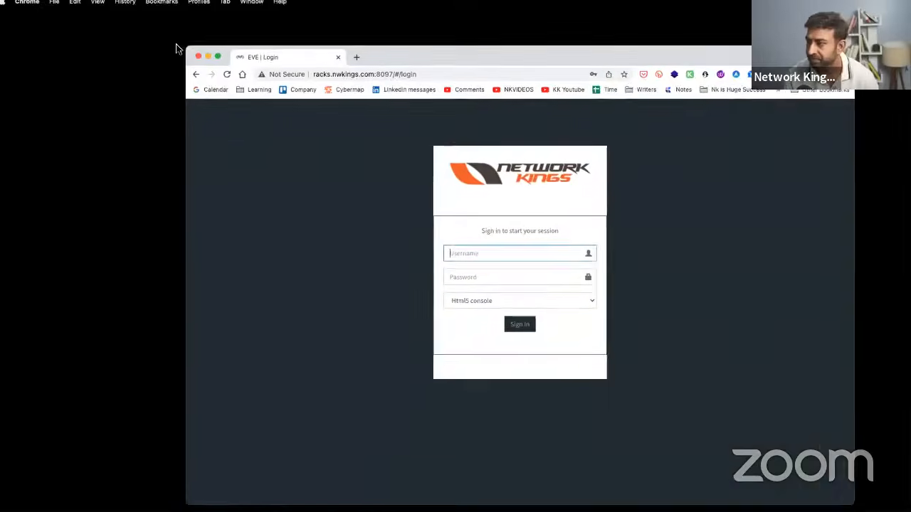
- Sign in to the lab server with the saved login and open CCNA Reallab.unl
left_click(380, 226)
left_click(424, 253)
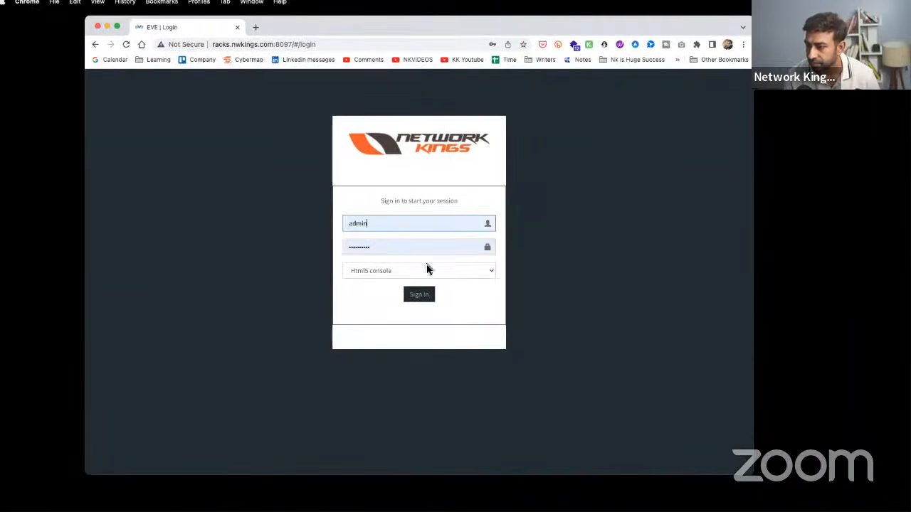
left_click(419, 294)
scroll(230, 301, "down", 5)
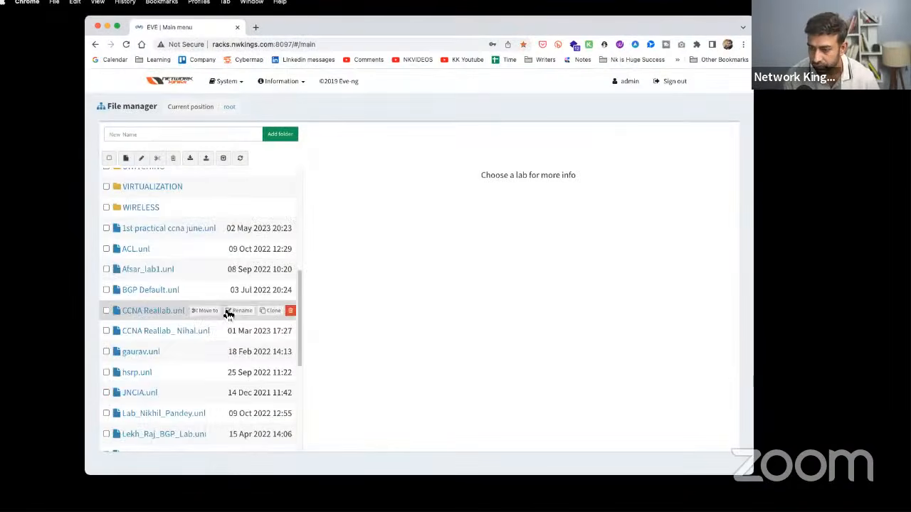
left_click(146, 311)
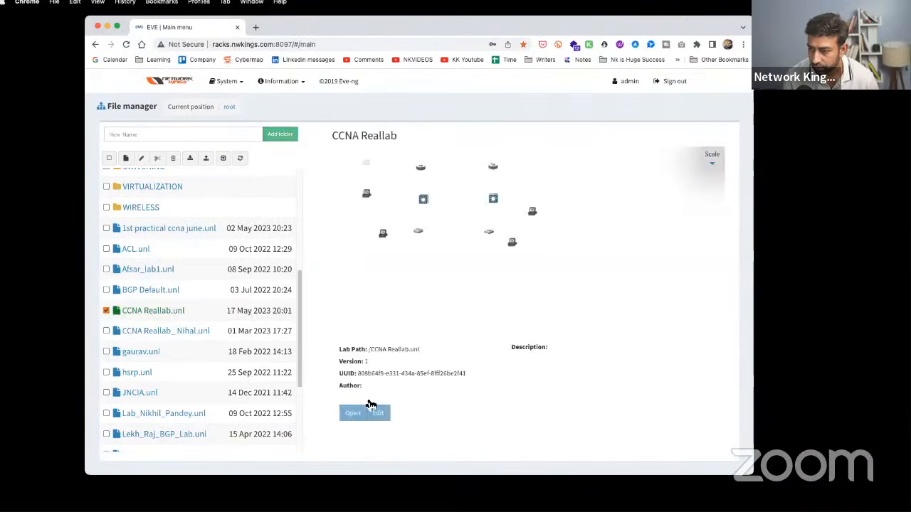
left_click(366, 411)
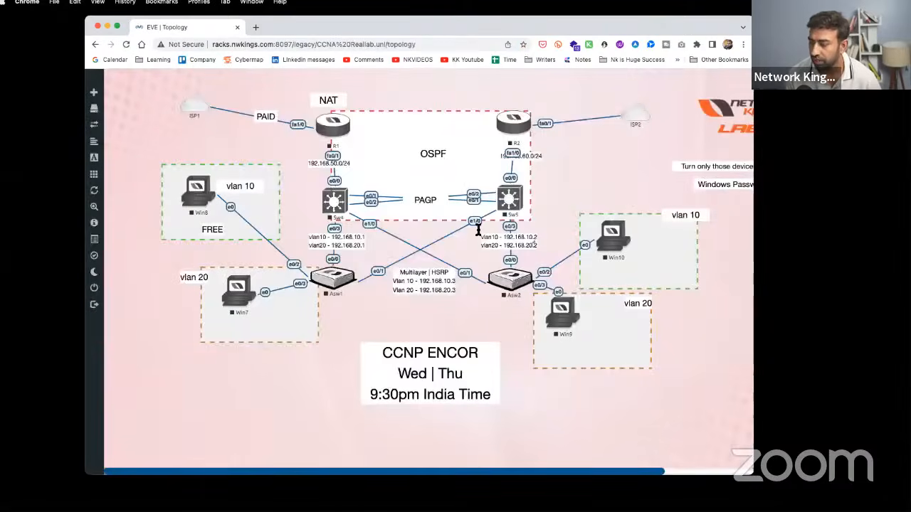
- Enlarge the Chrome window to show more of the topology and bring up the screen-drawing tools
double_click(565, 26)
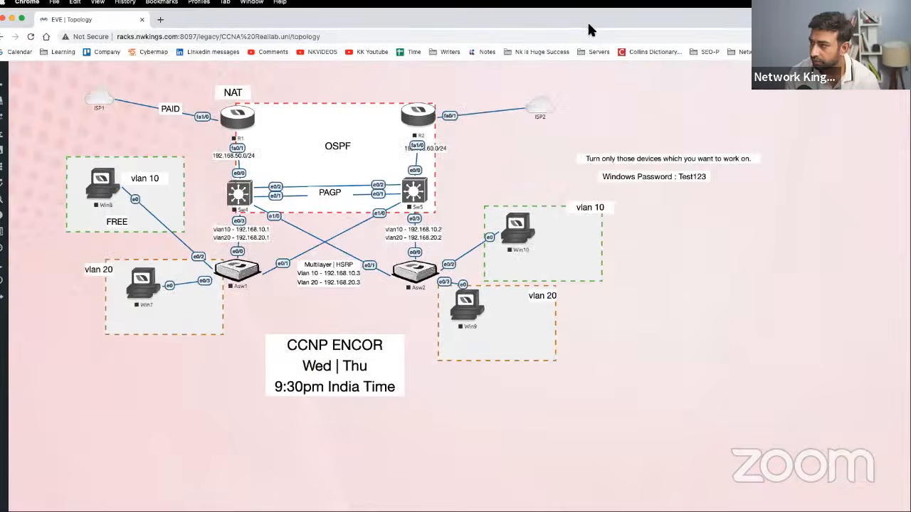
double_click(588, 30)
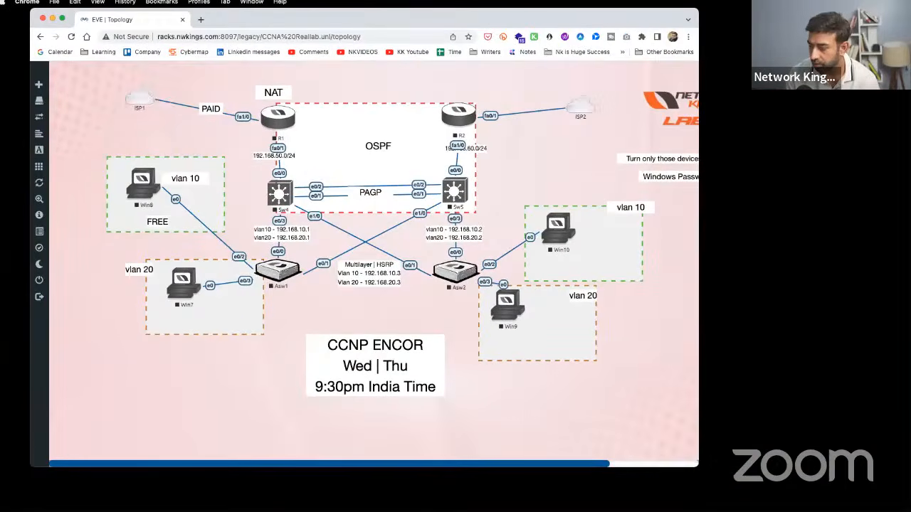
left_click_drag(699, 467, 835, 493)
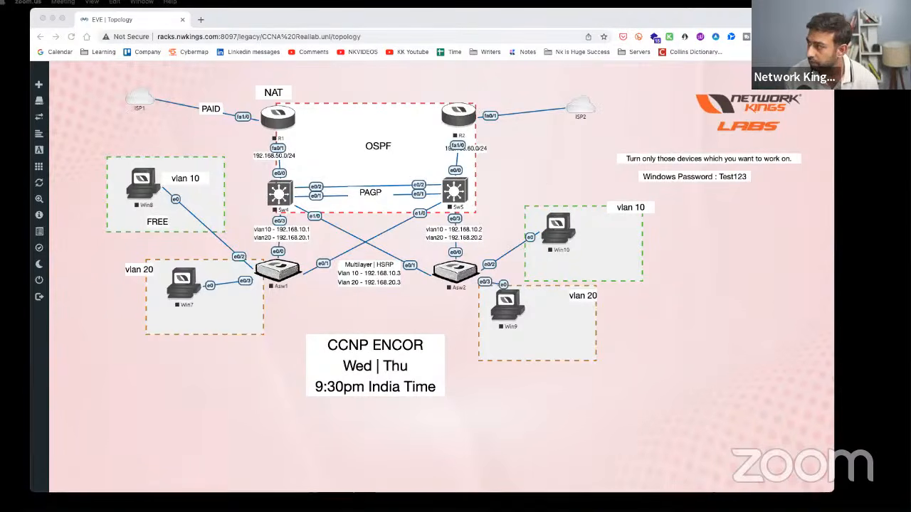
key("alt+Tab")
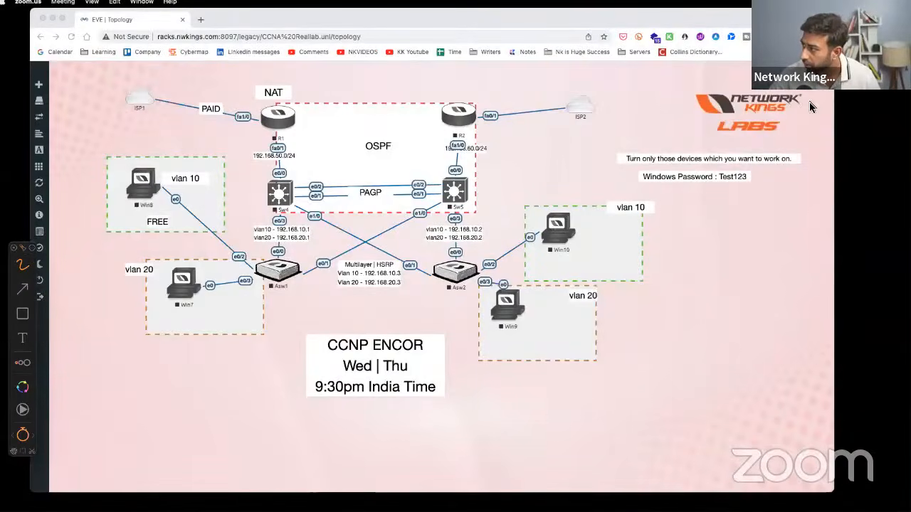
- Dismiss the drawing tools, check the Huion tablet's Working Area, and close the tablet settings
key("Escape")
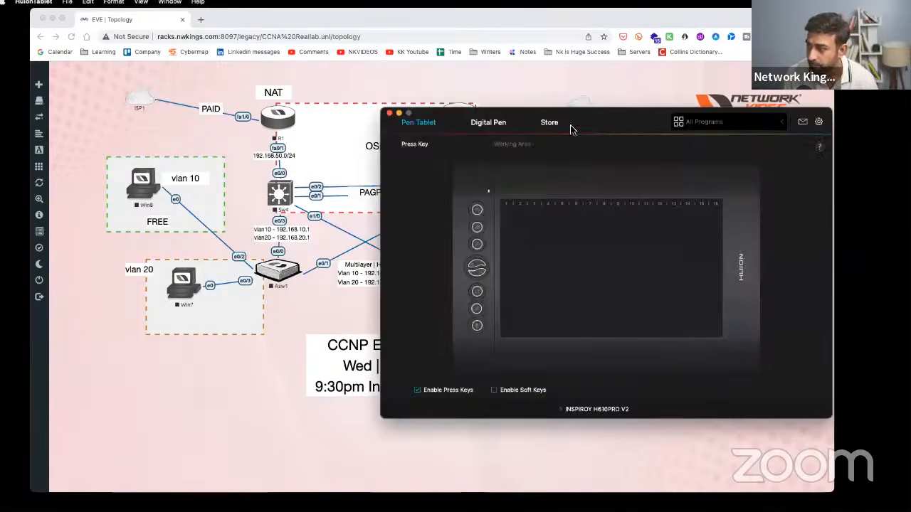
left_click(514, 143)
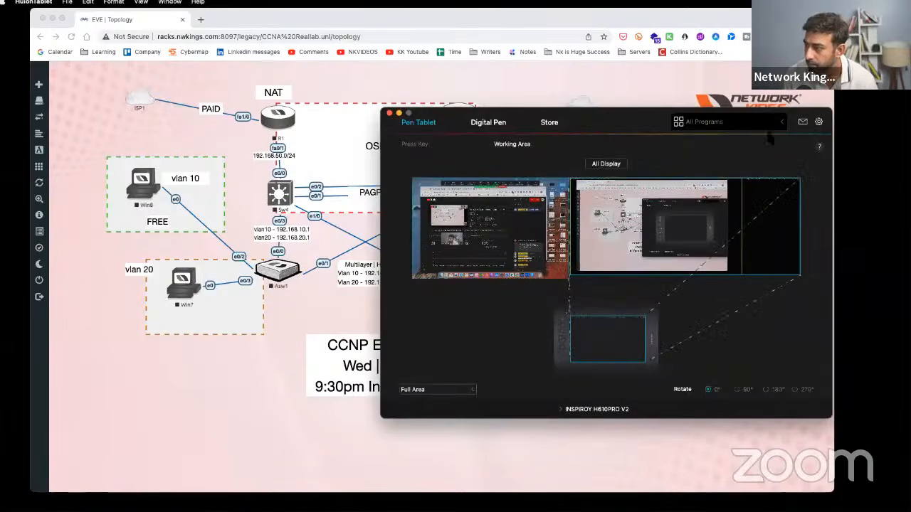
left_click(390, 113)
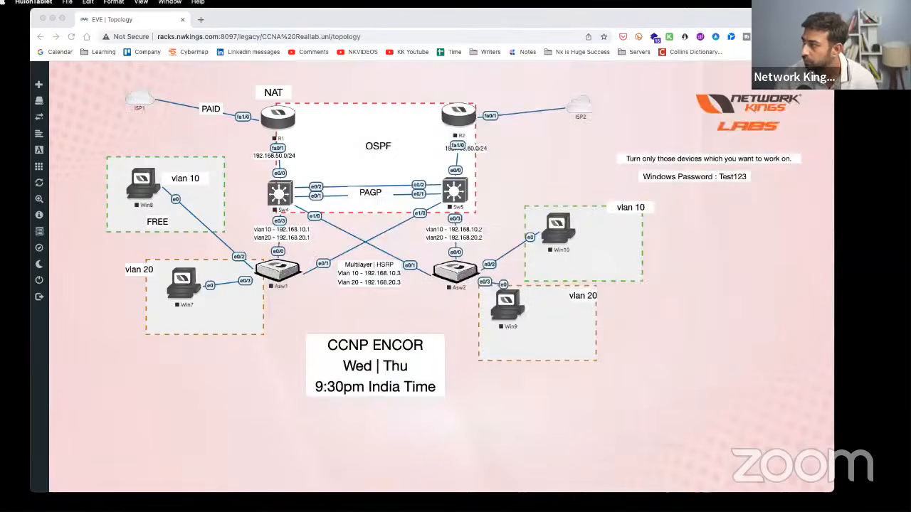
key("alt+Tab")
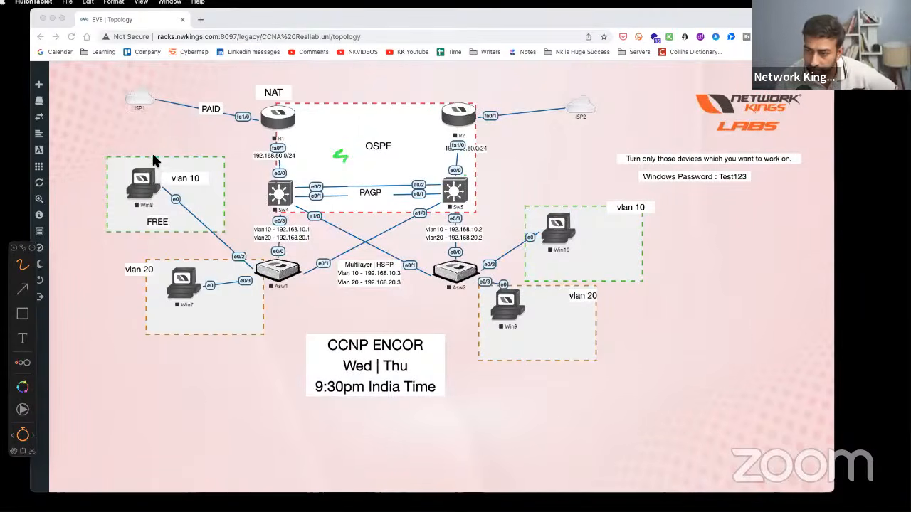
mouse_move(121, 221)
left_mouse_down()
mouse_move(224, 178)
mouse_move(132, 163)
mouse_move(169, 160)
left_mouse_up()
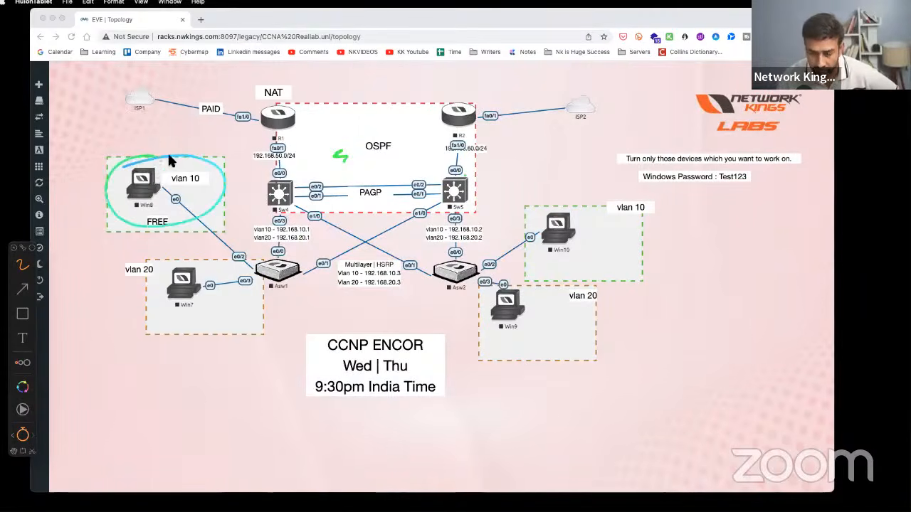
left_click_drag(189, 254, 108, 273)
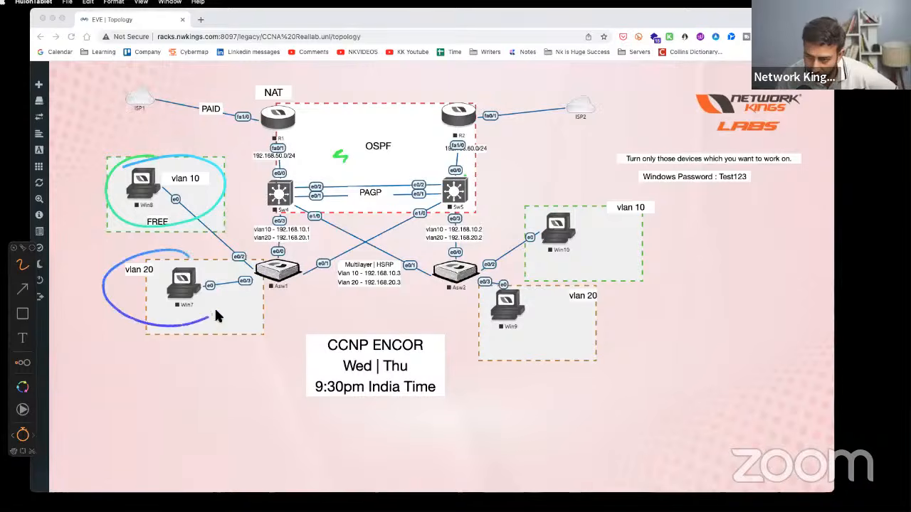
left_click_drag(217, 316, 180, 252)
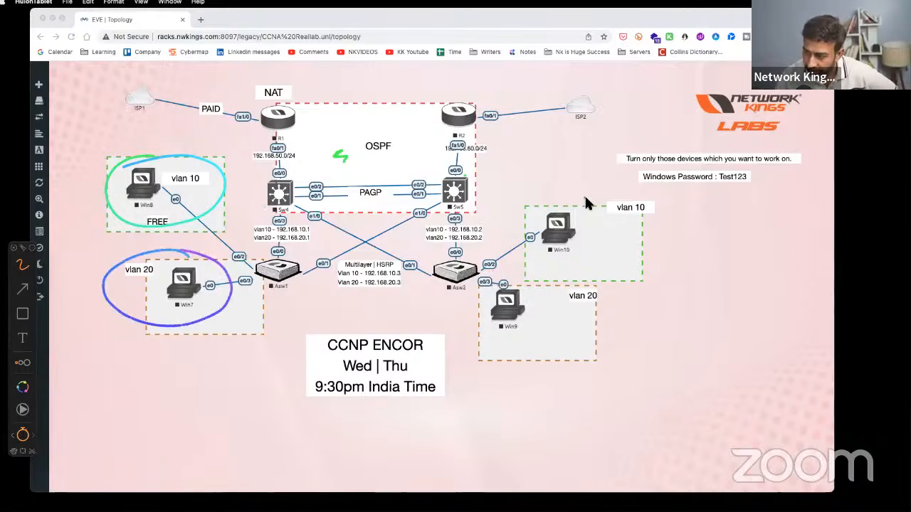
mouse_move(575, 192)
left_mouse_down()
mouse_move(513, 229)
mouse_move(672, 206)
left_mouse_up()
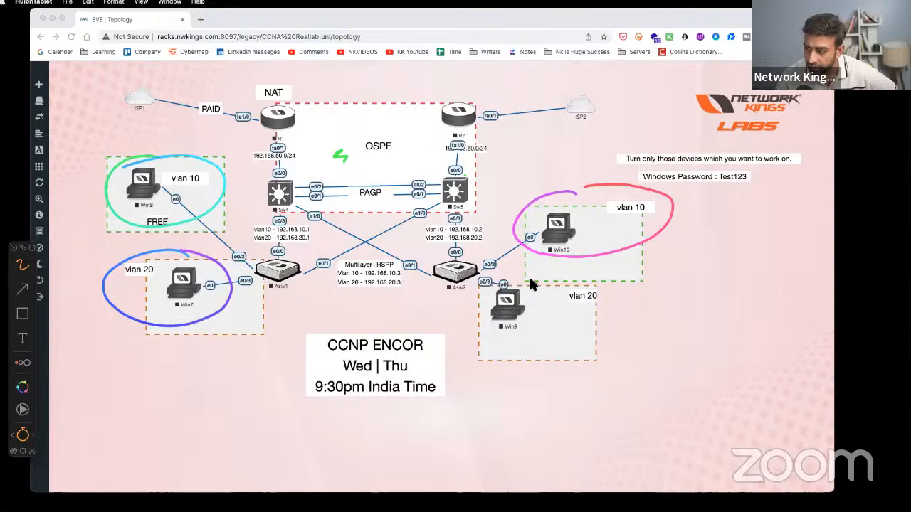
mouse_move(530, 284)
left_mouse_down()
mouse_move(527, 340)
mouse_move(535, 277)
mouse_move(518, 287)
left_mouse_up()
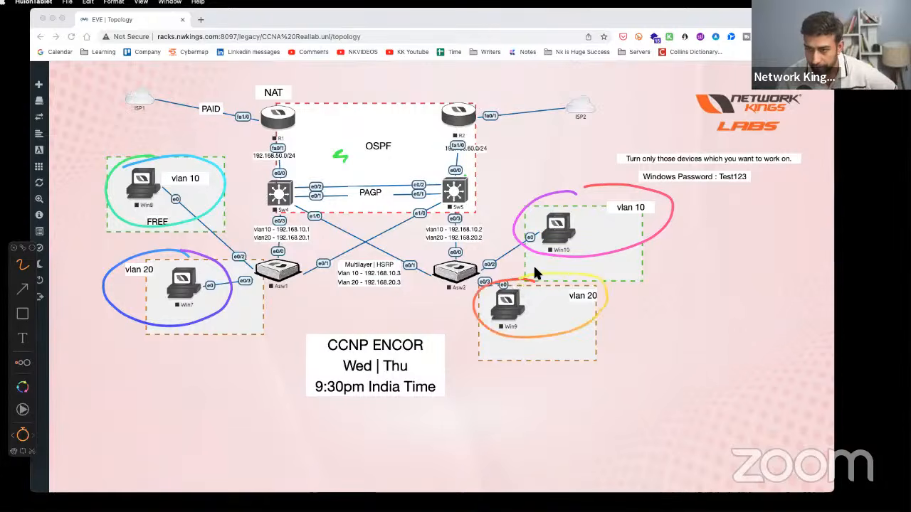
mouse_move(182, 205)
left_mouse_down()
mouse_move(450, 183)
mouse_move(561, 192)
left_mouse_up()
left_click_drag(183, 313, 527, 305)
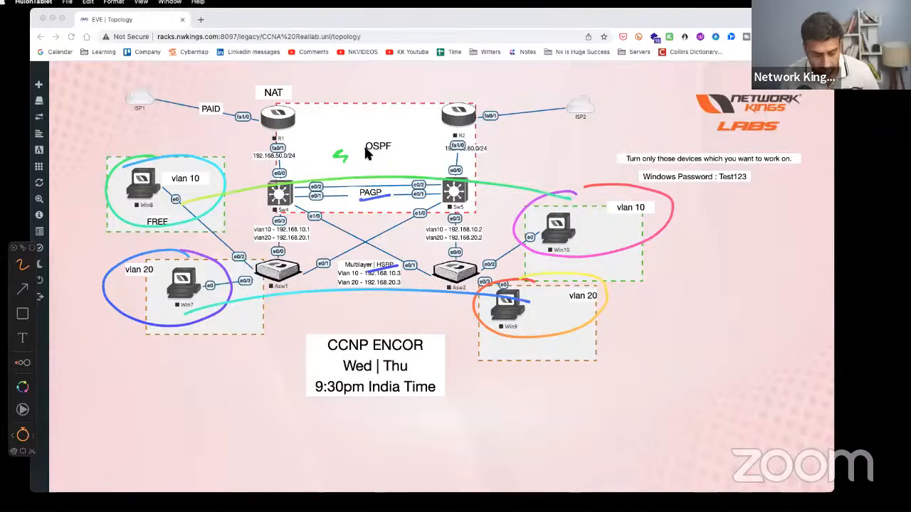
key("Escape")
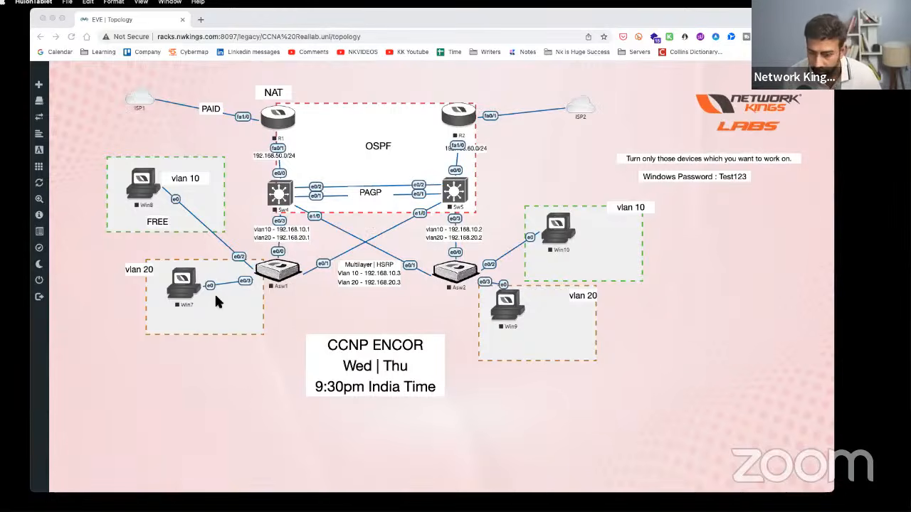
- Refocus the lab topology page, nudge the browser slightly left, and switch to TextEdit
left_click(683, 298)
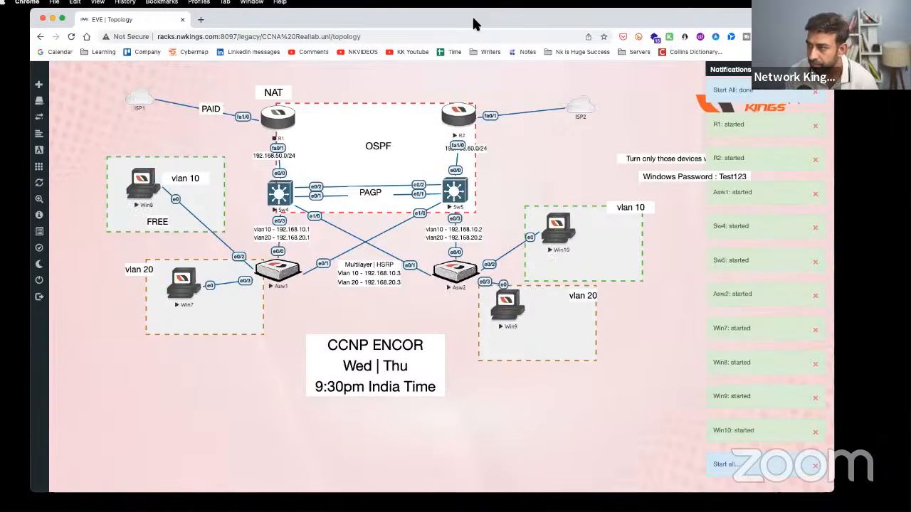
left_click_drag(471, 24, 464, 25)
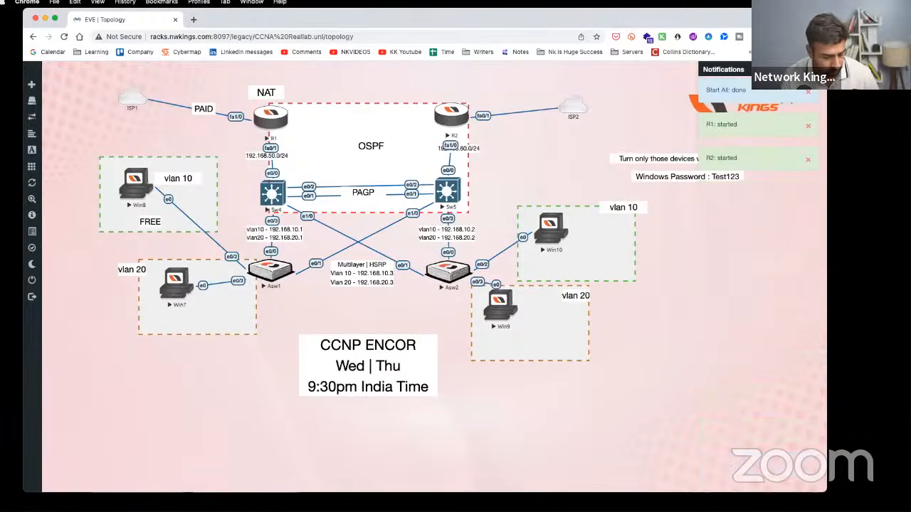
key("super+Tab")
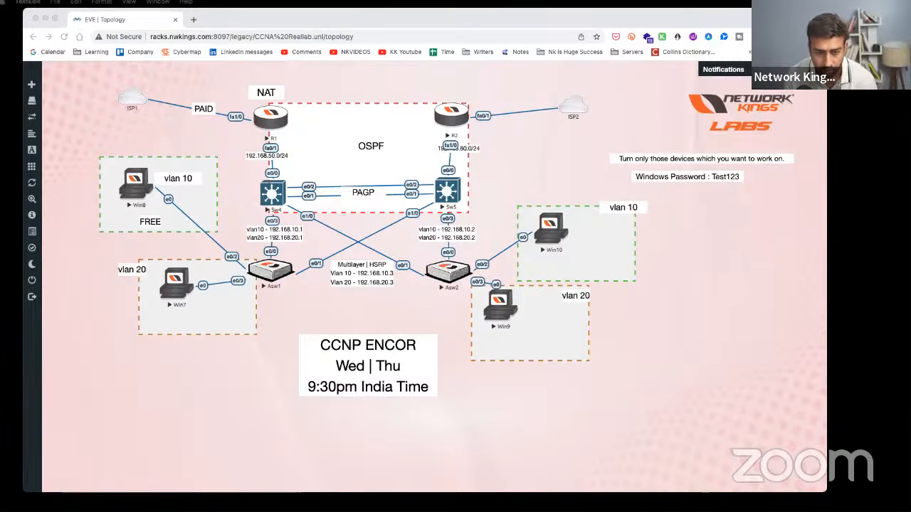
- Move and enlarge the blank note, set its font size to 36, and type R1
left_click_drag(0, 205, 796, 133)
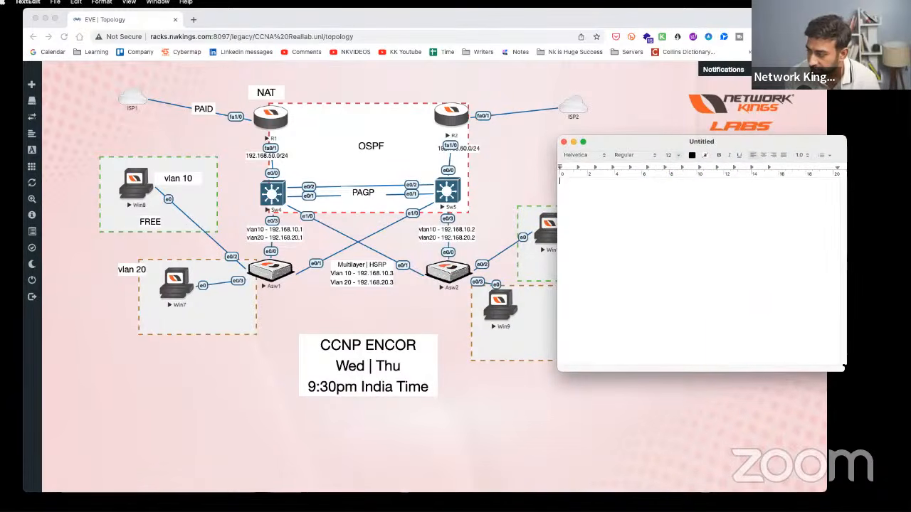
left_click_drag(844, 368, 902, 484)
left_click(698, 148)
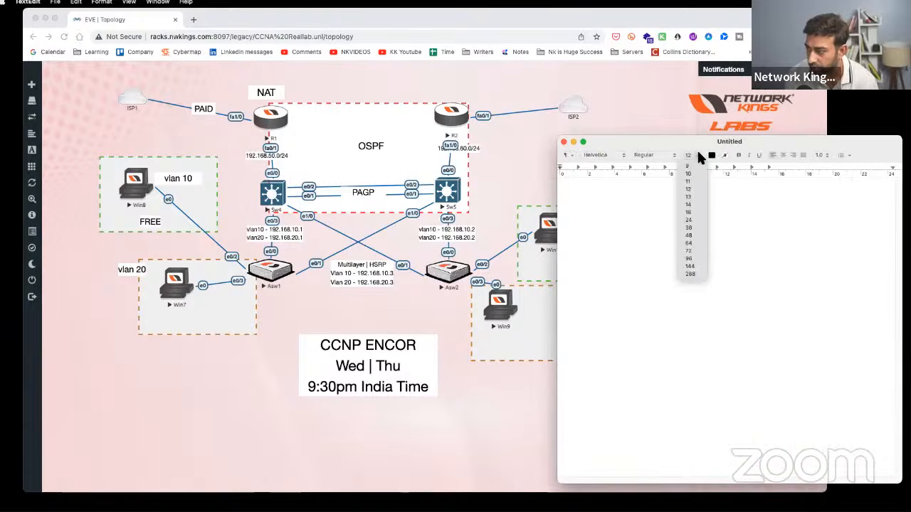
left_click(689, 228)
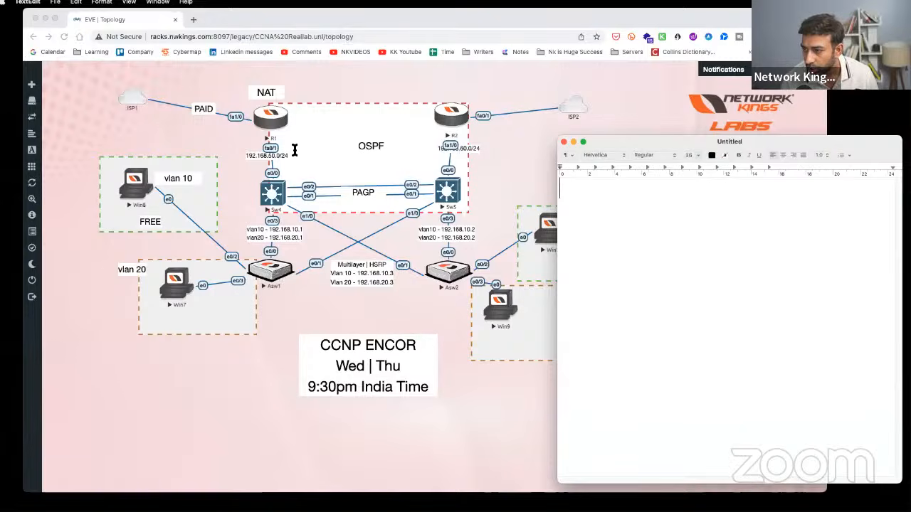
type("R1")
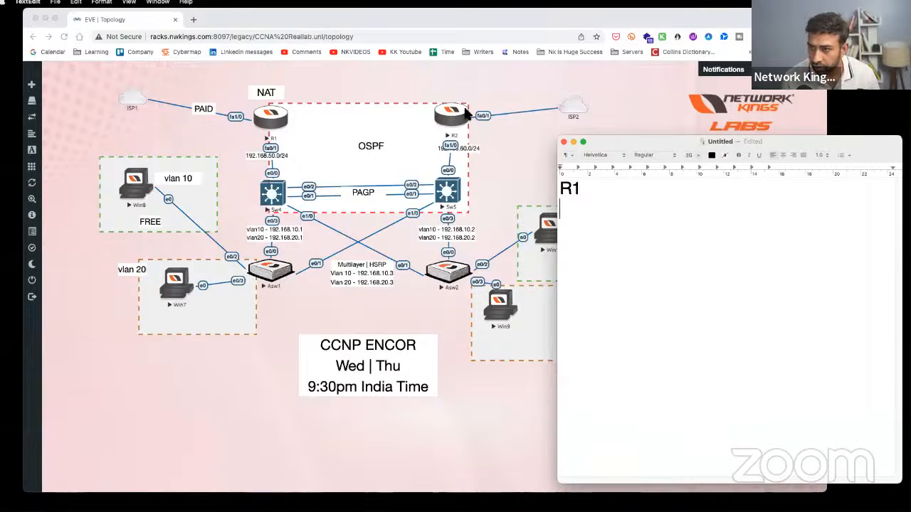
- Move the topology's NAT label to the upper left, then add 'conf t' and 'hostname R1' lines
left_click(215, 111)
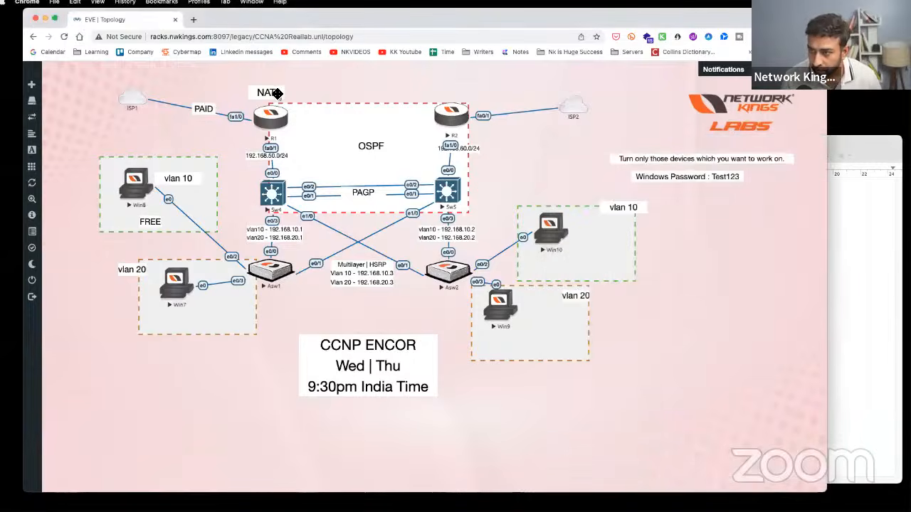
left_click_drag(264, 92, 175, 81)
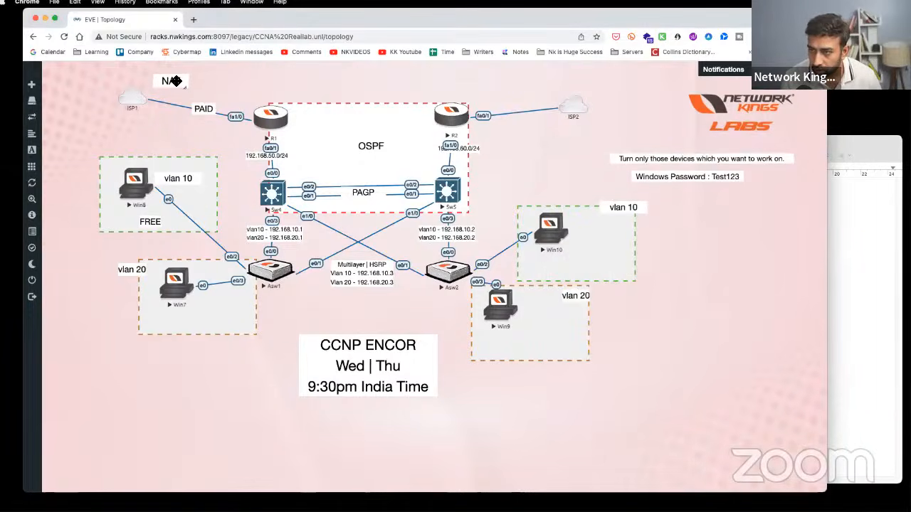
left_click(865, 235)
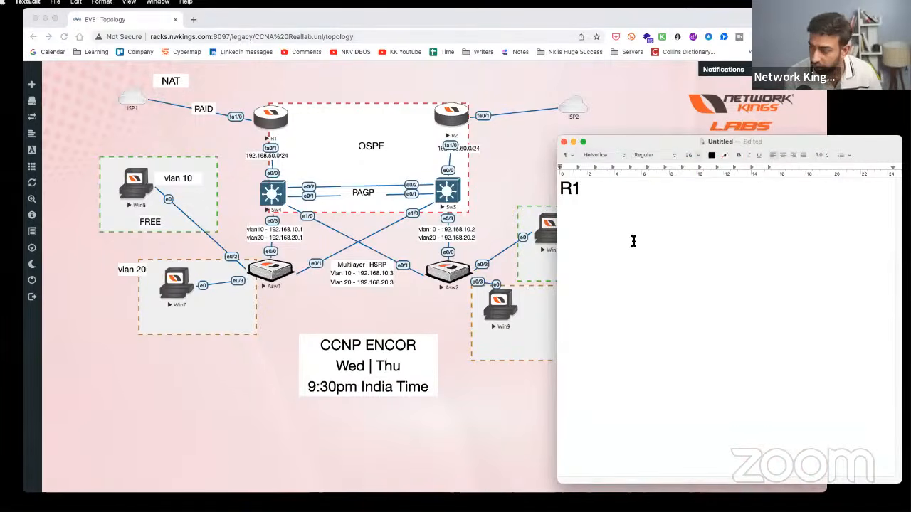
key("Return")
type("conf t")
key("Return")
type("hostname R1")
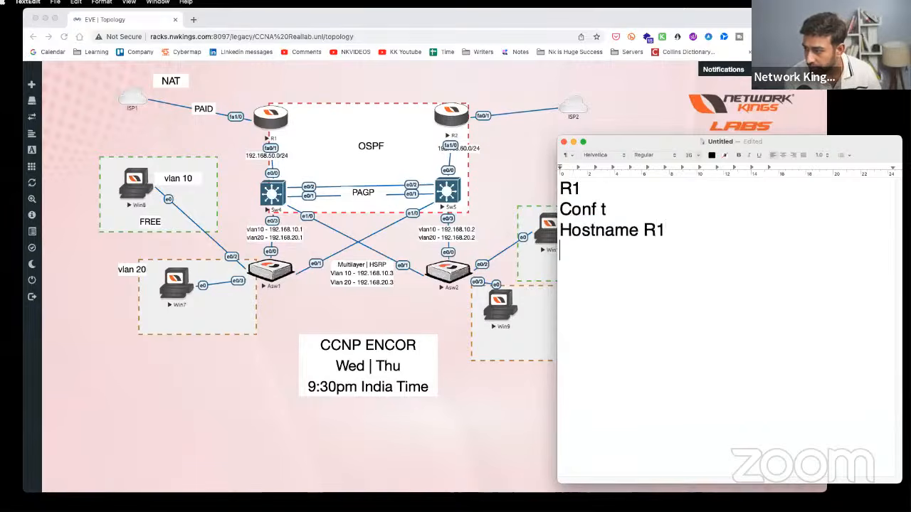
- Turn off Check Spelling While Typing and Correct Spelling Automatically
right_click(611, 231)
mouse_move(665, 358)
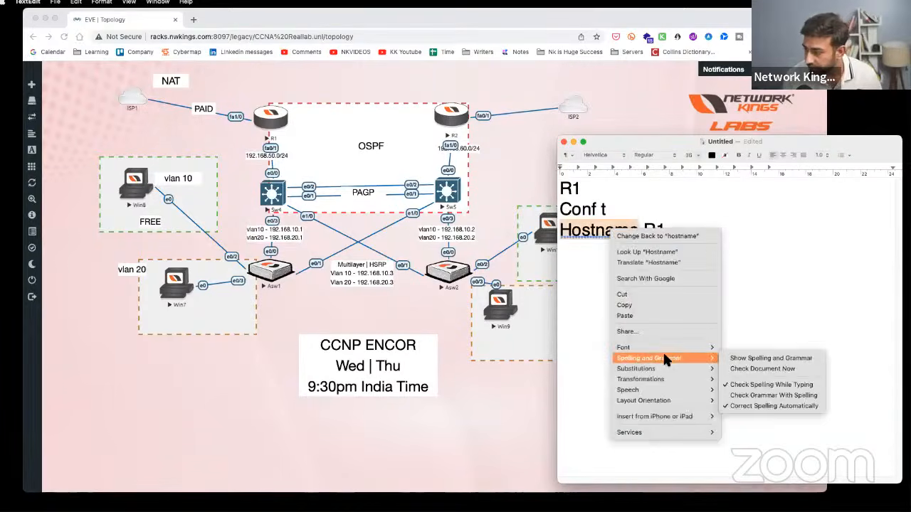
left_click(764, 383)
right_click(602, 223)
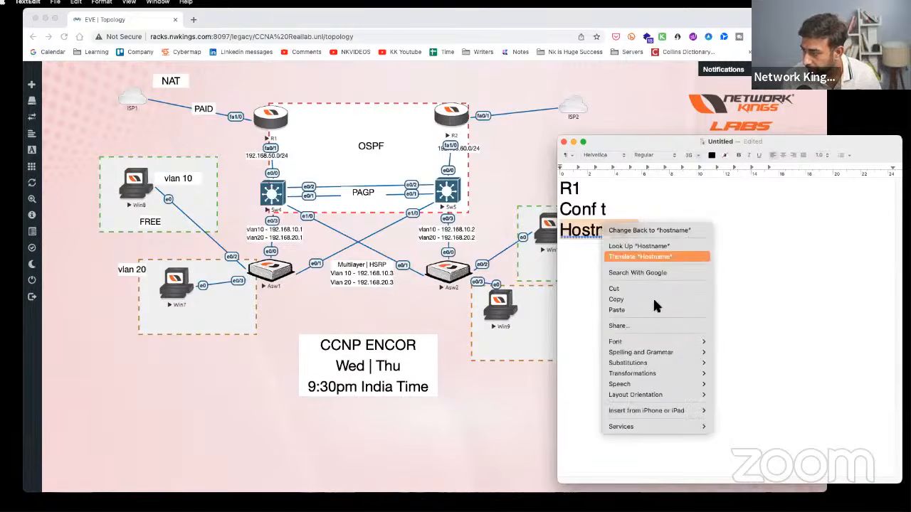
mouse_move(677, 352)
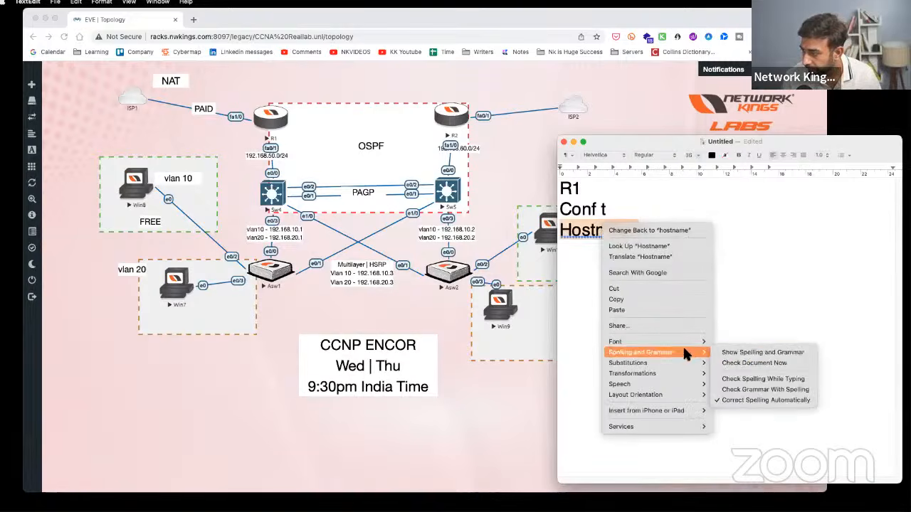
left_click(740, 380)
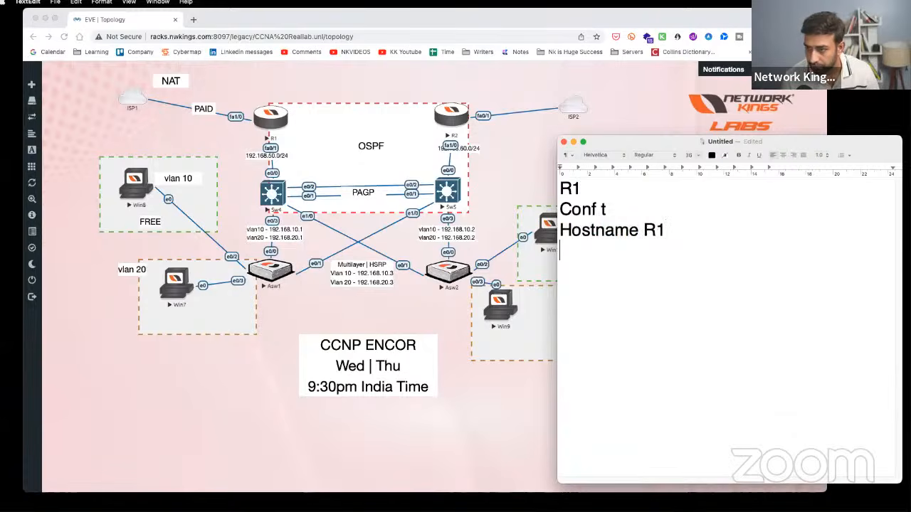
- Add 'int fa0/1' to the note and enlarge R1's 192.168.50.0/24 label in the topology
key("Return")
type("int fa0/1")
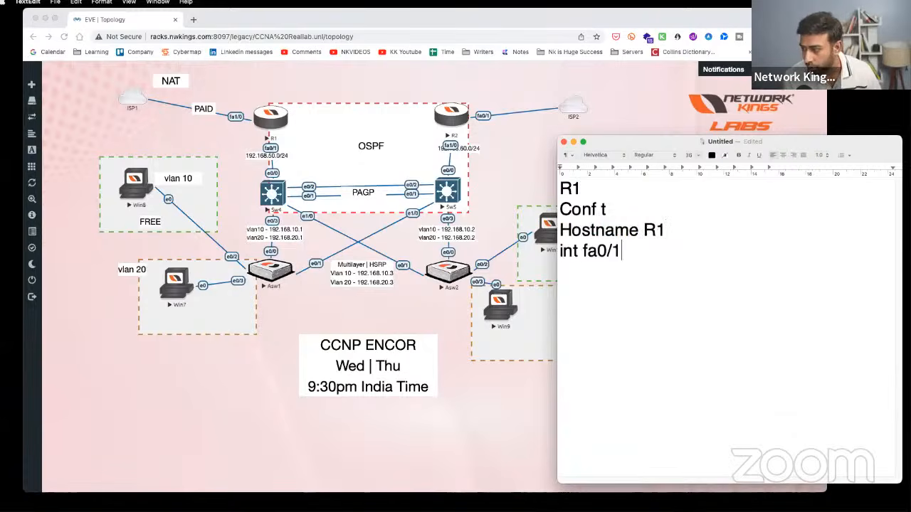
left_click(284, 153)
left_click_drag(284, 153, 310, 166)
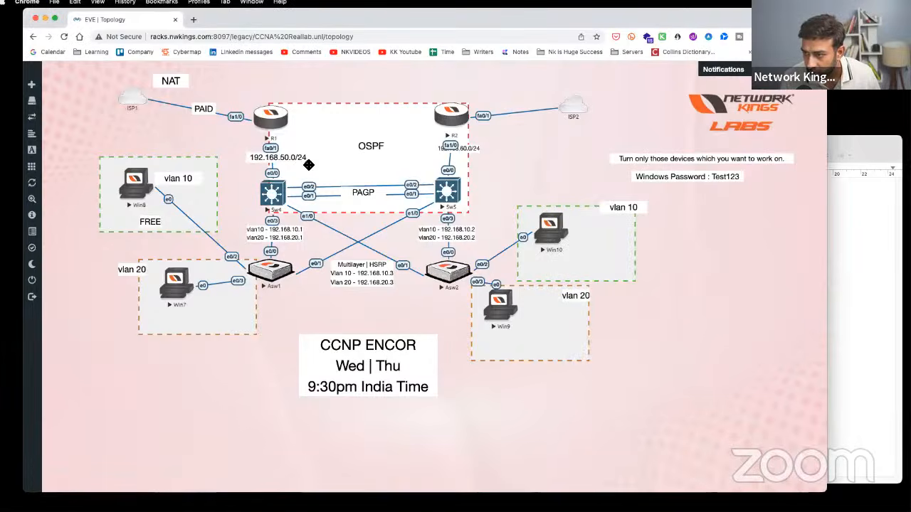
left_click(869, 277)
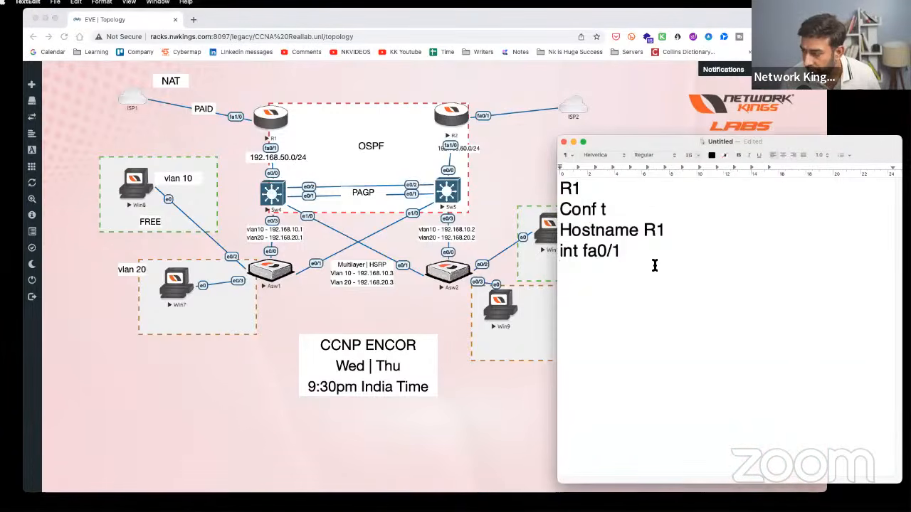
- Add 'ip add 192.168.50.1 255.255.255.0' and 'no sh', then select the address
type("ip add 1")
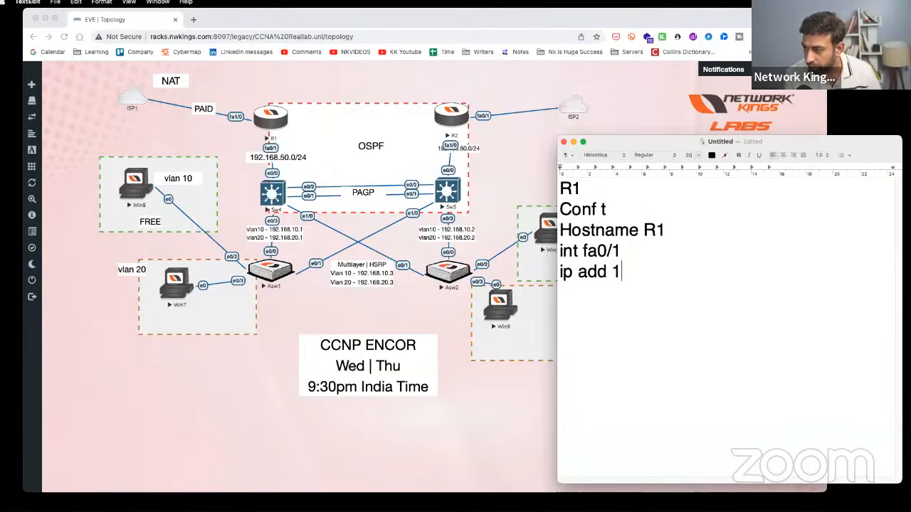
type("92.168.50.1 ")
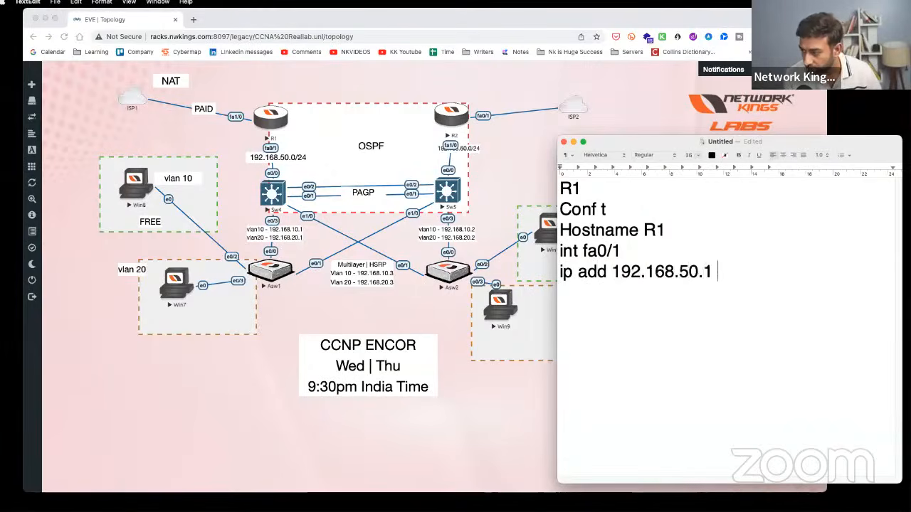
type("255.255.255.0")
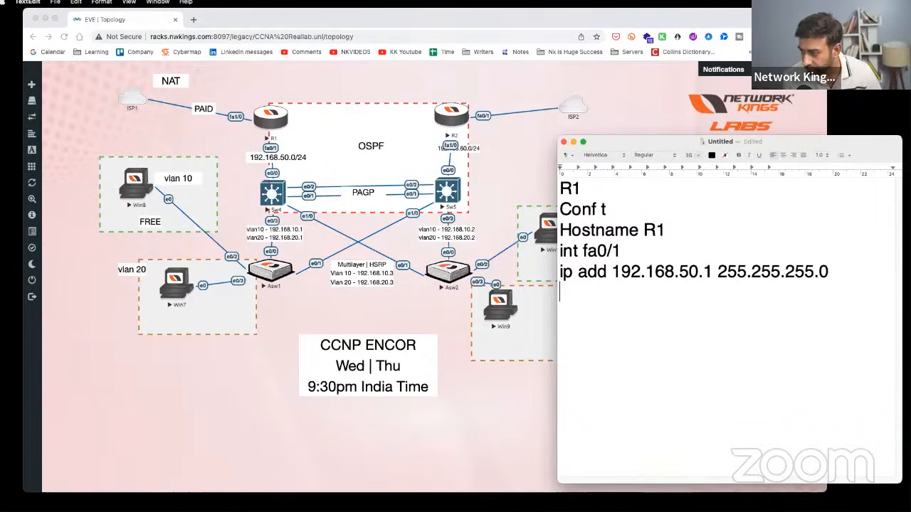
key("Return")
type("no sh")
key("Return")
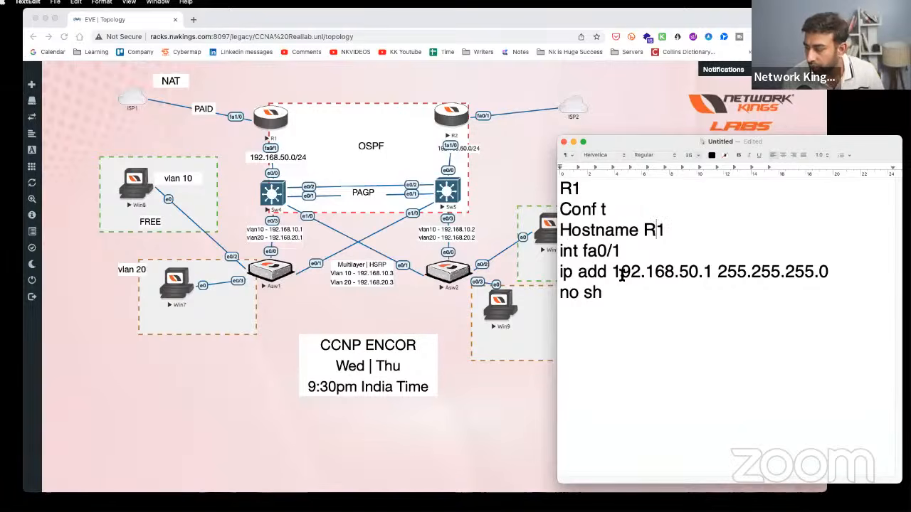
left_click_drag(612, 274, 712, 274)
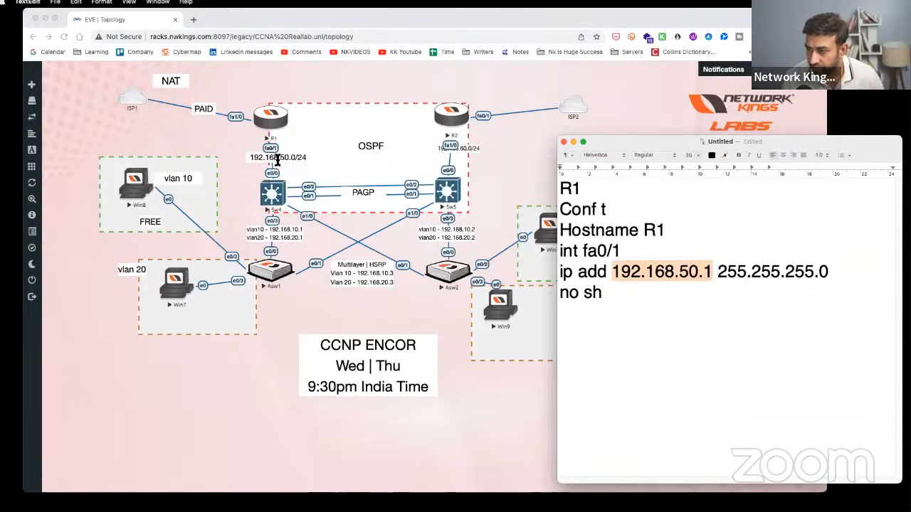
- After a blank line, type 'loopback interfaces are used for testing.'
left_click(694, 309)
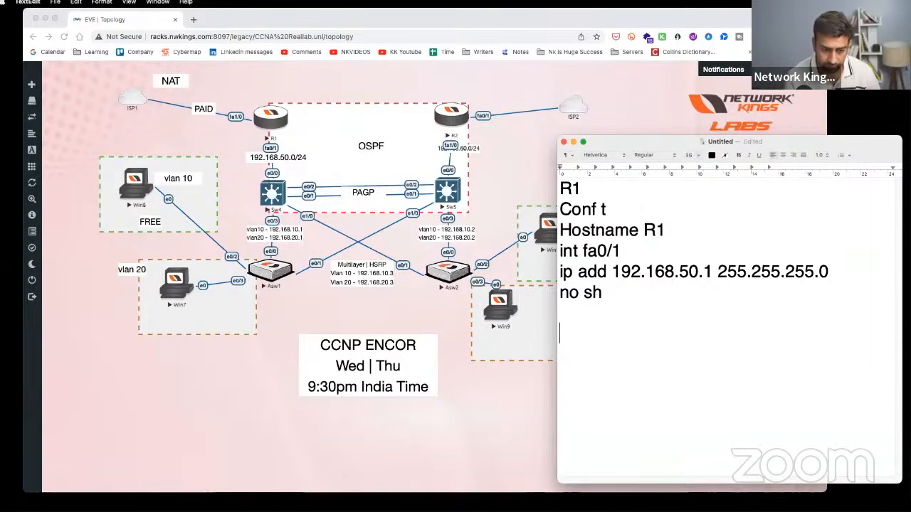
key("Return")
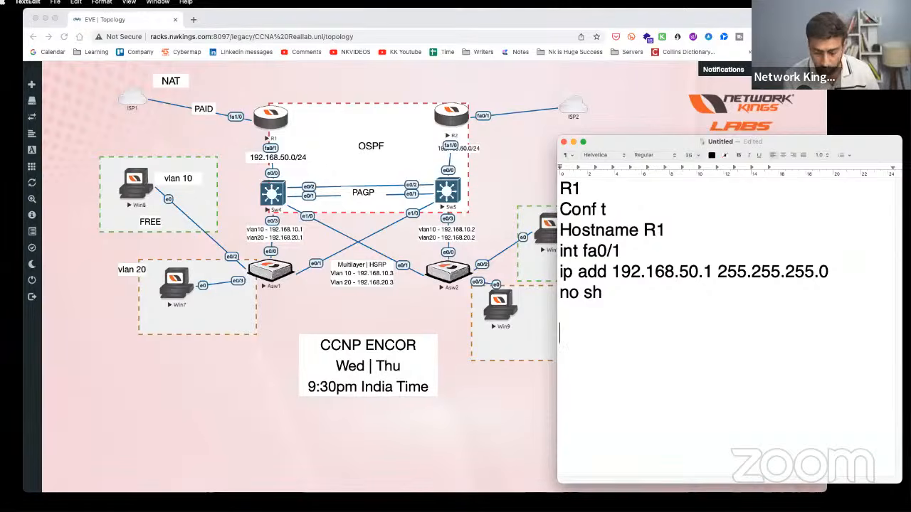
type("loopn")
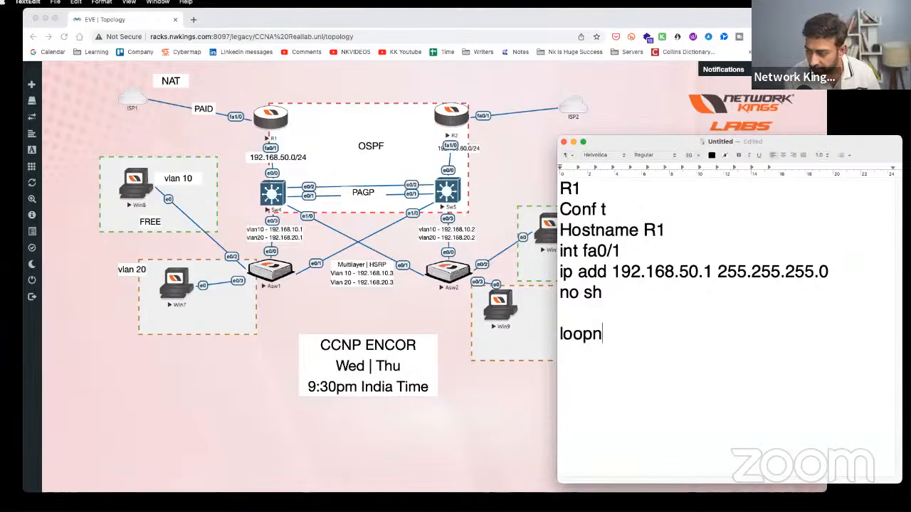
key("BackSpace")
type("back inte")
type("rfac")
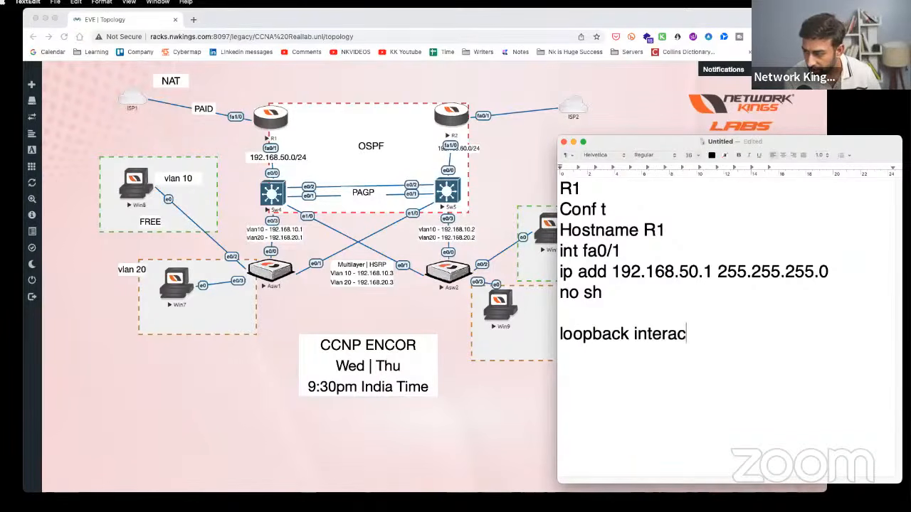
key("BackSpace")
key("BackSpace")
type("faces ar")
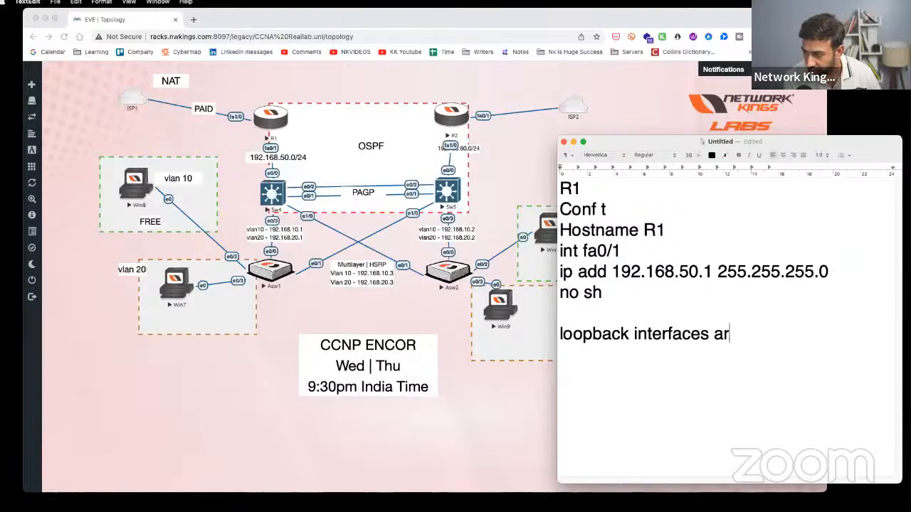
type("e used for testing.")
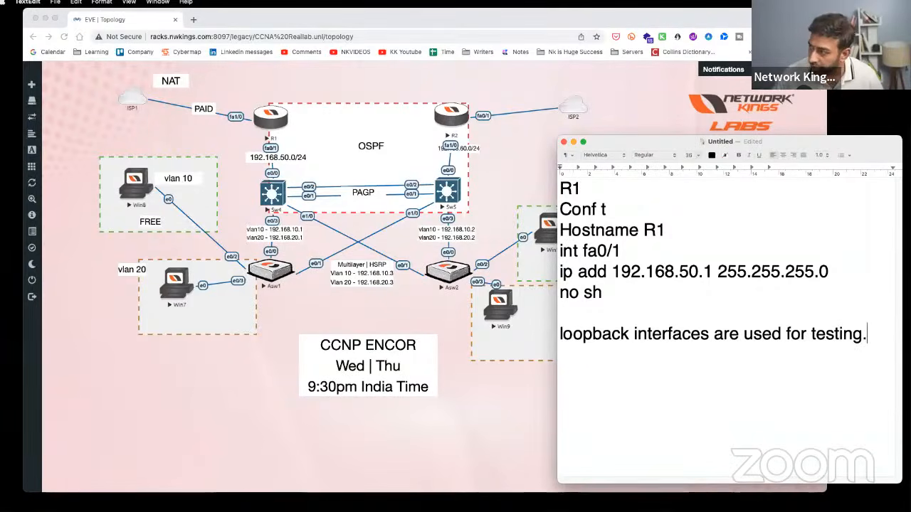
key("ctrl+alt+Tab")
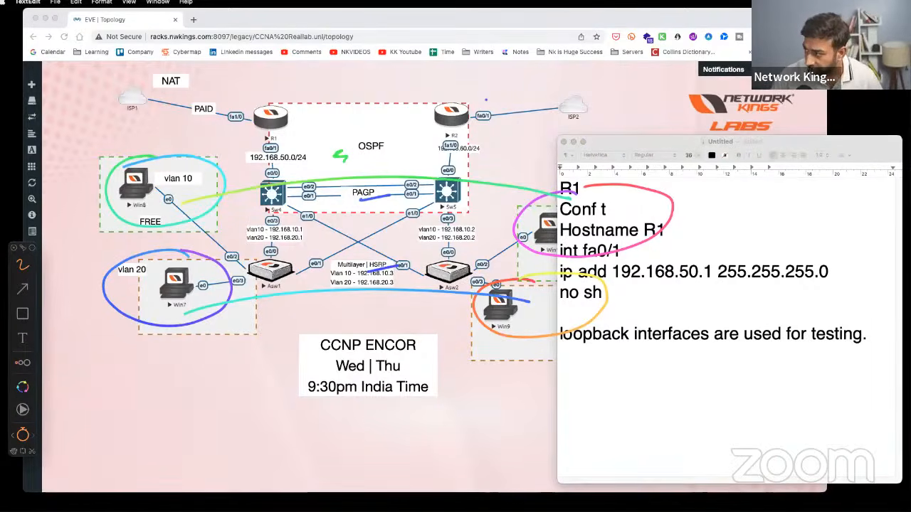
- Mark R1's fa1/0 with an X, write 7s by ISP1 and the R2–ISP2 link, underline 'loopback interfaces', then clear the drawings
key("BackSpace")
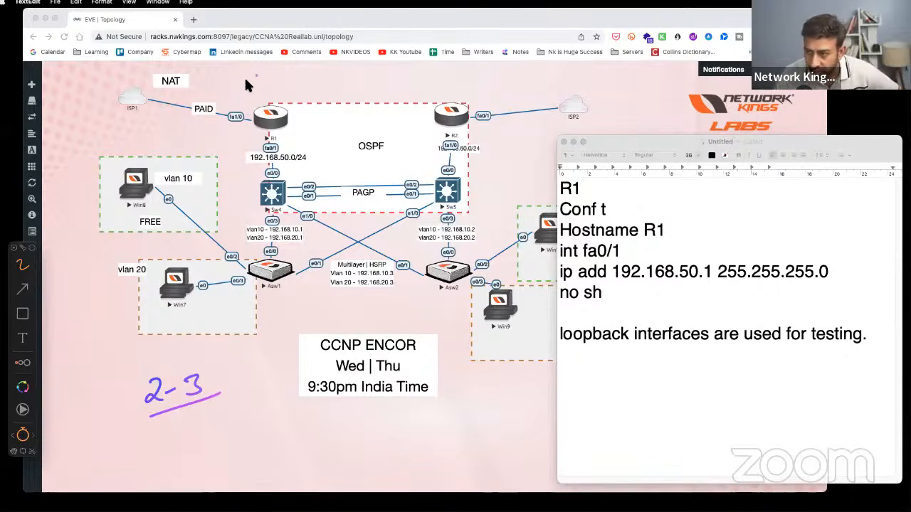
left_click_drag(242, 112, 229, 128)
left_click_drag(229, 113, 244, 123)
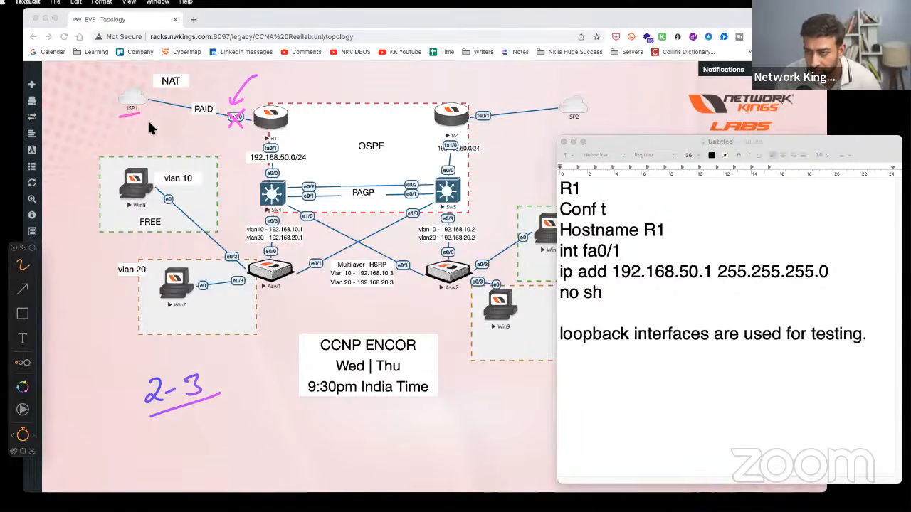
left_click_drag(145, 121, 149, 135)
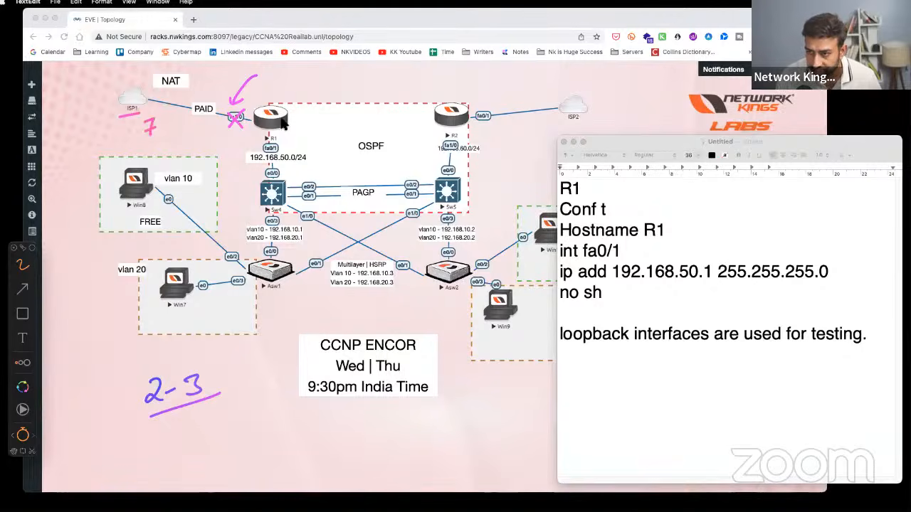
left_click_drag(472, 117, 556, 103)
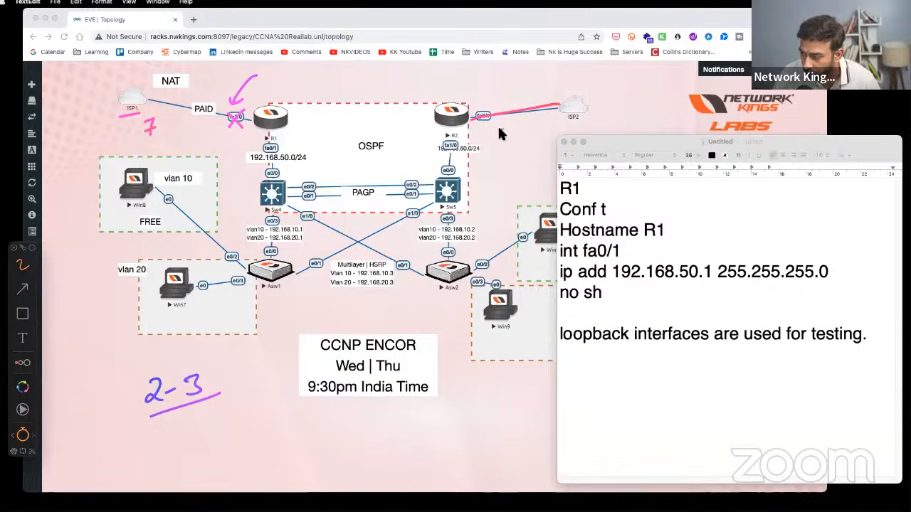
left_click_drag(499, 133, 500, 142)
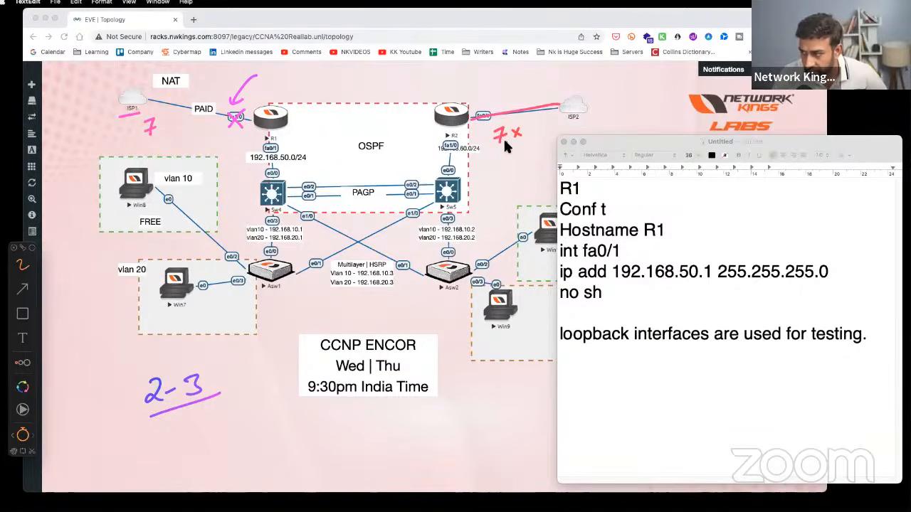
left_click_drag(134, 142, 163, 134)
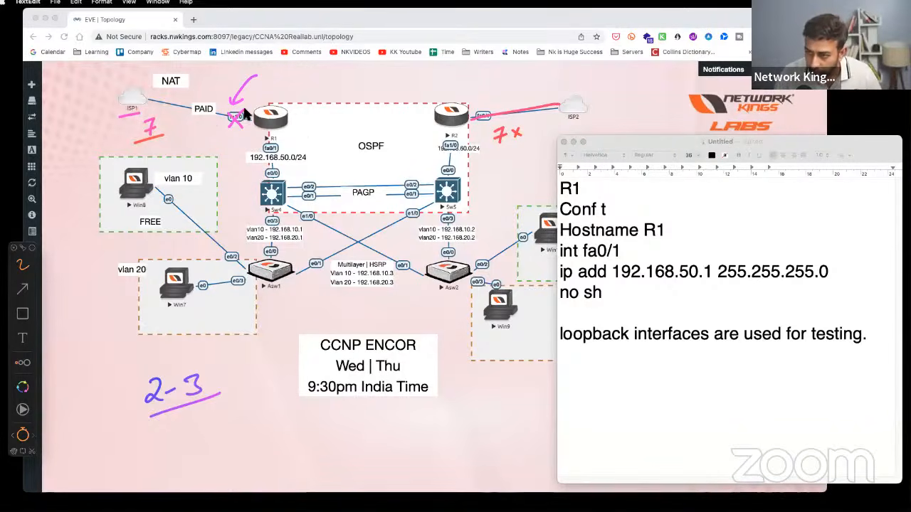
mouse_move(244, 108)
left_mouse_down()
mouse_move(227, 129)
mouse_move(245, 128)
left_mouse_up()
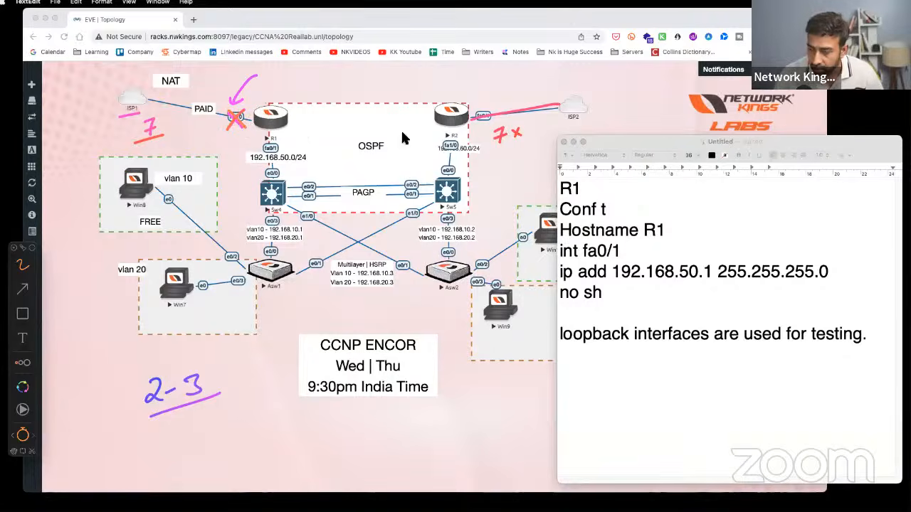
left_click_drag(600, 342, 715, 341)
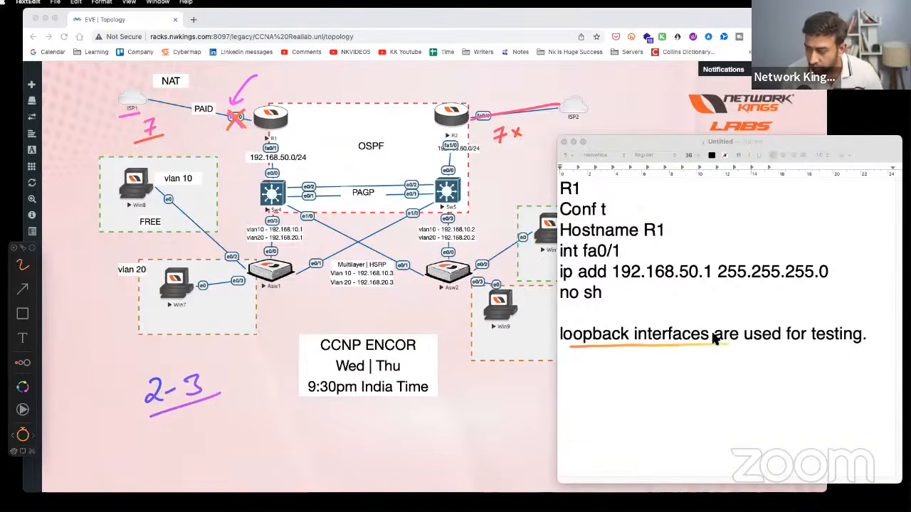
left_click(628, 374)
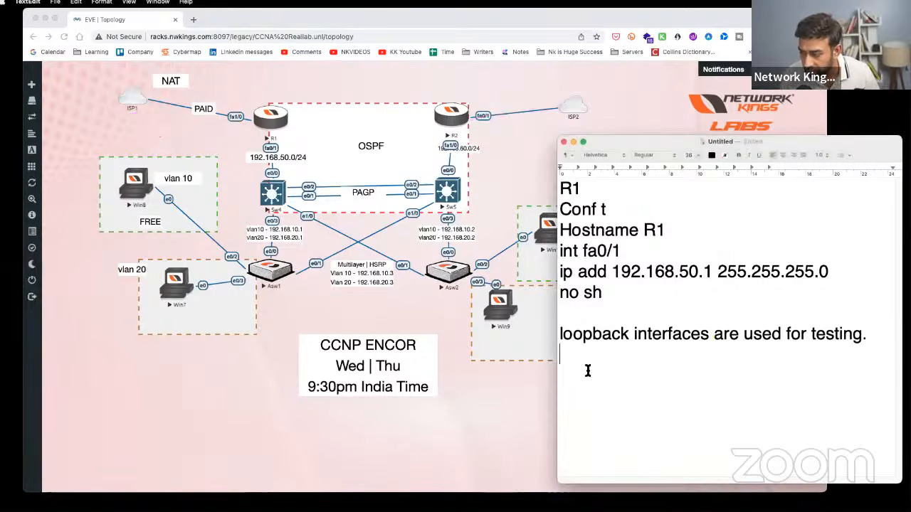
- Replace the loopback sentence with 'int loopback 0' and 'ip add 8.8.8.8 255.0.0.0', then add a blank line
triple_click(559, 335)
key("BackSpace")
type("int kl")
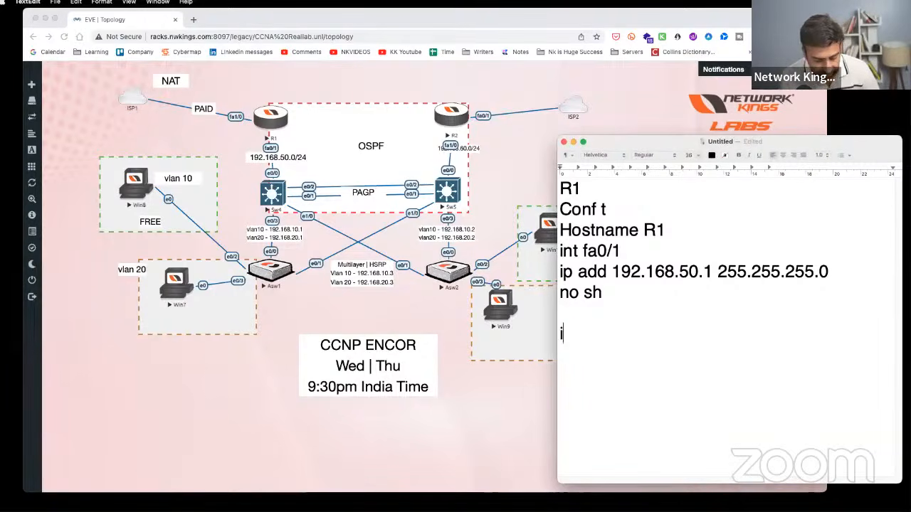
key("BackSpace")
key("BackSpace")
type("loop")
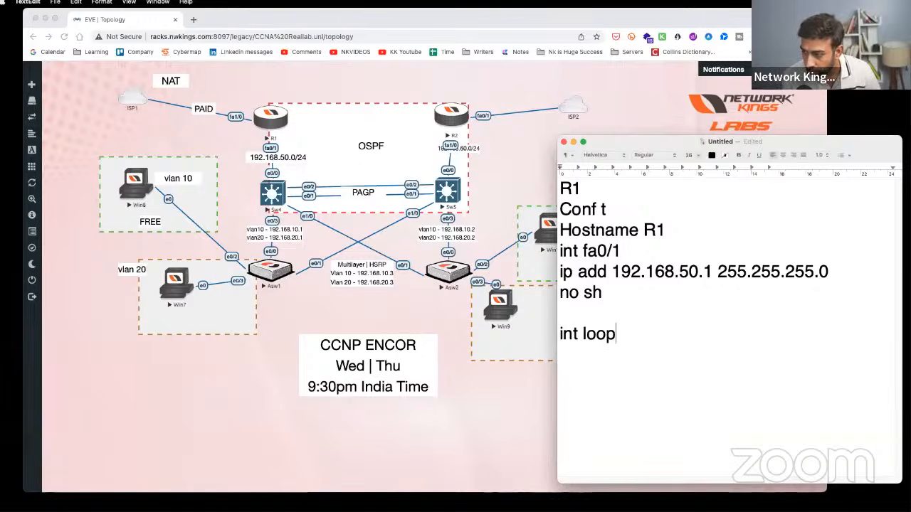
type("back")
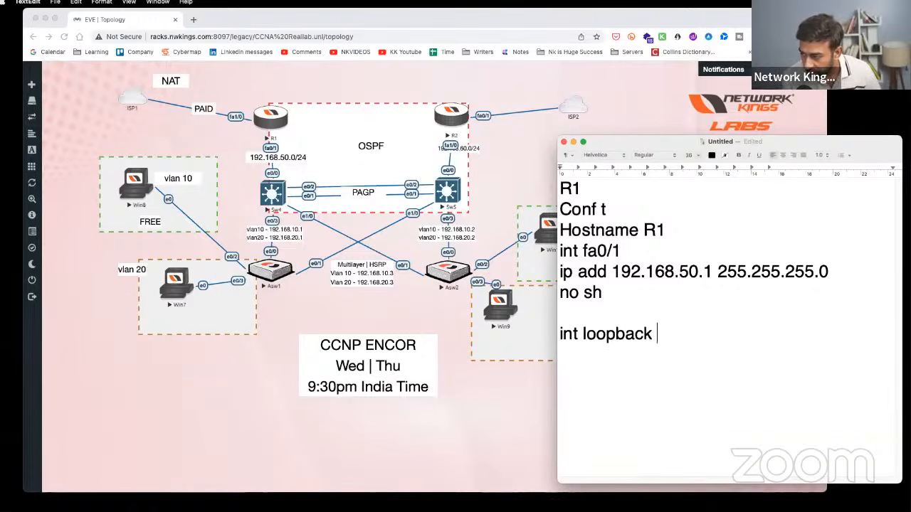
type(" 0")
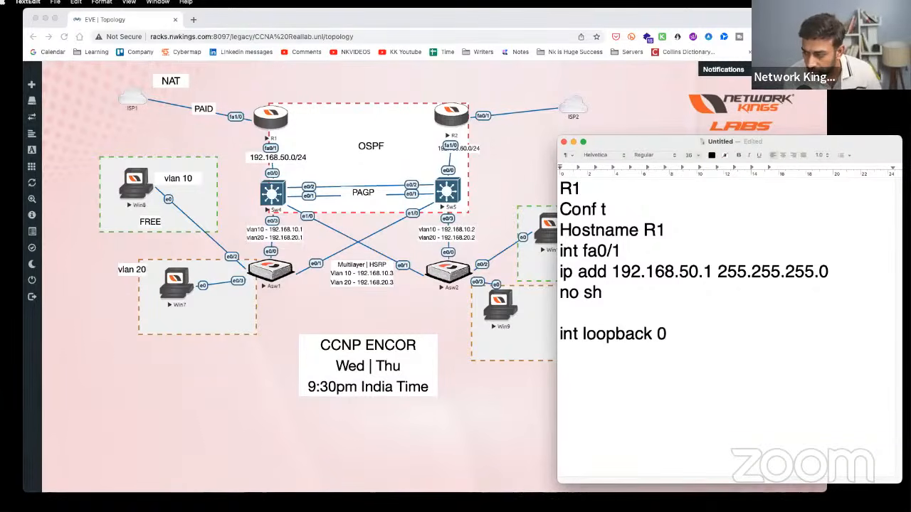
key("Return")
type("ip ad")
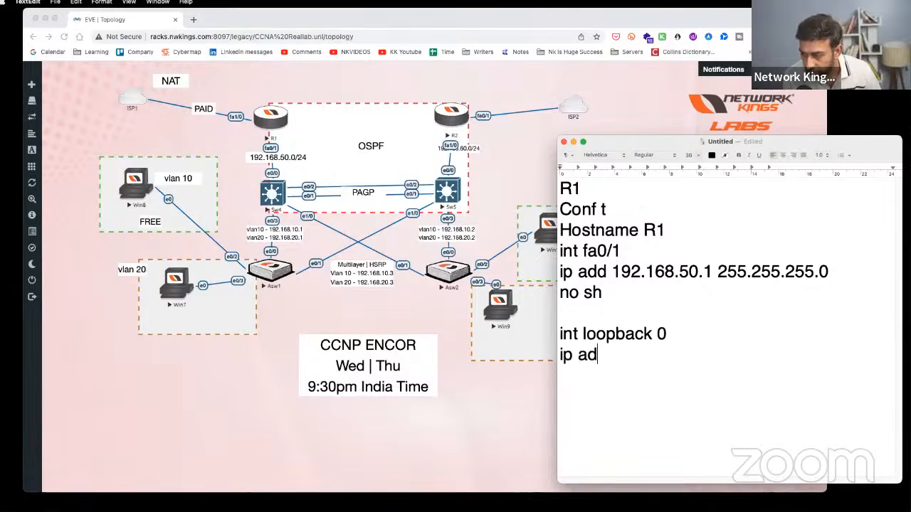
type("d 8.8.8.8")
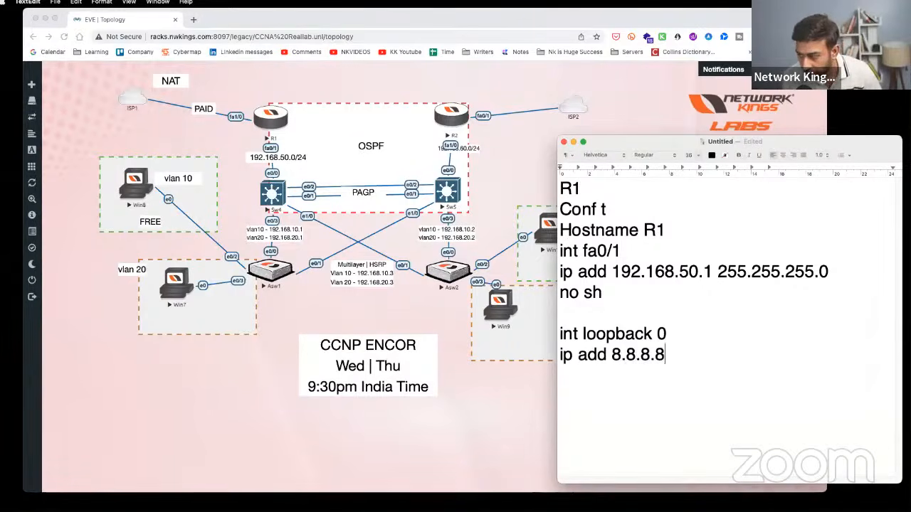
type(" 255.")
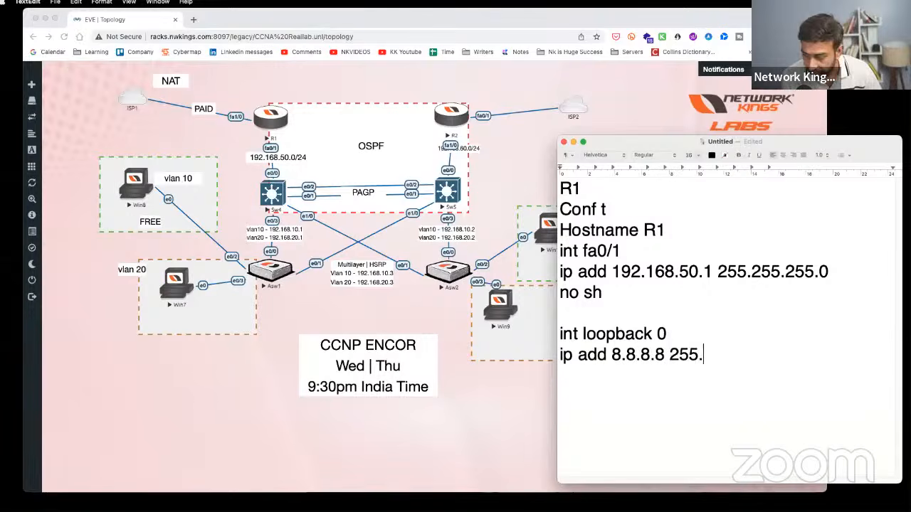
type("0.0.0")
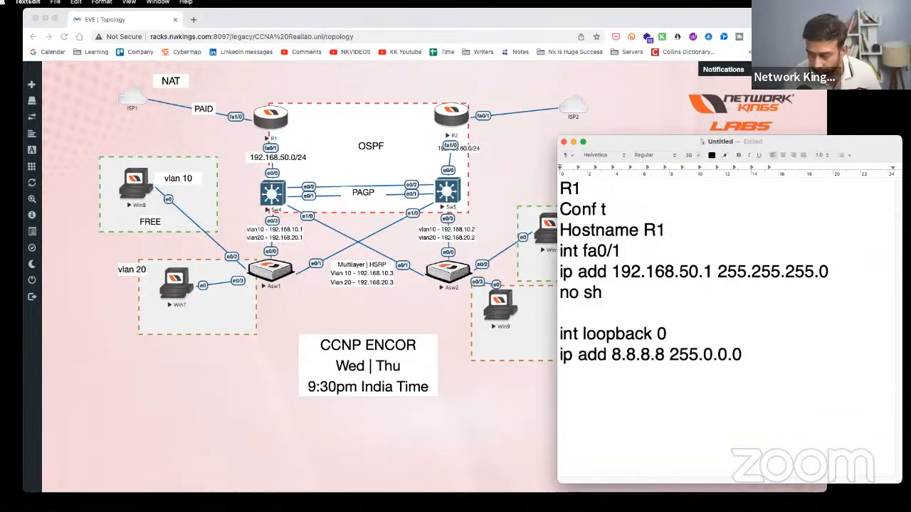
key("Return")
key("Return")
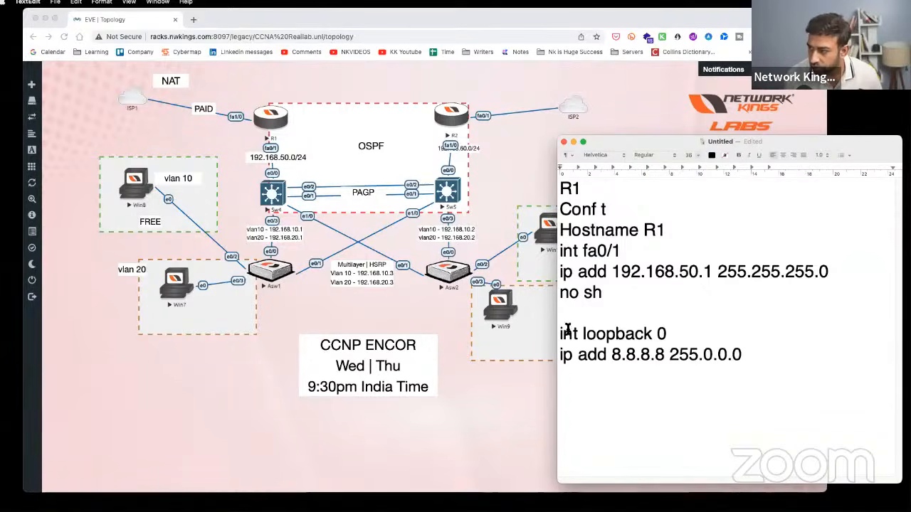
- Copy the R1 commands from Conf t down and paste them below as a new block
left_click(506, 121)
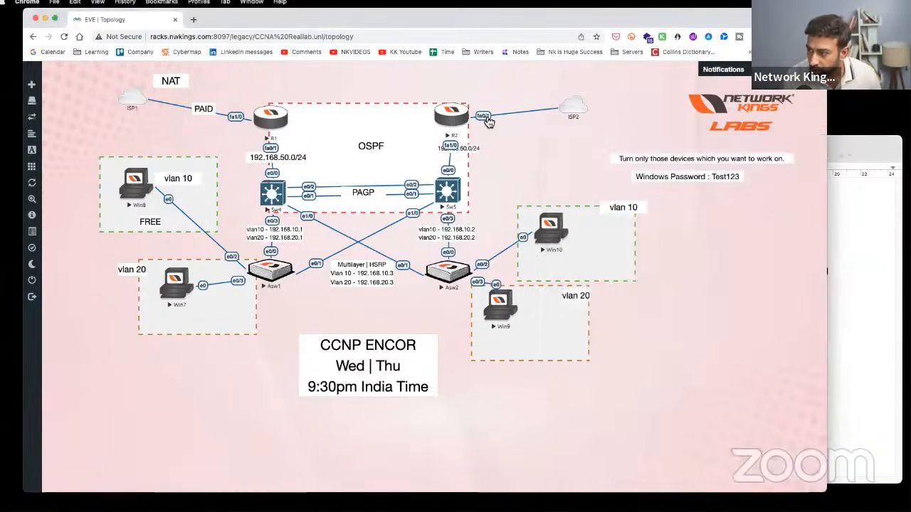
left_click(888, 264)
left_click_drag(744, 356, 557, 194)
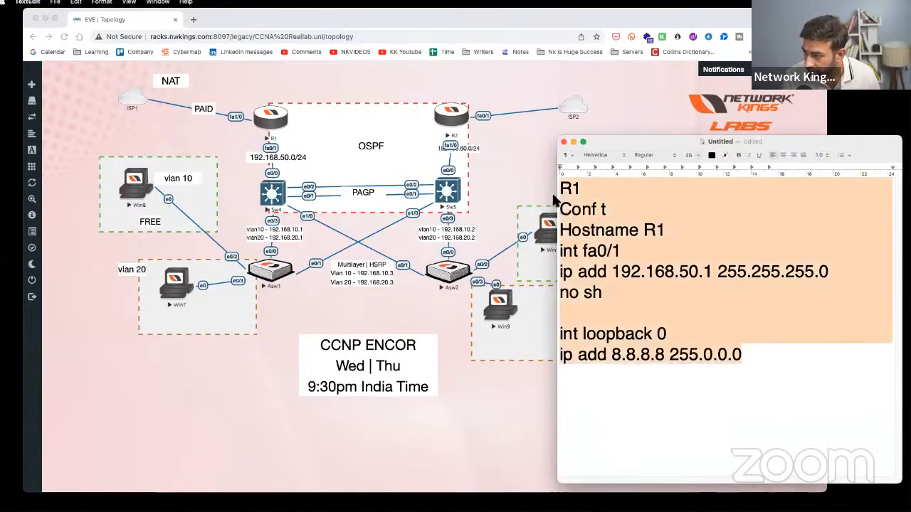
key("super+c")
left_click(590, 388)
key("super+v")
- Change the copied heading and hostname from R1 to R2
left_click(591, 391)
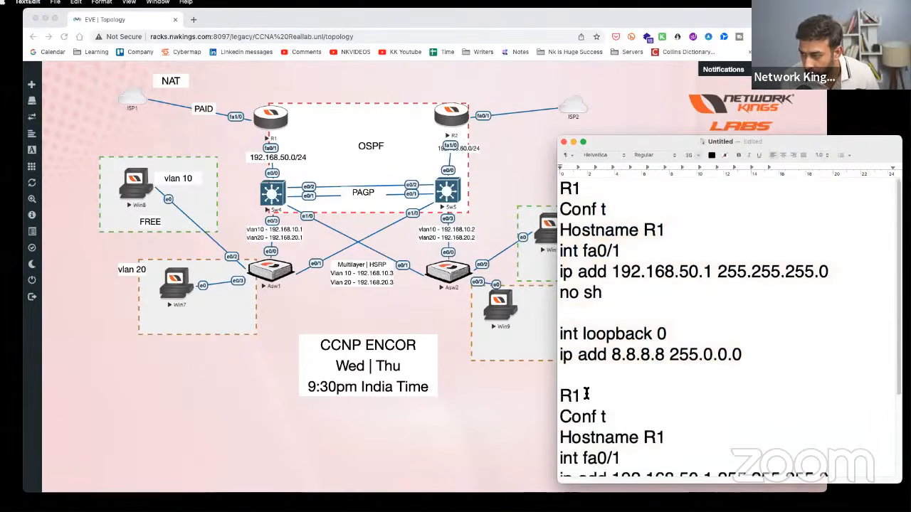
key("BackSpace")
type("2")
scroll(623, 400, "down", 4)
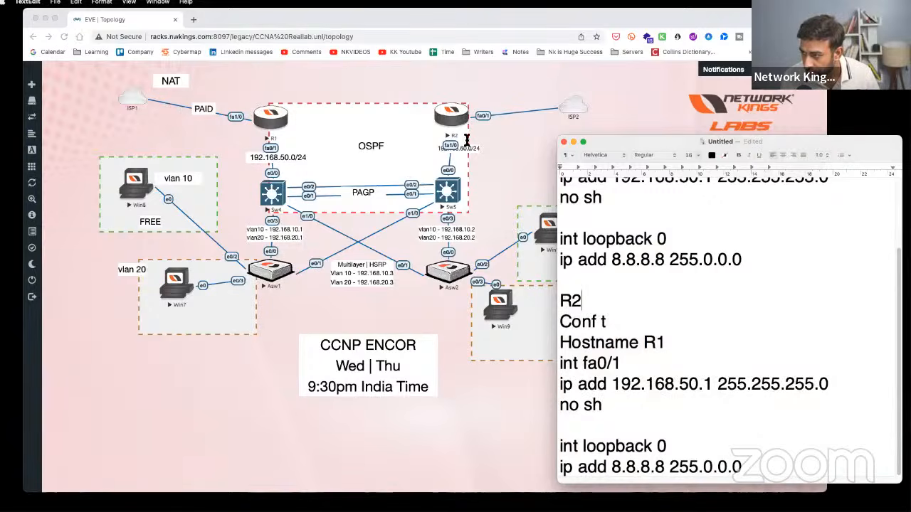
left_click(662, 344)
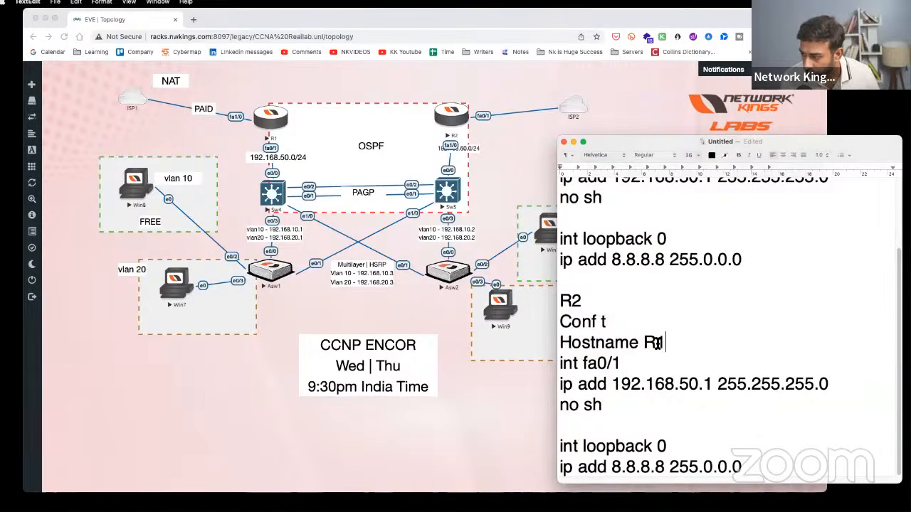
key("BackSpace")
type("2")
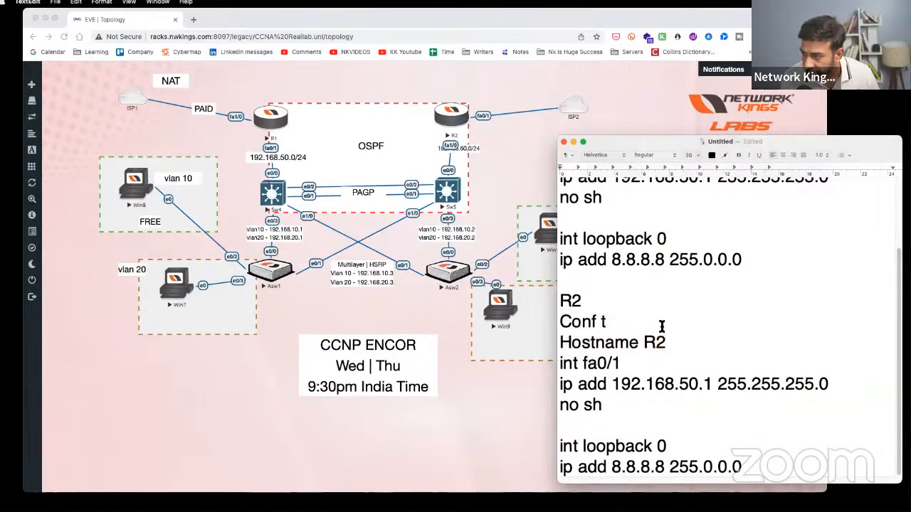
- Change the interface to fa1/0 and the address to 192.168.60.1, and widen R2's subnet label to show /24
left_click_drag(596, 363, 623, 356)
type("1/0")
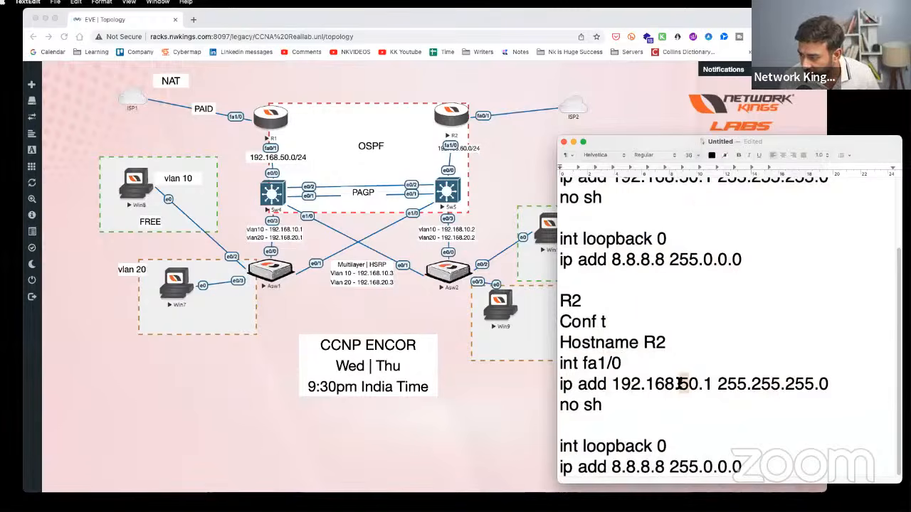
left_click_drag(679, 384, 685, 396)
type("6")
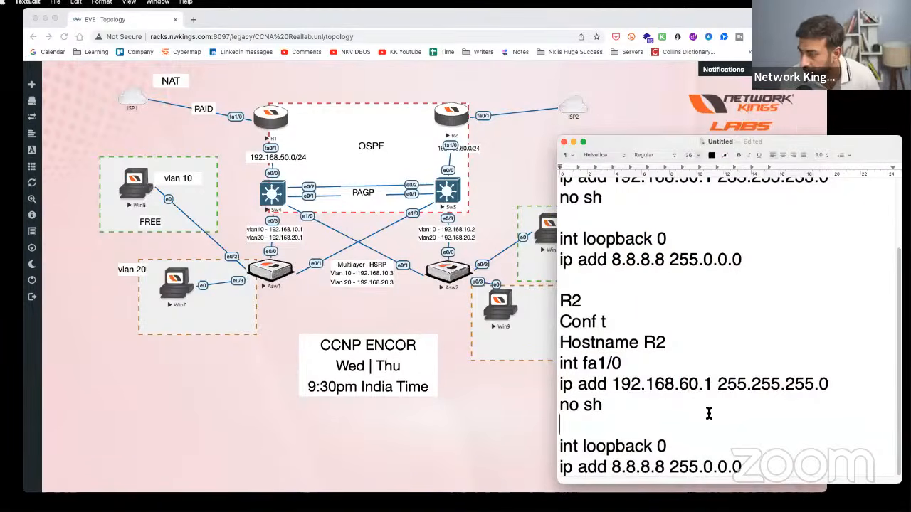
left_click(469, 148)
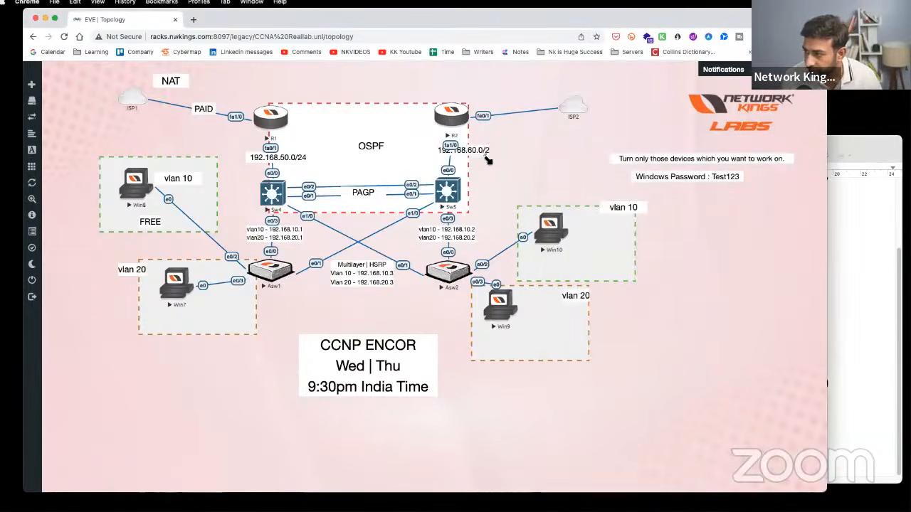
left_click_drag(488, 160, 476, 158)
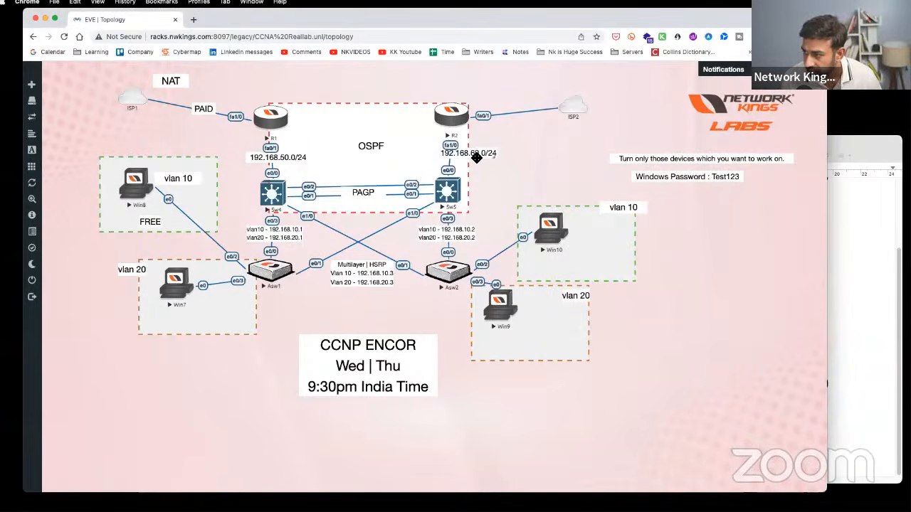
left_click(876, 321)
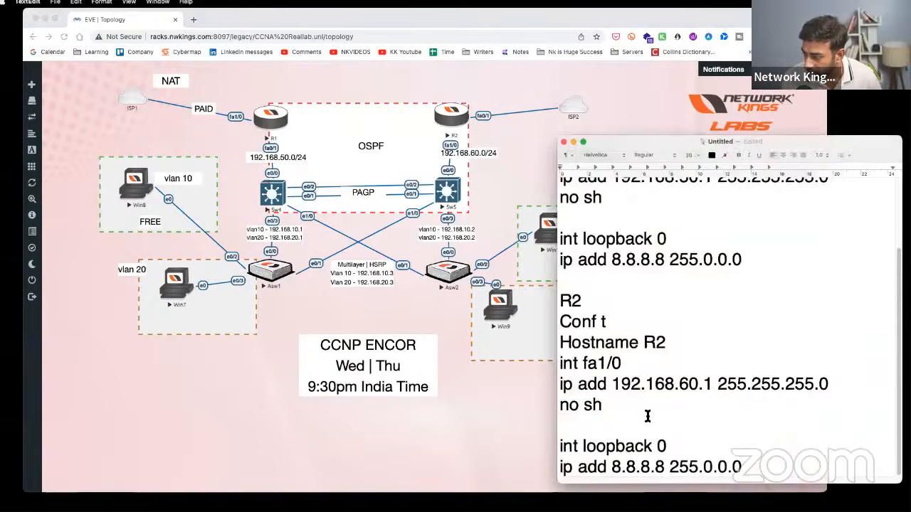
scroll(649, 414, "up", 3)
scroll(649, 414, "down", 3)
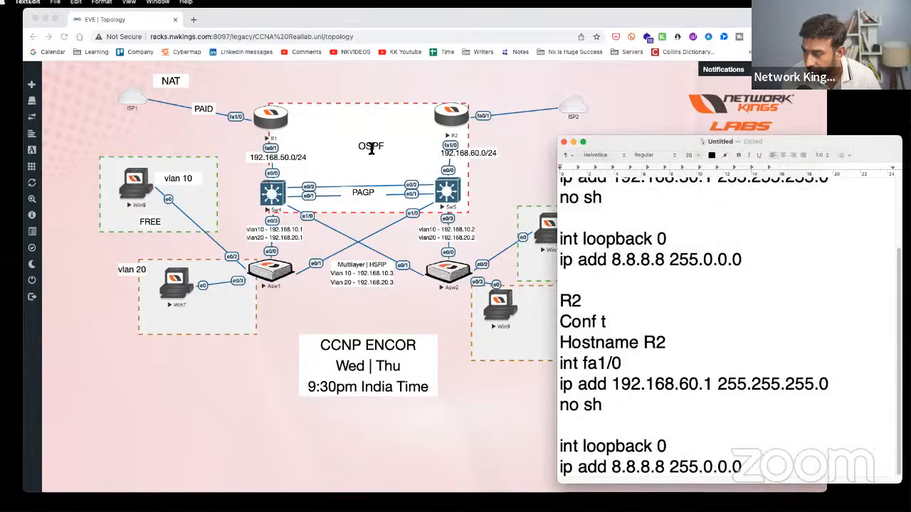
left_click_drag(696, 457, 551, 422)
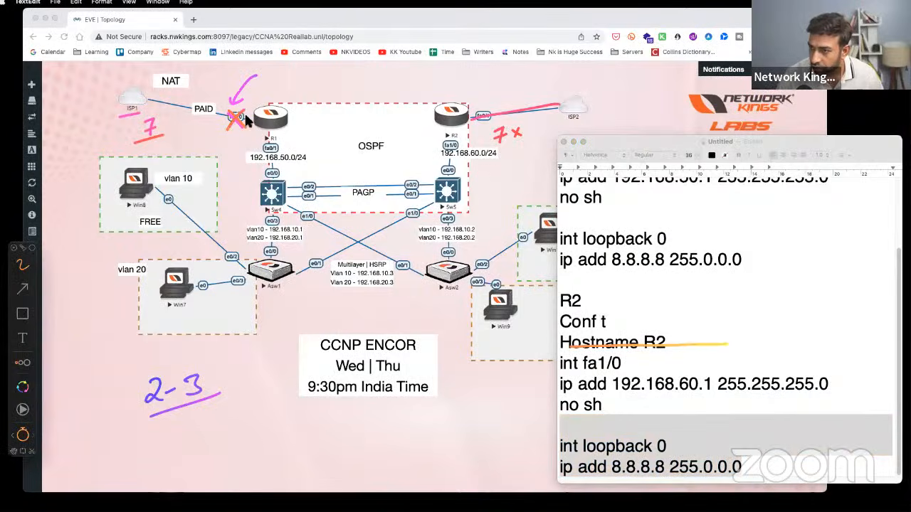
left_click_drag(245, 121, 118, 101)
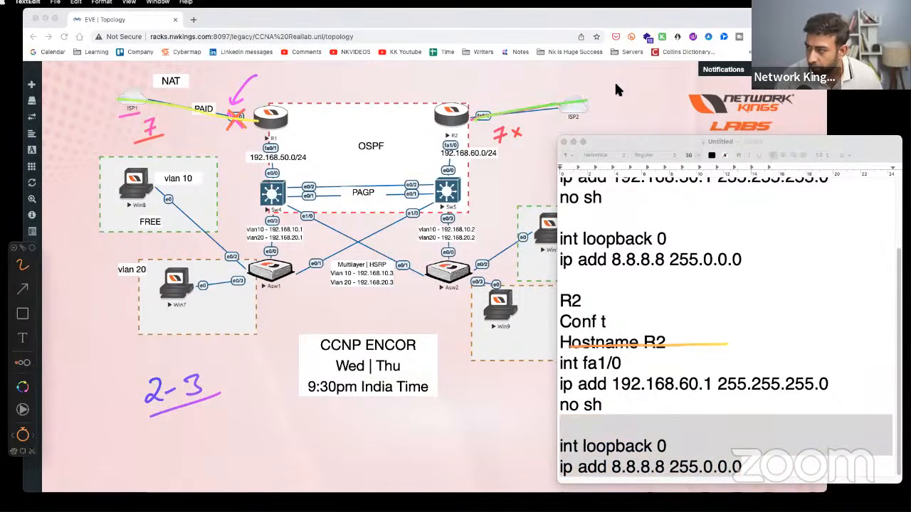
left_click_drag(628, 75, 649, 62)
mouse_move(107, 79)
left_mouse_down()
mouse_move(111, 105)
mouse_move(142, 65)
mouse_move(118, 81)
left_mouse_up()
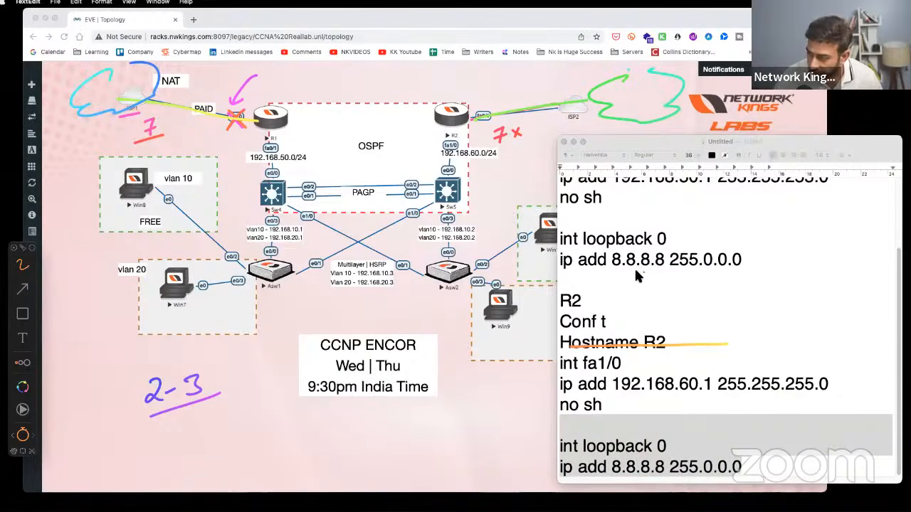
left_click_drag(612, 272, 718, 271)
left_click_drag(616, 481, 687, 477)
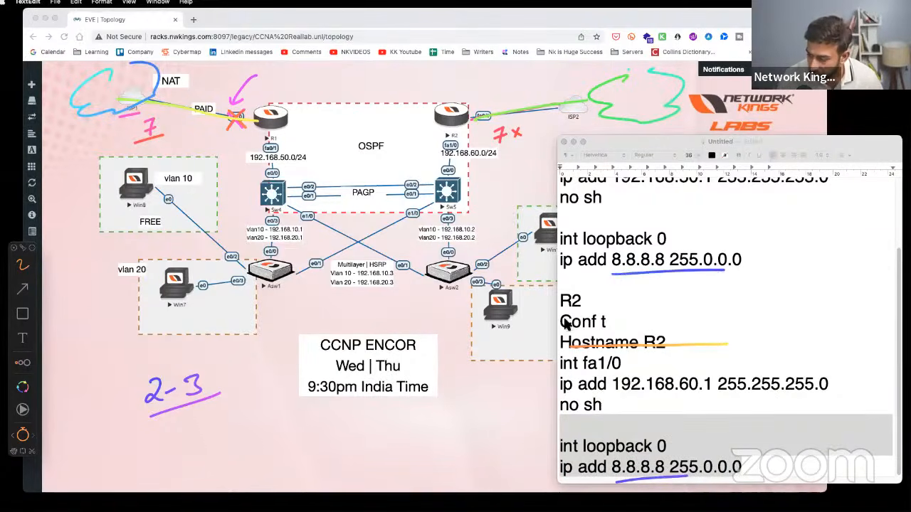
left_click_drag(444, 102, 450, 93)
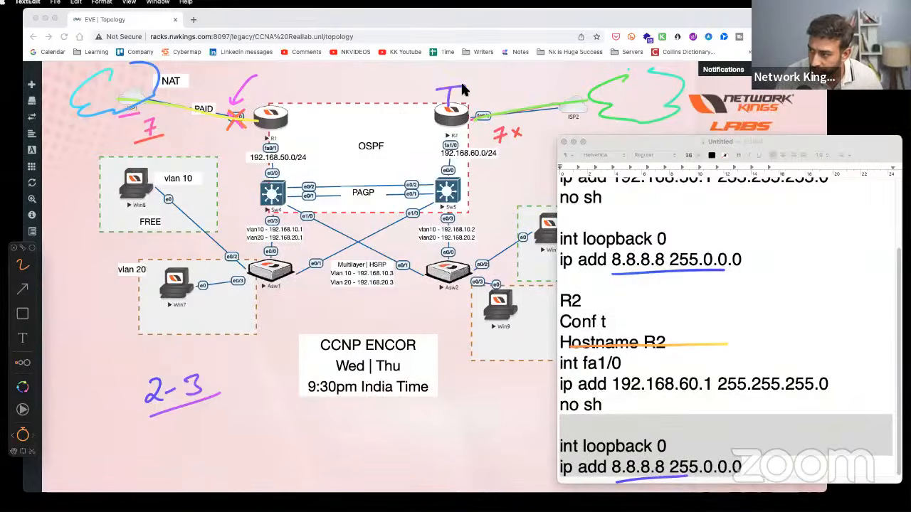
mouse_move(273, 108)
left_mouse_down()
mouse_move(274, 92)
mouse_move(288, 91)
left_mouse_up()
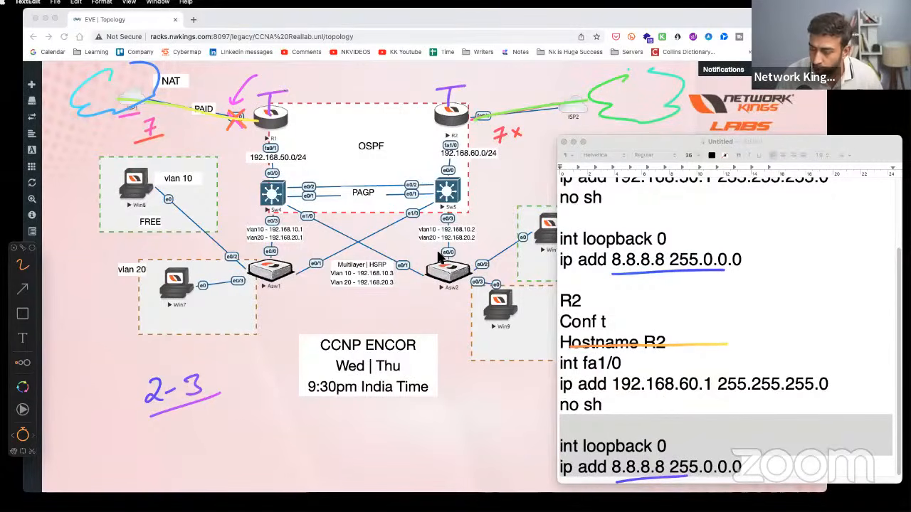
left_click_drag(756, 259, 782, 247)
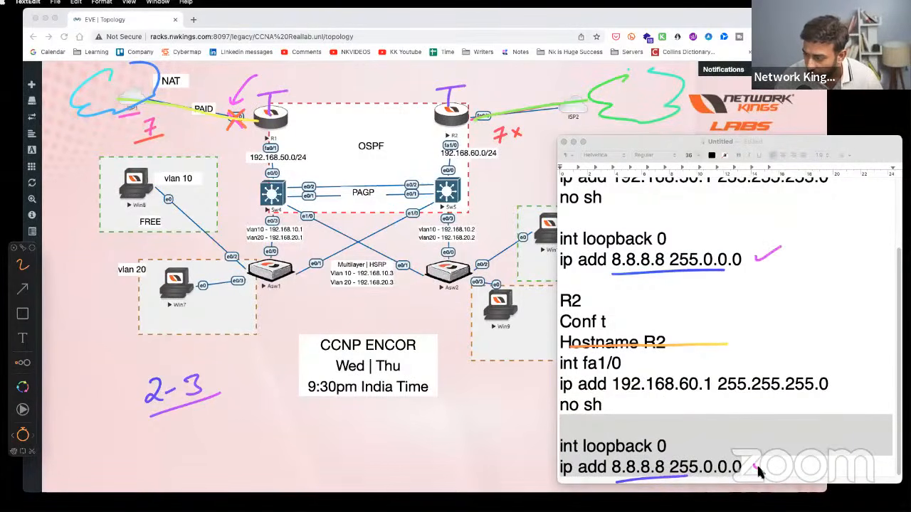
left_click_drag(755, 468, 781, 457)
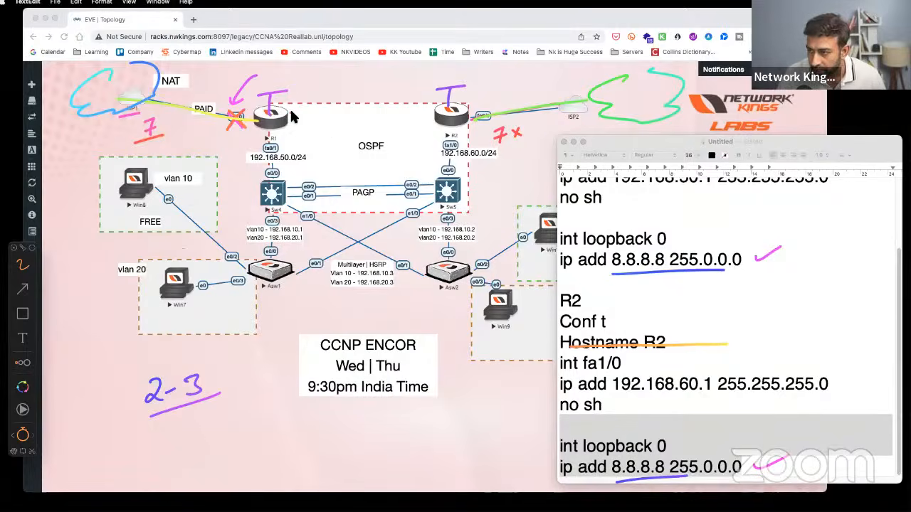
left_click_drag(289, 108, 278, 132)
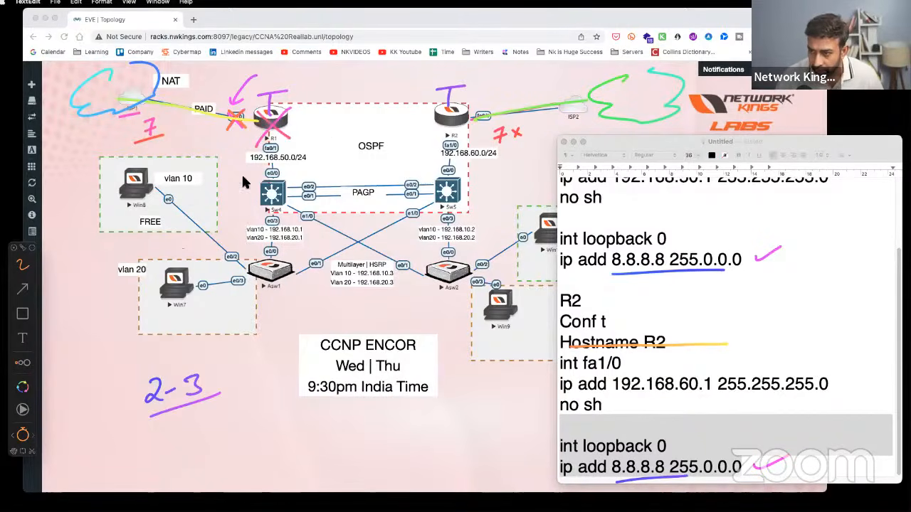
mouse_move(191, 269)
left_mouse_down()
mouse_move(253, 271)
mouse_move(398, 190)
mouse_move(462, 126)
left_mouse_up()
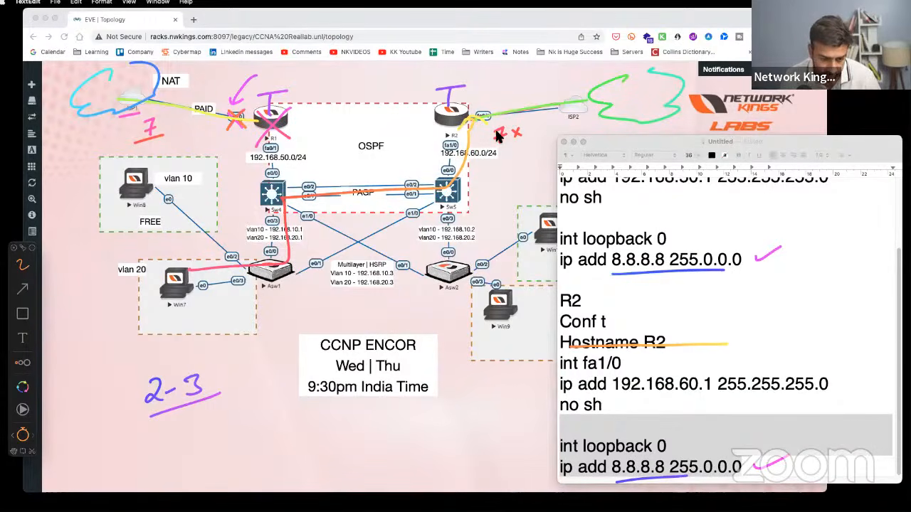
mouse_move(290, 108)
left_mouse_down()
mouse_move(262, 131)
mouse_move(286, 132)
left_mouse_up()
mouse_move(176, 288)
left_mouse_down()
mouse_move(210, 286)
mouse_move(275, 206)
mouse_move(445, 187)
mouse_move(461, 109)
left_mouse_up()
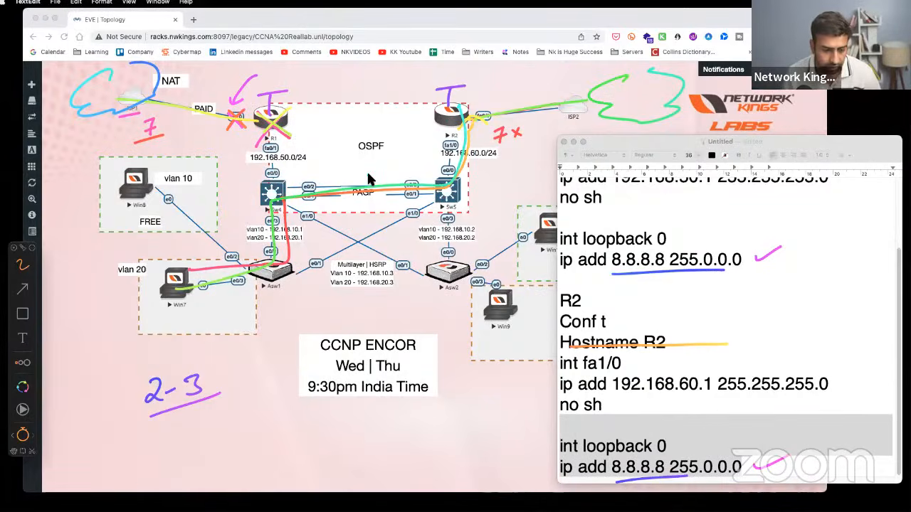
key("Escape")
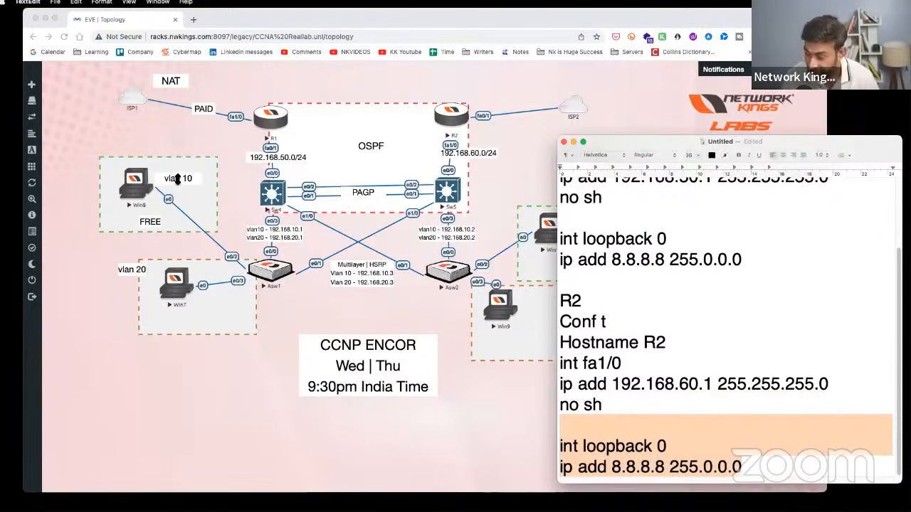
- Add a blank line after R2's loopback address line in the TextEdit notes
left_click_drag(612, 142, 624, 74)
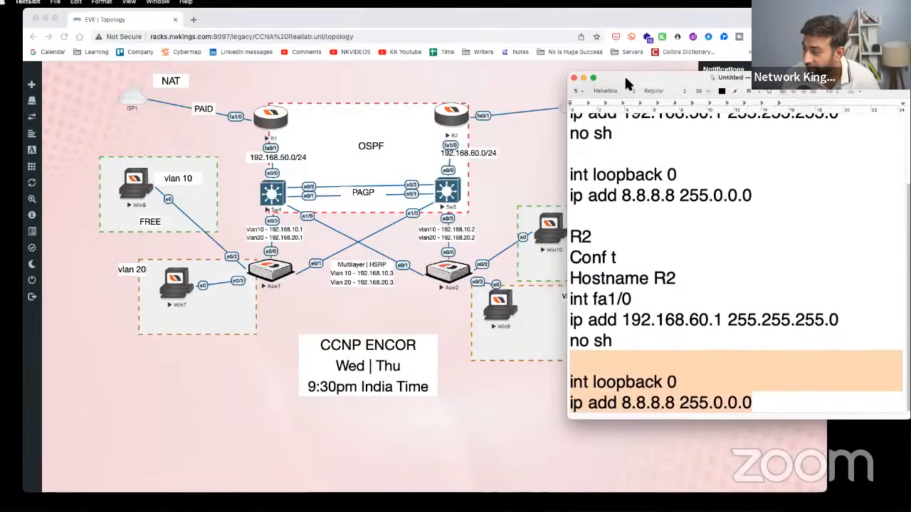
left_click(646, 227)
key("Down")
key("Down")
key("Down")
key("Down")
key("Down")
key("Down")
key("Down")
key("Down")
key("Down")
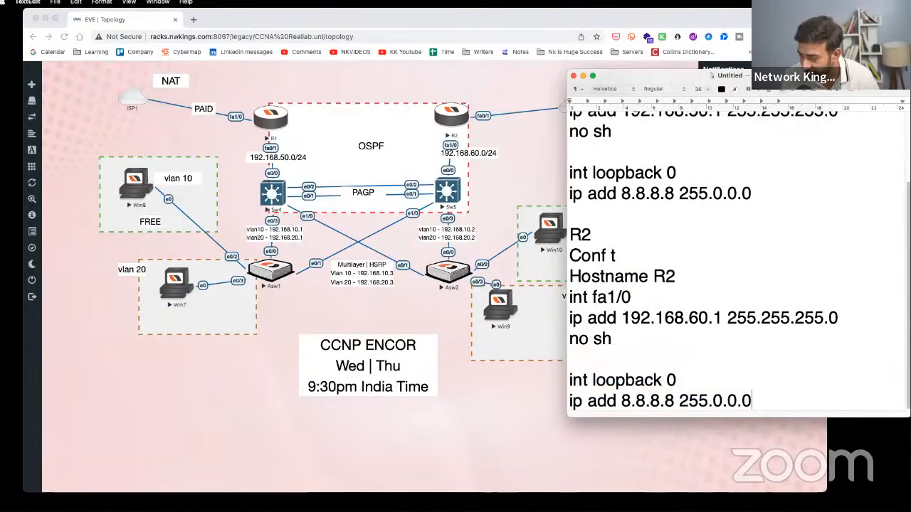
key("Return")
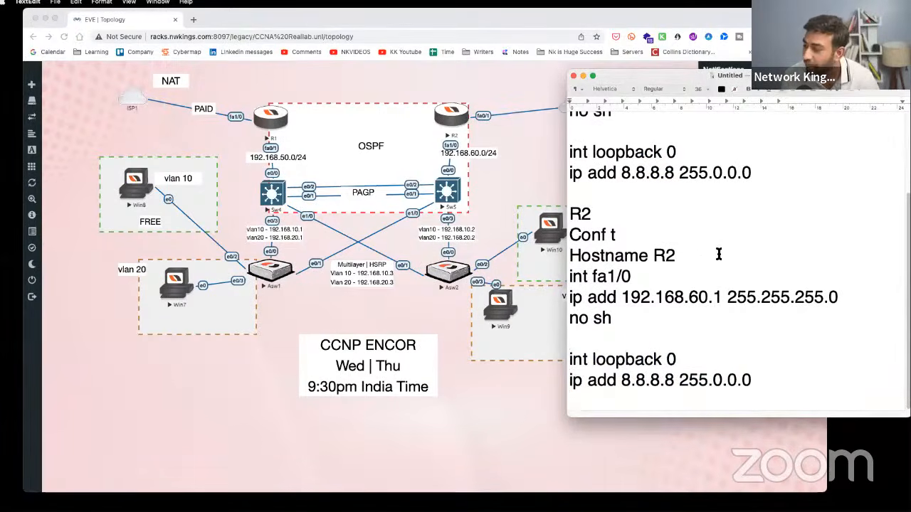
- Scroll back up to R1 and clear the old on-screen annotations with the drawing overlay
scroll(718, 255, "up", 3)
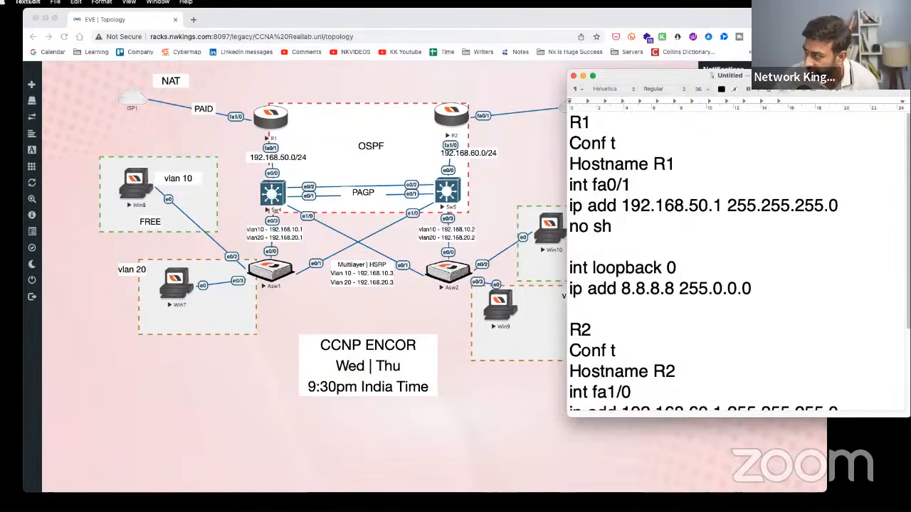
key("ctrl+Tab")
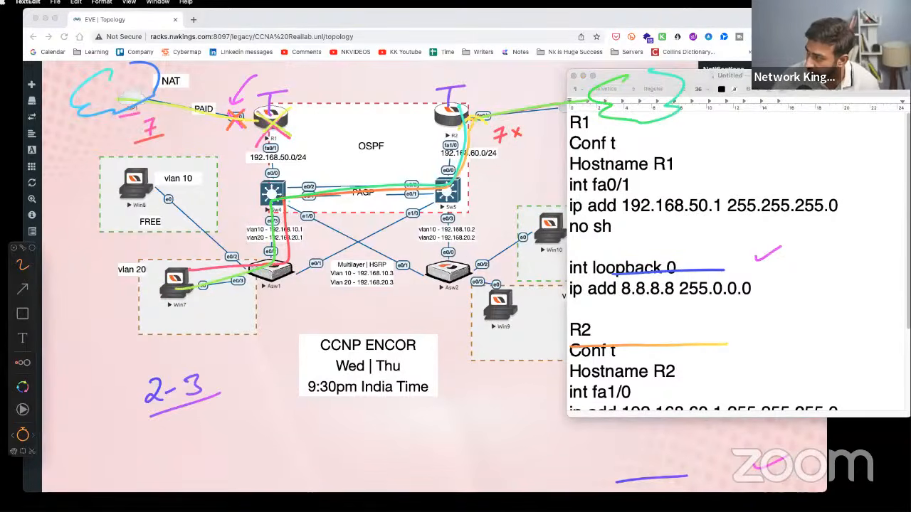
key("BackSpace")
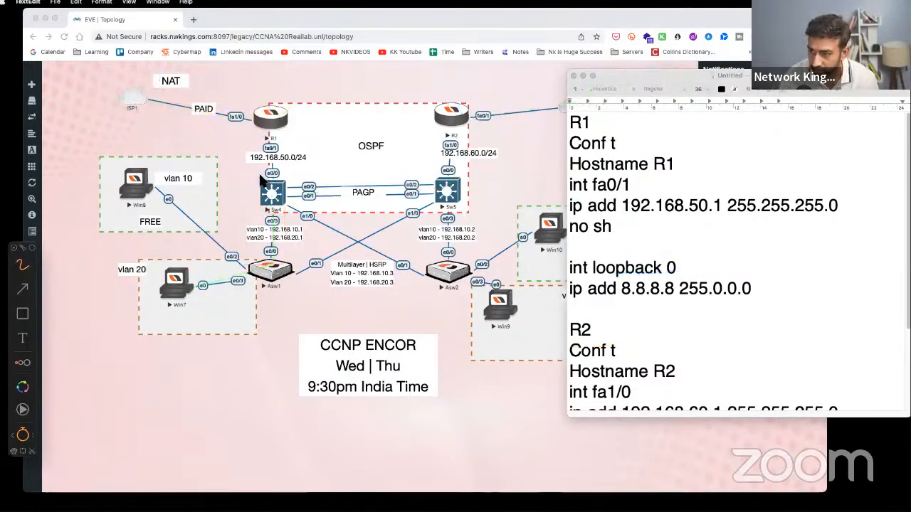
- Circle Sw4 and Sw5 on the topology and write 'Routing' between them
left_click_drag(274, 180, 261, 178)
left_click_drag(283, 207, 286, 178)
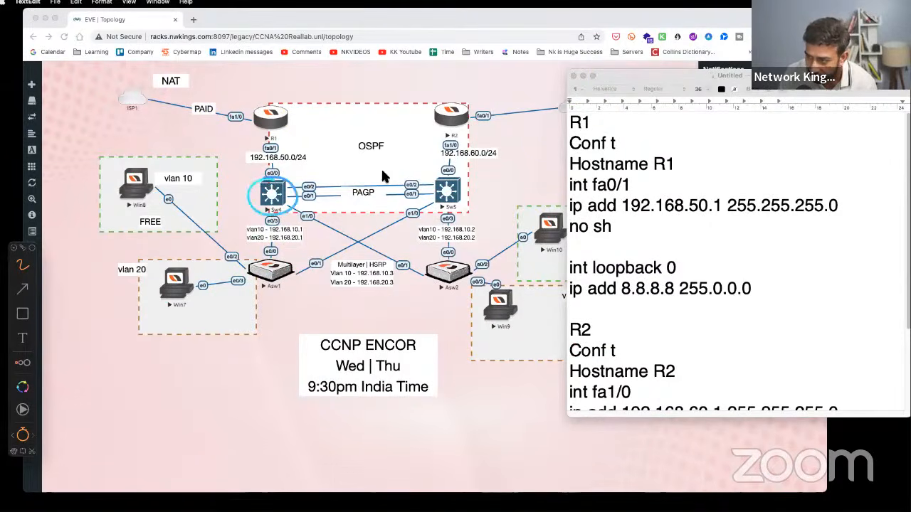
left_click_drag(438, 178, 443, 177)
mouse_move(302, 183)
left_mouse_down()
mouse_move(343, 171)
mouse_move(391, 186)
left_mouse_up()
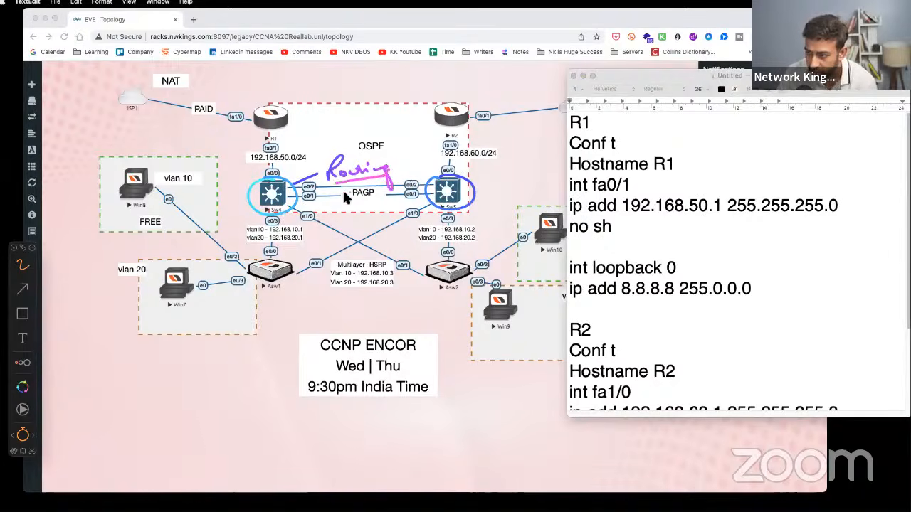
- Circle the vlan 10 and vlan 20 labels, write 'INTERVLAN', and underline the annotations
mouse_move(196, 187)
left_mouse_down()
mouse_move(179, 168)
mouse_move(200, 173)
mouse_move(249, 257)
mouse_move(284, 242)
mouse_move(185, 288)
mouse_move(162, 291)
mouse_move(126, 262)
left_mouse_up()
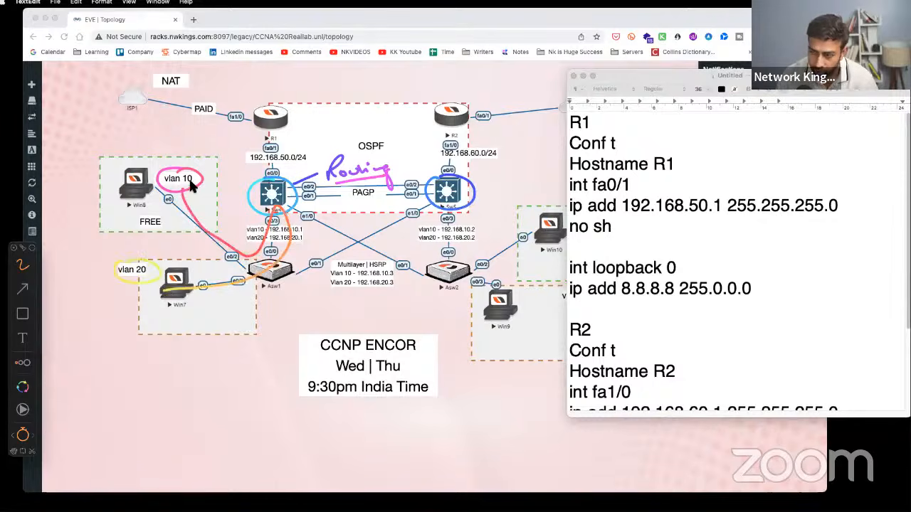
left_click_drag(193, 188, 217, 178)
left_click_drag(139, 293, 161, 283)
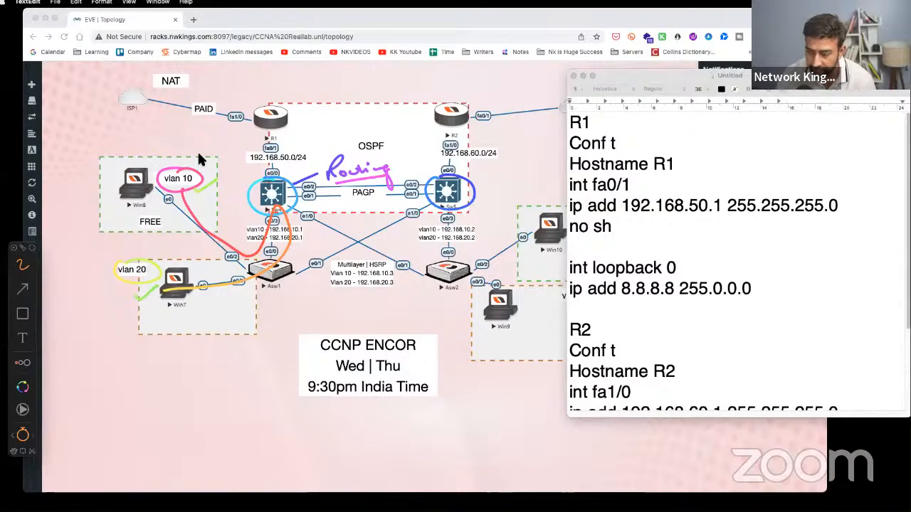
left_click_drag(126, 378, 218, 374)
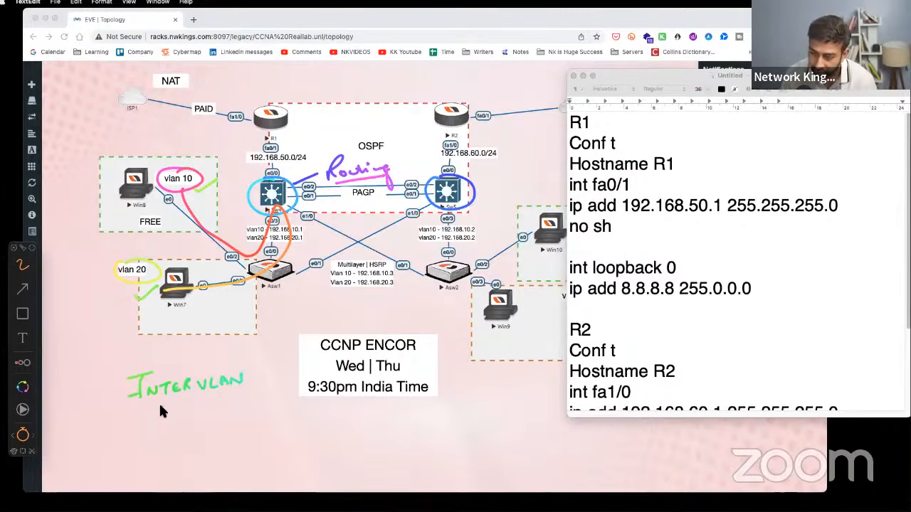
left_click_drag(339, 182, 387, 180)
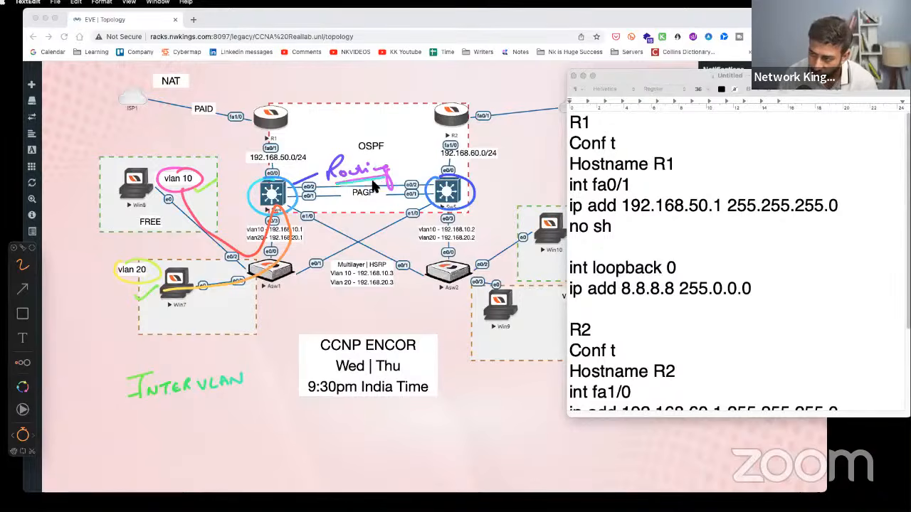
mouse_move(273, 178)
left_mouse_down()
mouse_move(263, 146)
mouse_move(270, 136)
left_mouse_up()
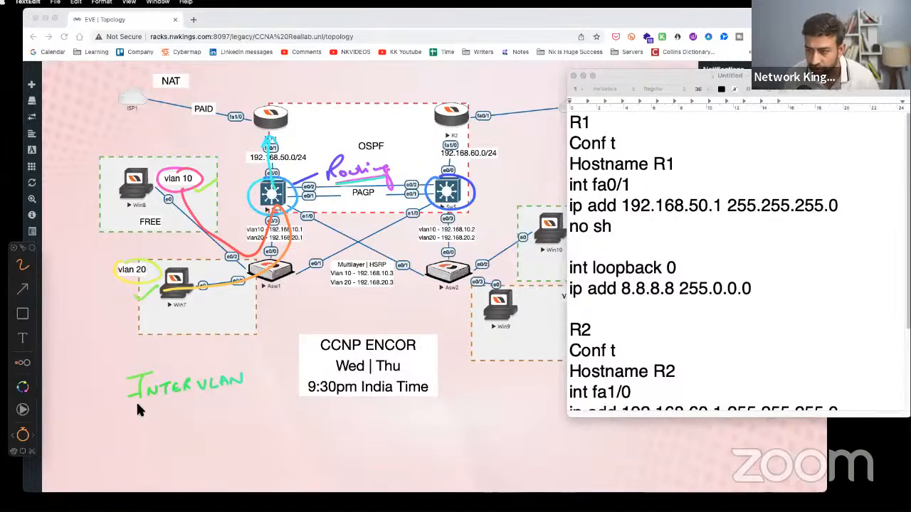
left_click_drag(132, 411, 240, 400)
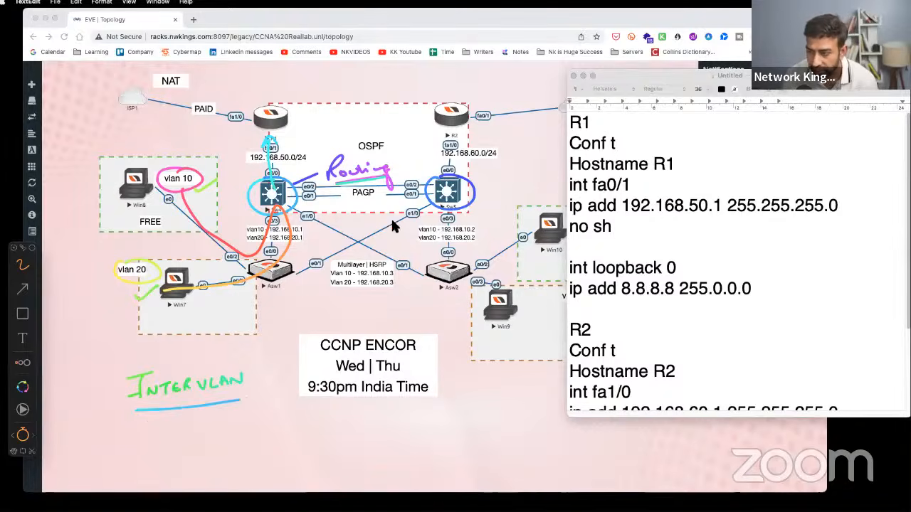
- Erase the INTERVLAN note, circles and Routing sketches with the scissors tool
left_click(32, 451)
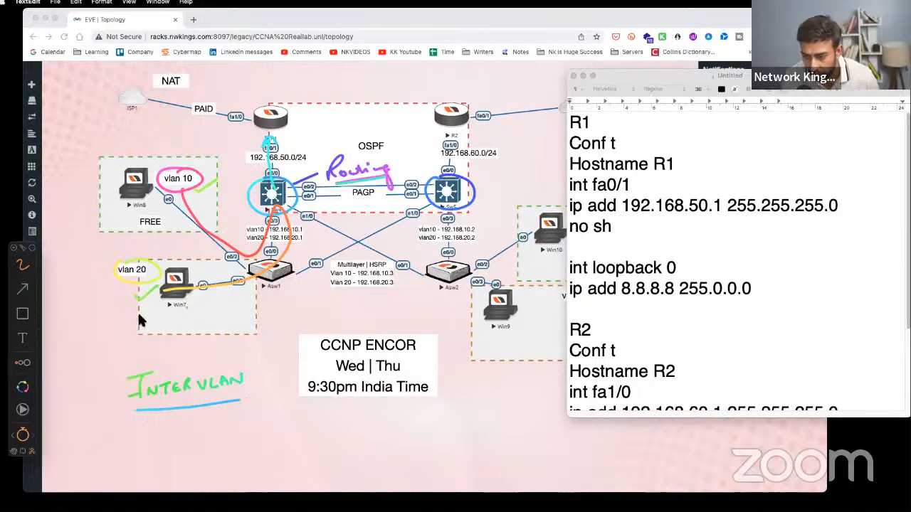
left_click_drag(220, 403, 130, 383)
mouse_move(121, 107)
left_mouse_down()
mouse_move(451, 317)
mouse_move(218, 286)
left_mouse_up()
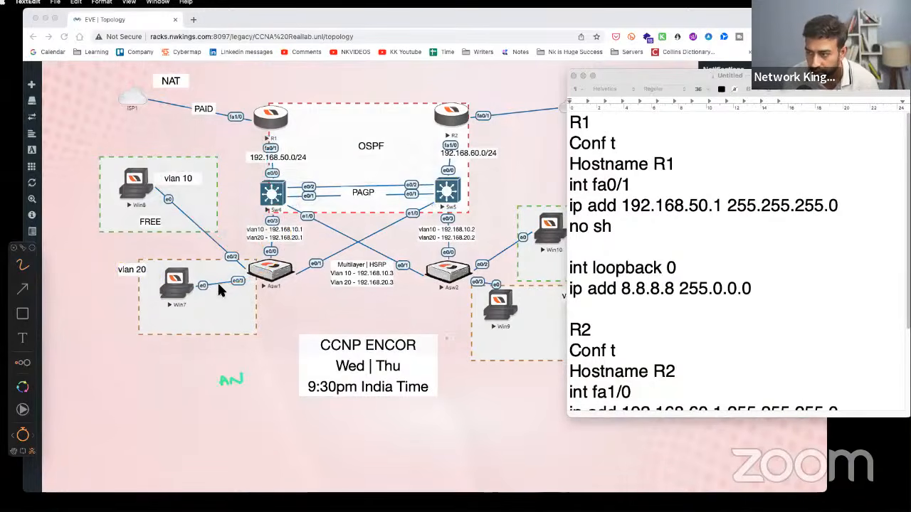
- Start an Sw4 section below R2 with 'hostname Sw4' and 'int e0/0' lines
left_click(696, 324)
scroll(688, 339, "down", 3)
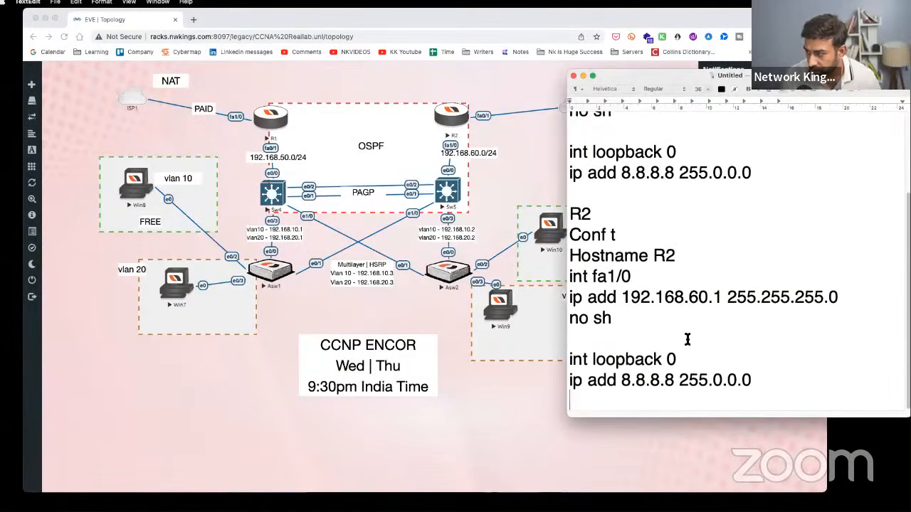
key("Return")
key("Return")
key("Return")
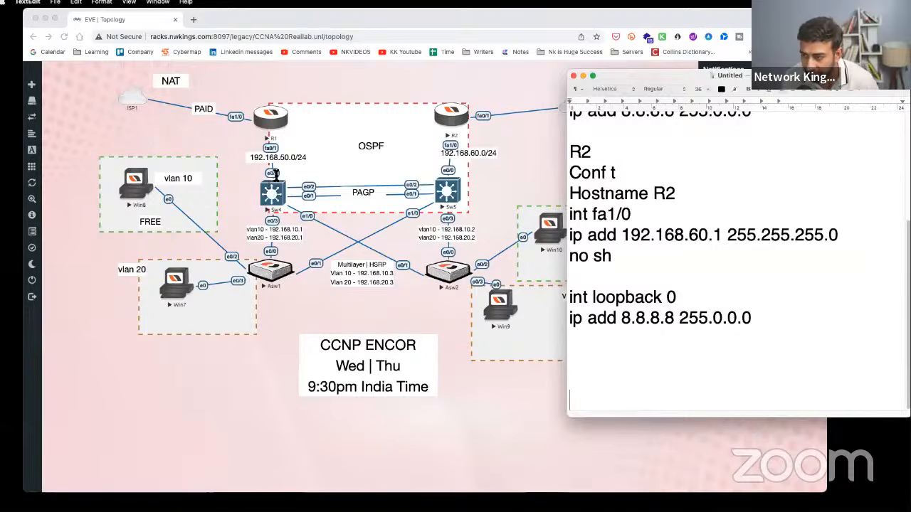
left_click(642, 366)
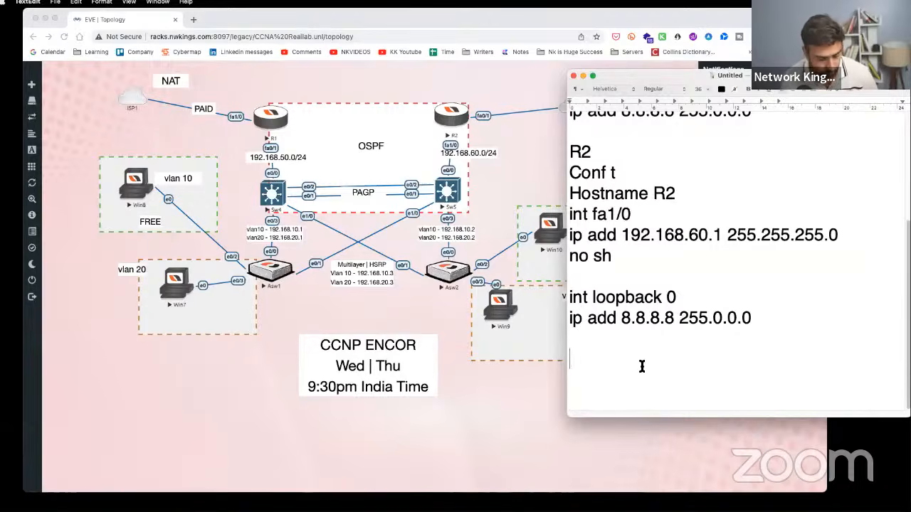
type("Sw4")
key("Return")
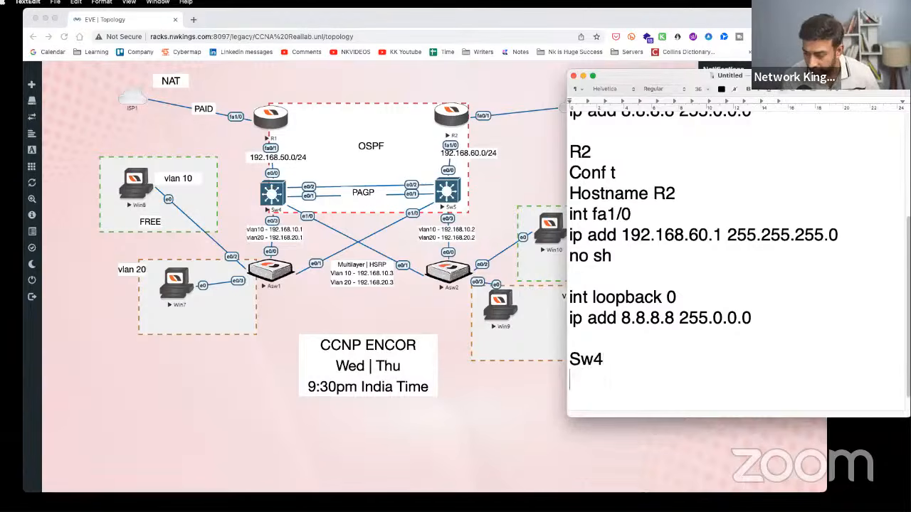
type("hostname S")
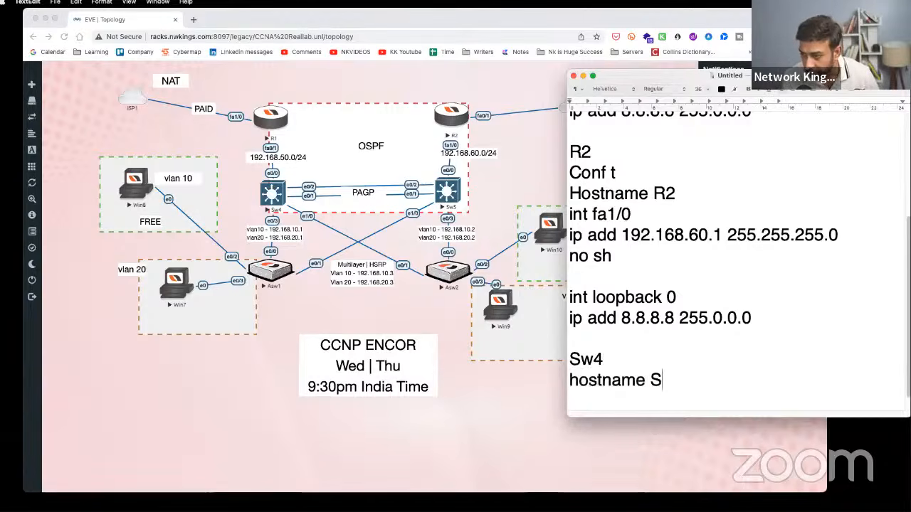
type("w3")
key("BackSpace")
type("4")
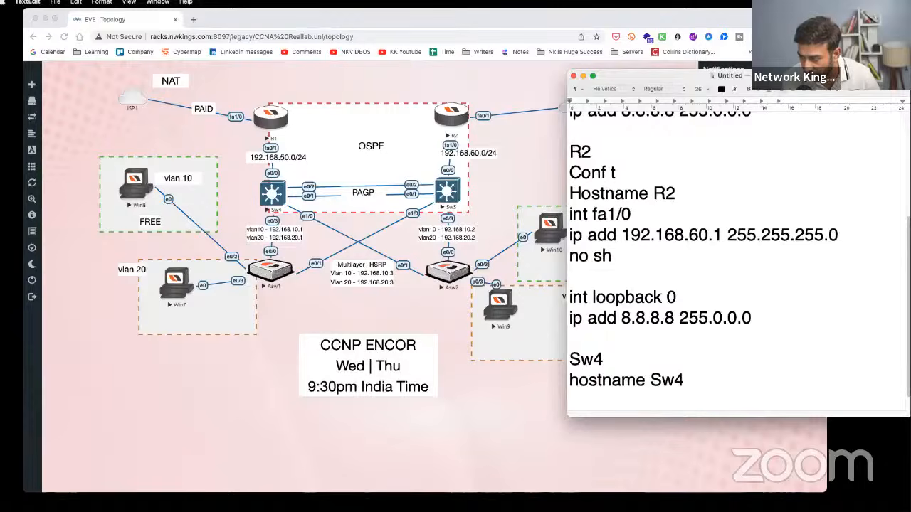
key("Return")
key("Return")
key("Return")
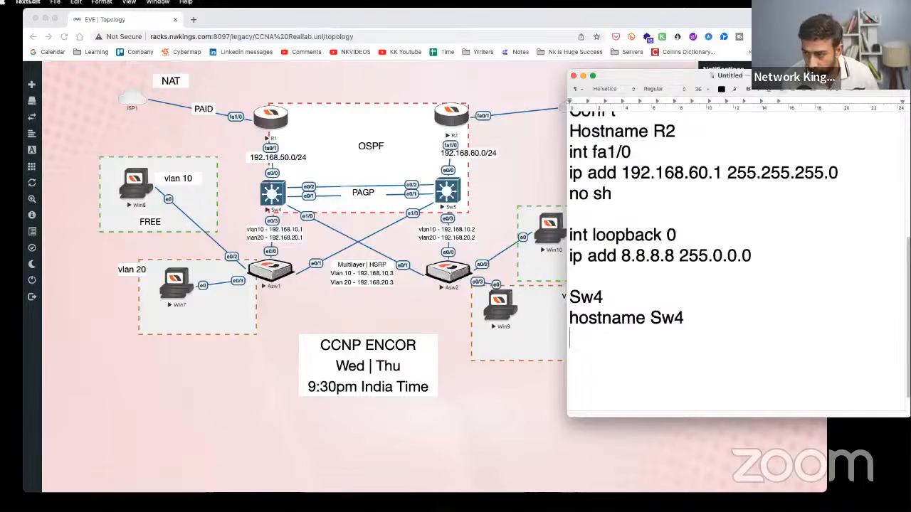
type("int e0/0")
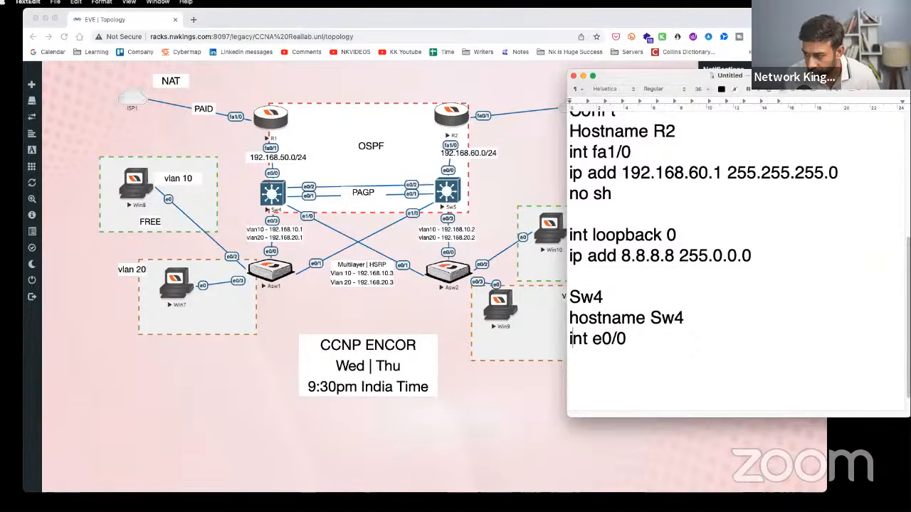
- Insert 'conf t' under the Sw4 heading and add 'ip add 192.168.50.2 255.255.255.0'
left_click(570, 318)
key("Return")
type("conf t")
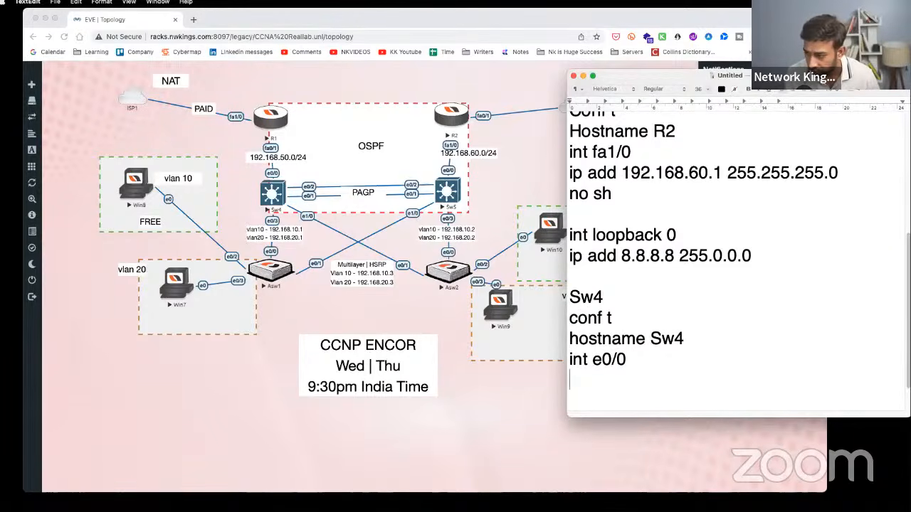
key("Return")
type("ip ")
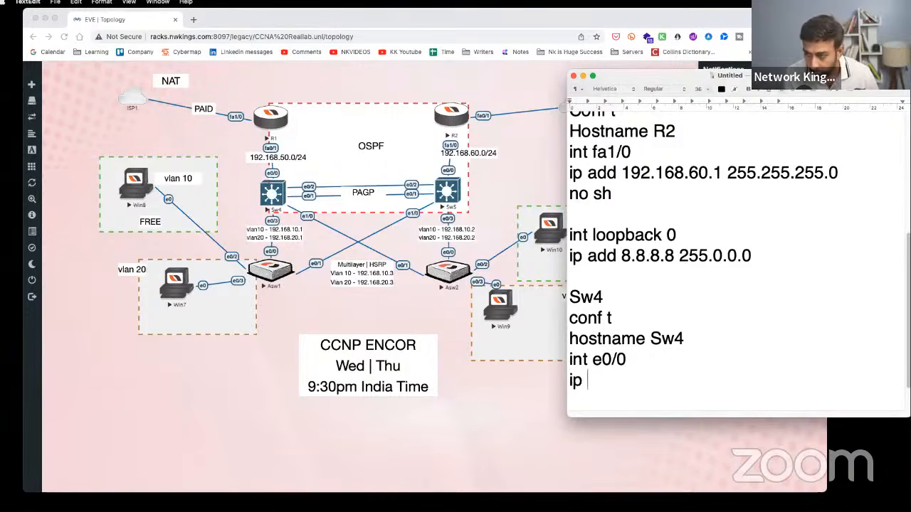
type("add 192.168.50.2")
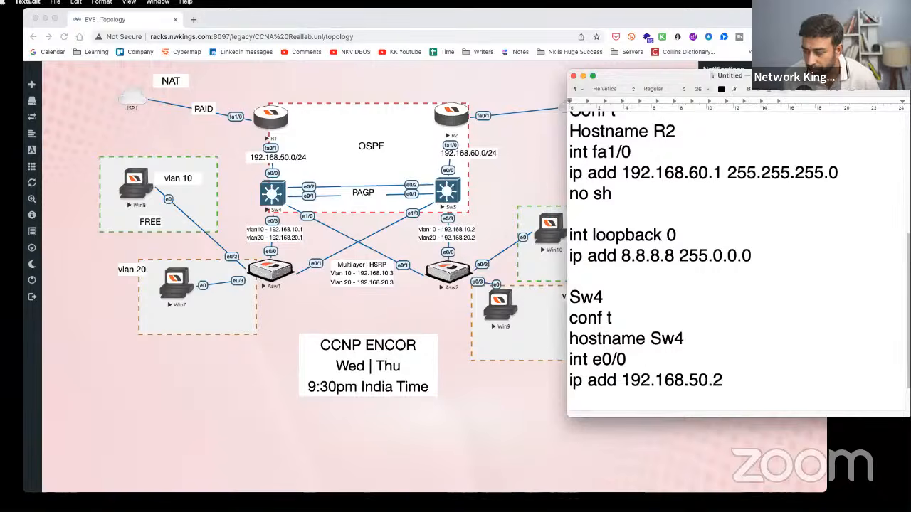
scroll(643, 229, "up", 6)
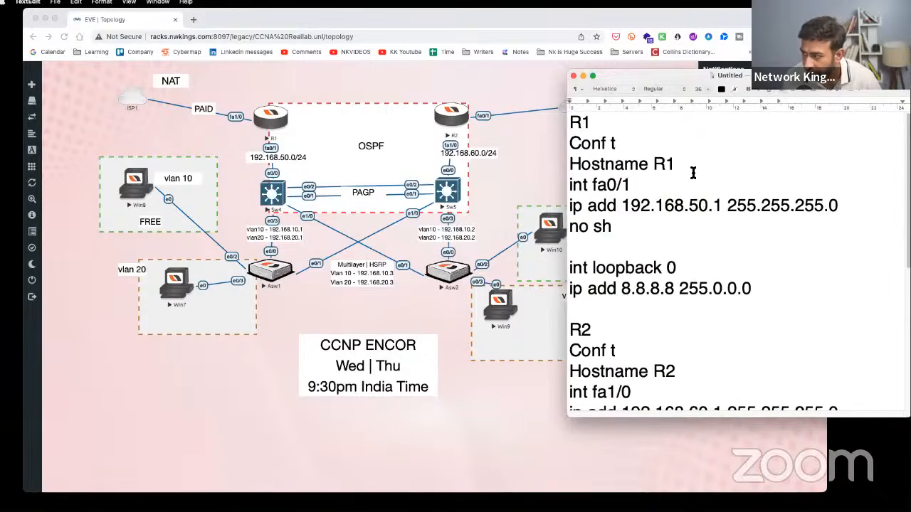
left_click_drag(717, 202, 629, 205)
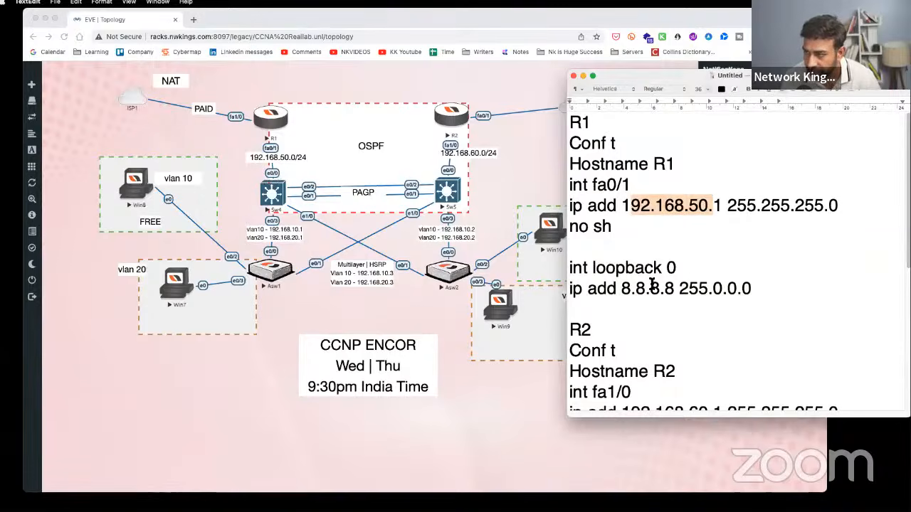
scroll(669, 299, "down", 6)
left_click(756, 342)
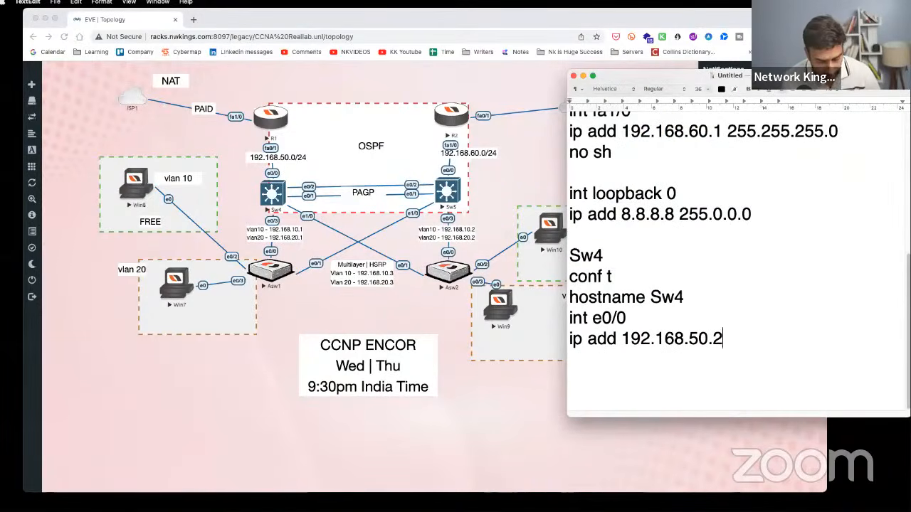
type("255.255.255.0")
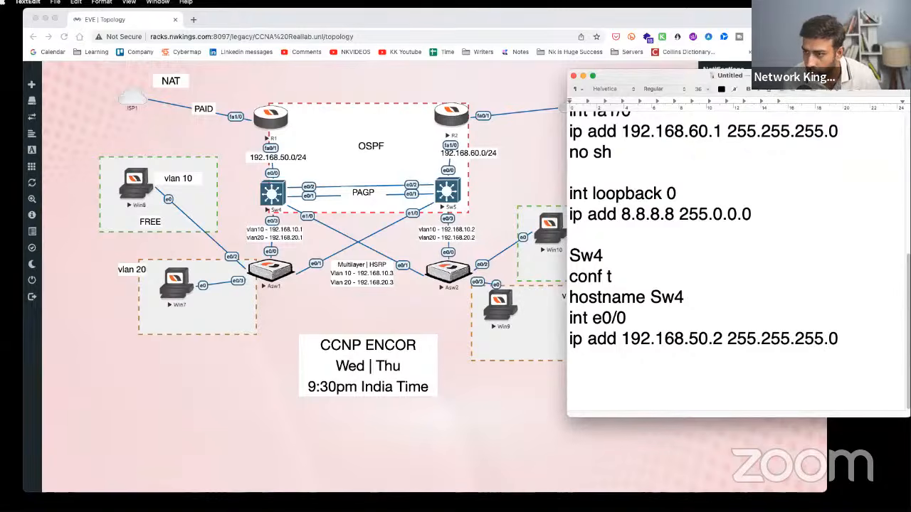
left_click(283, 196)
- Open the Sw4 console in its own smaller window beside the topology
left_click(283, 196)
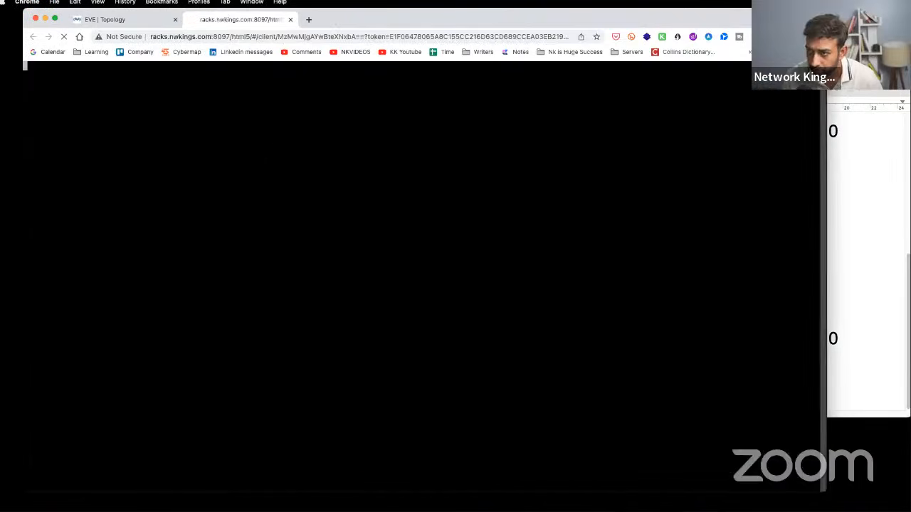
key("Return")
key("Return")
key("Return")
key("Return")
key("Return")
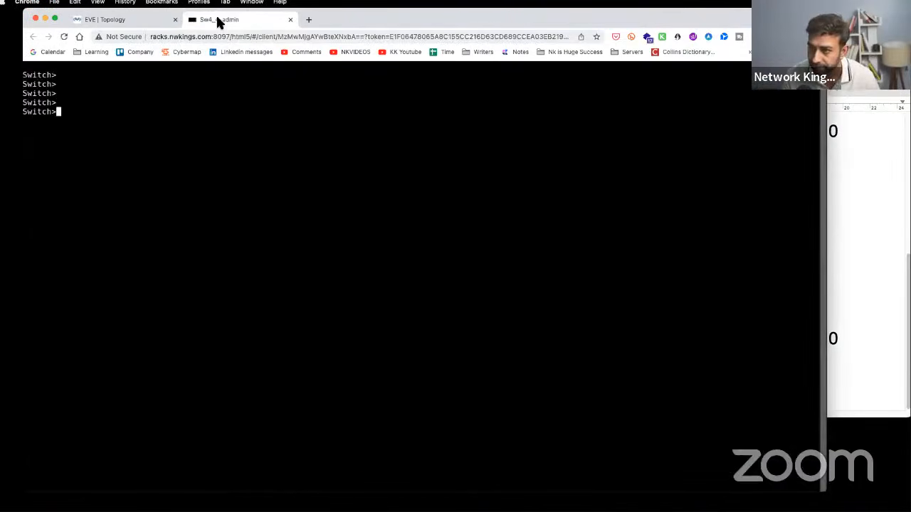
left_click_drag(218, 21, 391, 103)
left_click_drag(217, 121, 494, 267)
left_click_drag(672, 273, 568, 124)
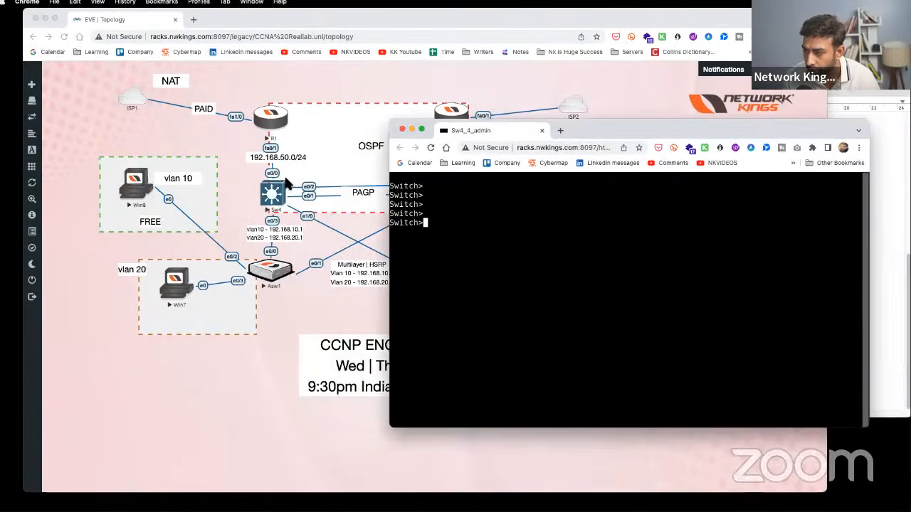
- Run enable, conf t, int e0/0 and ip add 192.168.50.2 255.255.255.0, getting 'Invalid input detected'
type("en")
key("Tab")
key("Return")
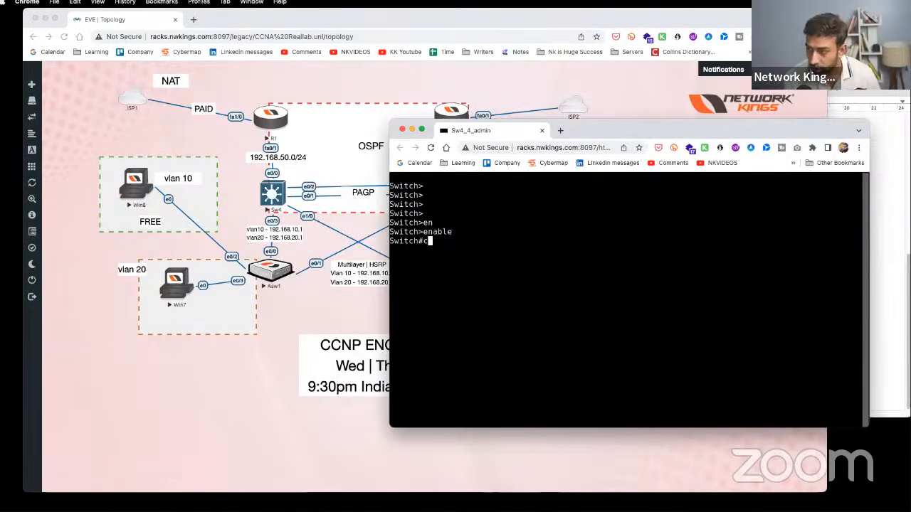
type("conf t")
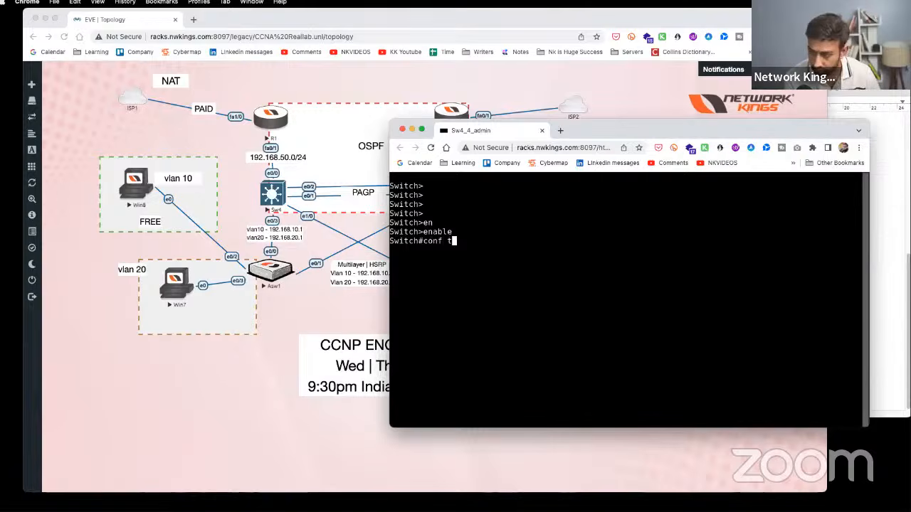
key("Return")
type("int e0/0")
key("Return")
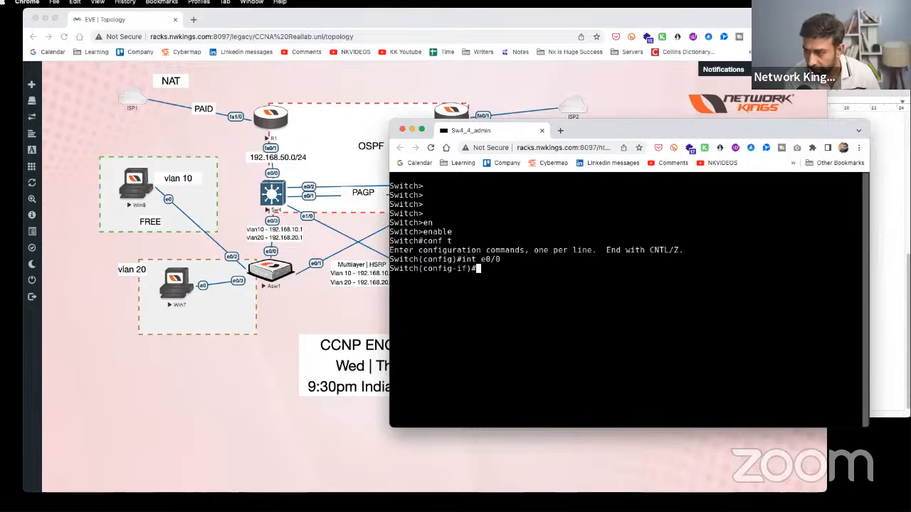
type("ip add 192.168")
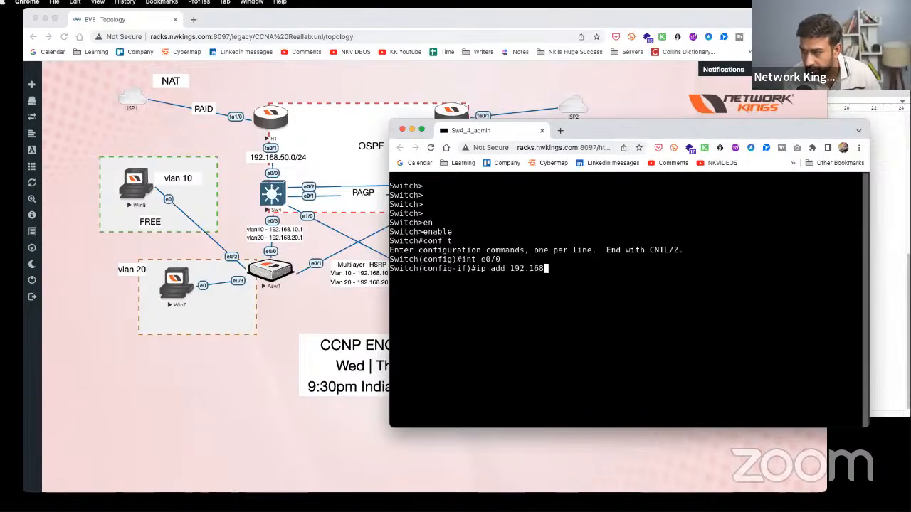
type(".50.2 255")
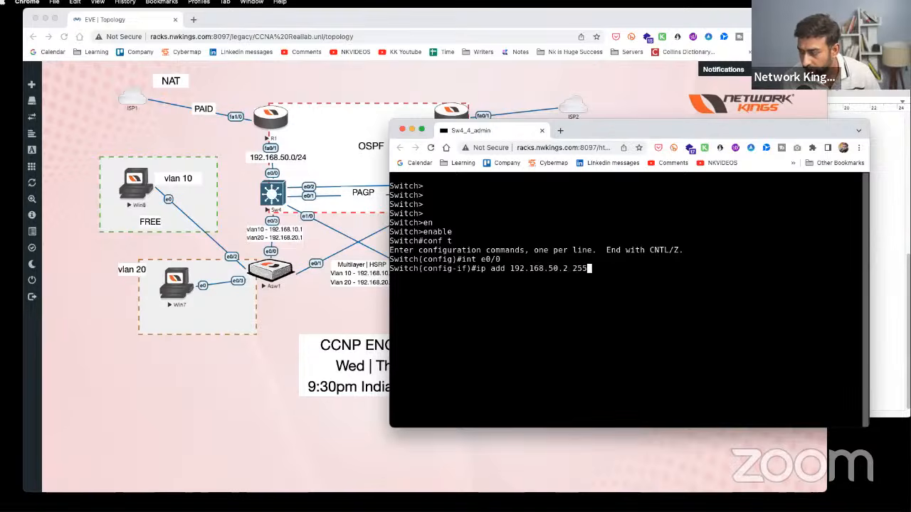
type(".255.255.0")
key("Return")
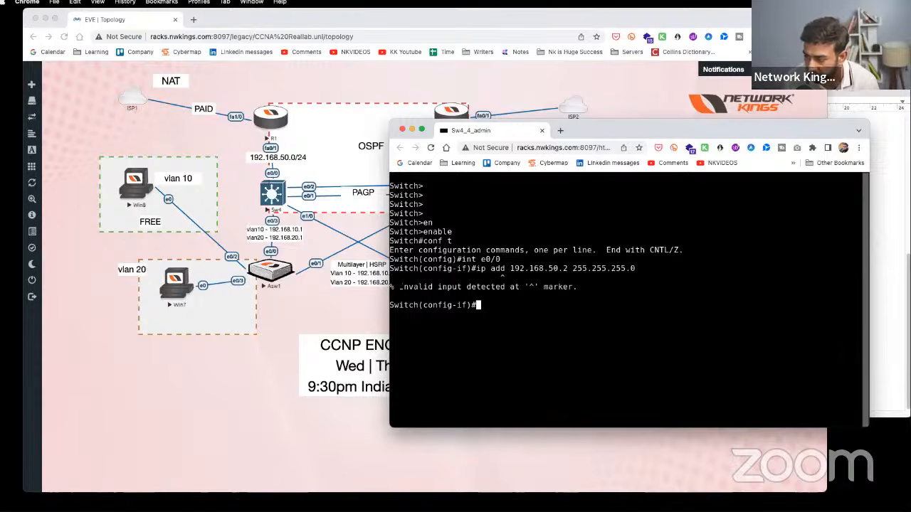
left_click_drag(399, 287, 576, 287)
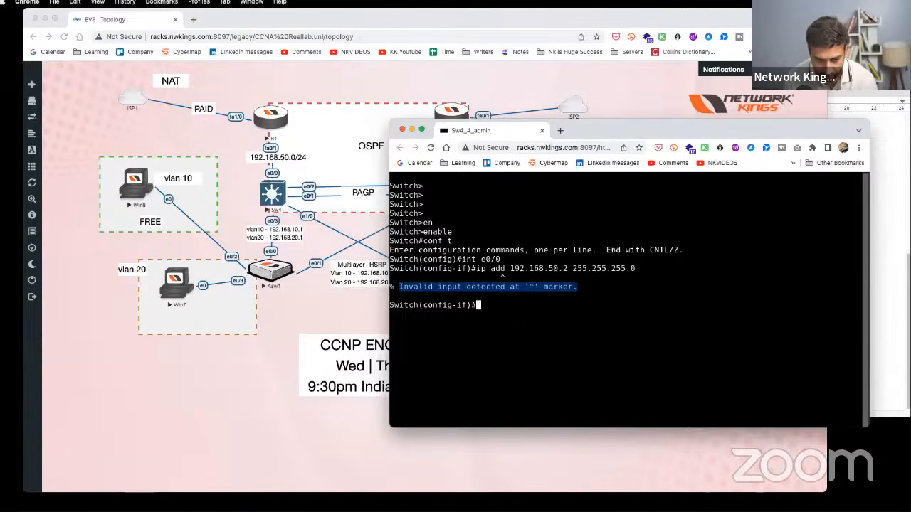
- Run 'show int e0/0 switchport' and highlight its static access mode in VLAN 1
type("end")
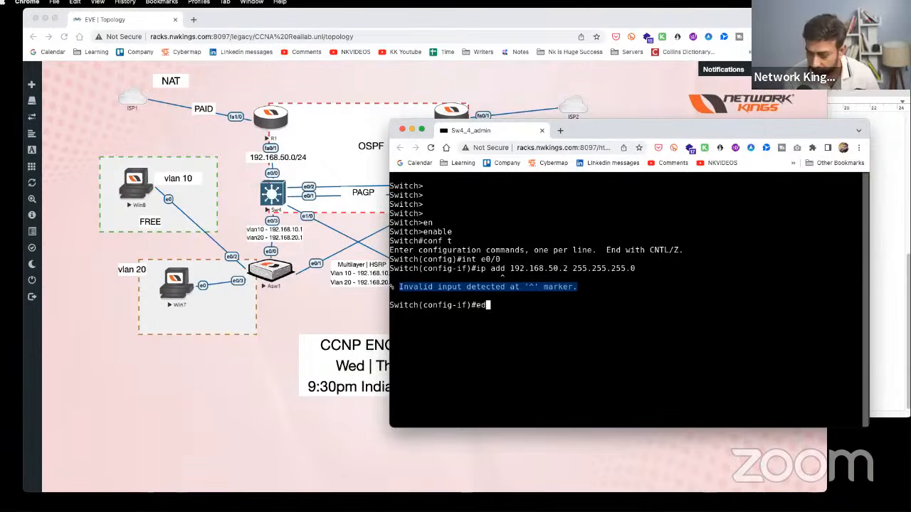
key("Return")
key("Return")
type("show i")
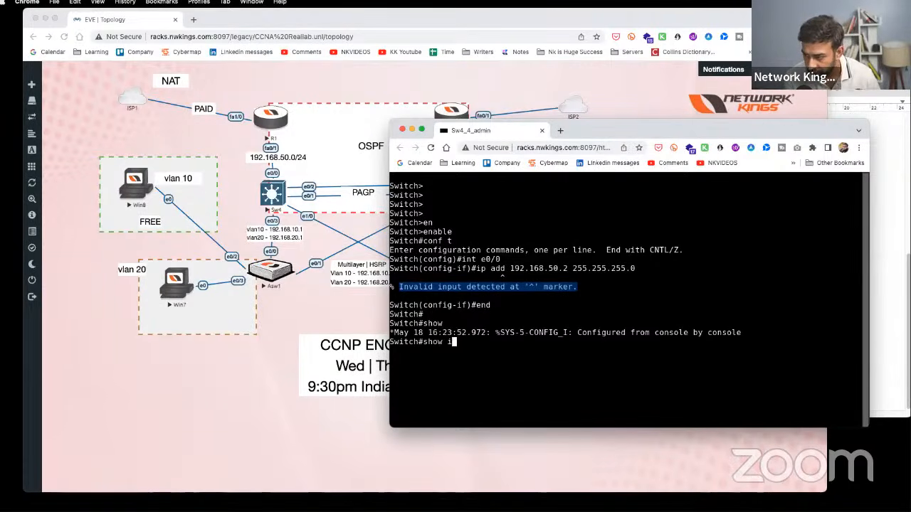
type("nt e0")
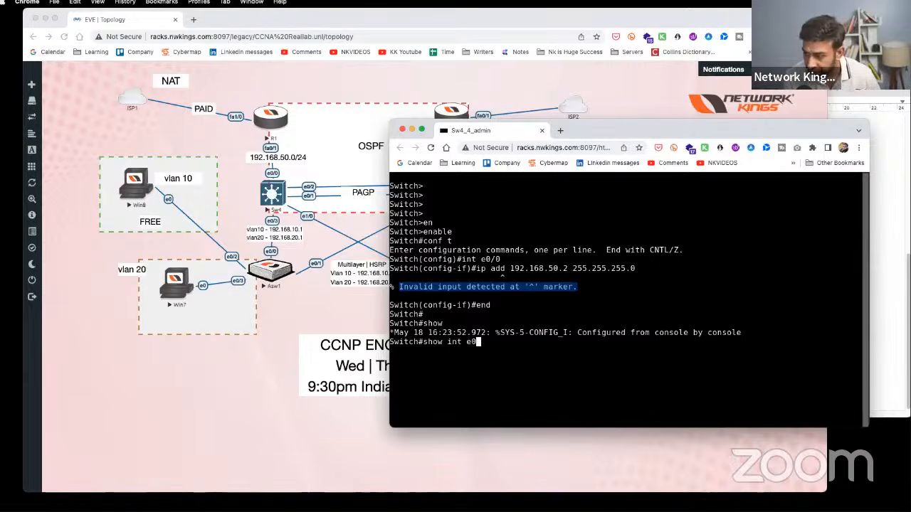
type("/0")
type(" sw")
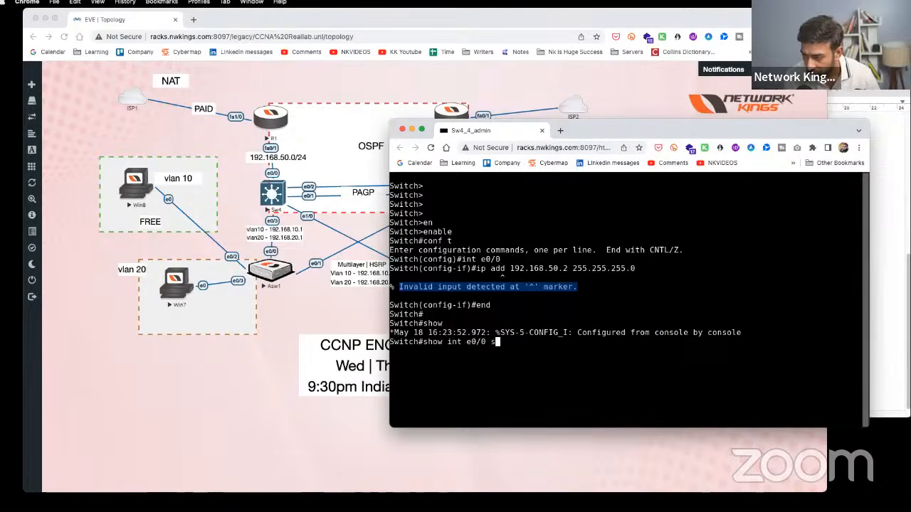
key("Tab")
key("Return")
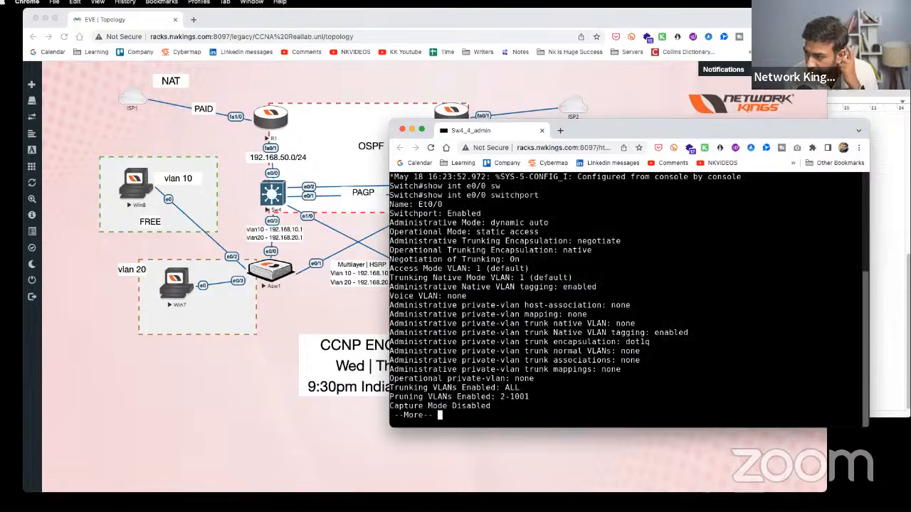
left_click_drag(549, 195, 393, 195)
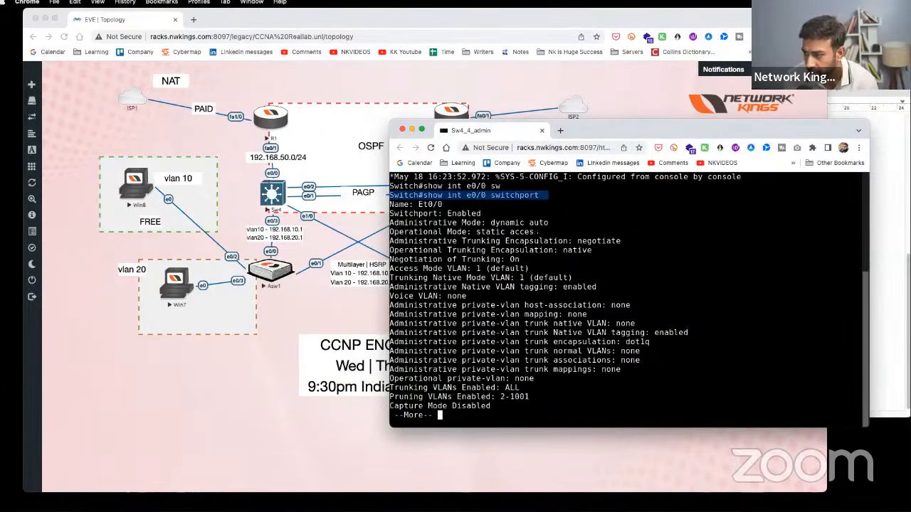
left_click_drag(539, 232, 389, 232)
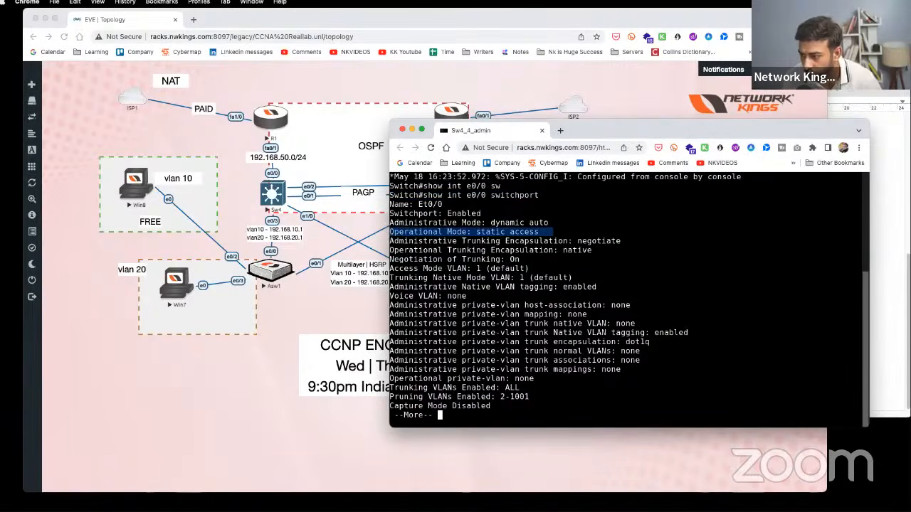
left_click_drag(554, 268, 389, 268)
left_click(549, 323)
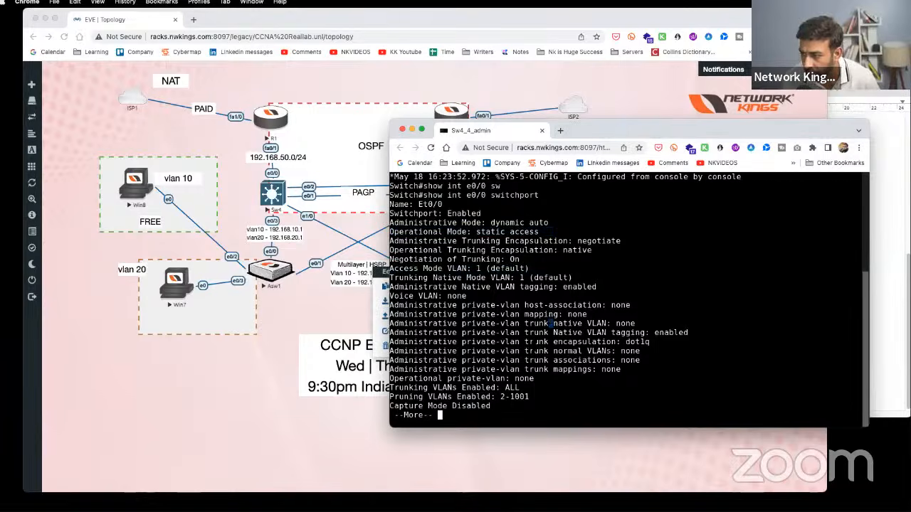
- Run 'show vlan brief' and highlight Et0/0 listed under default VLAN 1
key("space")
type("sho")
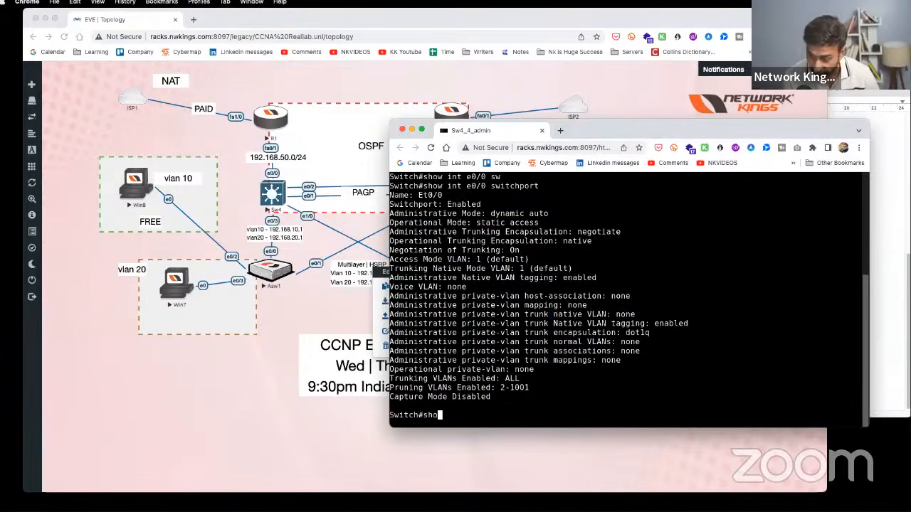
type("w vlan ")
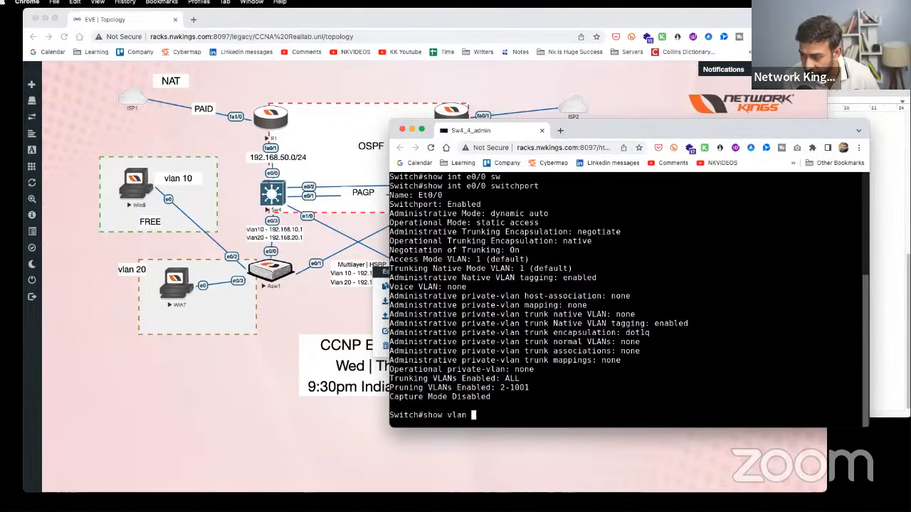
type("brief")
key("Return")
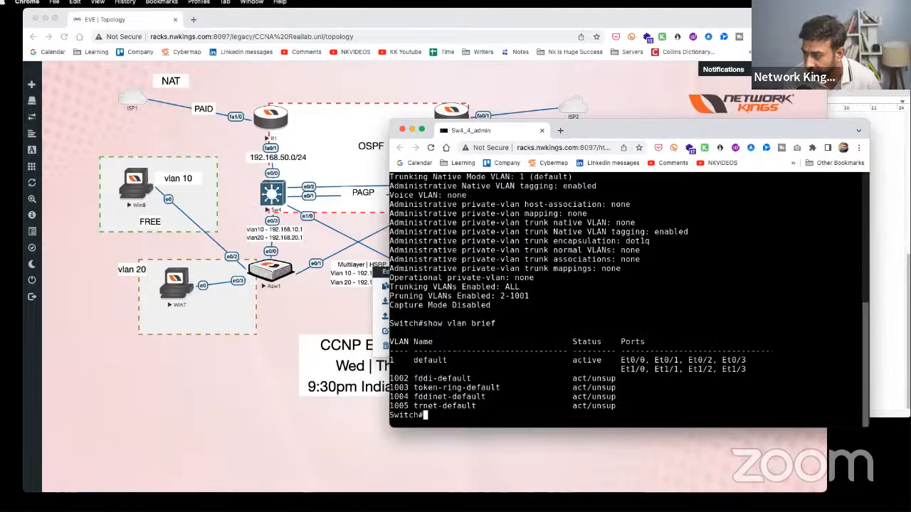
left_click_drag(649, 360, 386, 325)
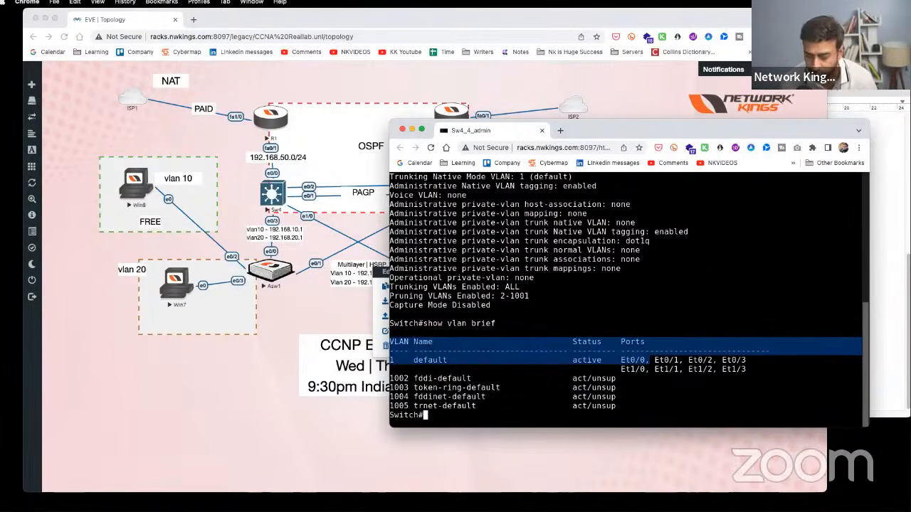
left_click_drag(649, 359, 621, 360)
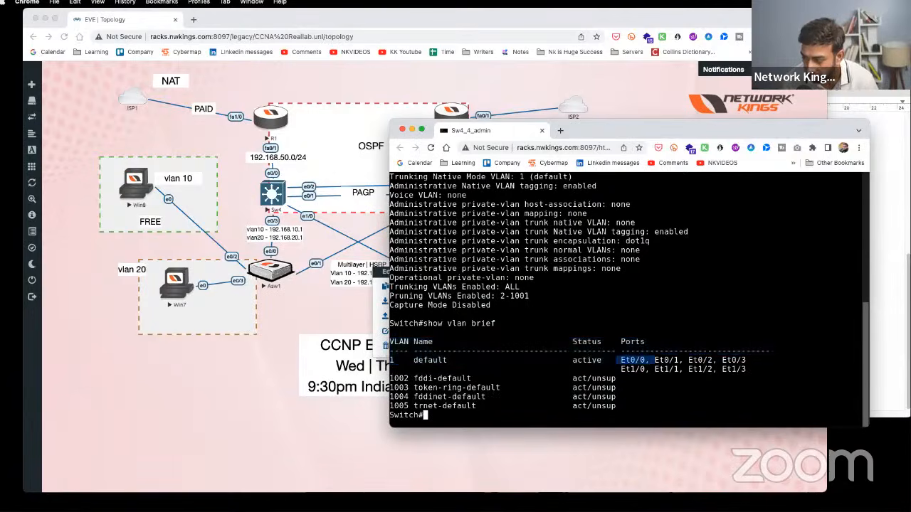
key("Return")
key("Return")
left_click_drag(436, 415, 390, 415)
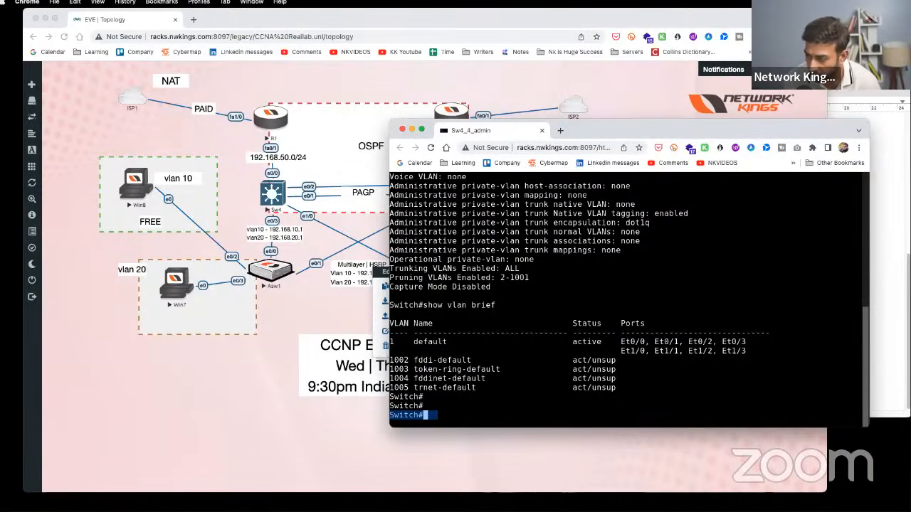
left_click_drag(649, 342, 614, 342)
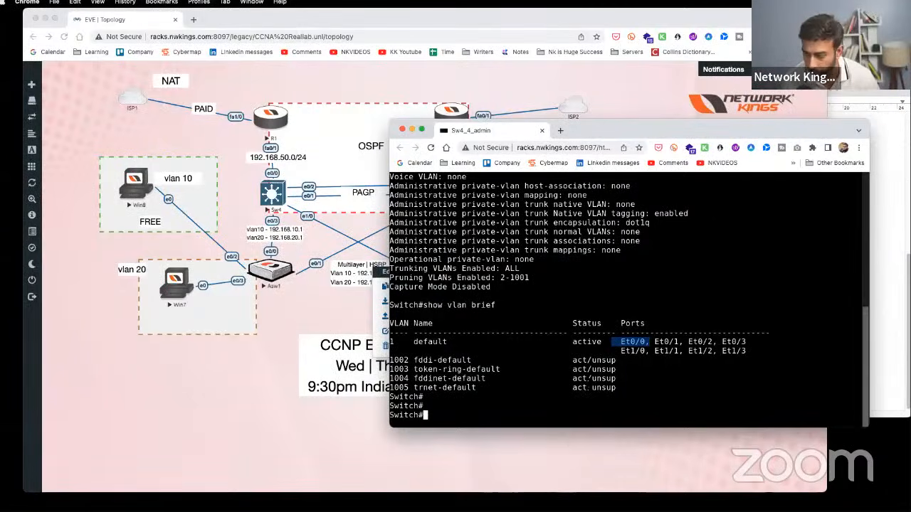
- Apply 'no switchport' on Sw4's e0/0, then assign ip add 192.168.50.2 255.255.255.0
type("conf t")
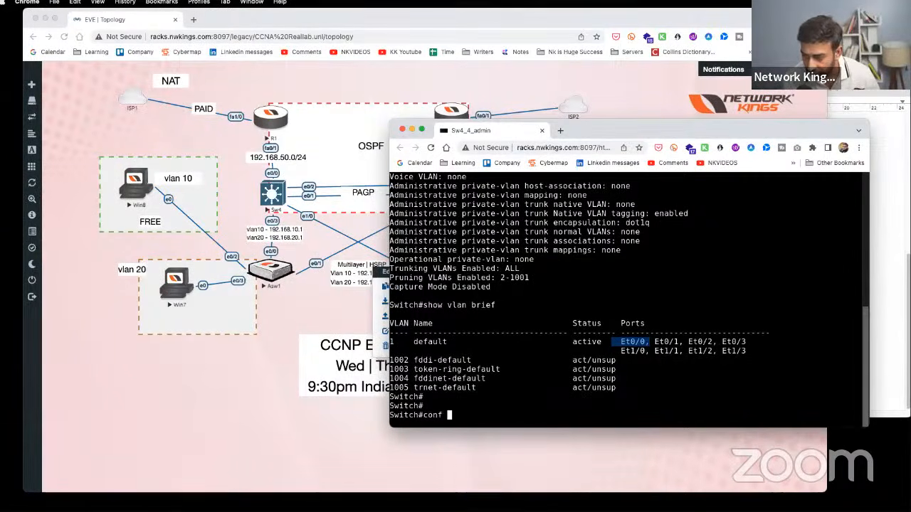
key("Return")
key("Return")
type("int e0/0")
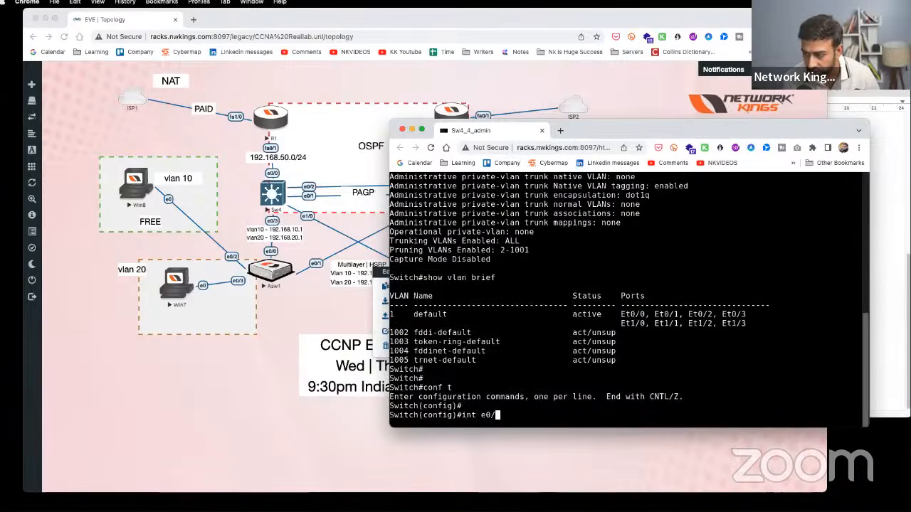
key("Return")
type("no swit")
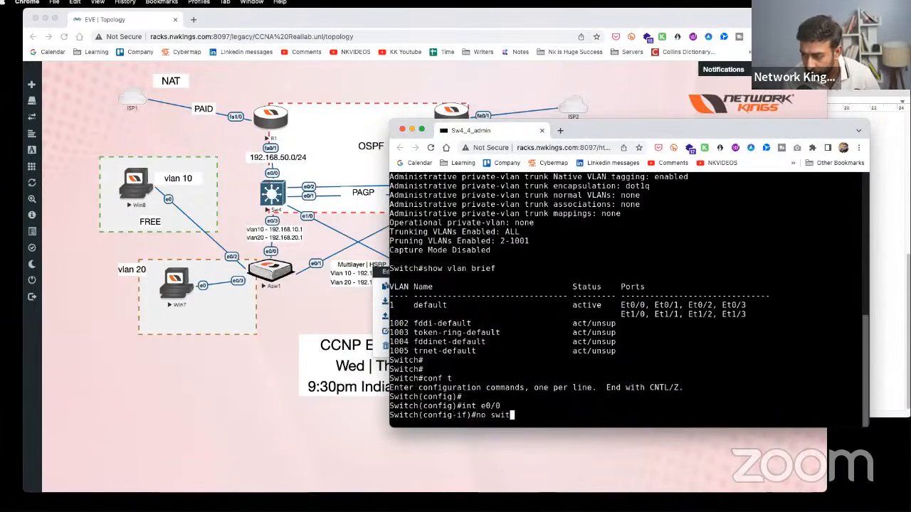
type("chport")
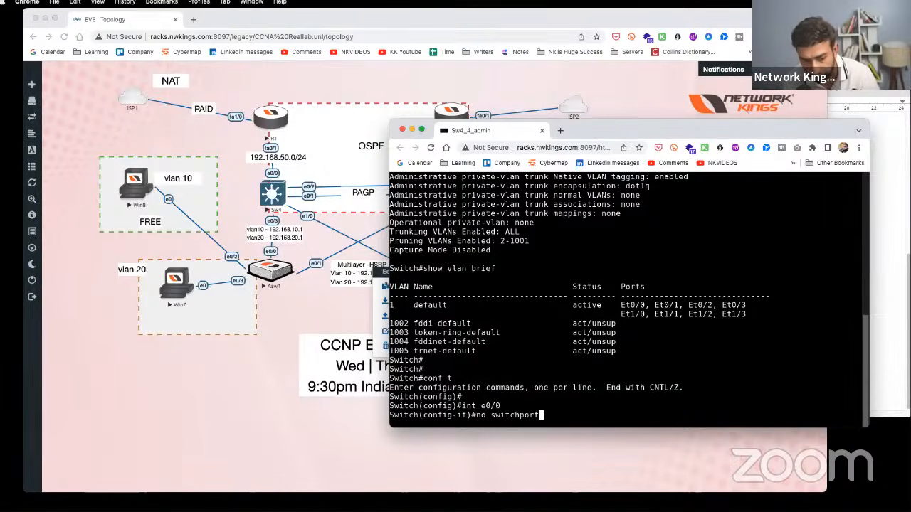
key("Return")
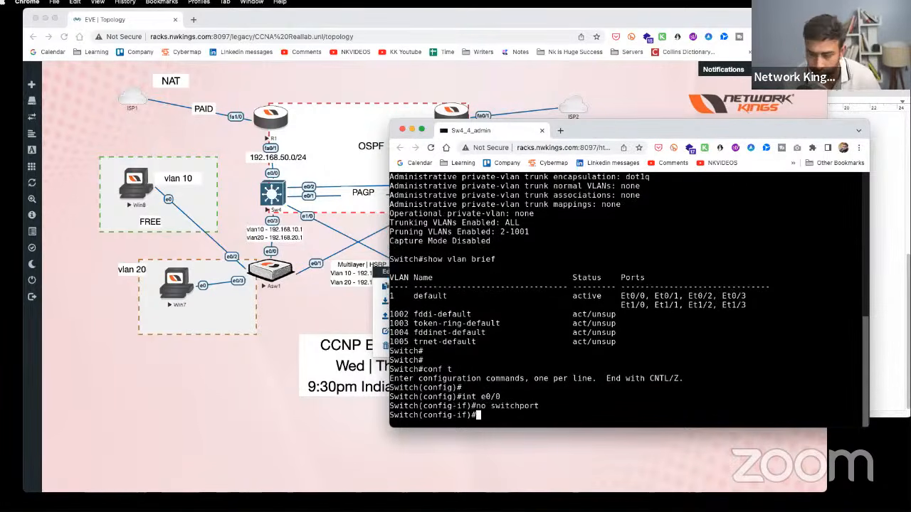
type("ip ad")
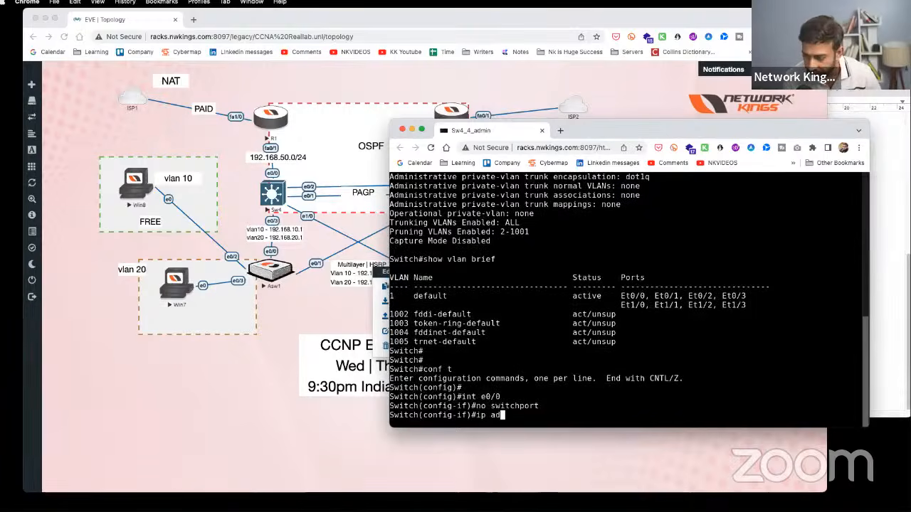
type("d 192.16")
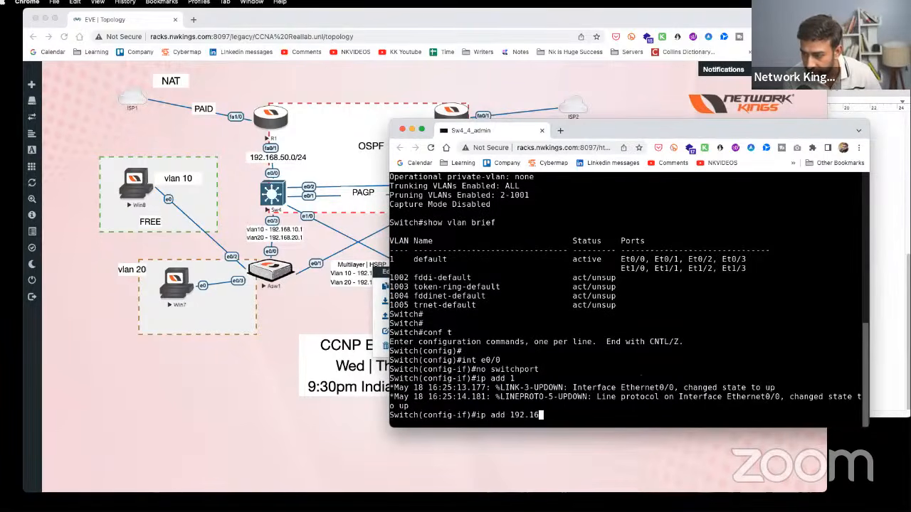
type("8.50.")
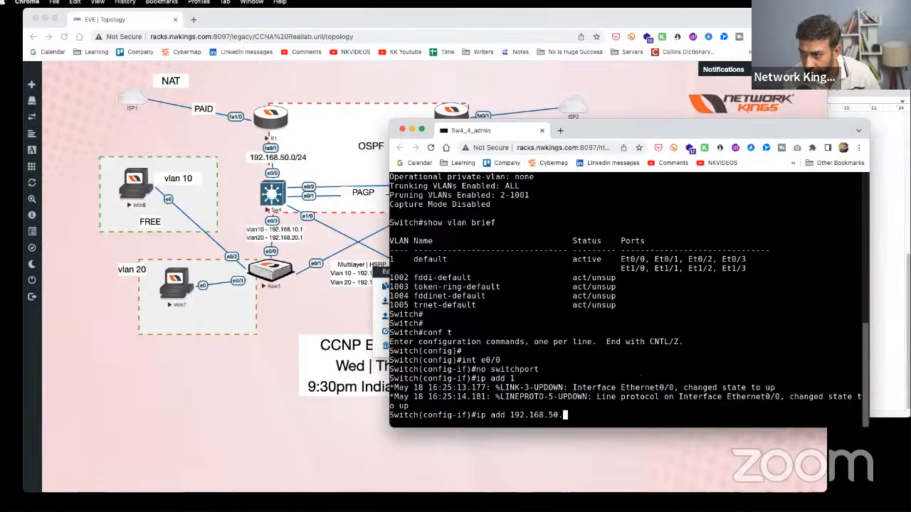
type("2 255.255.255.0")
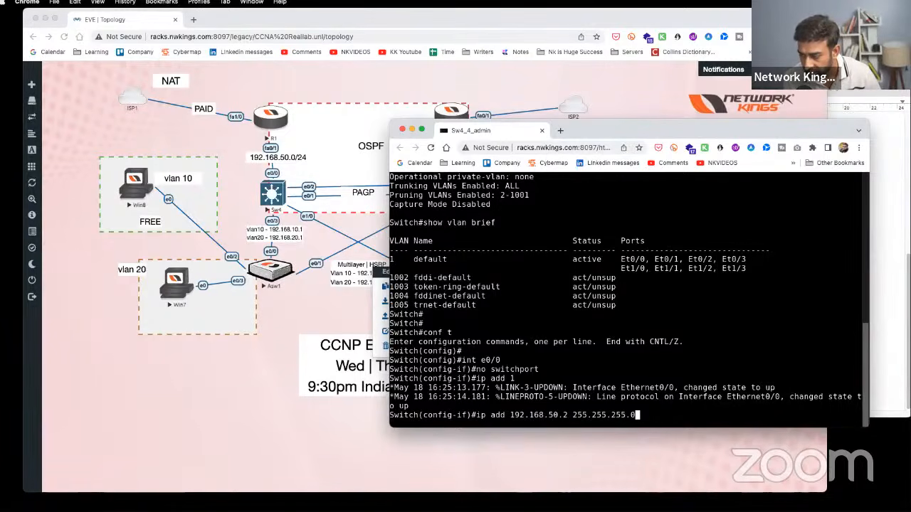
key("Return")
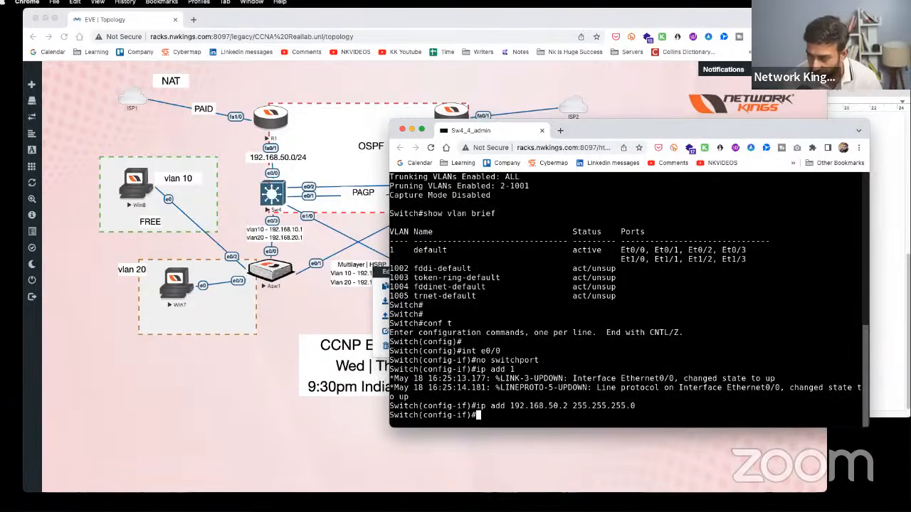
left_click_drag(546, 361, 491, 361)
left_click_drag(648, 252, 622, 251)
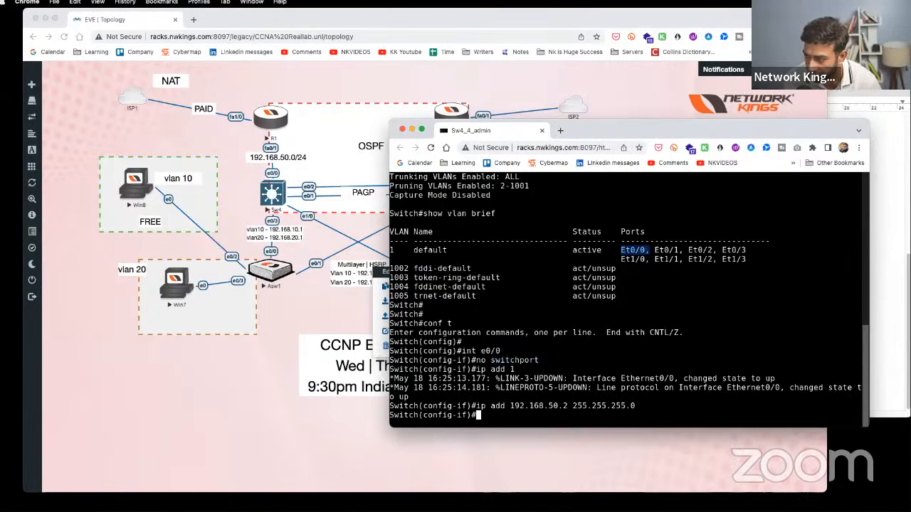
left_click_drag(556, 361, 477, 361)
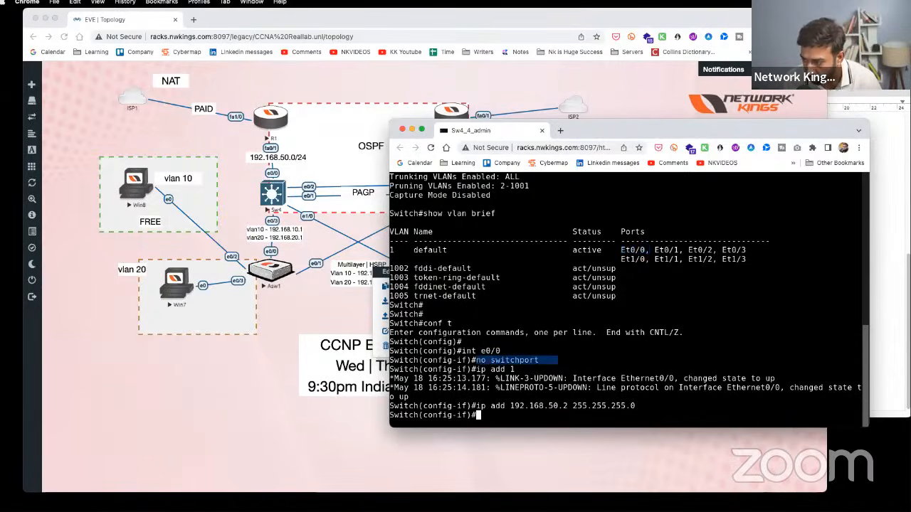
left_click(880, 299)
- Add a 'no switchport' line under 'int e0/0' in the Sw4 notes
left_click(644, 318)
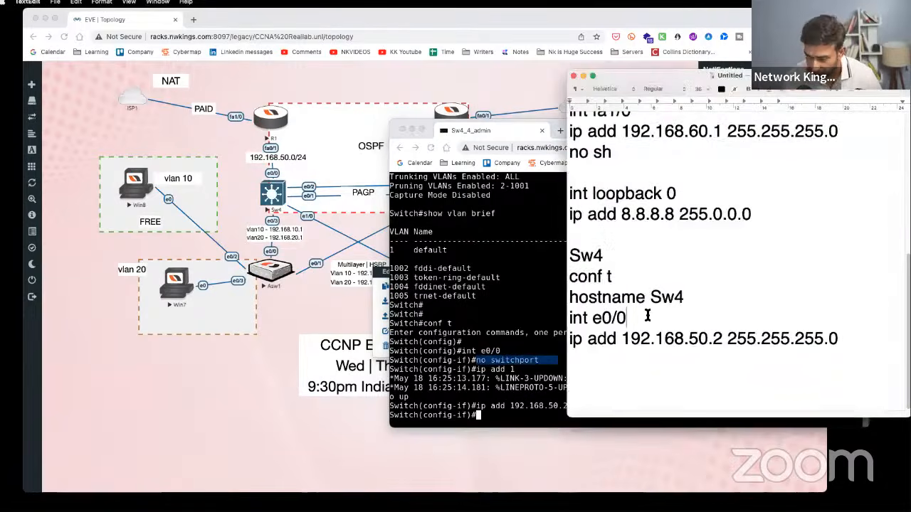
key("Return")
type("no switchport")
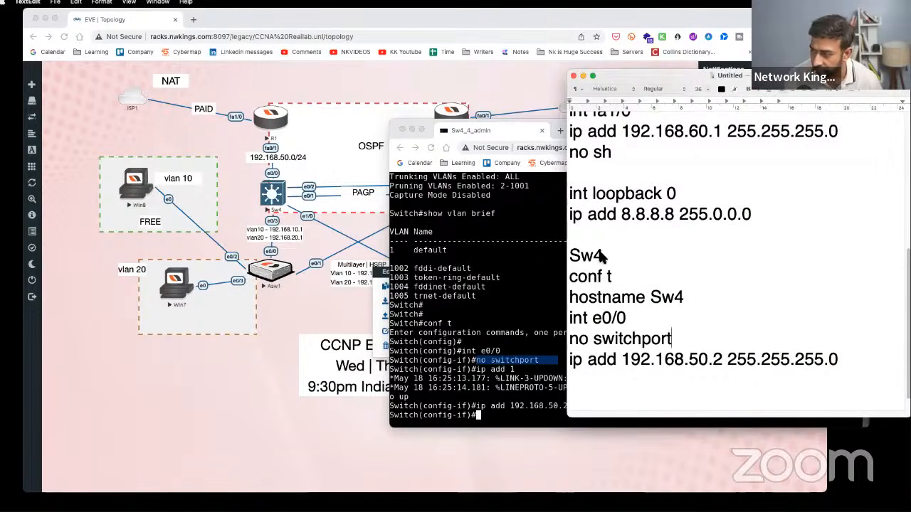
- Add 'no shutdown' below the 192.168.50.2 address line in the notes
left_click(547, 224)
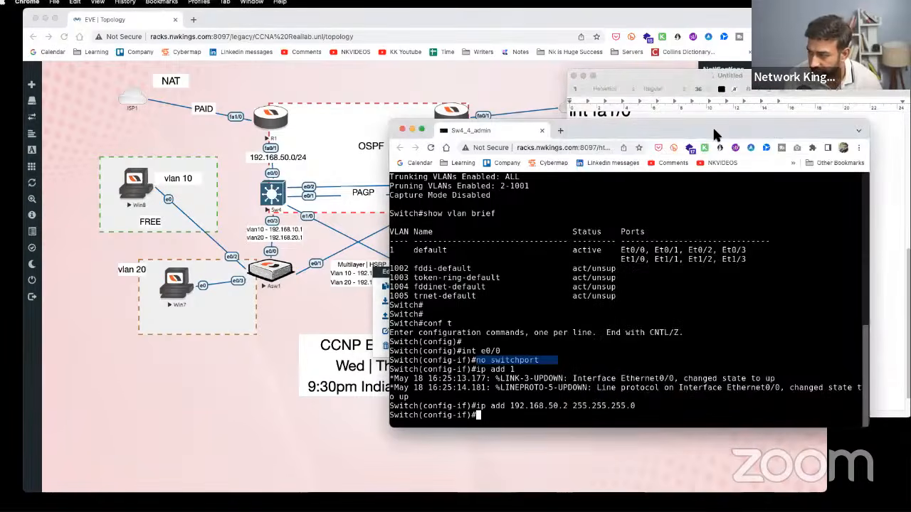
left_click(411, 130)
left_click(904, 327)
left_click(643, 390)
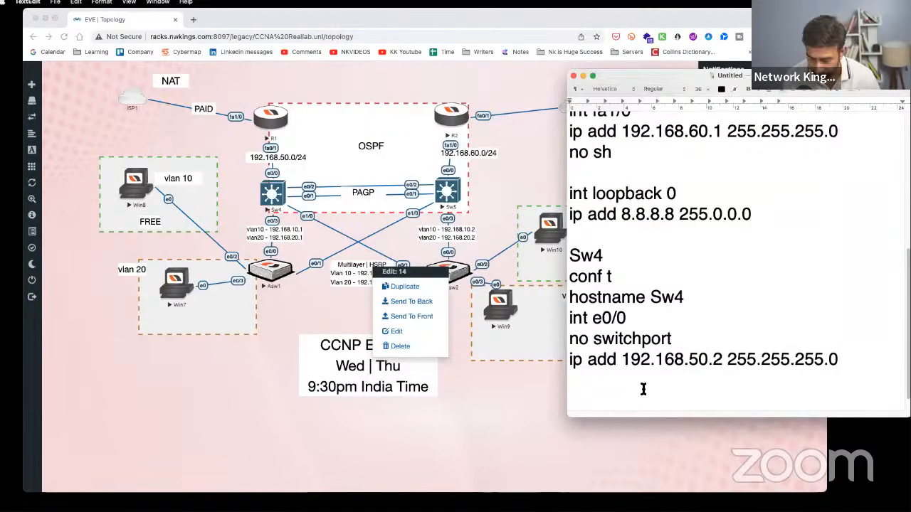
key("Return")
type("no shut")
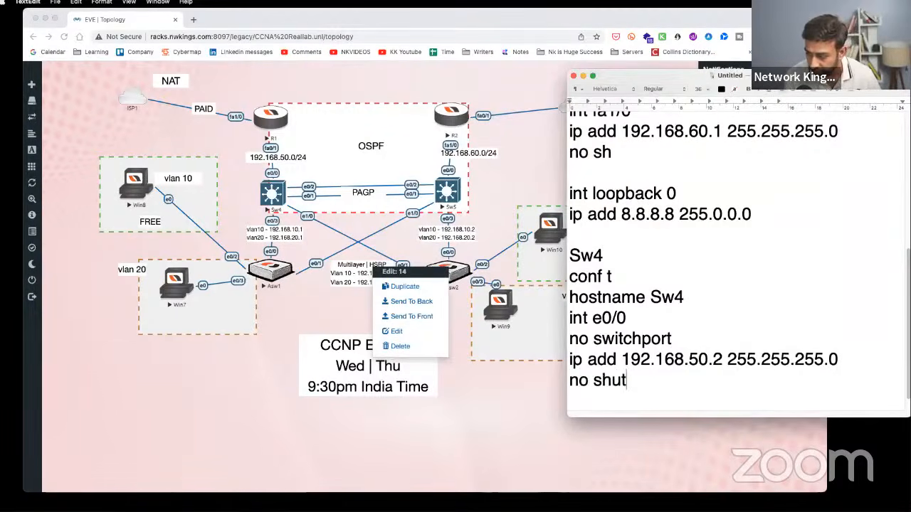
type("down")
key("Return")
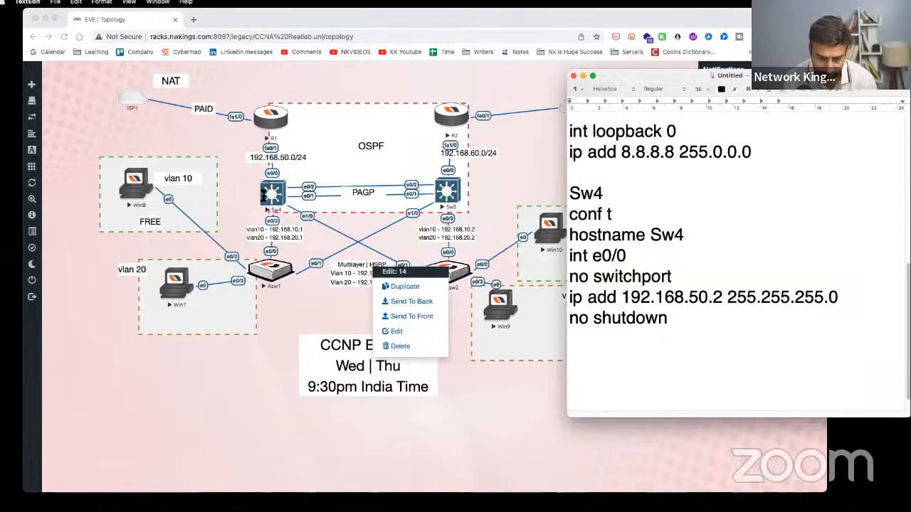
- Open Sw4's console and run 'show ip route' to display its routing table
left_click(275, 198)
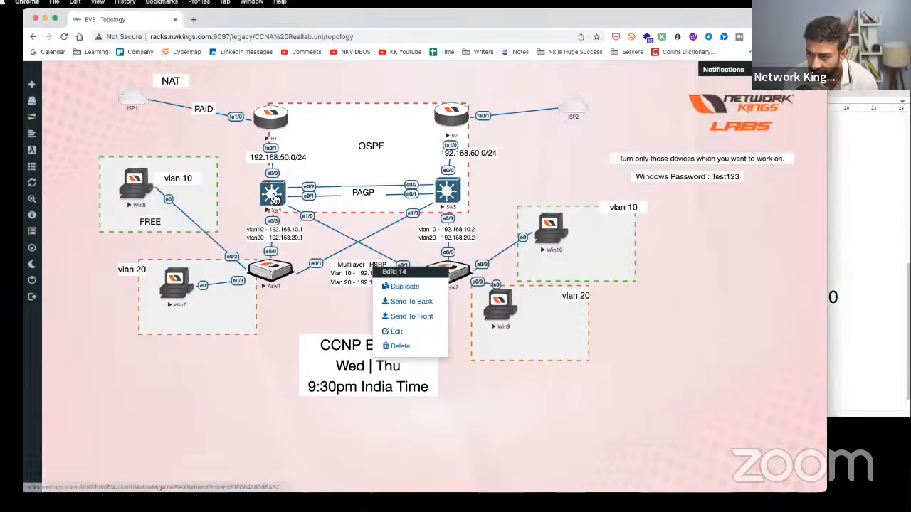
left_click(274, 198)
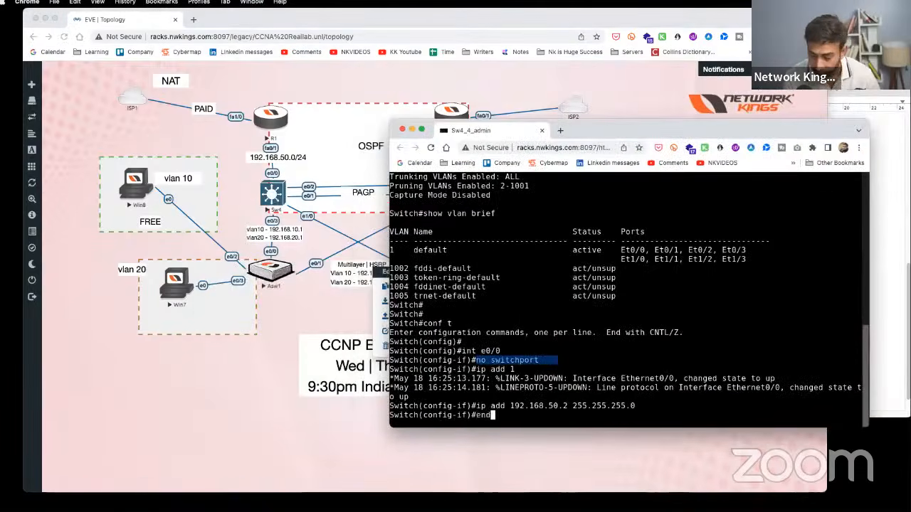
key("Return")
key("Return")
type("show ip rpoui")
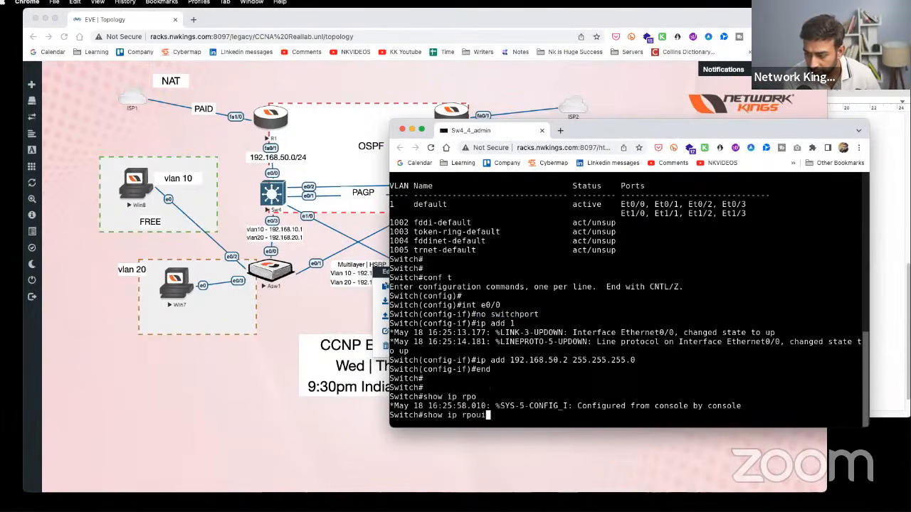
key("BackSpace")
key("BackSpace")
key("BackSpace")
key("BackSpace")
type("oute")
key("Return")
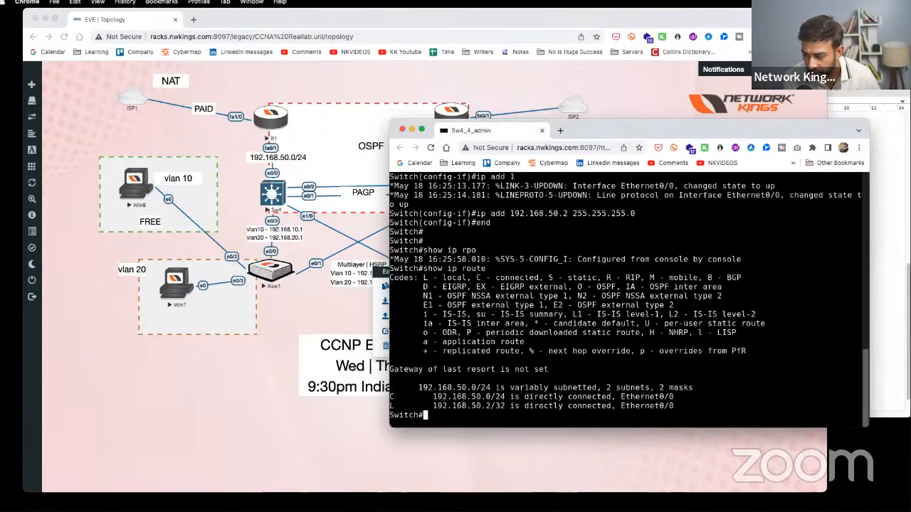
key("Return")
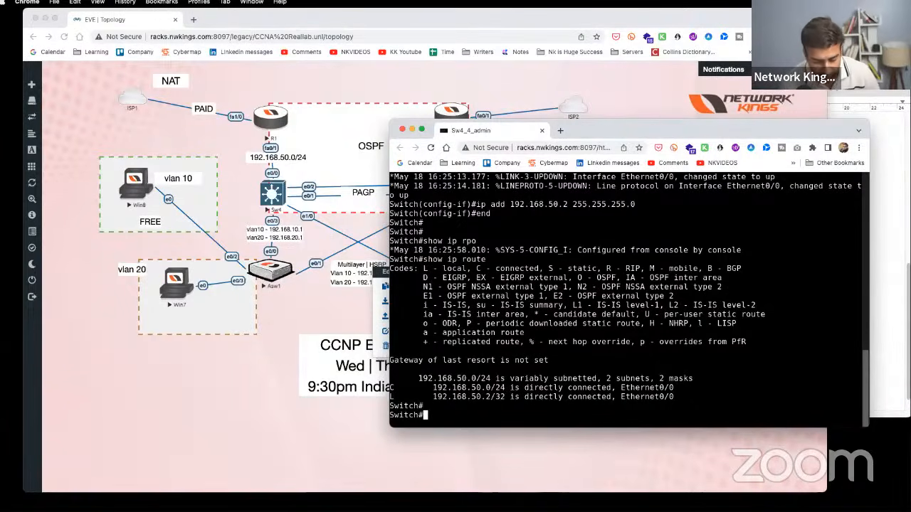
- Enable 'ip routing' in Sw4's global configuration mode
type("conf t")
key("Return")
type("ui")
key("BackSpace")
key("BackSpace")
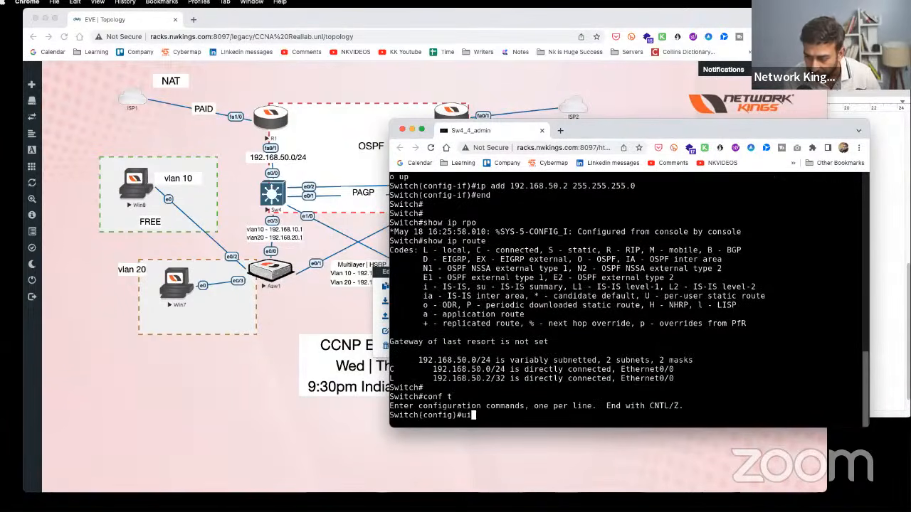
type("ip routing")
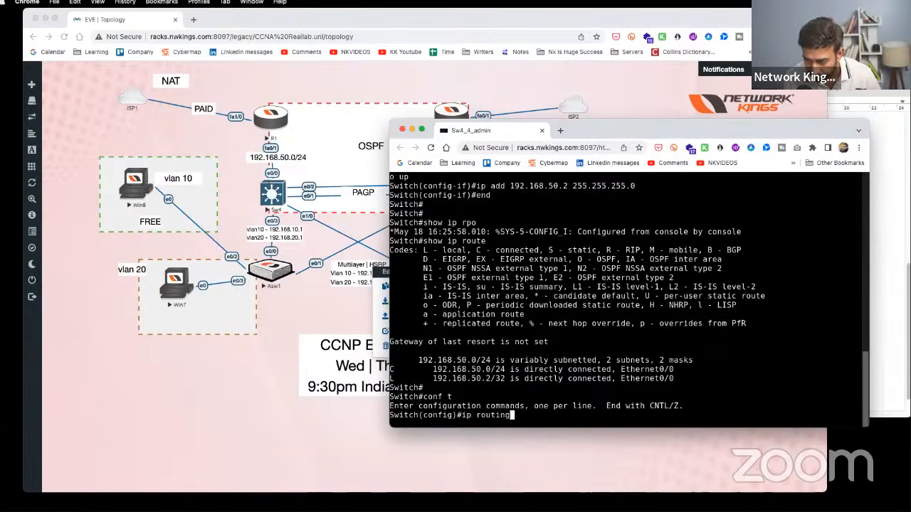
key("Return")
key("Return")
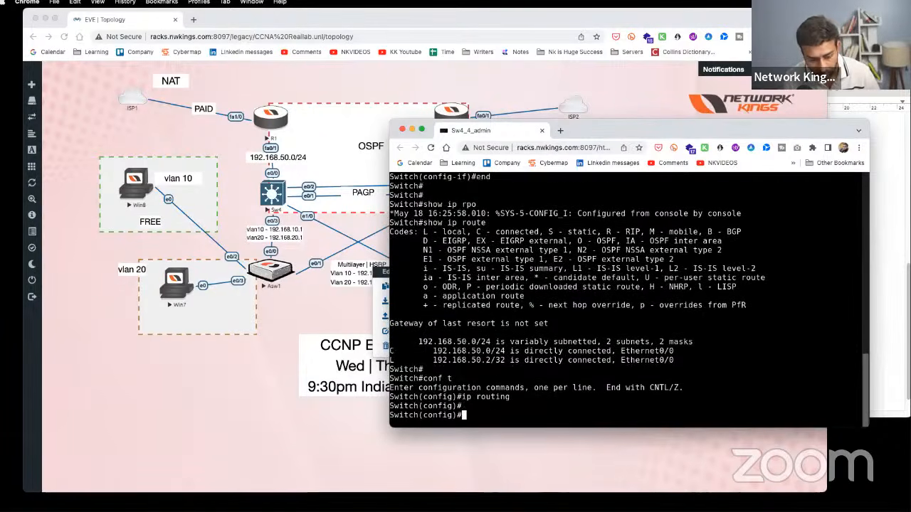
- Disable it with 'no ip routing' and confirm 'show ip route' comes back empty
type("no ip routing")
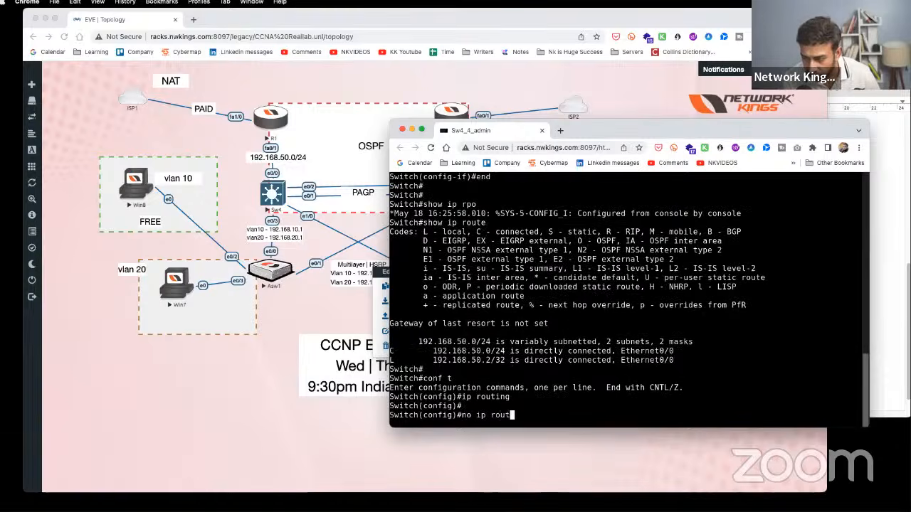
key("Return")
key("Return")
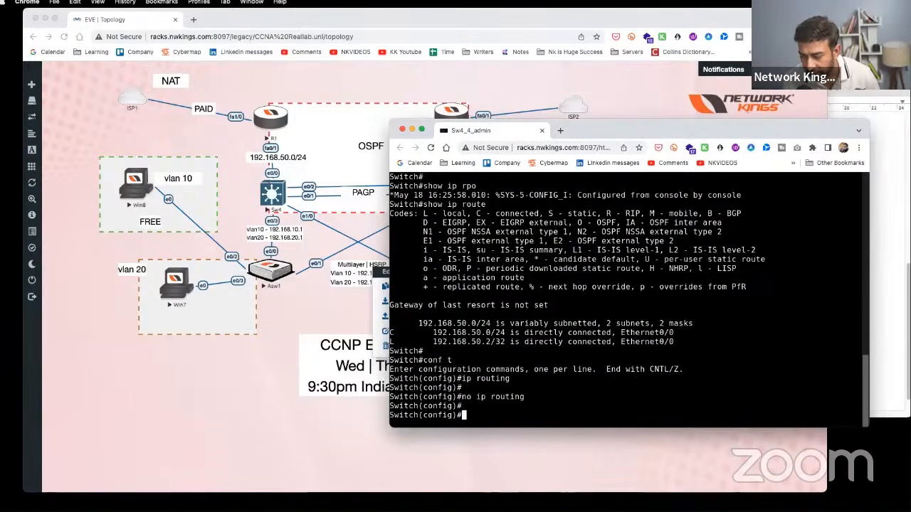
type("end")
key("Return")
key("Return")
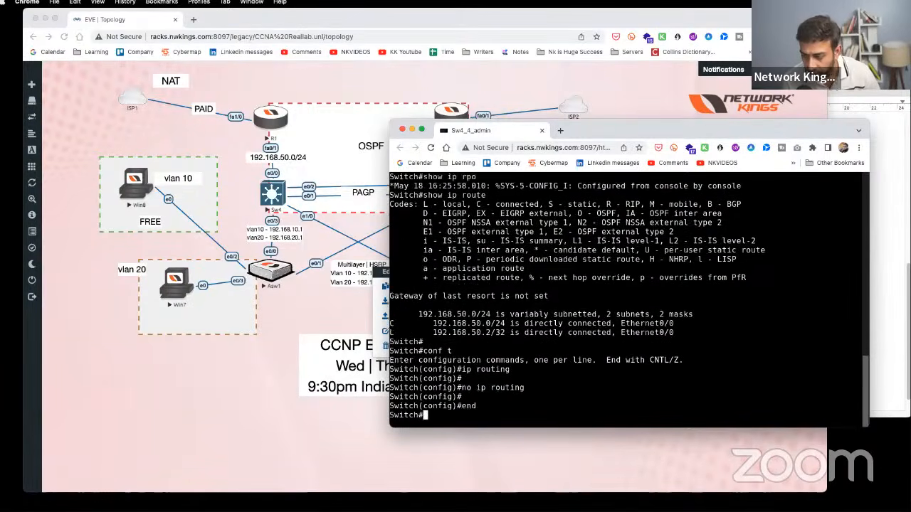
type("show ip route")
key("Return")
key("Return")
key("Return")
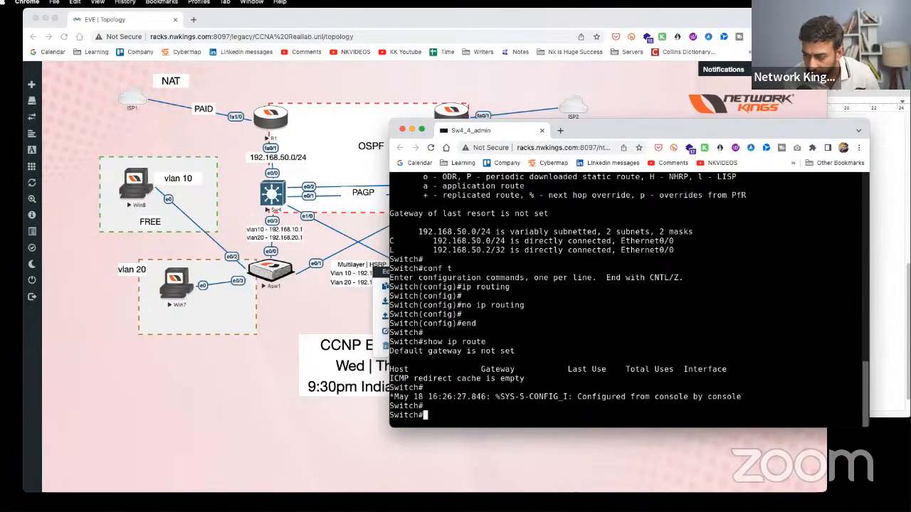
key("Up")
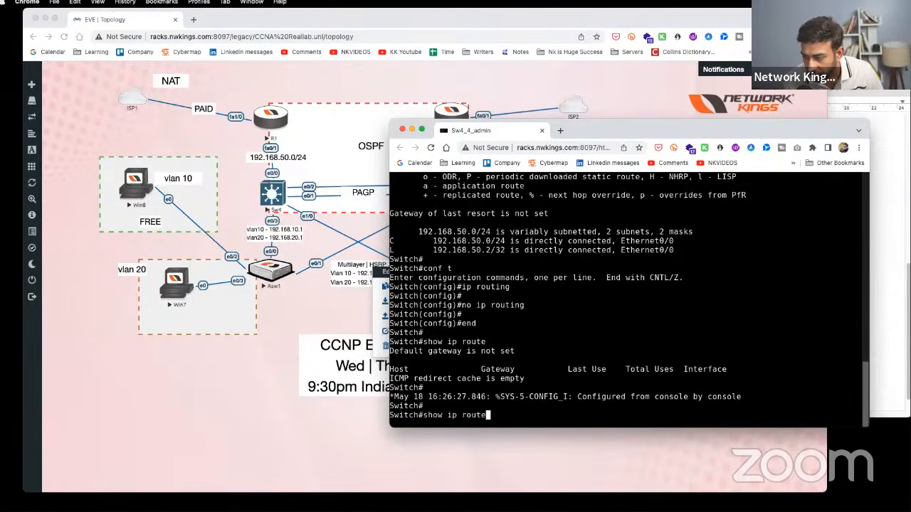
key("Return")
key("Return")
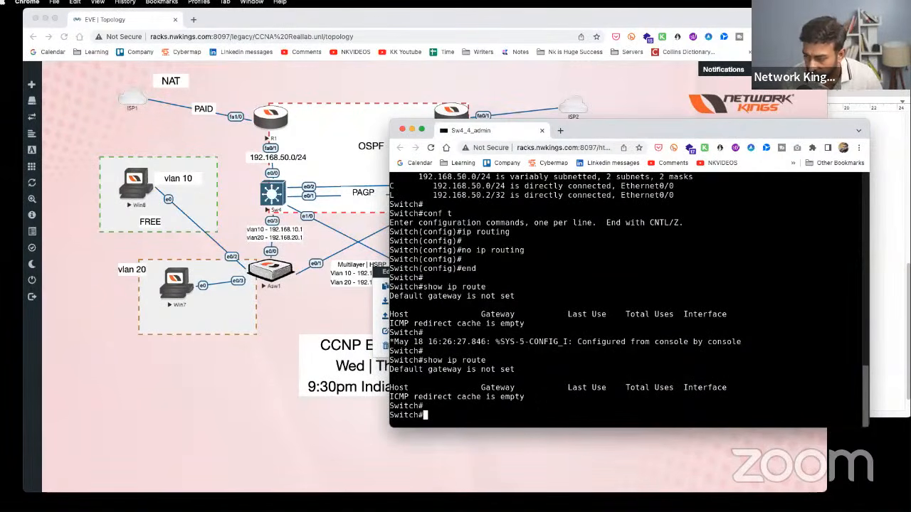
left_click_drag(544, 410, 389, 359)
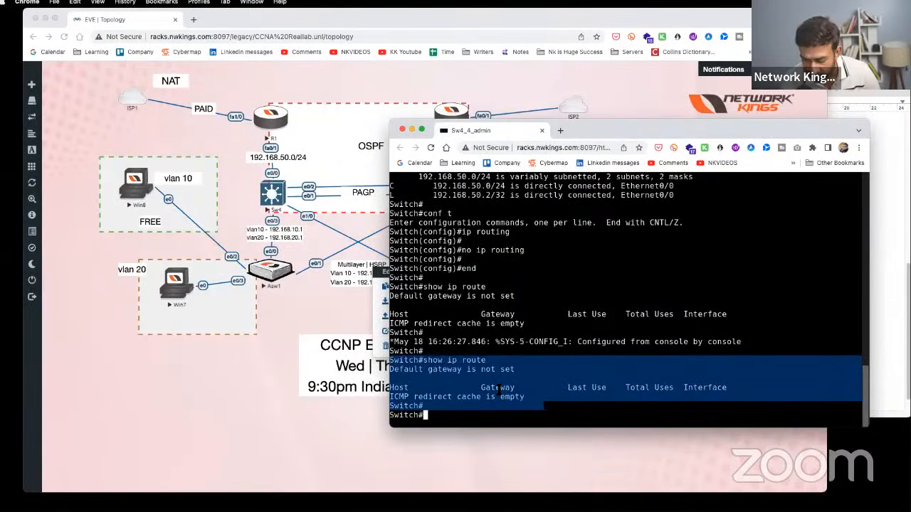
key("Return")
key("Return")
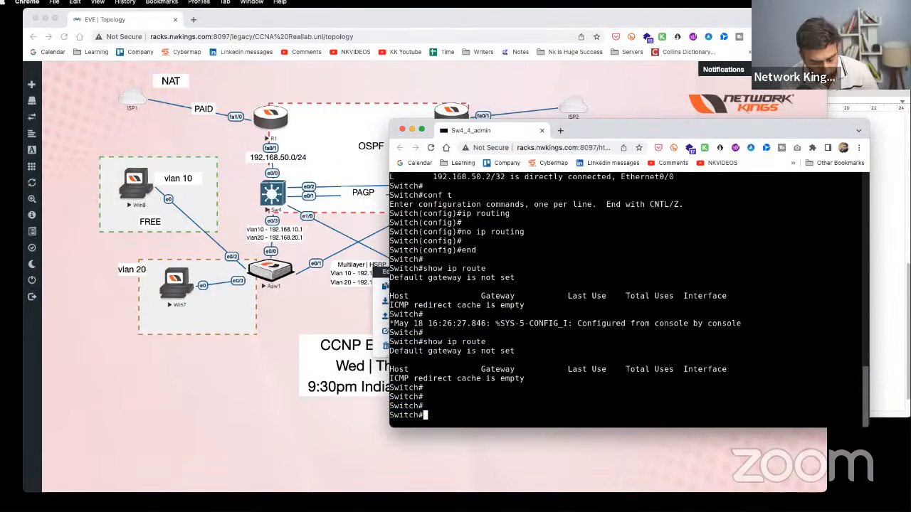
- Re-enable 'ip routing' on Sw4 from global configuration mode
type("conf t")
key("Return")
type("ip rou")
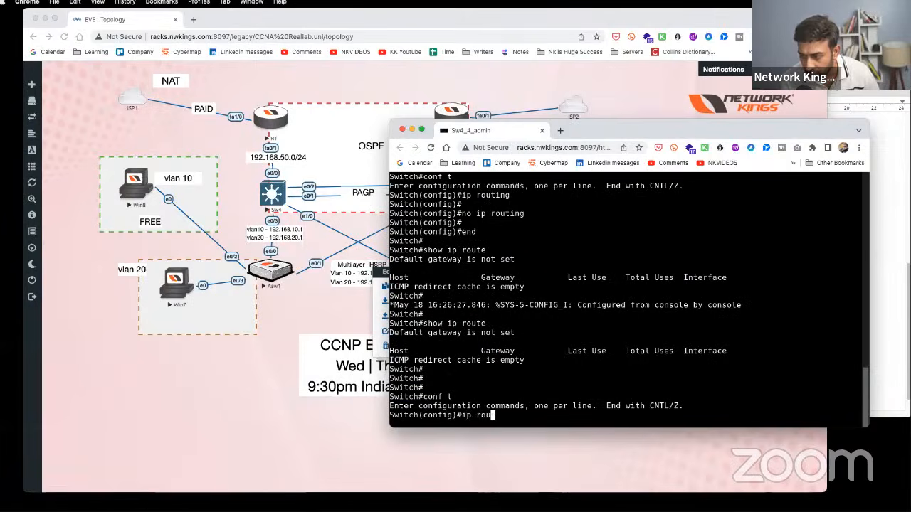
type("ting")
key("Return")
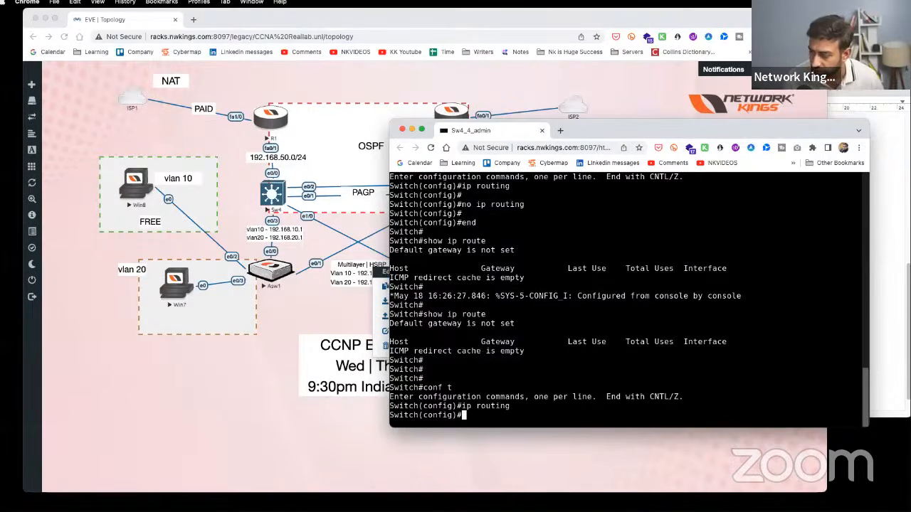
- Add an 'ip routing' line under 'conf t' in the Sw4 notes
left_click_drag(529, 406, 456, 407)
left_click(886, 284)
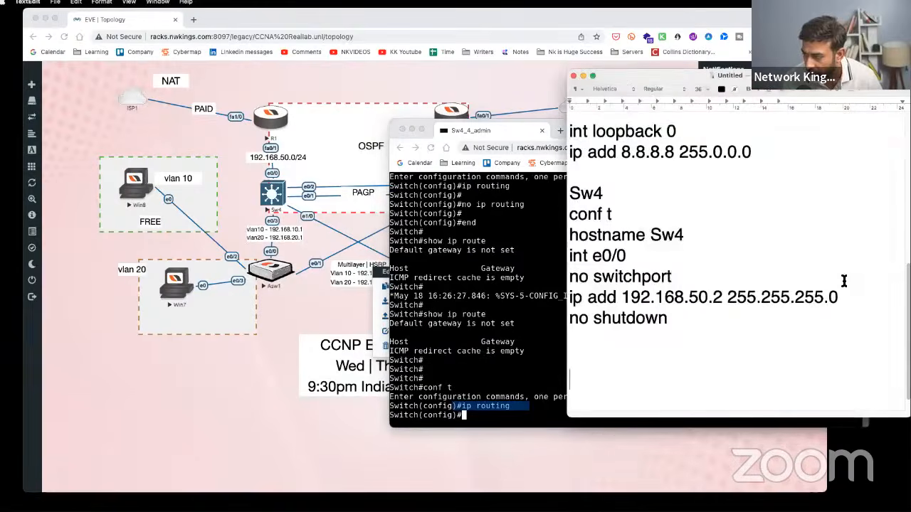
left_click(671, 217)
key("Return")
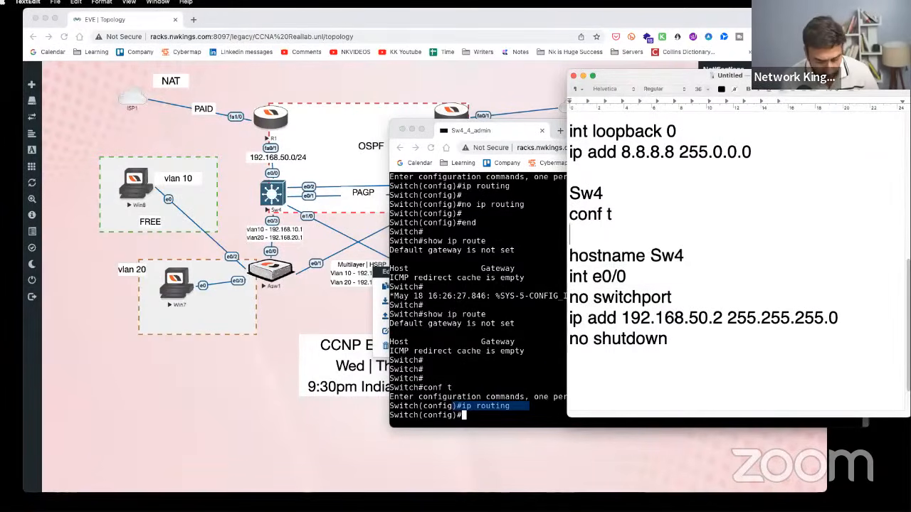
type("ip rot")
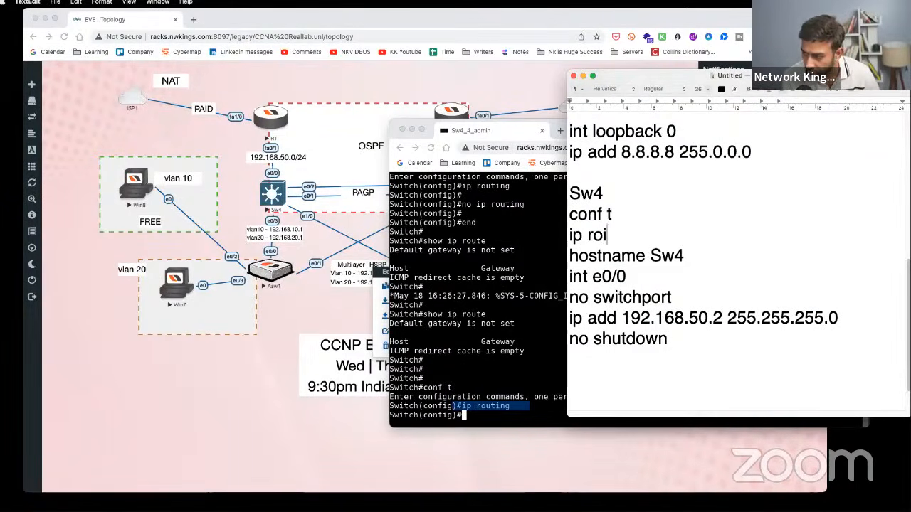
key("BackSpace")
type("iut")
key("BackSpace")
key("BackSpace")
key("BackSpace")
type("i")
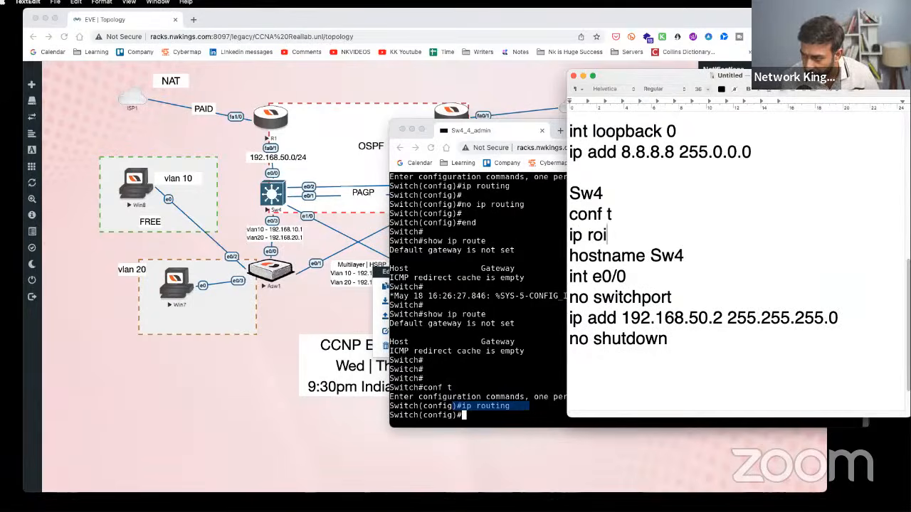
key("BackSpace")
type("uting")
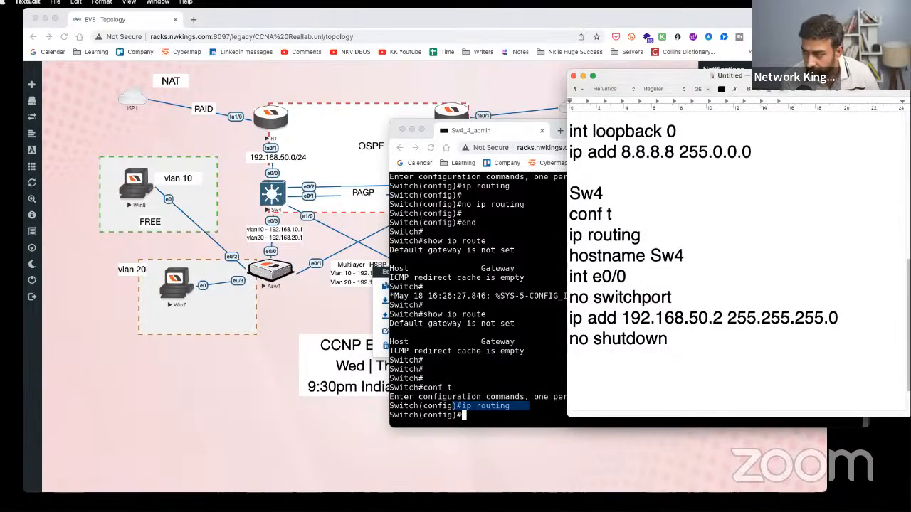
- Insert a blank line after 'ip routing' and select the 'ip routing' line
key("Return")
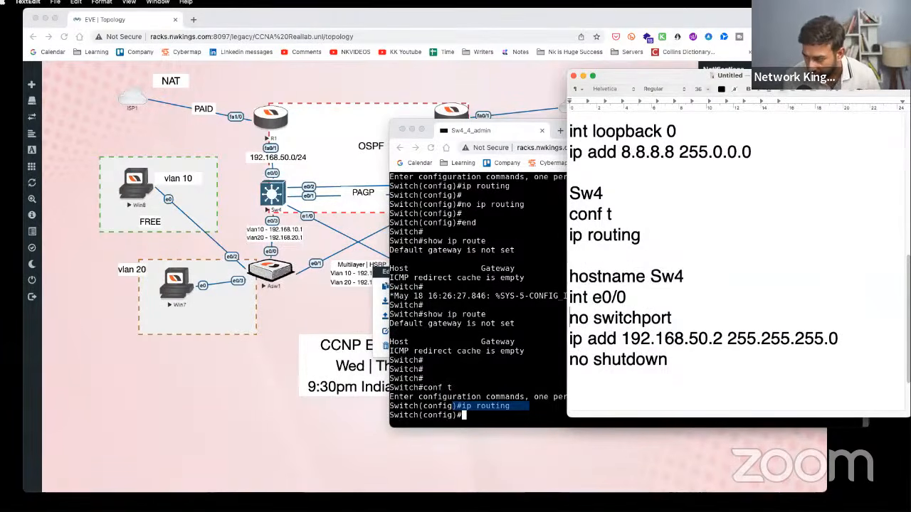
key("Down")
key("Down")
key("Return")
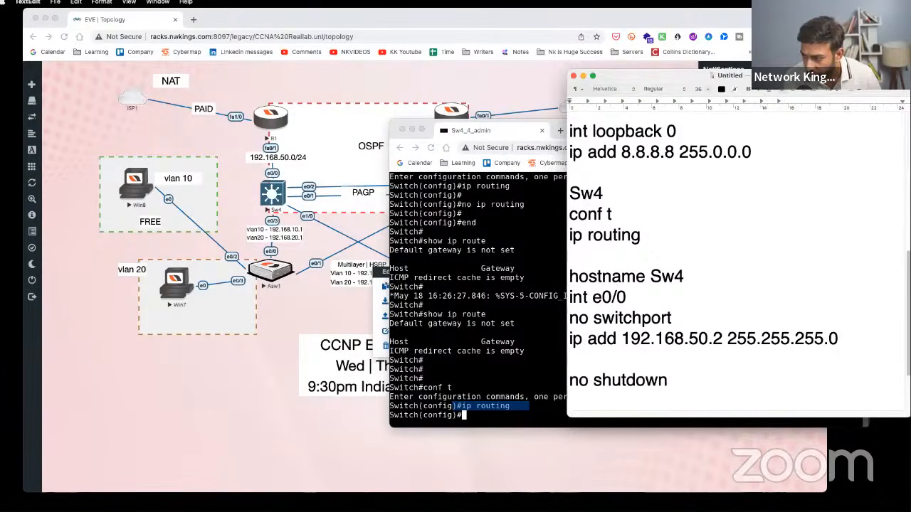
key("BackSpace")
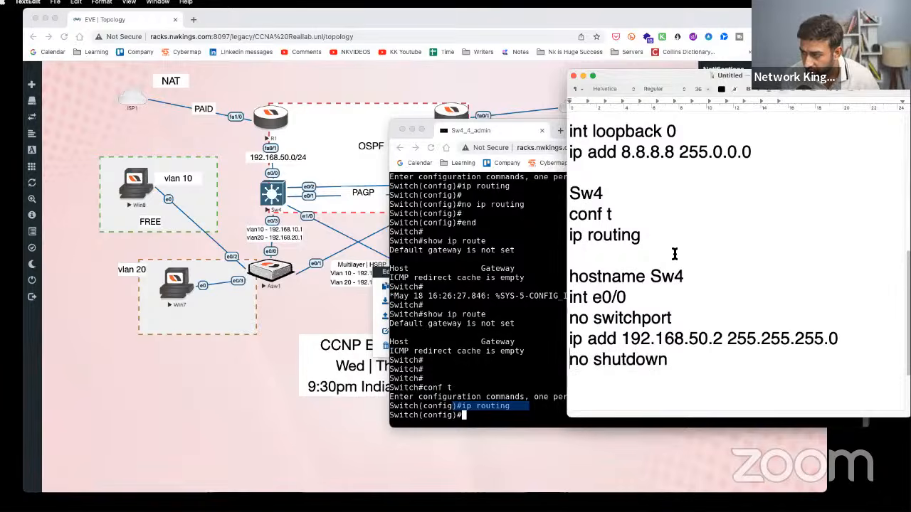
left_click_drag(675, 240, 570, 236)
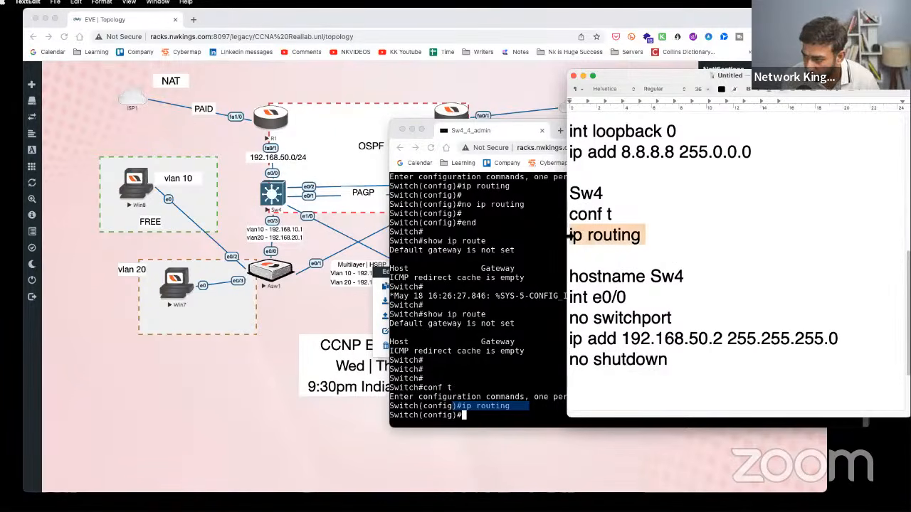
left_click(617, 263)
left_click_drag(649, 240, 567, 244)
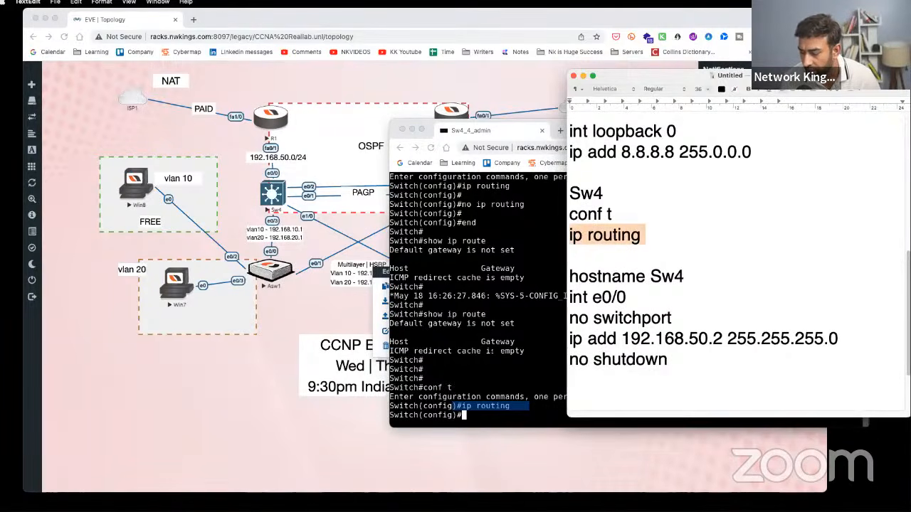
left_click(494, 354)
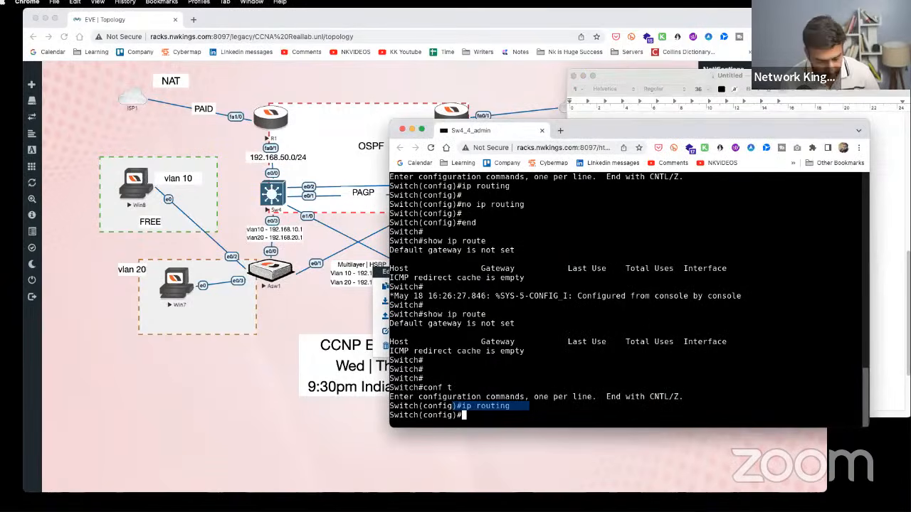
- Exit config mode on Sw4, run 'show ip route', and highlight the connected 192.168.50.0/24 and 192.168.50.2/32 routes
type("end")
key("Return")
key("Return")
key("Return")
type("show ip route")
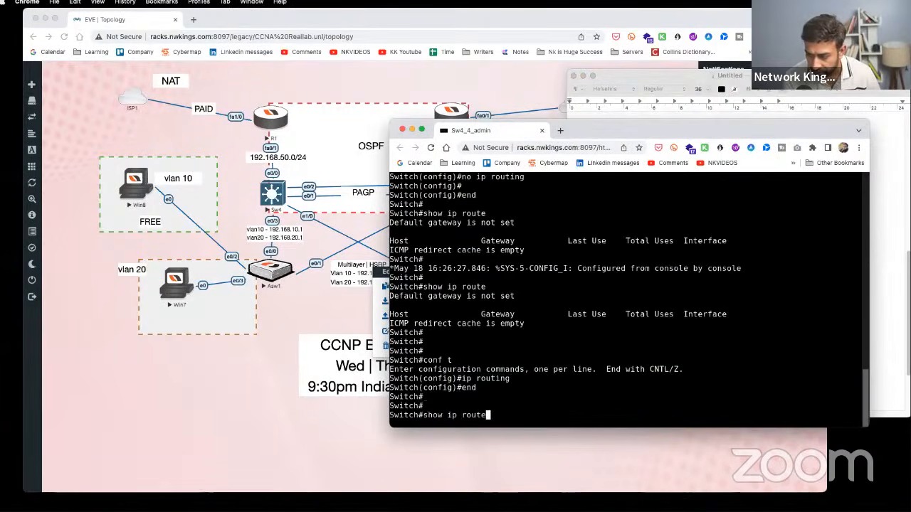
key("Return")
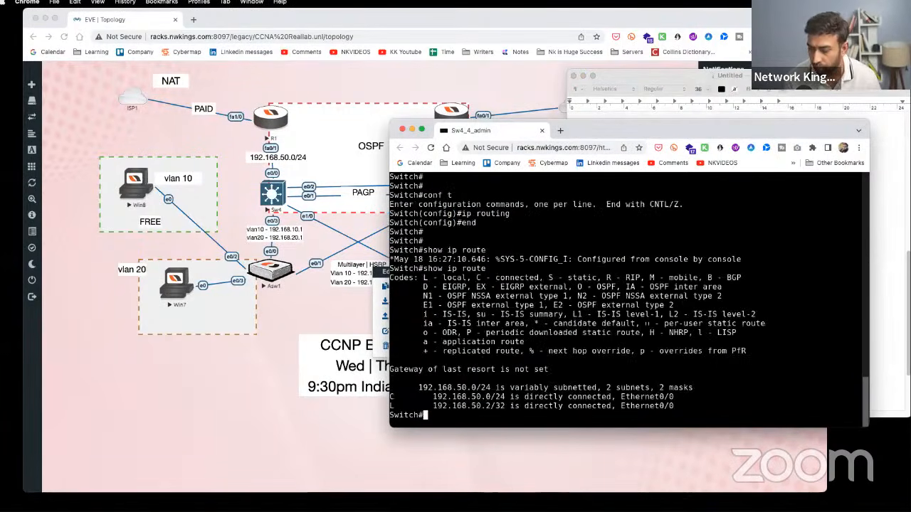
left_click_drag(427, 396, 596, 407)
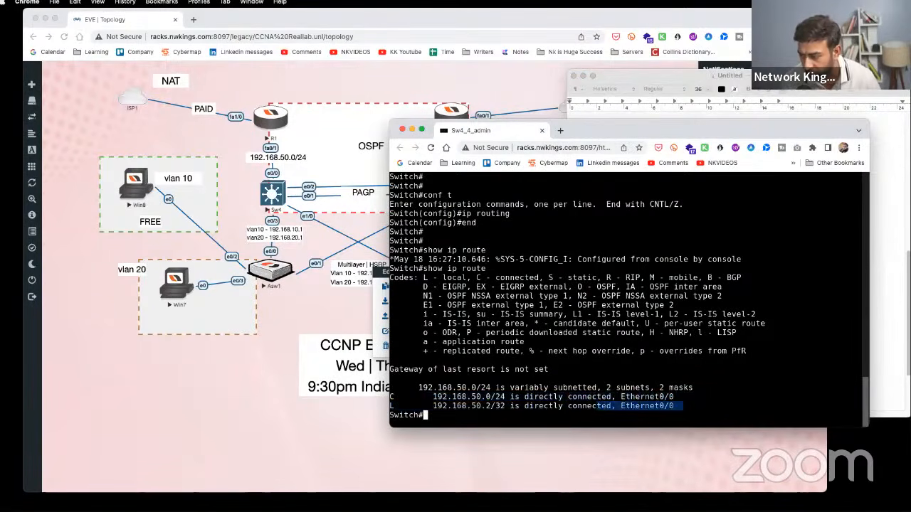
left_click(882, 280)
left_click(683, 372)
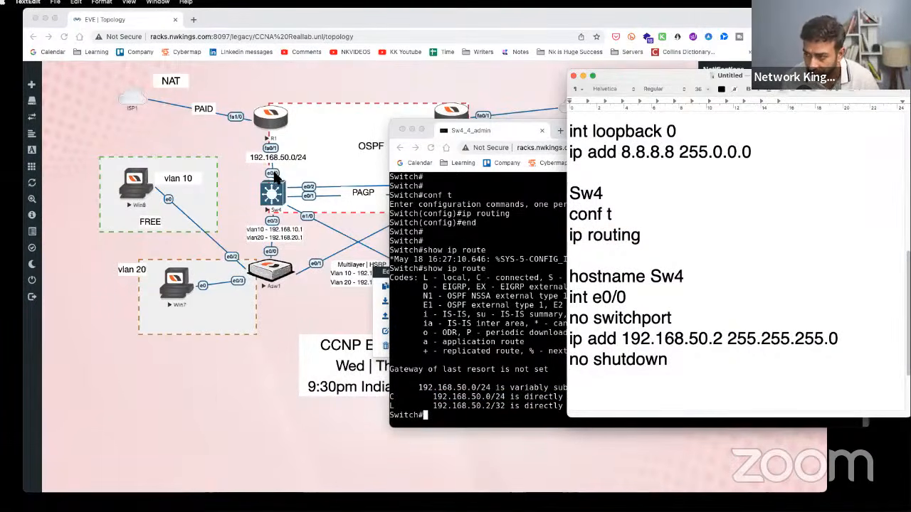
- Annotate the topology: label the R1–Sw4 link S0 1/S0 2, circle the vlan PCs, and trace Win8 to Sw4
left_click(242, 185)
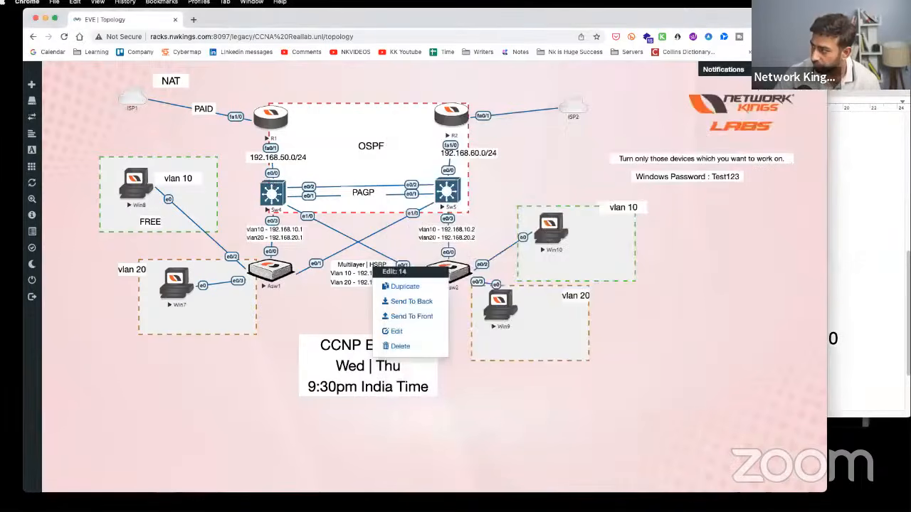
key("ctrl+Tab")
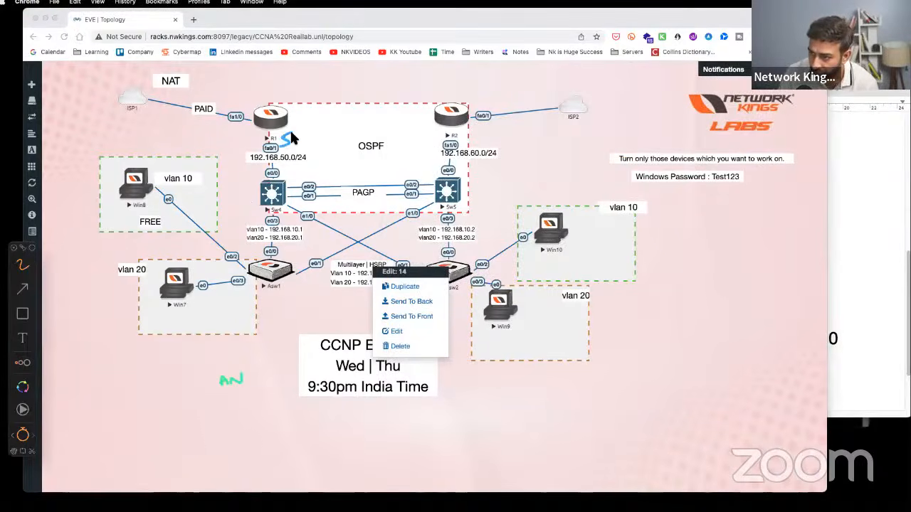
mouse_move(294, 136)
left_mouse_down()
mouse_move(305, 144)
mouse_move(282, 175)
mouse_move(314, 169)
left_mouse_up()
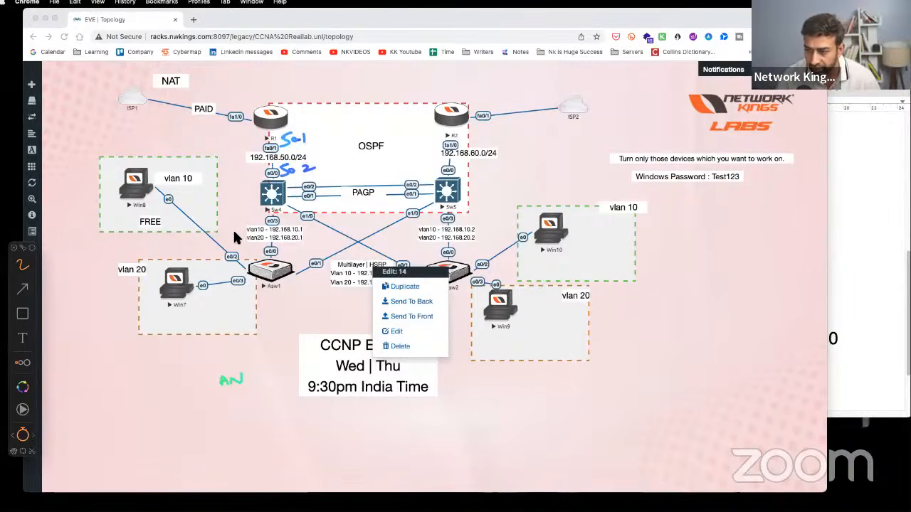
left_click_drag(235, 229, 247, 226)
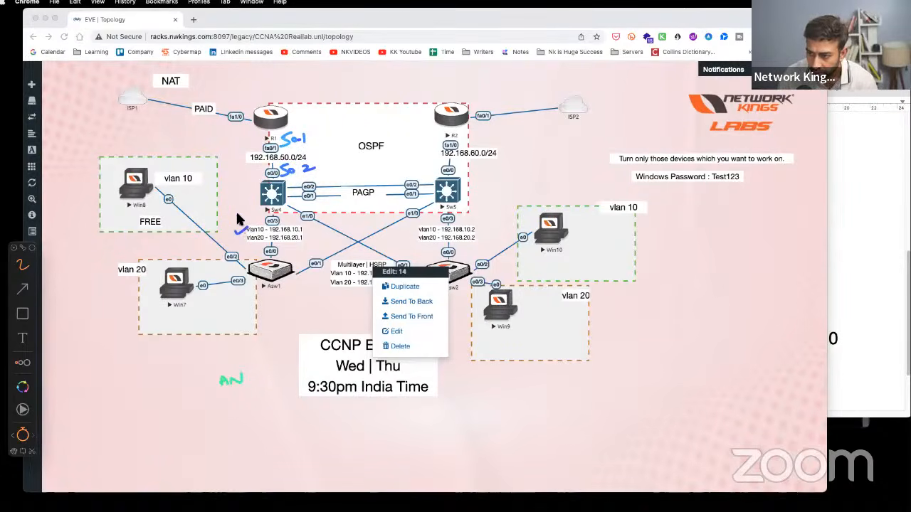
mouse_move(139, 163)
left_mouse_down()
mouse_move(144, 212)
mouse_move(133, 163)
left_mouse_up()
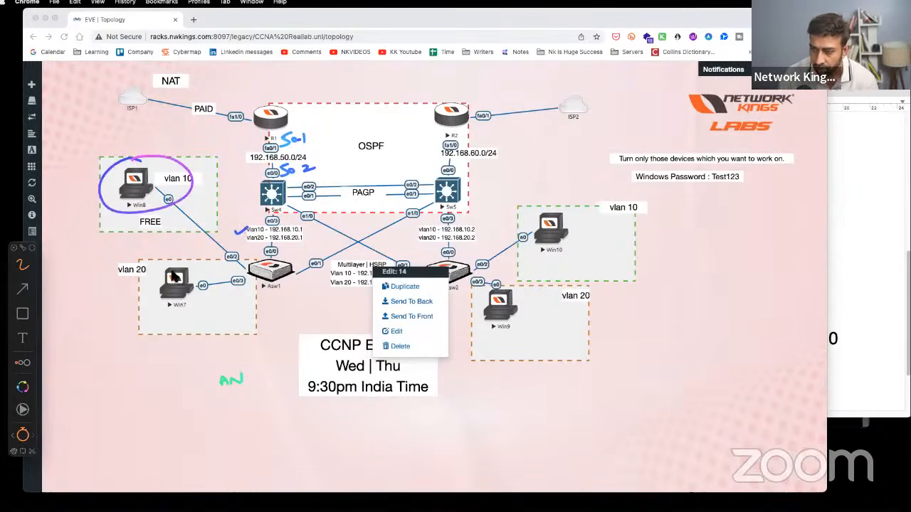
mouse_move(178, 262)
left_mouse_down()
mouse_move(206, 307)
mouse_move(203, 265)
left_mouse_up()
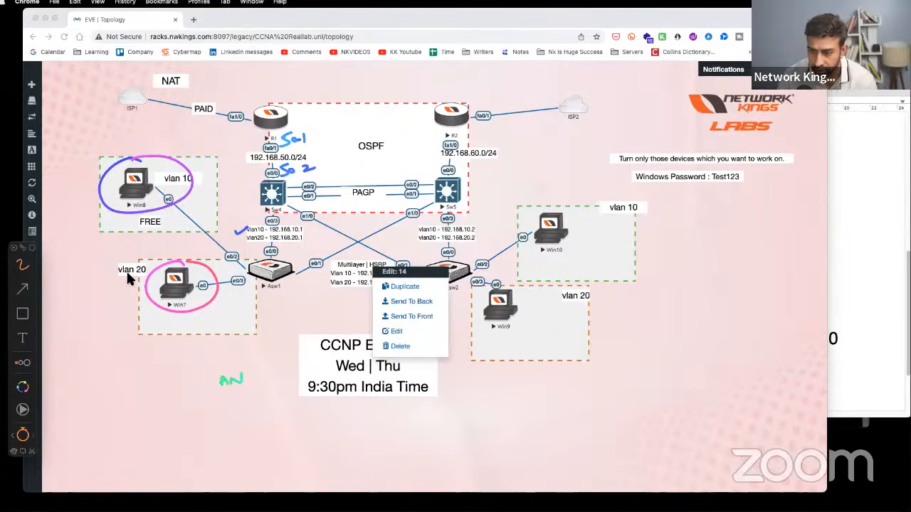
left_click_drag(80, 393, 83, 389)
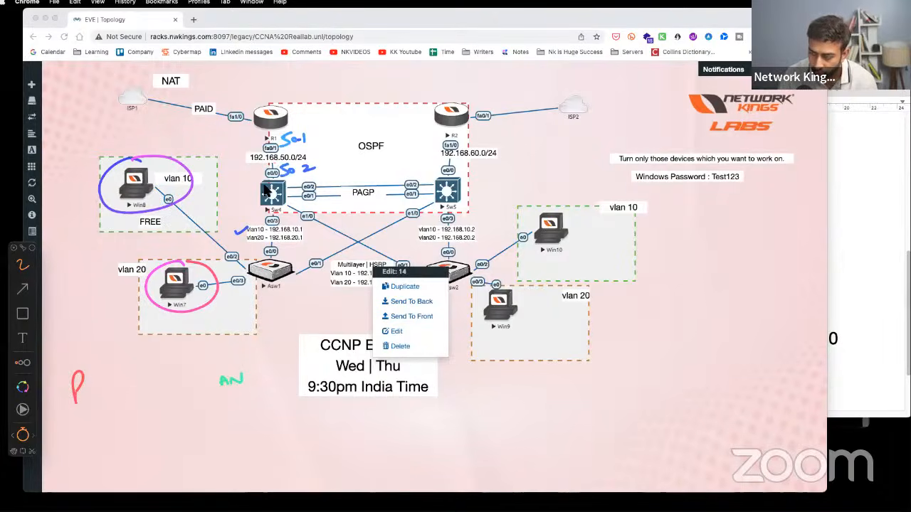
left_click_drag(165, 198, 174, 208)
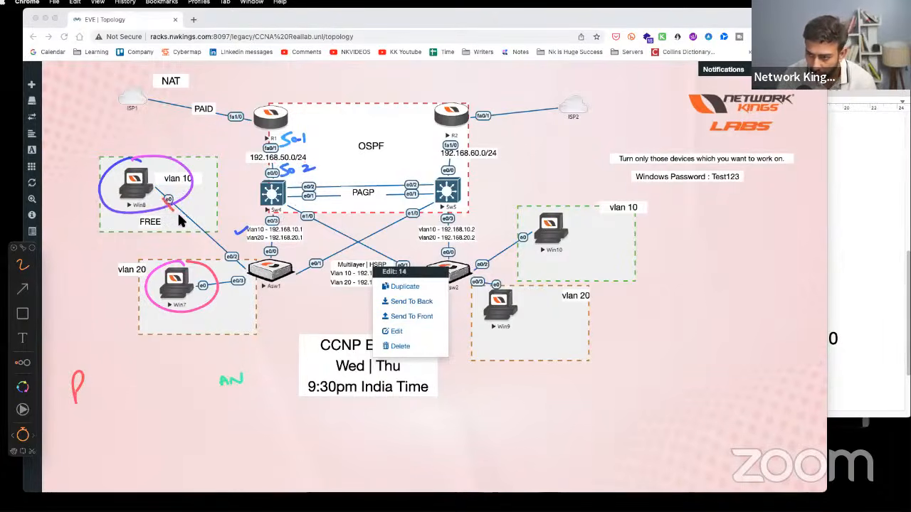
mouse_move(221, 256)
left_mouse_down()
mouse_move(256, 267)
mouse_move(274, 226)
mouse_move(245, 273)
mouse_move(285, 204)
mouse_move(238, 248)
left_mouse_up()
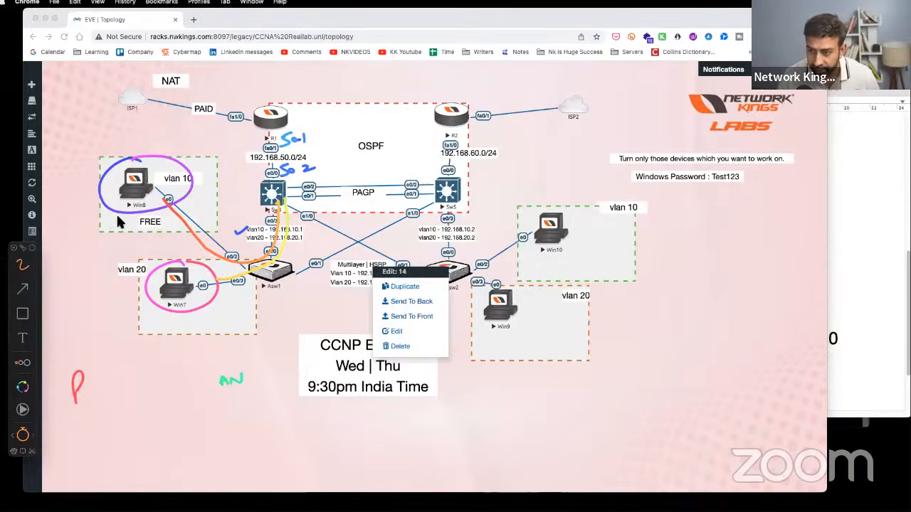
- Clear the annotations, close the object menu, then sketch 'SVI' with an arrow beneath it
key("Escape")
left_click(95, 236)
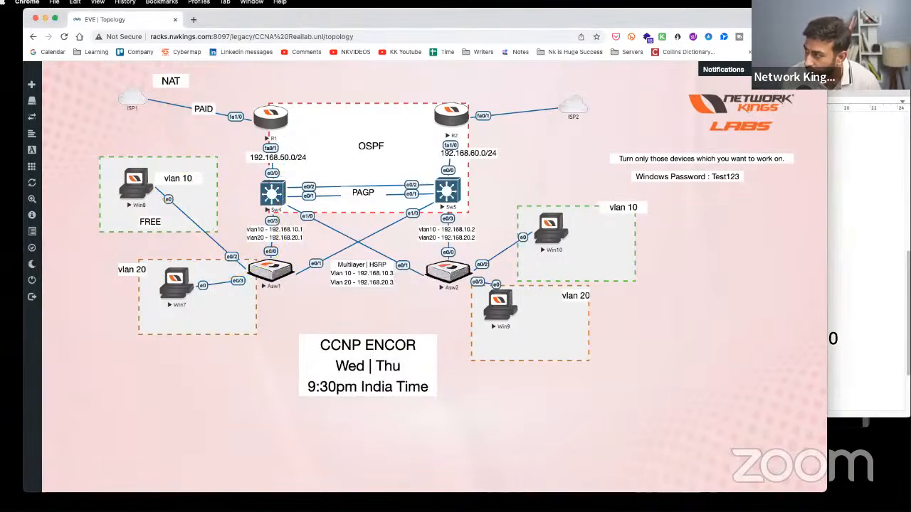
key("alt+Tab")
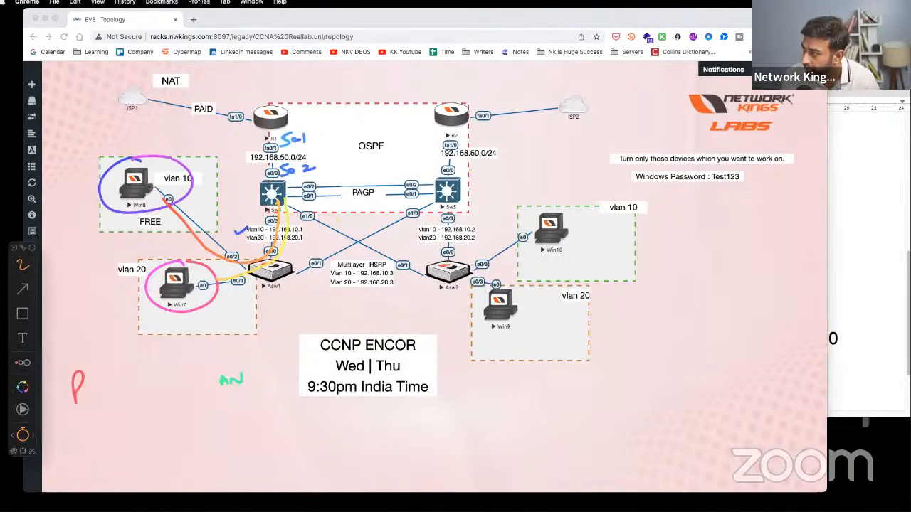
key("Escape")
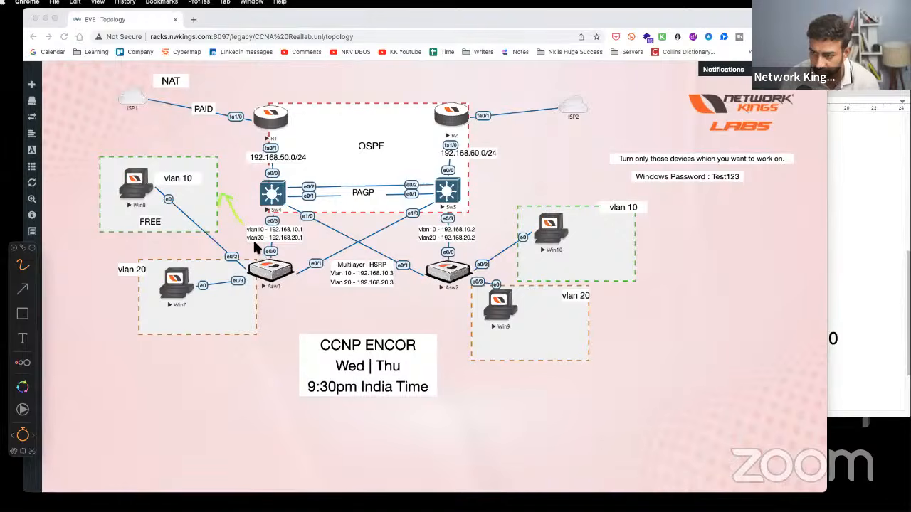
left_click_drag(103, 385, 135, 396)
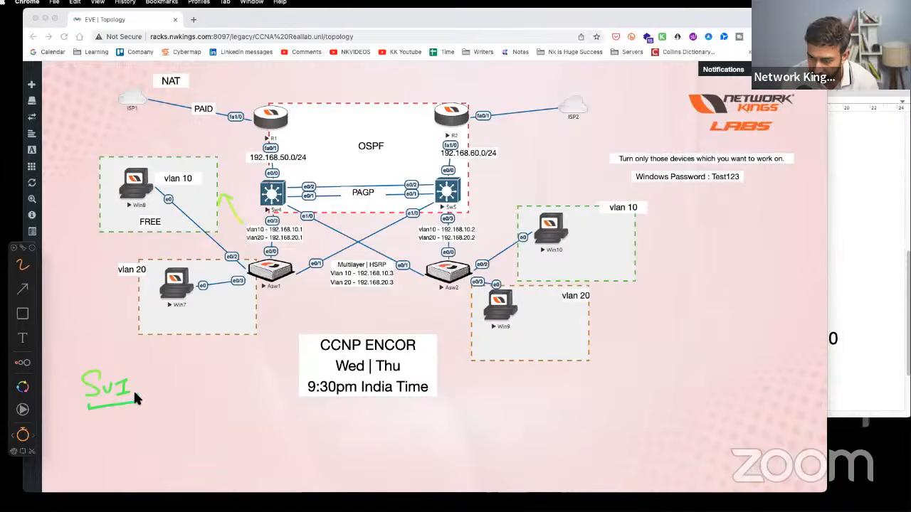
left_click_drag(128, 429, 138, 426)
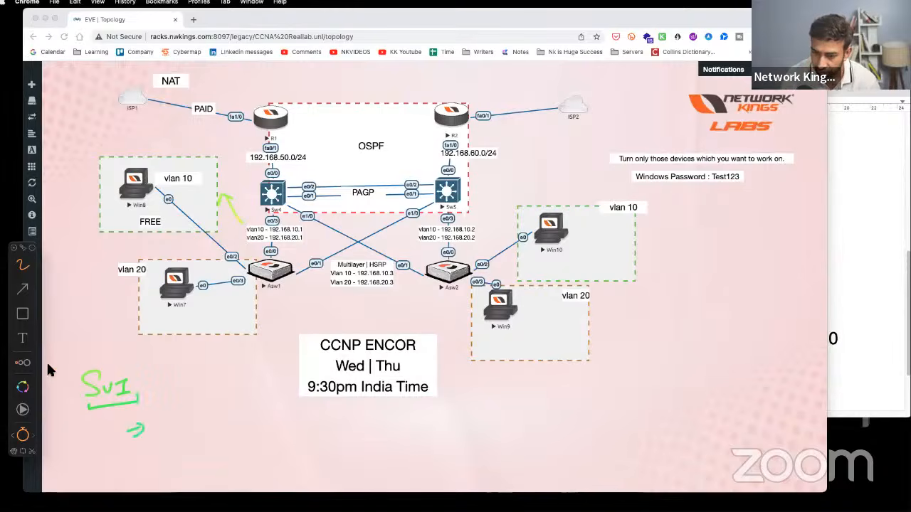
left_click(12, 246)
- Switch the lab to the dark theme and write 'Switch Virtual Interface' beside the SVI arrow
mouse_move(40, 263)
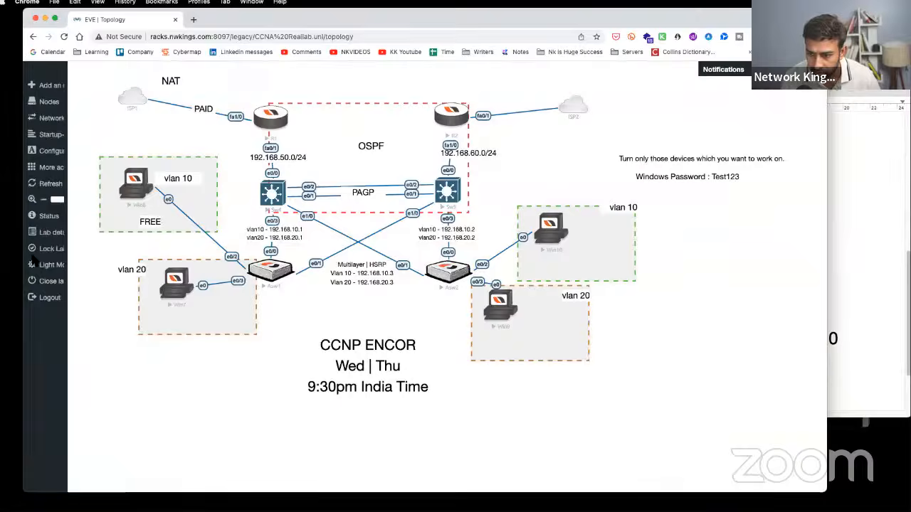
left_click(57, 266)
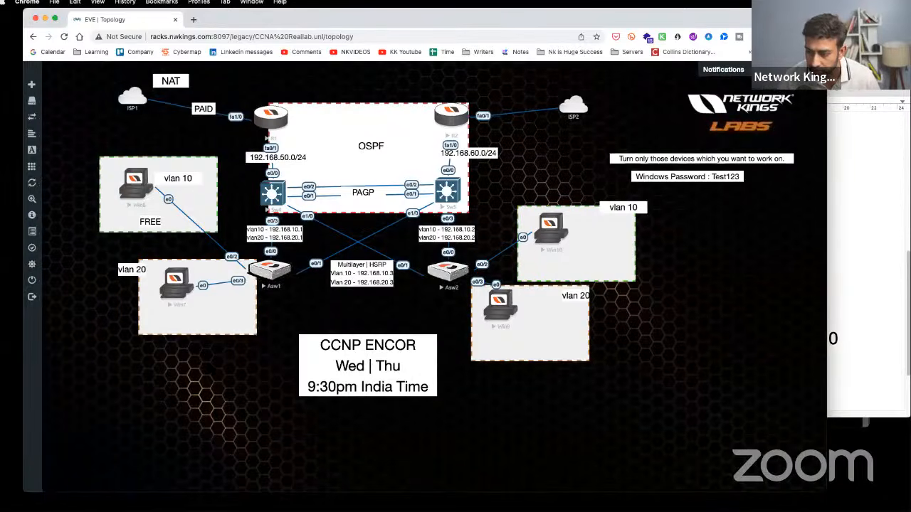
key("alt+Tab")
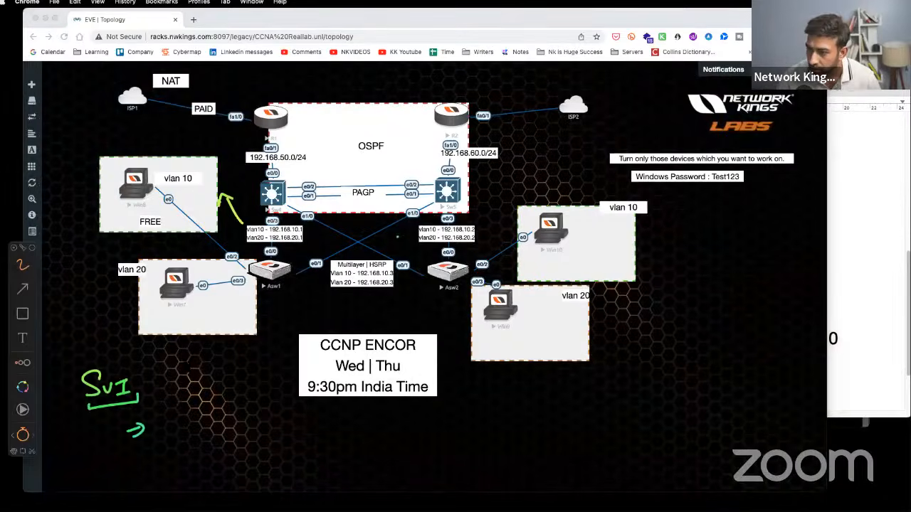
mouse_move(168, 421)
left_mouse_down()
mouse_move(224, 432)
mouse_move(232, 420)
mouse_move(250, 430)
mouse_move(395, 421)
left_mouse_up()
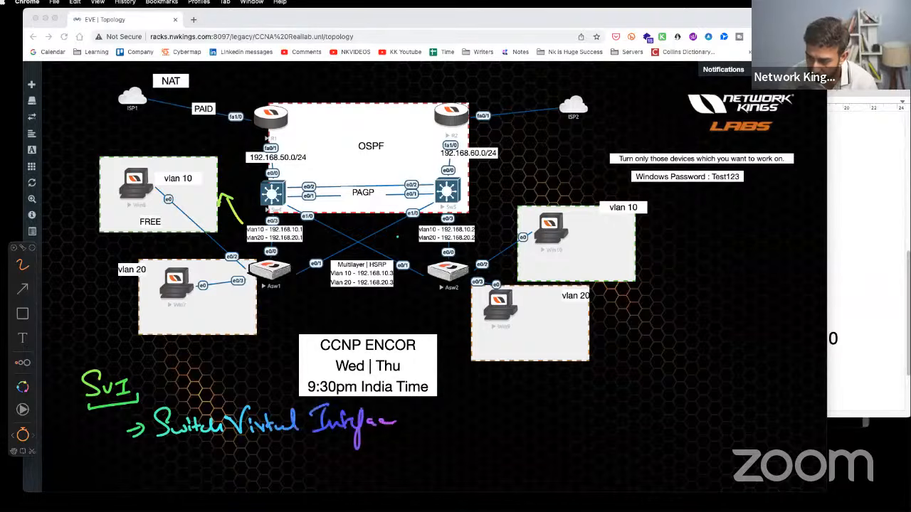
left_click_drag(178, 448, 404, 431)
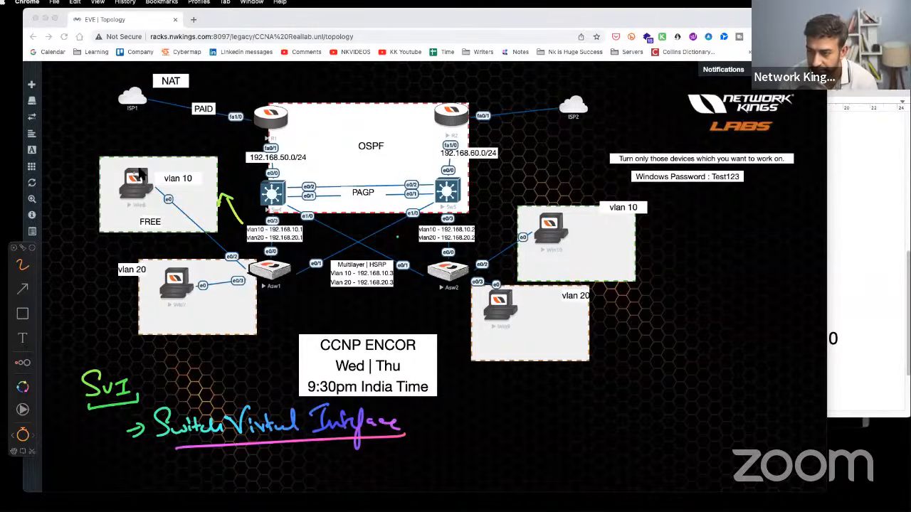
- Circle the vlan 10 and vlan 20 PCs and Sw4, trace their links to Asw1, then clear the drawings
mouse_move(146, 178)
left_mouse_down()
mouse_move(112, 191)
mouse_move(145, 166)
left_mouse_up()
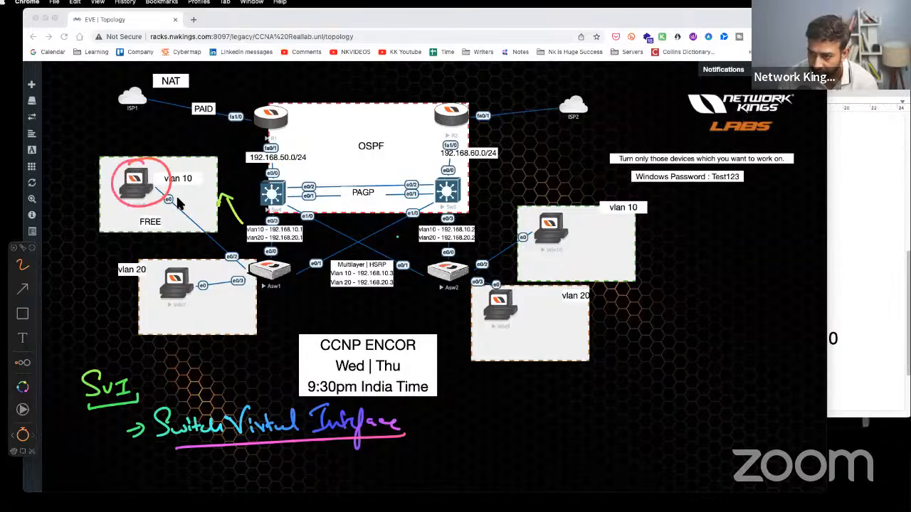
left_click_drag(169, 195, 258, 263)
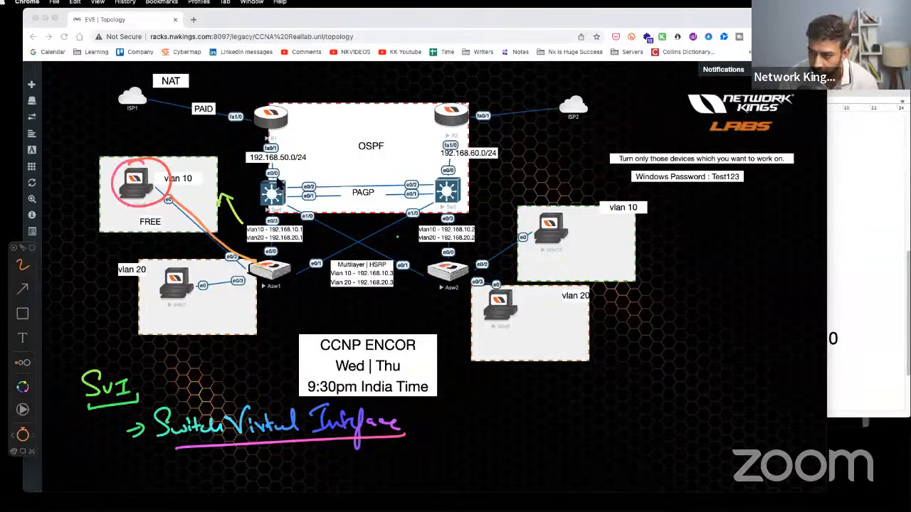
left_click_drag(278, 180, 284, 178)
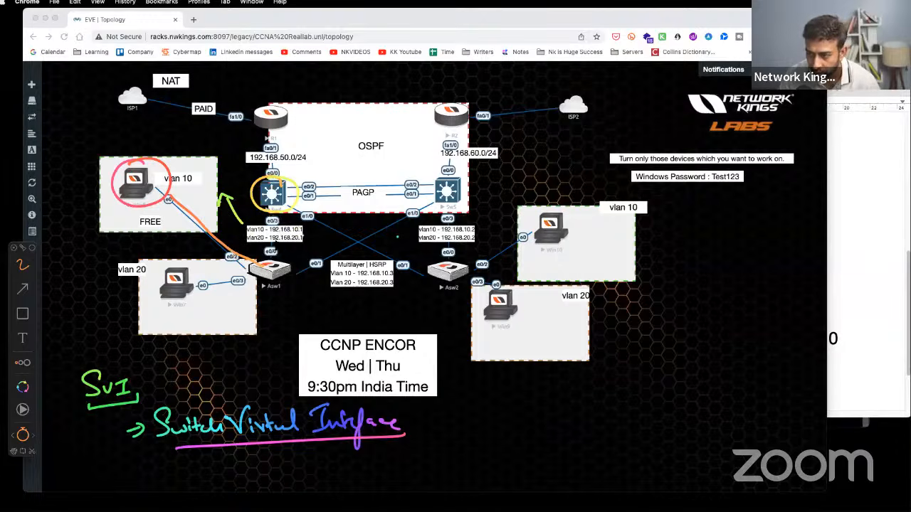
mouse_move(188, 271)
left_mouse_down()
mouse_move(149, 284)
mouse_move(252, 289)
mouse_move(300, 251)
left_mouse_up()
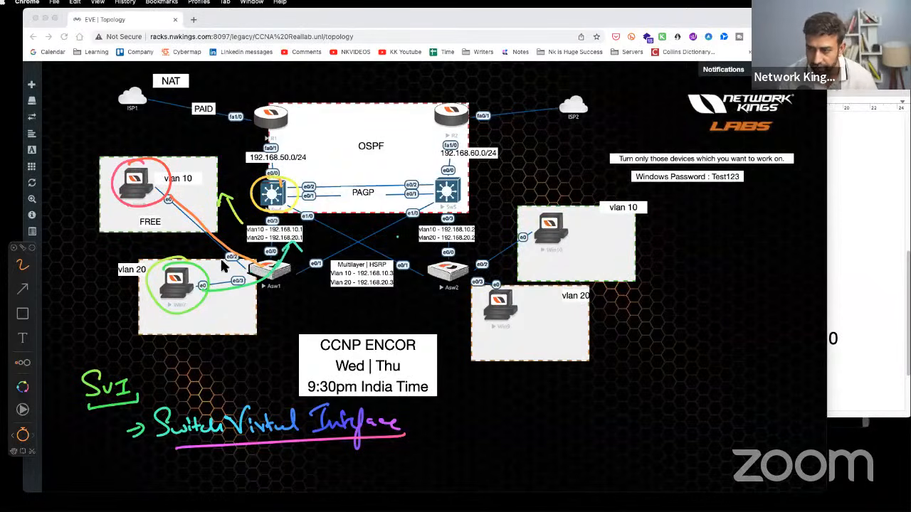
key("Escape")
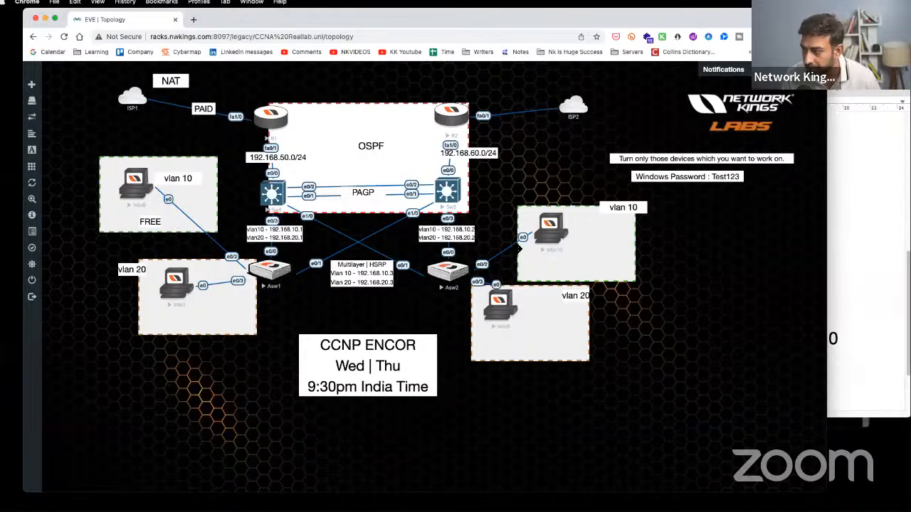
- Switch the EVE-NG lab view to light mode
mouse_move(58, 283)
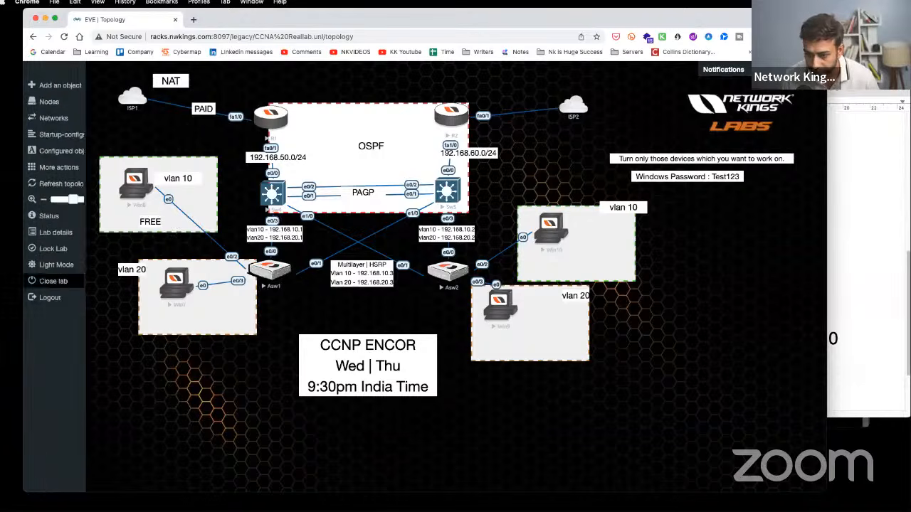
left_click(61, 264)
left_click(885, 307)
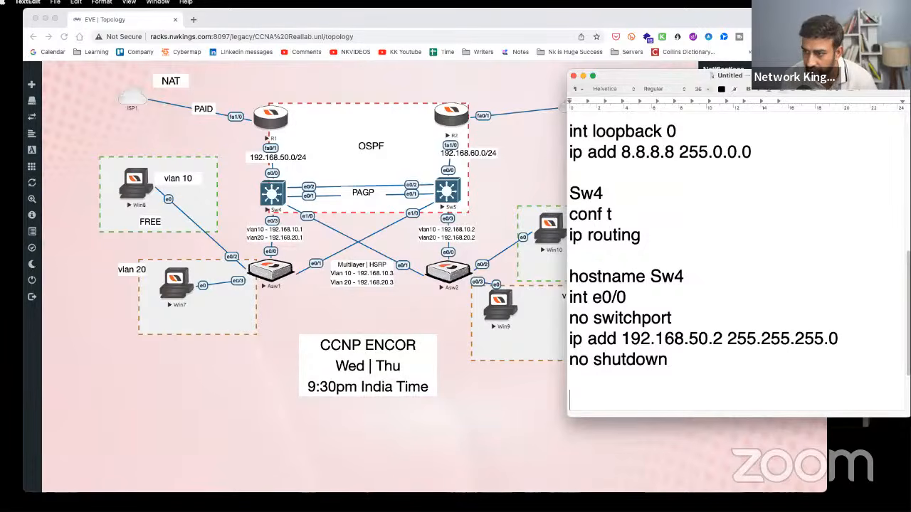
- Type 'int range e0/1 - e0/3 , e1/0' on a new line below 'no shutdown' in the notes
scroll(613, 320, "down", 3)
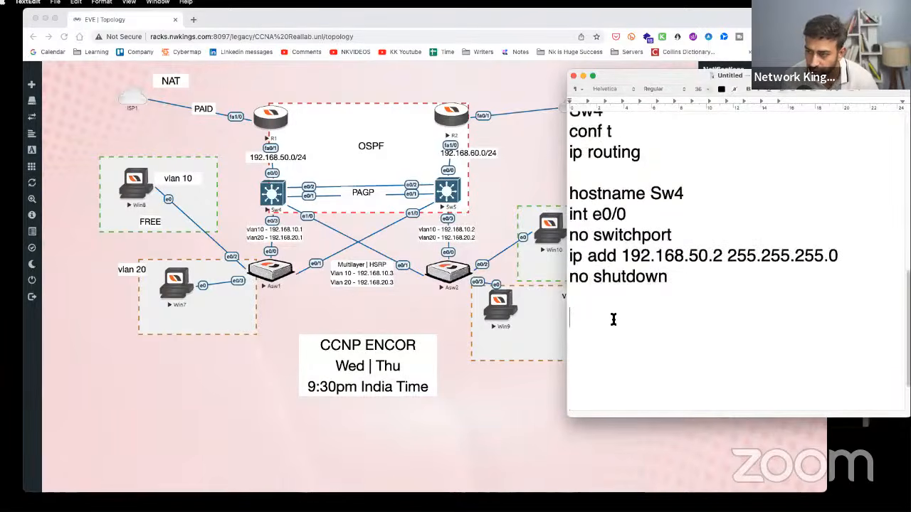
type("in")
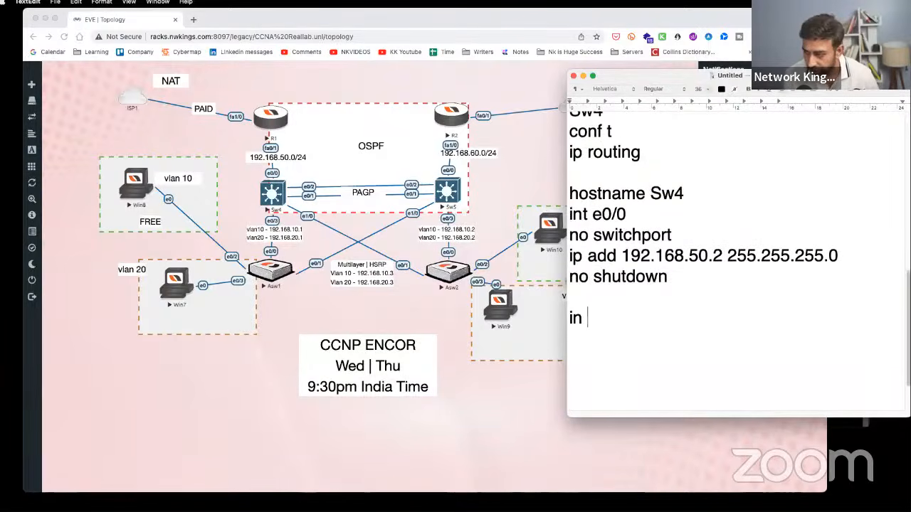
type("t ranhge")
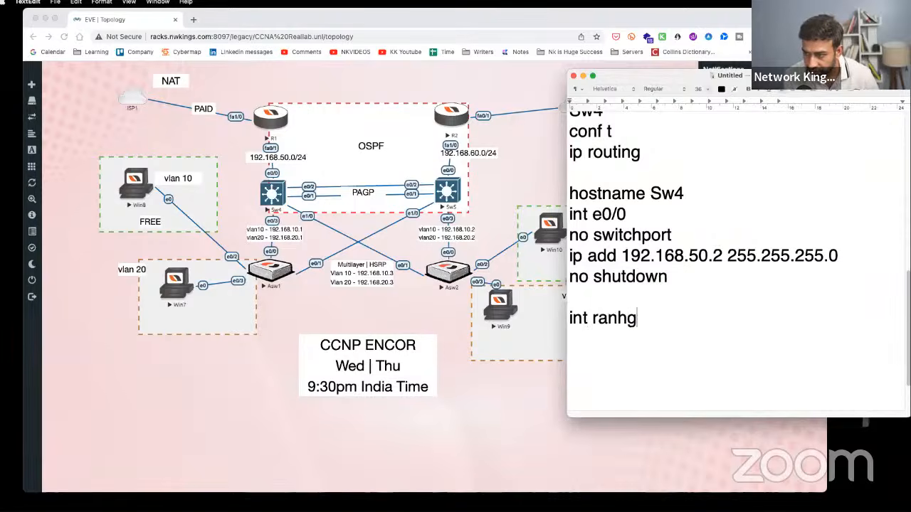
key("BackSpace")
key("BackSpace")
key("BackSpace")
type("ge e0/-")
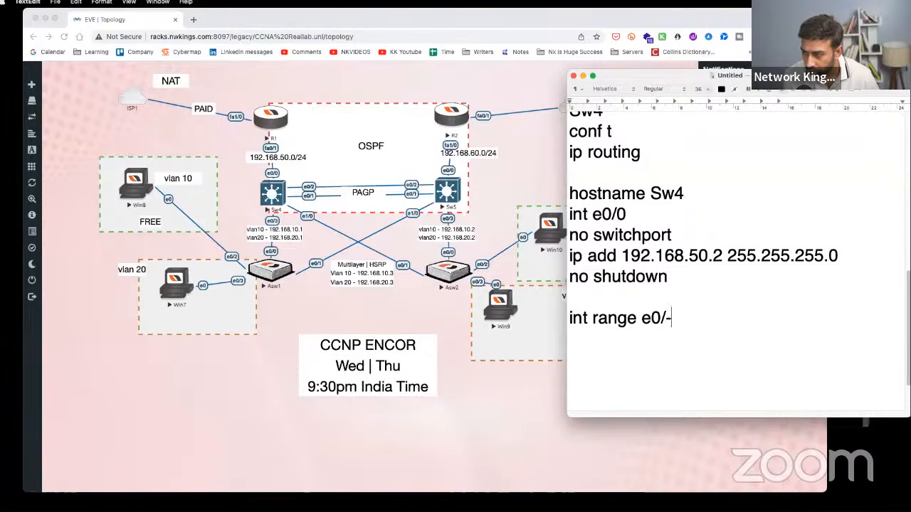
key("BackSpace")
type("1 - ")
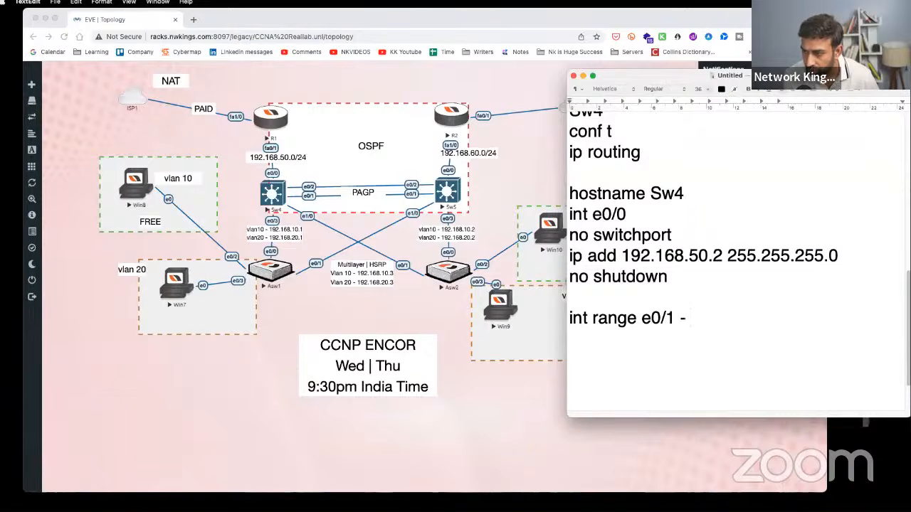
type("3-/")
key("BackSpace")
key("BackSpace")
type("0")
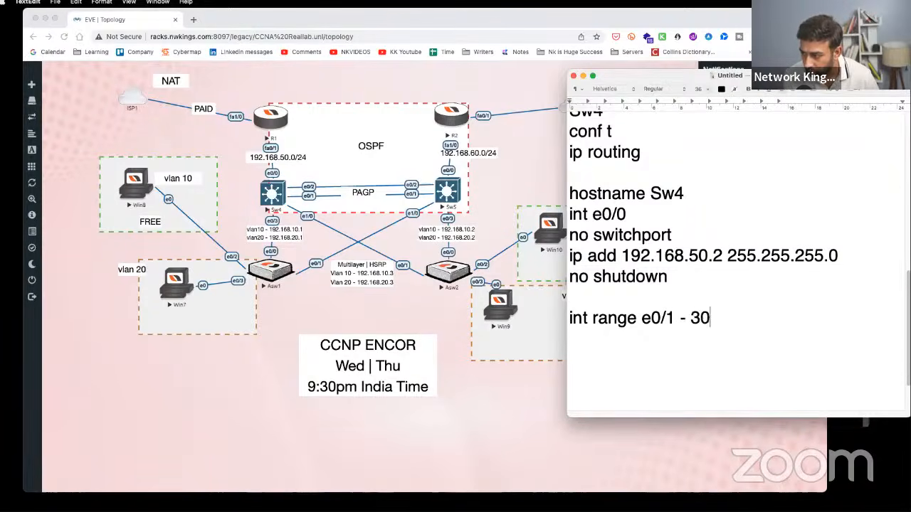
key("BackSpace")
key("BackSpace")
type("e0/3")
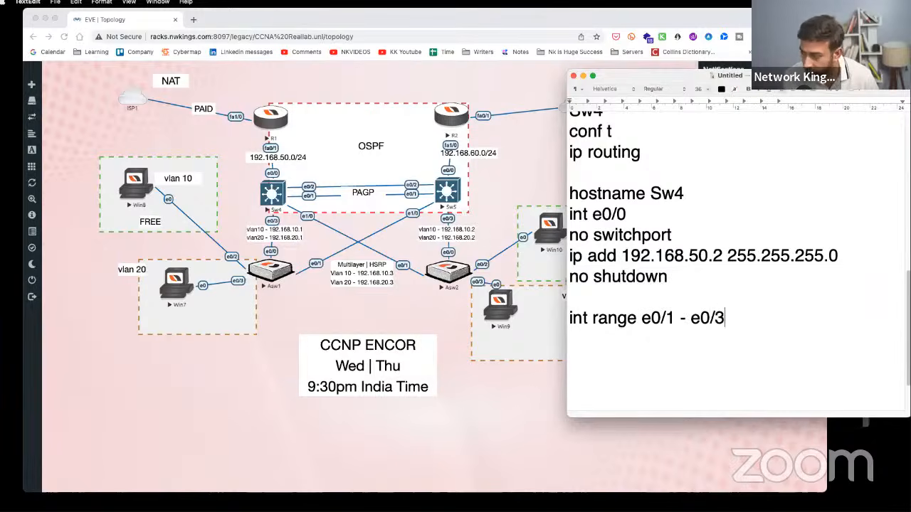
type(" , e1")
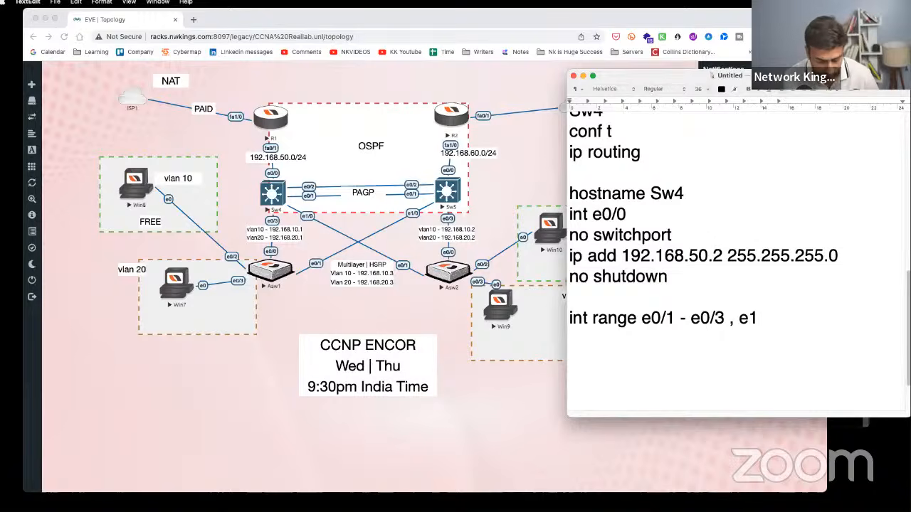
type("/0")
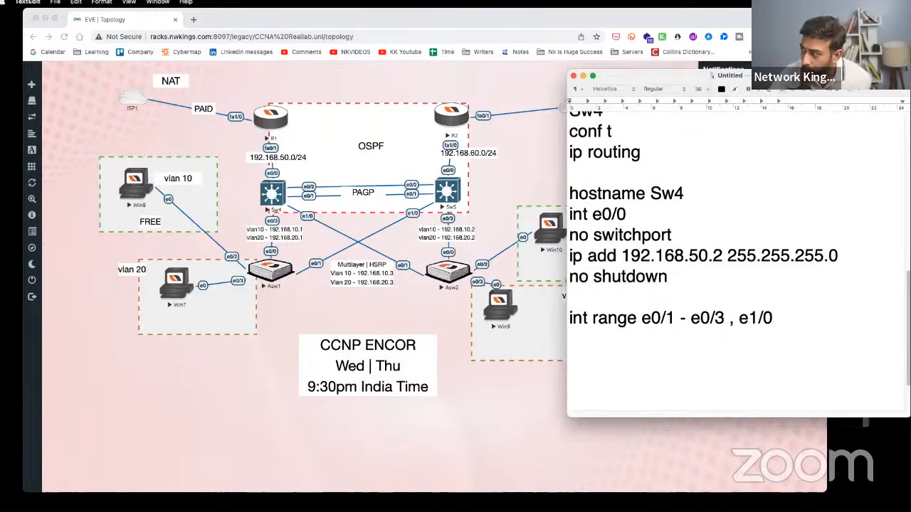
key("alt+Tab")
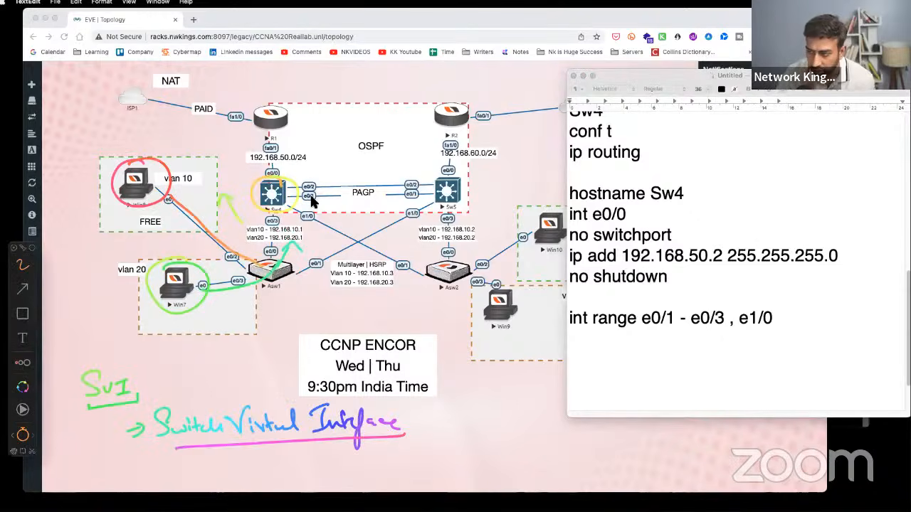
- Mark Sw4's e0/1–e0/3 and e1/0 ports and underline the range line, then wipe the marks
left_click_drag(313, 178, 313, 199)
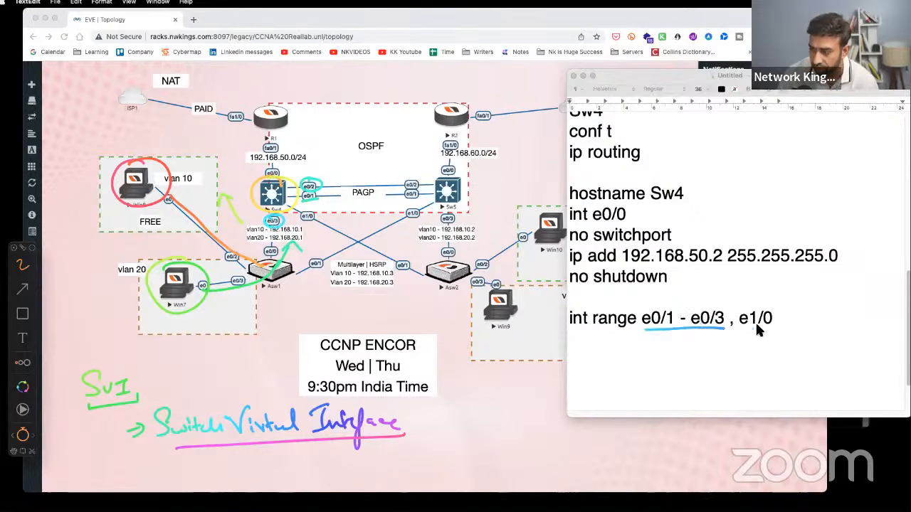
left_click_drag(307, 207, 305, 211)
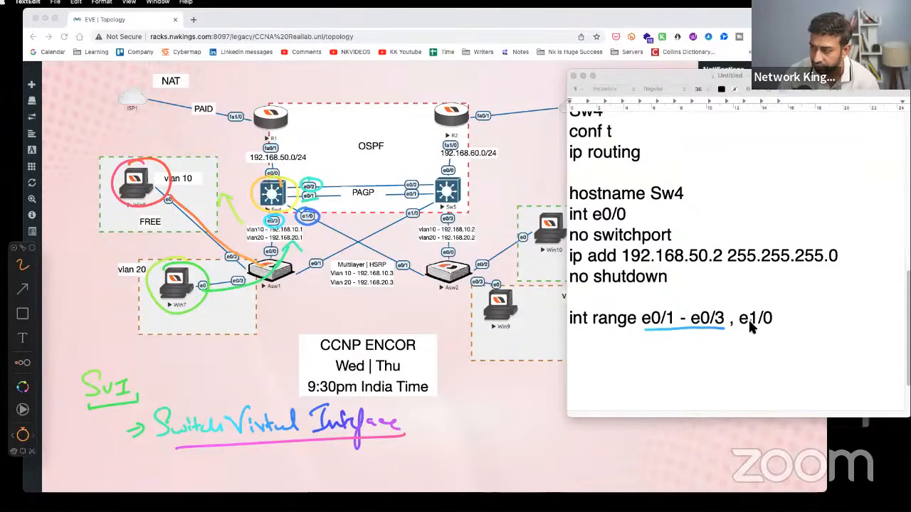
left_click_drag(753, 326, 787, 326)
left_click(779, 325)
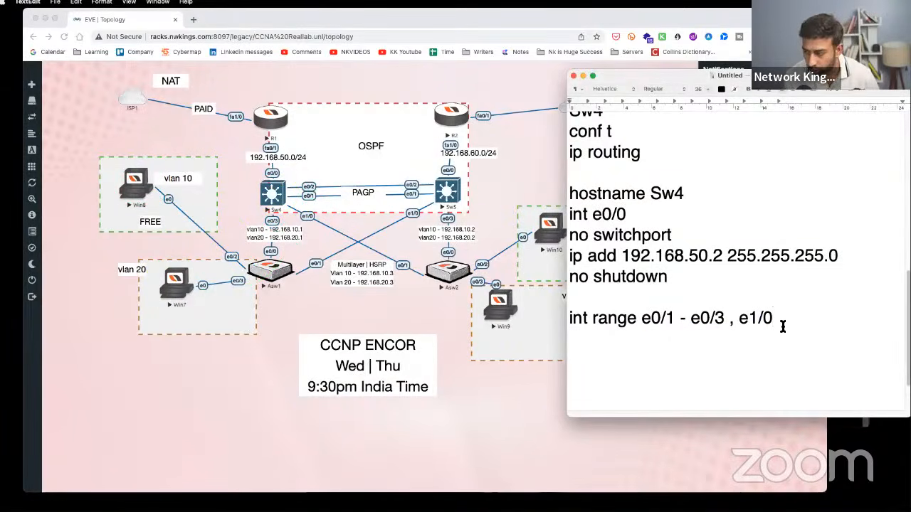
- Add 'switchport trunk encapsulation dot1q' and 'switchport mode trunk' lines under the int range line
key("Return")
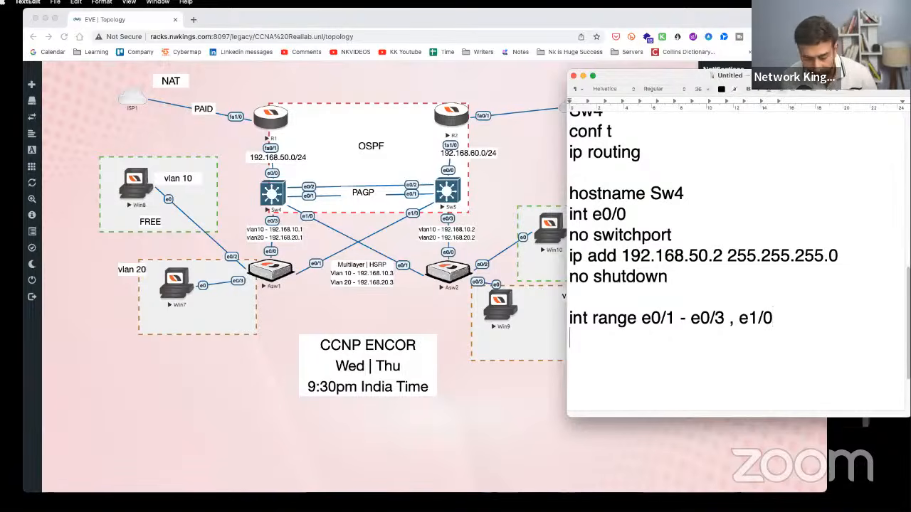
type("switchport")
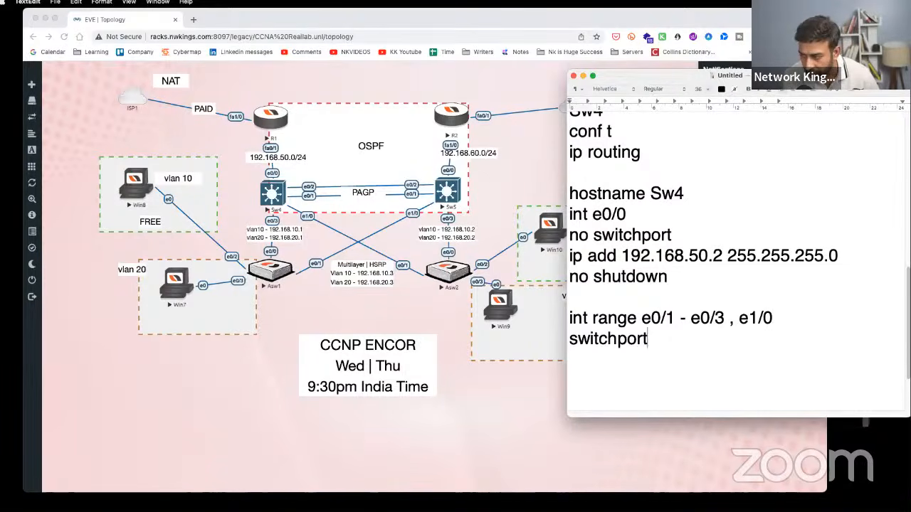
type(" trunk encaps")
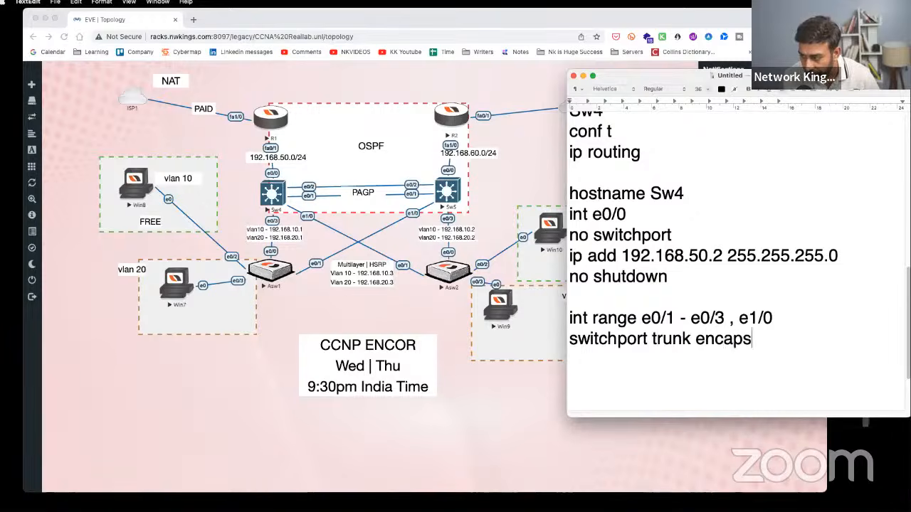
type("ulation dor")
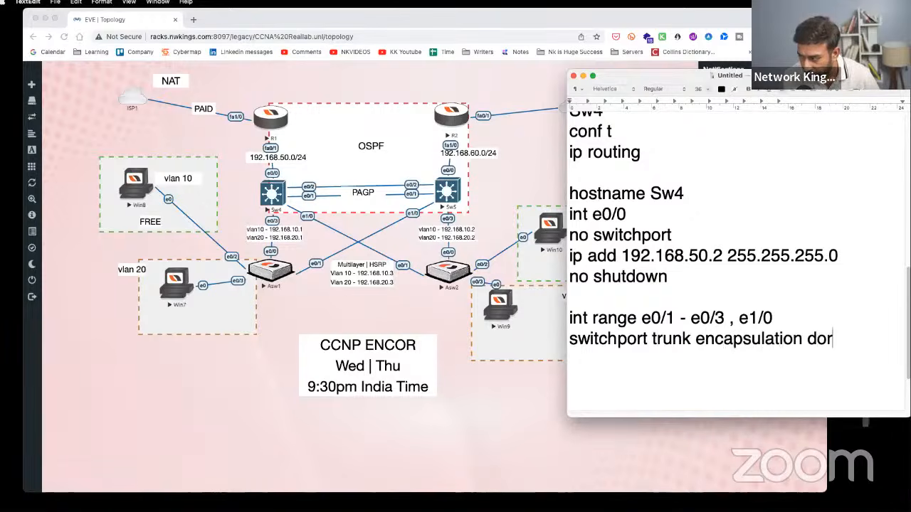
key("BackSpace")
type("t")
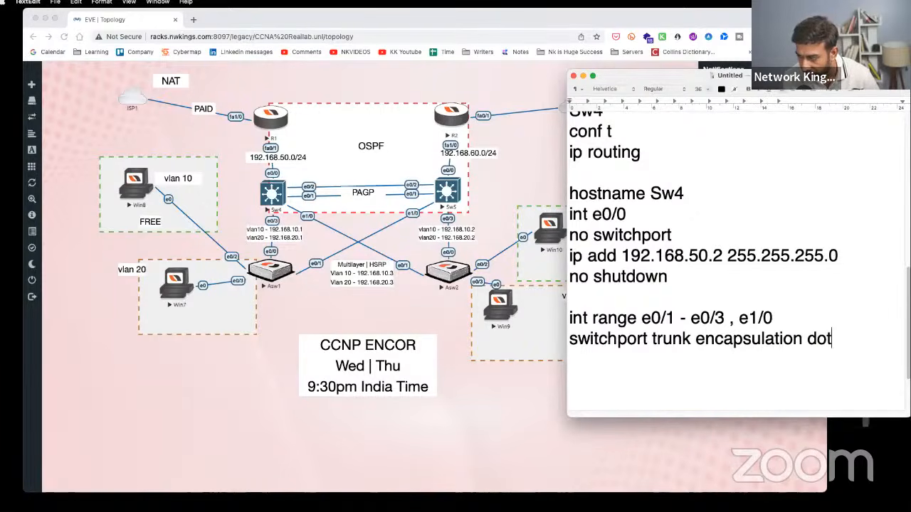
type("1q")
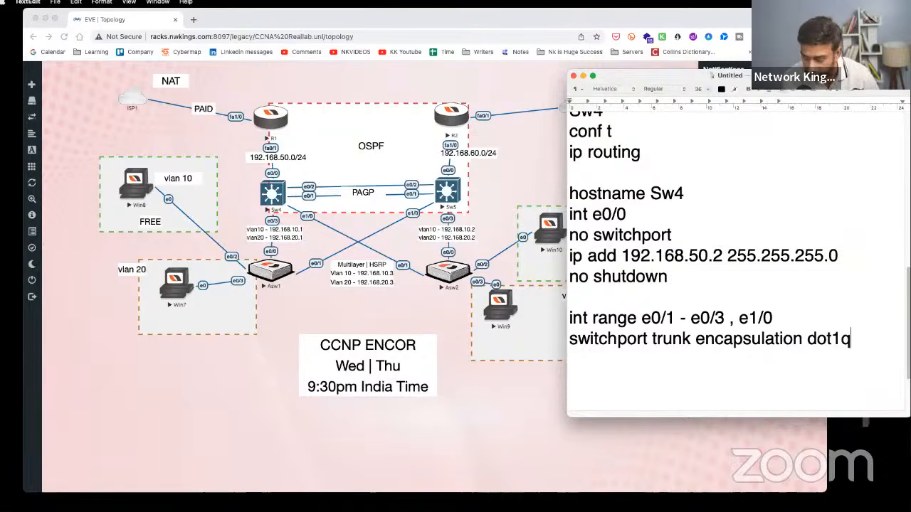
key("Return")
type("switchp")
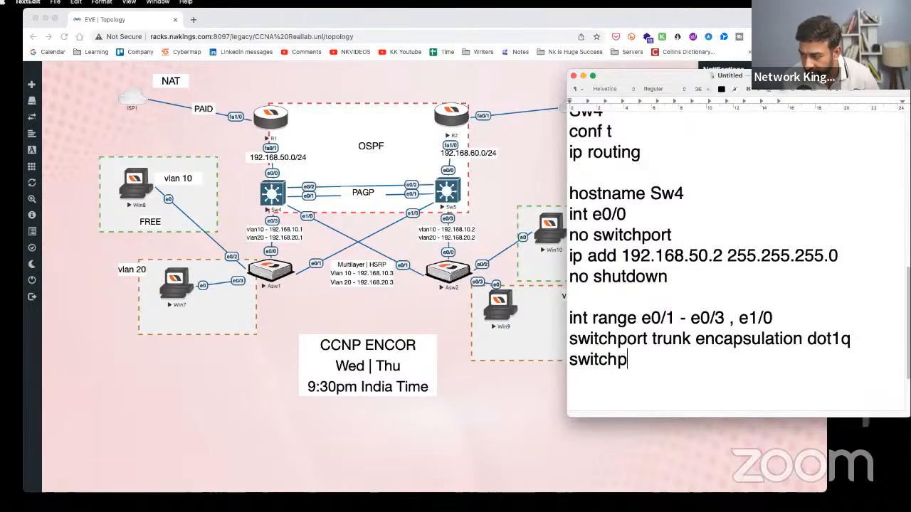
type("ort mode t")
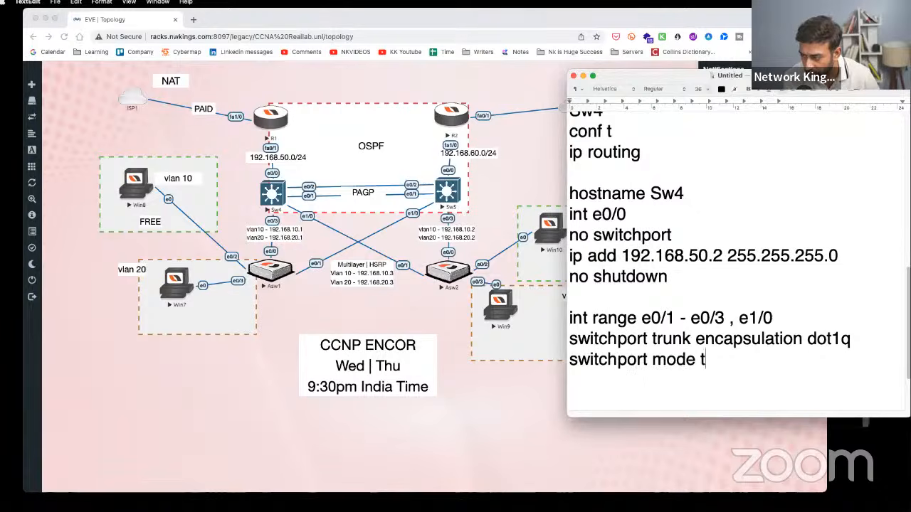
type("runk")
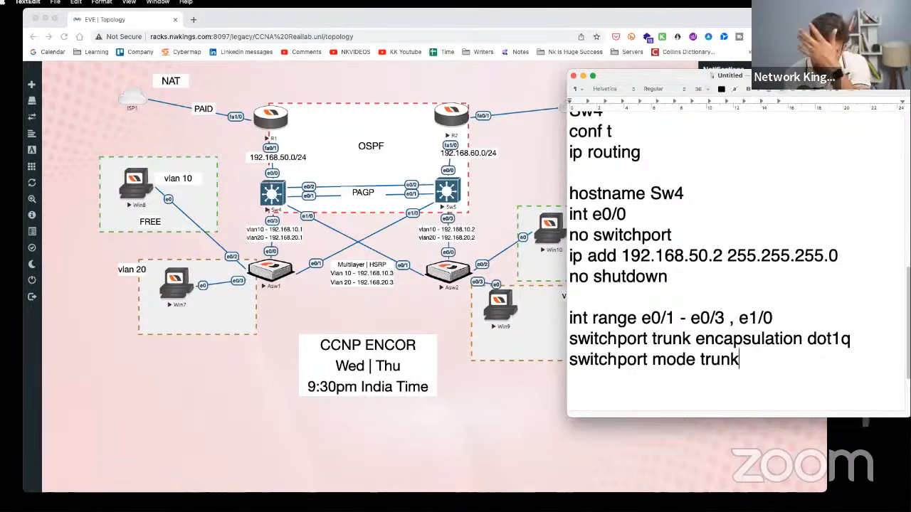
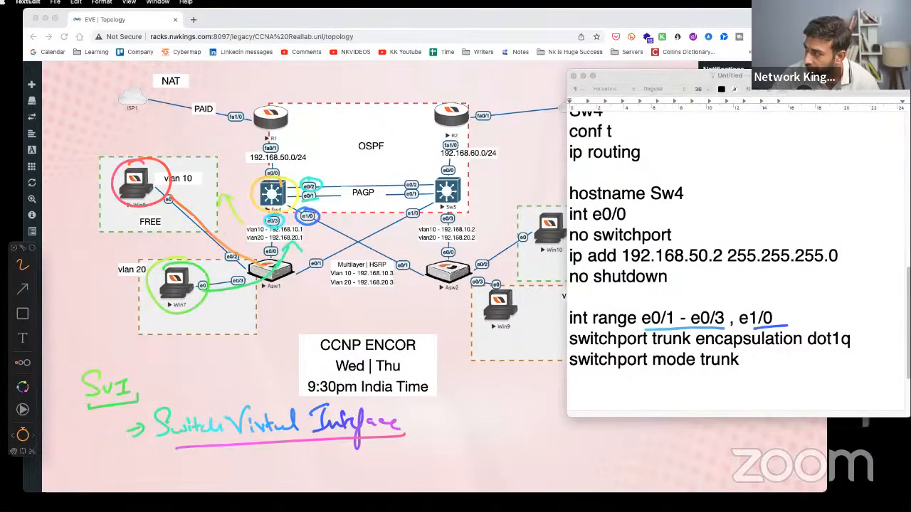
- Clear old annotations and mark Sw4's e0/0–e0/3 ports and their neighbouring links
key("BackSpace")
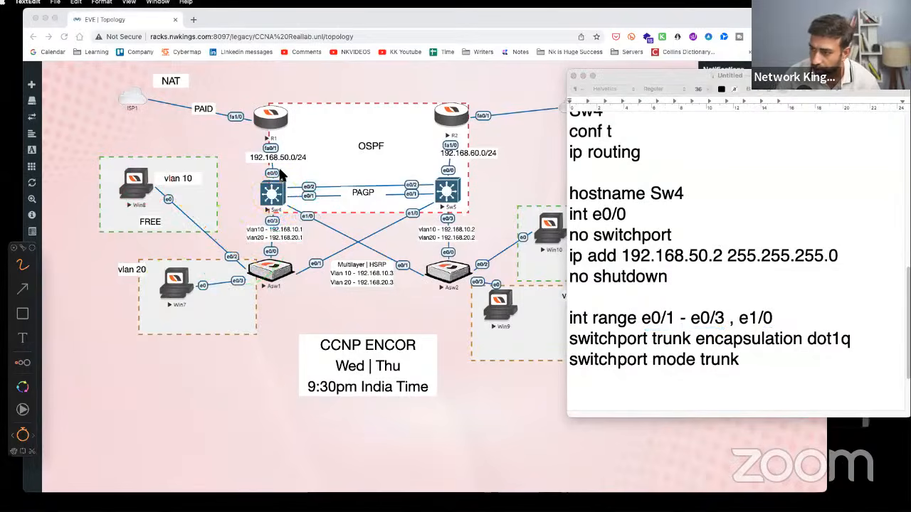
mouse_move(269, 176)
left_mouse_down()
mouse_move(295, 162)
mouse_move(307, 206)
mouse_move(264, 236)
left_mouse_up()
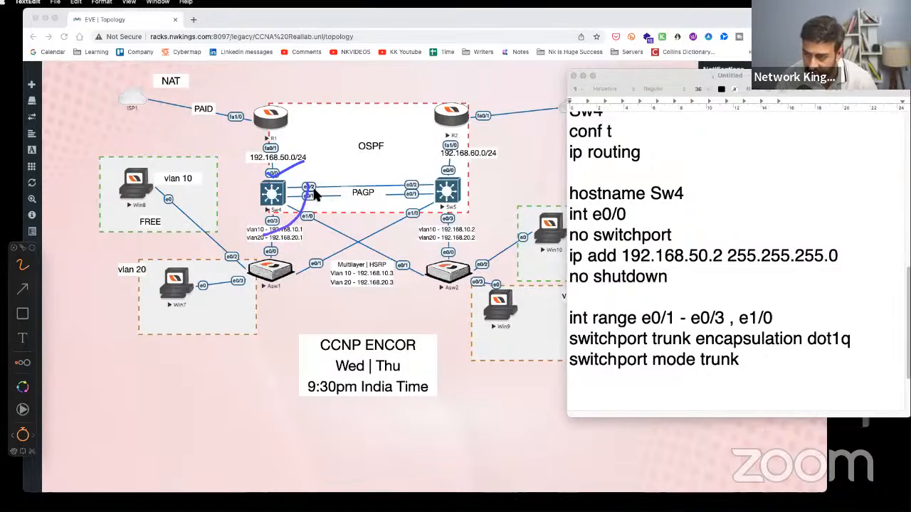
mouse_move(314, 191)
left_mouse_down()
mouse_move(335, 184)
mouse_move(325, 215)
left_mouse_up()
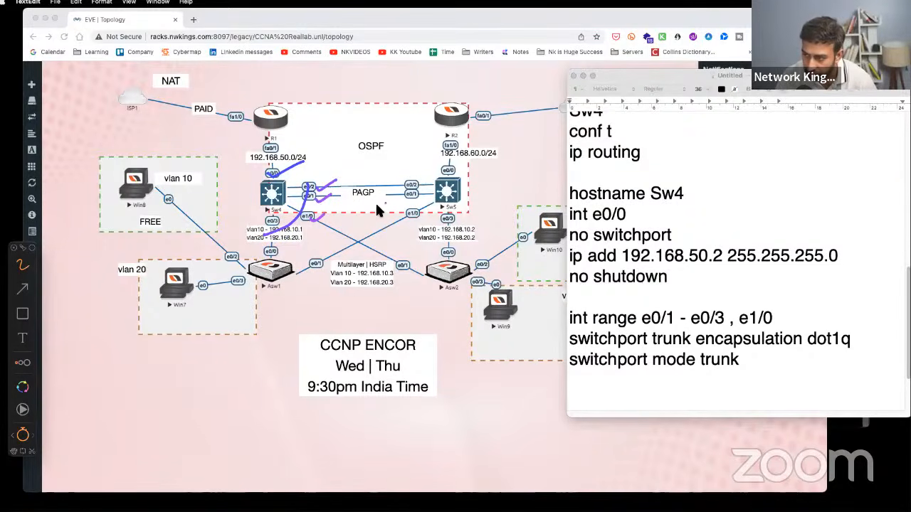
left_click_drag(269, 243, 286, 234)
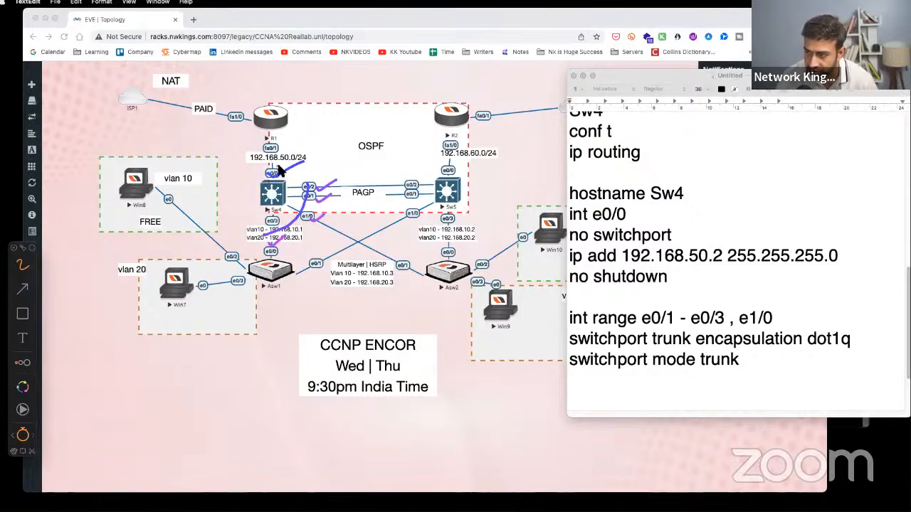
mouse_move(287, 167)
left_mouse_down()
mouse_move(257, 175)
mouse_move(290, 176)
mouse_move(285, 167)
left_mouse_up()
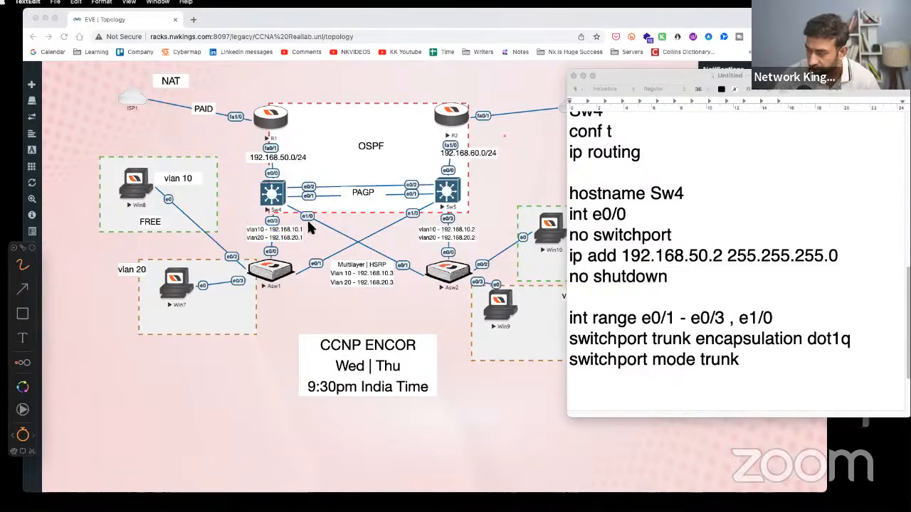
- Circle Win8 (vlan 10), Win7 (vlan 20) and the vlan address labels, then clear the drawings
mouse_move(146, 167)
left_mouse_down()
mouse_move(108, 164)
mouse_move(127, 165)
left_mouse_up()
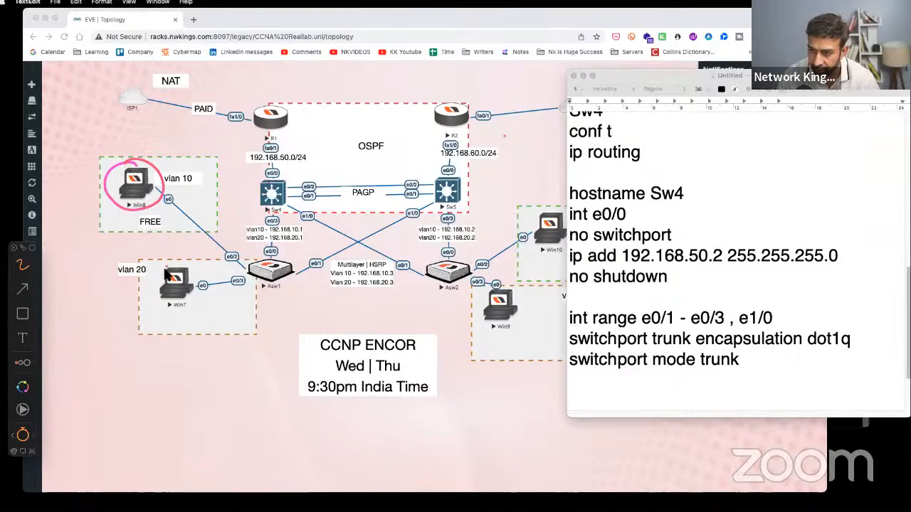
left_click_drag(168, 267, 153, 262)
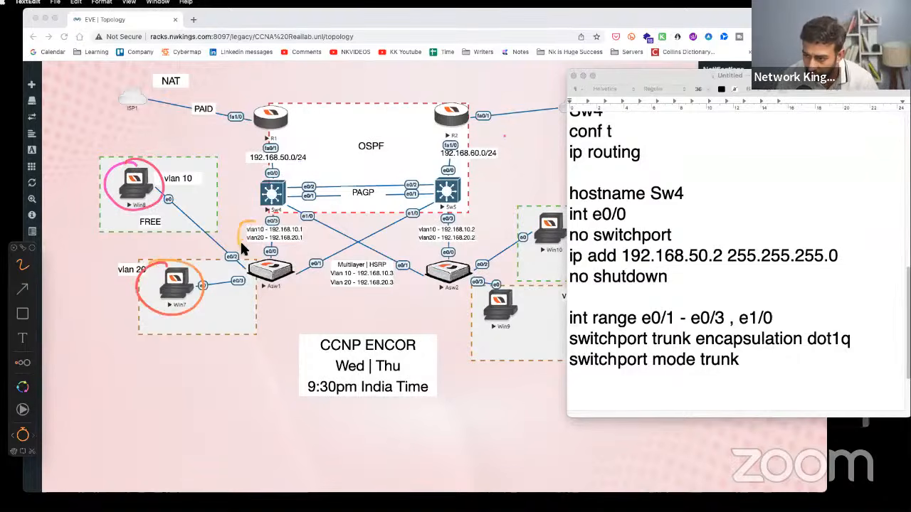
left_click_drag(308, 232, 252, 223)
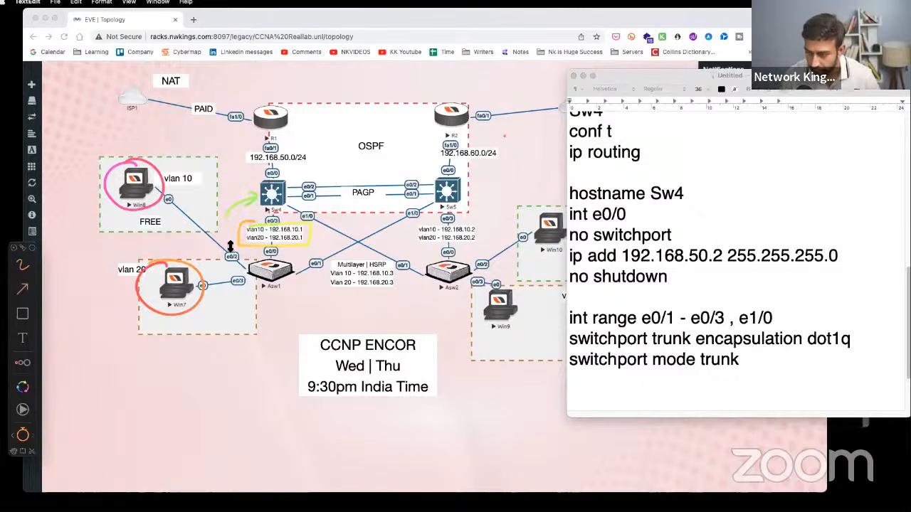
key("Escape")
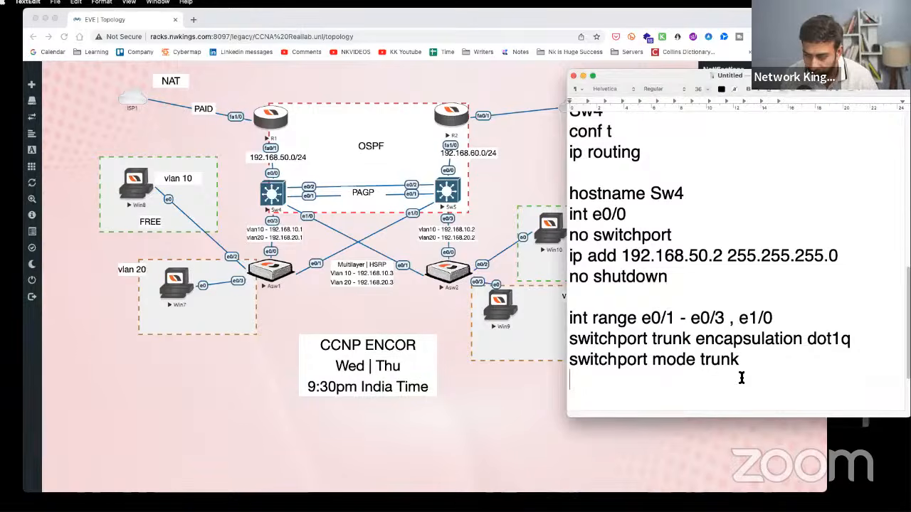
- Add 'vlan 10' and 'vlan 20' lines below the trunk commands, discarding a trial 'name abc' line
scroll(726, 379, "down", 3)
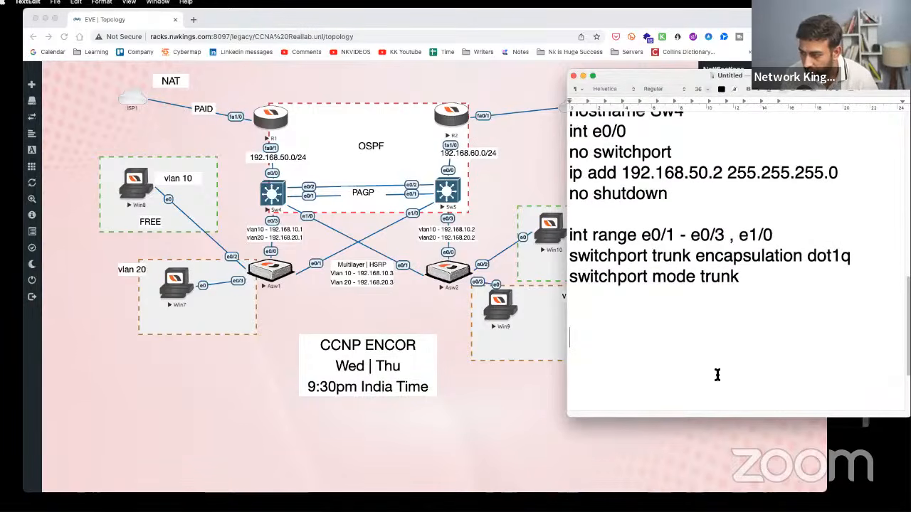
type("vlan 109")
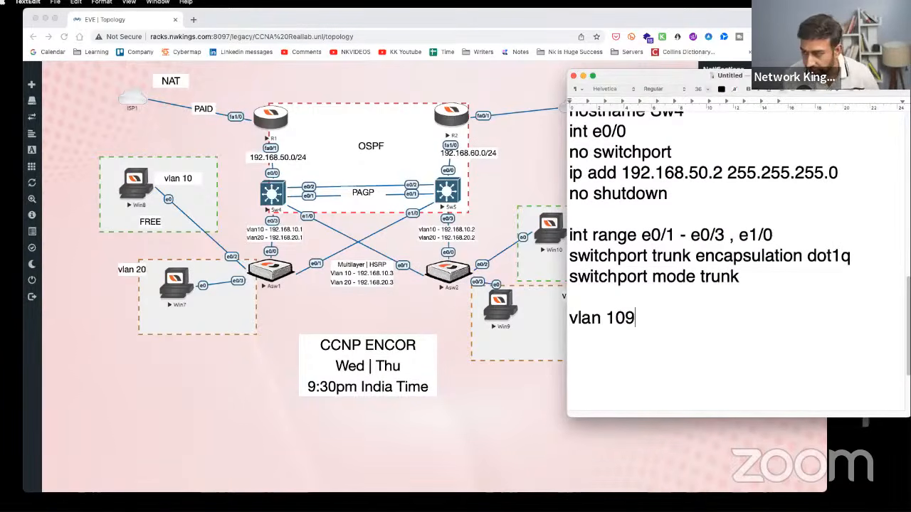
key("BackSpace")
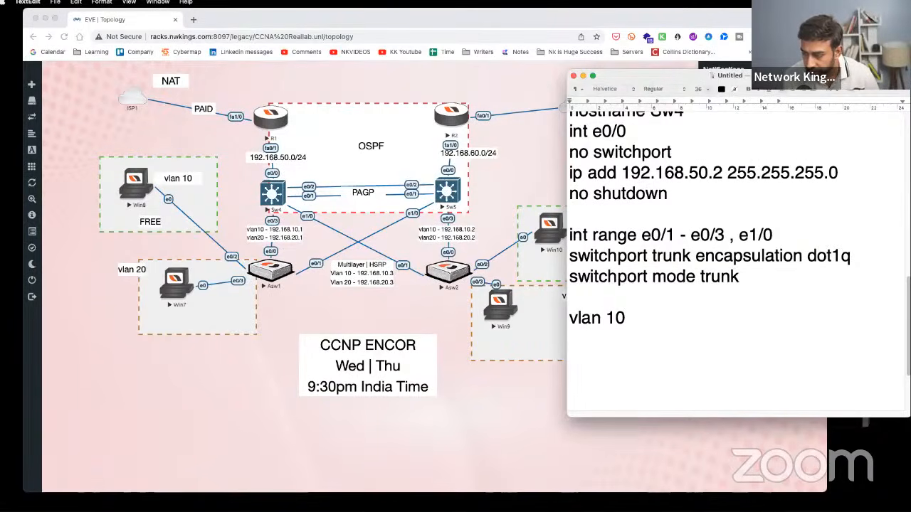
key("Return")
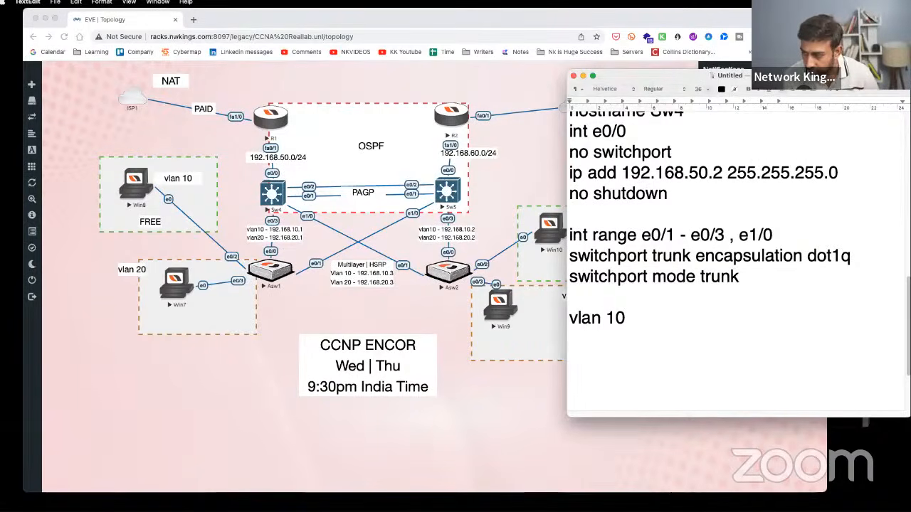
type("vlan 20")
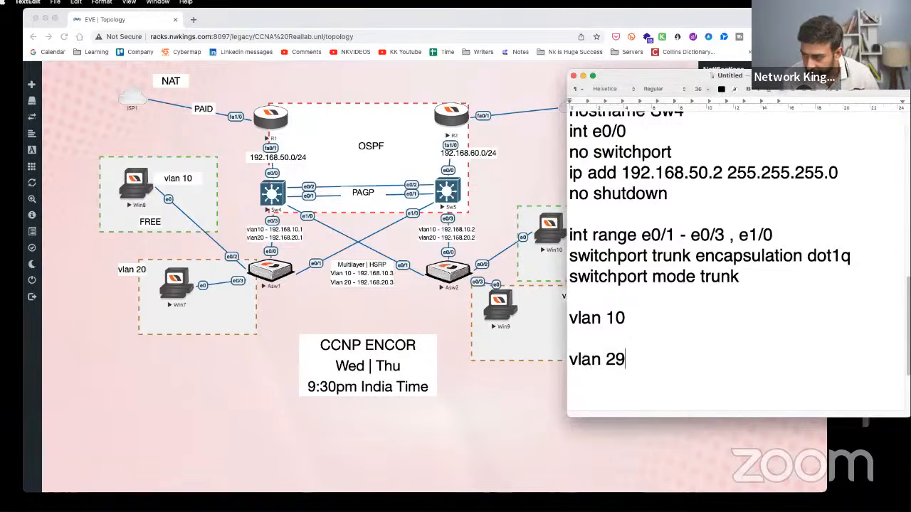
key("Up")
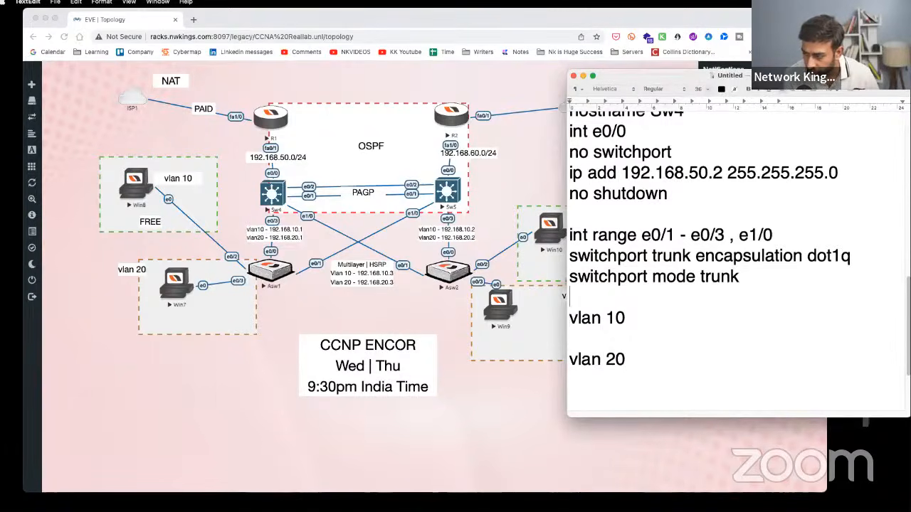
type("na")
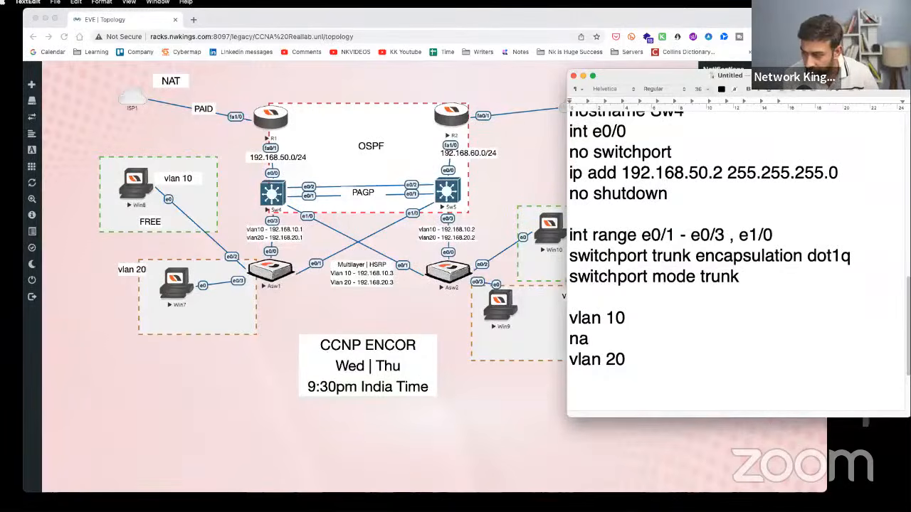
type("me abc")
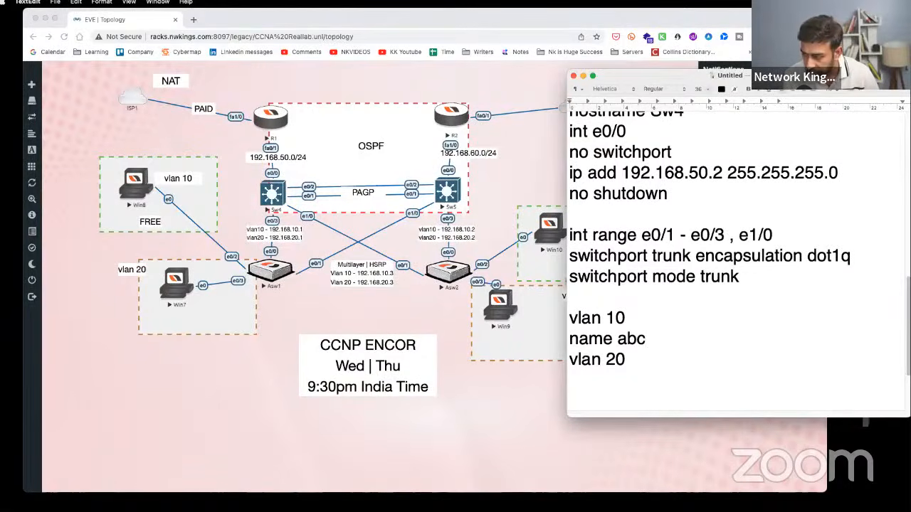
key("Return")
key("BackSpace")
key("BackSpace")
key("BackSpace")
key("BackSpace")
key("BackSpace")
key("BackSpace")
key("BackSpace")
key("BackSpace")
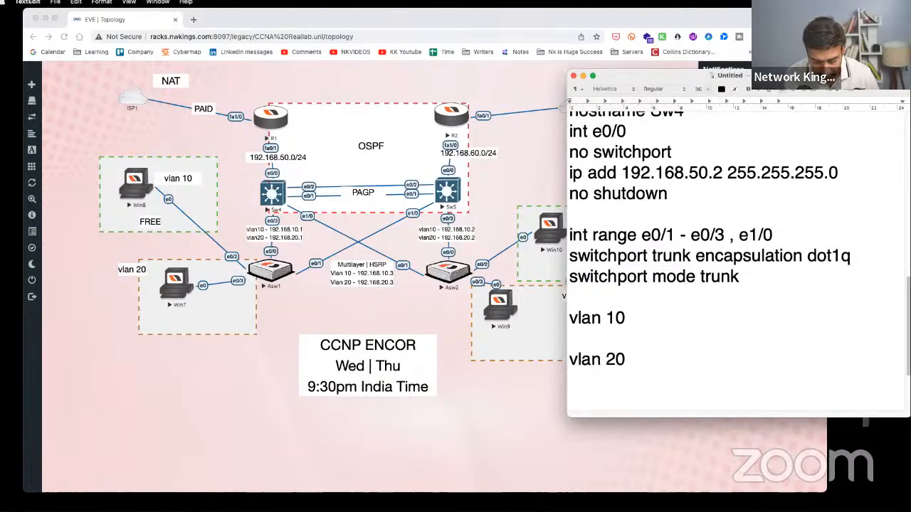
key("BackSpace")
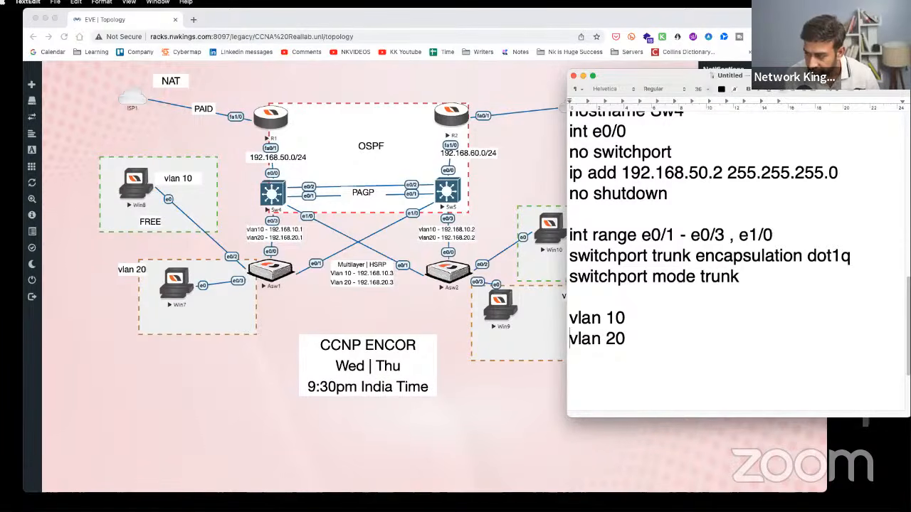
key("Down")
key("Down")
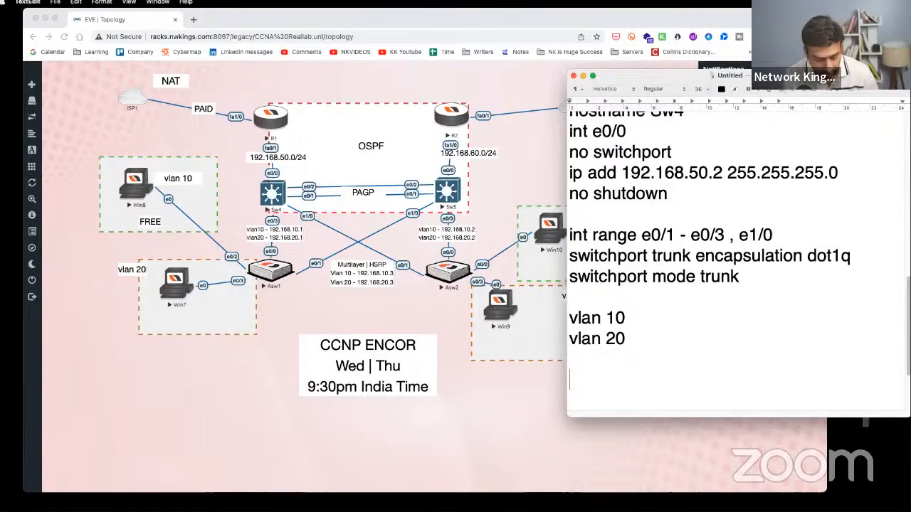
- Write 'interface vlan 10' with ip add 192.168.10.1 255.255.255.0 and no shutdown, then start 'interface vlan 20'
type("interf")
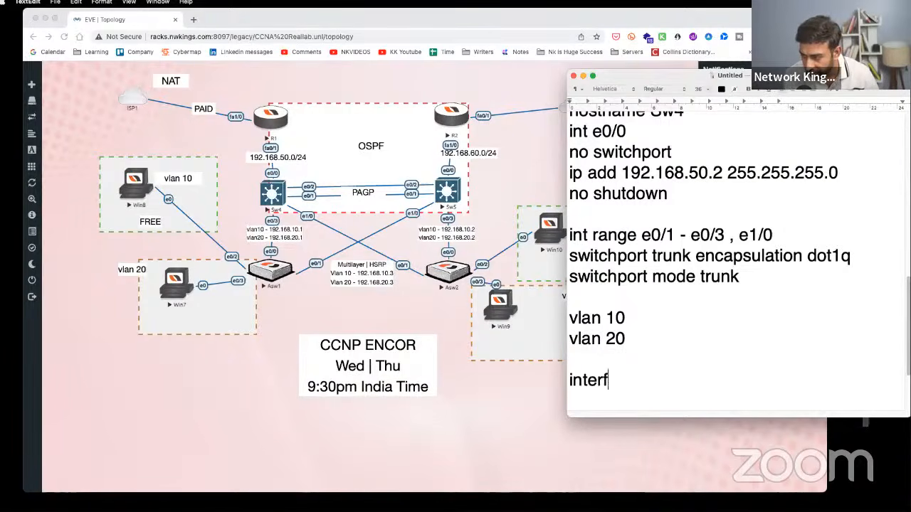
type("ace vlan 10 ")
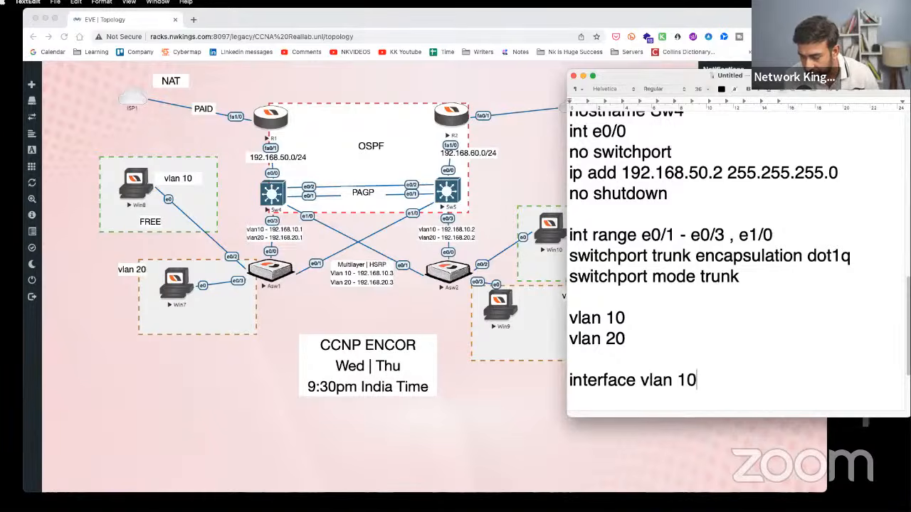
type("i")
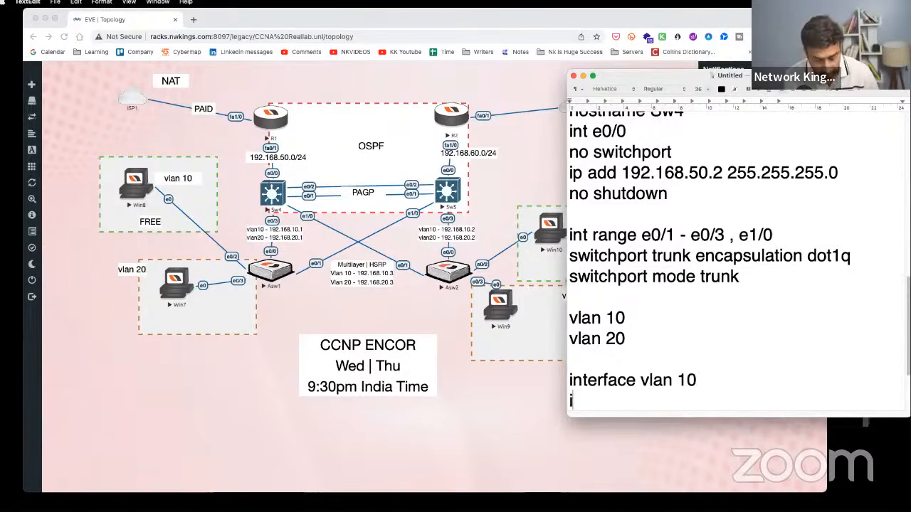
type("p add 192.168.")
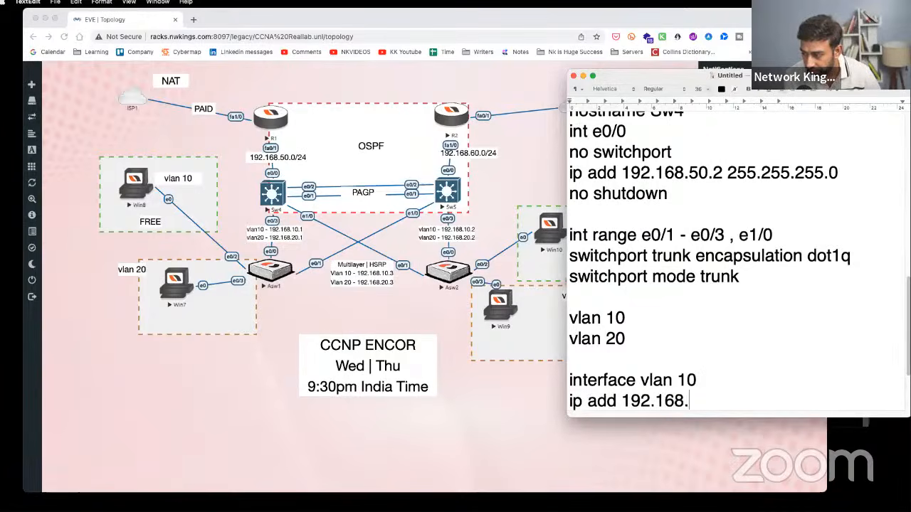
type("10.1 255.255")
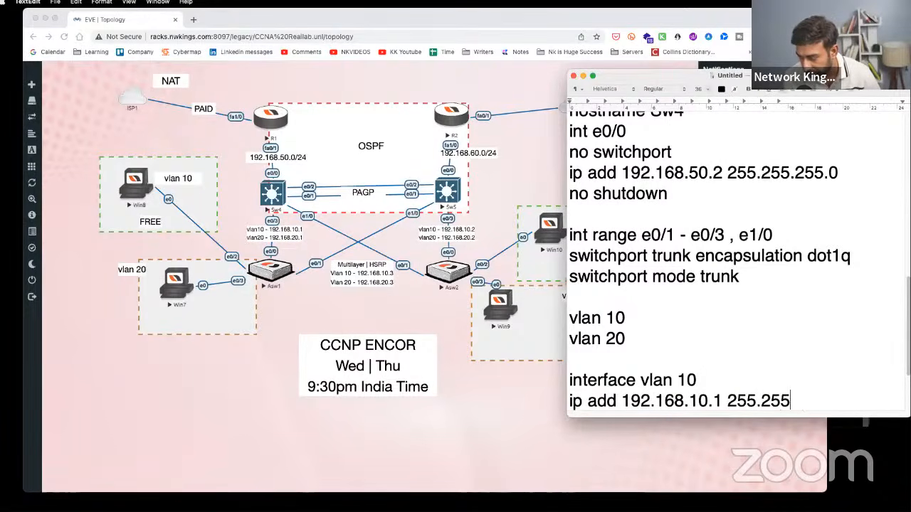
type(".255.0")
key("Return")
type("no shutdown  ")
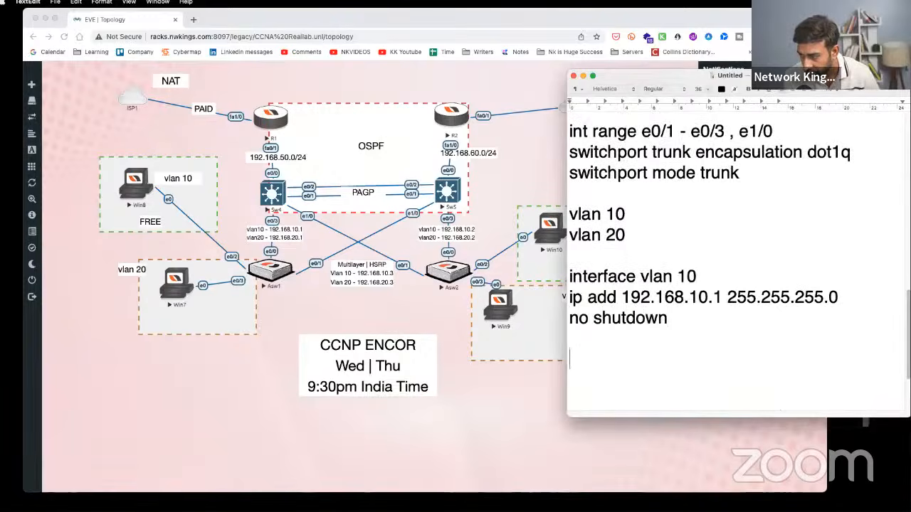
type("inte")
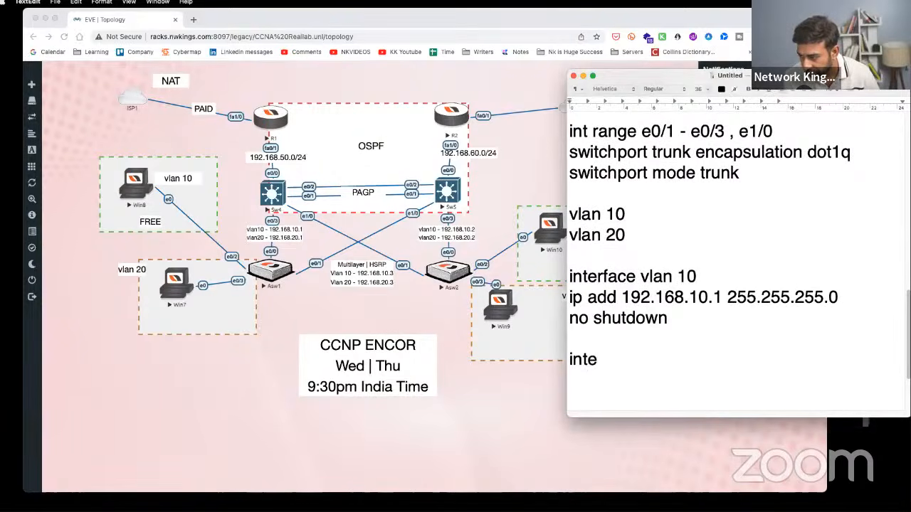
type("rface vlan 20")
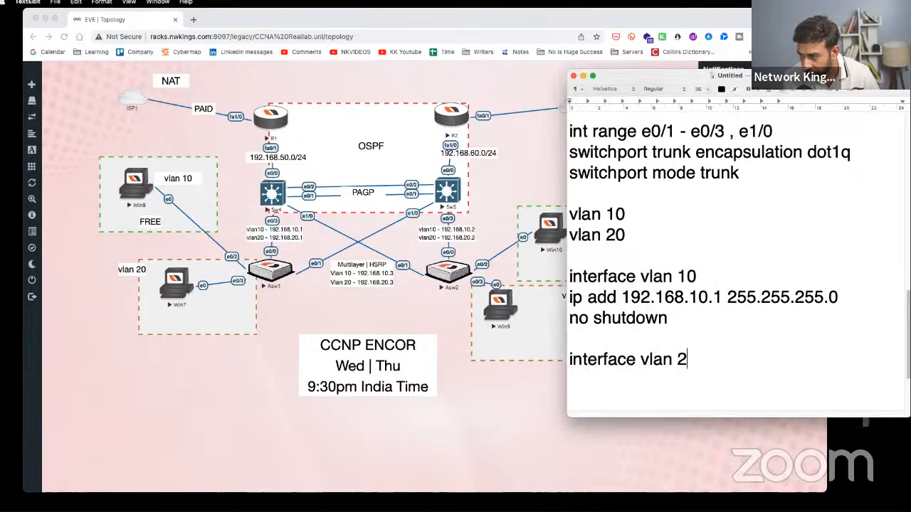
key("Return")
- Give interface vlan 20 ip add 192.168.20.1 255.255.255.0 and no sh, then return to the topology
type("iop")
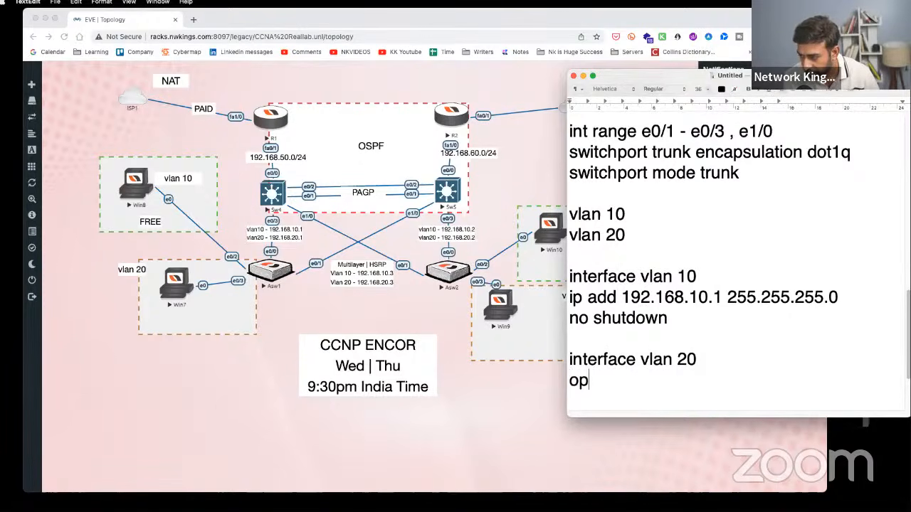
key("BackSpace")
key("BackSpace")
type("o")
key("BackSpace")
type("p add")
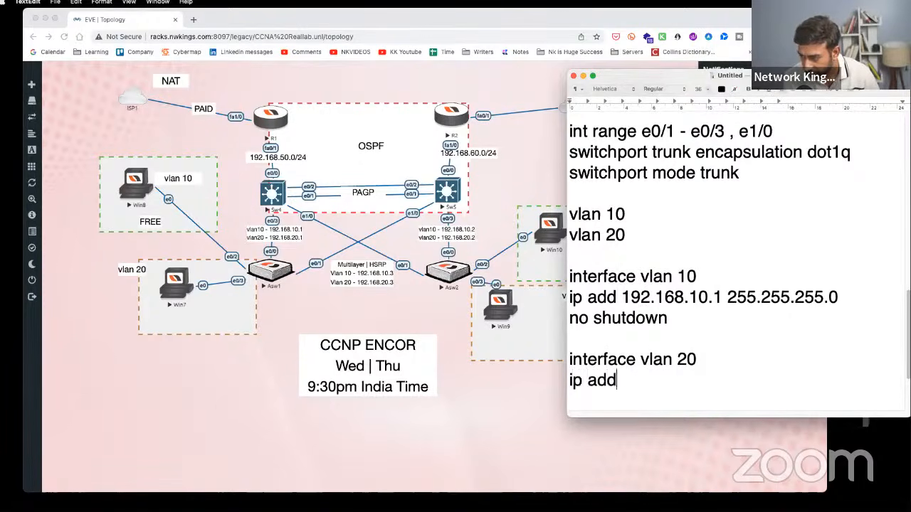
type(" 192.168.")
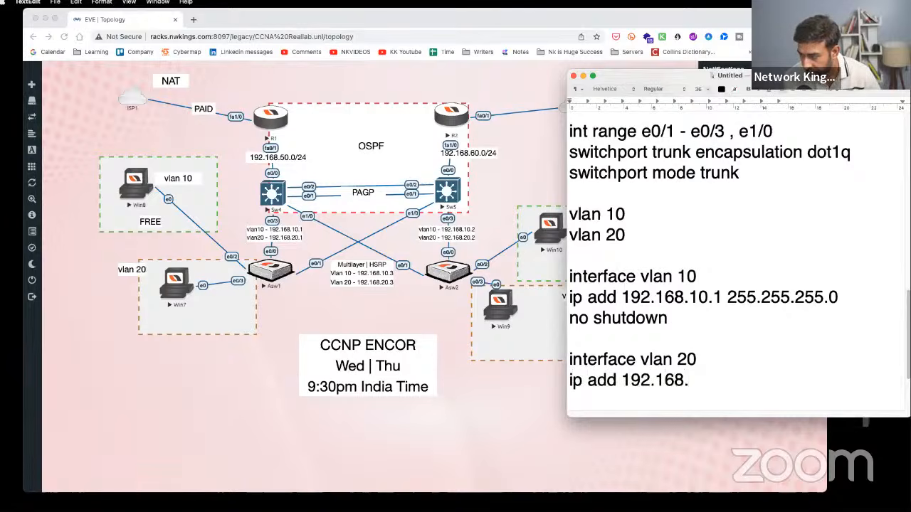
type("20.1 255.25")
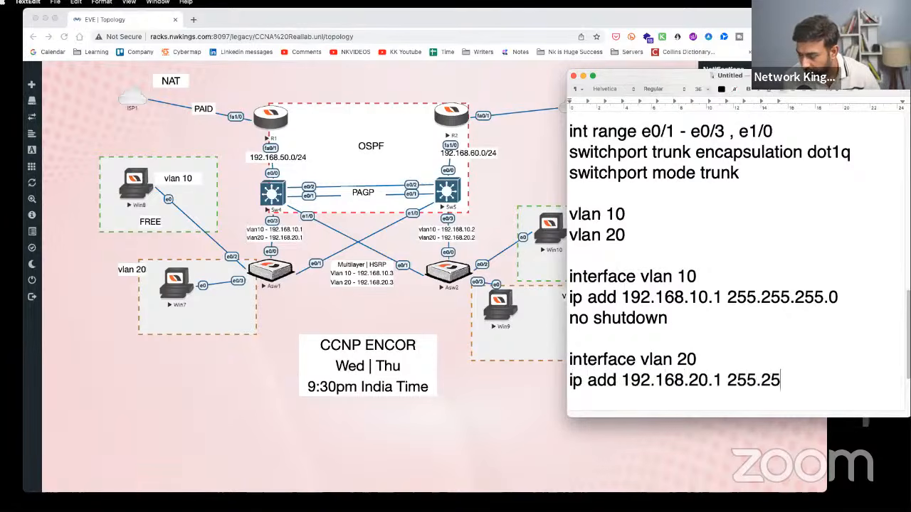
type("5.255.0 ")
type("no sh")
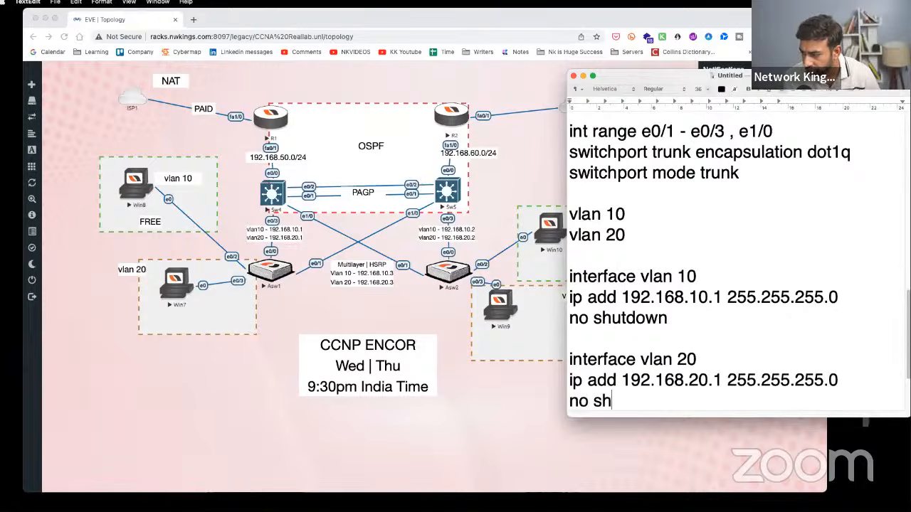
left_click(269, 159)
left_click_drag(269, 159, 276, 158)
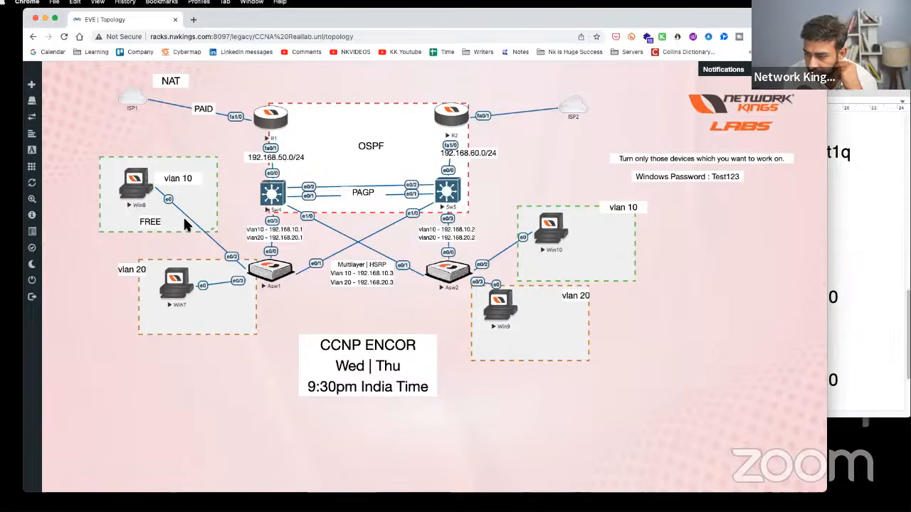
- Point out Asw1 and Win7 on the topology, then highlight the vlan 10 interface commands in the notes
left_click_drag(282, 278, 284, 280)
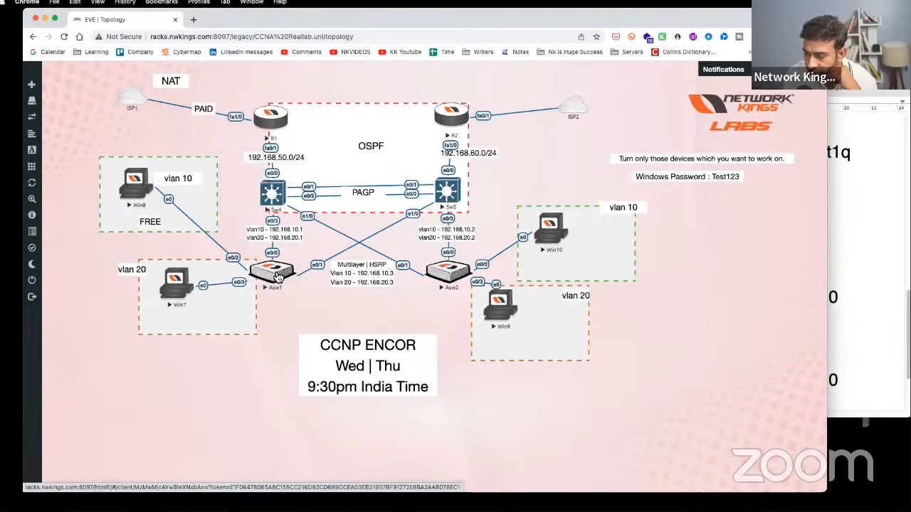
left_click_drag(279, 276, 276, 276)
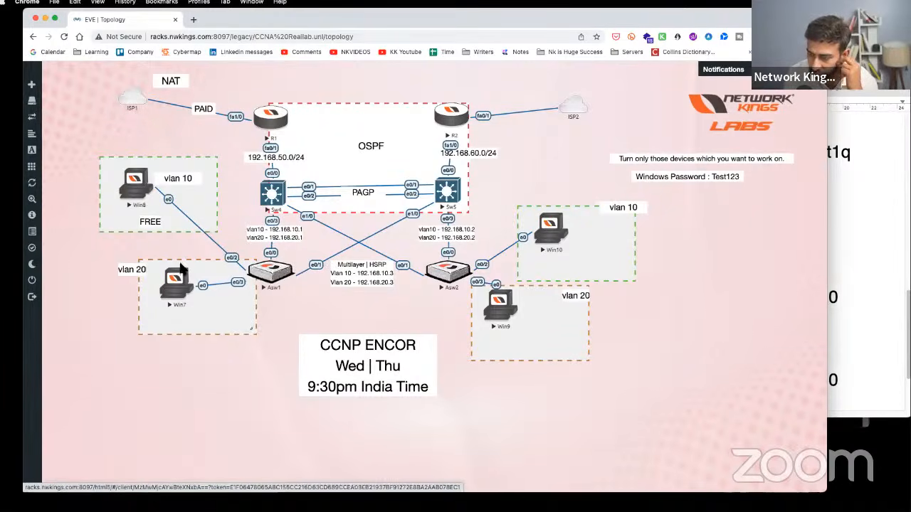
mouse_move(185, 283)
left_mouse_down()
mouse_move(177, 262)
mouse_move(186, 282)
left_mouse_up()
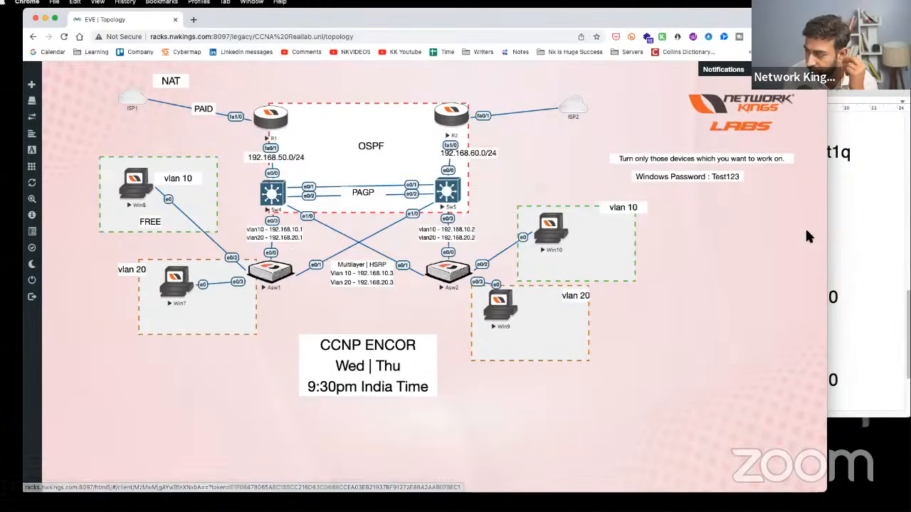
left_click(844, 228)
left_click_drag(649, 238, 561, 219)
left_click_drag(696, 323, 585, 279)
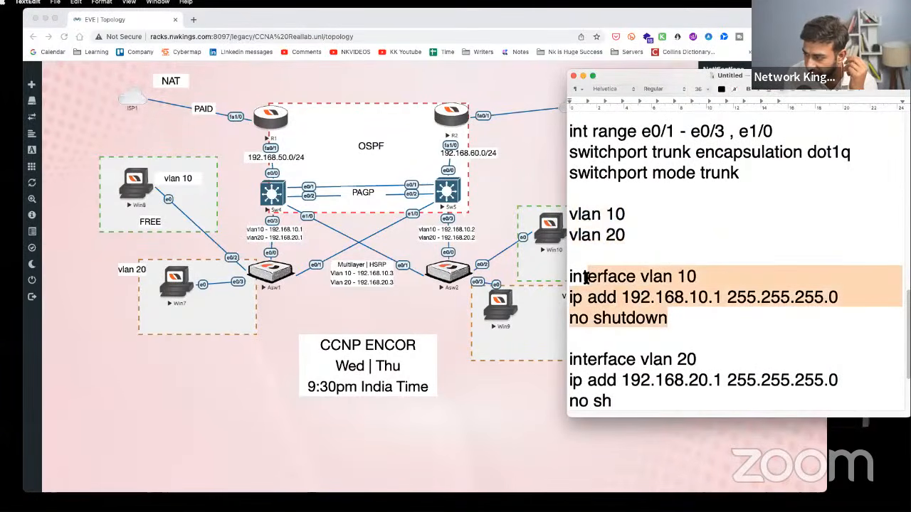
- Scroll through the Sw4 notes, reviewing the VLAN interface blocks
left_click(641, 318)
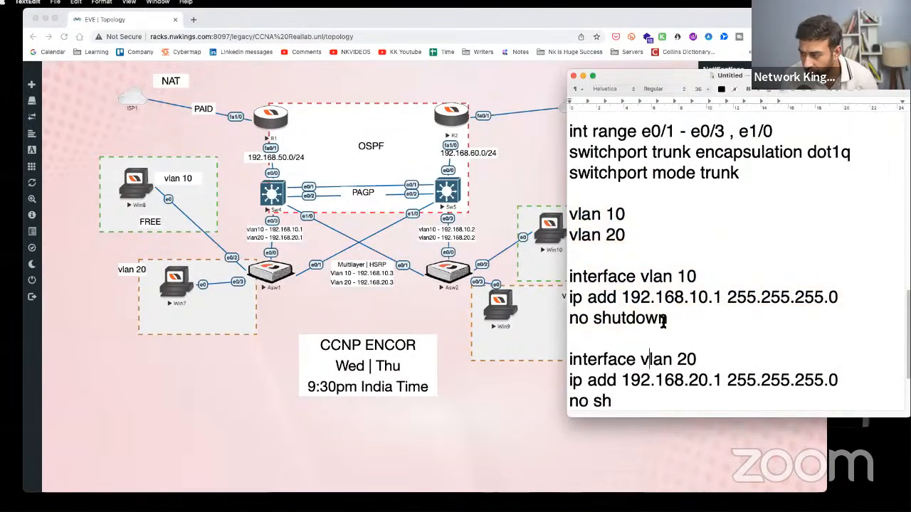
scroll(676, 284, "down", 5)
left_click_drag(678, 220, 559, 179)
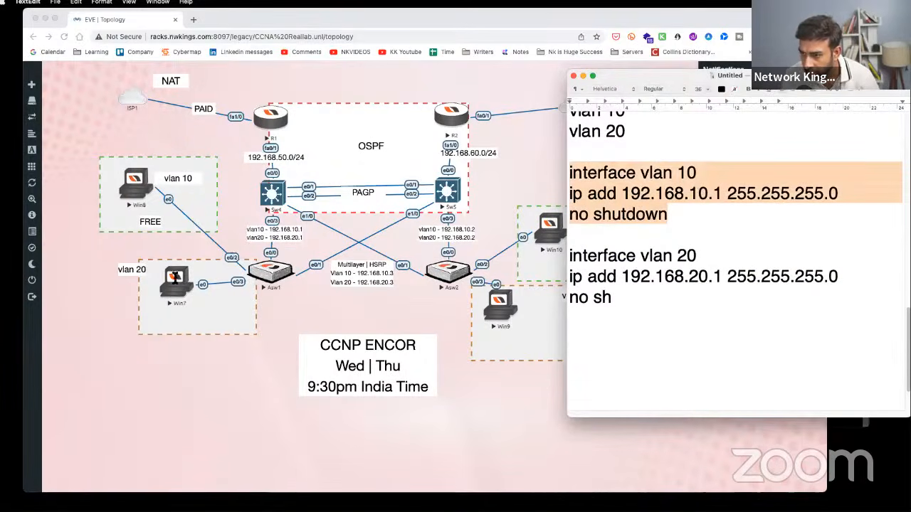
left_click_drag(725, 272, 636, 275)
scroll(700, 338, "up", 9)
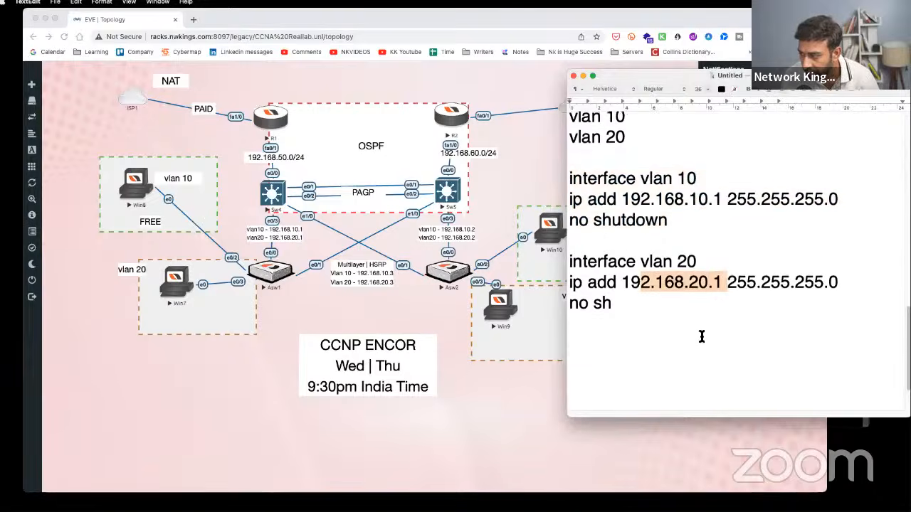
scroll(701, 337, "down", 3)
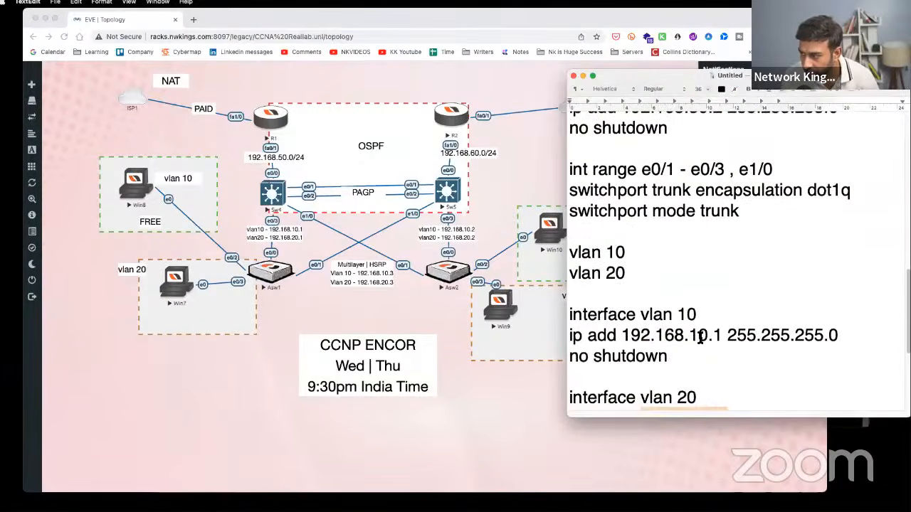
scroll(701, 339, "up", 4)
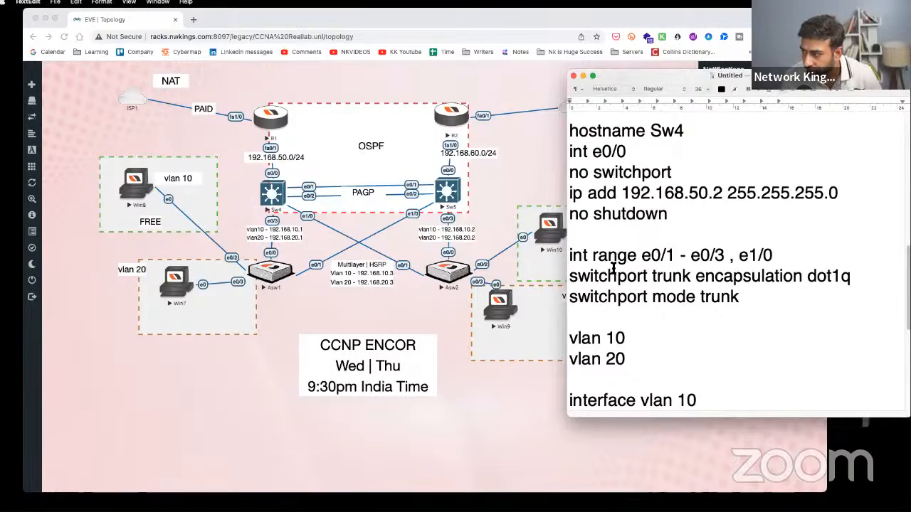
scroll(613, 267, "down", 2)
scroll(618, 242, "up", 8)
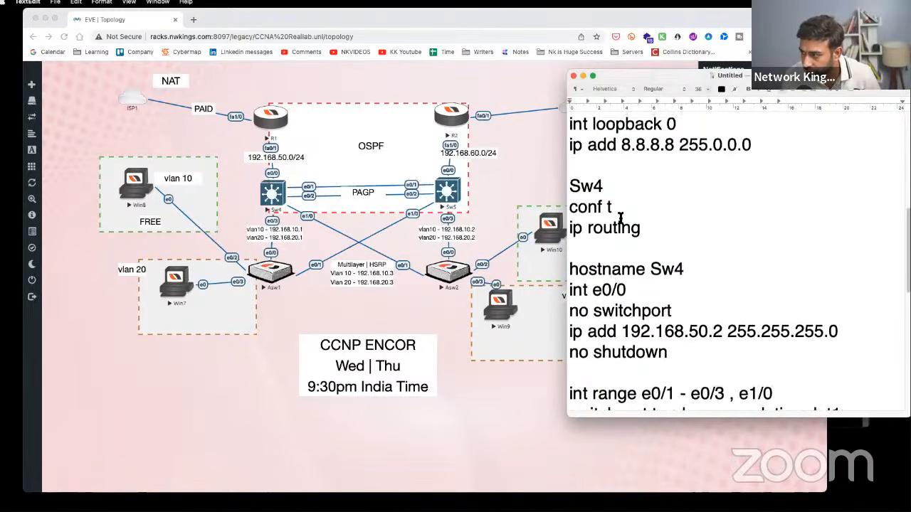
- Copy the 'Sw4' label, paste it below 'no sh' and select it for replacement
double_click(558, 188)
key("super+c")
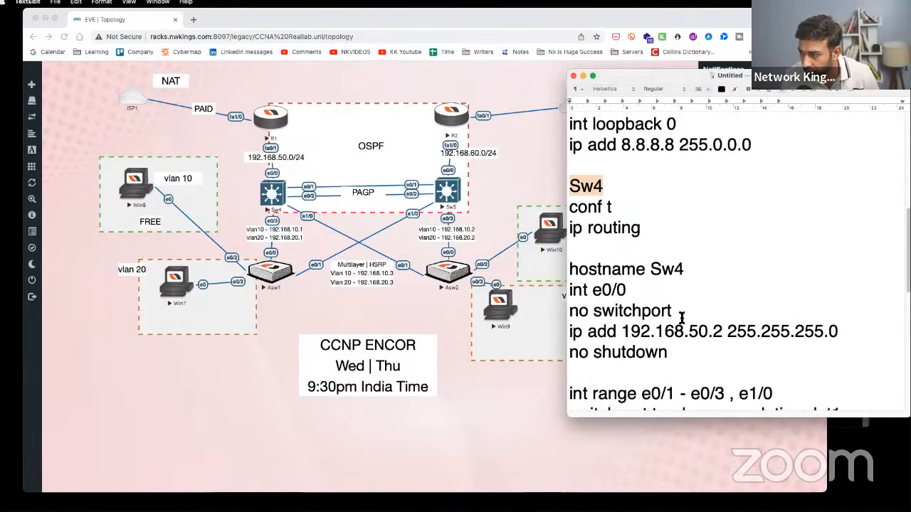
scroll(680, 326, "up", 5)
scroll(679, 327, "up", 2)
scroll(672, 359, "down", 15)
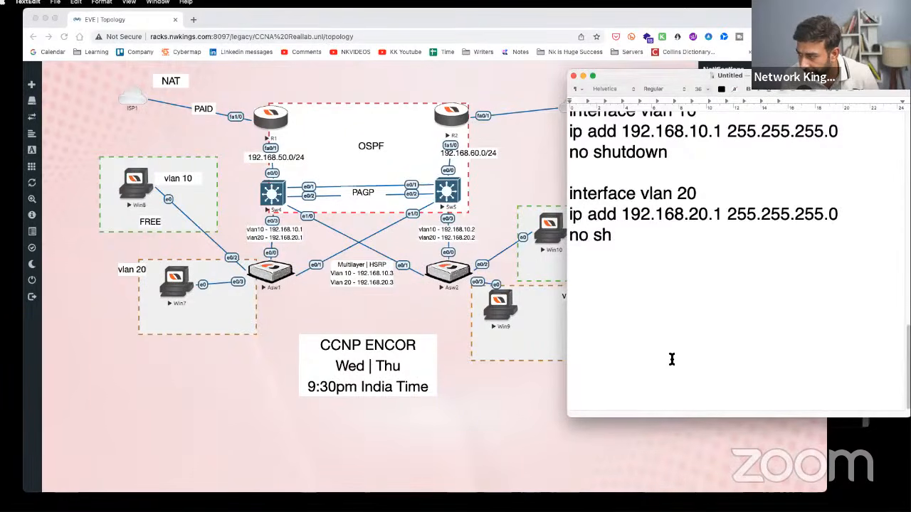
key("super+v")
left_click_drag(604, 277, 559, 276)
- Start the Asw1 section with 'conf t' and 'int range e0/0 - 1'
type("As")
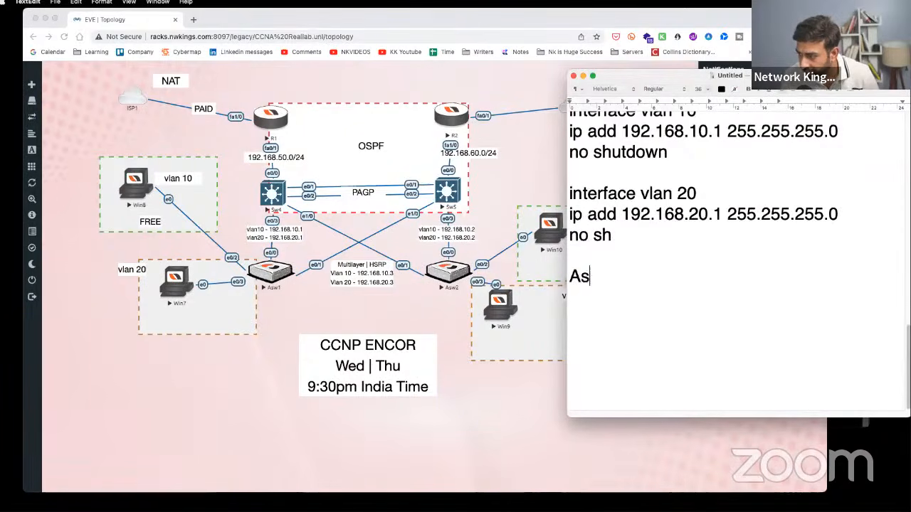
type("w1")
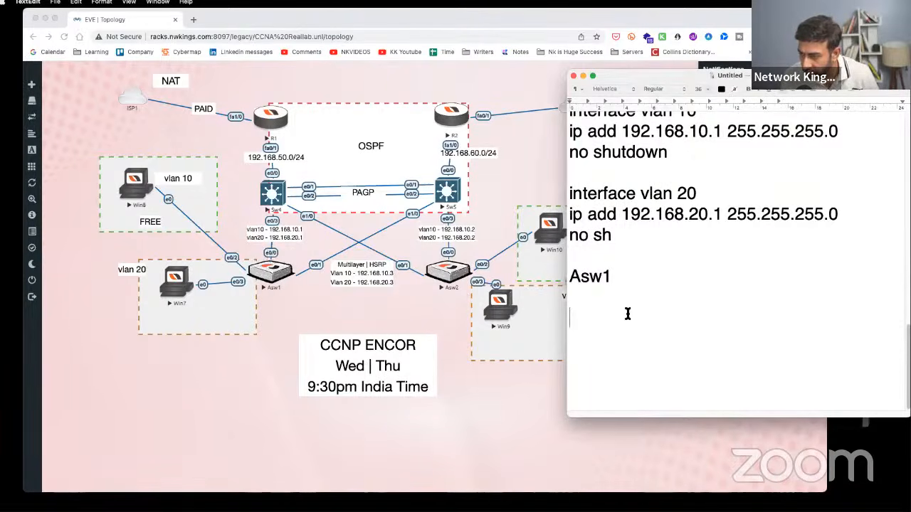
type("conf t")
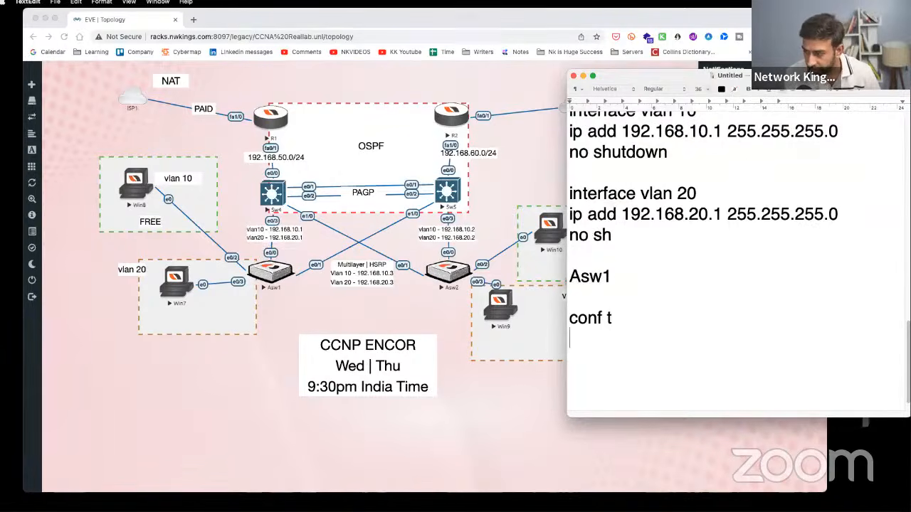
key("Return")
type("omt")
key("BackSpace")
key("BackSpace")
key("BackSpace")
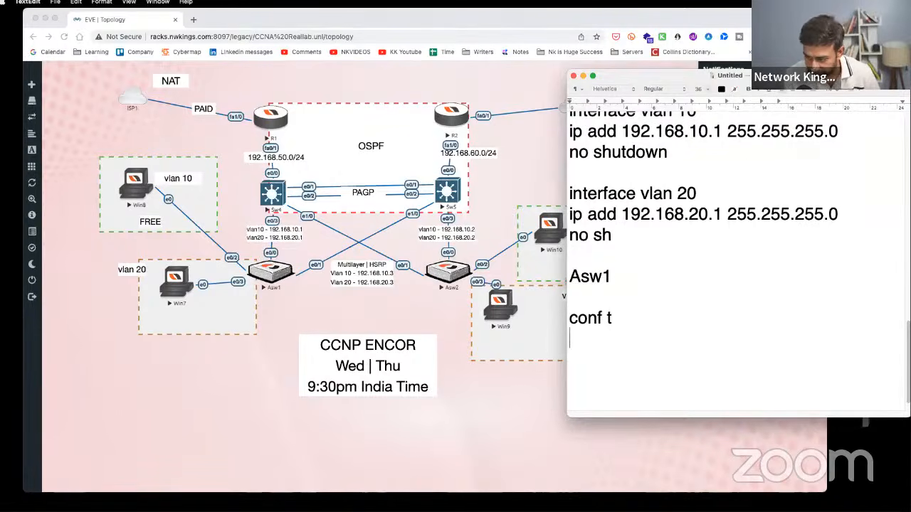
type("int e0/0")
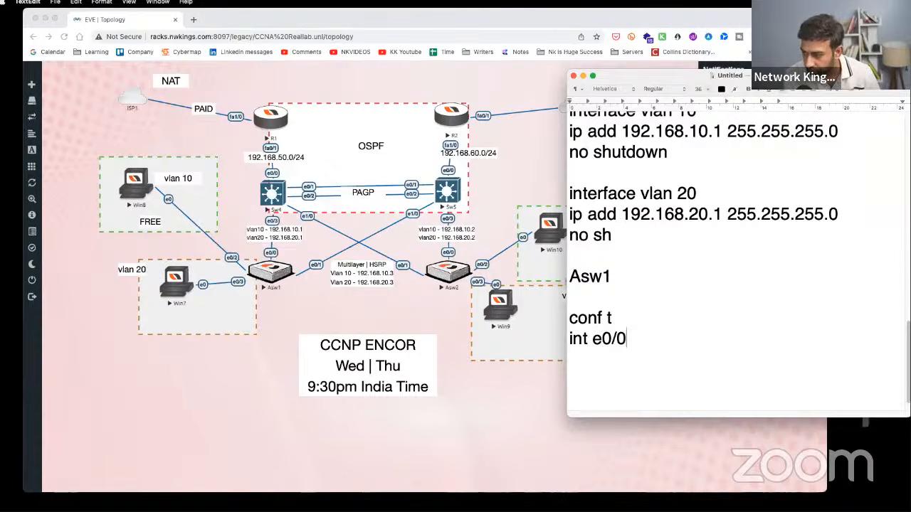
key("BackSpace")
key("BackSpace")
key("BackSpace")
key("BackSpace")
type("ranhe")
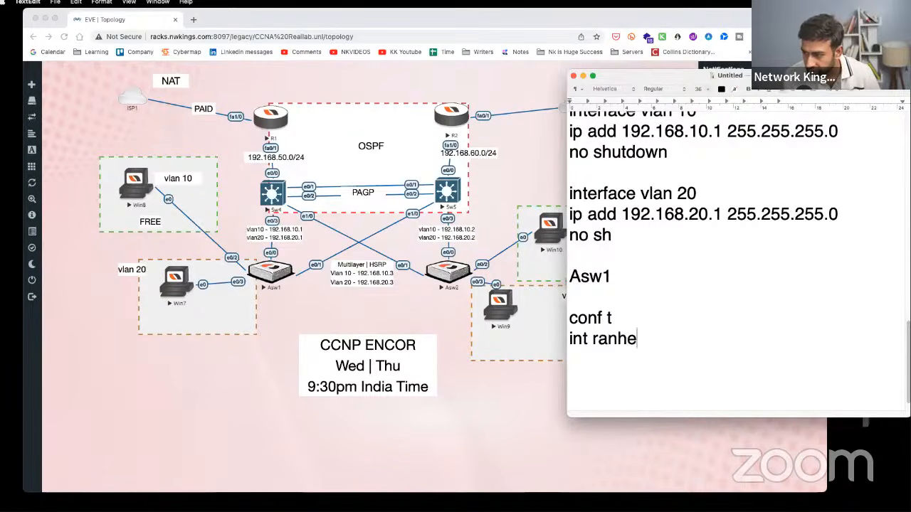
key("BackSpace")
key("BackSpace")
type("ge e0/0 - 1")
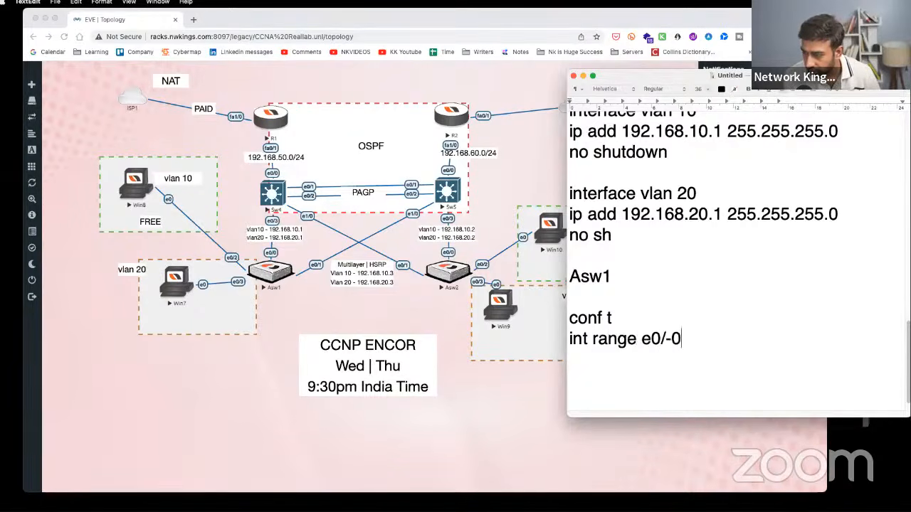
key("Return")
- Add 'switchport trunk encapsulation dot1q' below the int range line
type("switchj")
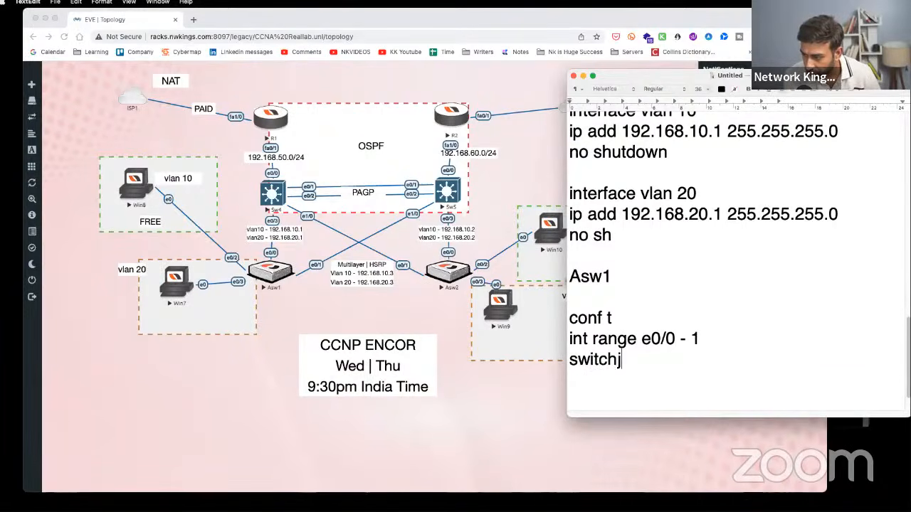
key("BackSpace")
type("port trtu")
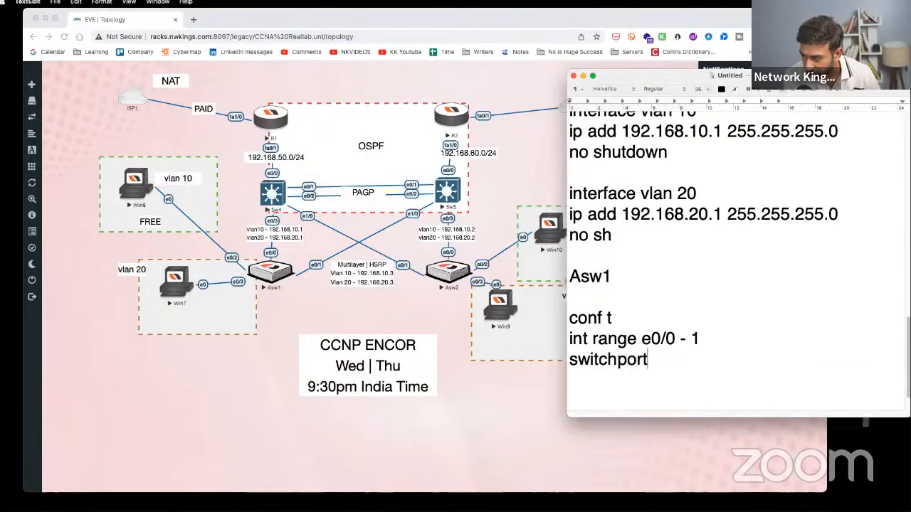
key("BackSpace")
key("BackSpace")
type("un")
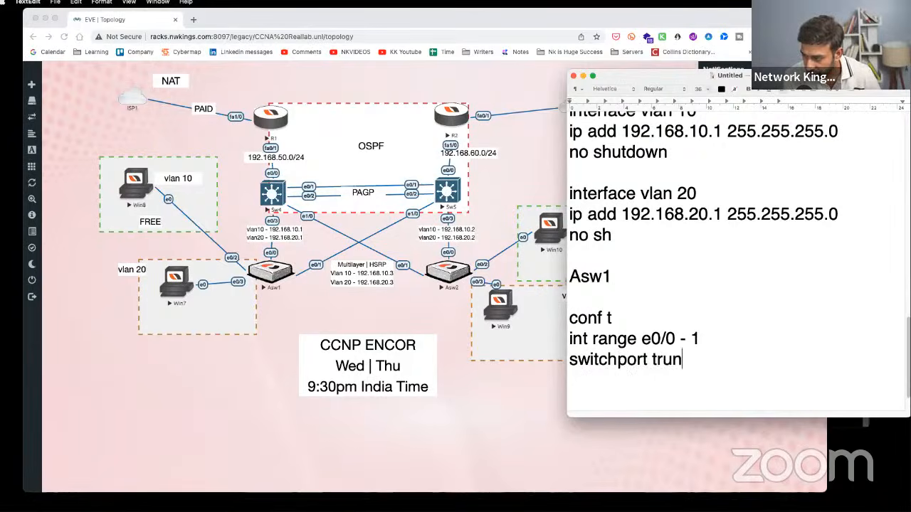
type("k encpasu")
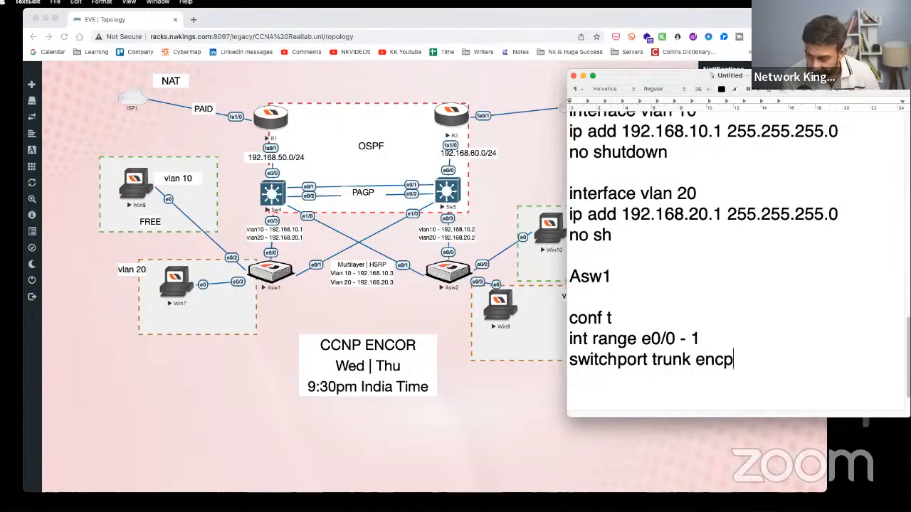
key("BackSpace")
key("BackSpace")
key("BackSpace")
type("p")
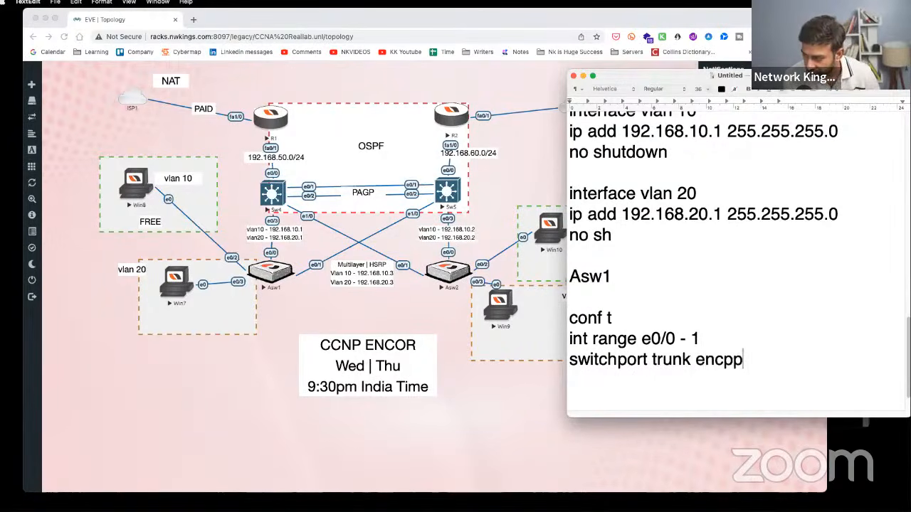
key("BackSpace")
key("BackSpace")
type("apsulation dor")
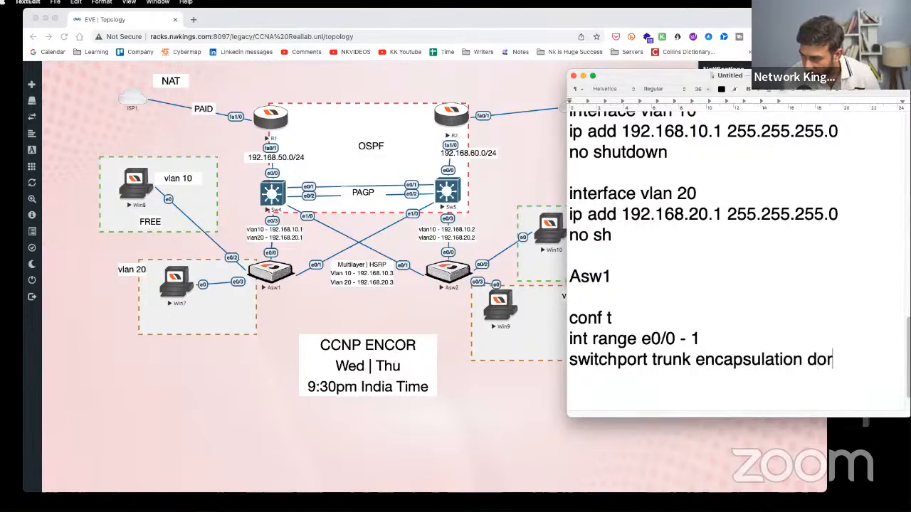
key("BackSpace")
type("t1q")
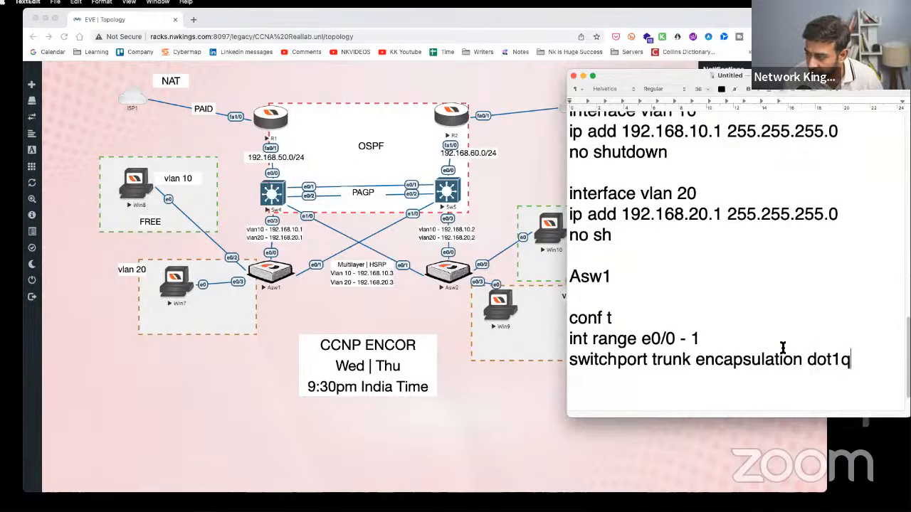
- Insert 'switchport mode trunk' on a new line right after 'int range e0/0 - 1'
left_click_drag(875, 360, 565, 352)
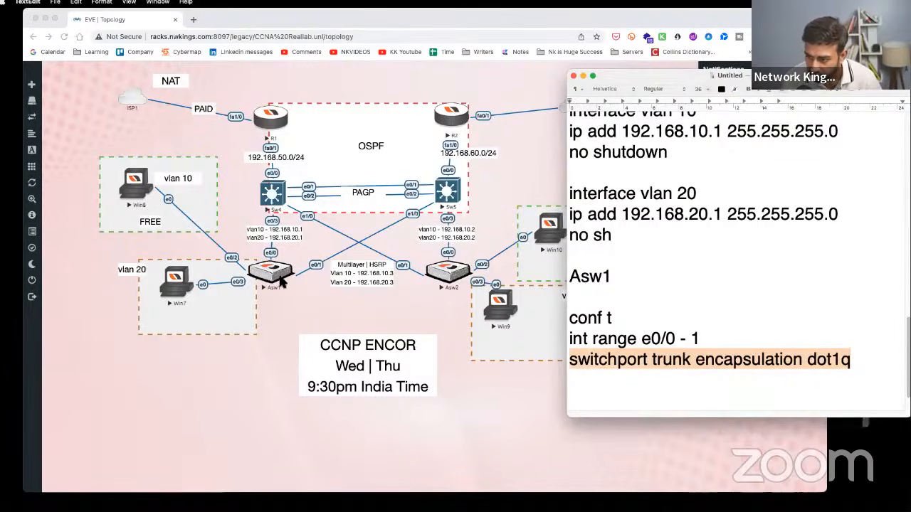
left_click(750, 370)
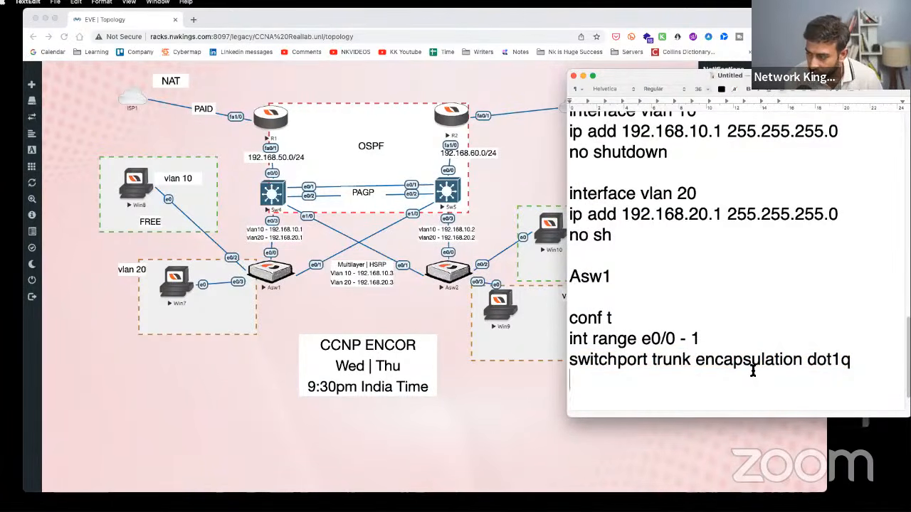
left_click_drag(854, 359, 573, 359)
left_click(716, 346)
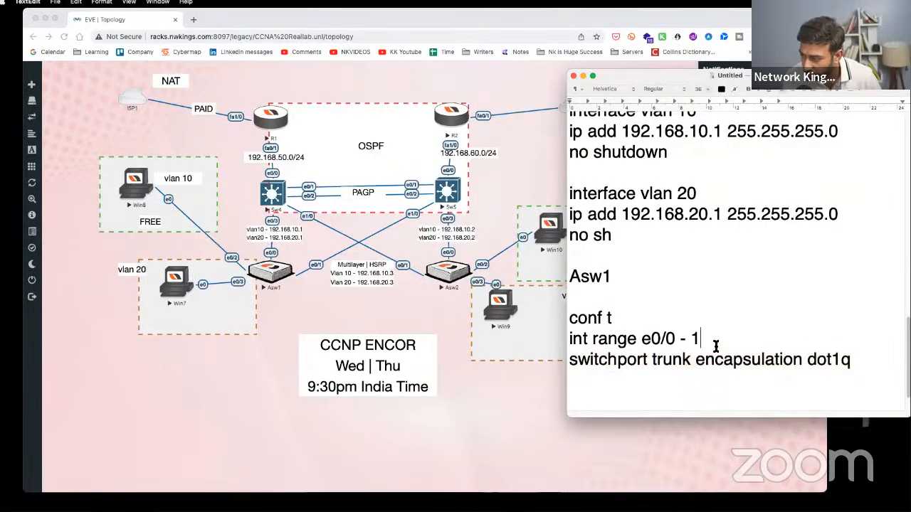
key("Return")
type("swit")
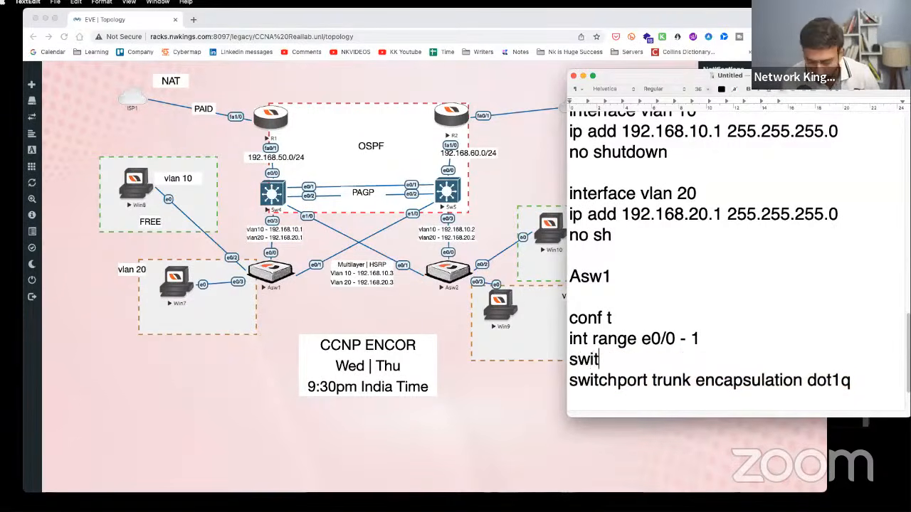
type("chport mode")
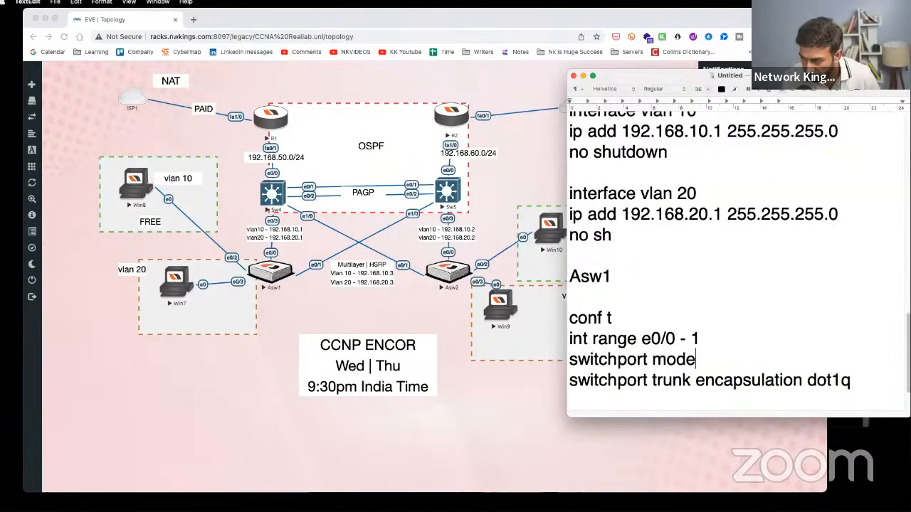
type(" trunk")
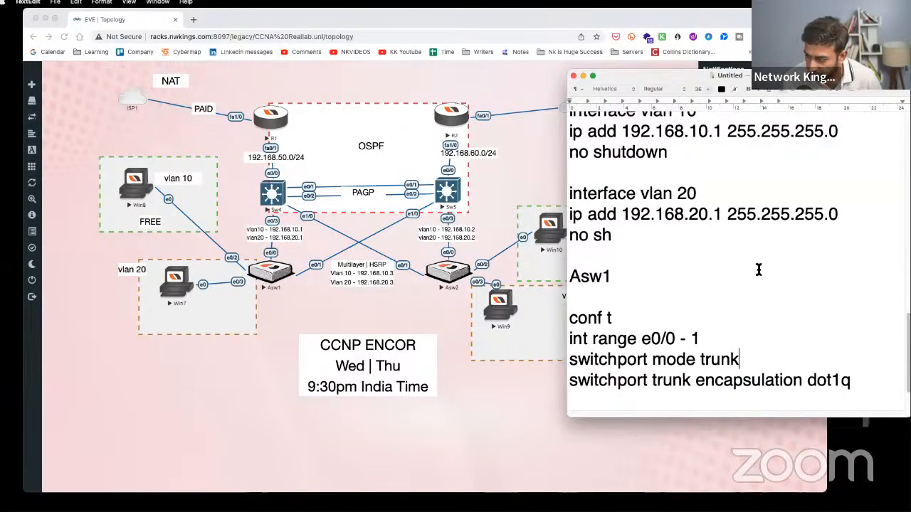
left_click(588, 358, "shift")
triple_click(580, 383)
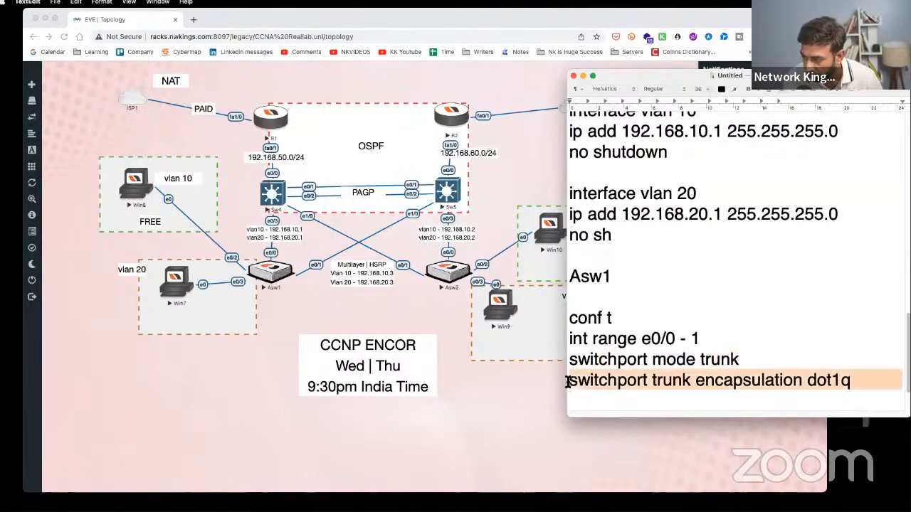
- Open Asw1's console and detach it into a smaller window beside the topology
left_click(263, 278)
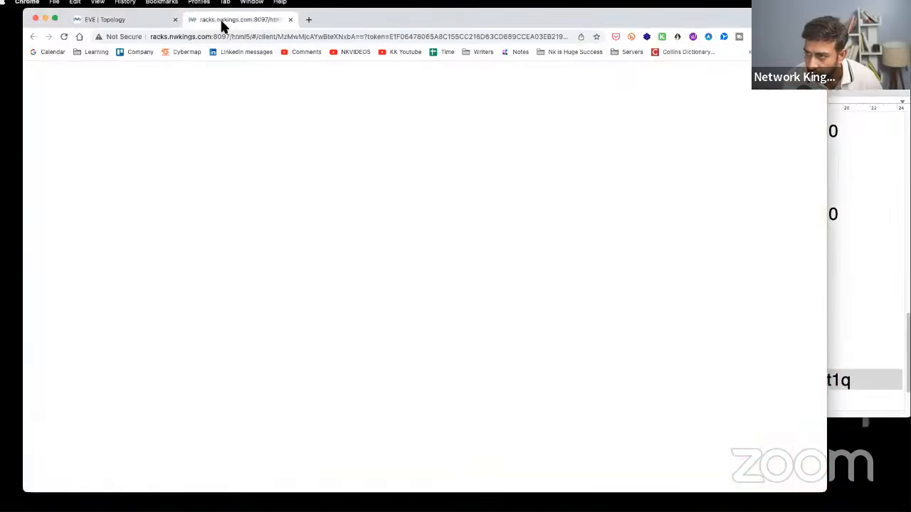
left_click_drag(223, 23, 585, 60)
left_click_drag(327, 49, 548, 232)
left_click_drag(695, 246, 557, 143)
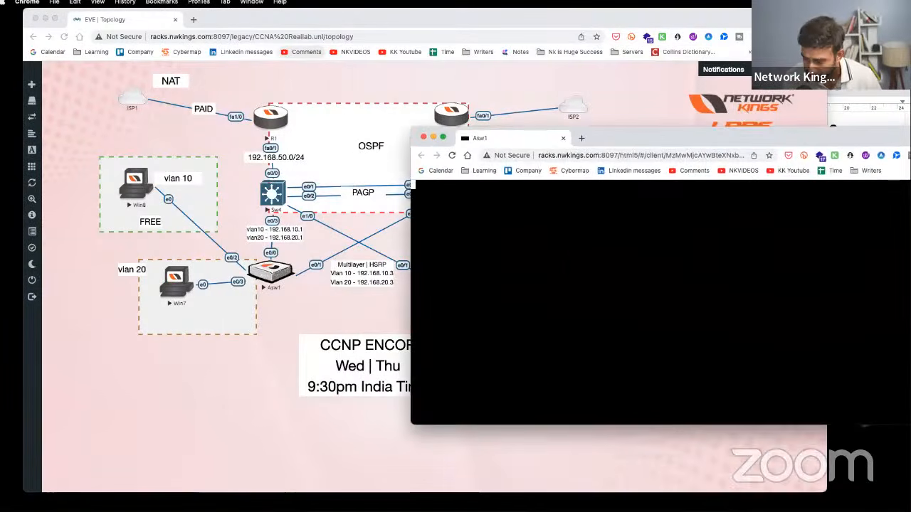
- On Asw1, enter enable and conf t, then select interface e0/0
key("Return")
key("Return")
key("Return")
key("Return")
key("Return")
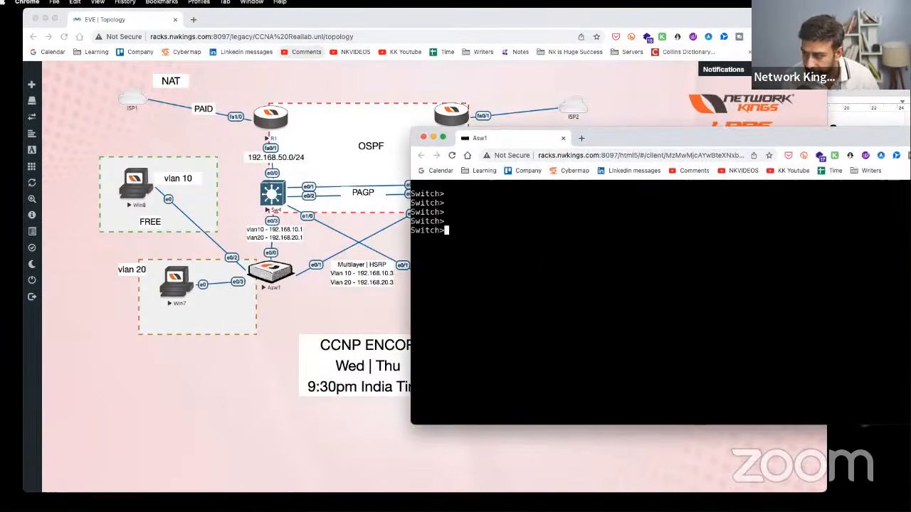
type("en")
key("Tab")
key("Return")
type("conf t")
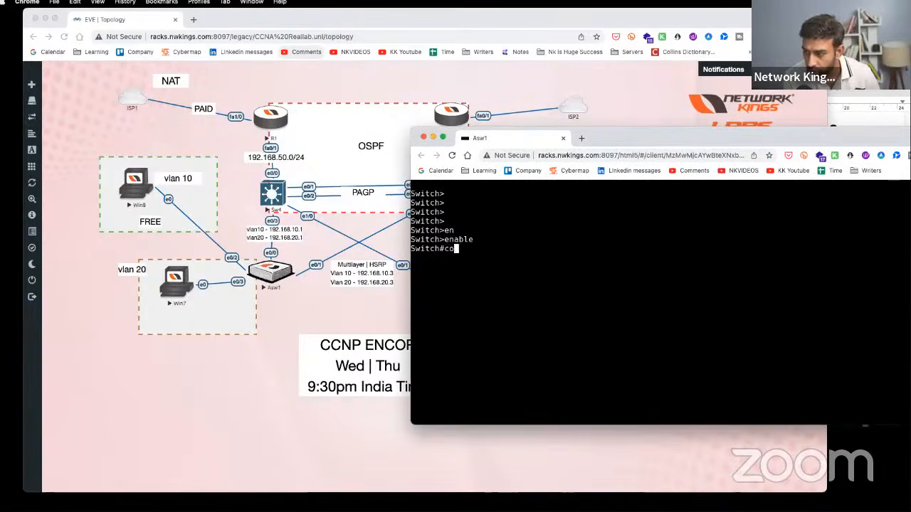
key("Return")
key("Return")
type("int ")
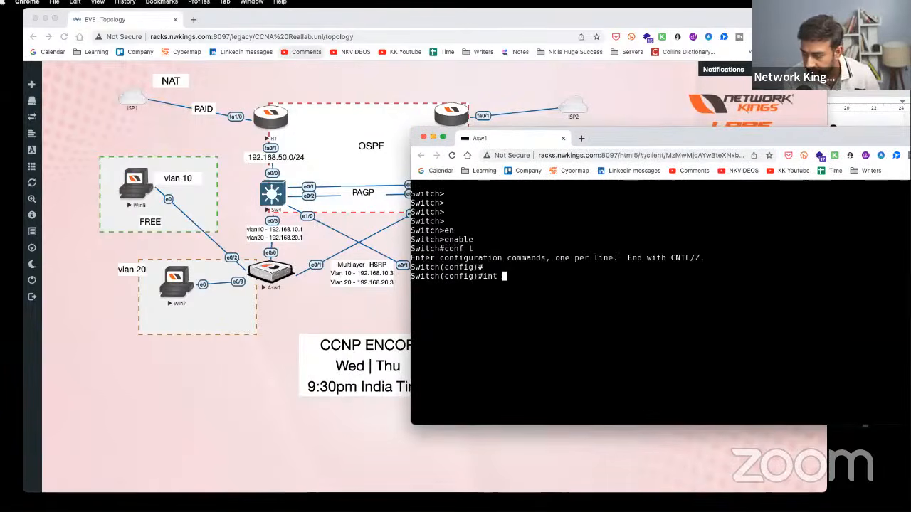
type("e0/0")
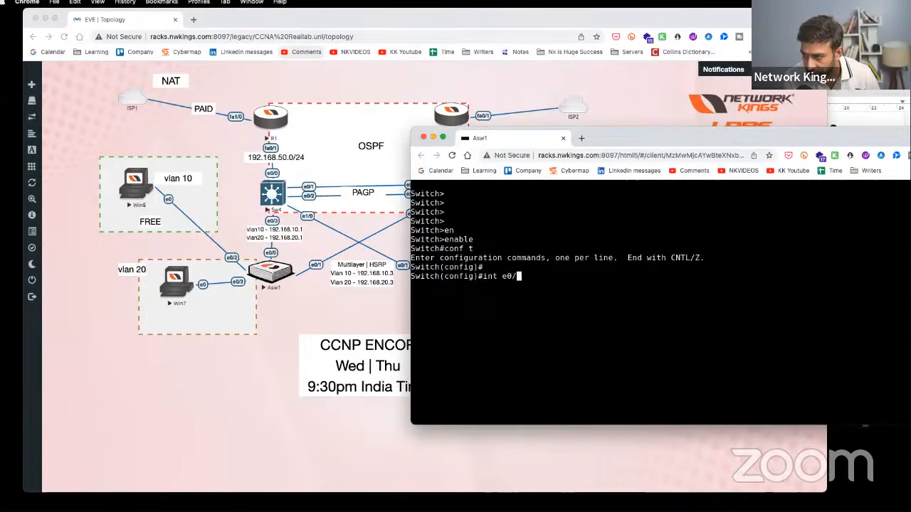
key("Return")
- Run 'switchport mode trunk' on e0/0 and highlight the Auto-encapsulation rejection error
type("sw")
key("Tab")
type("m")
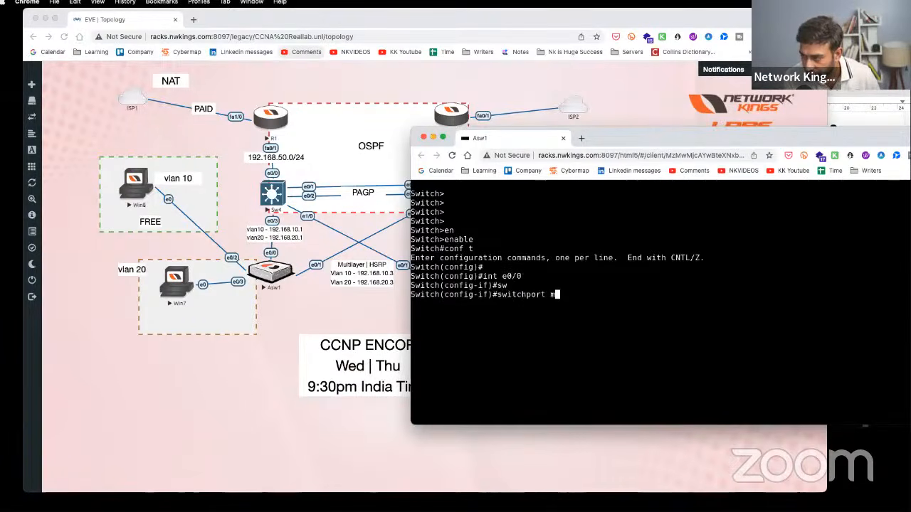
type("o")
key("Tab")
type("t")
key("Tab")
key("Return")
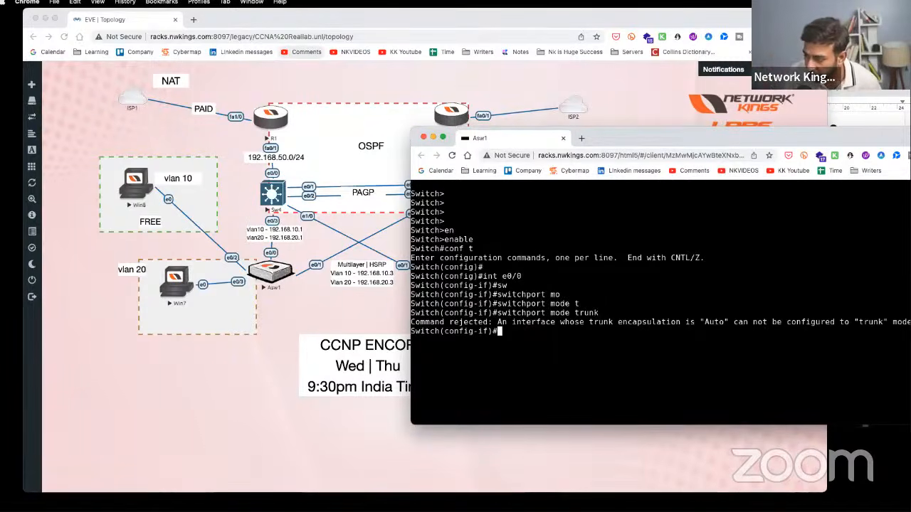
left_click_drag(589, 321, 691, 321)
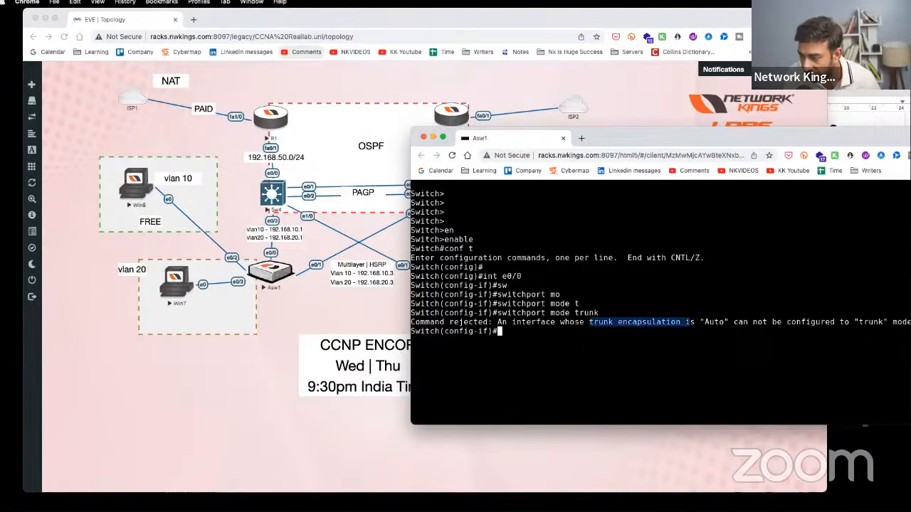
left_click_drag(612, 313, 492, 313)
key("super+c")
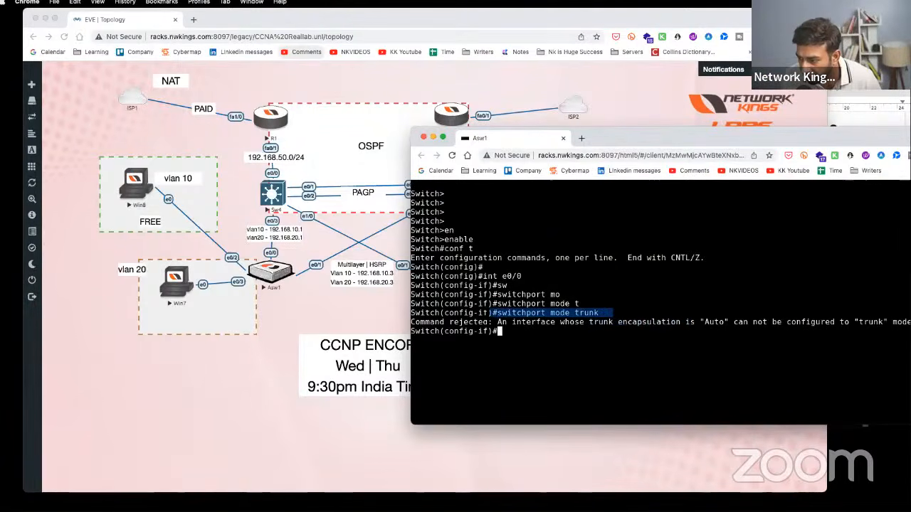
left_click(876, 91)
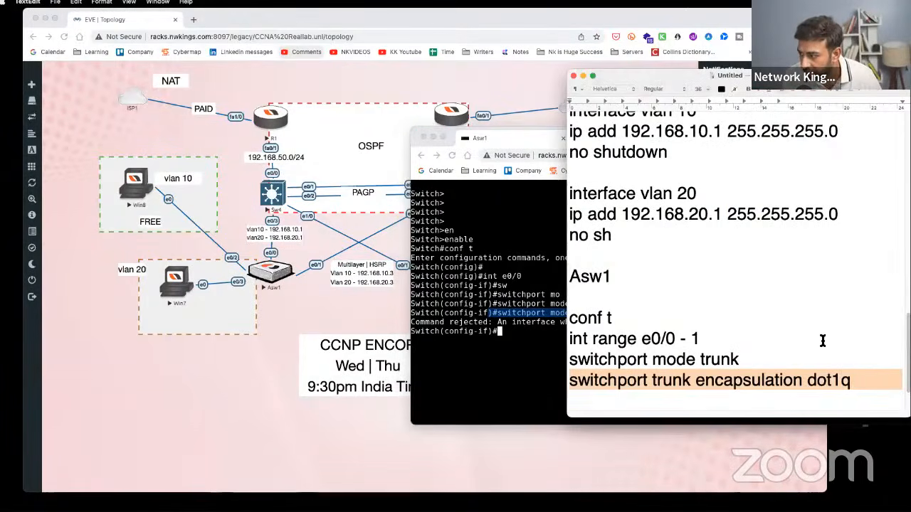
- Move 'switchport trunk encapsulation dot1q' above 'switchport mode trunk' in the Asw1 notes
left_click(867, 377)
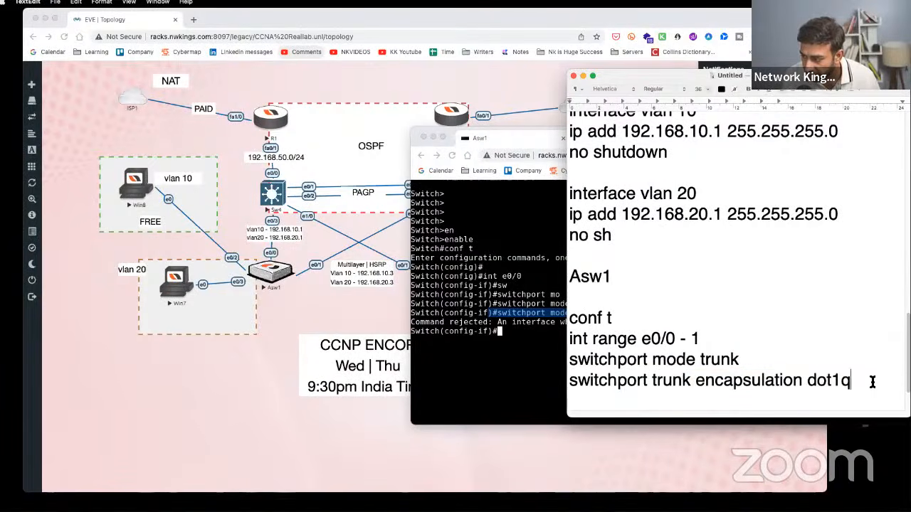
left_click_drag(873, 382, 570, 381)
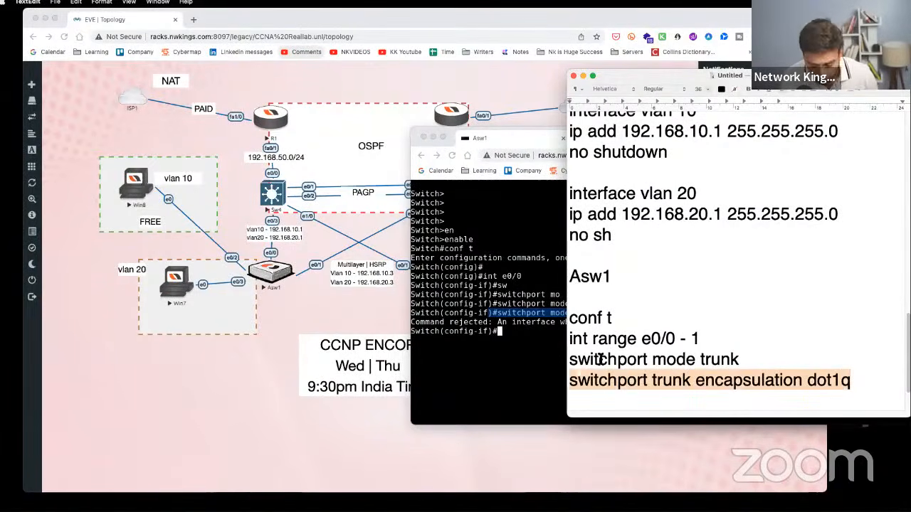
key("BackSpace")
key("super+z")
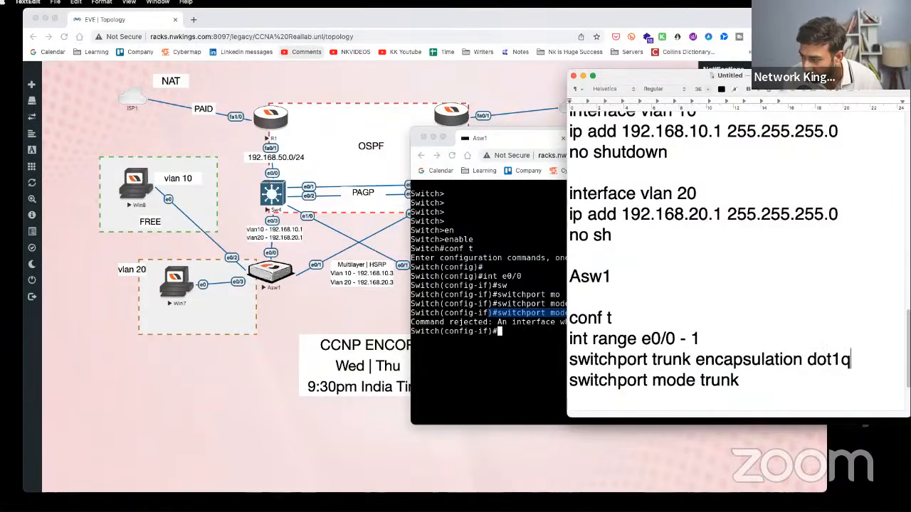
left_click(509, 370)
- Apply 'switchport trunk encapsulation dot1q' on Asw1's e0/0
key("Return")
key("Return")
type("sw")
key("Tab")
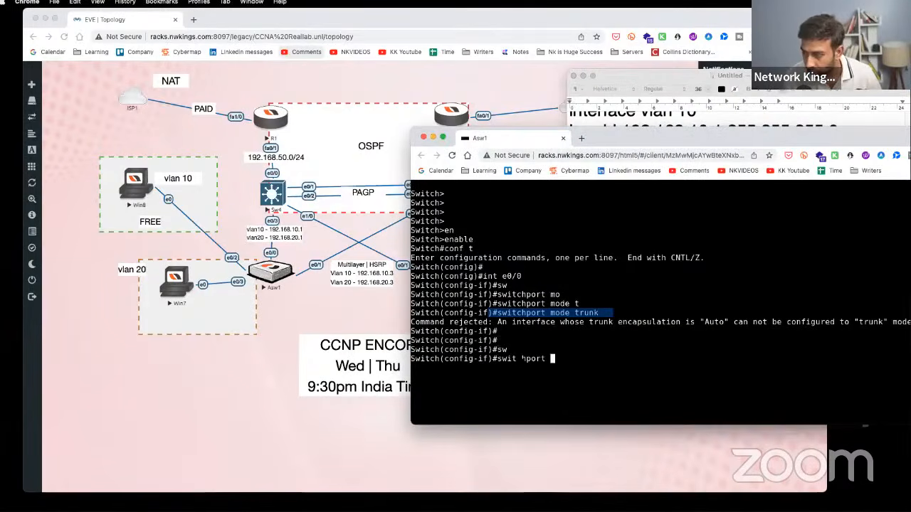
type("mo")
key("Tab")
type("t")
key("Tab")
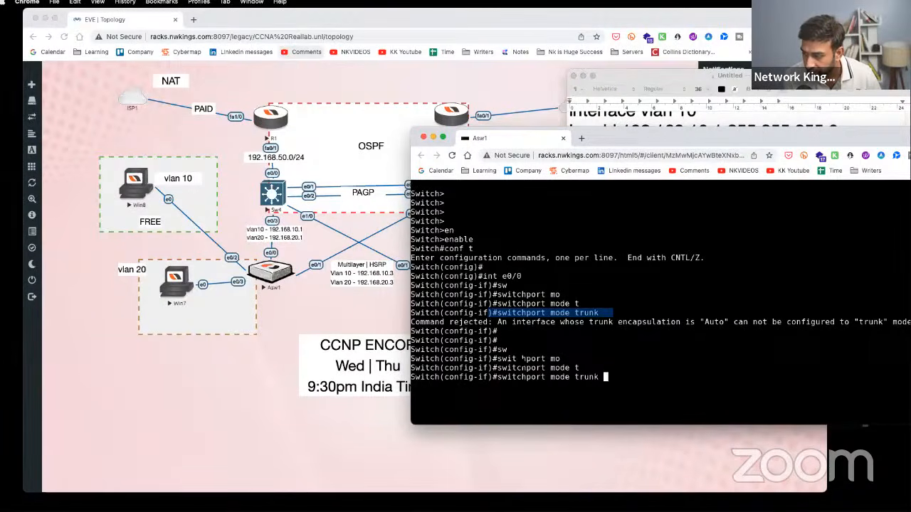
type("en")
key("Tab")
key("BackSpace")
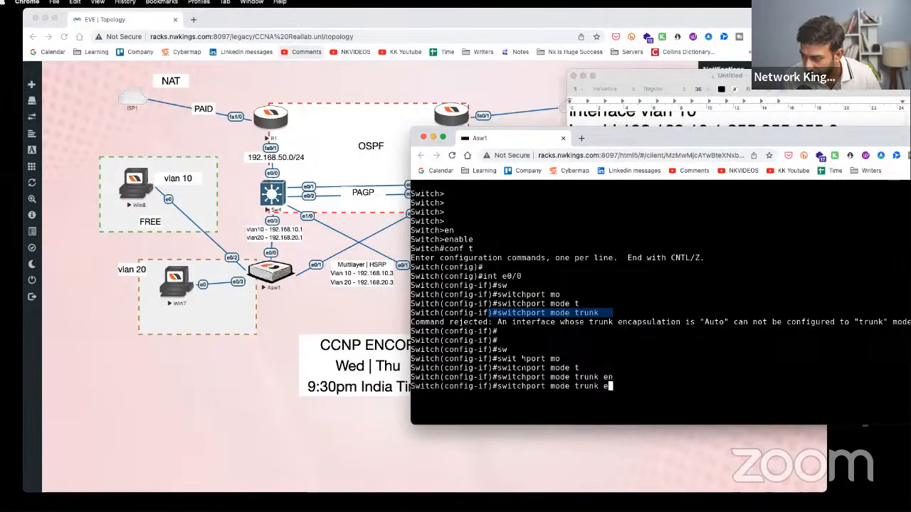
key("BackSpace")
key("BackSpace")
key("BackSpace")
key("BackSpace")
key("BackSpace")
key("BackSpace")
key("BackSpace")
key("BackSpace")
key("BackSpace")
key("BackSpace")
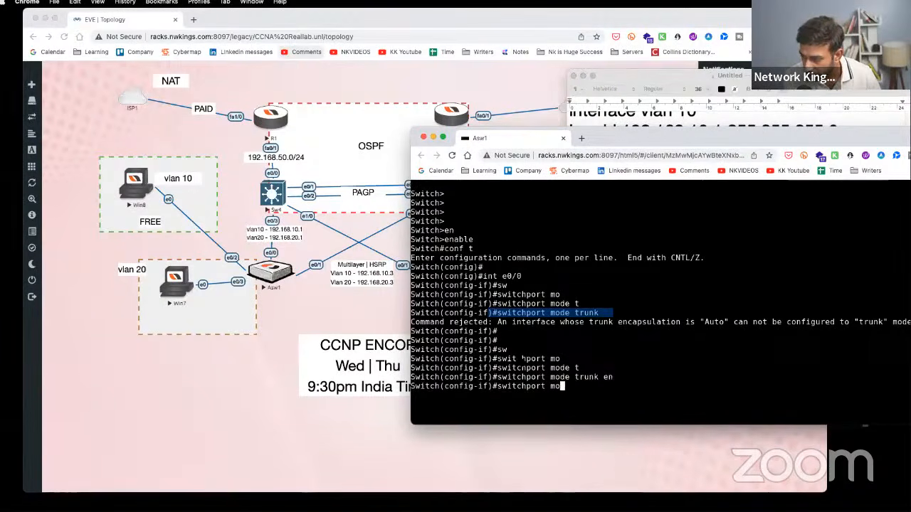
key("BackSpace")
key("BackSpace")
type("tr")
key("Tab")
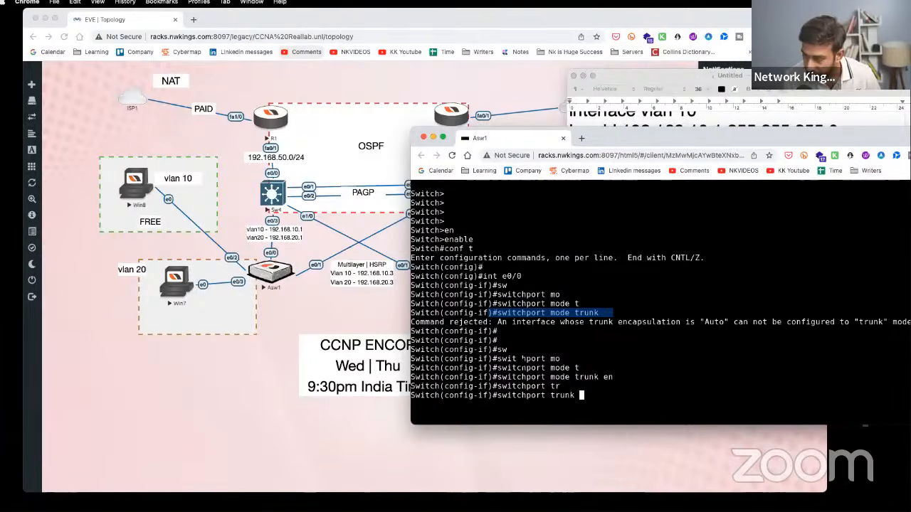
type("enb")
key("Tab")
key("BackSpace")
key("Tab")
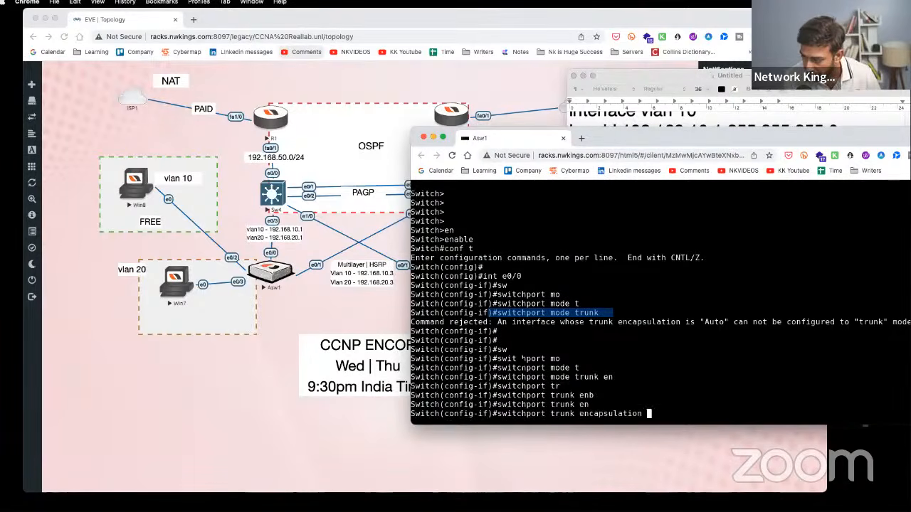
type("do")
key("Tab")
key("Return")
- Re-run 'switchport mode trunk', now accepted, and highlight it against the earlier error
key("super+v")
key("Return")
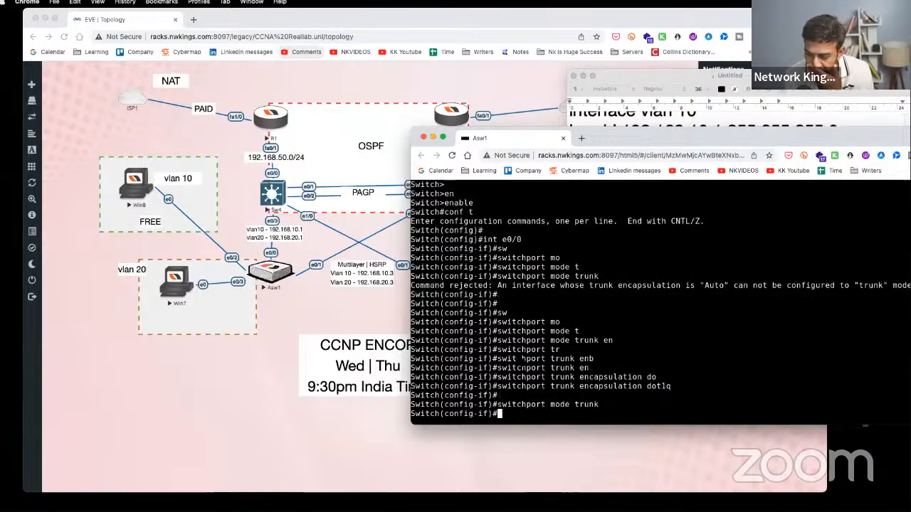
left_click_drag(637, 406, 430, 377)
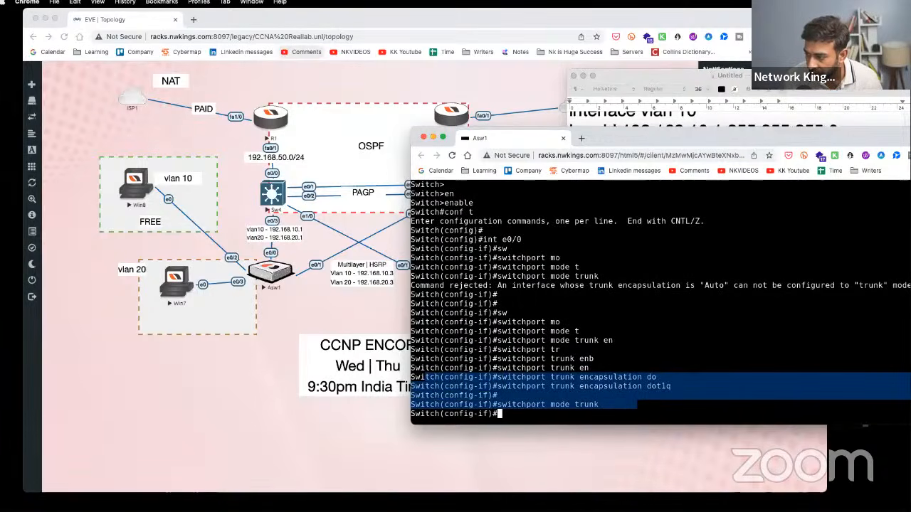
left_click_drag(412, 276, 550, 295)
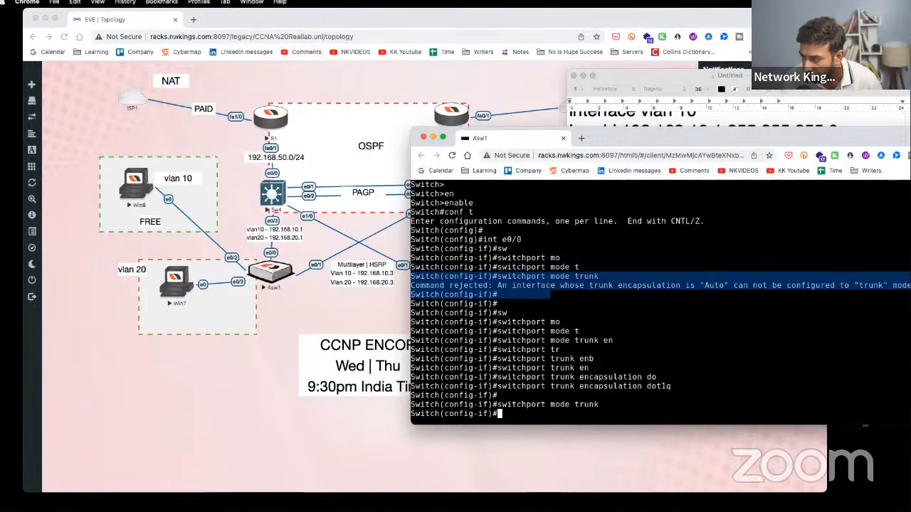
left_click_drag(690, 386, 478, 386)
left_click_drag(632, 404, 463, 395)
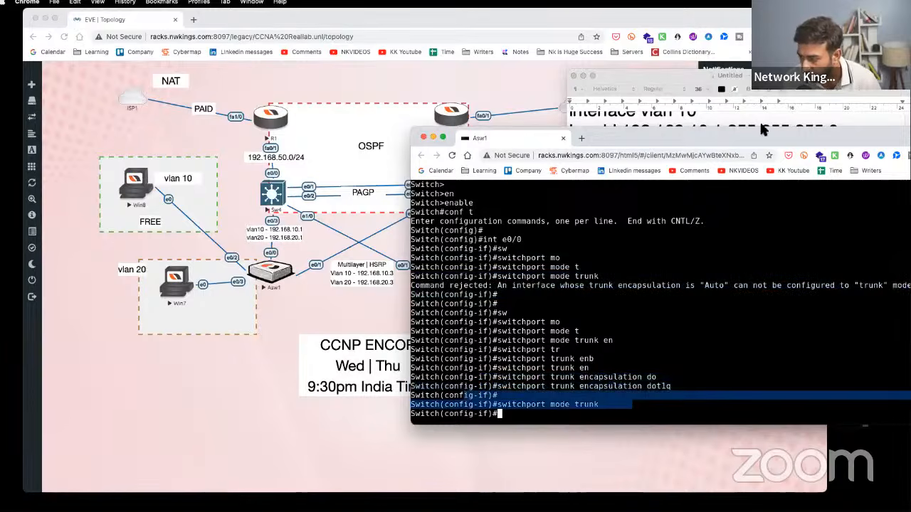
key("super+Tab")
- Add 'vlan 10' and 'vlan 20' lines below the trunk commands in the Asw1 notes
scroll(720, 306, "down", 3)
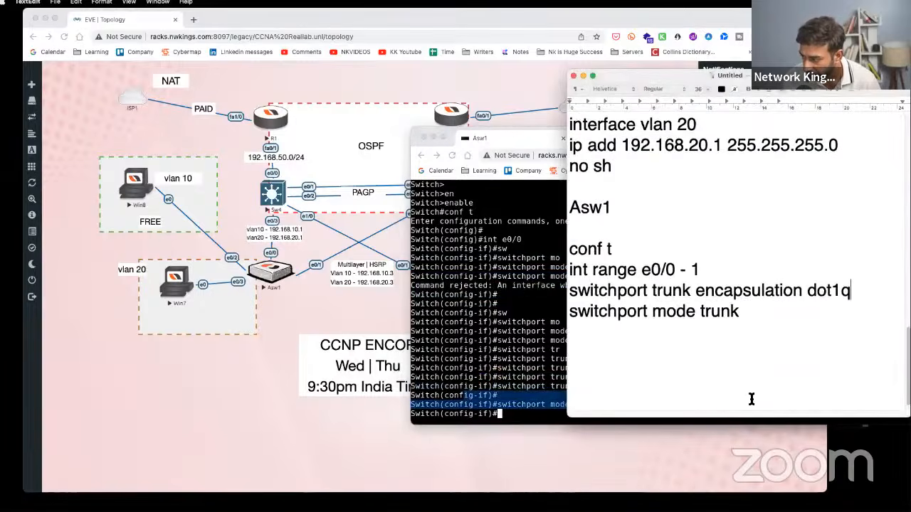
left_click_drag(883, 288, 573, 292)
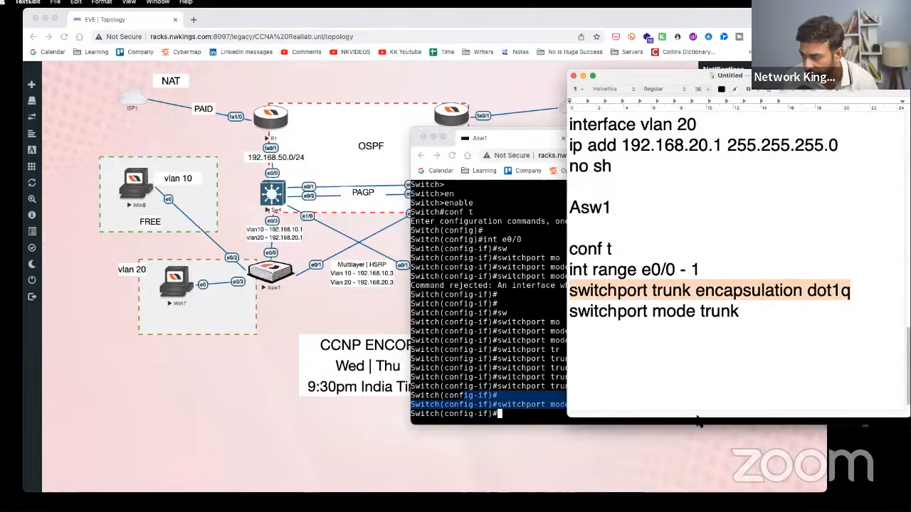
left_click_drag(700, 420, 700, 504)
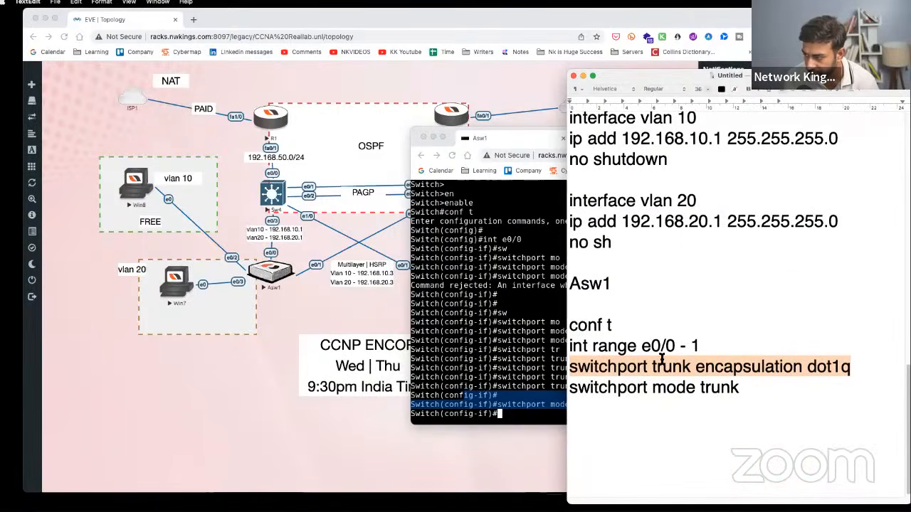
left_click(634, 420)
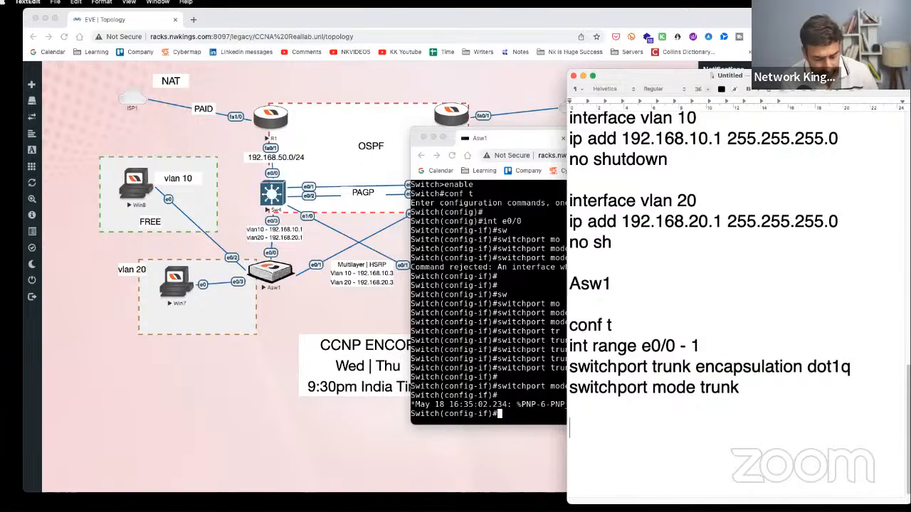
type("vlan 10")
key("Return")
type("v;la")
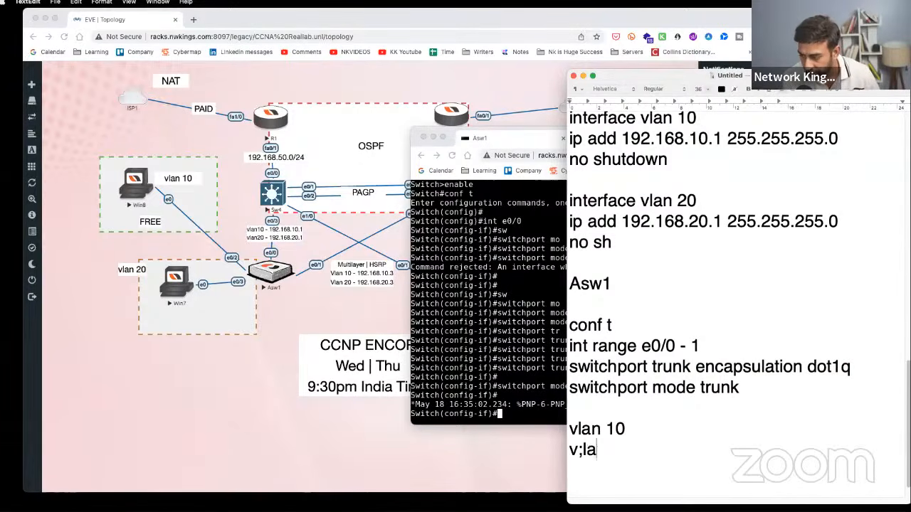
key("BackSpace")
key("BackSpace")
type("an 20")
key("Return")
key("Return")
key("Return")
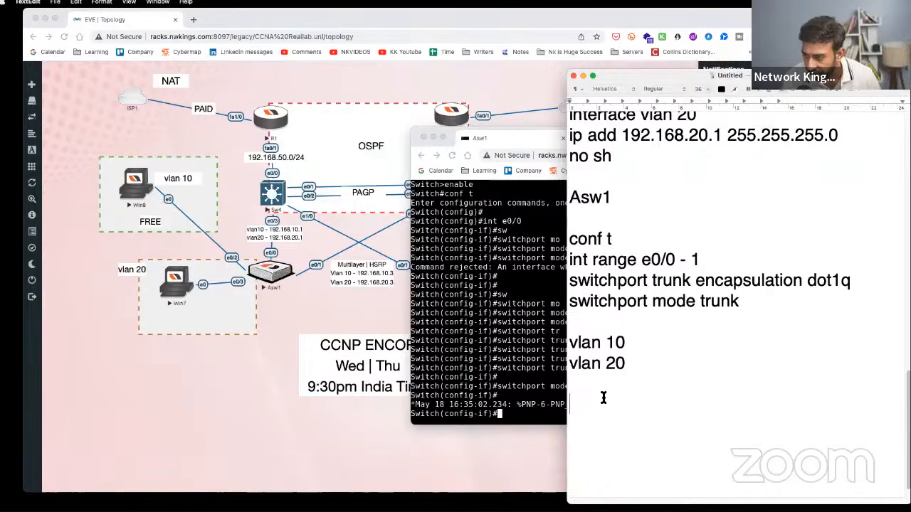
- Add int e0/2 with switchport access vlan 10 and int e0/3 with switchport access vlan 20
type("int e0/2")
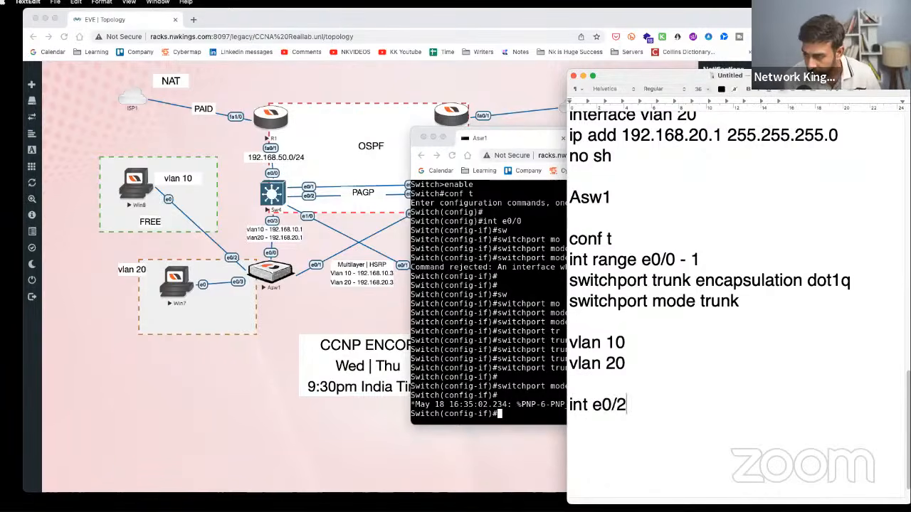
key("Return")
type("switchp")
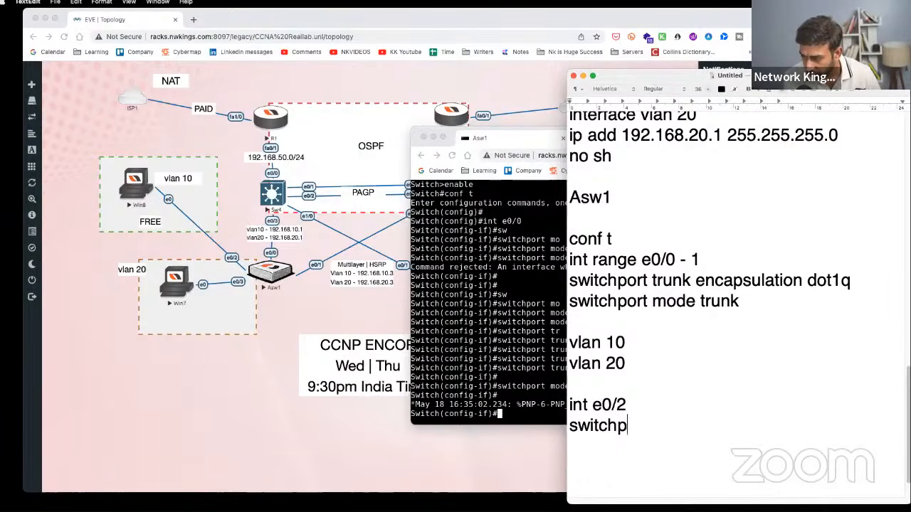
type("ort access vla")
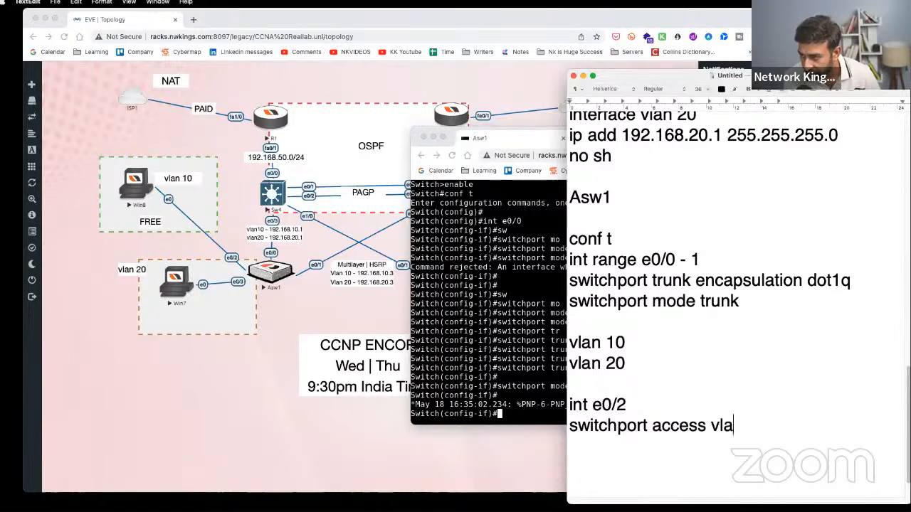
type("n 10 int e0/3 ")
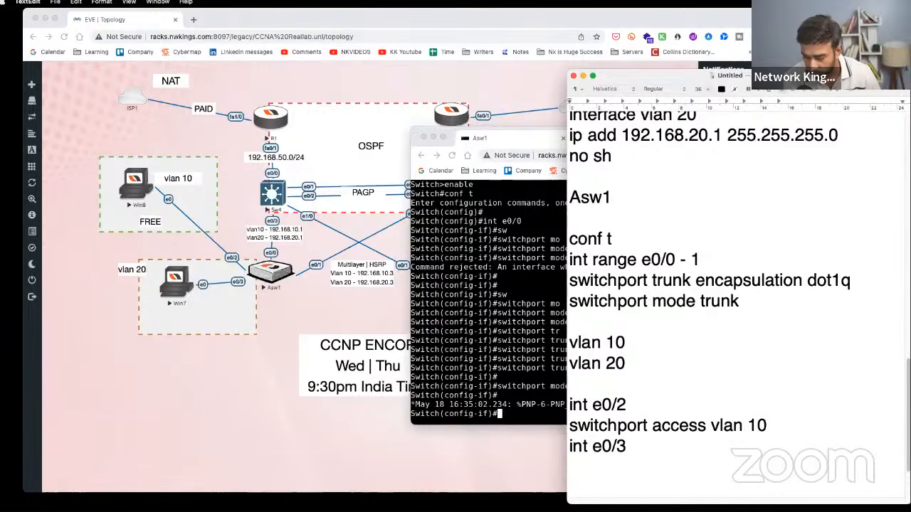
type("switc")
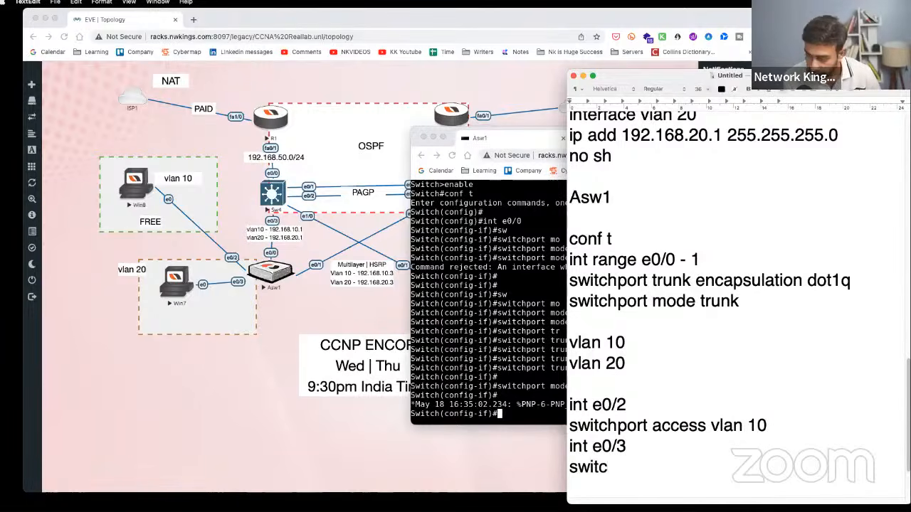
type("hport ac")
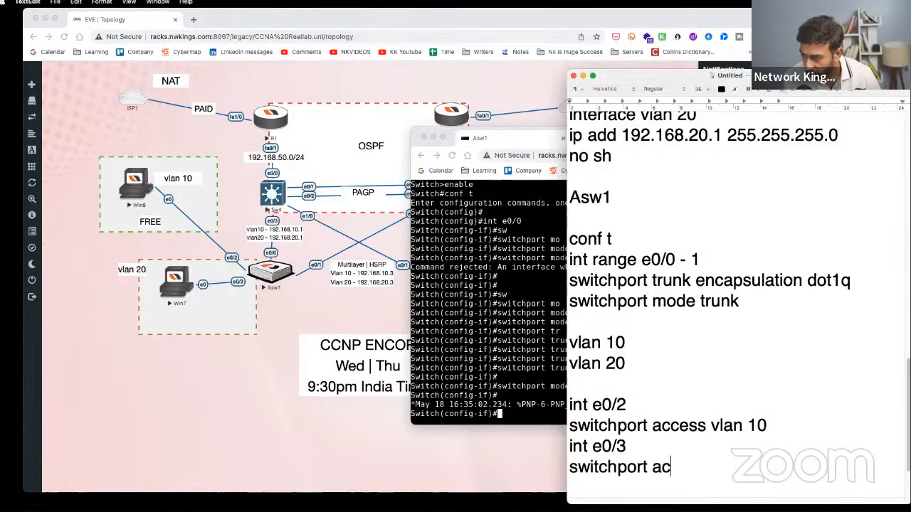
type("cess vlan 20")
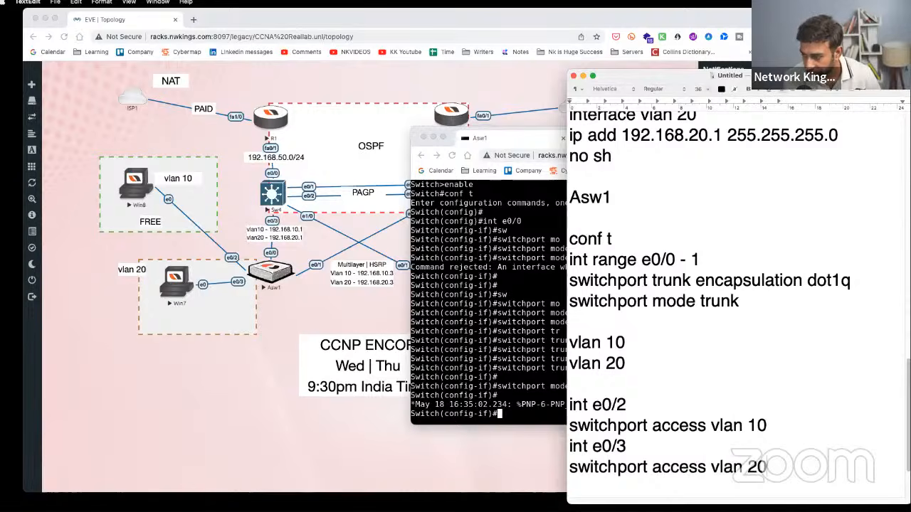
key("Return")
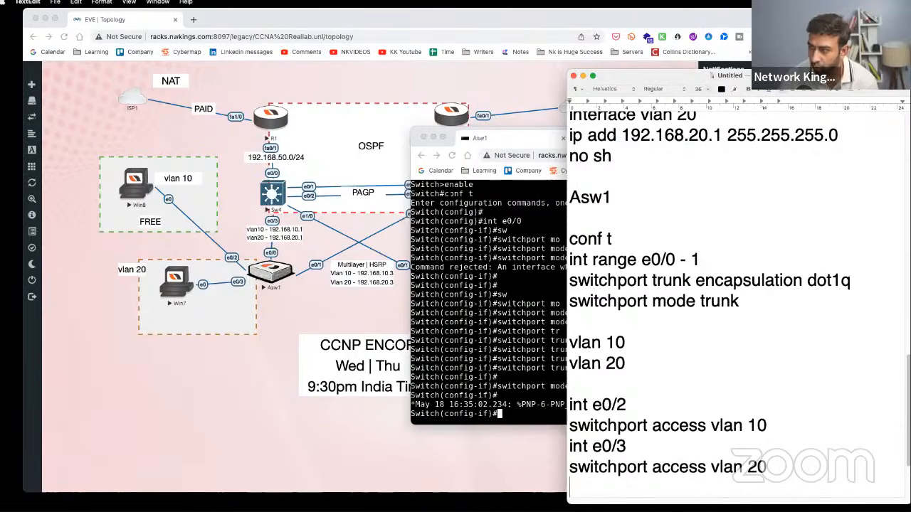
- Turn on screen annotation and draw arrows linking R1 to its notes and IP address line
scroll(671, 202, "down", 2)
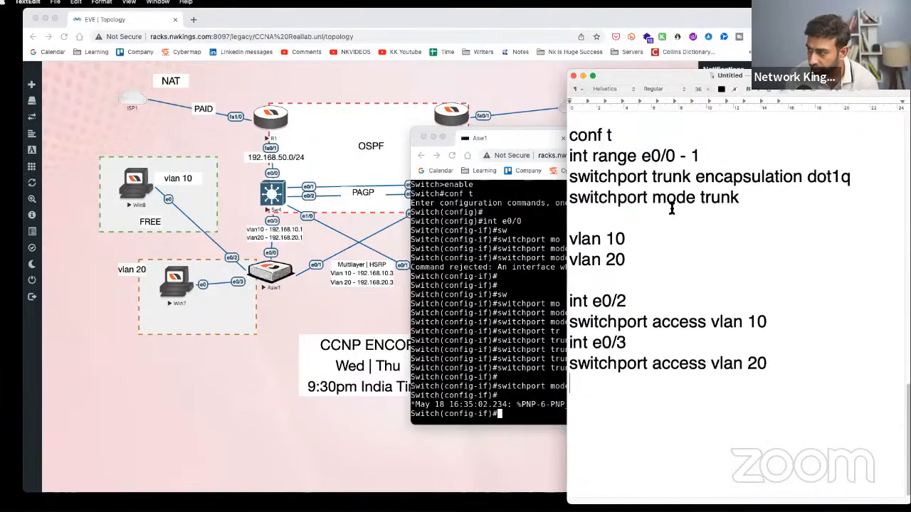
scroll(673, 209, "up", 6)
scroll(675, 209, "up", 5)
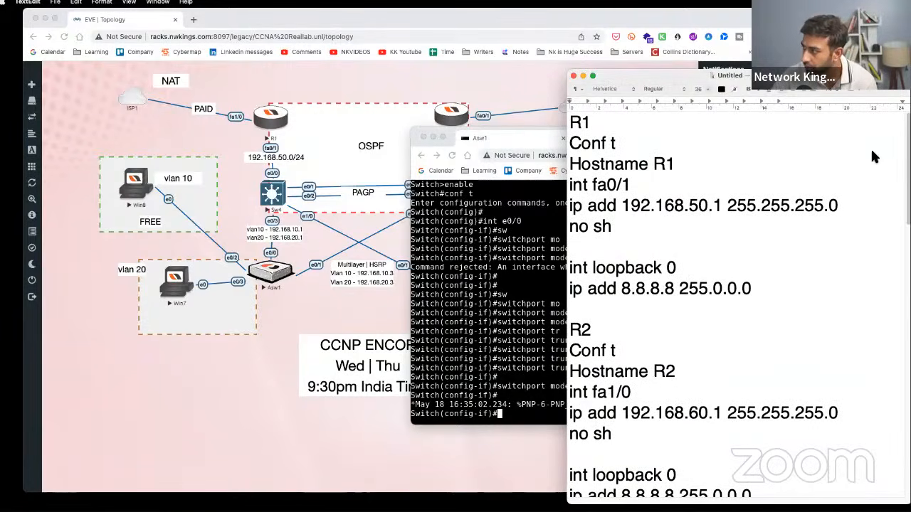
key("alt+Tab")
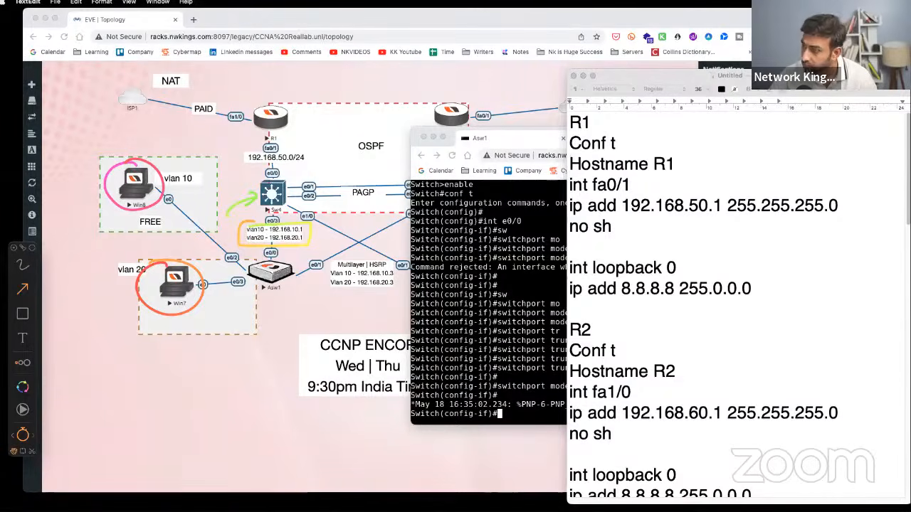
key("Escape")
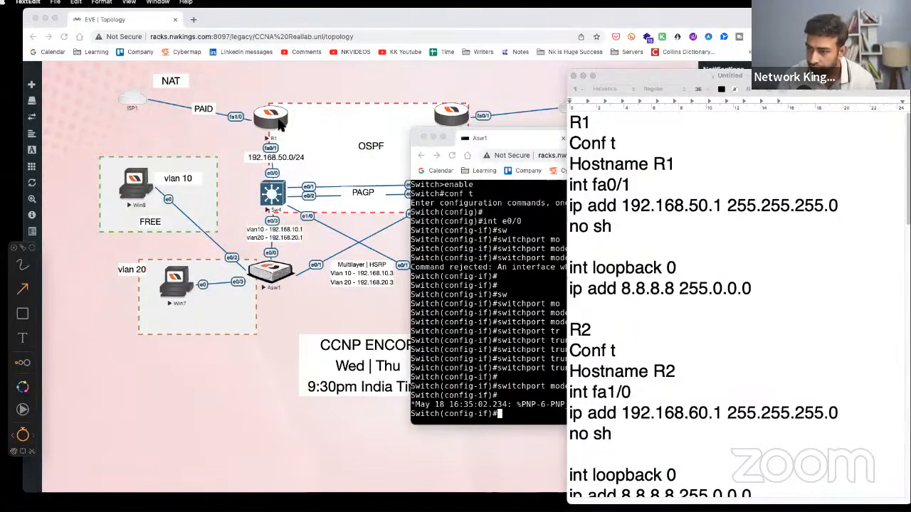
left_click_drag(280, 122, 305, 110)
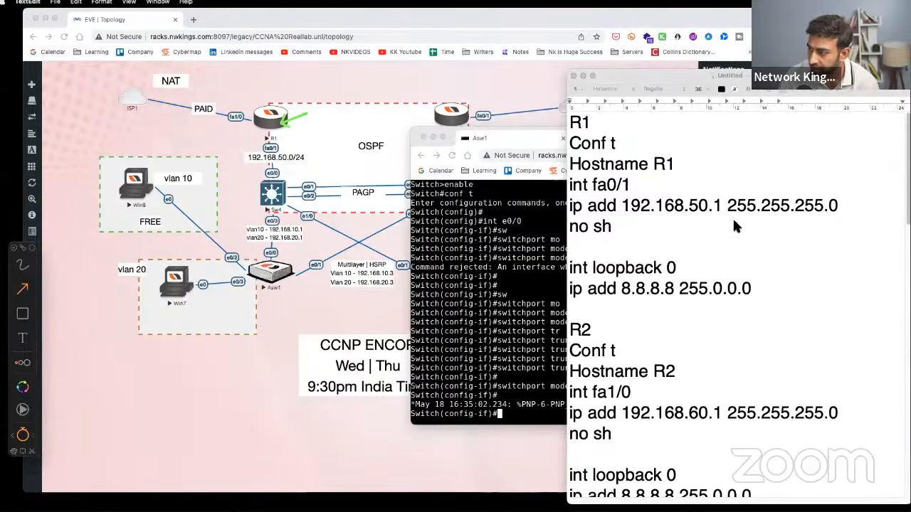
mouse_move(765, 164)
left_mouse_down()
mouse_move(797, 132)
mouse_move(847, 106)
left_mouse_up()
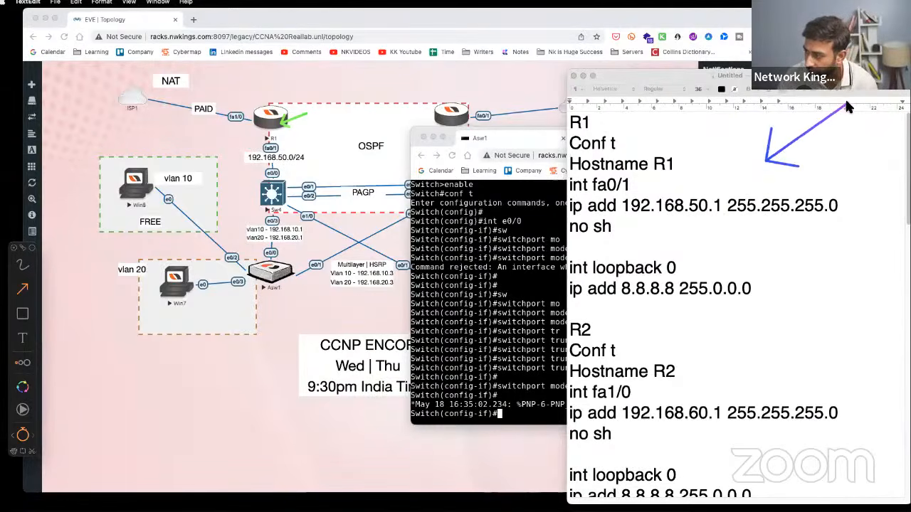
left_click_drag(738, 178, 645, 250)
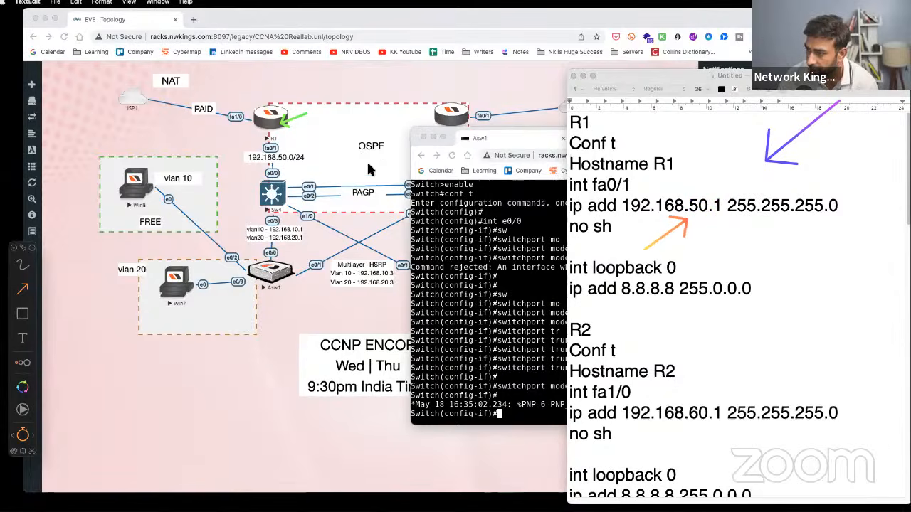
- Draw arrows at R1's loopback 0 lines, the R2 router, R2's subnet mask and loopback 0
left_click_drag(313, 134, 380, 125)
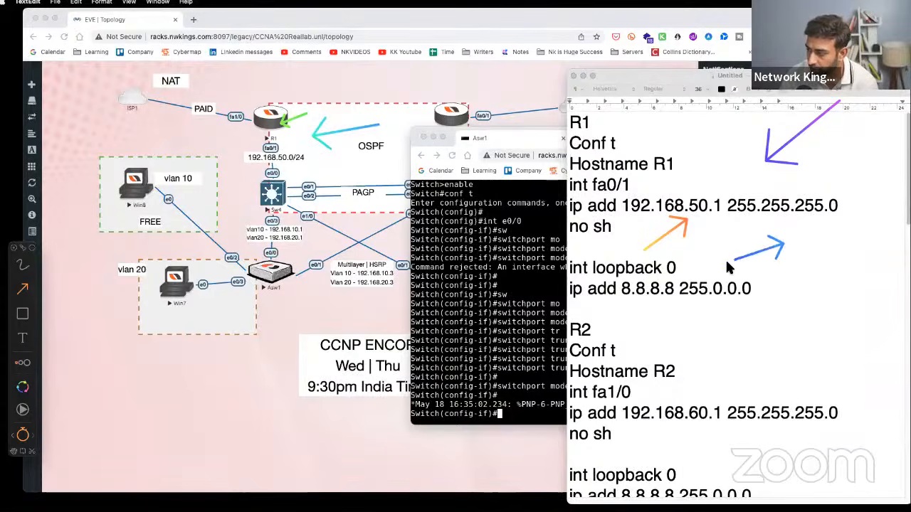
mouse_move(783, 245)
left_mouse_down()
mouse_move(793, 265)
mouse_move(839, 207)
left_mouse_up()
left_click_drag(695, 274, 746, 243)
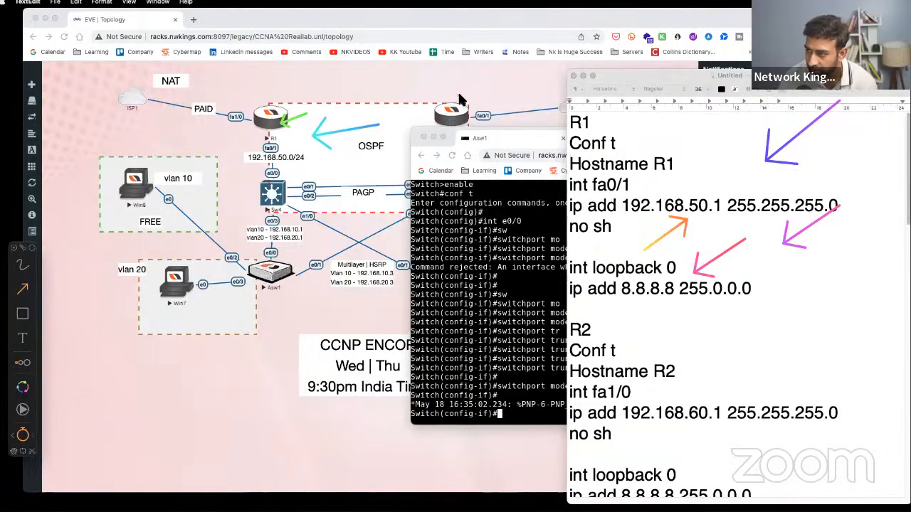
left_click_drag(458, 100, 491, 77)
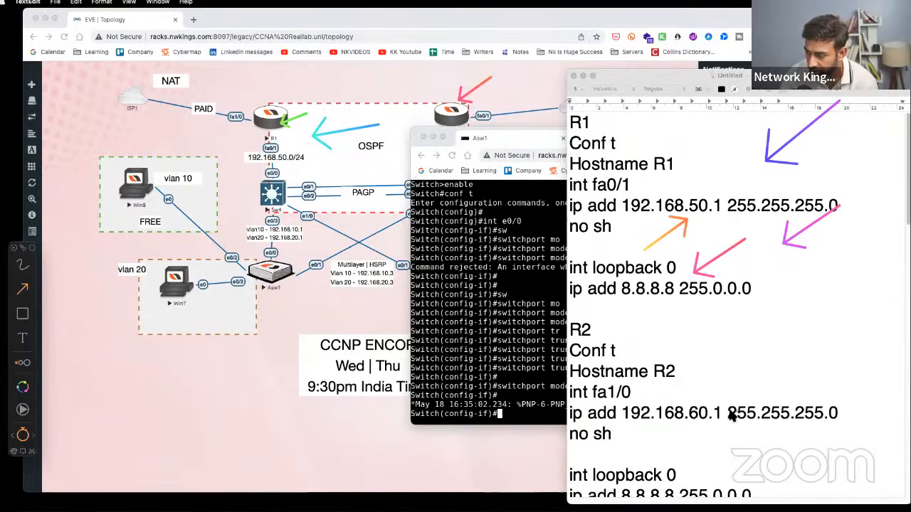
left_click_drag(731, 412, 770, 412)
mouse_move(688, 482)
left_mouse_down()
mouse_move(747, 492)
mouse_move(737, 493)
left_mouse_up()
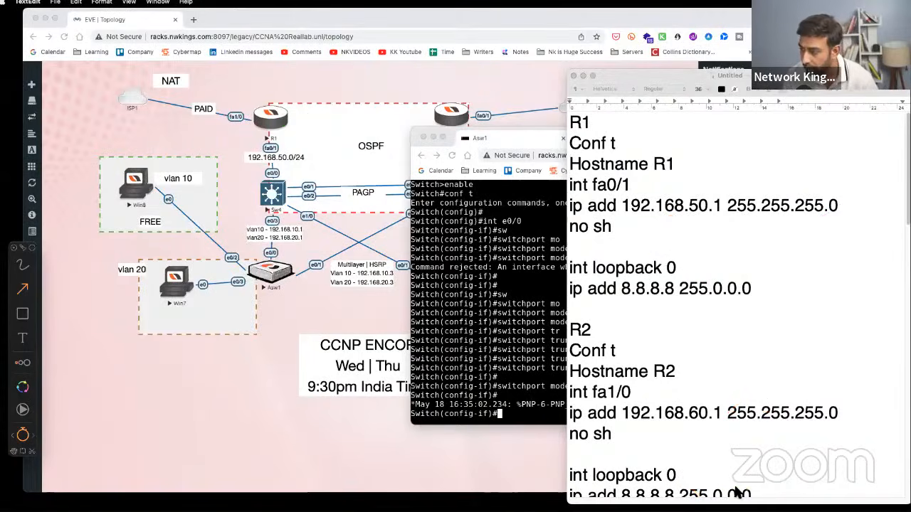
left_click(757, 422)
- Draw arrows at Sw4's routed e0/0 lines, its no switchport line and no shutdown line
scroll(753, 426, "down", 2)
scroll(753, 426, "down", 10)
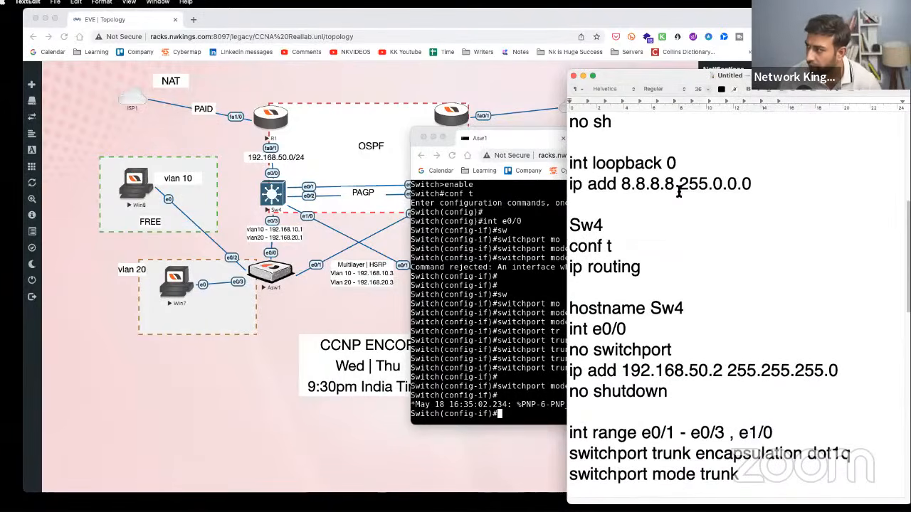
left_click(373, 159)
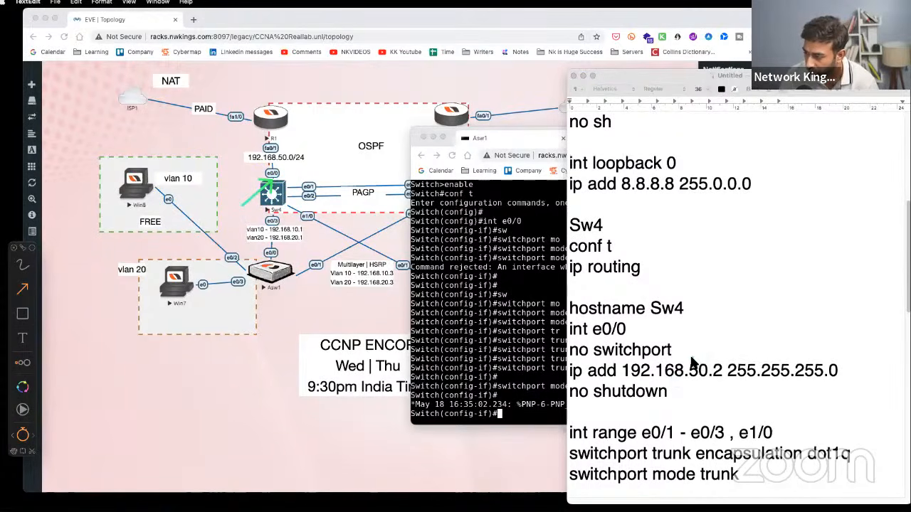
left_click_drag(730, 326, 738, 317)
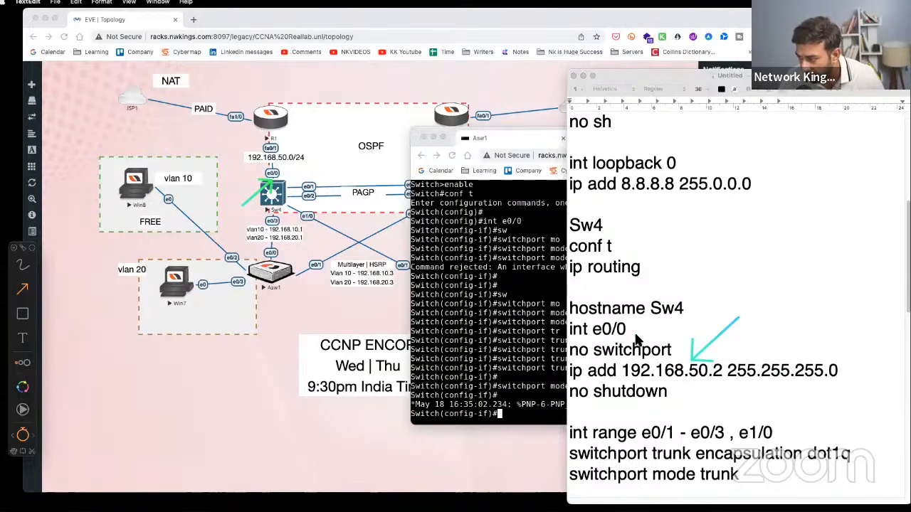
left_click_drag(632, 343, 676, 313)
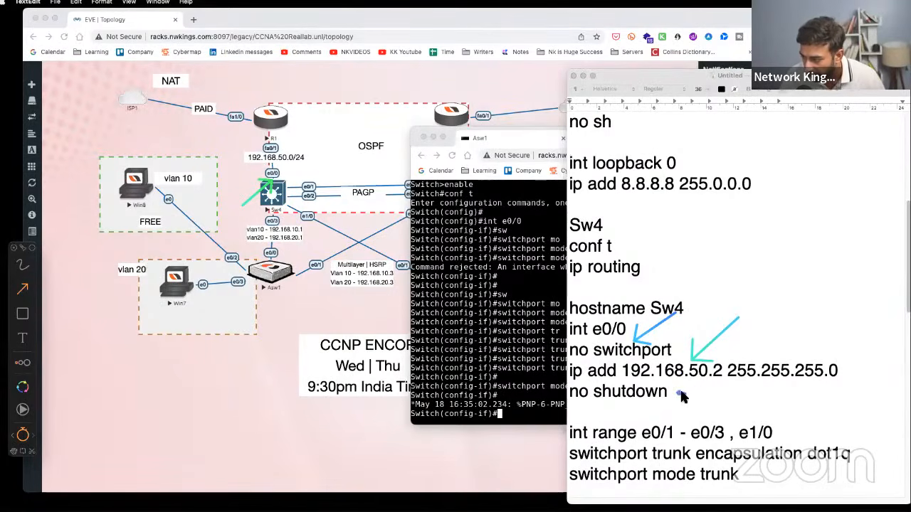
left_click_drag(678, 393, 722, 393)
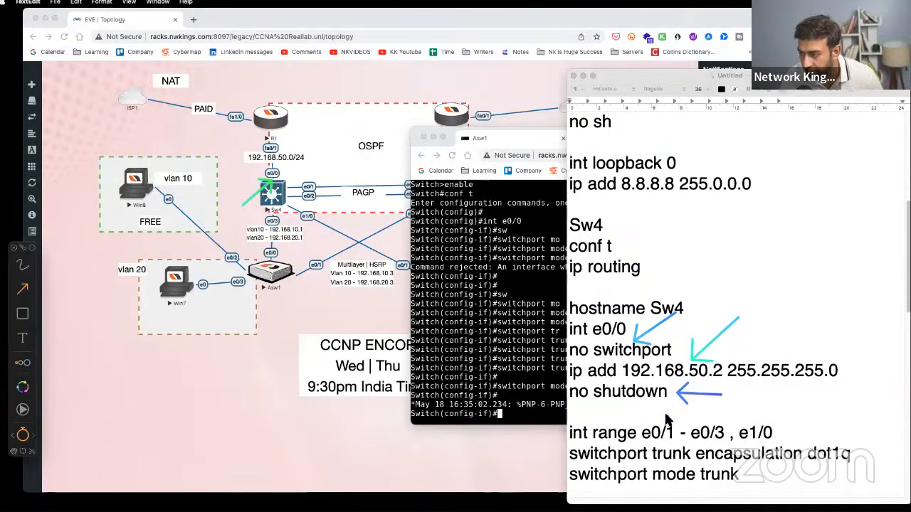
- Point out Sw4's e0/1 and e0/2 links, the e0/3/e1/0 range, dot1q and trunk mode, then clear the arrows
left_click_drag(304, 187, 322, 166)
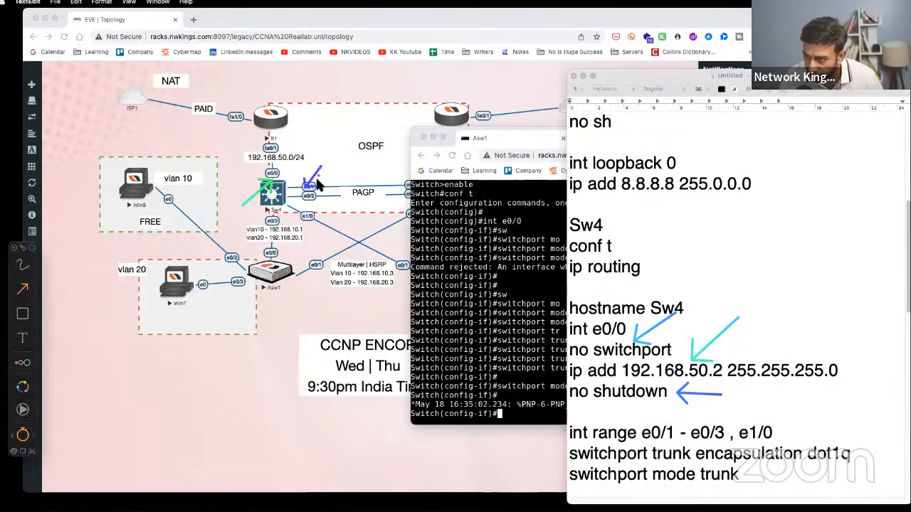
mouse_move(304, 202)
left_mouse_down()
mouse_move(331, 186)
mouse_move(281, 226)
left_mouse_up()
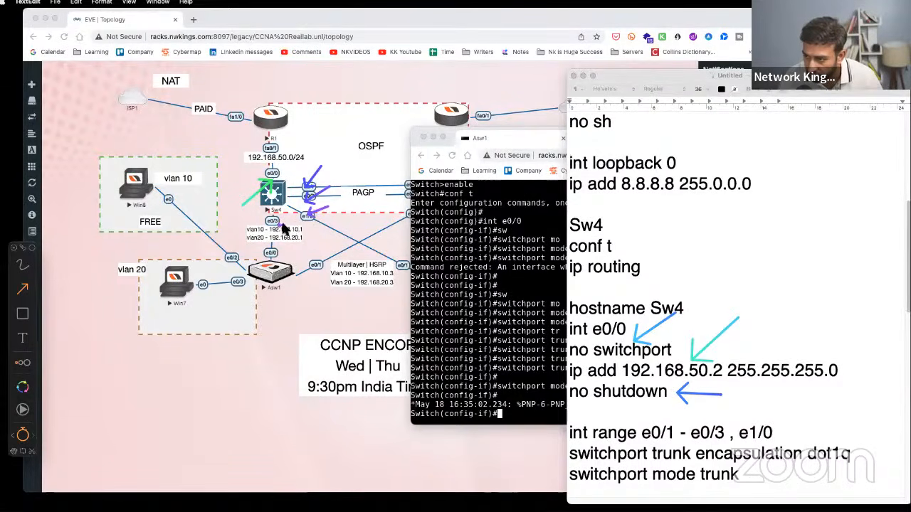
left_click_drag(747, 409, 704, 423)
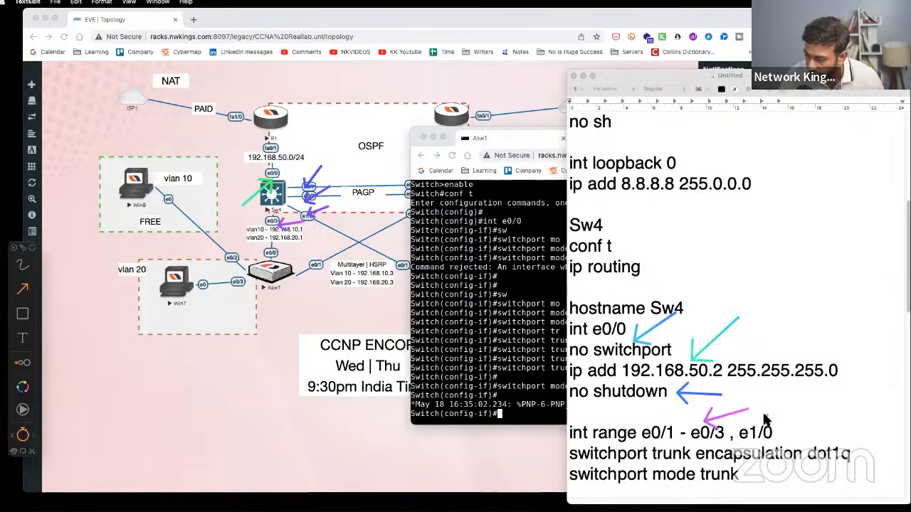
left_click_drag(791, 408, 763, 419)
left_click_drag(852, 426, 831, 442)
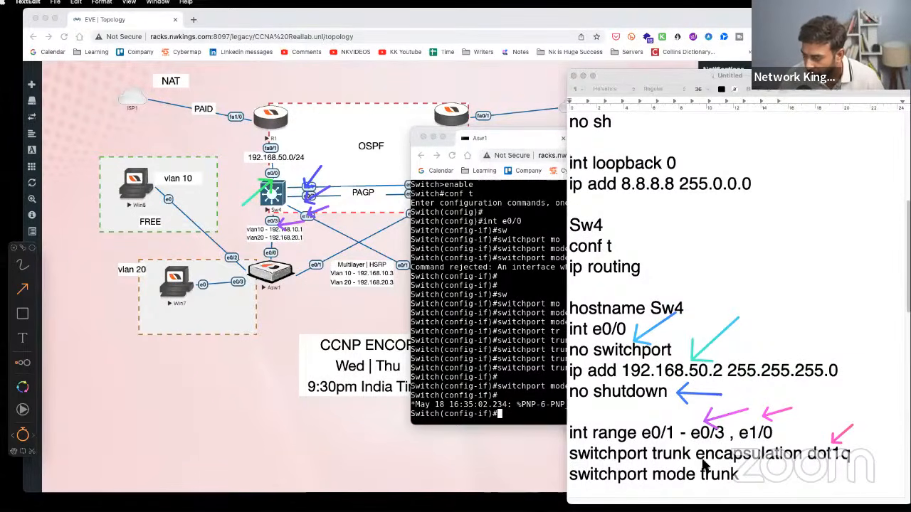
left_click_drag(858, 452, 909, 449)
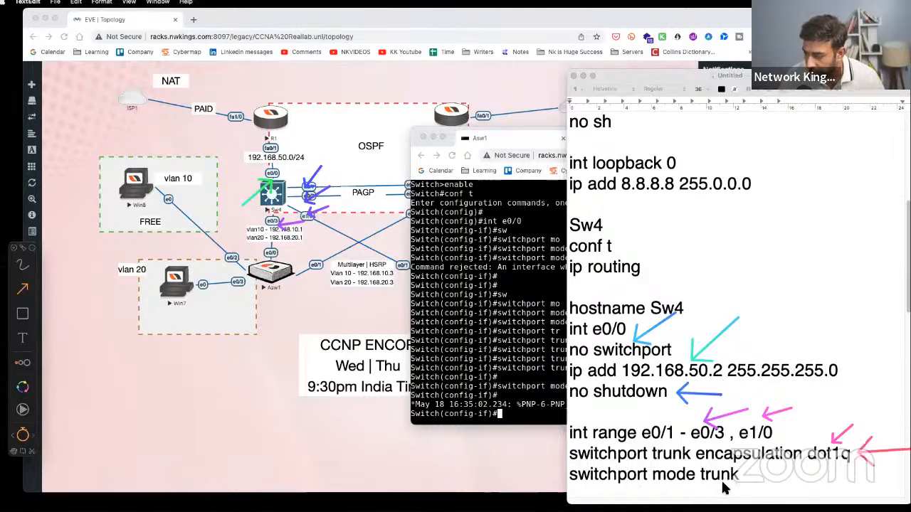
left_click_drag(755, 478, 788, 480)
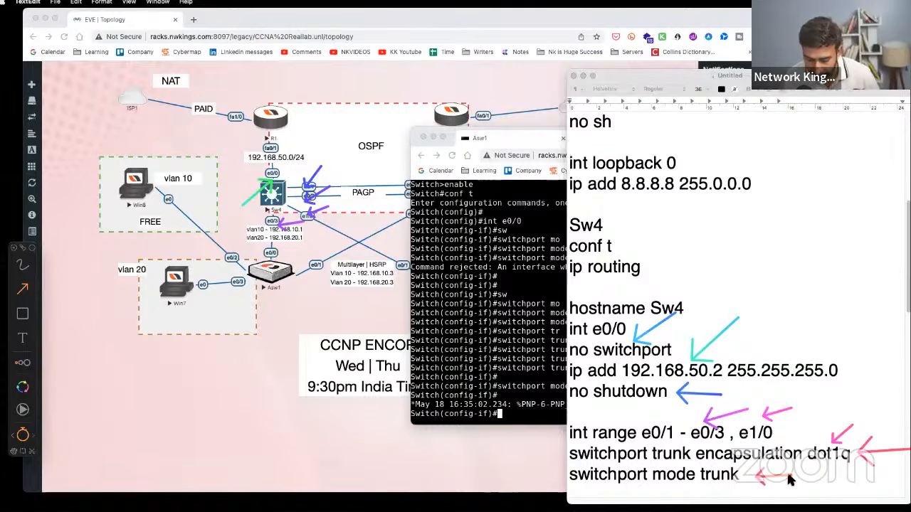
key("Escape")
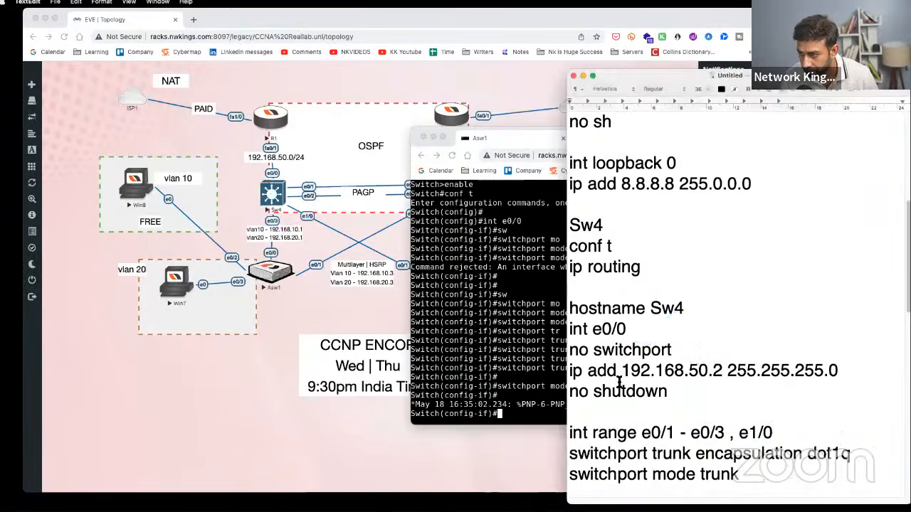
- Highlight the vlan 10/20 lines and the interface vlan 10 and vlan 20 blocks in the notes
scroll(626, 388, "up", 3)
scroll(665, 392, "down", 10)
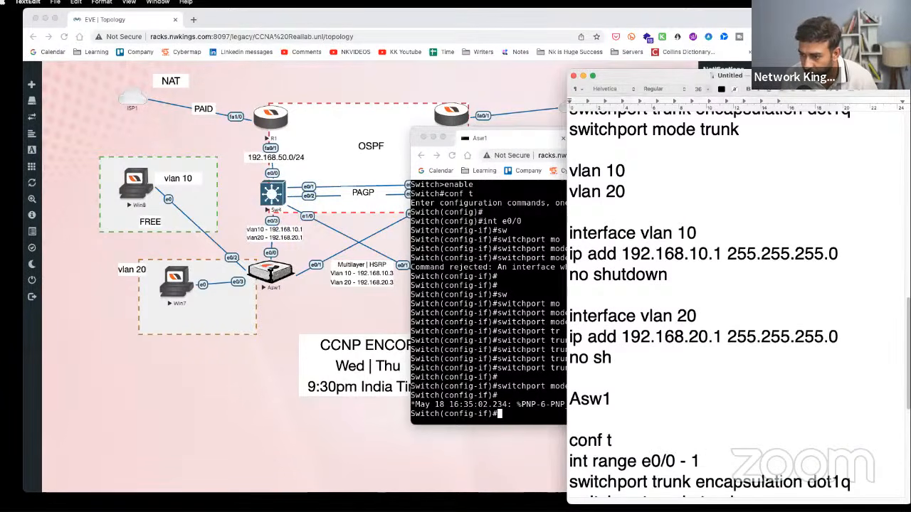
scroll(667, 293, "up", 2)
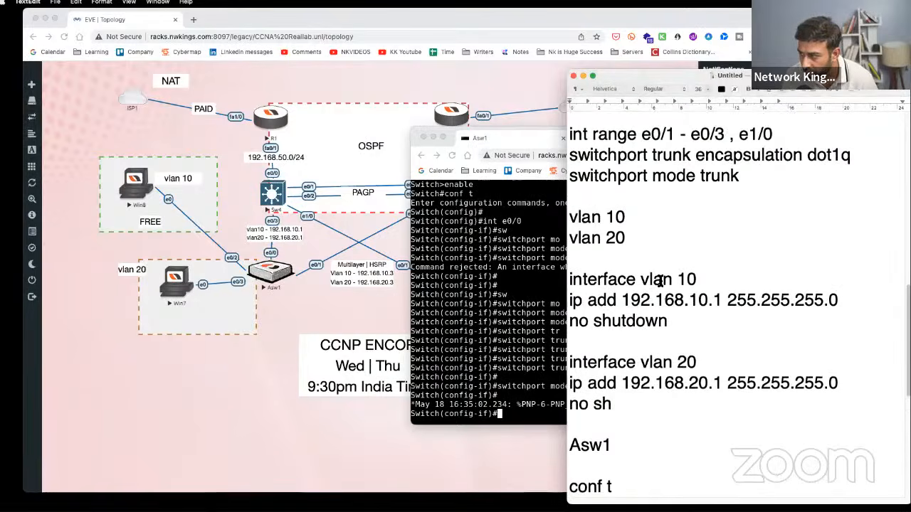
left_click_drag(651, 260, 570, 221)
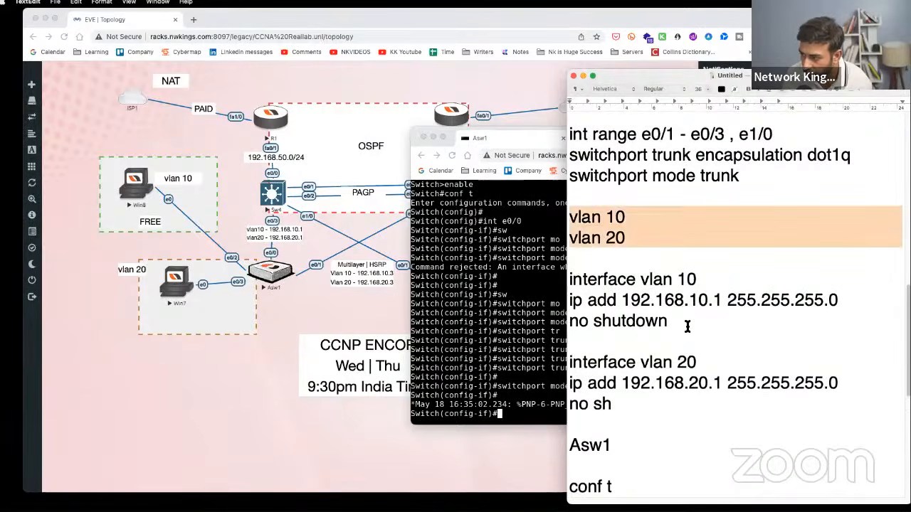
left_click_drag(687, 326, 575, 280)
left_click_drag(652, 401, 570, 340)
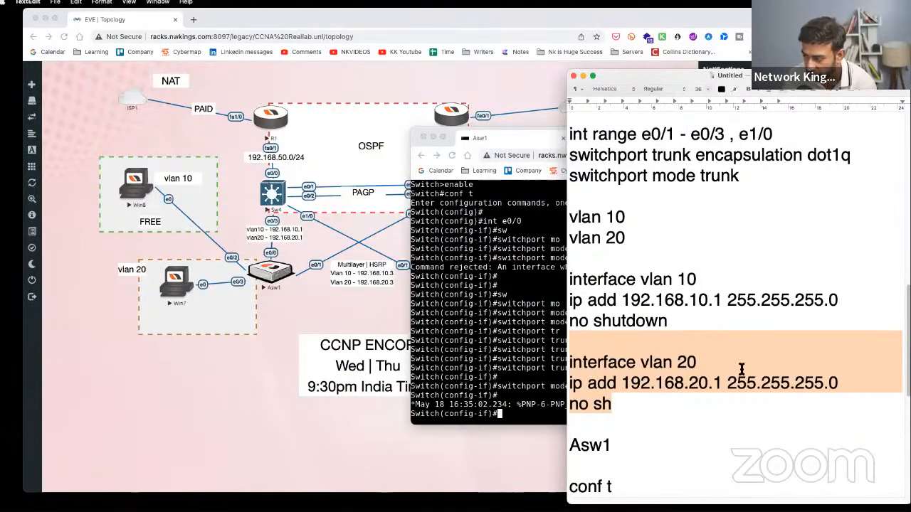
scroll(741, 368, "up", 4)
scroll(797, 370, "down", 6)
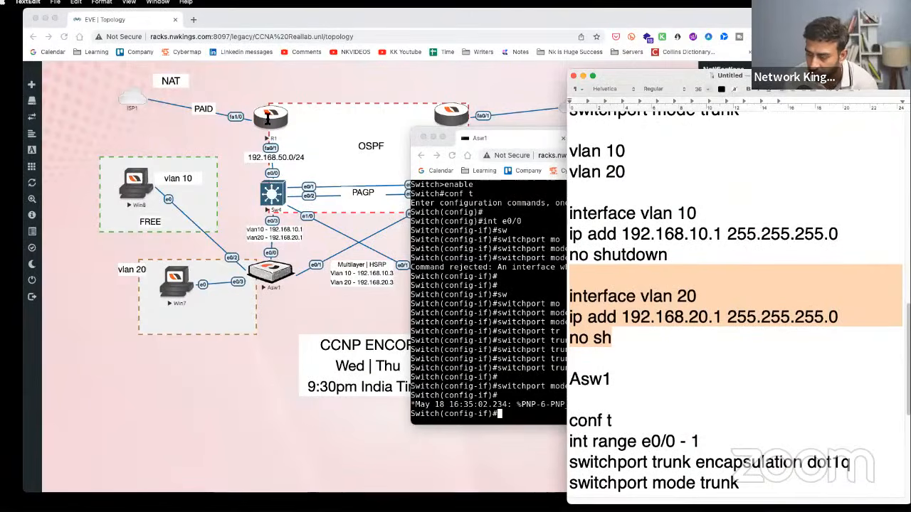
left_click(727, 396)
- Highlight Asw1's access vlan 10, access vlan 20 and trunk configuration lines, then deselect
scroll(728, 403, "up", 3)
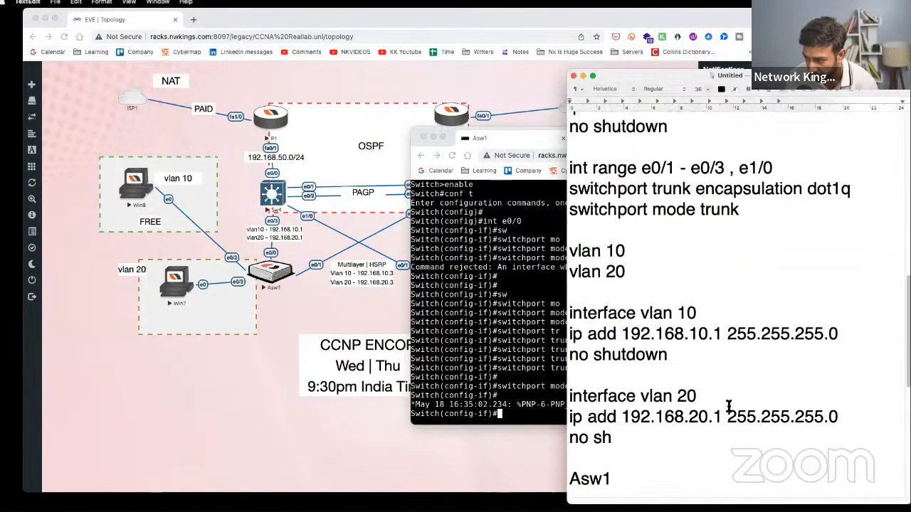
scroll(728, 407, "down", 4)
scroll(729, 407, "down", 2)
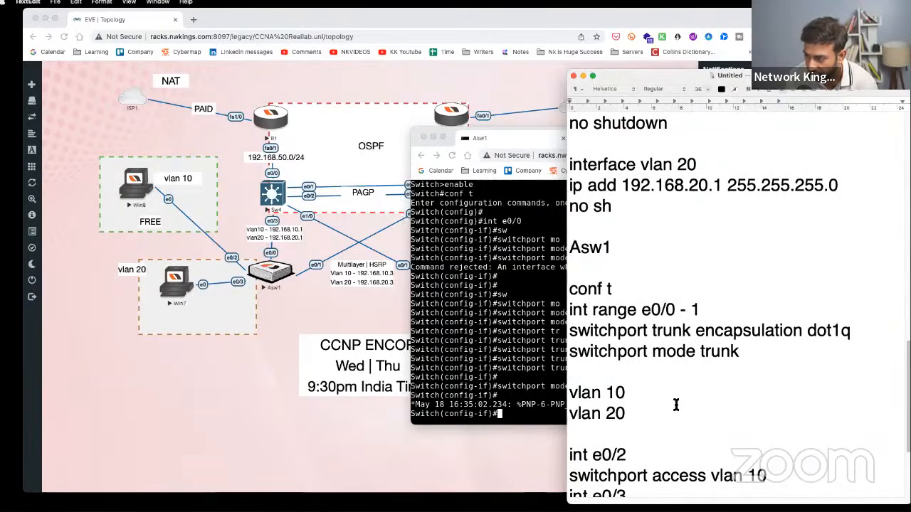
left_click_drag(569, 392, 570, 434)
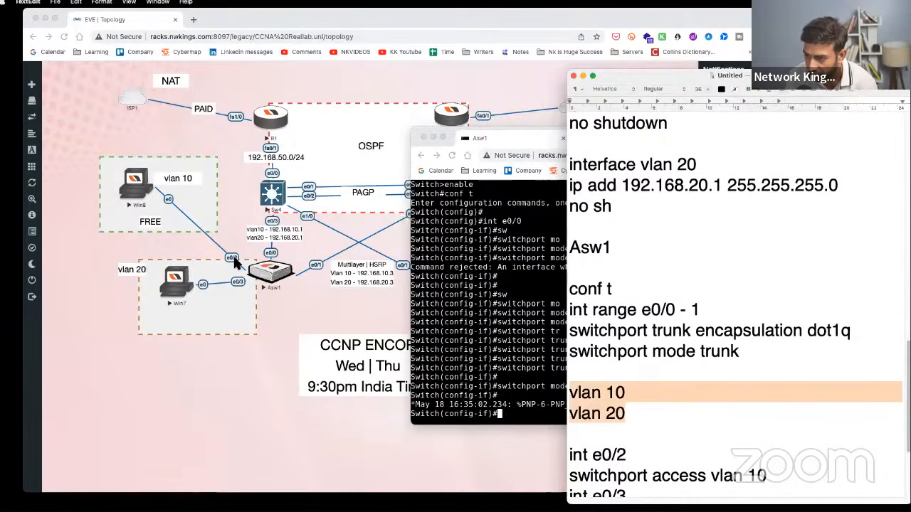
scroll(705, 398, "up", 1)
scroll(705, 399, "up", 1)
scroll(766, 409, "down", 3)
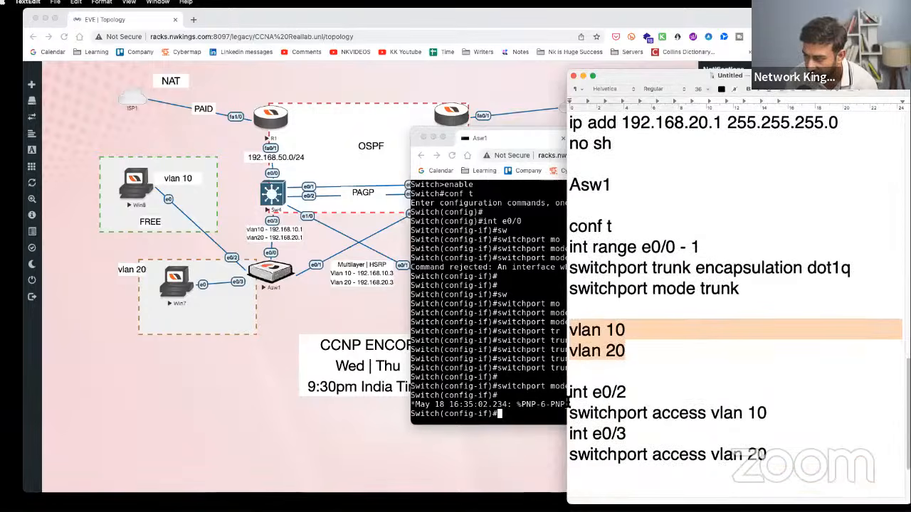
left_click_drag(768, 410, 606, 408)
left_click_drag(791, 456, 399, 207)
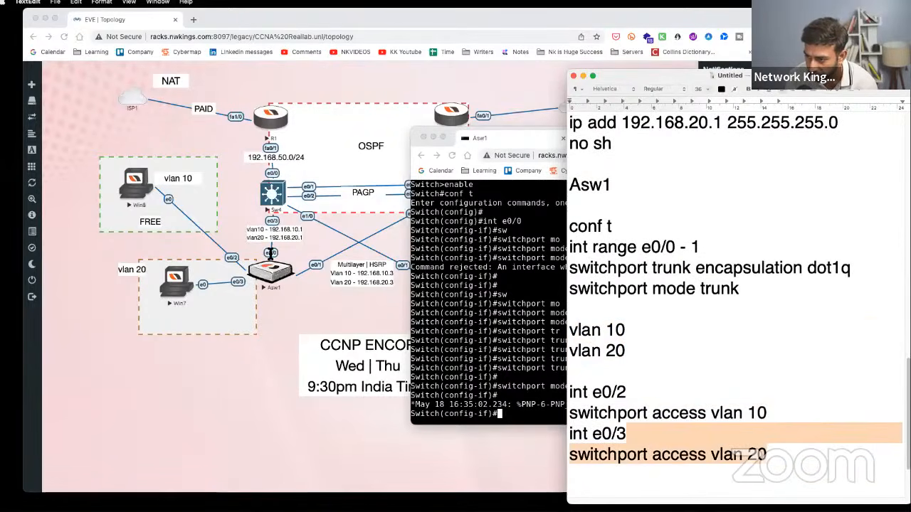
left_click_drag(742, 294, 573, 228)
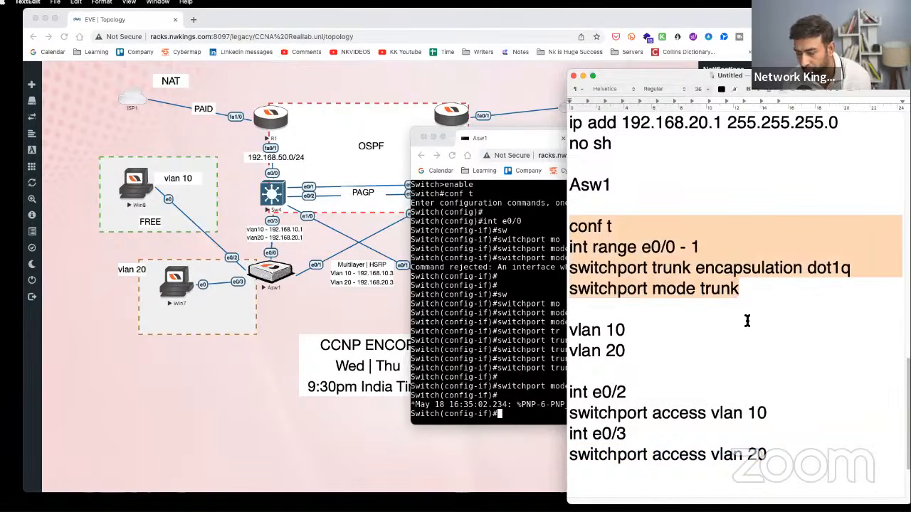
left_click(747, 321)
scroll(749, 376, "down", 4)
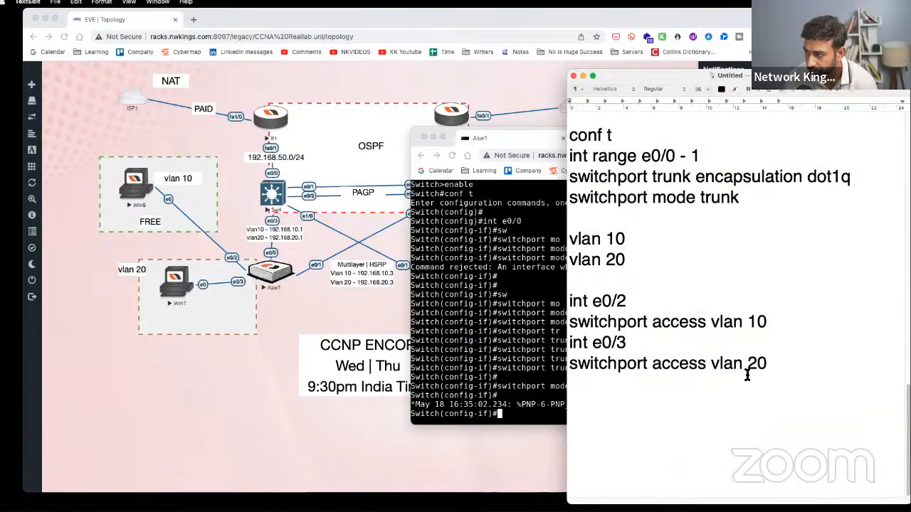
scroll(747, 376, "up", 10)
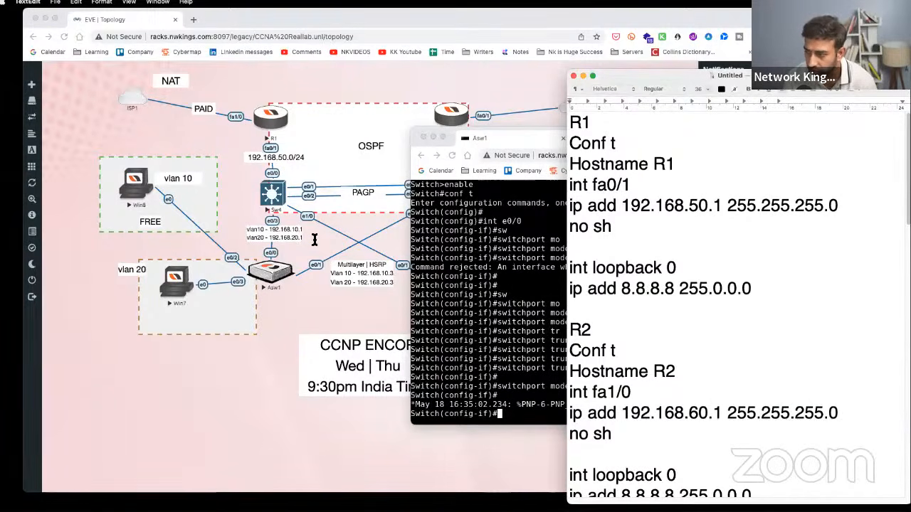
- Compare the EVE-NG topology with the notes and highlight Sw4's interface and trunk lines
left_click(701, 268)
scroll(715, 305, "down", 10)
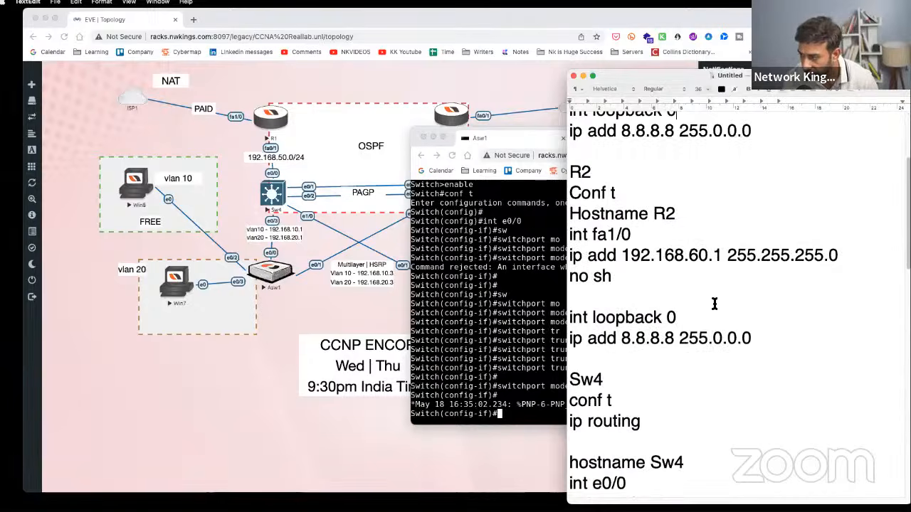
left_click(370, 220)
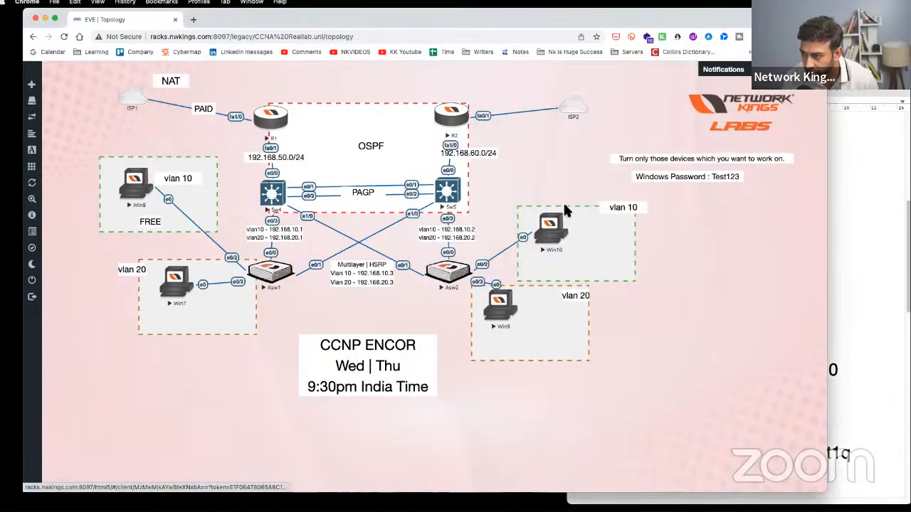
left_click(843, 261)
scroll(647, 342, "up", 3)
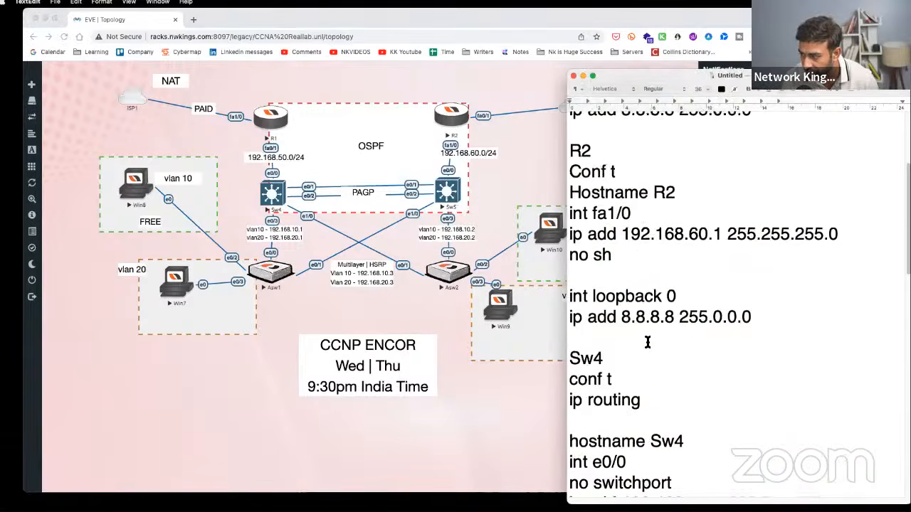
scroll(648, 341, "down", 8)
scroll(647, 341, "down", 10)
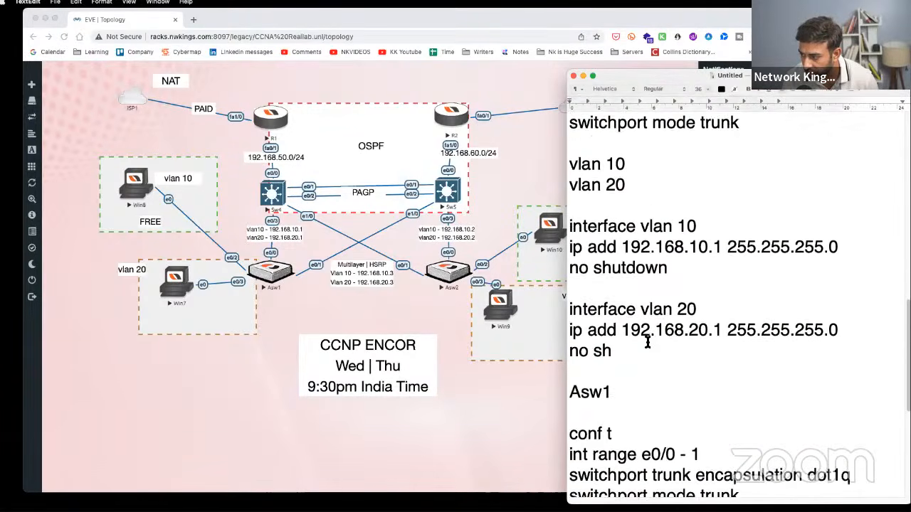
scroll(648, 342, "up", 5)
scroll(647, 341, "up", 6)
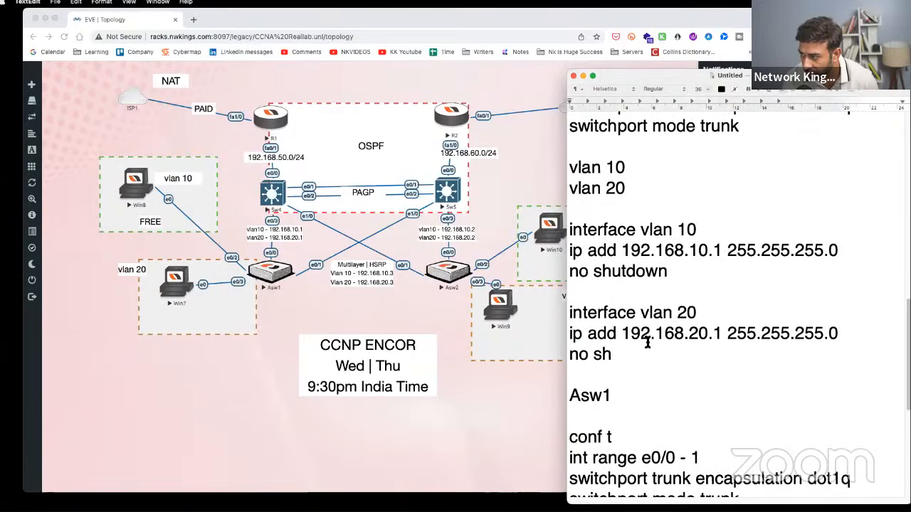
scroll(648, 342, "up", 1)
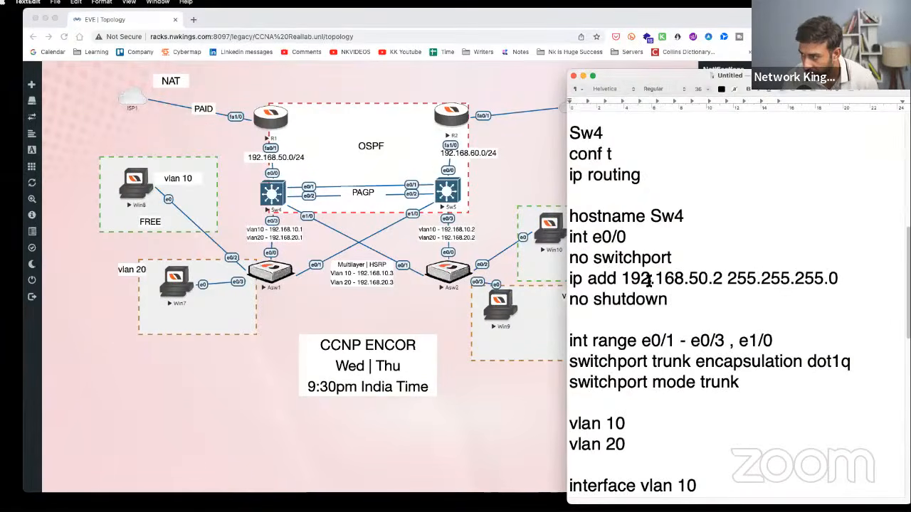
scroll(647, 342, "down", 4)
scroll(649, 313, "up", 5)
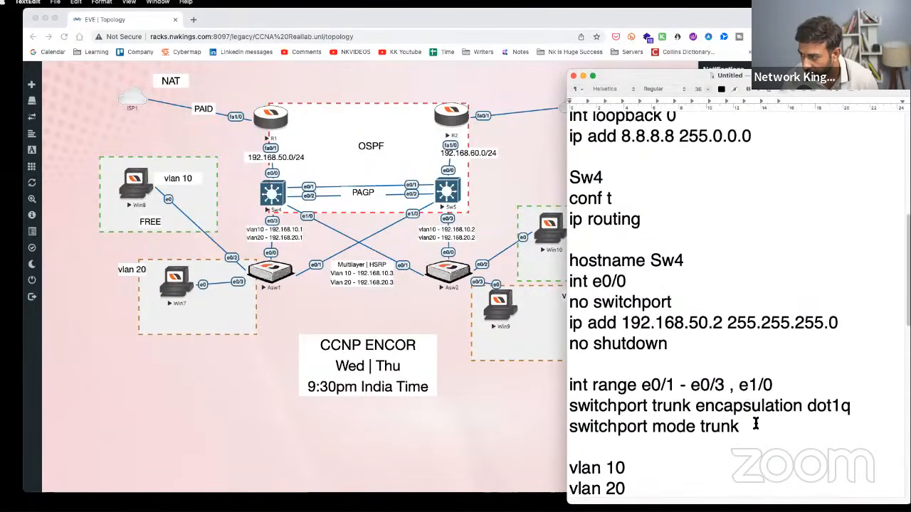
left_click_drag(748, 427, 630, 285)
left_click(570, 177)
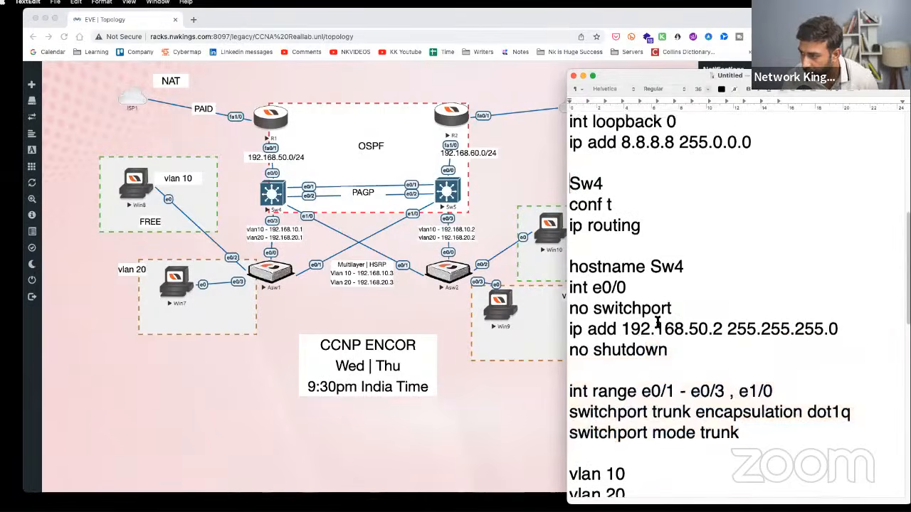
- Insert blank lines after 'no sh' in Sw4's vlan 20 block, before the Asw1 section
scroll(659, 319, "down", 10)
scroll(658, 322, "down", 2)
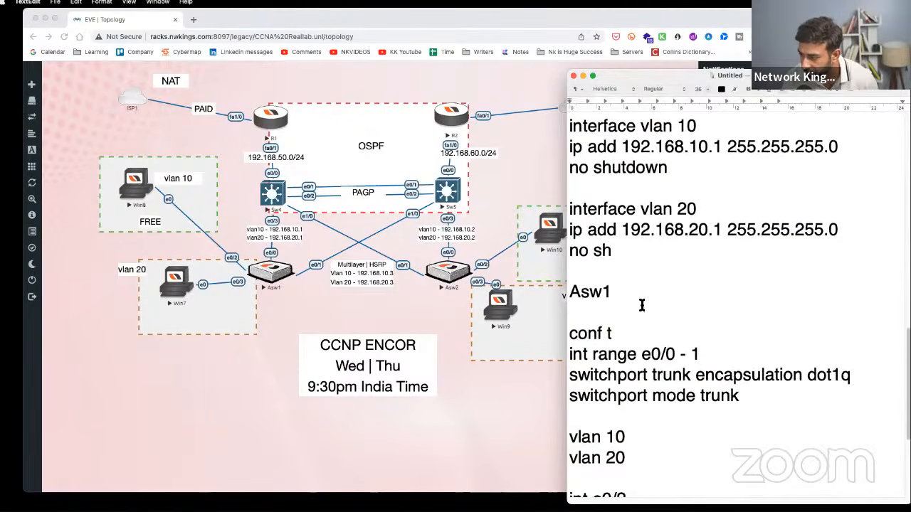
left_click(631, 254, "shift")
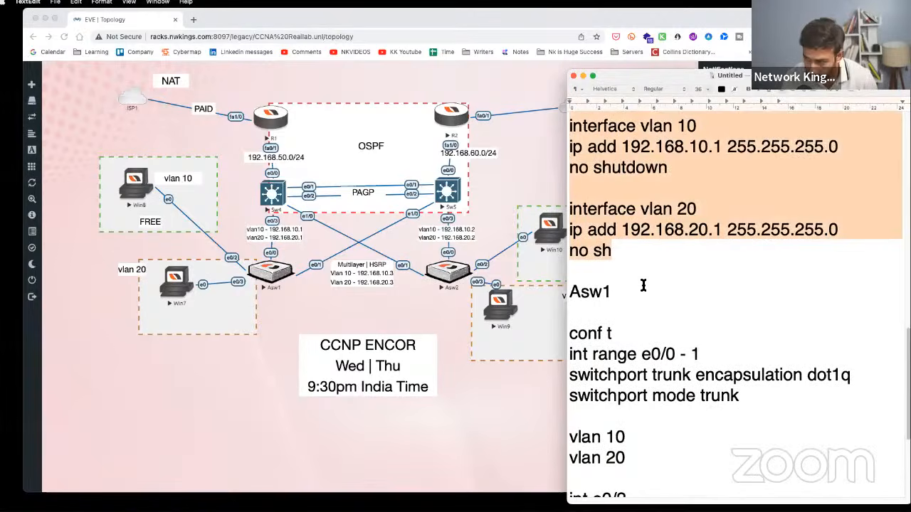
left_click(633, 272)
key("Return")
key("Return")
key("Return")
key("Return")
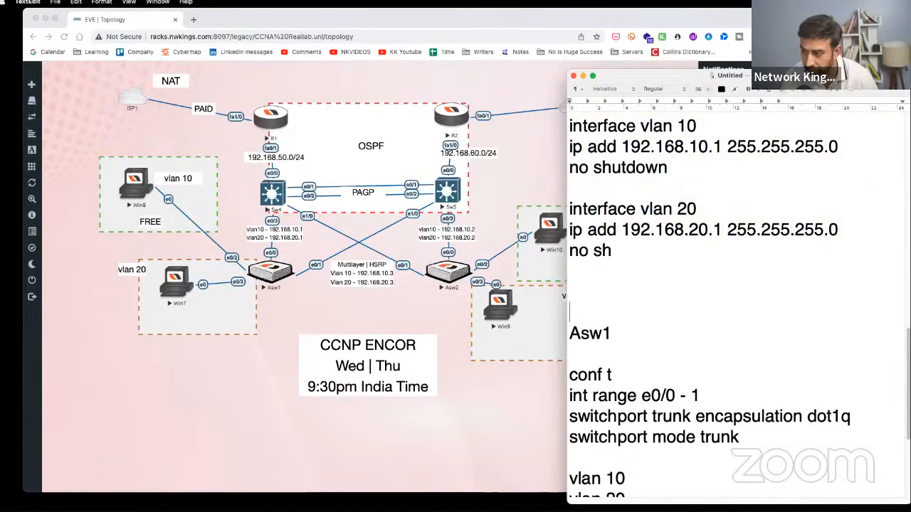
scroll(607, 287, "up", 2)
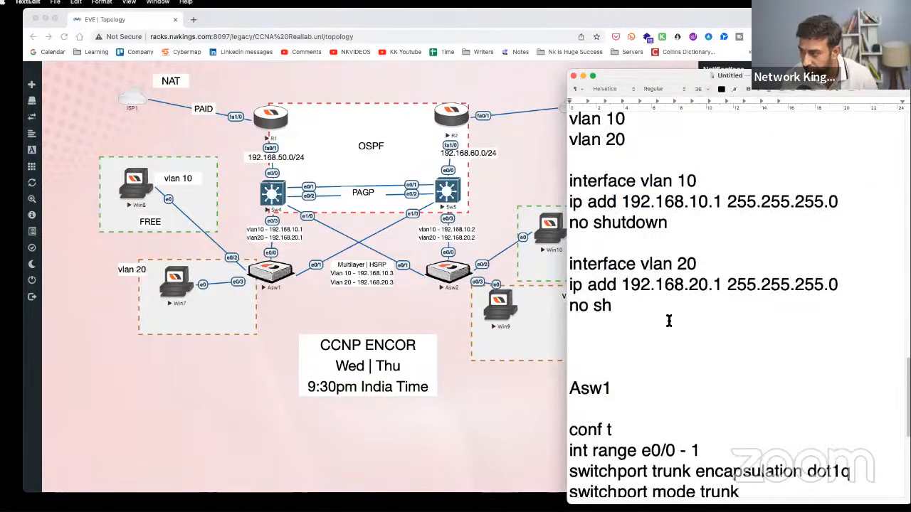
scroll(668, 320, "down", 6)
scroll(669, 321, "down", 1)
scroll(669, 321, "up", 3)
scroll(668, 321, "down", 3)
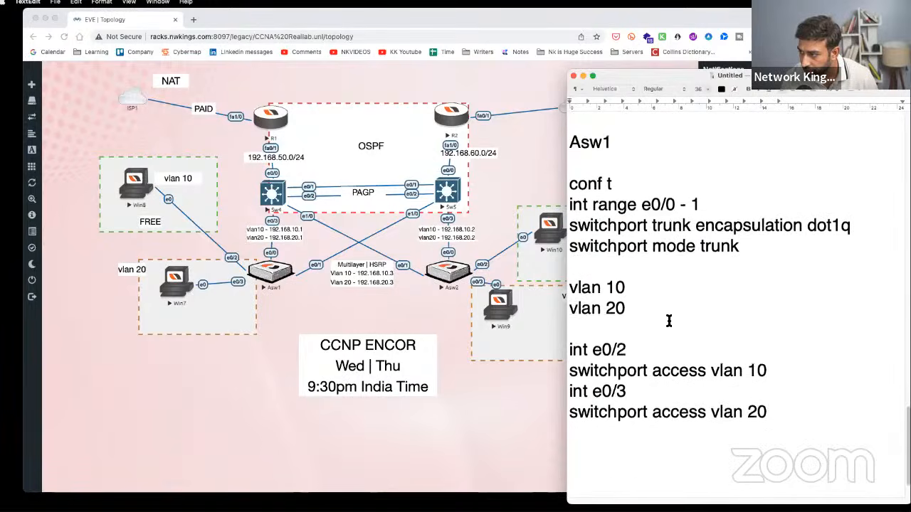
scroll(669, 321, "up", 4)
scroll(669, 321, "up", 4)
scroll(669, 321, "down", 1)
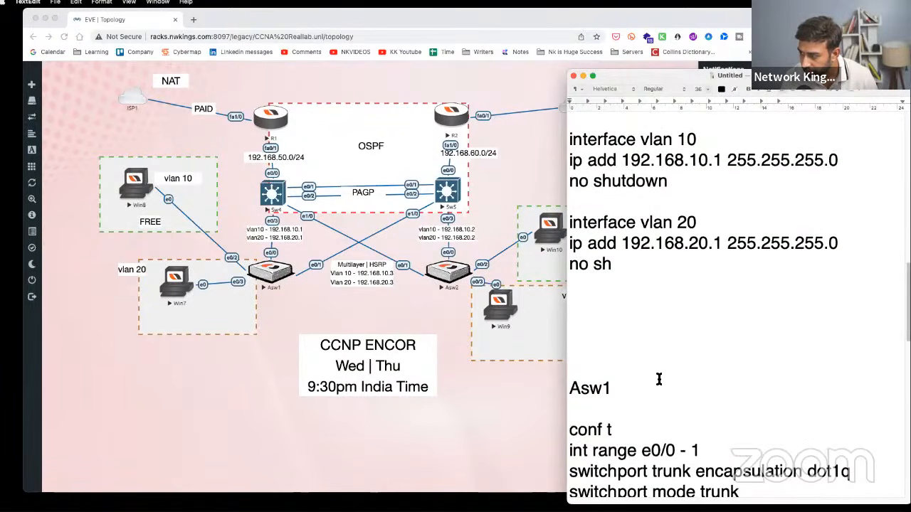
scroll(659, 385, "up", 10)
scroll(659, 383, "down", 15)
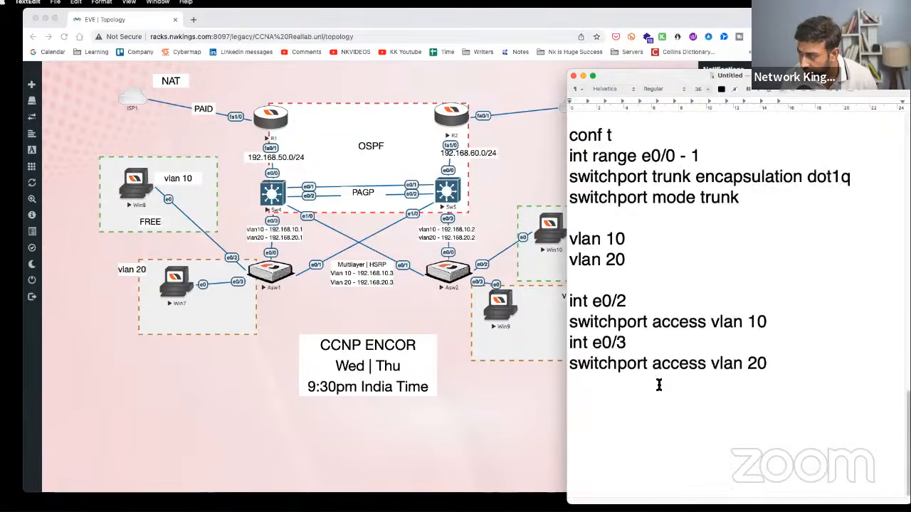
scroll(605, 416, "up", 5)
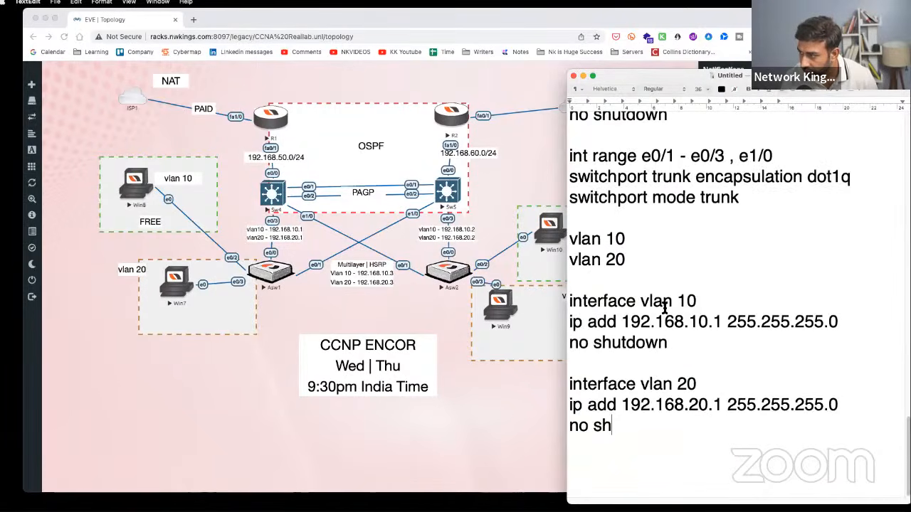
scroll(664, 307, "up", 5)
- Rename Sw4 to Sw5 in the heading and hostname, and change 192.168.50.2 to 192.168.60.2
left_click(605, 145)
key("BackSpace")
type("5")
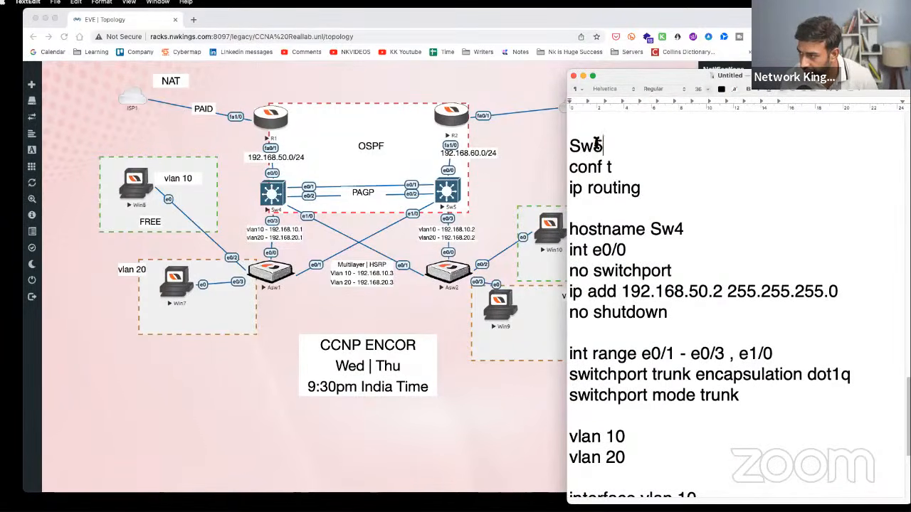
left_click(674, 229)
key("BackSpace")
type("5")
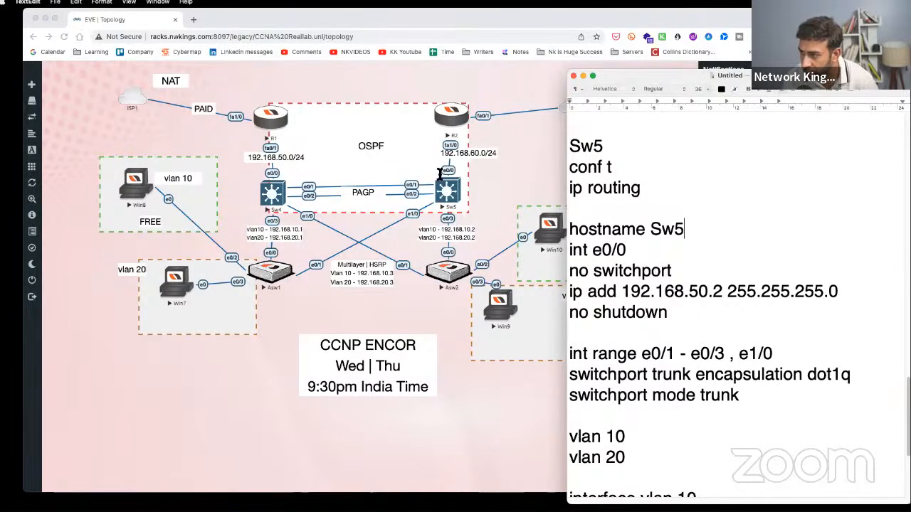
left_click_drag(699, 287, 692, 288)
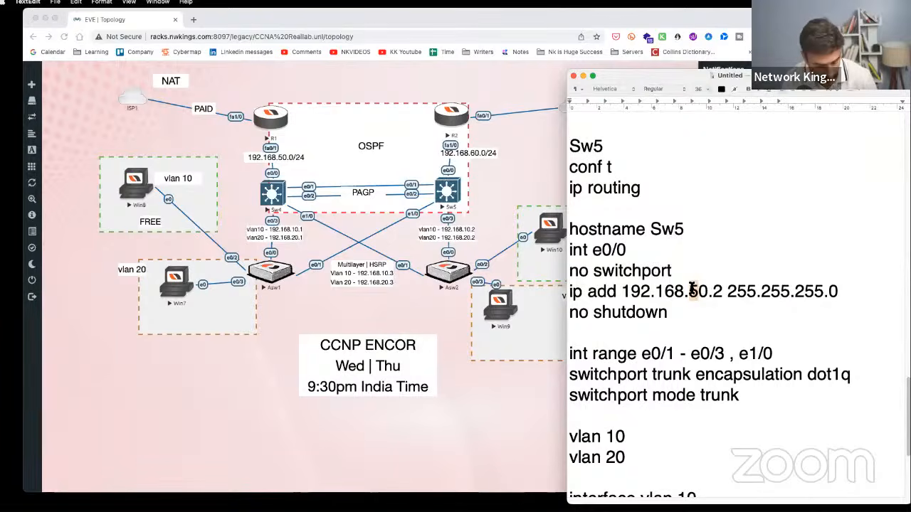
type("6")
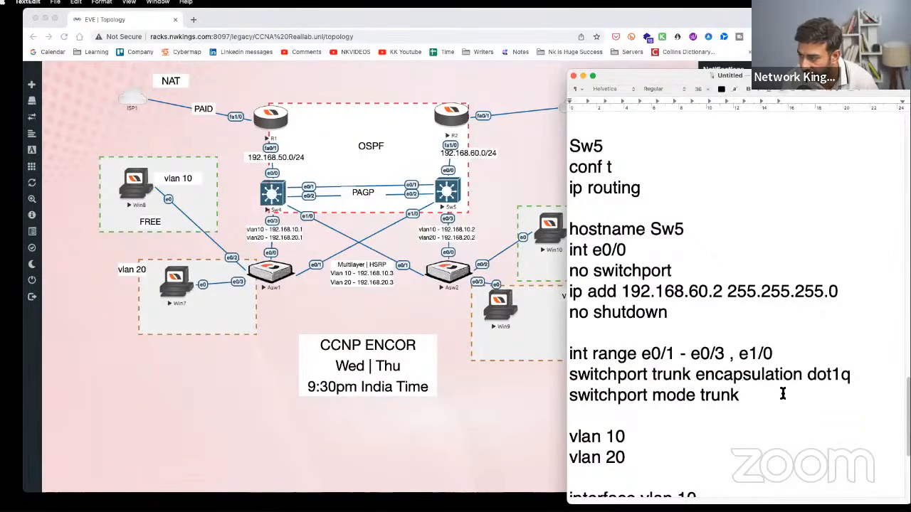
- Change the vlan 10 and vlan 20 SVI addresses to 192.168.10.2 and 192.168.20.2
left_click_drag(774, 395, 569, 354)
left_click(462, 204)
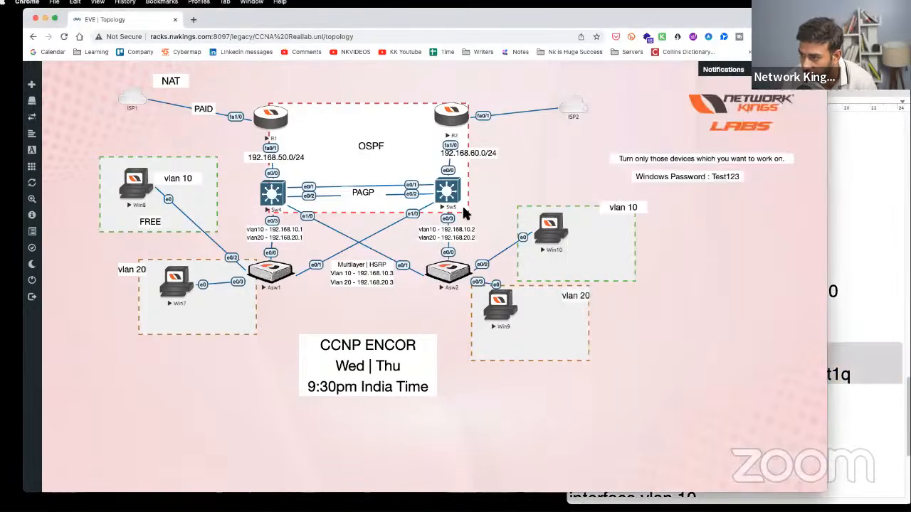
left_click(834, 232)
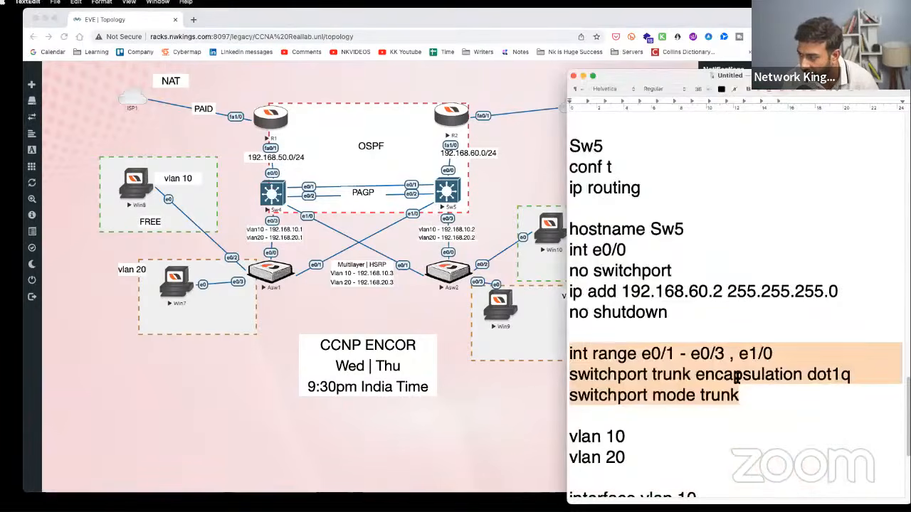
scroll(676, 355, "down", 5)
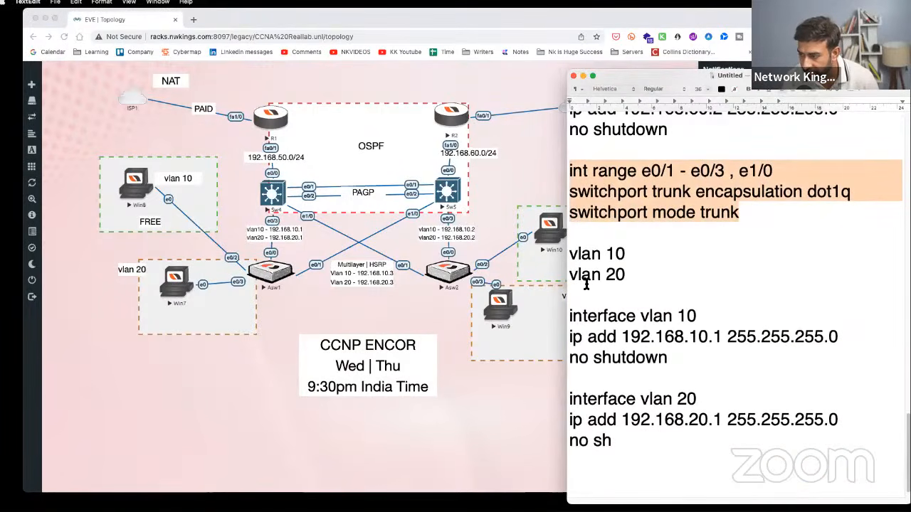
left_click(715, 336)
key("BackSpace")
type("2")
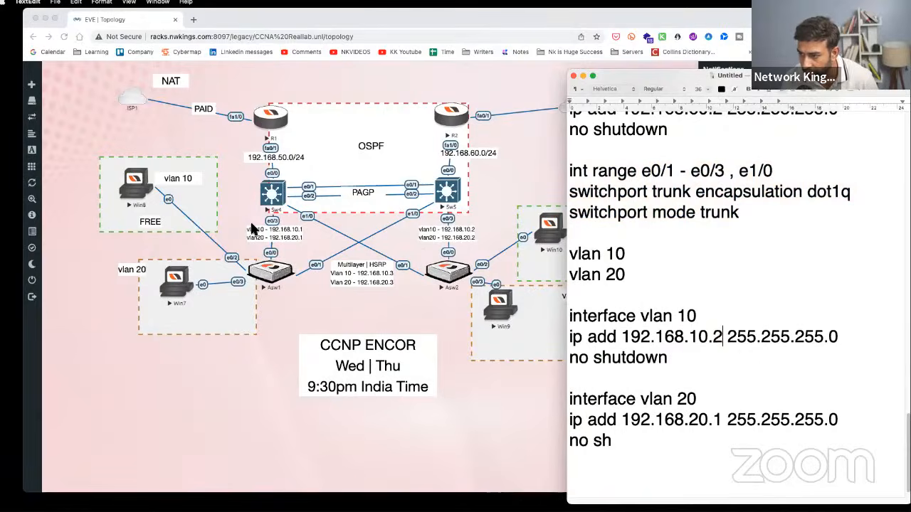
left_click(299, 231)
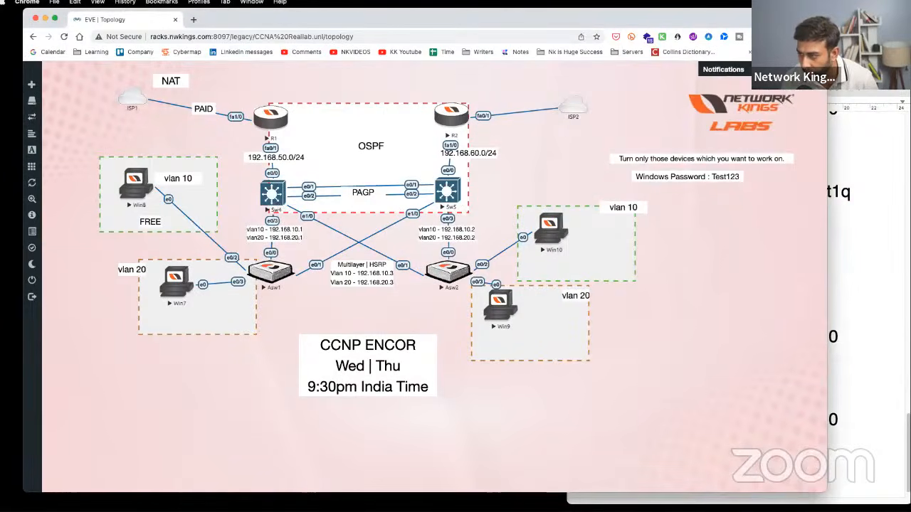
left_click(886, 311)
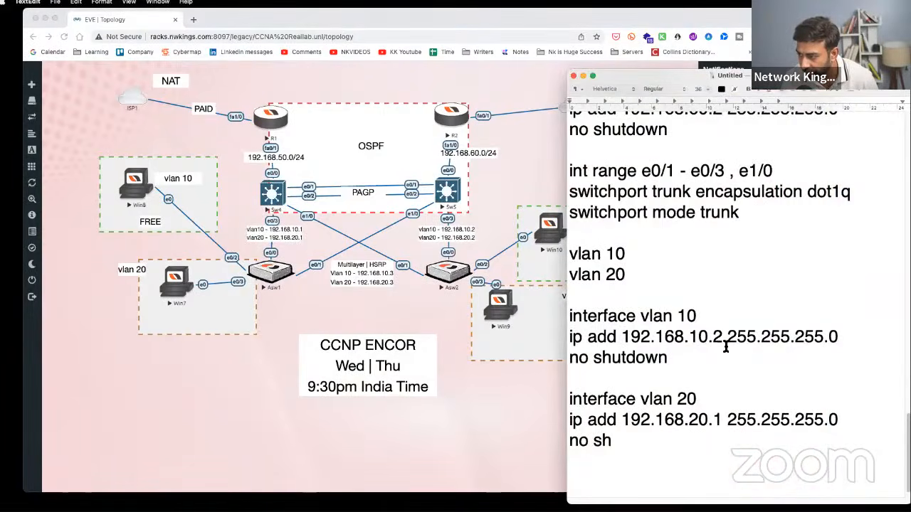
left_click(717, 420)
key("BackSpace")
type("2")
scroll(720, 449, "down", 1)
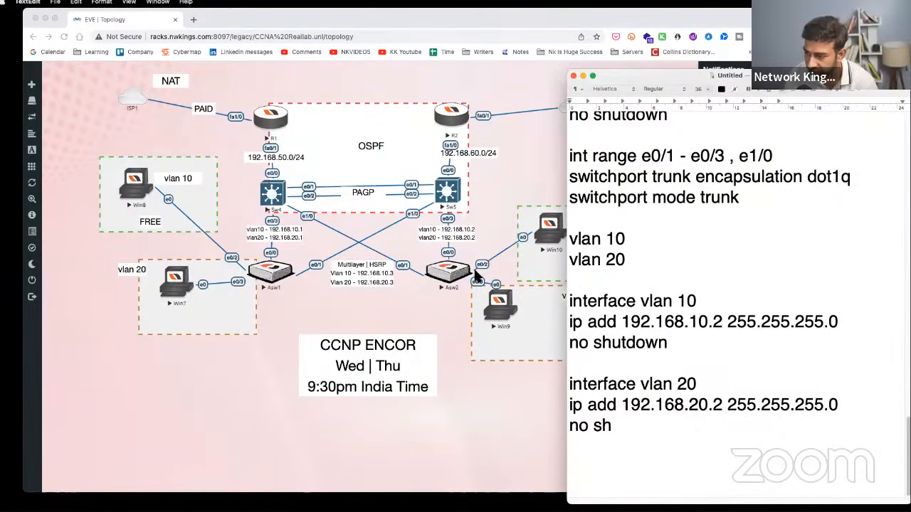
scroll(713, 322, "up", 10)
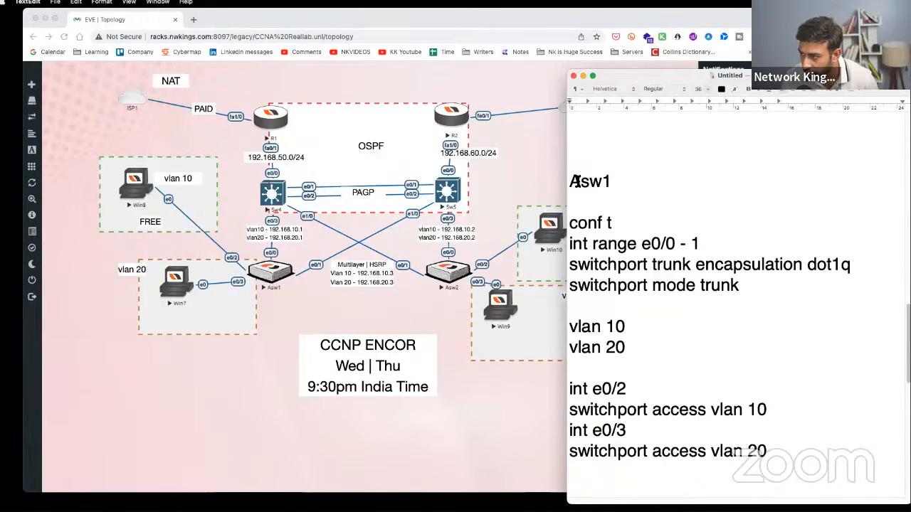
- Duplicate the Asw1 configuration at the end of the notes and rename its heading to Asw2
left_click_drag(571, 182, 774, 451)
key("super+c")
scroll(747, 432, "up", 9)
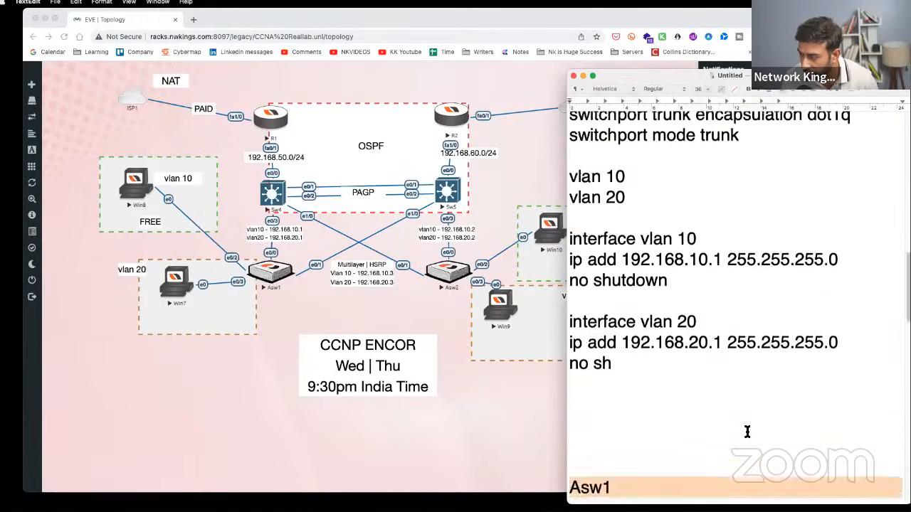
scroll(748, 432, "down", 14)
left_click(645, 460)
key("super+v")
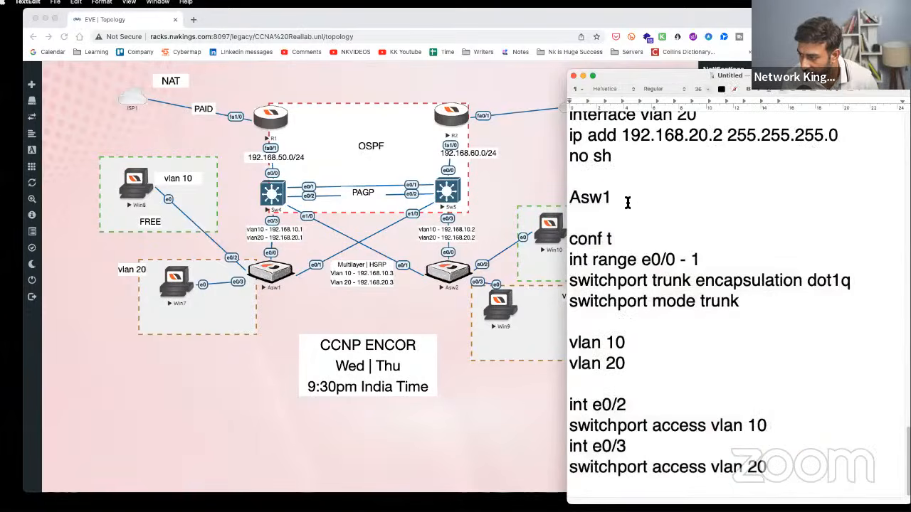
left_click(611, 198)
key("BackSpace")
type("2")
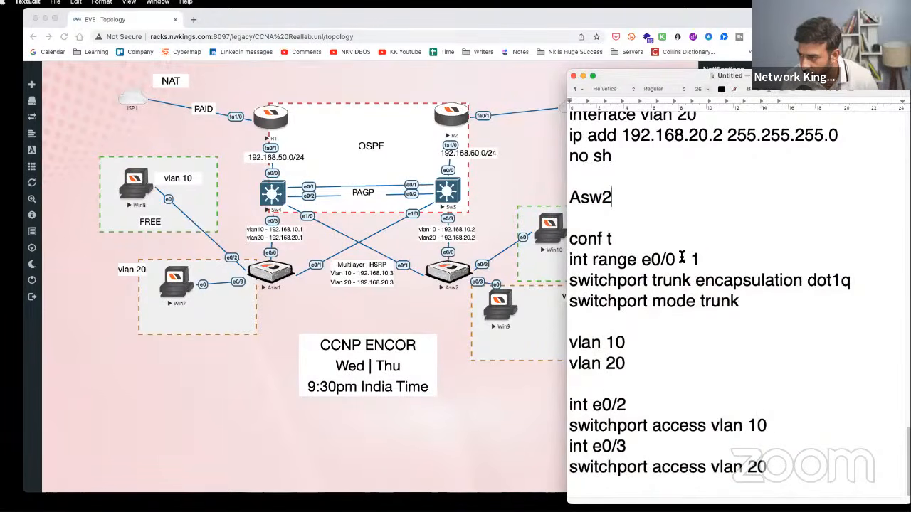
- Highlight the Asw2 trunk lines, VLAN 10/20 lines and e0/2–e0/3 access-port lines in turn
left_click_drag(725, 259, 555, 256)
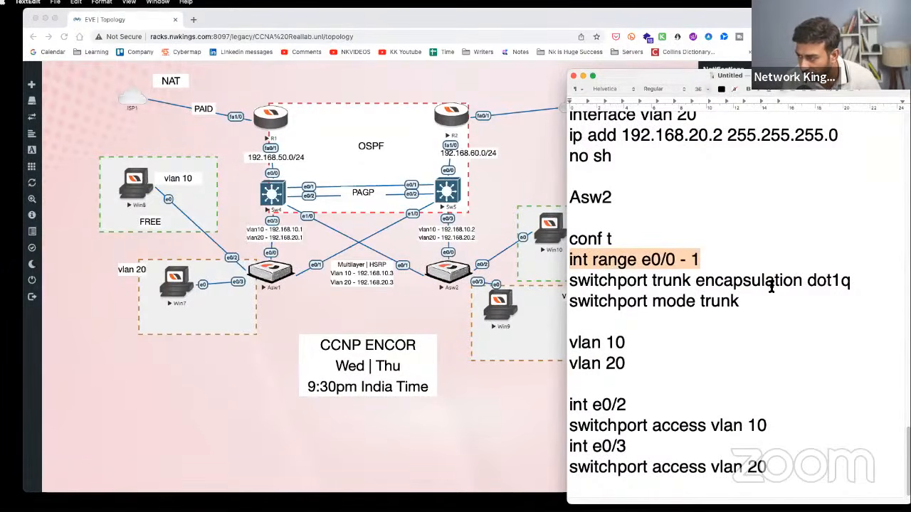
left_click_drag(862, 282, 555, 284)
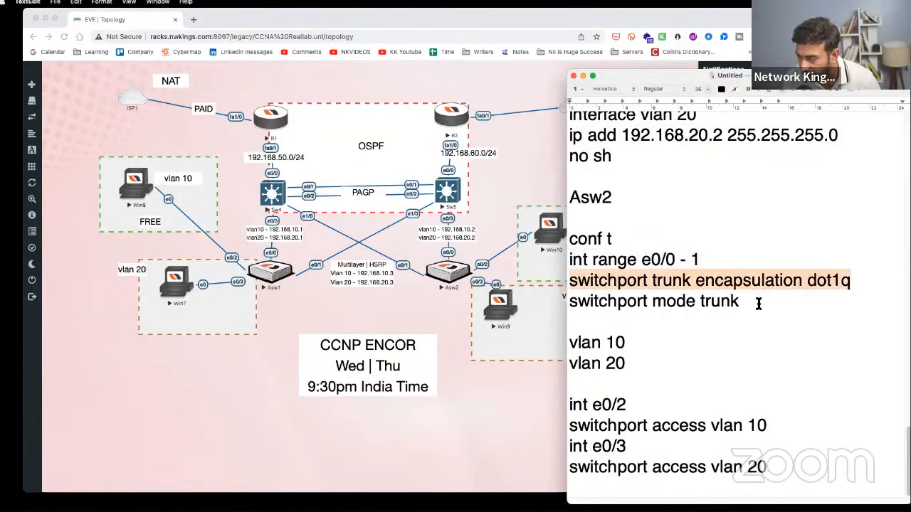
left_click_drag(758, 303, 553, 300)
left_click_drag(658, 362, 539, 345)
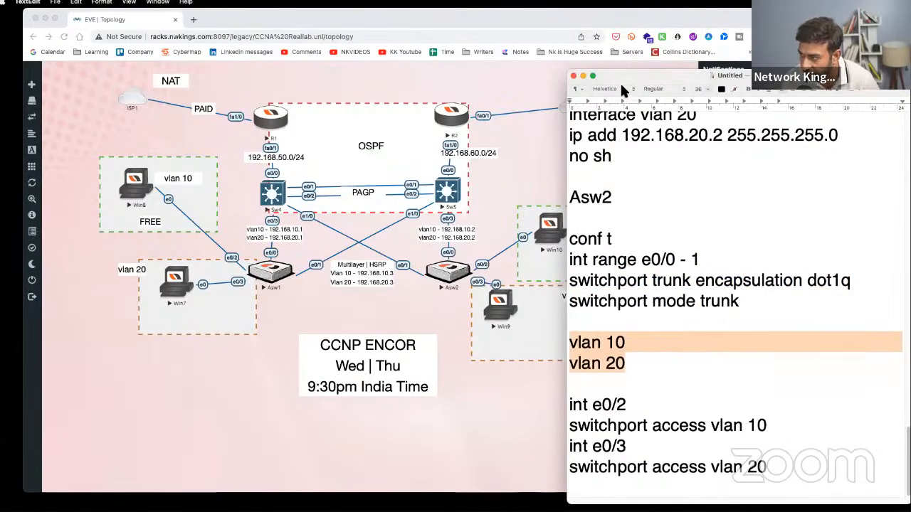
left_click_drag(620, 81, 697, 72)
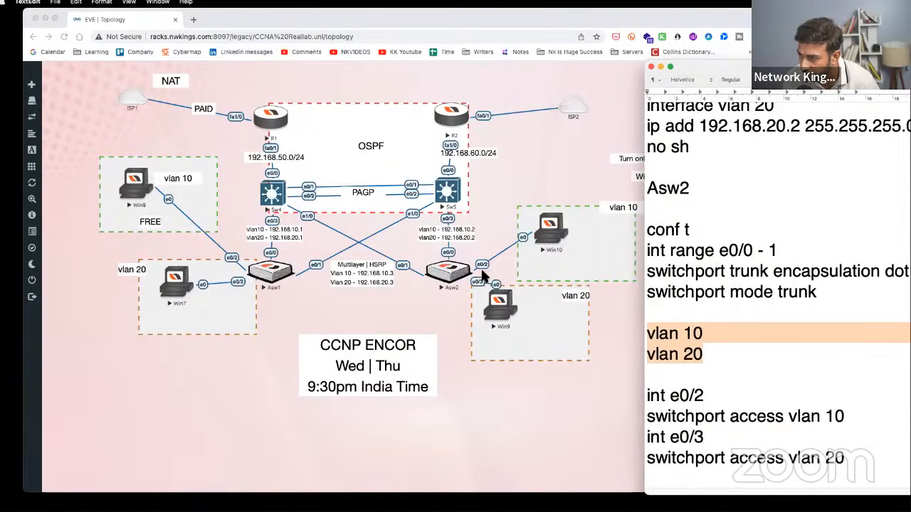
left_click(732, 333)
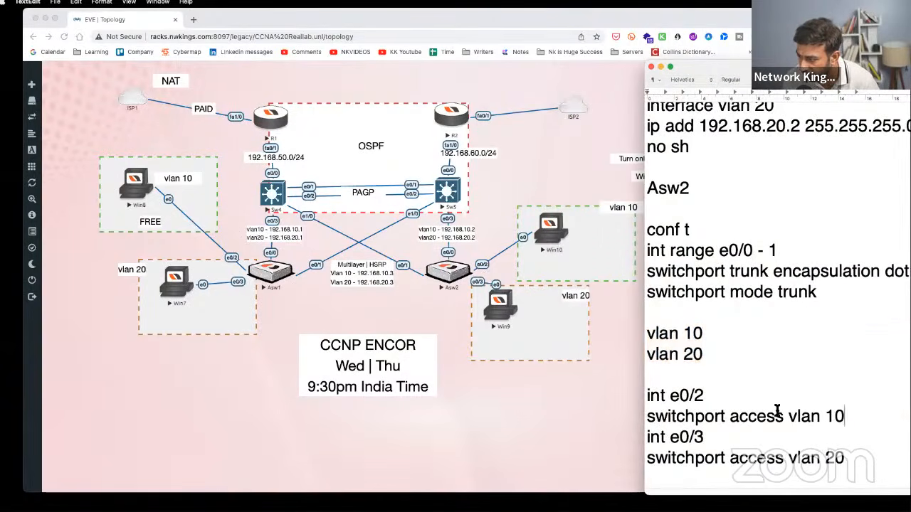
left_click_drag(850, 418, 561, 392)
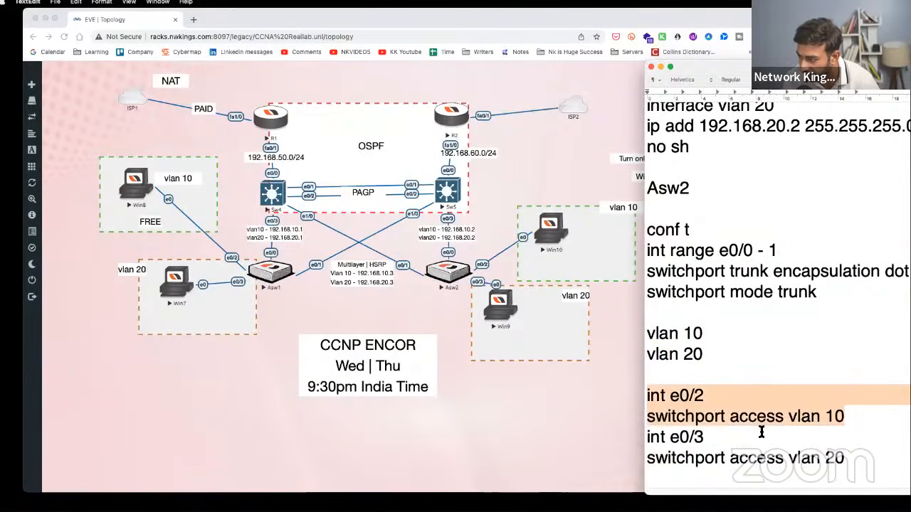
left_click_drag(855, 467, 646, 432)
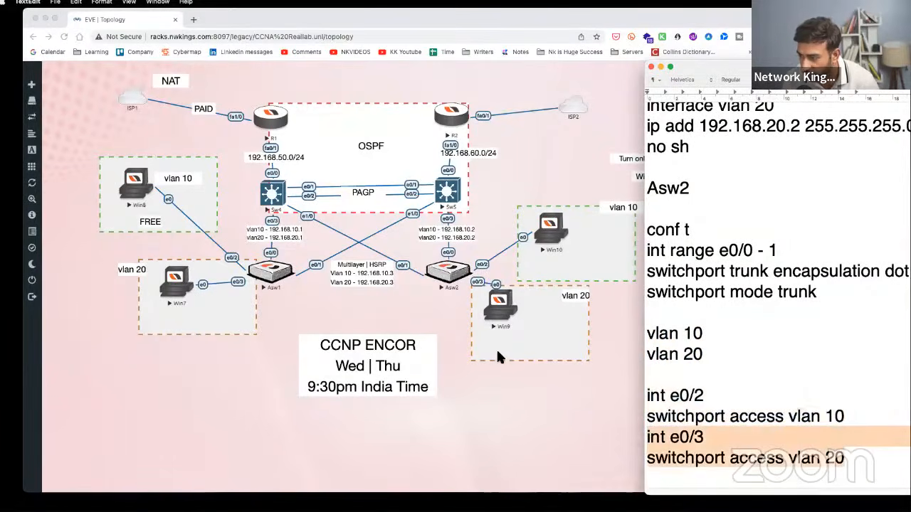
- Move the Win9 node lower inside the vlan 20 box on the topology
left_click(503, 319)
left_click_drag(506, 313, 542, 328)
left_click_drag(186, 285, 186, 286)
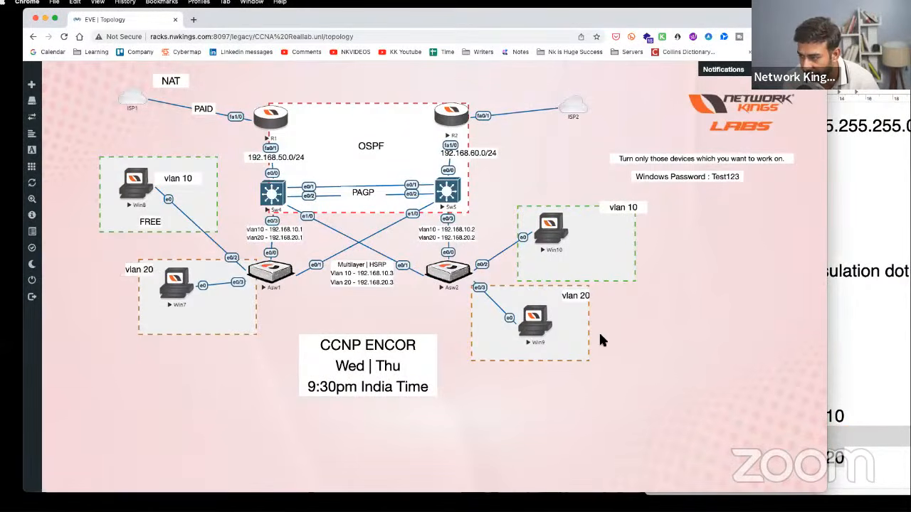
- Return to the config notes and scroll through the Sw4, Sw5, Asw1 and Asw2 sections
left_click(813, 349)
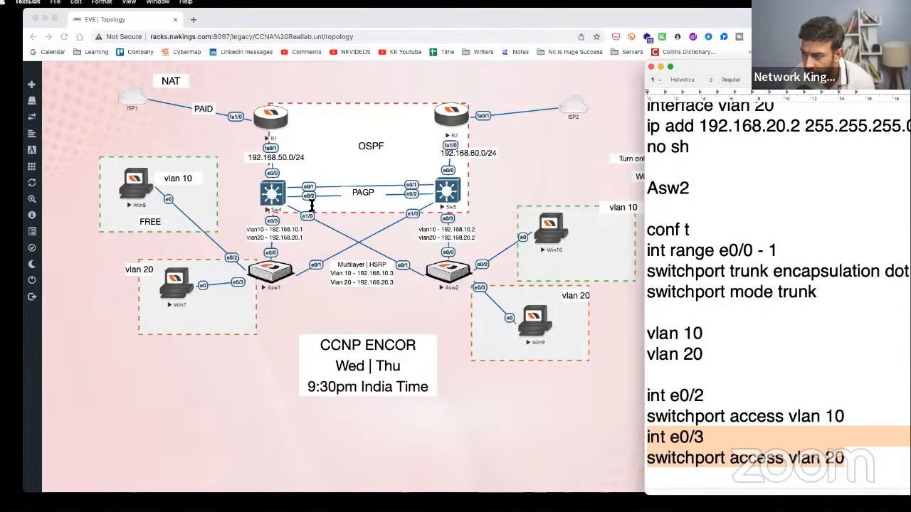
left_click(862, 298)
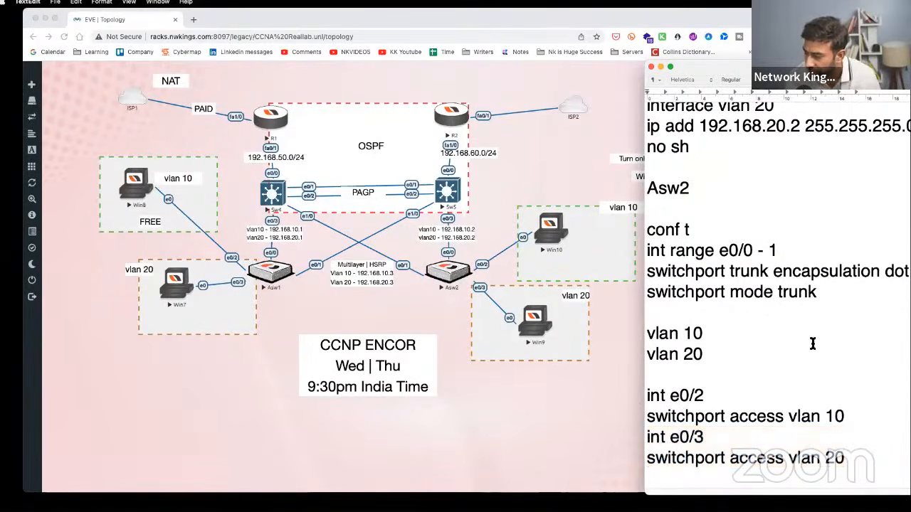
scroll(814, 374, "up", 15)
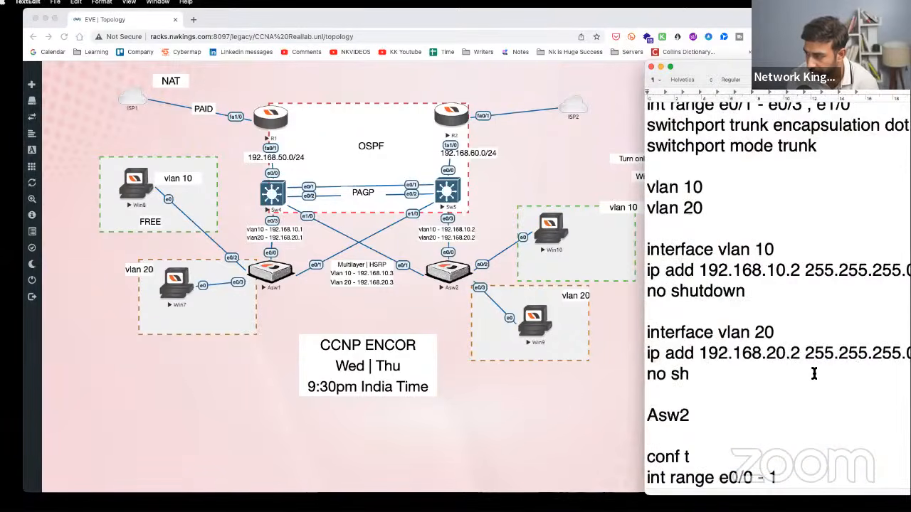
scroll(814, 374, "up", 4)
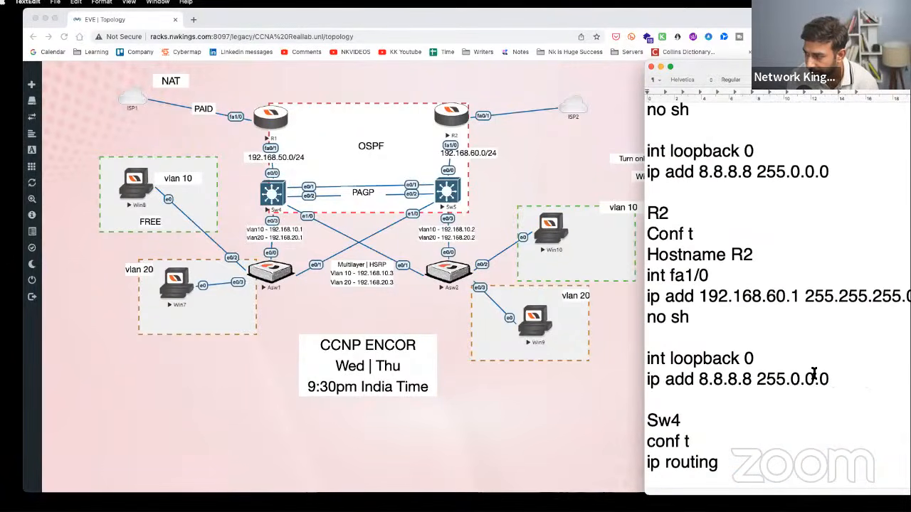
scroll(815, 373, "down", 18)
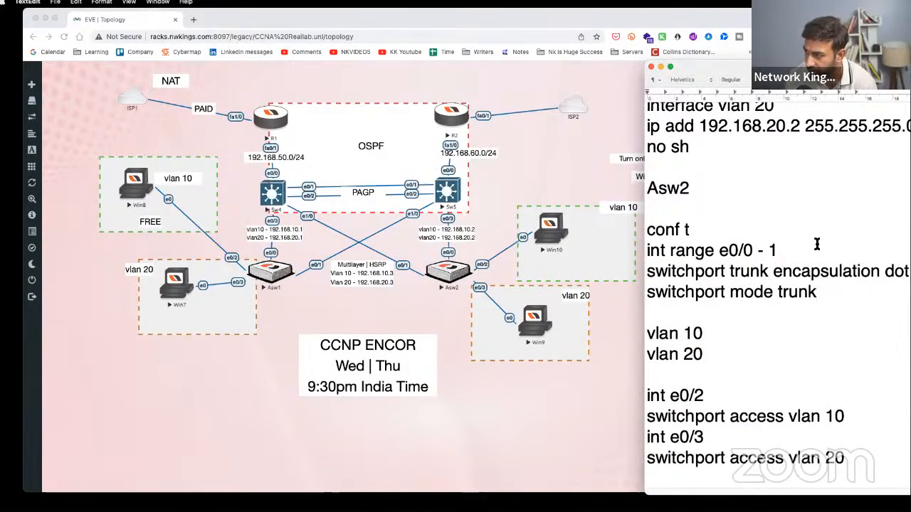
scroll(813, 267, "up", 6)
scroll(813, 267, "up", 5)
- Capture a region screenshot of the EVE-NG lab topology
left_click(588, 158)
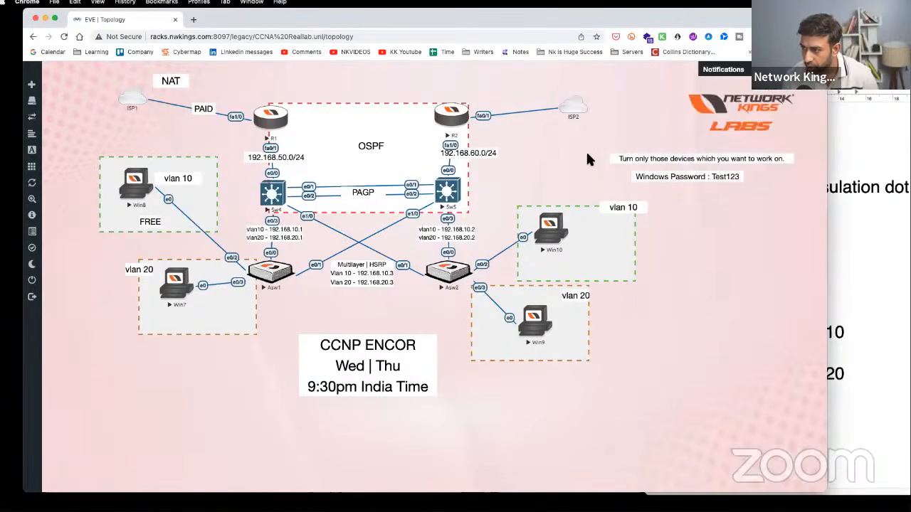
key("super+shift+4")
left_click_drag(96, 64, 790, 430)
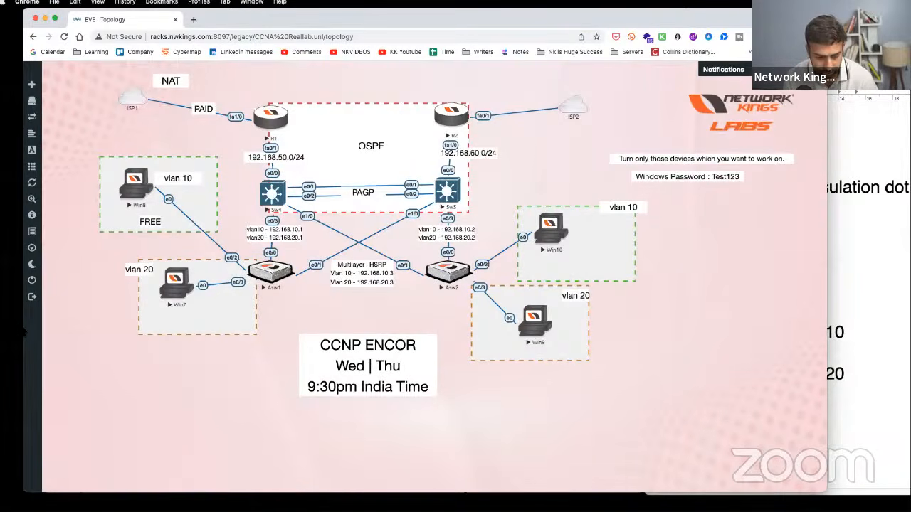
- In Craft, switch to the other workspace and start a new document titled 'The Real Lab'
key("super+Tab")
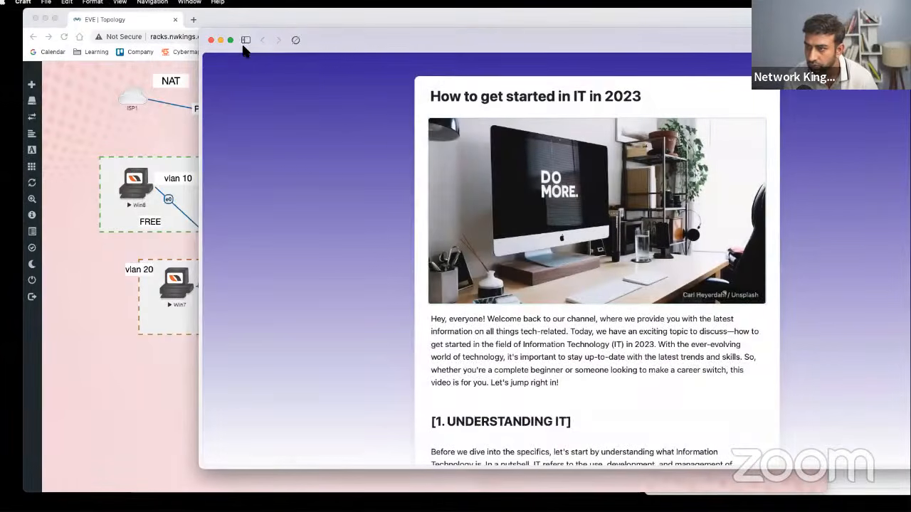
left_click(246, 41)
left_click(240, 114)
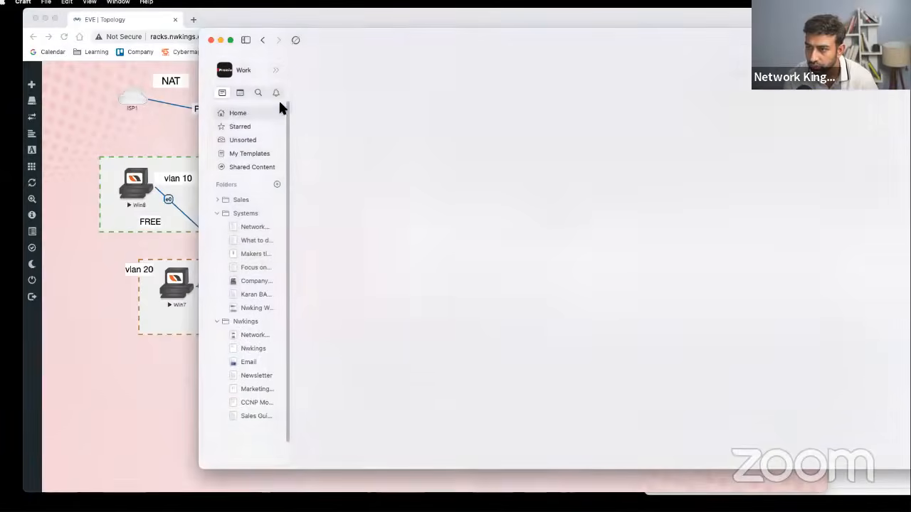
left_click_drag(385, 32, 355, 50)
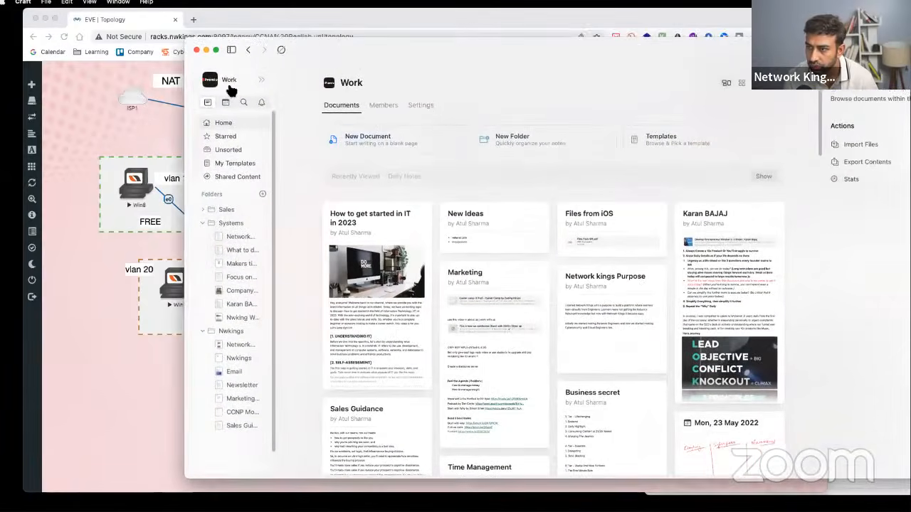
left_click(229, 82)
left_click(238, 118)
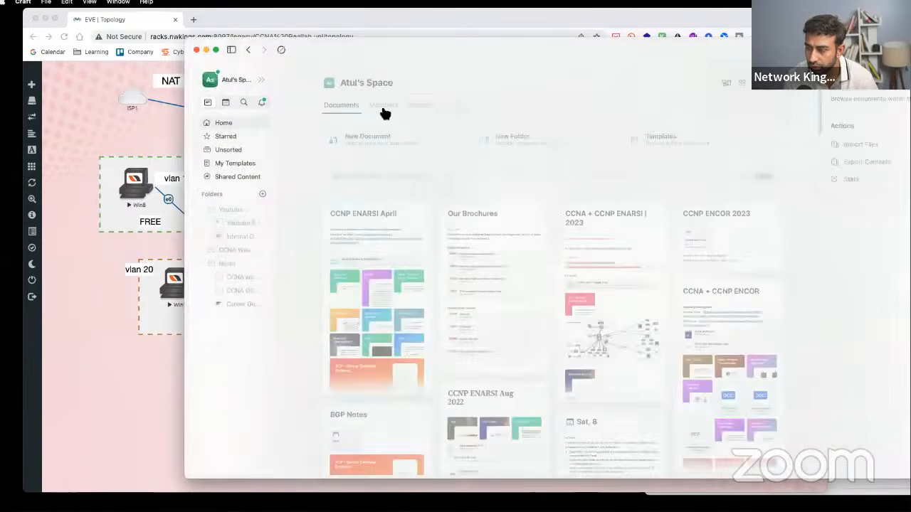
left_click(438, 151)
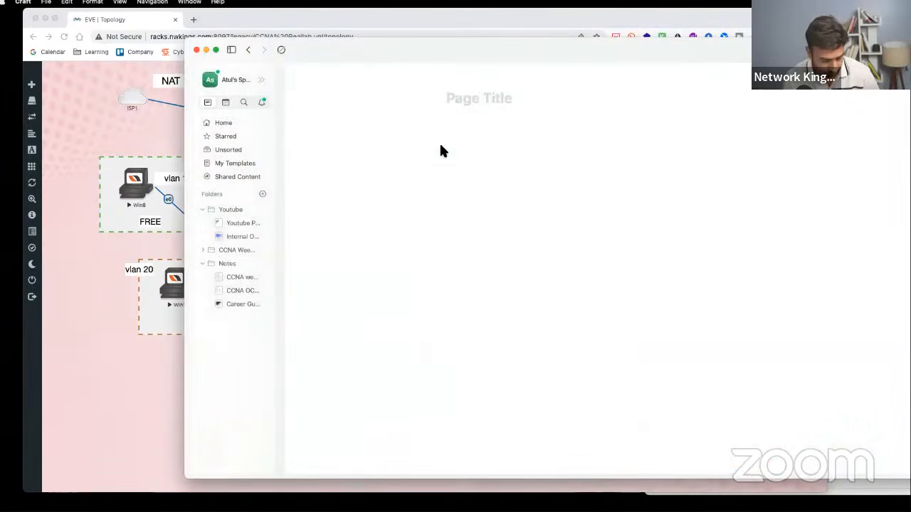
type("The Real Lab")
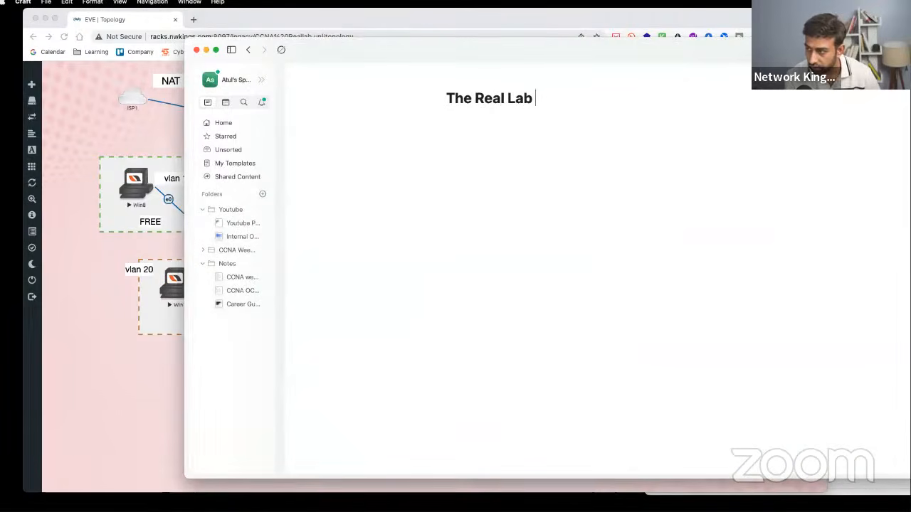
- Screenshot the topology again and drop the image below 'The Real Lab' title
left_click(90, 264)
key("super+shift+4")
left_click_drag(90, 56, 679, 438)
left_click(841, 346)
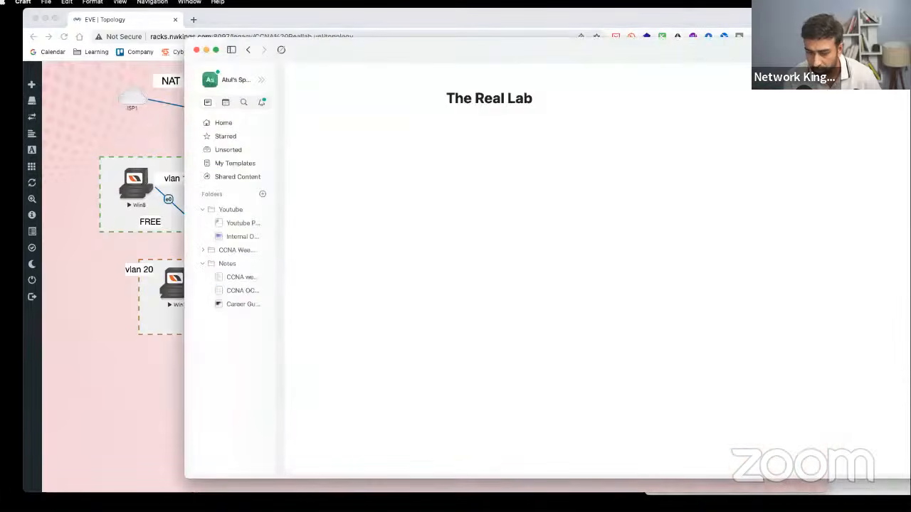
left_click_drag(10, 151, 527, 180)
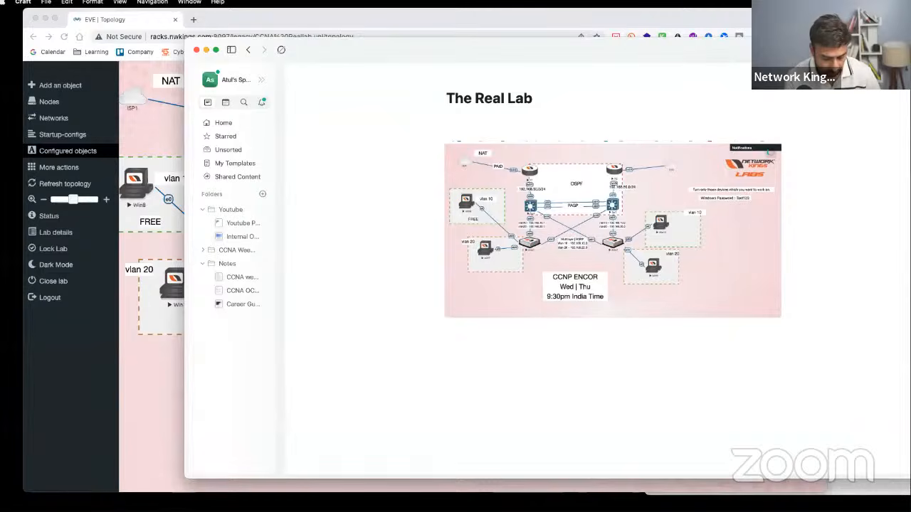
- Paste the Asw1 configuration lines on an empty line below the topology image
type("/code")
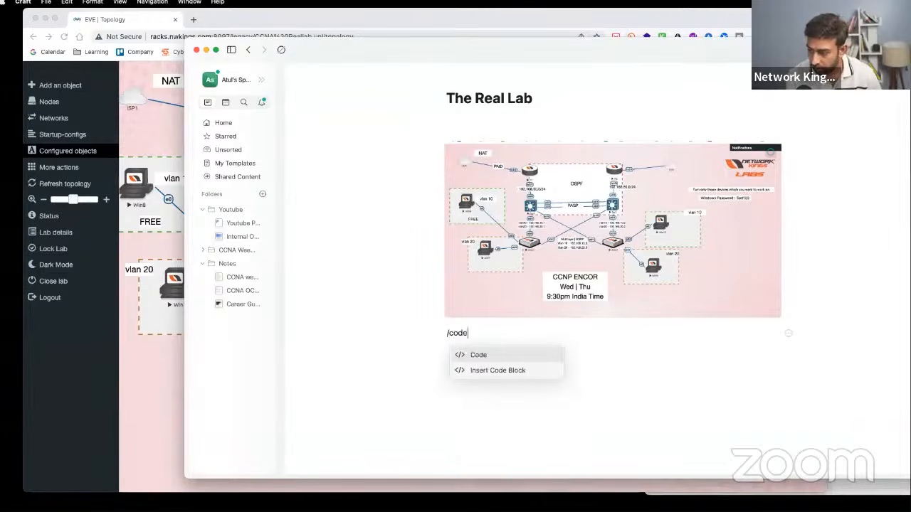
key("Return")
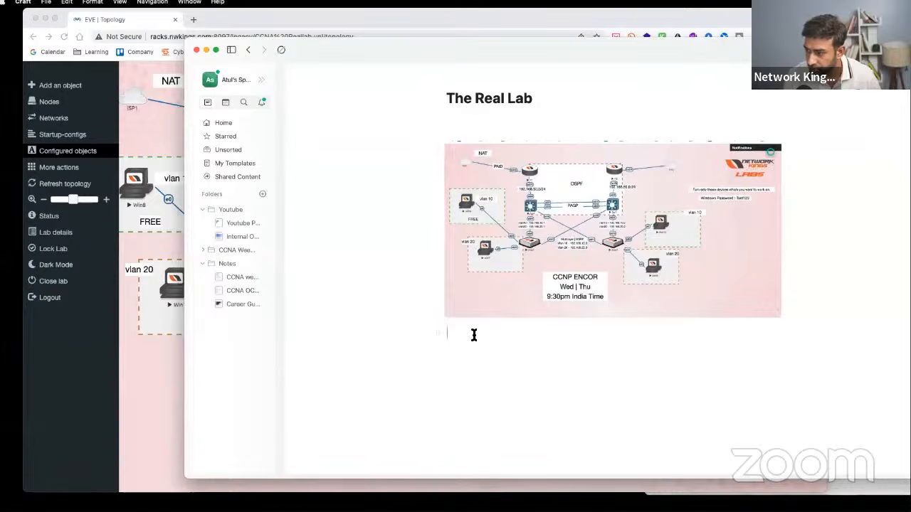
type("/code")
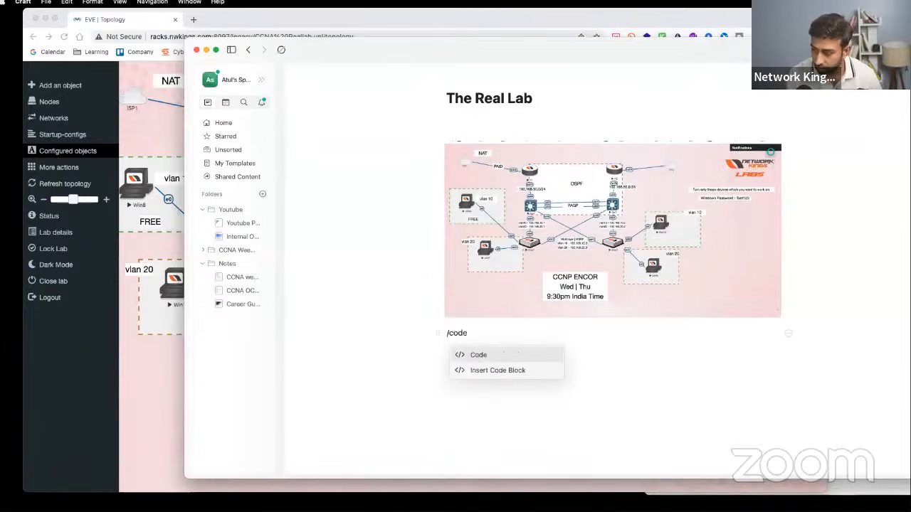
left_click(471, 354)
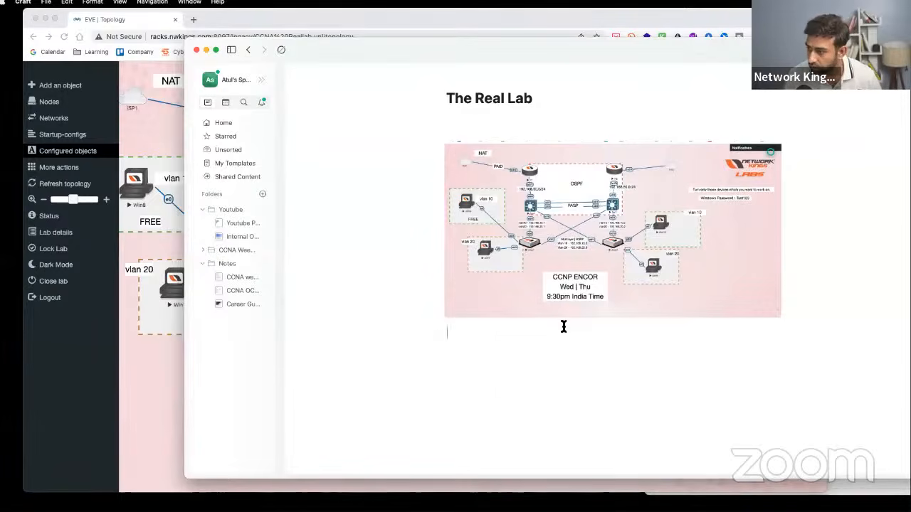
type("Asw1 conf t int range e0/0 - 1 switchport trunk encapsulation dot1q switchport mode trunk vlan 10 vlan 20 int e0/2")
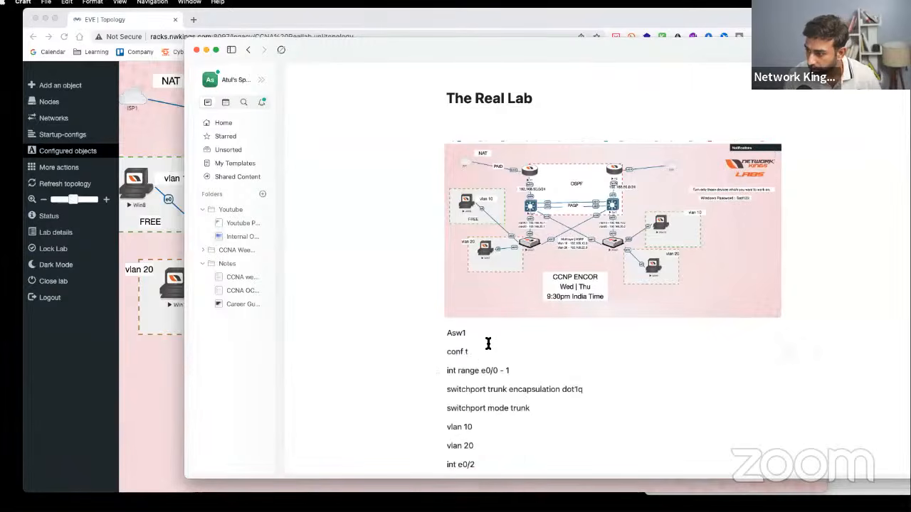
- Delete the plain pasted Asw1 configuration lines from below the image
left_click(491, 356)
triple_click(494, 357)
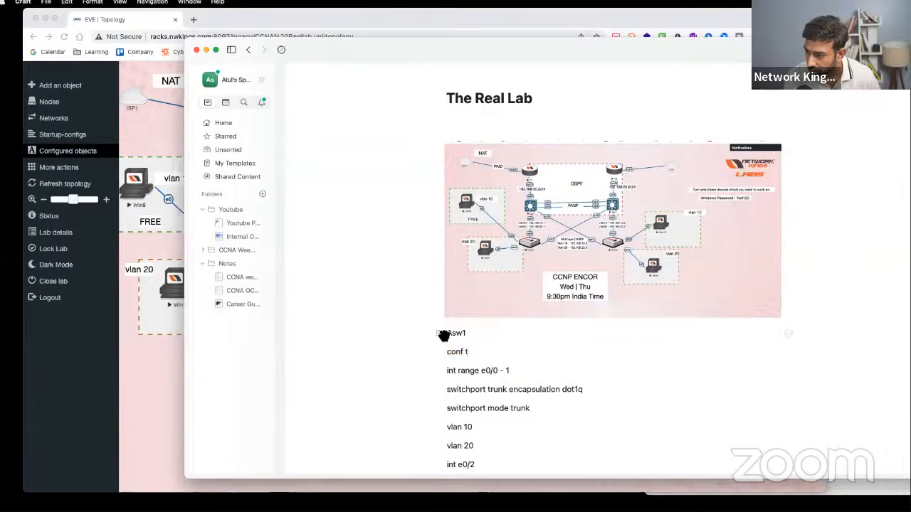
key("super+a")
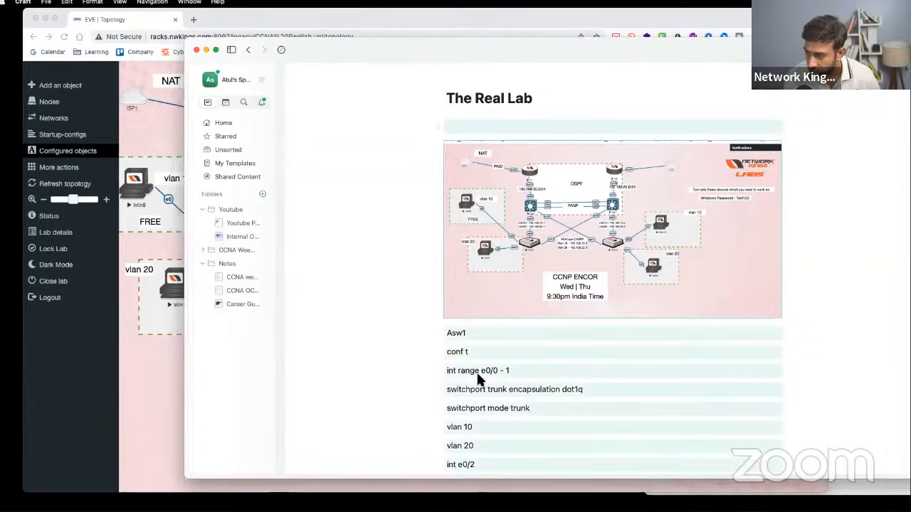
left_click(476, 371)
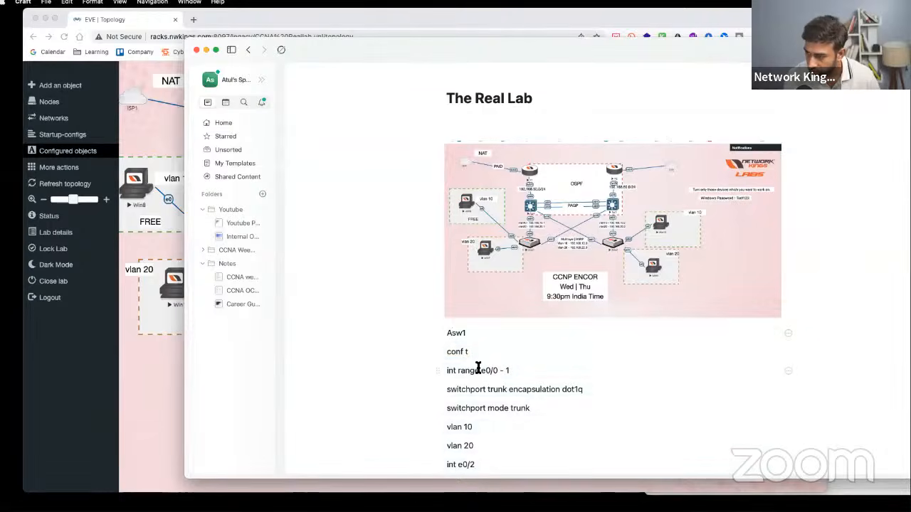
scroll(478, 377, "down", 5)
left_click(553, 249, "shift")
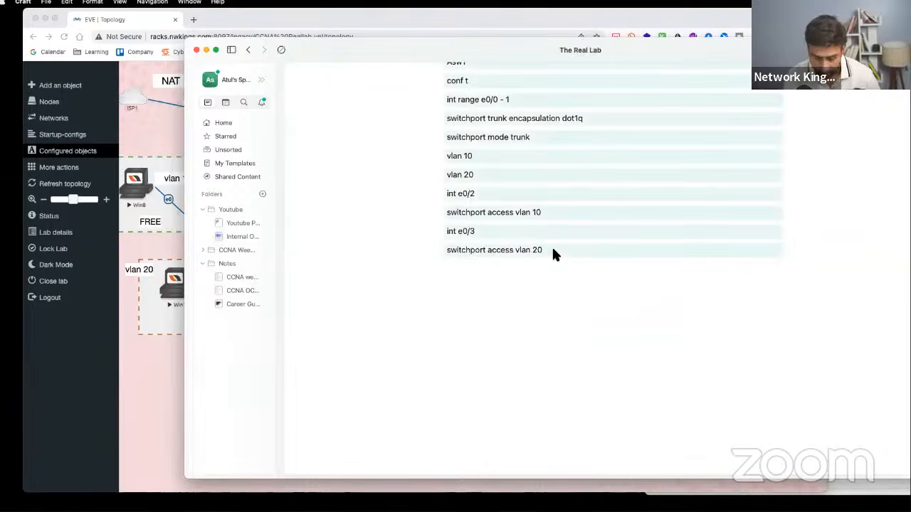
key("BackSpace")
scroll(489, 288, "up", 3)
scroll(489, 286, "down", 2)
scroll(483, 184, "up", 4)
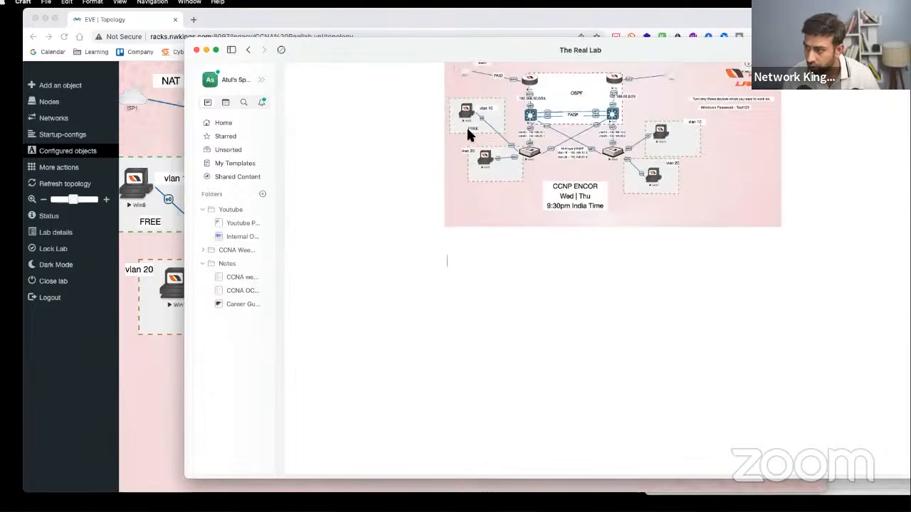
- Insert a code block below the image and paste the Asw1 configuration into it
type("/code")
key("Escape")
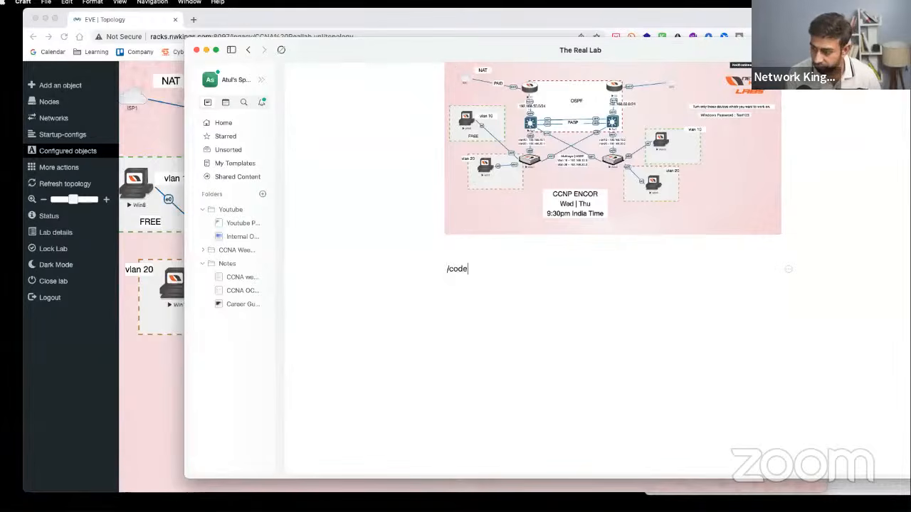
key("BackSpace")
key("BackSpace")
key("BackSpace")
key("BackSpace")
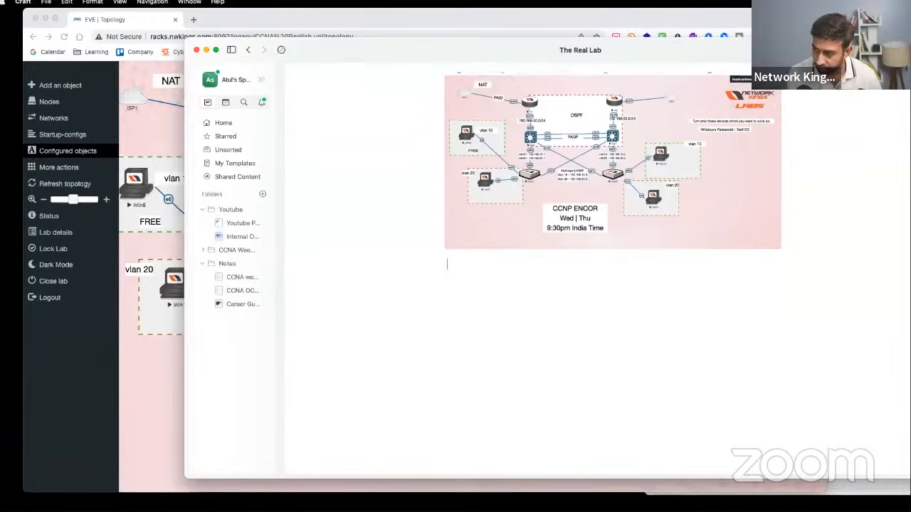
type("/cod")
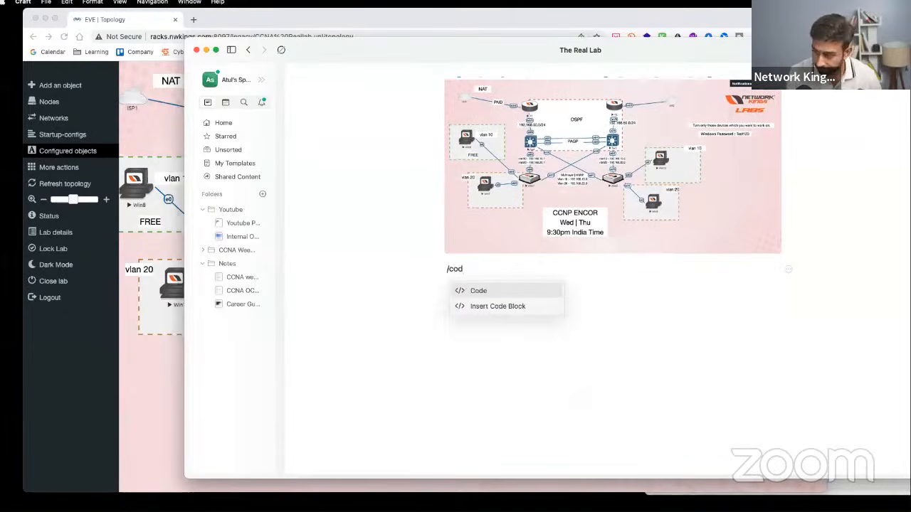
key("Down")
key("Return")
key("super+v")
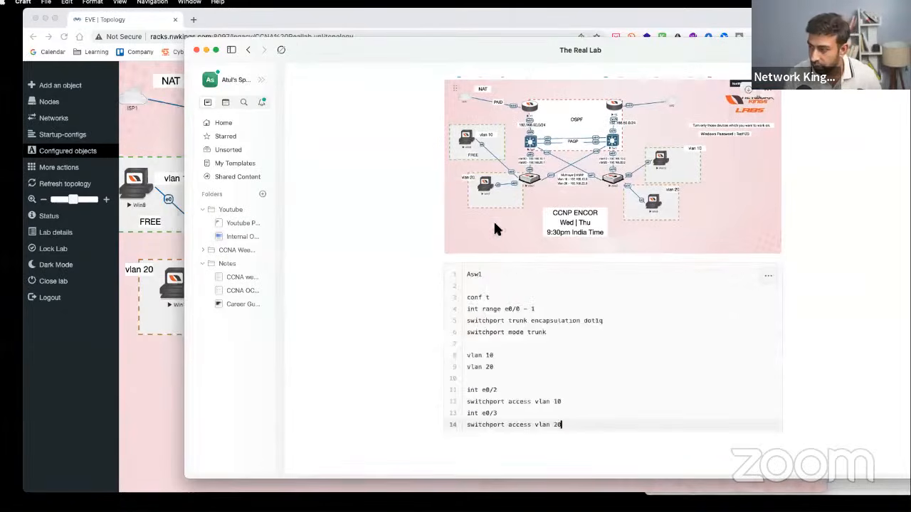
scroll(531, 334, "up", 3)
scroll(530, 313, "down", 5)
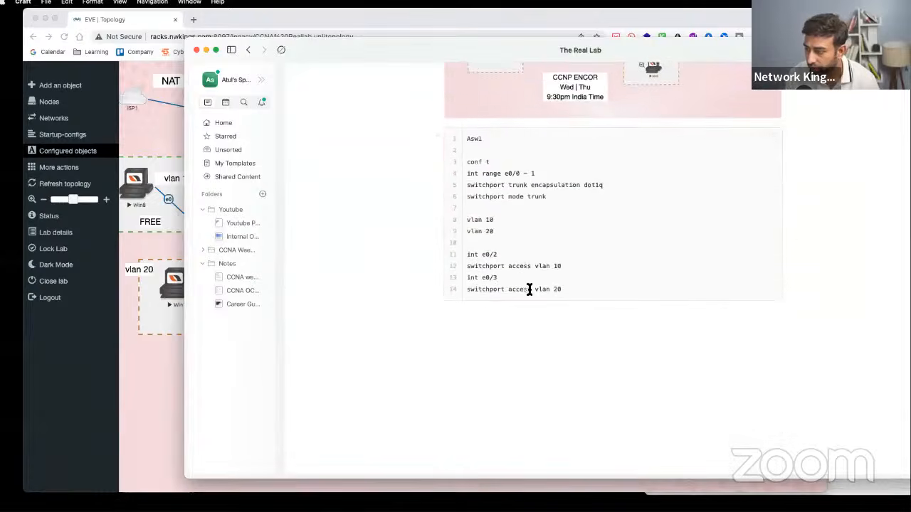
left_click(531, 198)
scroll(538, 213, "up", 3)
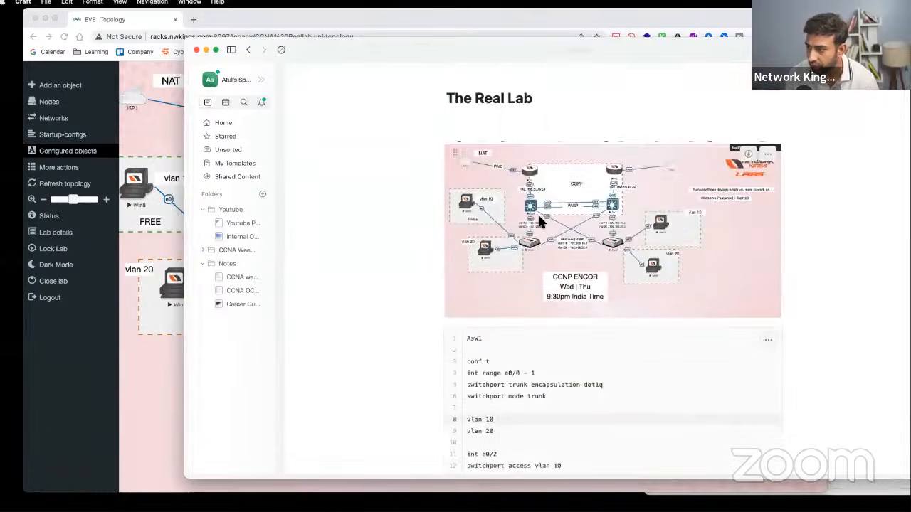
scroll(537, 213, "down", 2)
- Copy all the configuration text from the plain-text notes and return to The Real Lab
left_click(167, 374)
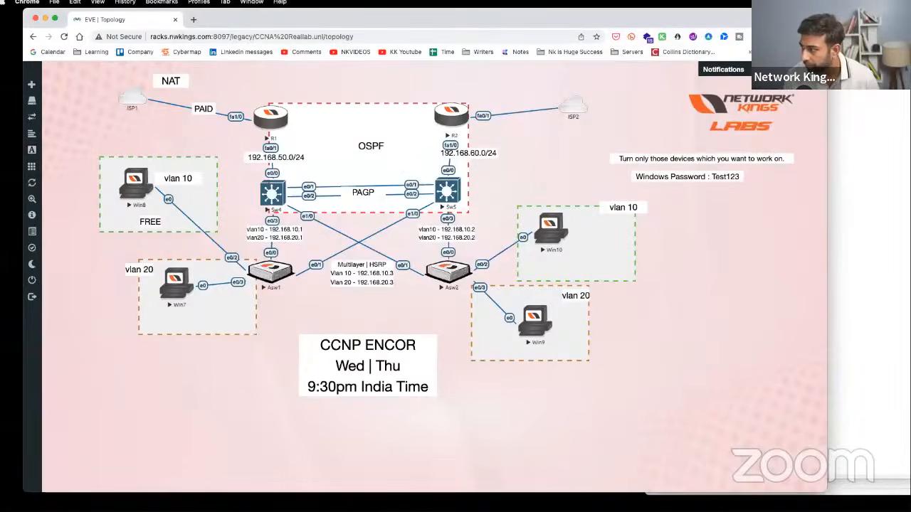
key("super+Tab")
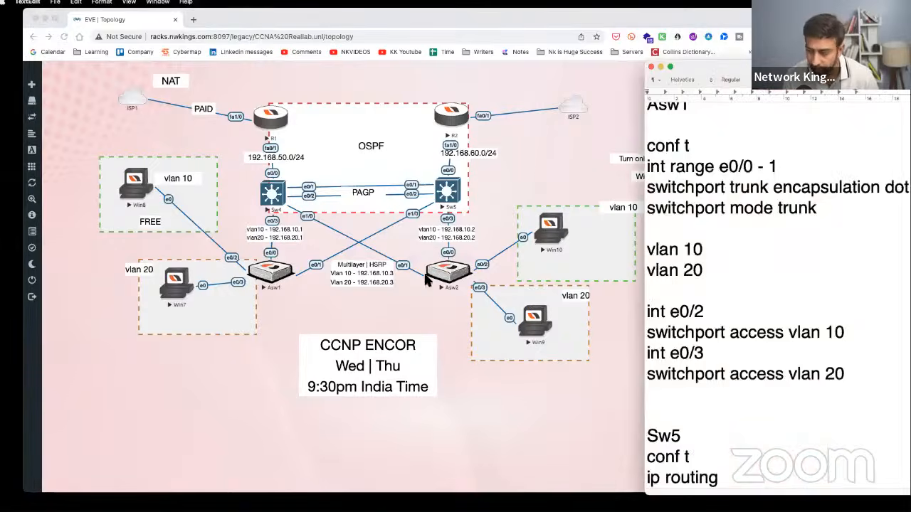
left_click(737, 246)
key("super+a")
left_click(469, 420)
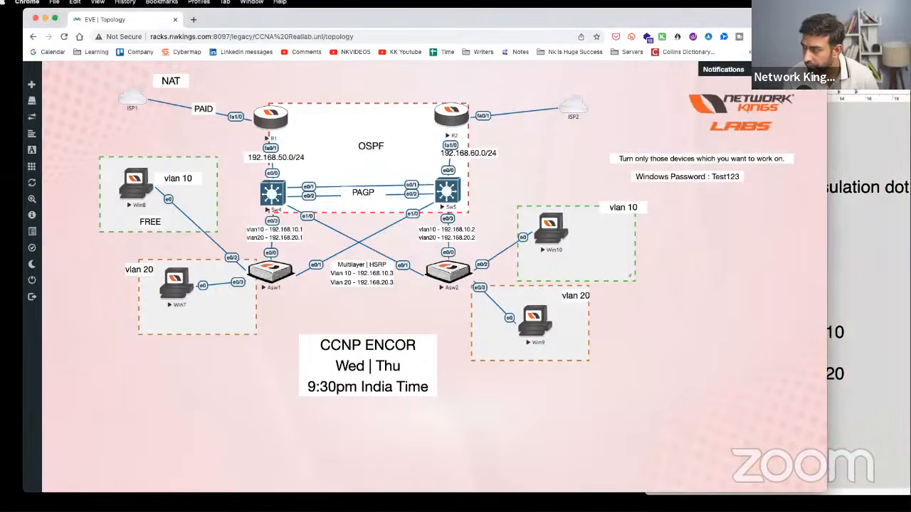
key("super+Tab")
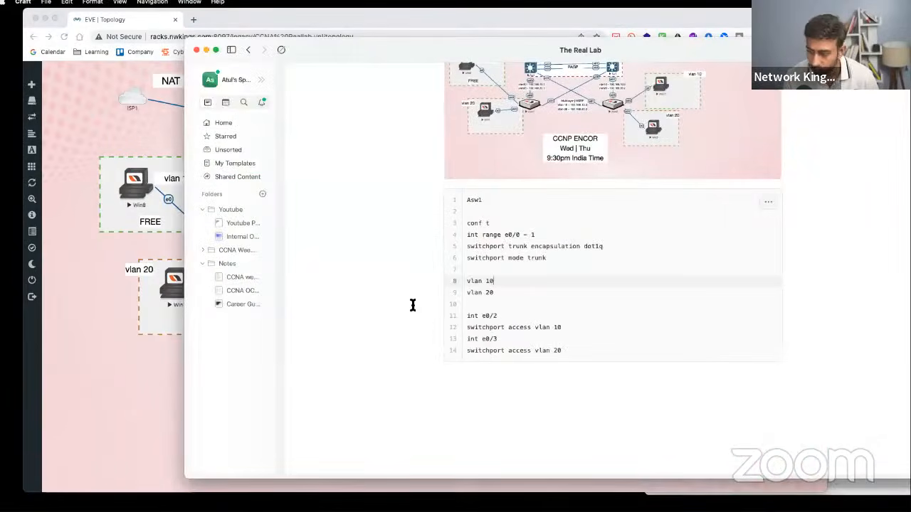
- Paste the full lab configuration, including Sw4, Sw5 and Asw2, into the code block
left_click(528, 269)
key("super+v")
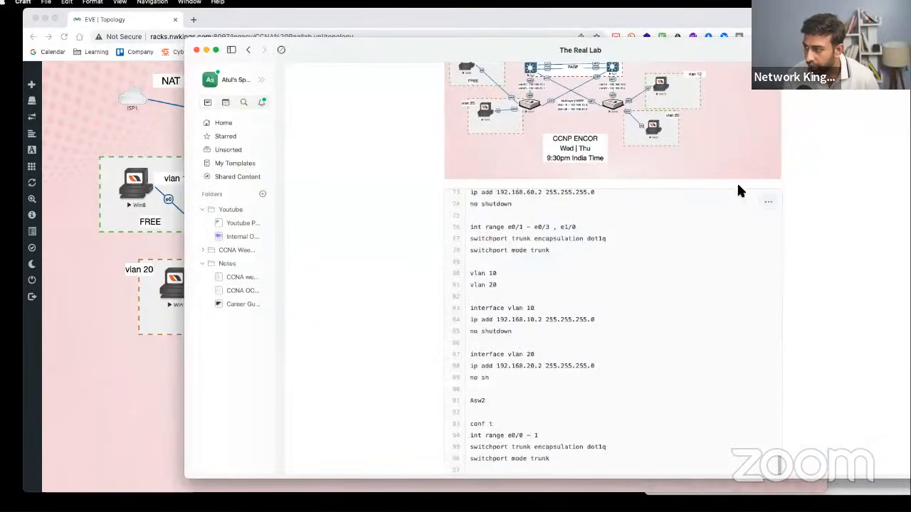
scroll(829, 171, "down", 5)
scroll(679, 206, "up", 5)
scroll(758, 208, "up", 10)
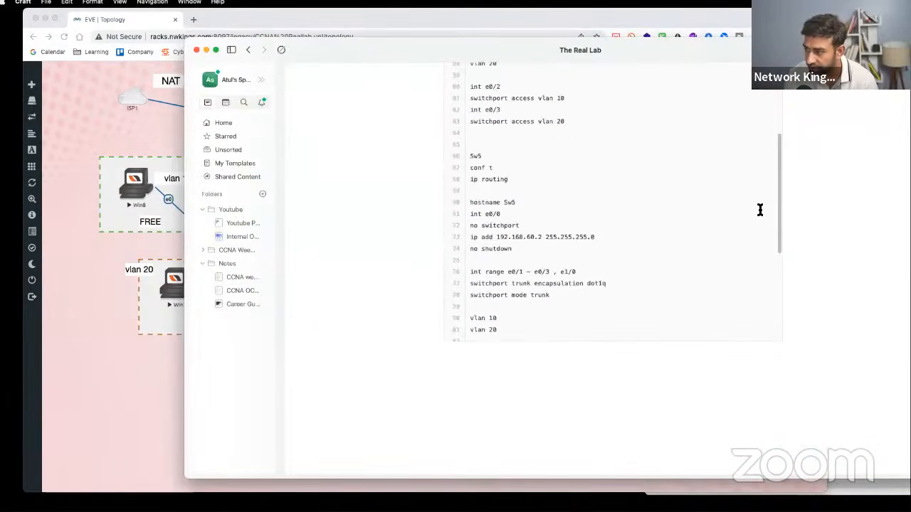
- Publish The Real Lab note with Share to Web, then close the sharing panel
left_click(875, 50)
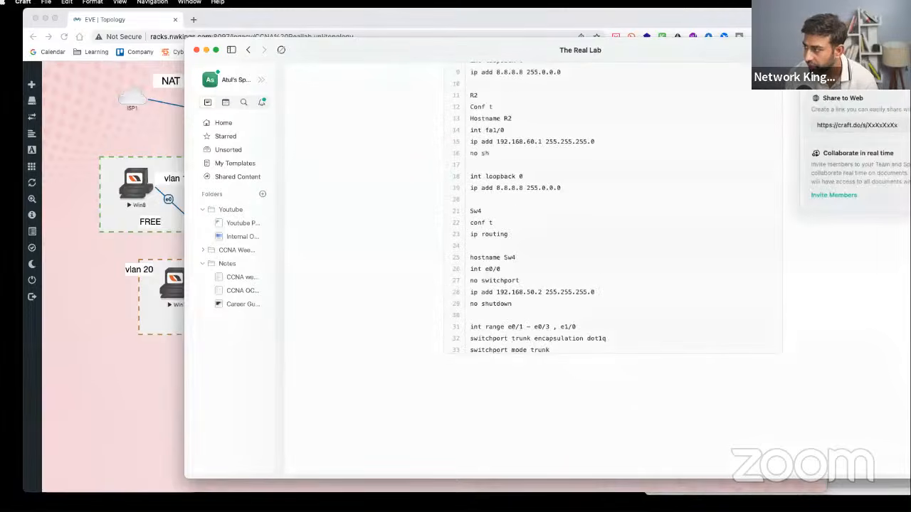
left_click(831, 76)
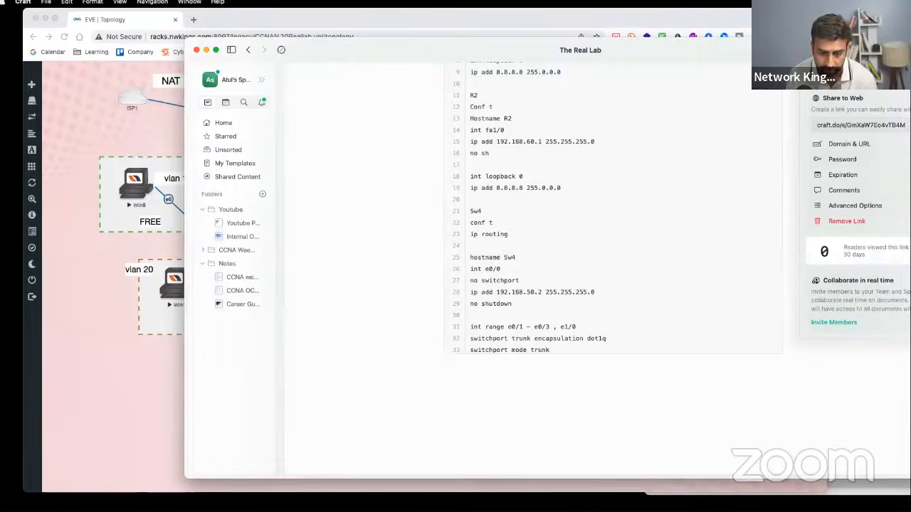
left_click(552, 283)
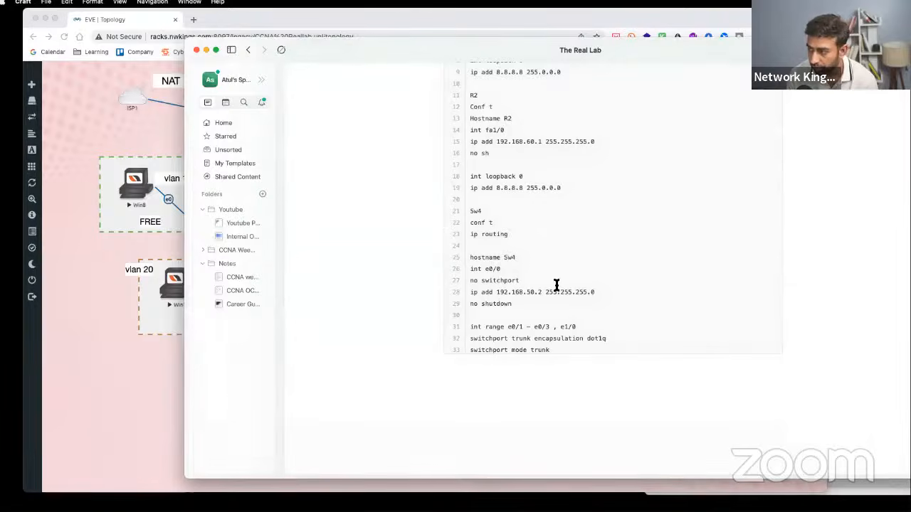
scroll(560, 285, "down", 10)
scroll(559, 285, "down", 5)
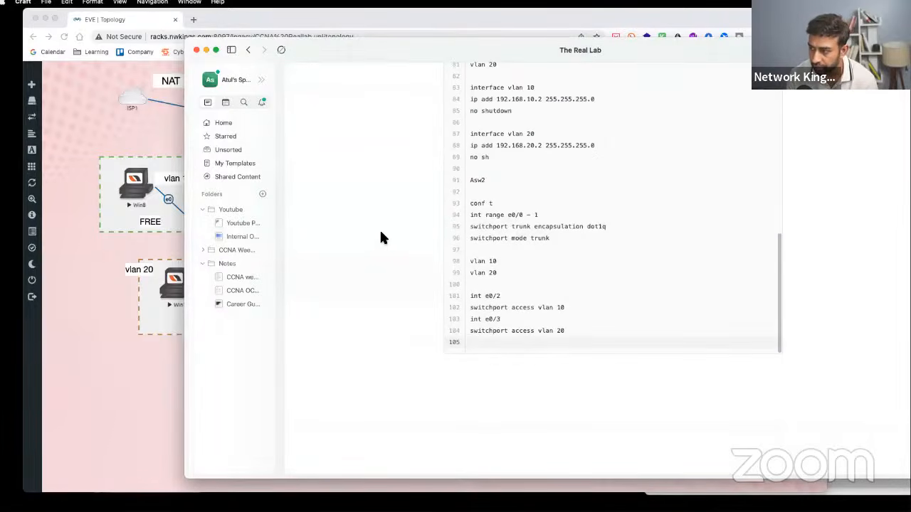
scroll(380, 235, "up", 5)
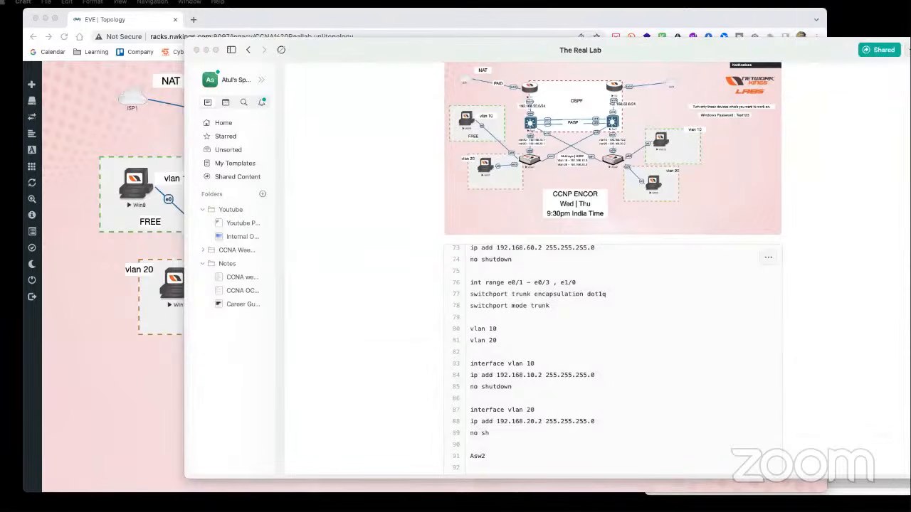
left_click(75, 372)
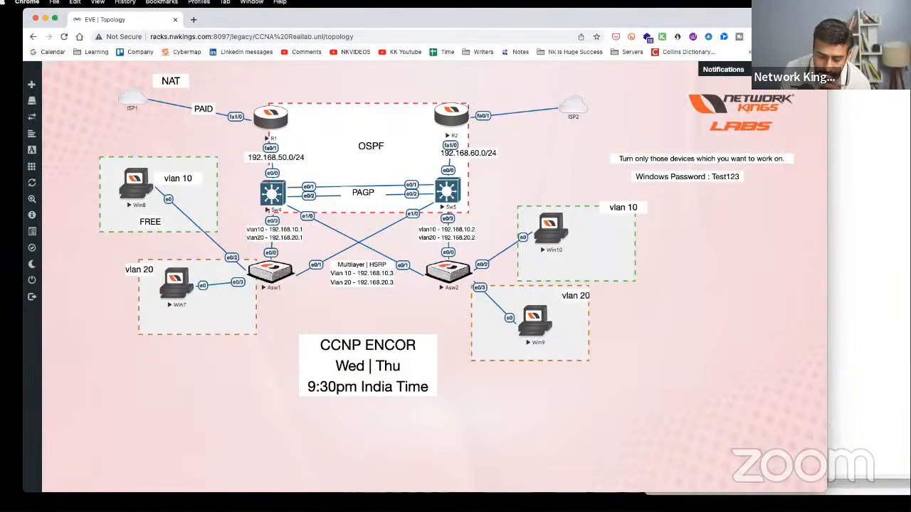
- Bring the switch configuration notes back in front of the browser
key("super+Tab")
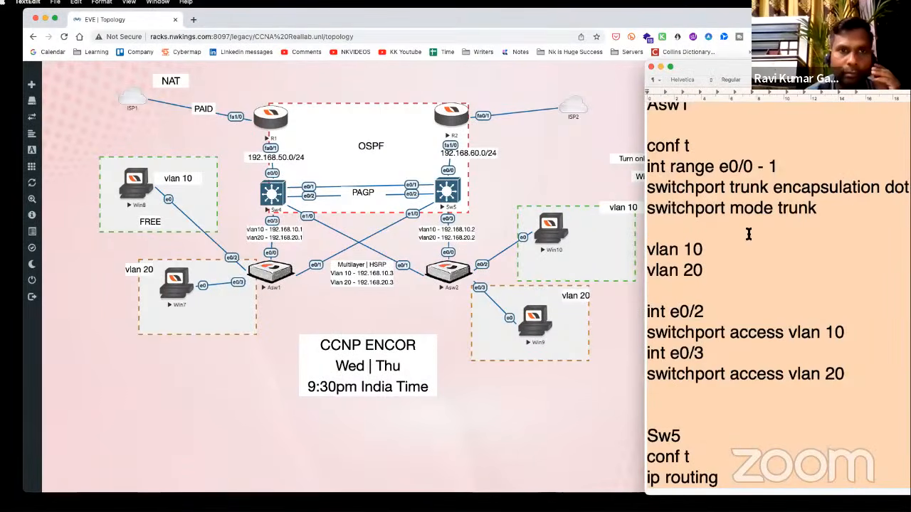
- Nudge the 192.168.50.0/24 and 192.168.60.0/24 labels into neat positions under R1 and R2
left_click(756, 213)
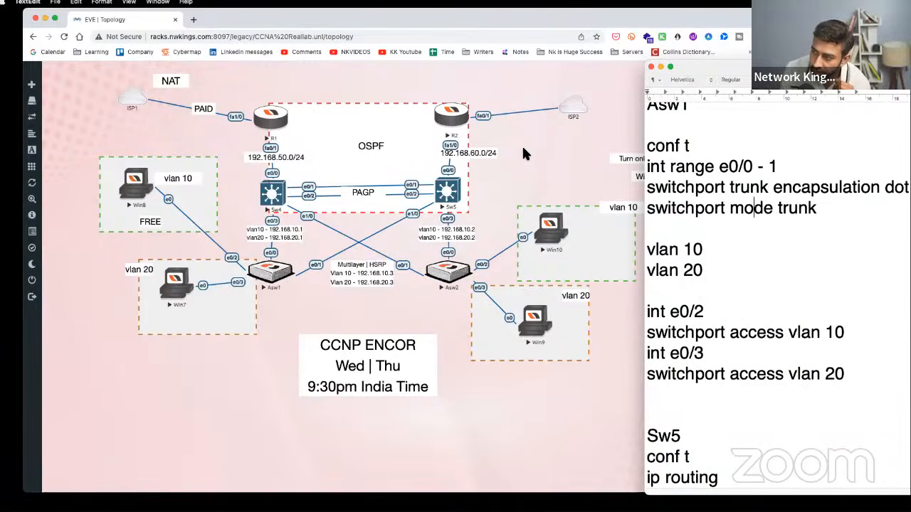
left_click(478, 152)
left_click_drag(478, 152, 474, 154)
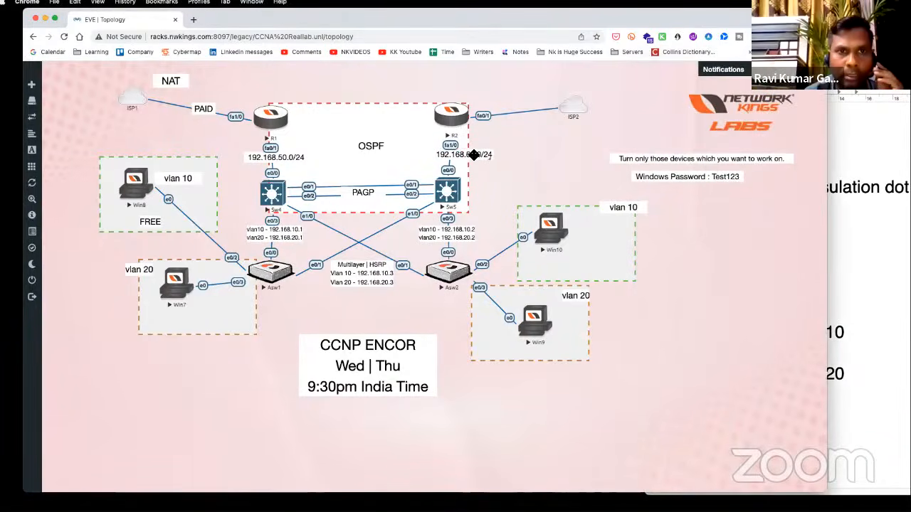
left_click_drag(291, 156, 287, 156)
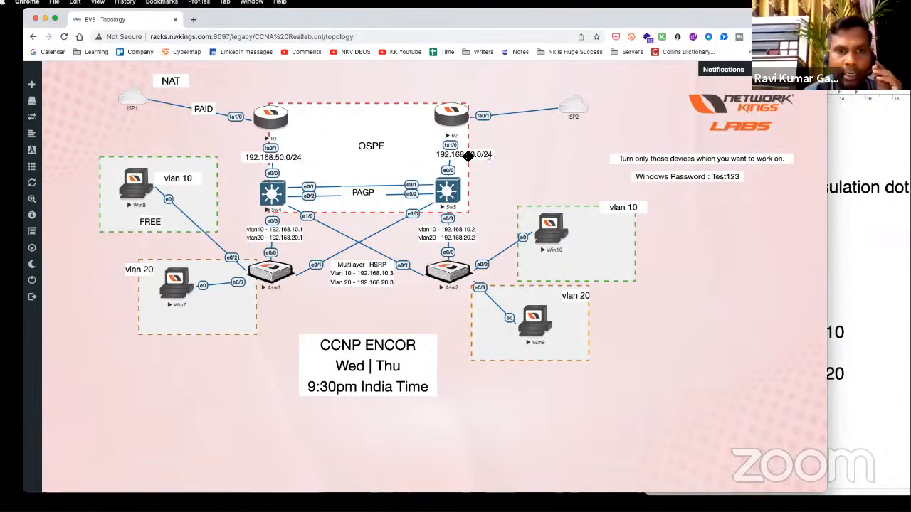
left_click_drag(471, 152, 463, 154)
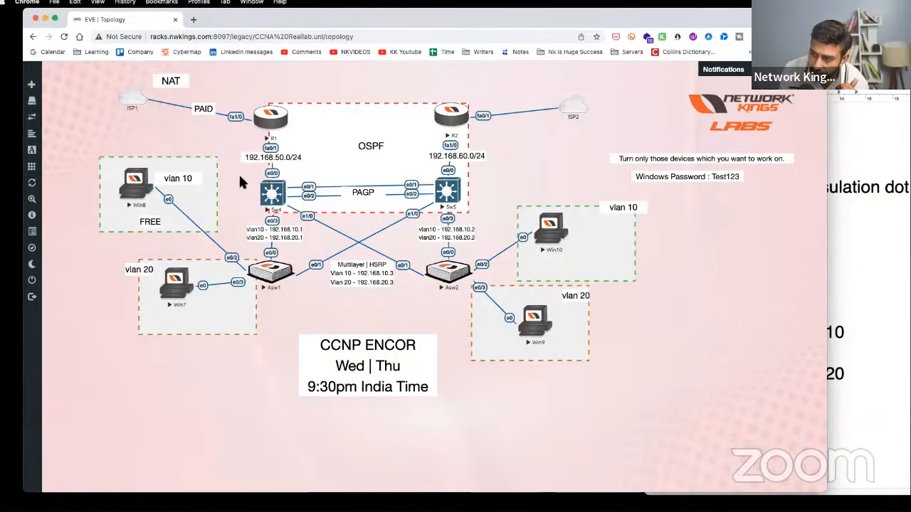
left_click_drag(239, 177, 461, 212)
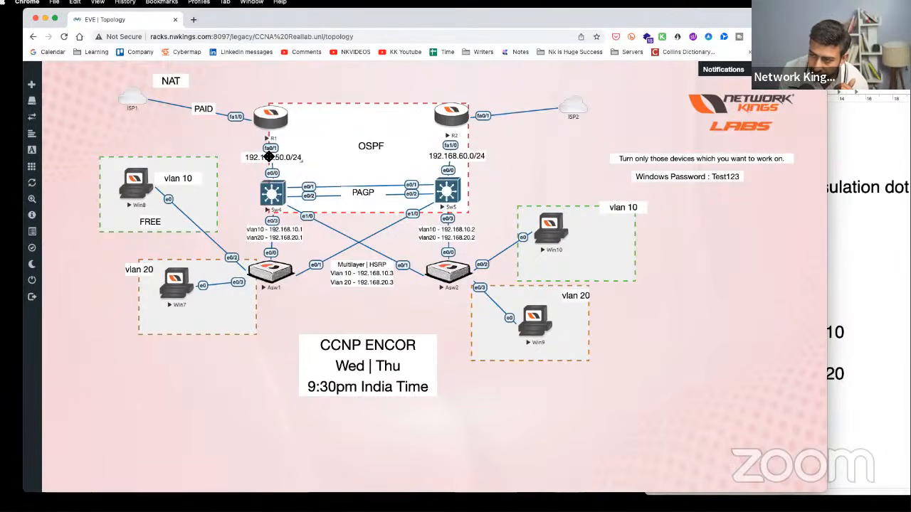
left_click_drag(276, 159, 266, 151)
mouse_move(473, 155)
left_mouse_down()
mouse_move(478, 147)
mouse_move(467, 153)
left_mouse_up()
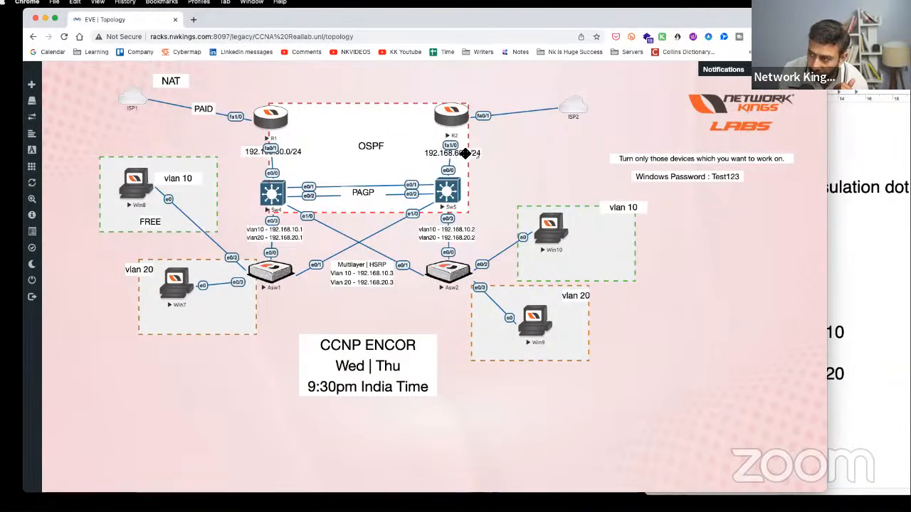
left_click_drag(296, 152, 295, 154)
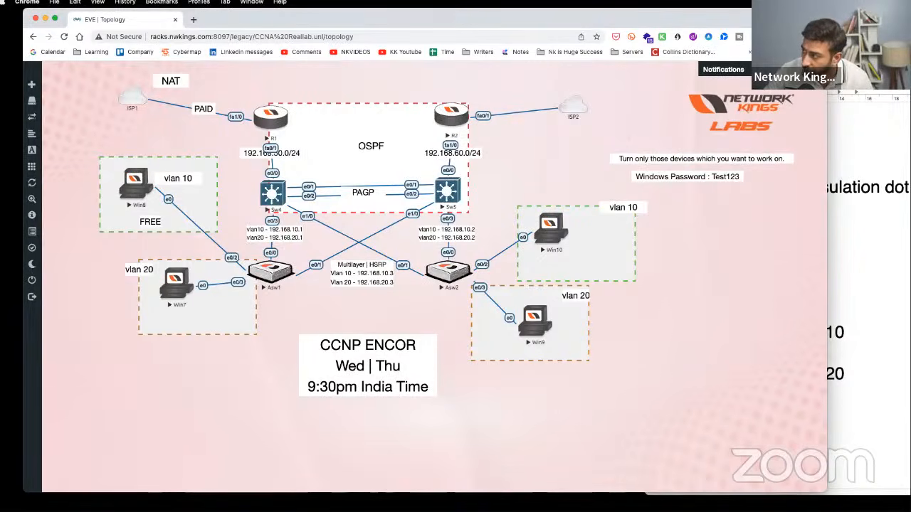
- Turn on screen annotation and sketch circles, a connecting line and a box near the CCNP text
key("ctrl+alt+Tab")
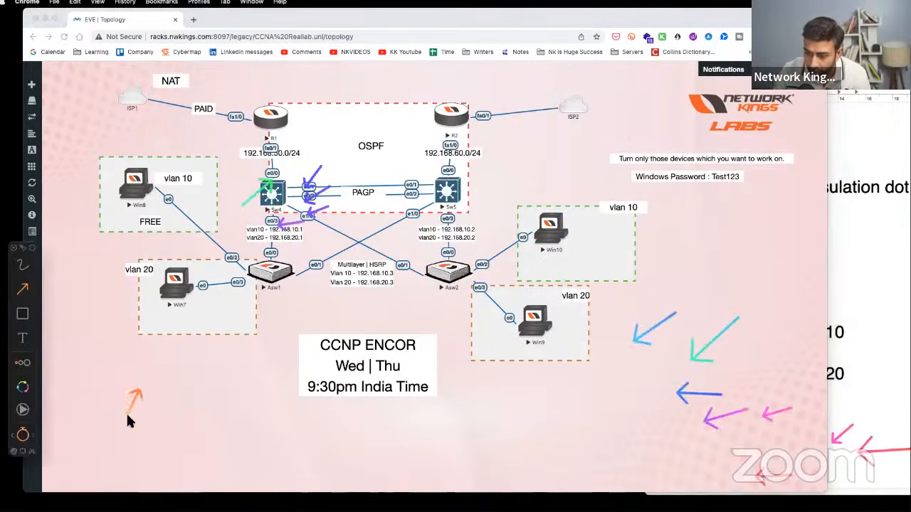
left_click(23, 266)
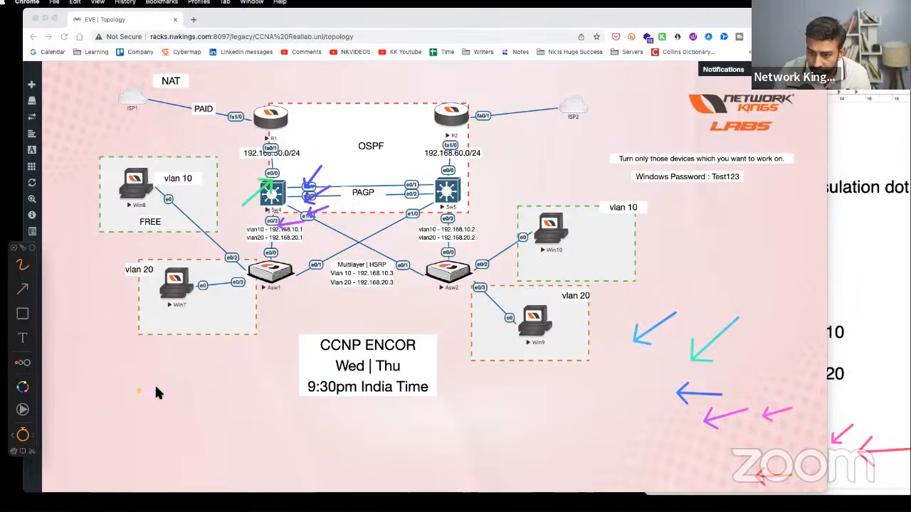
left_click_drag(275, 390, 290, 383)
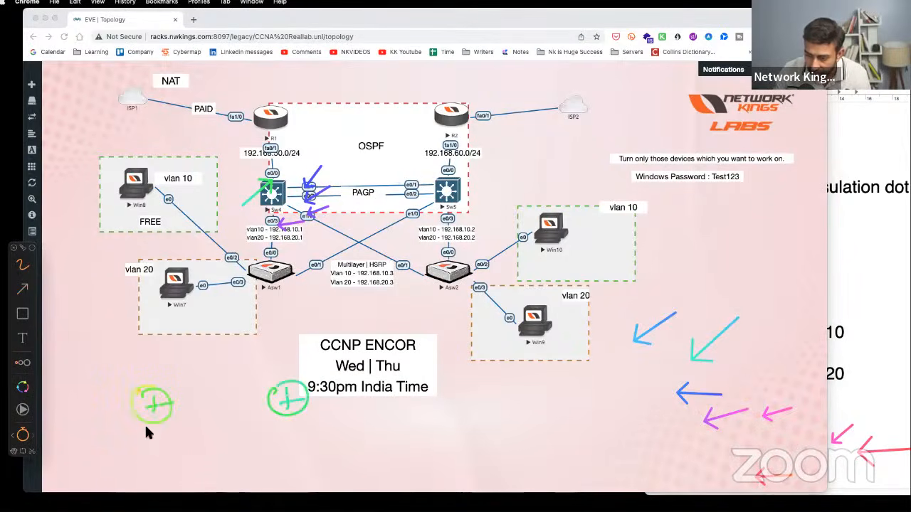
mouse_move(146, 430)
left_mouse_down()
mouse_move(289, 470)
mouse_move(296, 420)
left_mouse_up()
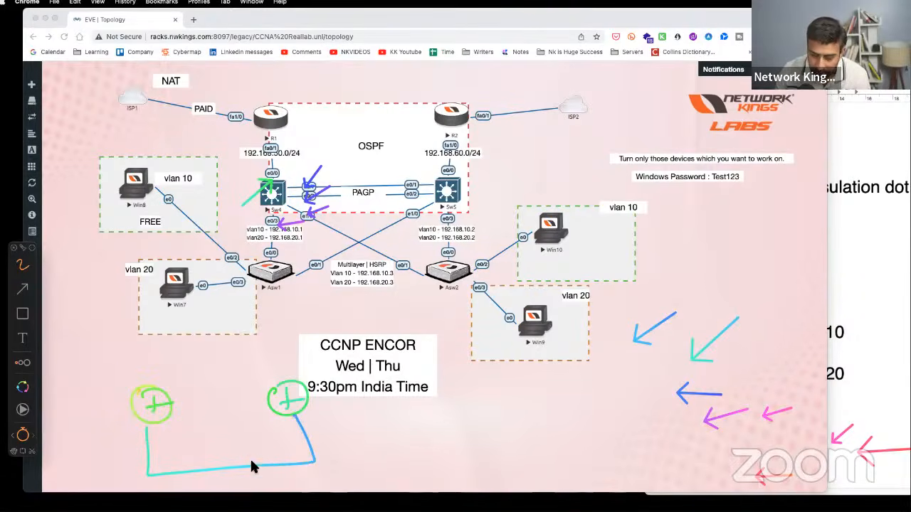
mouse_move(139, 466)
left_mouse_down()
mouse_move(175, 460)
mouse_move(166, 472)
left_mouse_up()
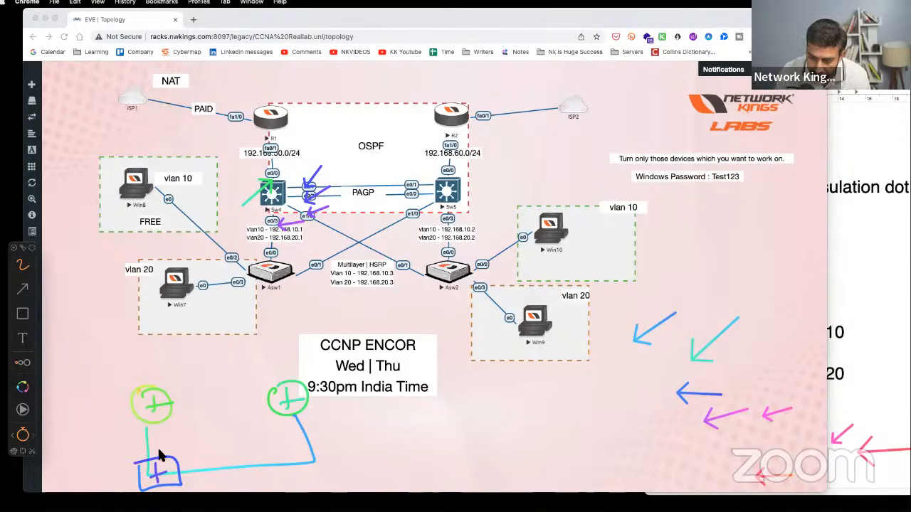
left_click_drag(295, 453, 323, 463)
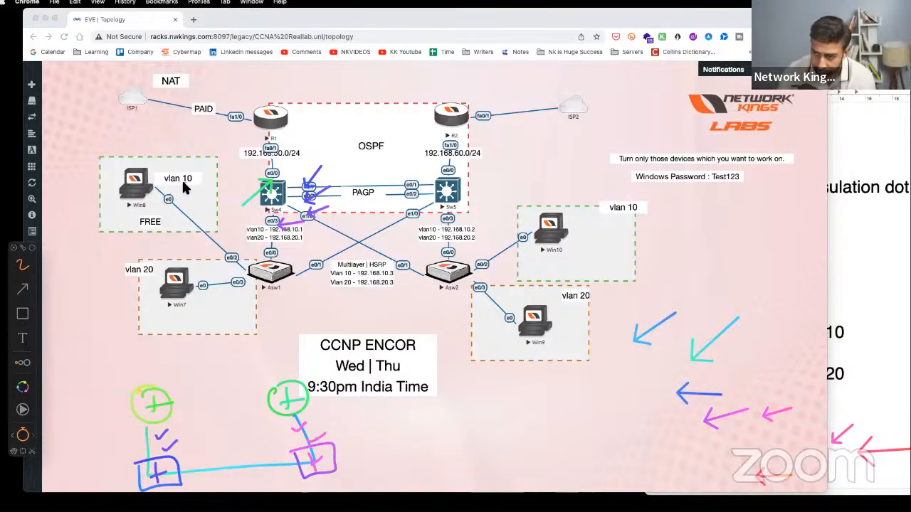
- Circle Win8 and Win7, trace the Win7–Asw1–Sw4 path, then clear the annotations
mouse_move(135, 167)
left_mouse_down()
mouse_move(109, 201)
mouse_move(134, 169)
left_mouse_up()
left_click_drag(173, 261, 138, 282)
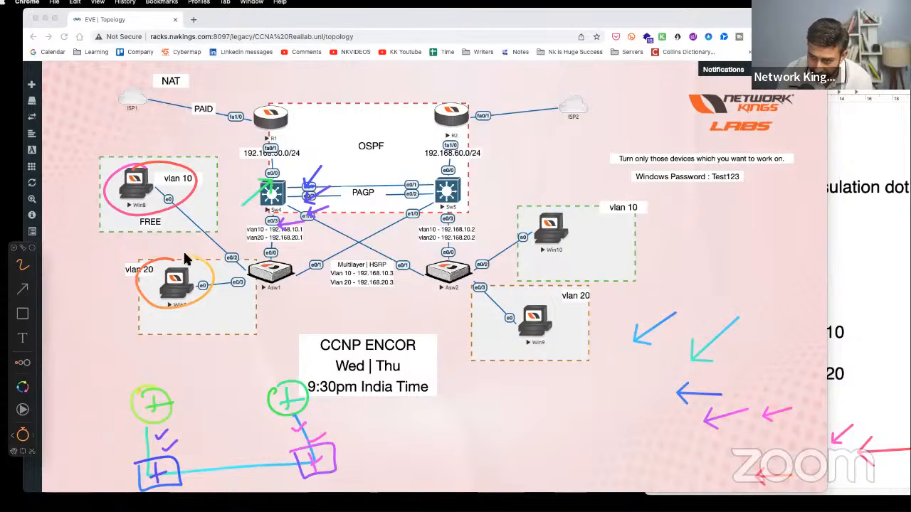
mouse_move(203, 279)
left_mouse_down()
mouse_move(244, 275)
mouse_move(276, 208)
mouse_move(246, 187)
mouse_move(282, 184)
left_mouse_up()
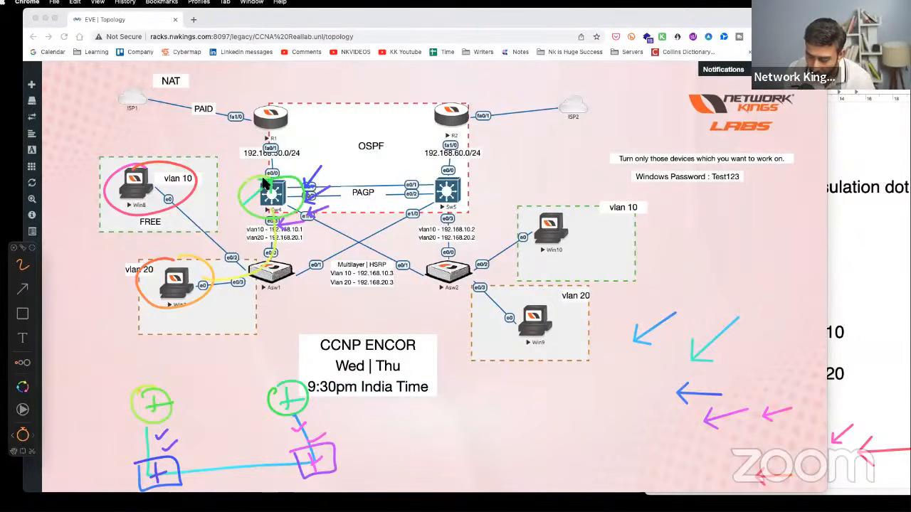
key("Escape")
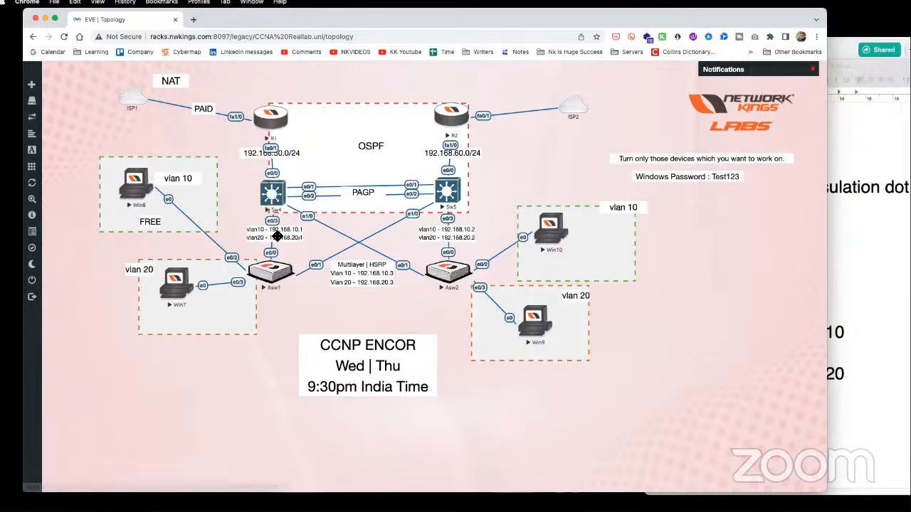
- Open the Sw4 console and enter privileged and global configuration mode with en and conf t
left_click(279, 199)
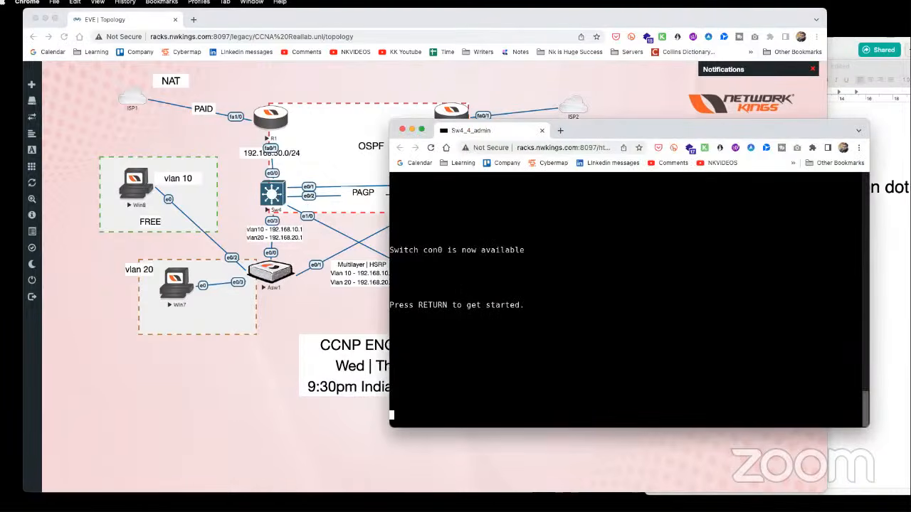
key("Return")
key("Return")
key("Return")
key("Return")
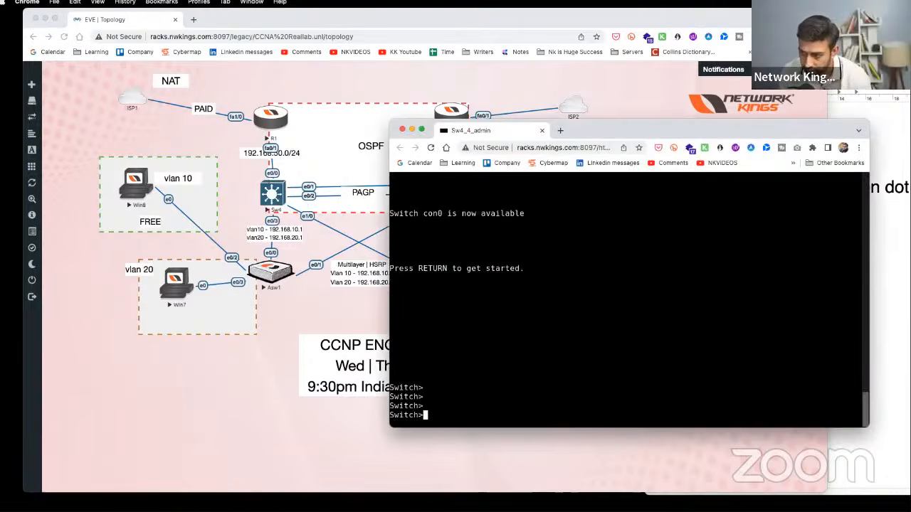
type("en")
key("Tab")
key("Return")
type("conf t")
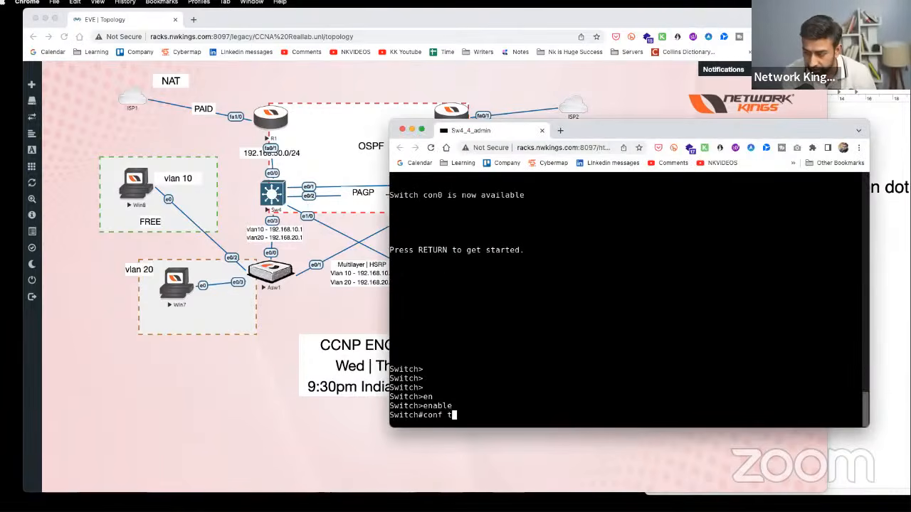
key("Return")
- Create VLAN 19 by mistake, remove it with no vlan 19, then create VLANs 10 and 20
type("vlan 19")
key("Return")
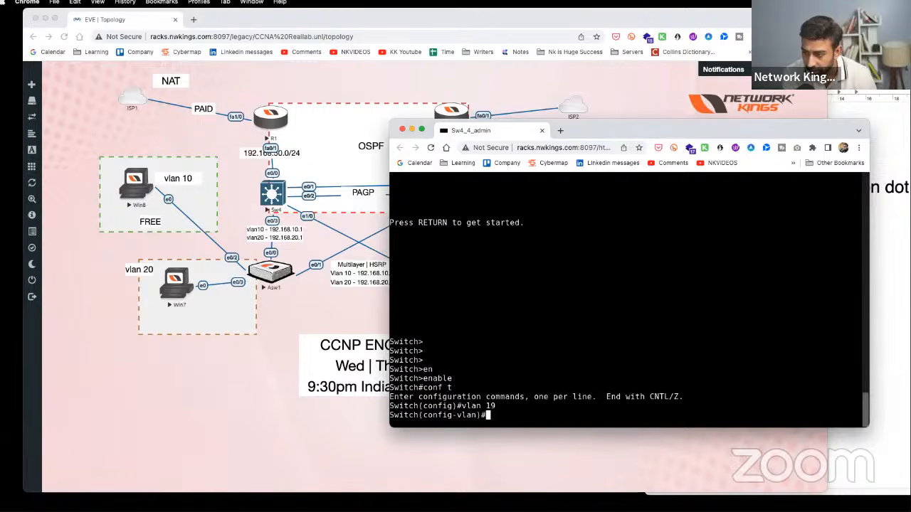
type("e")
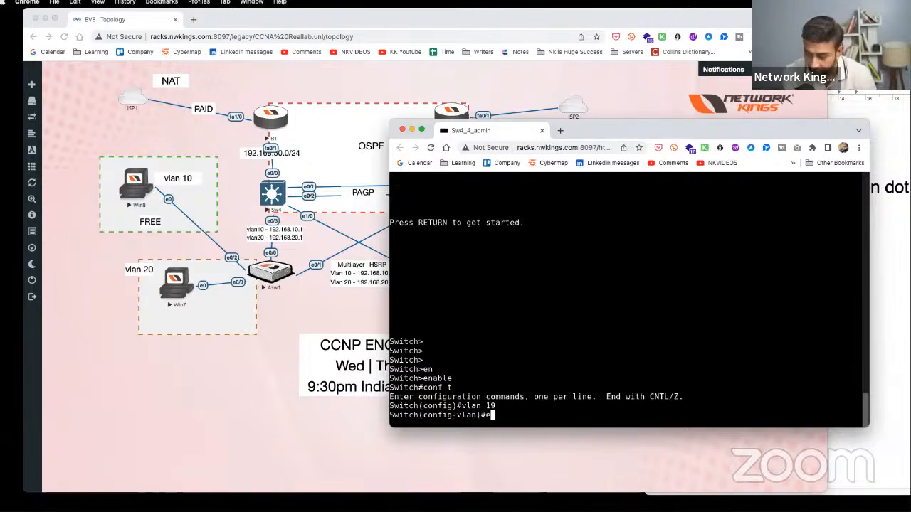
key("BackSpace")
type("no vlan 19")
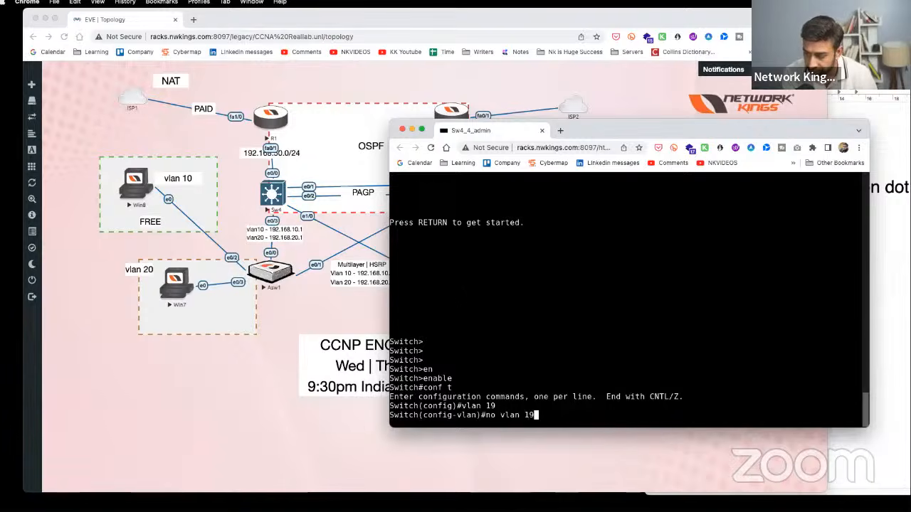
key("Return")
key("Return")
key("Return")
type("vlan 1")
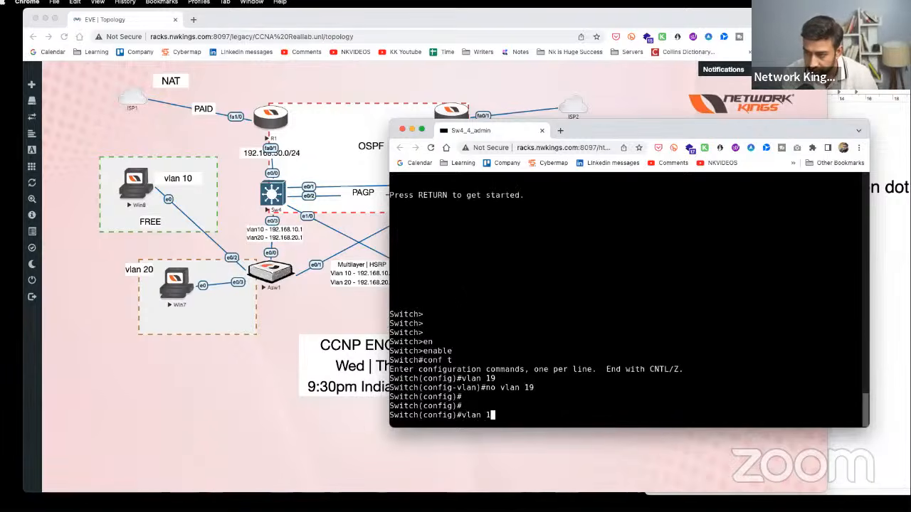
type("0")
key("Return")
type("vlan 20")
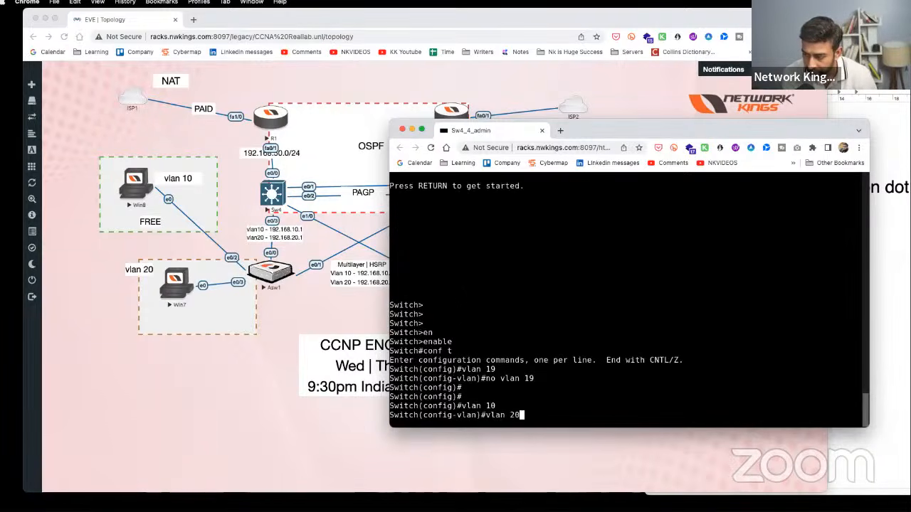
key("Return")
key("Return")
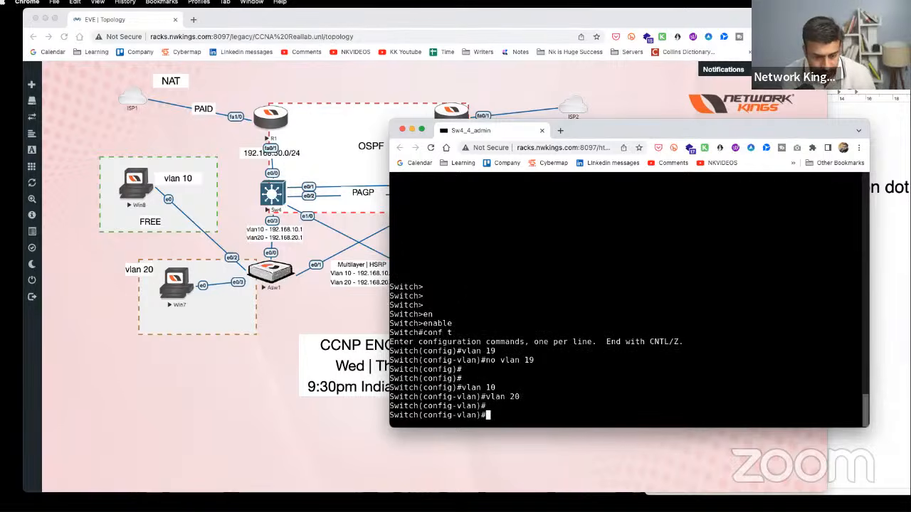
- Give interface Vlan10 the address 192.168.10.1 255.255.255.0 and enable it with no shutdown
type("int vlan ")
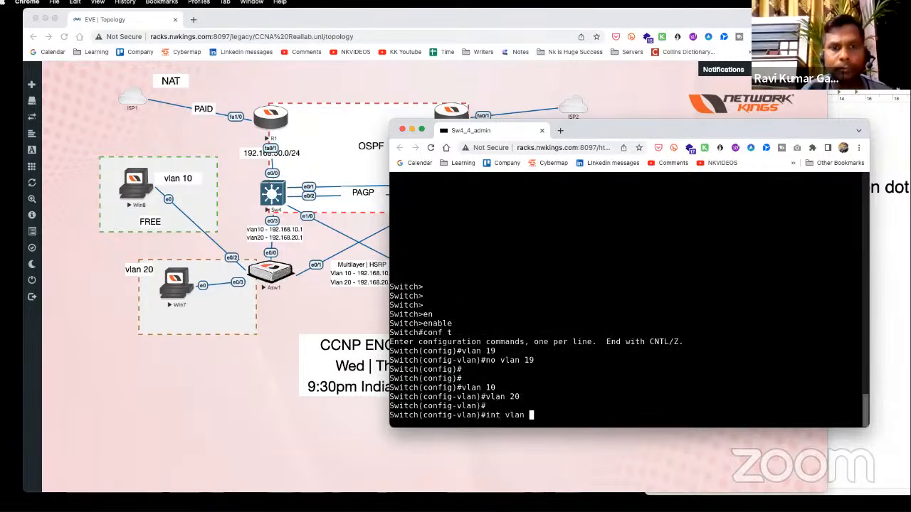
type("10")
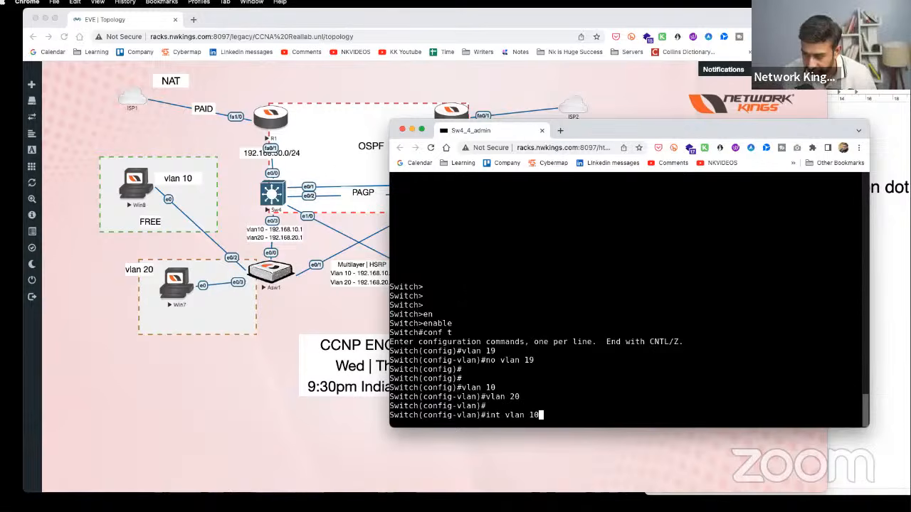
key("Return")
type("ip add")
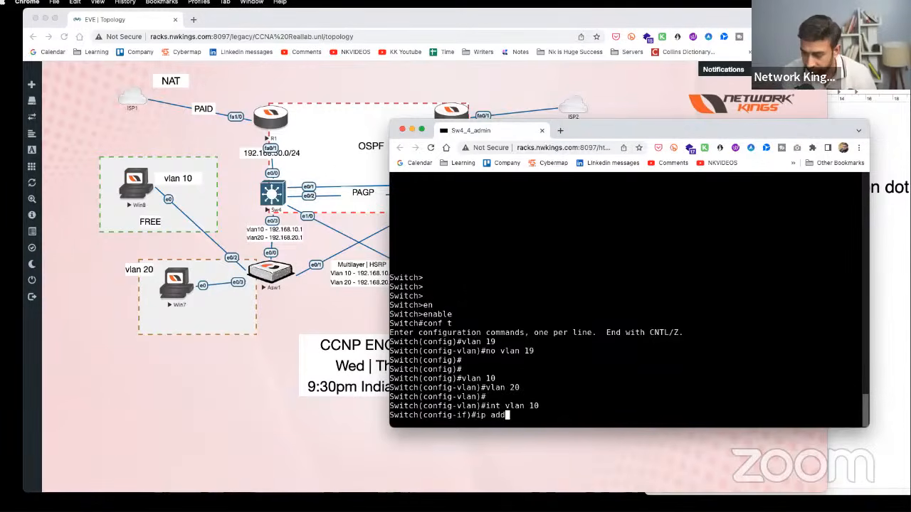
type(" 192.168.10.")
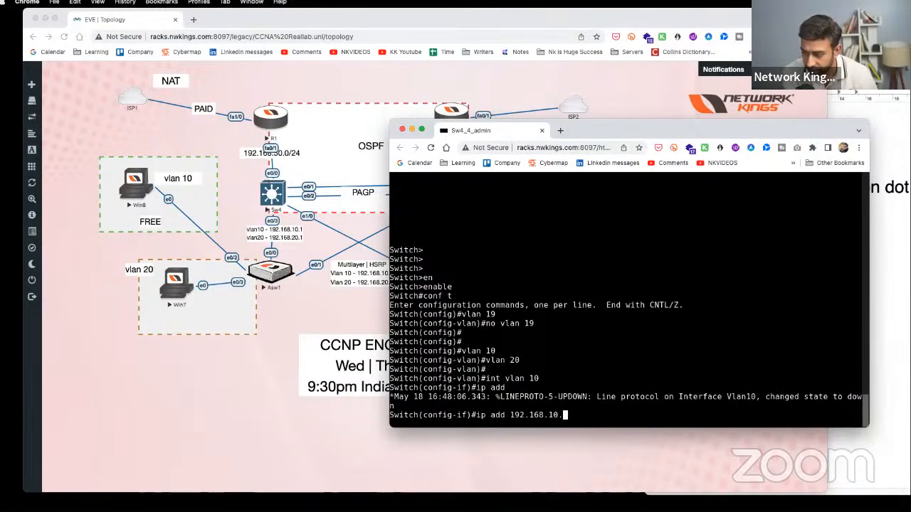
type("1 255.255.255.0")
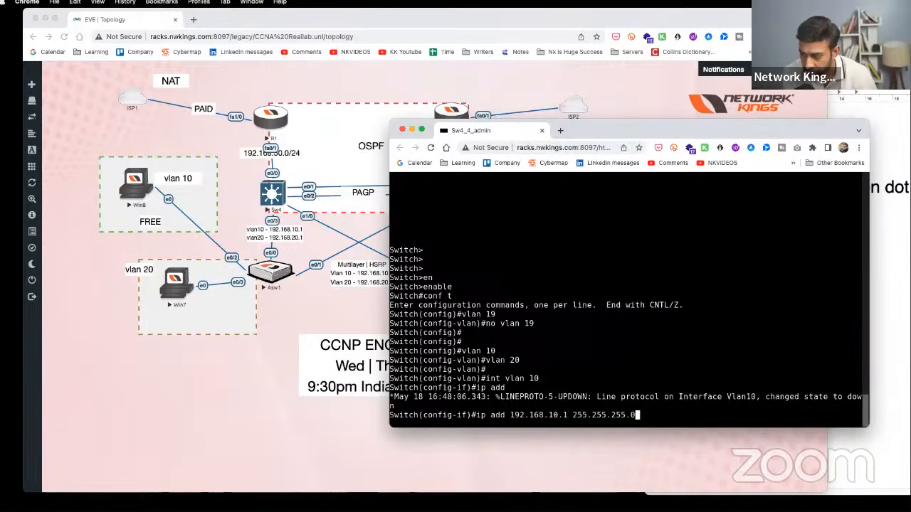
key("Return")
type("no sh")
key("Return")
key("Return")
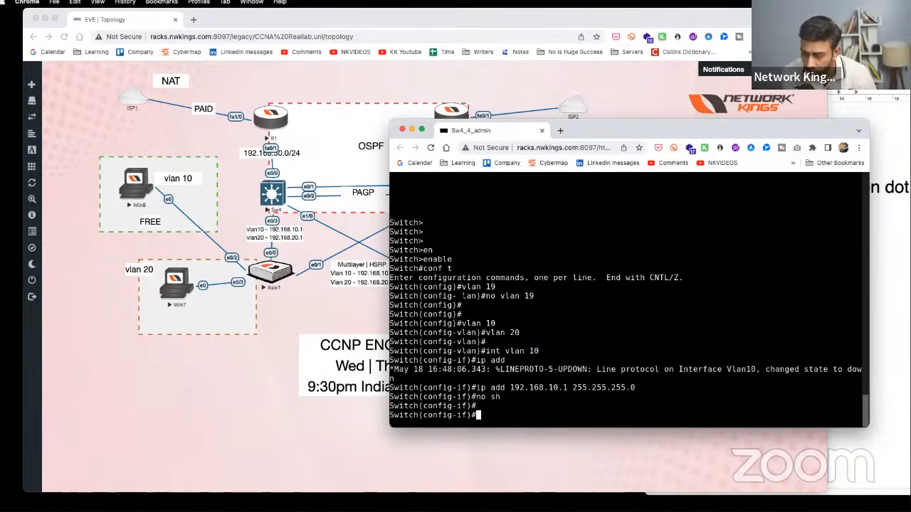
- Configure interface Vlan20 with 192.168.20.1/24, enable it, and exit with end
type("int vlan 20")
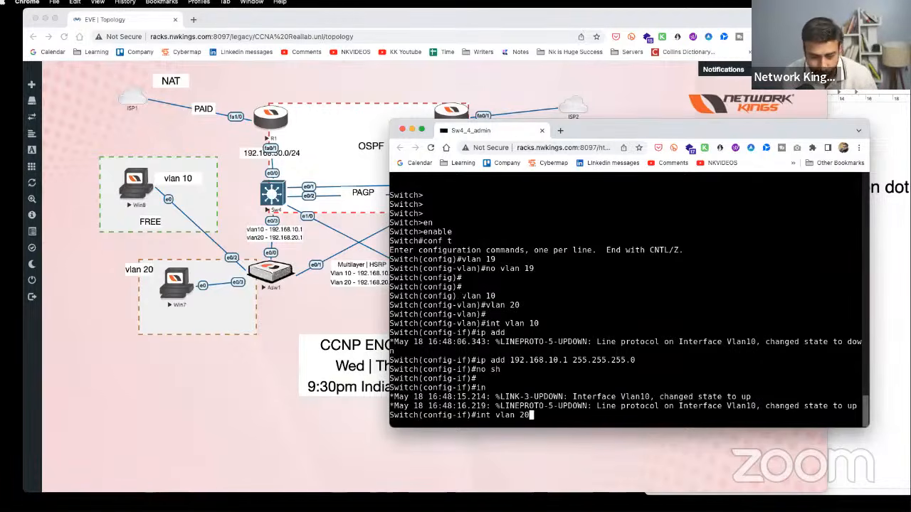
key("Return")
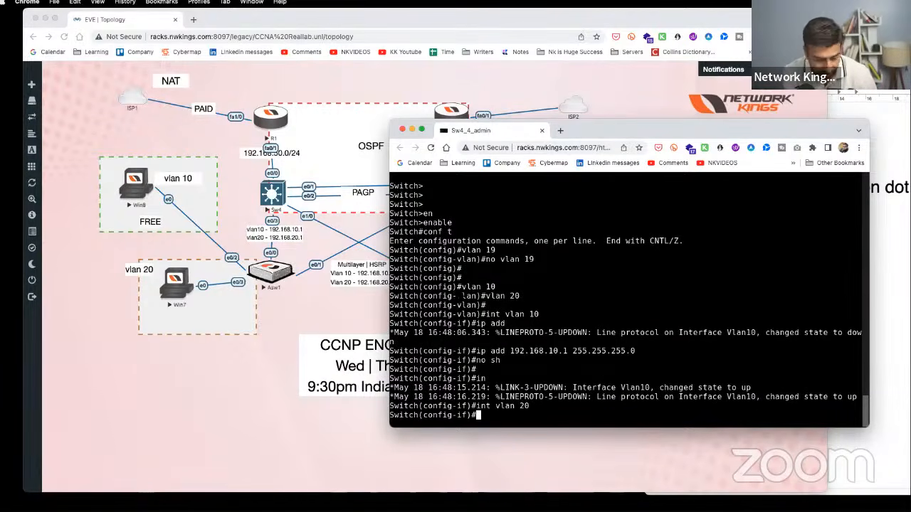
type("ip add 192.168")
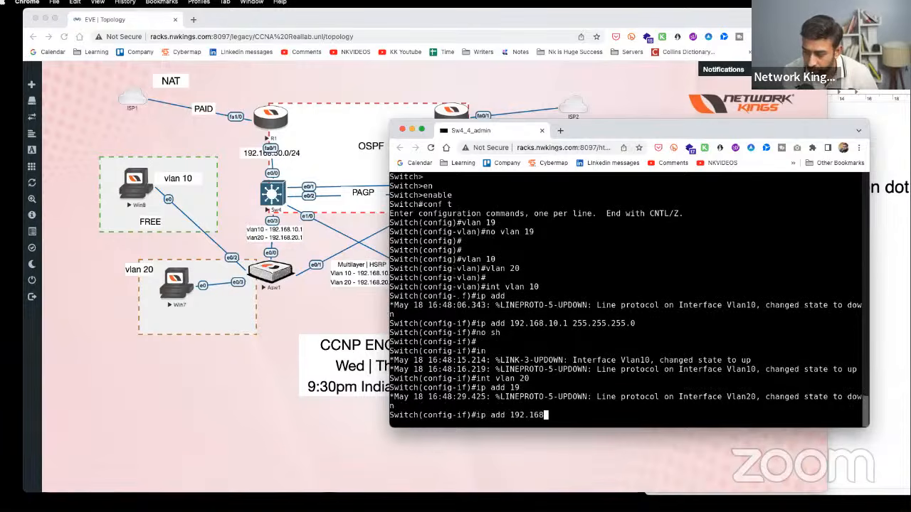
type(".20.1 255.255.2")
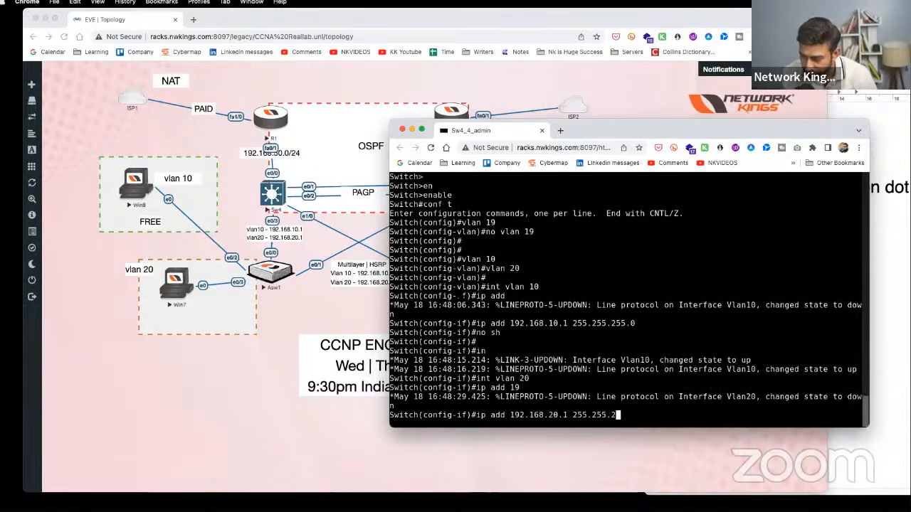
type("55.255.0")
key("Return")
type("no sh")
key("Return")
key("Return")
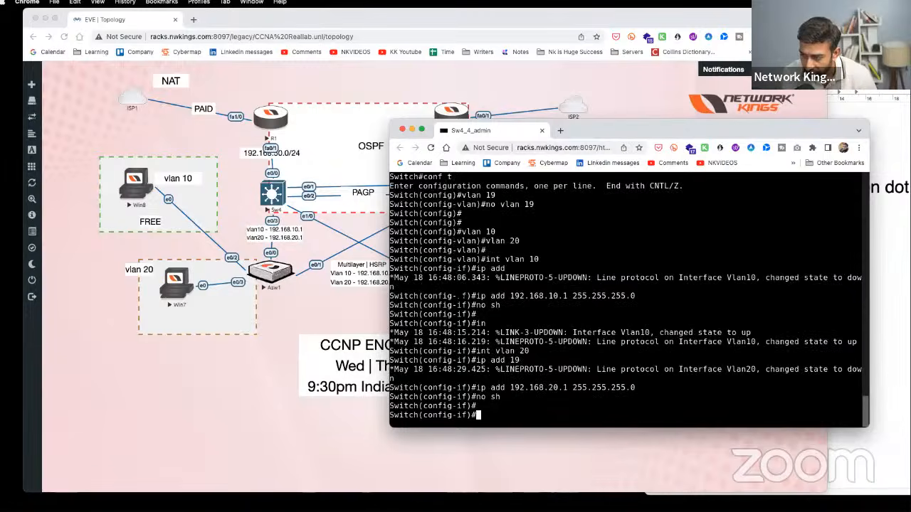
type("end")
key("Return")
- Run 'show ip route' on Sw4 and rerun it so the VLAN 20 route appears
type("show ip rou")
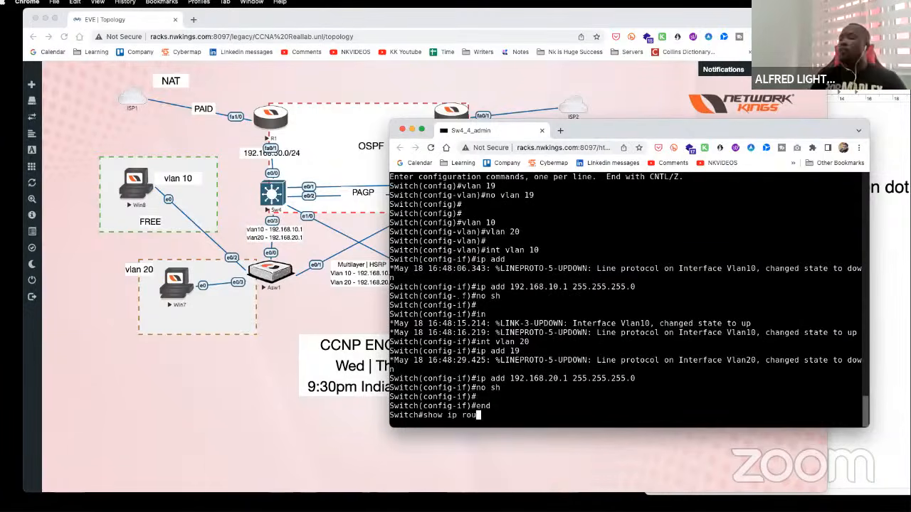
type("te")
key("Return")
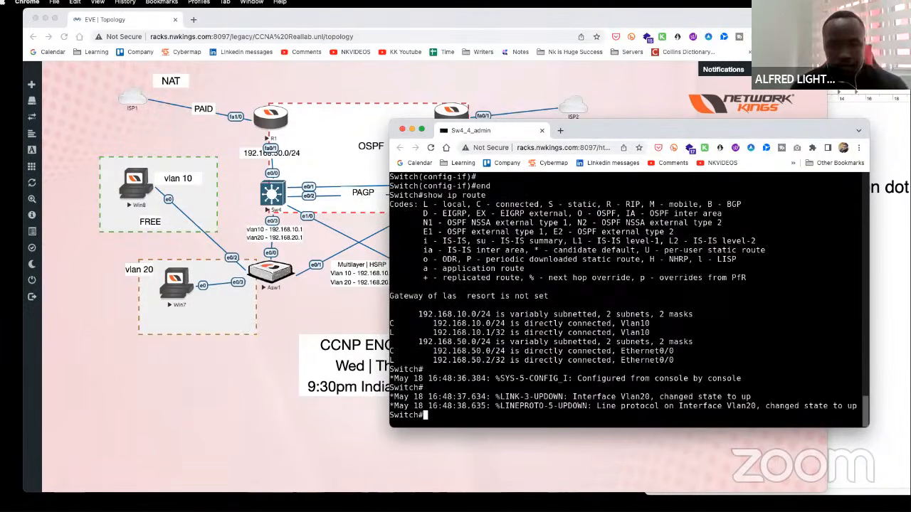
key("Return")
key("Return")
key("Up")
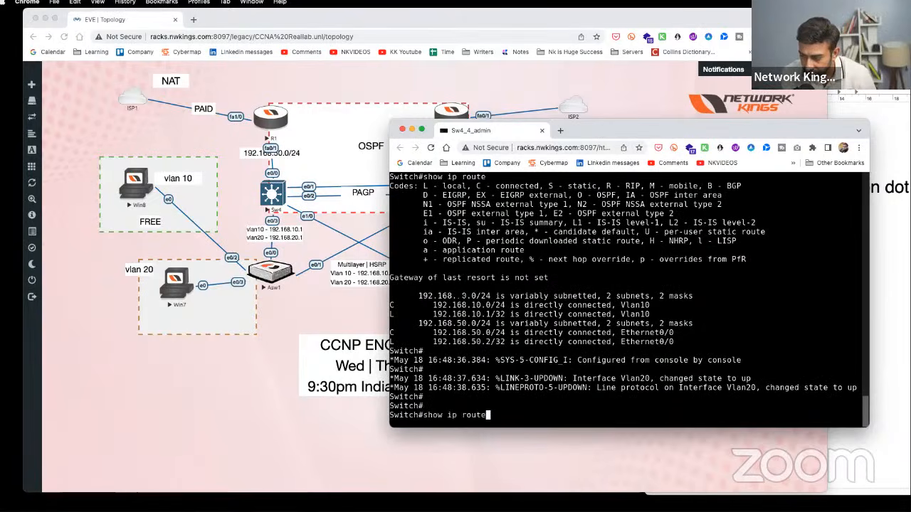
key("Return")
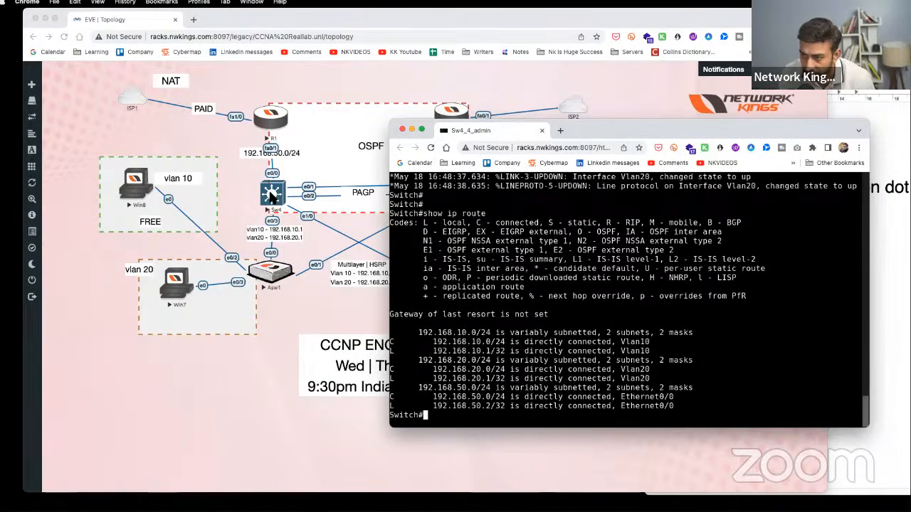
- Highlight the 192.168.20.0, 192.168.10.0 and 192.168.50.0 routes, then move the topology's VLAN label beside Sw4
left_click_drag(446, 360, 519, 369)
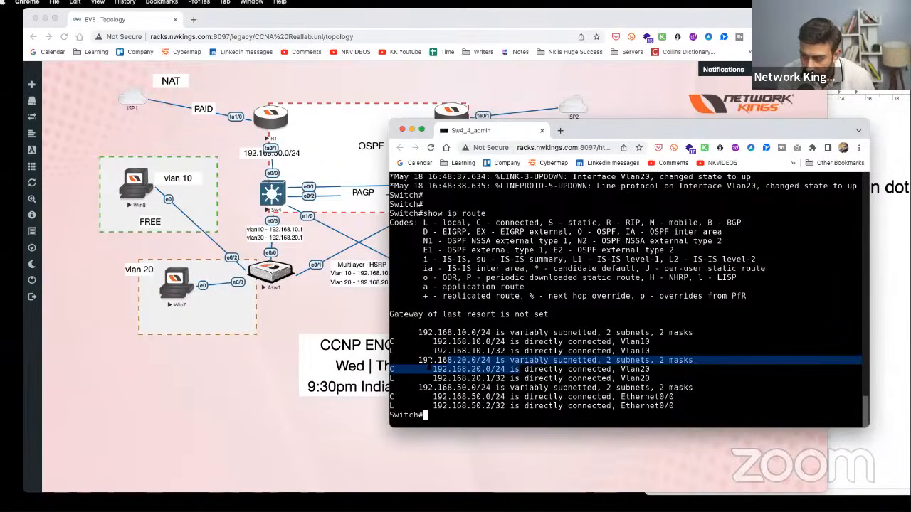
left_click_drag(446, 333, 506, 341)
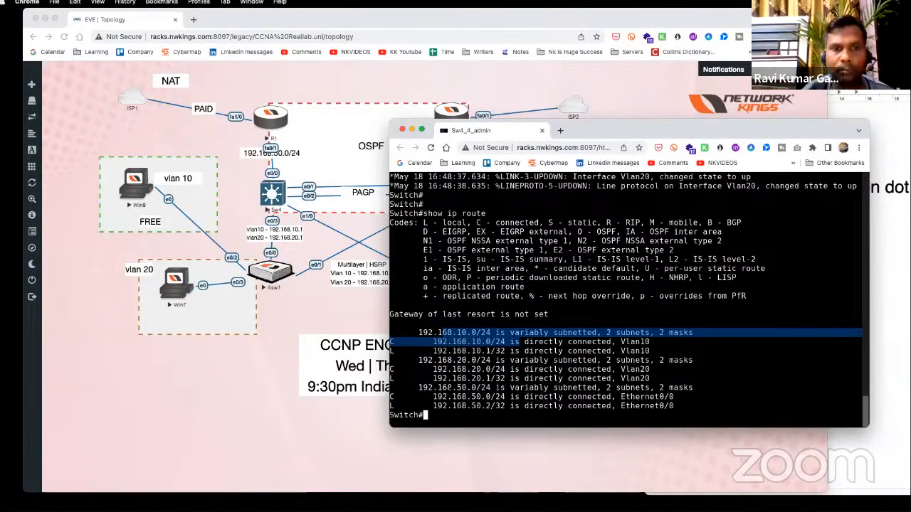
left_click_drag(419, 388, 690, 407)
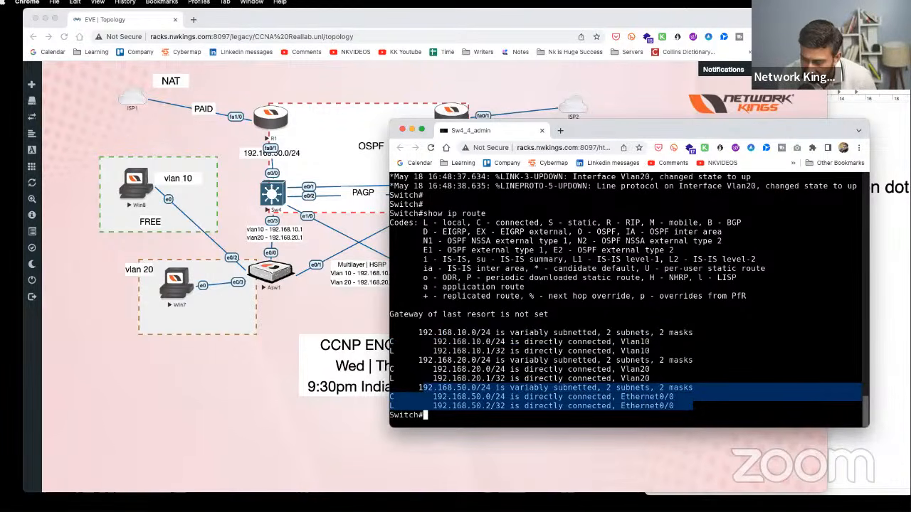
left_click_drag(688, 406, 395, 387)
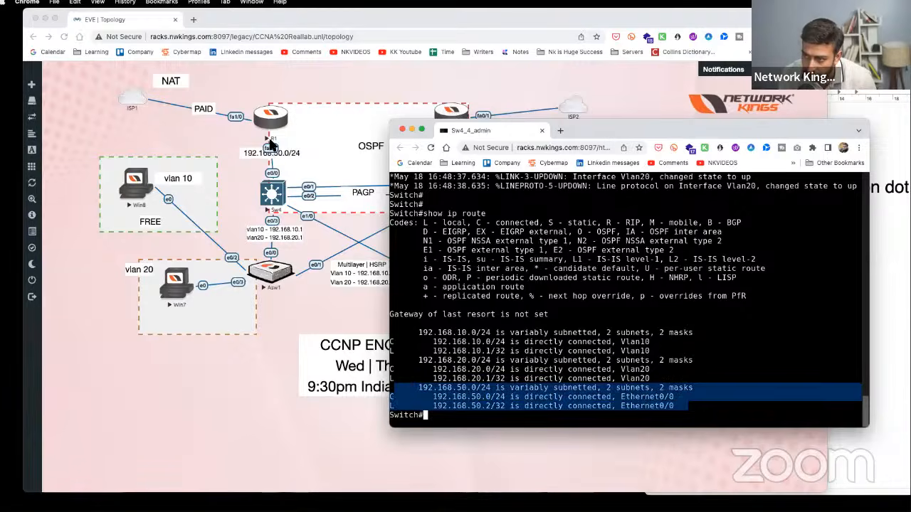
left_click(248, 153)
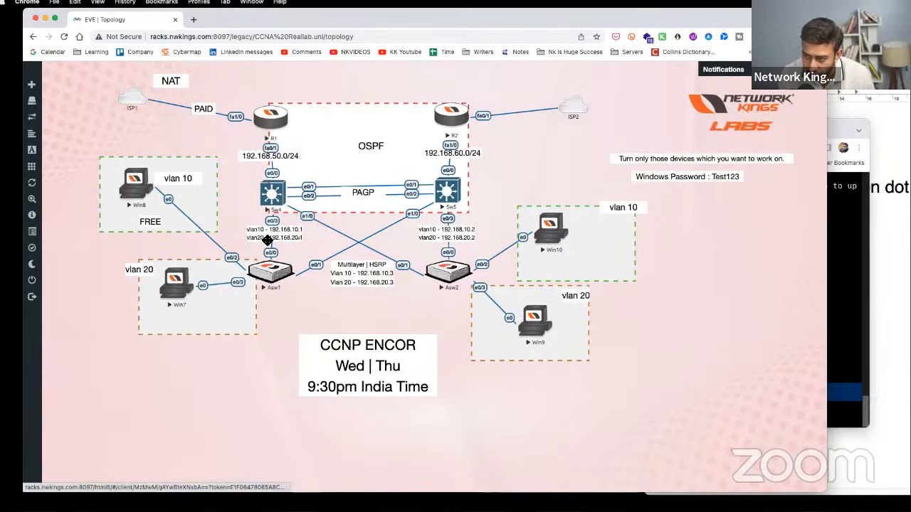
mouse_move(267, 228)
left_mouse_down()
mouse_move(295, 232)
mouse_move(243, 222)
mouse_move(250, 136)
mouse_move(252, 240)
left_mouse_up()
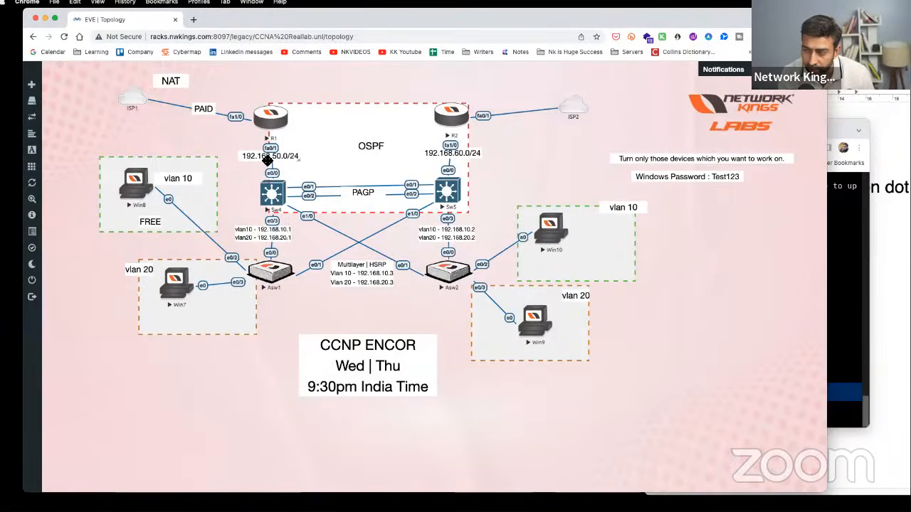
- In the Sw4 console, highlight the Vlan10 and Vlan20 connected routes, then return to the topology
left_click(846, 320)
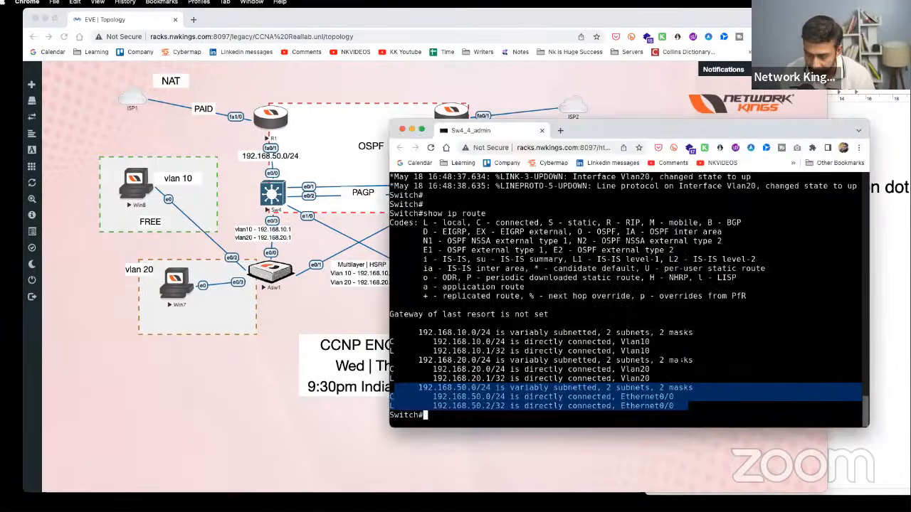
key("Return")
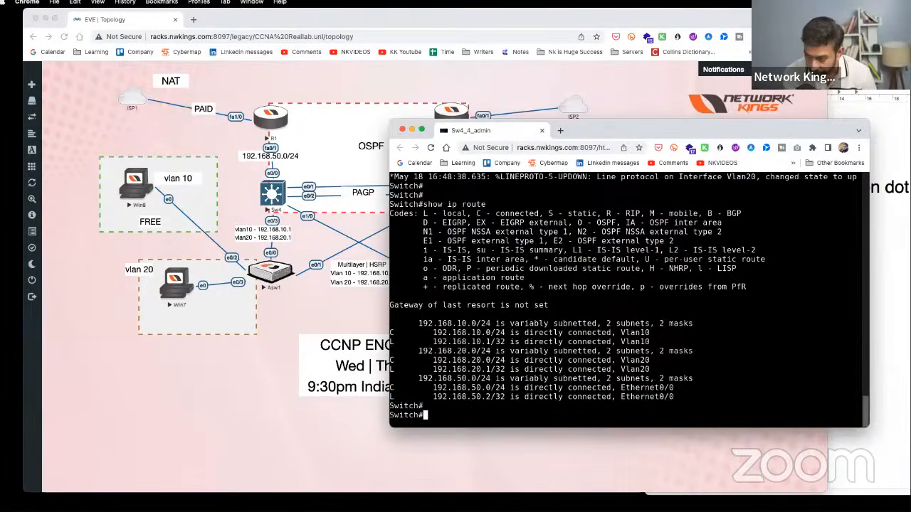
type("co")
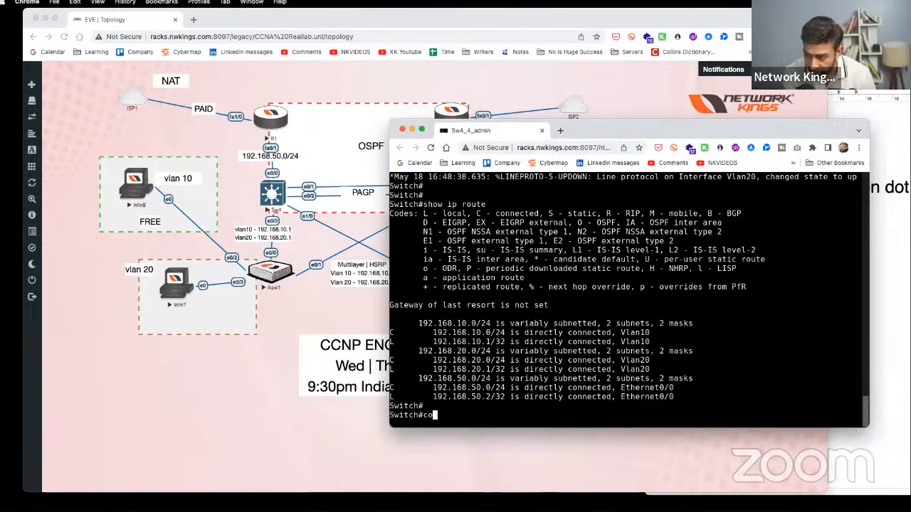
key("BackSpace")
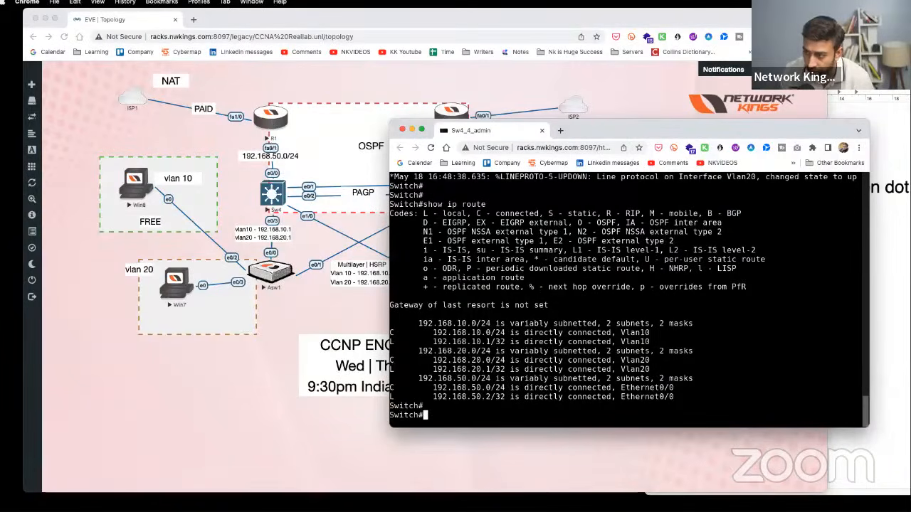
left_click_drag(392, 324, 639, 371)
left_click(71, 252)
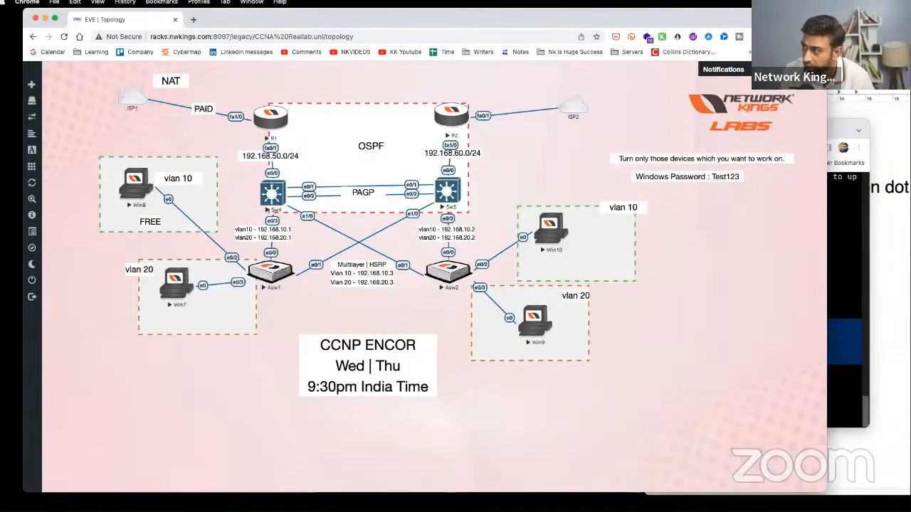
- Draw annotation arrows tracing Win8 to Asw1, Asw1 to Sw4, and Sw4 to R1, then clear them
key("alt+Tab")
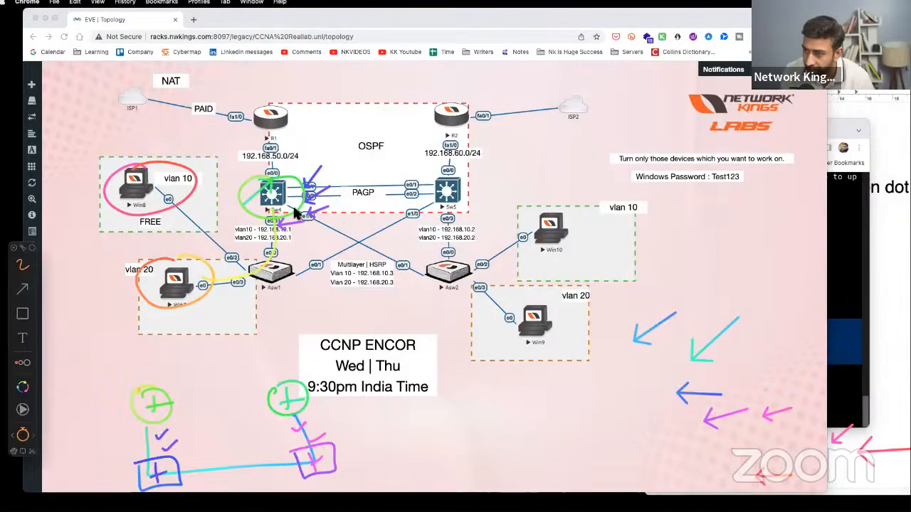
key("BackSpace")
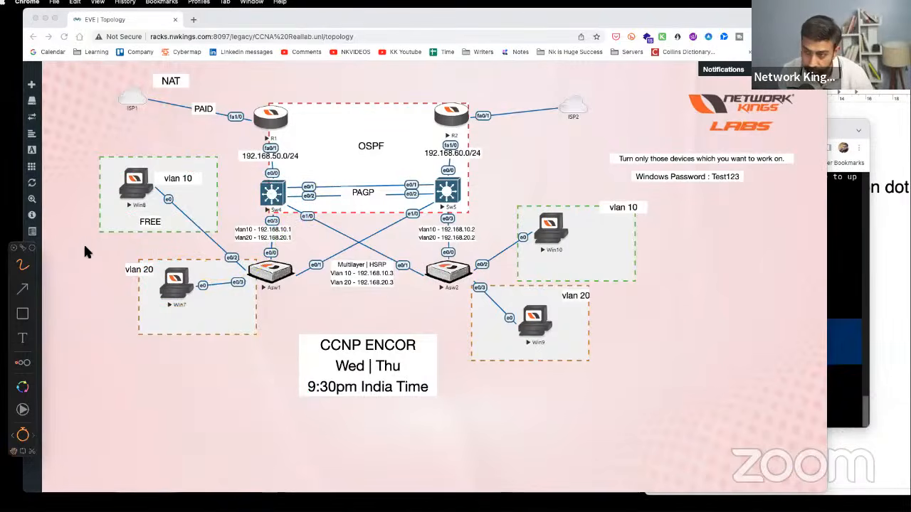
left_click(22, 290)
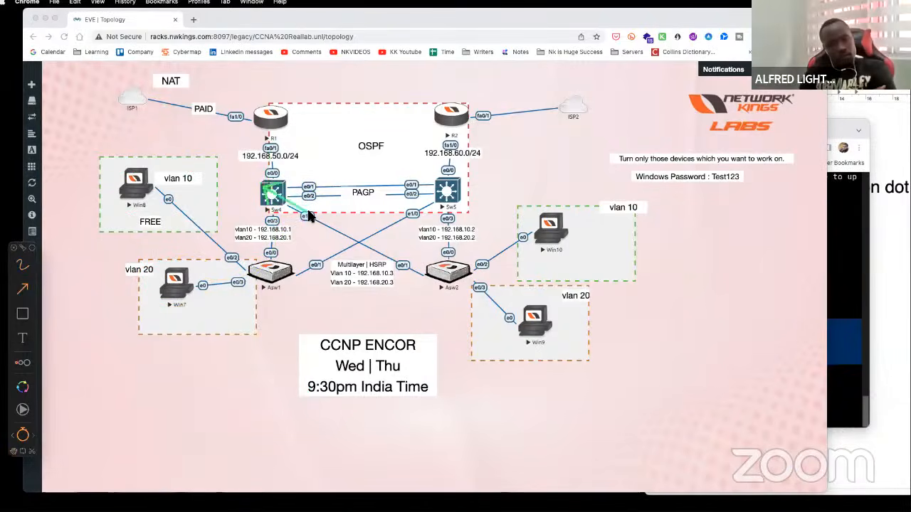
left_click_drag(261, 260, 267, 191)
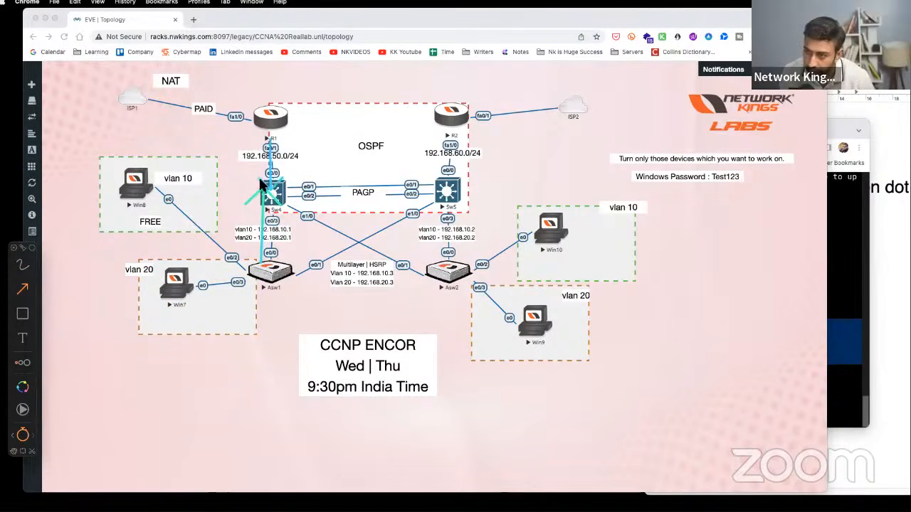
left_click_drag(274, 255, 275, 134)
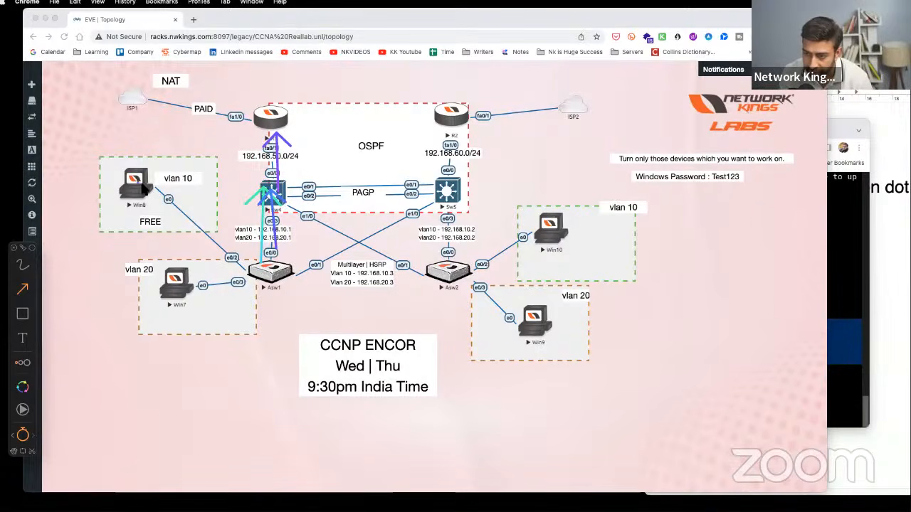
mouse_move(192, 197)
left_mouse_down()
mouse_move(141, 183)
mouse_move(84, 116)
left_mouse_up()
left_click_drag(234, 267, 141, 180)
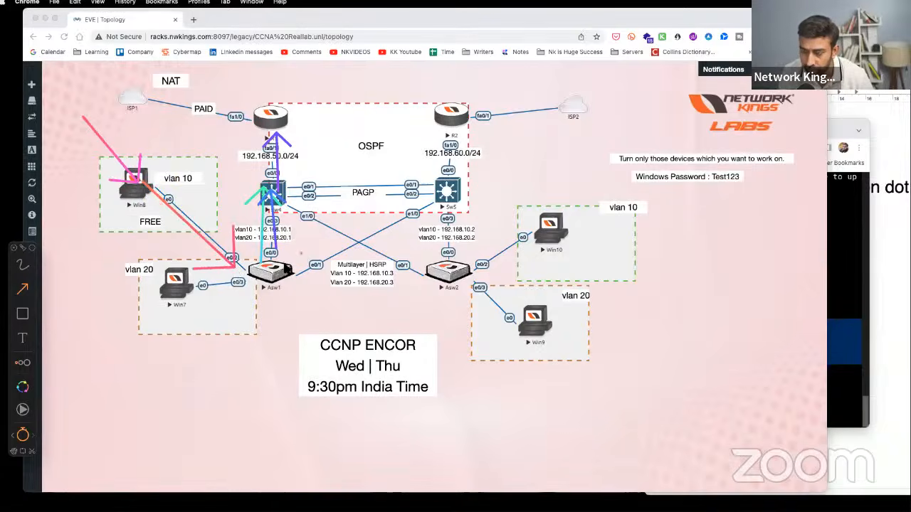
mouse_move(283, 220)
left_mouse_down()
mouse_move(259, 257)
mouse_move(268, 268)
left_mouse_up()
left_click_drag(283, 201, 274, 129)
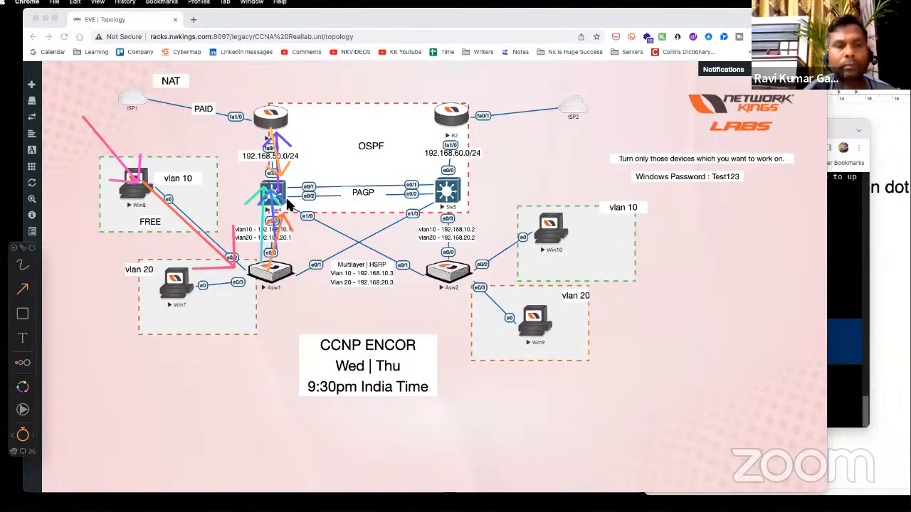
key("Escape")
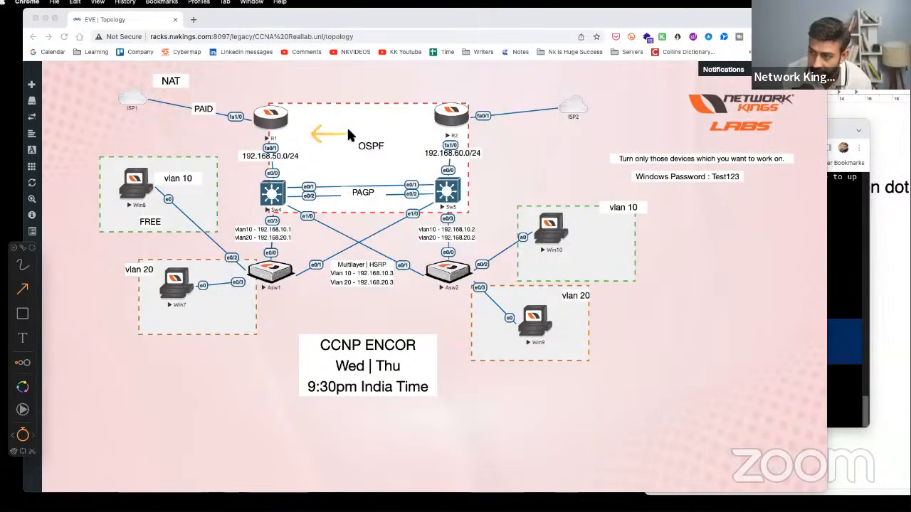
- Draw arrows in the OSPF area and by the 192.168.50.0/24 label, then clear all drawings
mouse_move(313, 135)
left_mouse_down()
mouse_move(367, 104)
mouse_move(284, 145)
left_mouse_up()
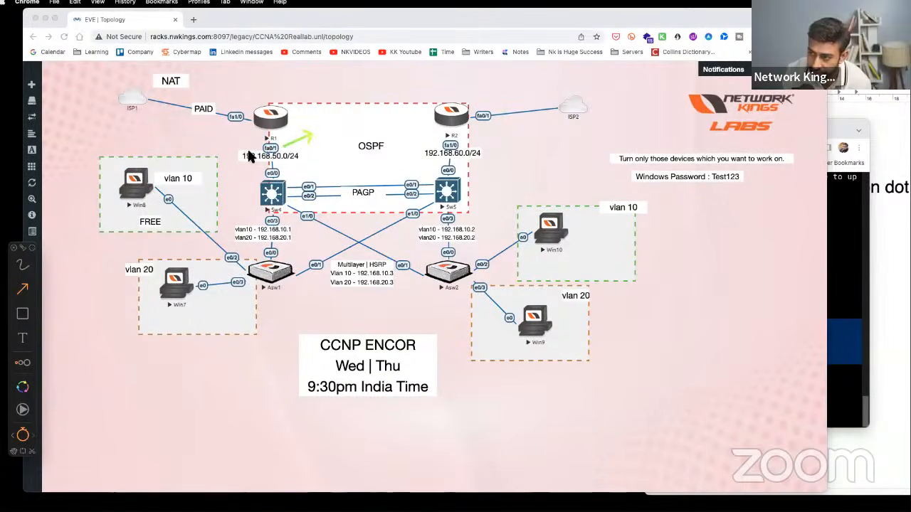
left_click_drag(222, 156, 281, 162)
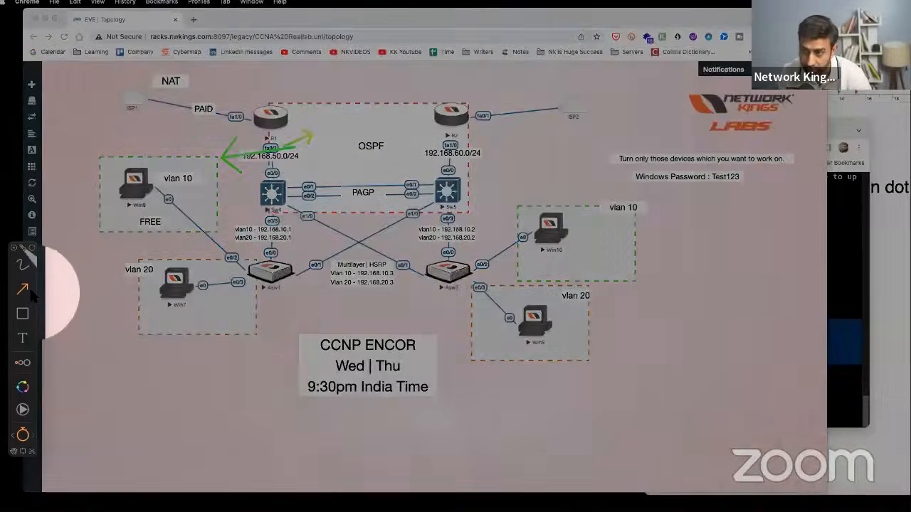
key("ctrl+s")
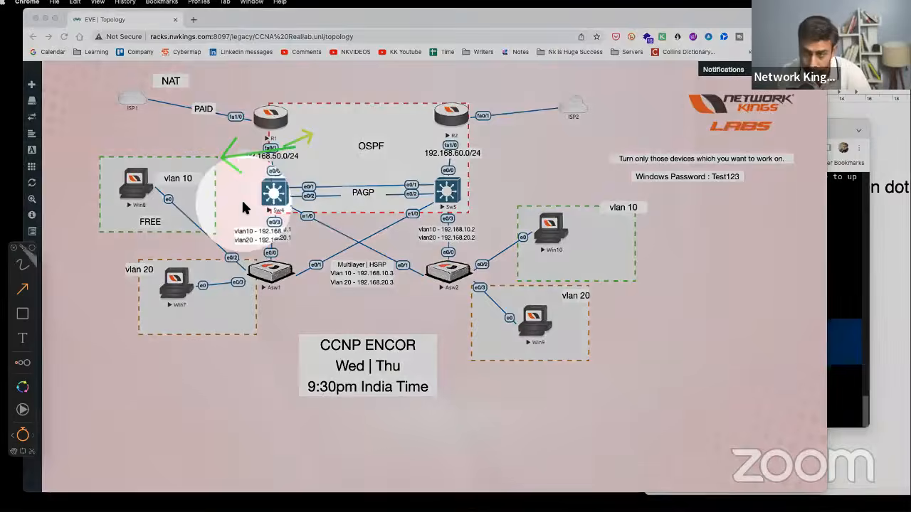
key("ctrl+s")
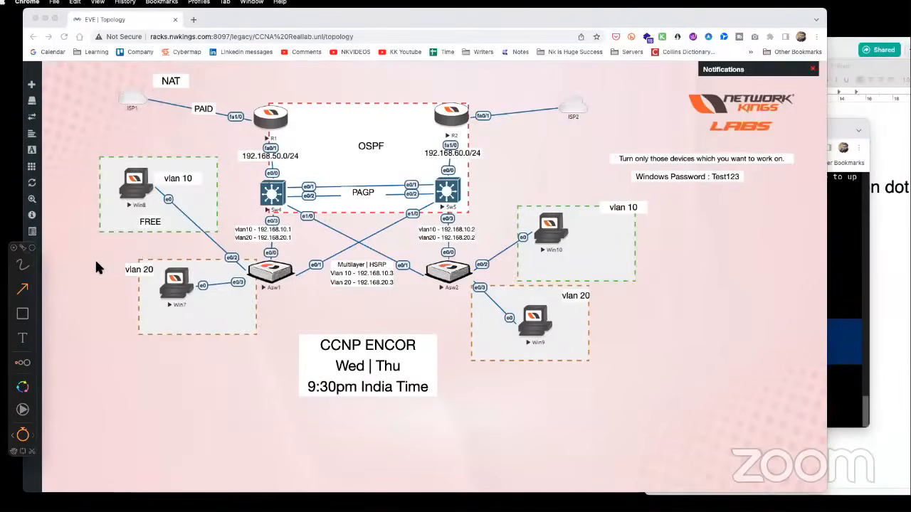
- With the freehand pen, cross out the PAID link to R1 and the R2–ISP2 link, and circle NAT
left_click(23, 265)
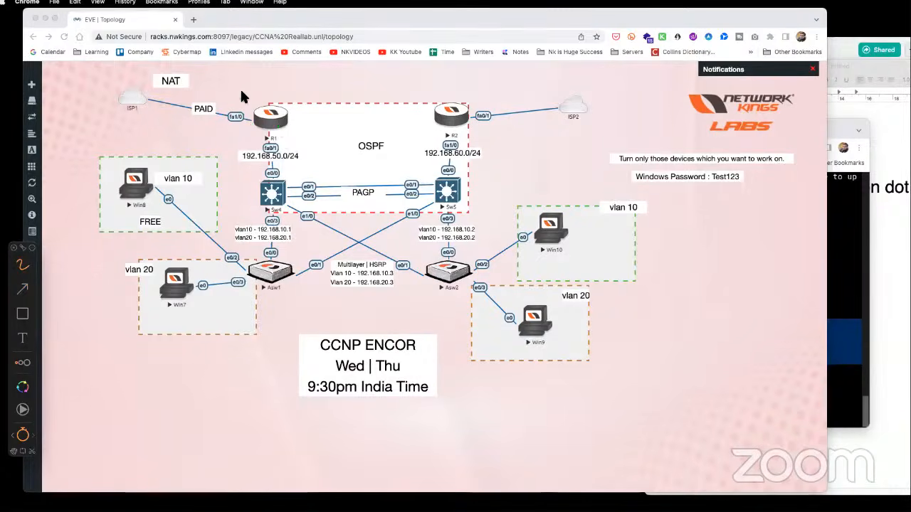
left_click_drag(245, 84, 181, 160)
left_click_drag(197, 92, 242, 153)
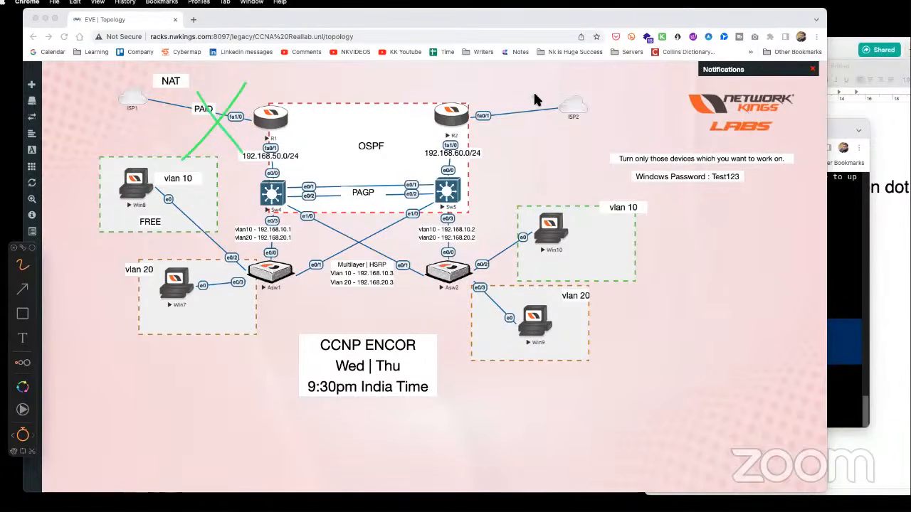
left_click_drag(548, 94, 509, 129)
left_click_drag(509, 95, 548, 128)
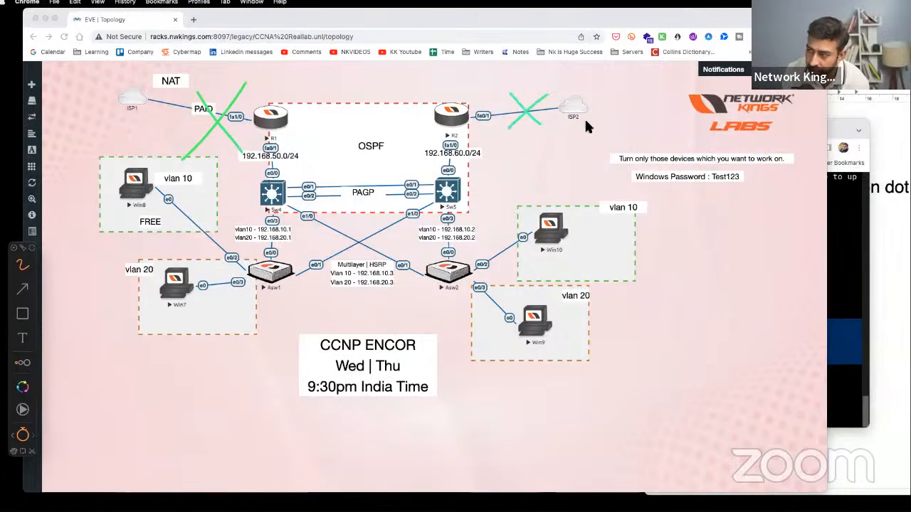
mouse_move(177, 76)
left_mouse_down()
mouse_move(158, 85)
mouse_move(180, 71)
left_mouse_up()
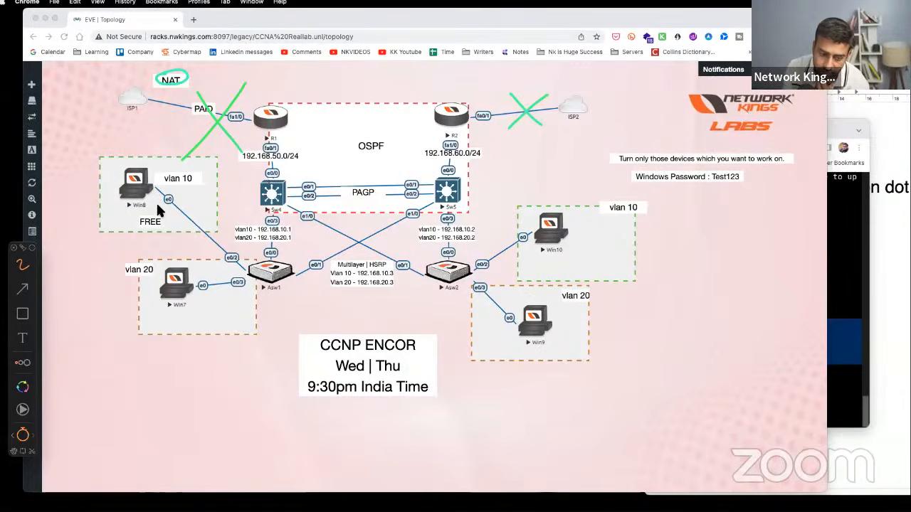
- Circle Win8 and Win7, cross out Sw4, trace Win8 via Asw1 to Sw5, and circle and tick the Multilayer HSRP label
mouse_move(147, 166)
left_mouse_down()
mouse_move(117, 167)
mouse_move(115, 220)
mouse_move(148, 146)
mouse_move(181, 162)
left_mouse_up()
mouse_move(168, 262)
left_mouse_down()
mouse_move(145, 320)
mouse_move(179, 261)
mouse_move(212, 264)
left_mouse_up()
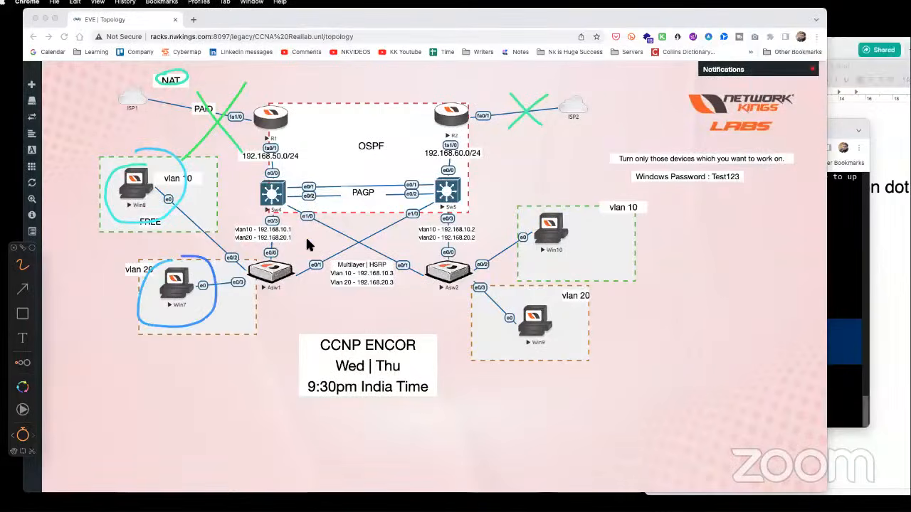
left_click_drag(299, 173, 242, 222)
left_click_drag(253, 174, 281, 222)
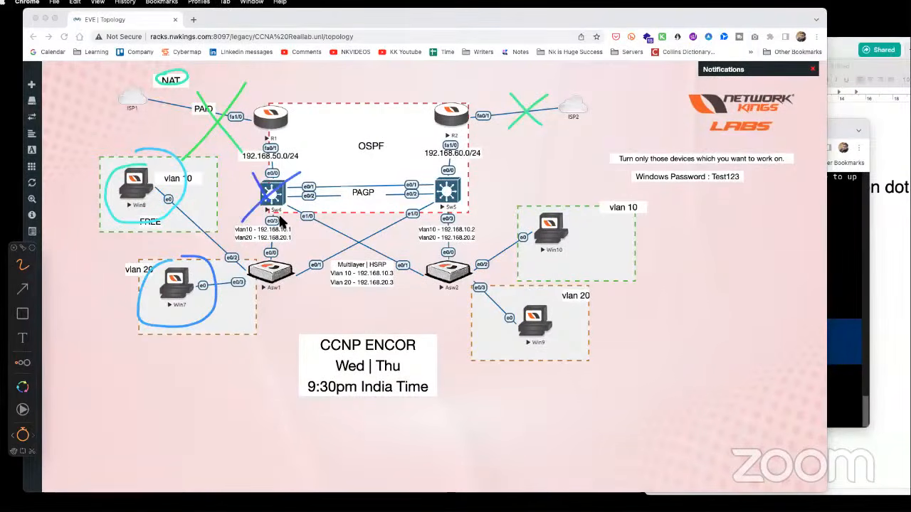
mouse_move(167, 198)
left_mouse_down()
mouse_move(242, 269)
mouse_move(461, 191)
mouse_move(466, 175)
left_mouse_up()
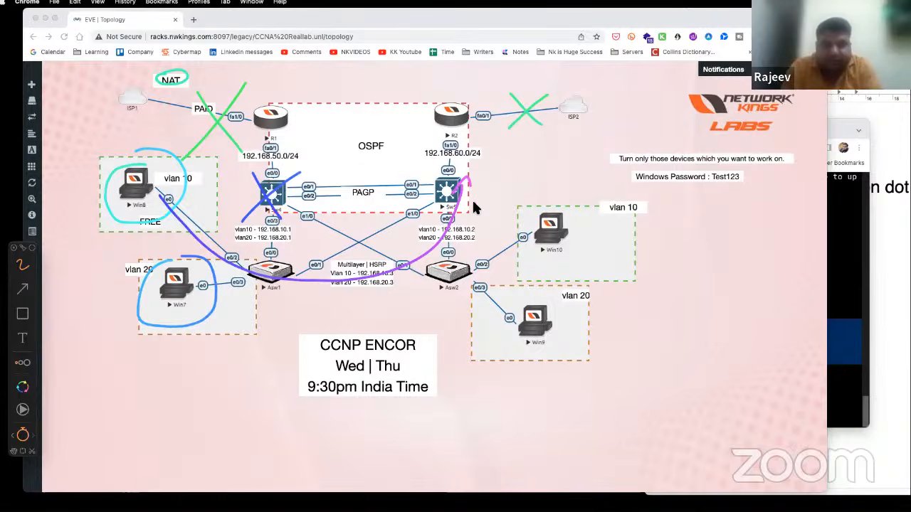
mouse_move(356, 257)
left_mouse_down()
mouse_move(402, 265)
mouse_move(341, 263)
left_mouse_up()
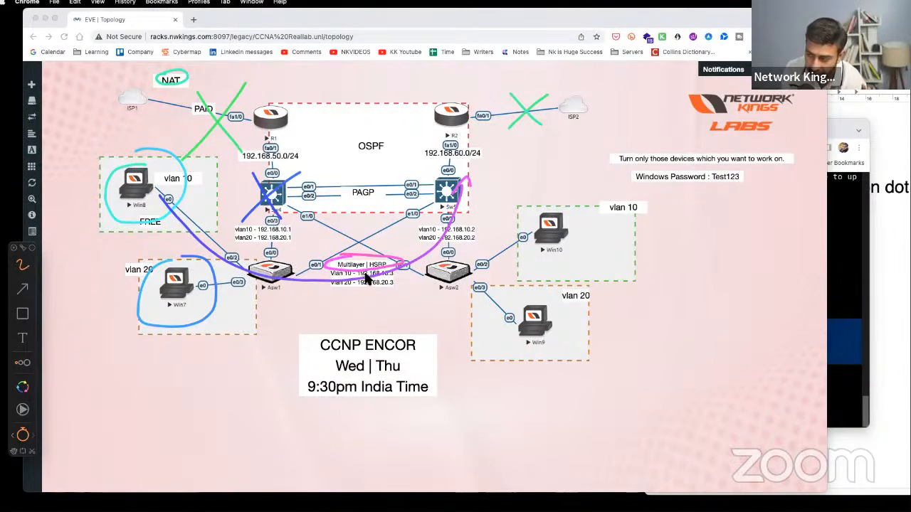
left_click_drag(366, 259, 389, 246)
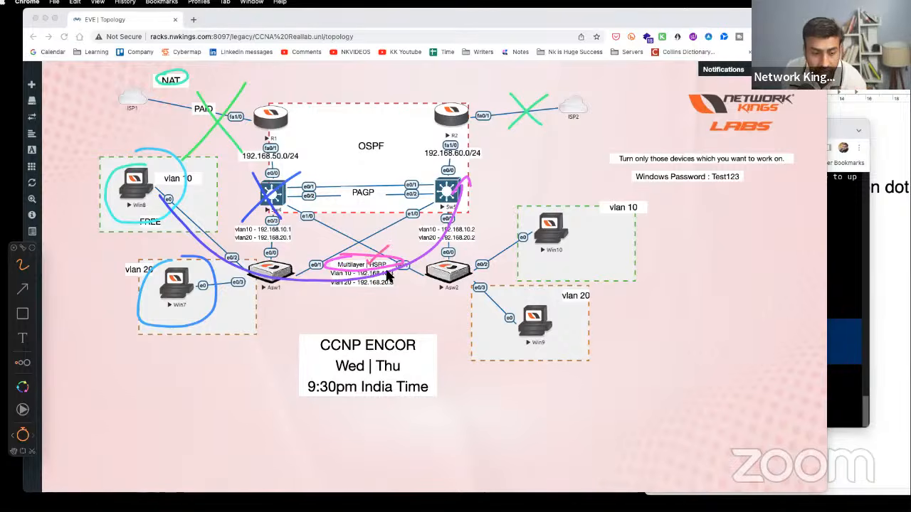
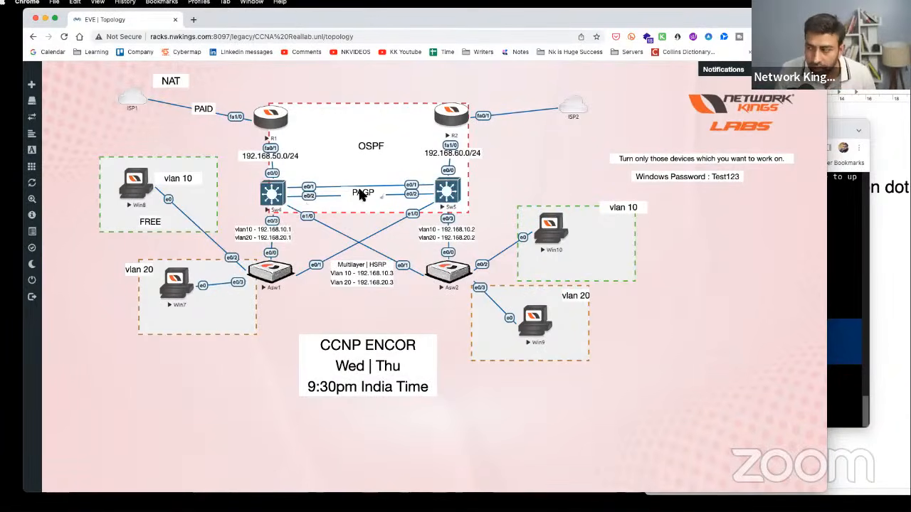
- Reposition the Sw4 console and review the directly connected routes in its routing table
left_click(847, 269)
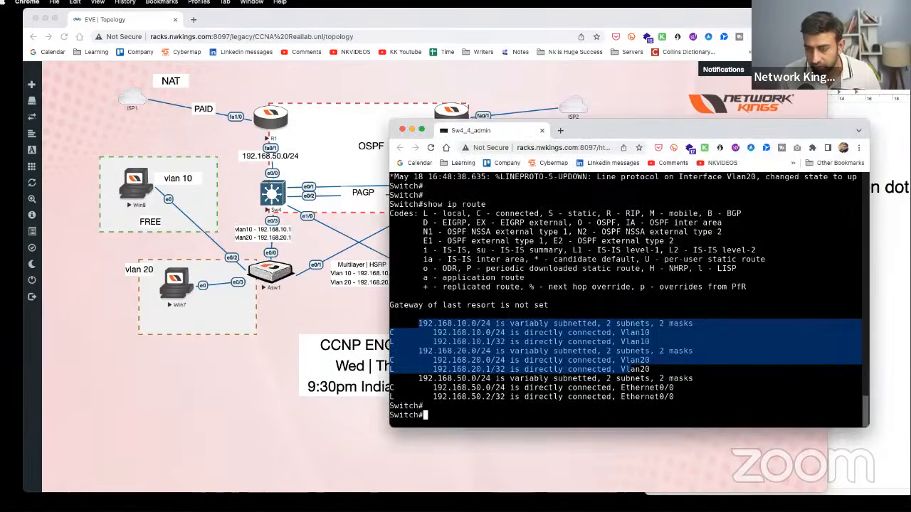
left_click(267, 323)
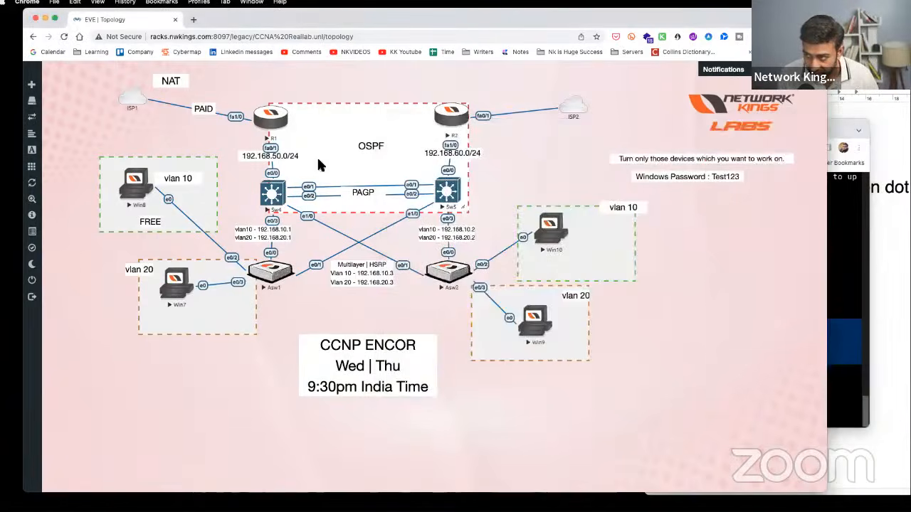
left_click(846, 256)
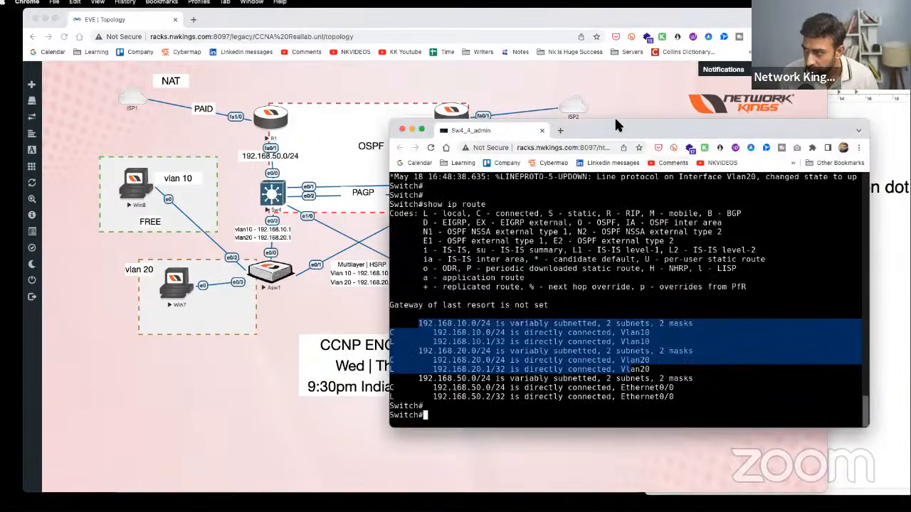
left_click_drag(616, 121, 685, 109)
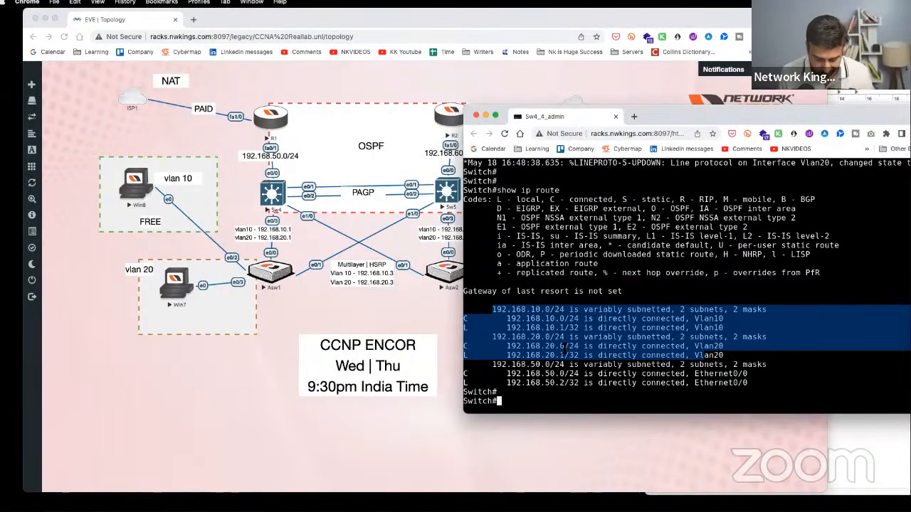
key("Return")
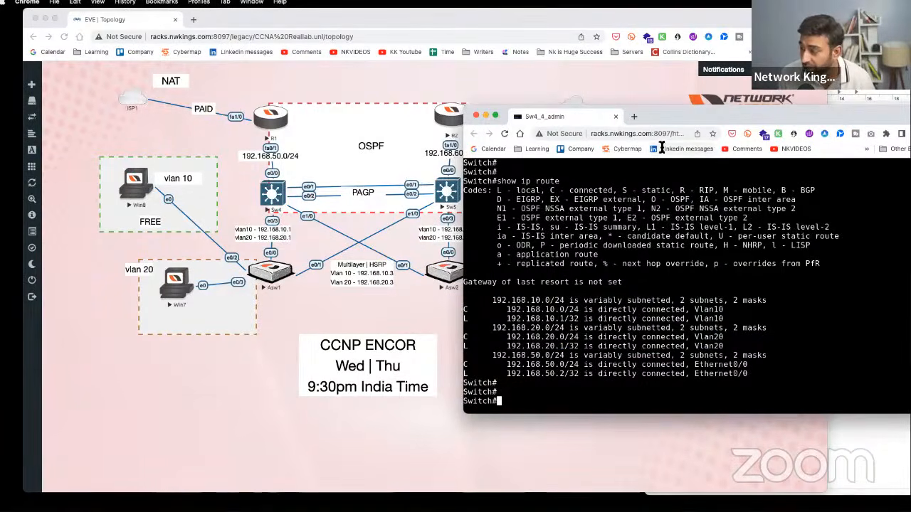
left_click_drag(672, 110, 700, 125)
key("Return")
key("Return")
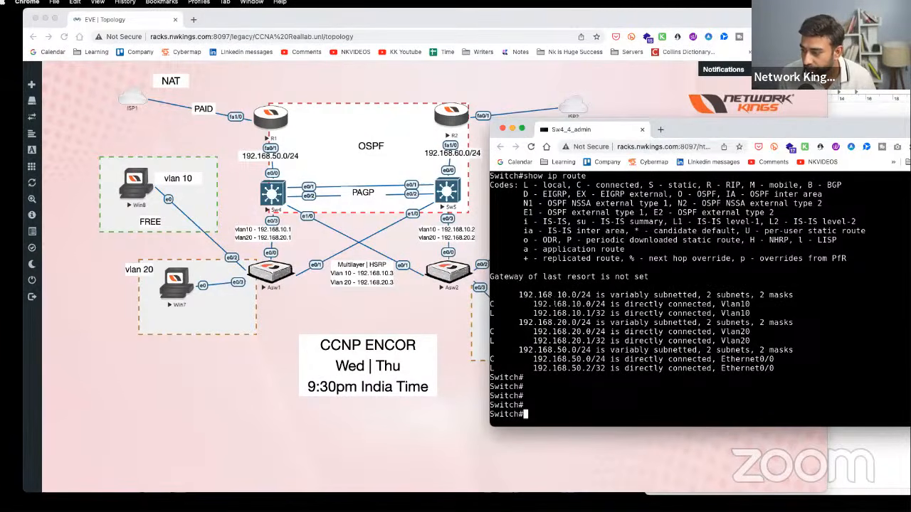
left_click_drag(518, 294, 745, 360)
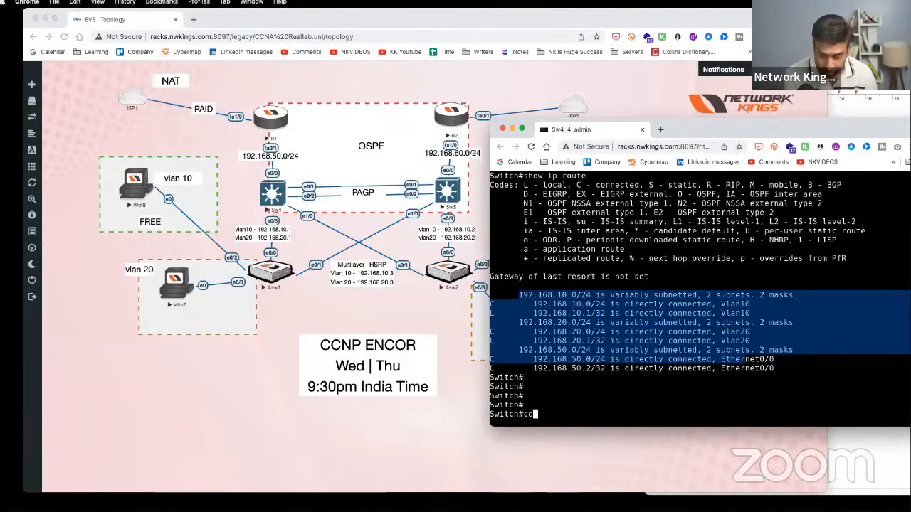
- Enter global configuration mode on the switch and set its hostname to Sw4
type("conf t")
key("Return")
type("ho")
key("Tab")
type("Sw4")
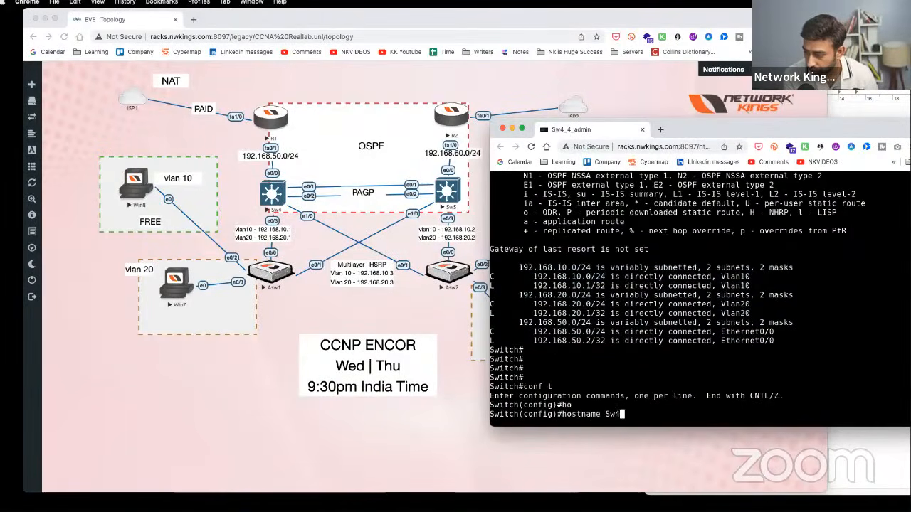
key("Return")
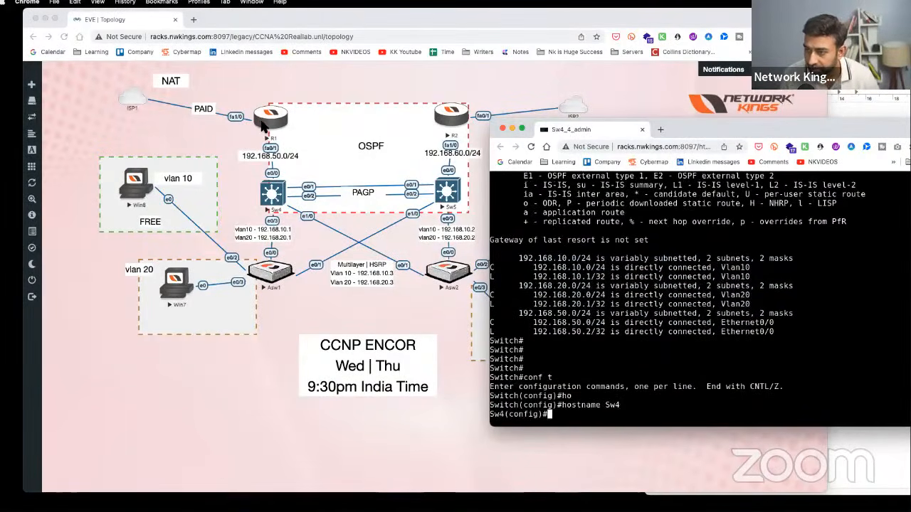
left_click(482, 81)
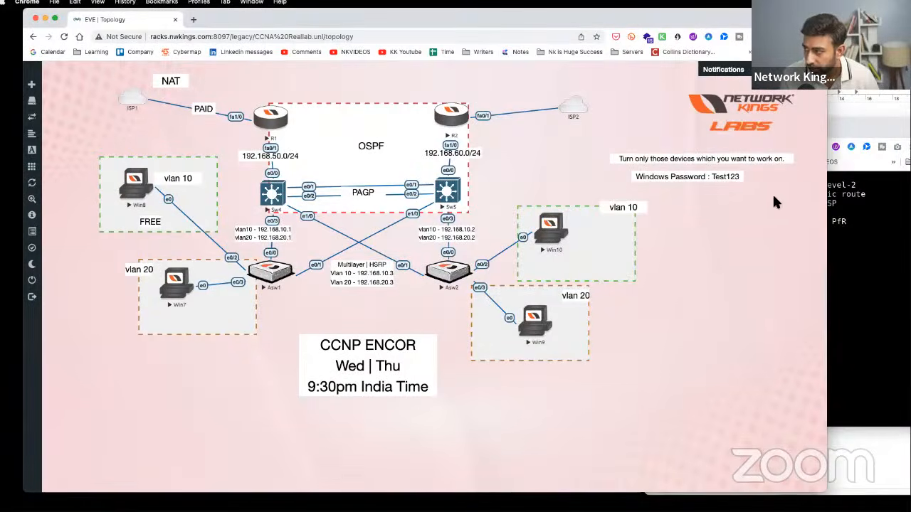
- Copy the R1 configuration block from the notes
left_click(856, 108)
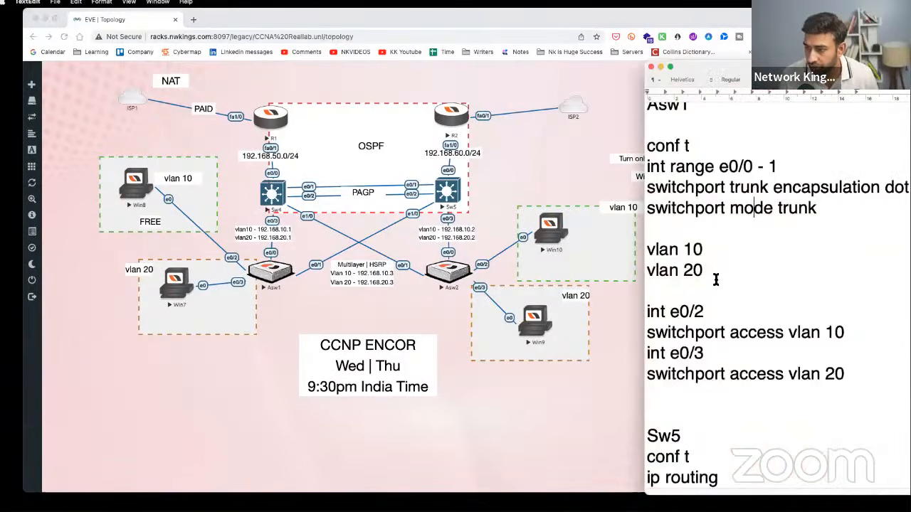
scroll(716, 281, "down", 5)
scroll(716, 281, "up", 15)
scroll(716, 280, "up", 5)
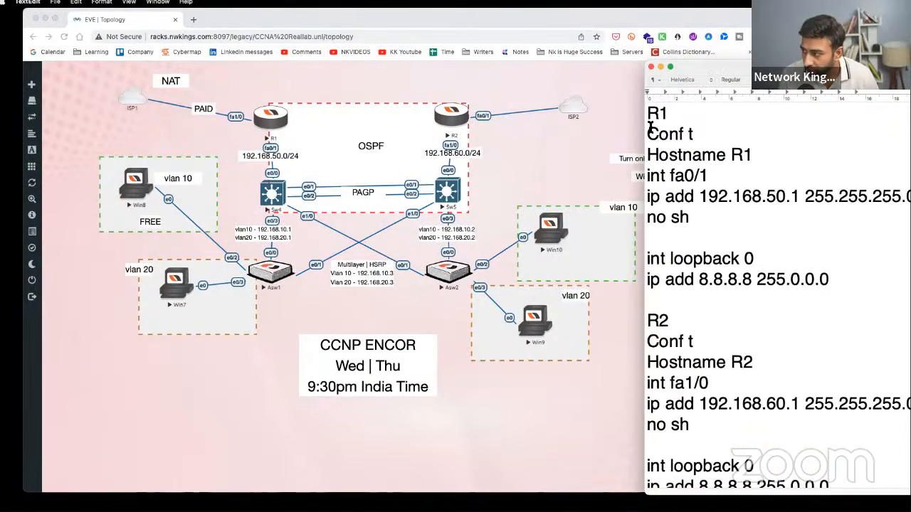
left_click_drag(647, 121, 827, 282)
right_click(745, 235)
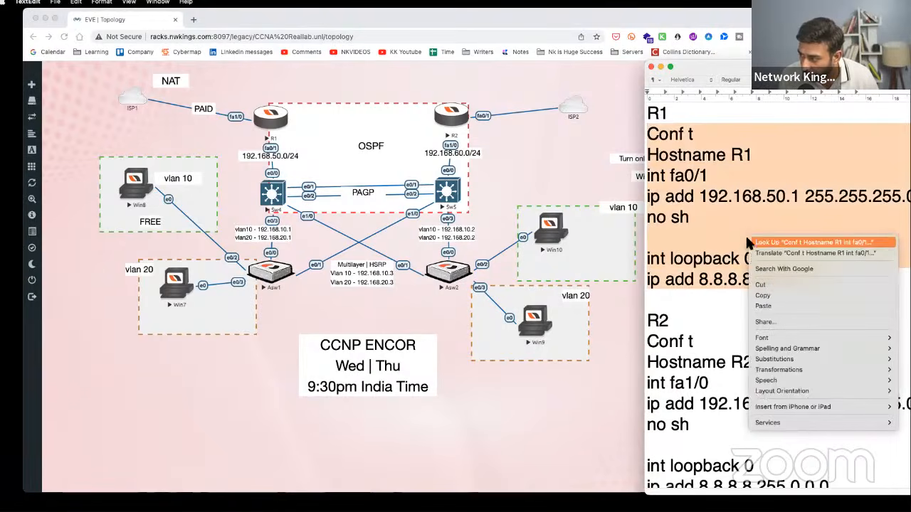
left_click(779, 296)
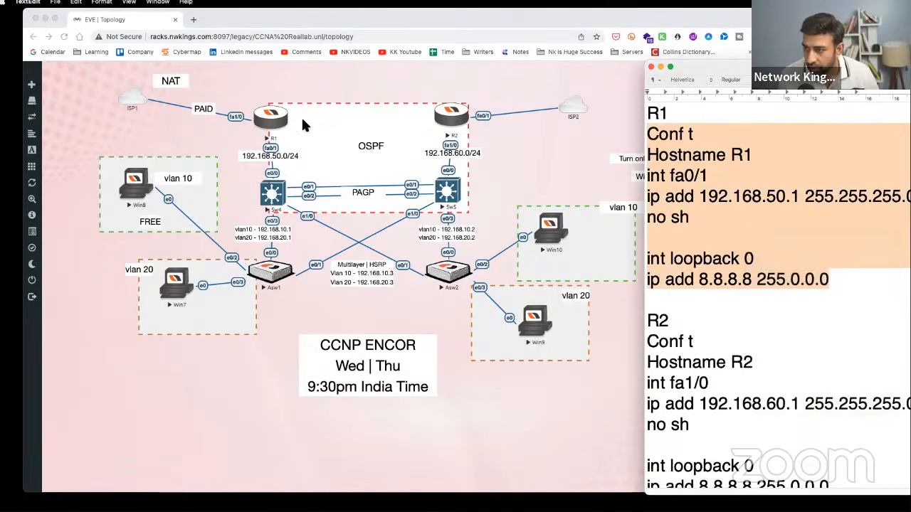
- Open the R1, R2 and Sw5 consoles, and dock the Sw4 console into the browser
left_click(269, 120)
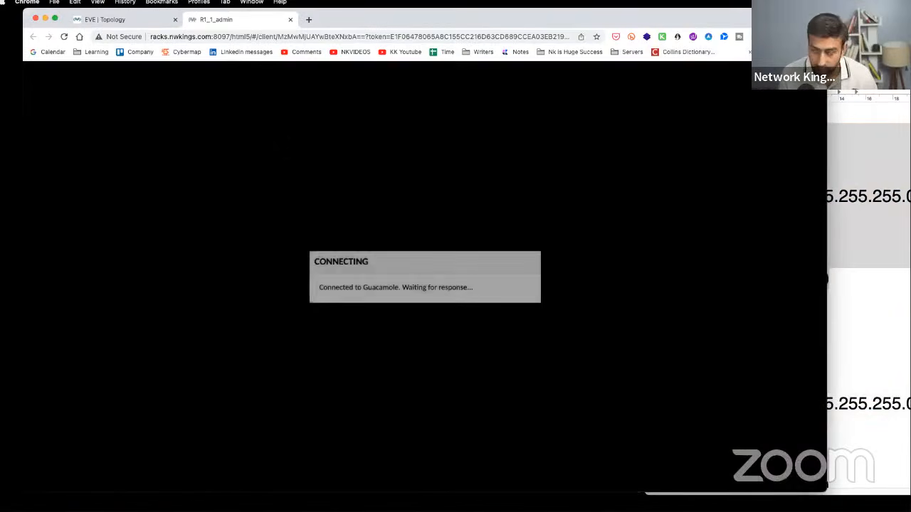
left_click(135, 22)
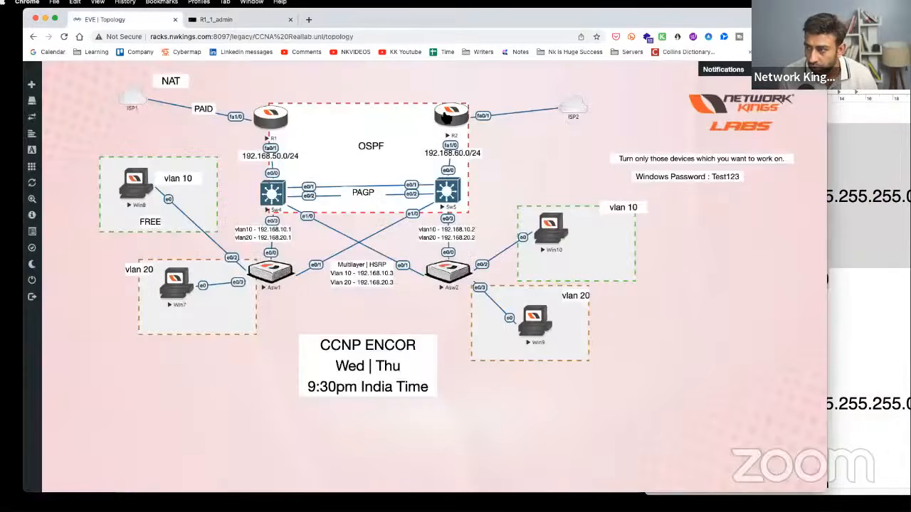
left_click(446, 118)
left_click(145, 22)
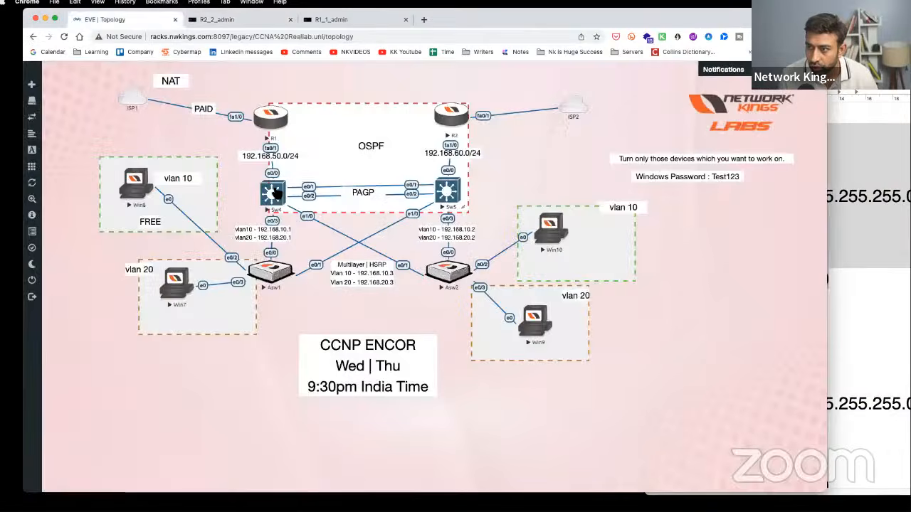
left_click(278, 196)
left_click_drag(434, 46, 419, 22)
left_click(130, 20)
left_click(446, 191)
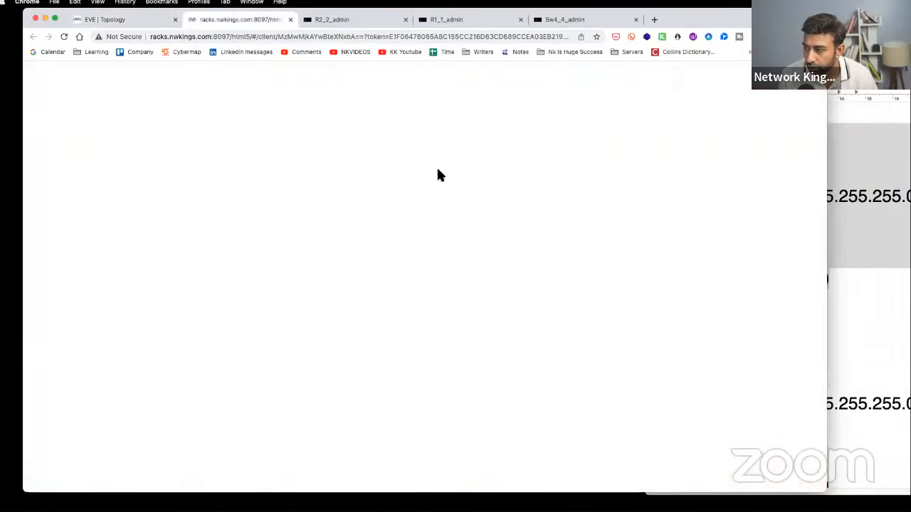
key("Return")
left_click(123, 19)
- Open the Asw1 and Asw2 switch consoles
left_click(270, 271)
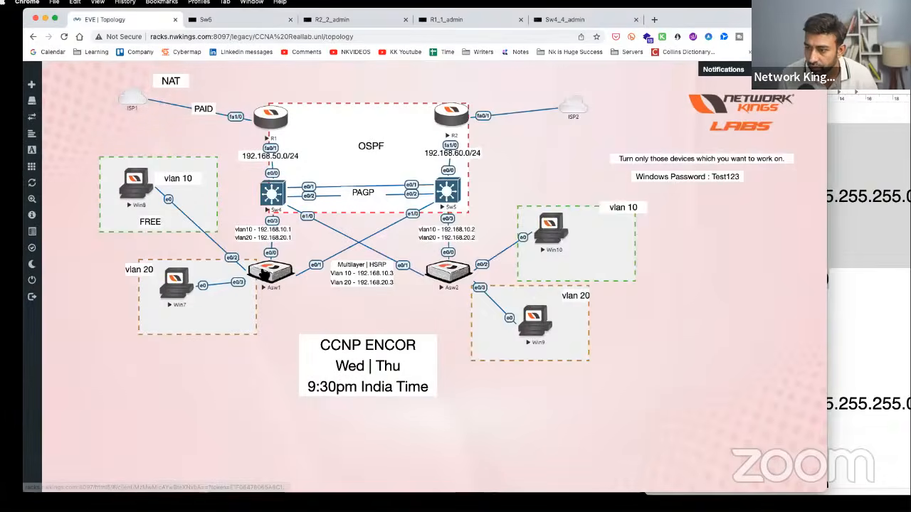
left_click_drag(481, 129, 391, 26)
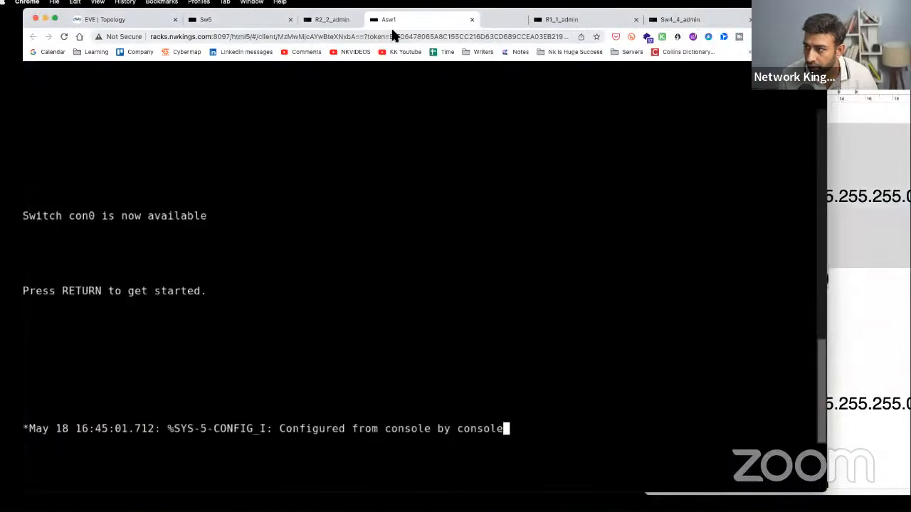
left_click(134, 21)
left_click(444, 273)
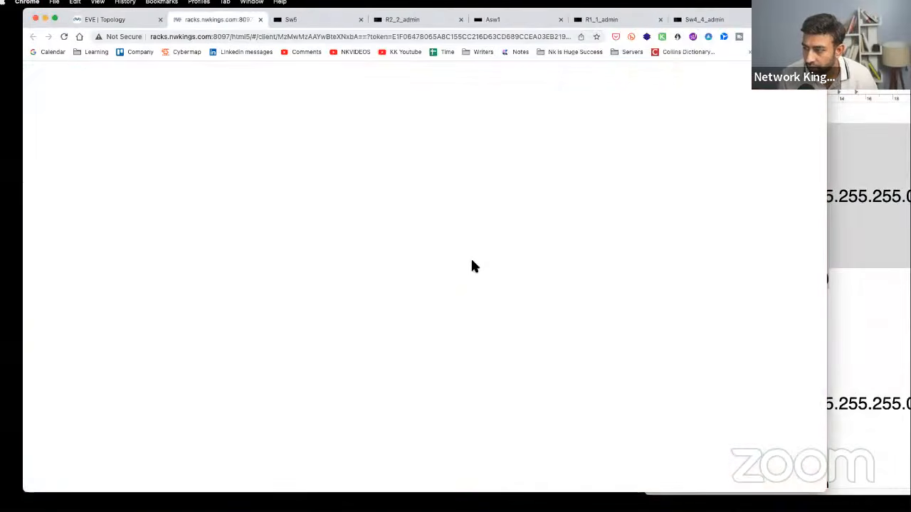
left_click(111, 19)
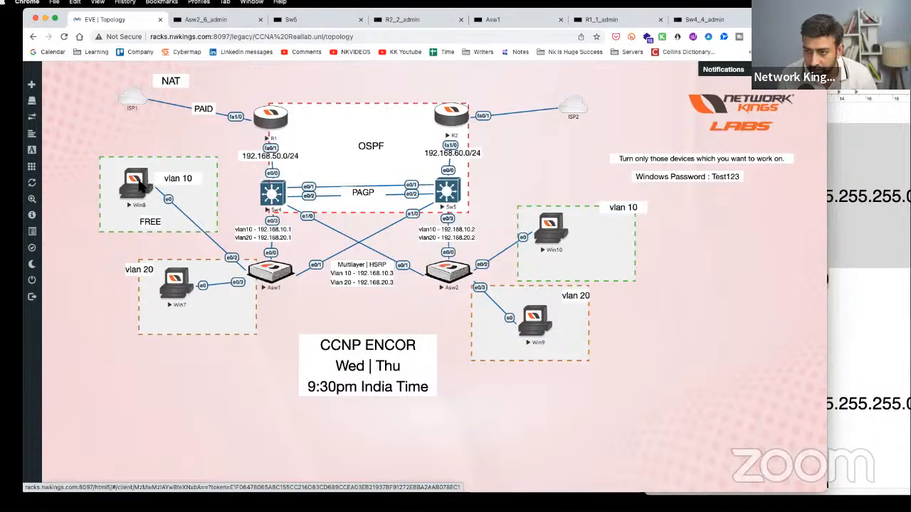
- Open the Win8, Win7, Win10 and one more Windows PC console
left_click(63, 194)
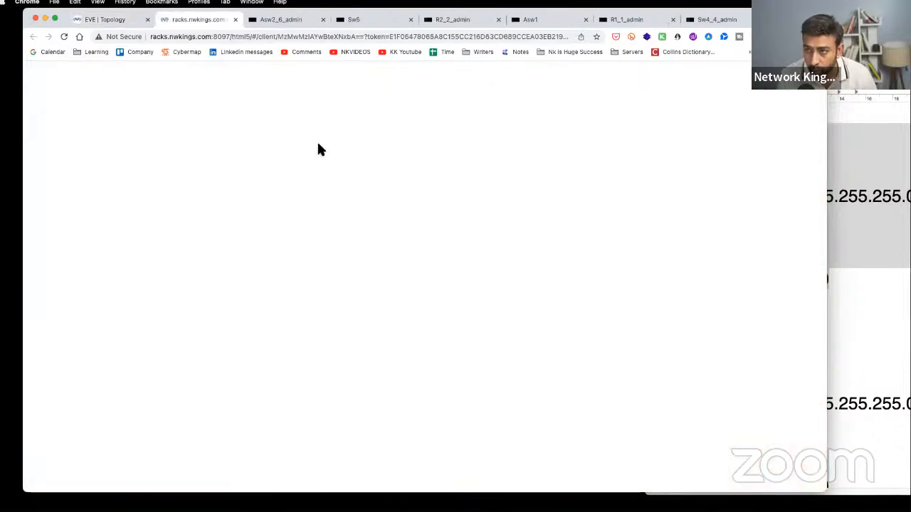
left_click(64, 37)
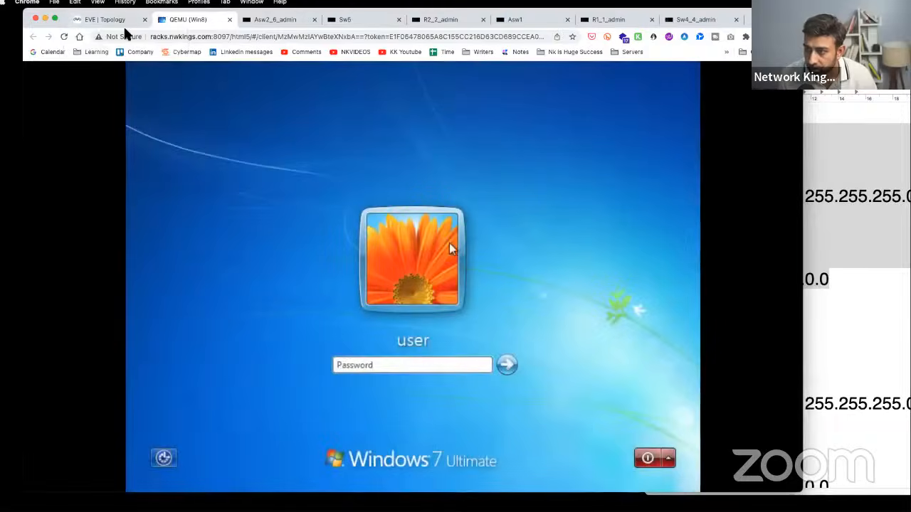
left_click(116, 20)
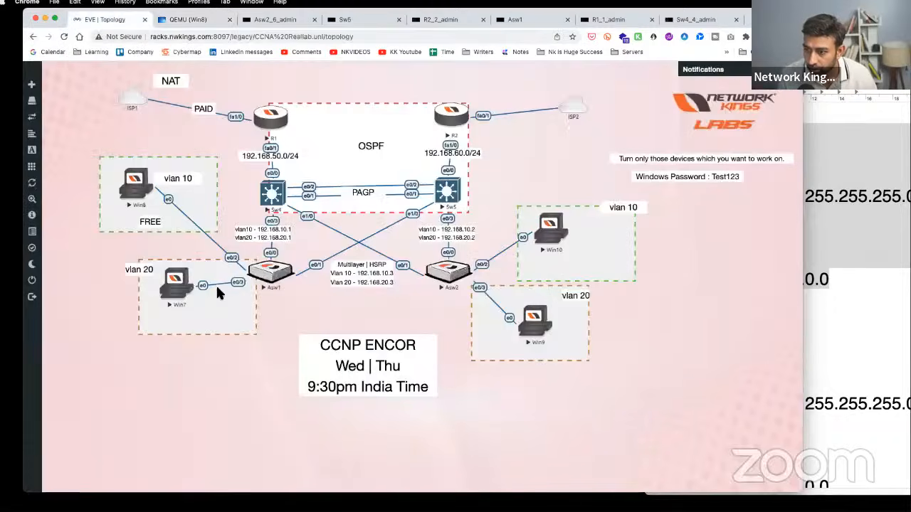
left_click(183, 285)
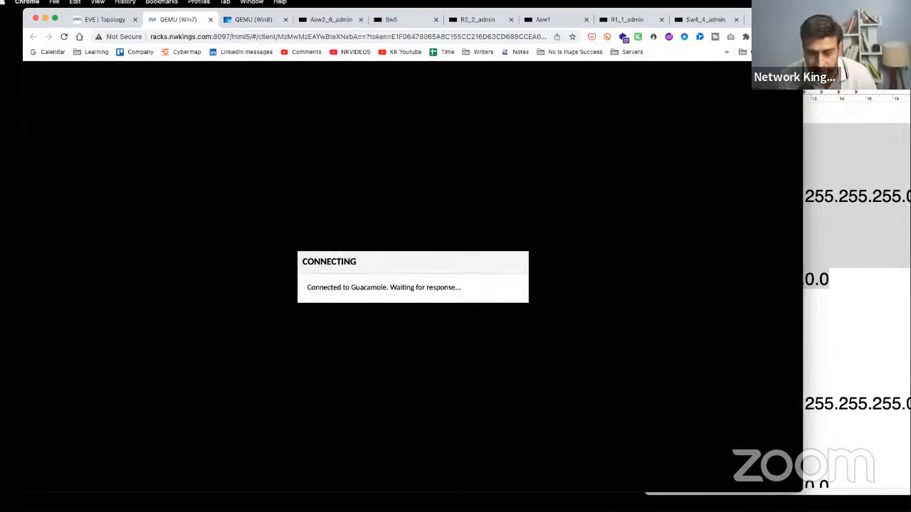
left_click(116, 22)
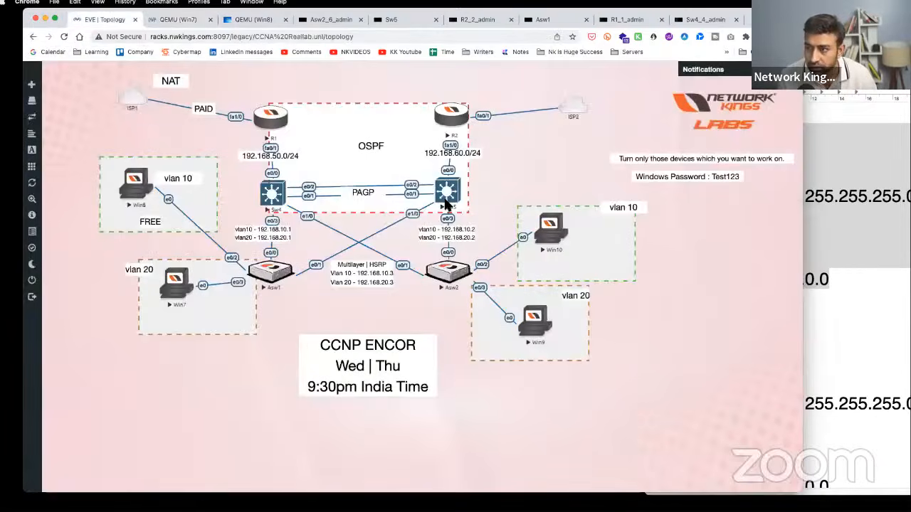
left_click(558, 222)
left_click(100, 21)
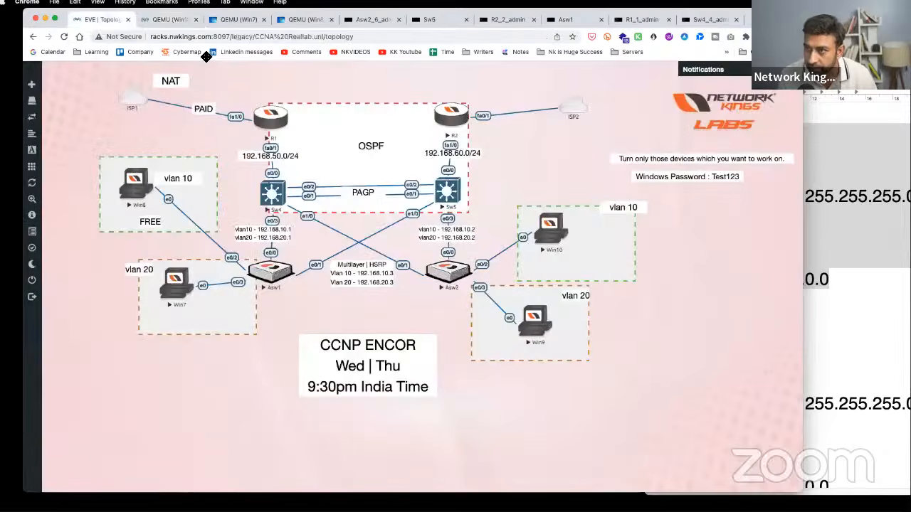
left_click(535, 324)
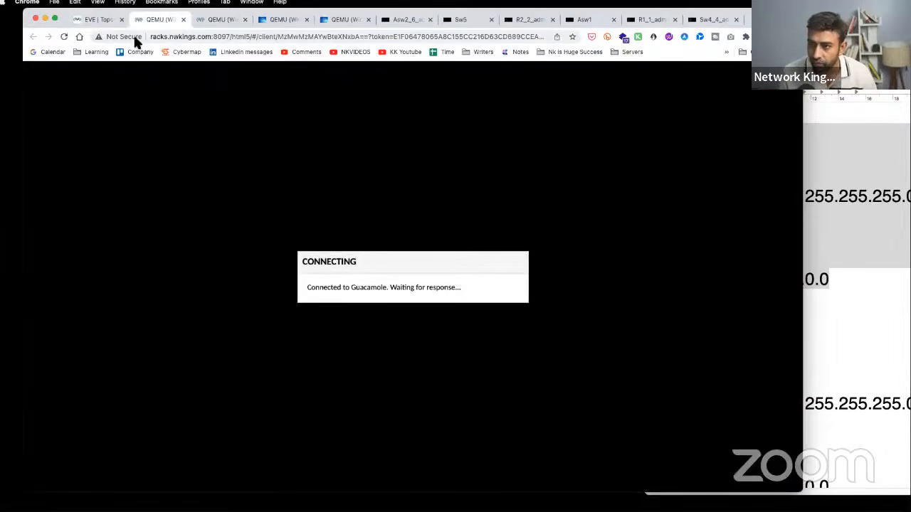
left_click(97, 21)
left_click(158, 21)
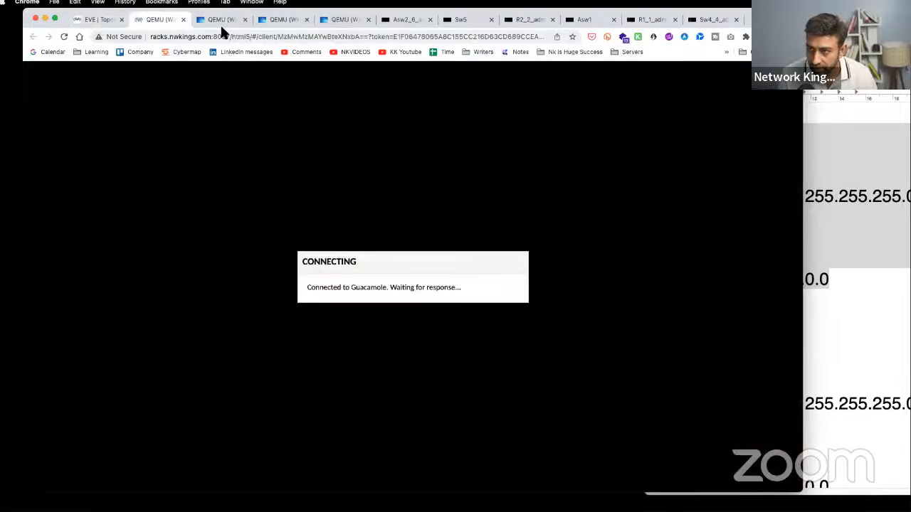
- Sign in to the first Windows PC with its password after the empty-password attempt fails
key("Return")
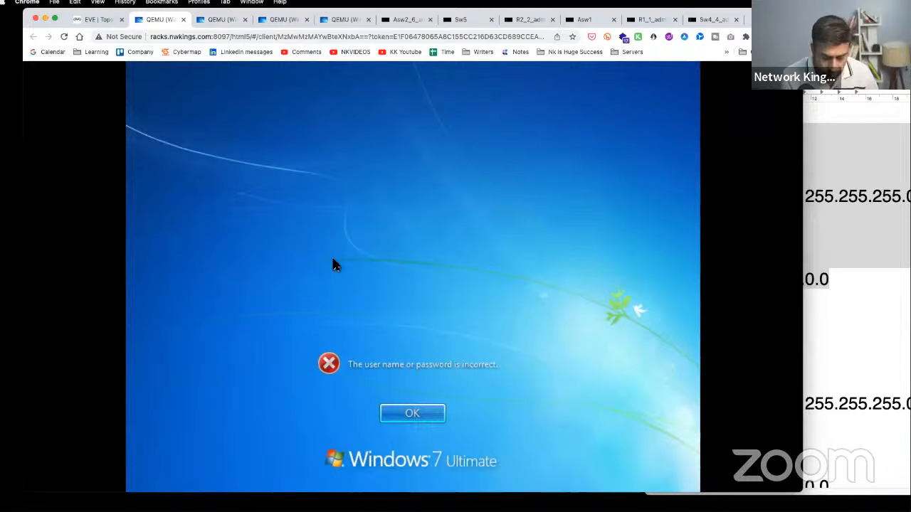
key("Return")
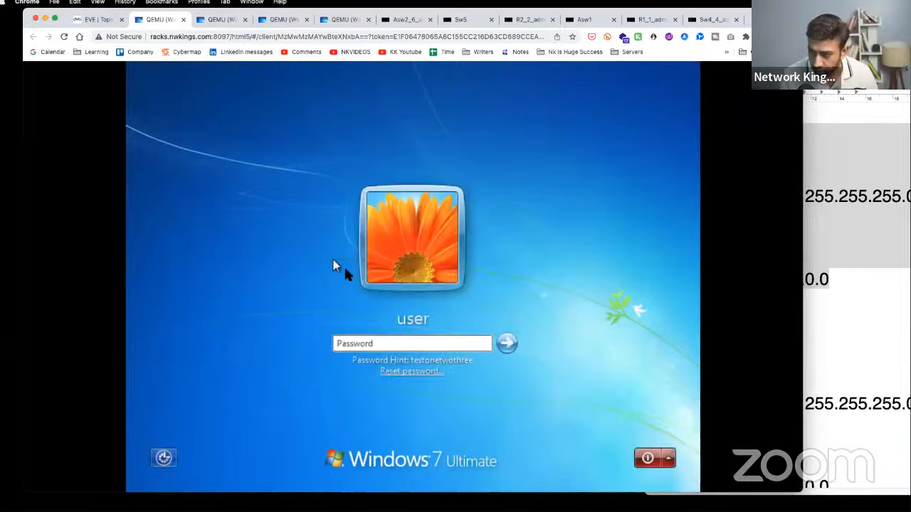
key("Return")
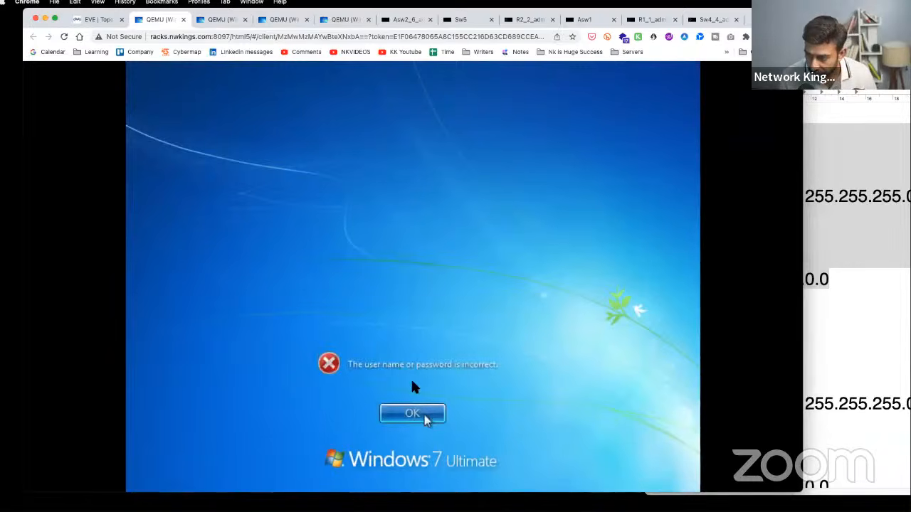
left_click(412, 413)
left_click(395, 339)
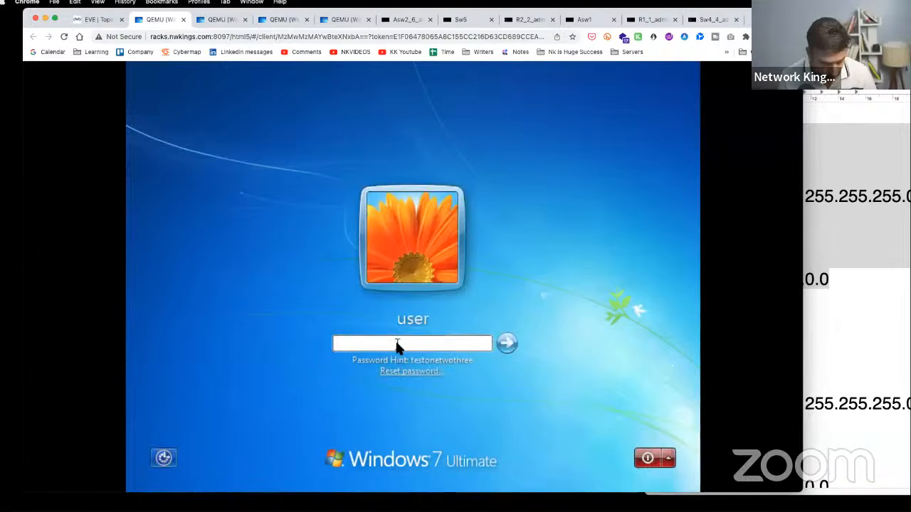
type("teston")
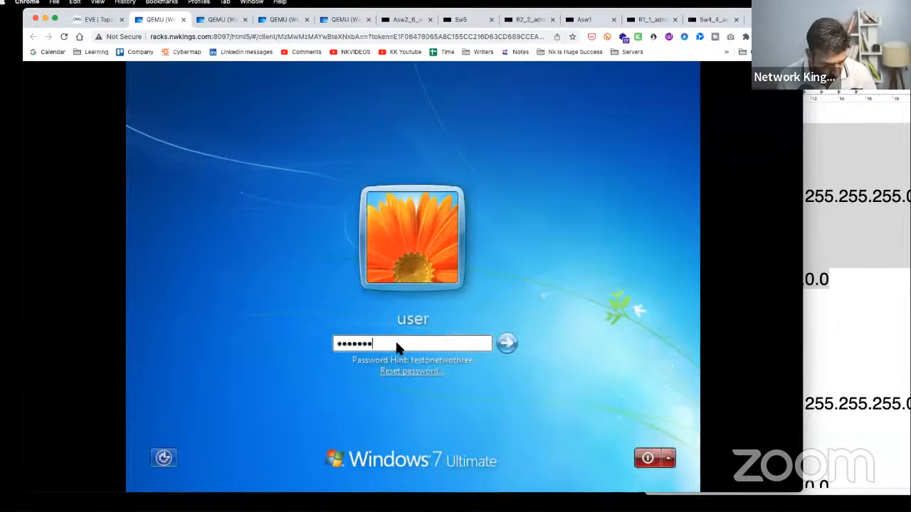
key("Return")
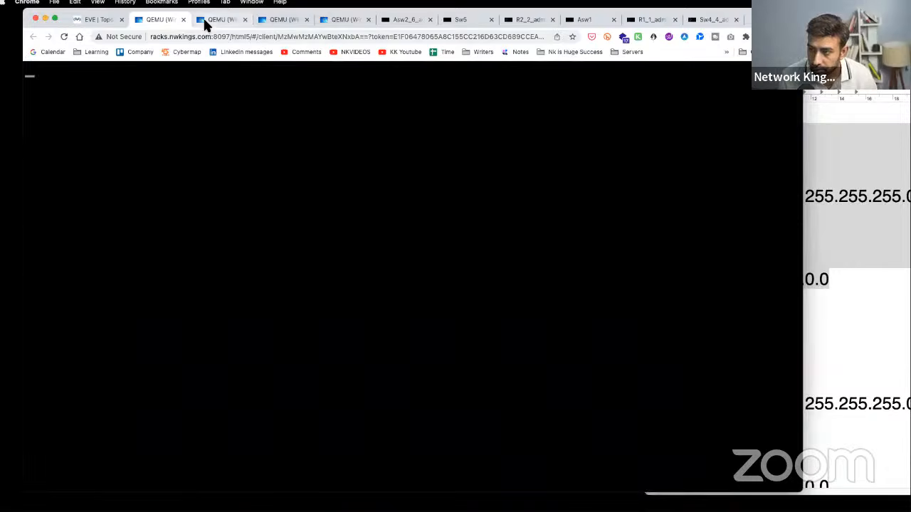
- Sign in to the remaining three Windows PCs with their passwords
left_click(207, 21)
left_click(395, 345)
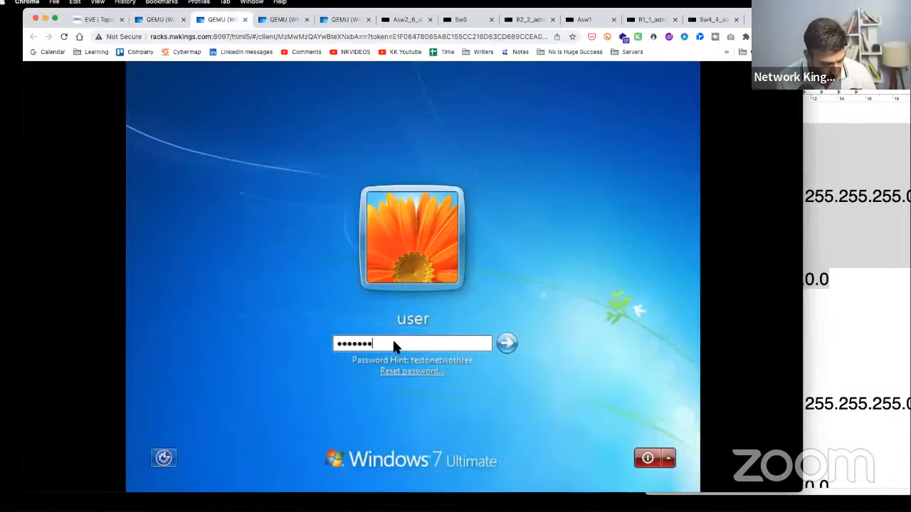
type("testone")
key("Return")
left_click(281, 25)
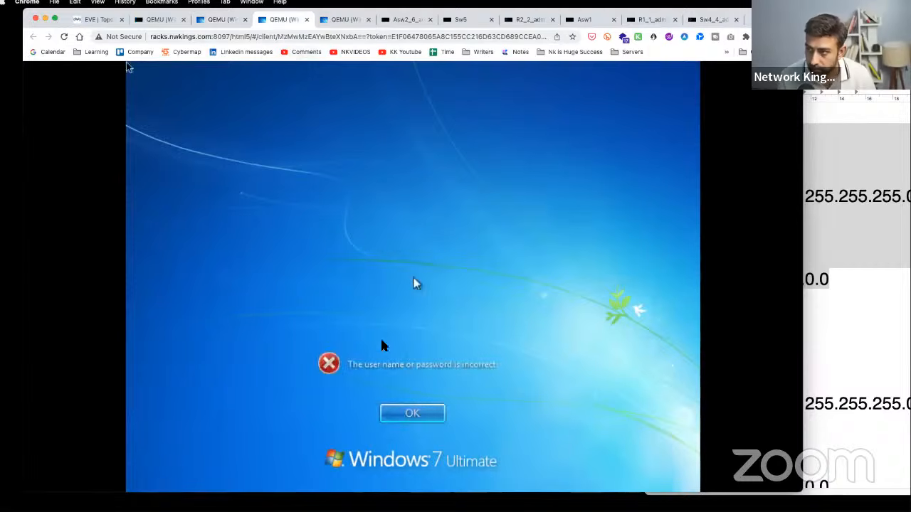
left_click(419, 419)
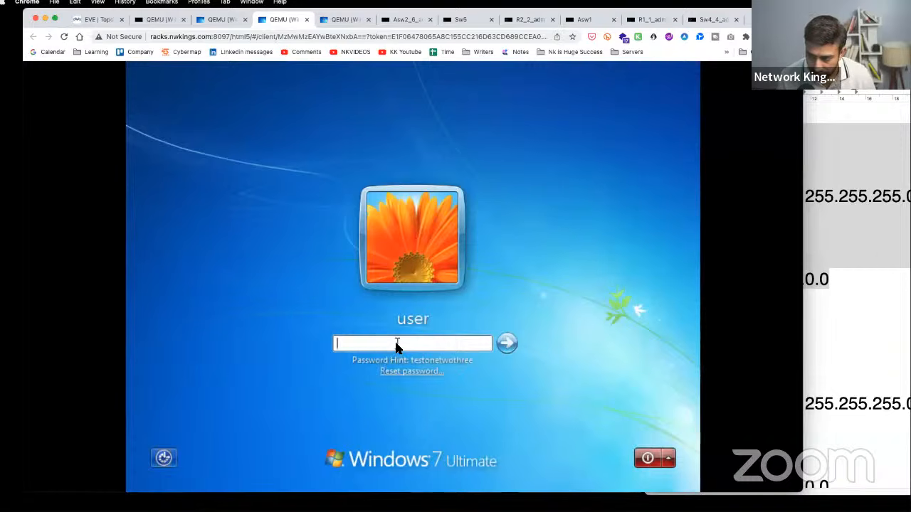
type("test123")
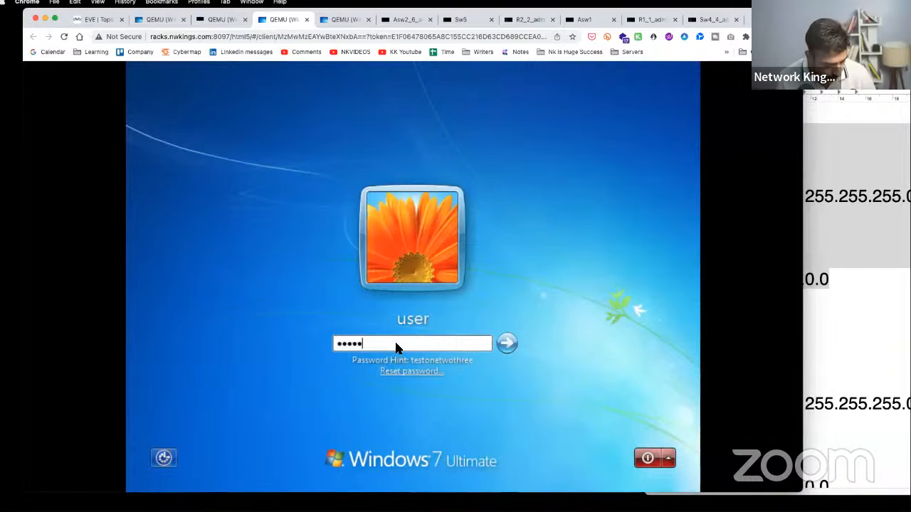
key("Return")
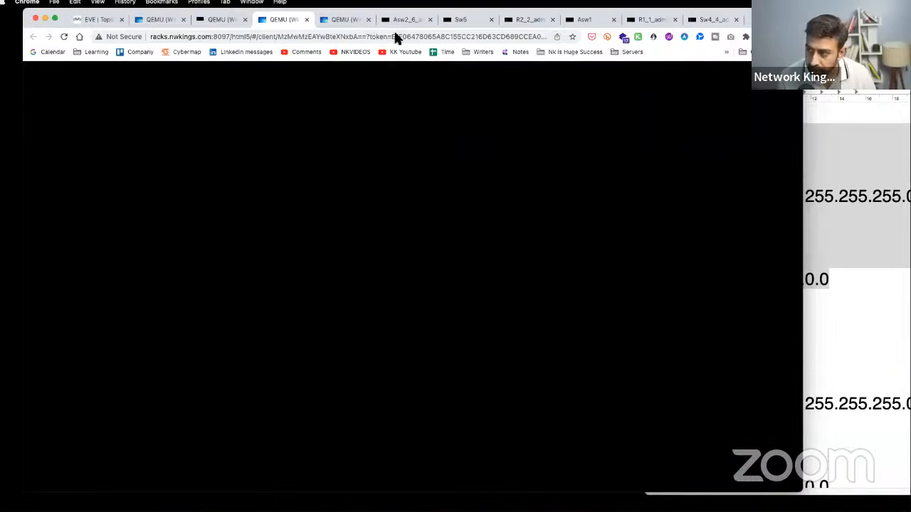
left_click(346, 19)
type("tes")
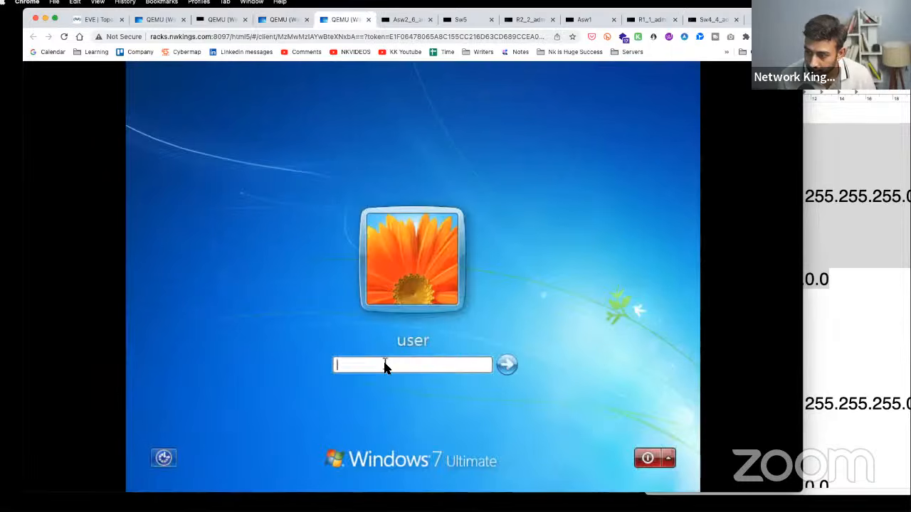
type("t123")
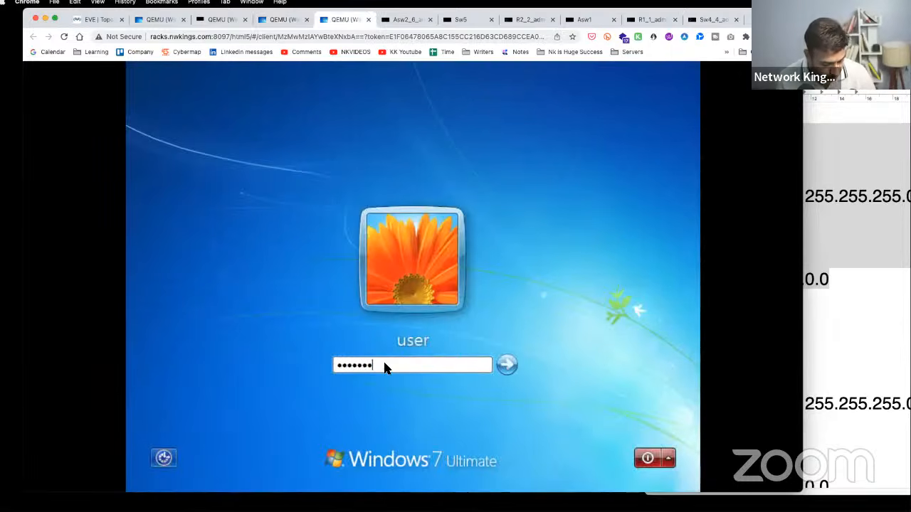
key("Return")
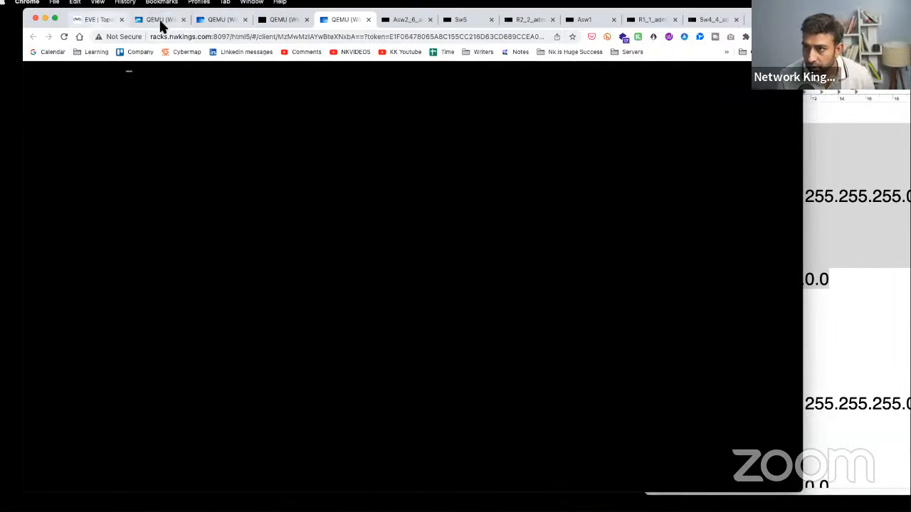
- Move the Asw2_6 through Sw4_4 console tabs into their own smaller window over the topology
left_click(401, 20)
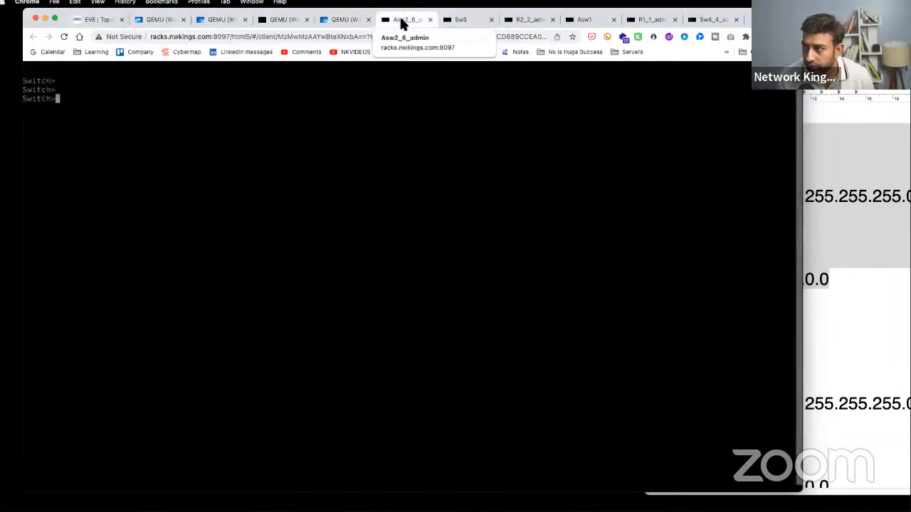
left_click(710, 20, "shift")
left_click_drag(709, 19, 769, 120)
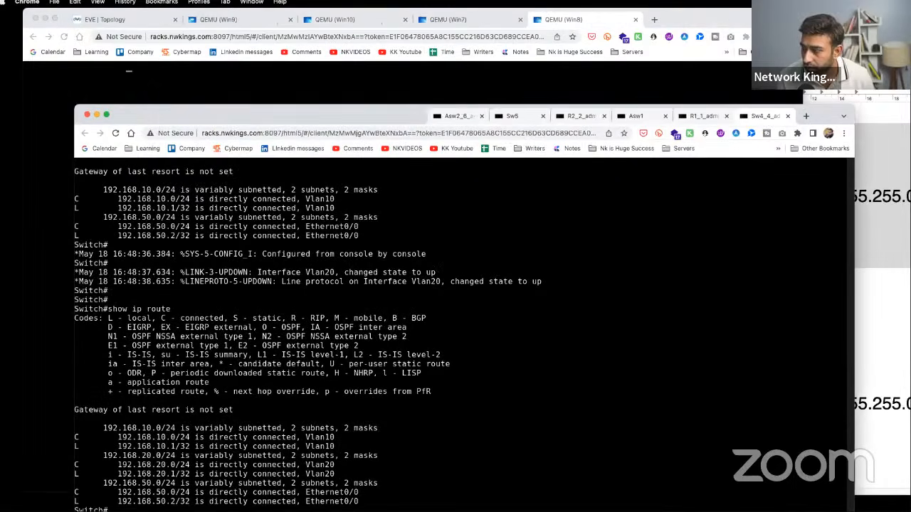
left_click_drag(77, 107, 260, 155)
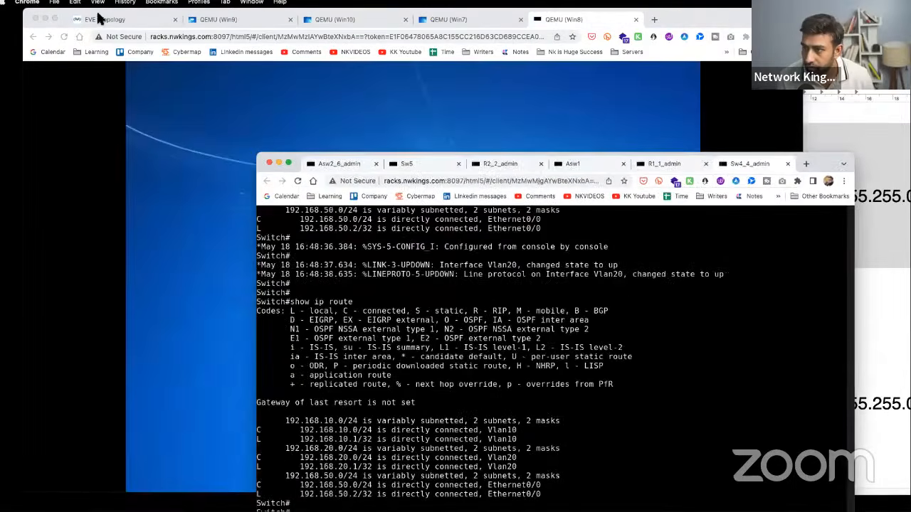
left_click(105, 19)
left_click(812, 161)
- Enter configuration mode in the Sw4 console, resize its window, and move R1's tab first
left_click_drag(812, 164, 859, 118)
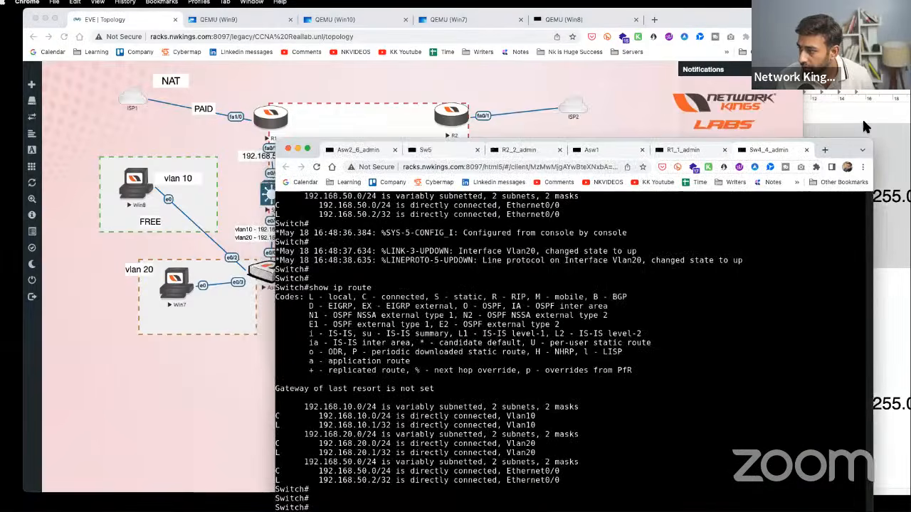
type("conf t")
key("Return")
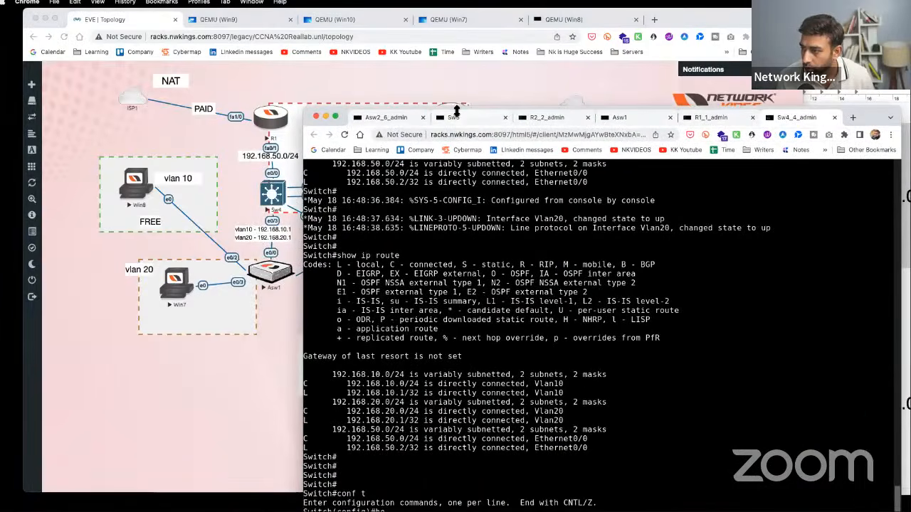
left_click_drag(457, 111, 457, 213)
left_click_drag(868, 217, 867, 135)
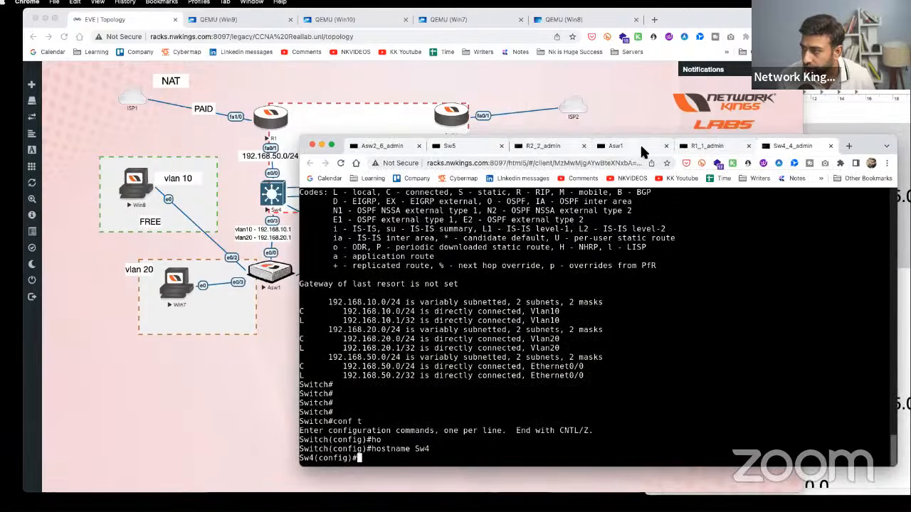
left_click_drag(708, 146, 375, 147)
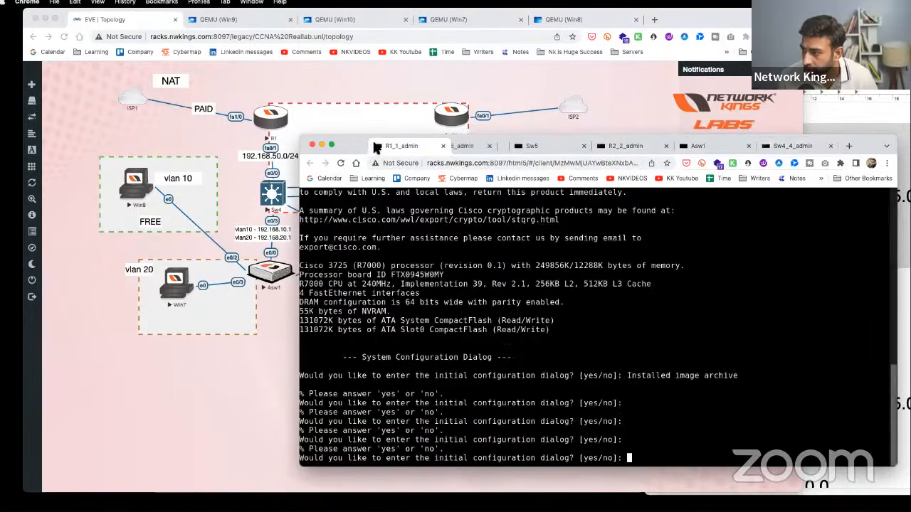
- Decline R1's setup dialog, enable console text input, and enter privileged mode
type("no")
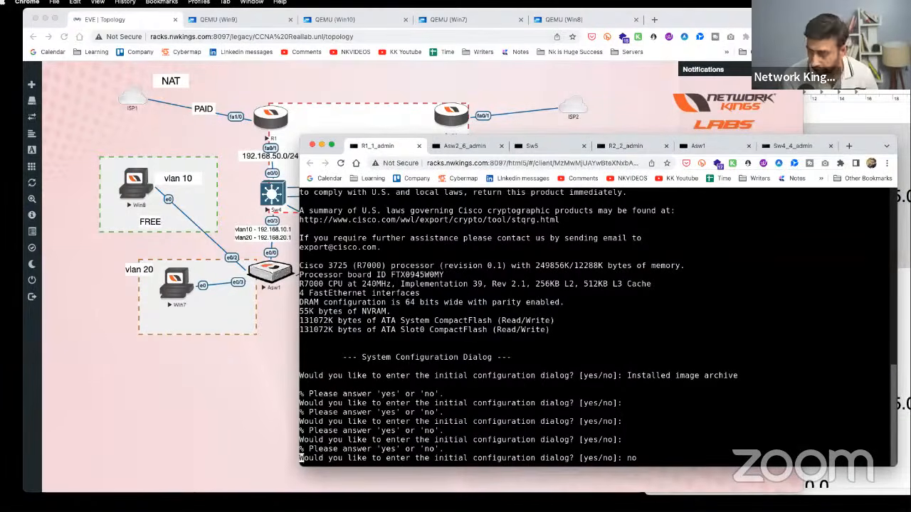
key("Return")
left_click(834, 101)
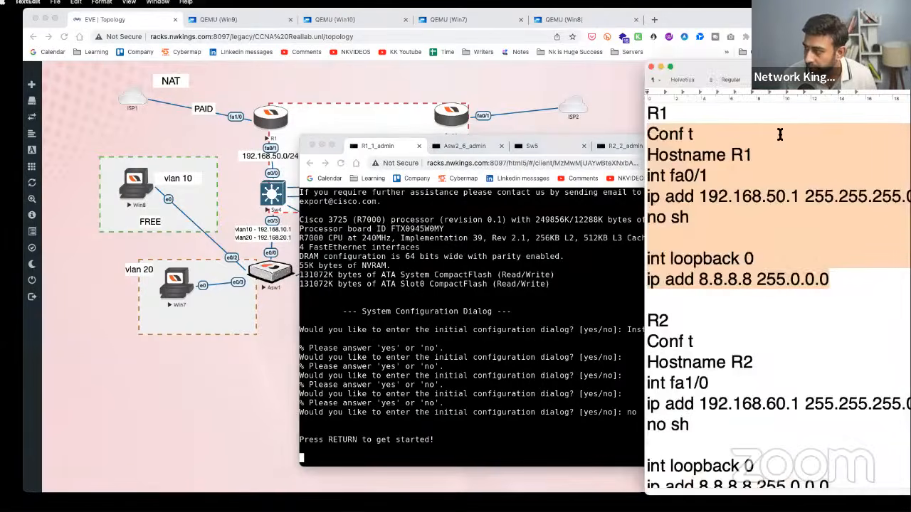
right_click(686, 147)
left_click(740, 201)
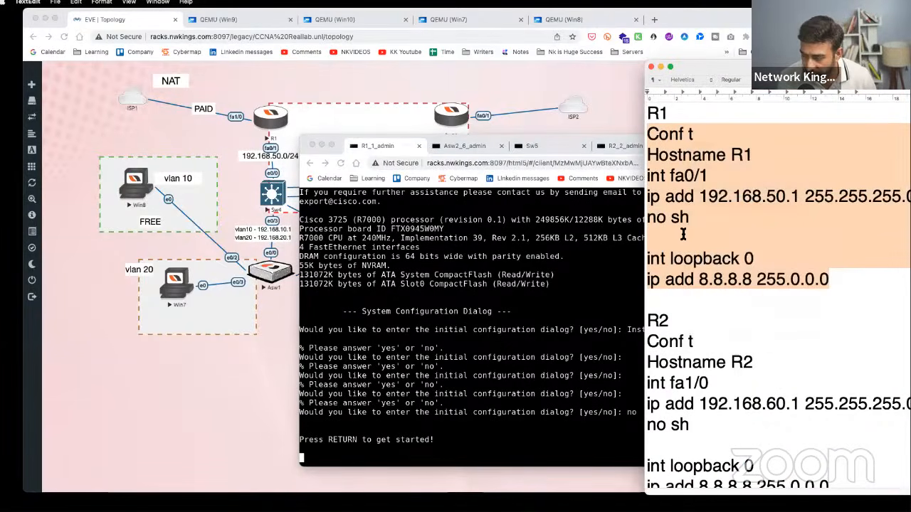
left_click(569, 285)
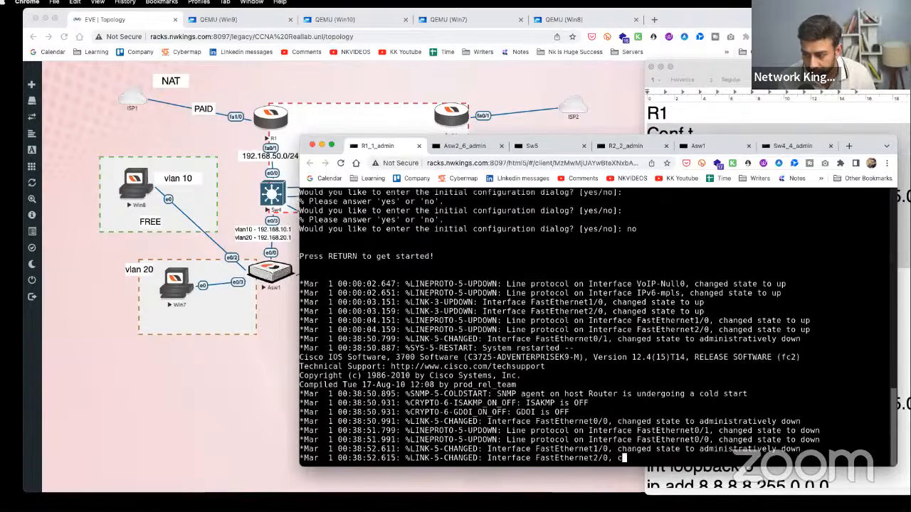
key("Return")
key("Return")
key("Return")
key("Return")
key("Return")
key("Return")
key("Return")
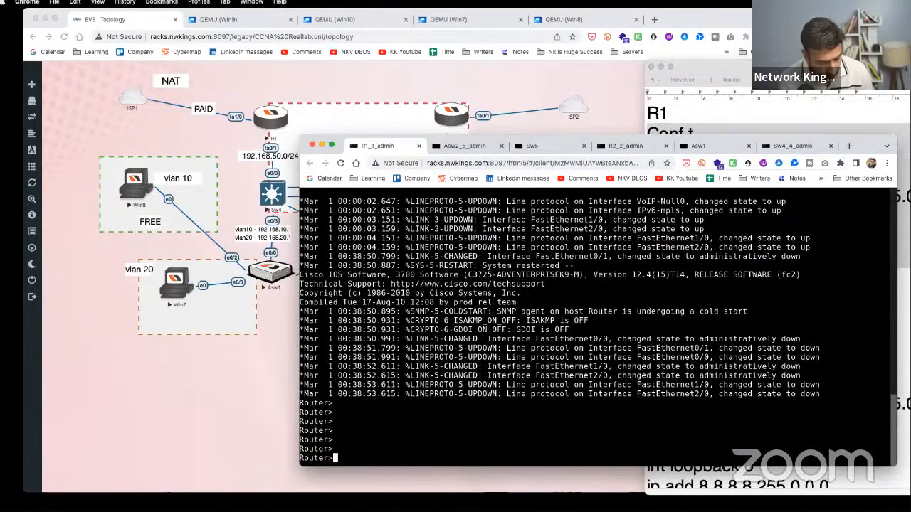
key("ctrl+alt+shift")
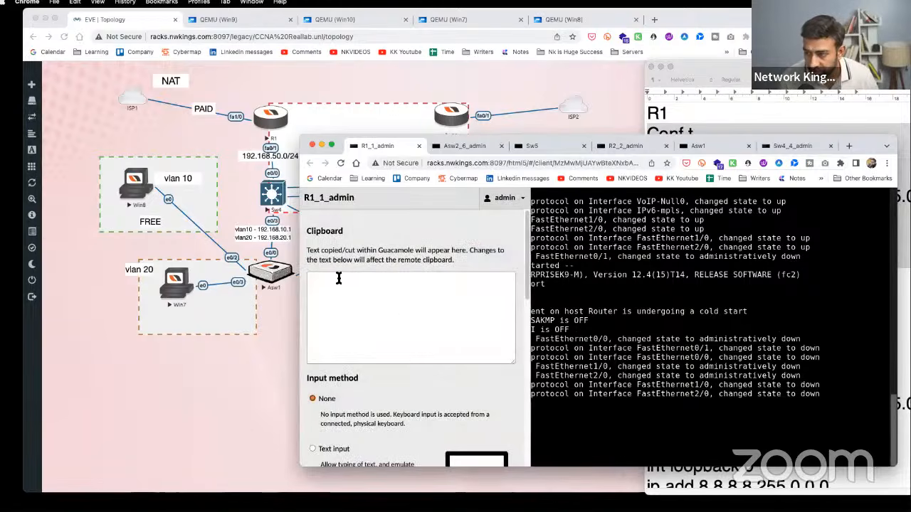
left_click(338, 450)
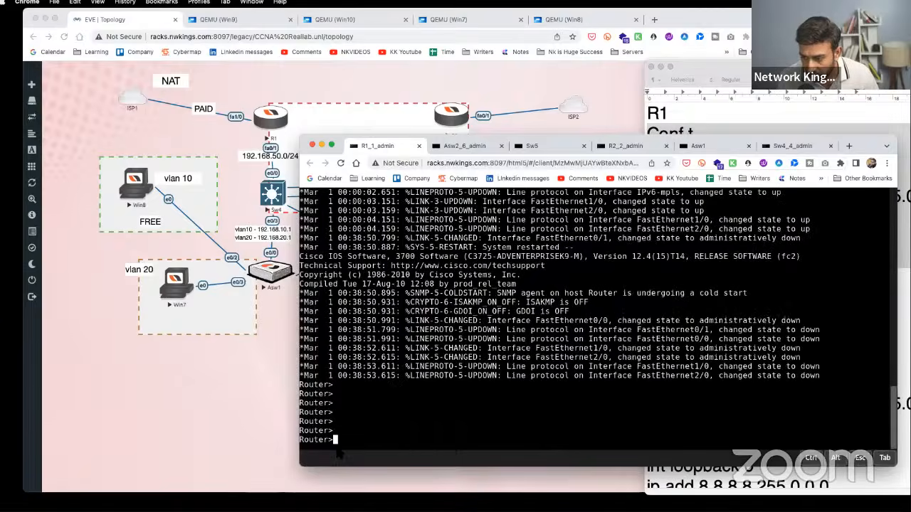
type("en")
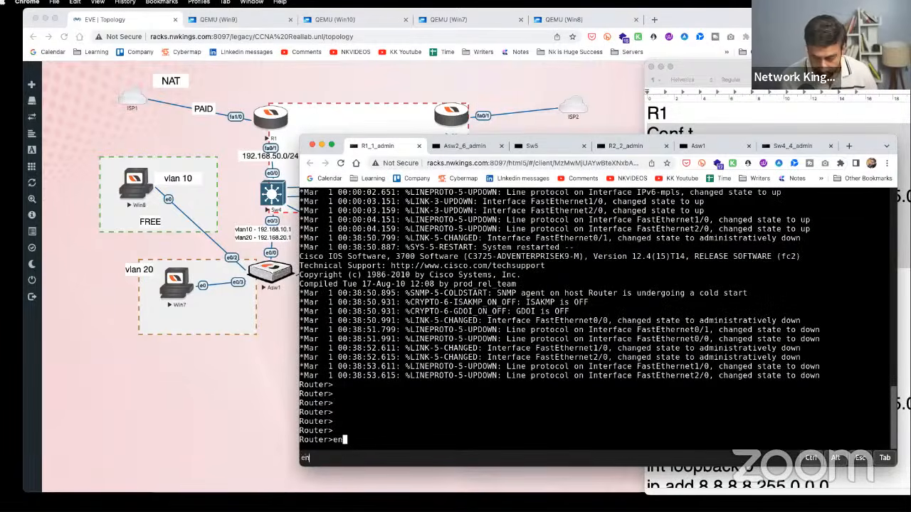
key("Return")
- Paste R1's config: hostname, fa0/1 at 192.168.50.1/24 and loopback 0 at 8.8.8.8/8
left_click(715, 109)
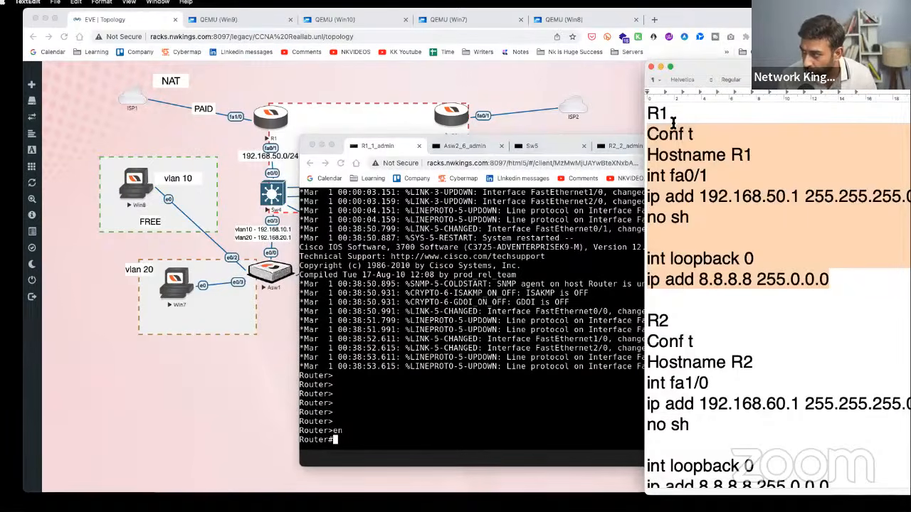
right_click(652, 134)
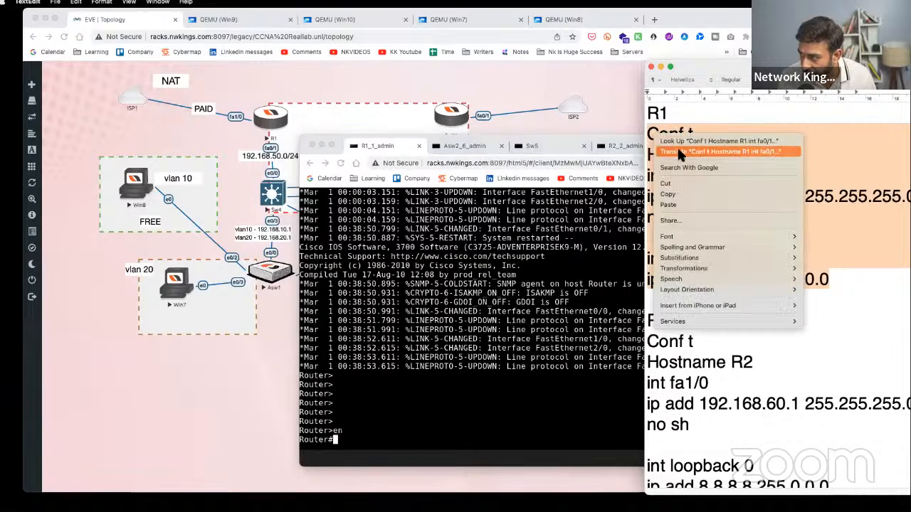
left_click(677, 194)
left_click(350, 459)
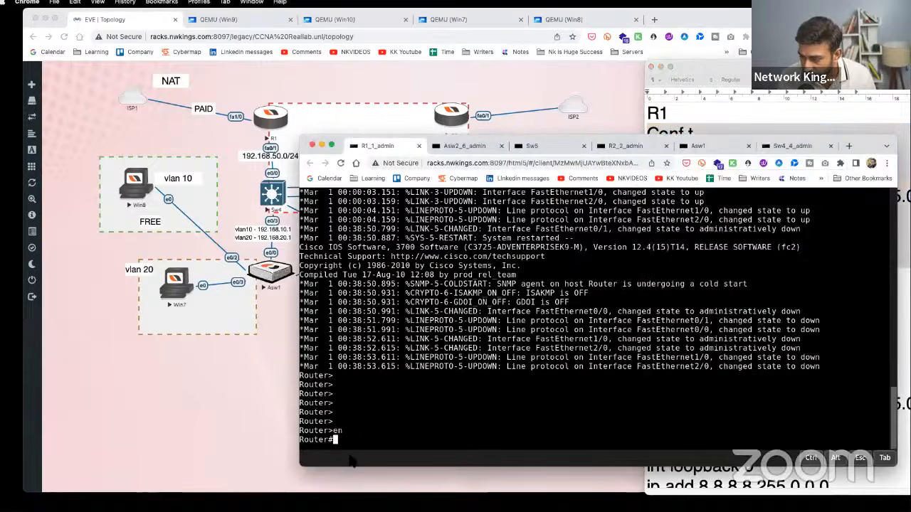
right_click(354, 289)
left_click(408, 375)
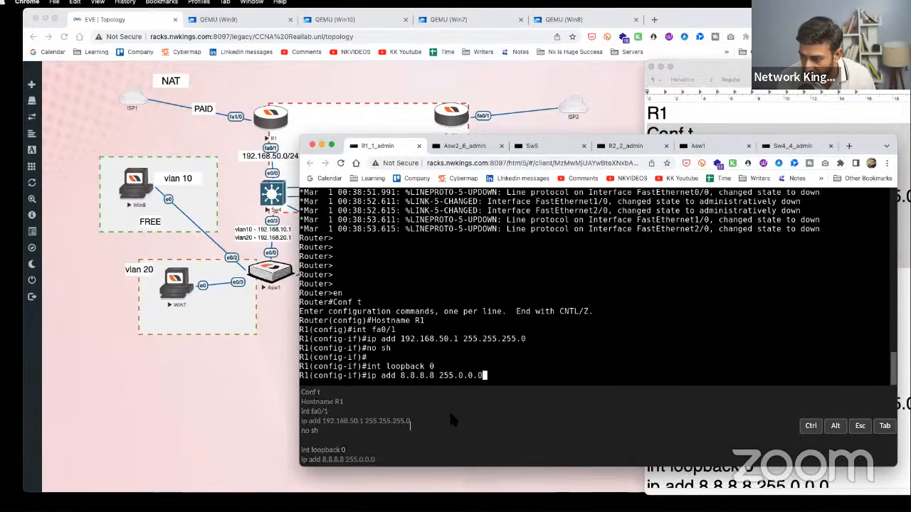
key("Return")
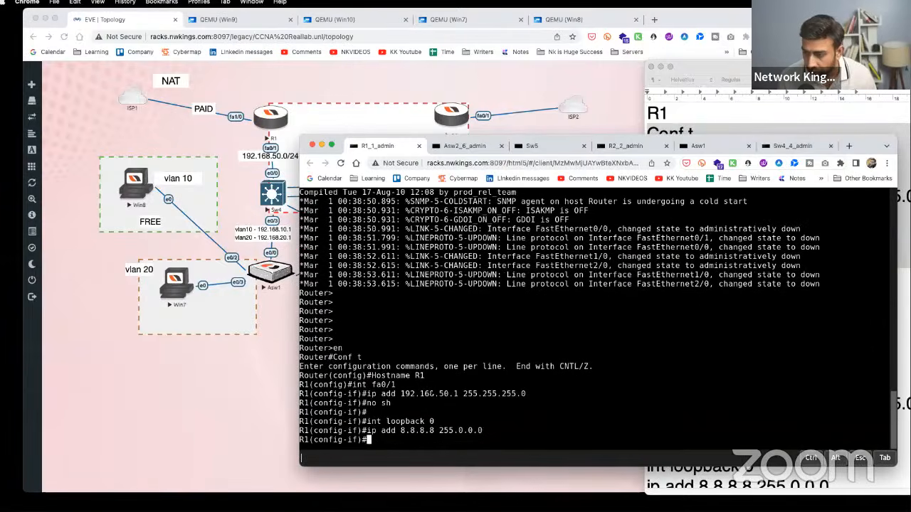
key("Return")
key("Return")
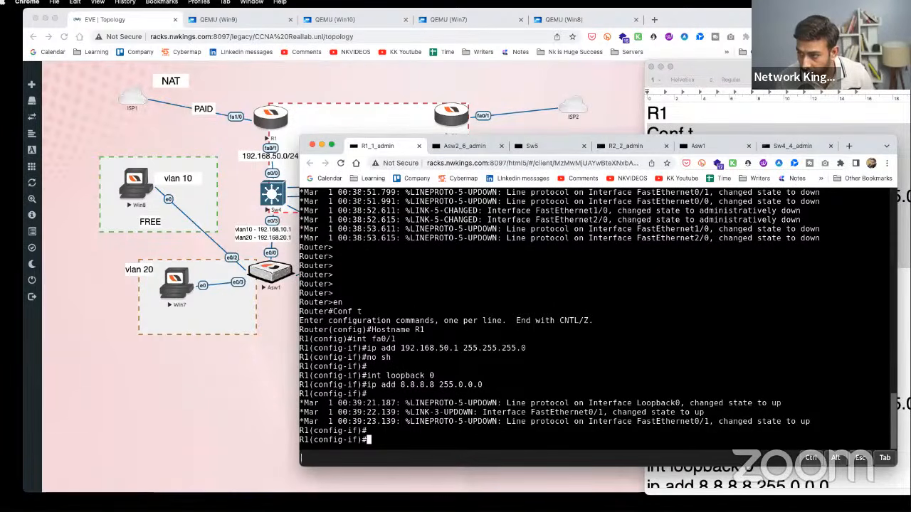
left_click(341, 164)
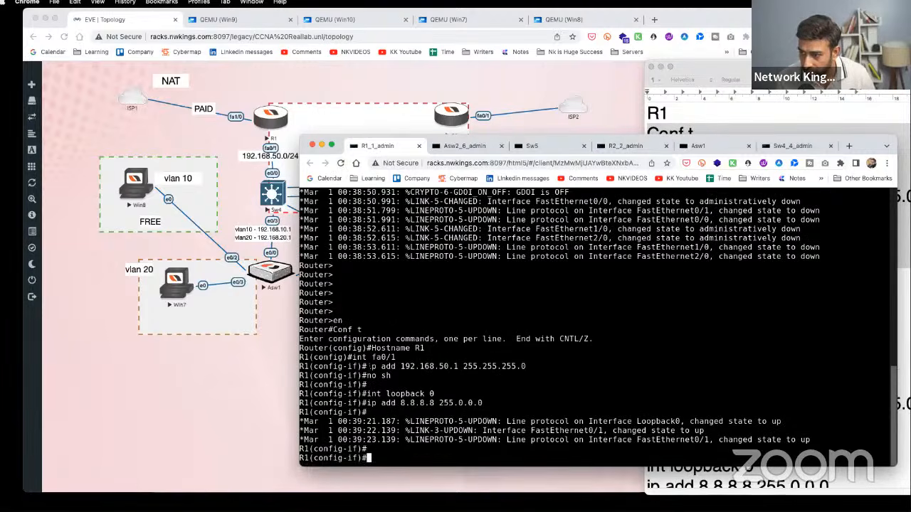
key("Return")
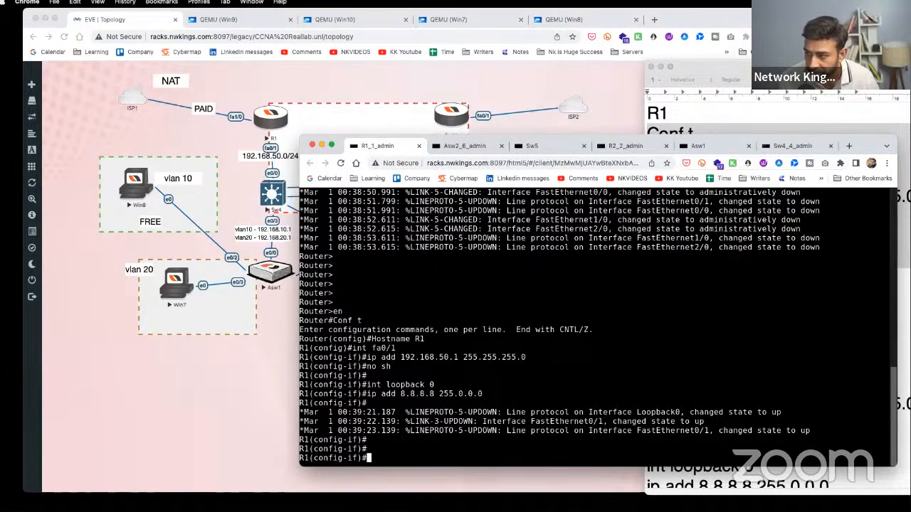
- Copy the R2 configuration commands from the notes
left_click(726, 120)
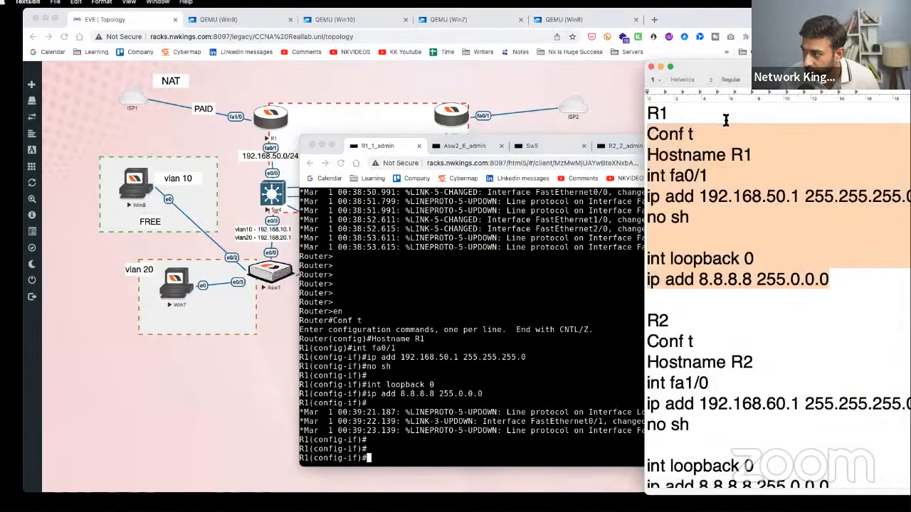
scroll(701, 413, "down", 5)
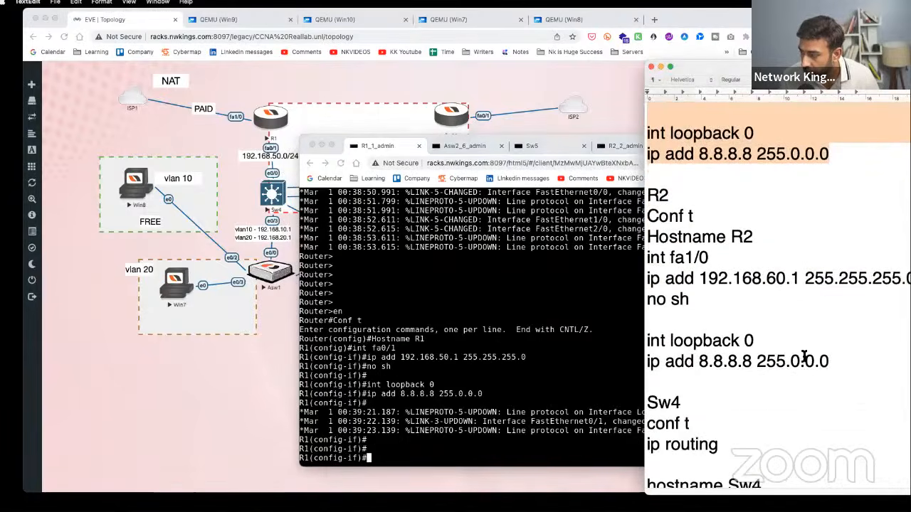
left_click_drag(839, 364, 649, 217)
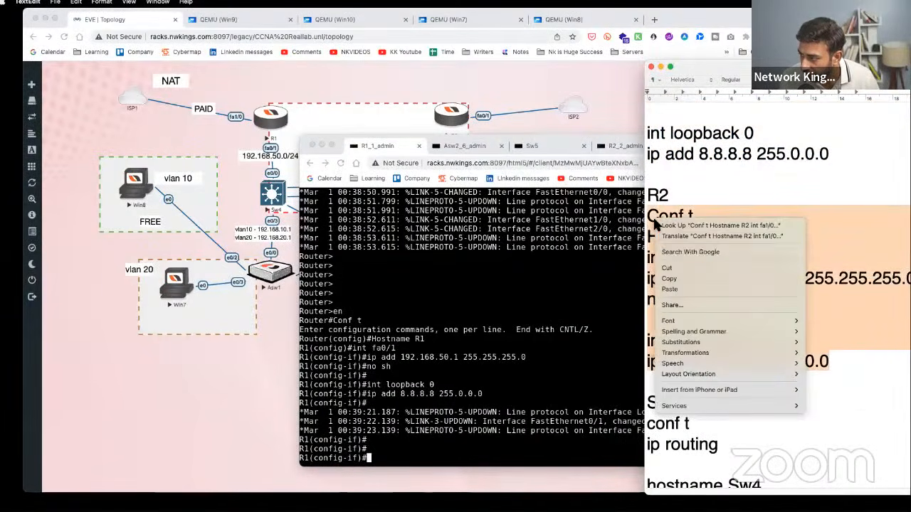
right_click(653, 220)
left_click(682, 280)
left_click(614, 170)
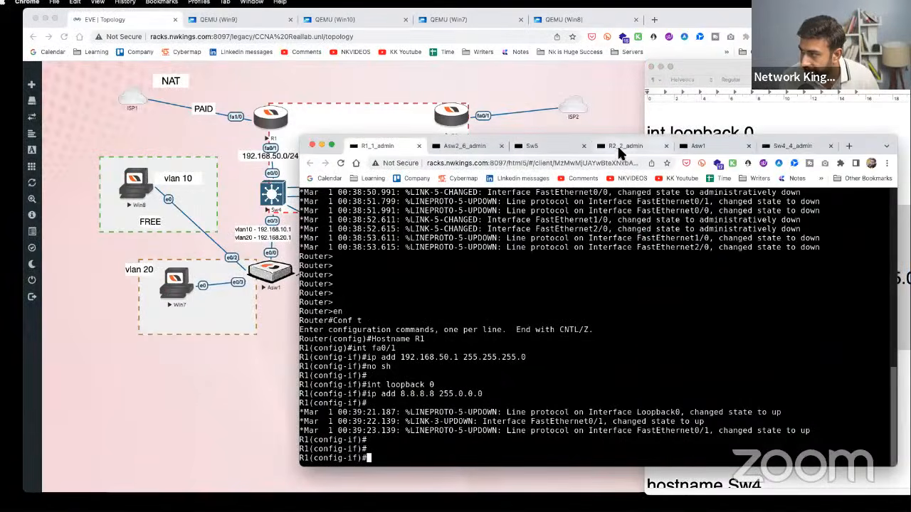
- Decline R2's initial setup dialog and switch its console to text input mode
left_click_drag(621, 150, 466, 151)
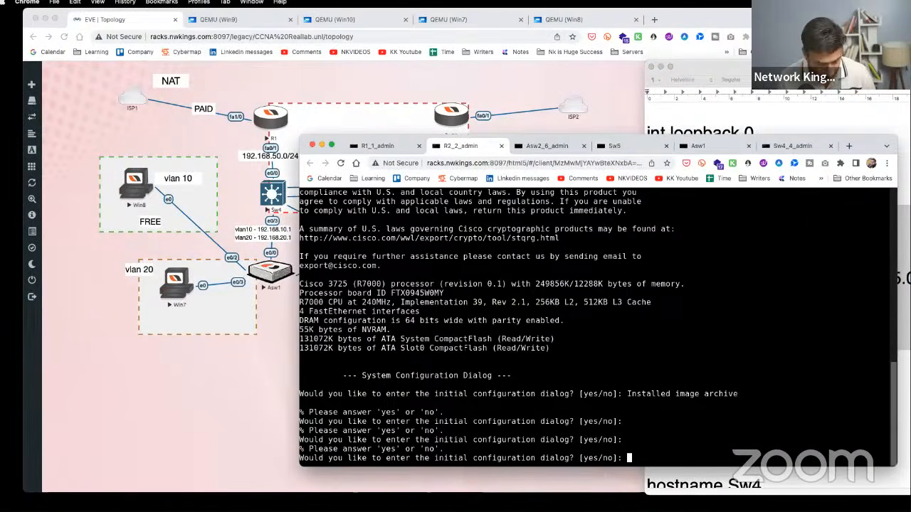
type("no")
key("Return")
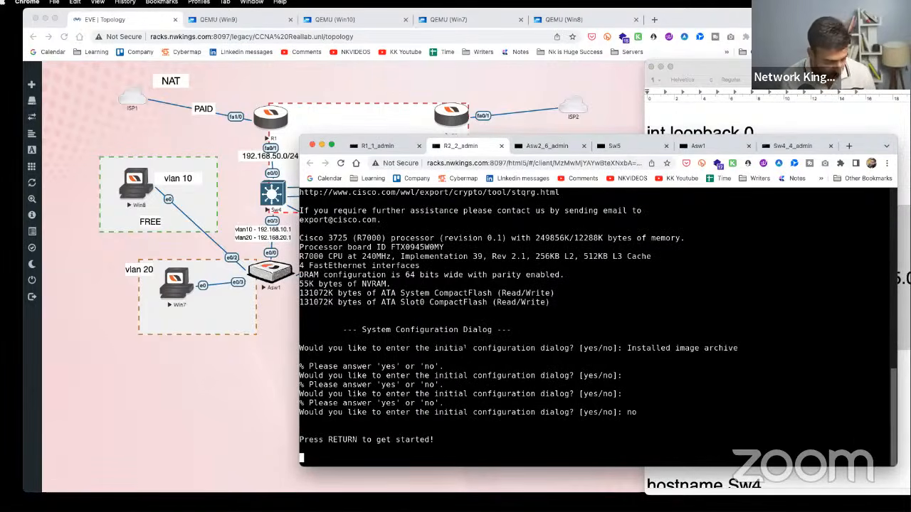
key("ctrl+alt+shift")
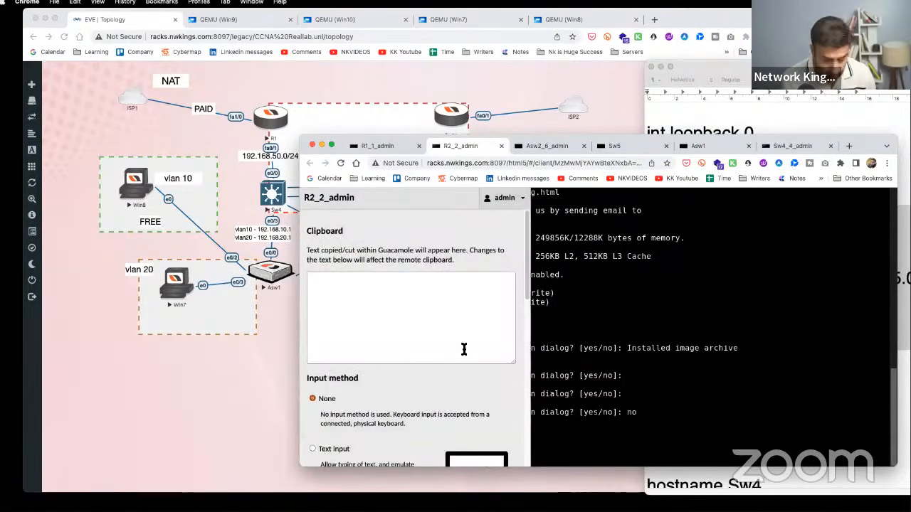
left_click(351, 446)
key("ctrl+alt+shift")
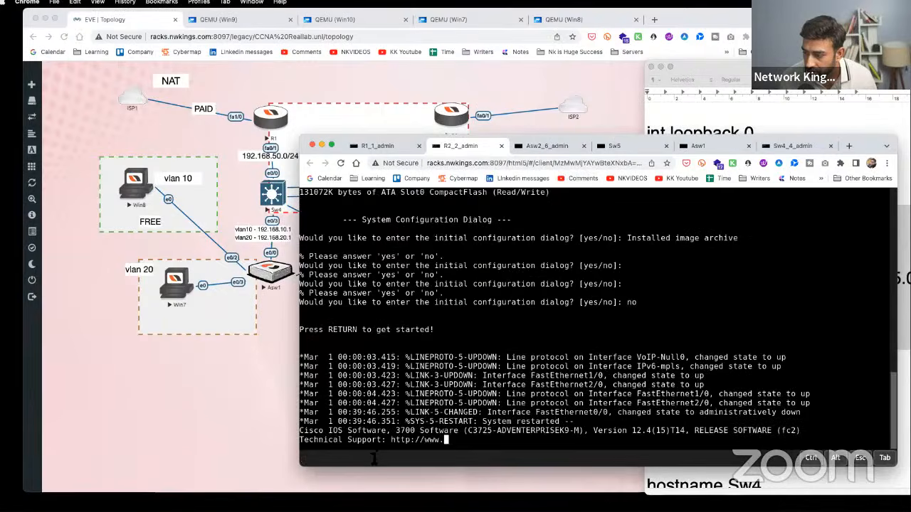
key("Return")
key("Return")
key("Return")
key("Return")
key("Return")
key("Return")
key("Return")
key("Return")
key("Return")
key("Return")
key("Return")
- Enter privileged mode and paste R2's config: fa1/0 at 192.168.60.1/24, loopback 0 at 8.8.8.8
key("Return")
key("Return")
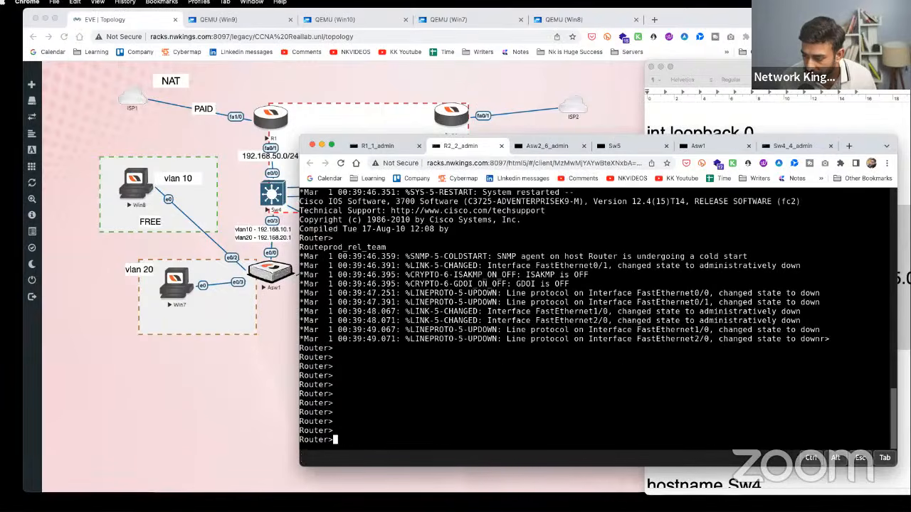
type("en")
key("Return")
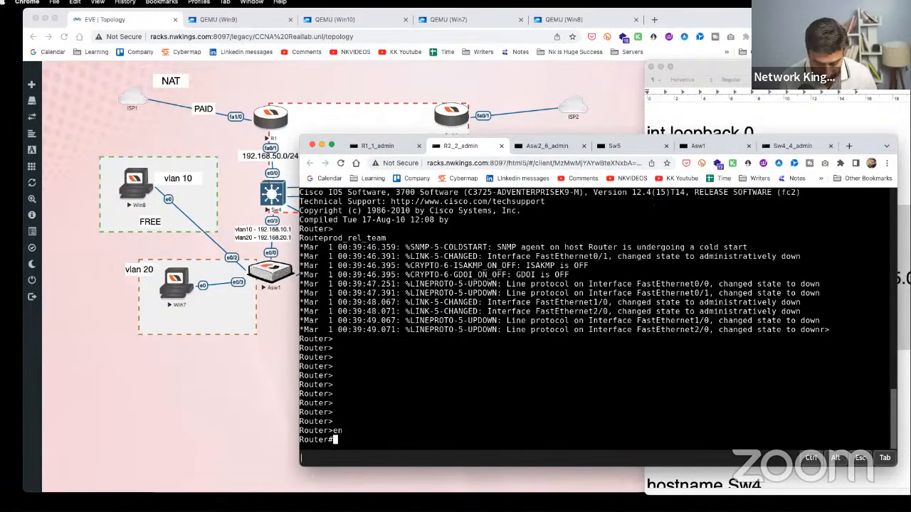
right_click(369, 459)
left_click(420, 372)
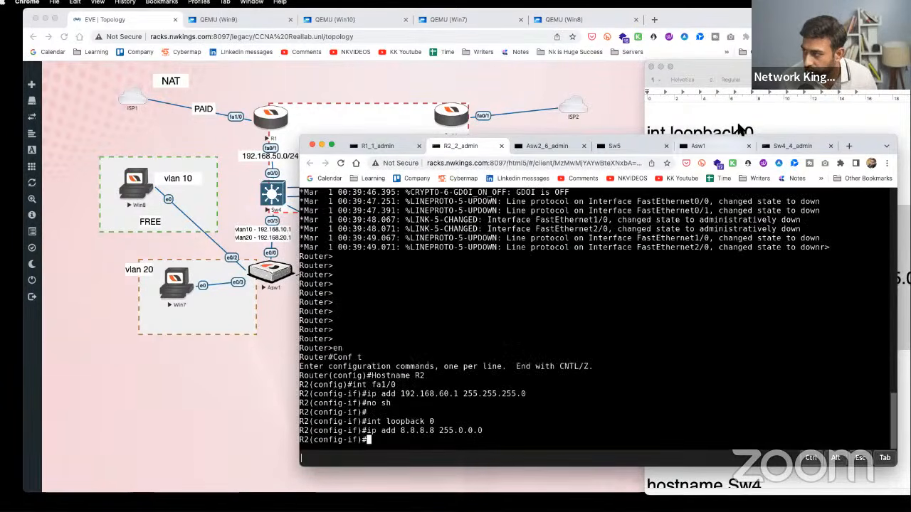
left_click(761, 240)
scroll(762, 278, "down", 5)
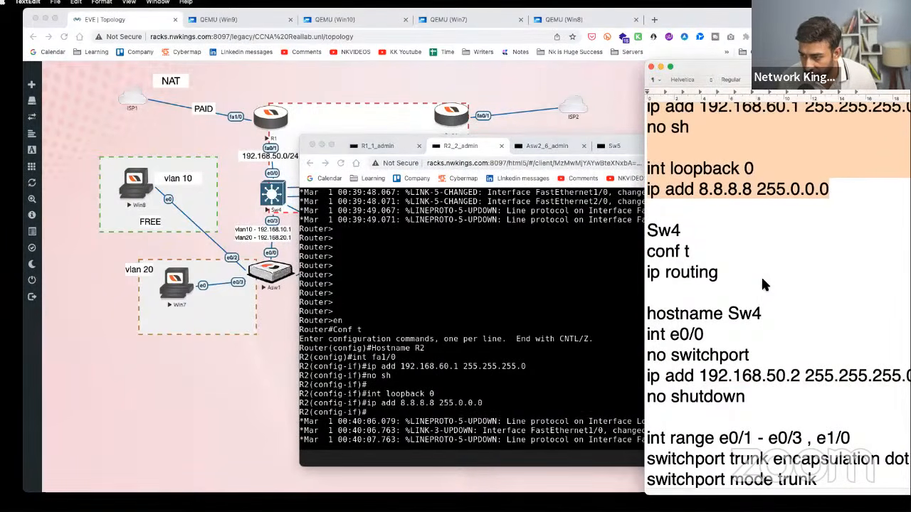
- Refresh the R2 prompt and move the Sw4_4_admin console tab into third place
left_click(714, 293)
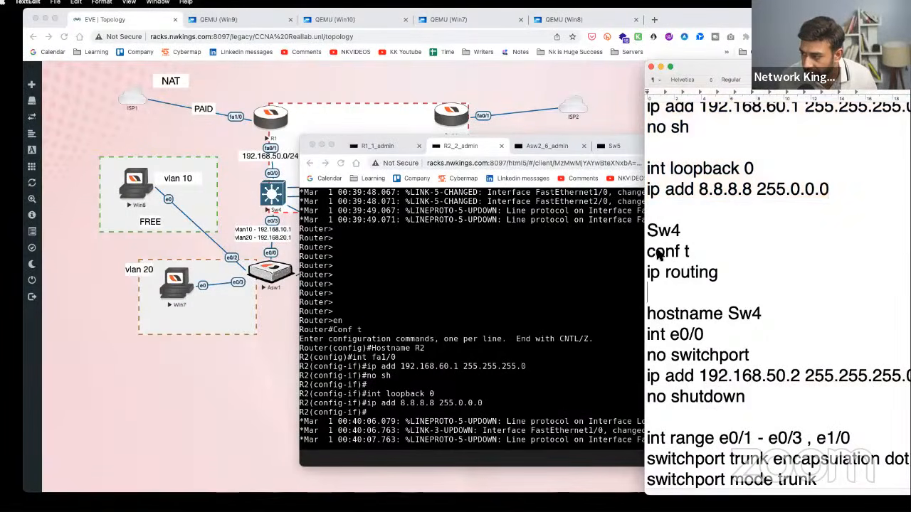
left_click_drag(649, 251, 769, 389)
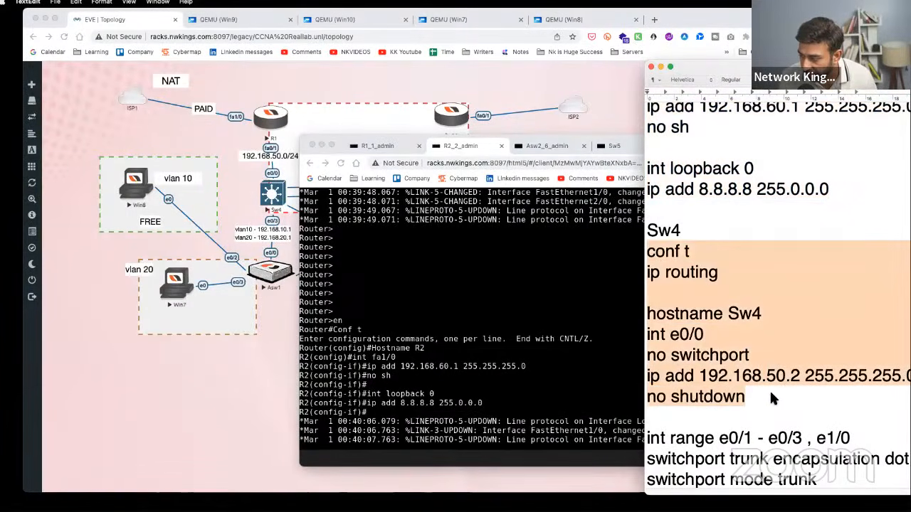
scroll(782, 321, "down", 3)
scroll(782, 321, "down", 1)
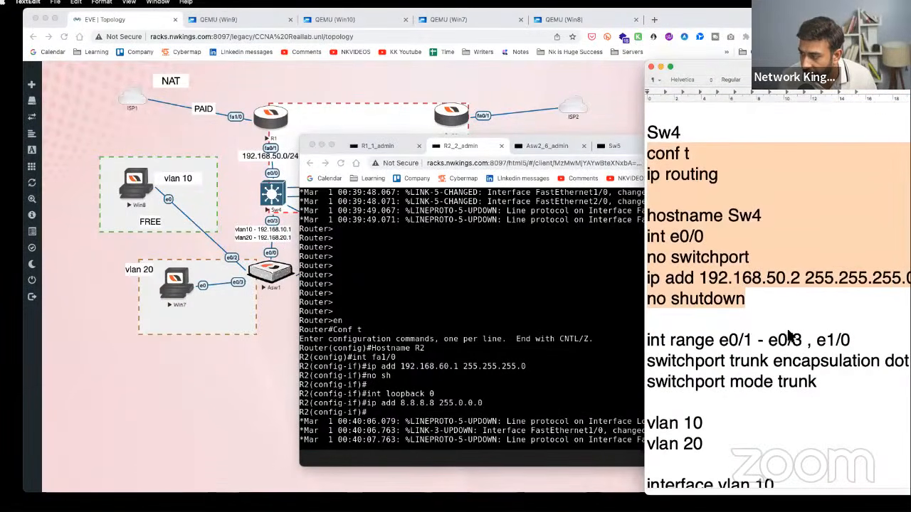
left_click(494, 422)
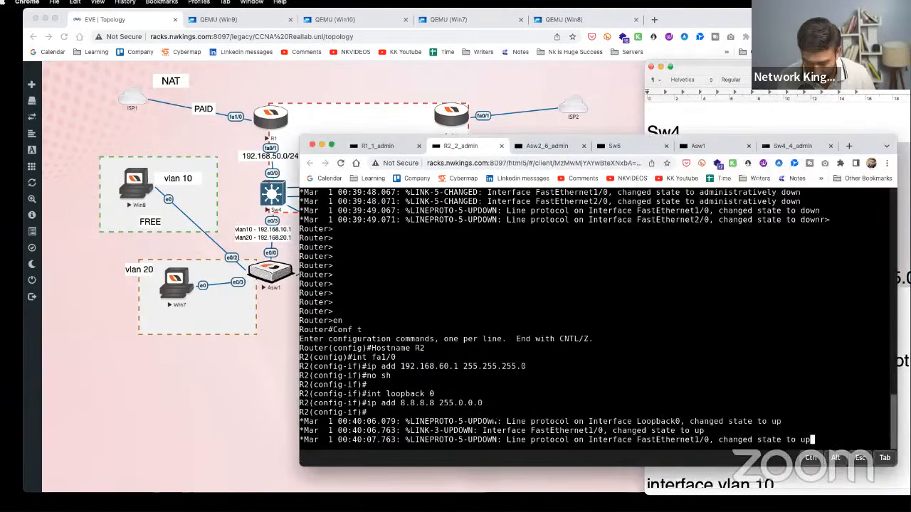
key("Return")
key("Return")
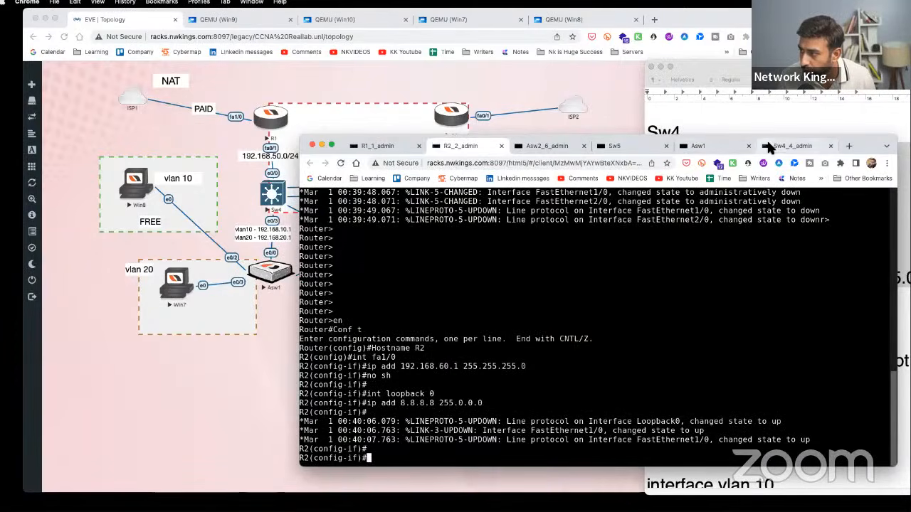
left_click_drag(792, 146, 546, 144)
- Review the Sw4 notes, highlighting the e0/0 interface lines and the trunk range lines
left_click(749, 111)
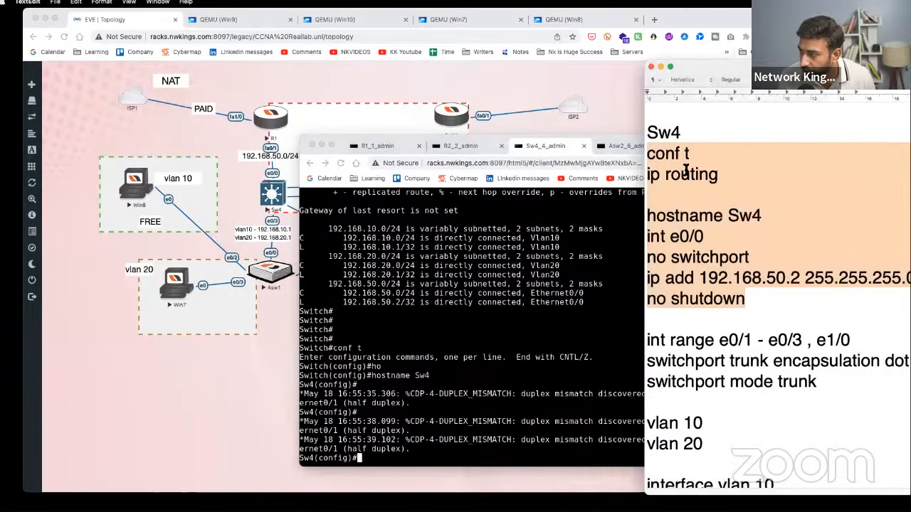
scroll(712, 301, "down", 2)
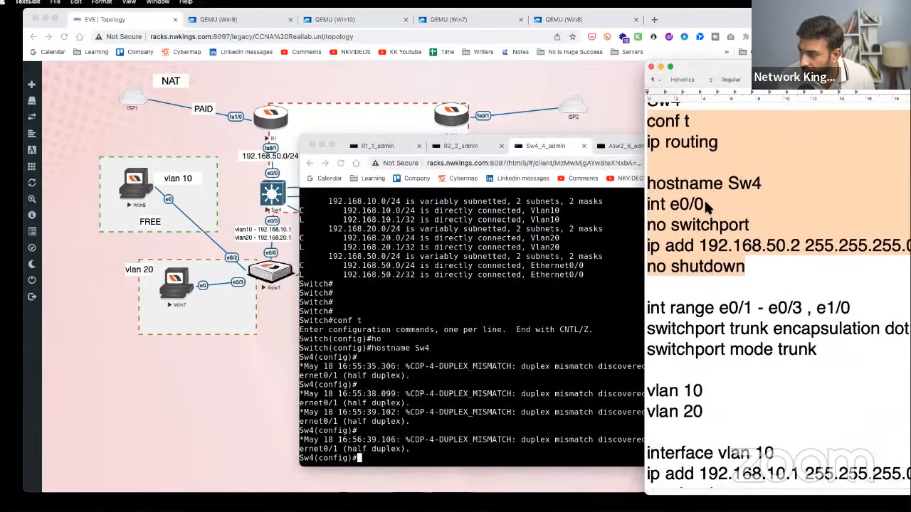
scroll(689, 142, "up", 1)
left_click_drag(726, 162, 645, 171)
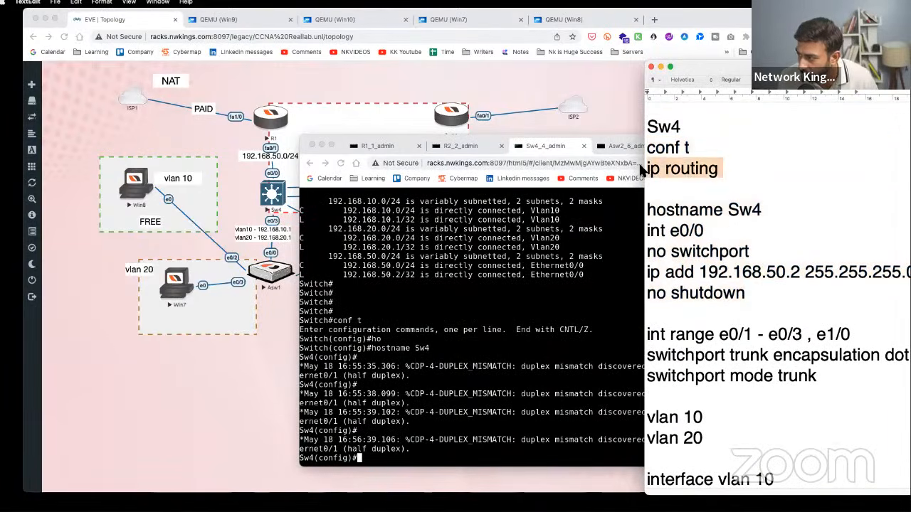
left_click_drag(667, 257, 649, 229)
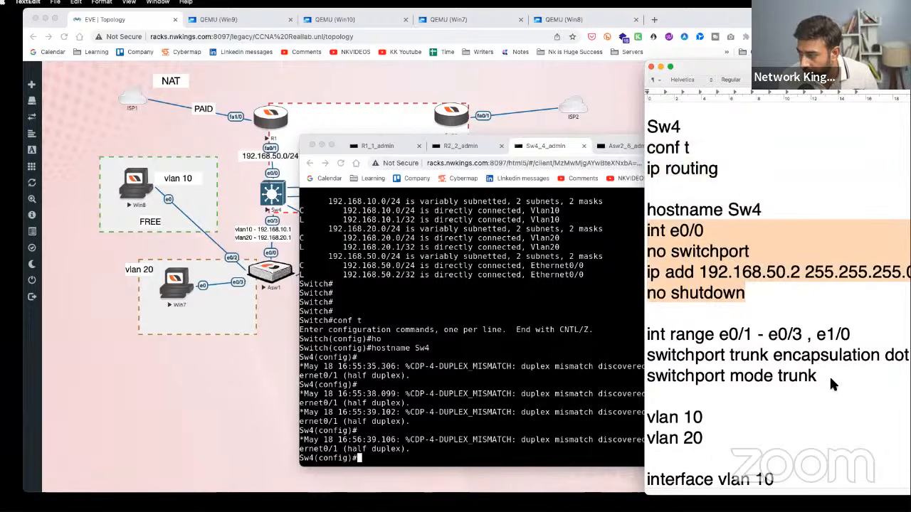
left_click_drag(819, 378, 647, 334)
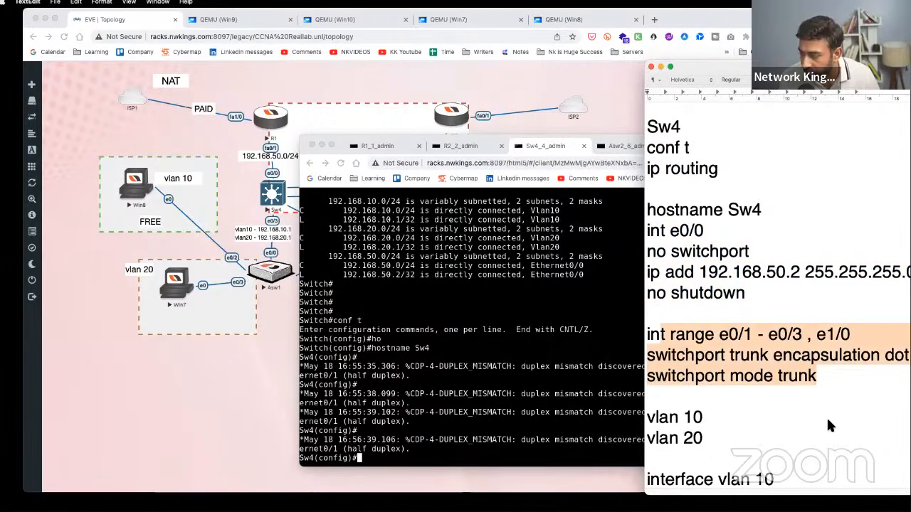
scroll(807, 402, "up", 2)
scroll(805, 401, "down", 4)
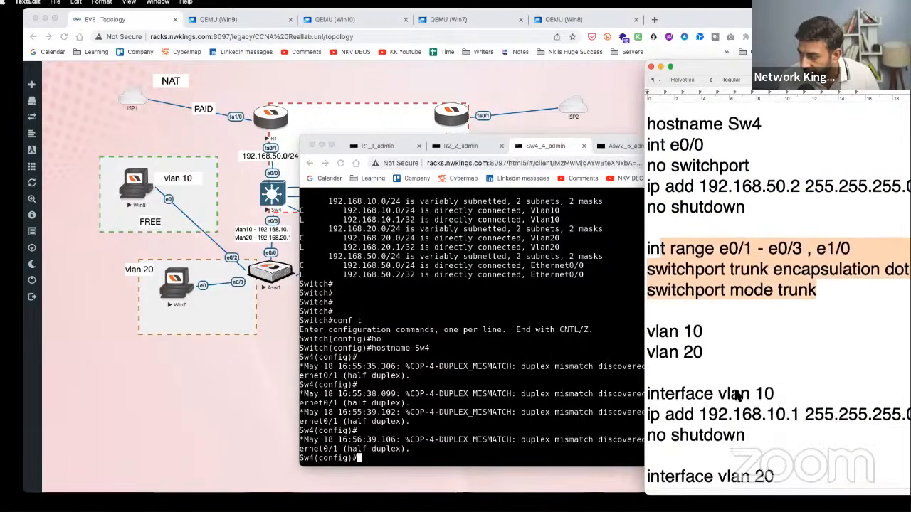
scroll(805, 401, "down", 2)
left_click_drag(703, 302, 649, 272)
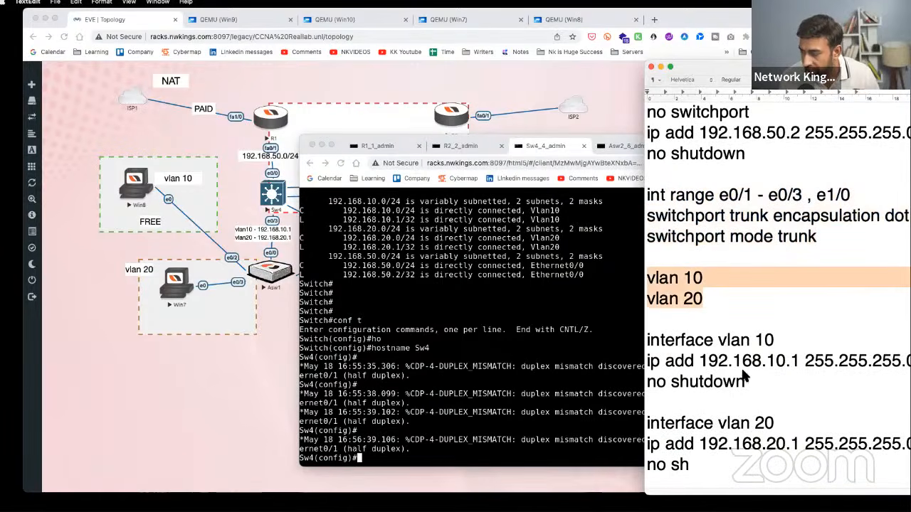
scroll(745, 377, "down", 5)
left_click_drag(729, 365, 649, 242)
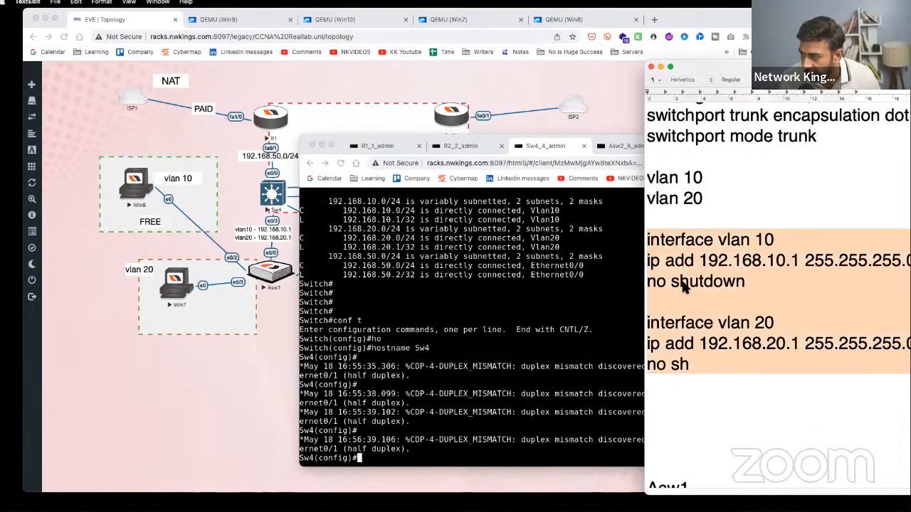
left_click(704, 394)
- Copy the Sw4 commands from conf t down in TextEdit and bring the Sw4 console forward
scroll(707, 348, "down", 5)
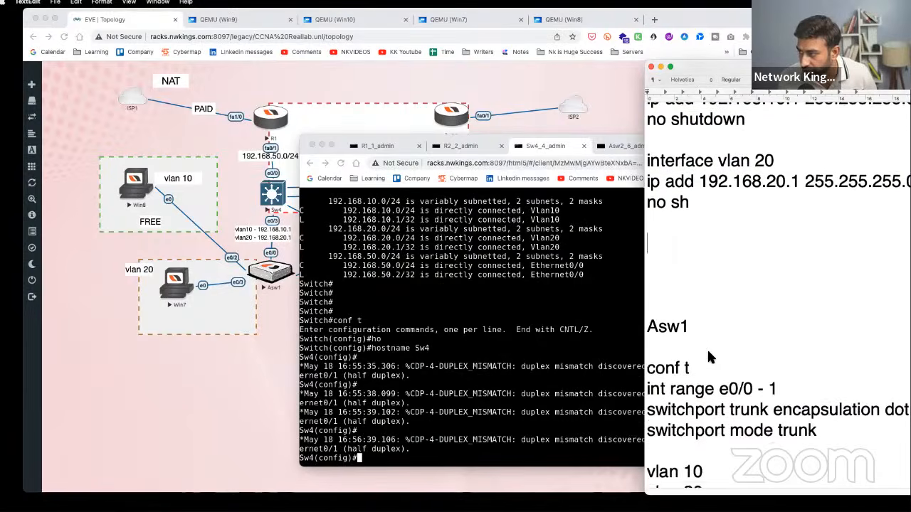
scroll(706, 348, "up", 12)
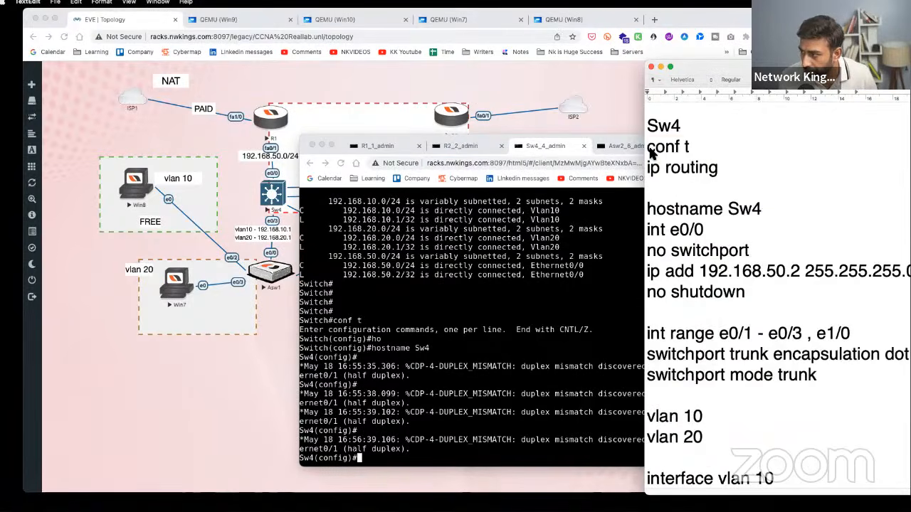
left_click(649, 148, "shift")
right_click(651, 150)
left_click(674, 207)
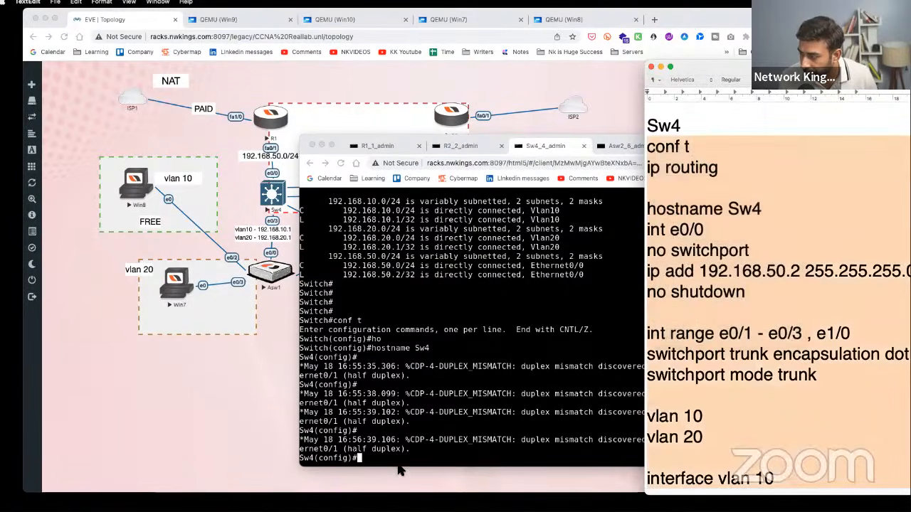
left_click(400, 464)
- Paste the Sw4 config via Guacamole text input, creating SVIs 192.168.10.1 and 192.168.20.1
key("Return")
key("Return")
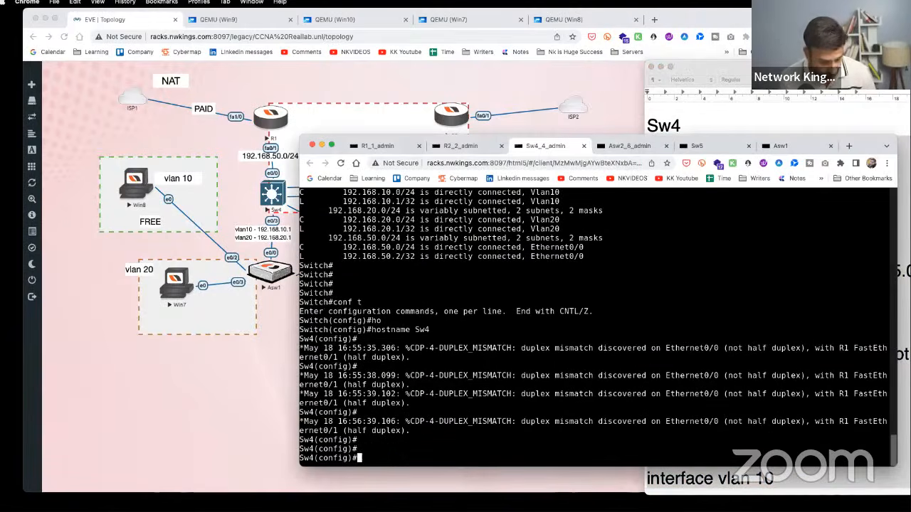
key("ctrl+alt+shift")
left_click(373, 454)
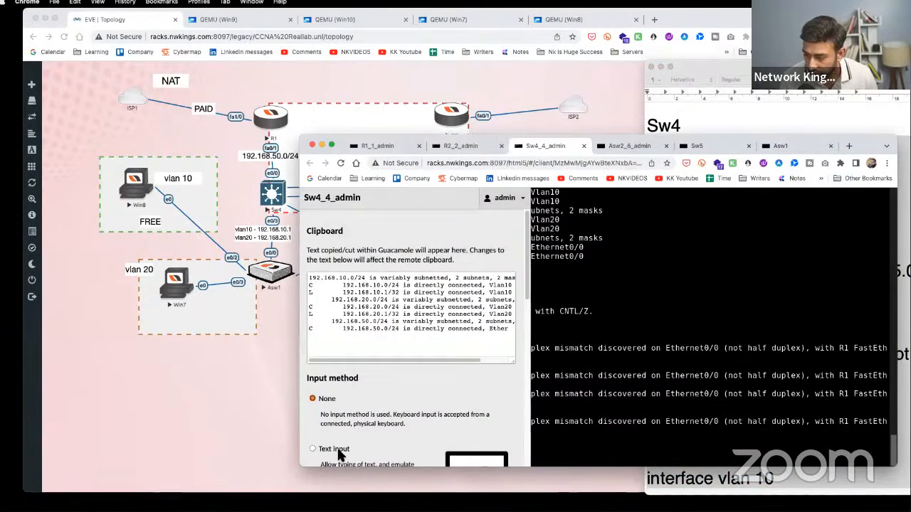
key("ctrl+alt+shift")
right_click(403, 460)
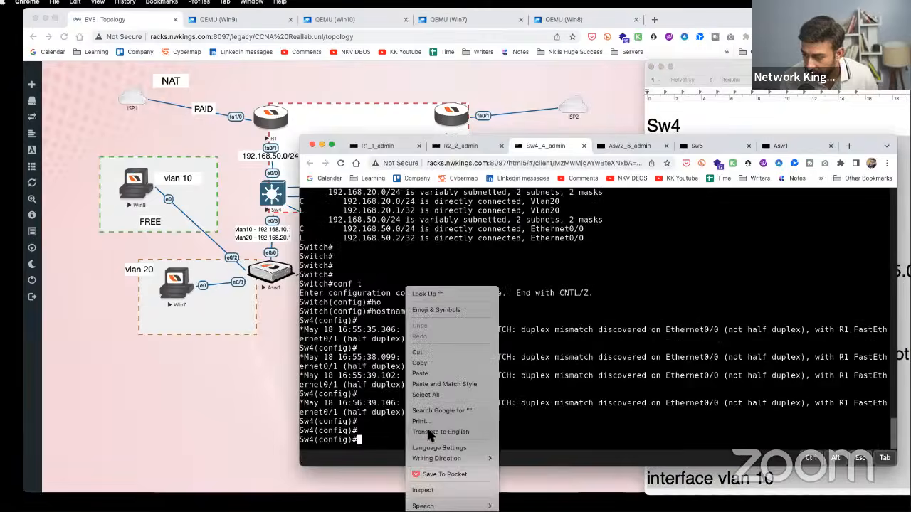
left_click(426, 375)
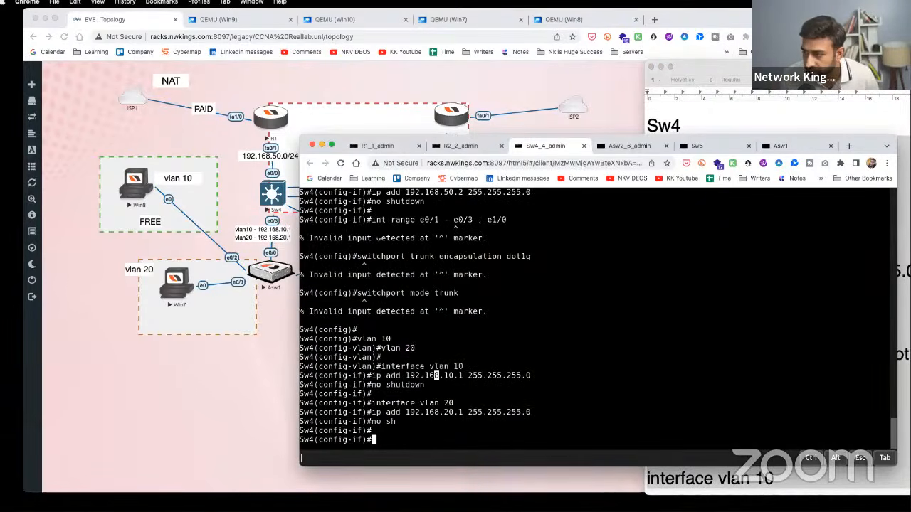
left_click_drag(371, 220, 515, 219)
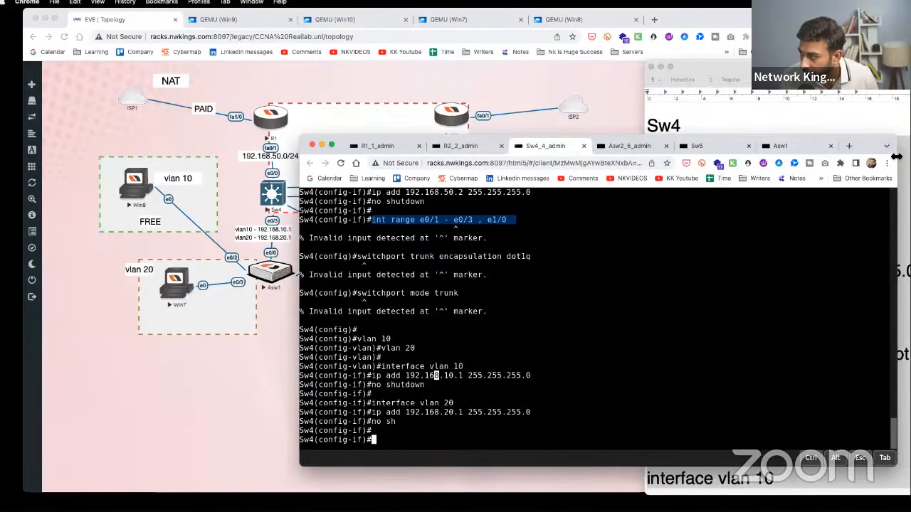
left_click_drag(897, 156, 574, 124)
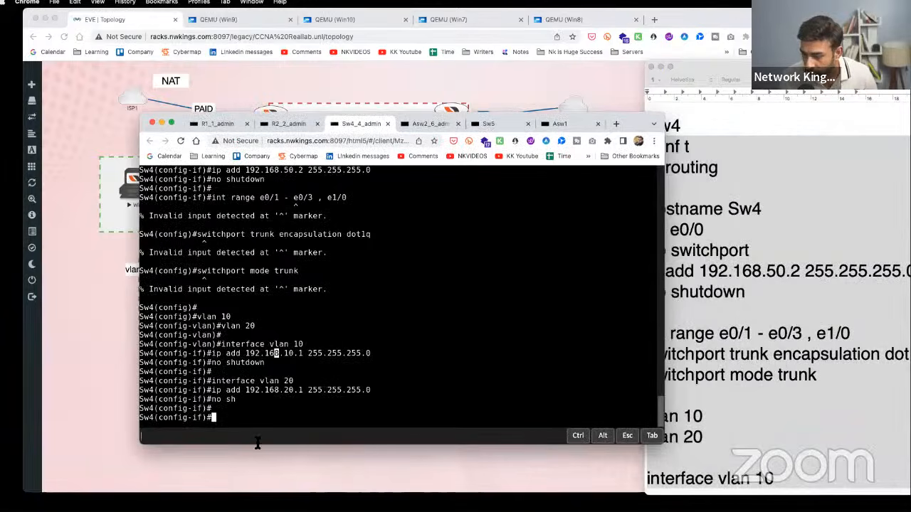
- Exit interface mode and select the Sw4 interface range e0/1 - 3 , e1/0
type("exi")
key("Return")
key("Return")
key("Return")
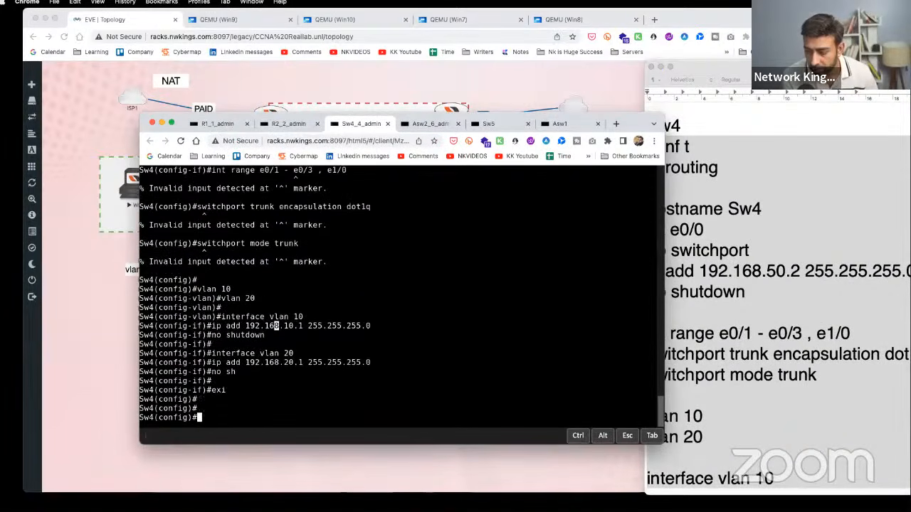
type("int en")
key("Tab")
key("BackSpace")
key("BackSpace")
type("r")
key("Tab")
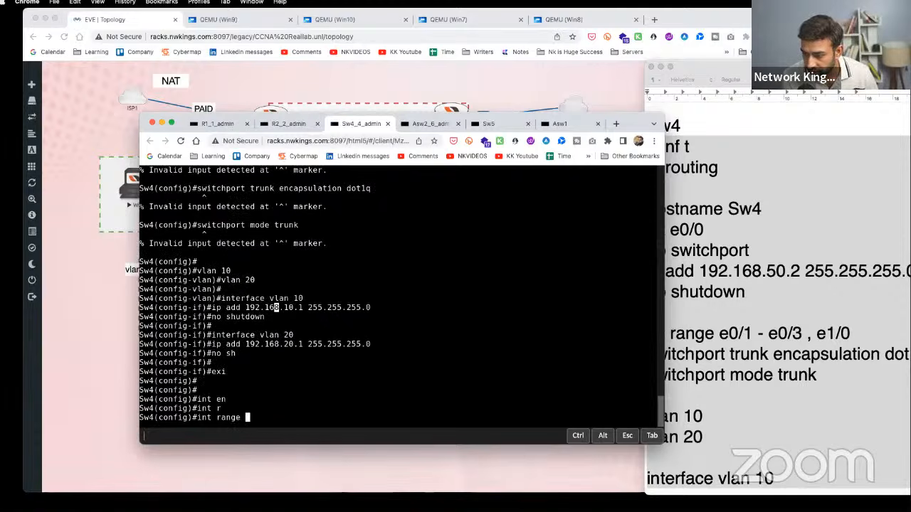
type("e0/1 ")
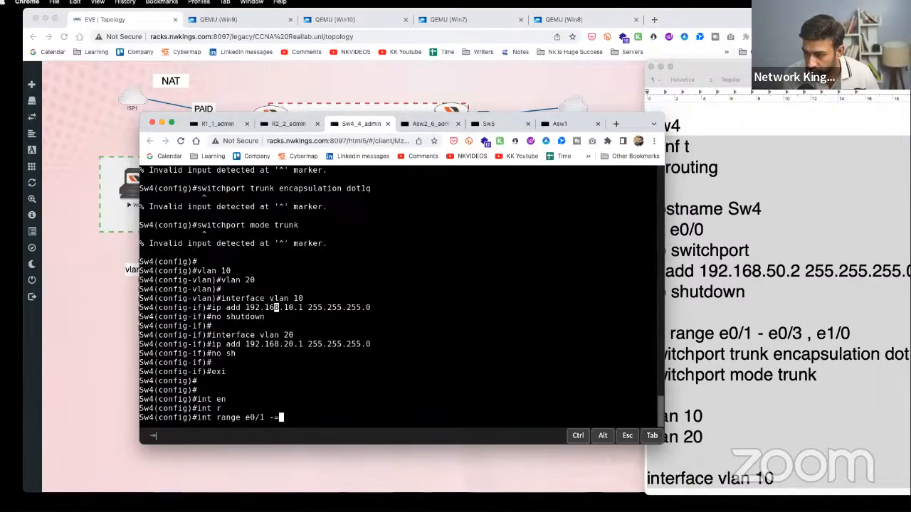
type("- 3")
key("Return")
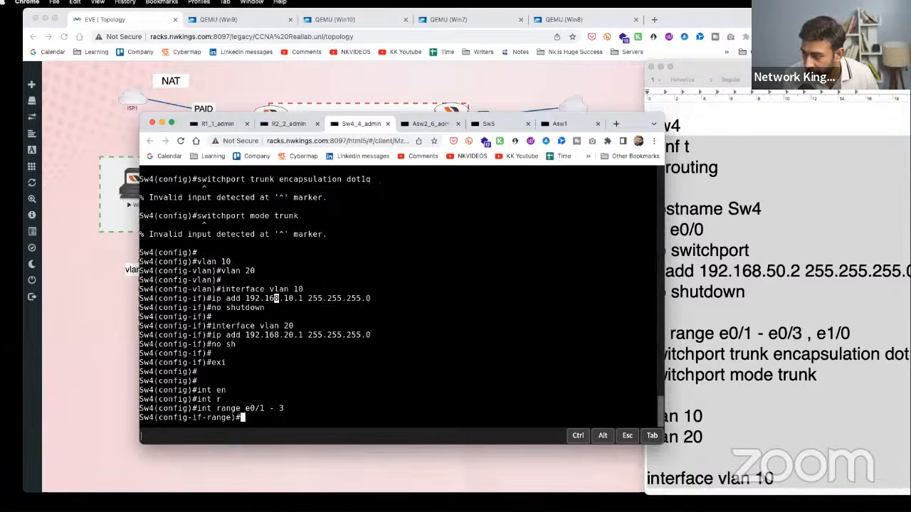
key("Up")
type(", e1")
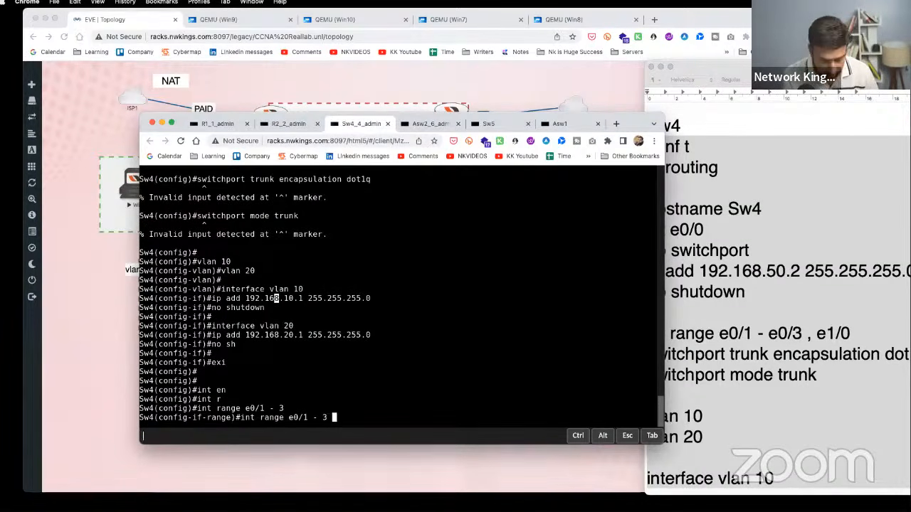
type("/0")
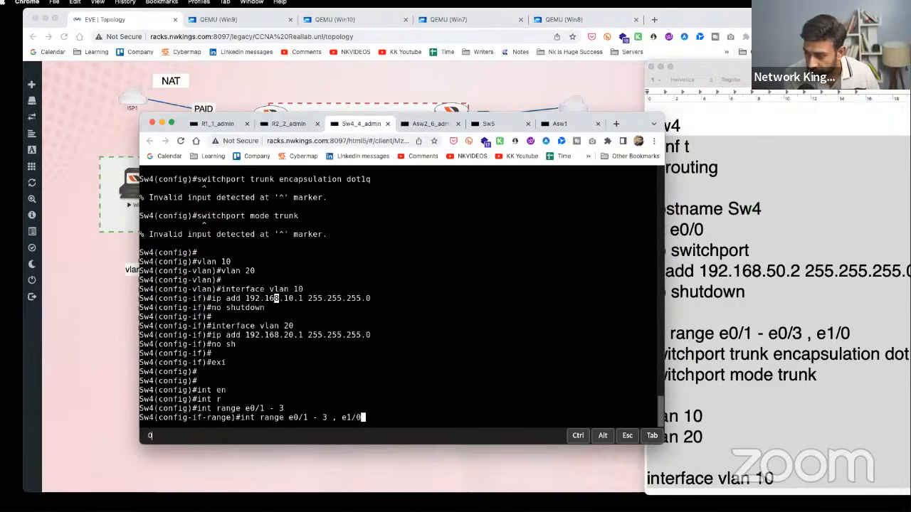
key("Return")
- Set the range to dot1q trunk encapsulation and switchport mode trunk
type("sw")
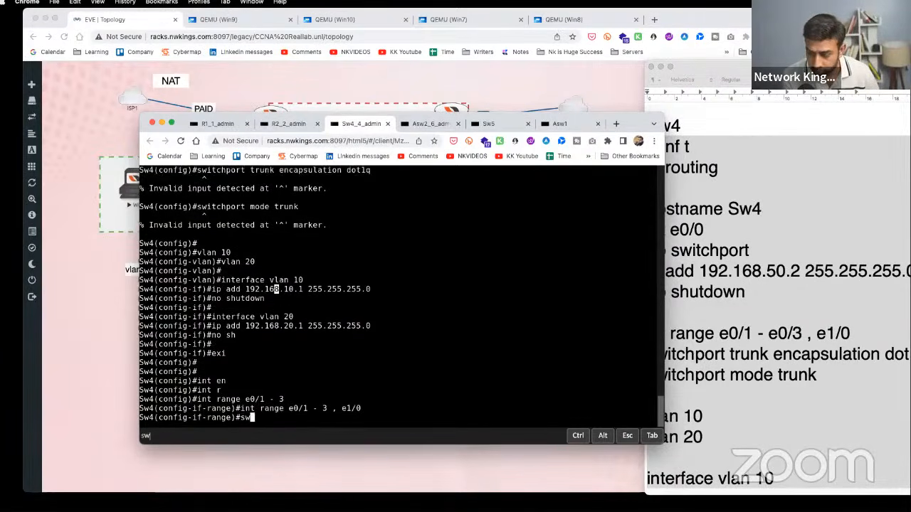
type("itchport trunk en")
key("Tab")
type("do")
key("Tab")
key("Return")
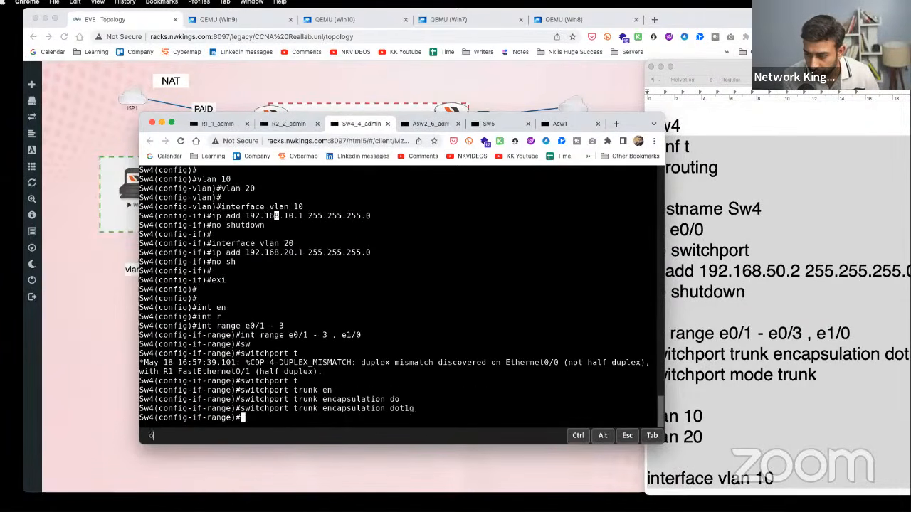
type("sw")
key("Tab")
type("no")
key("Tab")
type("negotiat")
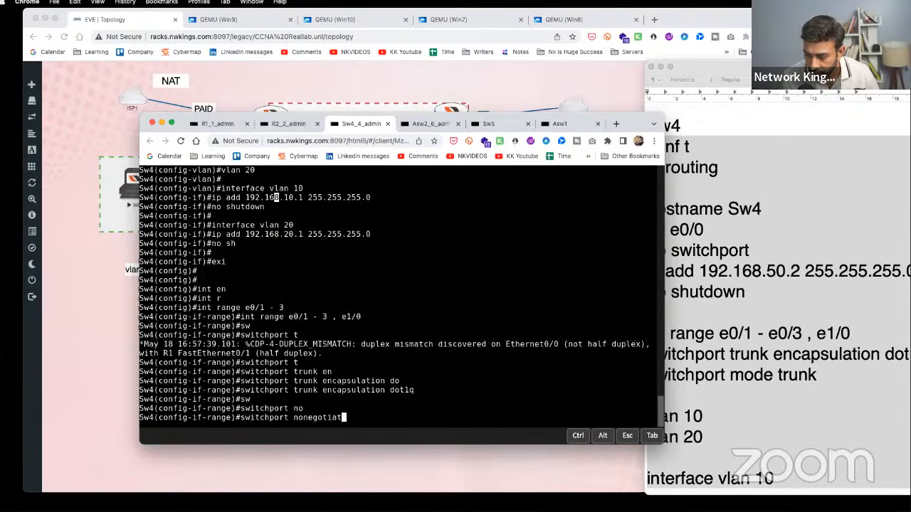
key("BackSpace")
key("BackSpace")
key("BackSpace")
key("BackSpace")
key("BackSpace")
key("BackSpace")
key("BackSpace")
key("BackSpace")
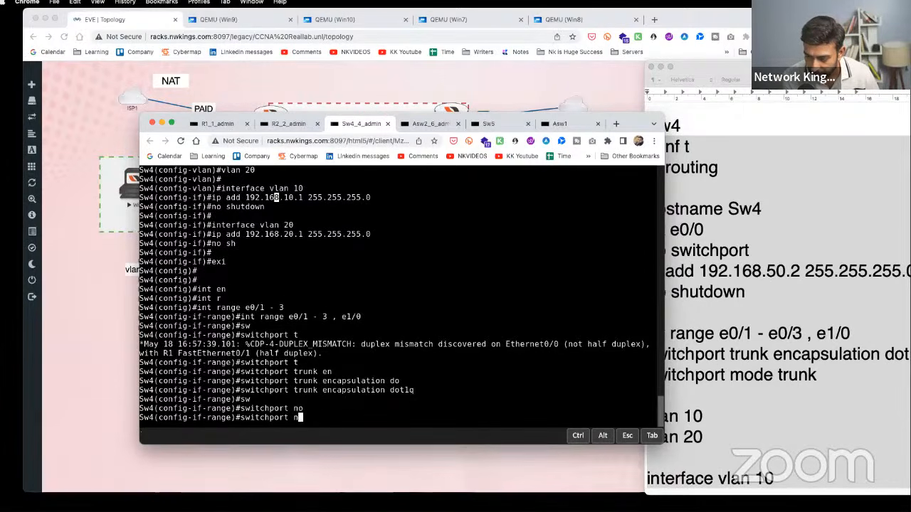
type("mo")
key("Tab")
type("t")
key("Tab")
key("Return")
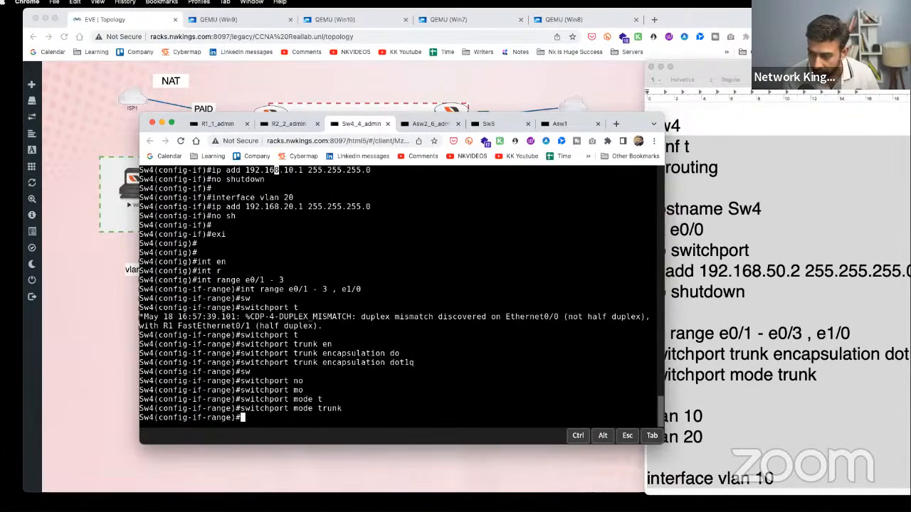
- Correct the notes' range line to e0/1 - 3 and reload the Sw4 console
left_click(777, 359)
left_click(811, 355)
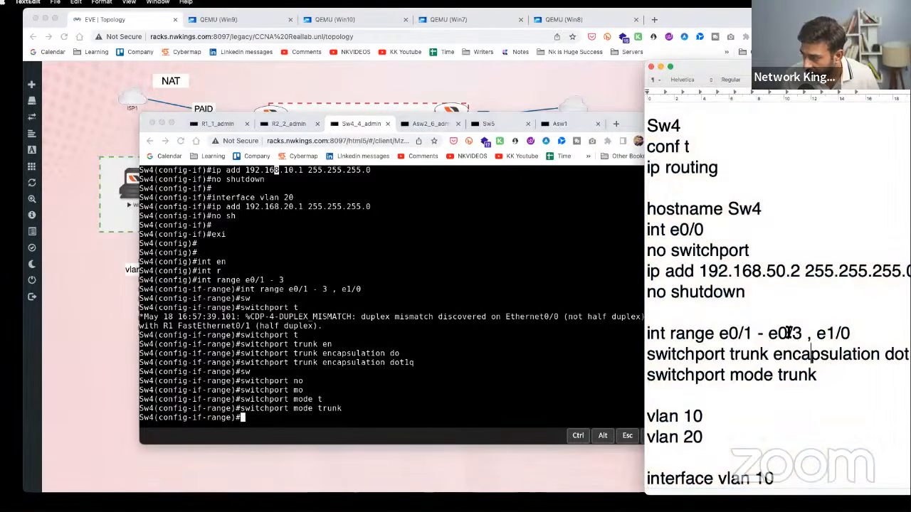
left_click_drag(788, 334, 768, 334)
key("BackSpace")
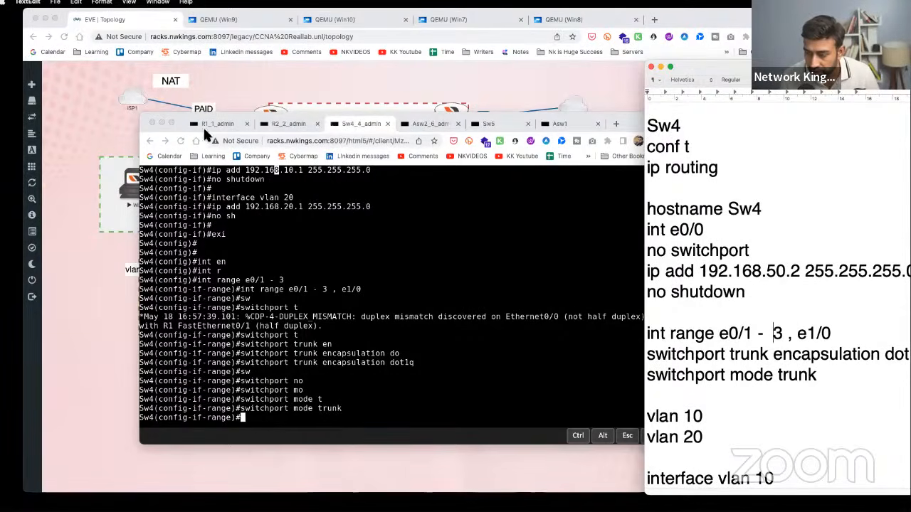
left_click(175, 135)
left_click(180, 140)
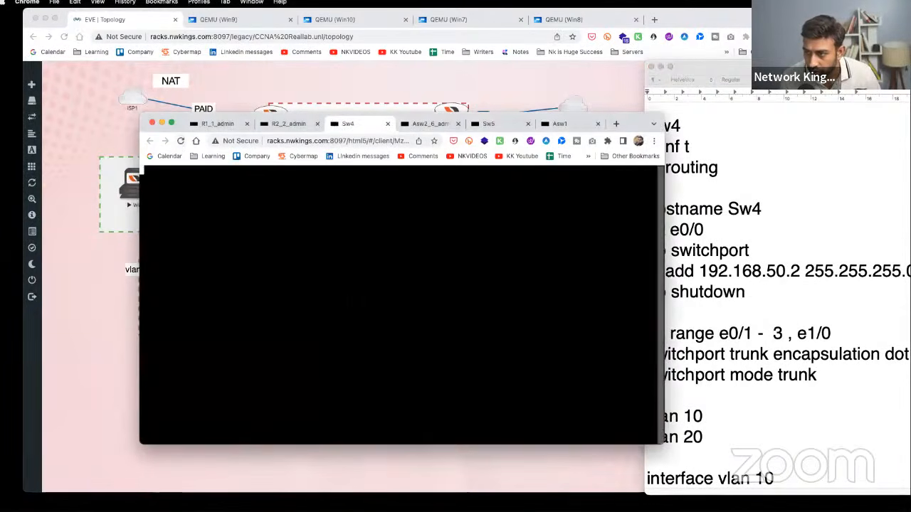
- Leave config mode and check show ip int brief for Vlan10 and Vlan20 addresses
key("Return")
key("Return")
key("Return")
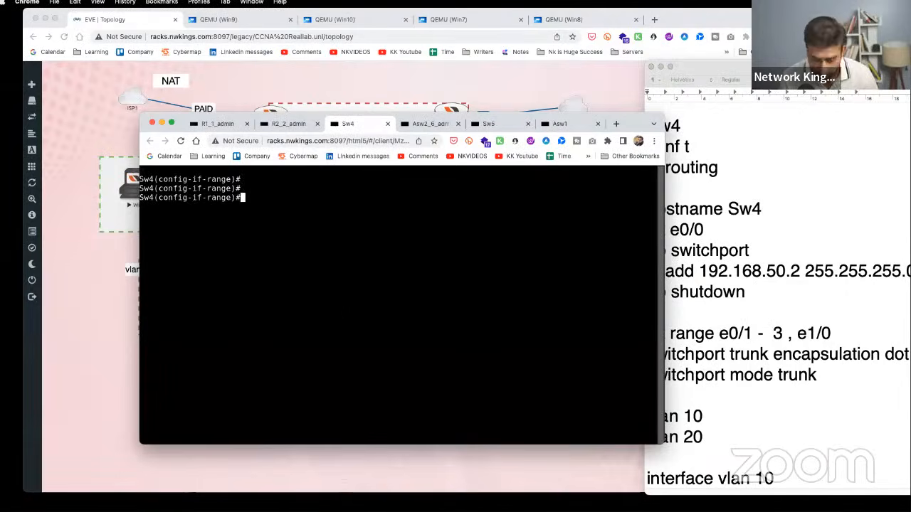
type("end")
key("Return")
type("sho wip in")
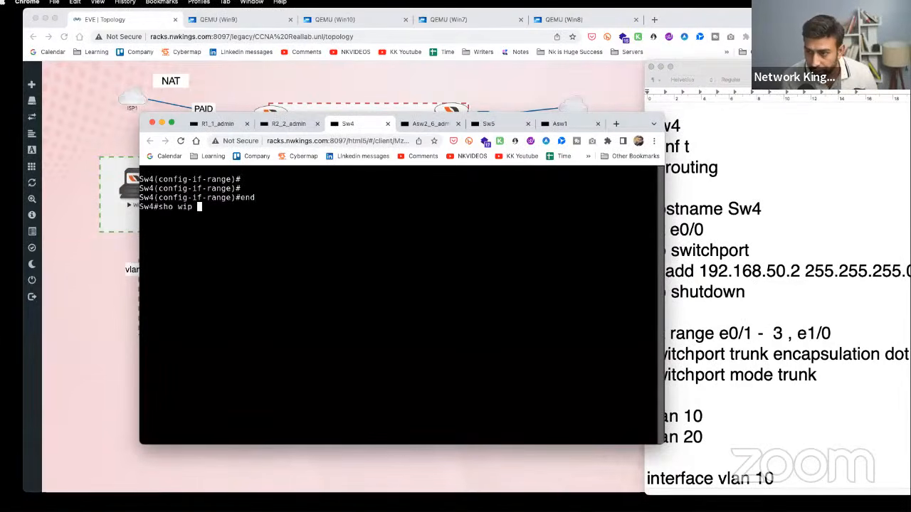
key("BackSpace")
key("BackSpace")
key("BackSpace")
key("BackSpace")
key("BackSpace")
key("BackSpace")
key("BackSpace")
key("BackSpace")
key("BackSpace")
key("BackSpace")
type("show ip ")
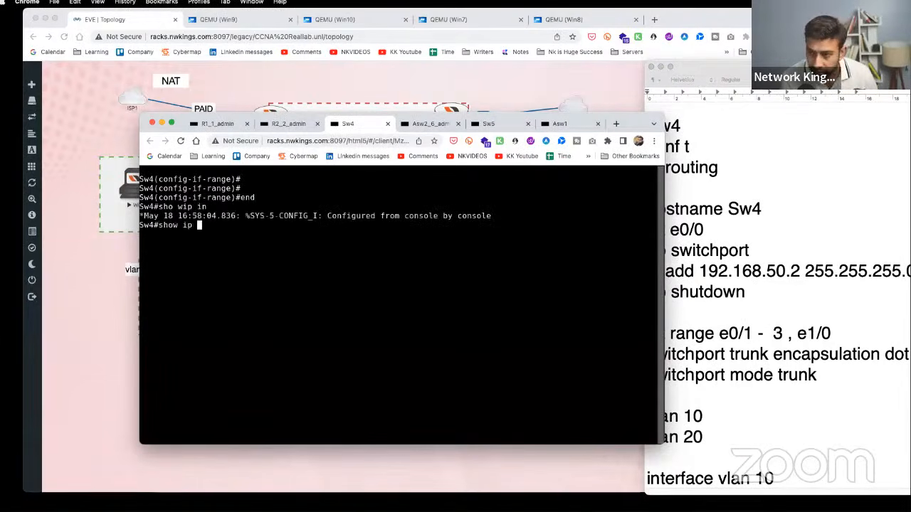
type("int br")
key("Tab")
key("Return")
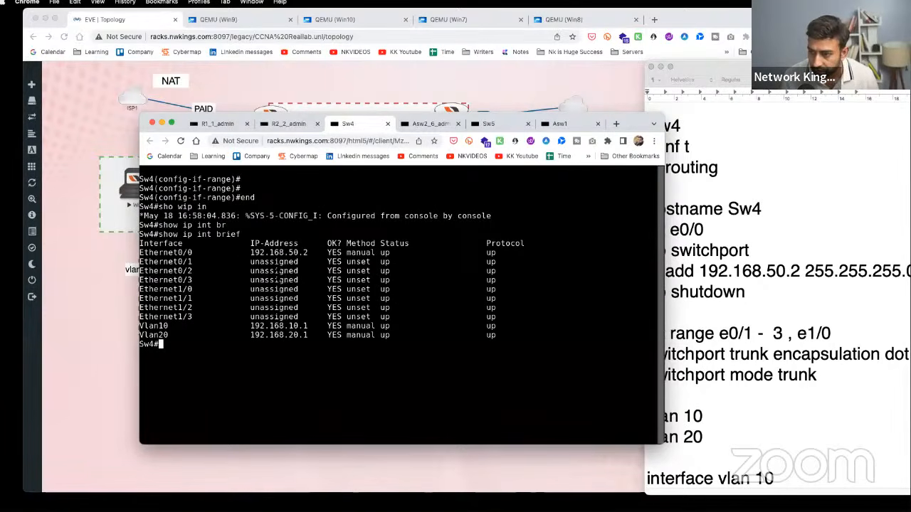
left_click_drag(141, 253, 325, 252)
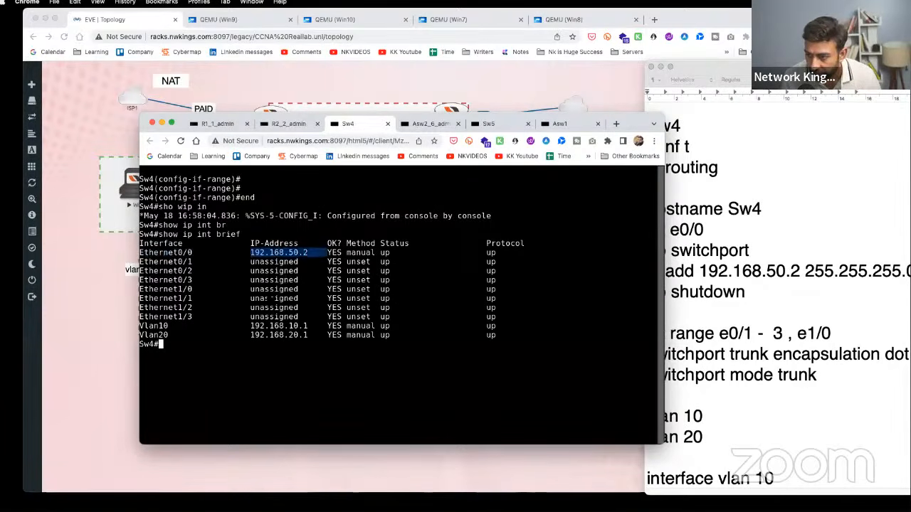
left_click_drag(177, 326, 140, 336)
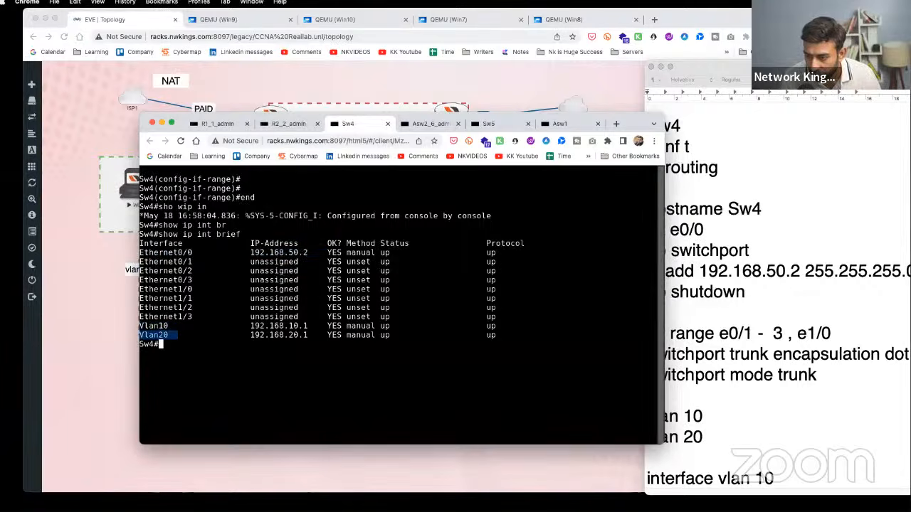
left_click_drag(229, 335, 327, 335)
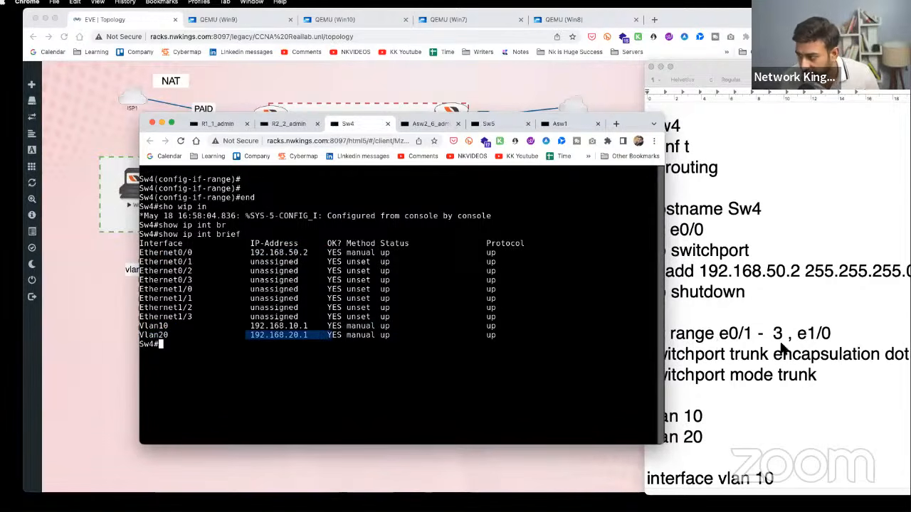
- Run show int trunk to confirm Et0/1–Et0/3 and Et1/0 trunking 802.1q with VLANs 1, 10, 20
key("Return")
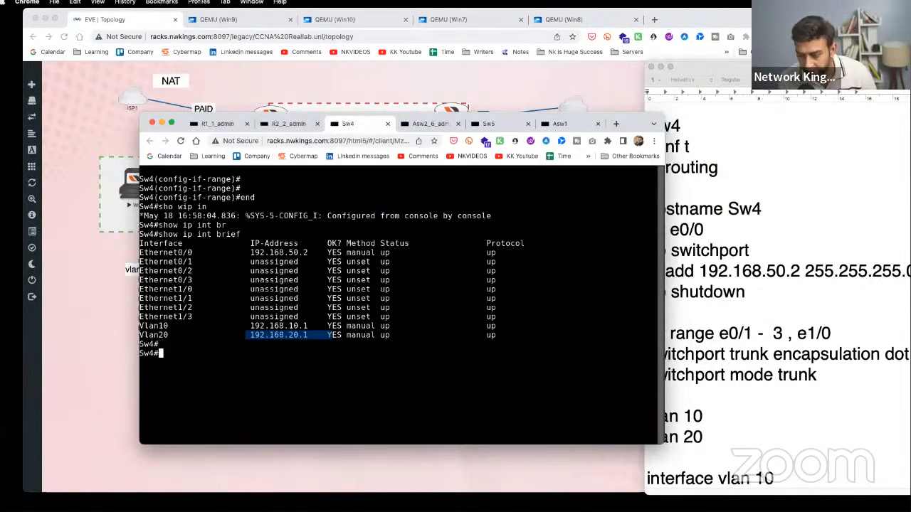
type("show int tr")
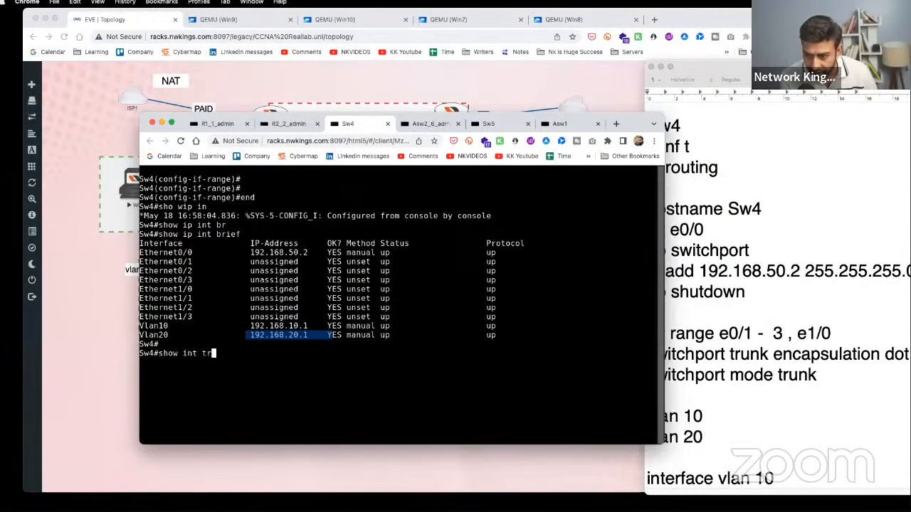
key("Tab")
key("Return")
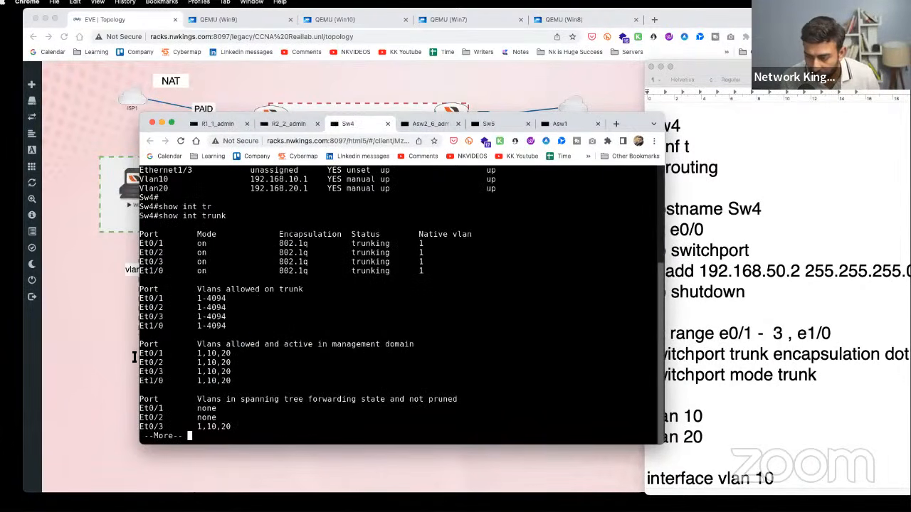
left_click_drag(168, 354, 134, 357)
left_click_drag(173, 244, 151, 271)
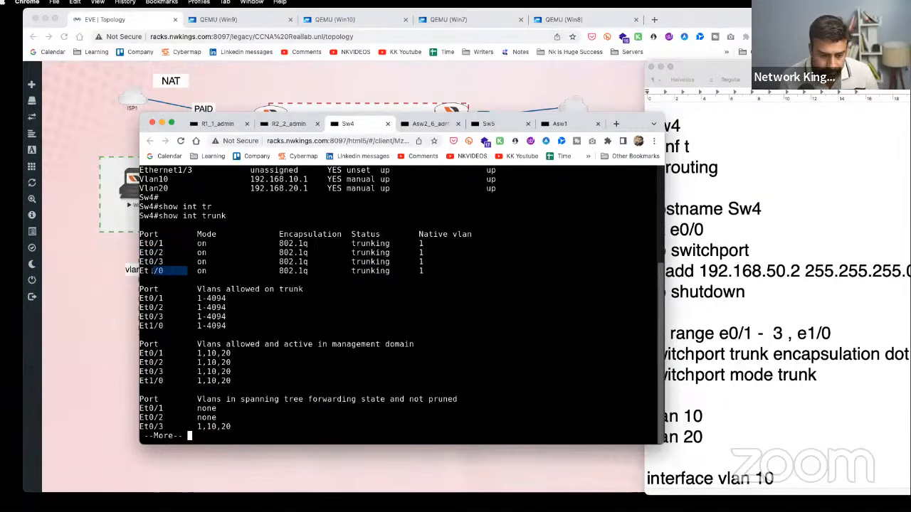
left_click(747, 296)
- Copy the Asw1 lines from TextEdit and open Asw1's console from the topology, moved aside
scroll(777, 363, "down", 5)
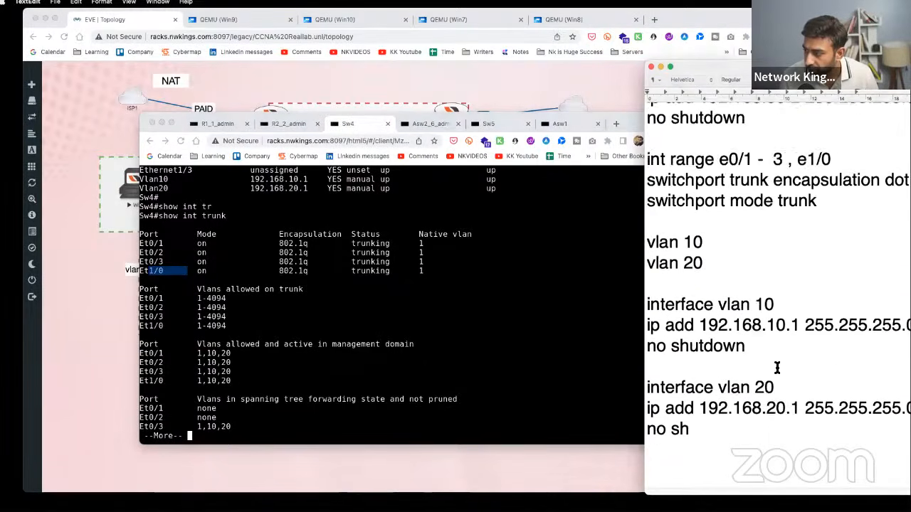
scroll(777, 367, "down", 10)
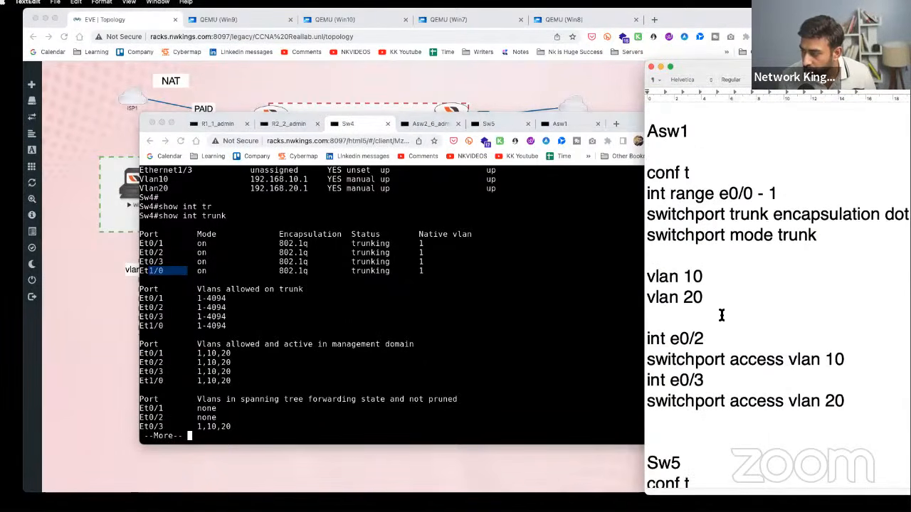
left_click(869, 399, "shift")
right_click(750, 242)
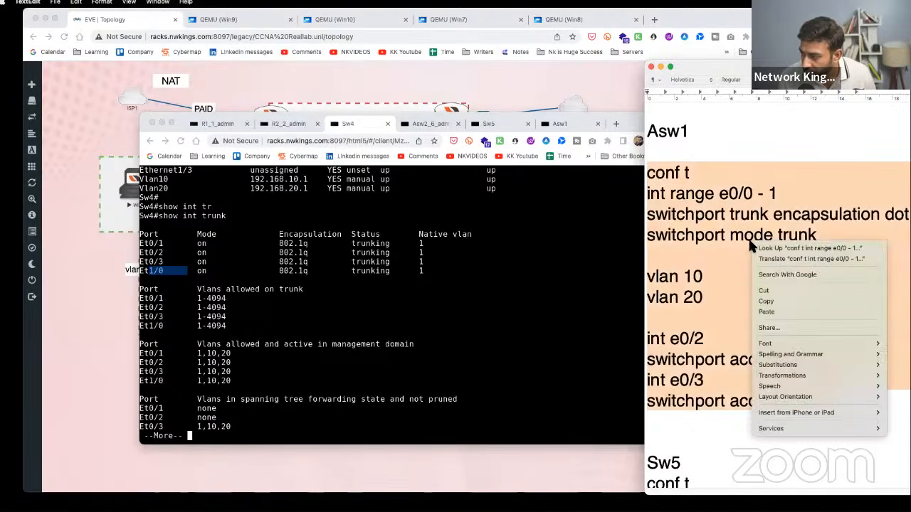
left_click(785, 300)
left_click(251, 79)
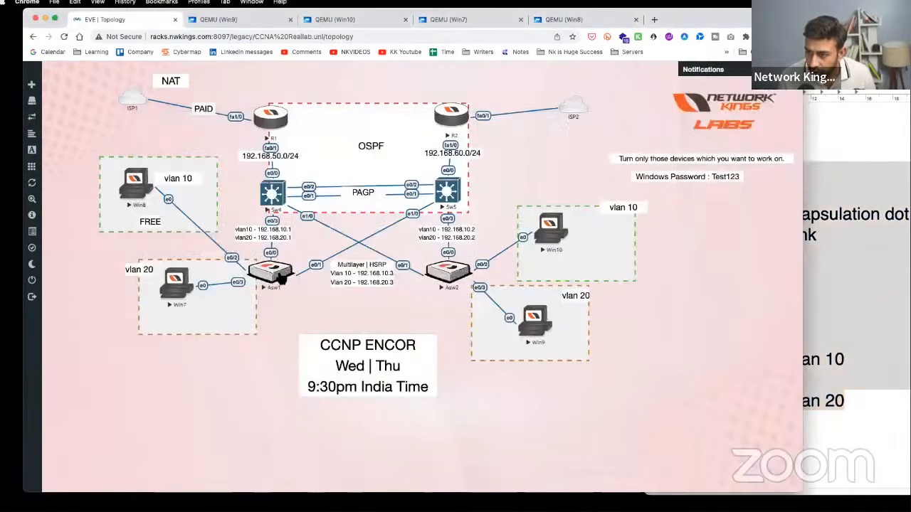
left_click(276, 278)
left_click_drag(377, 113, 553, 98)
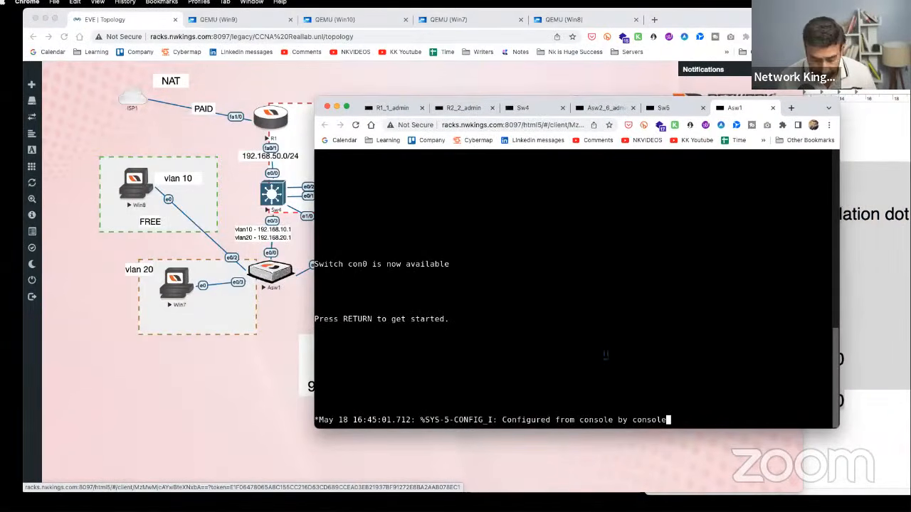
- On the Asw1 console, enter enable and conf t, and set hostname Asw1
key("Return")
key("Return")
key("Return")
key("Return")
key("Return")
key("Return")
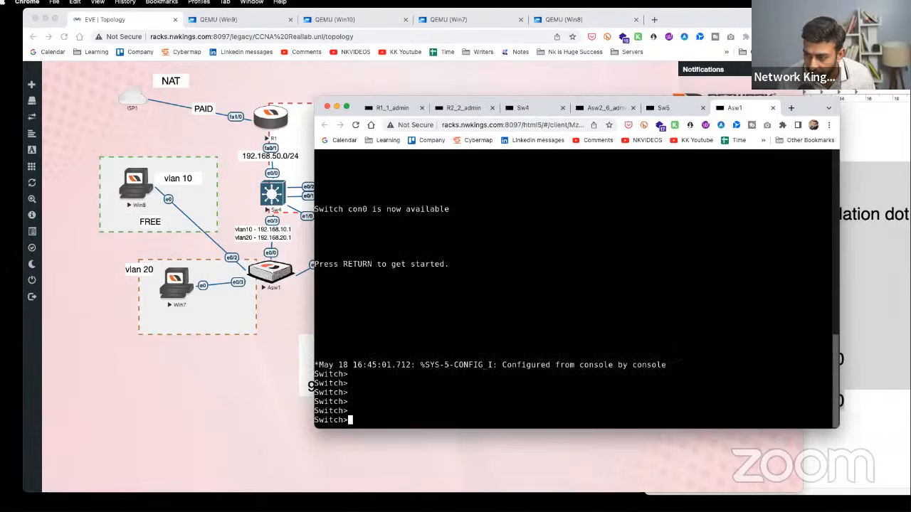
type("en")
key("Tab")
key("Return")
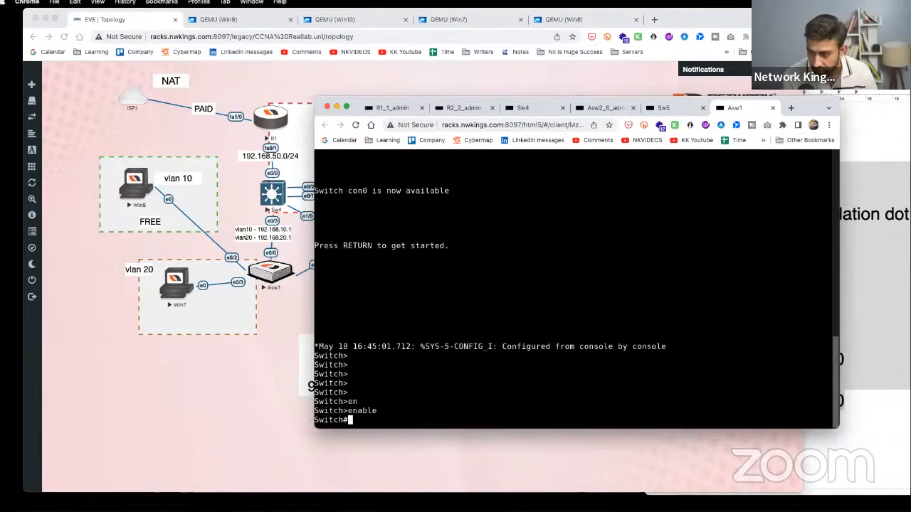
type("conf t")
key("Return")
type("ho")
key("Tab")
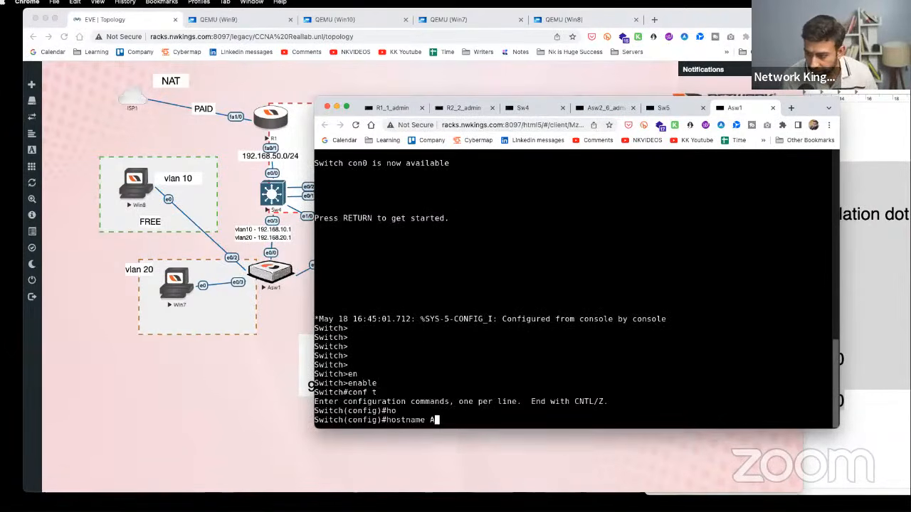
type("Aws")
key("BackSpace")
key("BackSpace")
type("sw1")
key("Return")
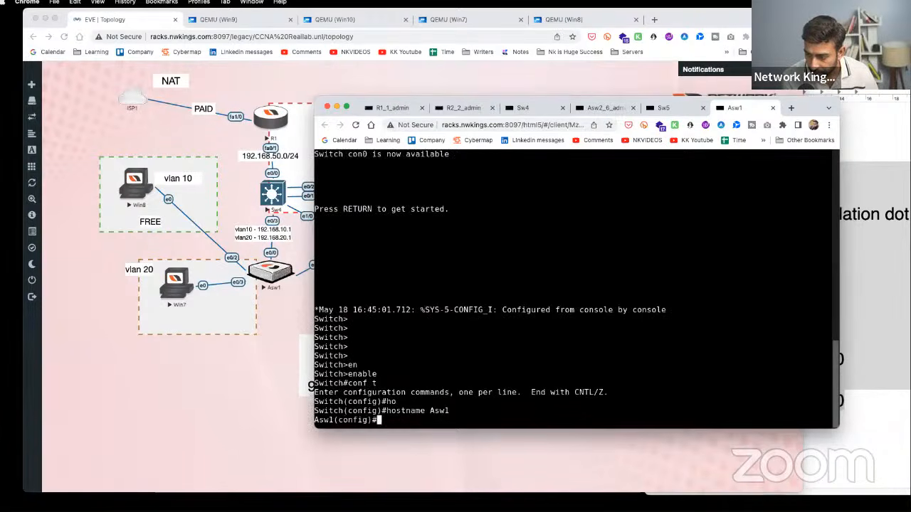
key("Return")
- Create VLAN 10 and VLAN 20 on Asw1
type("vl")
key("Tab")
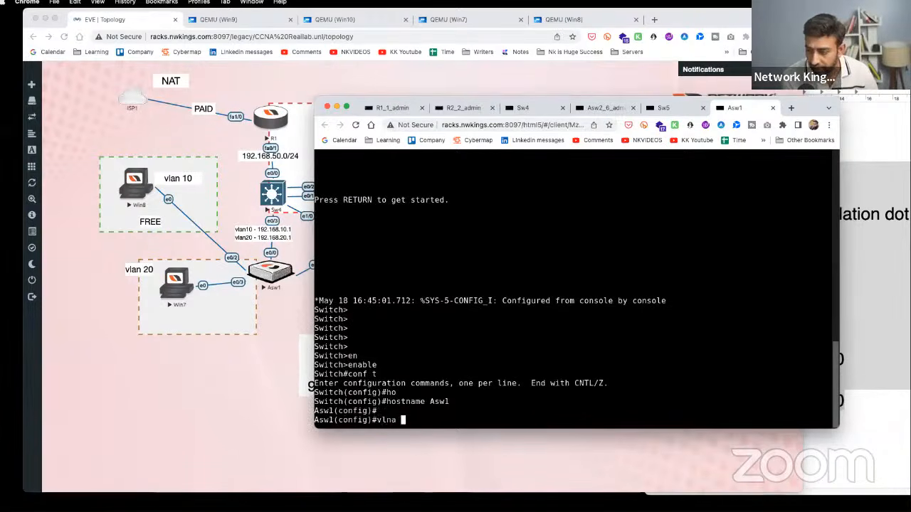
type("10")
key("Return")
type("vlan)#")
key("Tab")
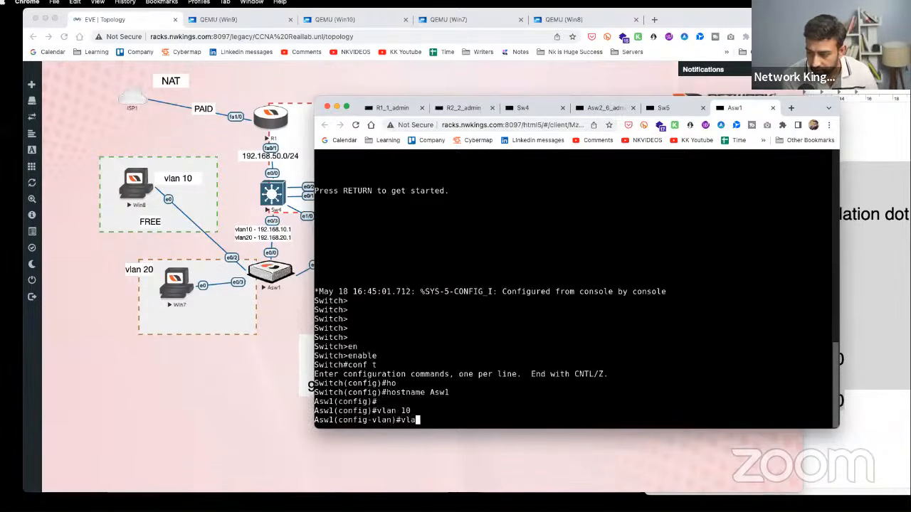
type("20")
key("Return")
key("Return")
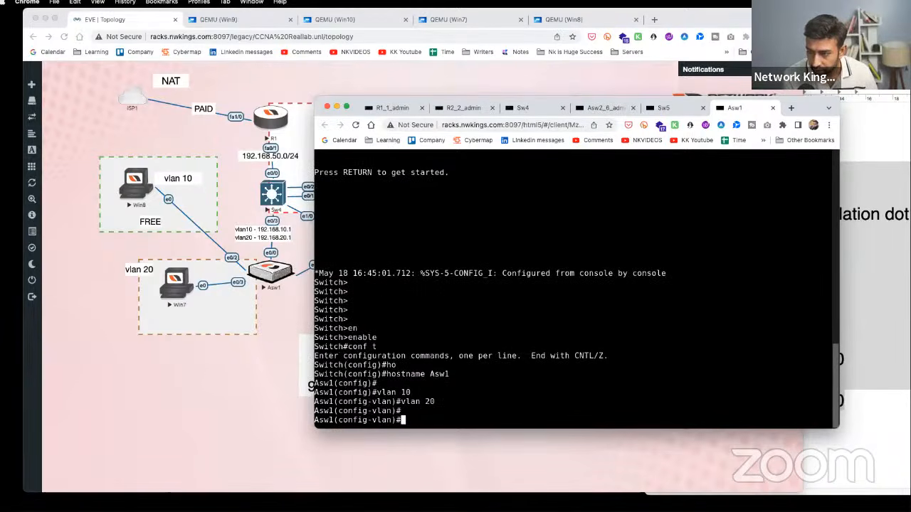
- Select interface range e0/0 - 1 and try setting switchport mode trunk
type("int e")
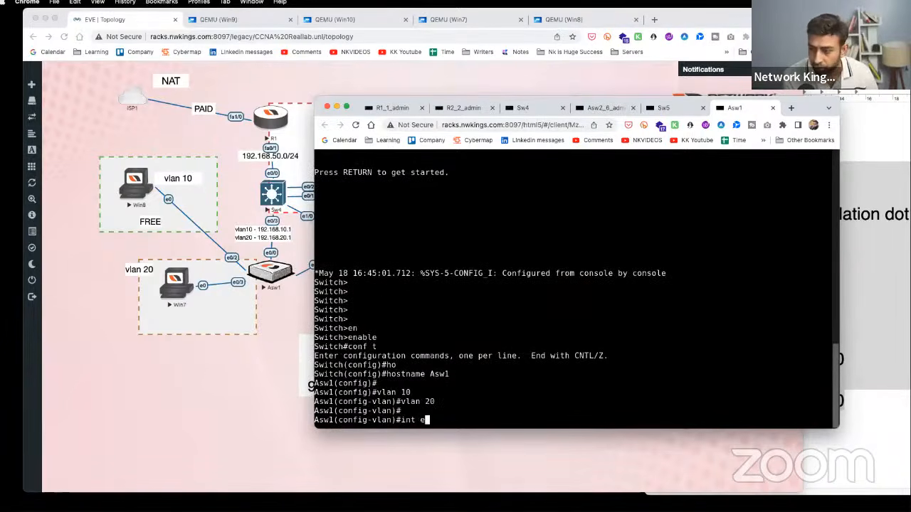
key("Return")
type("int r")
key("Return")
type("int ra")
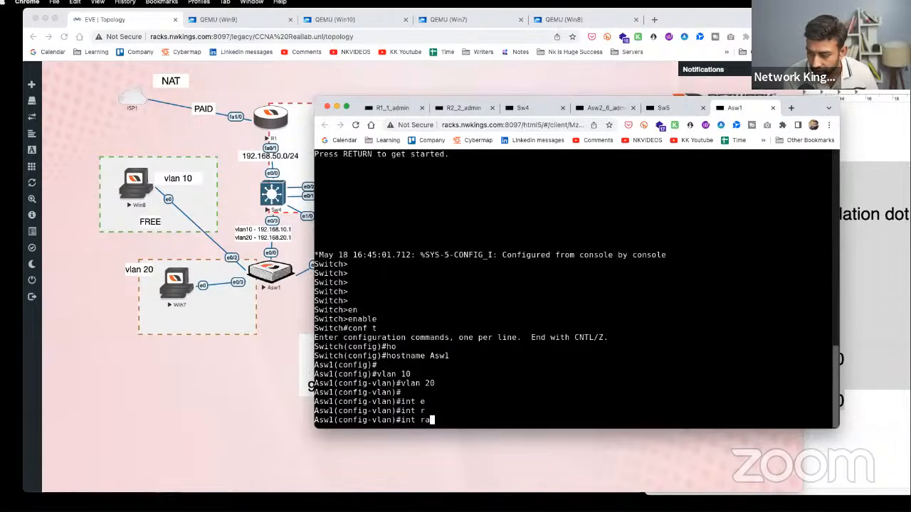
key("Return")
type("int ran")
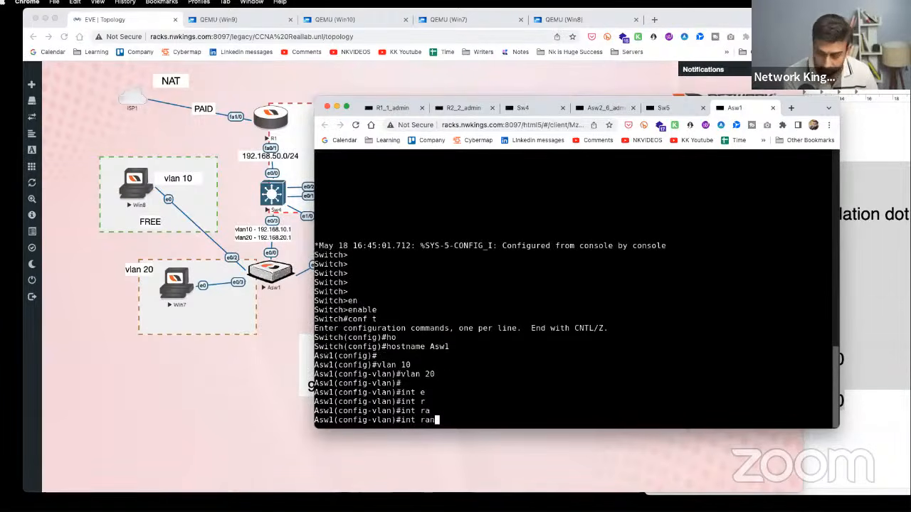
type("ge e0/0 =")
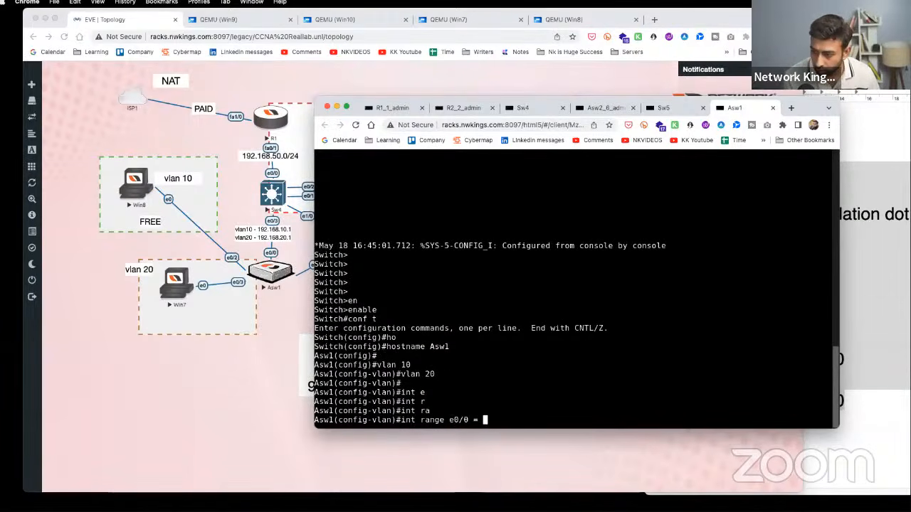
key("BackSpace")
key("BackSpace")
key("BackSpace")
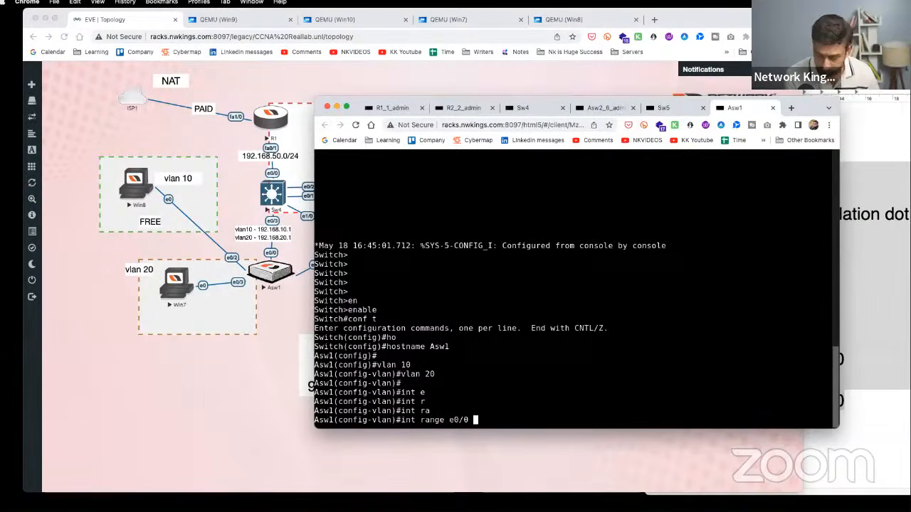
type("- 1")
key("Return")
type("sw1(config-if-range)#s")
key("Return")
type("switchport ")
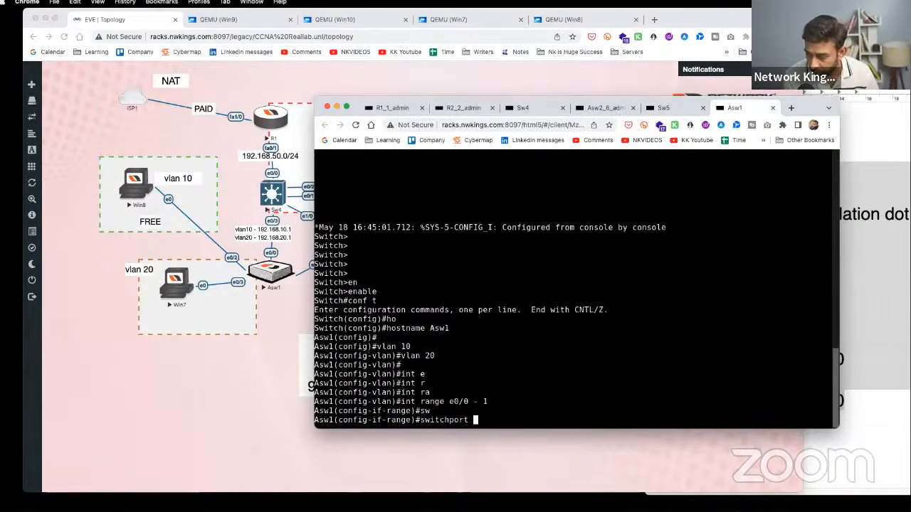
type("te")
key("Tab")
key("BackSpace")
key("BackSpace")
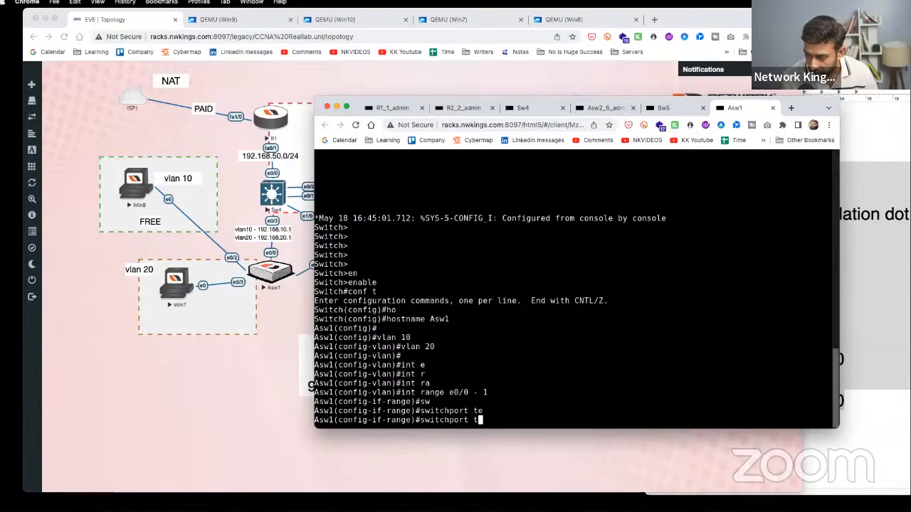
type("mode ")
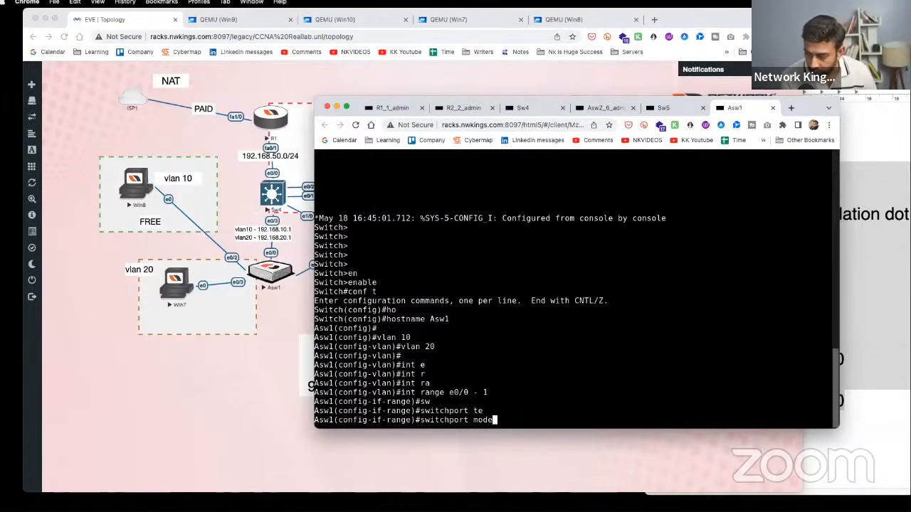
type("tr")
key("Tab")
key("Return")
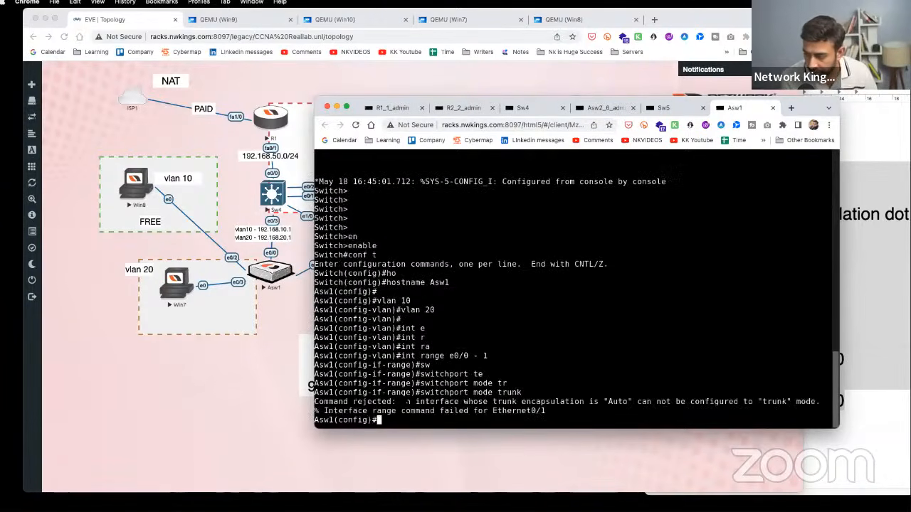
key("Return")
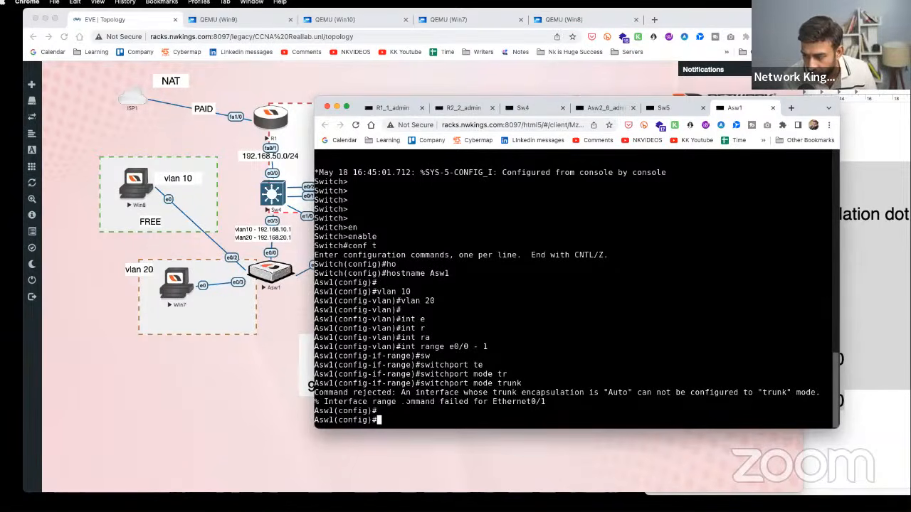
- Reselect e0/0 - 1, set trunk encapsulation dot1q, then switchport mode trunk
type("sw")
key("Return")
type("swt")
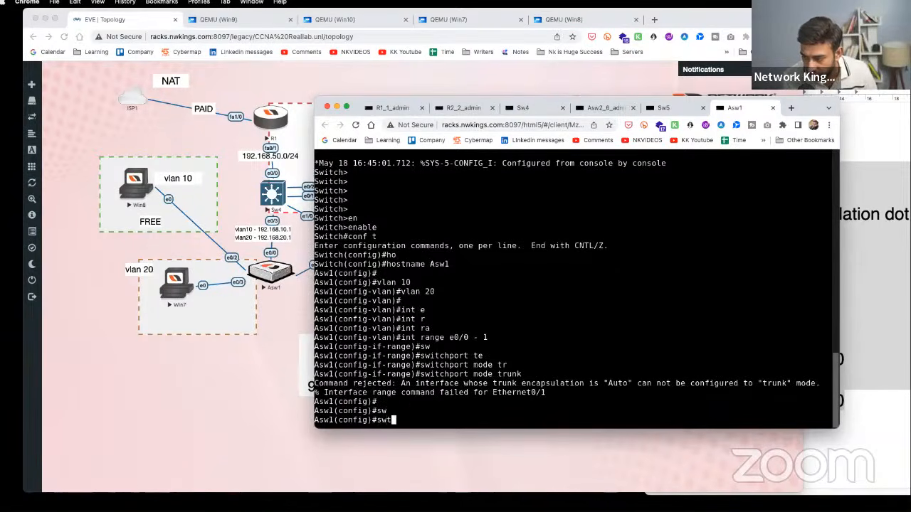
key("BackSpace")
key("BackSpace")
key("BackSpace")
key("Up")
key("Up")
key("Up")
key("Up")
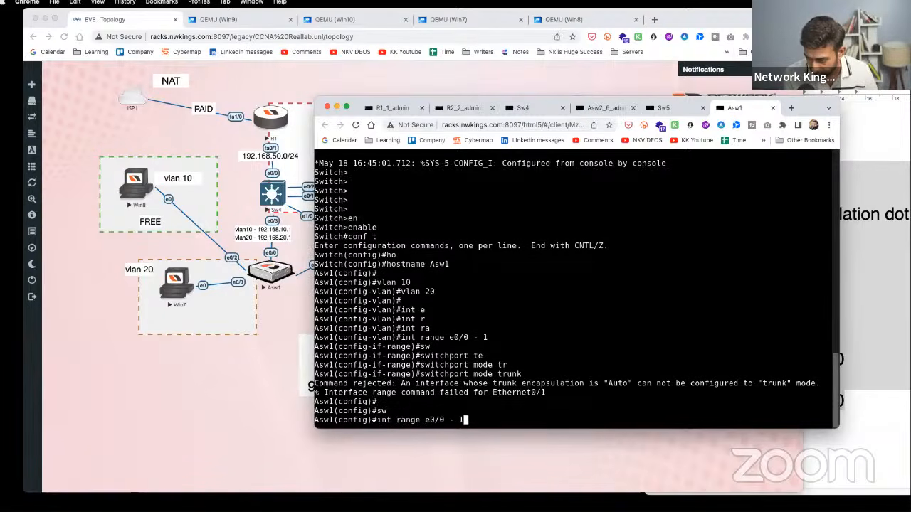
key("Return")
type("sw1(config-if-range)#s")
key("Tab")
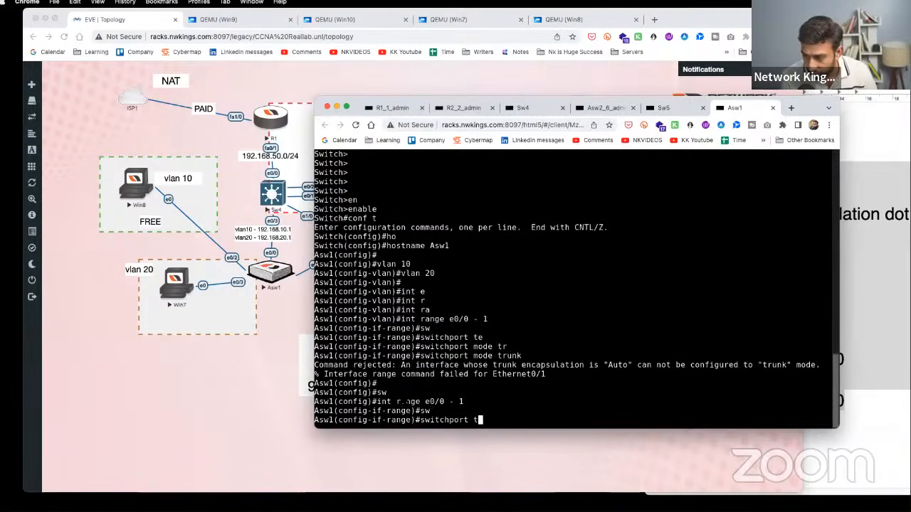
type("t")
key("Tab")
type("e")
key("Tab")
type("do")
key("Tab")
key("Return")
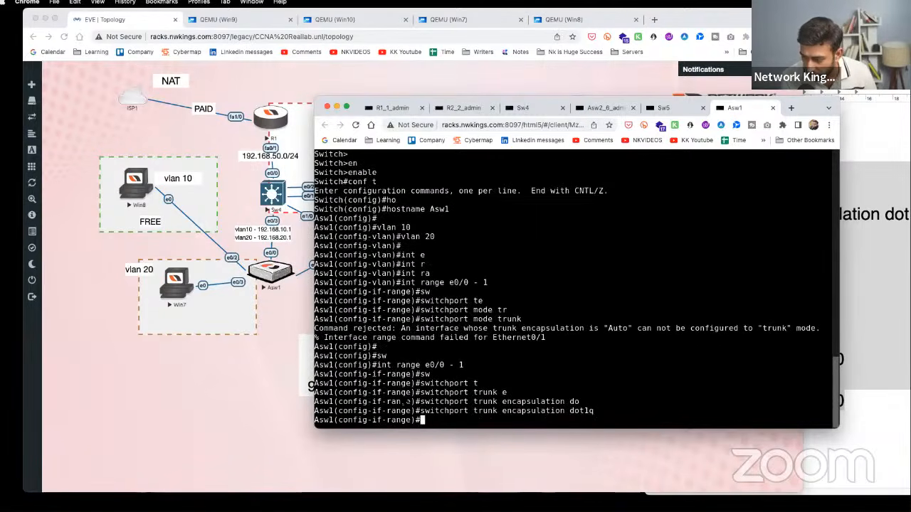
type("sw")
key("Tab")
type("mo")
key("Tab")
type("t")
key("Tab")
key("Return")
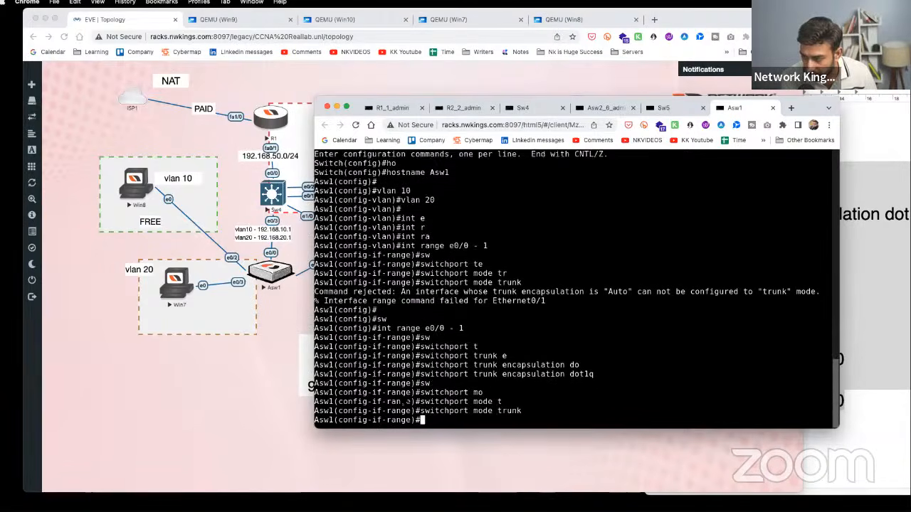
key("Return")
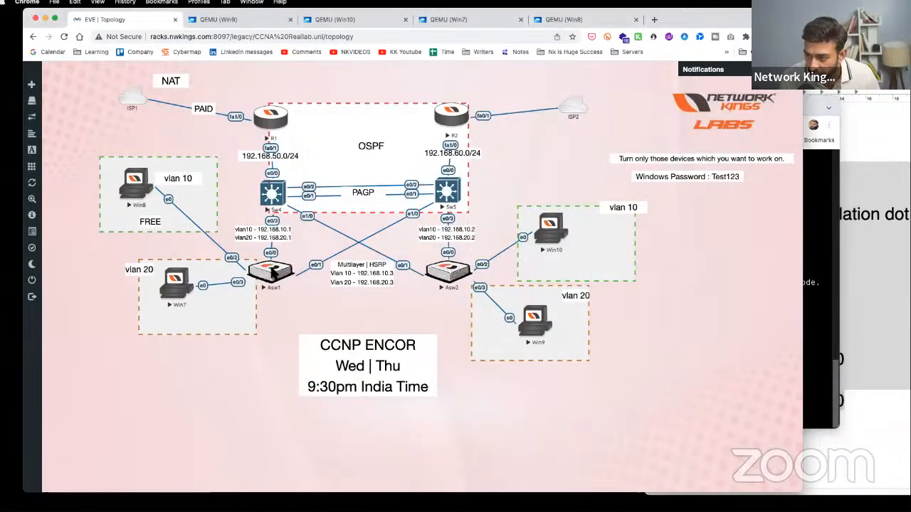
- Check the lab topology and highlight the dot1q and trunk mode lines in the Asw1 console
left_click(283, 311)
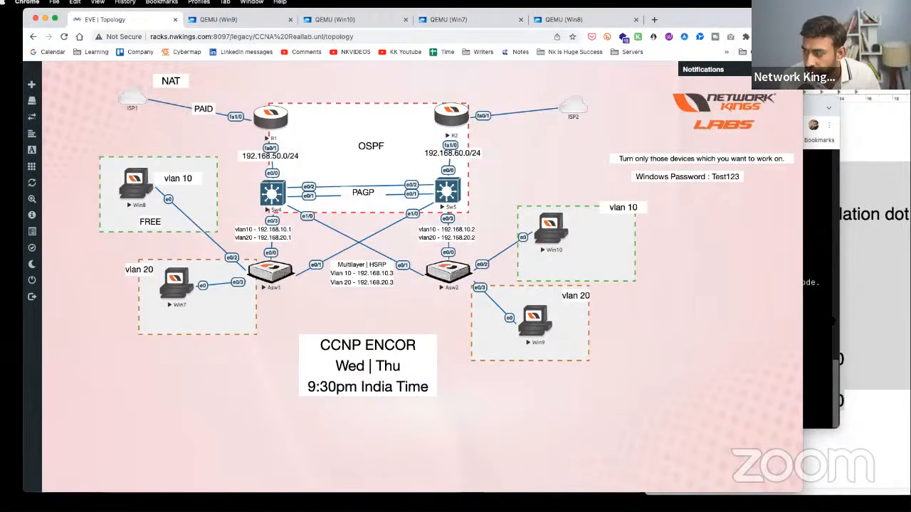
left_click(837, 321)
left_click_drag(613, 365, 425, 365)
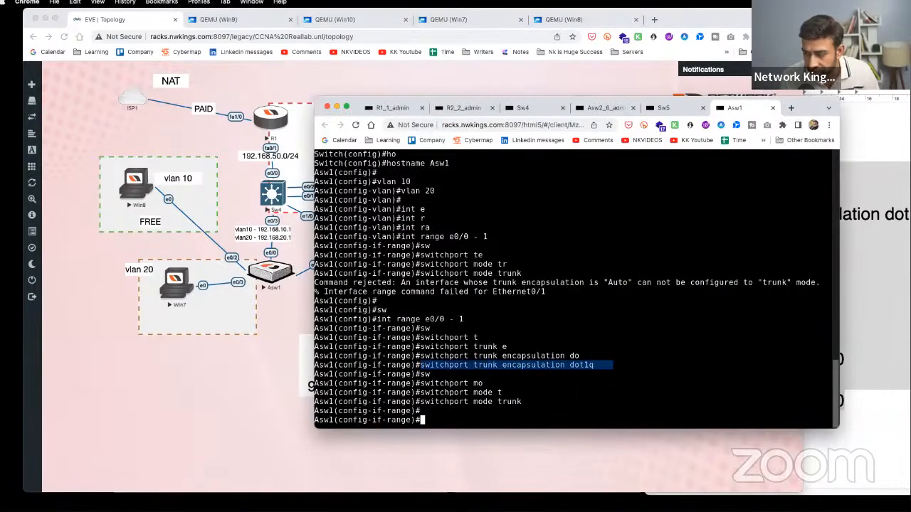
left_click_drag(541, 401, 424, 402)
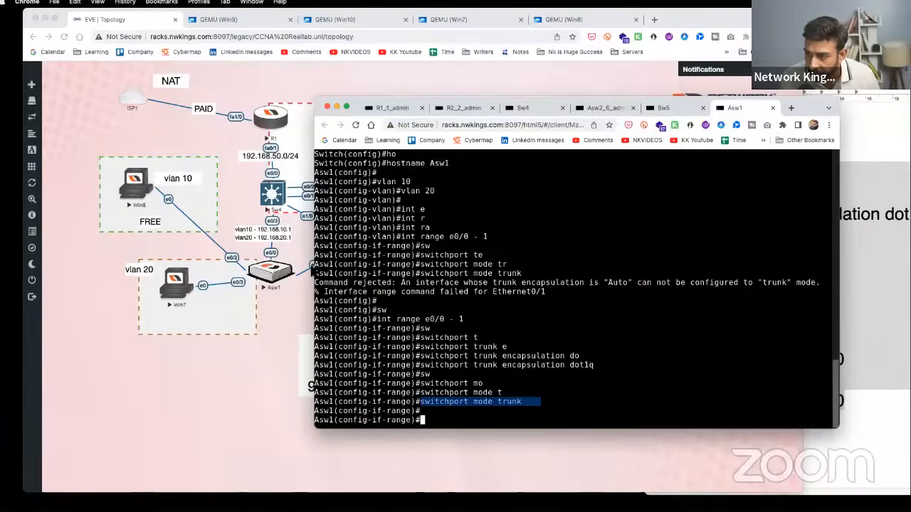
left_click(281, 309)
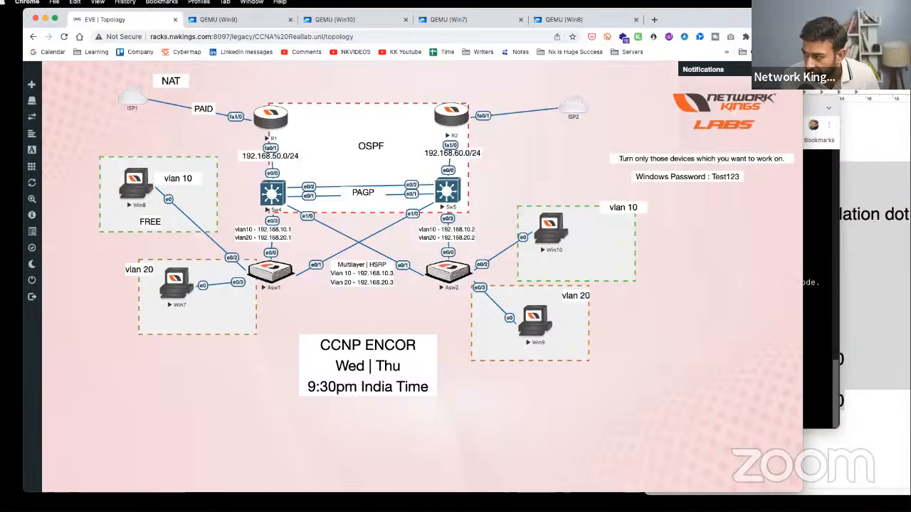
left_click(832, 285)
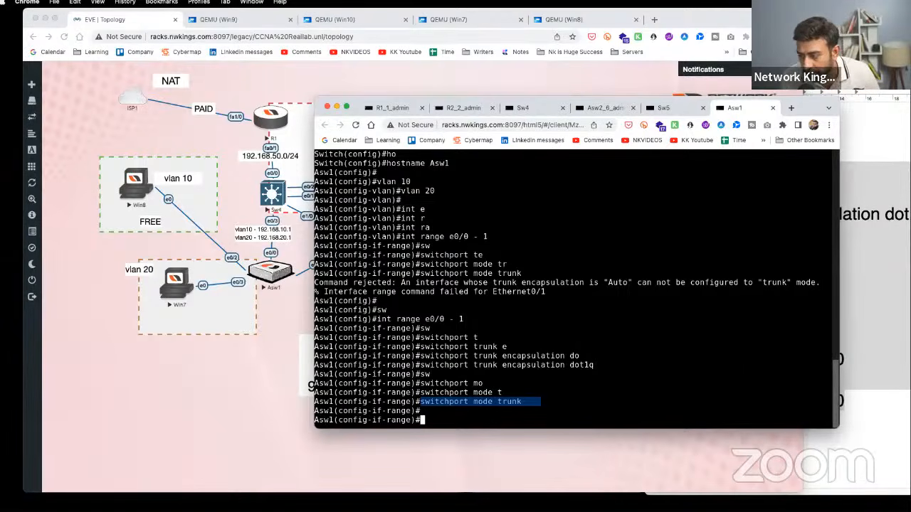
- Scroll the configuration notes to the Sw5 section, then return to the Asw1 console
left_click(842, 361)
scroll(812, 403, "up", 2)
scroll(804, 403, "down", 5)
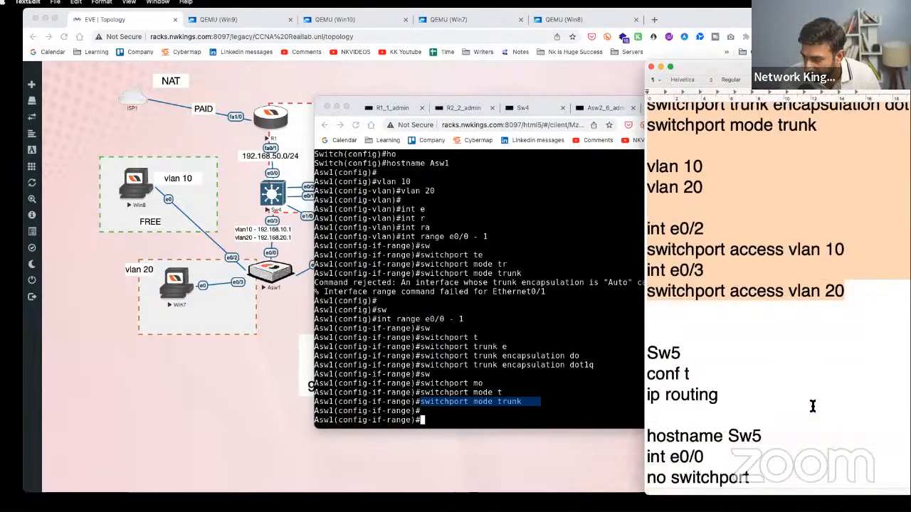
scroll(798, 403, "down", 3)
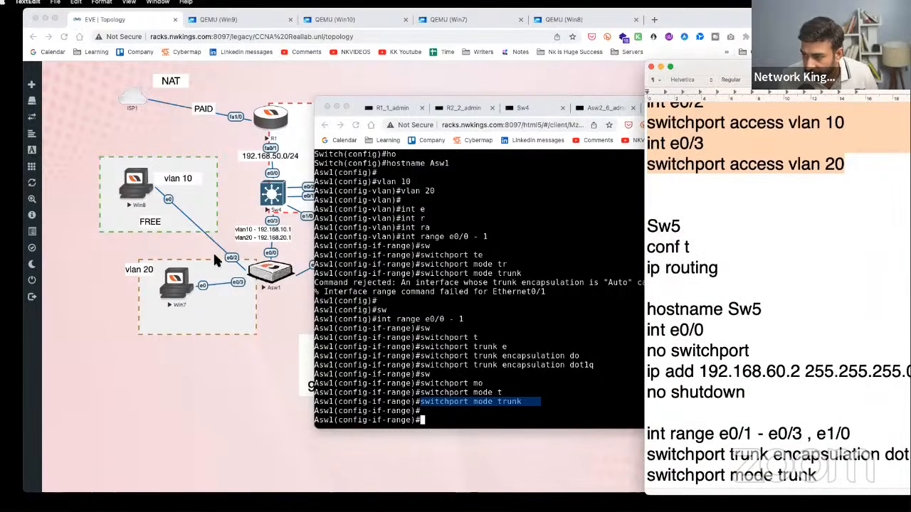
left_click(530, 345)
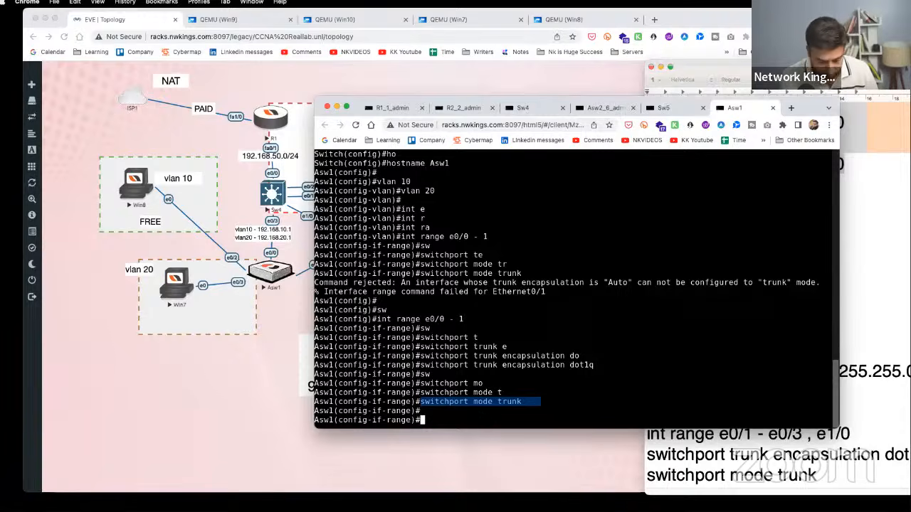
- Make interface e0/2 an access port in VLAN 10
type("int e0/2")
key("Return")
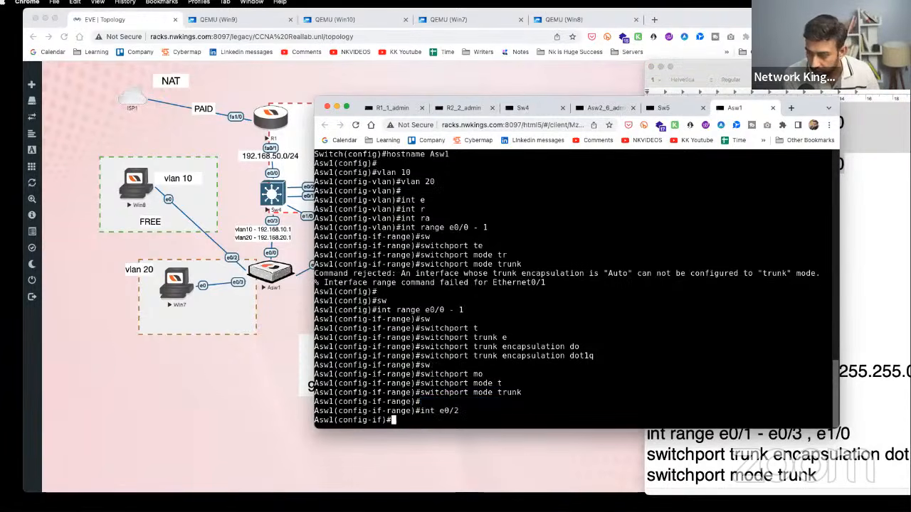
type("sw")
key("Tab")
type("ac")
key("Tab")
type("v")
key("Tab")
type("1")
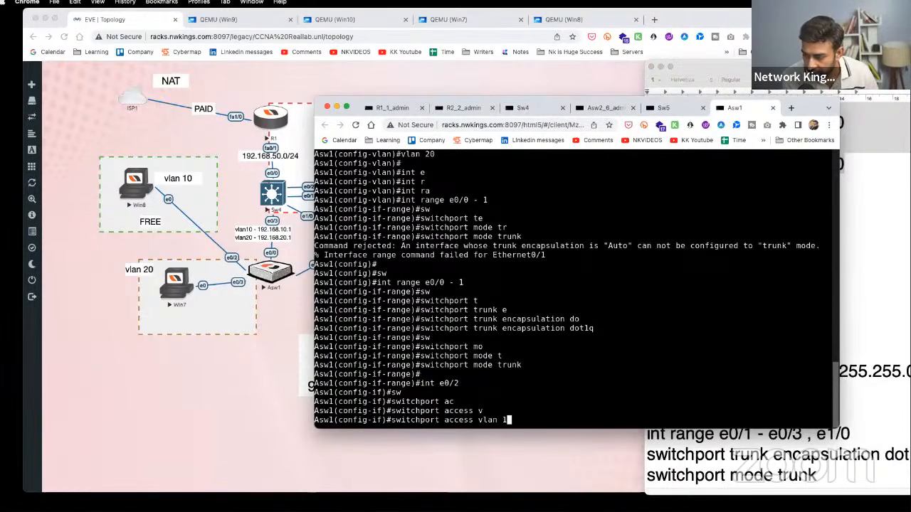
type("0")
key("Return")
key("Return")
- Make interface e0/3 an access port in VLAN 20 and review the output
type("int e0")
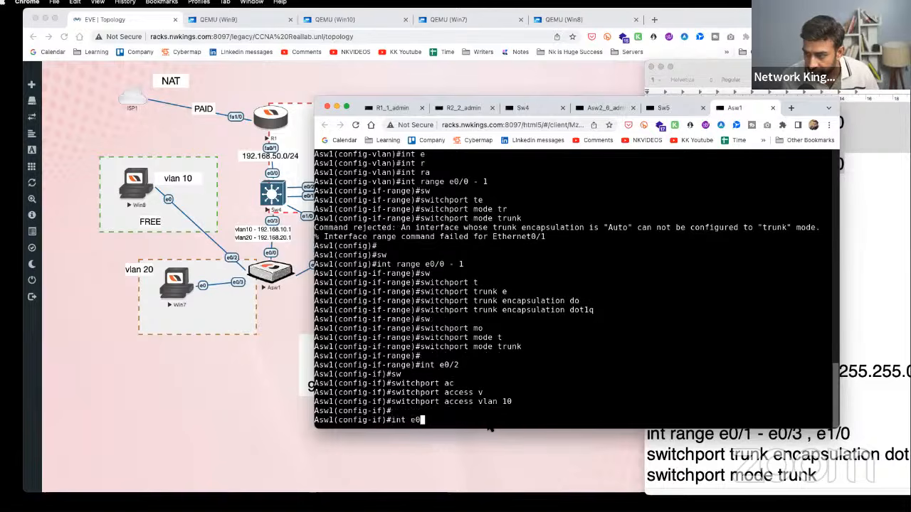
type("/3")
key("Return")
type("sw1(config-if)#sw")
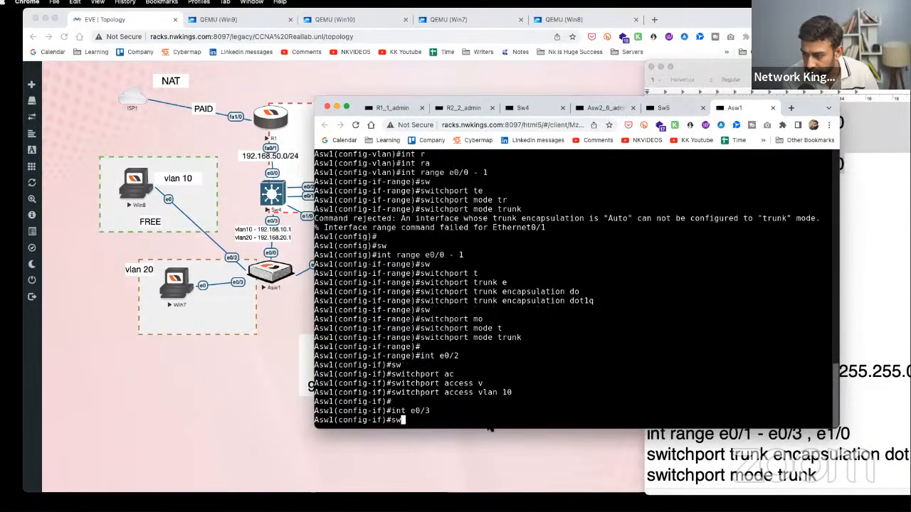
key("Tab")
type("ac")
key("Tab")
type("v")
key("Tab")
type("20")
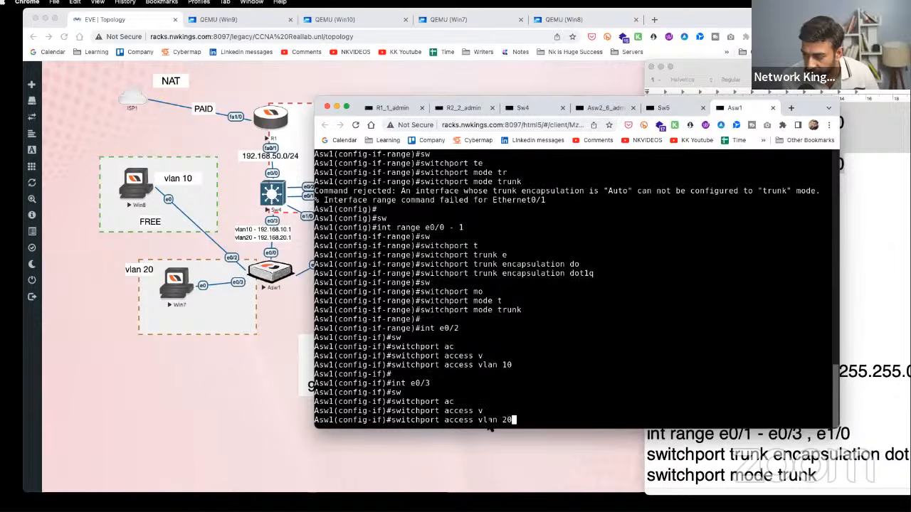
key("Return")
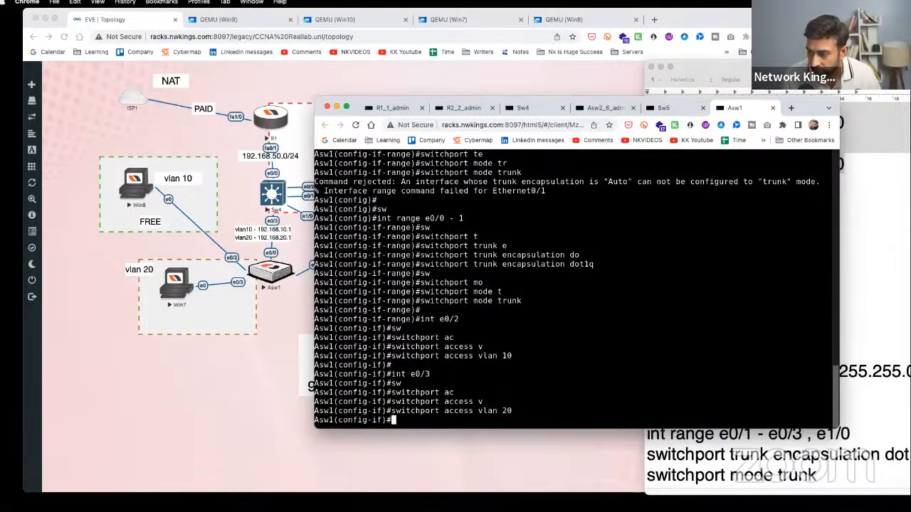
left_click_drag(416, 347, 530, 356)
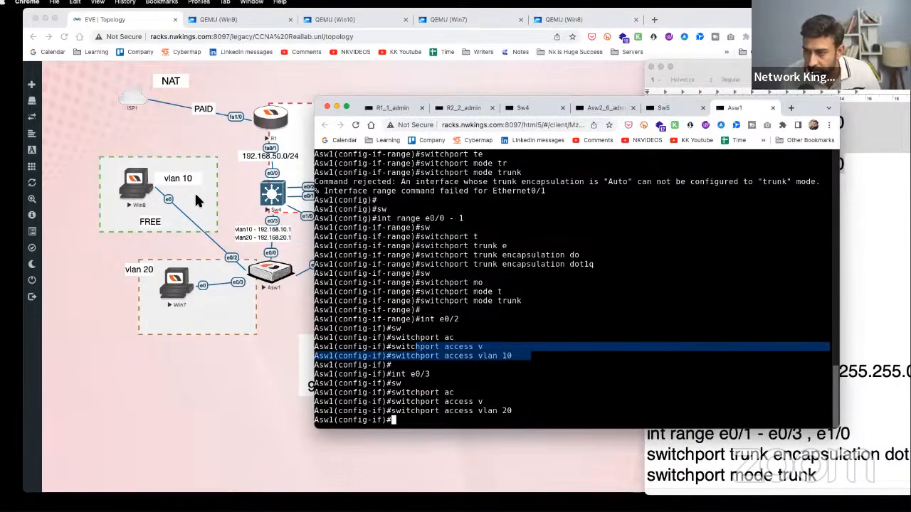
left_click(851, 304)
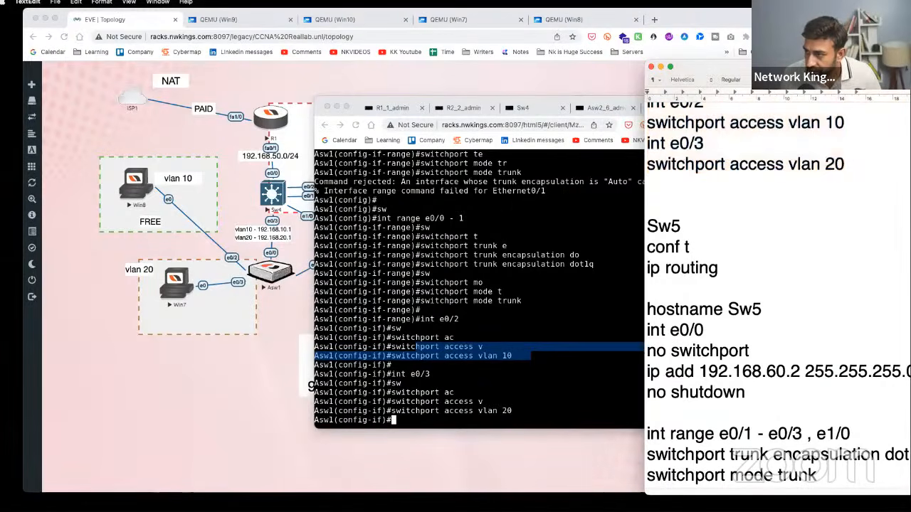
left_click(626, 127)
- In the notes, shorten the Sw5 interface range line to e0/1 - 3
left_click(665, 108)
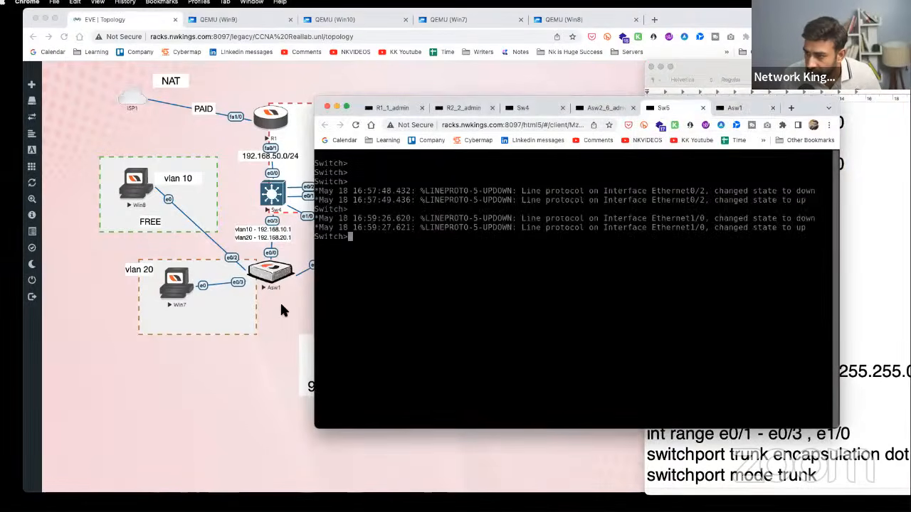
left_click(281, 309)
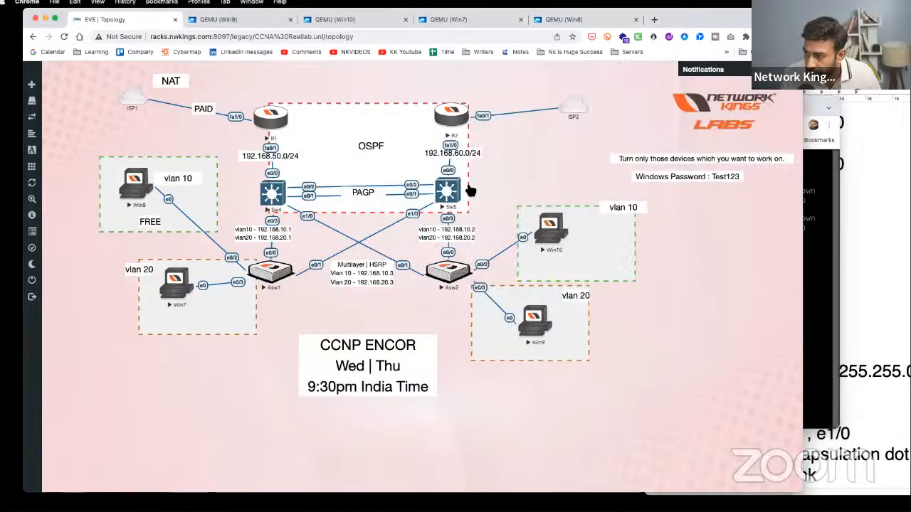
left_click(885, 280)
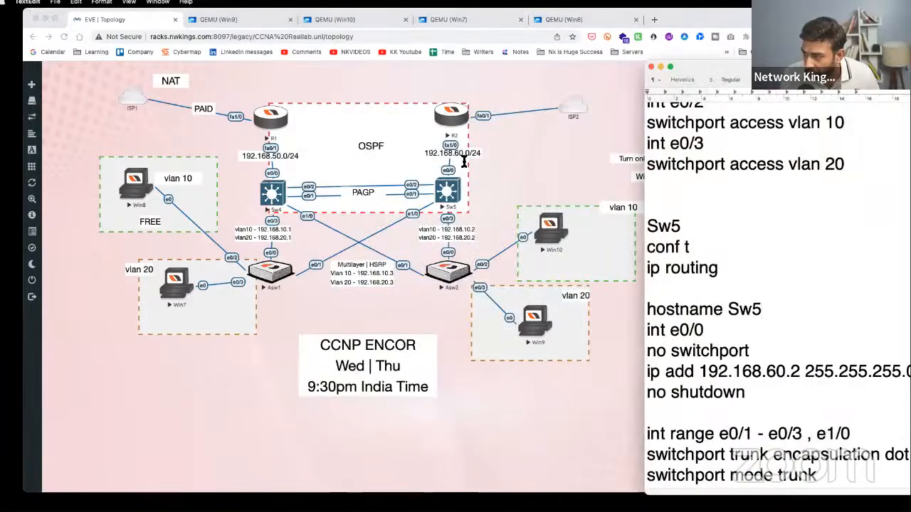
mouse_move(802, 434)
left_mouse_down()
mouse_move(761, 435)
mouse_move(795, 434)
left_mouse_up()
key("BackSpace")
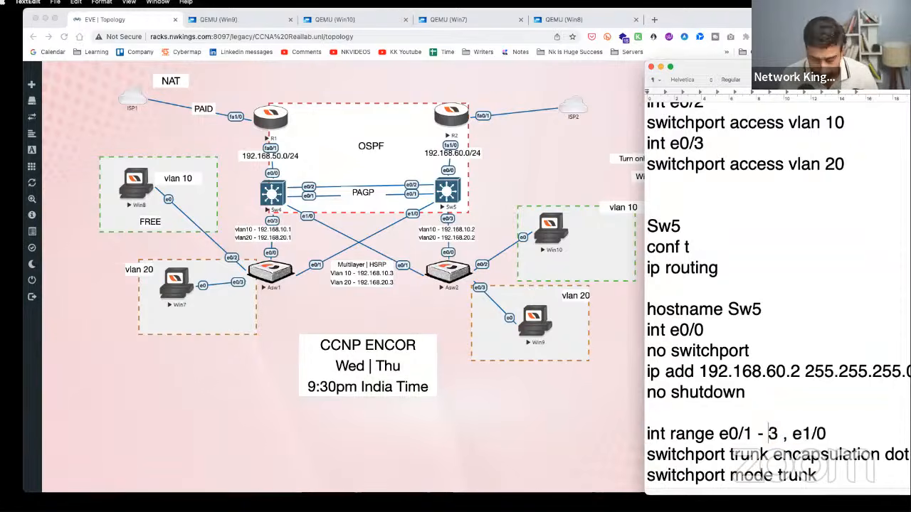
- Select and copy the whole Sw5 configuration block from the notes
scroll(778, 343, "down", 3)
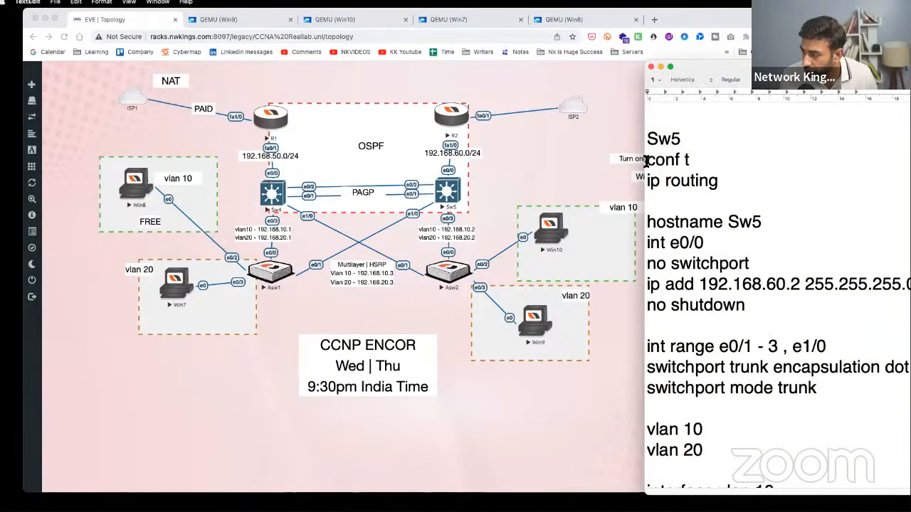
scroll(717, 381, "down", 6)
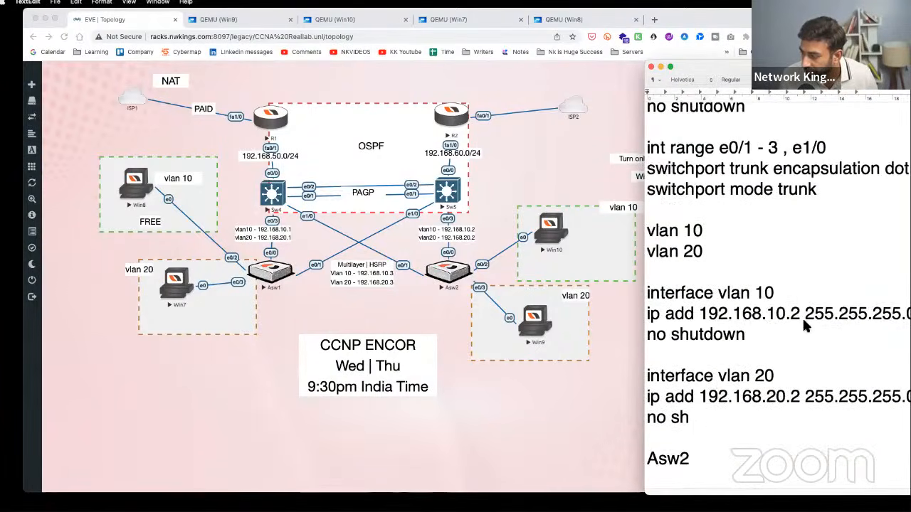
left_click(709, 423, "shift")
right_click(705, 381)
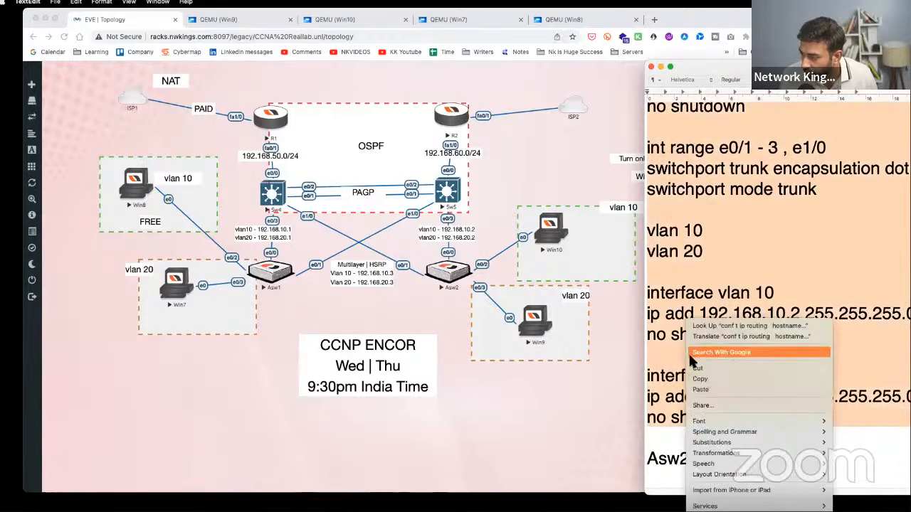
left_click(712, 386)
- Open the Sw5 console, enter enable and conf t, and set its hostname
left_click(445, 192)
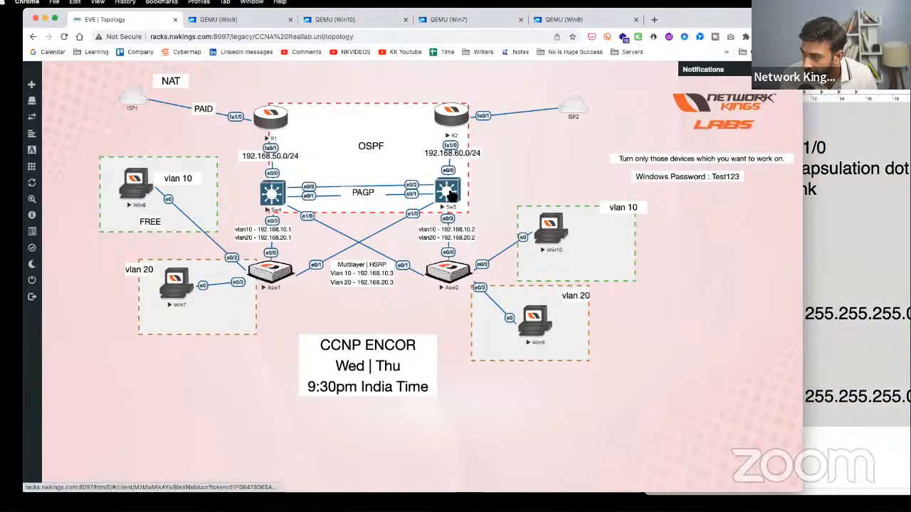
type("en")
key("Tab")
key("Return")
type("conf t")
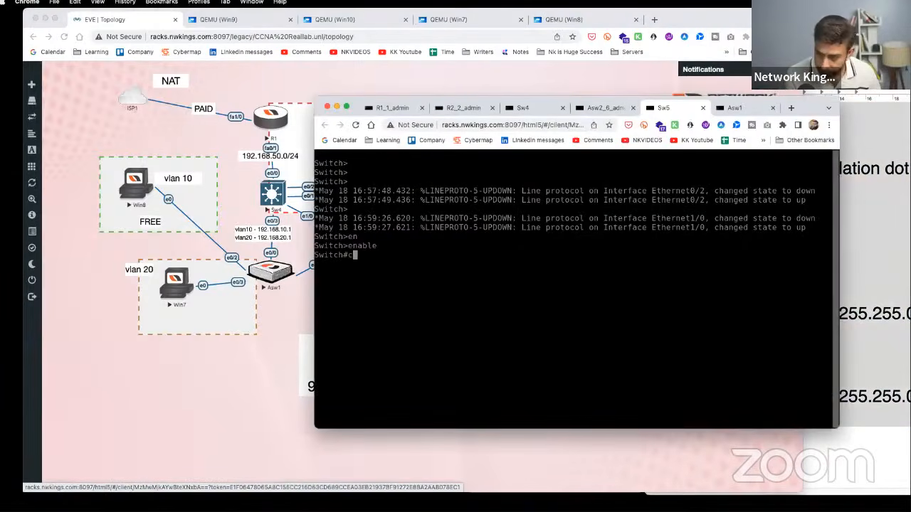
key("Return")
type("ho")
key("Tab")
type("Sw2")
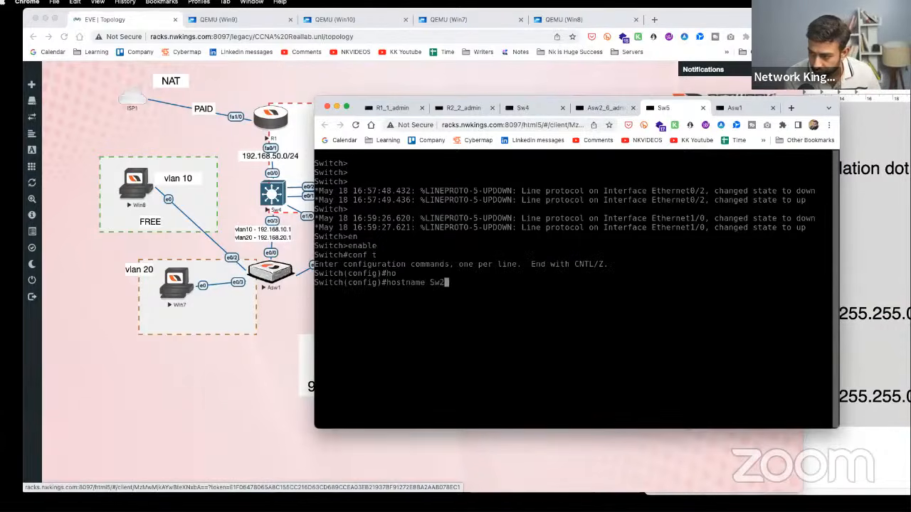
key("Return")
key("Return")
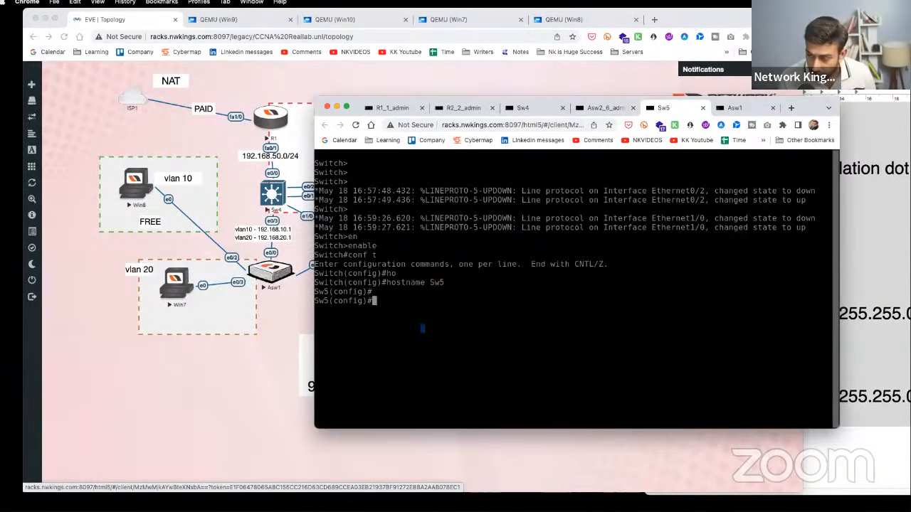
- Paste the copied Sw5 configuration through the Guacamole text input, then reload the console
key("ctrl+alt+shift")
left_click(346, 414)
key("ctrl+alt+shift")
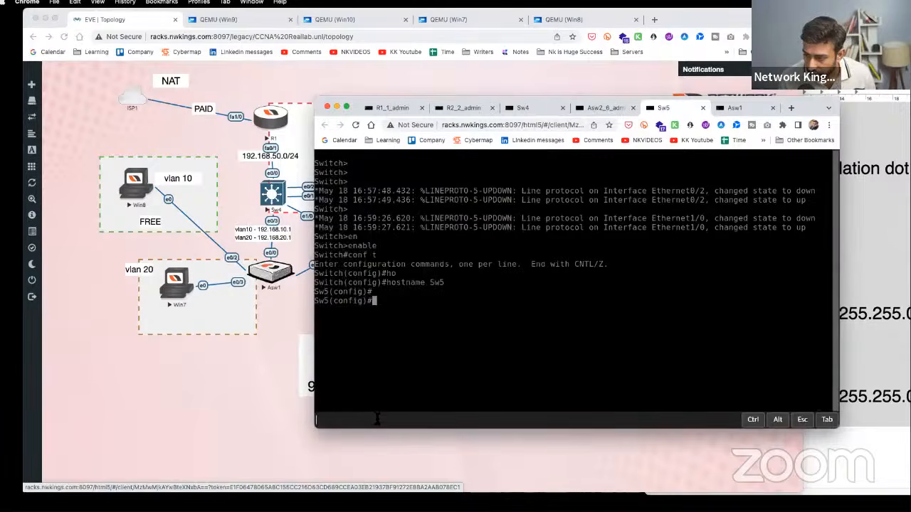
right_click(377, 419)
left_click(429, 375)
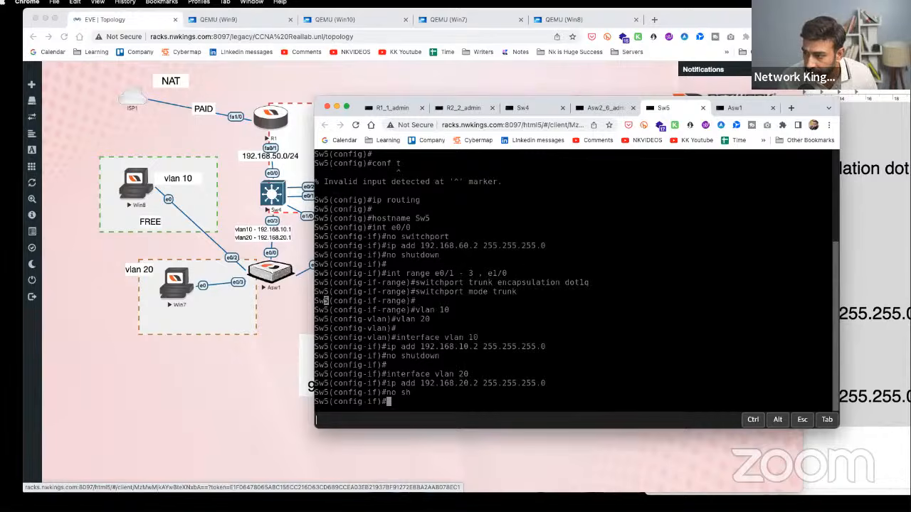
key("Return")
key("Return")
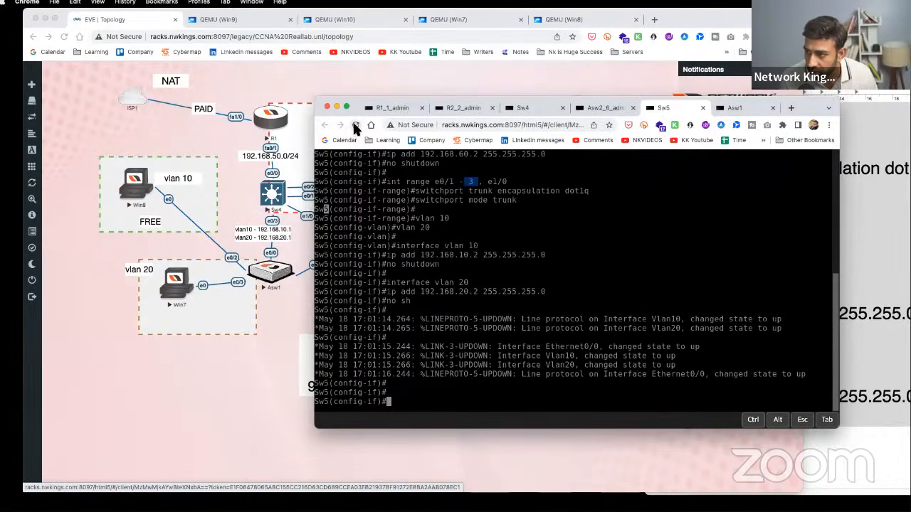
left_click(355, 125)
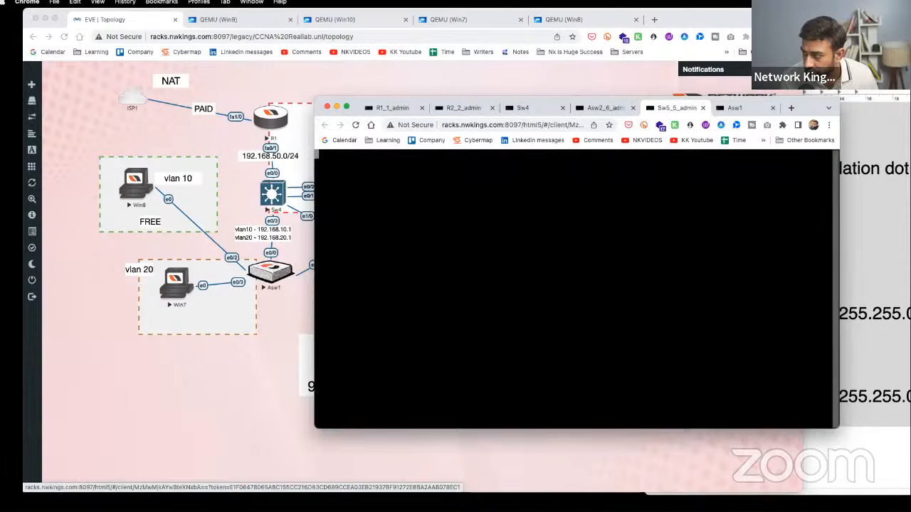
key("Return")
key("Return")
key("Return")
key("Return")
key("Return")
key("Return")
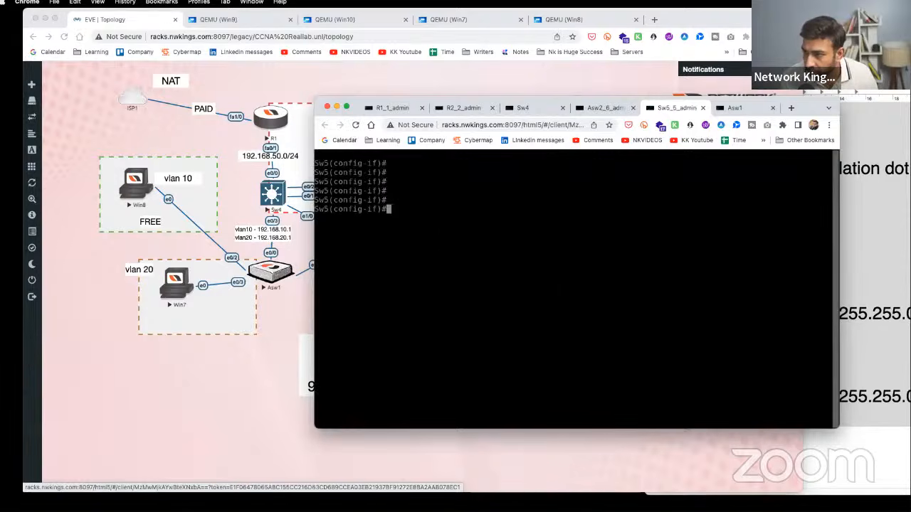
- Copy the Asw2 commands from conf t through switchport access vlan 20 in the notes
left_click(862, 349)
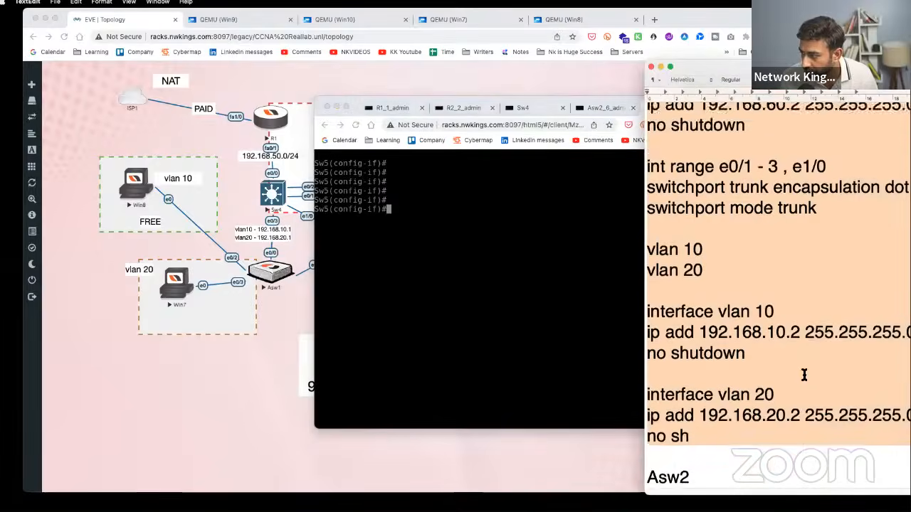
scroll(806, 375, "down", 5)
scroll(804, 375, "down", 6)
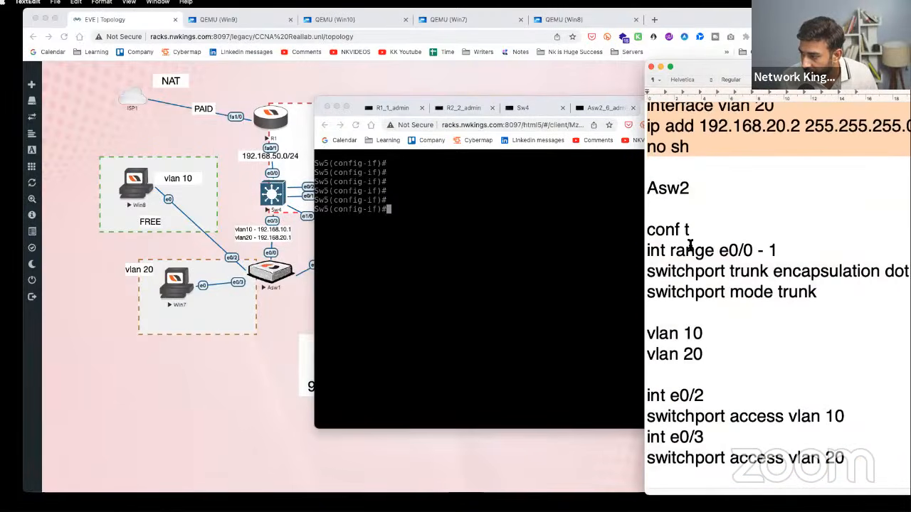
left_click_drag(647, 229, 861, 463)
right_click(722, 345)
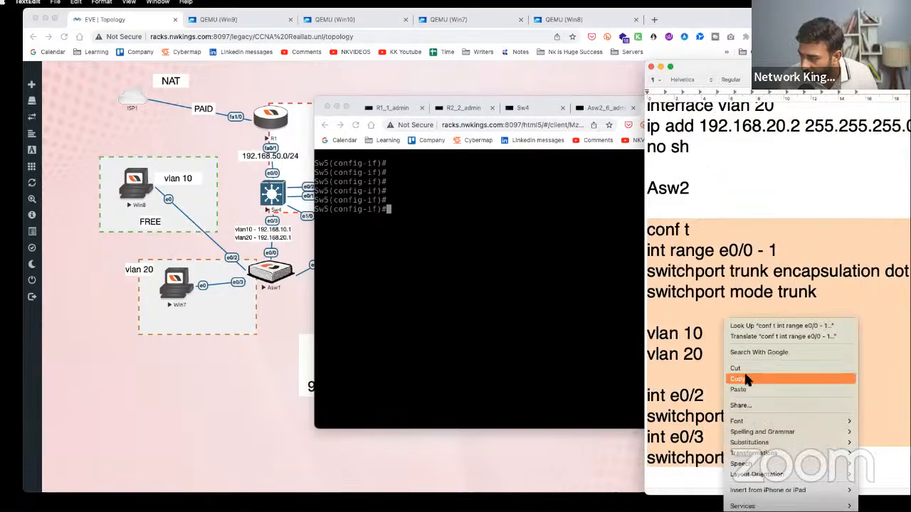
left_click(740, 379)
left_click(305, 244)
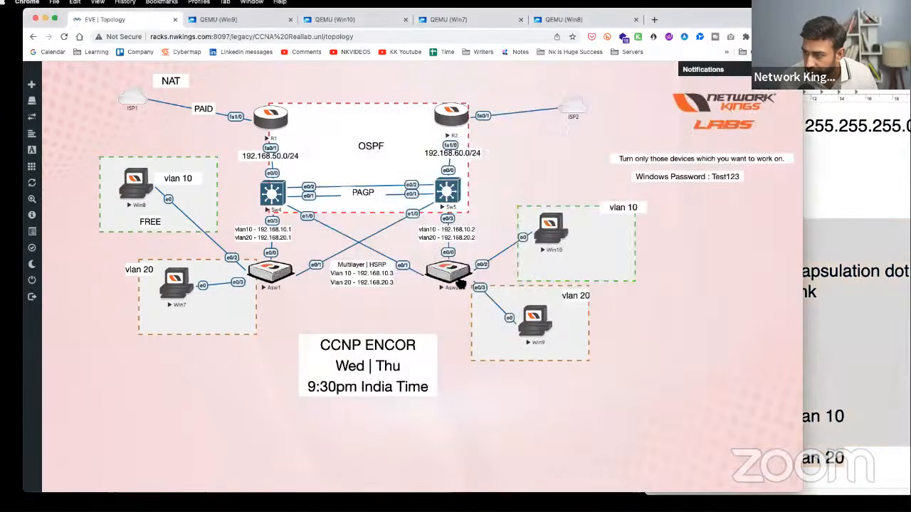
- In the switch console, enter configuration mode and set the hostname to Asw2
left_click(459, 281)
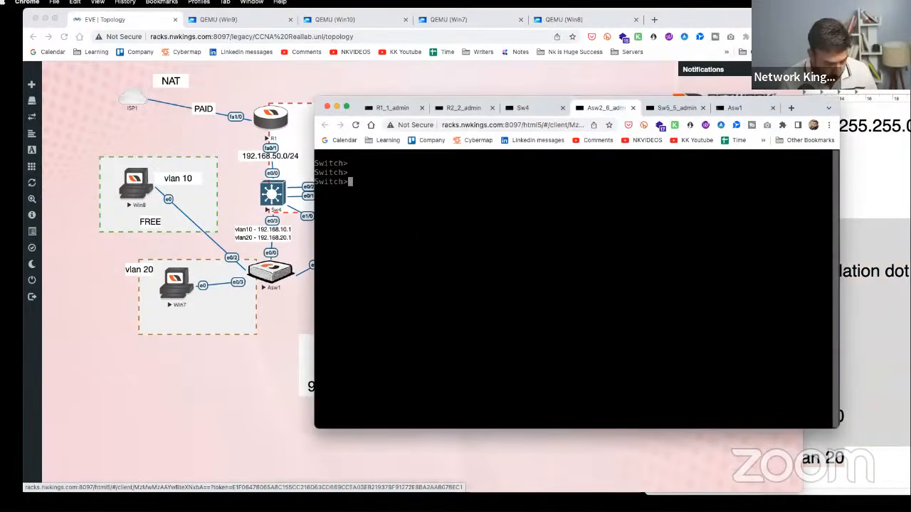
type("en")
key("Return")
type("conf t")
key("Return")
type("ho")
key("Tab")
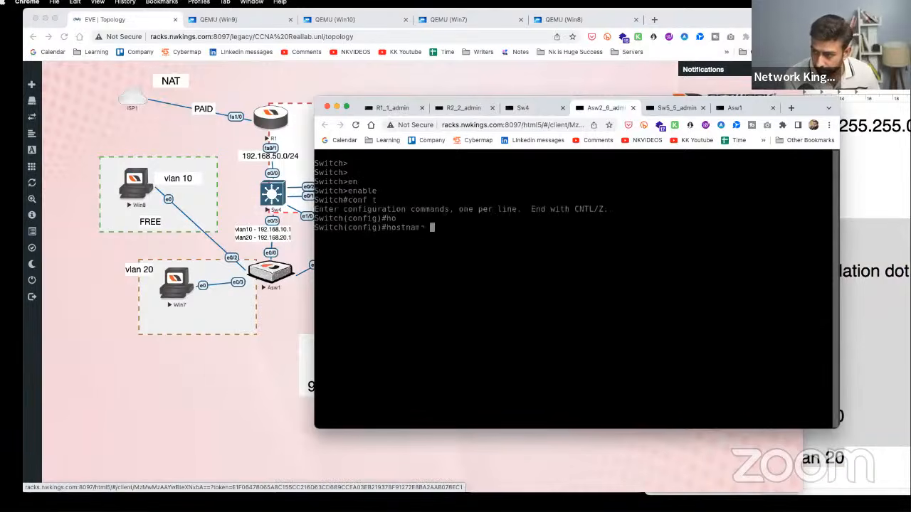
type("Asw2")
key("Return")
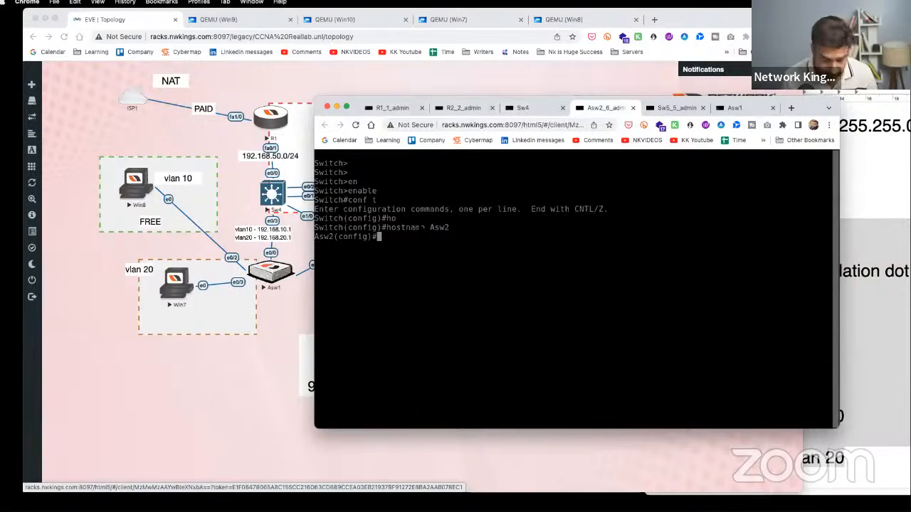
- Paste the trunk, VLAN 10/20 and access-port commands into Asw2, then minimize its console
key("ctrl+alt+shift")
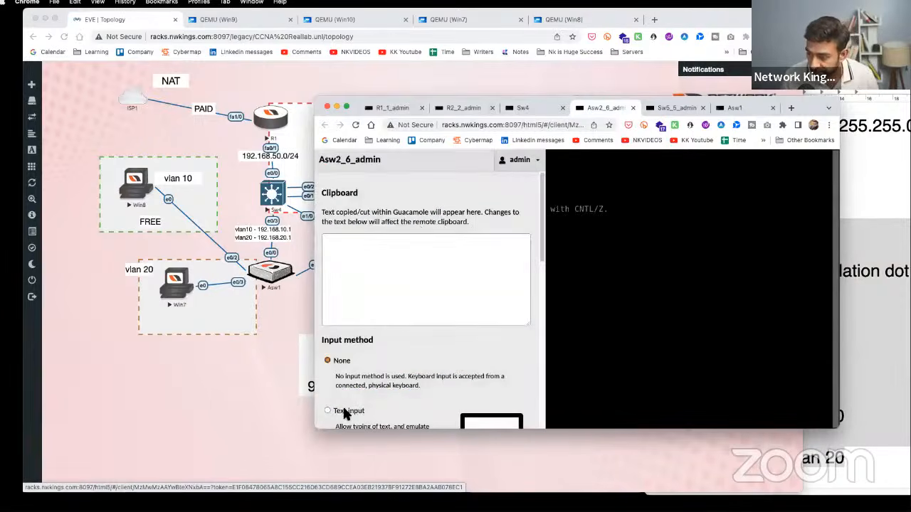
key("ctrl+alt+shift")
right_click(397, 421)
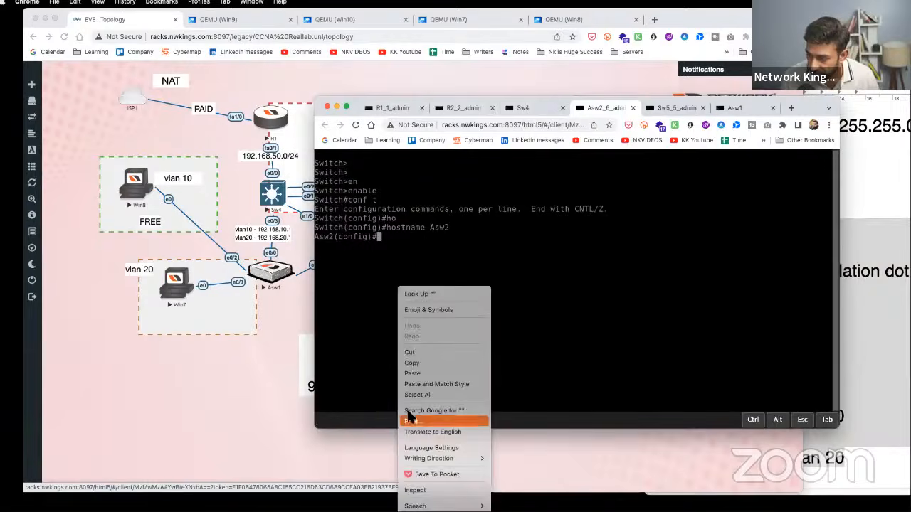
left_click(431, 374)
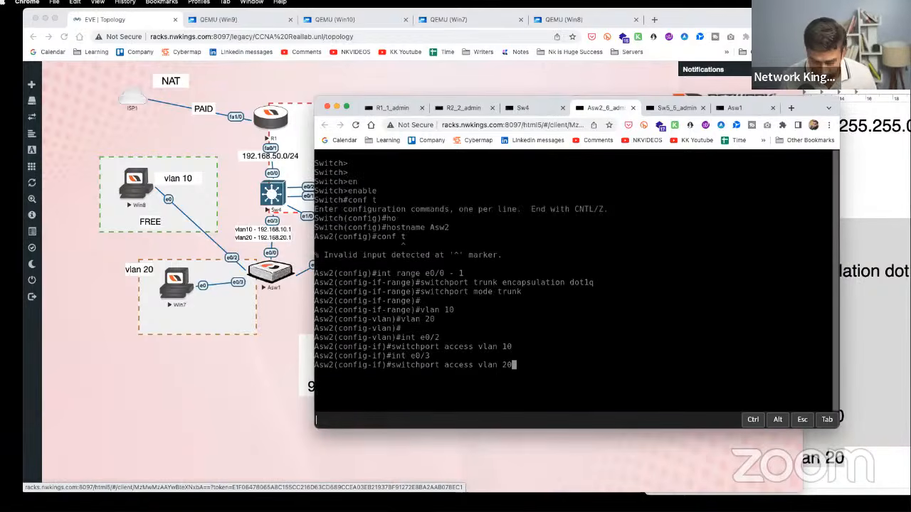
key("Return")
key("Return")
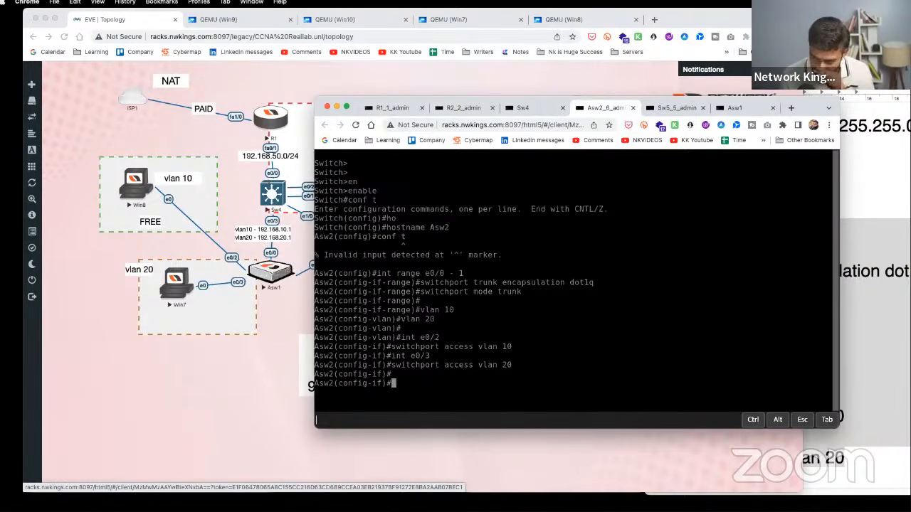
left_click(336, 106)
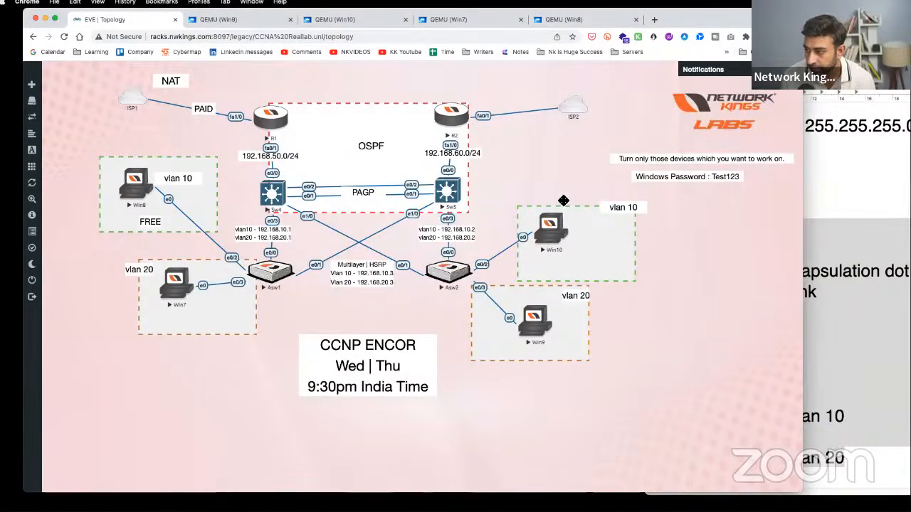
- Bring the lab notes forward and scroll to Sw4's interface vlan 10 and vlan 20 section
left_click(841, 324)
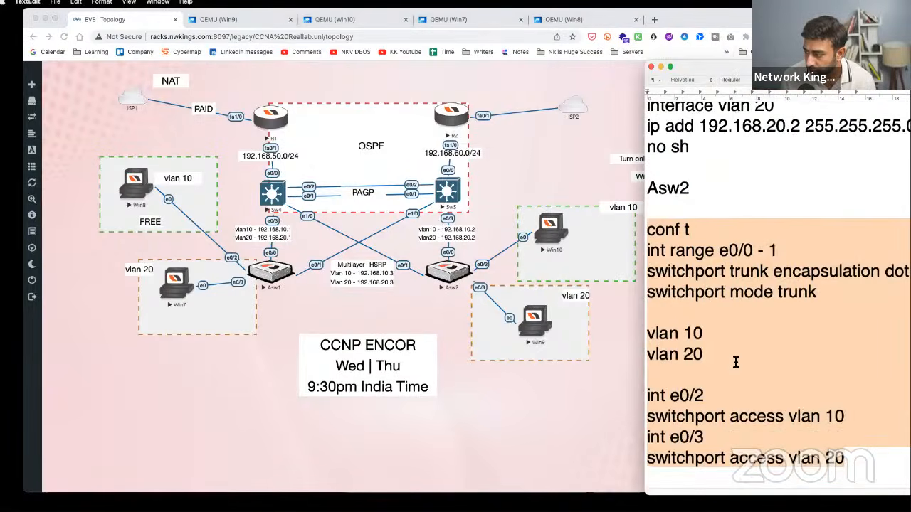
left_click(735, 363)
scroll(733, 356, "down", 5)
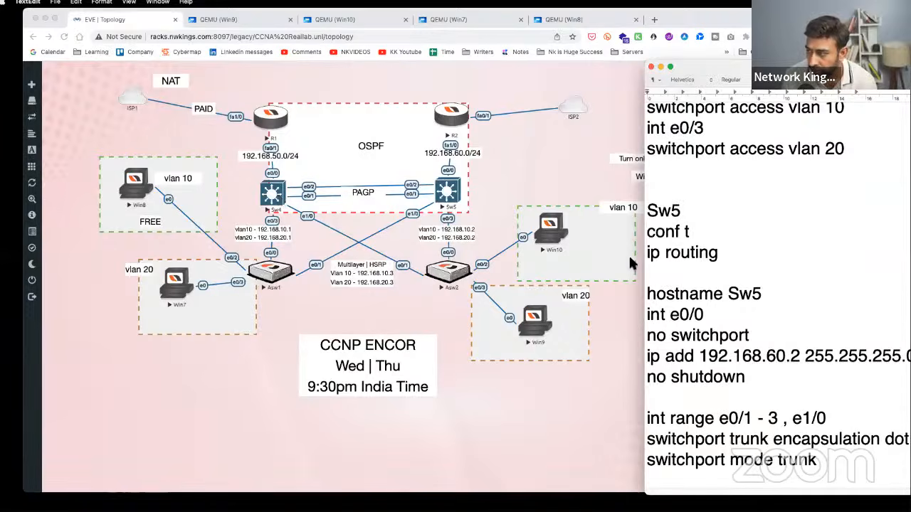
scroll(736, 280, "down", 10)
scroll(735, 280, "down", 3)
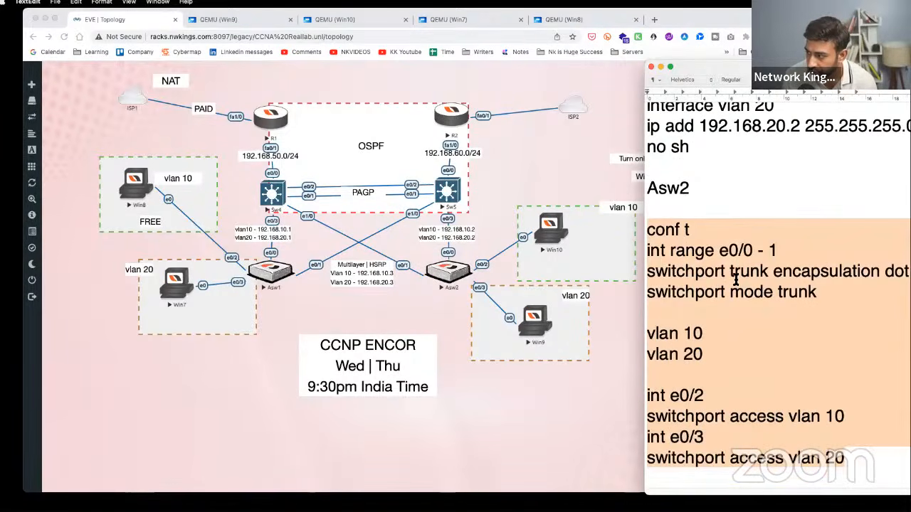
scroll(794, 283, "up", 17)
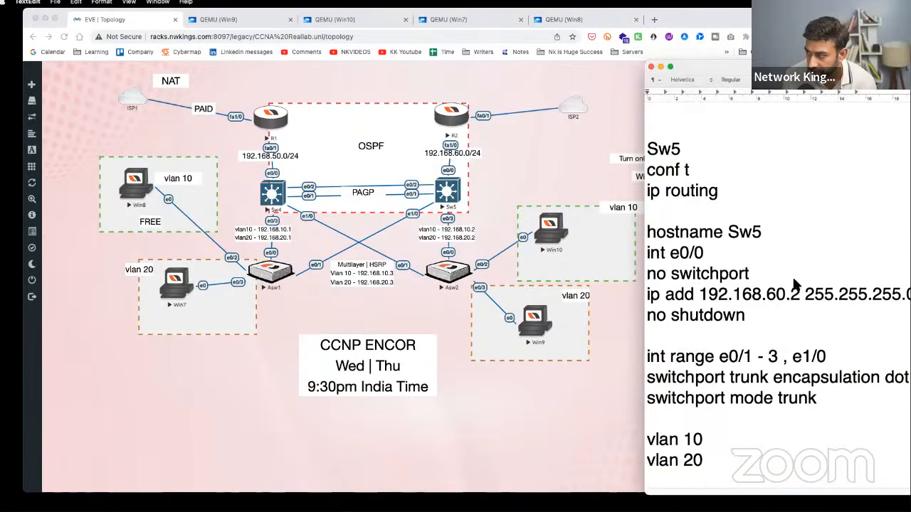
scroll(795, 282, "up", 14)
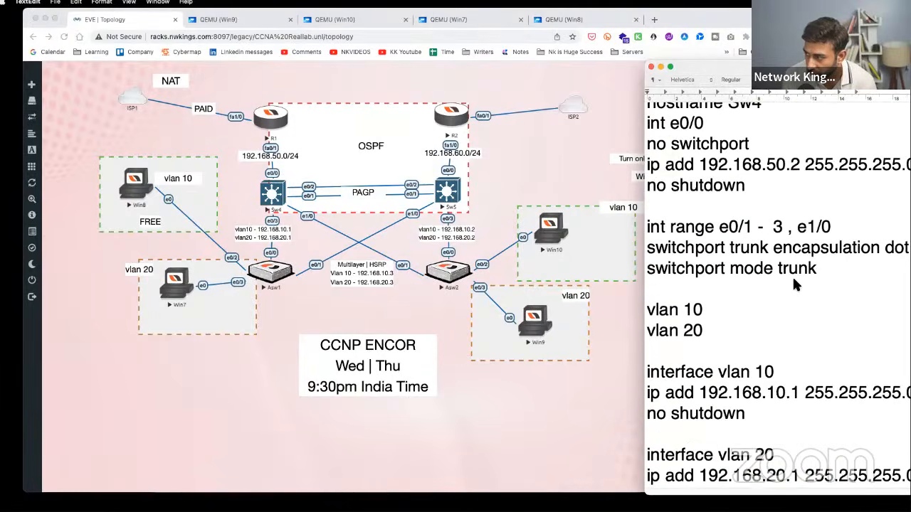
scroll(793, 281, "down", 3)
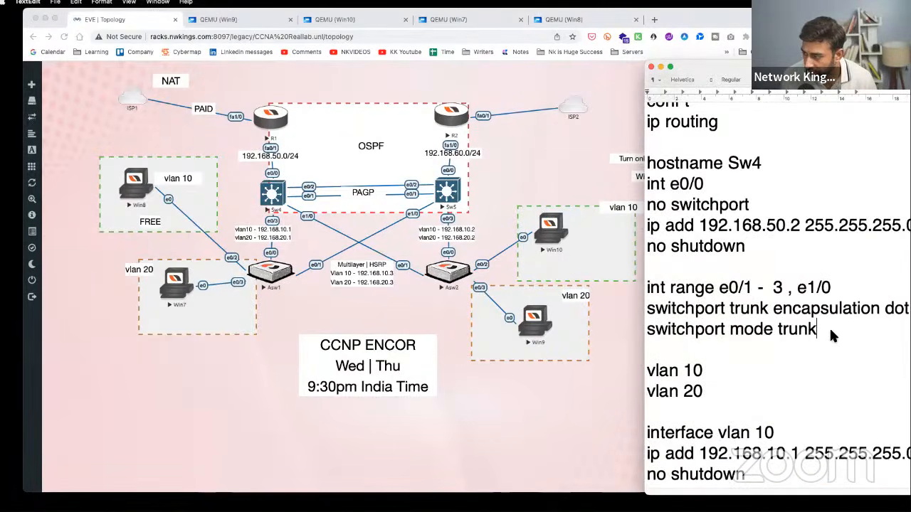
scroll(818, 331, "up", 2)
scroll(806, 326, "down", 9)
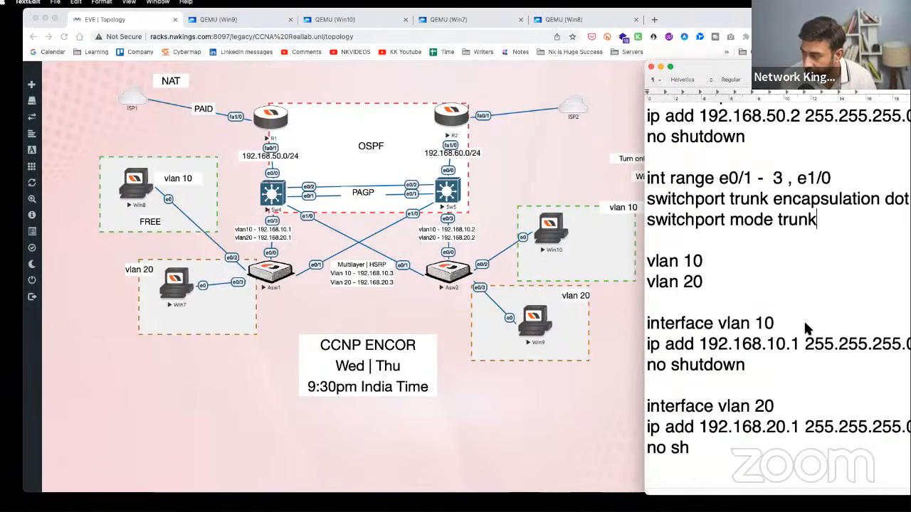
- Below Sw4's config, add a '### DHCP Pool #####' heading and an 'ip dhcp pool TEN' line
left_click(697, 313)
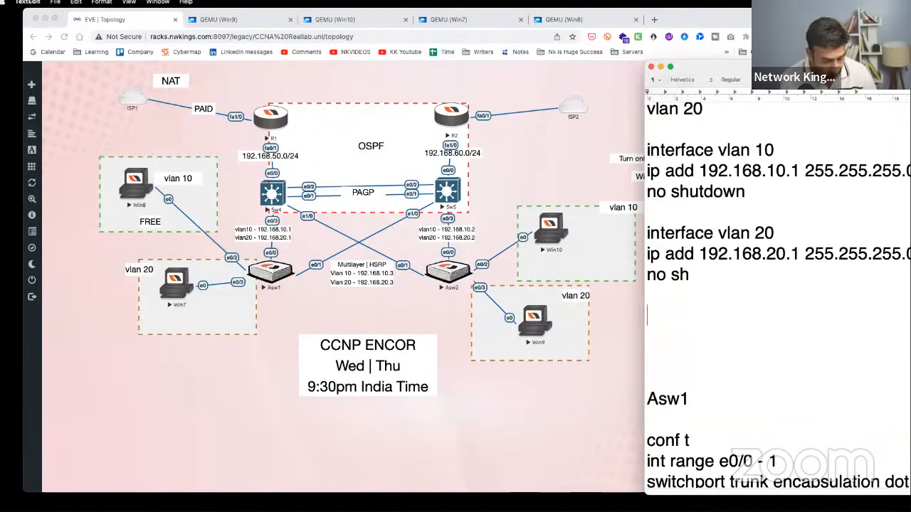
type("### DHCP P")
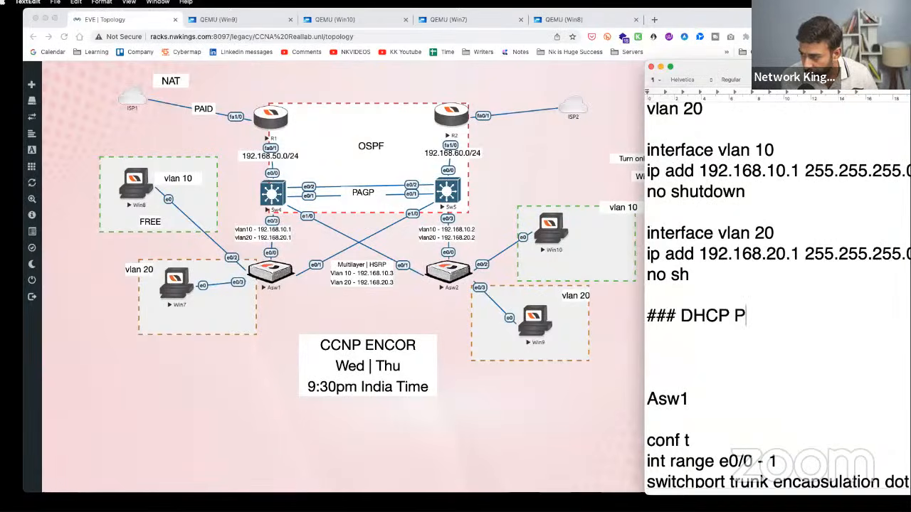
type("ool #####")
key("Return")
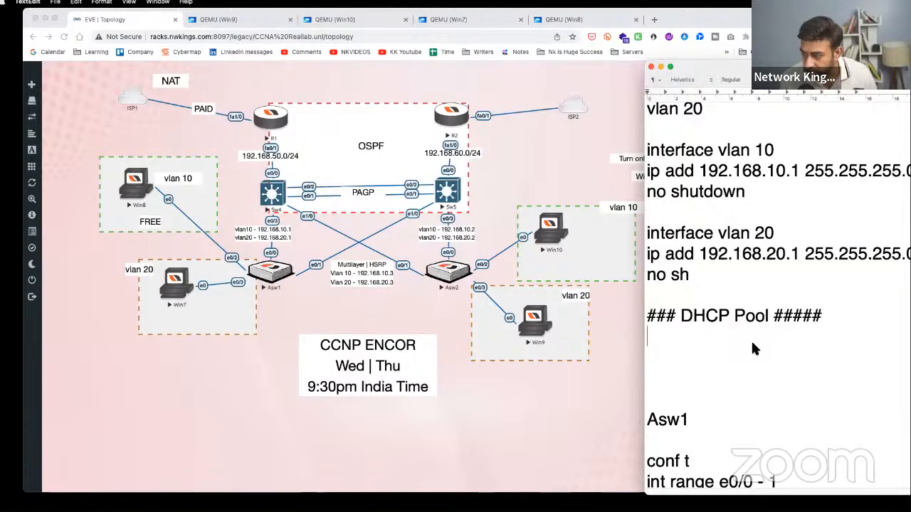
type("ip dhcp pool ")
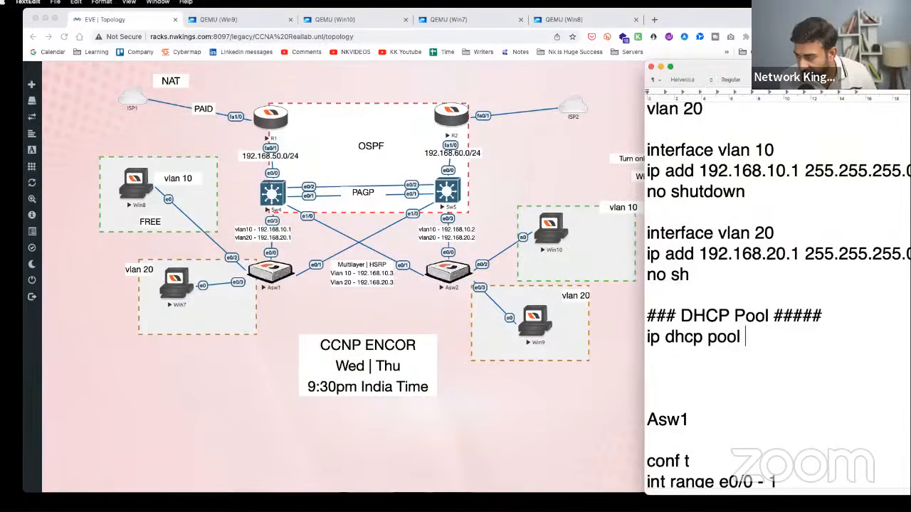
type("TEN")
key("Return")
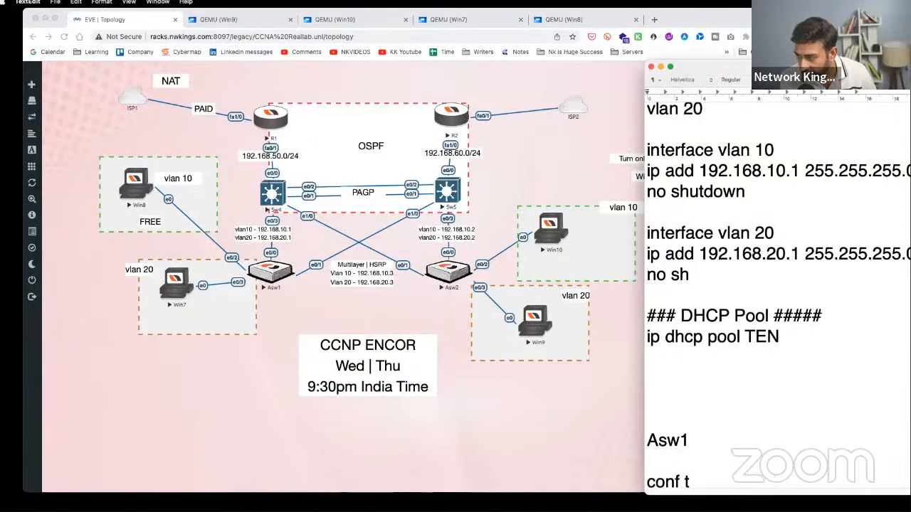
- Add network 192.168.10.0 255.255.255.0, default-router 192.168.50.1 and dns-server 8.8.8.8 to pool TEN
type("networ")
key("BackSpace")
type("ork ")
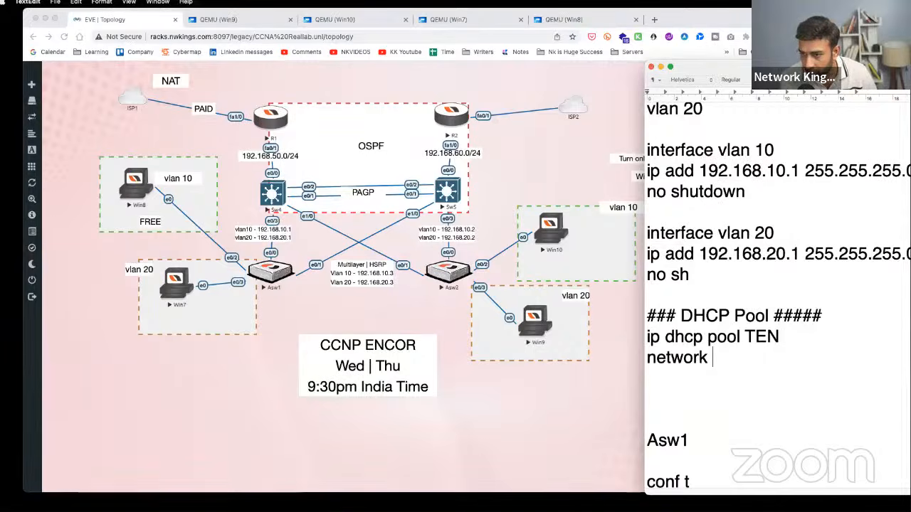
type("192.168.1")
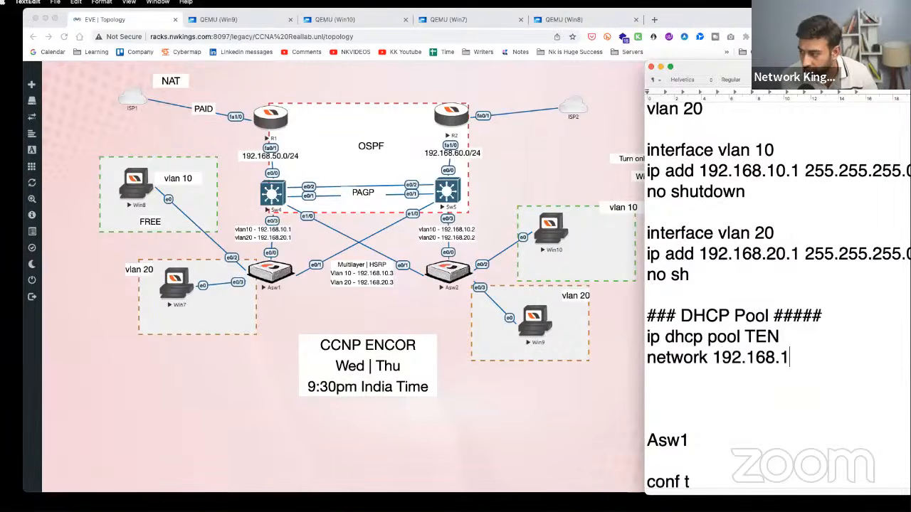
type("0.0 255.2")
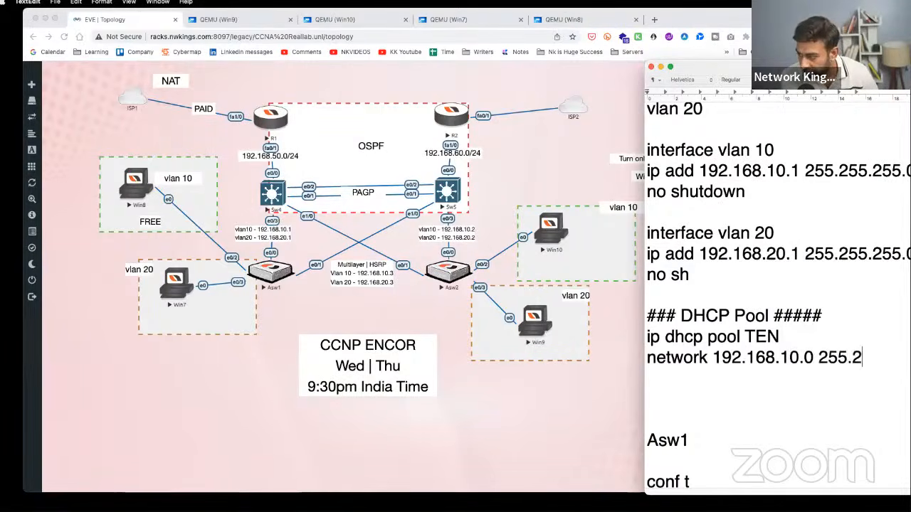
type("55.255")
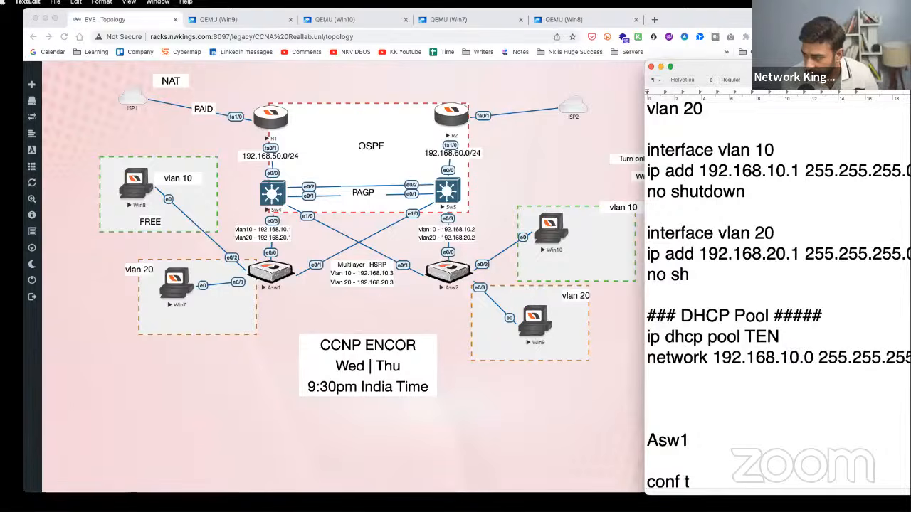
left_click_drag(757, 65, 713, 62)
type(".0")
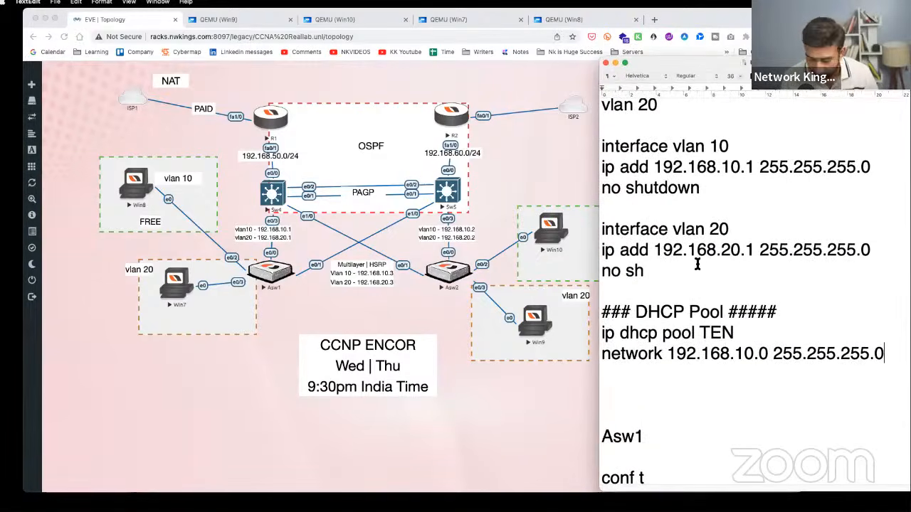
key("Return")
type("default-ro")
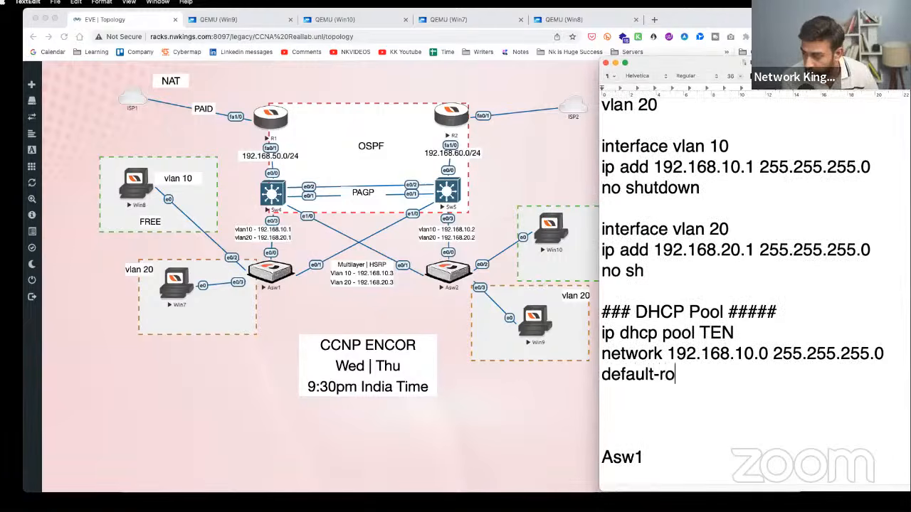
type("uter 19")
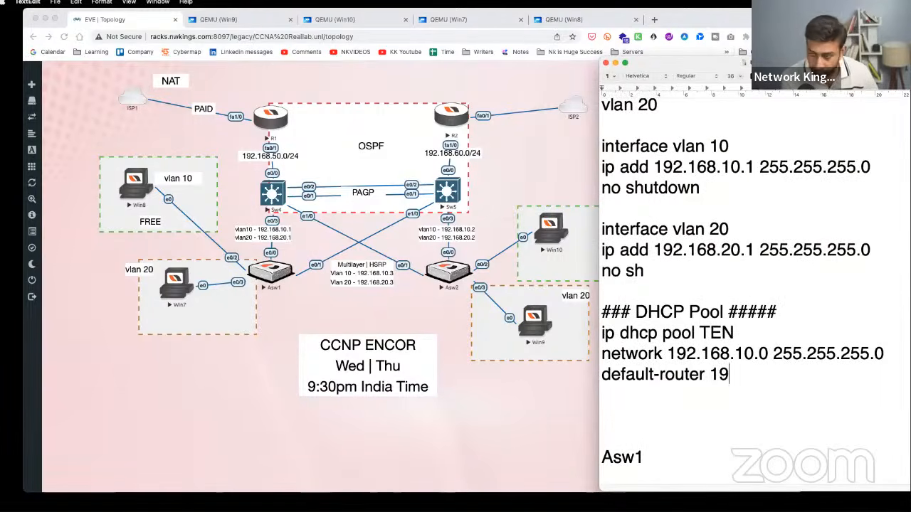
type("2.168.50.1")
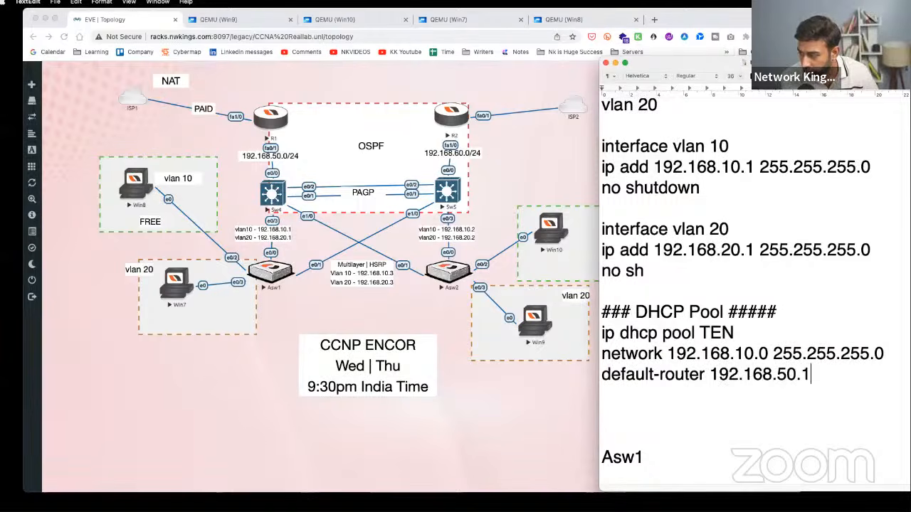
key("Return")
type("dns-se")
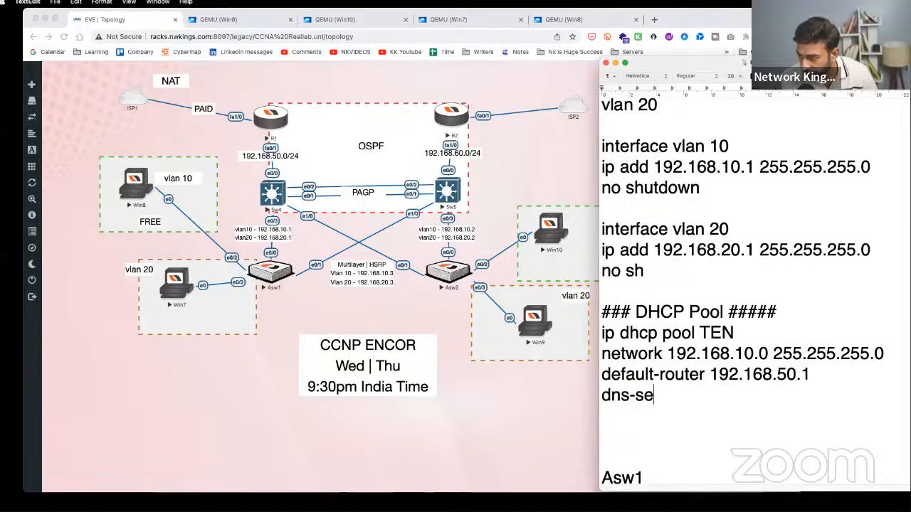
type("rver 8.8.8.8")
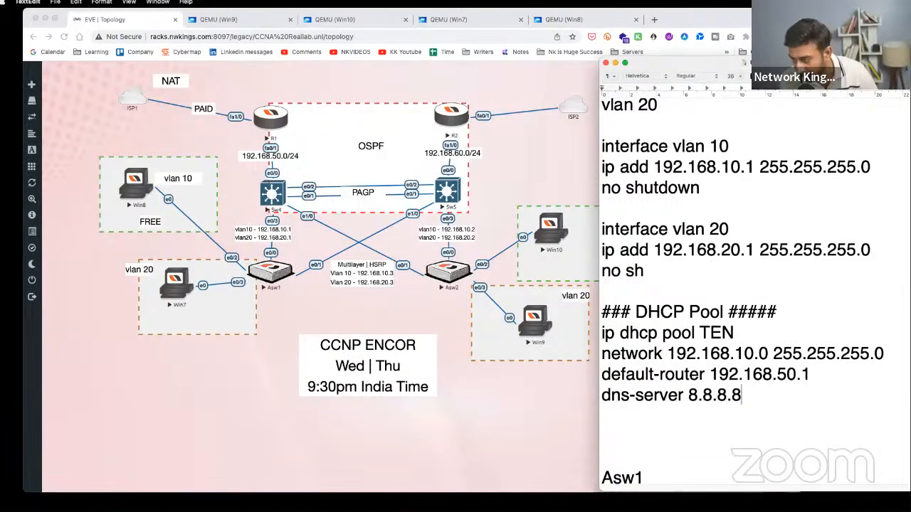
key("Return")
key("Return")
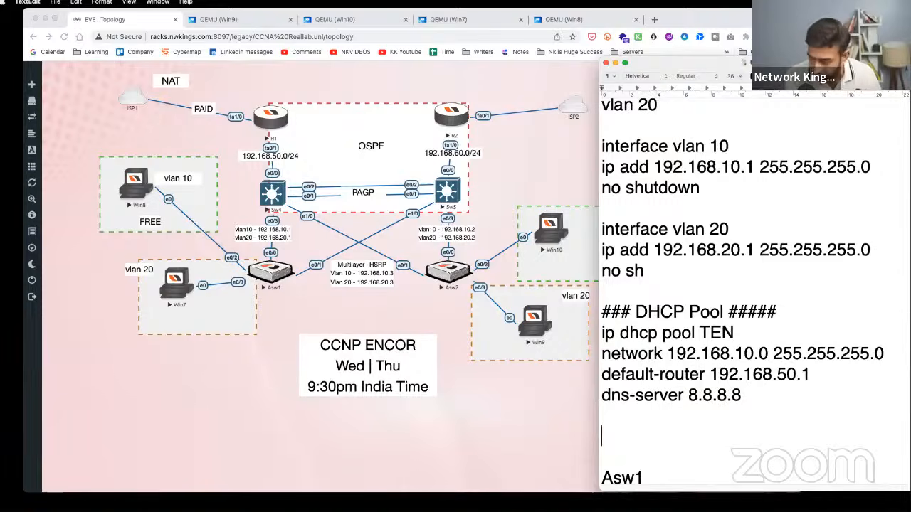
key("BackSpace")
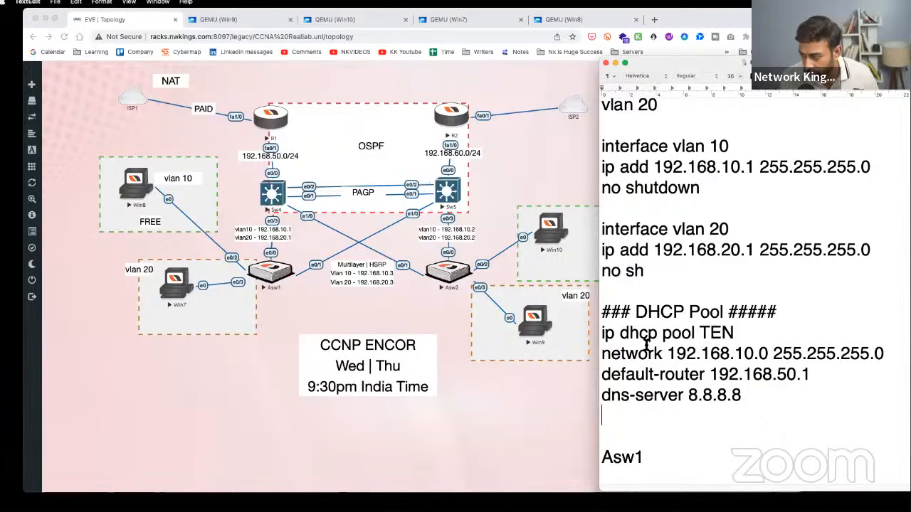
- Paste a duplicate of the pool TEN block directly below the original
left_click_drag(764, 399, 602, 333)
key("super+c")
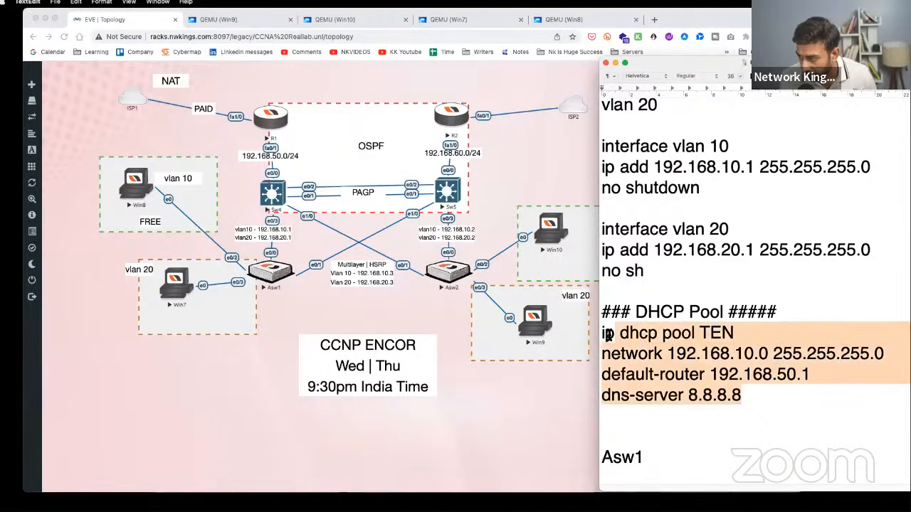
left_click(624, 419)
key("Return")
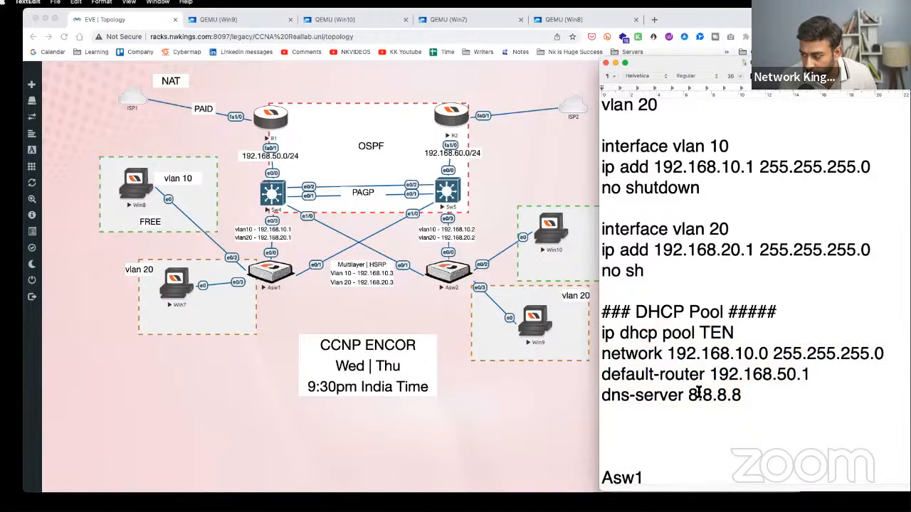
key("super+v")
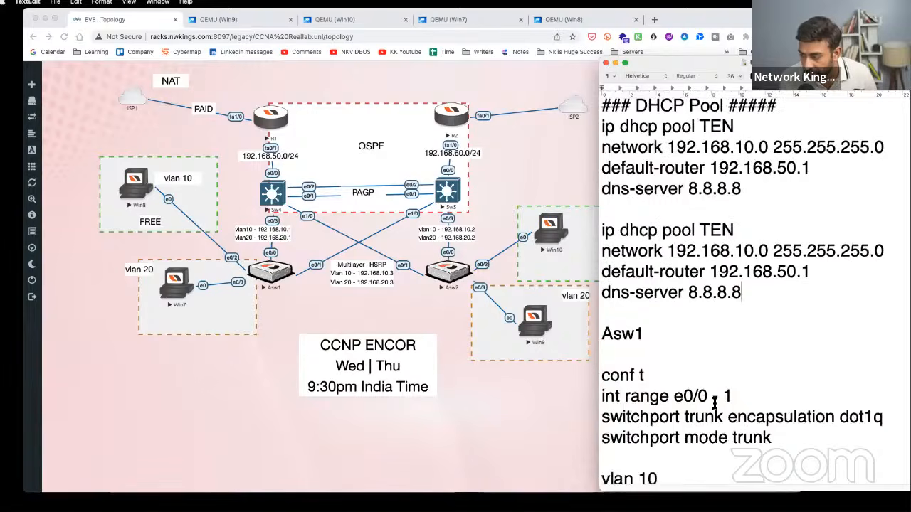
- Rename the copied pool from TEN to TWENTY
double_click(726, 233)
type("Twenty")
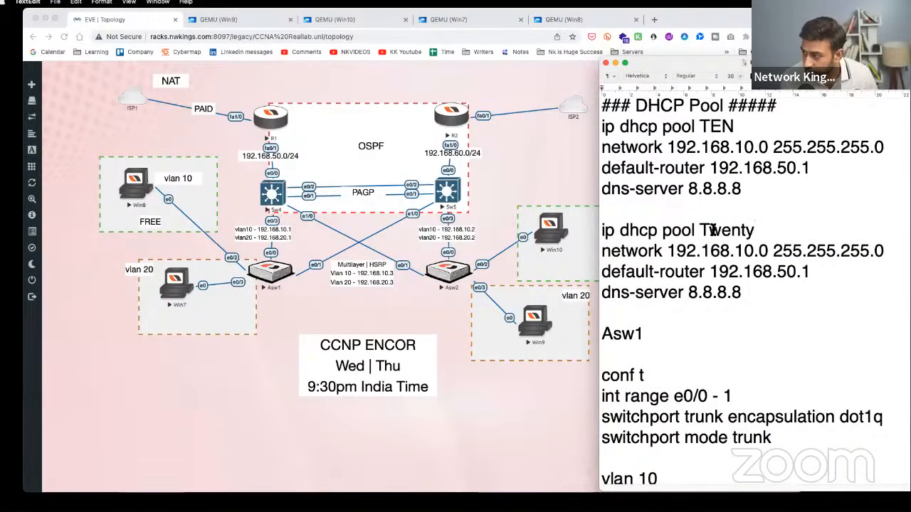
left_click_drag(710, 229, 770, 231)
type("E")
key("BackSpace")
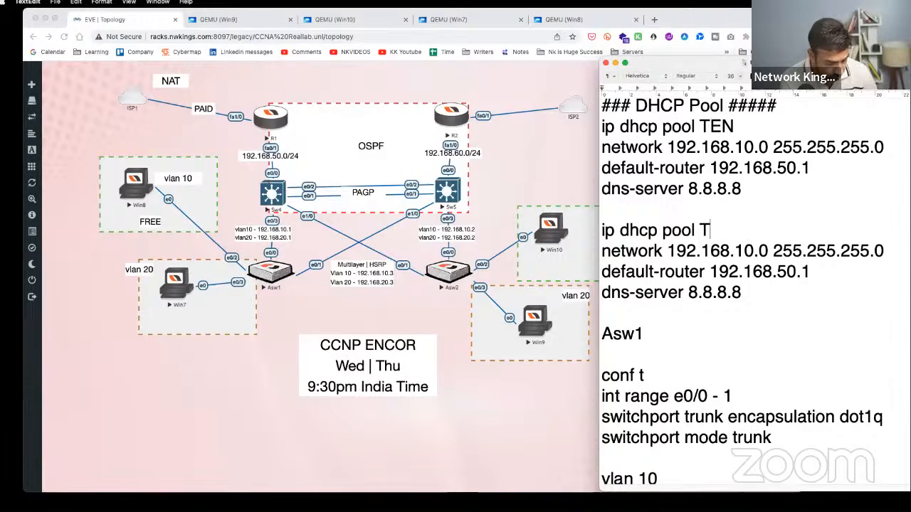
type("WENTY")
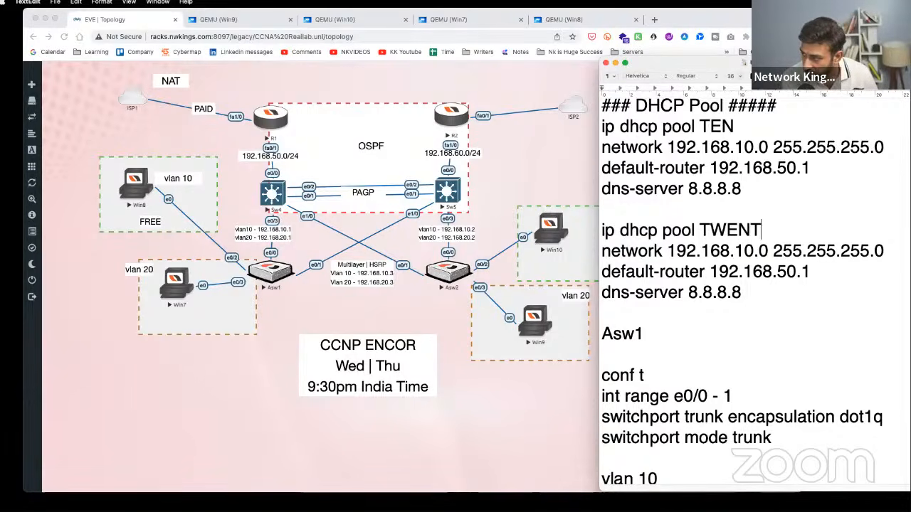
- Set TWENTY's network to 192.168.20.0 and router to 192.168.20.1, and TEN's router to 192.168.10.1
left_click(741, 250)
key("BackSpace")
type("2")
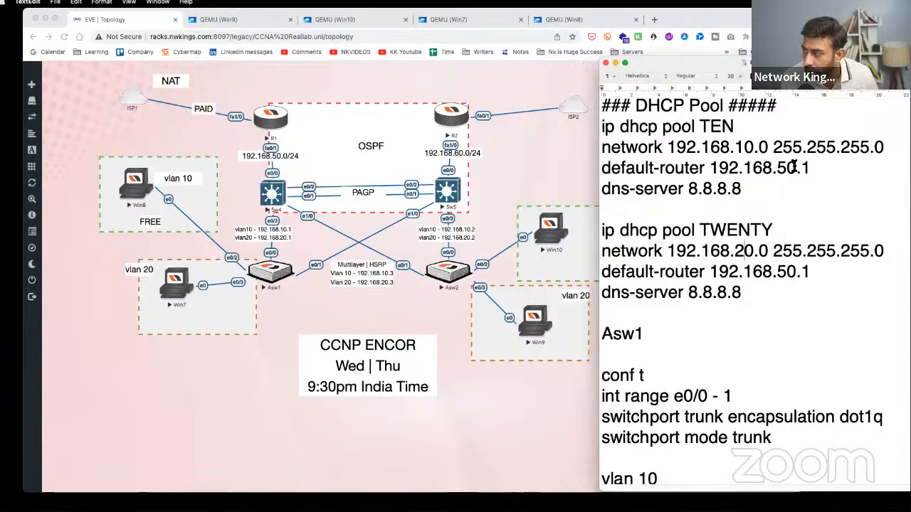
left_click(786, 168)
key("BackSpace")
type("1")
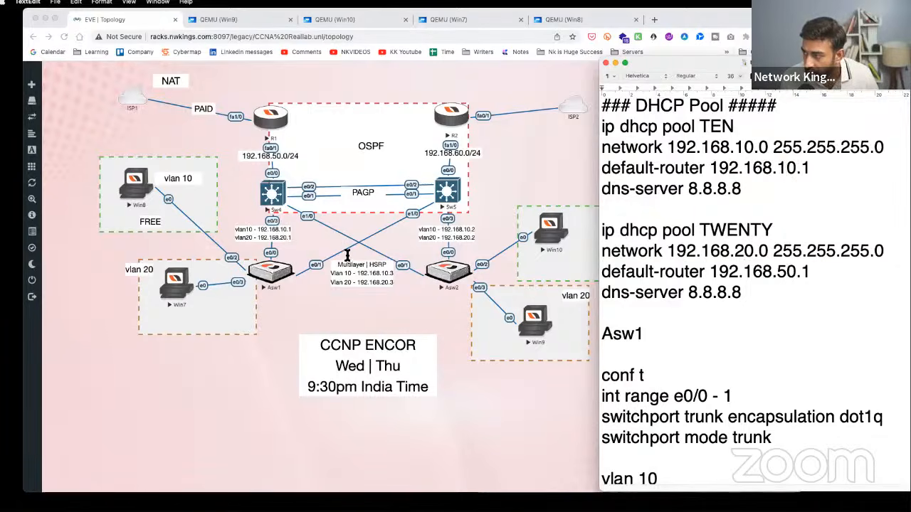
left_click(785, 272)
key("BackSpace")
type("2")
- Review both pools' network, gateway and DNS values, then select both pool blocks
left_click_drag(736, 148, 829, 168)
left_click_drag(694, 189, 762, 196)
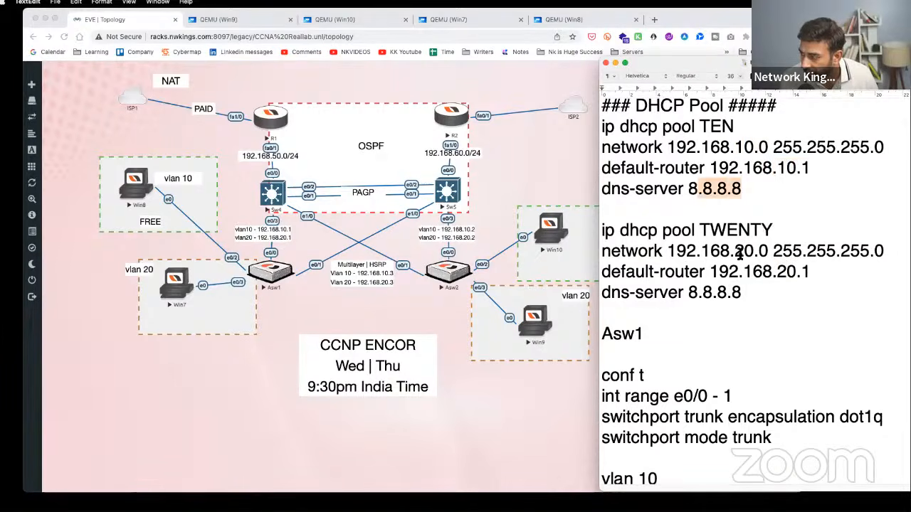
left_click_drag(772, 254, 834, 280)
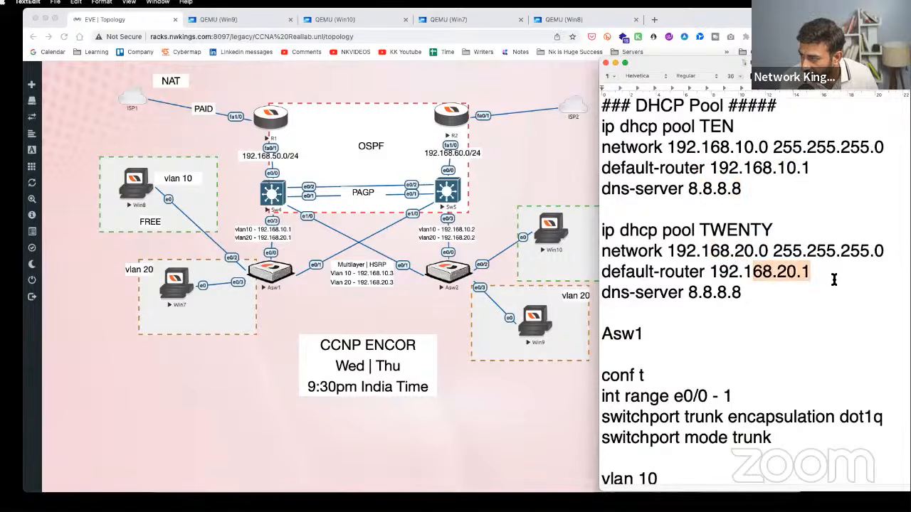
left_click_drag(747, 294, 598, 291)
left_click_drag(750, 296, 602, 129)
- Copy both pool blocks and enter global configuration mode in the Sw4 console
right_click(625, 140)
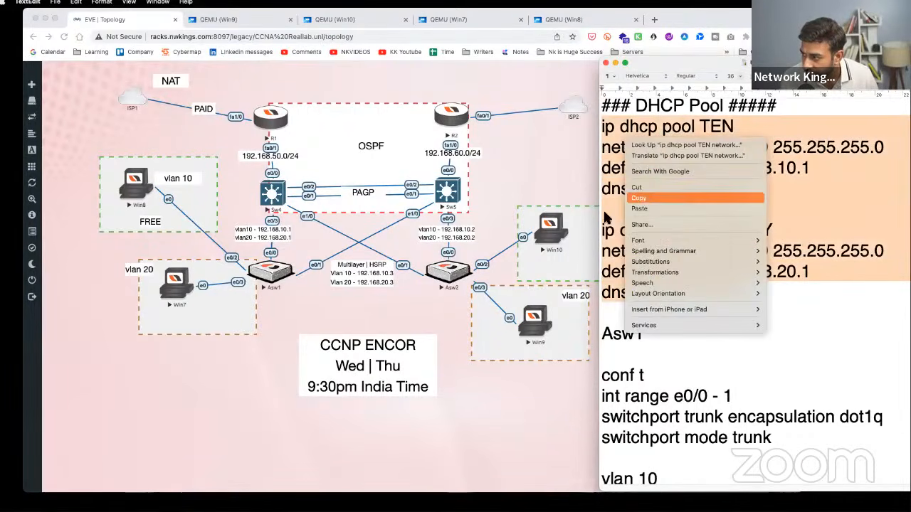
left_click(639, 198)
left_click(278, 191)
left_click(277, 191)
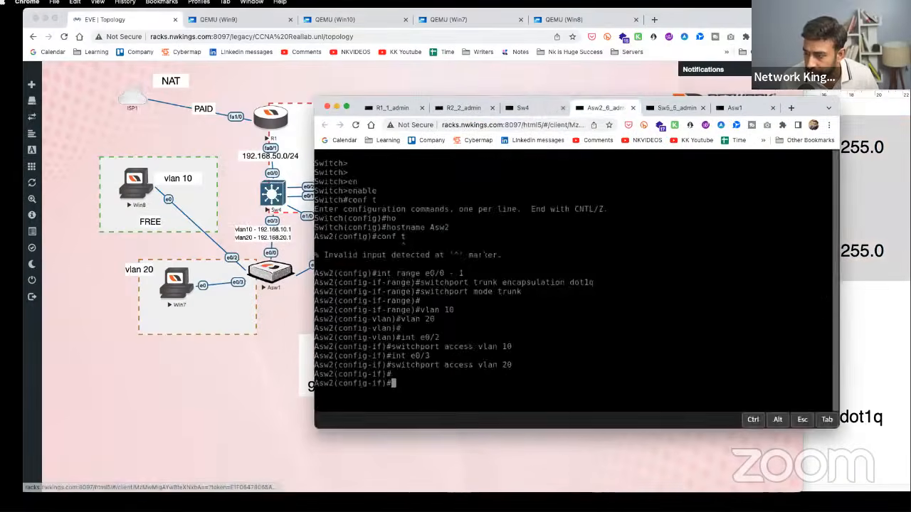
key("Return")
key("Return")
key("Return")
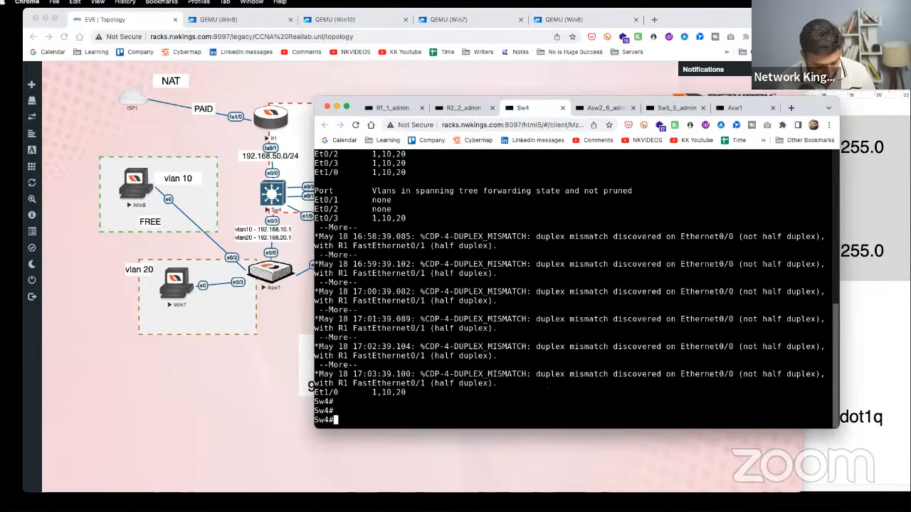
type("conf t")
key("Return")
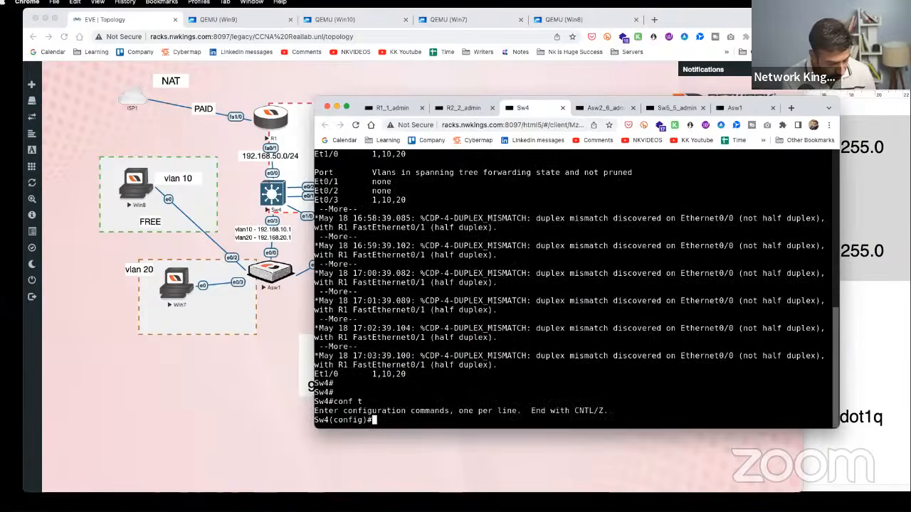
- Paste the DHCP pool TEN and TWENTY commands into Sw4, then close its console
key("ctrl+alt+shift")
key("ctrl+alt+shift")
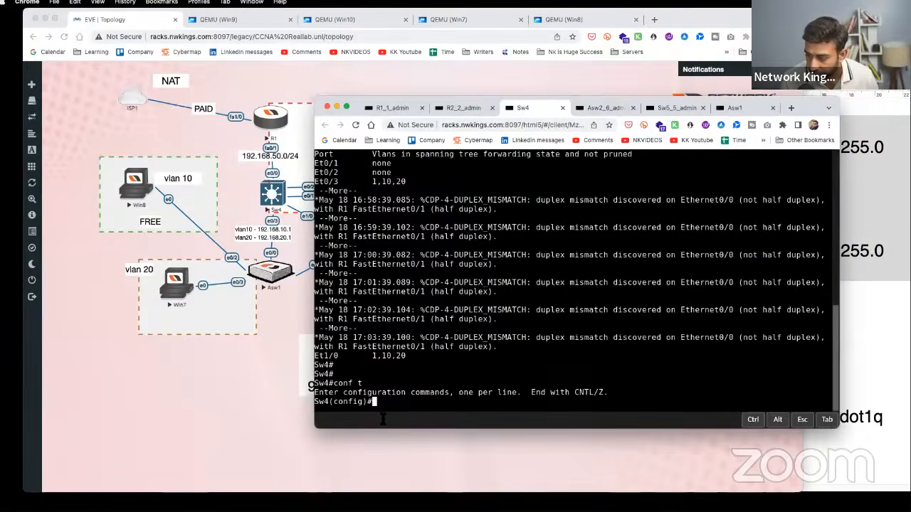
right_click(385, 403)
left_click(399, 374)
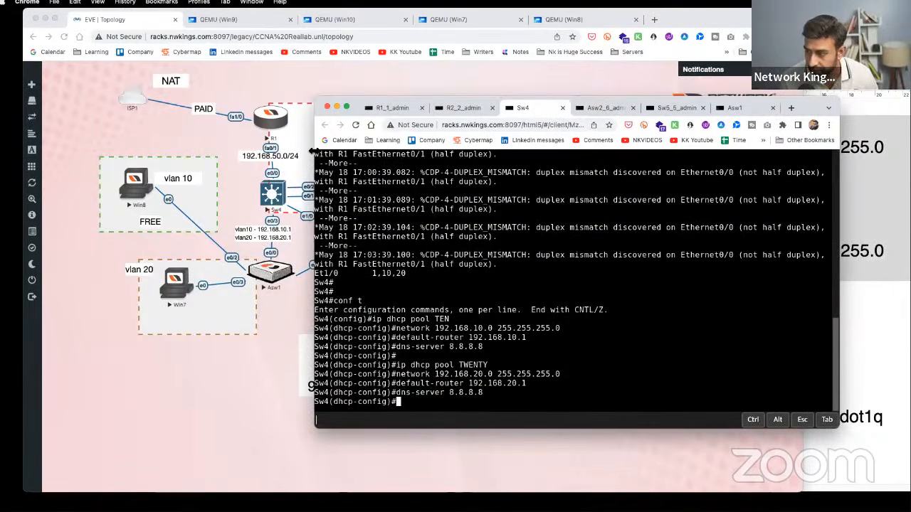
left_click(355, 125)
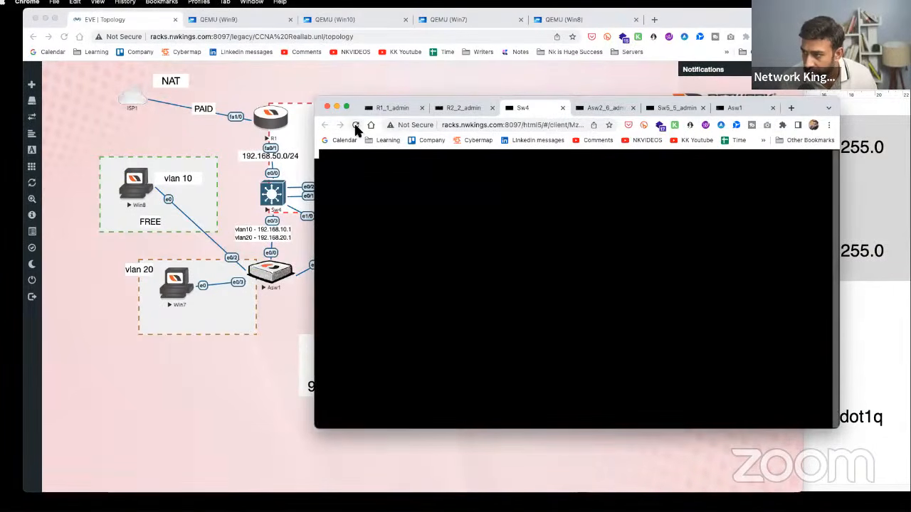
key("Return")
key("Return")
key("Return")
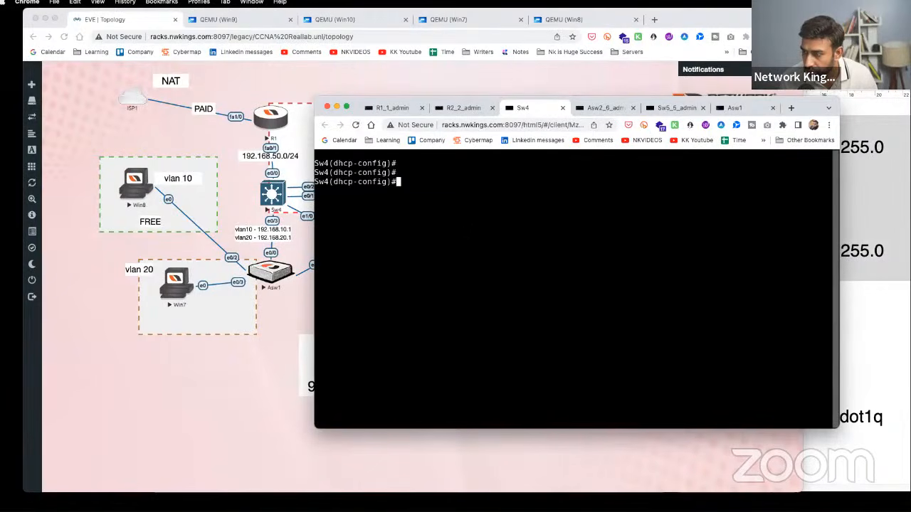
left_click(242, 365)
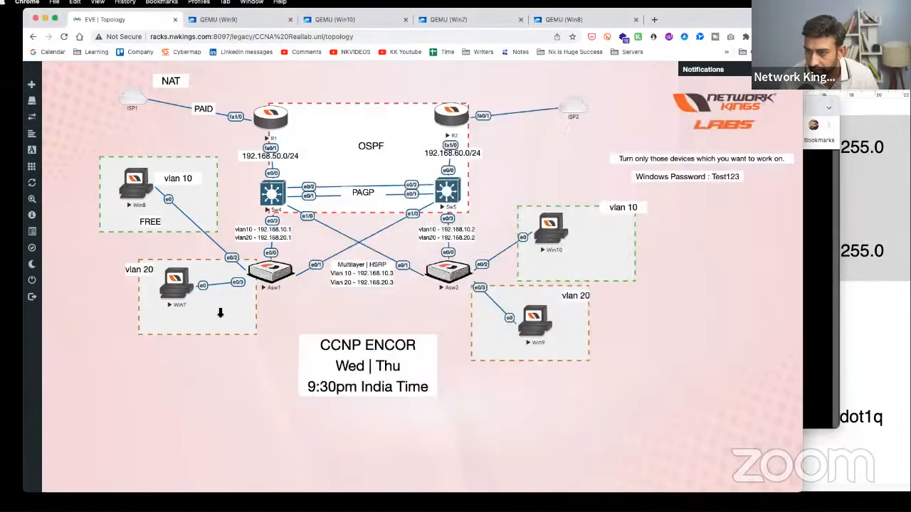
- On the Win8 client, postpone the restart and run ncpa.cpl to list network connections
left_click(144, 183)
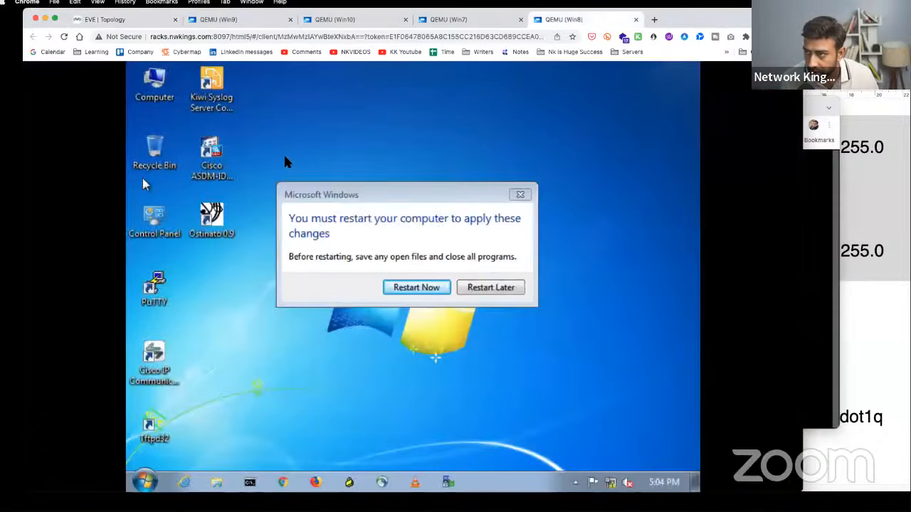
left_click(494, 290)
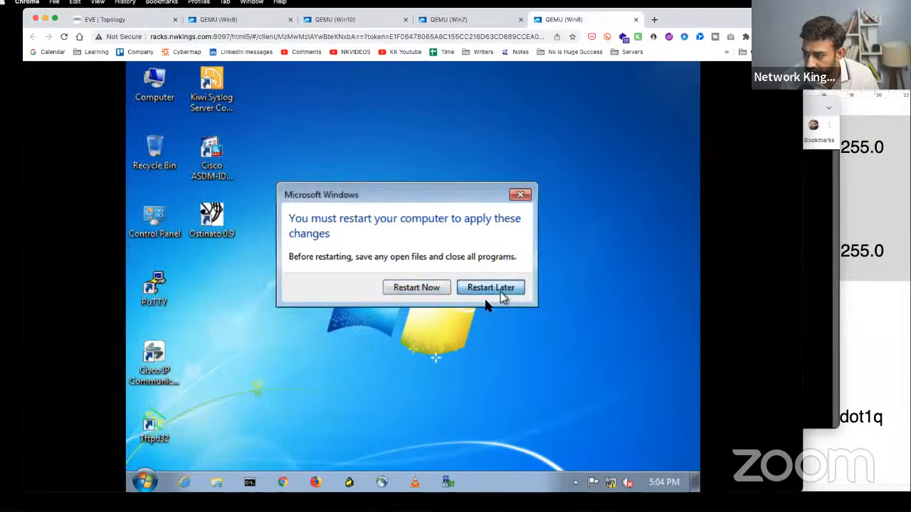
left_click(146, 484)
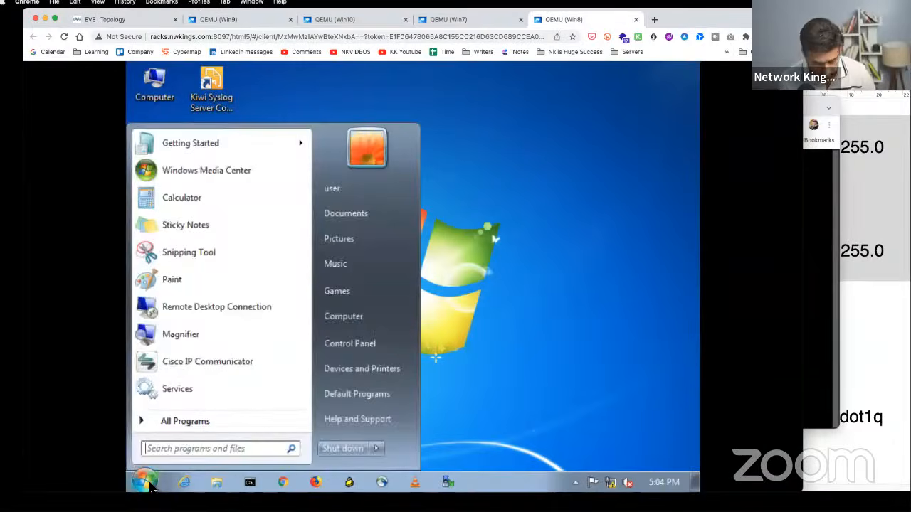
type("ncpa.cpo")
key("BackSpace")
type("l")
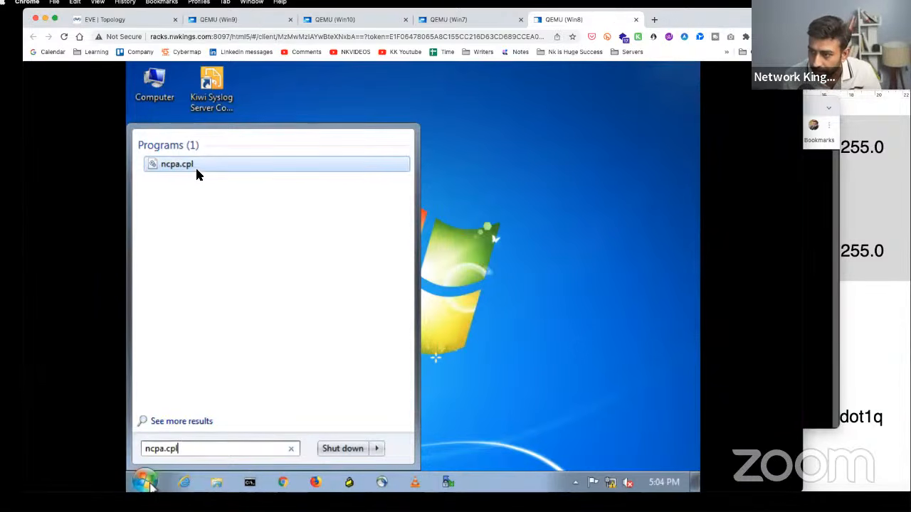
key("Return")
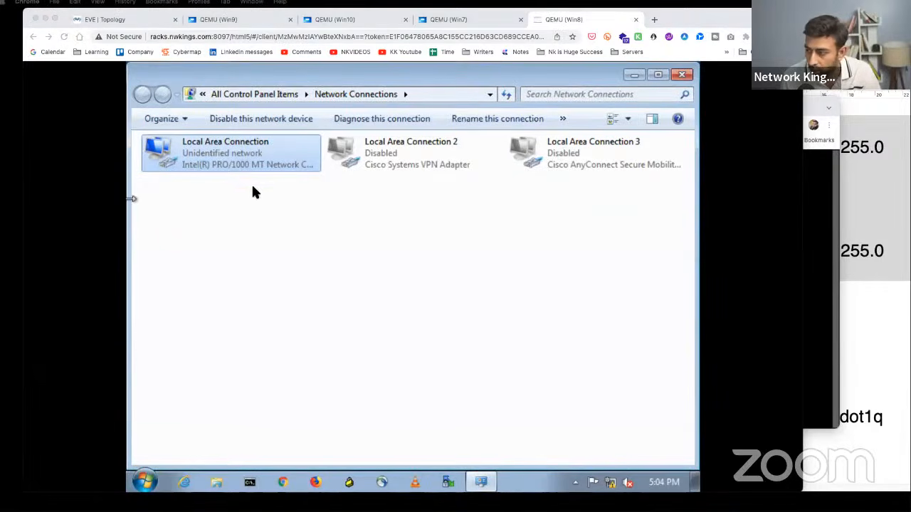
- Check Local Area Connection's details, showing only the 169.254.29.24 autoconfiguration address
right_click(250, 159)
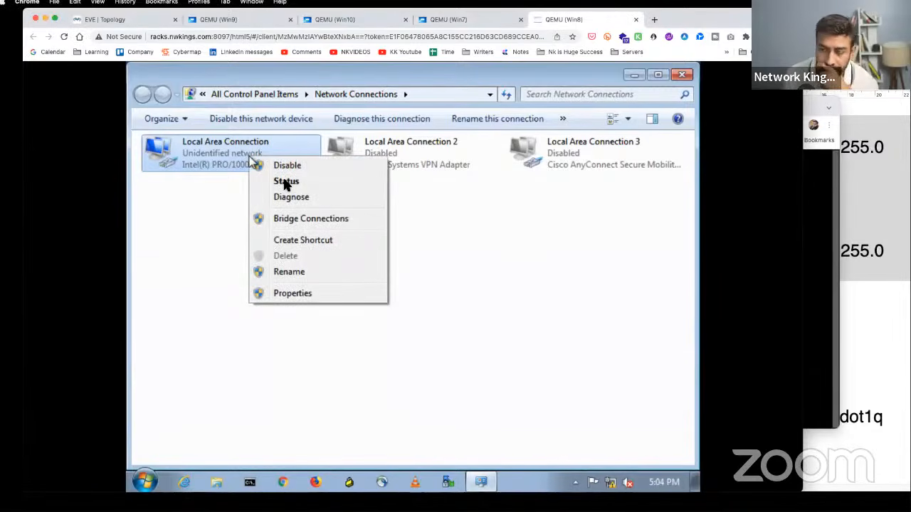
left_click(286, 183)
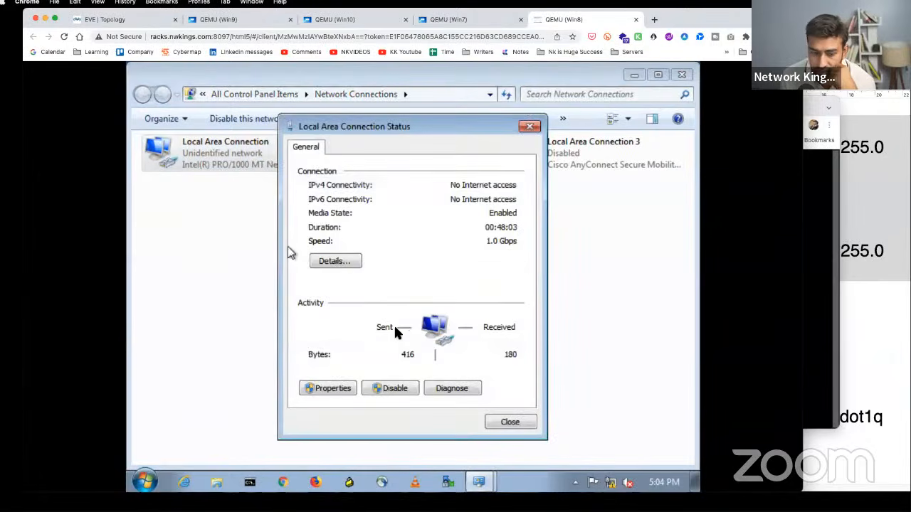
left_click(326, 262)
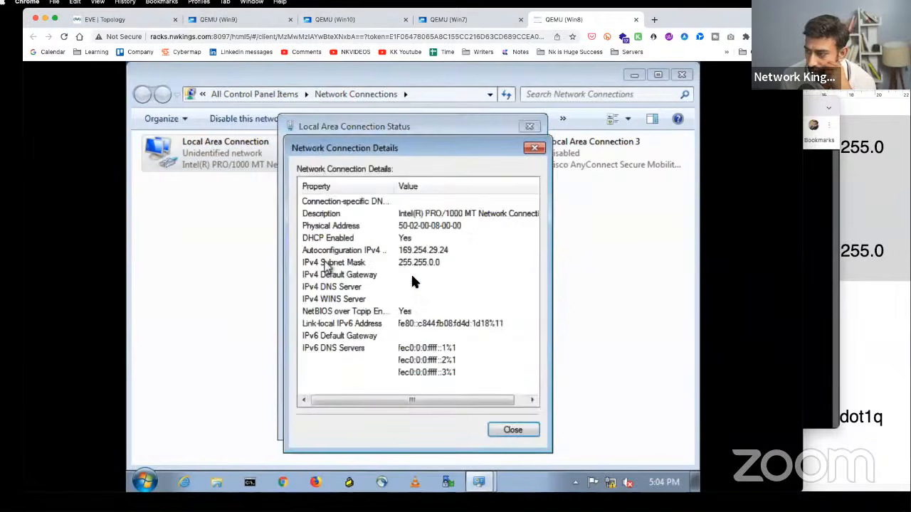
left_click(450, 250)
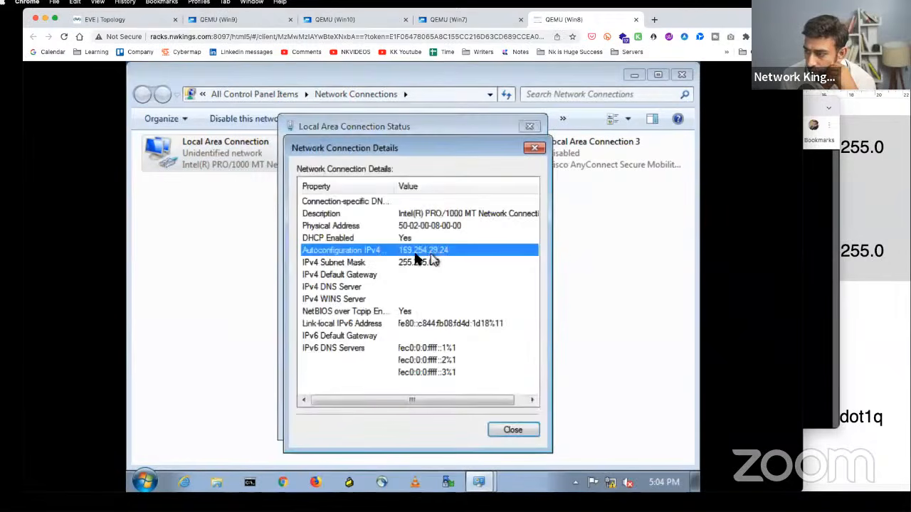
left_click(531, 150)
left_click(531, 148)
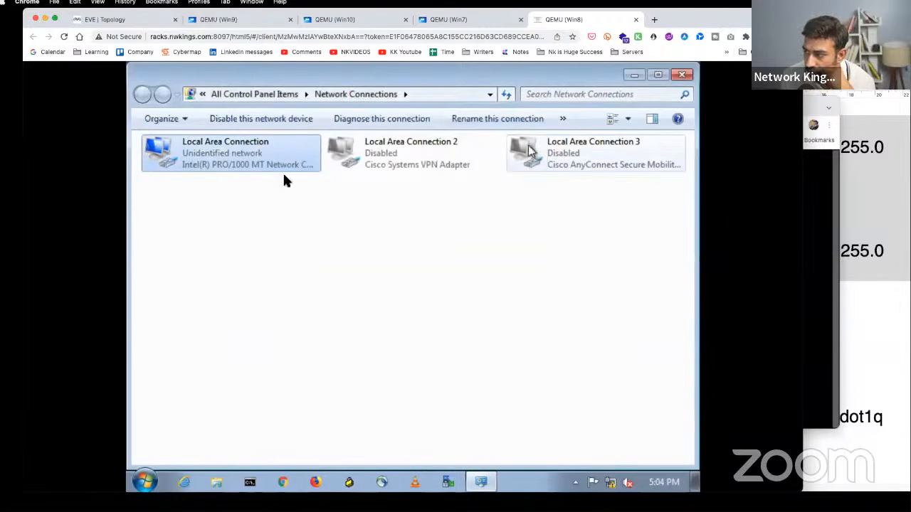
- Disable and re-enable Local Area Connection so it requests a DHCP address
right_click(197, 164)
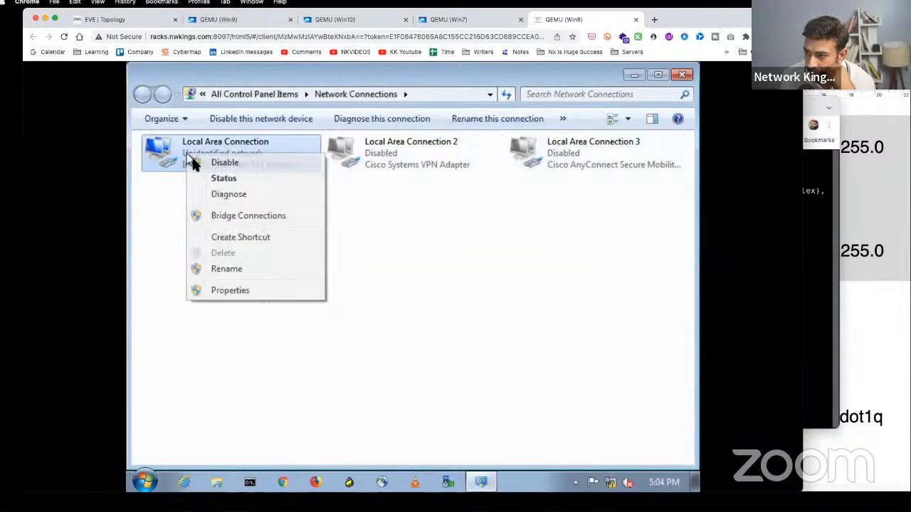
left_click(287, 183)
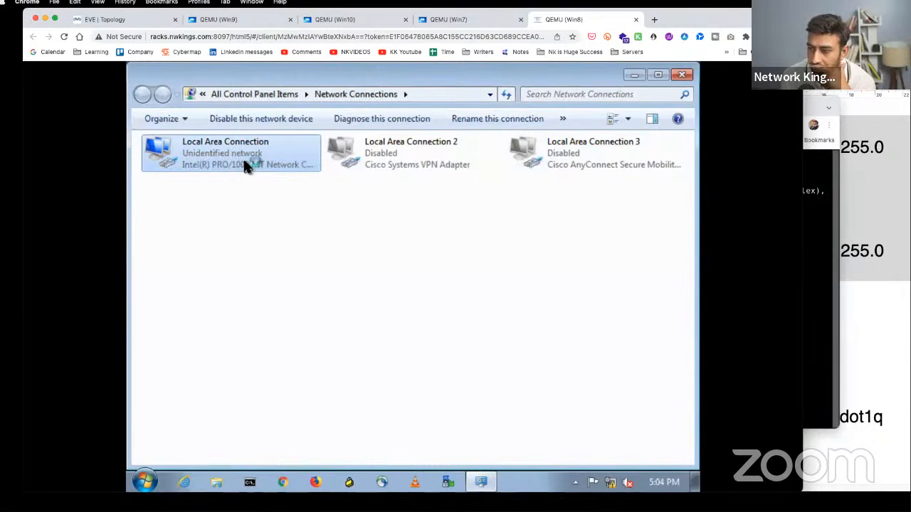
right_click(246, 153)
left_click(269, 163)
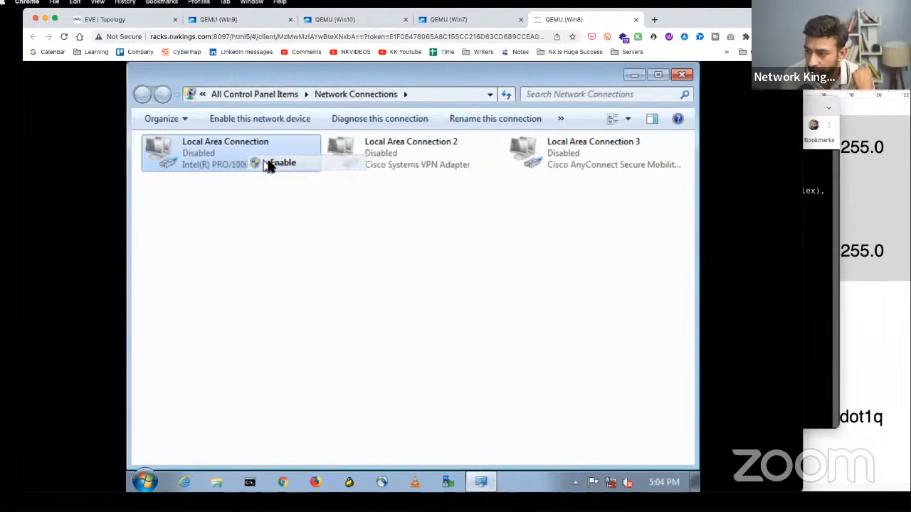
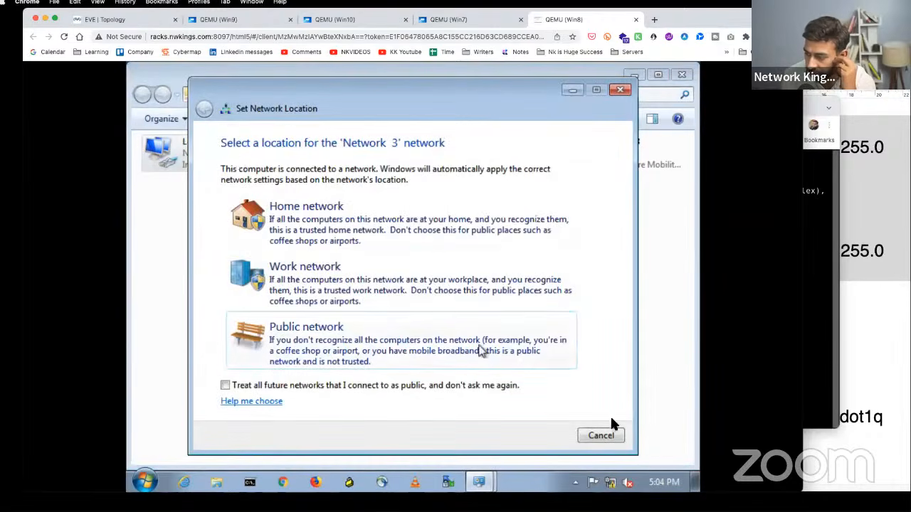
- Confirm Win8's DHCP lease: address 192.168.10.3, gateway 192.168.10.1, DNS 8.8.8.8
left_click(607, 437)
left_click(607, 437)
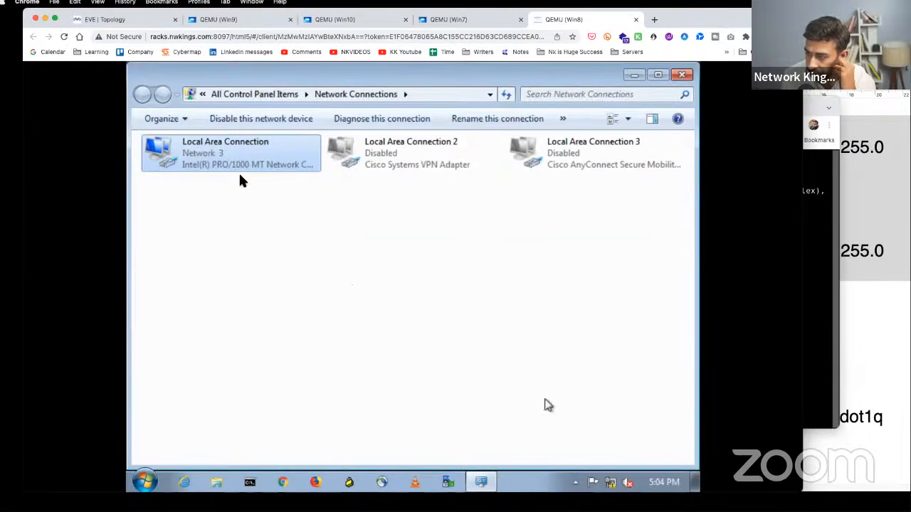
right_click(249, 175)
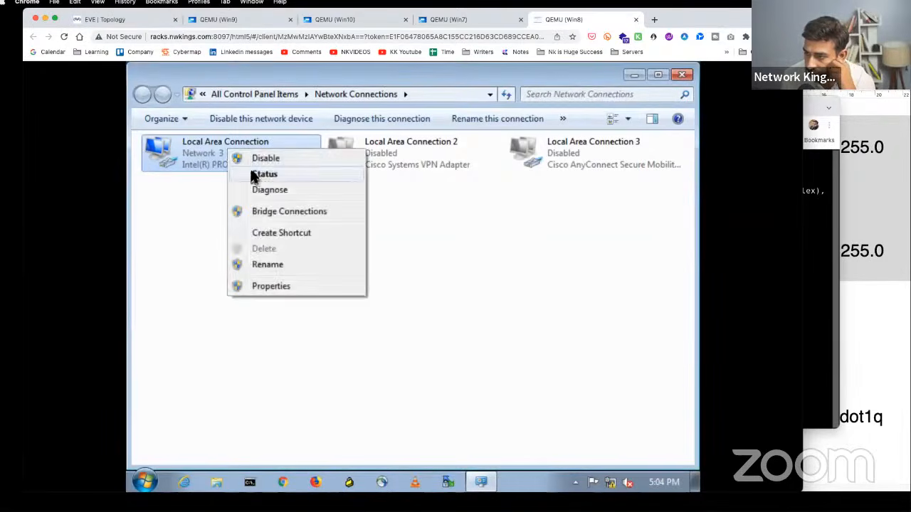
left_click(254, 176)
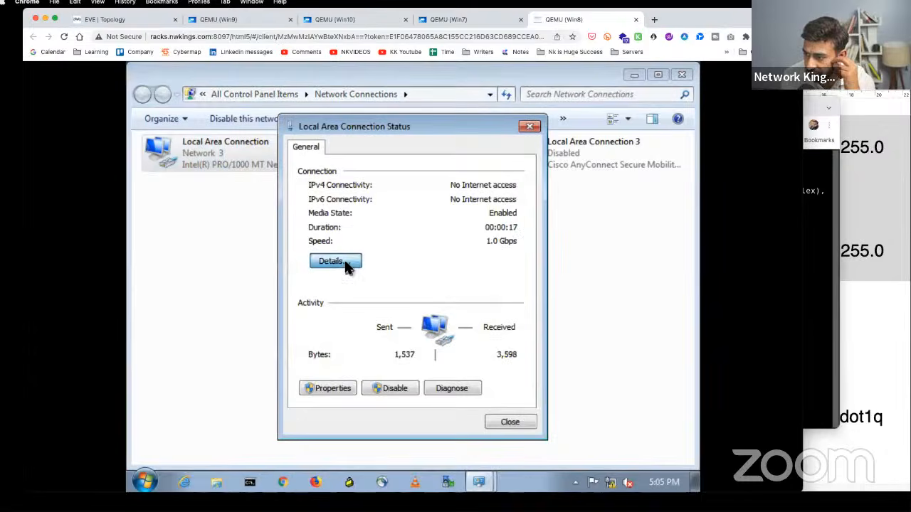
left_click(347, 265)
left_click(436, 255)
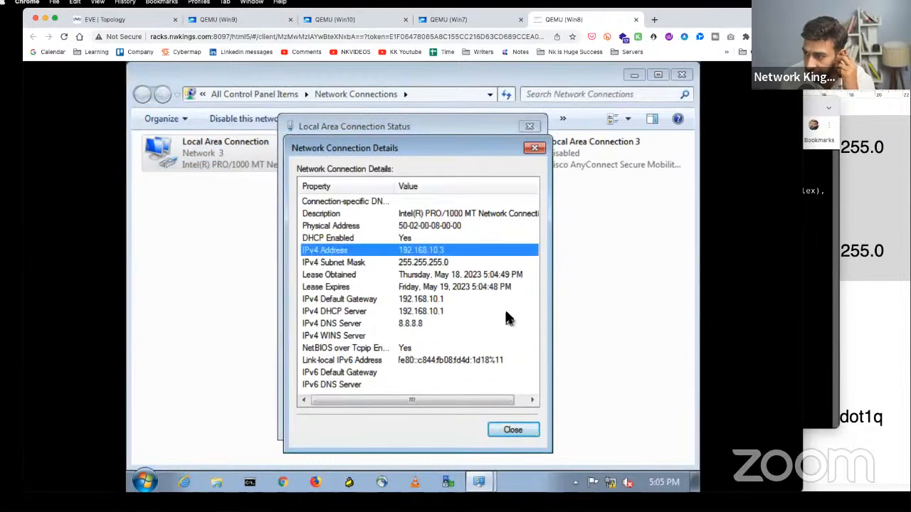
left_click(451, 302)
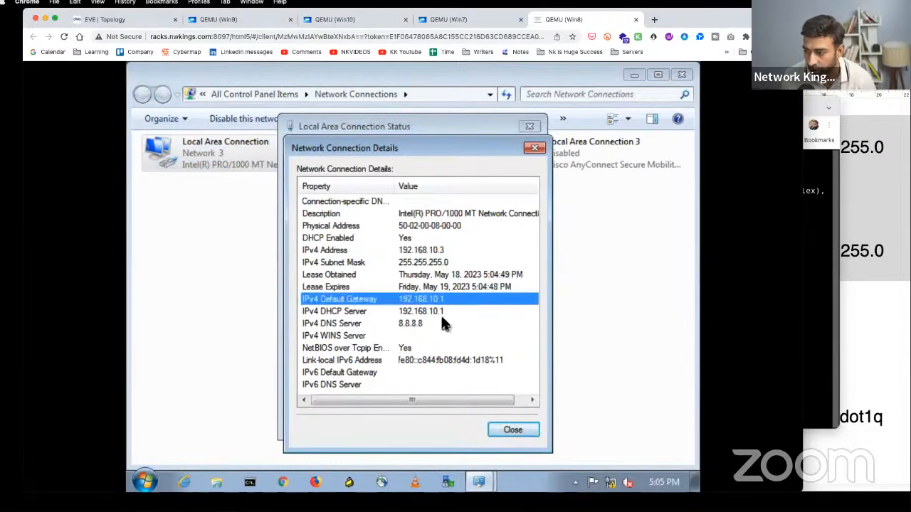
left_click(443, 324)
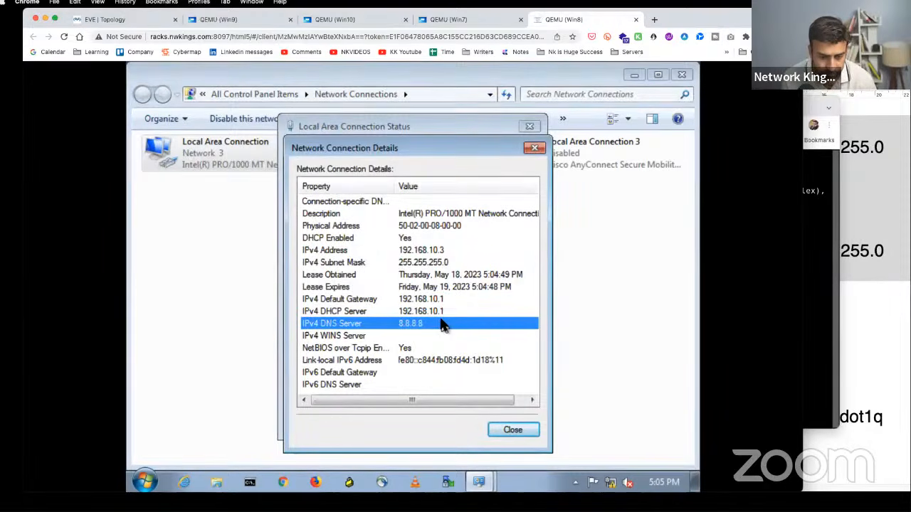
- Close the connection details and status windows and return to the lab topology
left_click(535, 432)
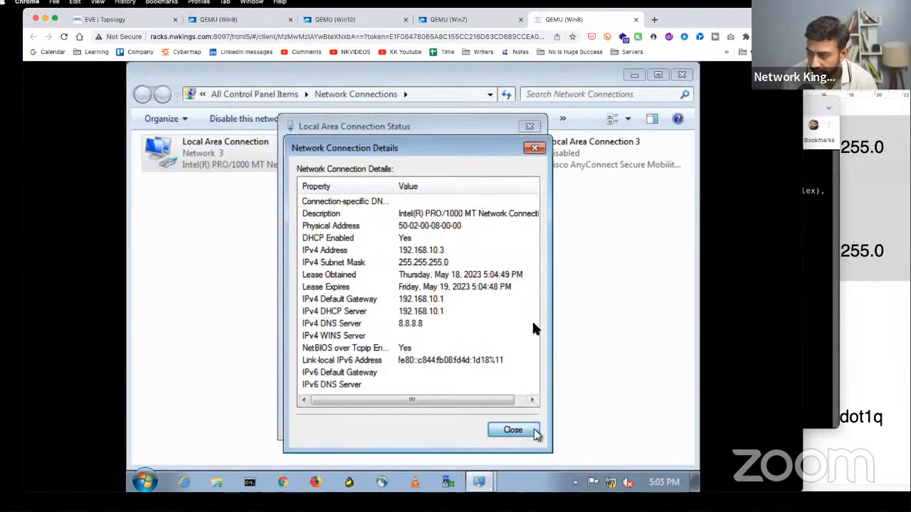
left_click(530, 127)
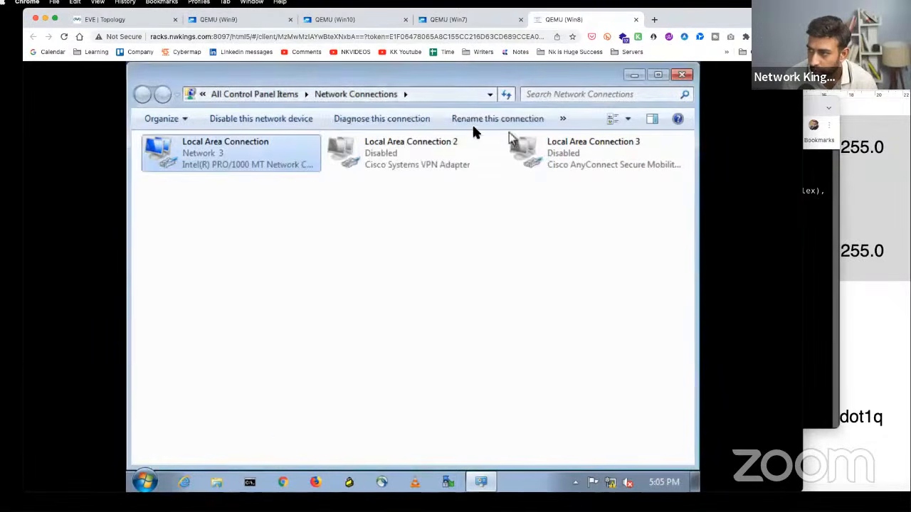
left_click(135, 21)
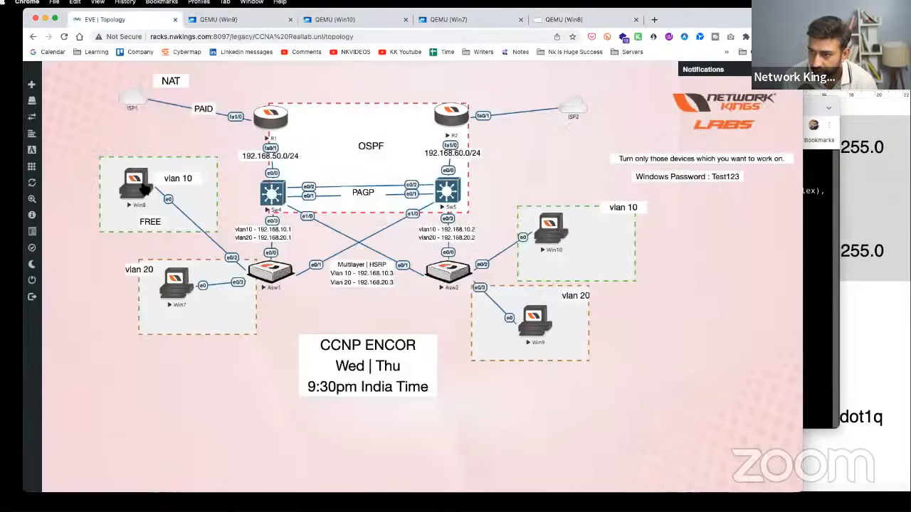
- On Win7, postpone the restart and run ncpa.cpl to list network connections
left_click(180, 292)
left_click(516, 288)
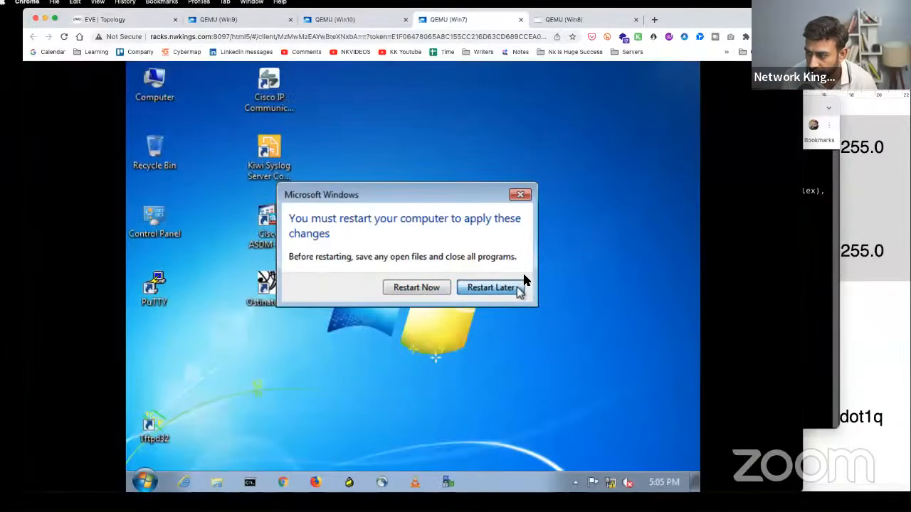
left_click(145, 482)
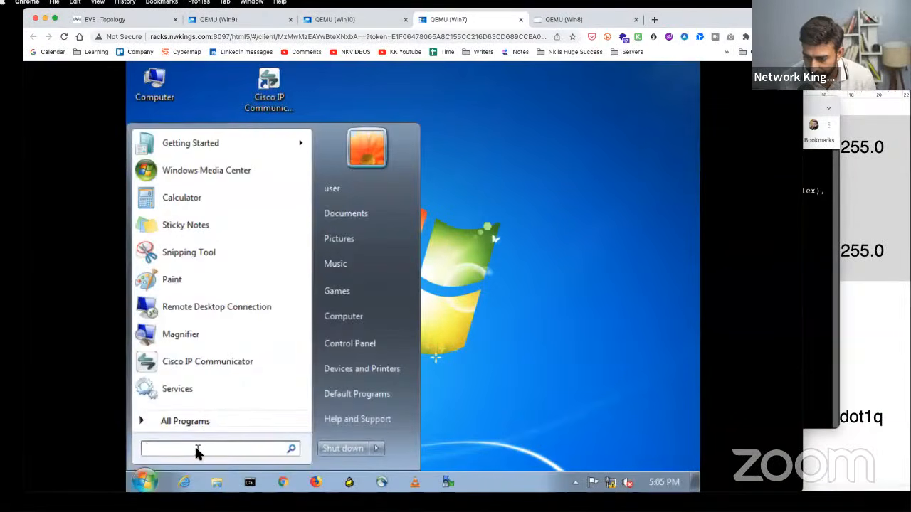
type("nc")
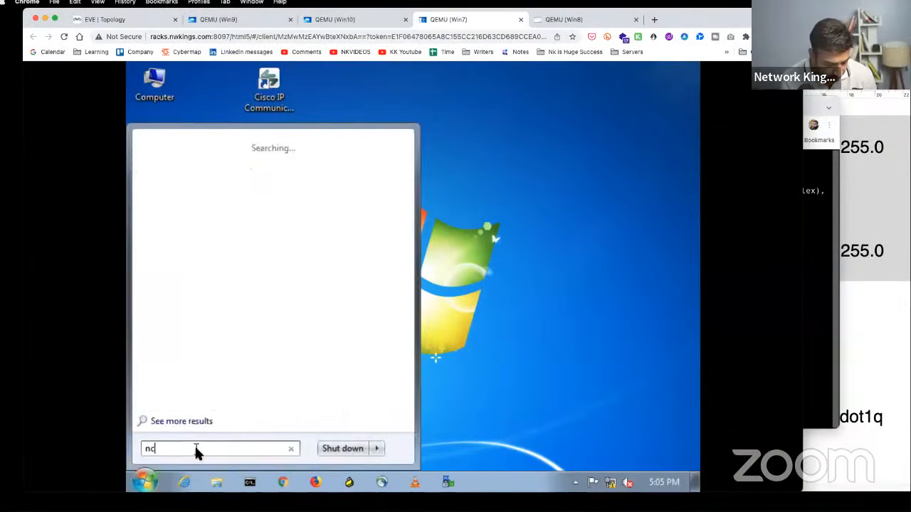
type("pa.cpl")
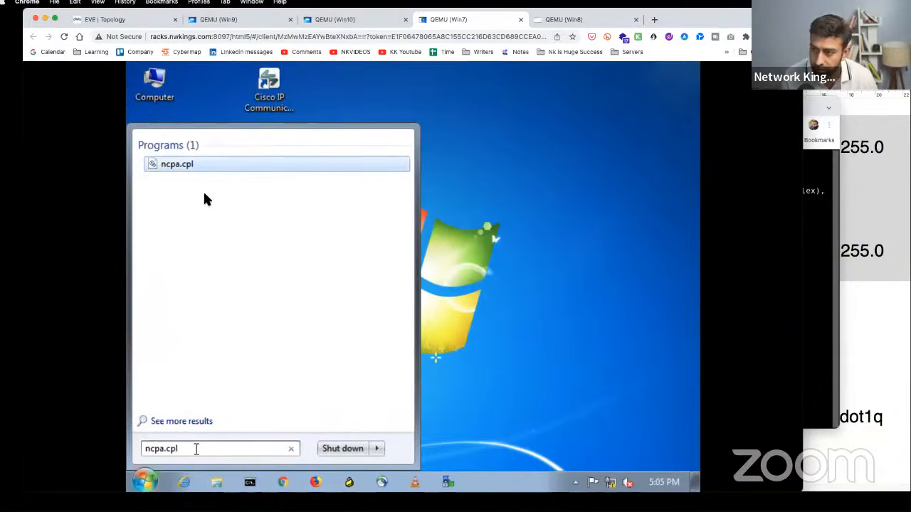
left_click(178, 165)
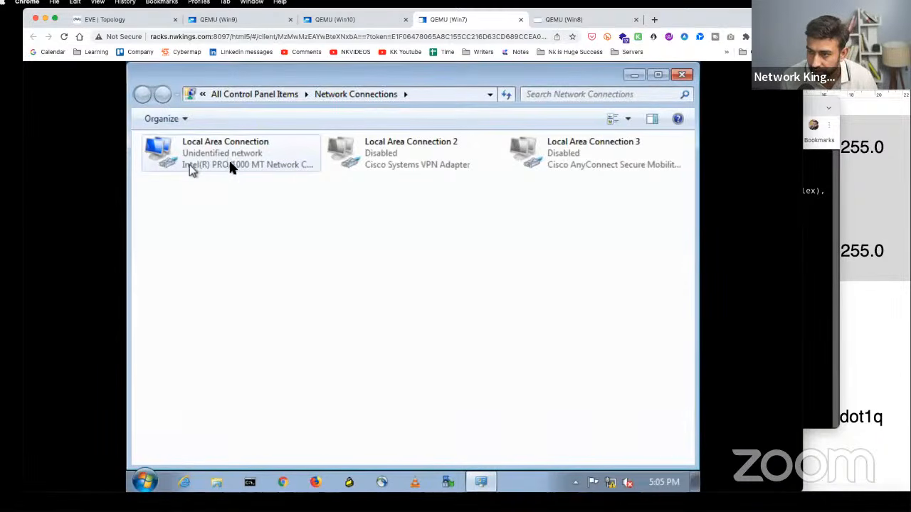
- Disable and re-enable Win7's Local Area Connection so it requests a DHCP address
right_click(232, 166)
key("Escape")
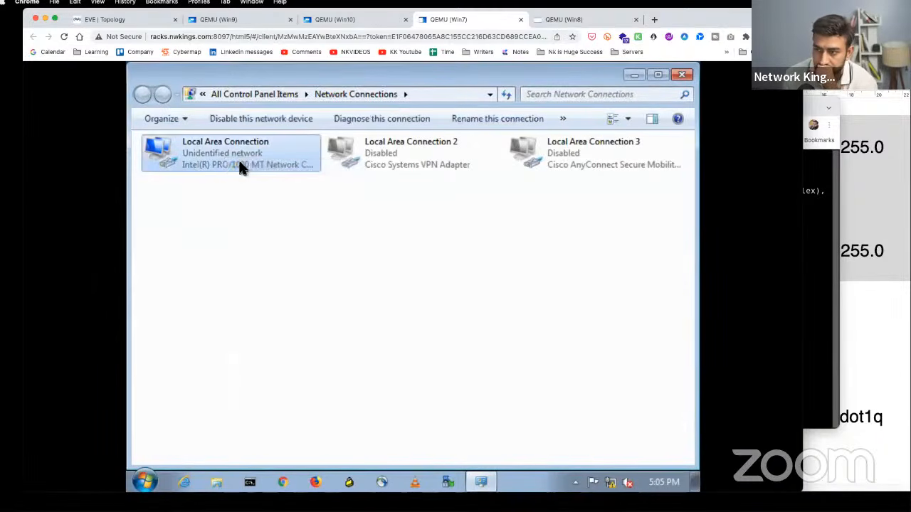
right_click(240, 166)
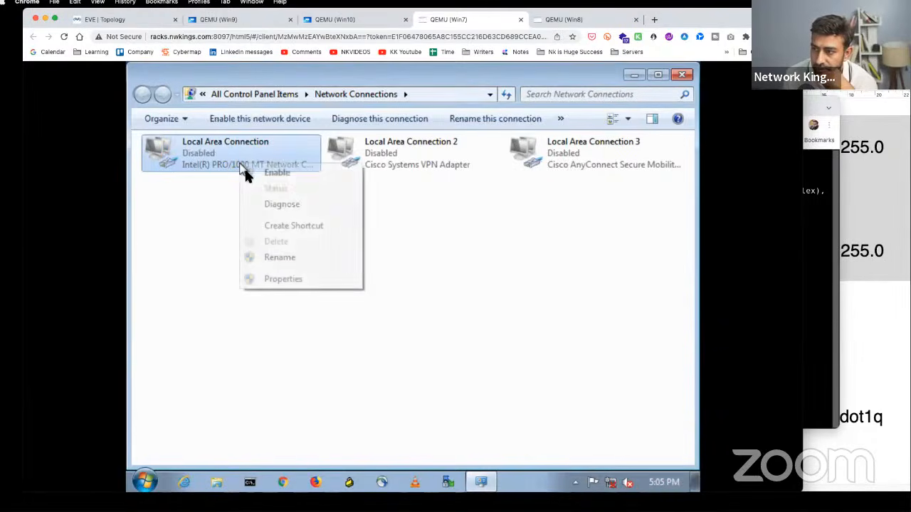
left_click(247, 173)
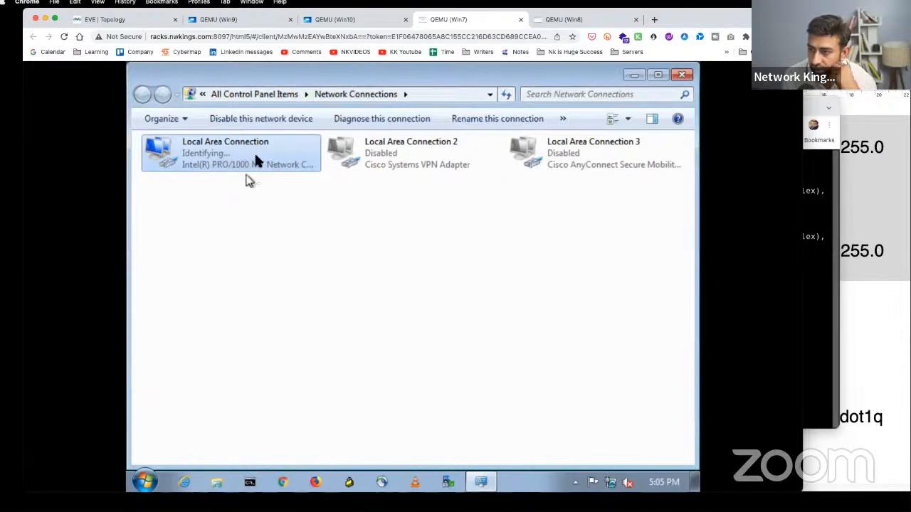
right_click(254, 151)
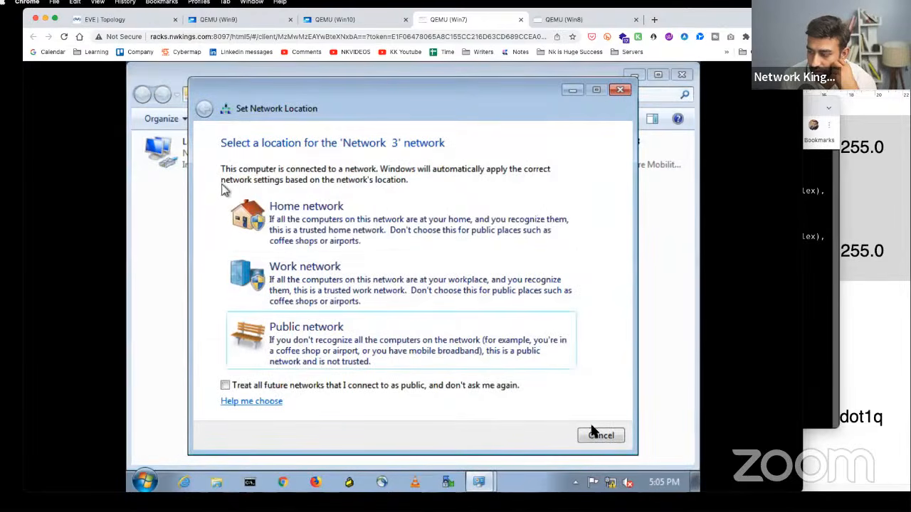
- Confirm in Win7's connection details the DHCP address 192.168.20.3 with gateway 192.168.20.1
left_click(607, 436)
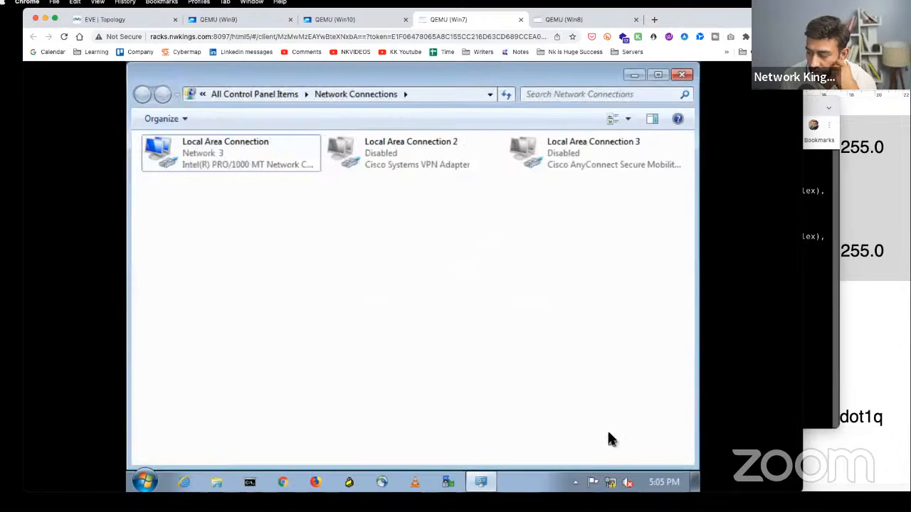
left_click(183, 145)
right_click(186, 146)
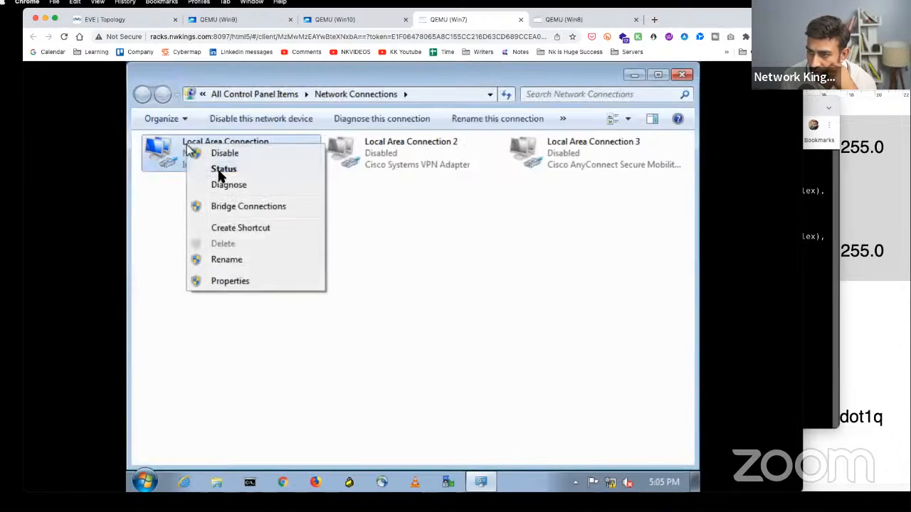
left_click(273, 175)
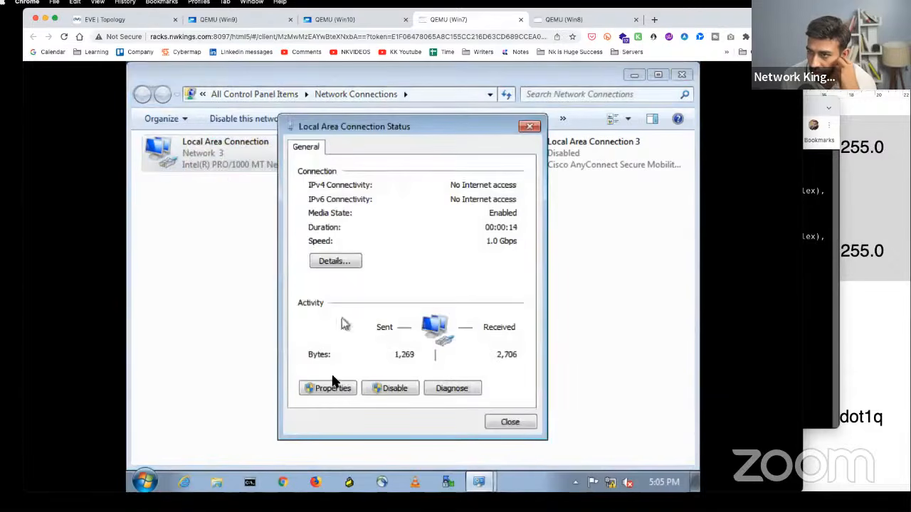
left_click(339, 262)
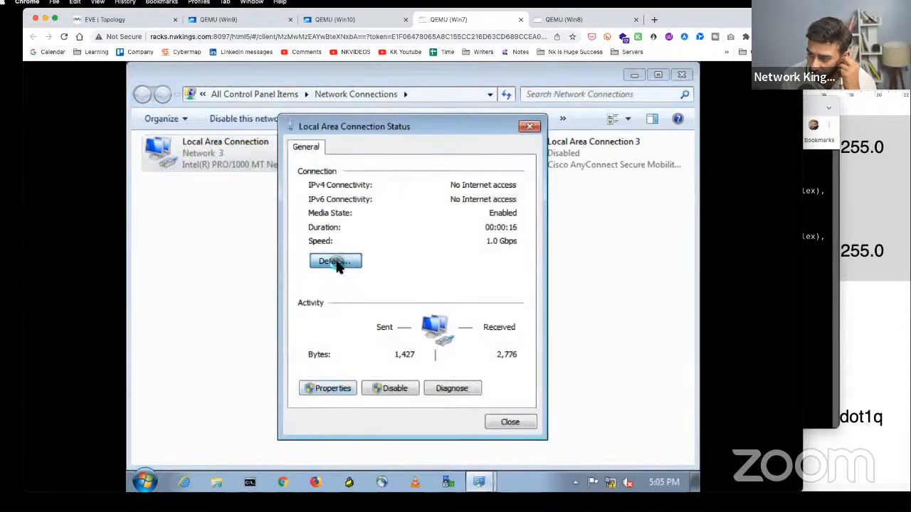
left_click(433, 255)
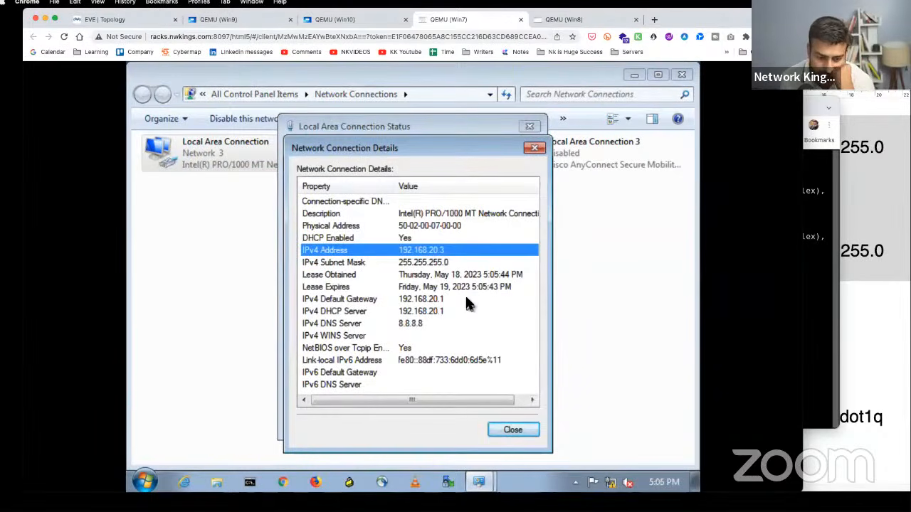
- Close Win7's connection details and status windows and return to the topology
left_click(534, 148)
left_click(530, 126)
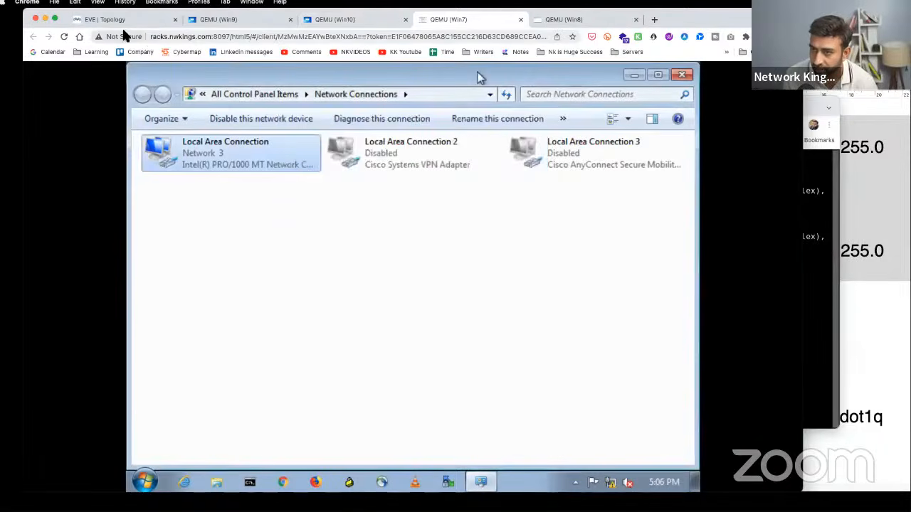
left_click(125, 24)
left_click_drag(197, 354, 240, 395)
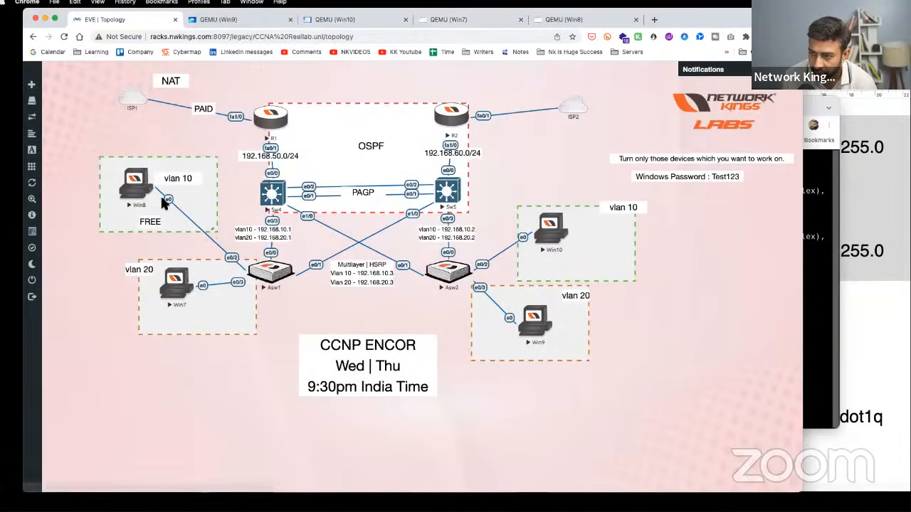
mouse_move(182, 178)
left_mouse_down()
mouse_move(235, 260)
mouse_move(256, 273)
mouse_move(173, 198)
mouse_move(181, 183)
left_mouse_up()
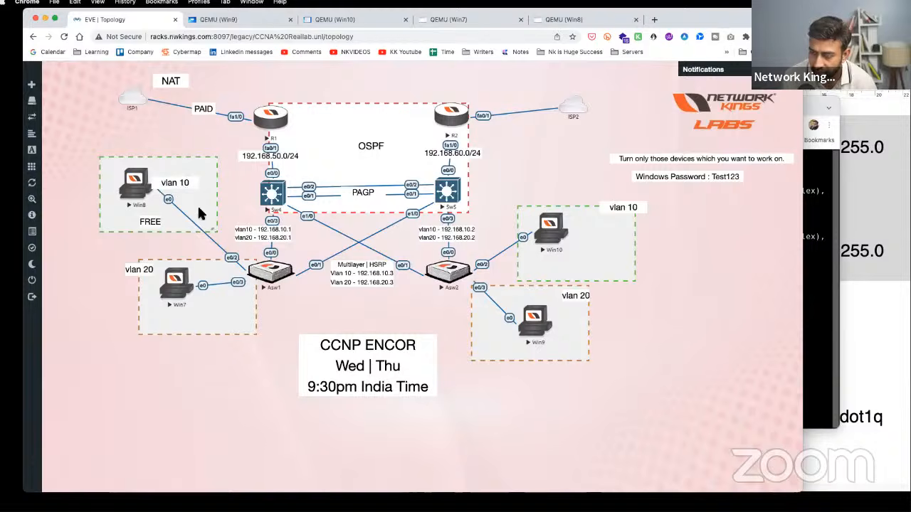
mouse_move(138, 271)
left_mouse_down()
mouse_move(171, 286)
mouse_move(244, 283)
mouse_move(214, 303)
mouse_move(136, 279)
left_mouse_up()
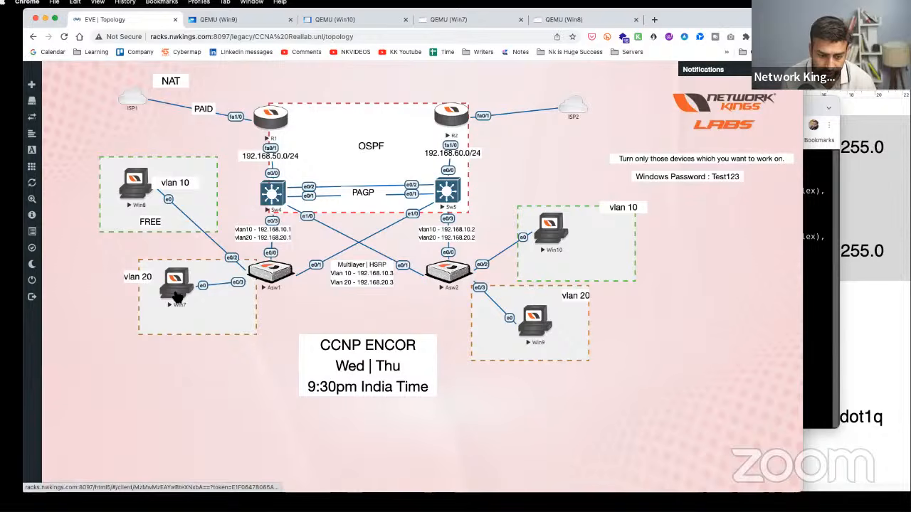
left_click_drag(117, 362, 256, 411)
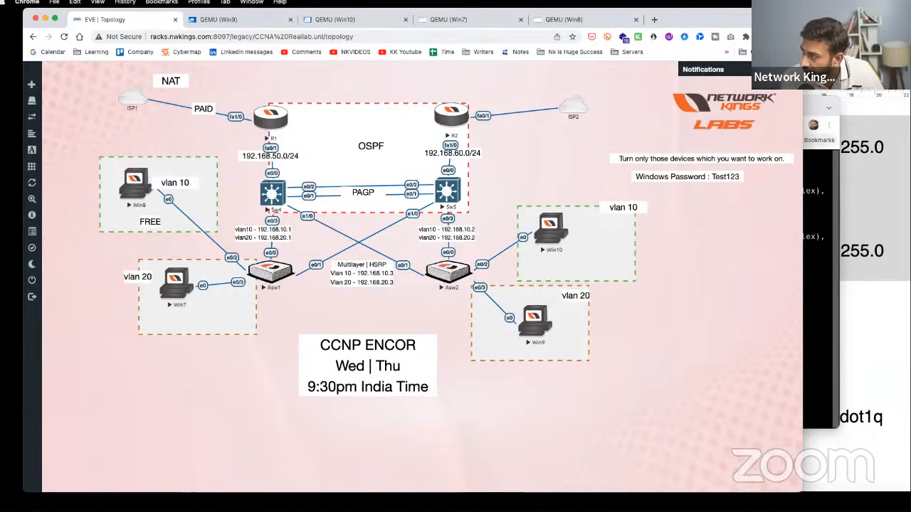
key("alt+Tab")
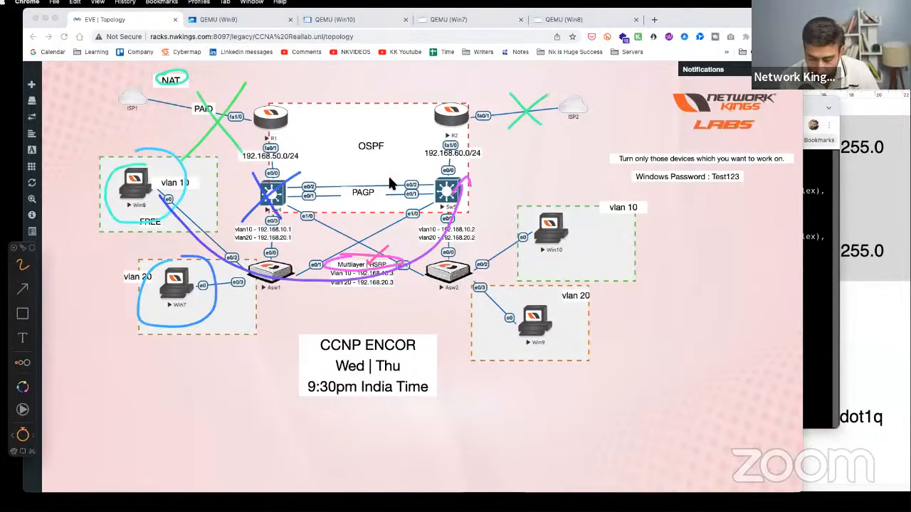
key("Delete")
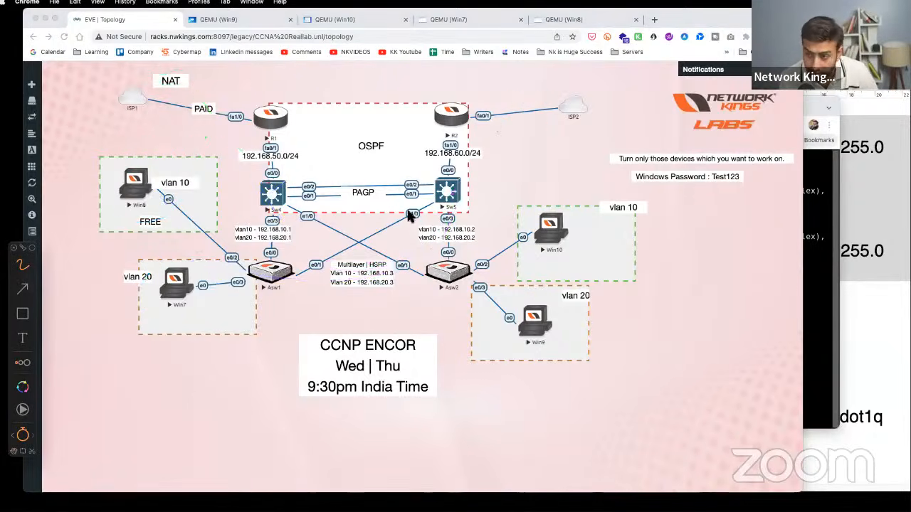
left_click_drag(138, 180, 158, 210)
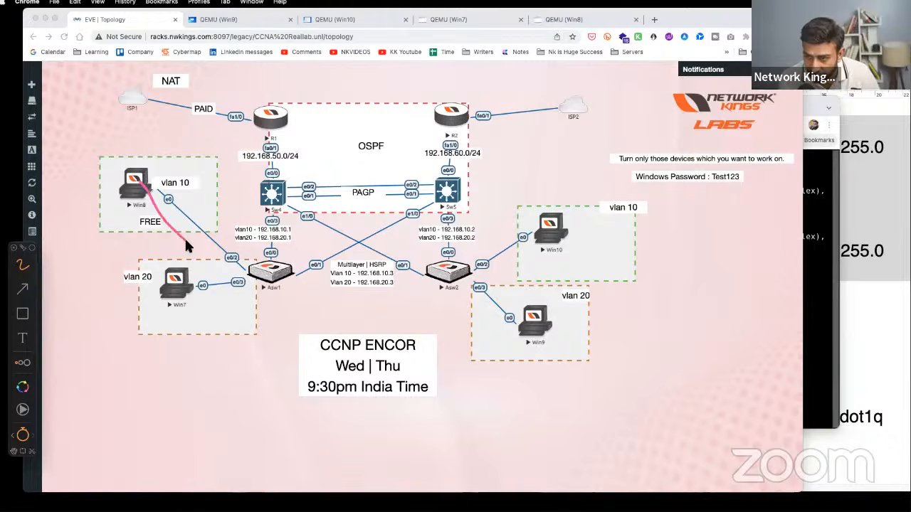
mouse_move(233, 264)
left_mouse_down()
mouse_move(258, 269)
mouse_move(271, 207)
mouse_move(283, 203)
mouse_move(276, 250)
mouse_move(287, 248)
mouse_move(286, 270)
mouse_move(228, 349)
mouse_move(317, 340)
left_mouse_up()
mouse_move(346, 340)
left_mouse_down()
mouse_move(385, 343)
mouse_move(348, 341)
mouse_move(370, 348)
left_mouse_up()
left_click_drag(264, 250, 278, 338)
left_click_drag(292, 246, 365, 349)
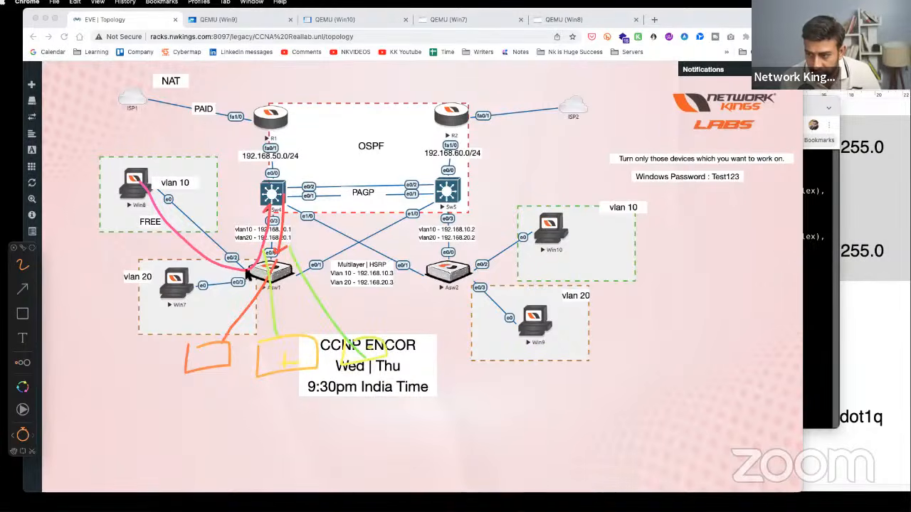
mouse_move(170, 257)
left_mouse_down()
mouse_move(190, 246)
mouse_move(173, 246)
left_mouse_up()
mouse_move(195, 285)
left_mouse_down()
mouse_move(289, 179)
mouse_move(274, 287)
left_mouse_up()
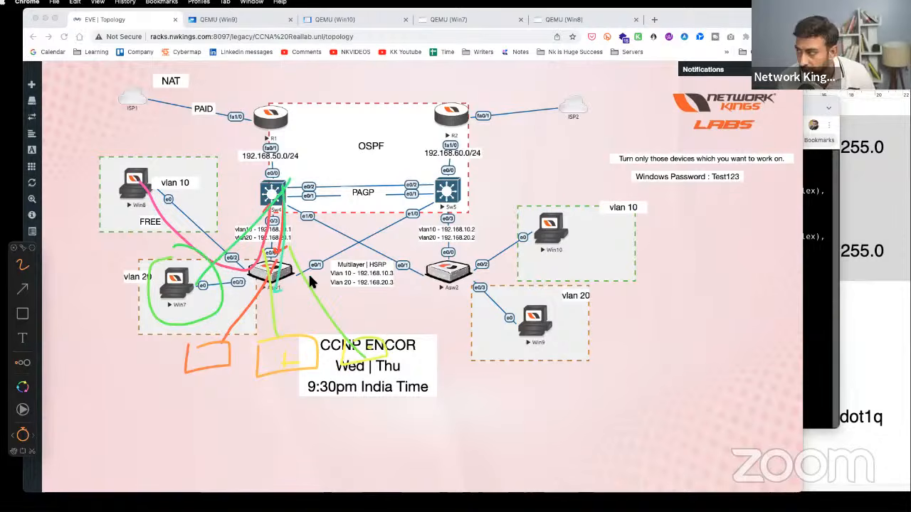
key("Escape")
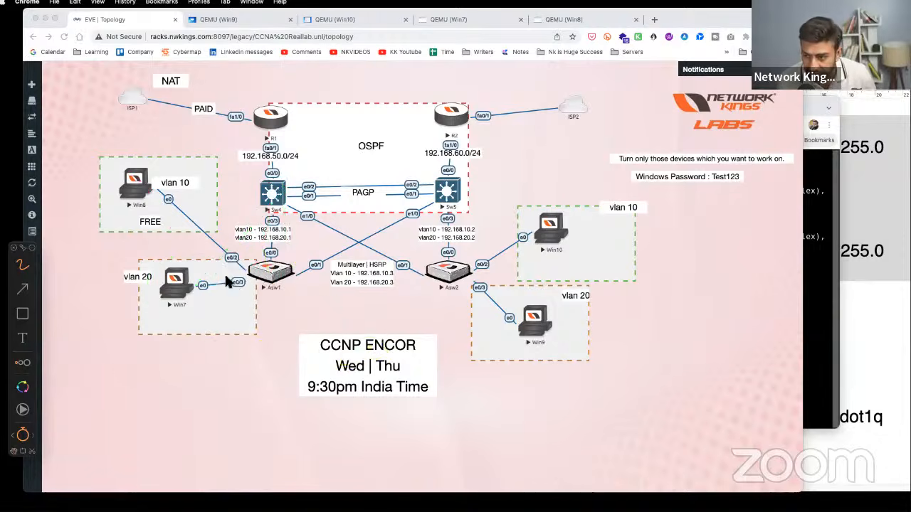
left_click_drag(163, 260, 183, 258)
mouse_move(150, 164)
left_mouse_down()
mouse_move(148, 212)
mouse_move(151, 160)
left_mouse_up()
mouse_move(159, 190)
left_mouse_down()
mouse_move(241, 234)
mouse_move(287, 234)
mouse_move(208, 285)
mouse_move(231, 302)
left_mouse_up()
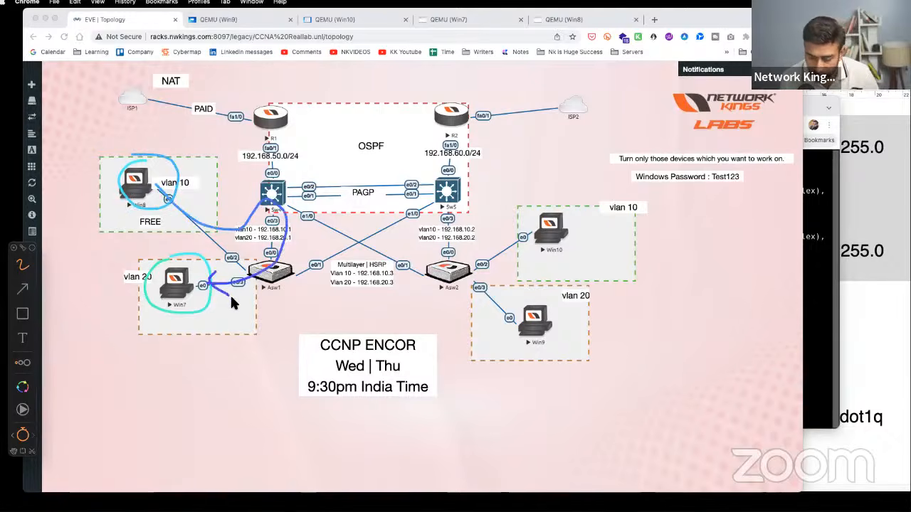
key("Escape")
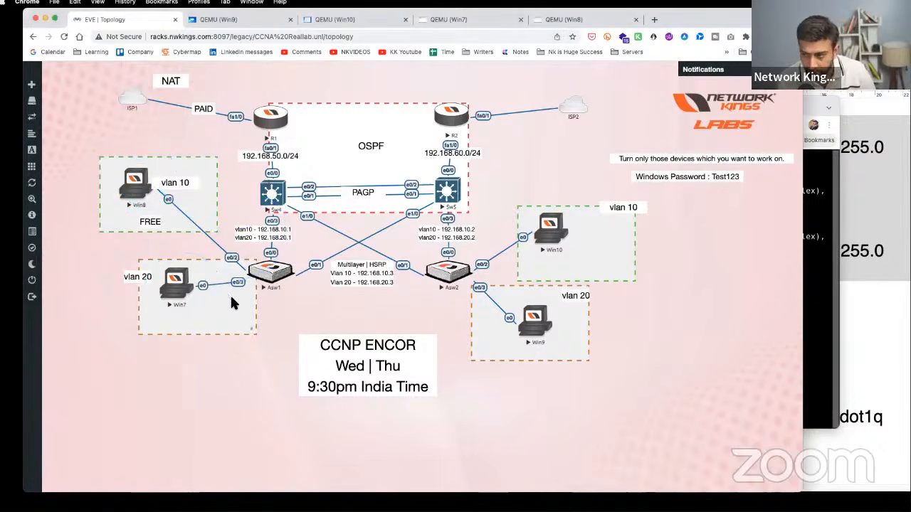
left_click(272, 199)
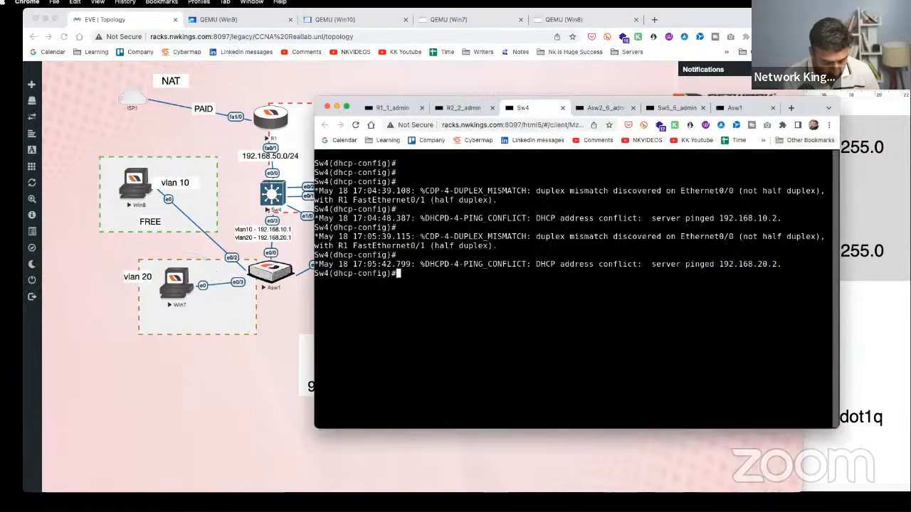
- Exit configuration mode on Sw4 and display its routing table with show ip route
type("end")
key("Return")
key("Return")
type("show ip ro")
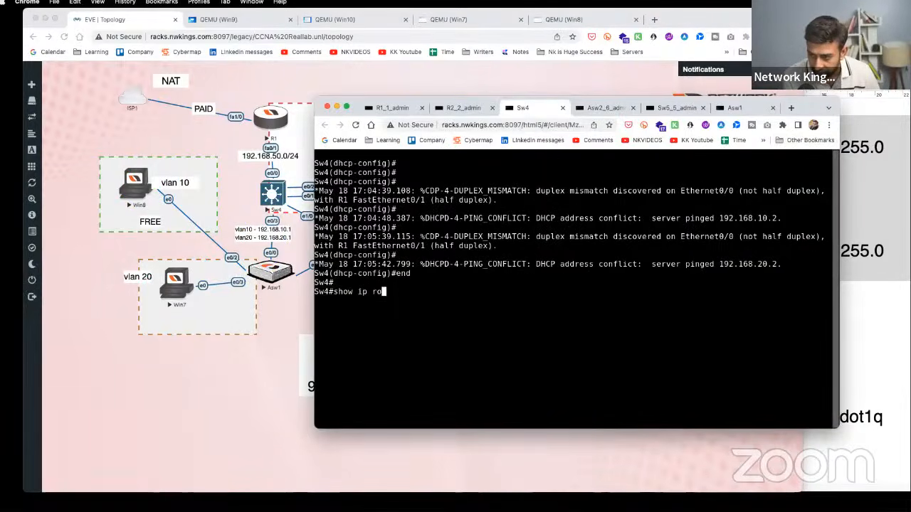
type("ute")
key("Return")
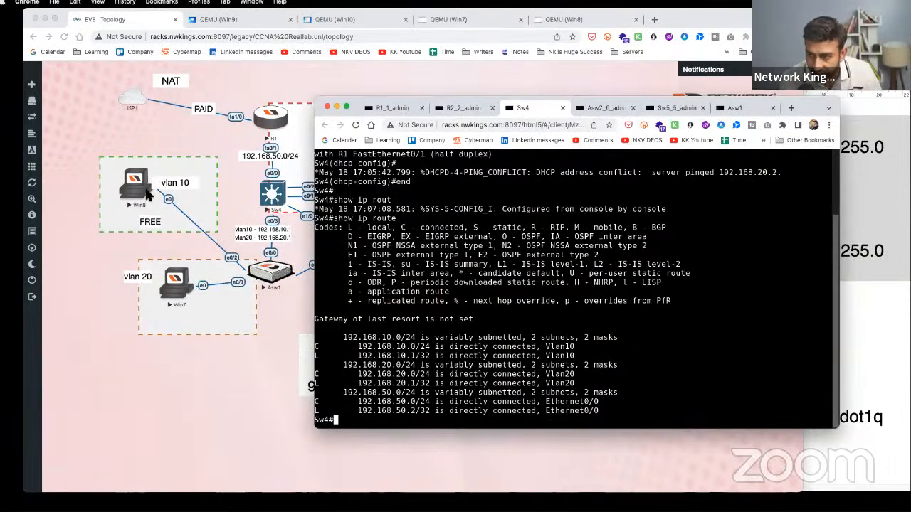
- Check Win7's connection status for its assigned address 192.168.20.3
left_click(208, 365)
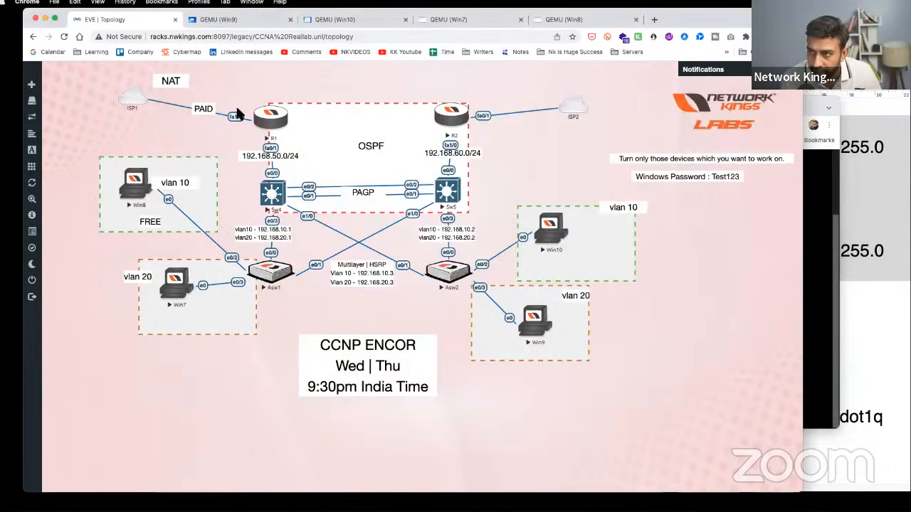
left_click(180, 276)
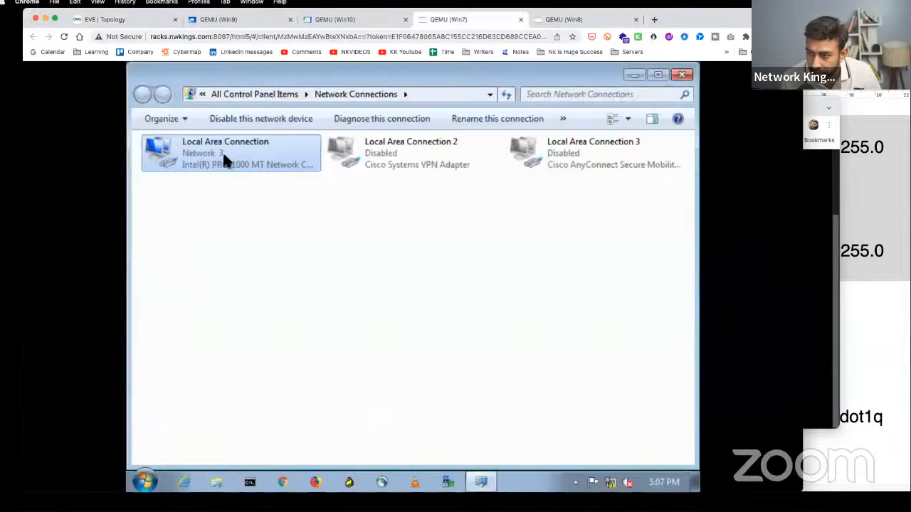
right_click(224, 157)
left_click(260, 182)
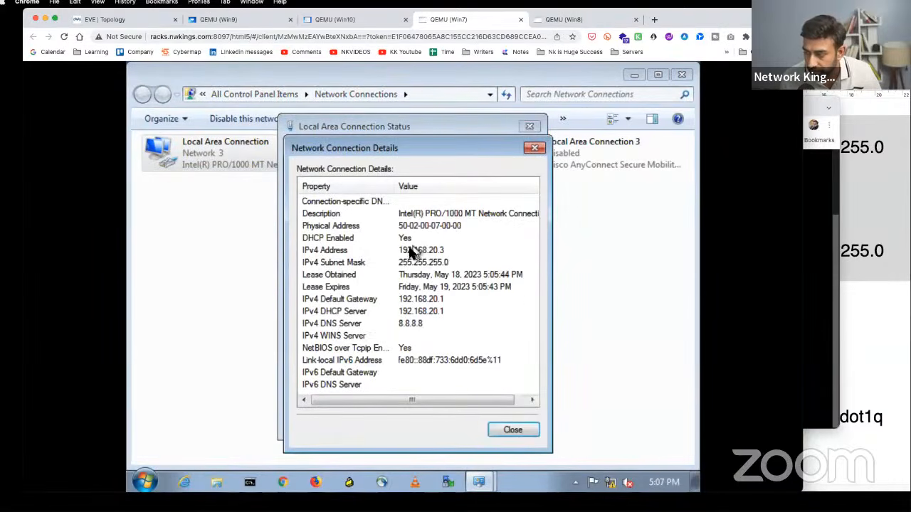
left_click(436, 252)
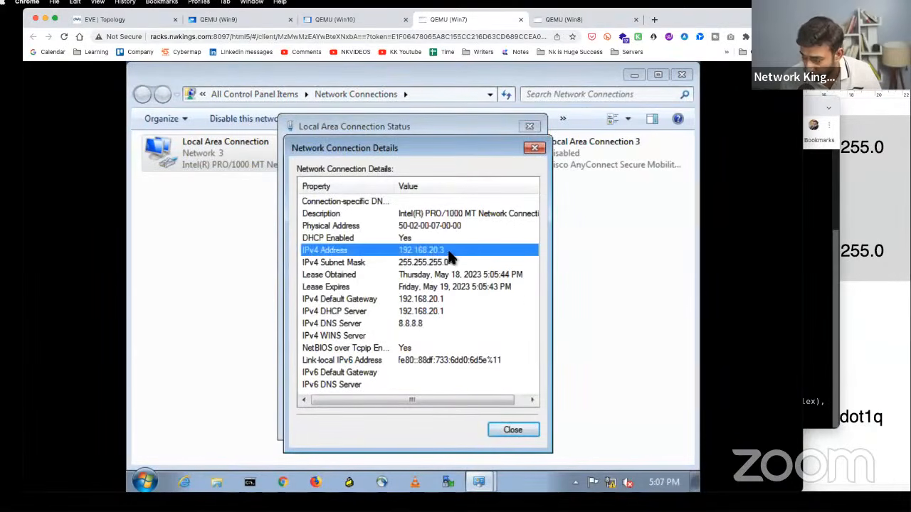
- Open a Command Prompt on the Win8 console
left_click(114, 19)
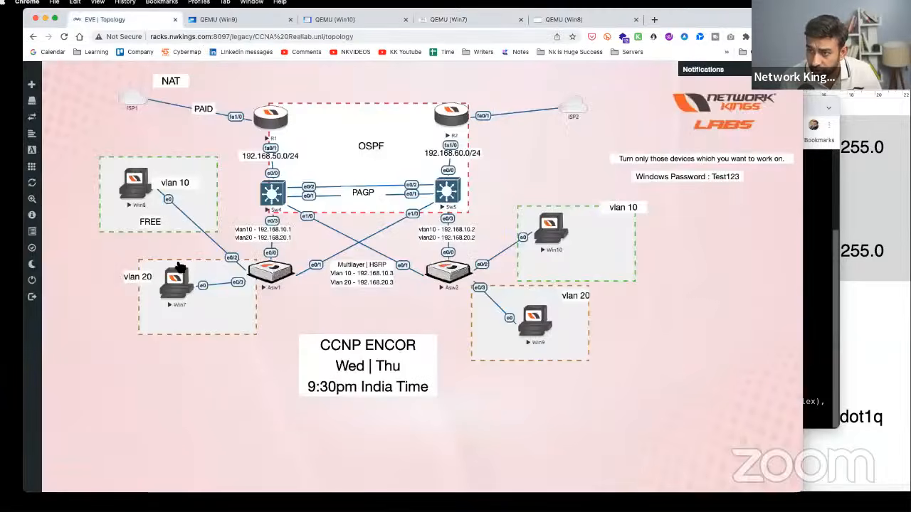
left_click(142, 183)
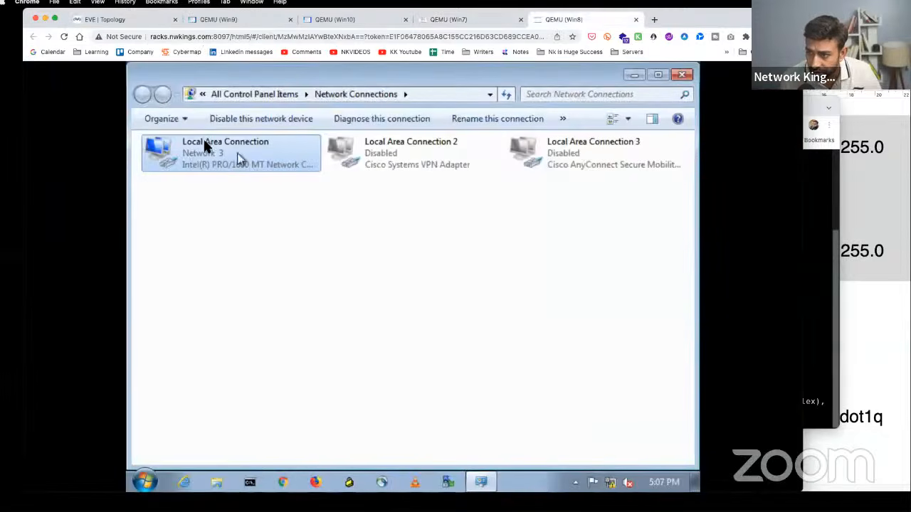
left_click(139, 21)
left_click(150, 183)
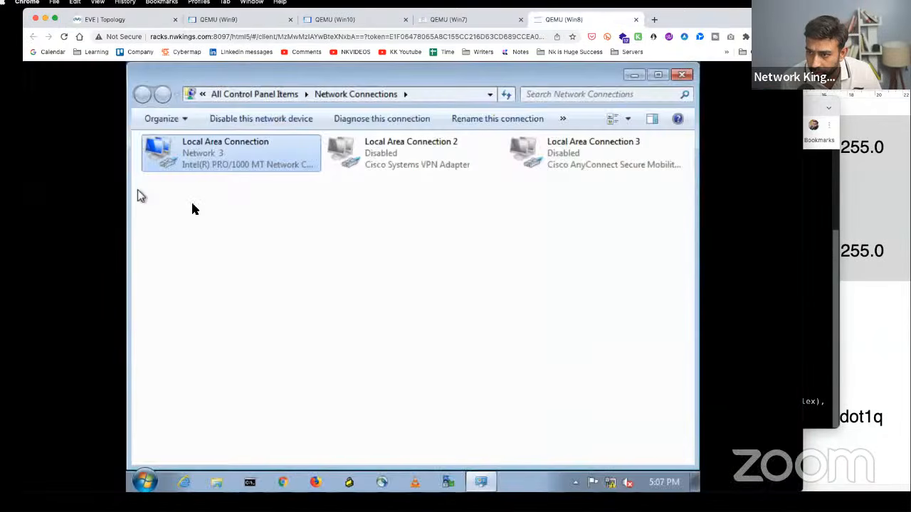
left_click(251, 482)
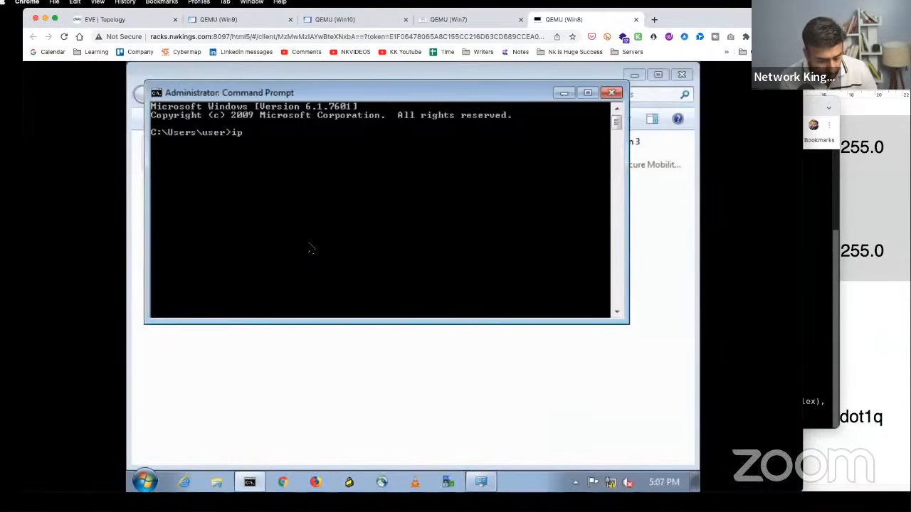
- Run ipconfig on Win8 and review Sw4's routes to 192.168.20.0
type("ipconfig")
key("Return")
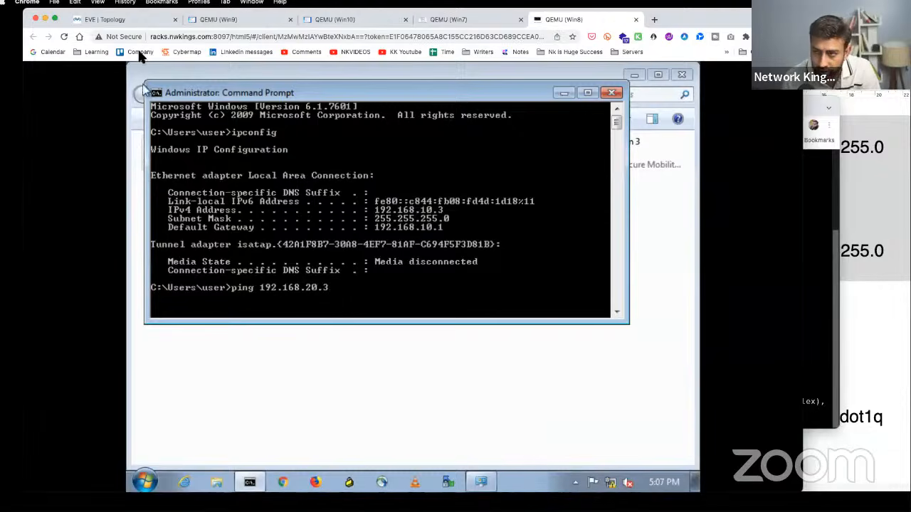
left_click(140, 21)
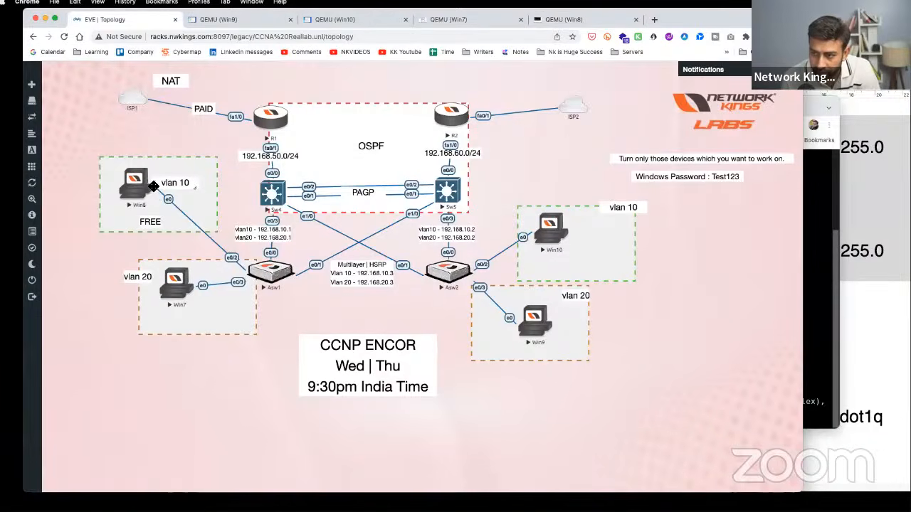
left_click(280, 202)
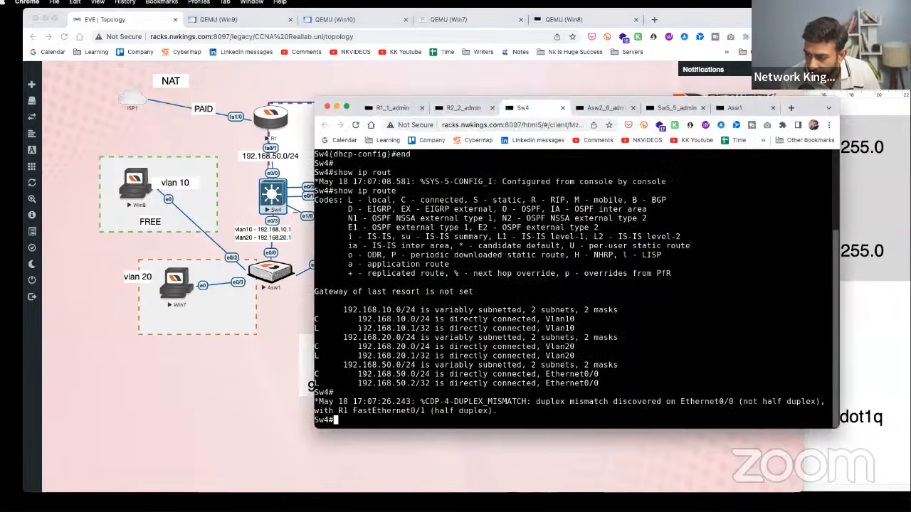
left_click_drag(329, 337, 501, 365)
left_click(119, 201)
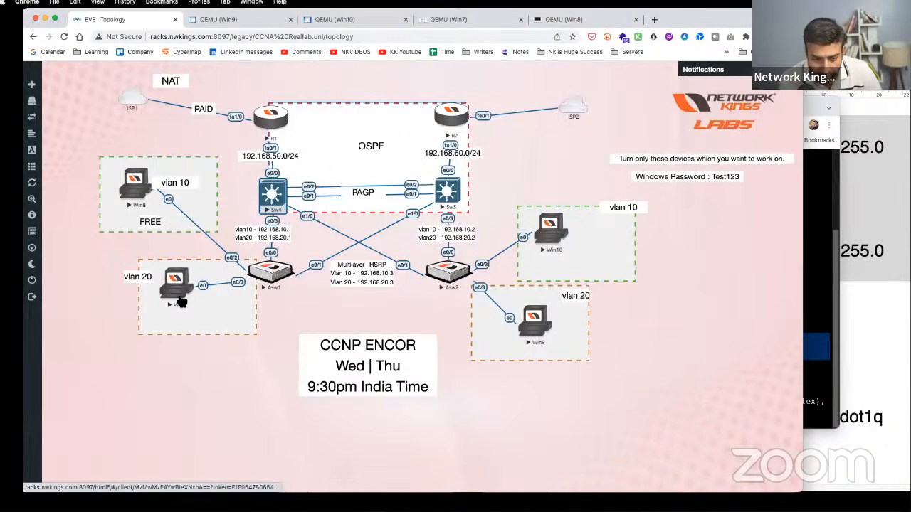
- Ping Win7 at 192.168.20.3 from Win8 twice, succeeding with 0% loss
left_click(134, 183)
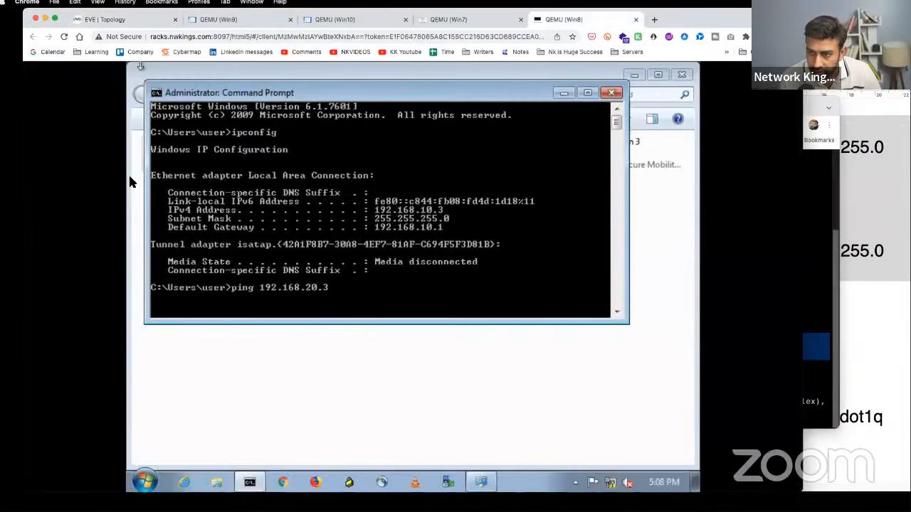
key("Return")
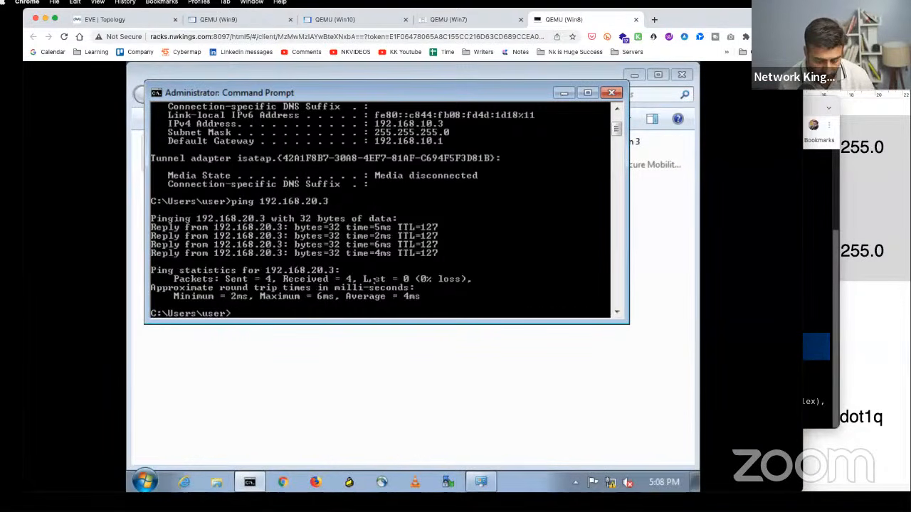
key("Up")
key("Return")
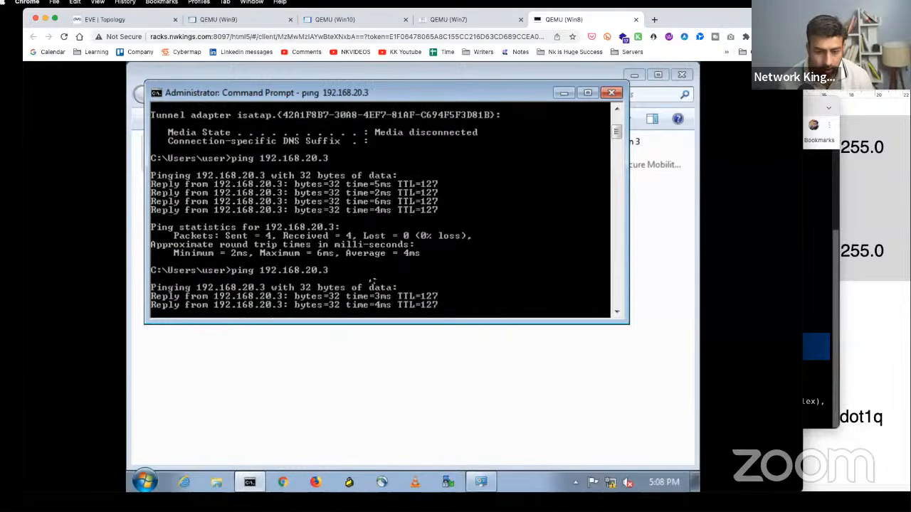
left_click(111, 21)
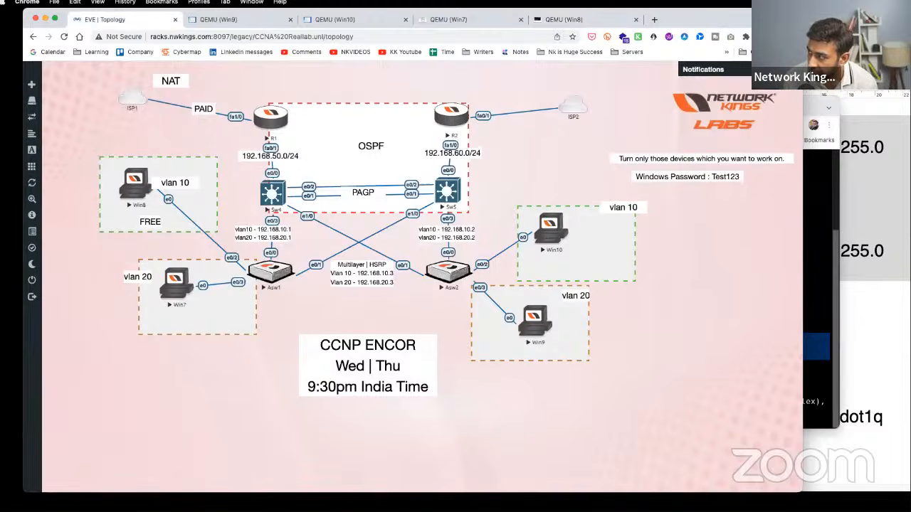
key("alt+Tab")
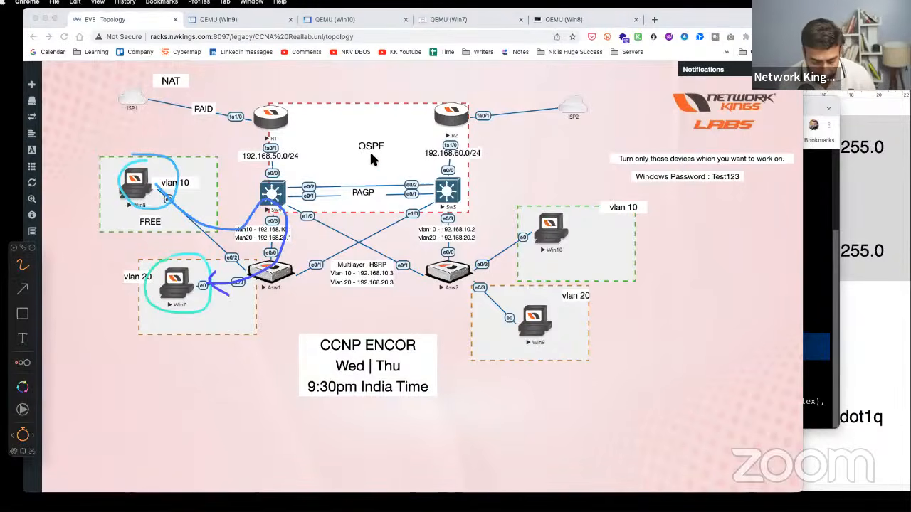
- Sketch the Win8–Sw4–Win7 path and the Sw4-to-R1 link on the diagram, then erase the annotations
mouse_move(281, 175)
left_mouse_down()
mouse_move(249, 213)
mouse_move(292, 178)
left_mouse_up()
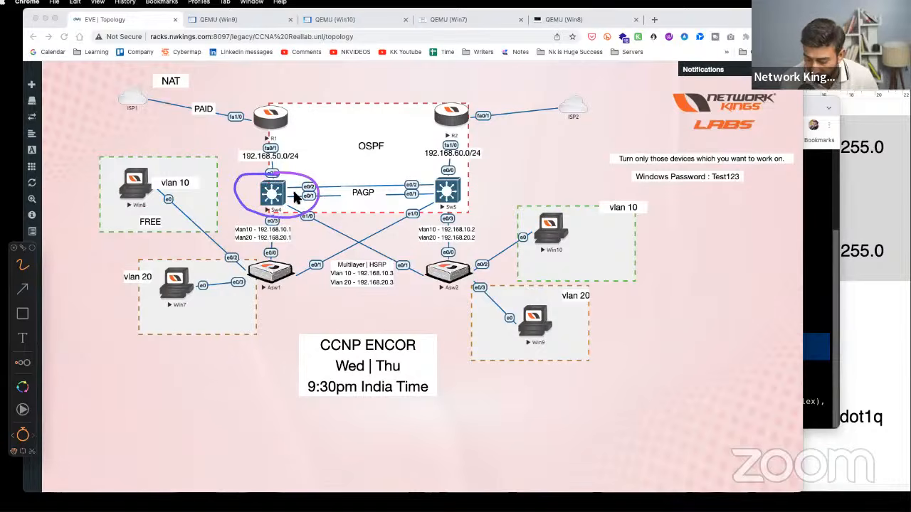
mouse_move(293, 166)
left_mouse_down()
mouse_move(303, 173)
mouse_move(324, 151)
left_mouse_up()
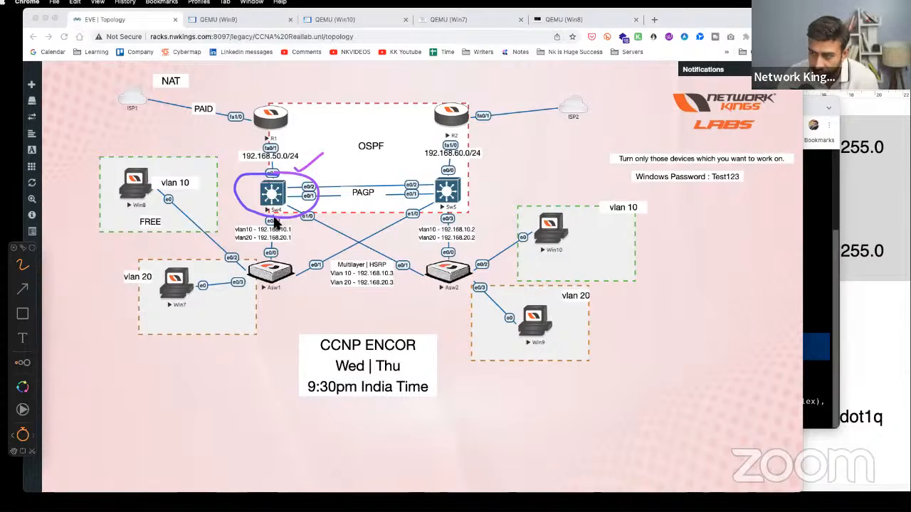
mouse_move(153, 165)
left_mouse_down()
mouse_move(120, 175)
mouse_move(175, 178)
mouse_move(151, 168)
left_mouse_up()
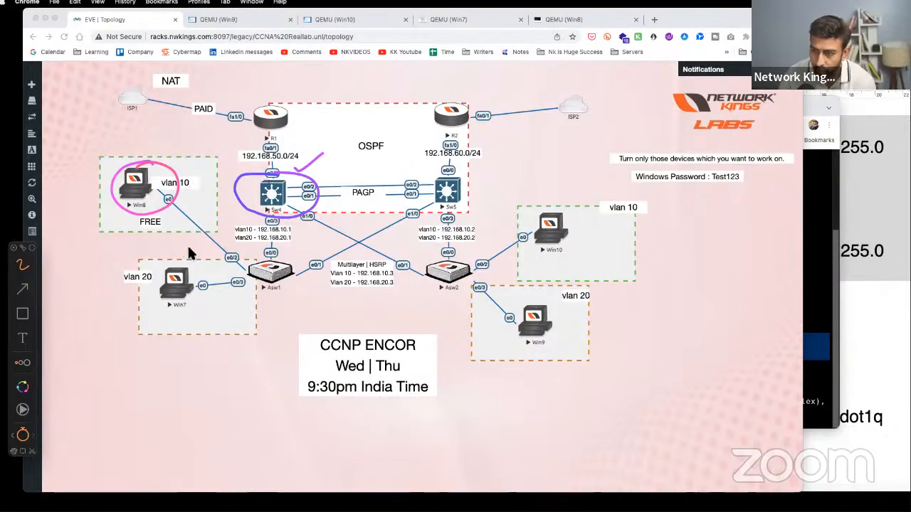
mouse_move(178, 260)
left_mouse_down()
mouse_move(202, 308)
mouse_move(183, 259)
left_mouse_up()
mouse_move(152, 188)
left_mouse_down()
mouse_move(199, 232)
mouse_move(264, 209)
mouse_move(243, 274)
mouse_move(197, 299)
left_mouse_up()
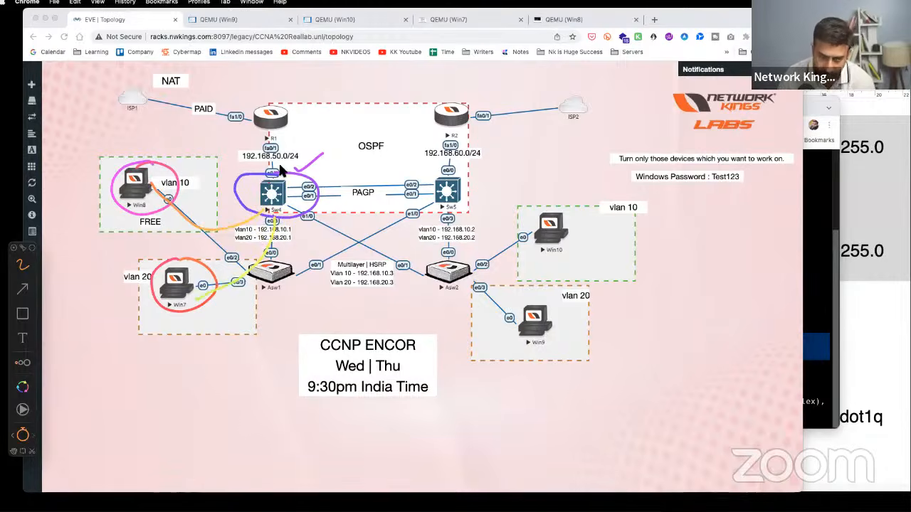
left_click_drag(274, 189, 302, 175)
mouse_move(185, 178)
left_mouse_down()
mouse_move(179, 194)
mouse_move(176, 169)
left_mouse_up()
mouse_move(225, 288)
left_mouse_down()
mouse_move(229, 310)
mouse_move(225, 288)
left_mouse_up()
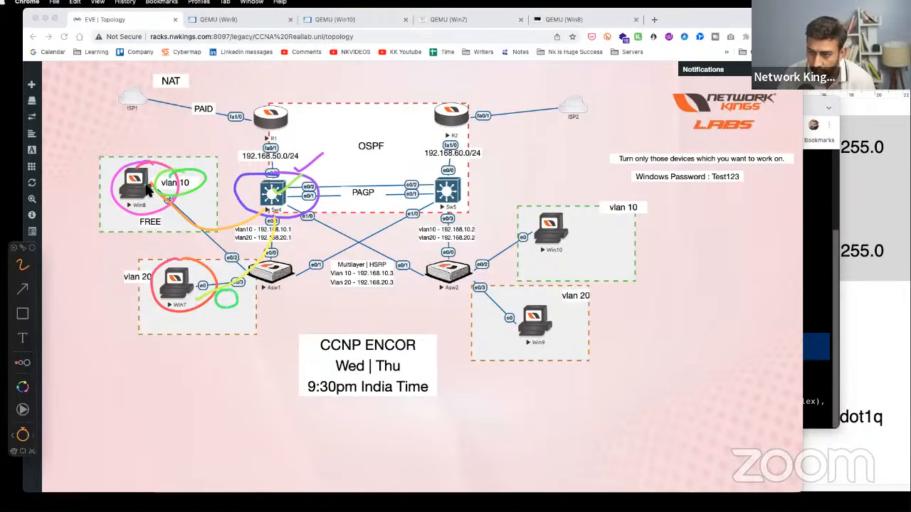
left_click_drag(149, 194, 263, 203)
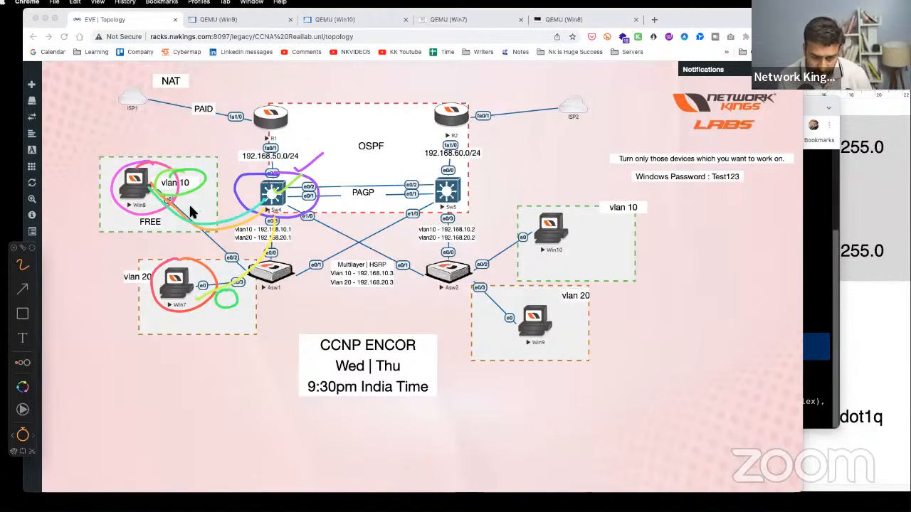
left_click_drag(274, 186, 284, 132)
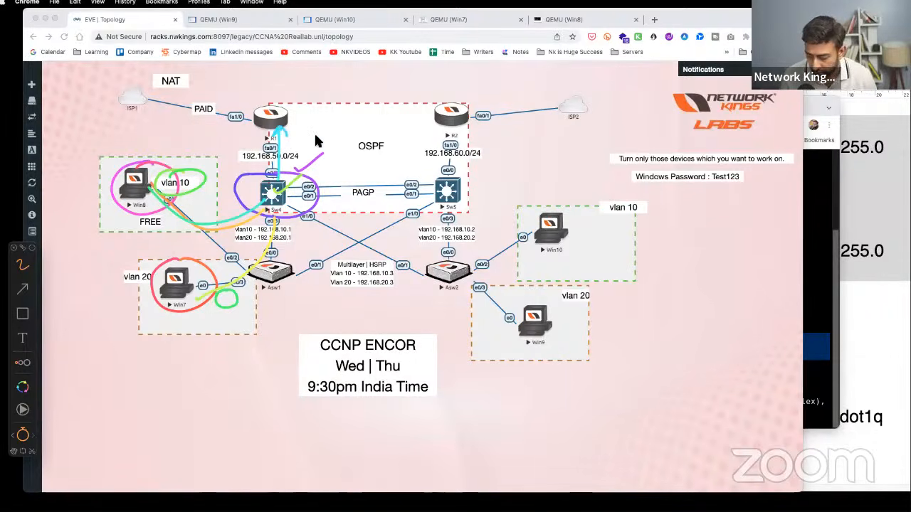
key("Escape")
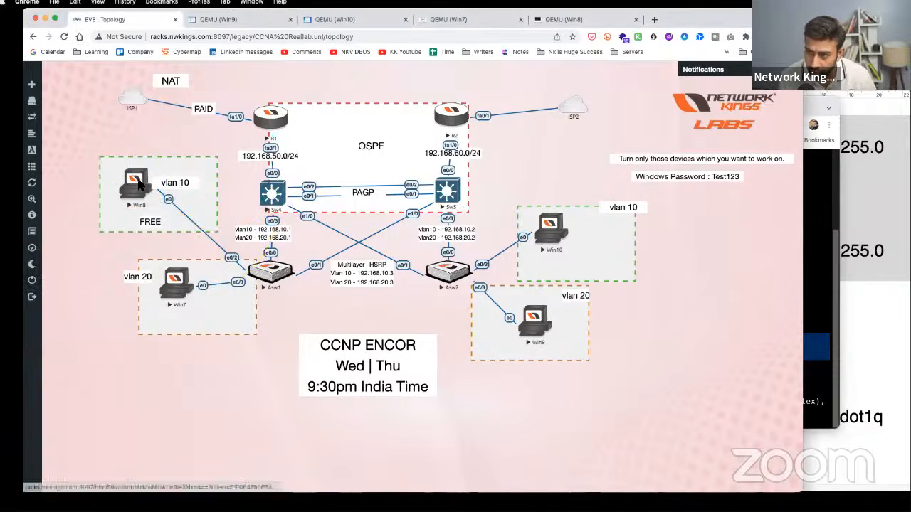
- Ping R1 at 192.168.50.1 from Win8's Command Prompt; the requests time out
left_click(143, 186)
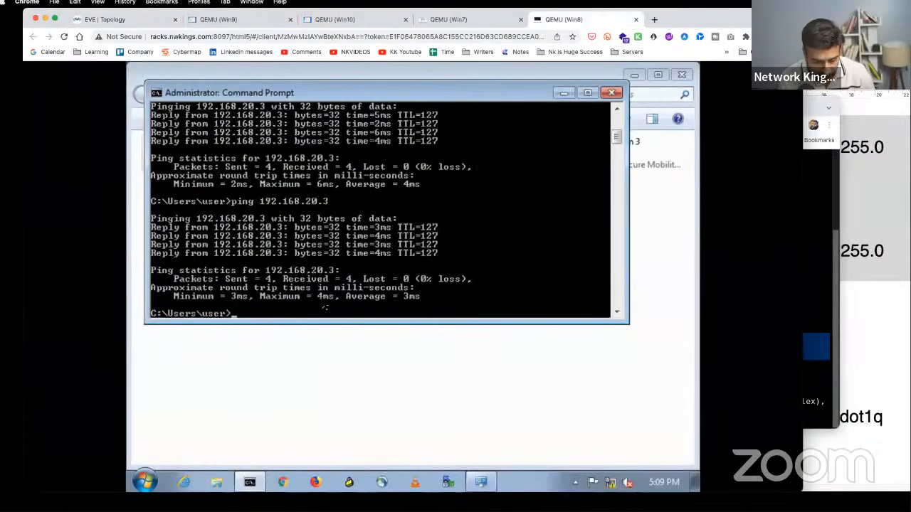
type("ping 192.168.50.1")
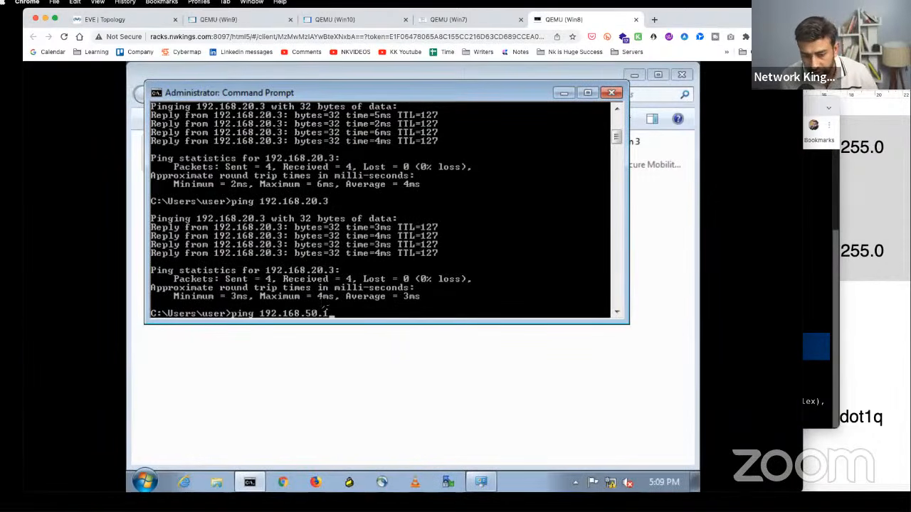
key("Return")
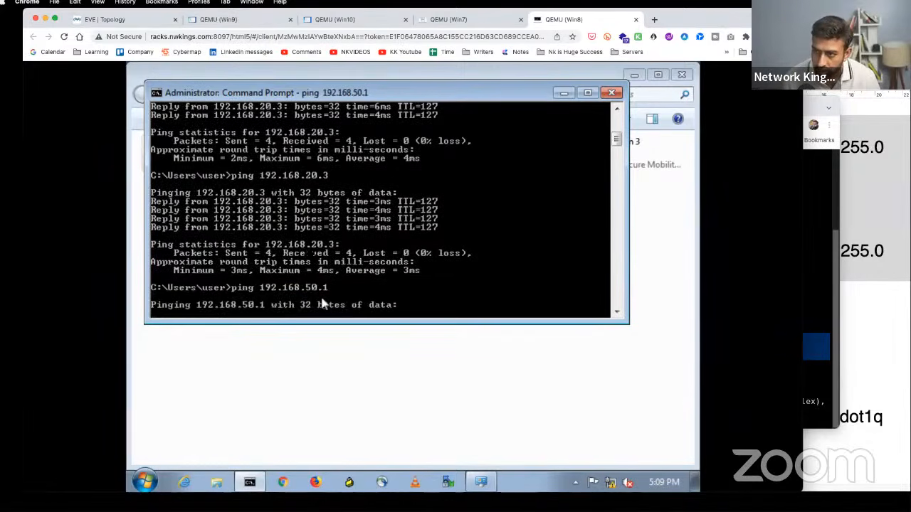
left_click(128, 21)
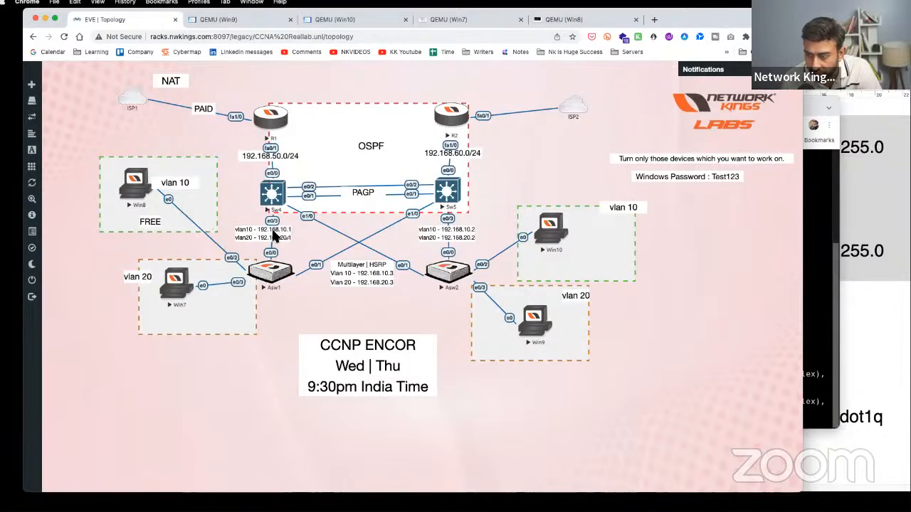
- Check R1's routing table: only 8.0.0.0/8 on Loopback0 and 192.168.50.0/24, no default route
left_click_drag(261, 235, 285, 241)
left_click(284, 119)
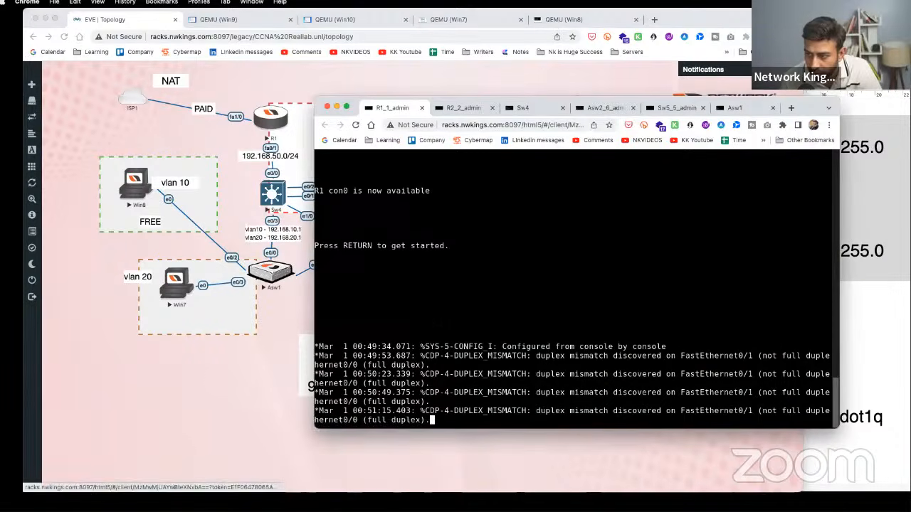
key("Return")
key("Return")
key("Return")
key("Return")
key("Return")
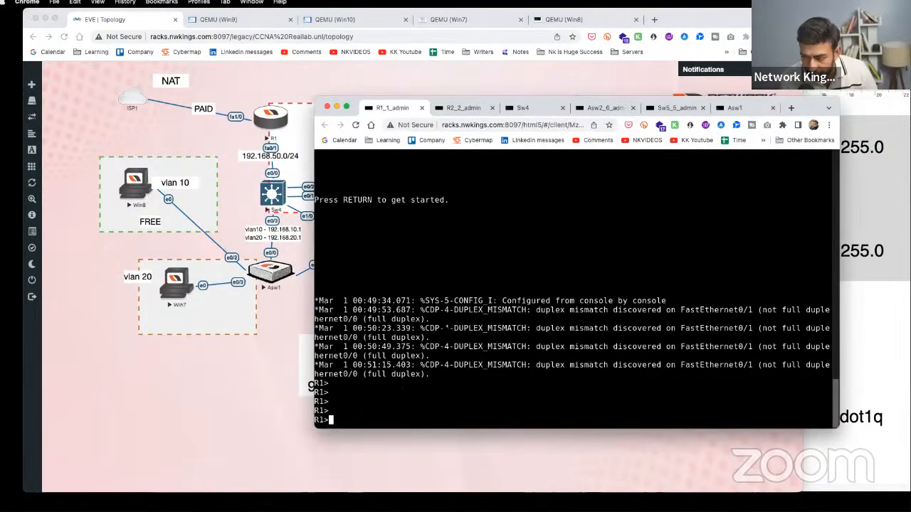
type("en")
key("Tab")
key("Return")
type("show ip route")
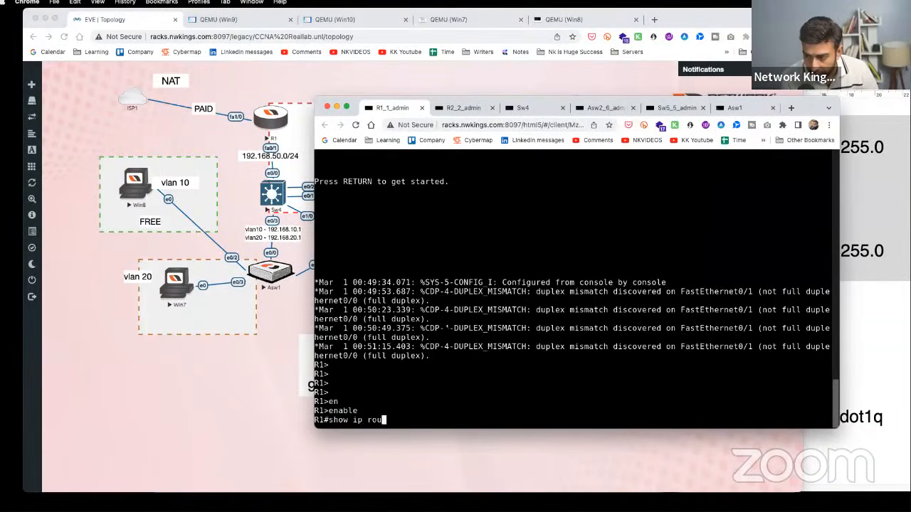
key("Return")
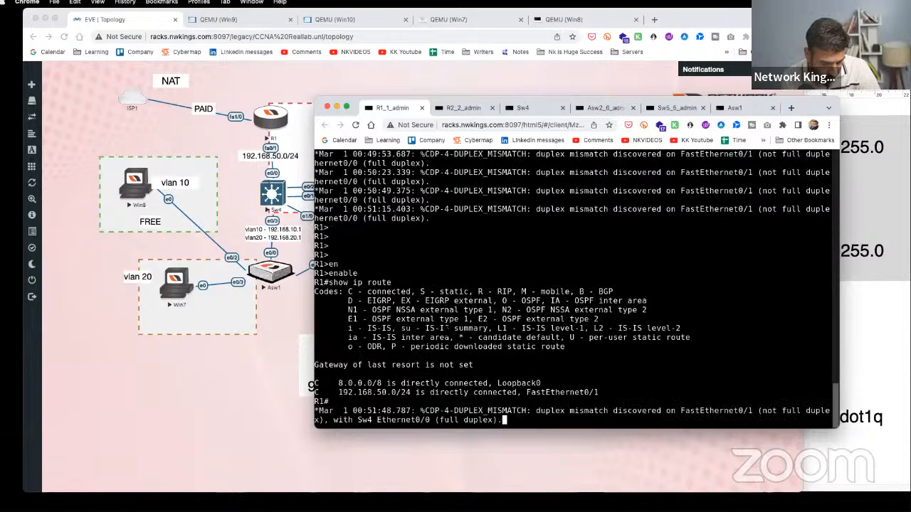
key("Return")
key("Return")
key("Return")
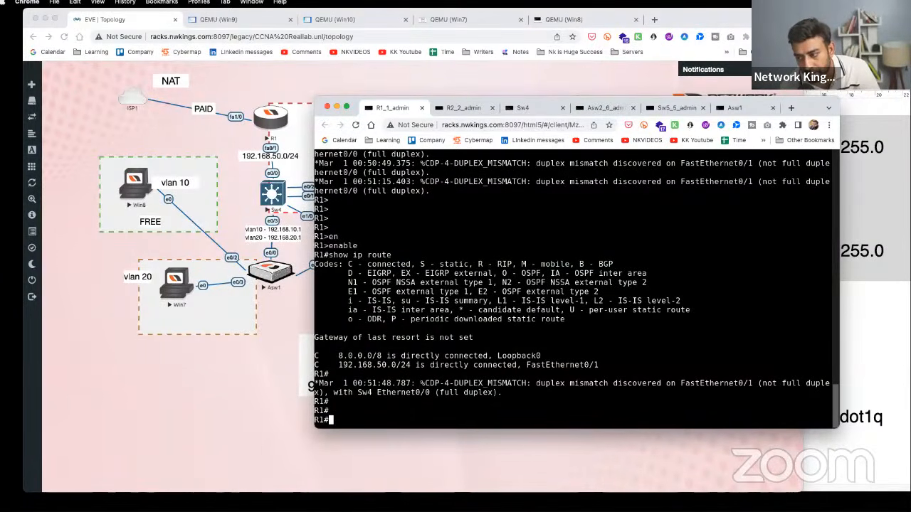
left_click(139, 178)
left_click(139, 178)
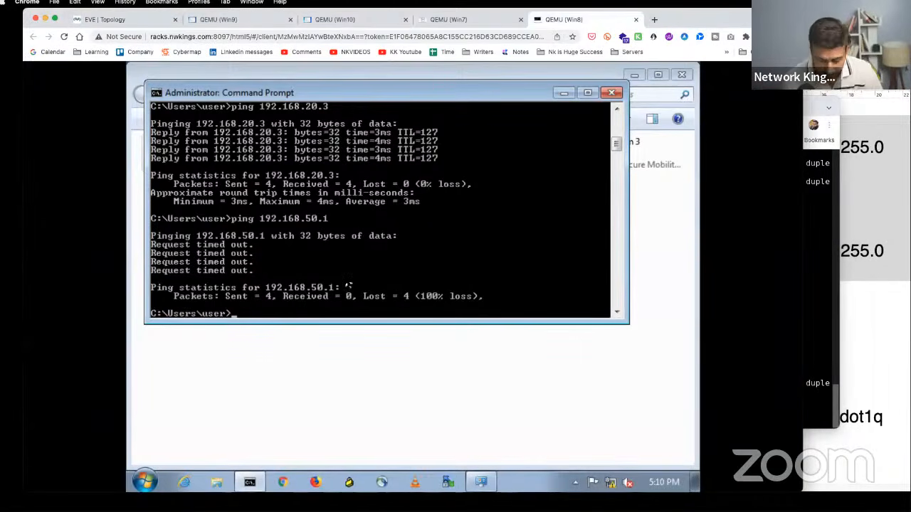
- Ping 8.8.8.8 from Win8, getting Destination host unreachable from 192.168.10.1
key("Up")
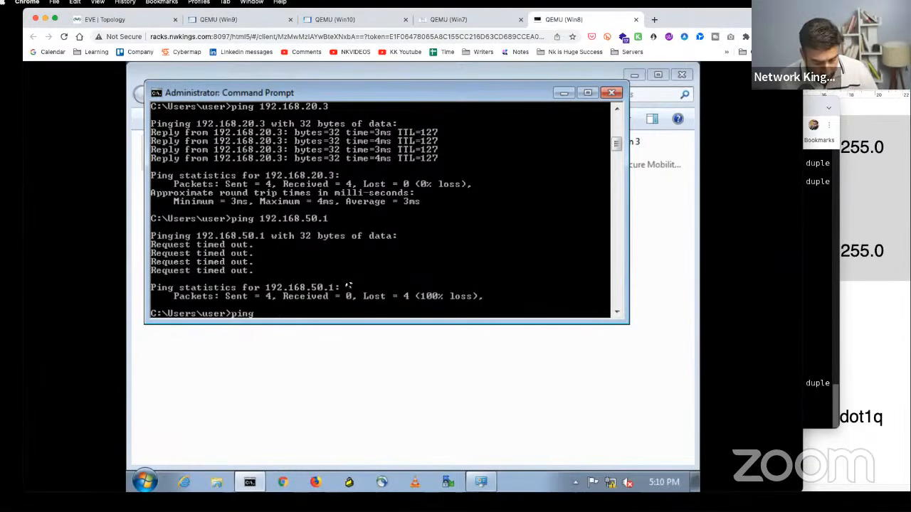
type("8.8.8.8")
key("Return")
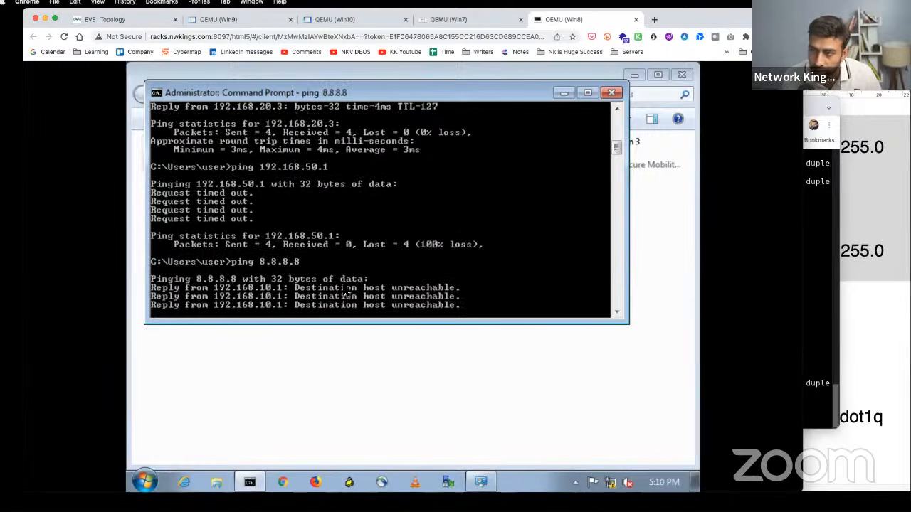
left_click(158, 22)
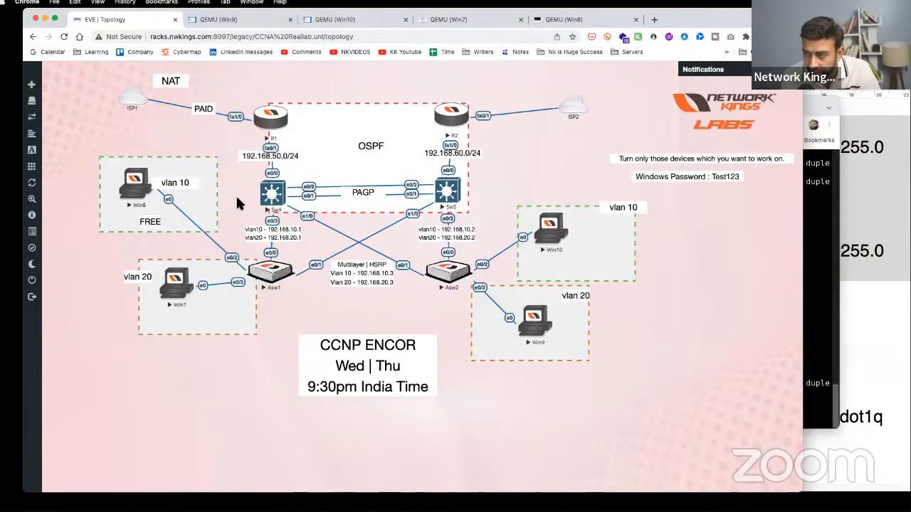
- Enter global configuration on Sw4, abandoning a started router eigrp command
left_click(273, 194)
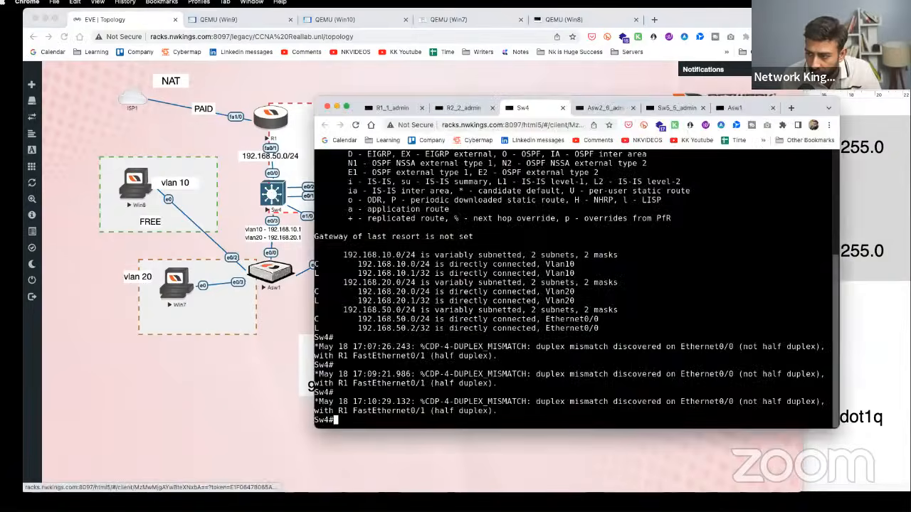
key("Return")
key("Return")
key("Return")
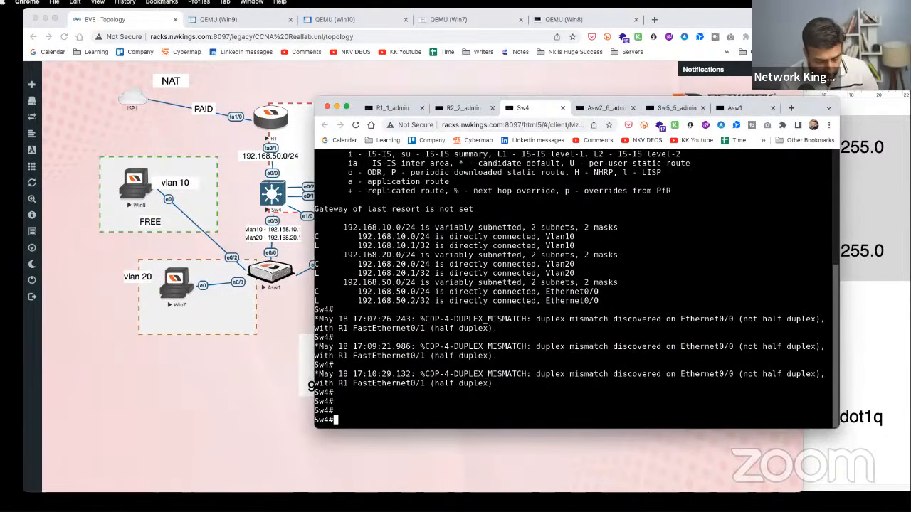
type("conf t")
key("Return")
key("Return")
key("Return")
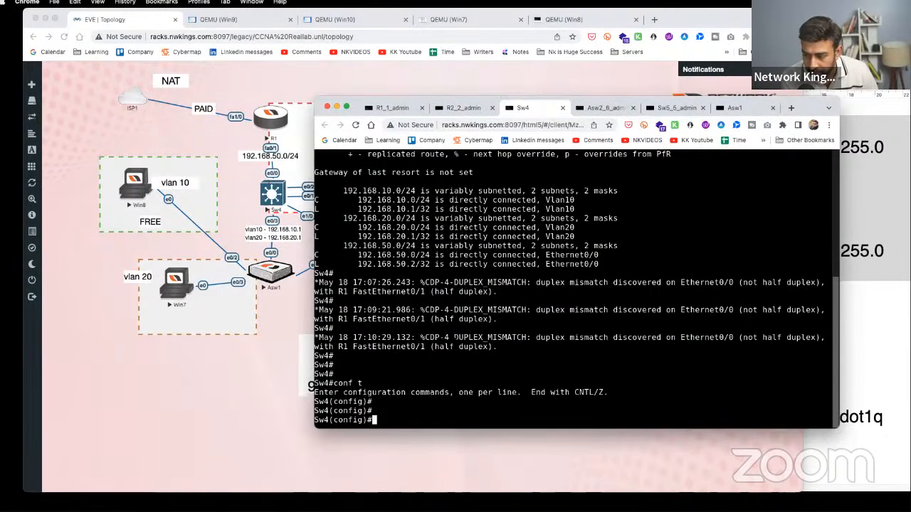
type("router ")
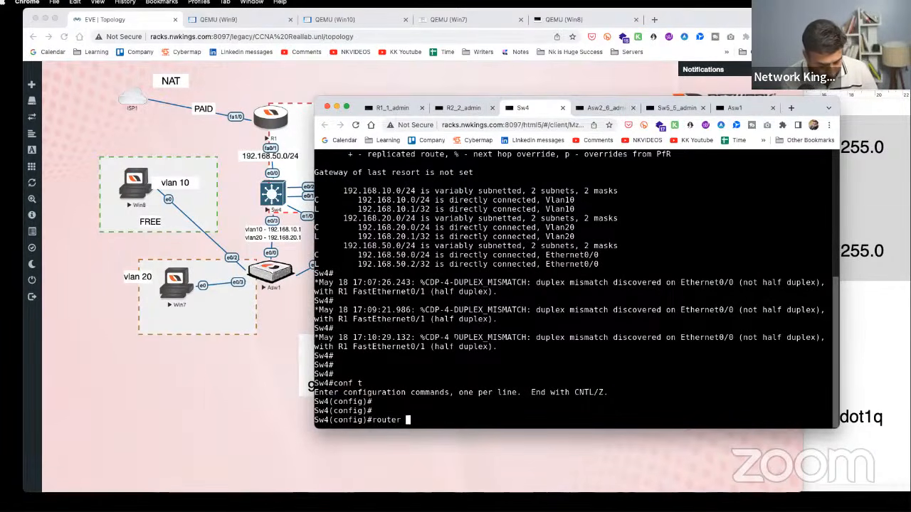
type("eigrp")
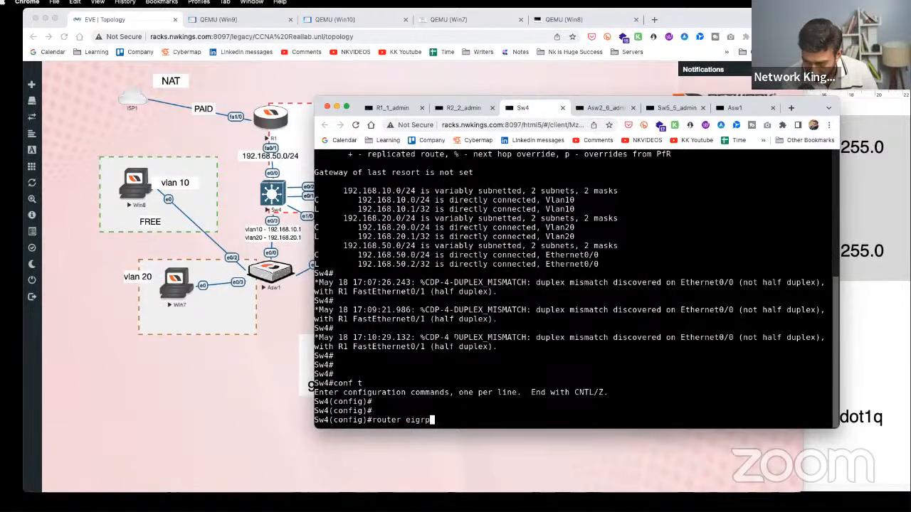
key("BackSpace")
key("BackSpace")
key("BackSpace")
key("BackSpace")
key("BackSpace")
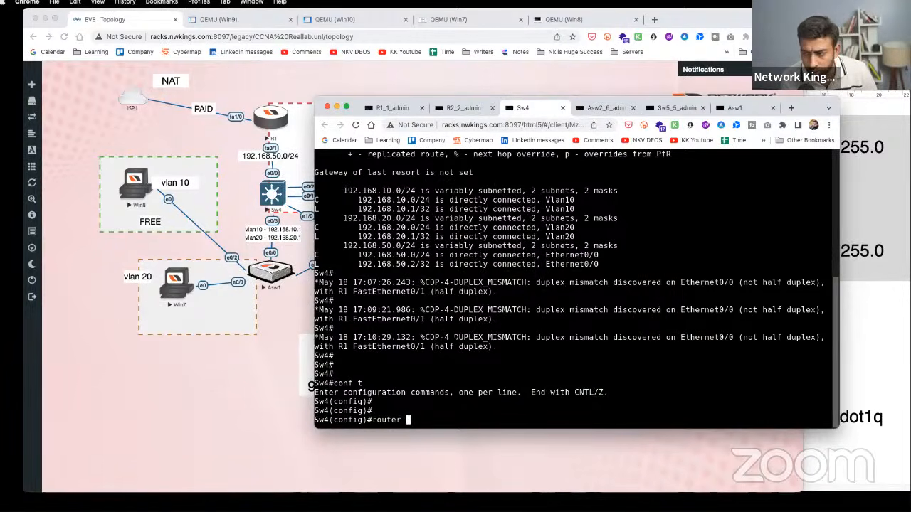
key("BackSpace")
key("BackSpace")
key("BackSpace")
key("BackSpace")
key("BackSpace")
key("BackSpace")
key("BackSpace")
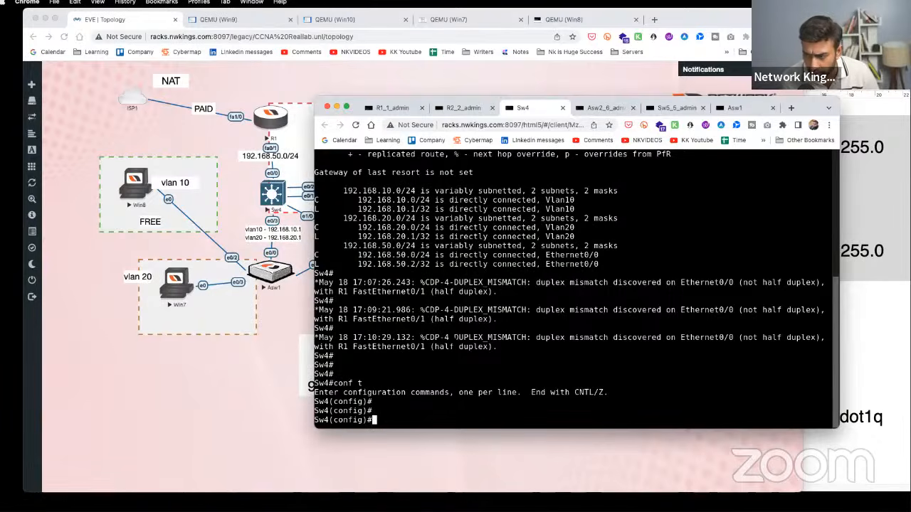
key("Return")
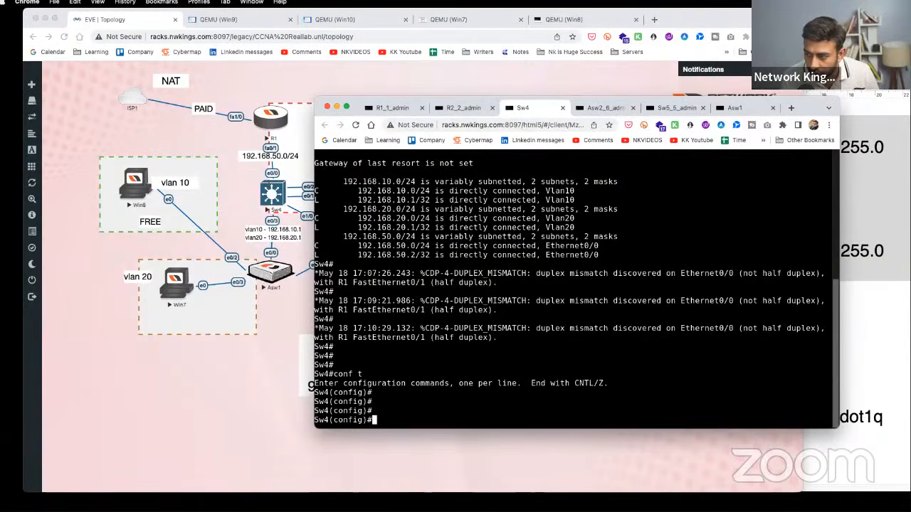
- Add the default route ip route 0.0.0.0 0.0.0.0 192.168.50.1 on Sw4
left_click_drag(343, 182, 624, 265)
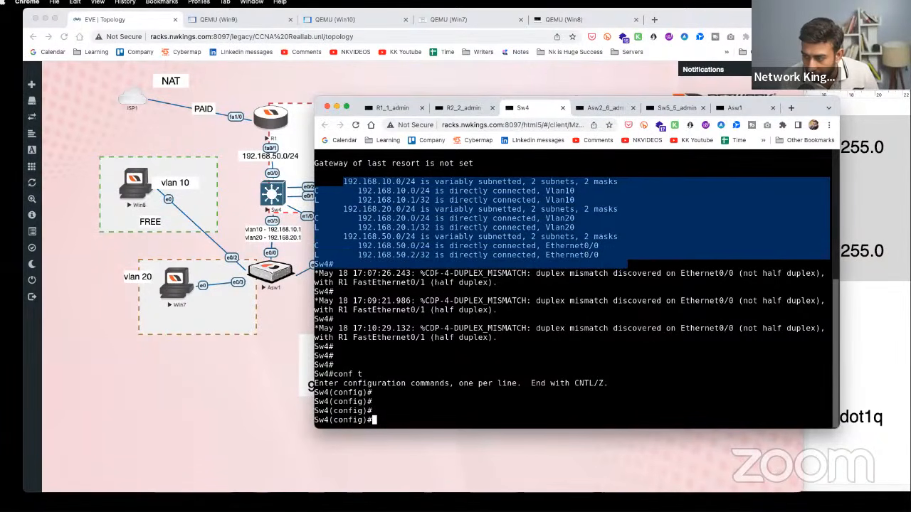
left_click_drag(481, 99, 527, 99)
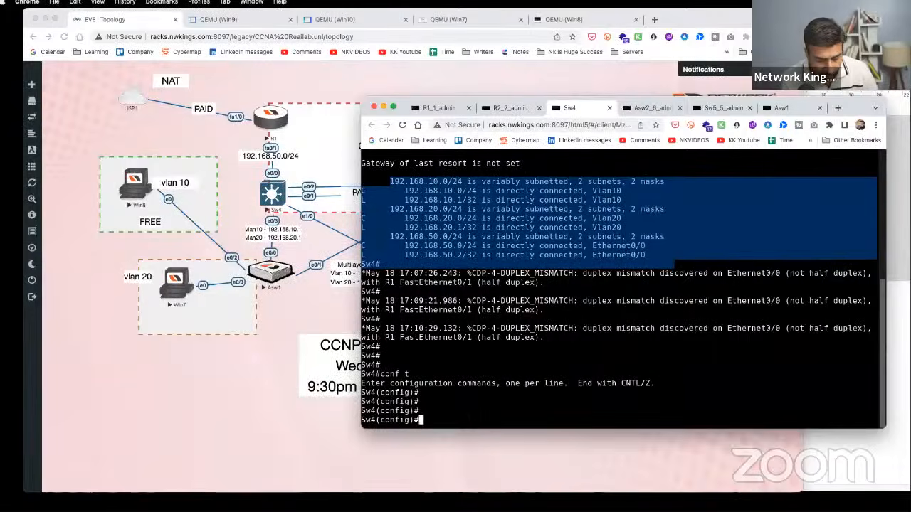
type("ip route ")
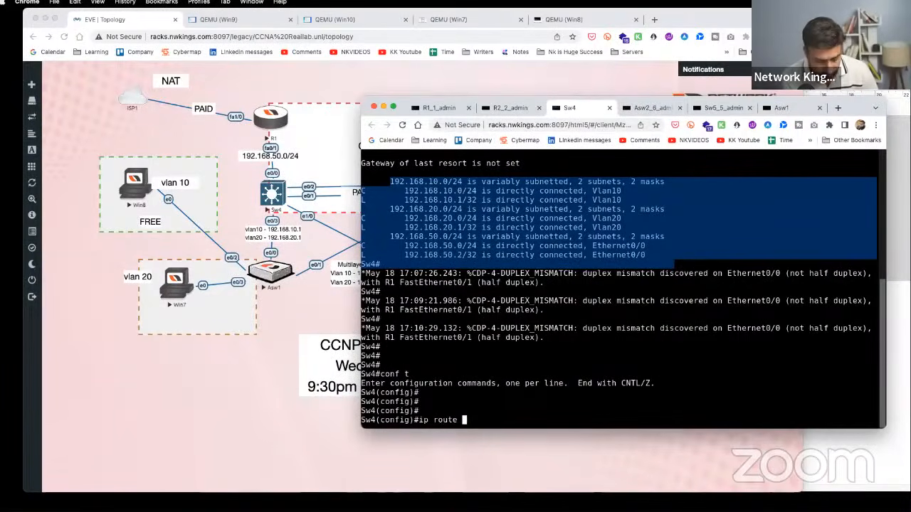
type("0.0.0.0")
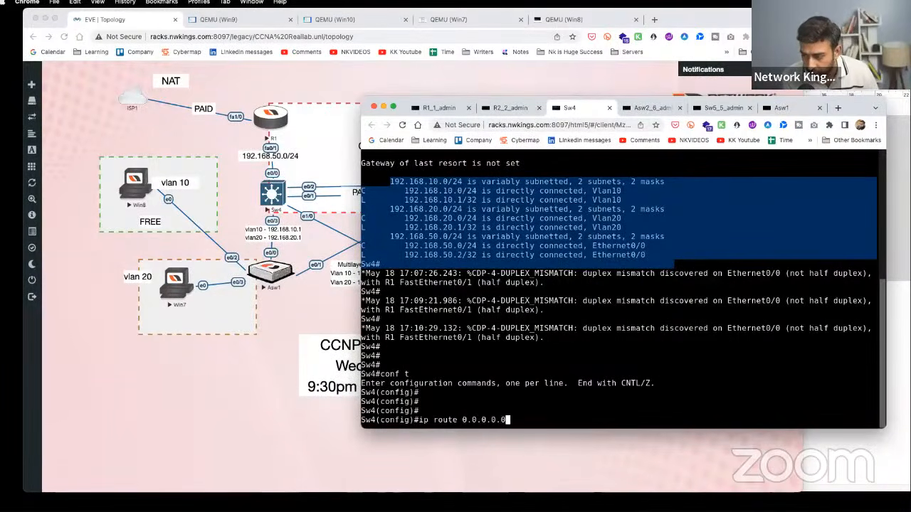
type(" 0.0.0.0")
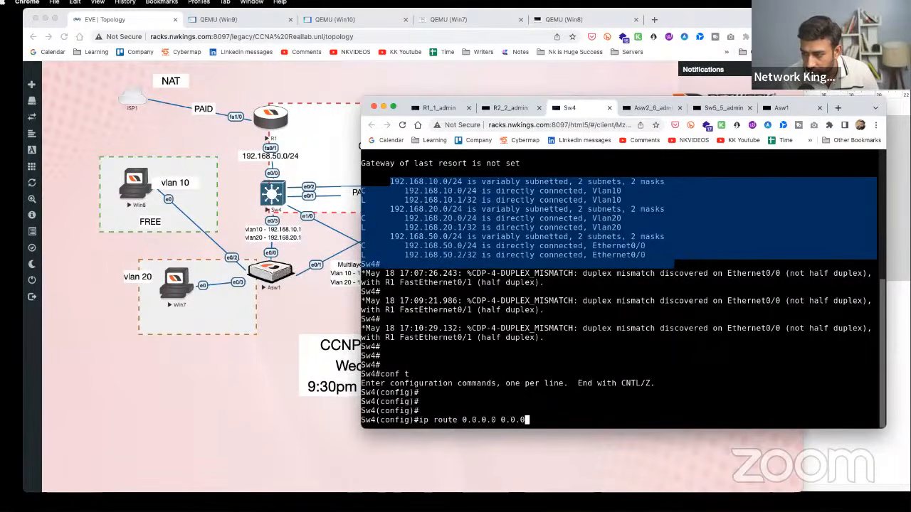
type(" 1")
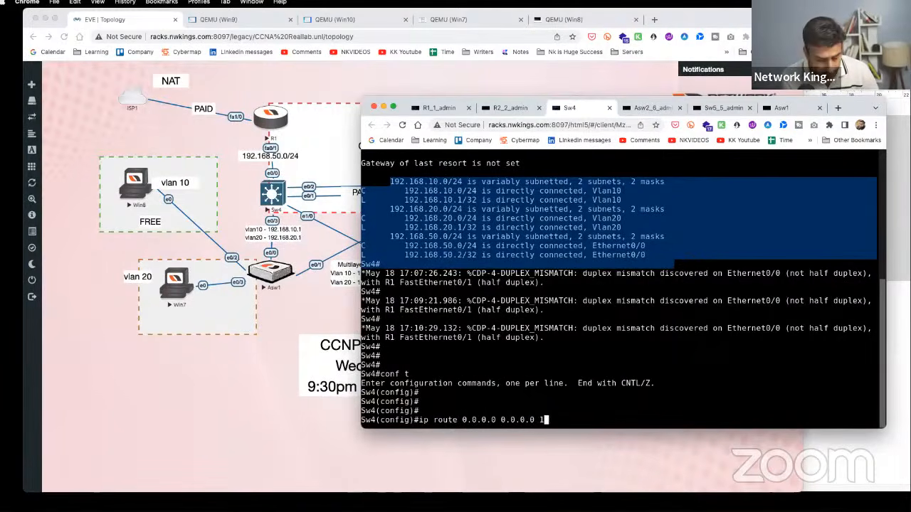
type("92.168.50.")
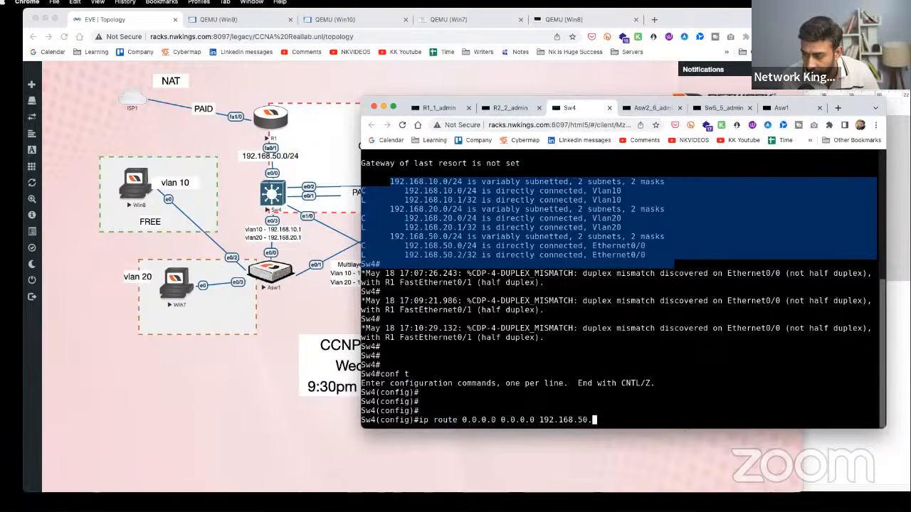
type("1")
key("Return")
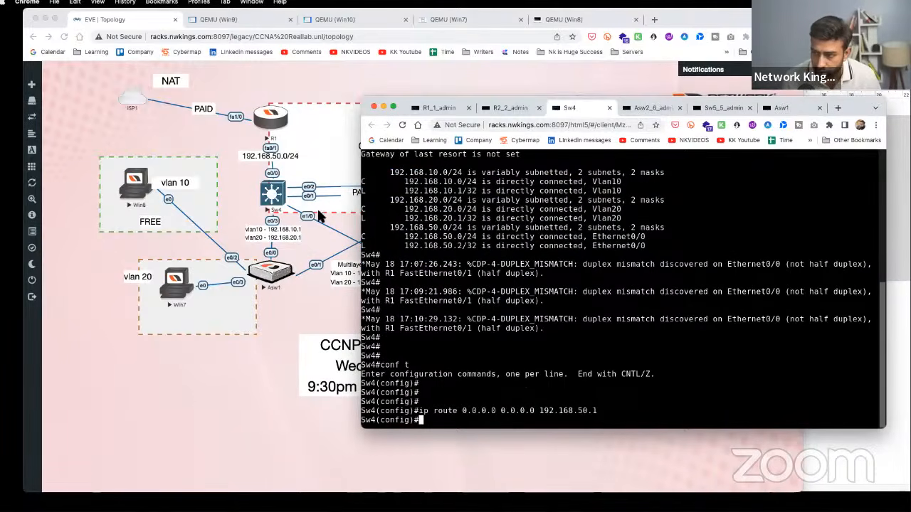
- Review Sw4's connected routes alongside the newly added default route
left_click(80, 148)
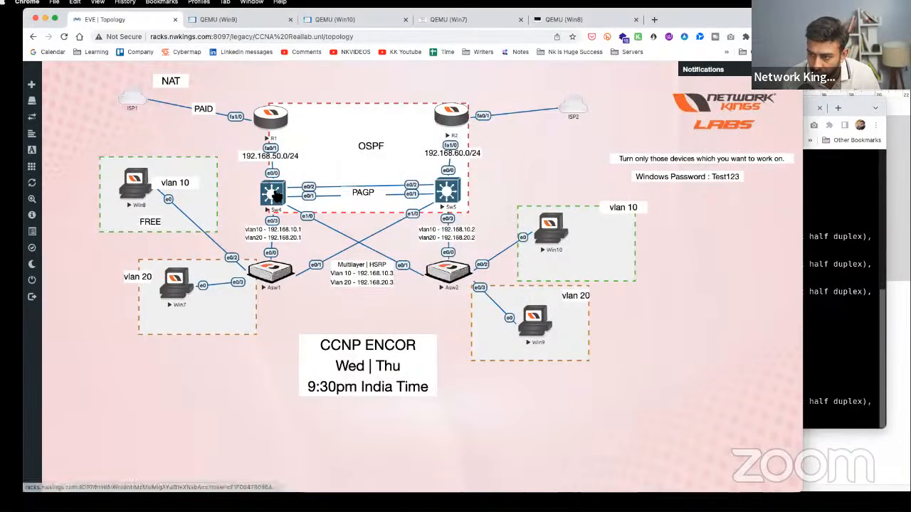
left_click(274, 195)
left_click_drag(405, 173, 644, 218)
left_click_drag(616, 383, 425, 383)
left_click(275, 125)
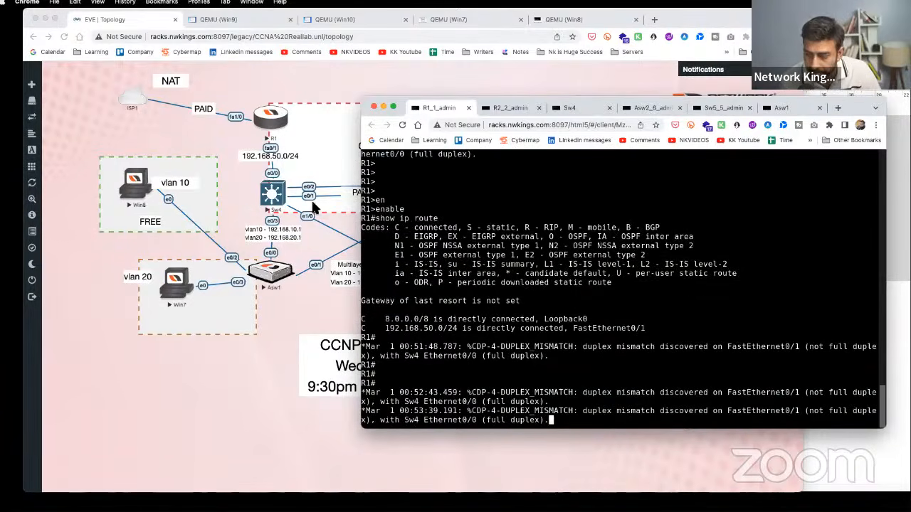
- Revisit Sw4's console and highlight its default route command
left_click(242, 183)
left_click(276, 198)
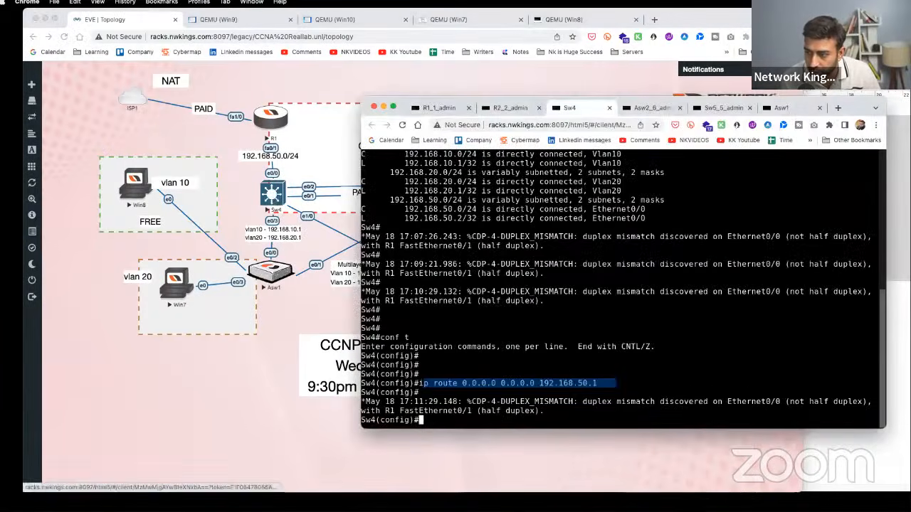
left_click_drag(623, 384, 420, 383)
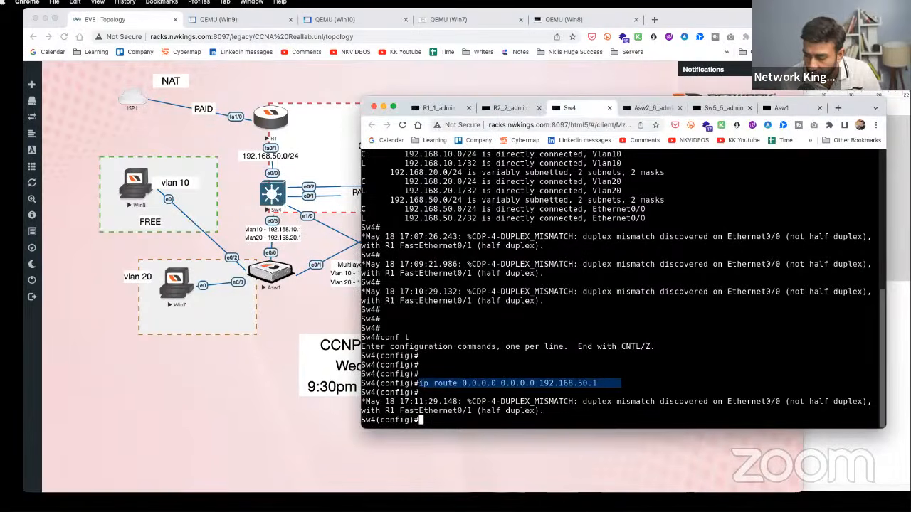
- On R1, enter conf t and add a static route to 192.168.10.0/24 via 192.168.50.2
left_click(281, 114)
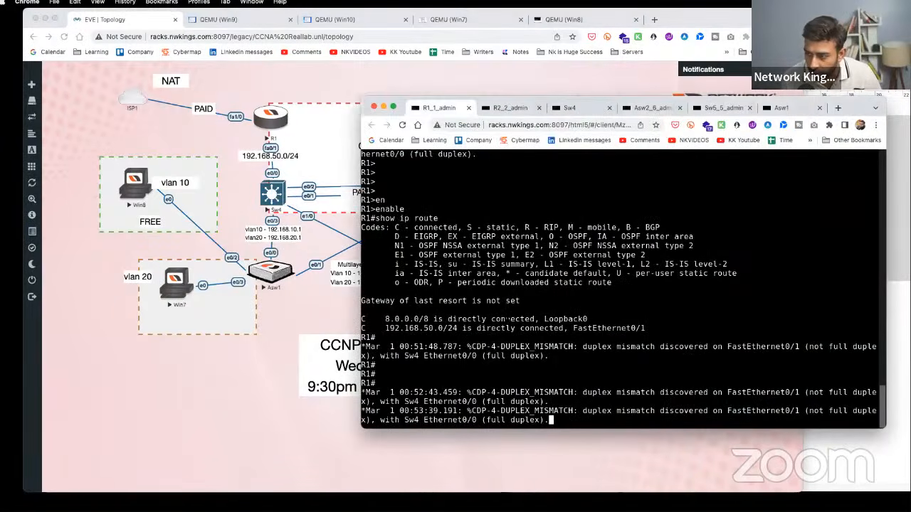
key("Return")
key("Return")
key("Return")
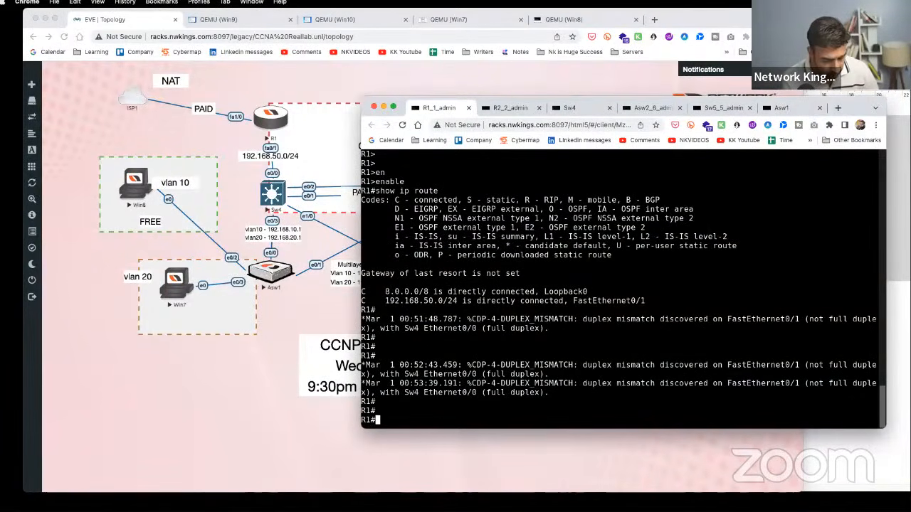
type("conf t")
key("Return")
key("Return")
type("ip rout")
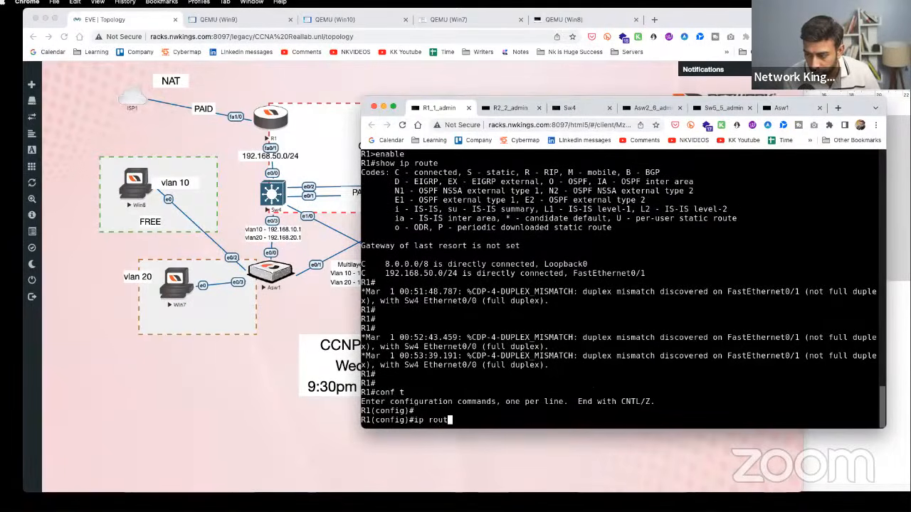
type("e 192.168.10")
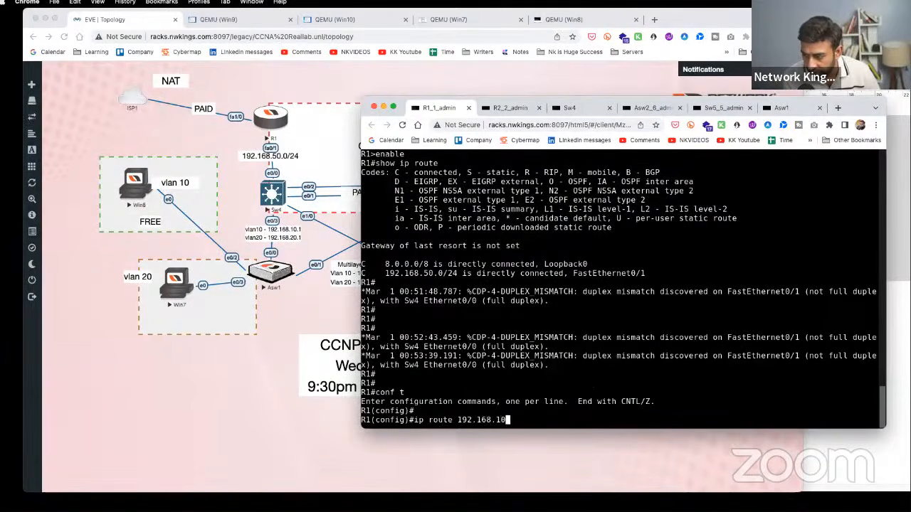
type(".0 255.255.25")
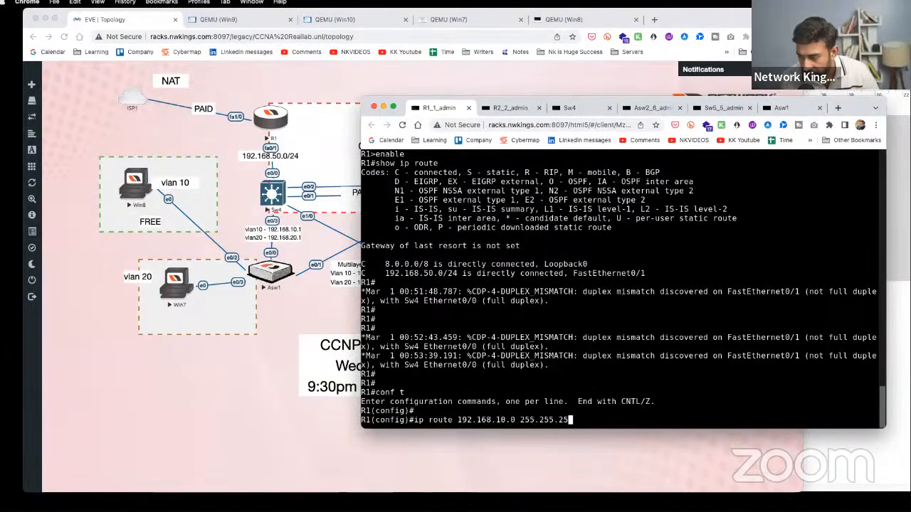
type("5.0 ")
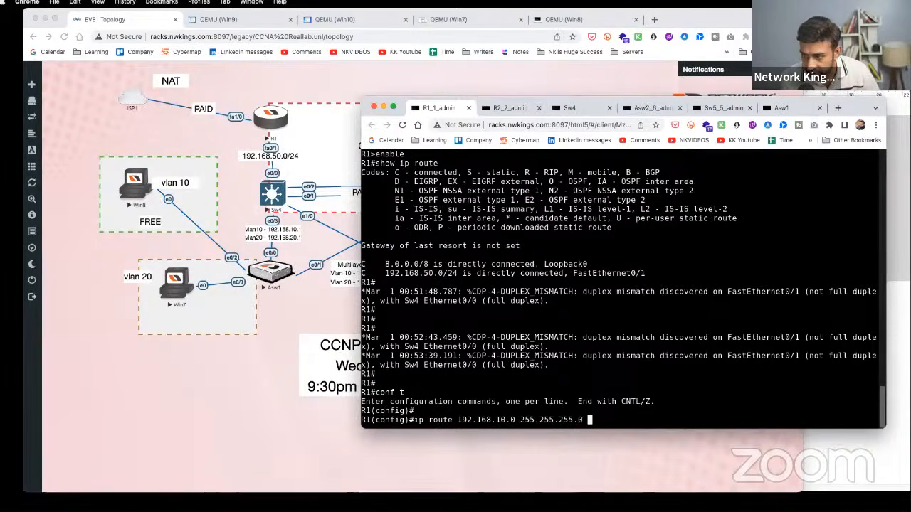
type("192.168.")
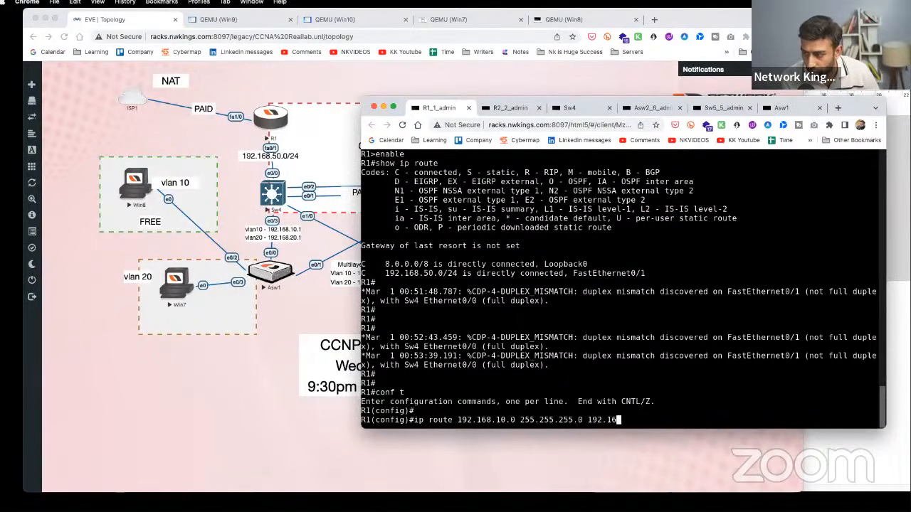
type("50.2")
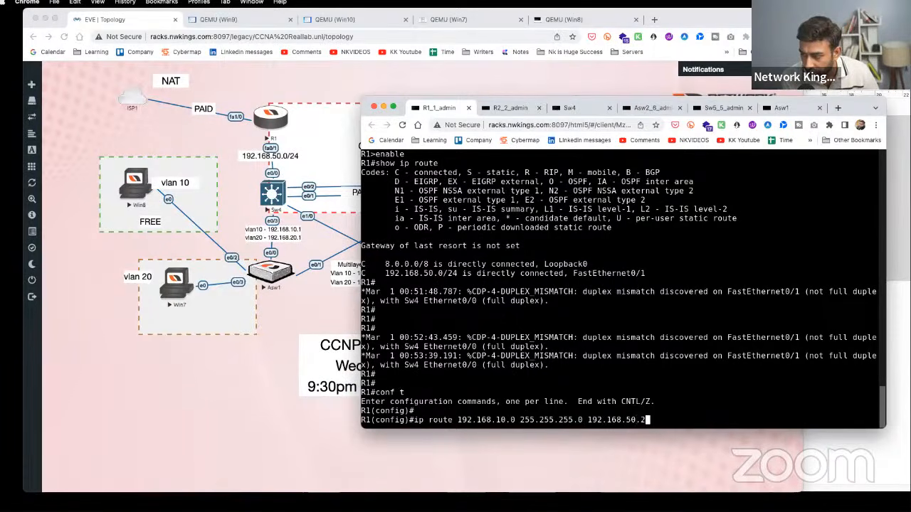
key("Return")
- Add R1's route to 192.168.20.0/24 via 192.168.50.2, then bring up Win8's command prompt
type("ip route 192.168")
key("Up")
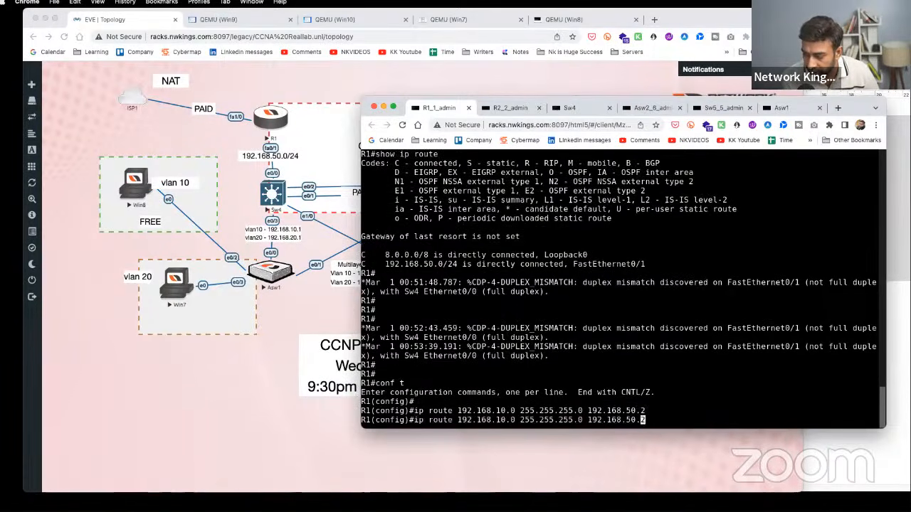
key("Left")
key("Left")
key("Left")
key("Left")
key("Left")
key("Left")
key("Left")
key("Left")
key("Left")
key("Left")
key("Left")
key("Left")
key("Left")
key("Left")
key("Left")
key("Left")
key("Left")
key("Left")
key("Left")
key("Left")
key("Left")
key("Left")
key("Left")
key("Left")
key("Left")
key("Left")
key("Left")
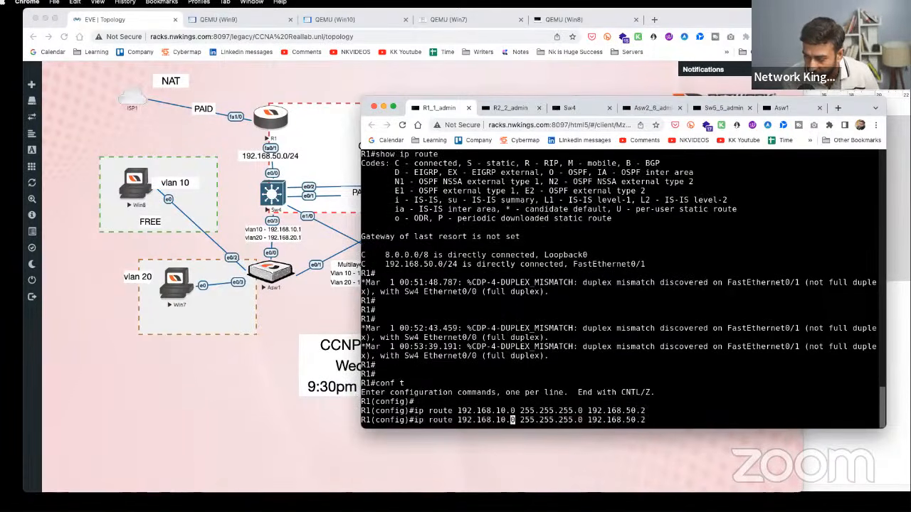
key("BackSpace")
type("2")
key("Return")
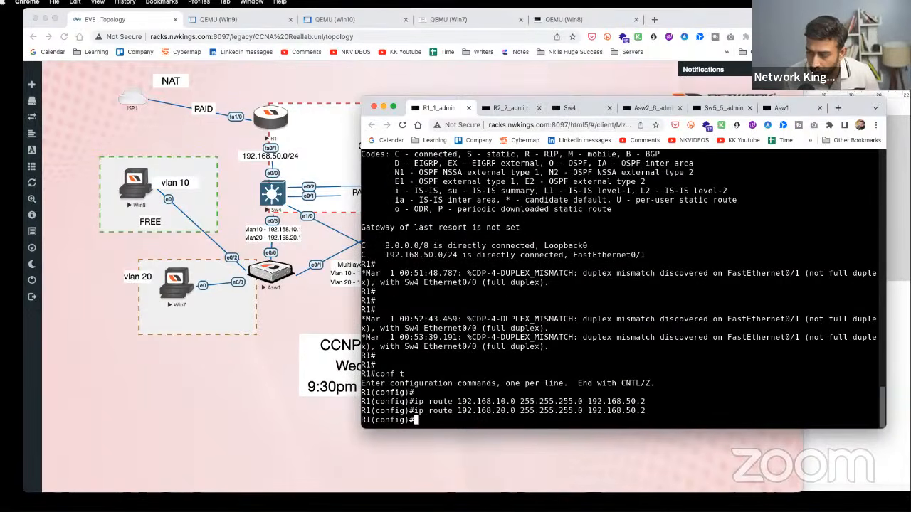
left_click(132, 184)
left_click(133, 185)
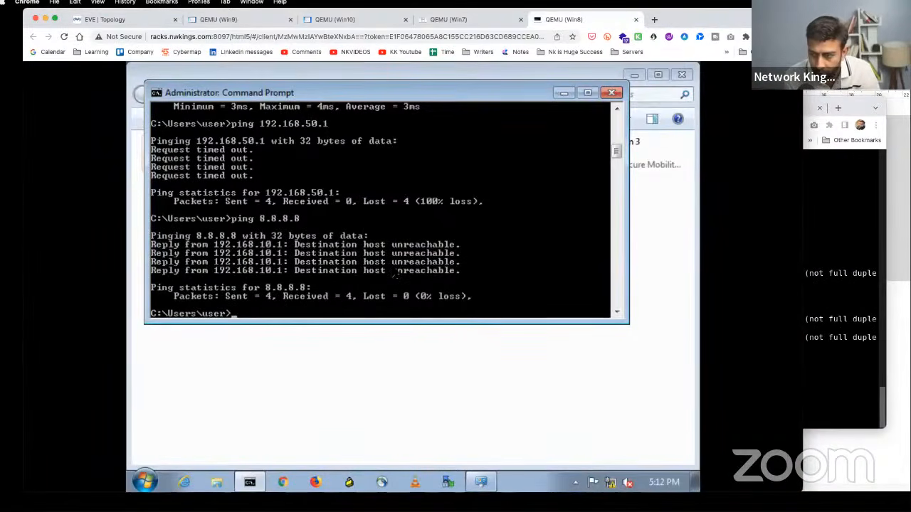
- Rerun Win8's ping to 192.168.50.1, now 4 replies with 0% loss, and return to the topology
key("Up")
key("Up")
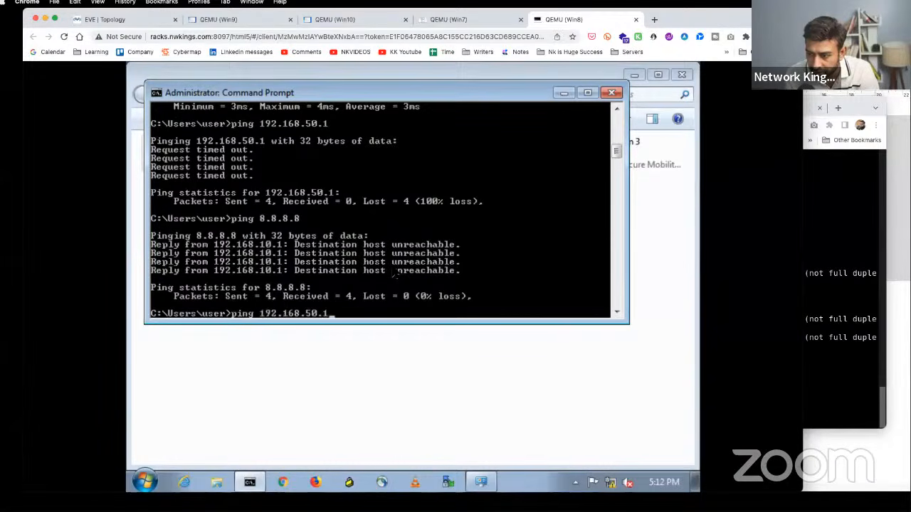
key("Return")
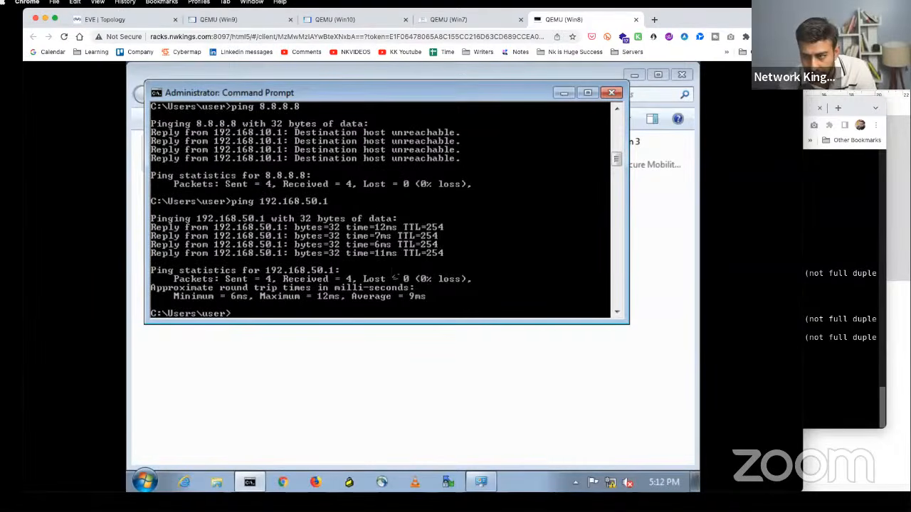
left_click(131, 22)
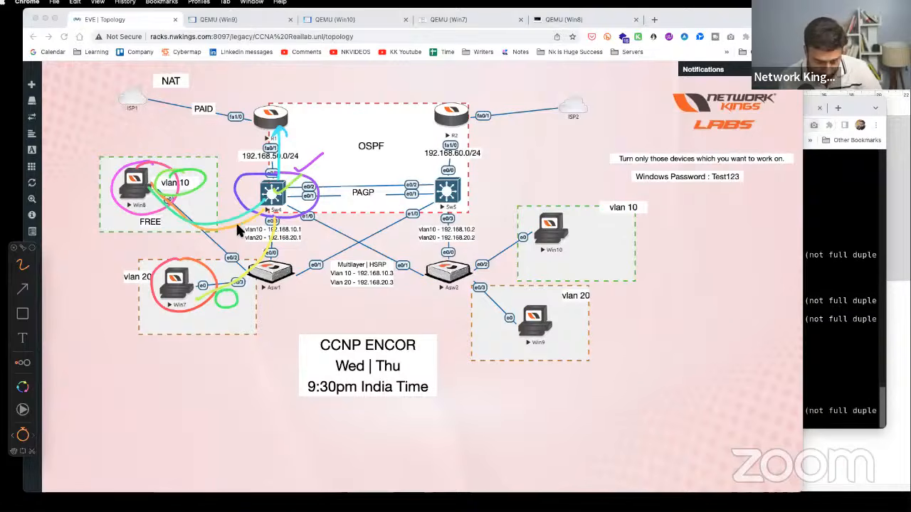
- Sketch pen annotations over the lab topology, then clear them
key("ctrl+s")
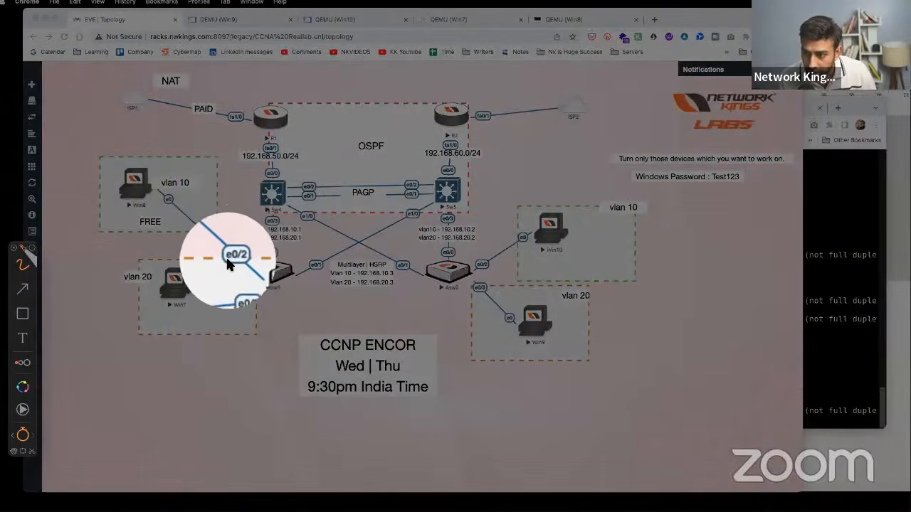
key("ctrl+s")
mouse_move(140, 179)
left_mouse_down()
mouse_move(243, 275)
mouse_move(272, 276)
mouse_move(274, 125)
left_mouse_up()
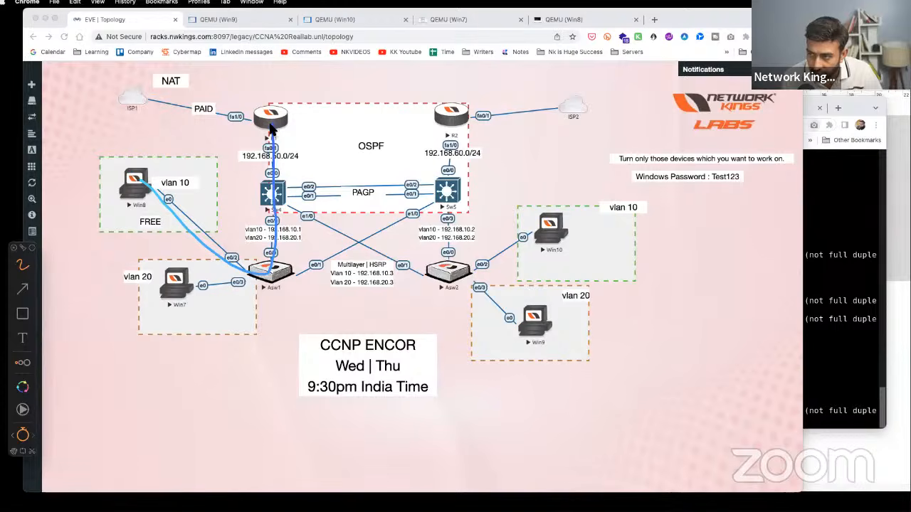
left_click_drag(281, 136, 299, 123)
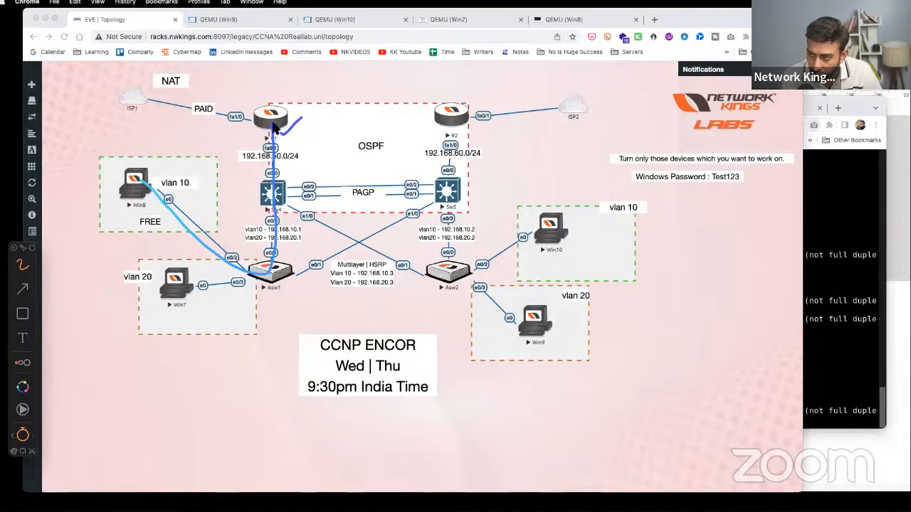
left_click_drag(117, 212, 145, 211)
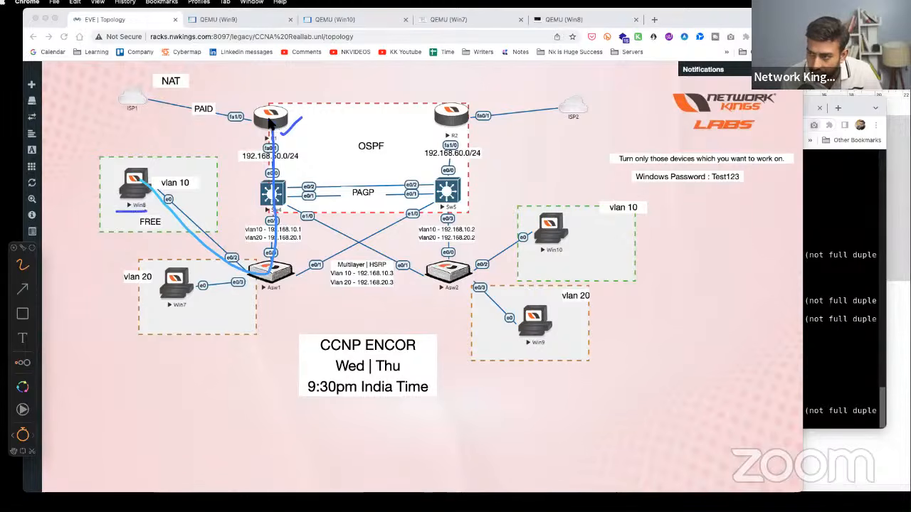
left_click_drag(271, 122, 311, 99)
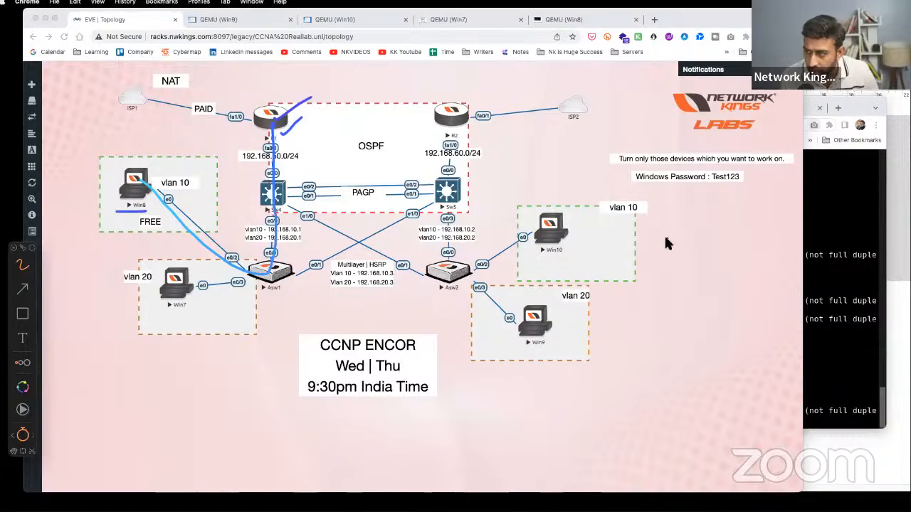
key("Escape")
- Mark R1's 192.168.10.0 route and next hop 192.168.50.2, sketch the Sw4-to-Win8 path, and reopen Win8's console
left_click(810, 121)
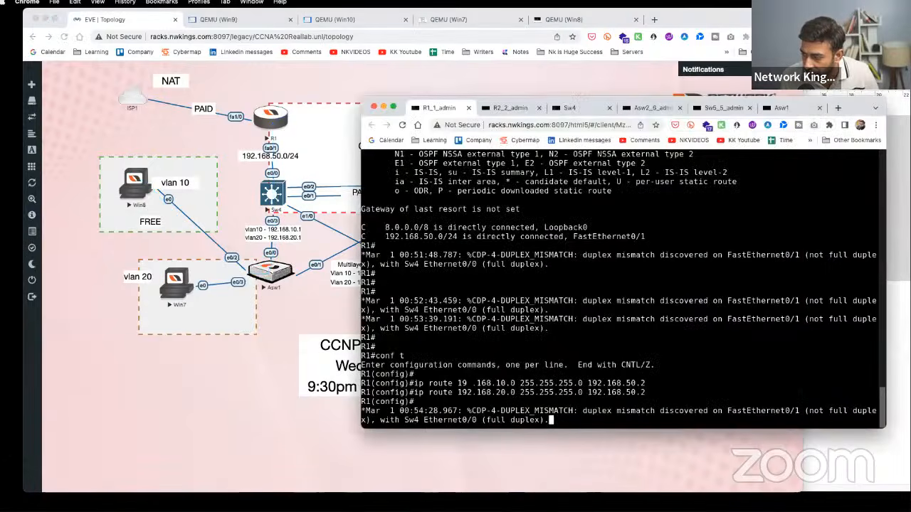
left_click_drag(469, 383, 518, 383)
left_click_drag(654, 382, 588, 383)
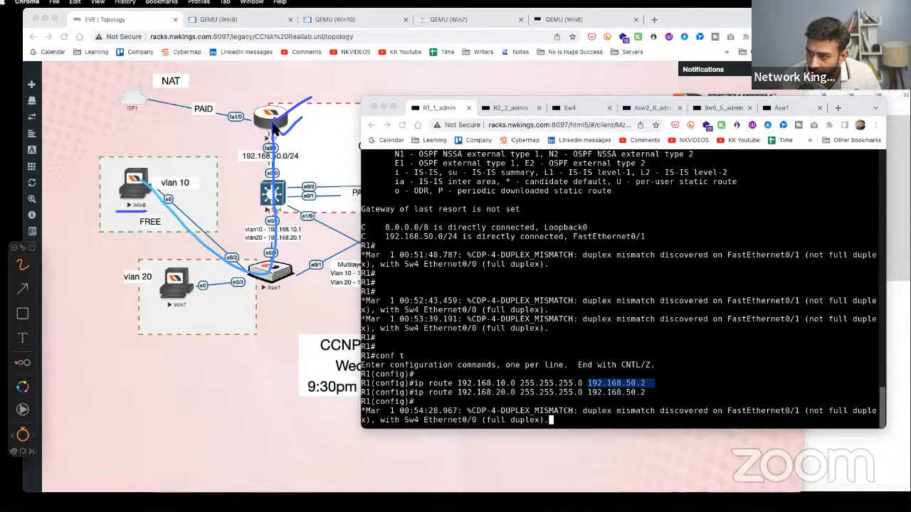
mouse_move(273, 124)
left_mouse_down()
mouse_move(257, 149)
mouse_move(262, 183)
left_mouse_up()
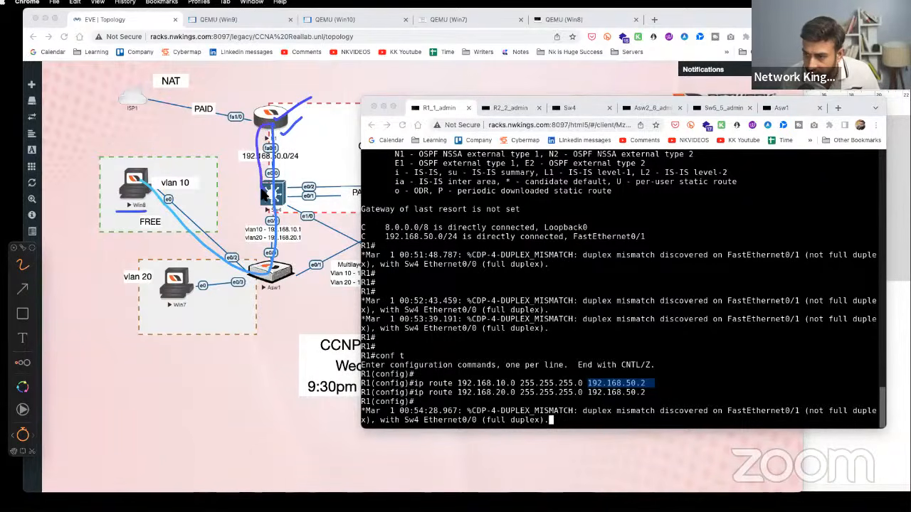
mouse_move(262, 194)
left_mouse_down()
mouse_move(257, 262)
mouse_move(179, 183)
left_mouse_up()
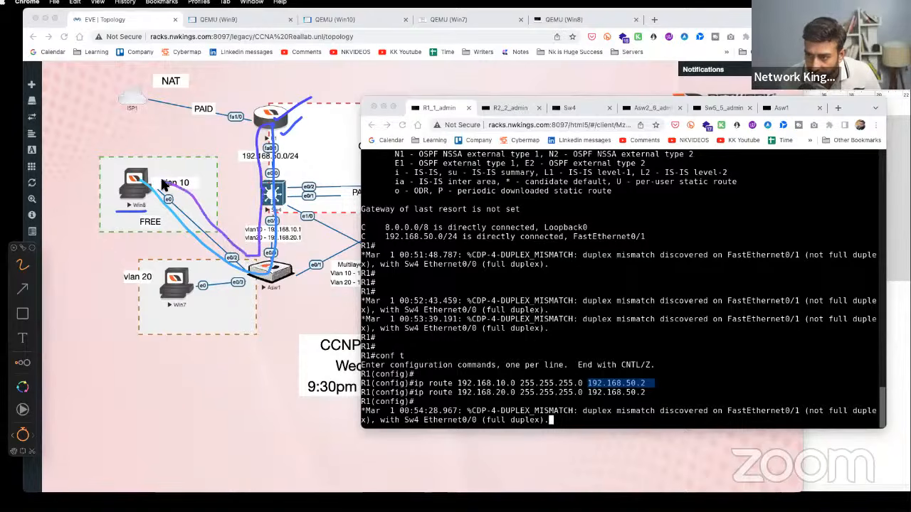
key("Escape")
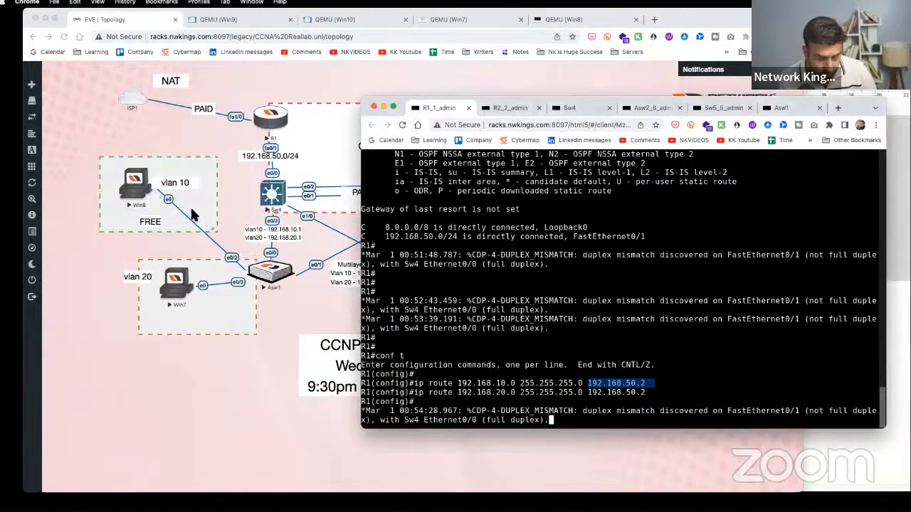
left_click(437, 80)
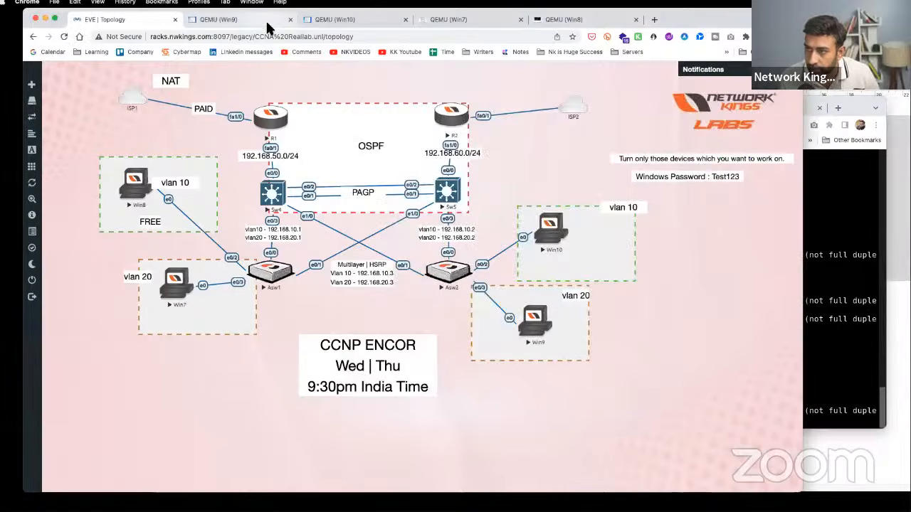
left_click(131, 184)
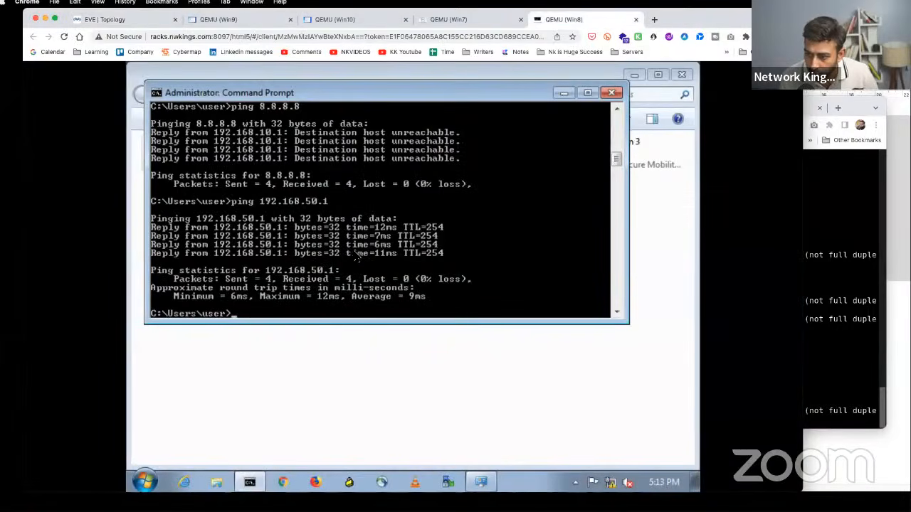
- On Win8, trace the route to 192.168.50.1 and rerun ping 8.8.8.8, which now succeeds
type("tracert")
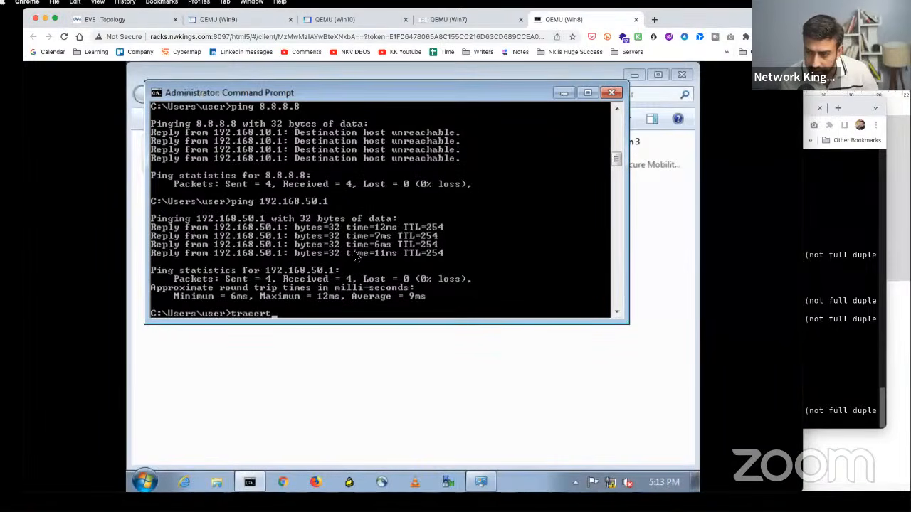
type(" 8.8")
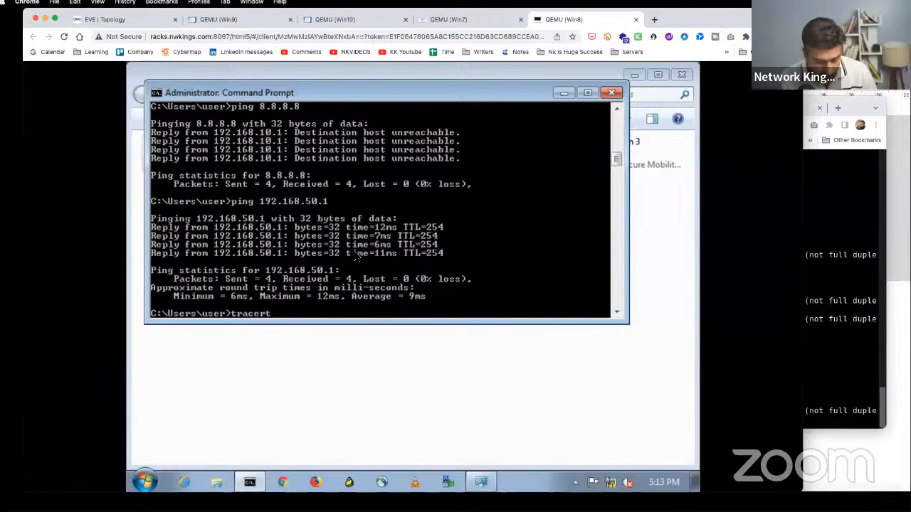
type("92.168.50.1")
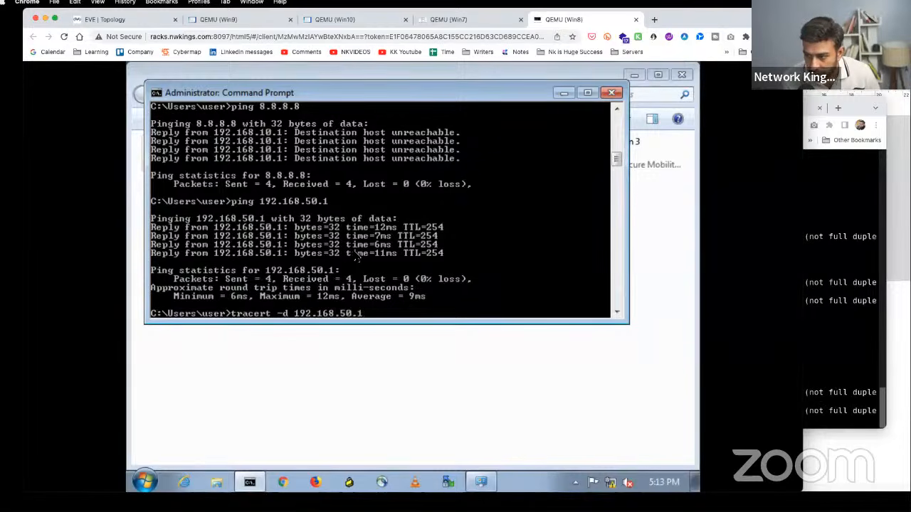
key("Return")
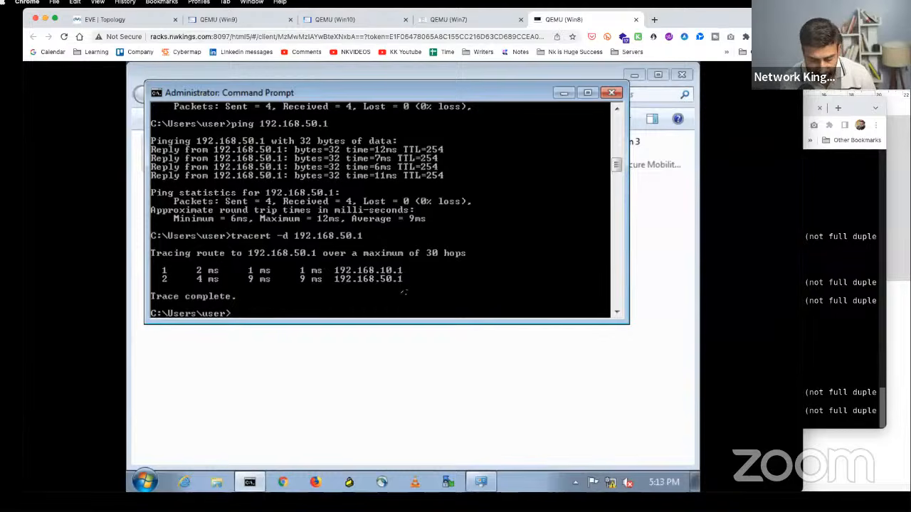
key("Up")
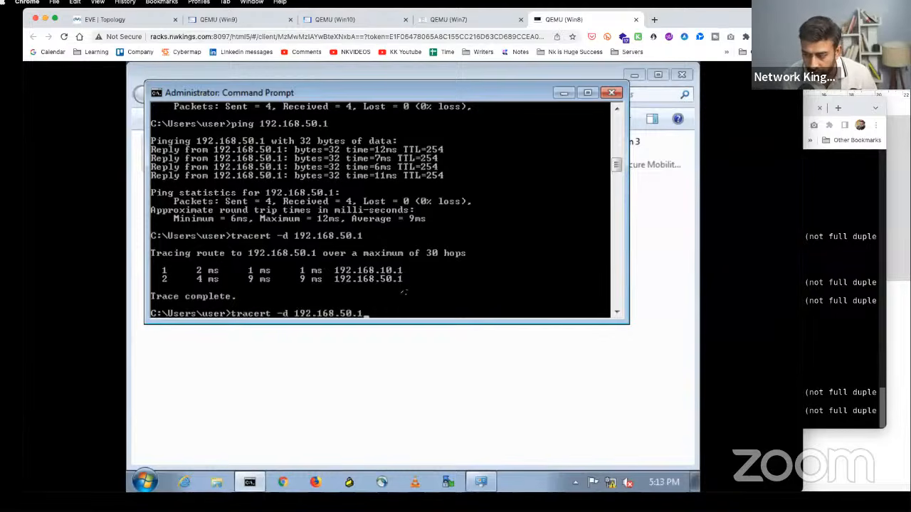
key("Up")
key("Up")
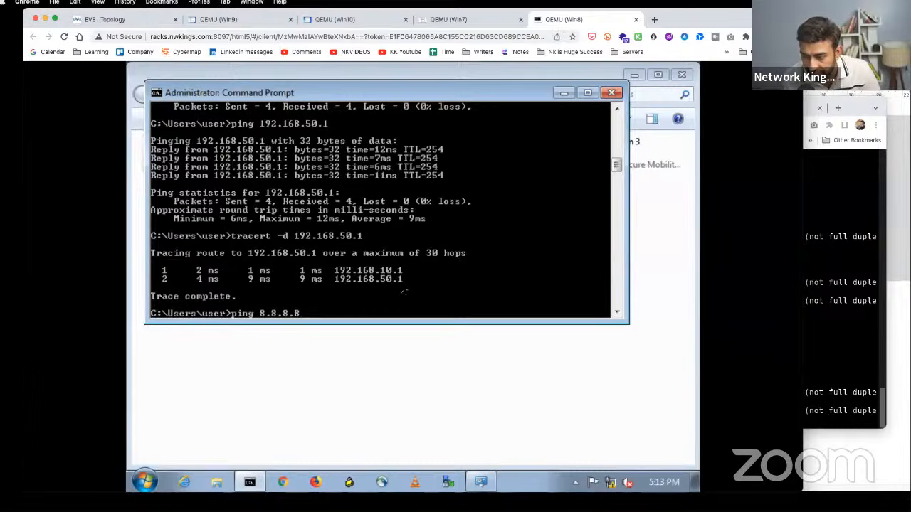
key("Return")
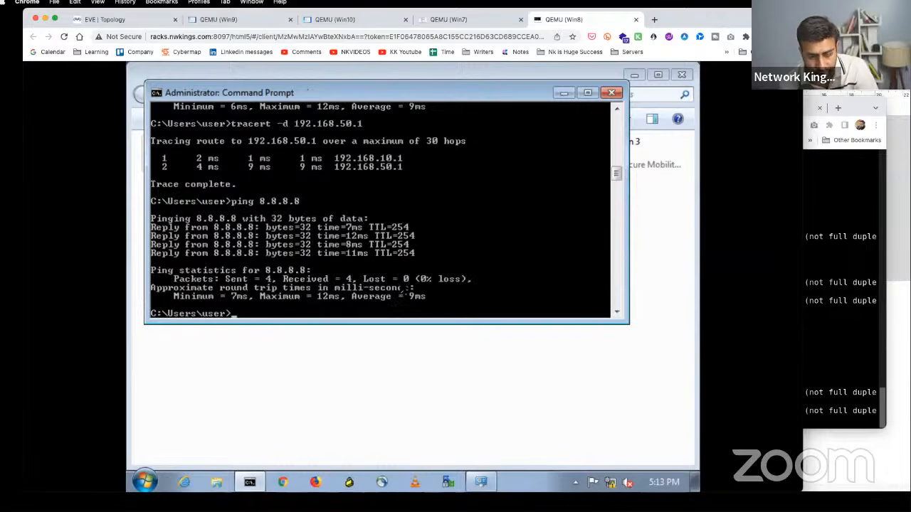
left_click(138, 20)
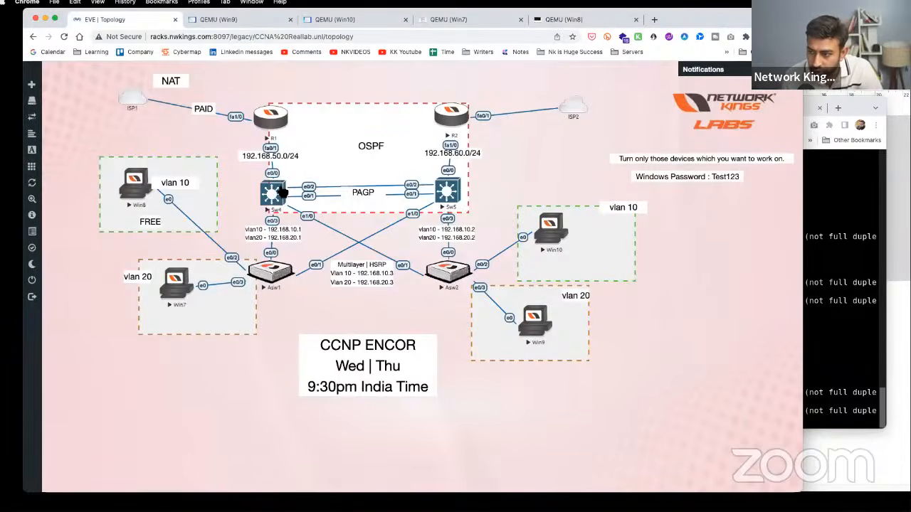
left_click(276, 125)
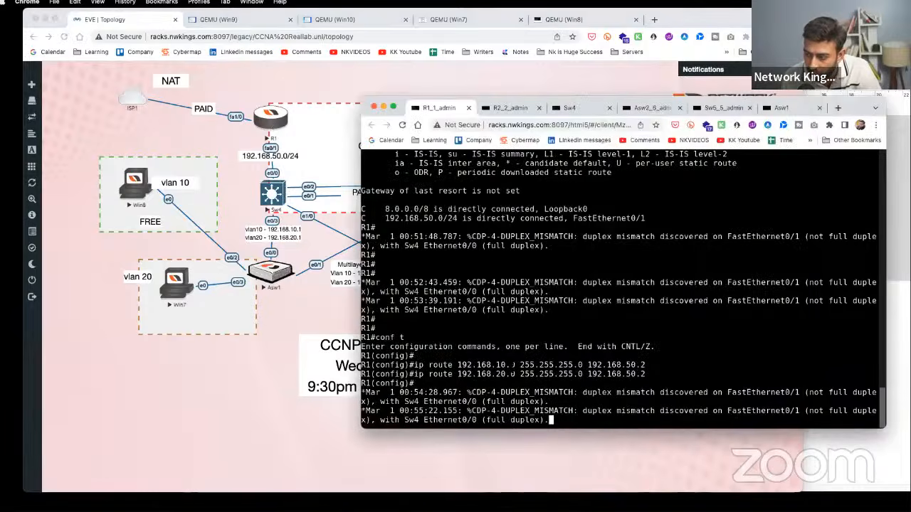
left_click_drag(375, 208, 511, 208)
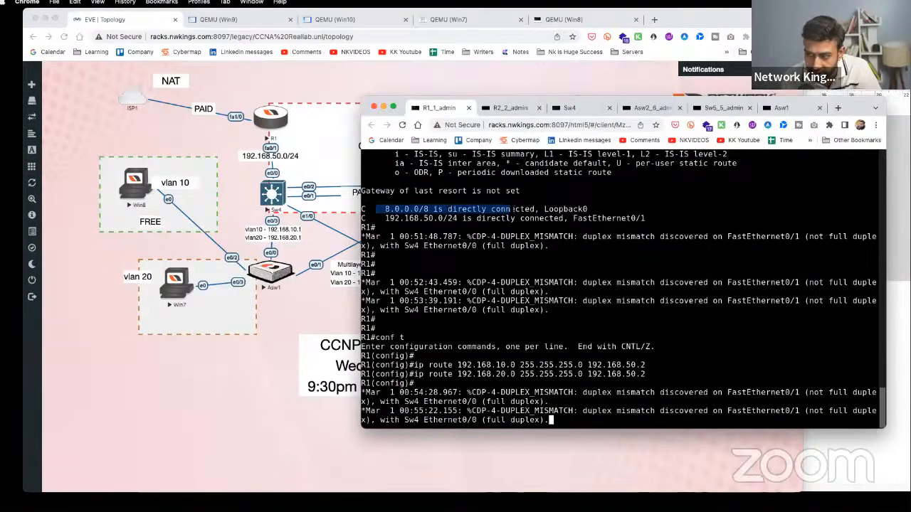
left_click(229, 99)
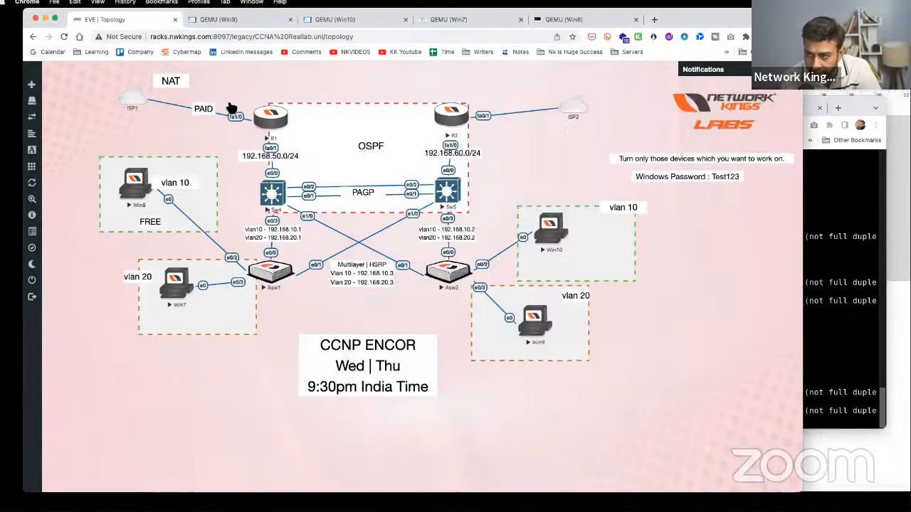
left_click_drag(220, 88, 246, 128)
left_click(272, 120)
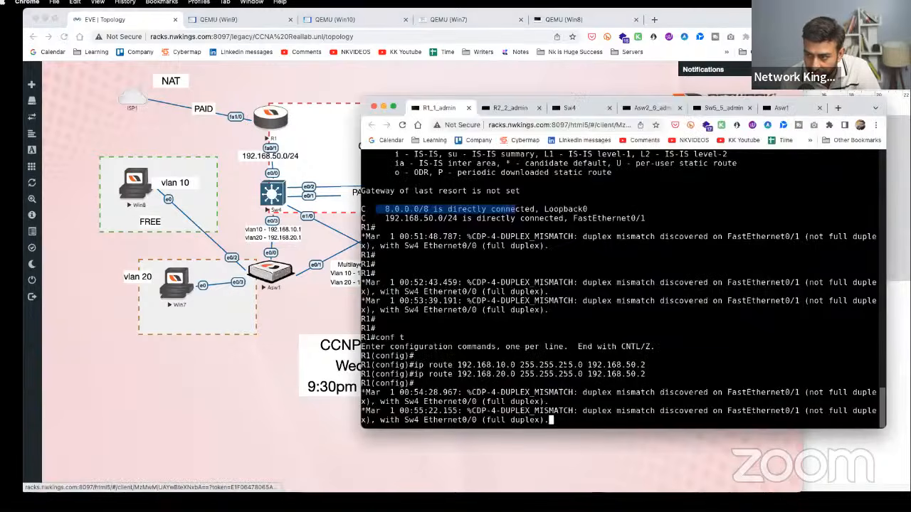
left_click_drag(476, 328, 383, 292)
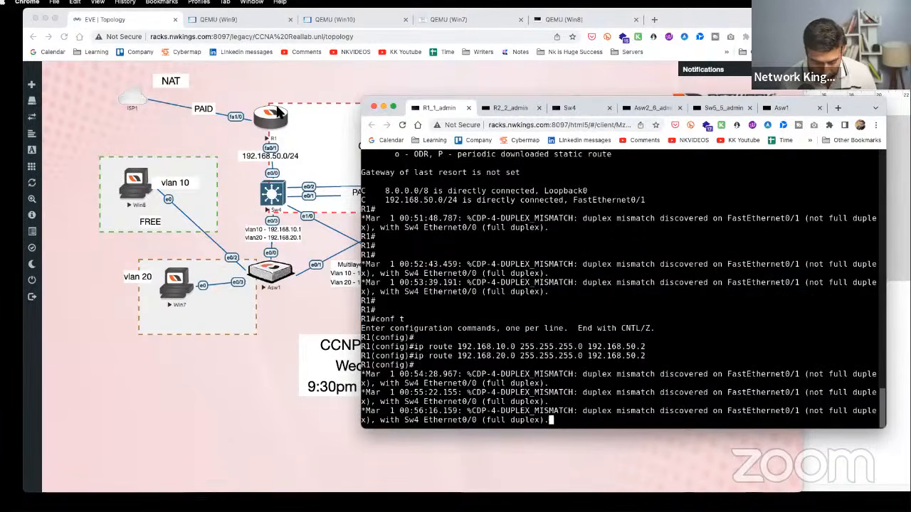
key("Return")
key("Return")
key("Return")
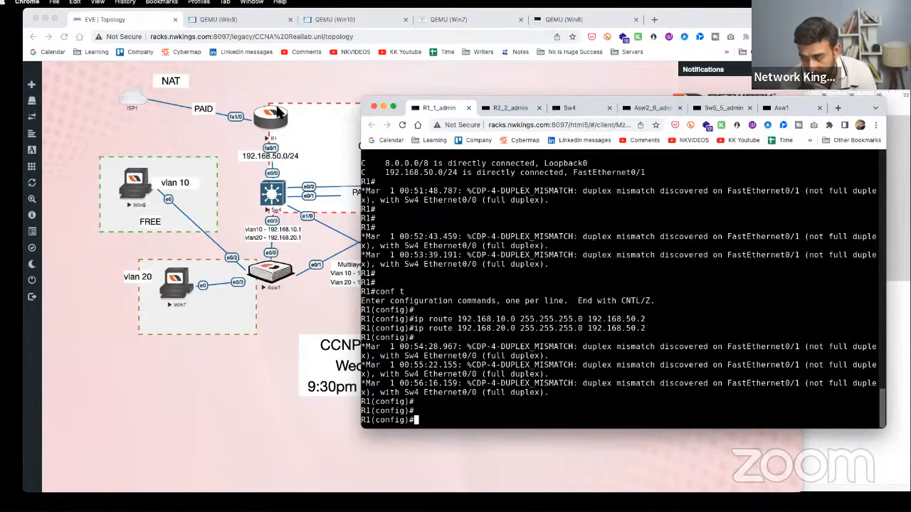
left_click(216, 420)
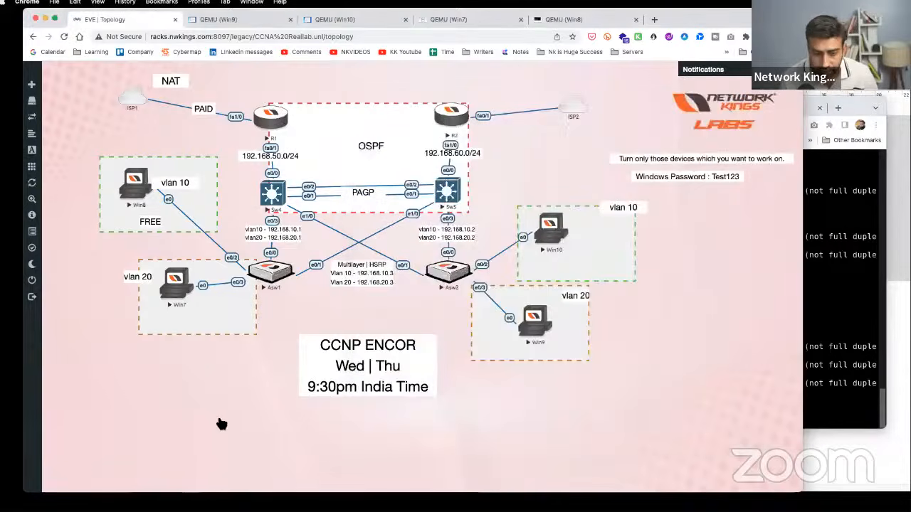
- Select ISP1, R1, Sw4, Asw1, Win8 and Win7 on the topology, then clear the selection
left_click_drag(107, 75, 301, 313)
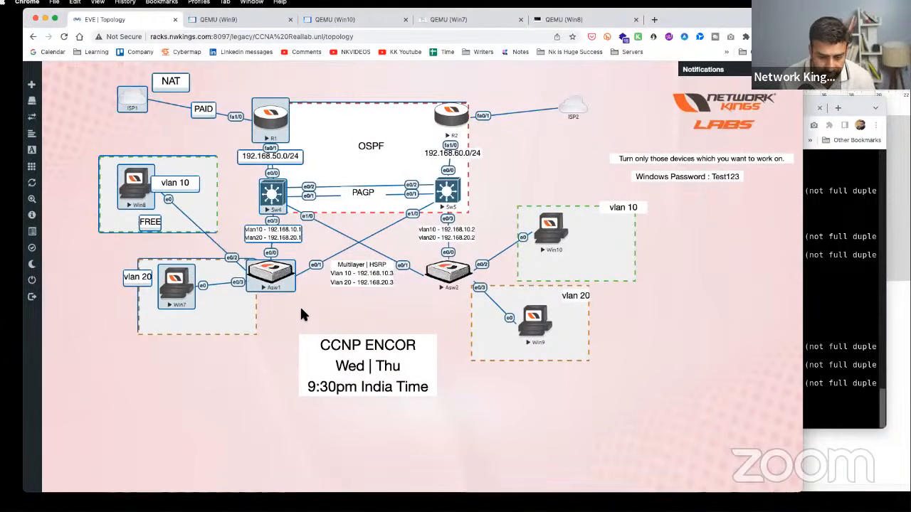
left_click(301, 314)
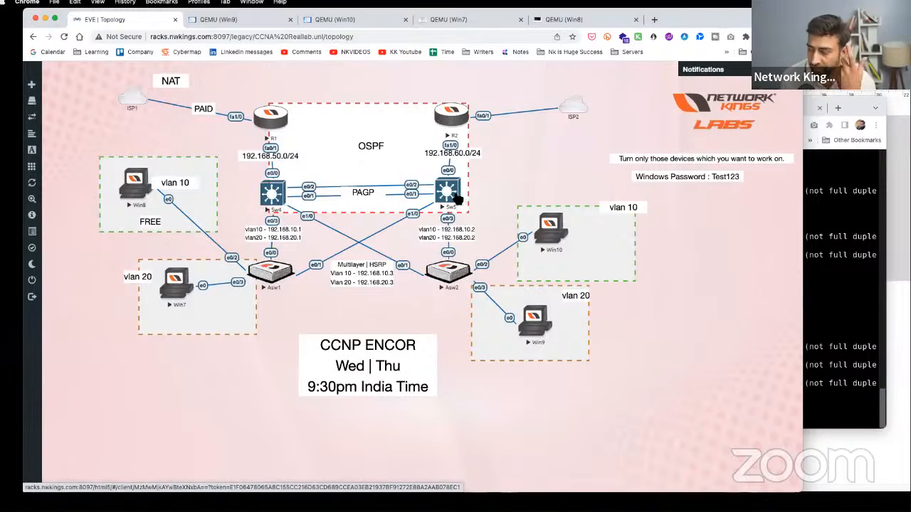
- Open Win10's console, dismissing the network location prompt and postponing the restart
left_click(565, 232)
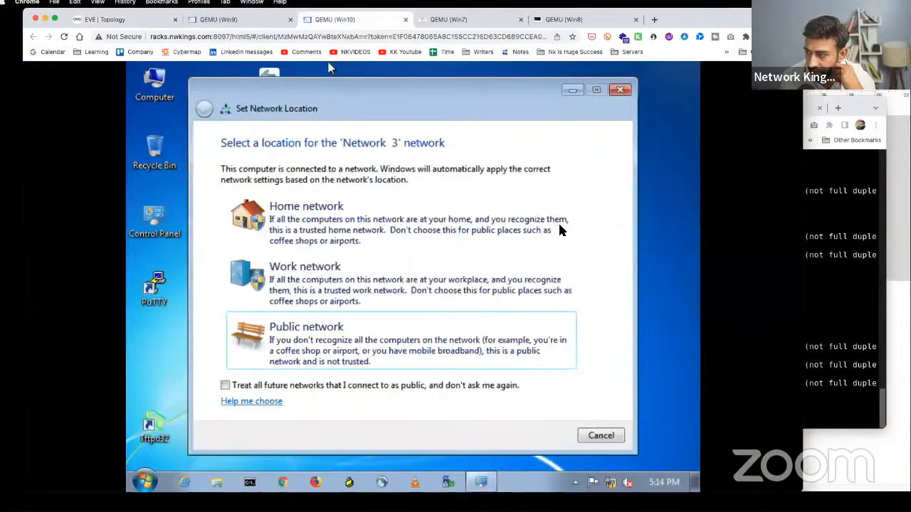
left_click(142, 21)
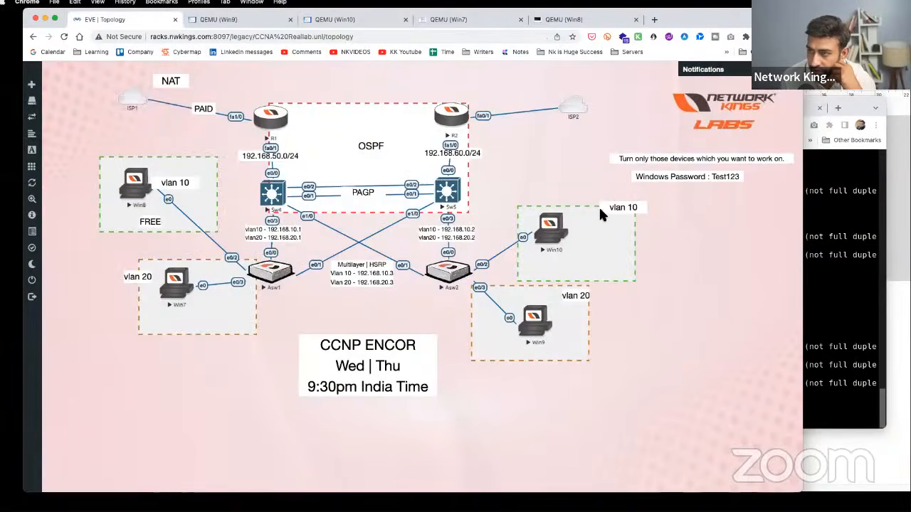
left_click(552, 229)
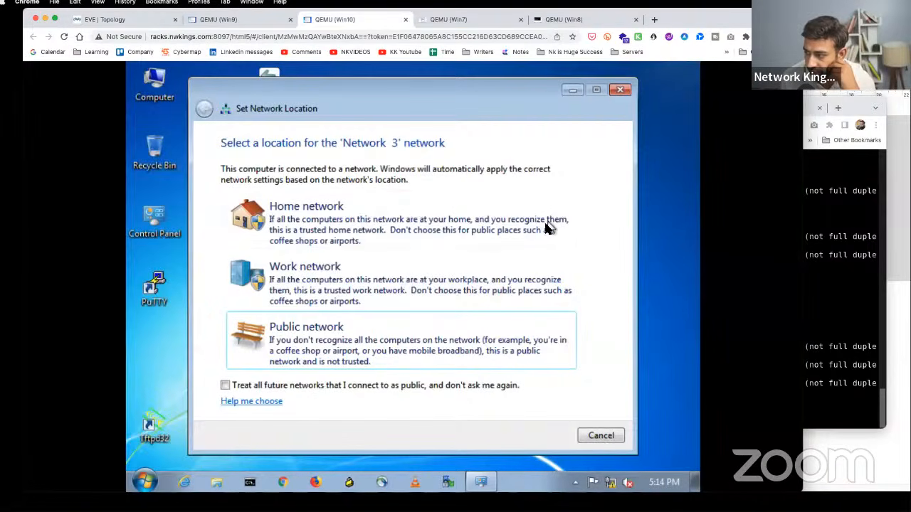
left_click(607, 437)
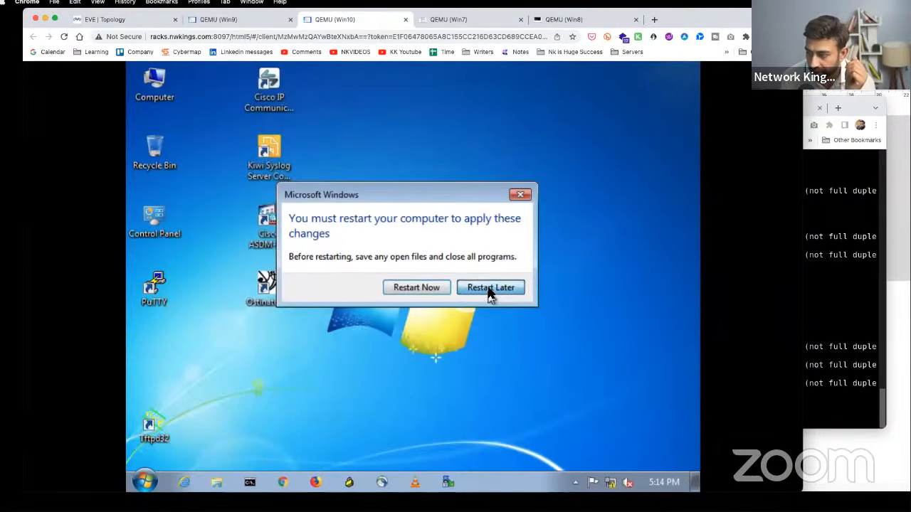
left_click(486, 293)
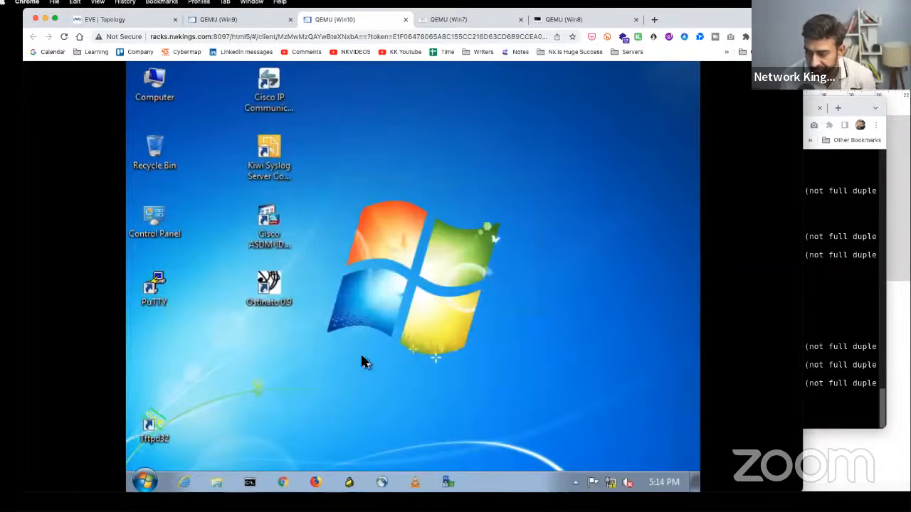
- Launch ncpa.cpl from the Start menu search
left_click(151, 482)
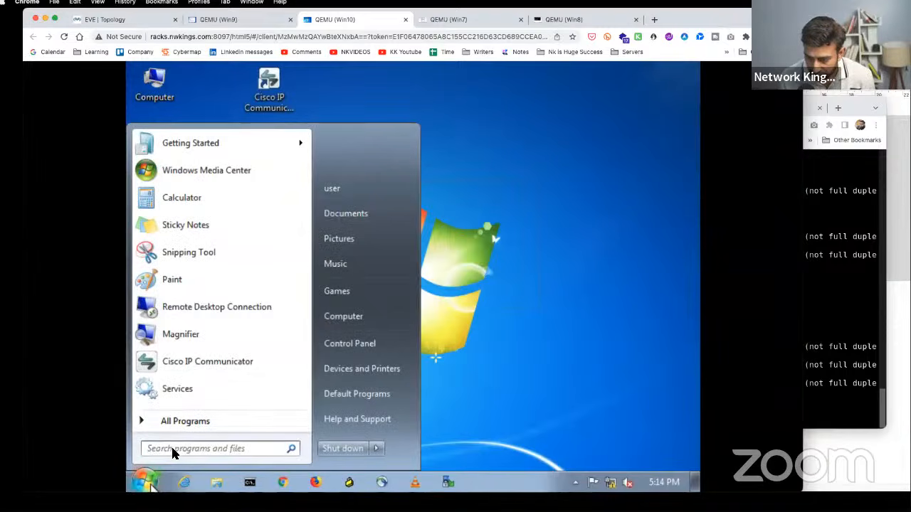
key("Escape")
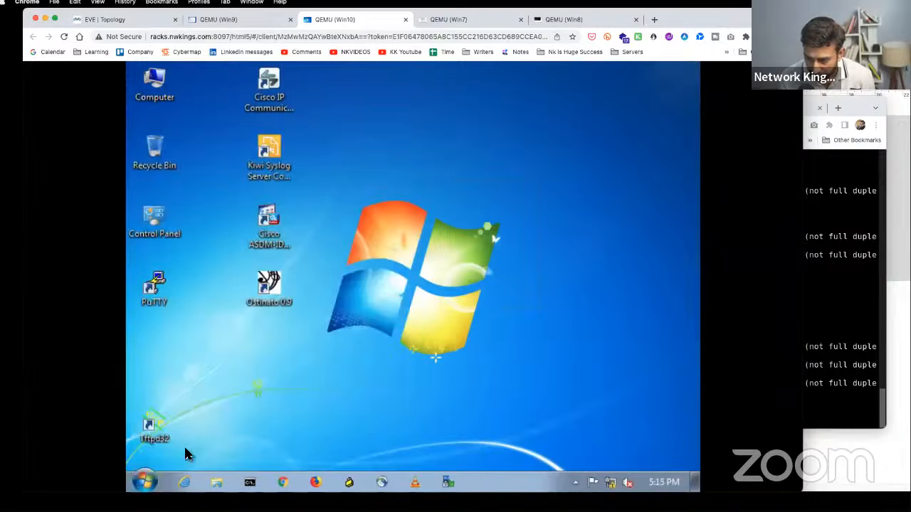
left_click(142, 484)
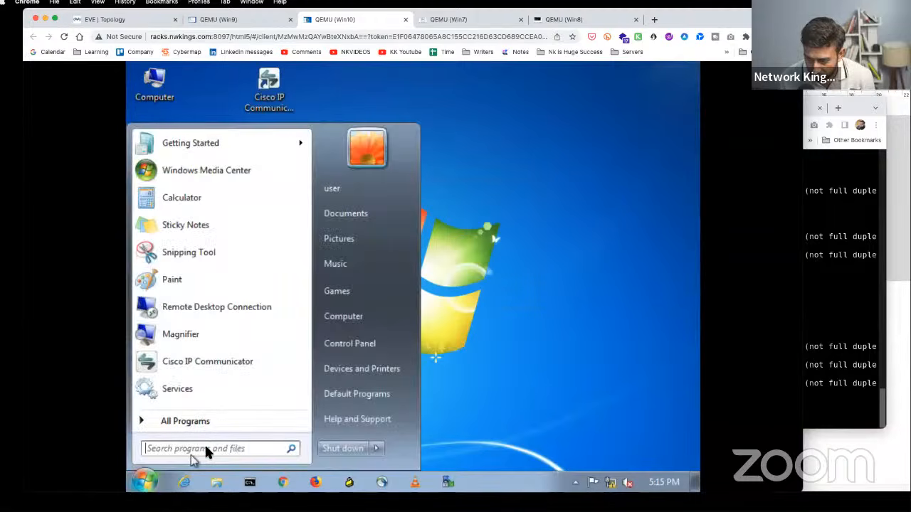
left_click(206, 447)
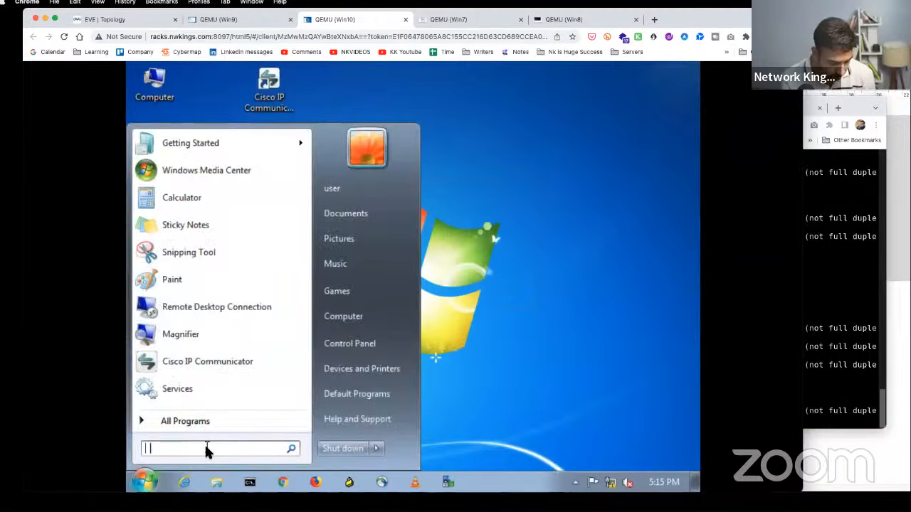
type("ncpa.cpl")
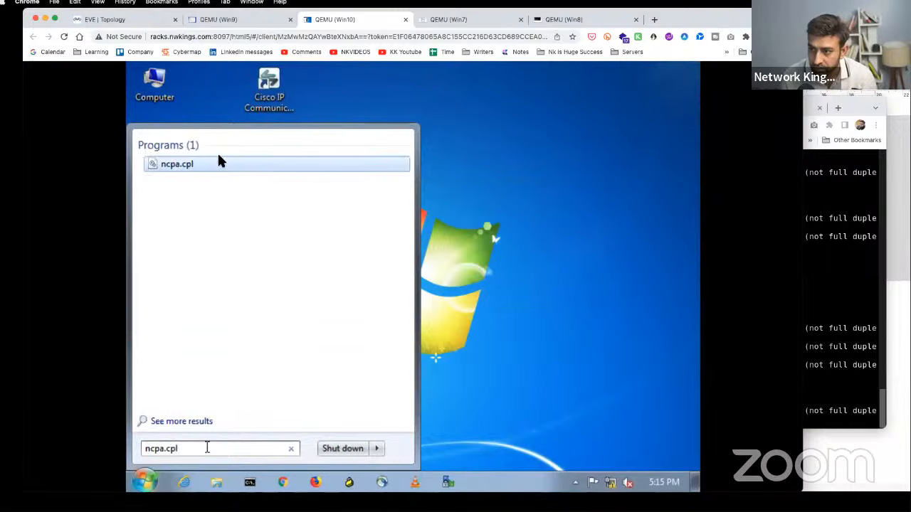
key("Return")
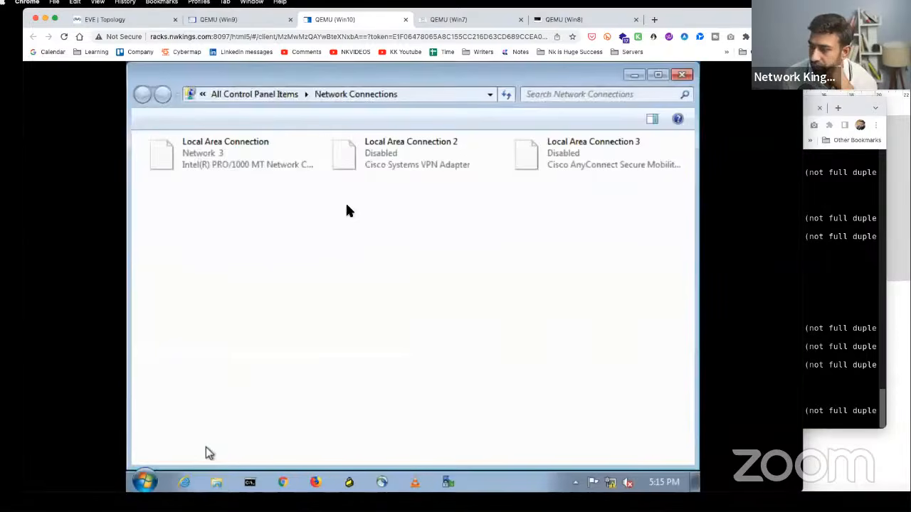
- Check Local Area Connection's status details, confirming DHCP address 192.168.10.4
left_click(251, 163)
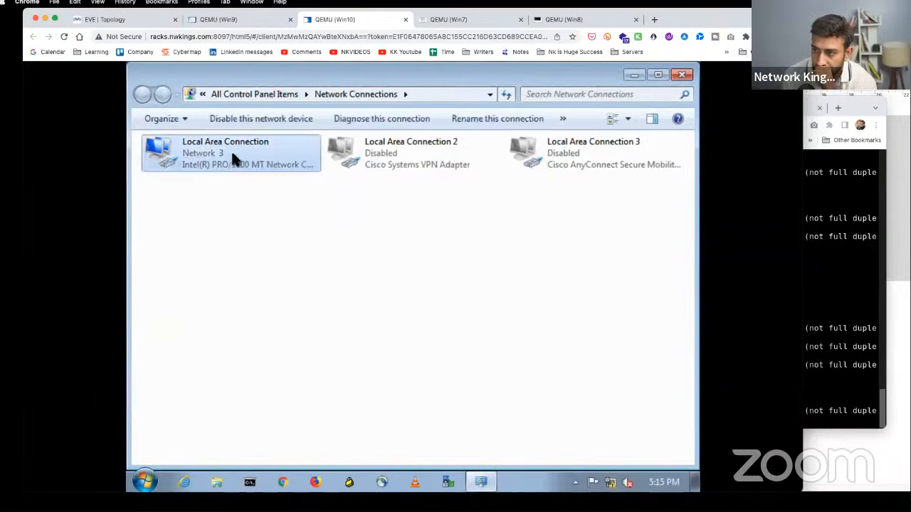
right_click(231, 150)
left_click(276, 180)
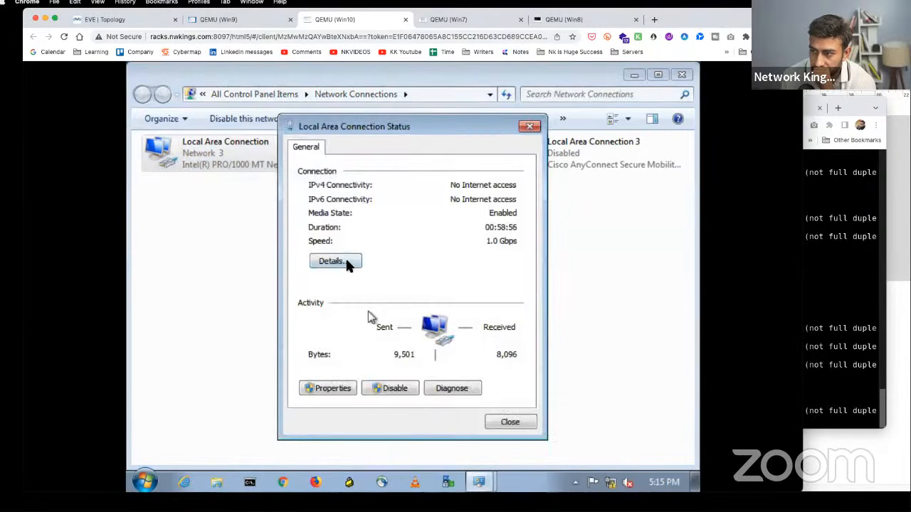
left_click(335, 261)
left_click(425, 253)
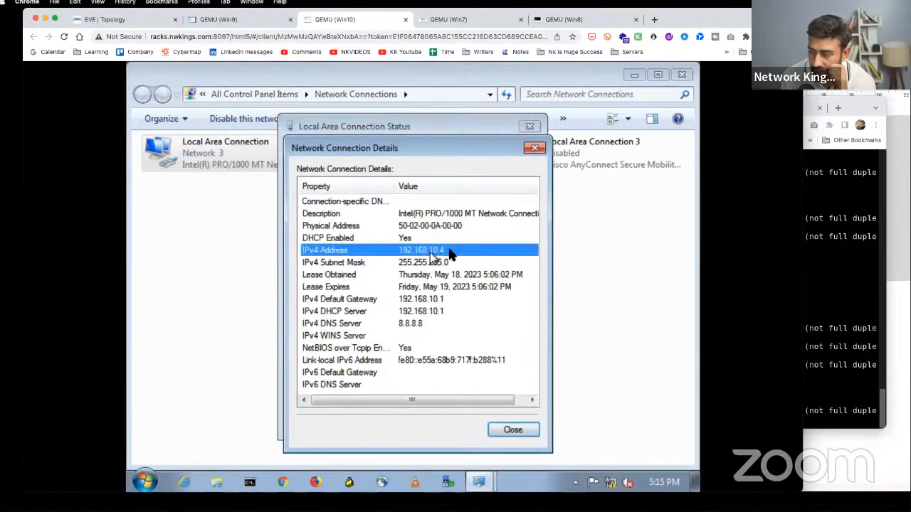
left_click(535, 149)
left_click(531, 128)
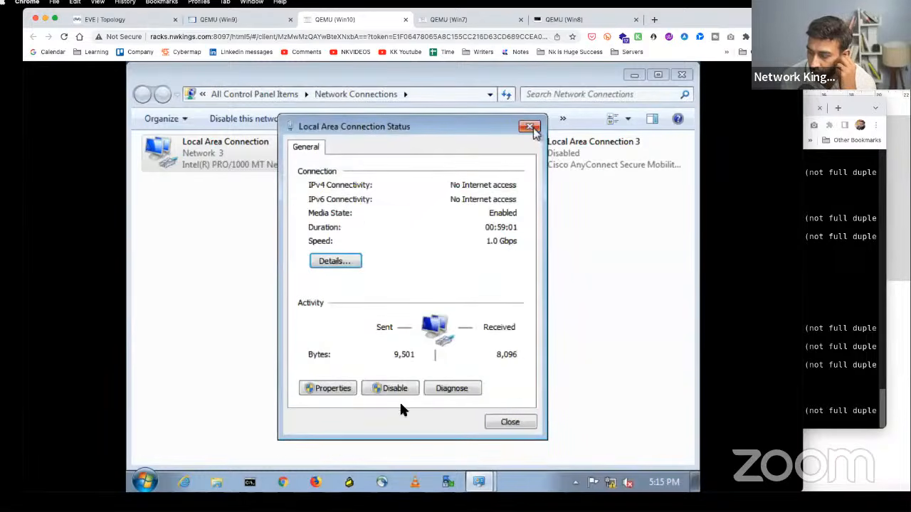
- Ping 8.8.8.8 from Win10's command prompt and return to the topology
left_click(250, 484)
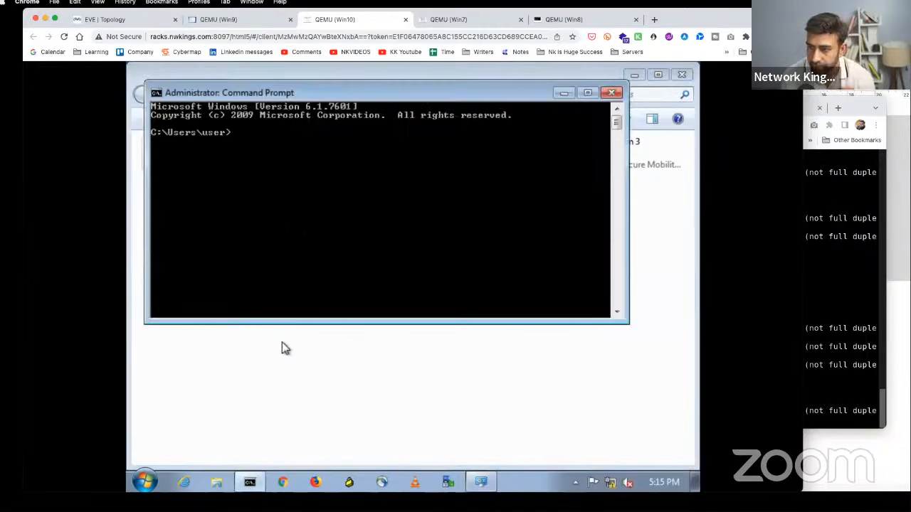
type("ping 8.8.8.8")
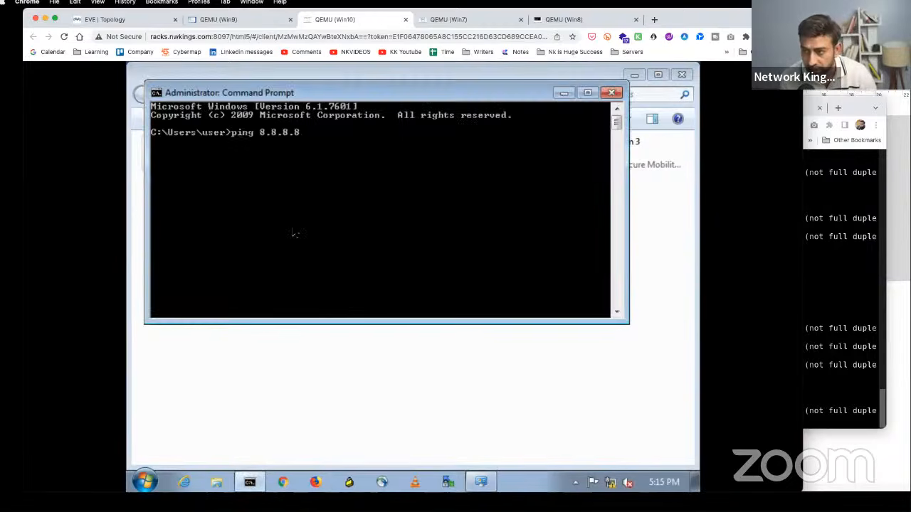
key("Return")
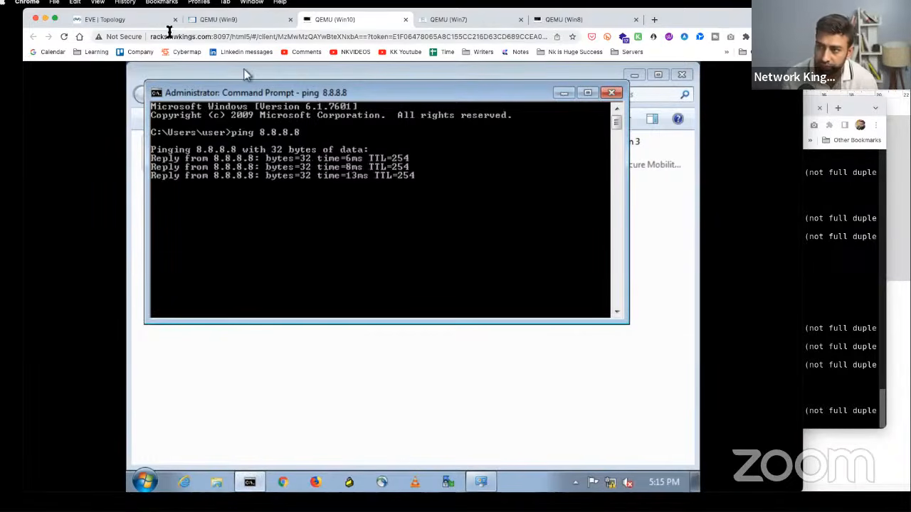
left_click(128, 19)
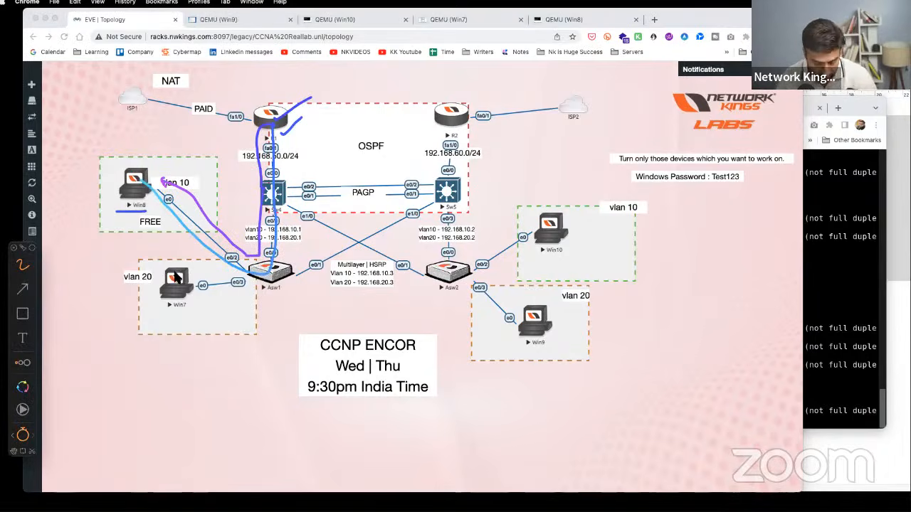
- Cross out Sw4 and trace Win8's and Win7's paths toward R2, then erase all marks
key("Escape")
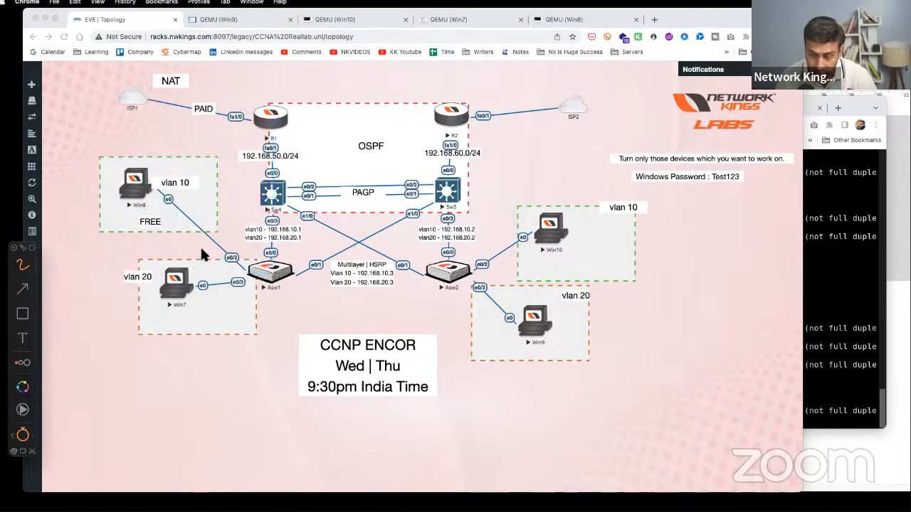
left_click_drag(257, 176, 288, 208)
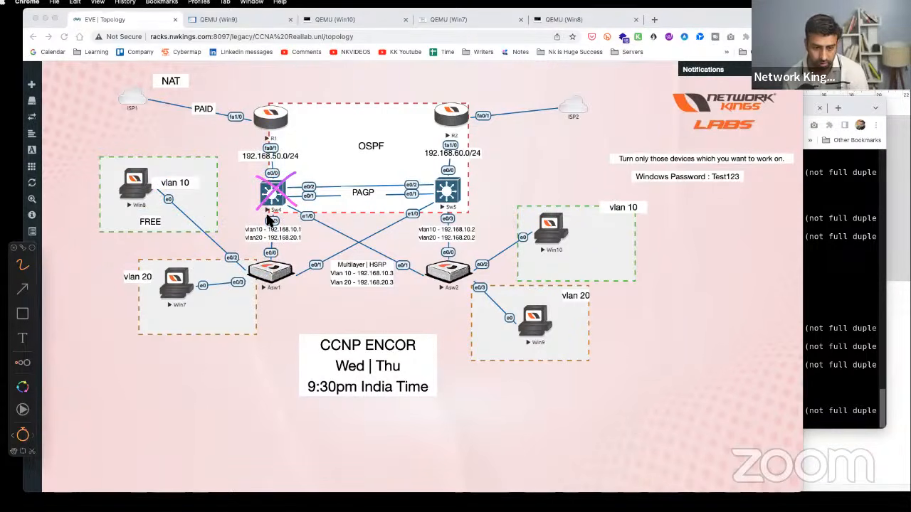
left_click_drag(130, 204, 154, 194)
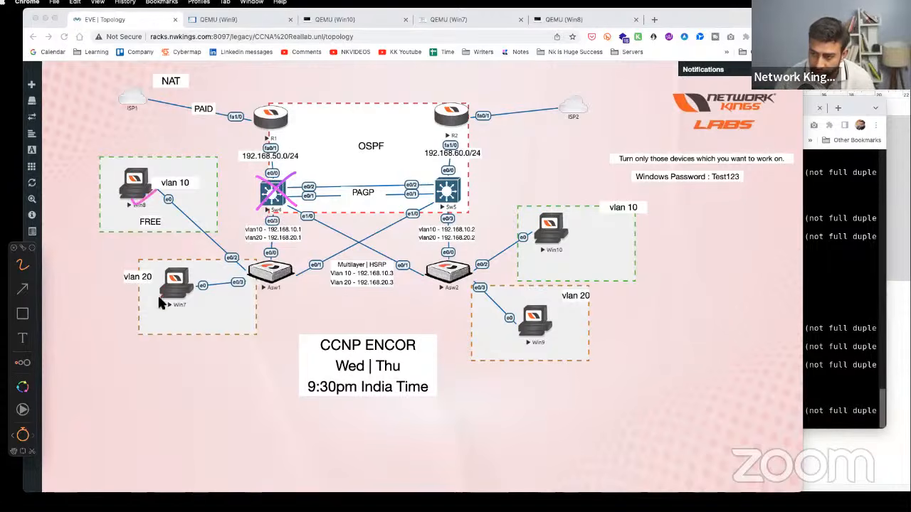
left_click_drag(161, 304, 189, 297)
mouse_move(128, 202)
left_mouse_down()
mouse_move(291, 279)
mouse_move(489, 127)
left_mouse_up()
mouse_move(193, 306)
left_mouse_down()
mouse_move(490, 132)
mouse_move(563, 278)
mouse_move(530, 313)
left_mouse_up()
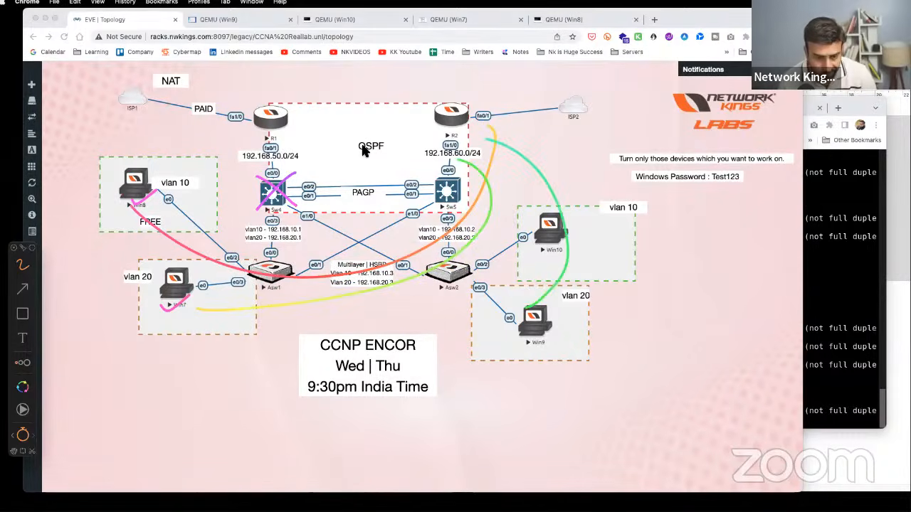
key("Escape")
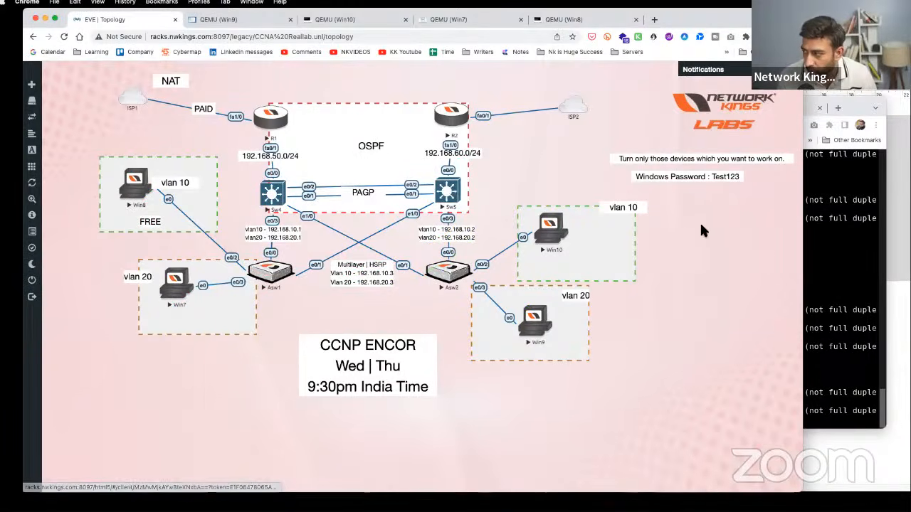
- Select the DHCP pool block in the config notes
left_click(904, 311)
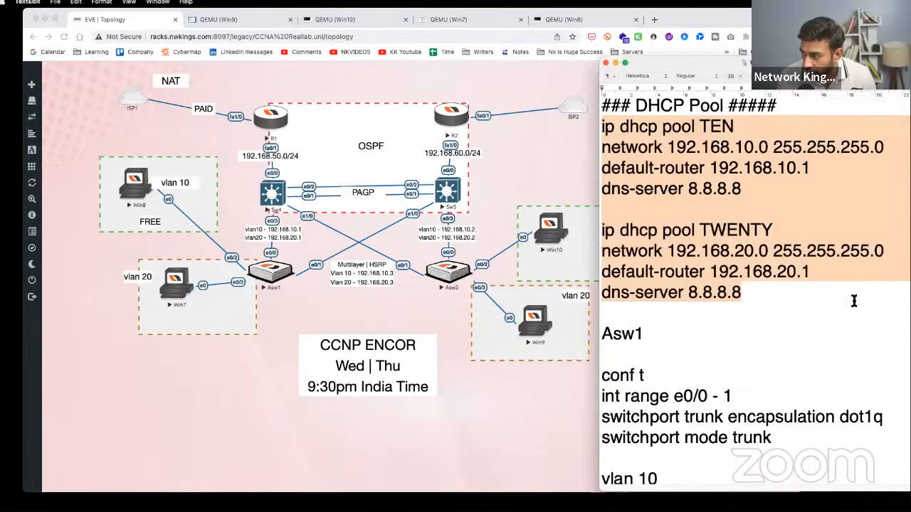
right_click(690, 199)
left_click(610, 112)
left_click(603, 107)
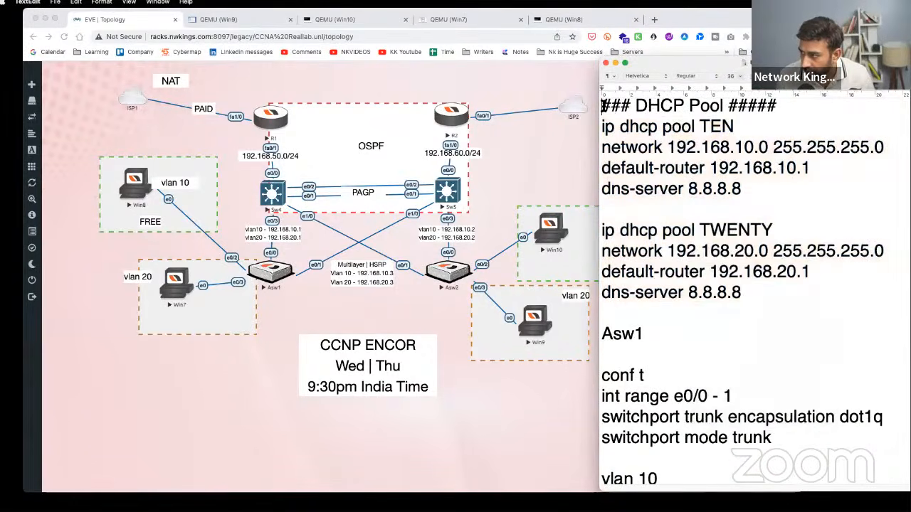
left_click(750, 287, "shift")
key("super+c")
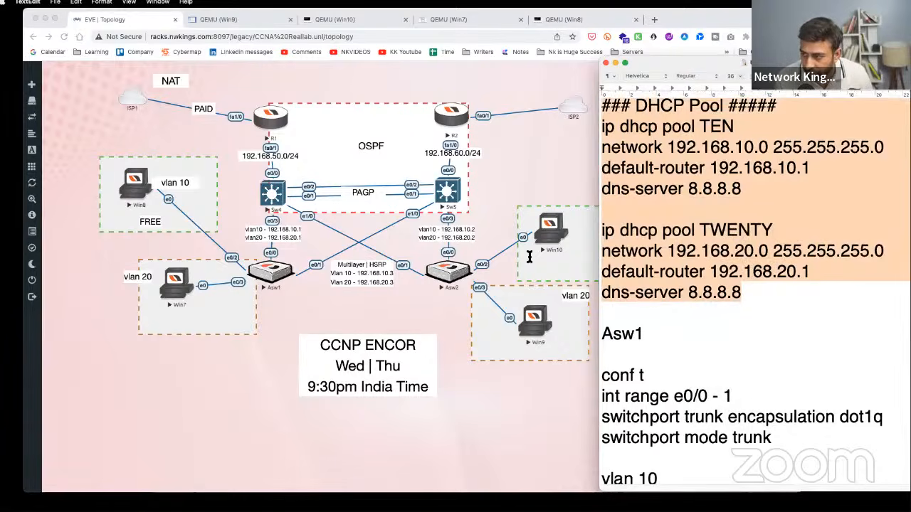
- Paste the DHCP pool block below Sw5's vlan 20 config and change pool TEN's gateway to 192.168.10.2
scroll(686, 364, "down", 15)
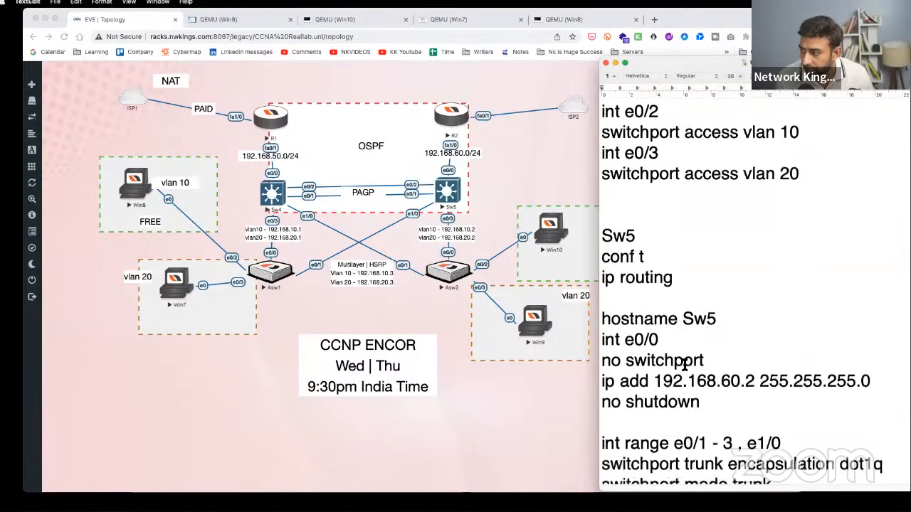
scroll(684, 365, "down", 10)
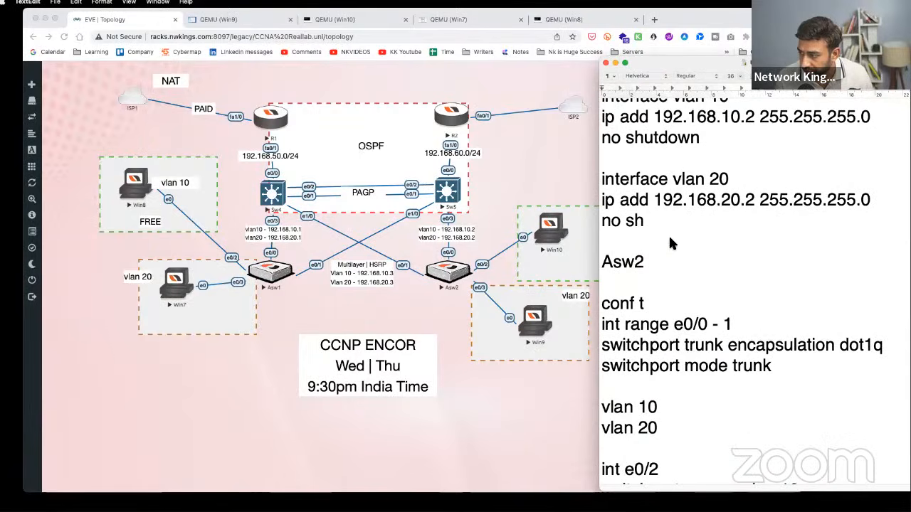
left_click(668, 240)
key("Return")
key("Return")
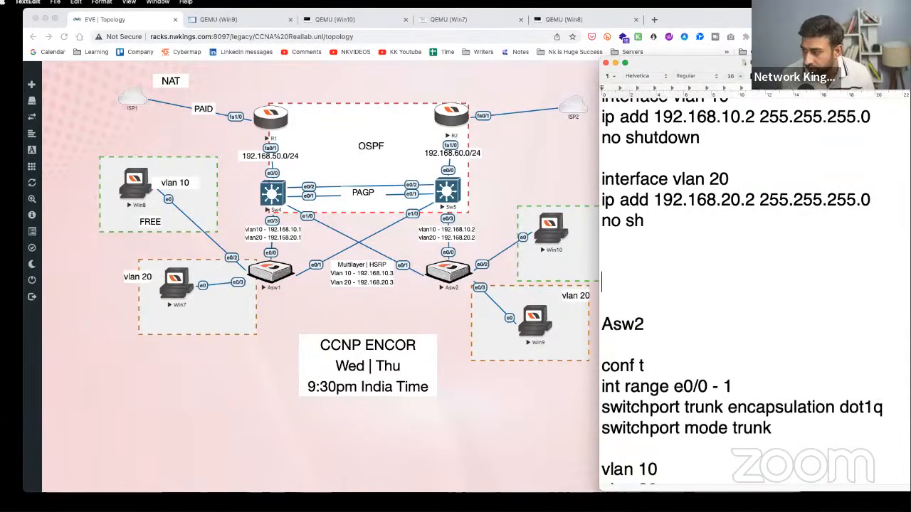
key("Up")
key("super+v")
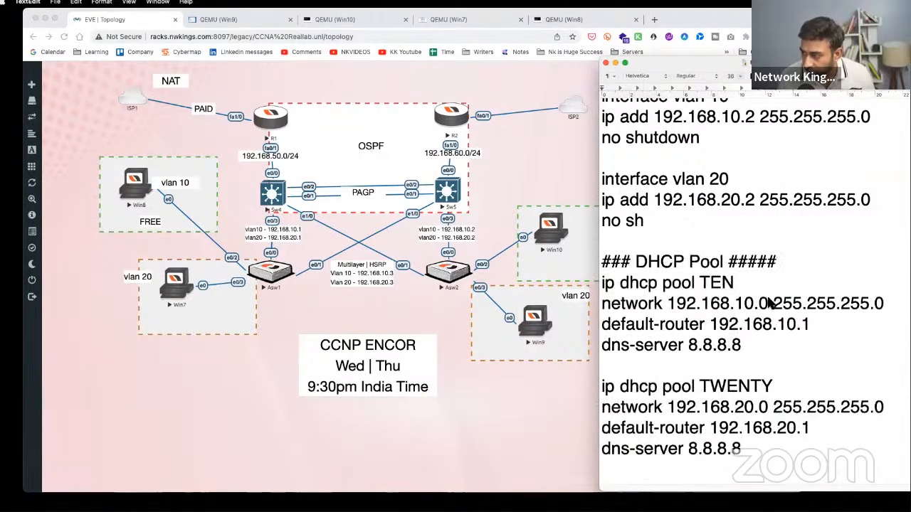
left_click(804, 324)
key("BackSpace")
type("2")
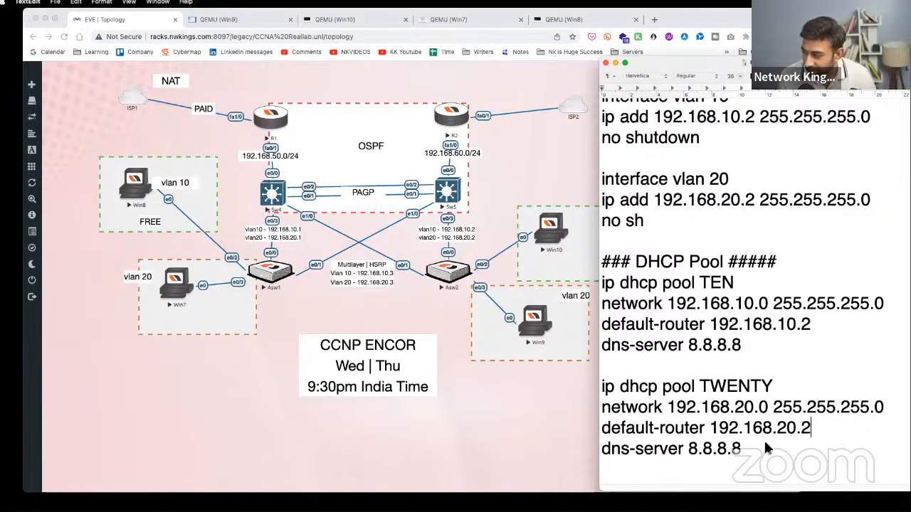
- Copy the edited DHCP pool block and open Sw5's console
left_click_drag(755, 448, 601, 285)
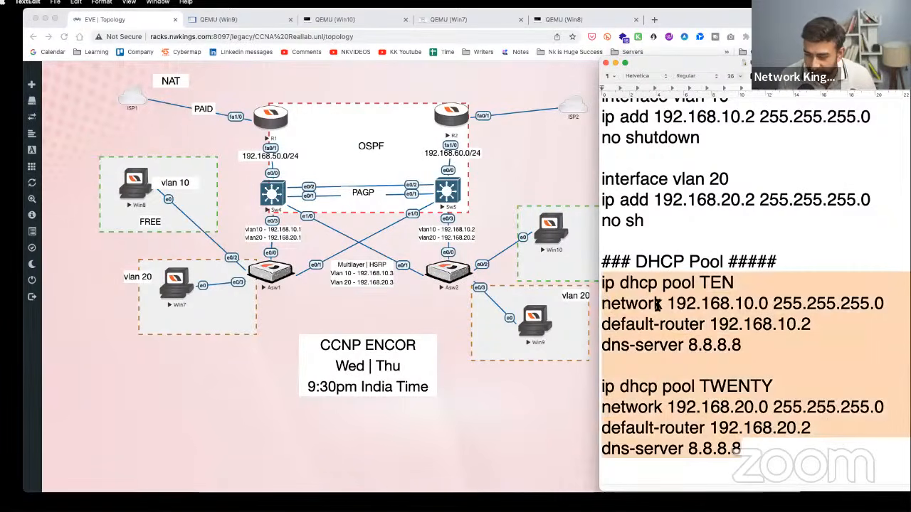
right_click(680, 318)
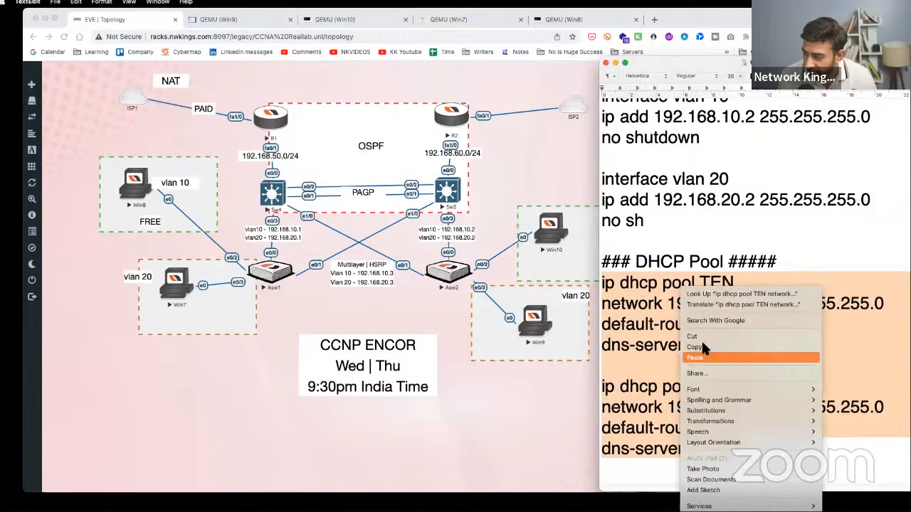
left_click(712, 346)
left_click(789, 397)
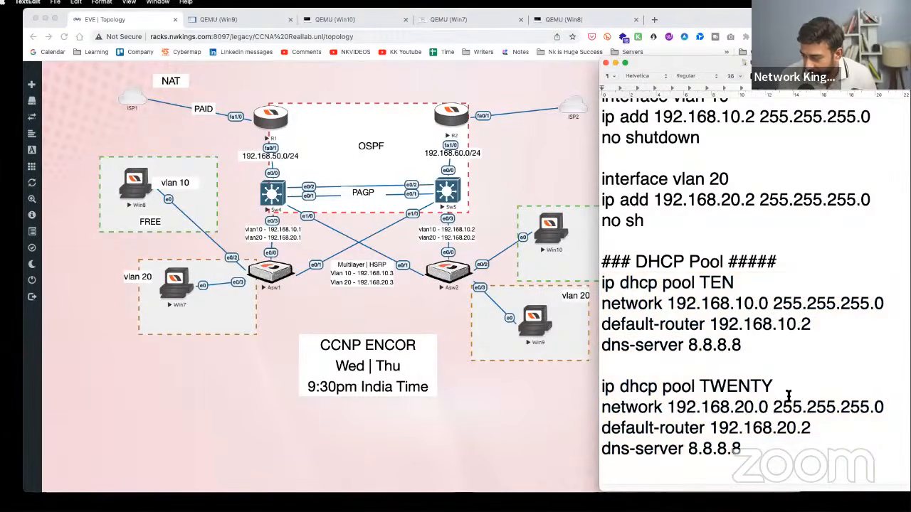
left_click_drag(818, 447, 601, 282)
right_click(604, 283)
left_click(640, 350)
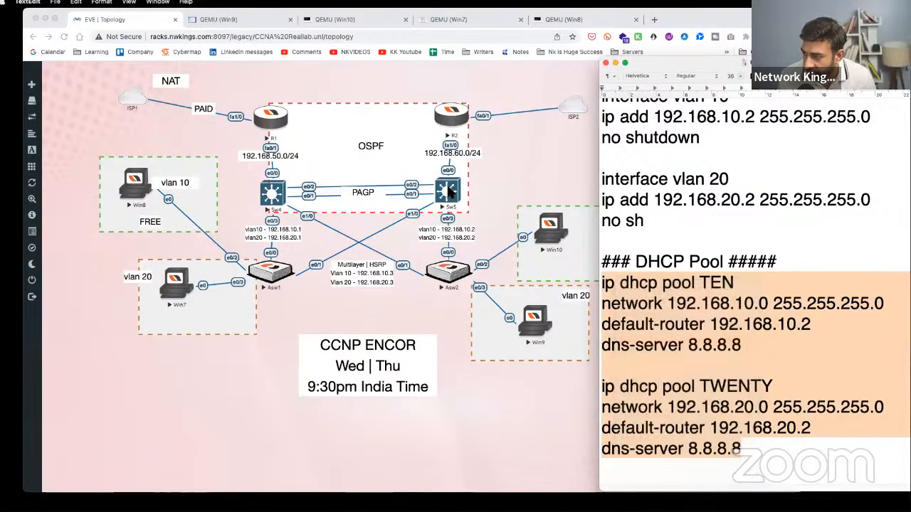
left_click(449, 192)
left_click(449, 192)
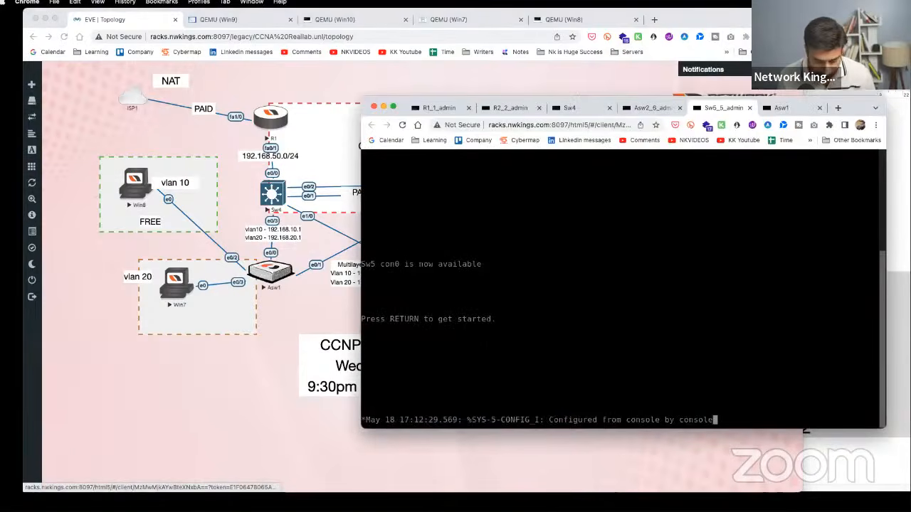
- Enter privileged mode and global configuration mode on Sw5
key("Return")
key("Return")
key("Return")
type("enable")
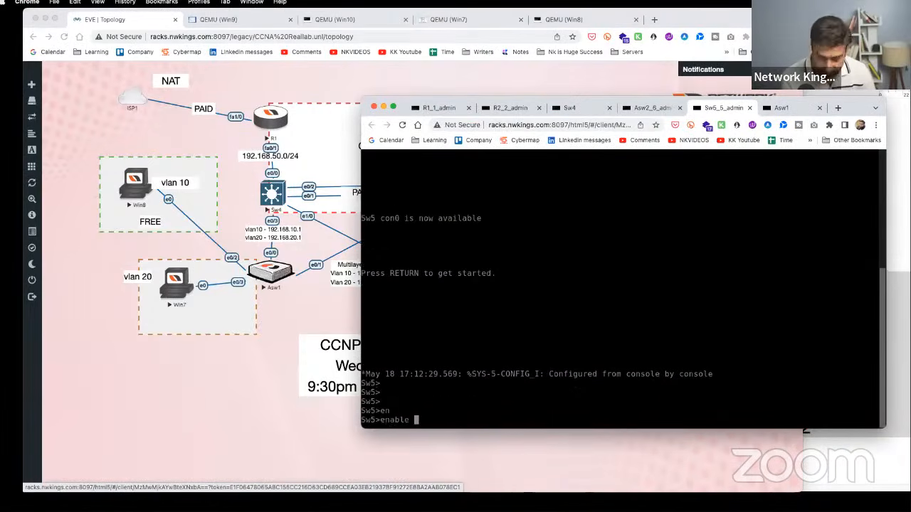
key("Tab")
key("Return")
type("c")
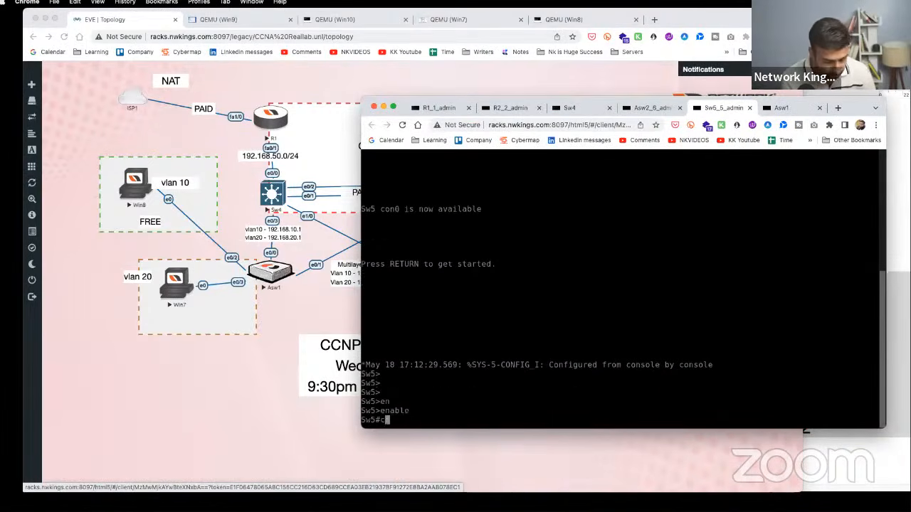
type("onf t")
key("Return")
key("Return")
- Paste the DHCP pool TEN and TWENTY commands into Sw5 via text input mode
key("ctrl+alt+shift")
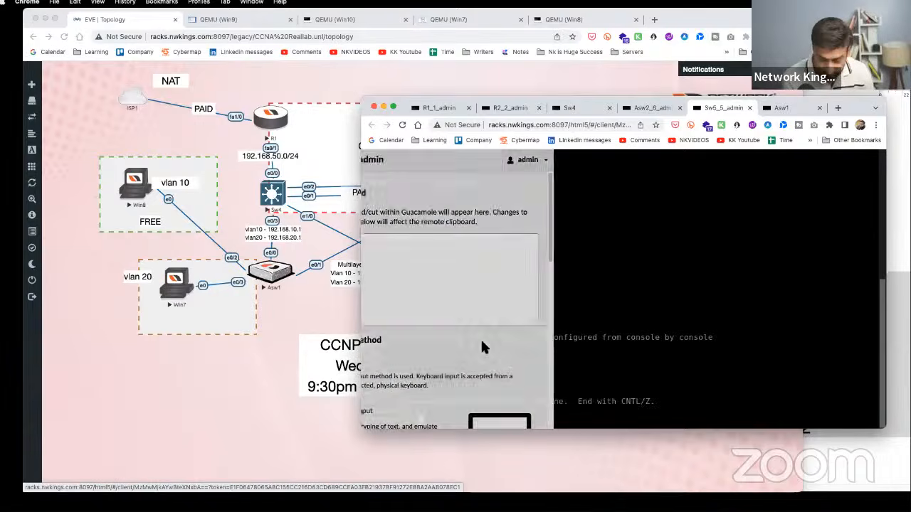
left_click(397, 412)
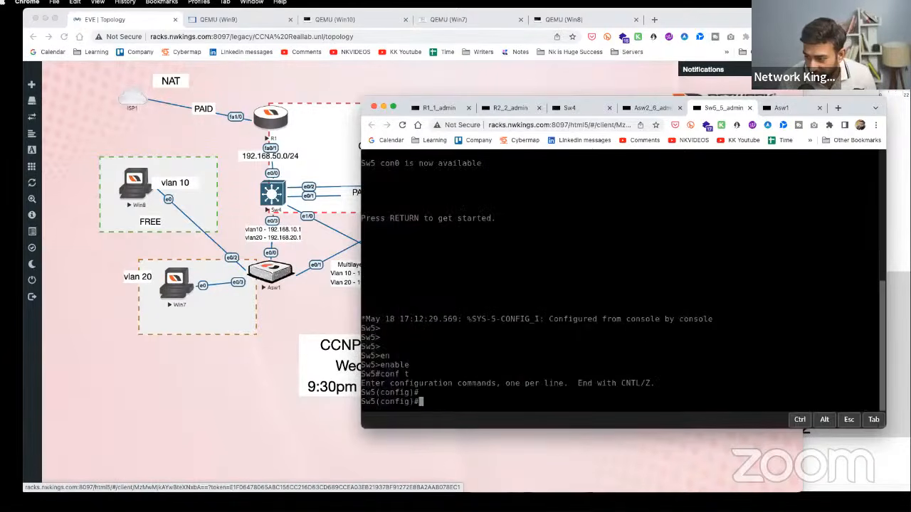
right_click(437, 423)
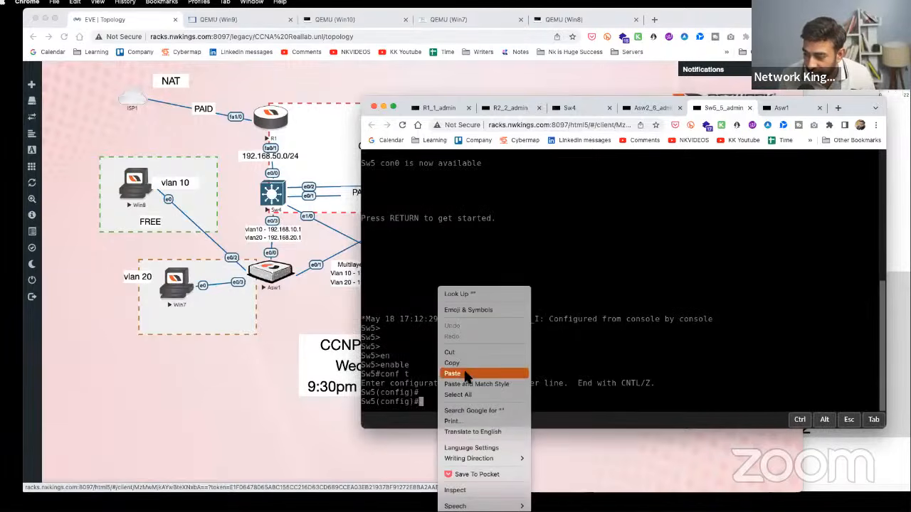
left_click(469, 376)
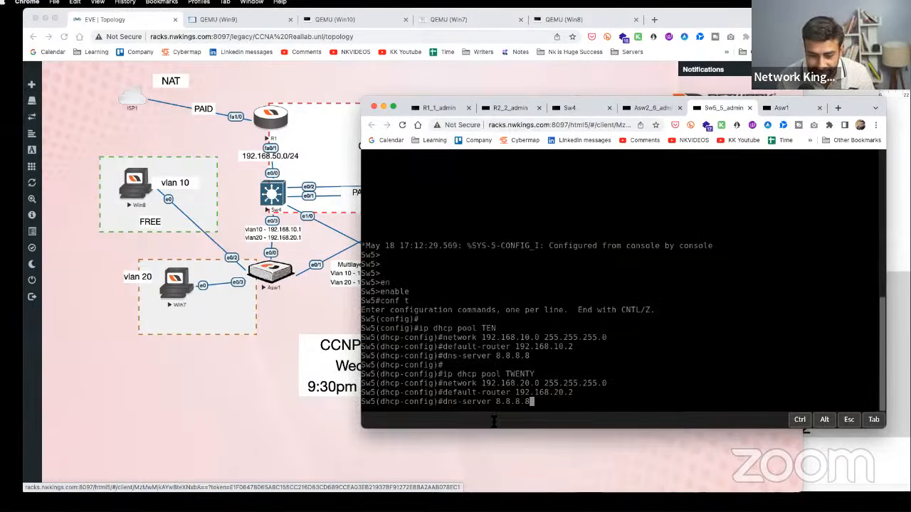
key("Return")
key("Return")
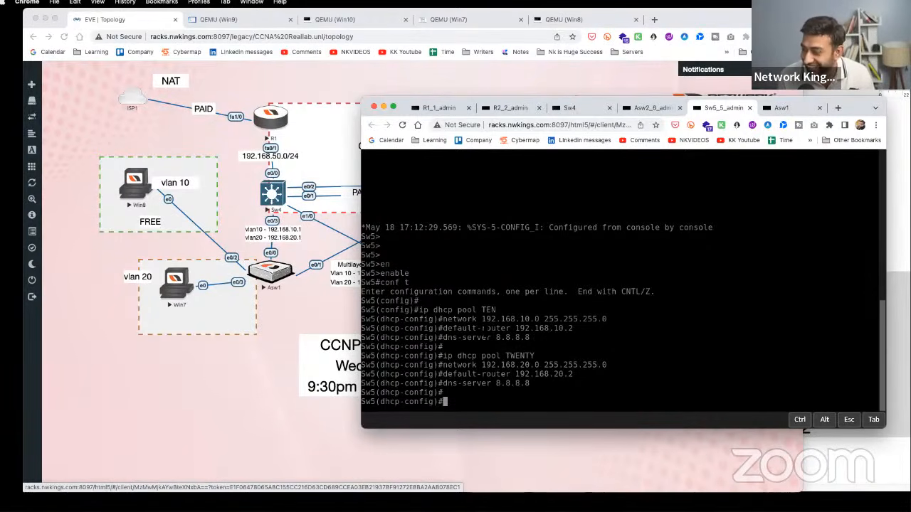
left_click(895, 138)
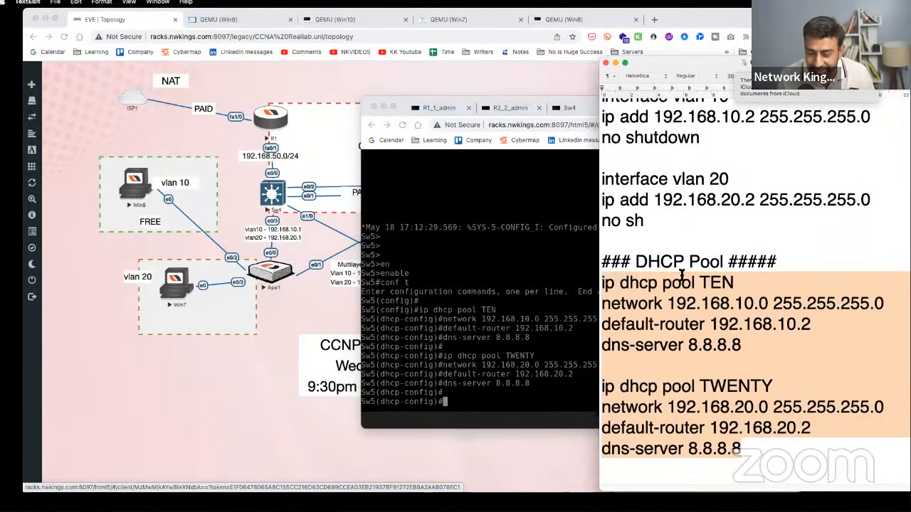
left_click(708, 306)
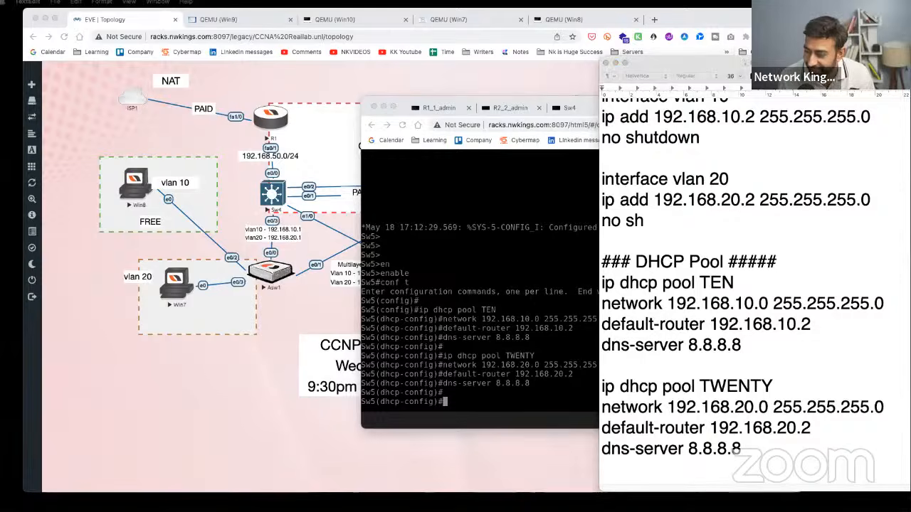
left_click(791, 365)
left_click_drag(835, 325, 742, 324)
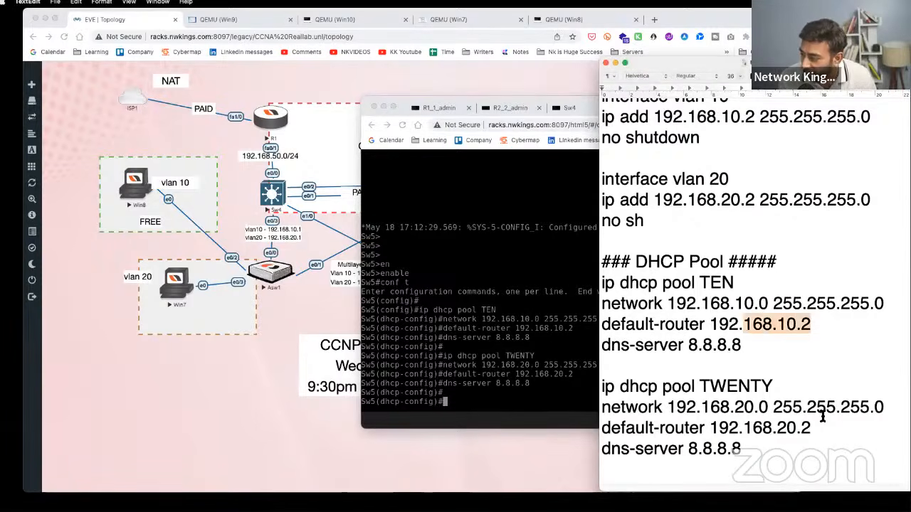
left_click_drag(815, 428, 763, 428)
key("super+Tab")
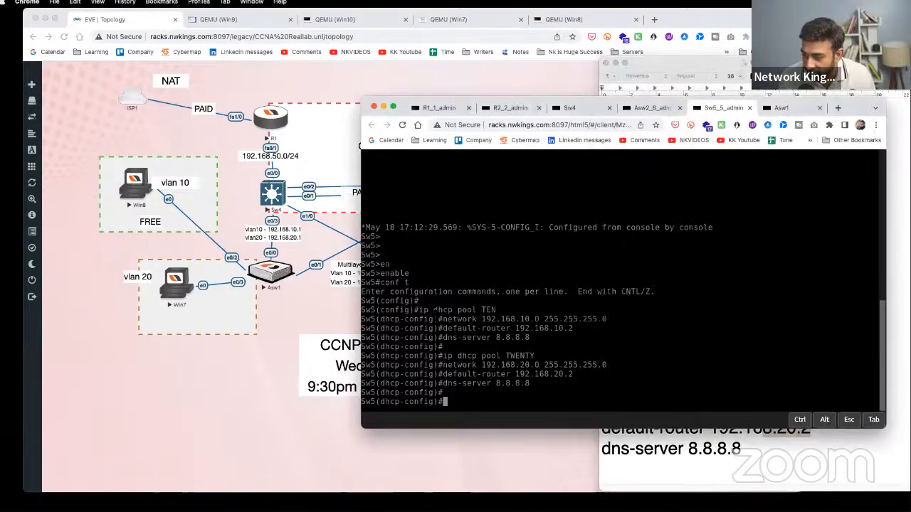
left_click_drag(435, 310, 530, 383)
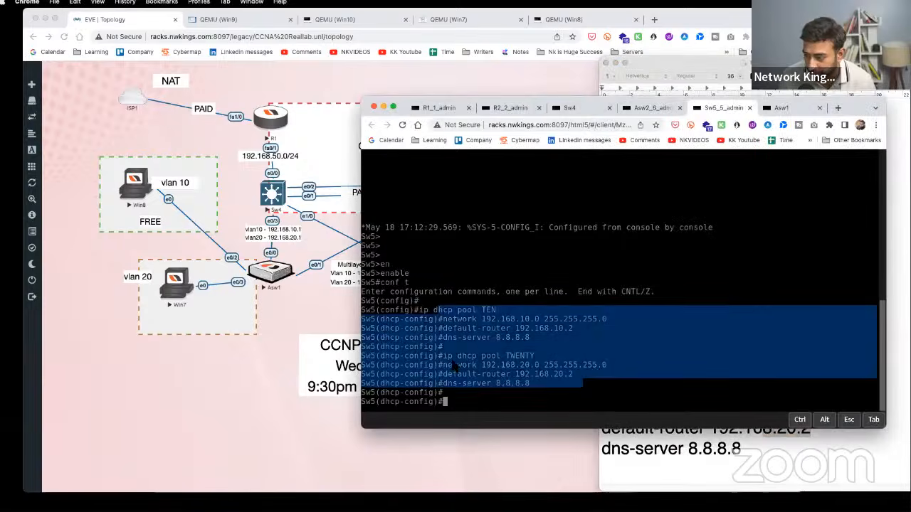
left_click(290, 312)
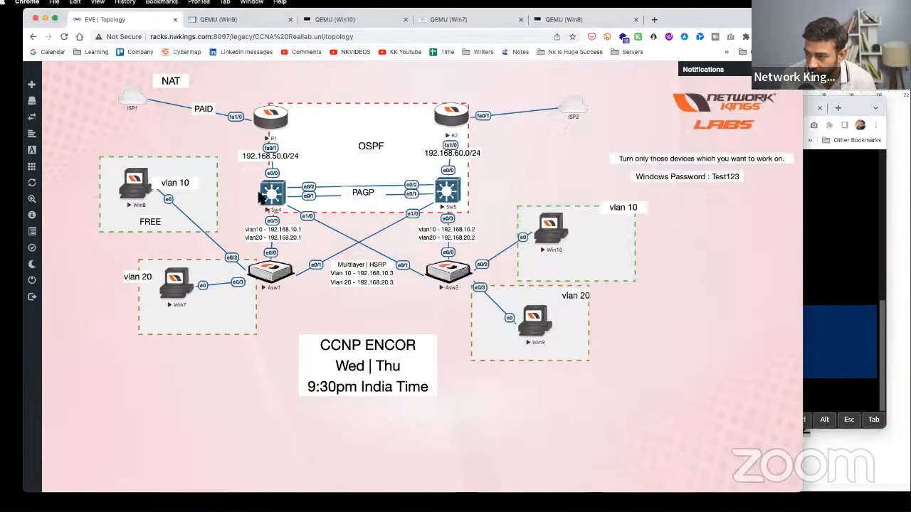
left_click(450, 195)
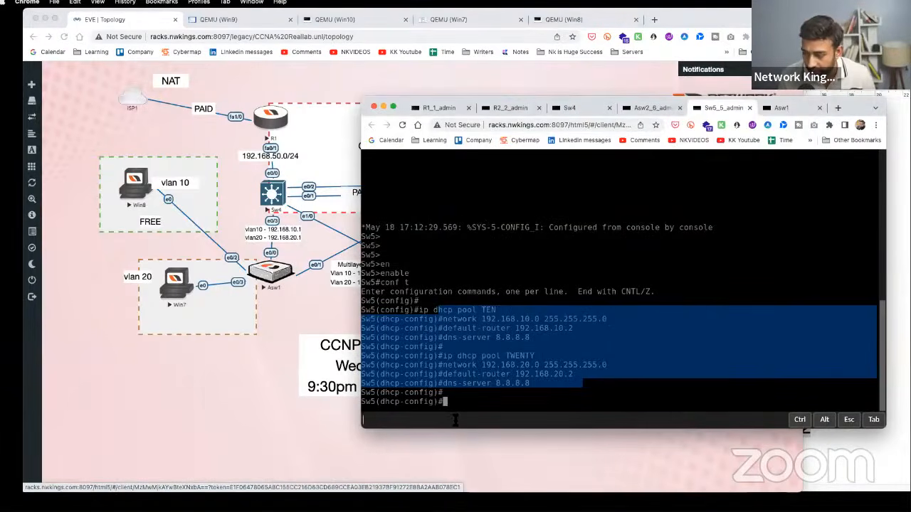
- Add a default route via 192.168.60.1 on Sw5, and route 192.168.10.0/24 via 192.168.60.2 on R2
type("ip route 0")
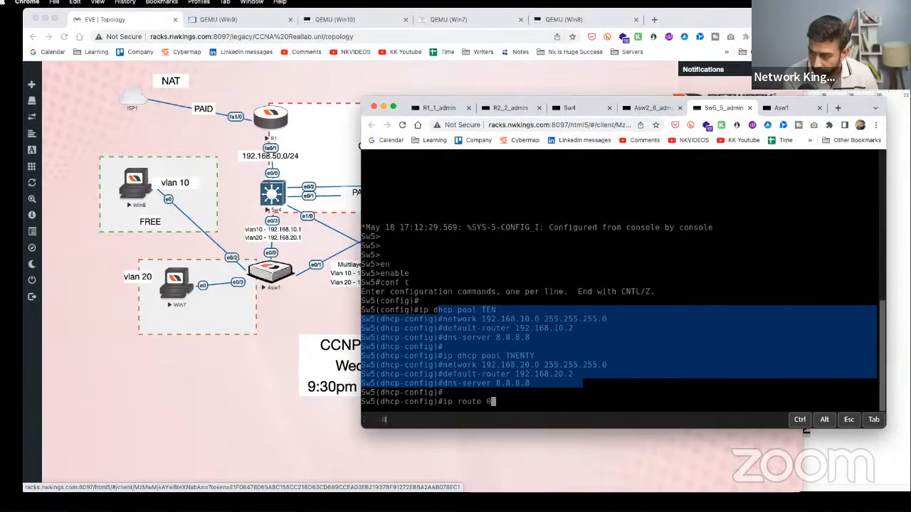
type(".0.0.0 0.0")
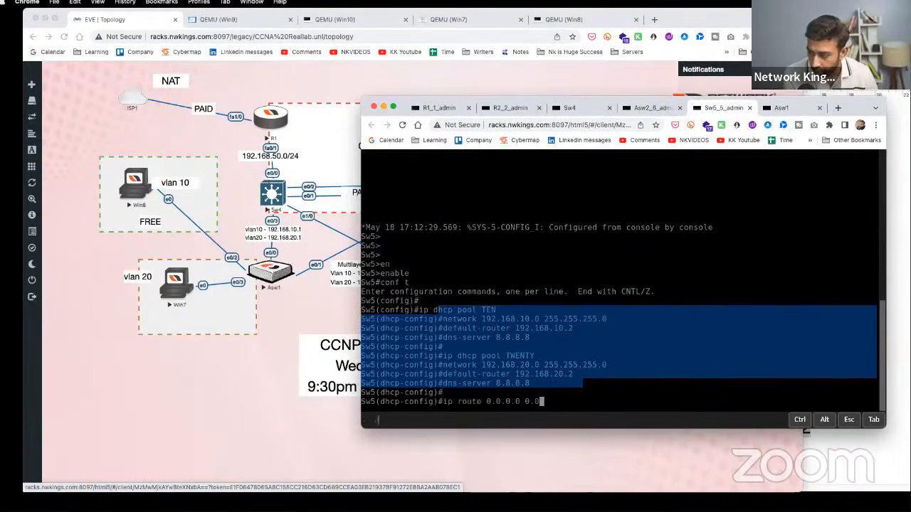
type(".0.0 192.16")
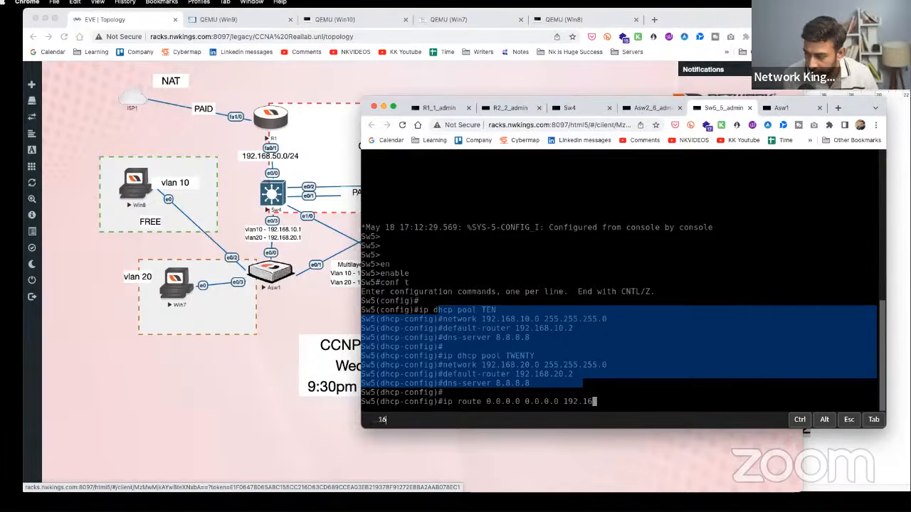
type("8.60.1")
key("Return")
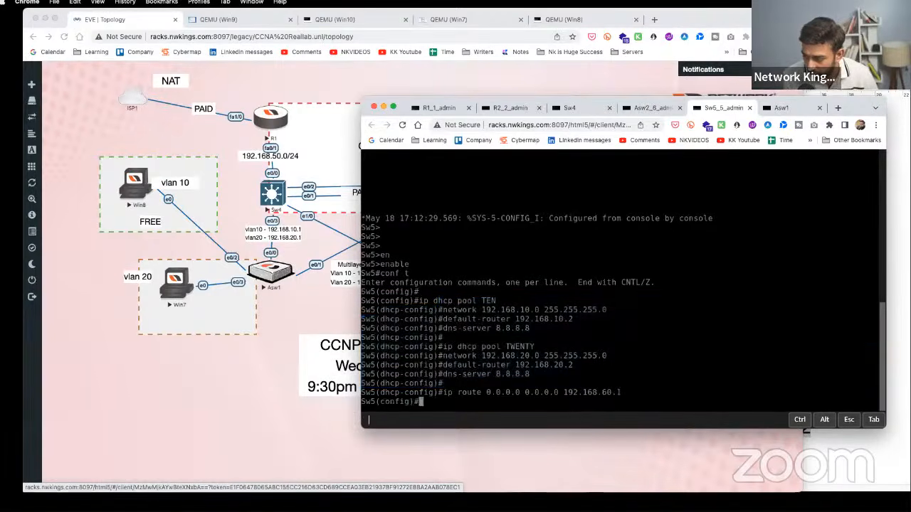
left_click(308, 342)
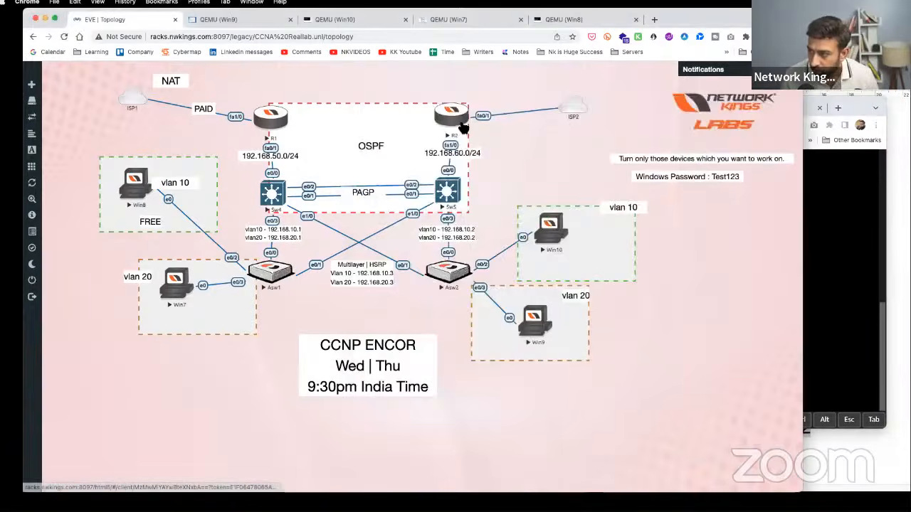
left_click(453, 127)
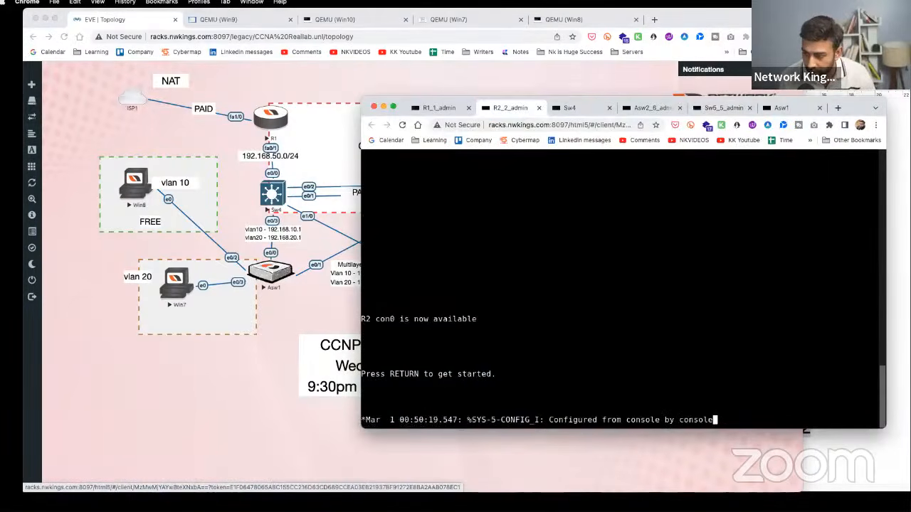
key("Return")
key("Return")
key("Return")
key("Return")
key("Return")
key("Return")
key("Return")
key("Return")
type("en")
key("Tab")
key("Return")
type("co")
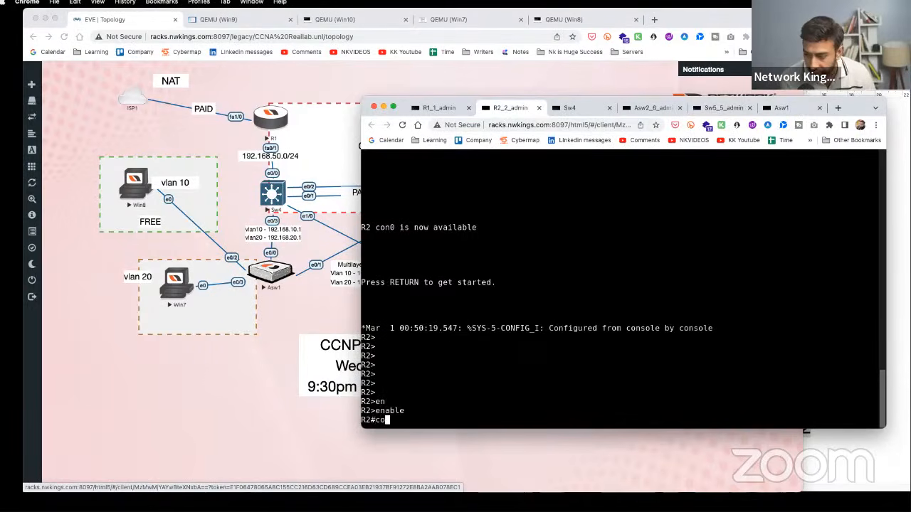
type("nf t")
key("Return")
type("ip route")
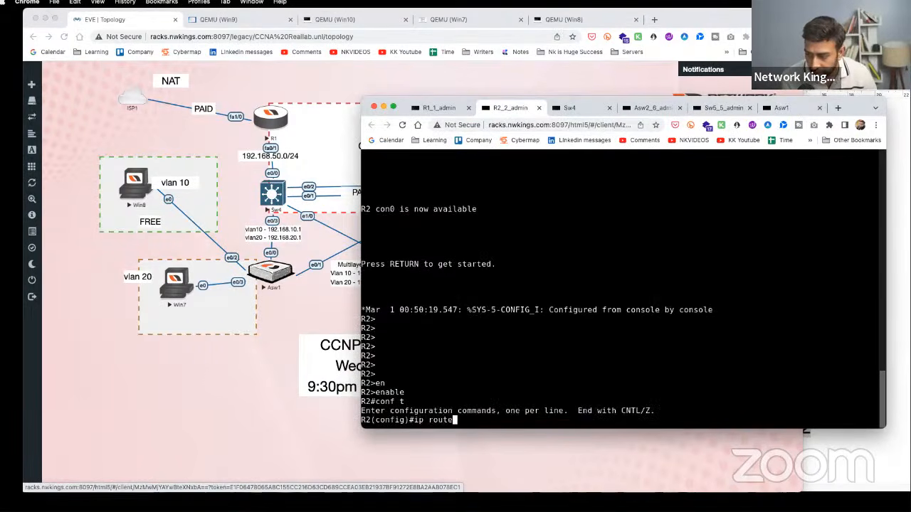
type(" 192.168.10.")
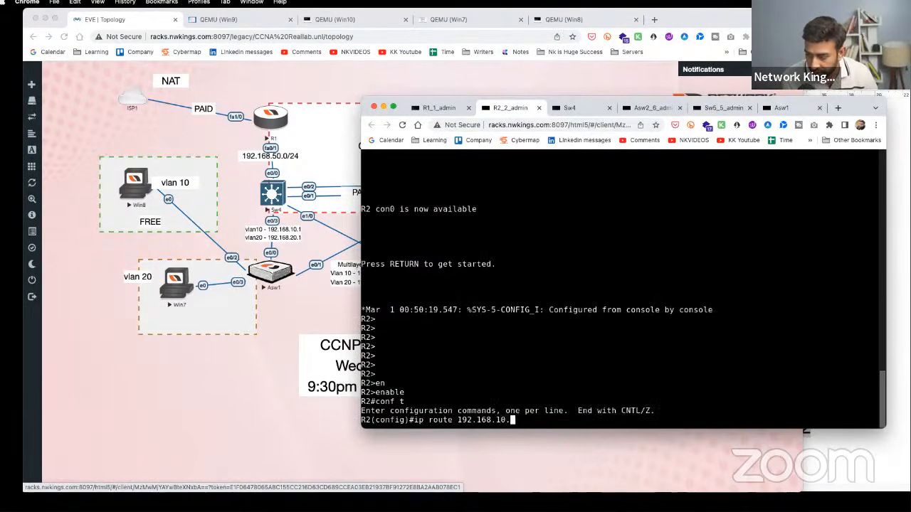
type("0 255.255.")
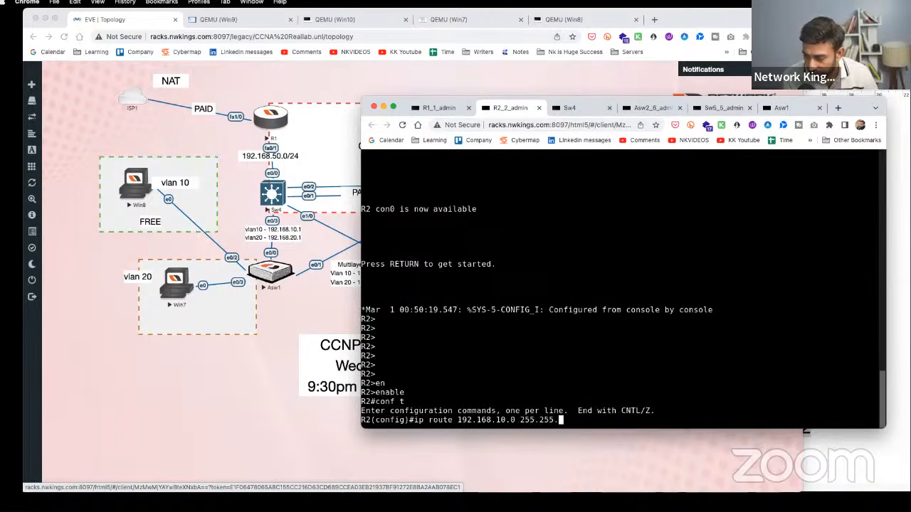
type("255.0 192.168")
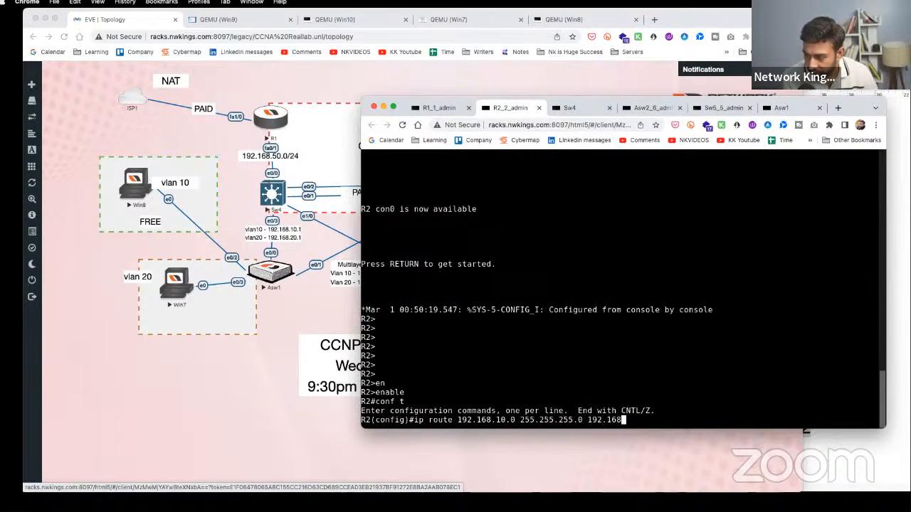
type(".60.2")
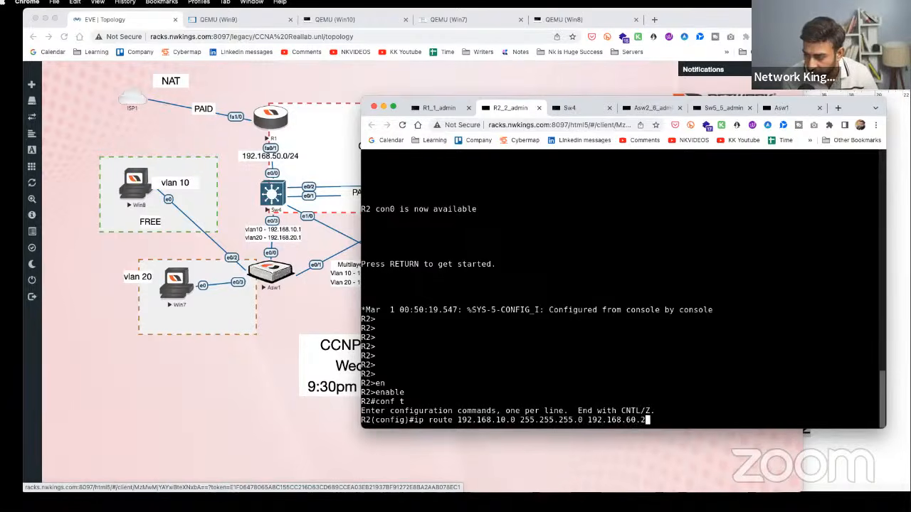
key("Return")
- On R2, add a second static route to 192.168.20.0/24 via 192.168.60.2
left_click(314, 294)
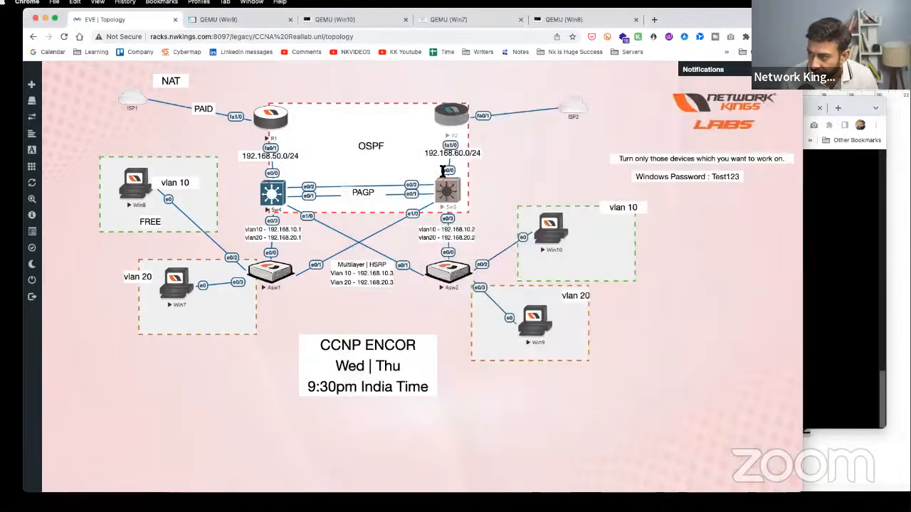
left_click(456, 117)
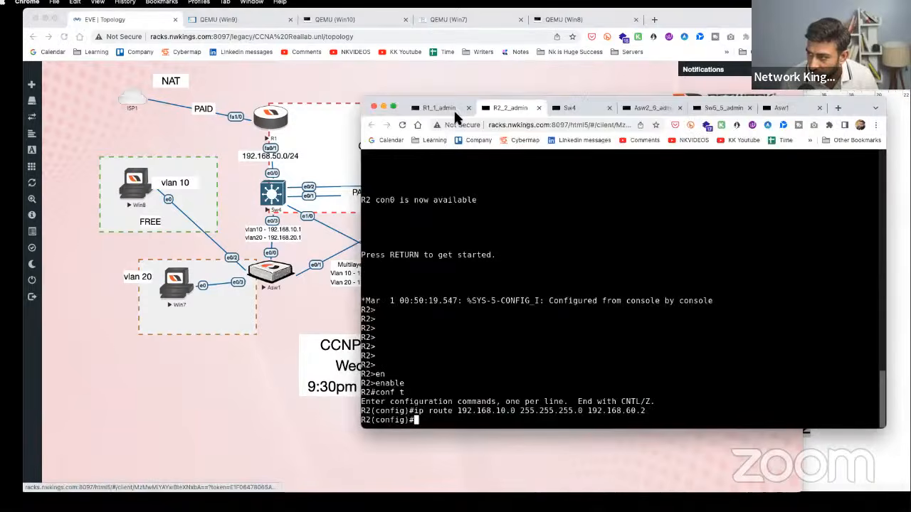
triple_click(657, 410)
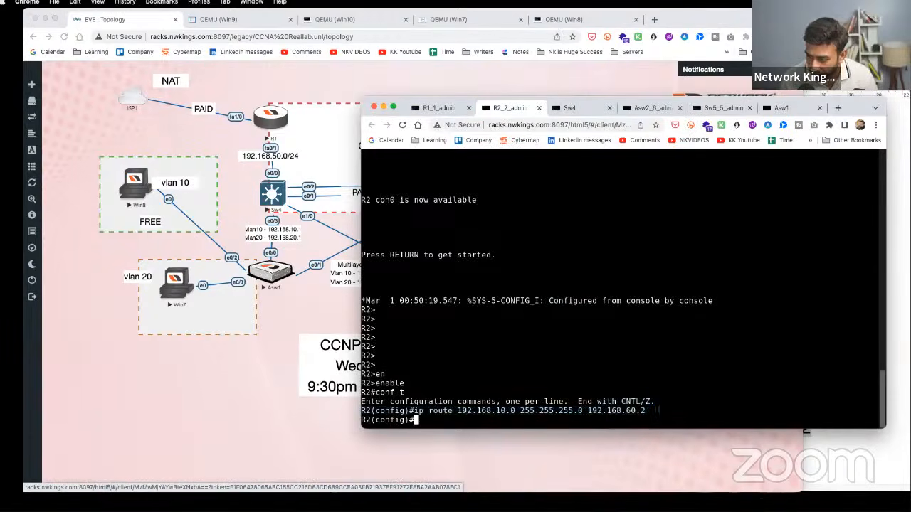
type("ip route 192.168.10.0 255.255.255.0 192.168.60.2")
key("Left")
key("Left")
key("Left")
key("Left")
key("Left")
key("Left")
key("Left")
key("Left")
key("Left")
key("Left")
key("Left")
key("Left")
key("Left")
key("Left")
key("Left")
key("Left")
key("Left")
key("Left")
key("Left")
key("Left")
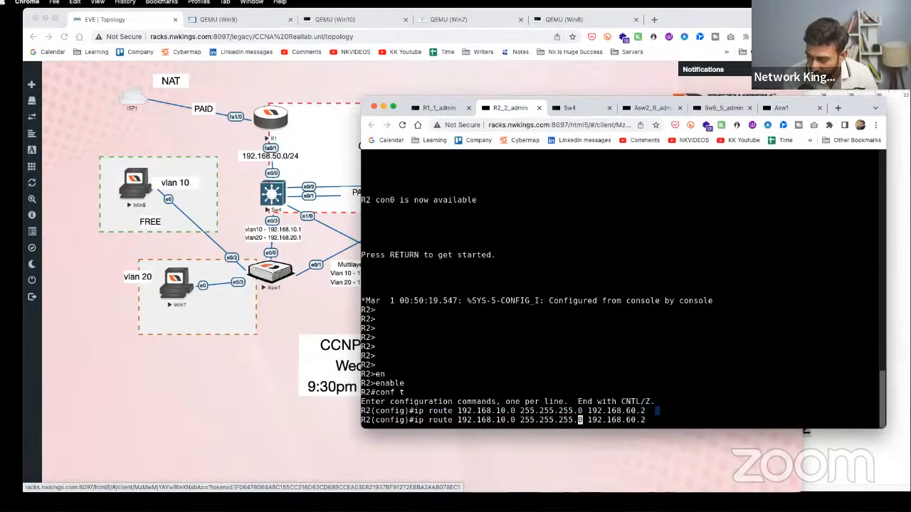
key("Left")
key("Left")
key("Left")
key("Left")
key("Left")
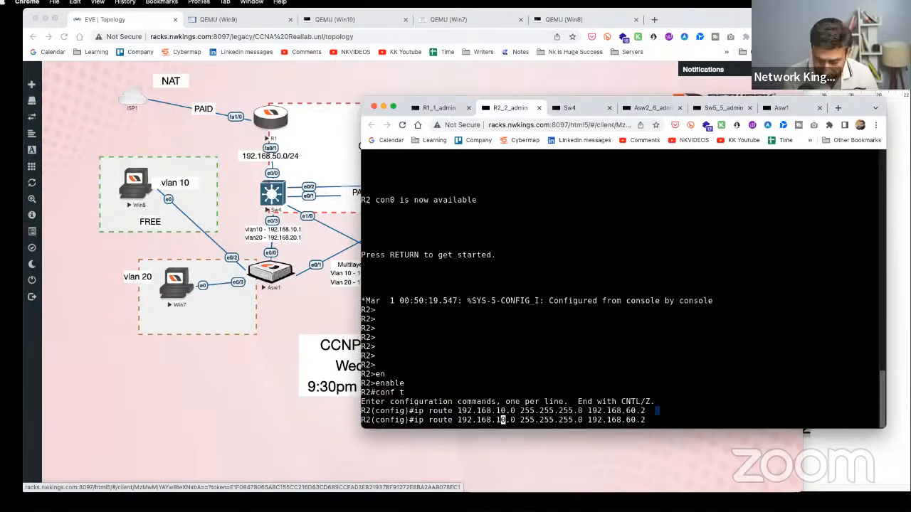
key("BackSpace")
type("2")
key("Return")
- Ping 192.168.60.1 from the Win10 command prompt
left_click(276, 334)
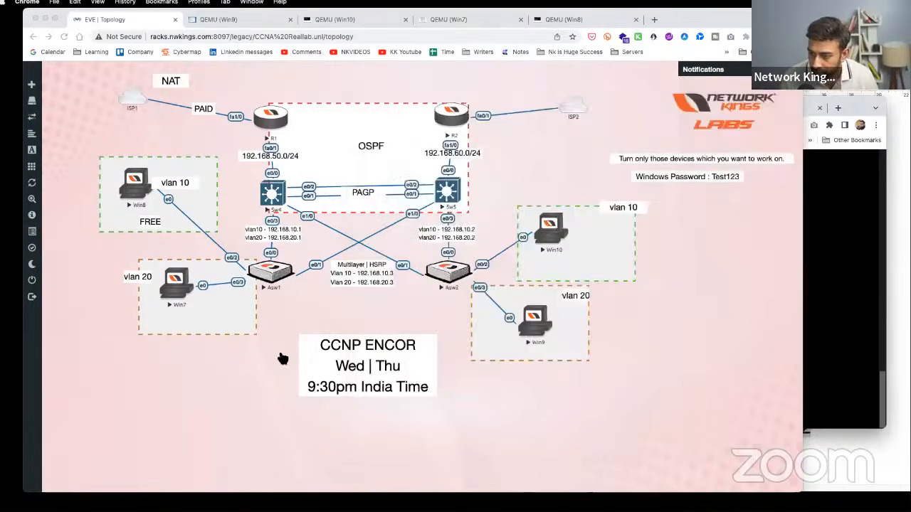
left_click(549, 227)
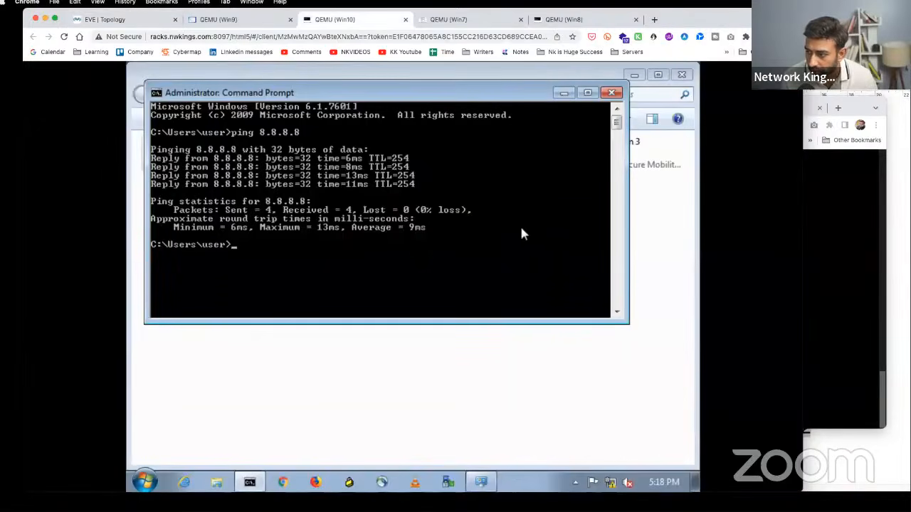
type("ping 192")
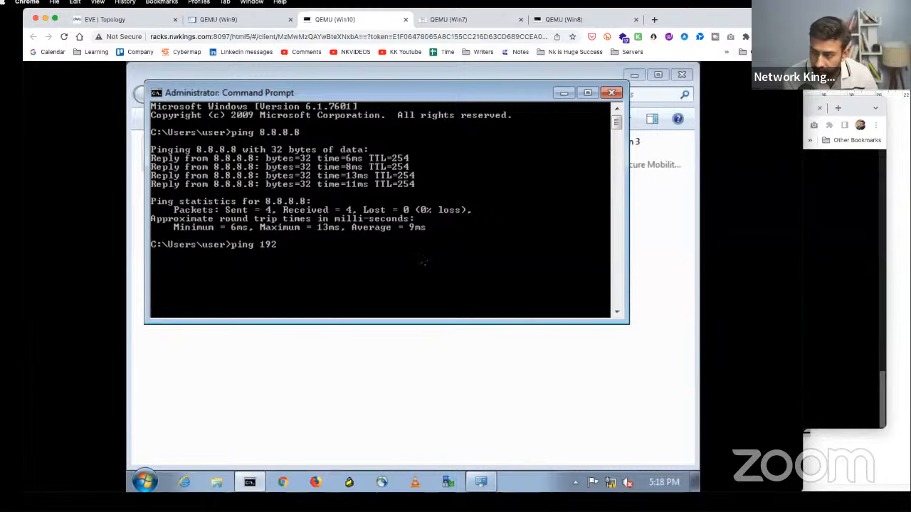
type(".168.60.1")
key("Return")
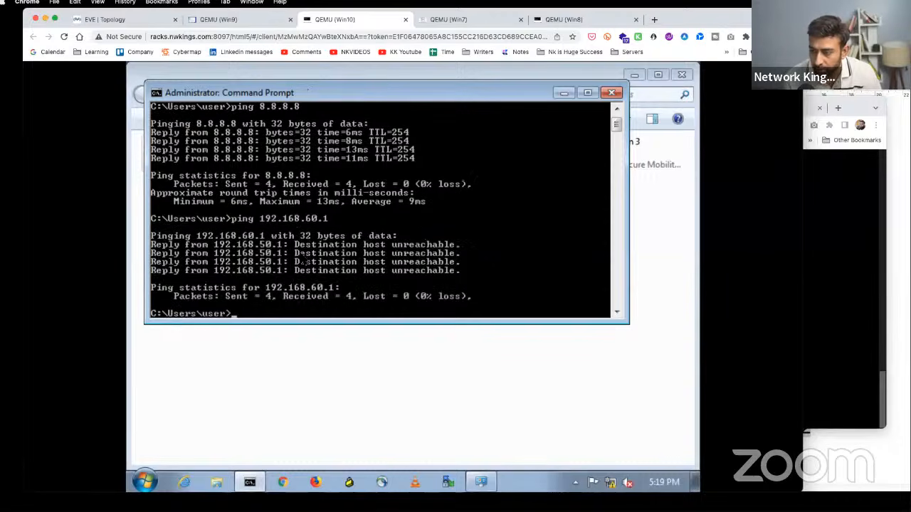
- Back on the topology, shift the 192.168.60.0/24 label slightly
left_click(233, 15)
left_click(131, 23)
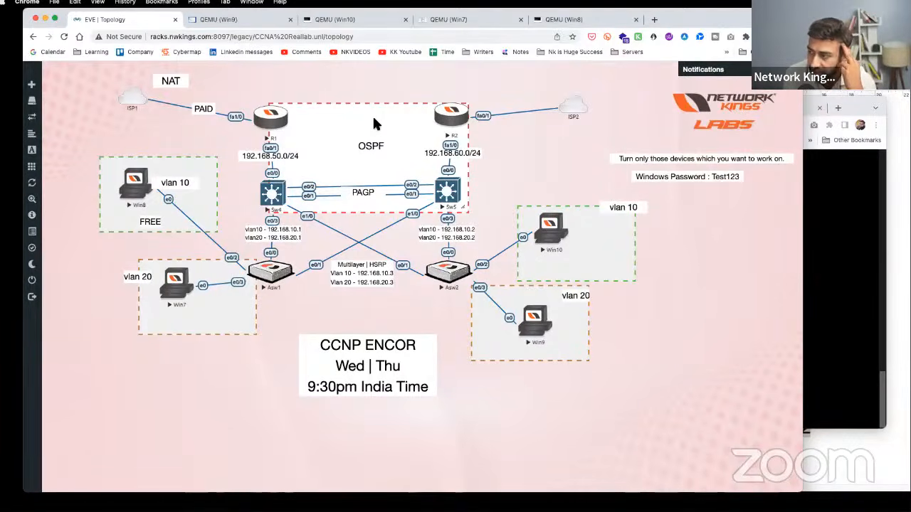
left_click_drag(471, 154, 455, 152)
- Check R1's second ip route line in its console
left_click(272, 126)
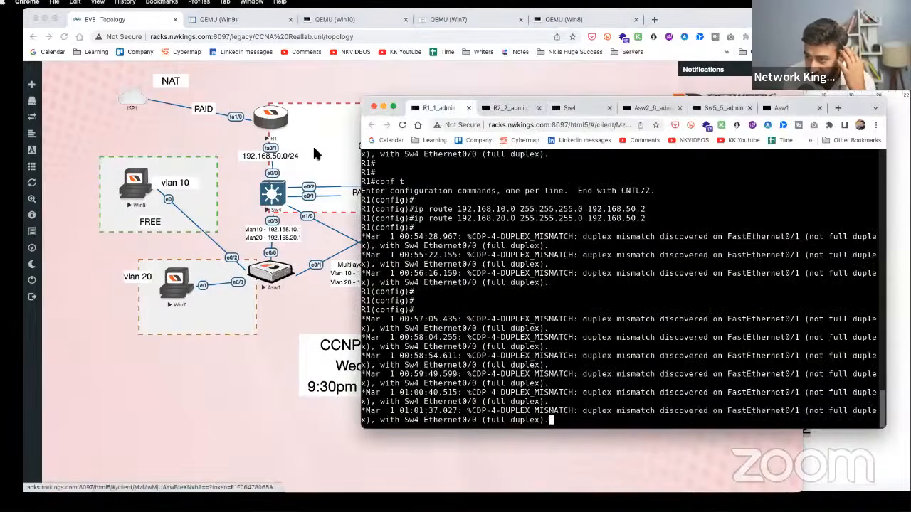
left_click_drag(649, 218, 421, 219)
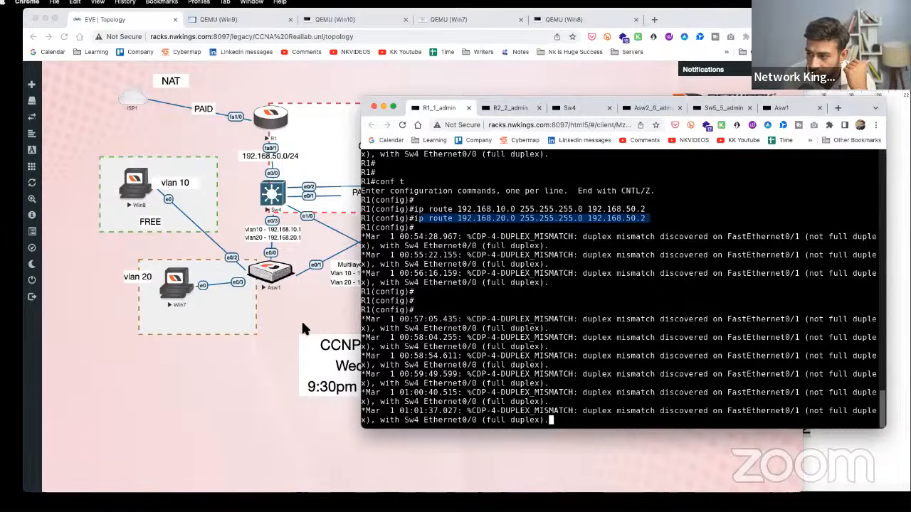
left_click(301, 320)
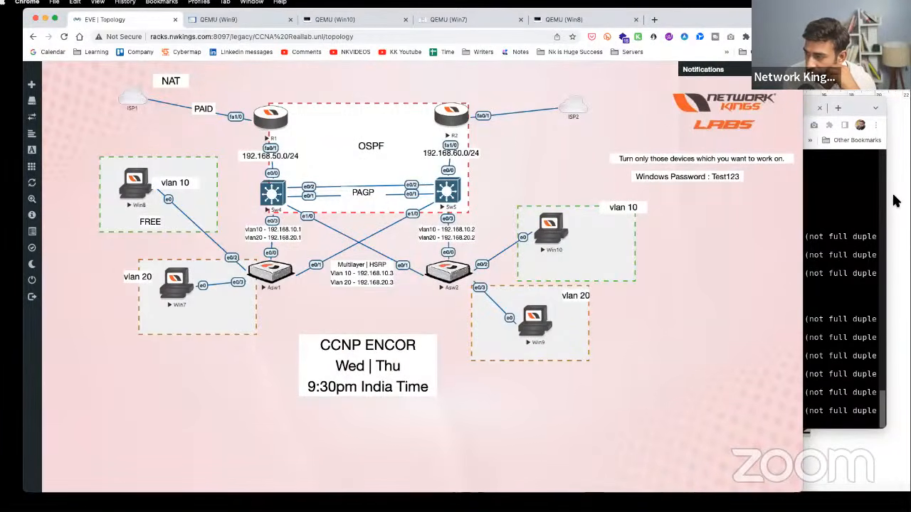
- Exit configuration mode on Sw4 and save its configuration with wr
left_click(282, 201)
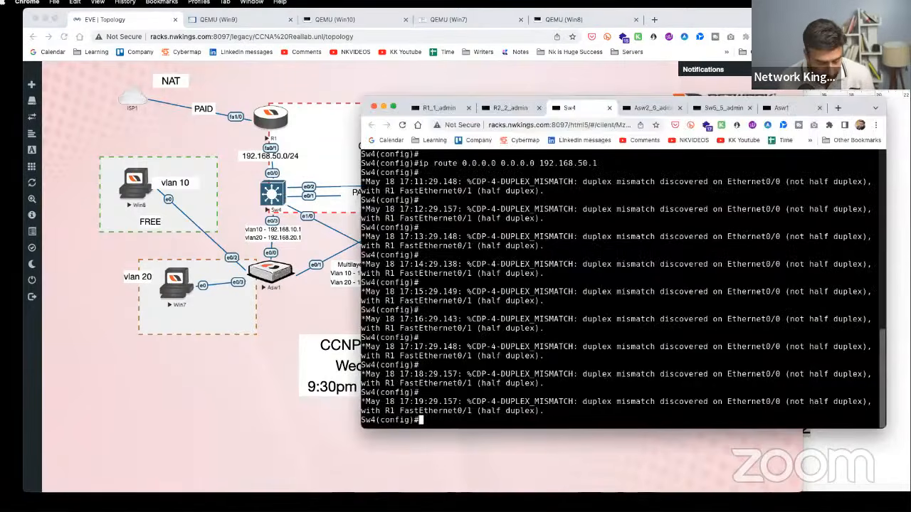
type("end")
key("Return")
type("wr")
key("Return")
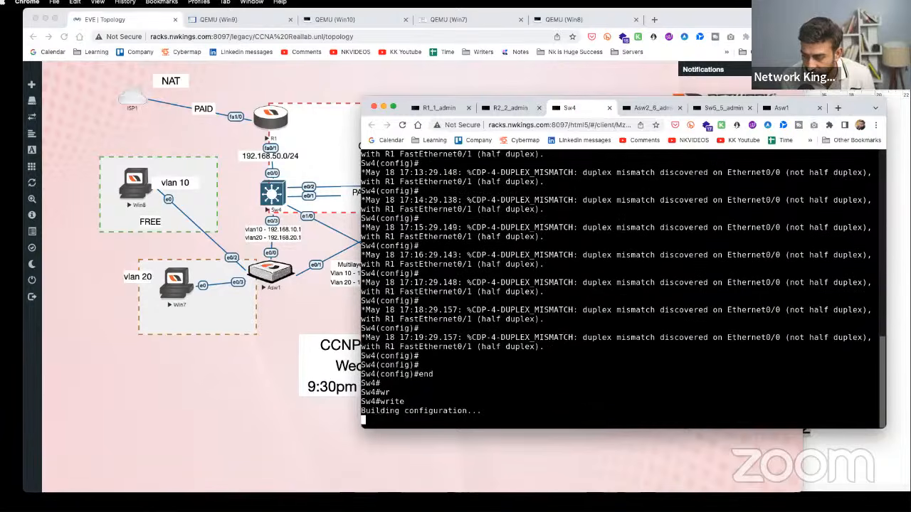
left_click(227, 401)
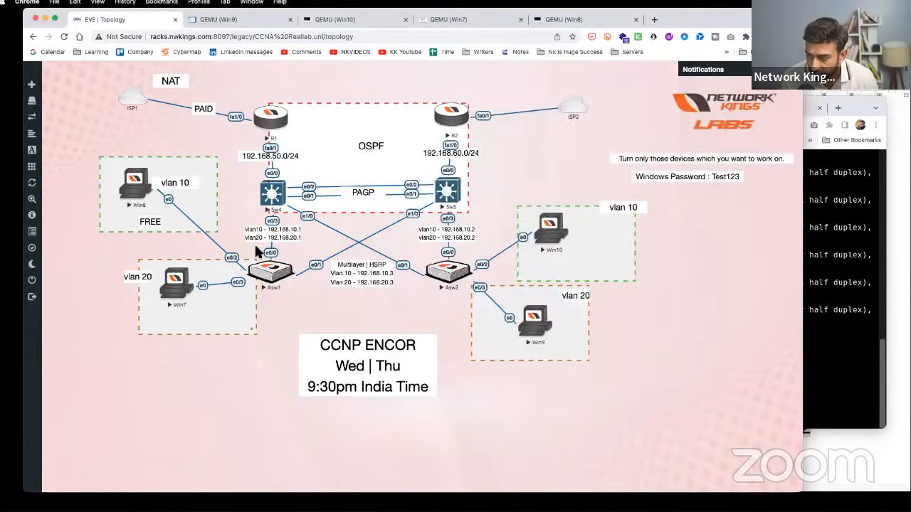
right_click(272, 202)
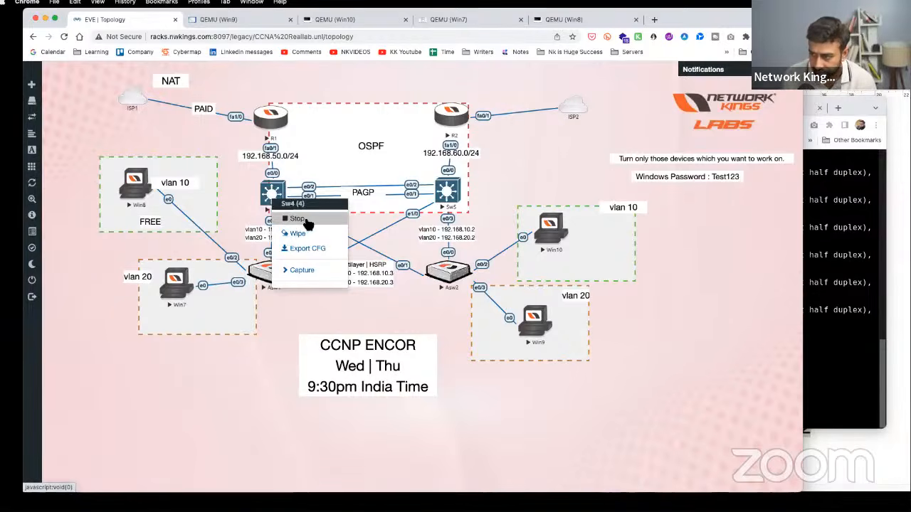
left_click(843, 350)
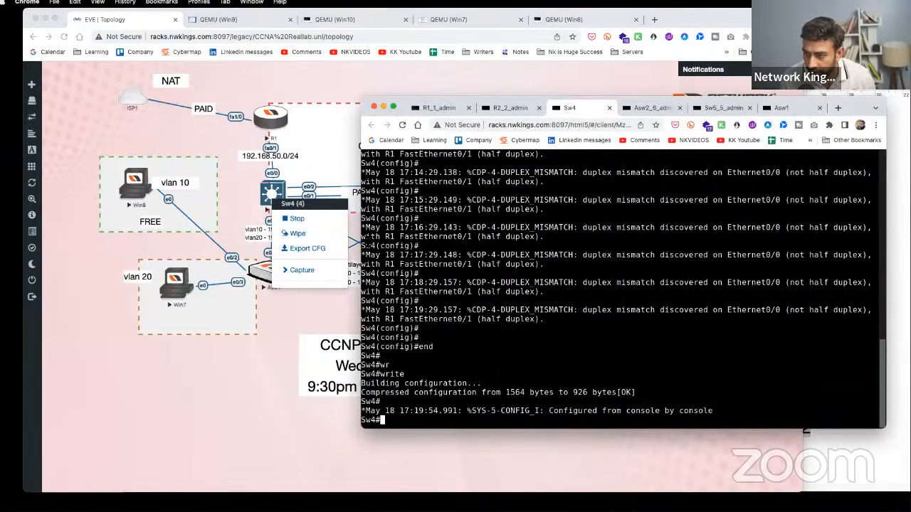
left_click(271, 350)
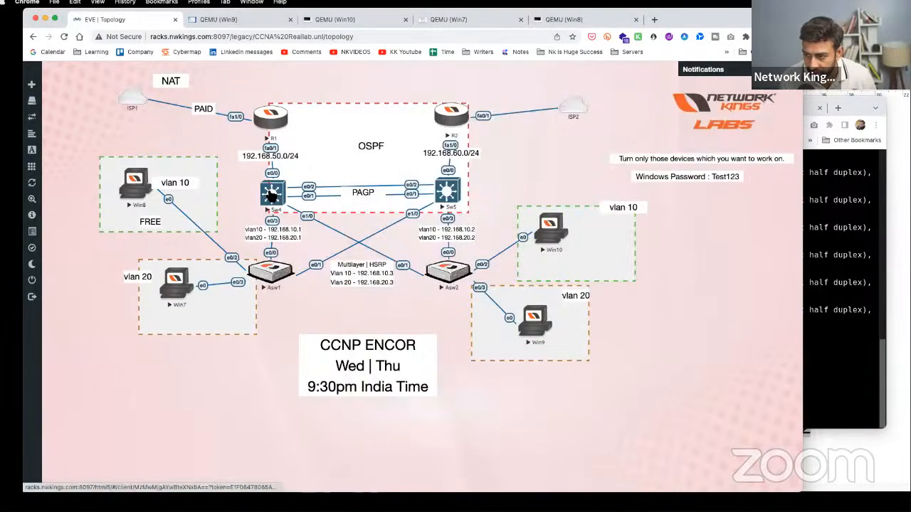
left_click(272, 194)
- Shut down Sw4 interfaces e0/0–3 and e1/0 together using an interface range
key("Return")
key("Return")
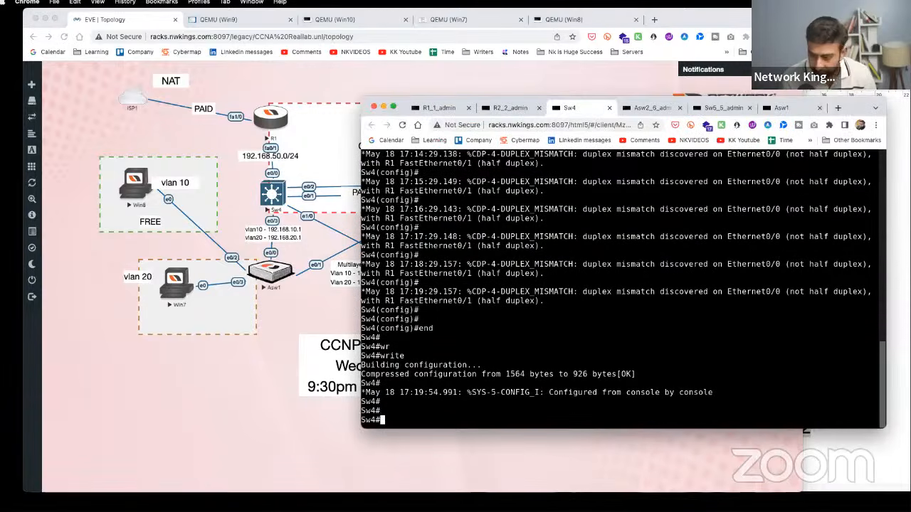
type("conf t")
key("Return")
key("Return")
key("Return")
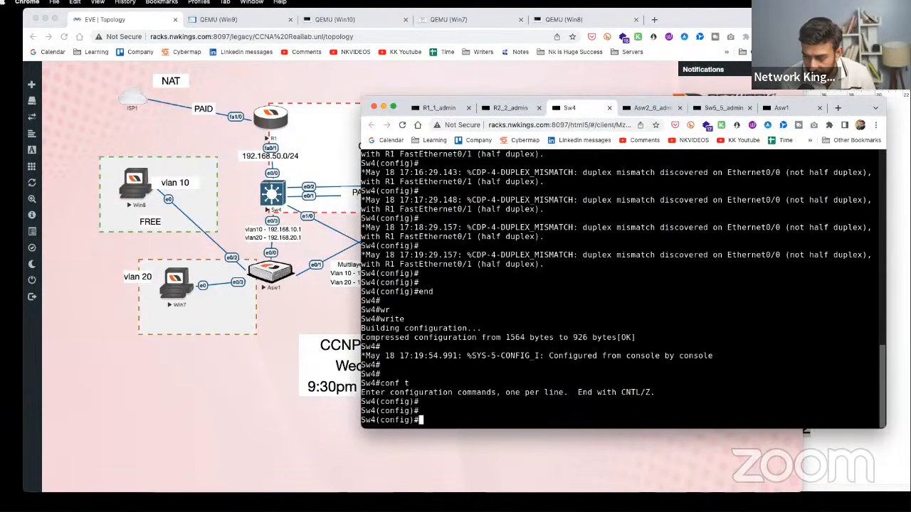
type("int e0")
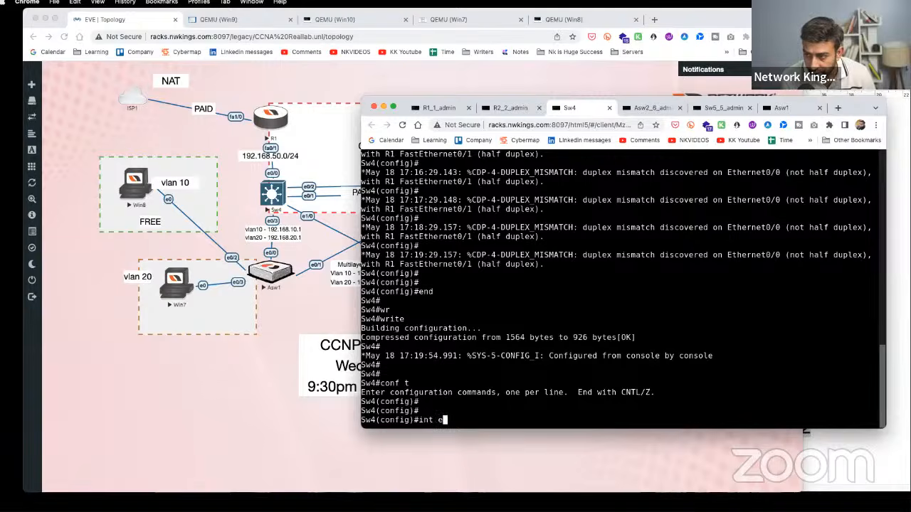
key("BackSpace")
key("BackSpace")
type("r")
key("Tab")
type("e")
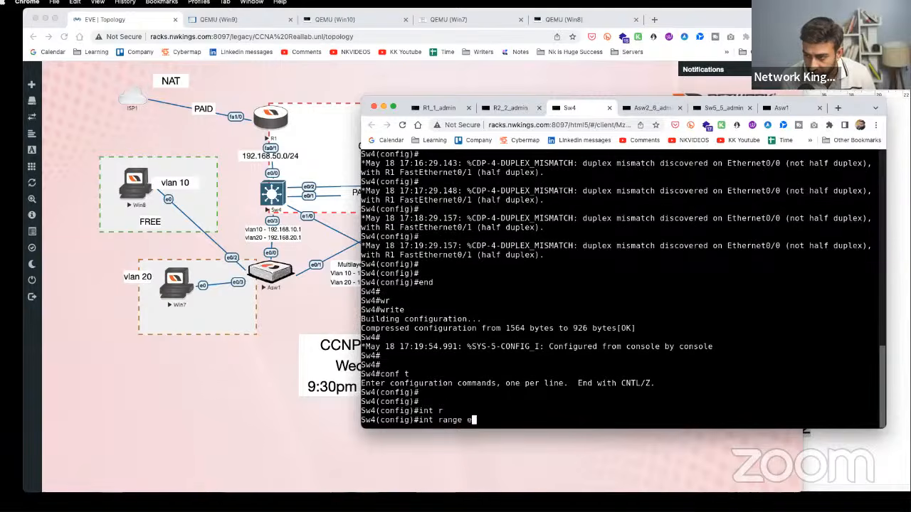
type("0/")
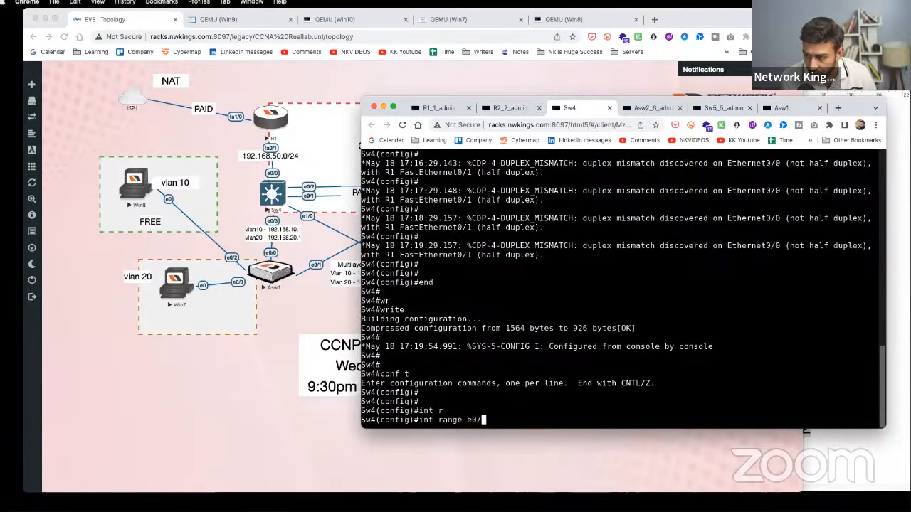
type("0-")
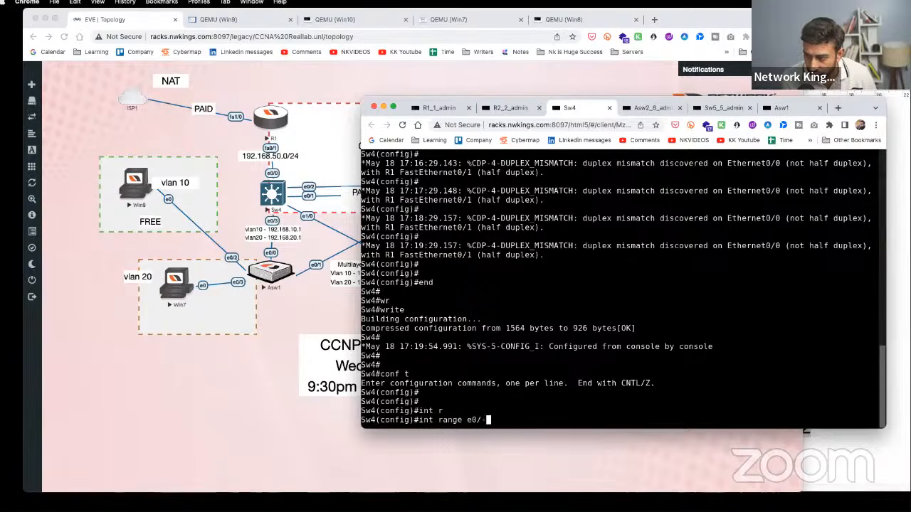
key("BackSpace")
key("BackSpace")
type("0 - ")
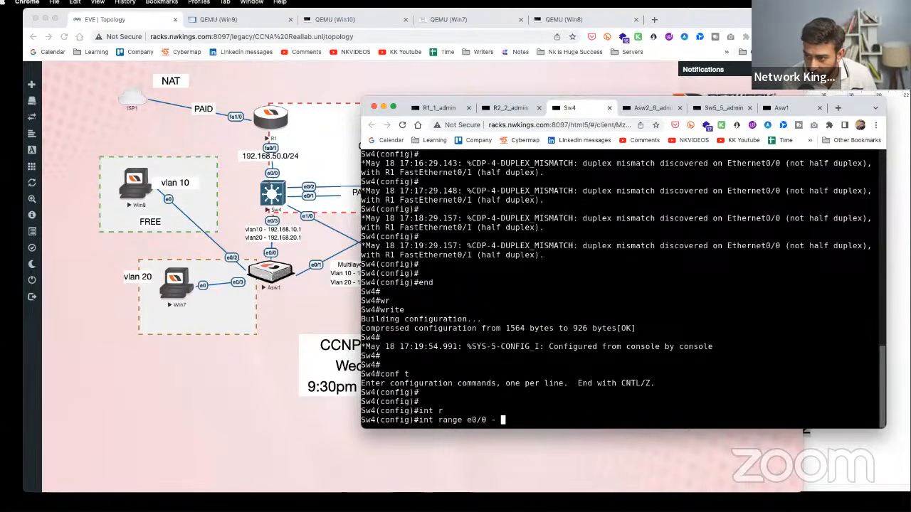
type("3, e")
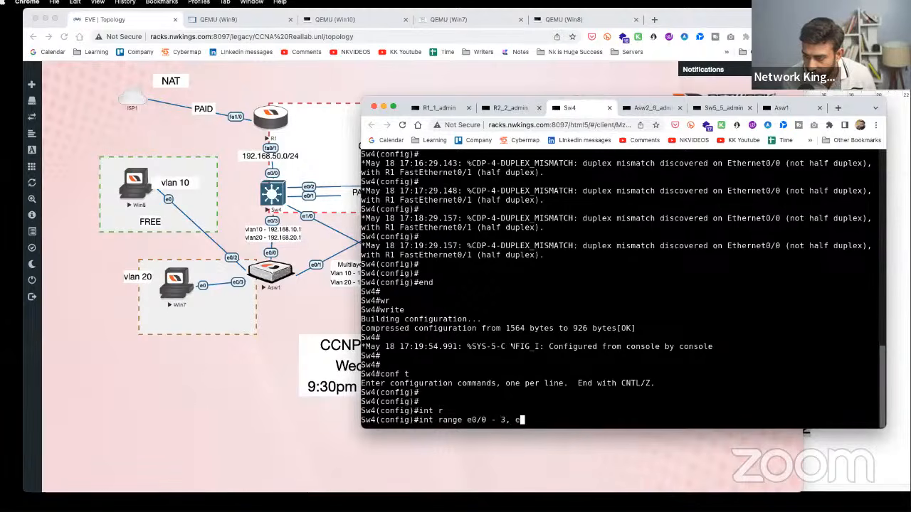
type("1/")
type("0")
key("Return")
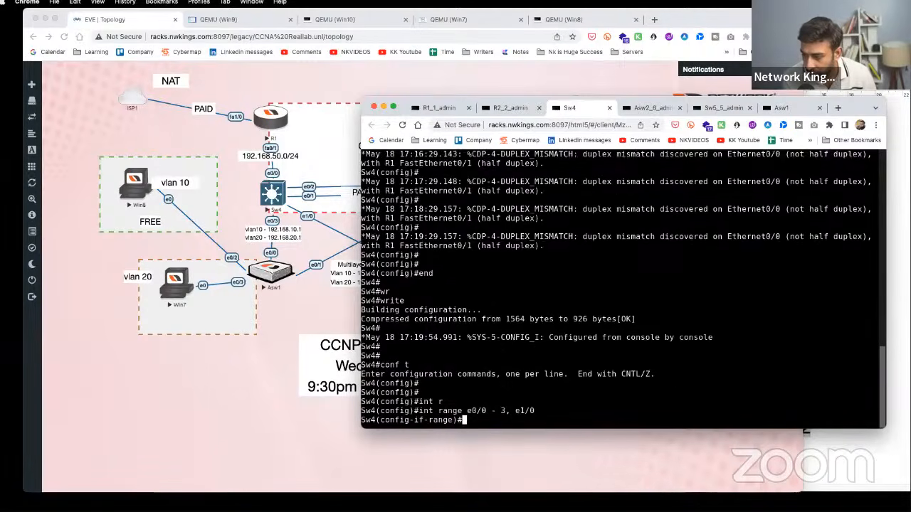
type("sh")
key("Tab")
key("Return")
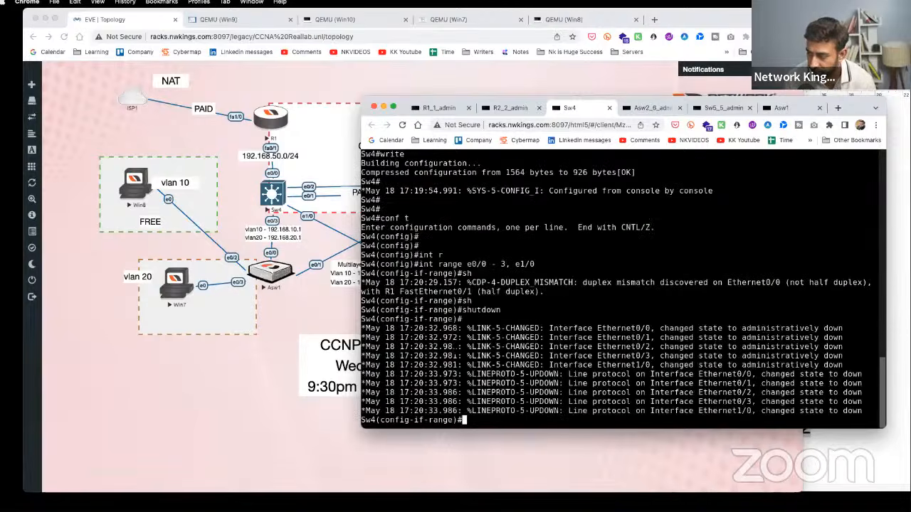
left_click(139, 367)
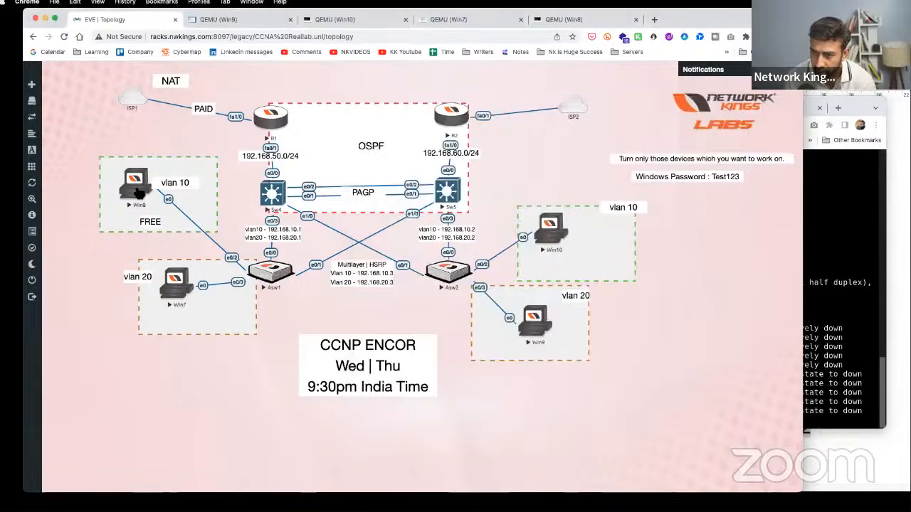
- Disable and re-enable Win8's Local Area Connection adapter
left_click(140, 191)
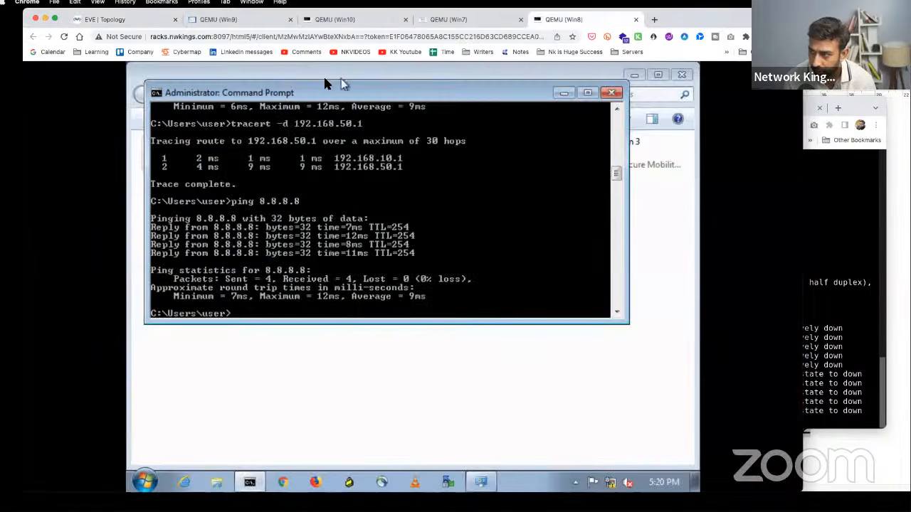
left_click_drag(325, 86, 586, 102)
left_click(668, 107)
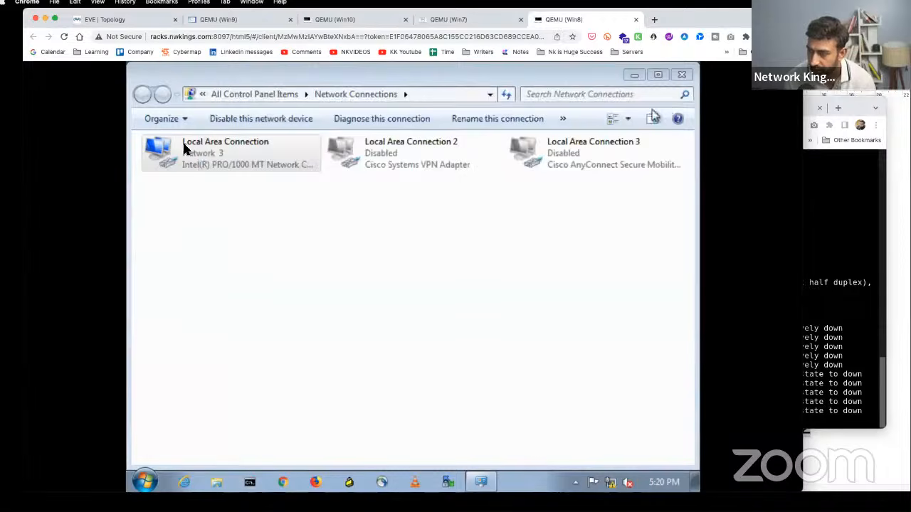
left_click(189, 151)
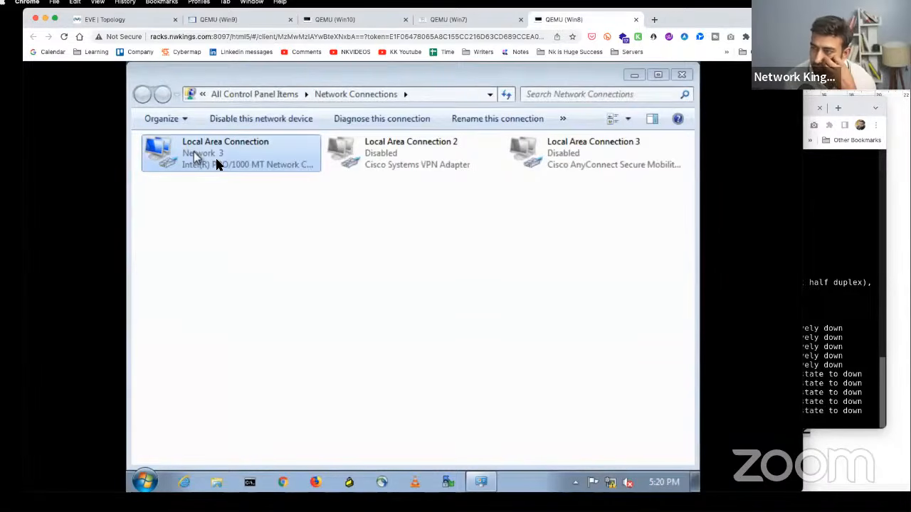
right_click(218, 165)
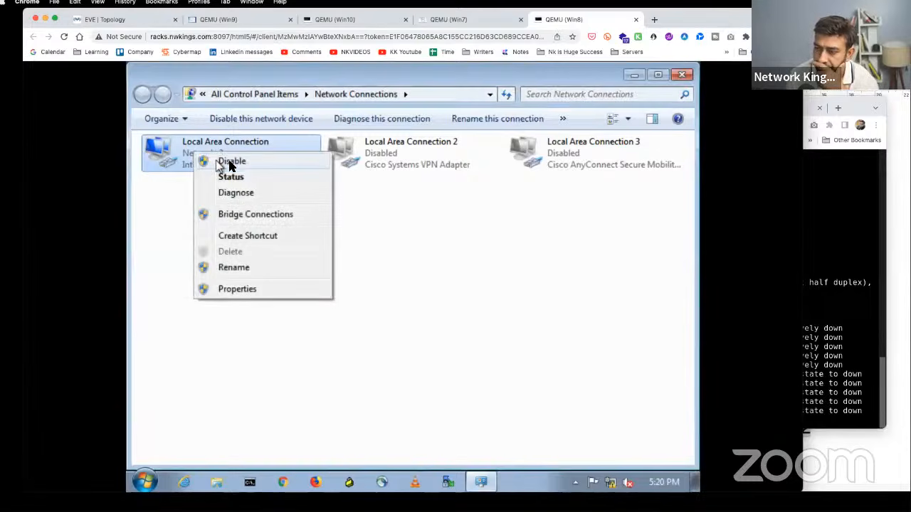
left_click(245, 163)
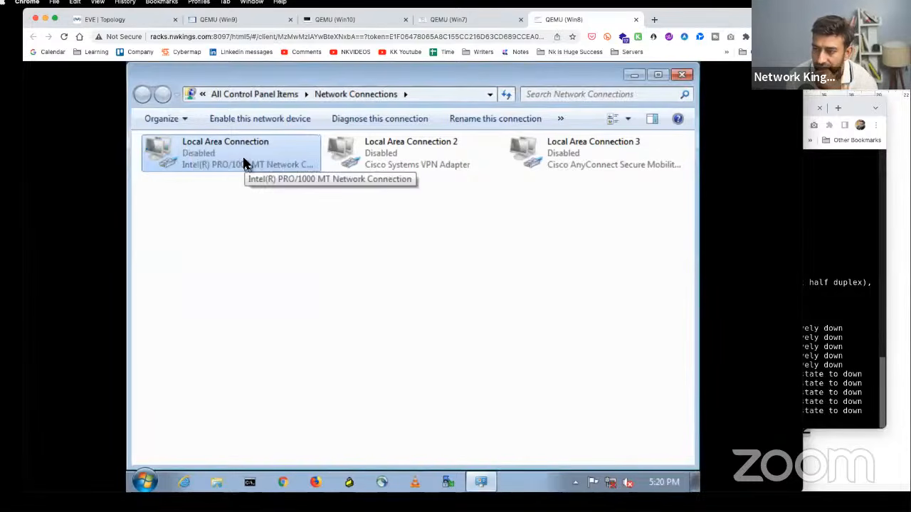
right_click(243, 164)
left_click(254, 167)
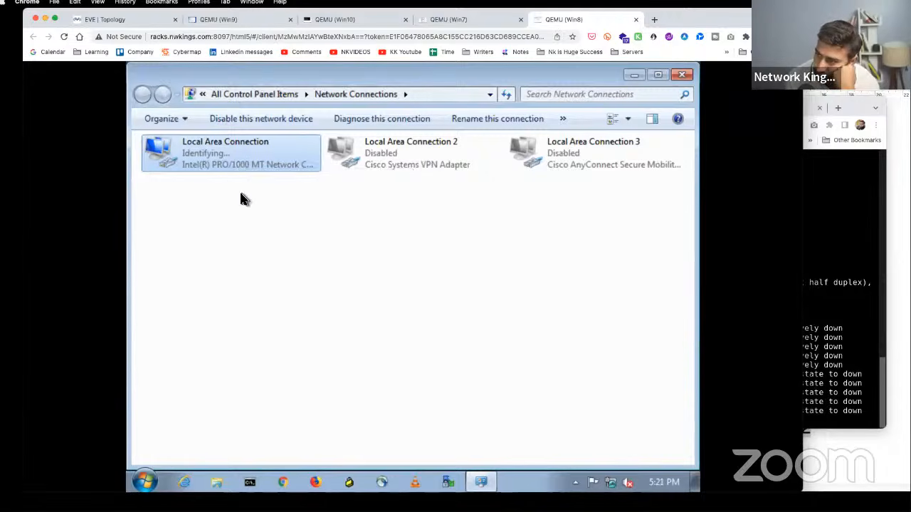
- Check the adapter's status details, which show only 169.254.29.24
left_click(240, 191)
left_click(236, 144)
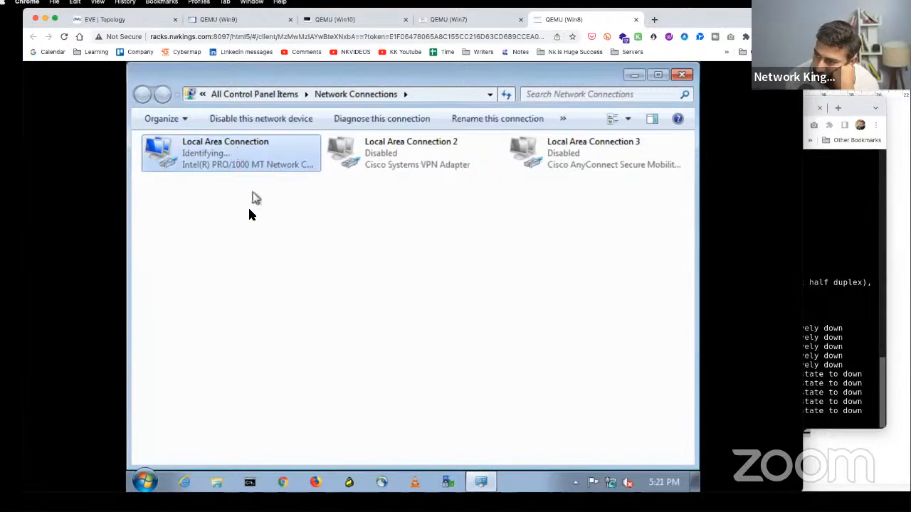
left_click(237, 146)
right_click(239, 145)
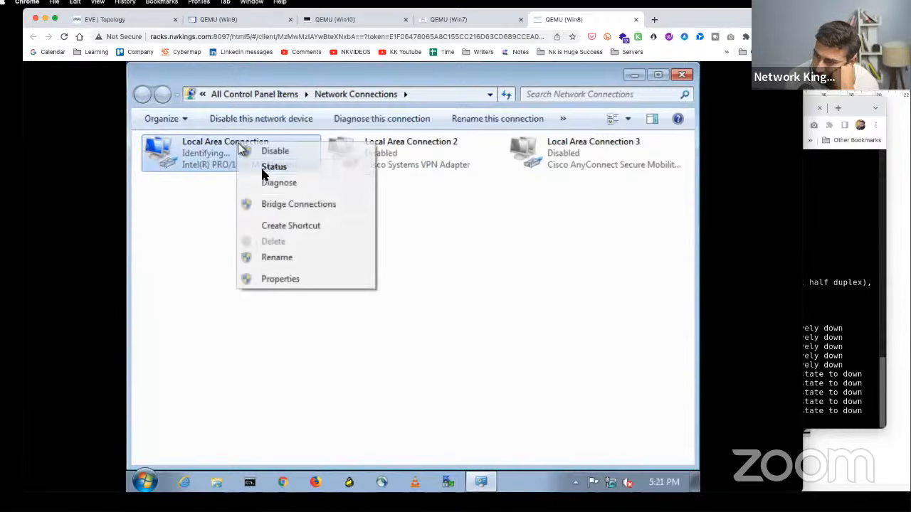
left_click(267, 168)
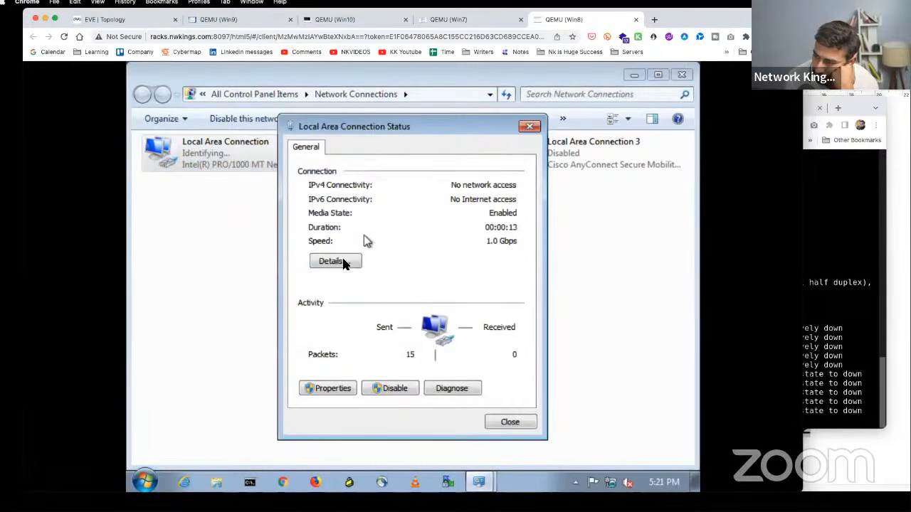
left_click(346, 261)
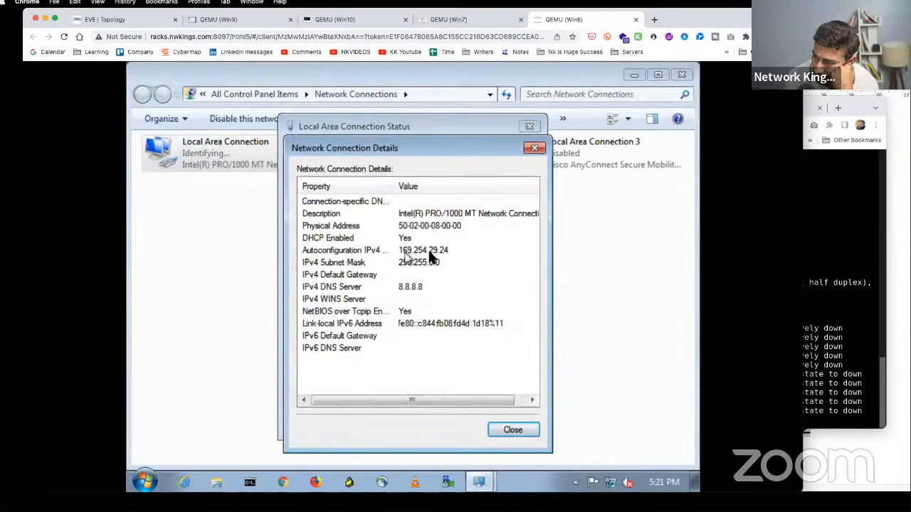
left_click(535, 148)
left_click(530, 127)
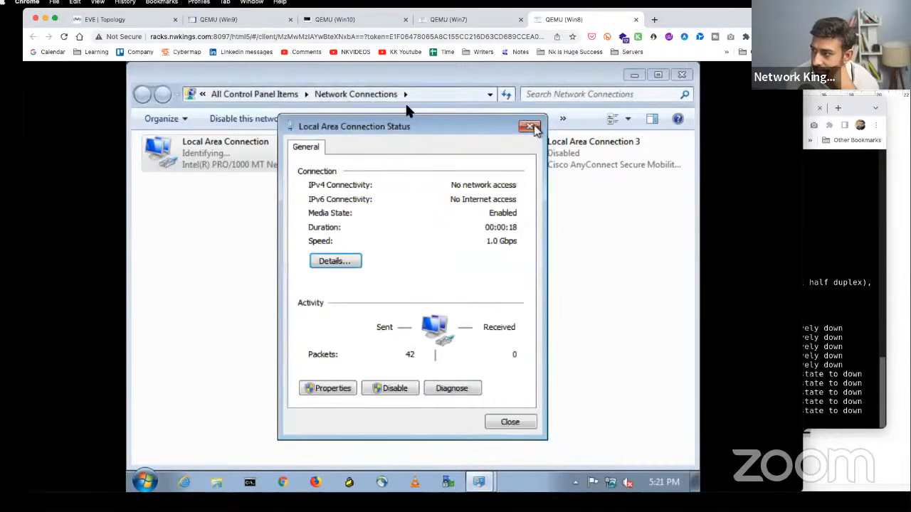
left_click(147, 21)
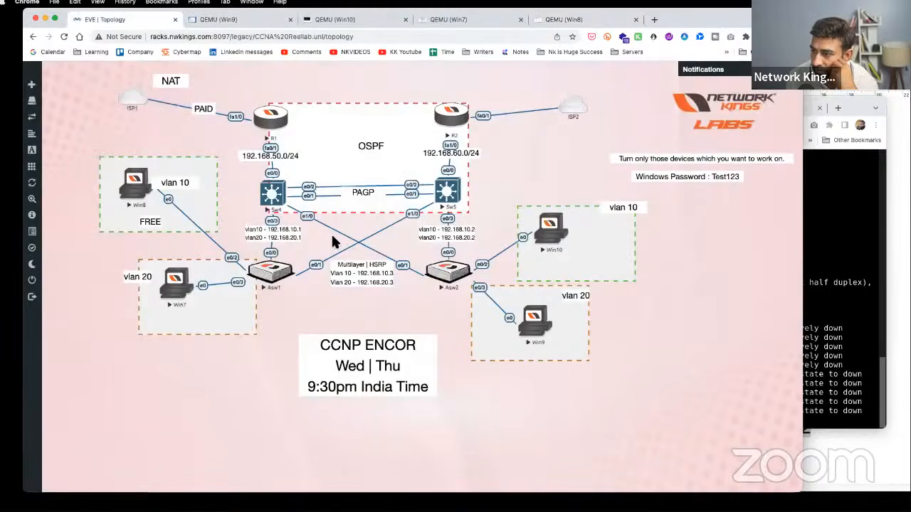
- Review Sw5's DHCP pool network and dns-server 8.8.8.8 lines
left_click(448, 192)
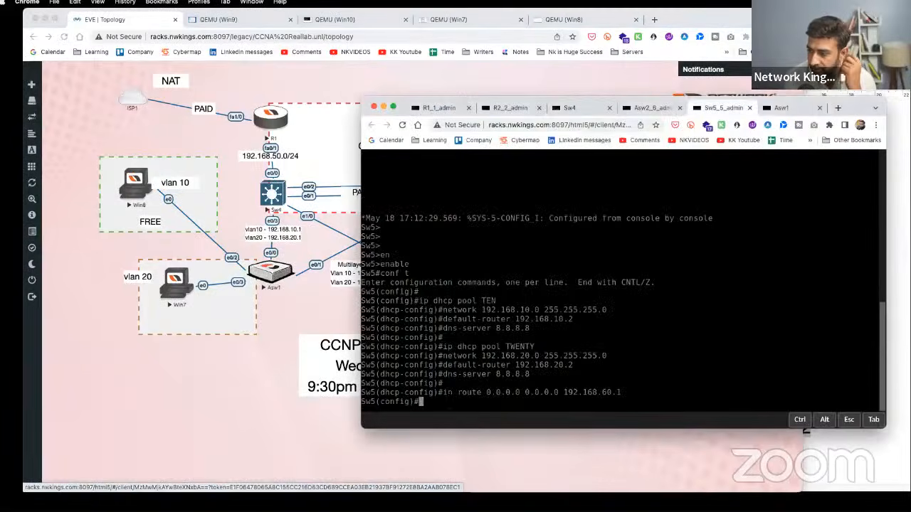
left_click_drag(473, 311, 563, 310)
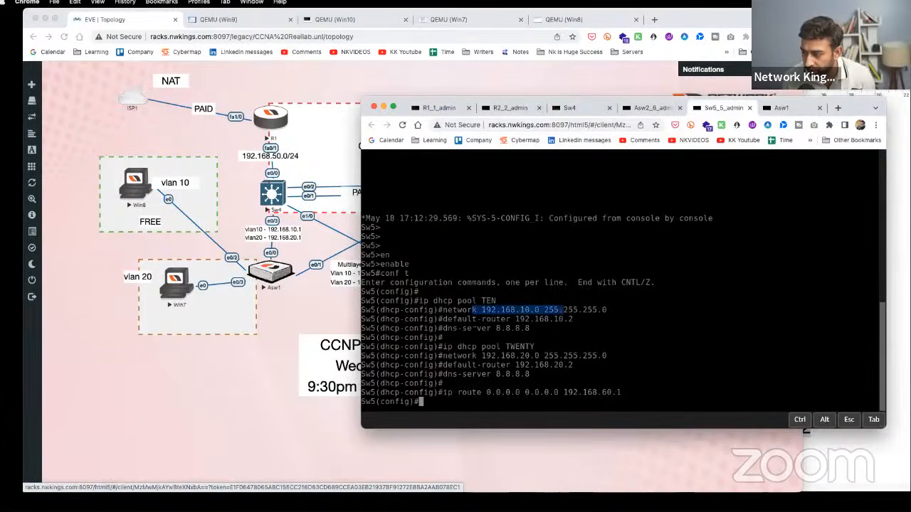
left_click_drag(483, 328, 580, 328)
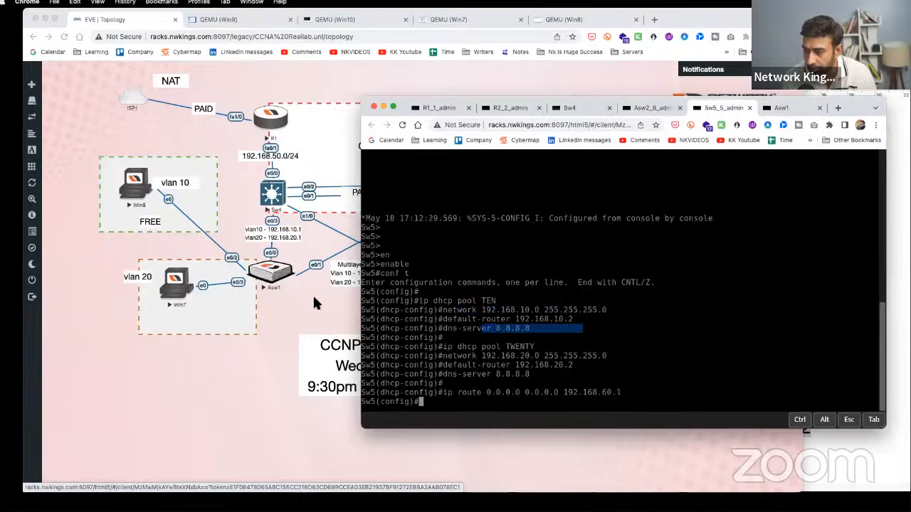
left_click(249, 348)
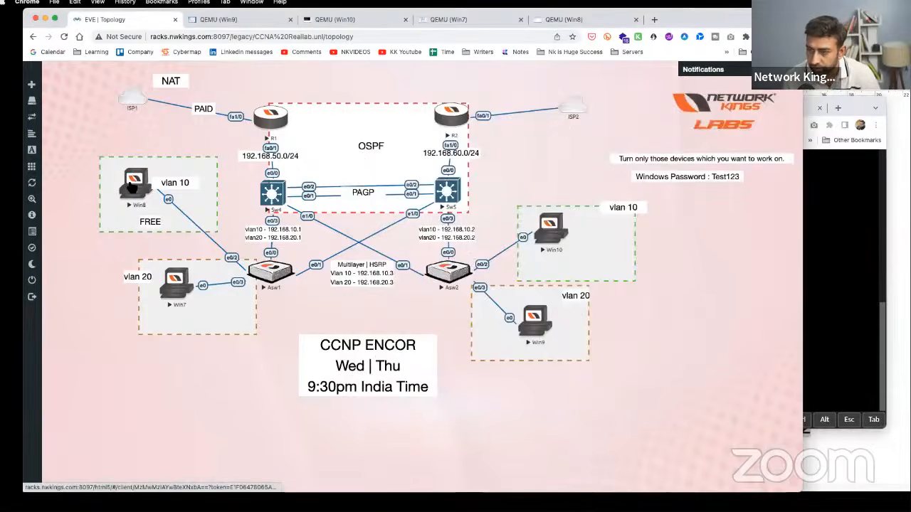
- Disable and re-enable Win8's Local Area Connection to request a new address
left_click(102, 226)
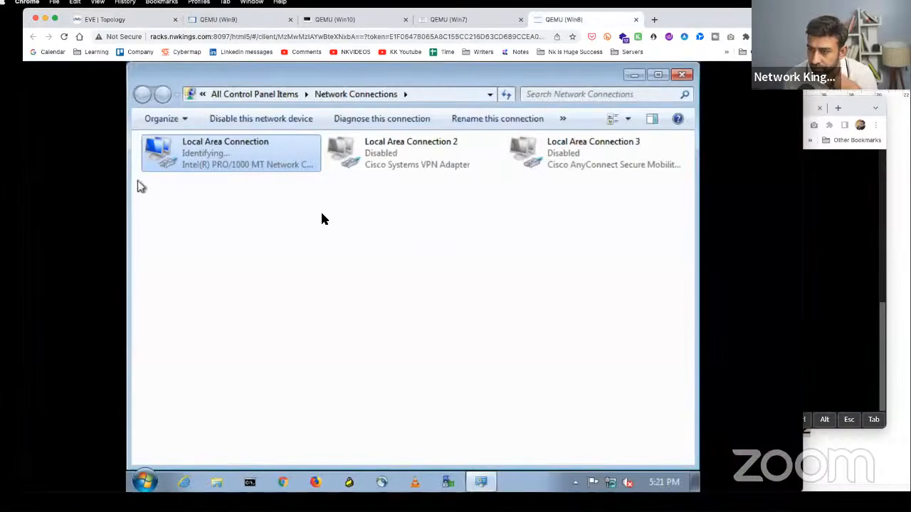
right_click(228, 158)
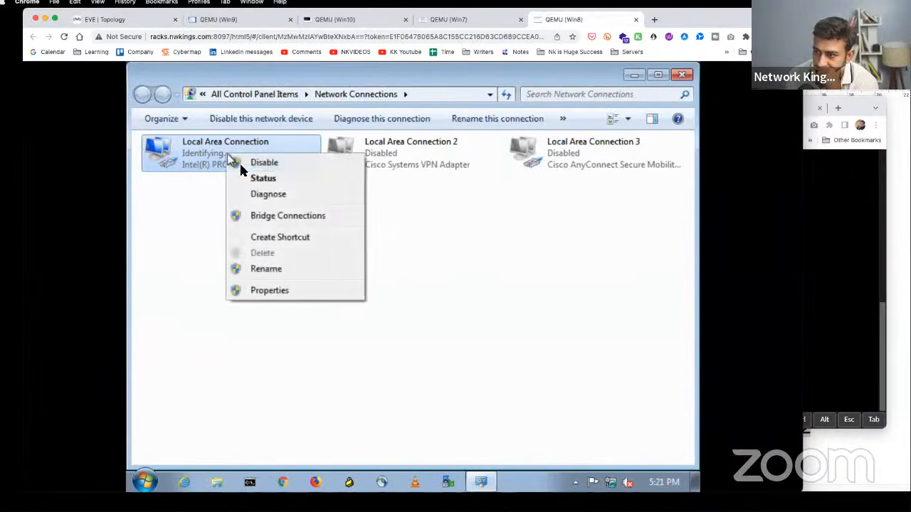
left_click(261, 177)
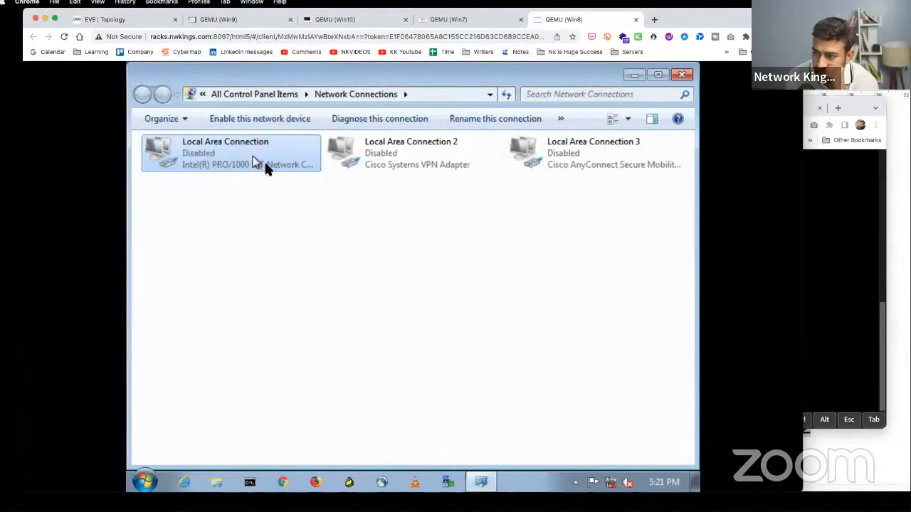
right_click(264, 160)
left_click(284, 165)
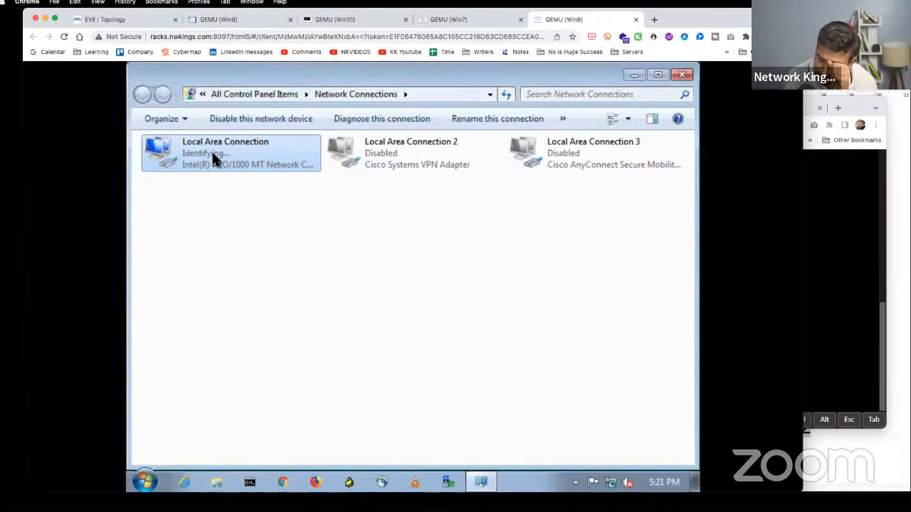
- Check the connection details, still showing only 169.254.29.24 with no gateway
right_click(229, 156)
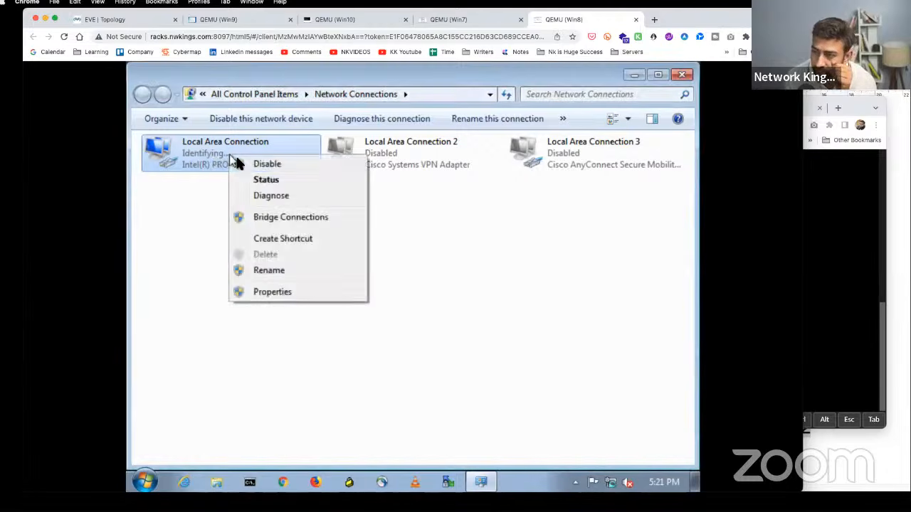
left_click(268, 179)
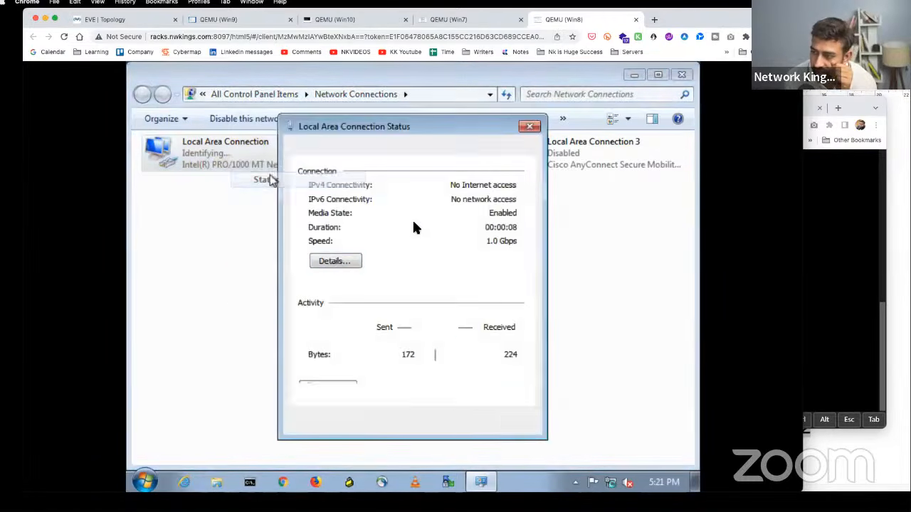
left_click(333, 262)
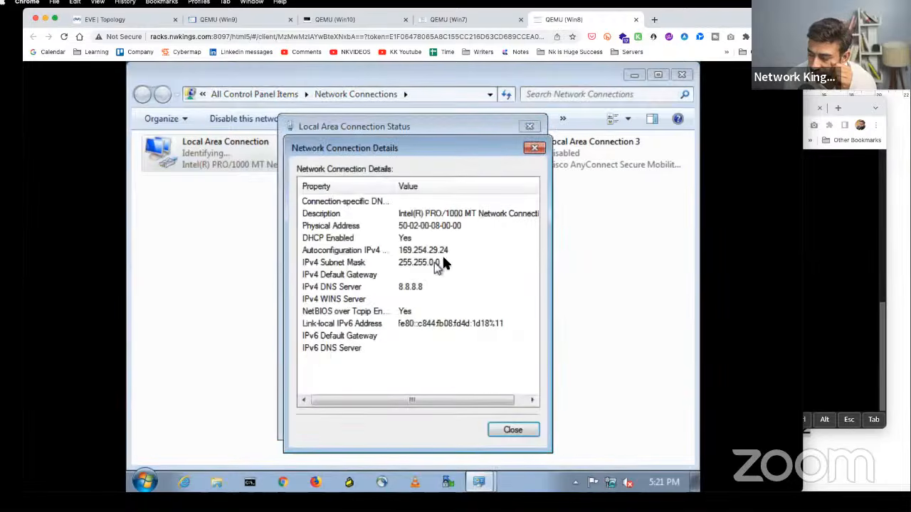
left_click(534, 148)
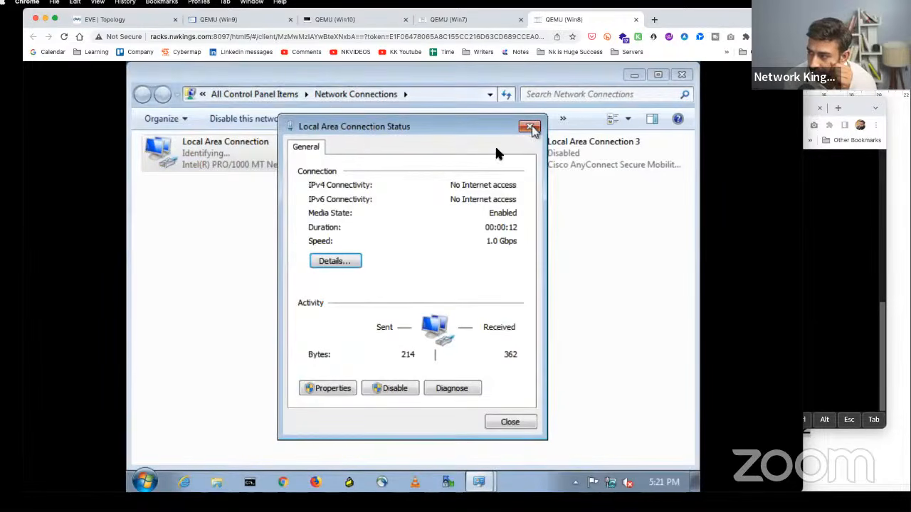
left_click(531, 128)
left_click(117, 21)
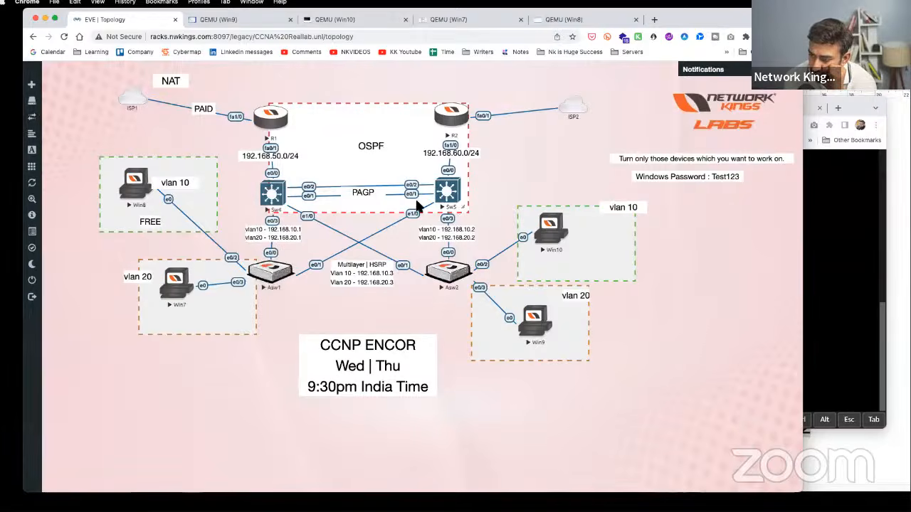
- Display Sw5's routing table with show ip route and inspect its local routes
left_click(447, 192)
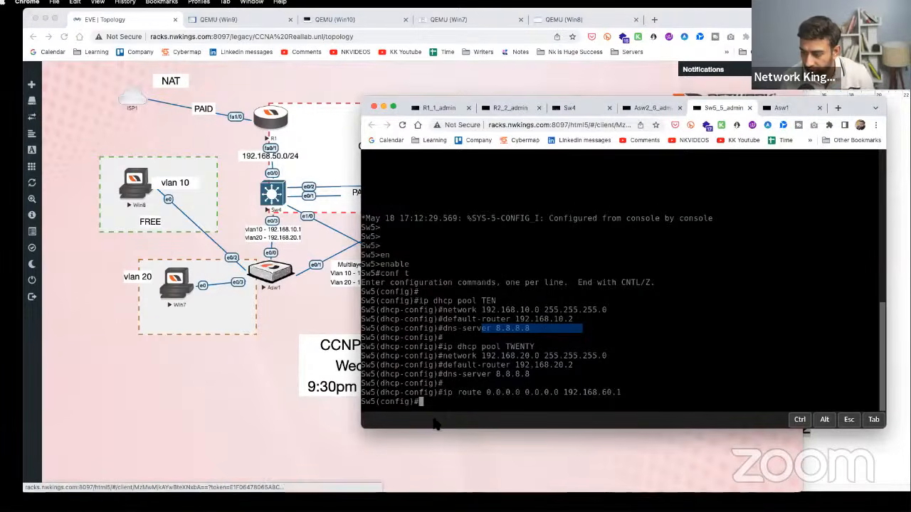
type("end")
key("Return")
key("Return")
key("Return")
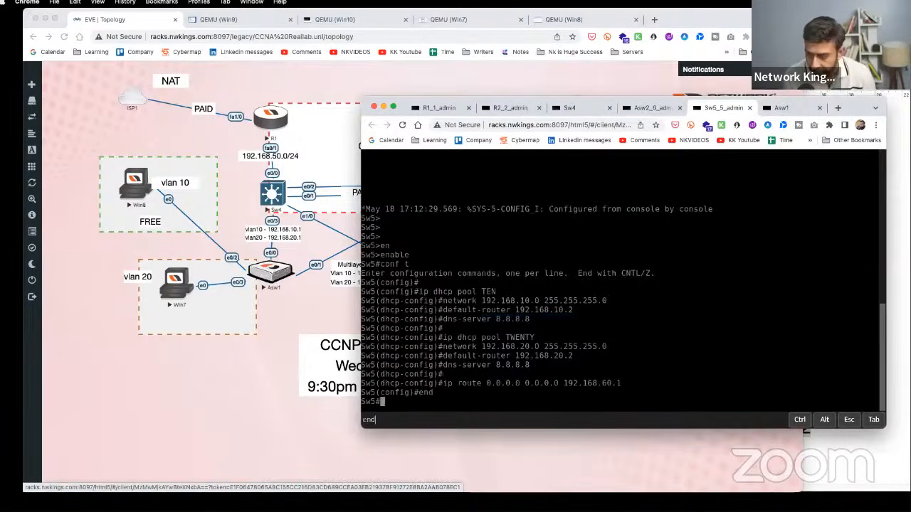
type("shopw")
key("BackSpace")
key("BackSpace")
type("w ")
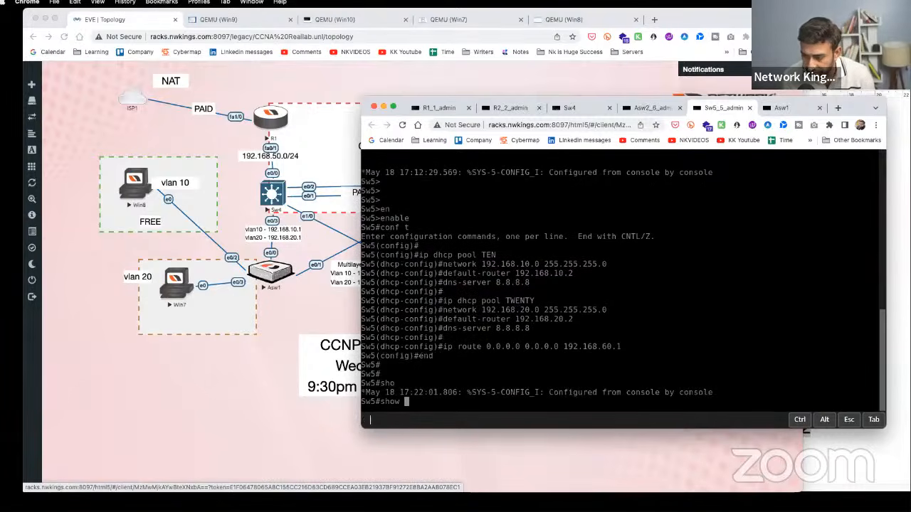
type("ip route")
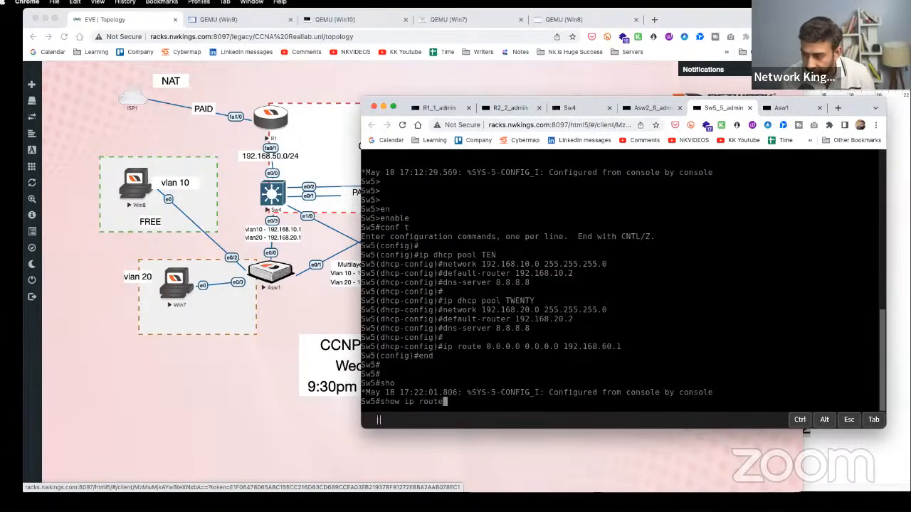
key("Return")
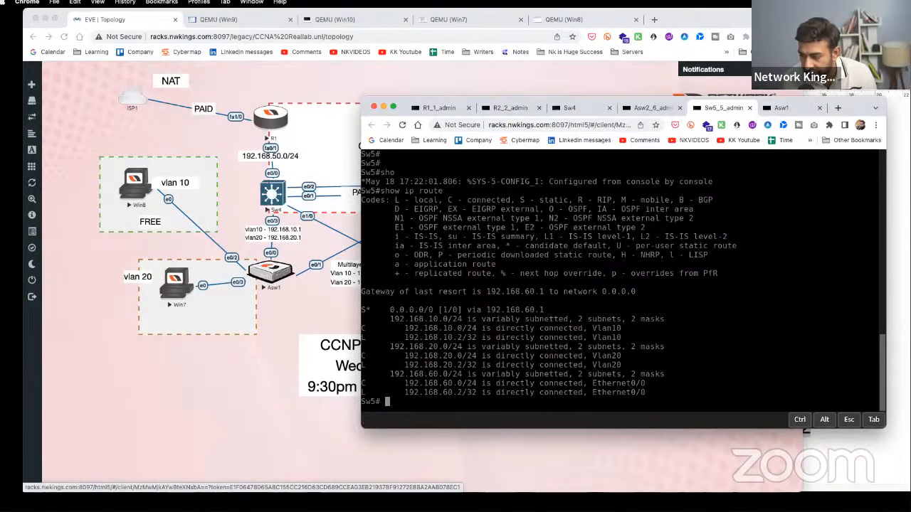
left_click_drag(415, 339, 483, 338)
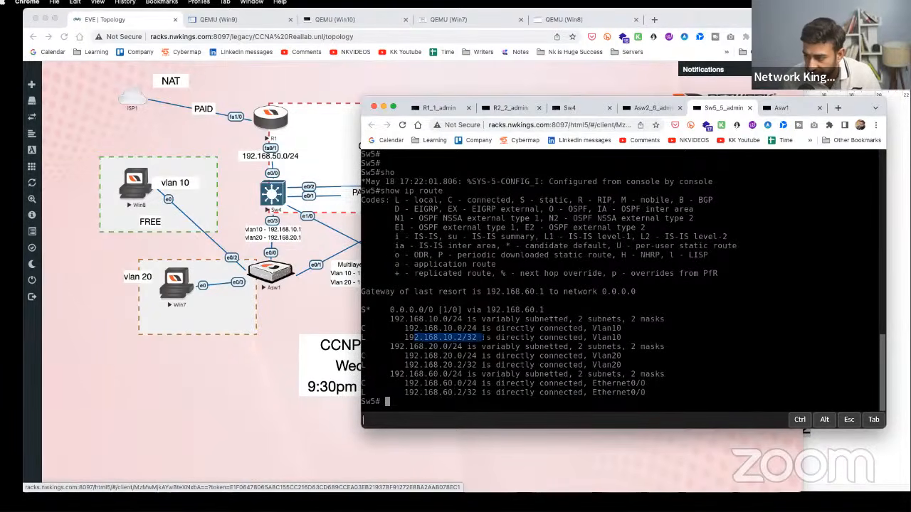
left_click_drag(427, 365, 493, 365)
left_click_drag(427, 393, 493, 400)
left_click(241, 327)
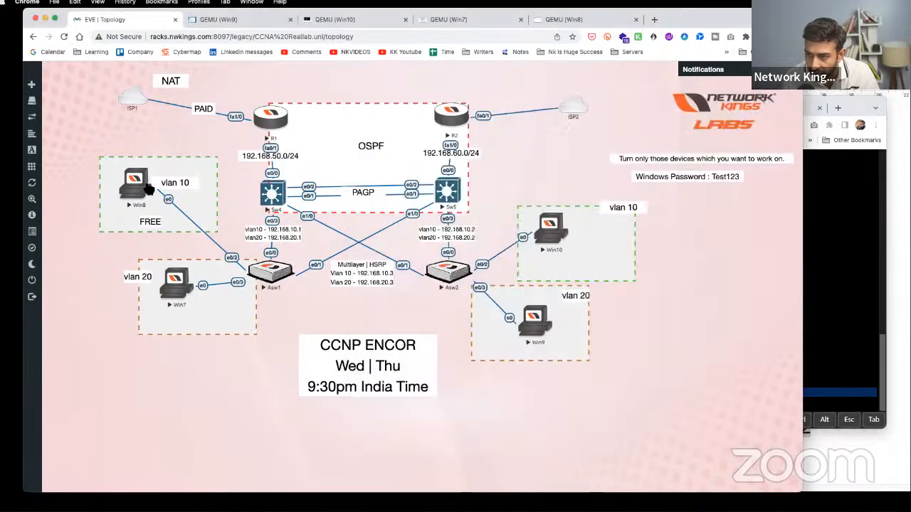
- Look over the Win8, Win7 and Win10 consoles, then open the Asw1 console
left_click(146, 187)
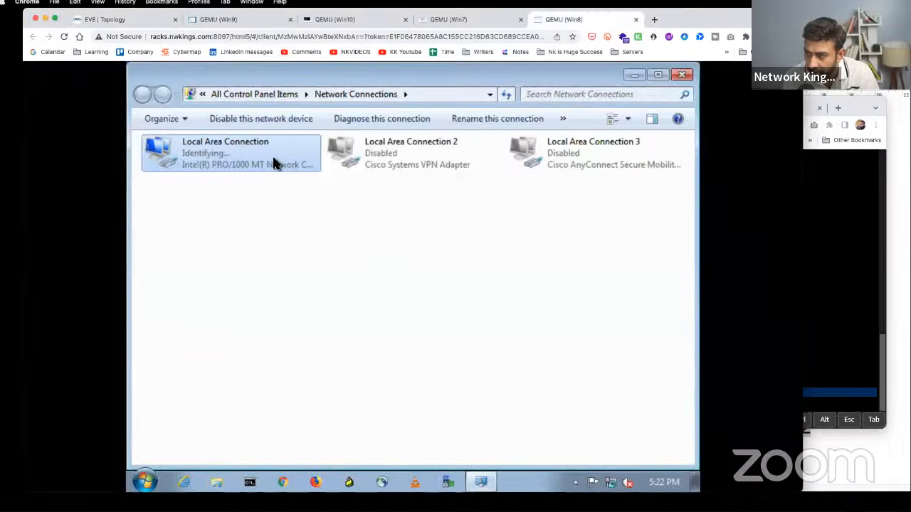
left_click(444, 21)
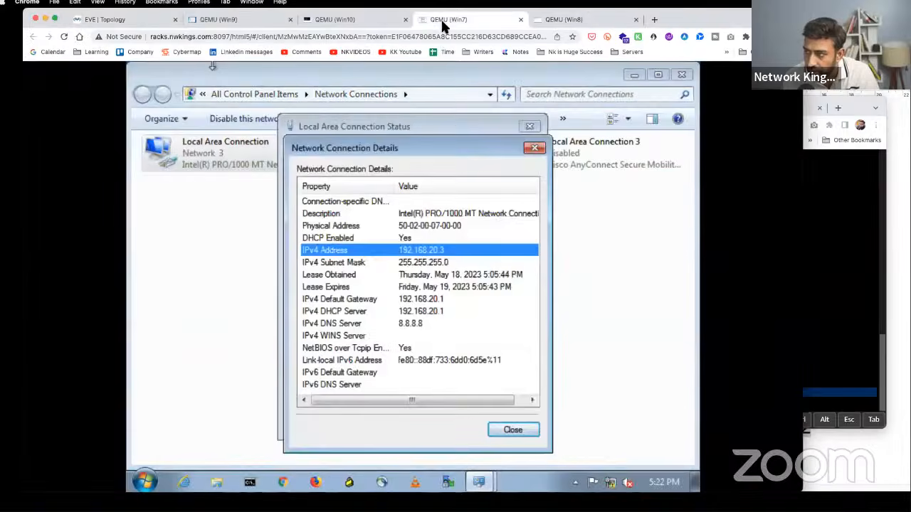
left_click(334, 21)
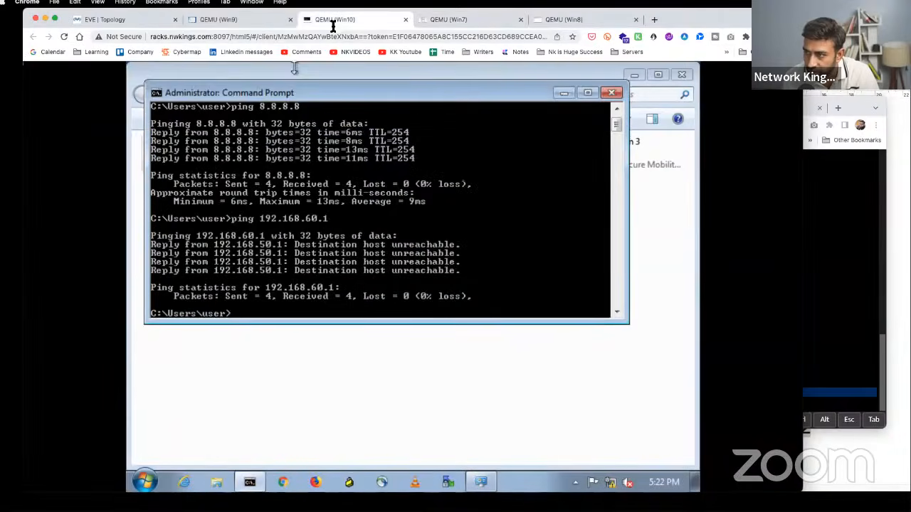
left_click(108, 19)
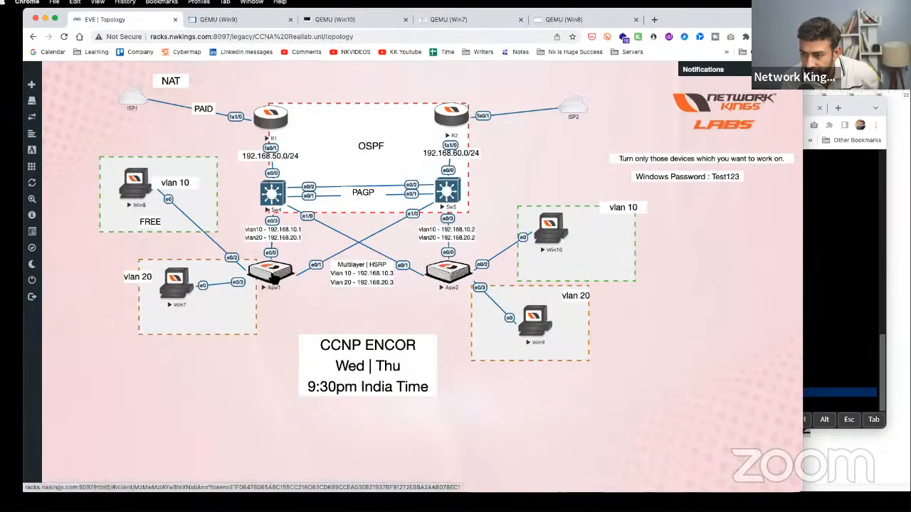
left_click(272, 280)
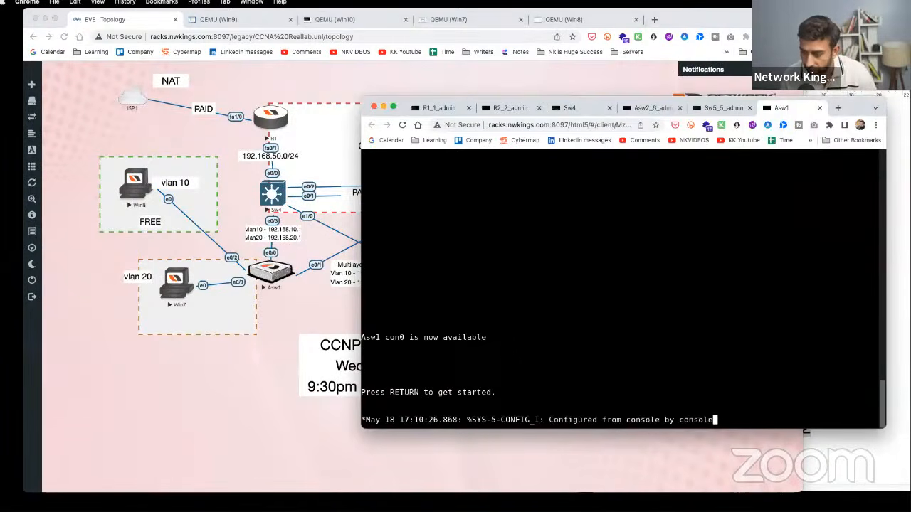
- Enter privileged mode on Asw1 and list interface status with show ip int brief
key("Return")
key("Return")
key("Return")
key("Return")
key("Return")
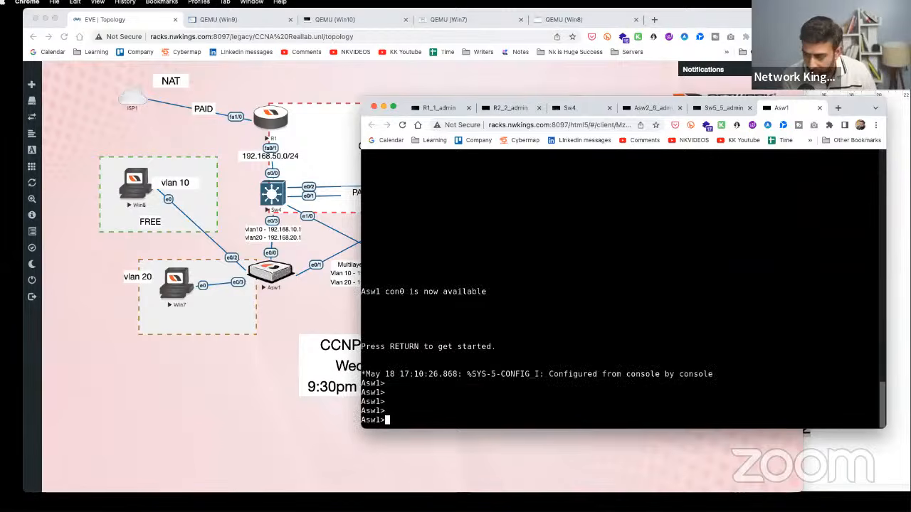
type("en")
key("Tab")
key("Return")
type("show ip int br")
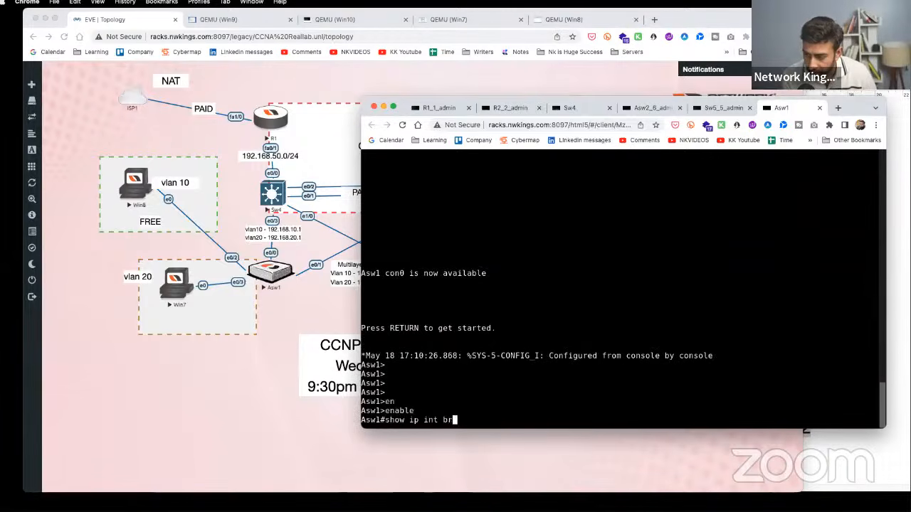
key("Tab")
key("Return")
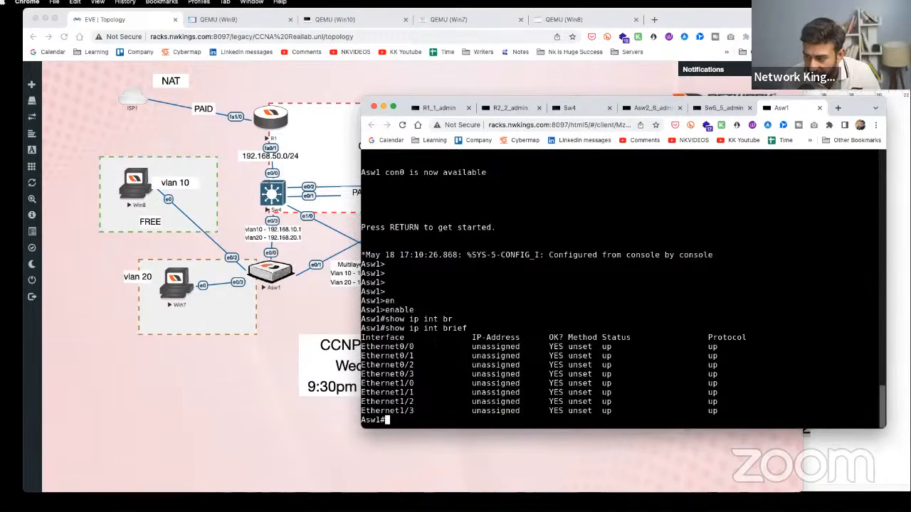
left_click_drag(441, 346, 371, 346)
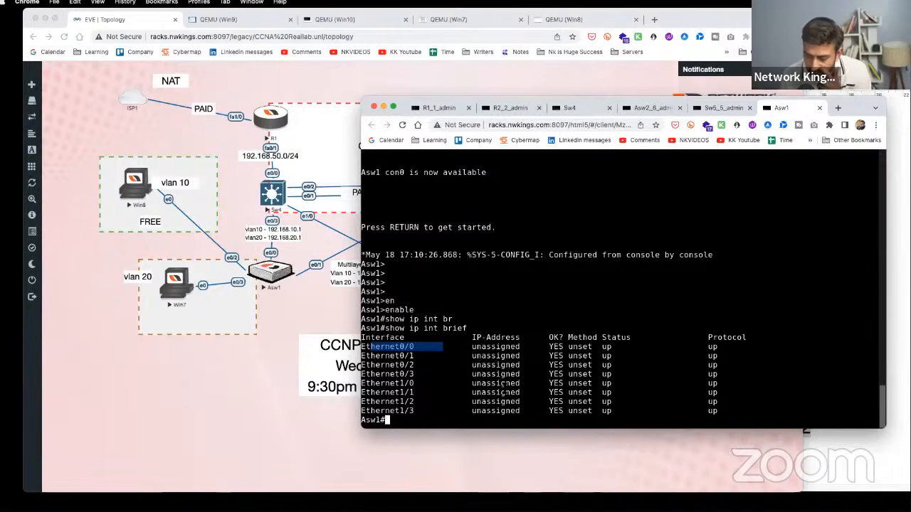
key("Return")
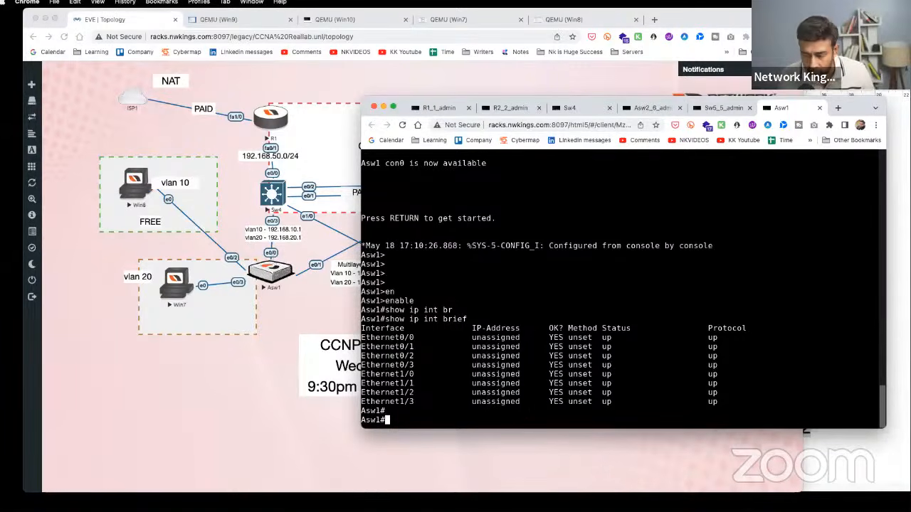
- Shut down Asw1's Ethernet0/0 uplink
type("conf t")
key("Return")
type("in")
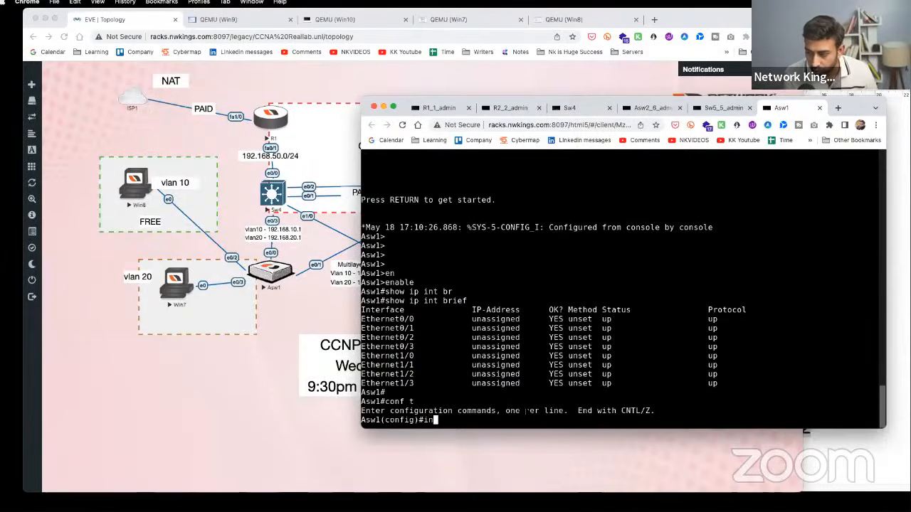
type("t e0/0")
key("Return")
type("sh")
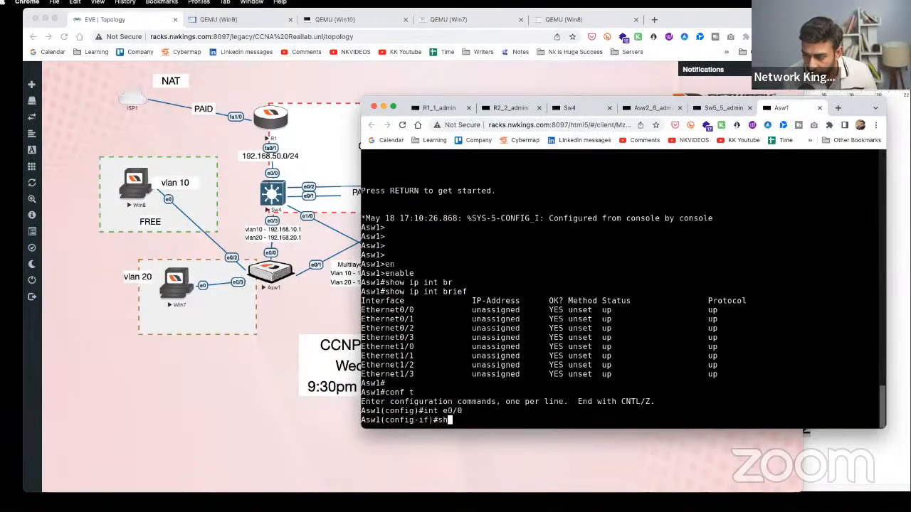
key("Tab")
key("Return")
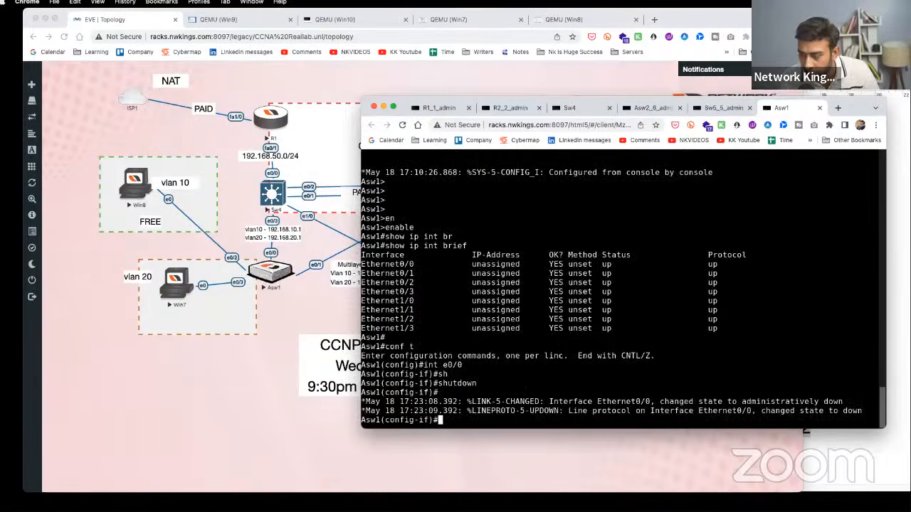
- Confirm Win8's connection details show IP 192.168.10.3 and gateway 192.168.10.2
left_click(267, 282)
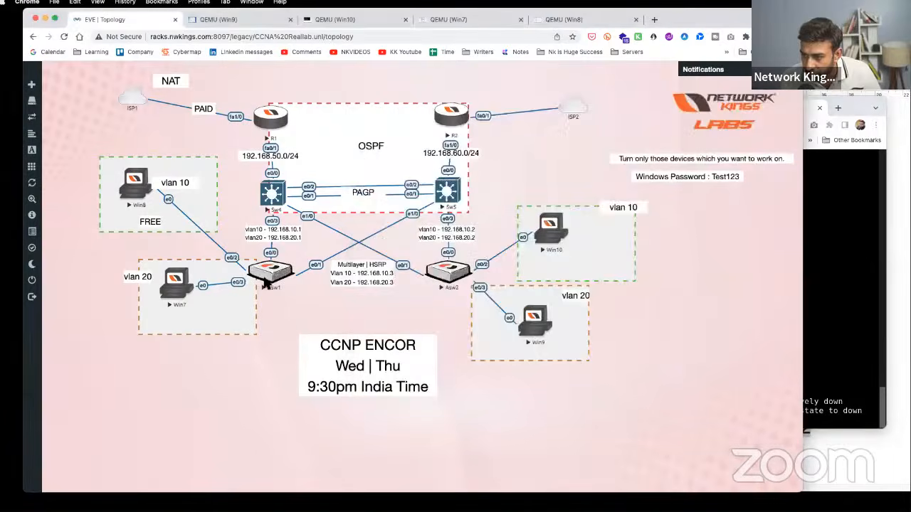
left_click(139, 185)
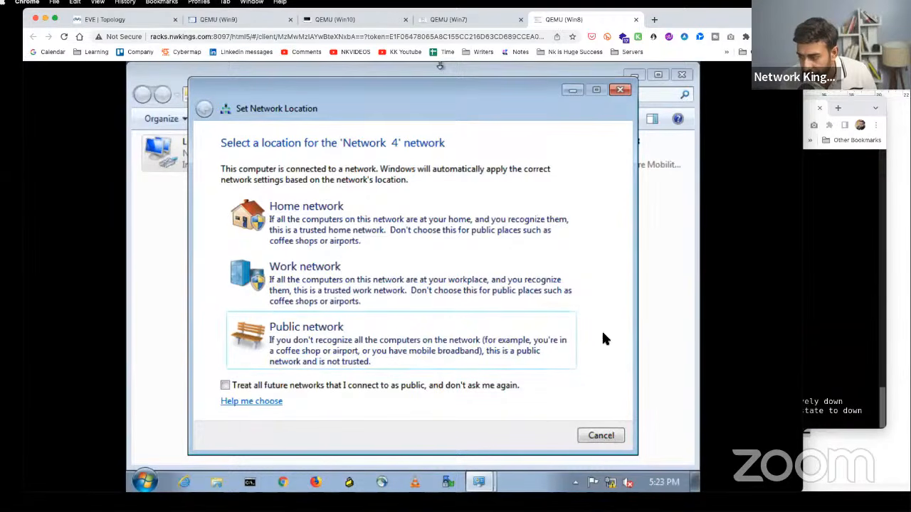
left_click(64, 37)
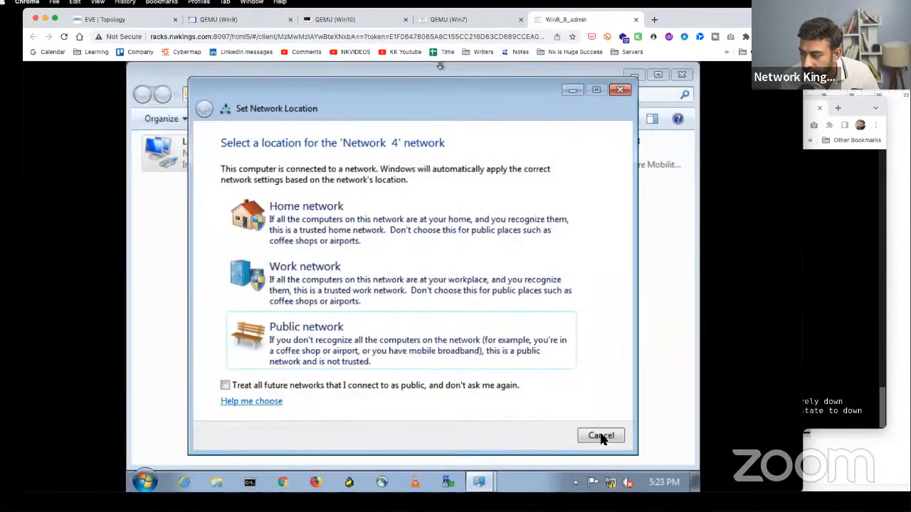
left_click(601, 435)
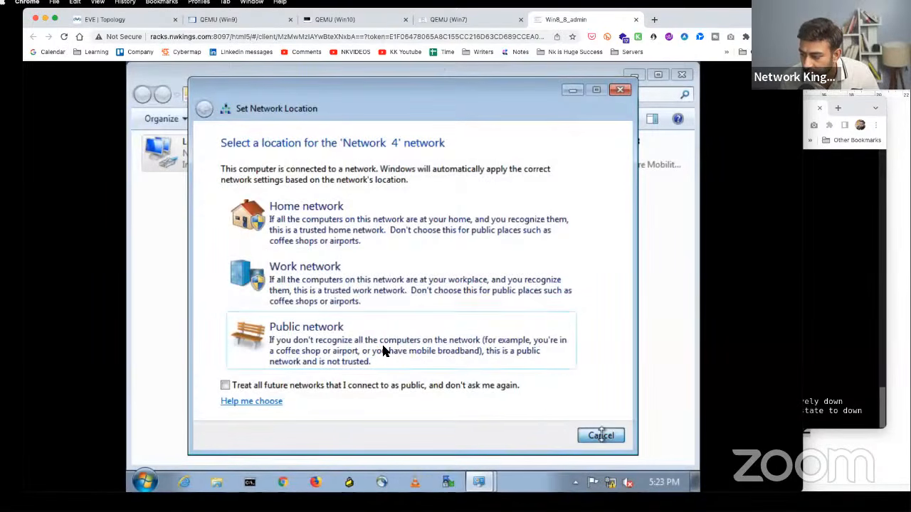
right_click(238, 162)
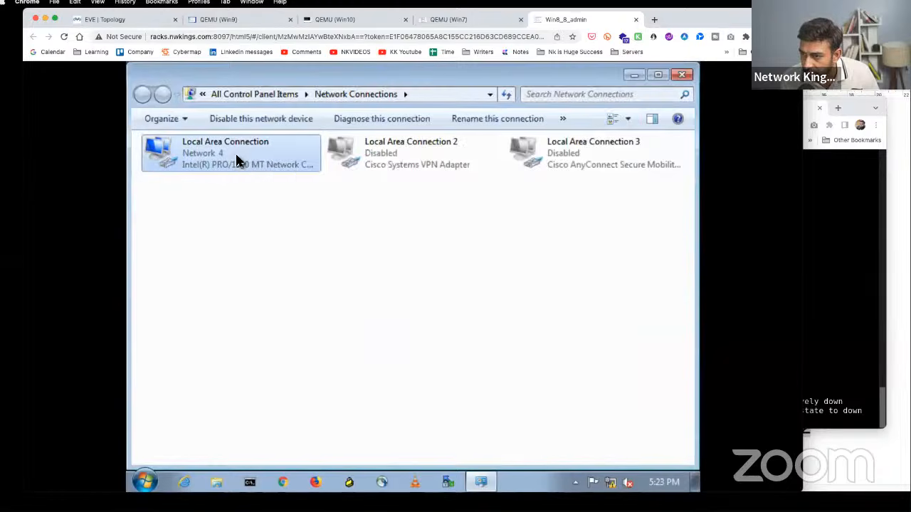
left_click(262, 181)
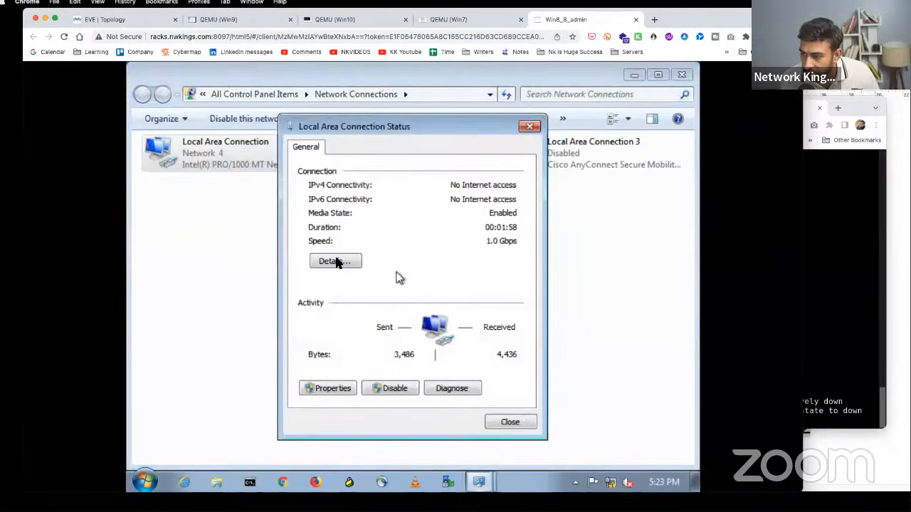
left_click(335, 261)
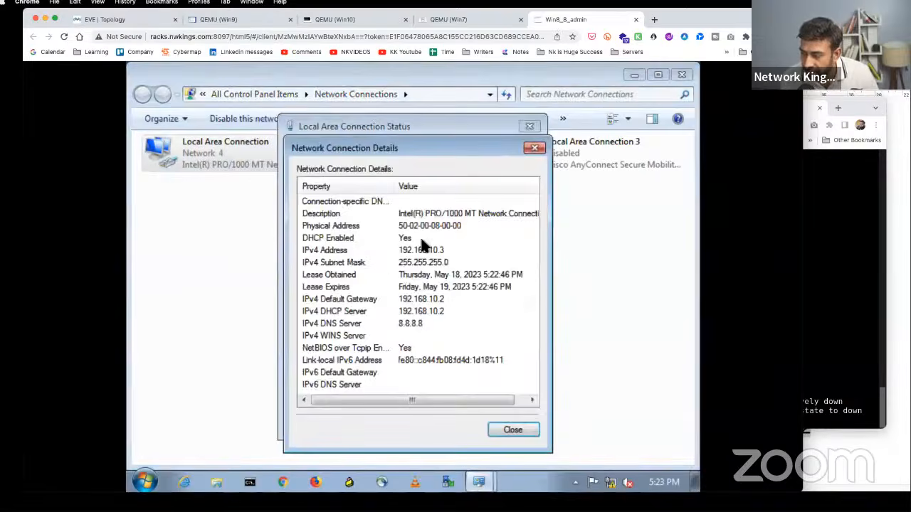
left_click(423, 250)
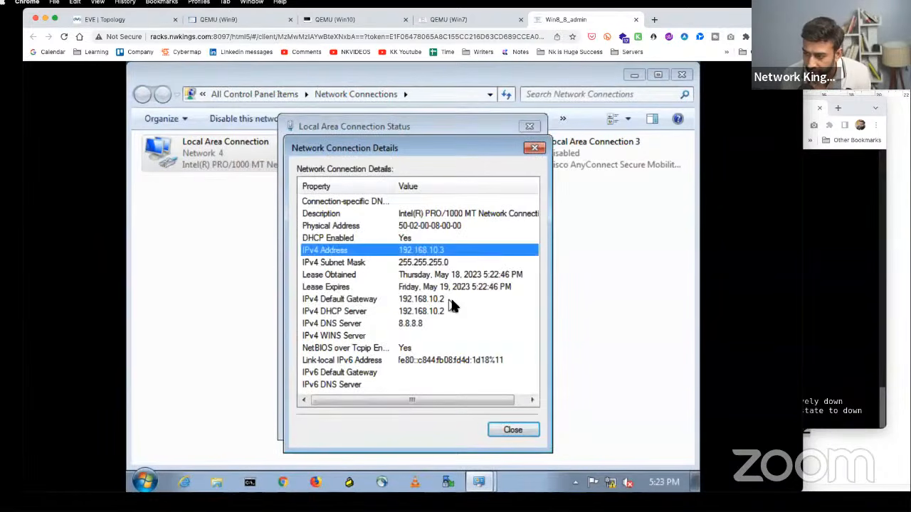
left_click(450, 299)
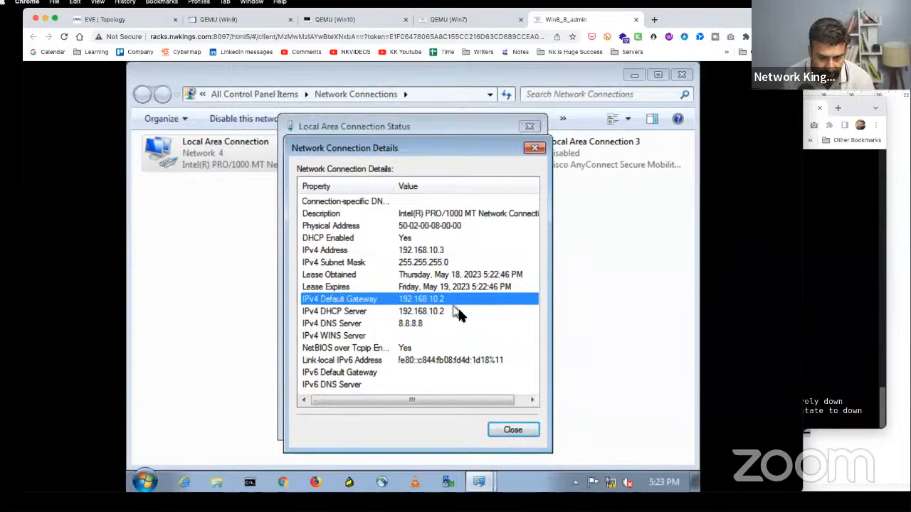
left_click(530, 432)
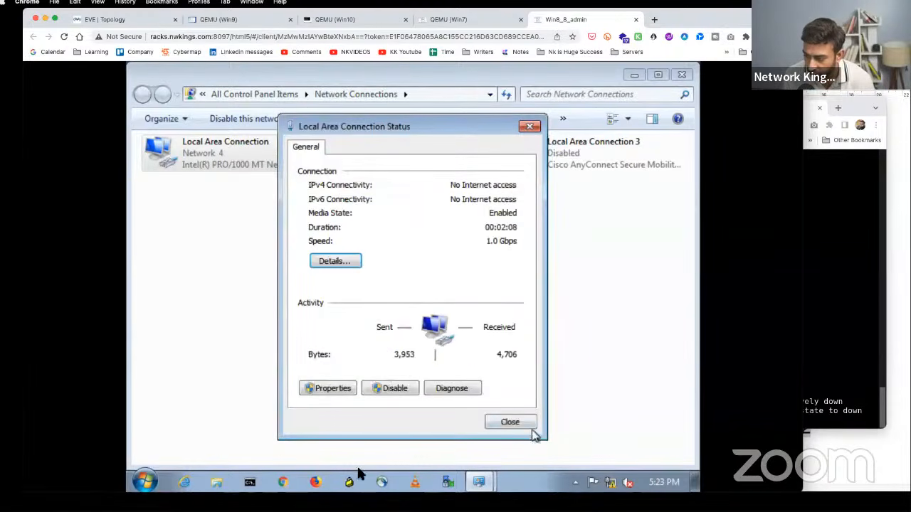
- Ping 8.8.8.8 from Win8, then enlarge the Multilayer | HSRP label
left_click(249, 482)
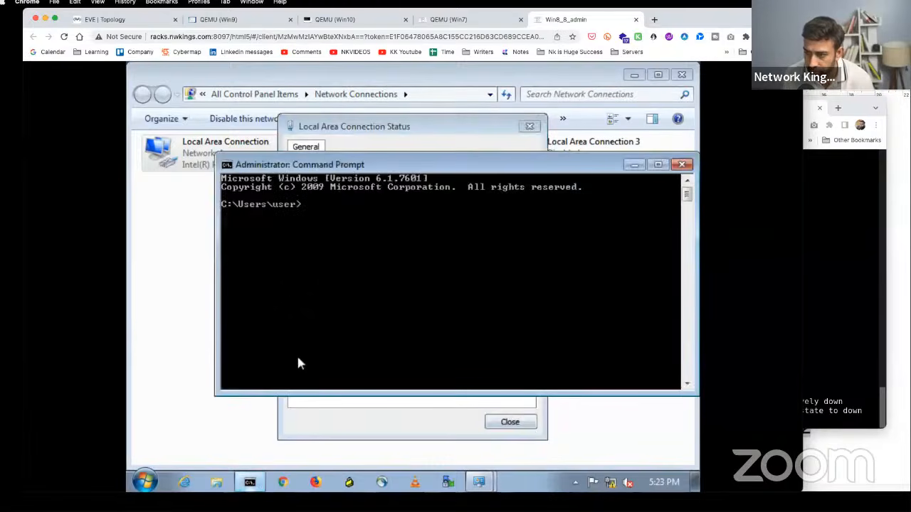
type("ping")
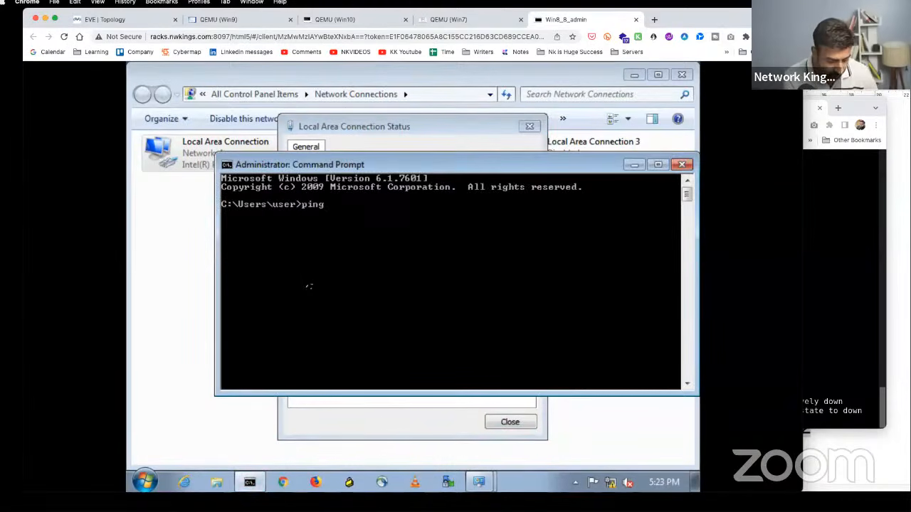
type(" 8.8.8.8")
key("Return")
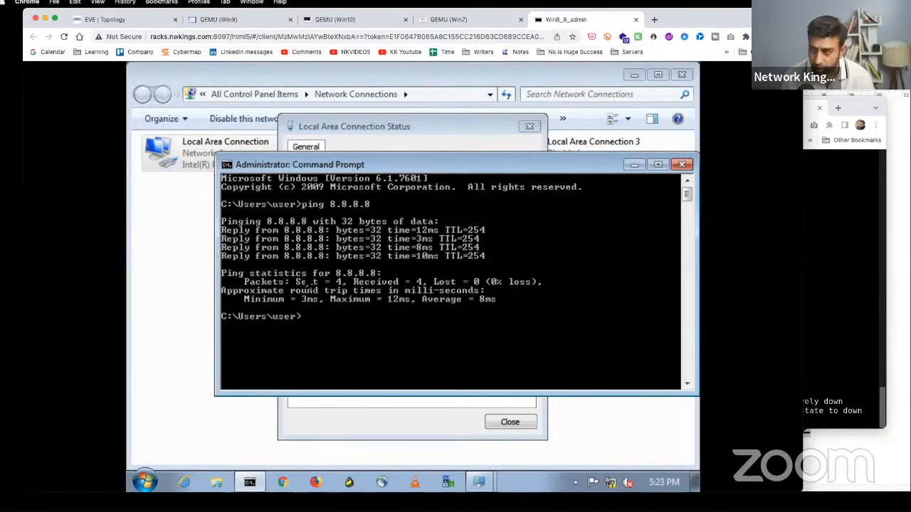
left_click(123, 20)
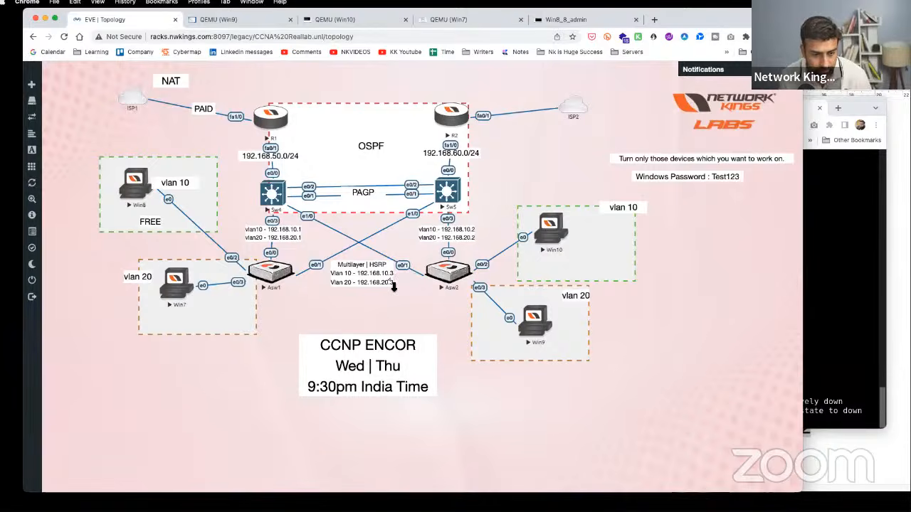
left_click_drag(390, 286, 427, 306)
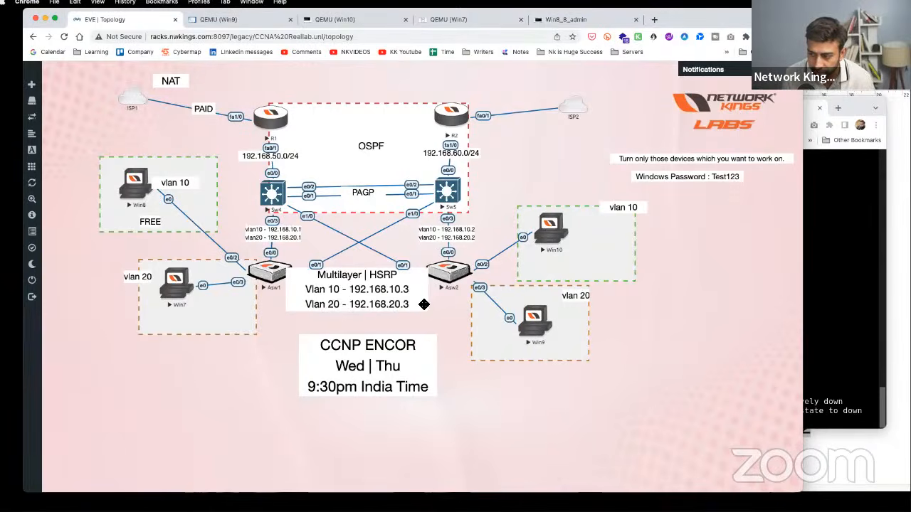
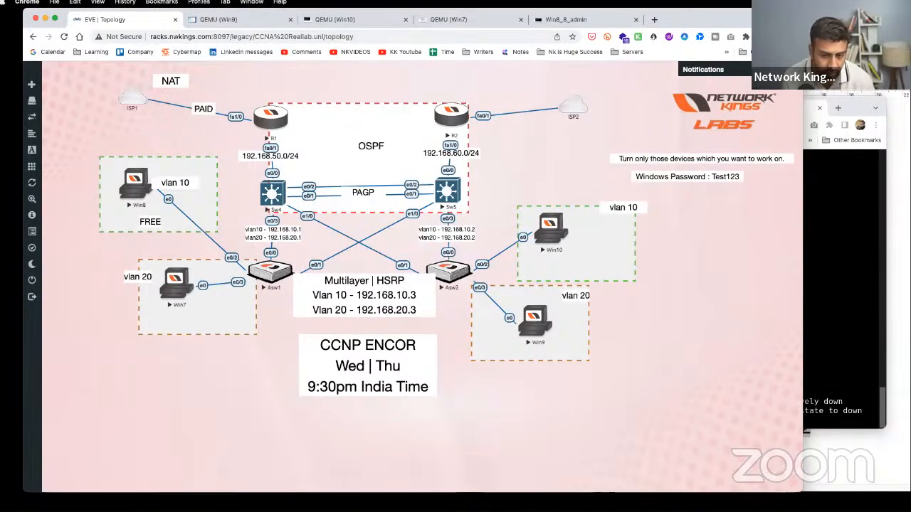
- Glance at the Asw1 console and Win8's ping result, then select the ISP2 cloud
left_click(844, 284)
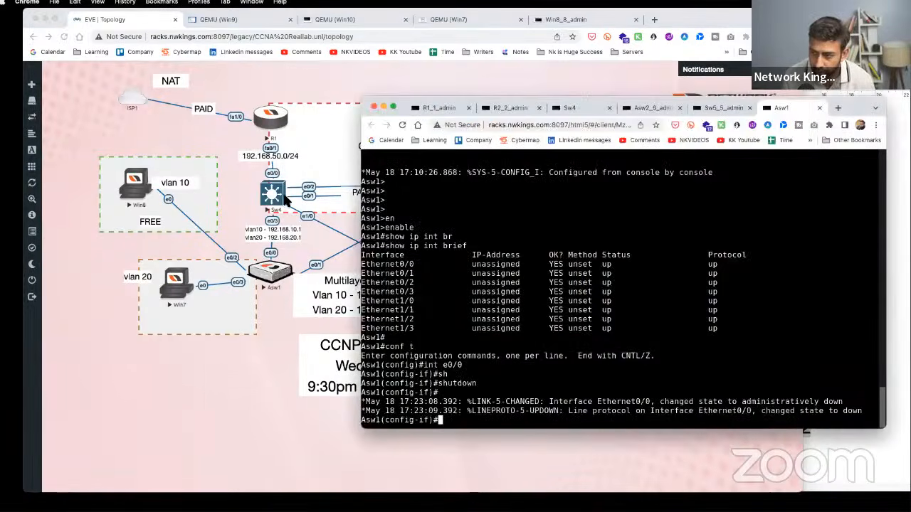
left_click(258, 196)
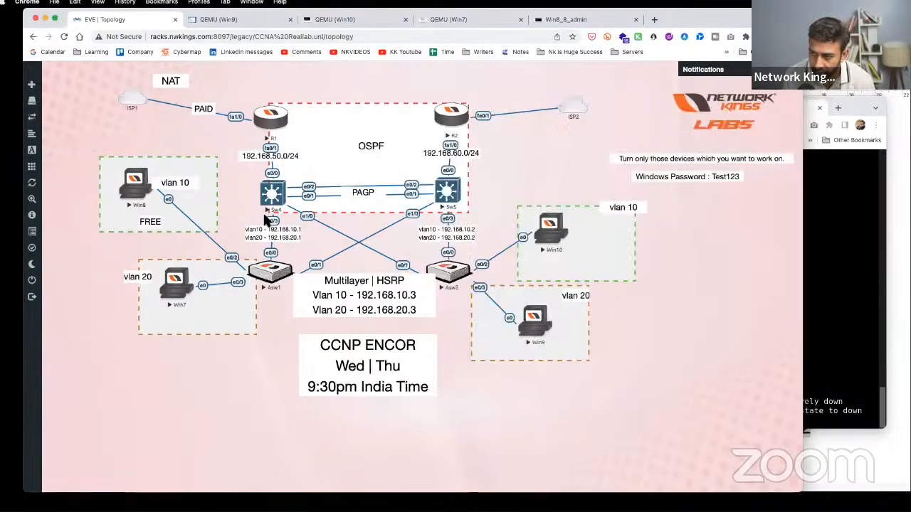
left_click(144, 189)
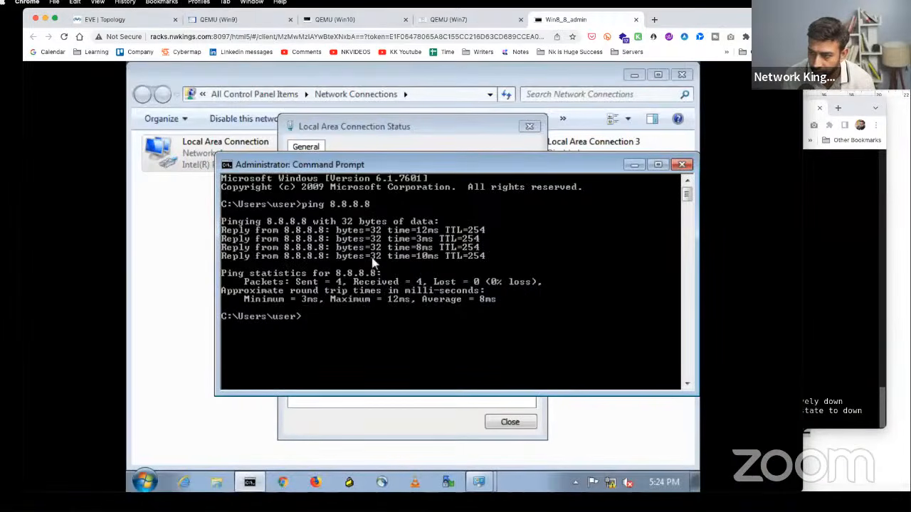
left_click(134, 21)
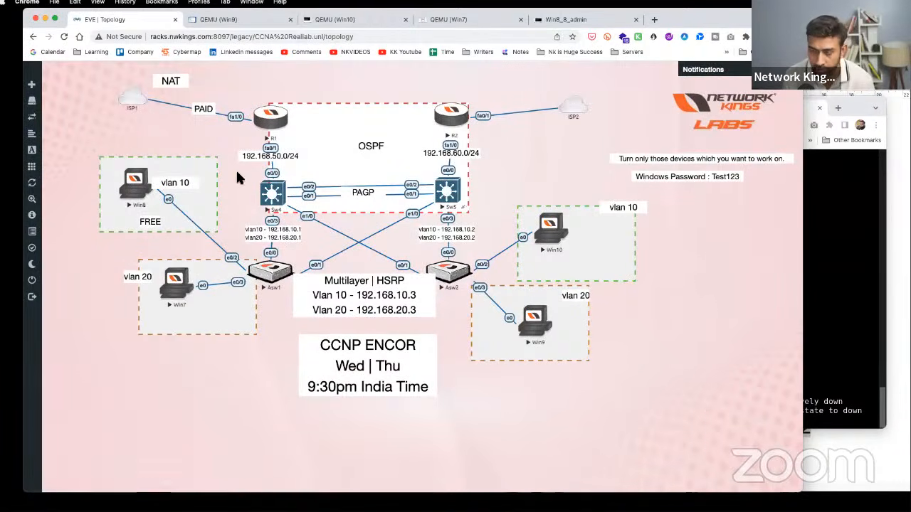
left_click_drag(535, 84, 598, 121)
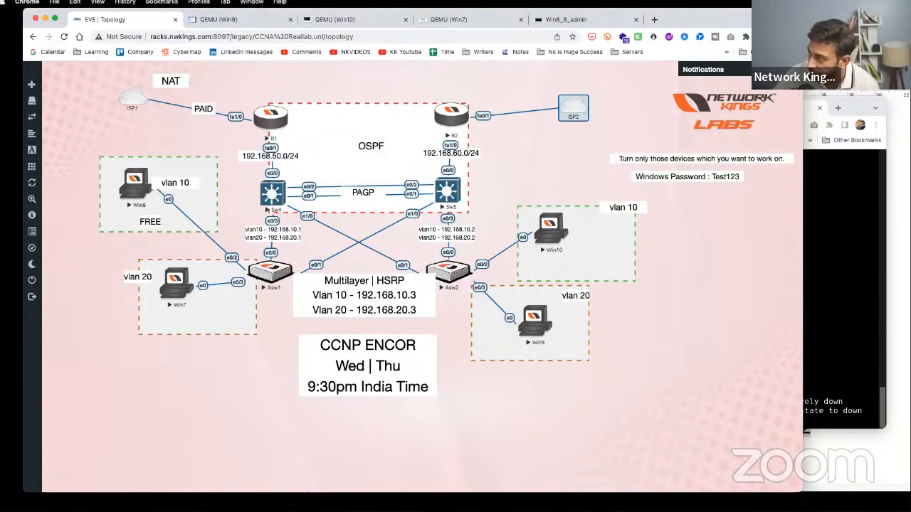
- Start the screen pen, clear old strokes, cross out Sw4 and trace Win8's path to Sw5
key("alt+Tab")
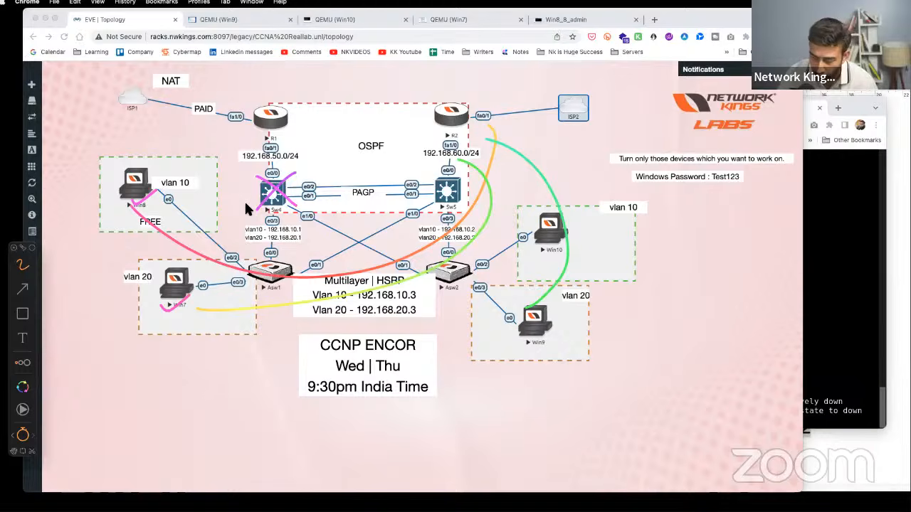
key("BackSpace")
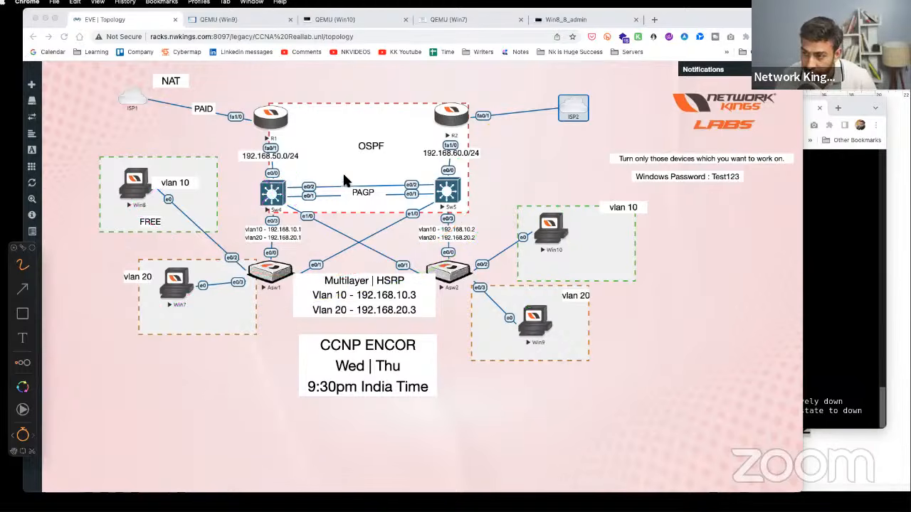
left_click_drag(295, 179, 267, 204)
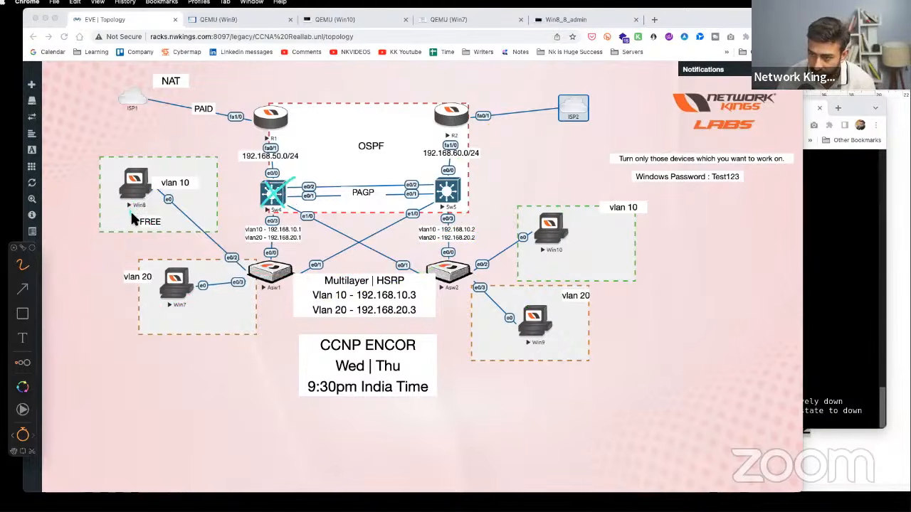
left_click_drag(130, 207, 158, 199)
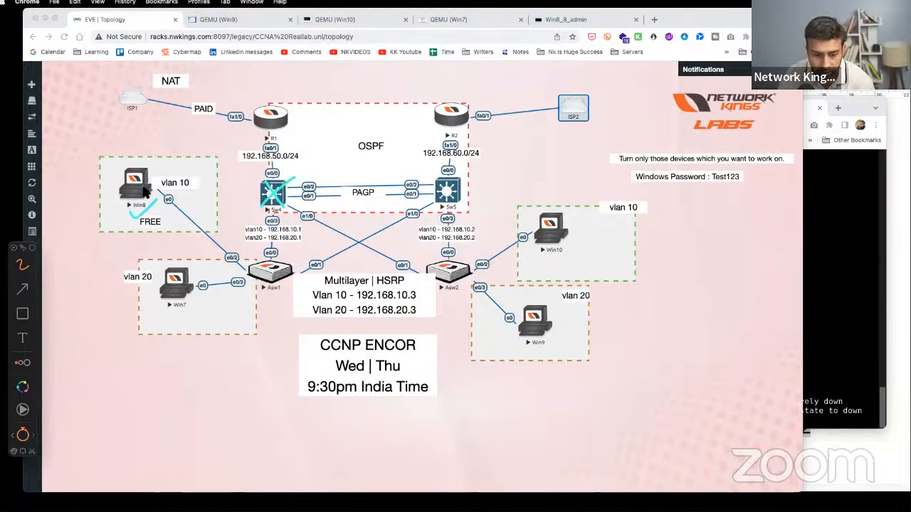
mouse_move(165, 191)
left_mouse_down()
mouse_move(234, 259)
mouse_move(336, 245)
mouse_move(455, 167)
mouse_move(490, 101)
mouse_move(568, 83)
mouse_move(560, 95)
left_mouse_up()
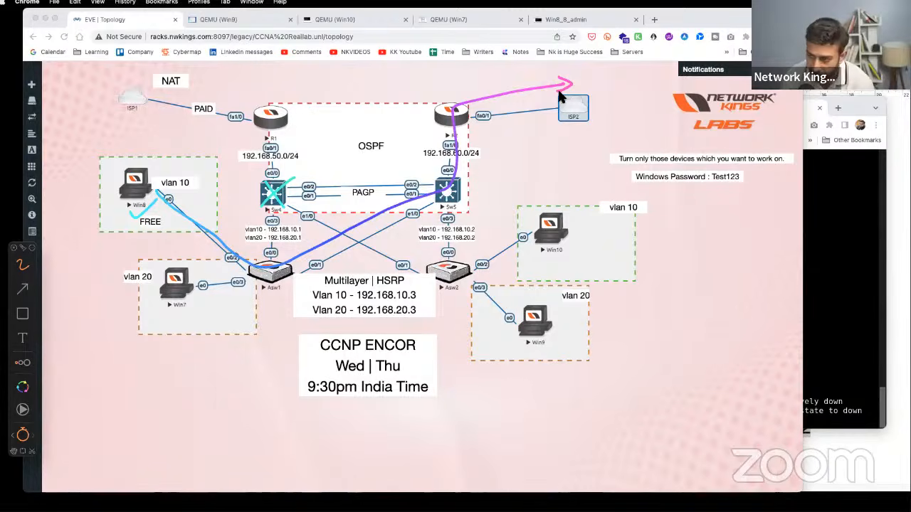
mouse_move(294, 179)
left_mouse_down()
mouse_move(262, 204)
mouse_move(286, 210)
left_mouse_up()
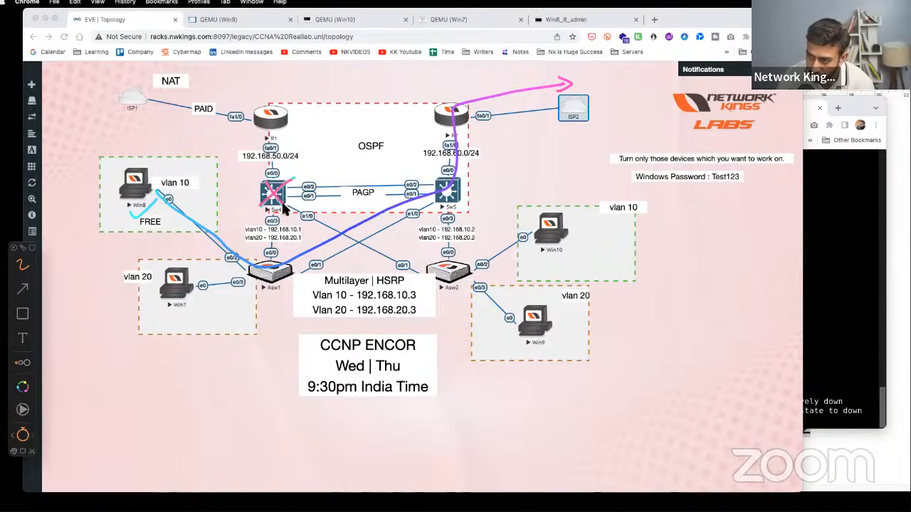
- Write DHCP by Win8 and Sw5, circle 192.168.10.2, and trace Asw1 up to Sw5
mouse_move(117, 146)
left_mouse_down()
mouse_move(154, 133)
mouse_move(163, 147)
left_mouse_up()
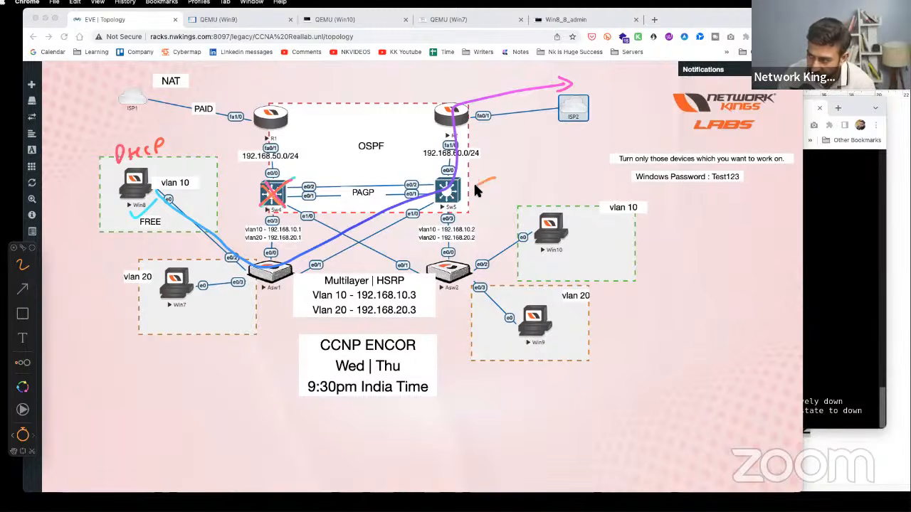
mouse_move(523, 171)
left_mouse_down()
mouse_move(542, 164)
mouse_move(546, 184)
left_mouse_up()
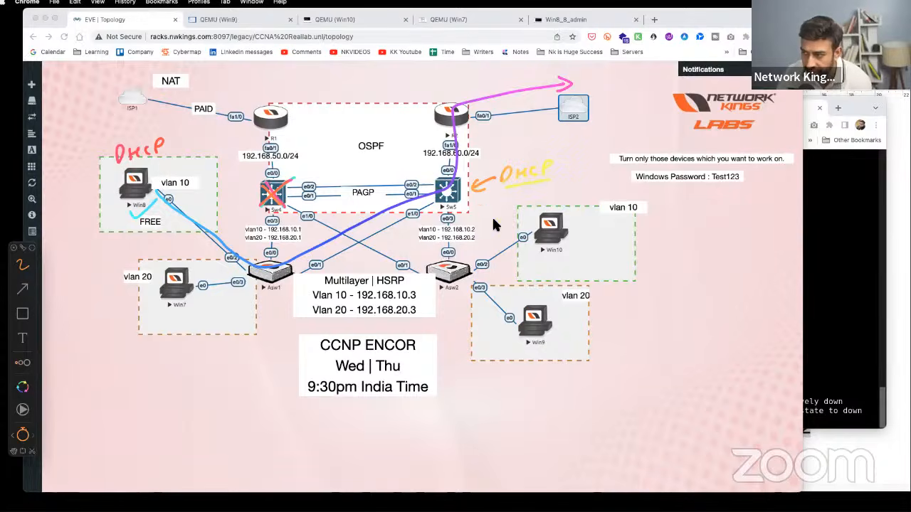
left_click_drag(469, 222, 477, 225)
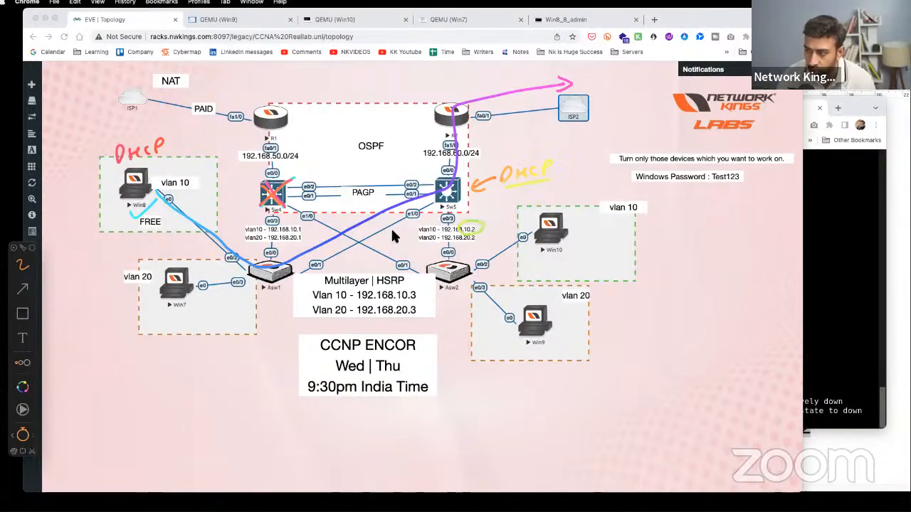
left_click_drag(134, 198, 154, 190)
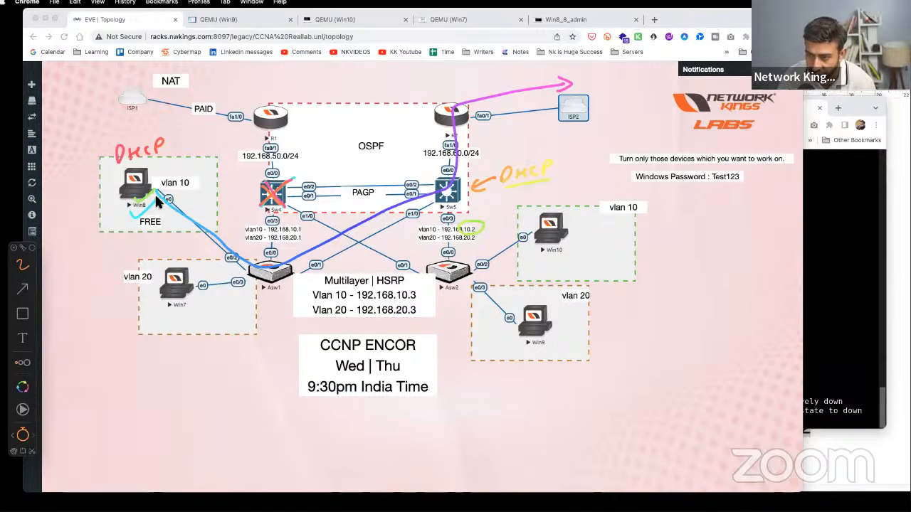
mouse_move(249, 260)
left_mouse_down()
mouse_move(445, 196)
mouse_move(463, 117)
mouse_move(498, 96)
mouse_move(566, 84)
mouse_move(555, 90)
left_mouse_up()
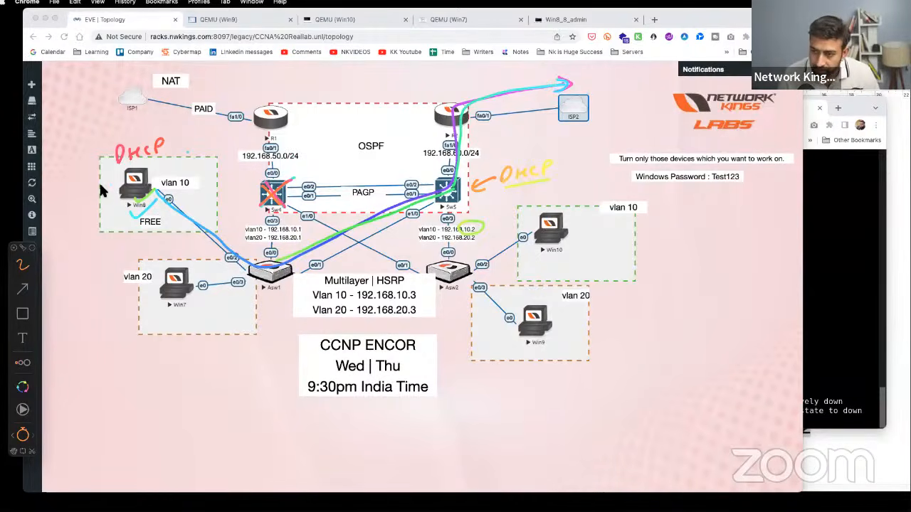
- Draw arrows at Win8 toward Sw4, underline the DHCP note, and cross out Sw4
left_click_drag(71, 194, 100, 189)
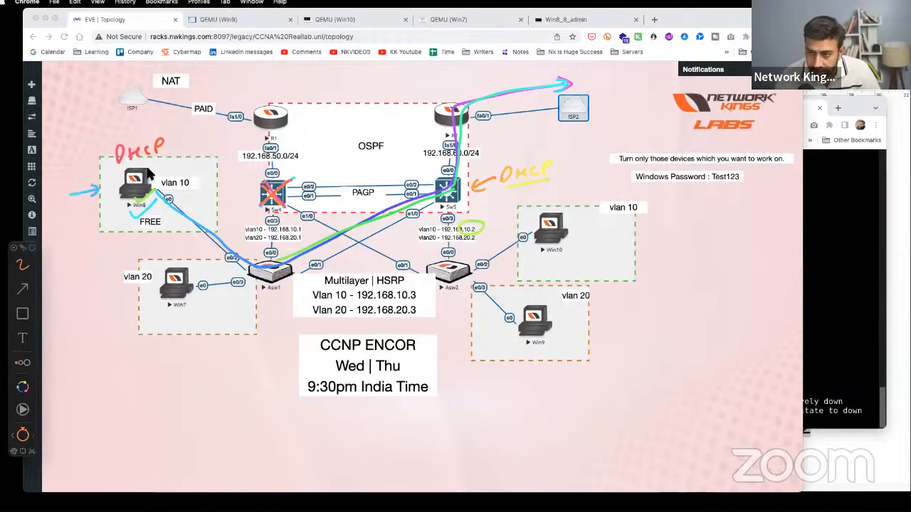
left_click_drag(116, 163, 175, 153)
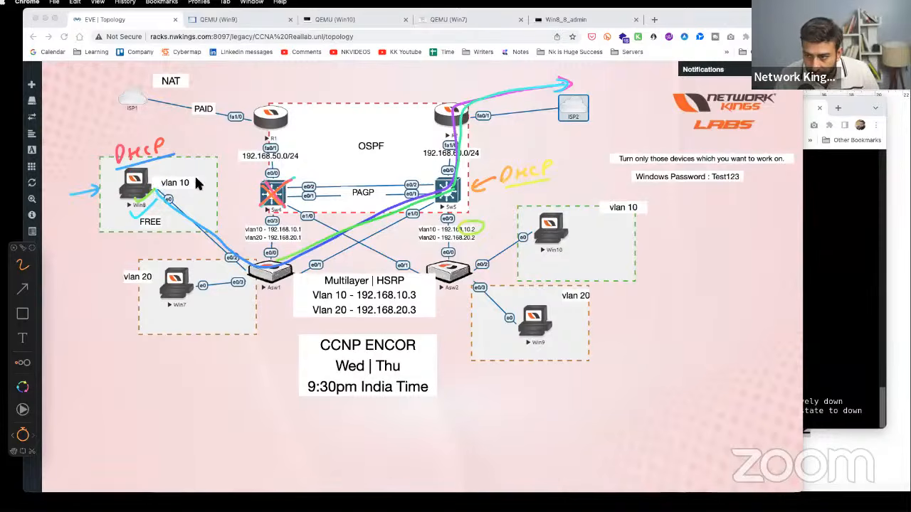
mouse_move(192, 208)
left_mouse_down()
mouse_move(239, 188)
mouse_move(236, 205)
left_mouse_up()
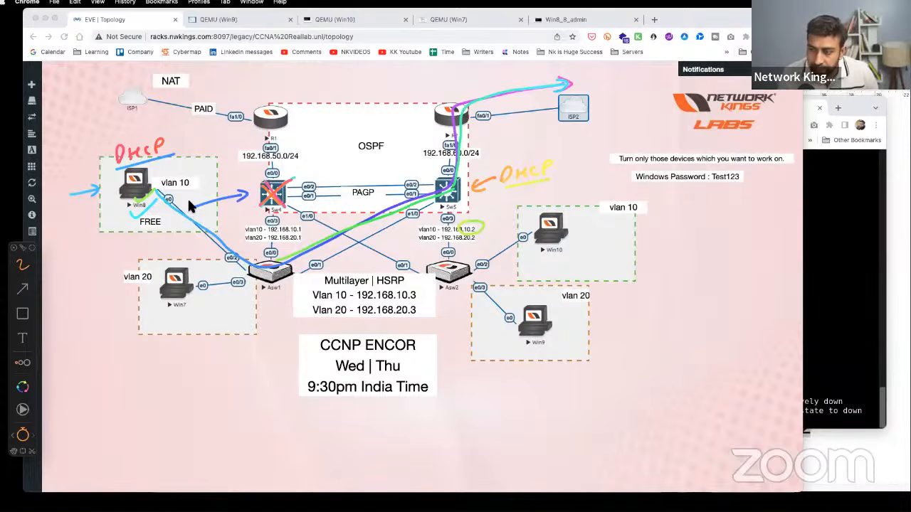
left_click_drag(294, 176, 261, 209)
left_click_drag(261, 182, 270, 193)
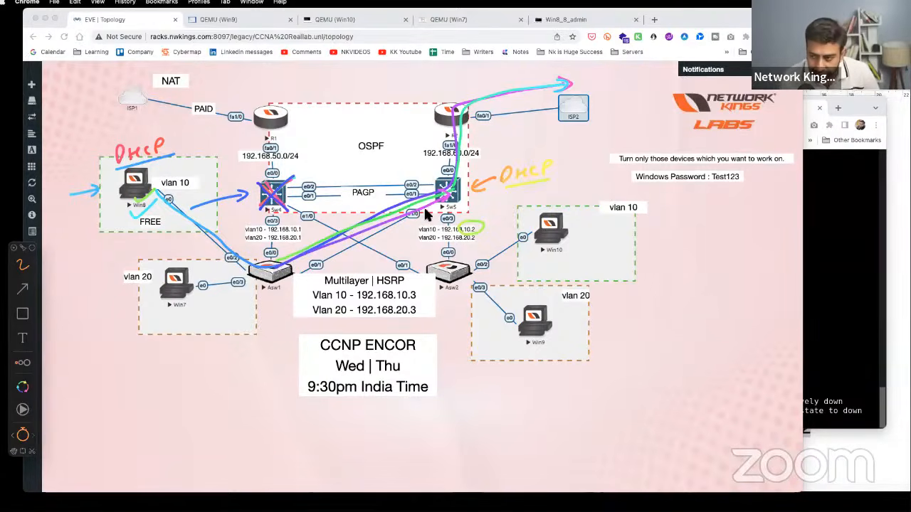
- Write Gateway, circle Sw4's VLAN addresses, link it to Sw5's 192.168.10.2, then clear all drawings
mouse_move(128, 380)
left_mouse_down()
mouse_move(131, 395)
mouse_move(185, 413)
left_mouse_up()
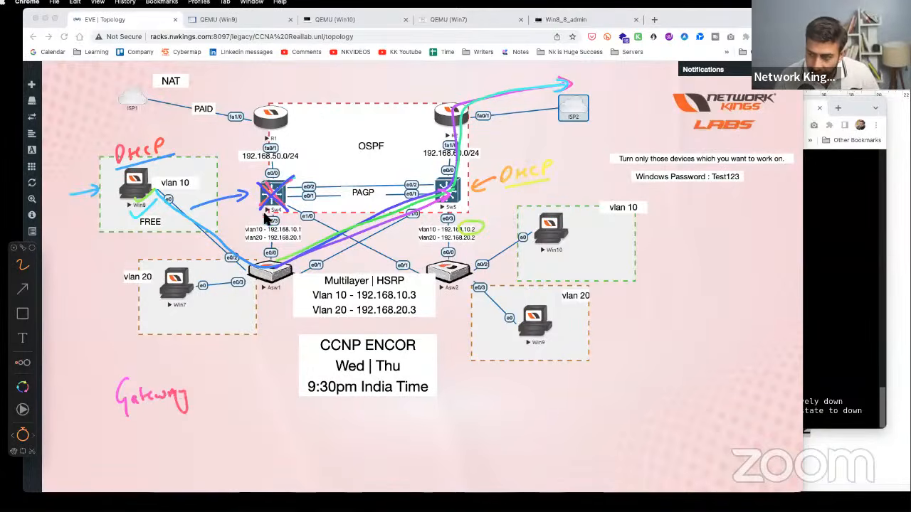
left_click_drag(287, 235, 310, 233)
left_click_drag(310, 225, 321, 231)
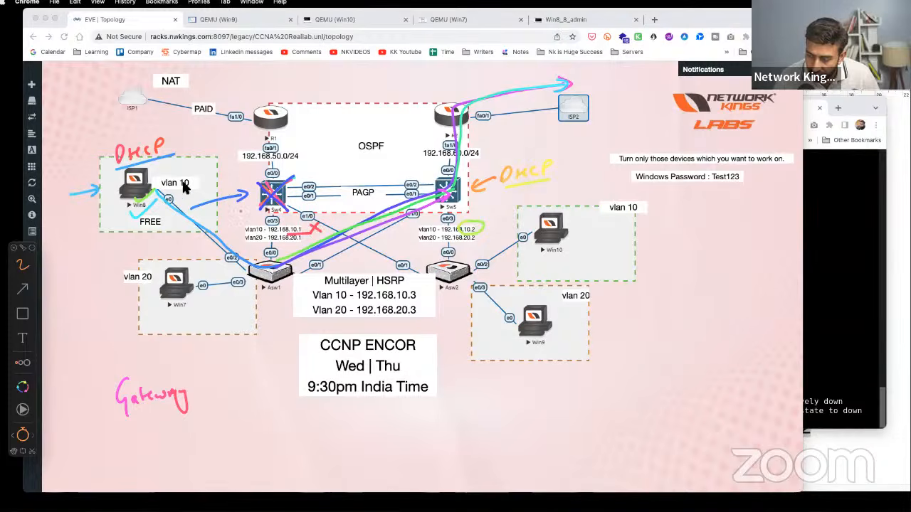
left_click_drag(139, 188, 161, 175)
mouse_move(276, 227)
left_mouse_down()
mouse_move(264, 228)
mouse_move(305, 239)
mouse_move(290, 222)
mouse_move(300, 239)
left_mouse_up()
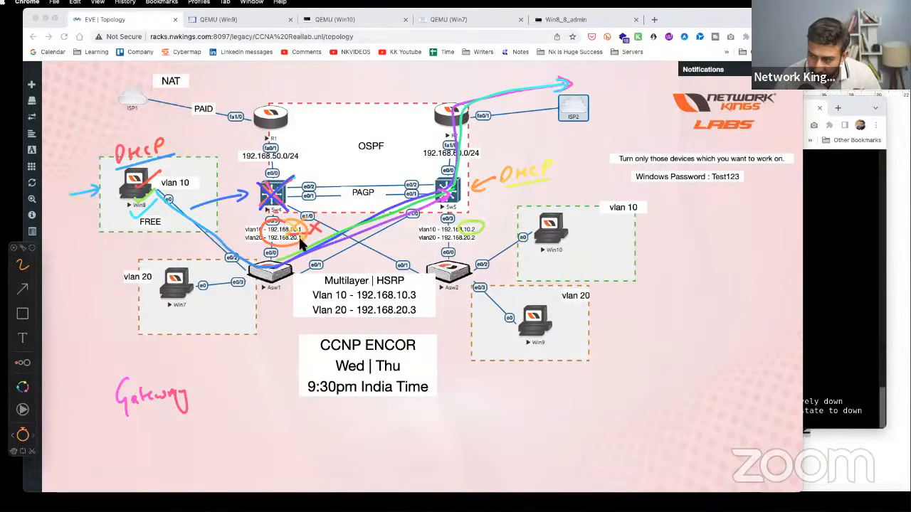
left_click_drag(203, 391, 478, 233)
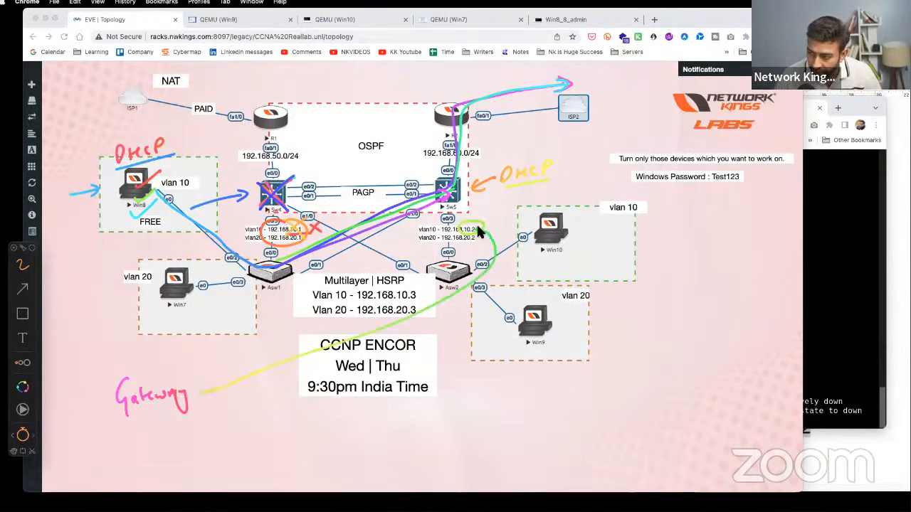
key("Escape")
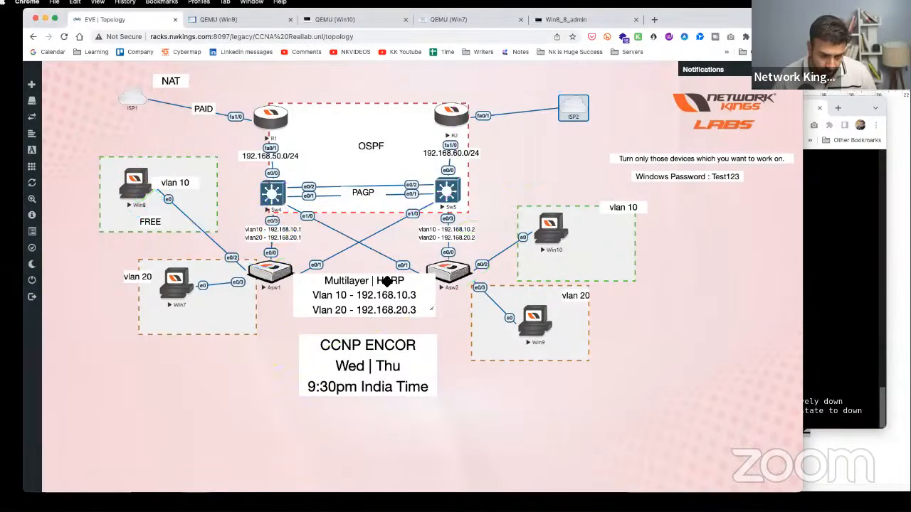
- Deselect ISP2 and bring up Win7's connection details showing 192.168.20.3, gateway 192.168.20.1
left_click(387, 272)
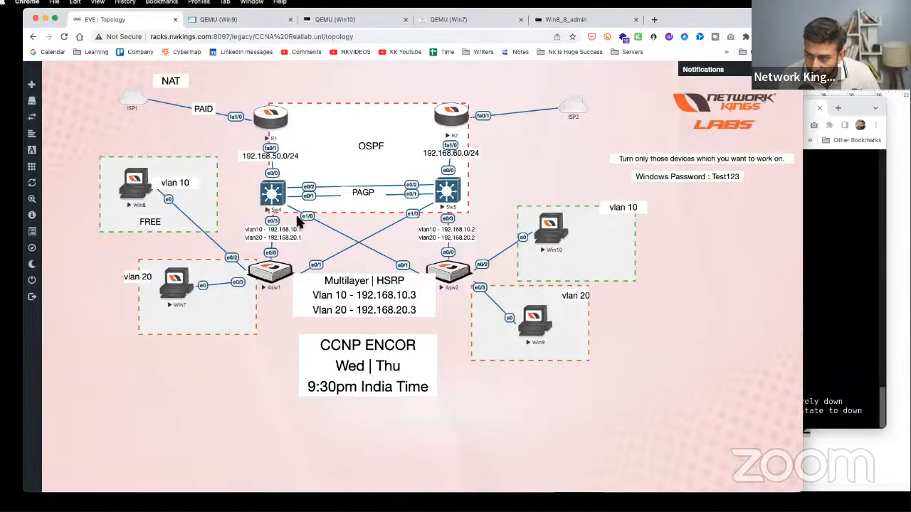
left_click(181, 277)
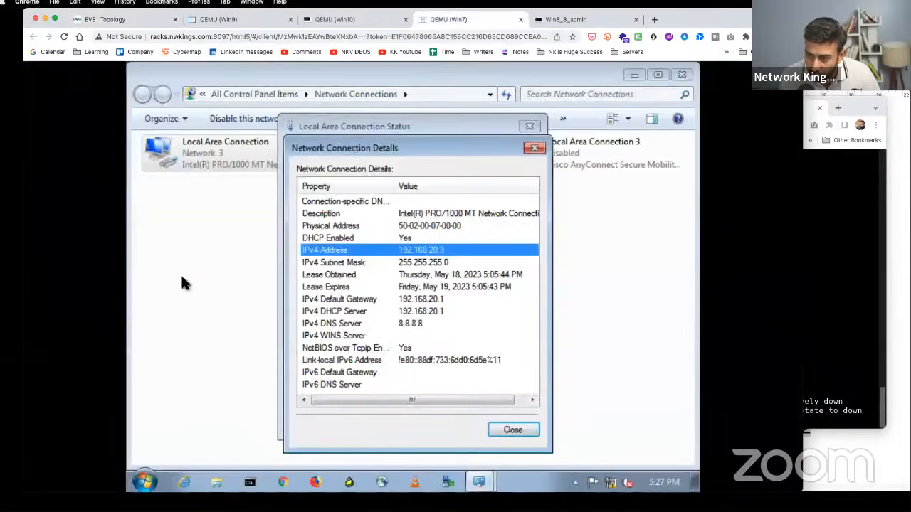
- Reopen Win7's Local Area Connection details to check the IPv4 default gateway
left_click(535, 151)
left_click(529, 127)
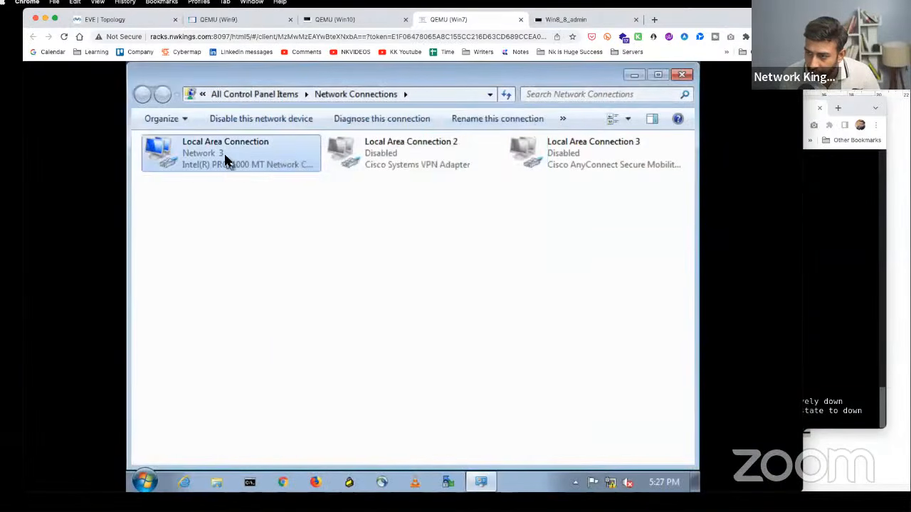
right_click(227, 162)
left_click(250, 181)
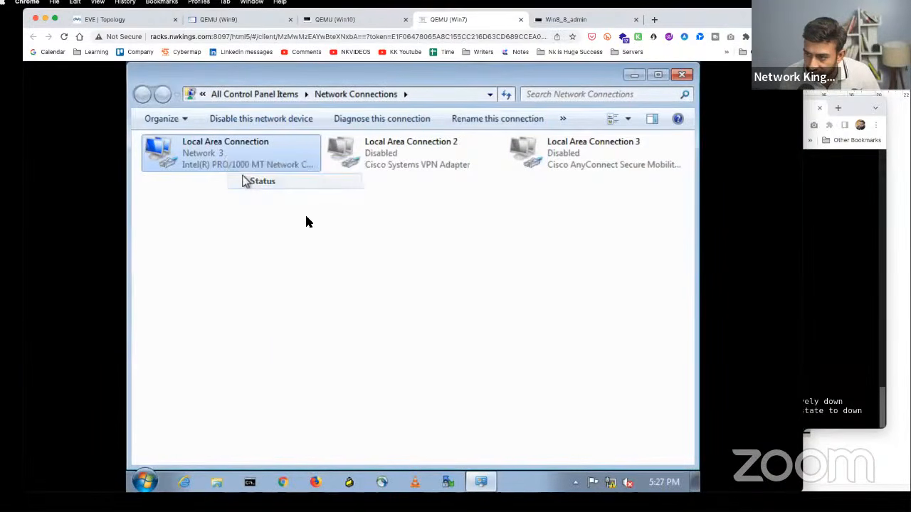
left_click(335, 261)
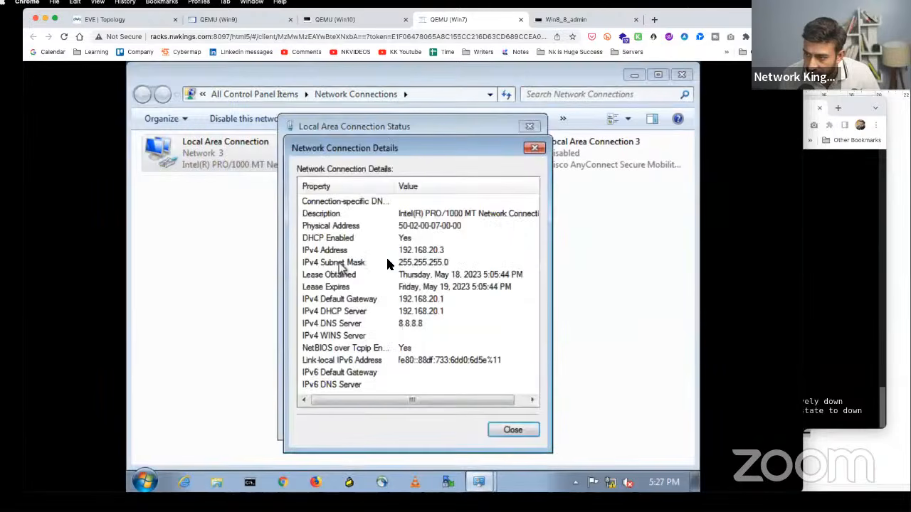
left_click(438, 302)
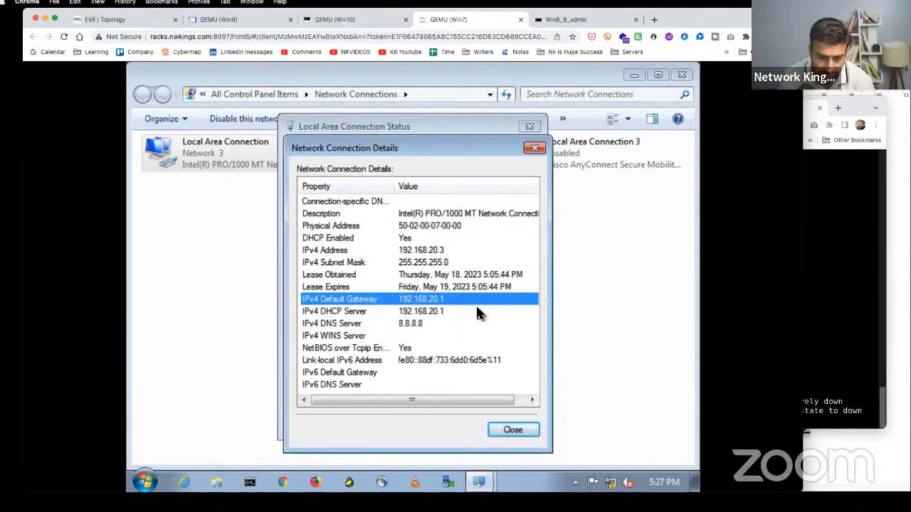
left_click(534, 148)
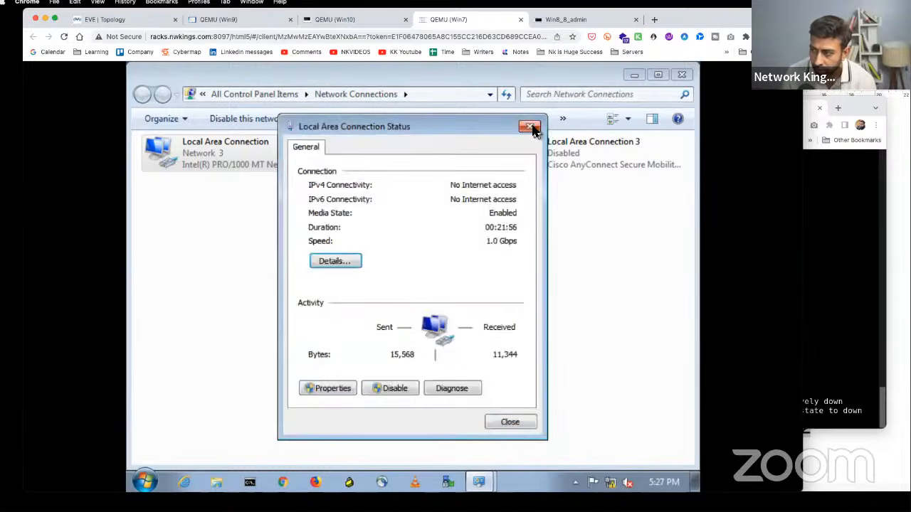
left_click(530, 127)
- Disable and then re-enable Win7's Local Area Connection
right_click(244, 150)
left_click(255, 163)
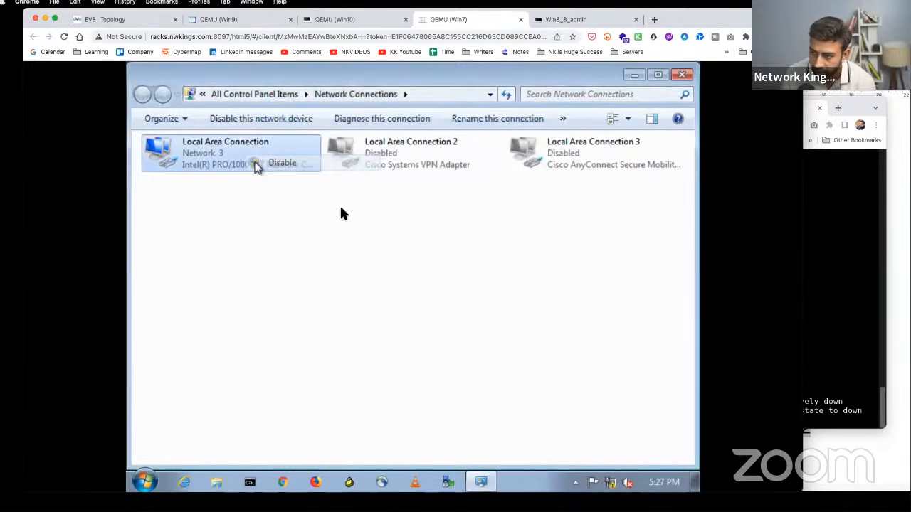
right_click(263, 152)
left_click(277, 159)
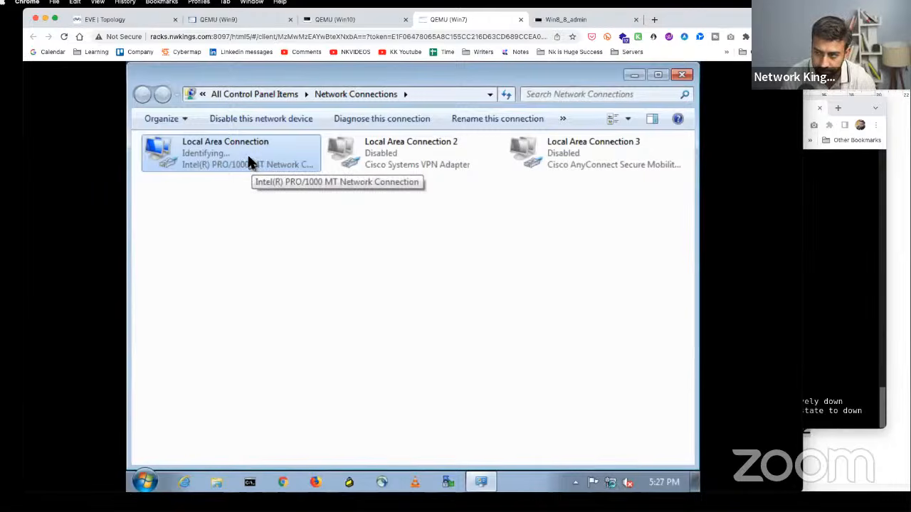
- Nudge the HSRP text box slightly down on the topology and glance at Win7's console
left_click(110, 19)
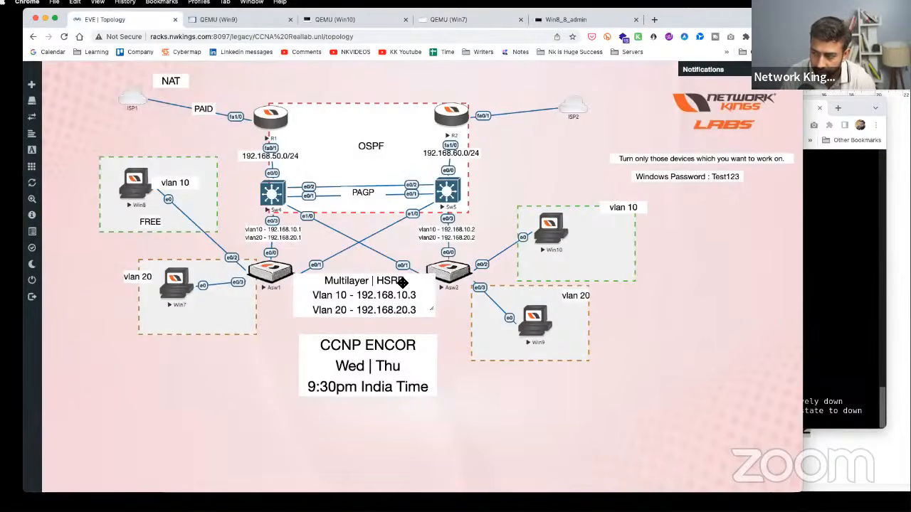
left_click_drag(404, 281, 403, 288)
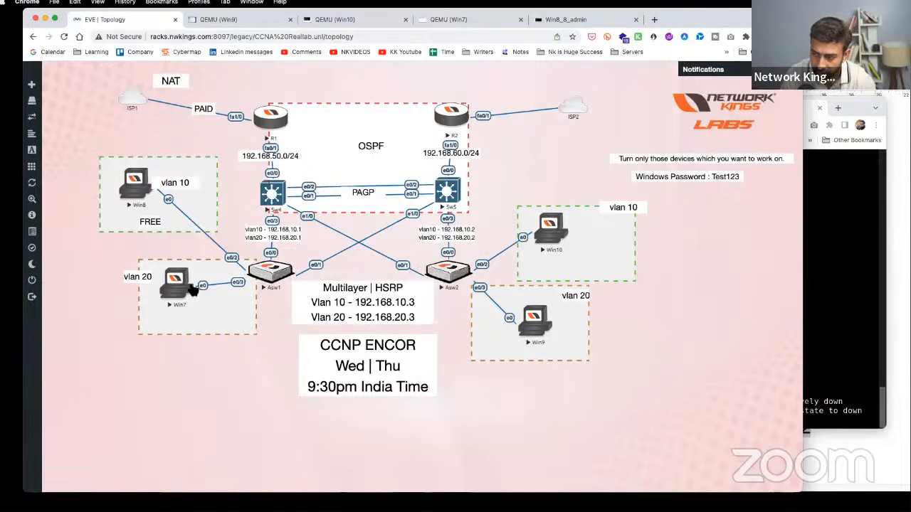
left_click(192, 288)
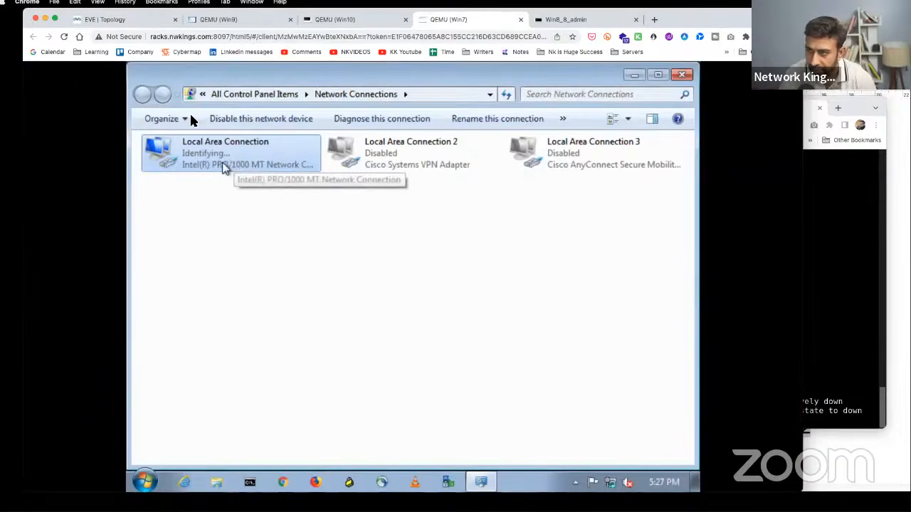
left_click(137, 24)
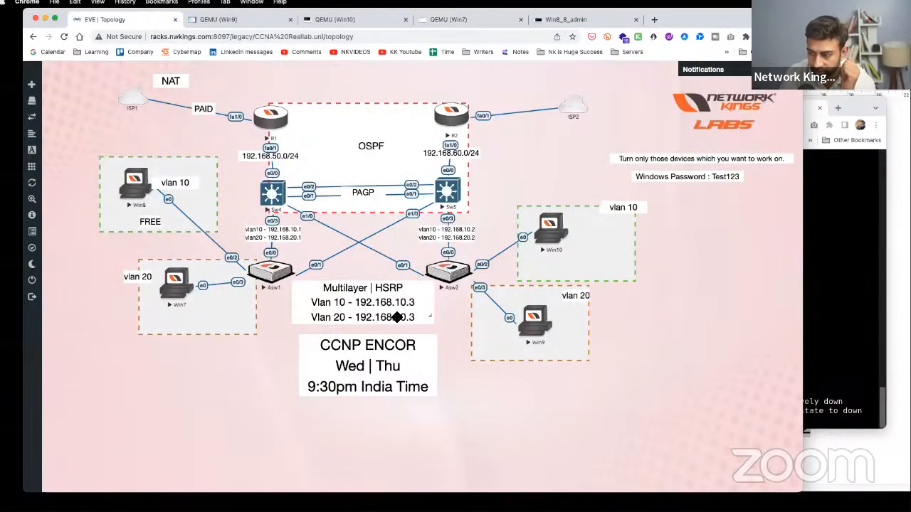
left_click(142, 186)
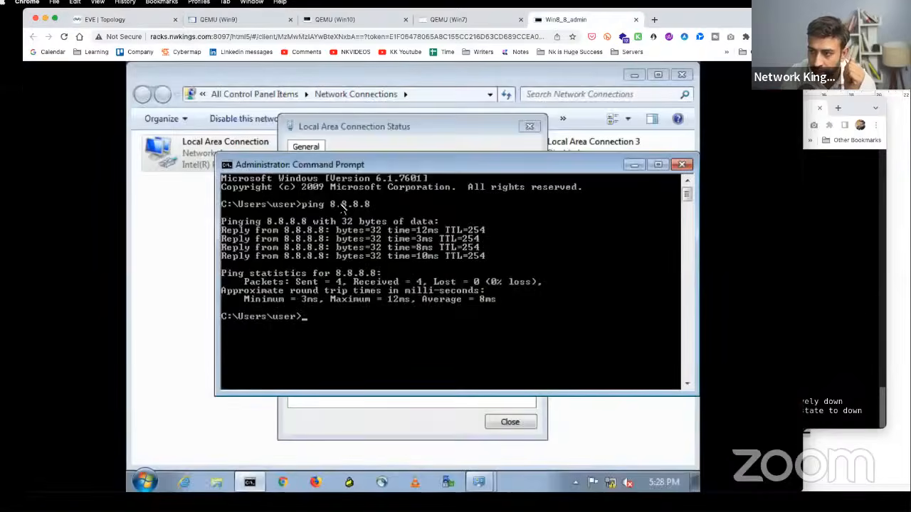
left_click(368, 136)
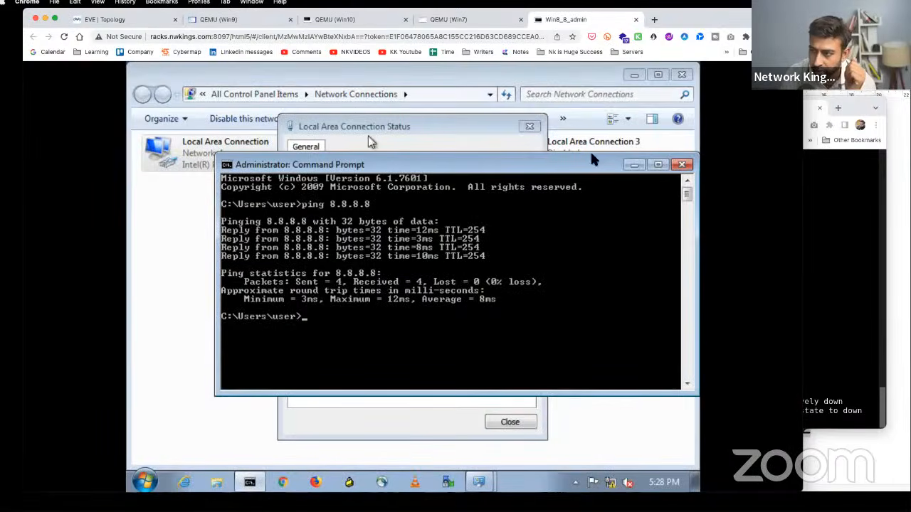
left_click(105, 20)
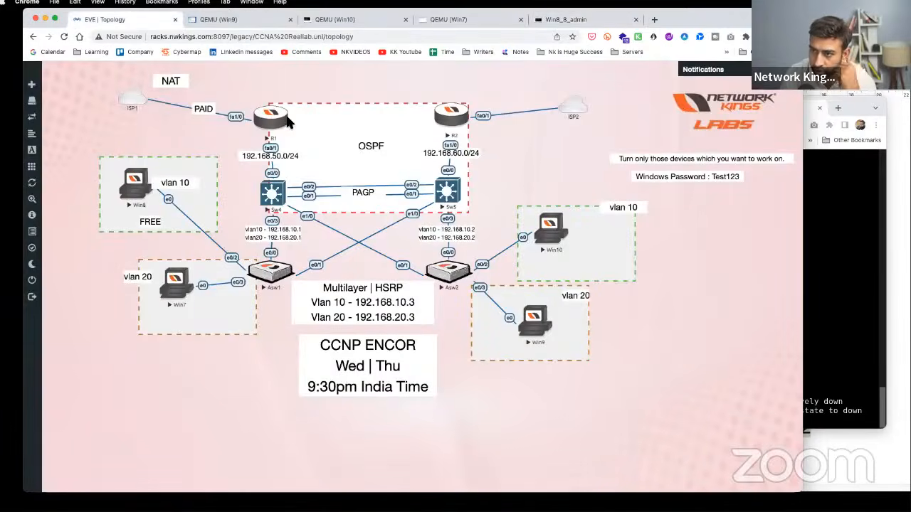
left_click(187, 283)
right_click(232, 146)
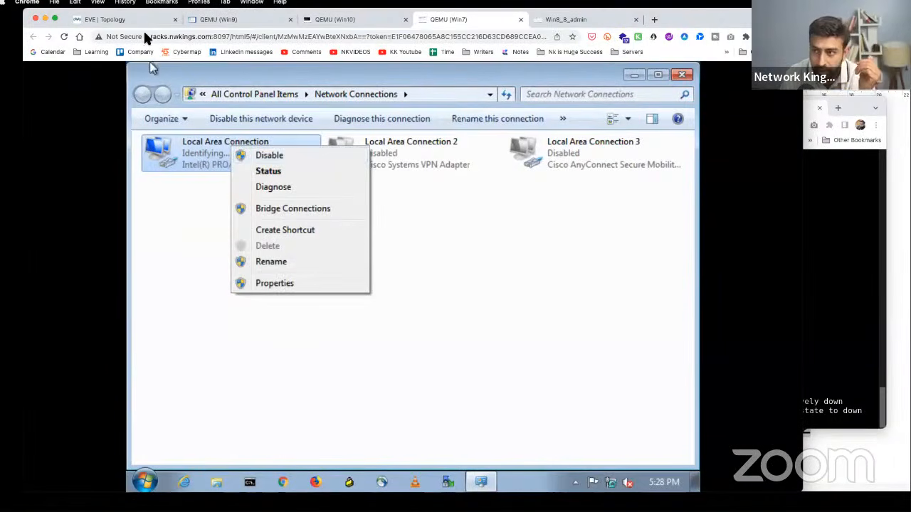
left_click(129, 19)
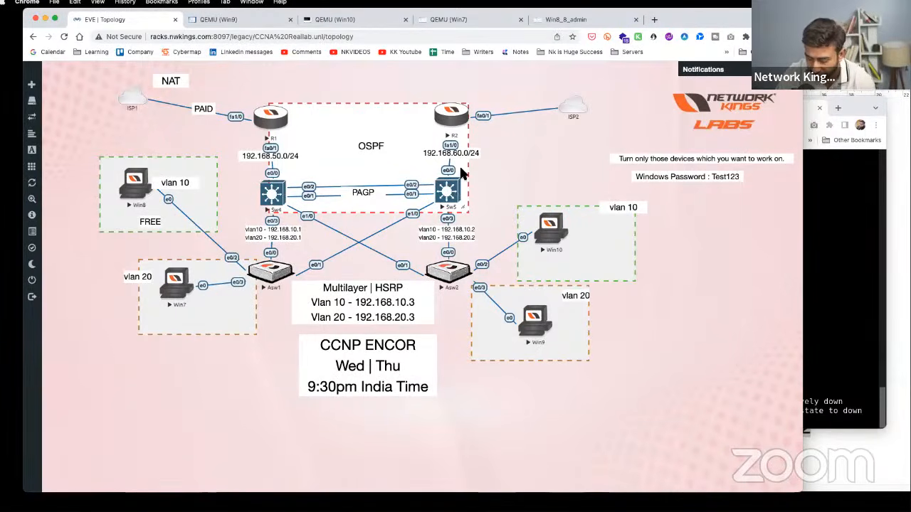
left_click(129, 173)
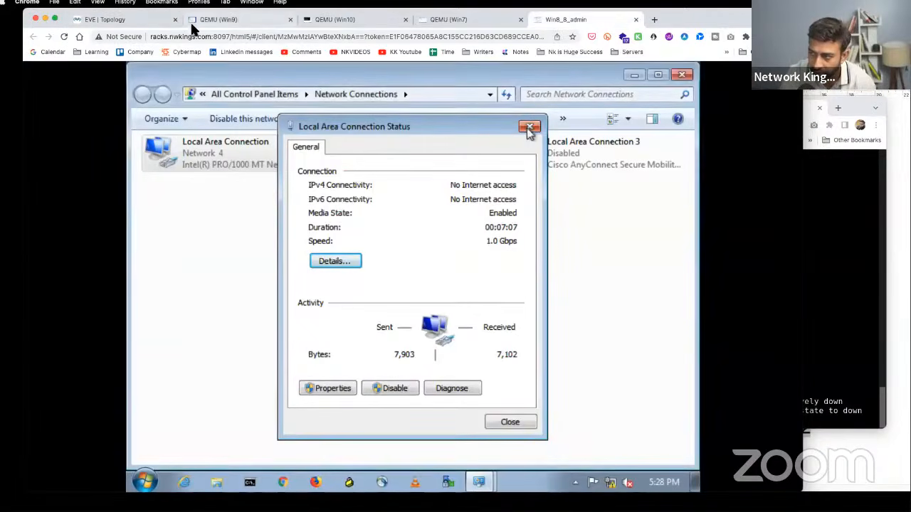
left_click(136, 25)
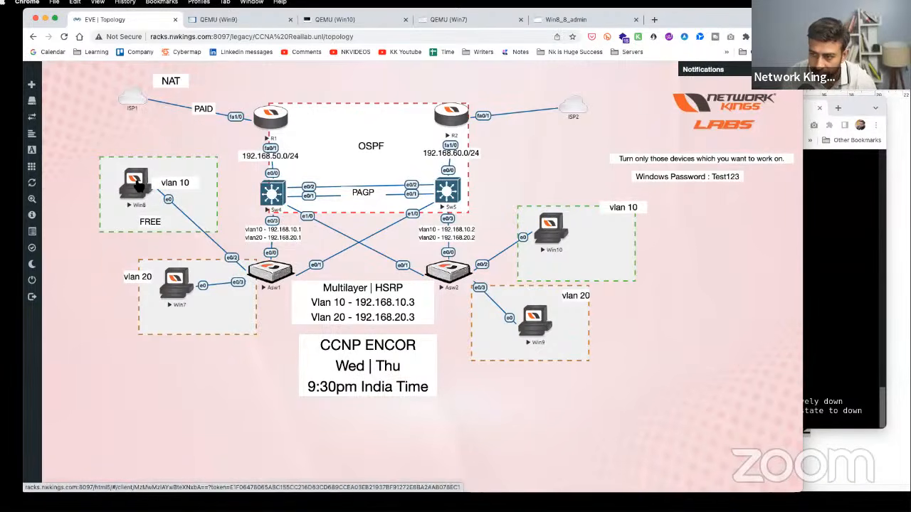
- On Win7, dismiss the network-location prompt, then run ipconfig and ping 8.8.8.8 in Command Prompt
left_click(183, 284)
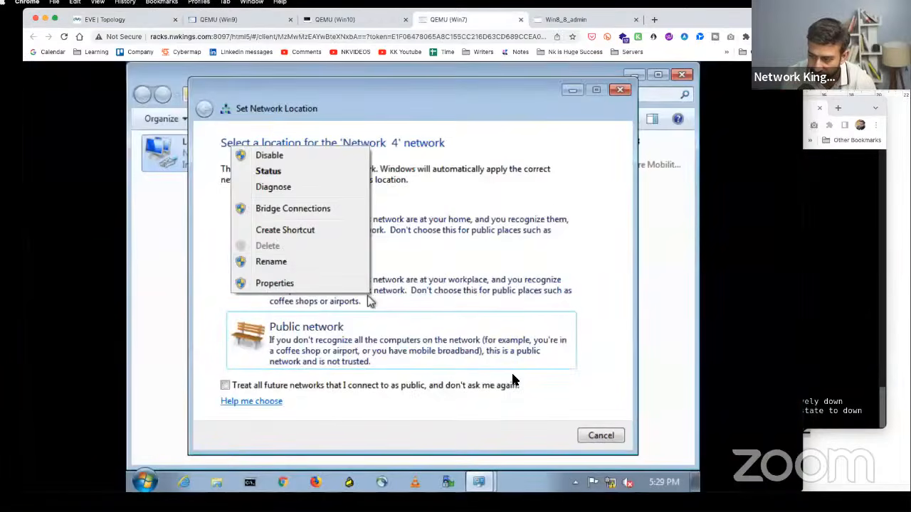
left_click(599, 436)
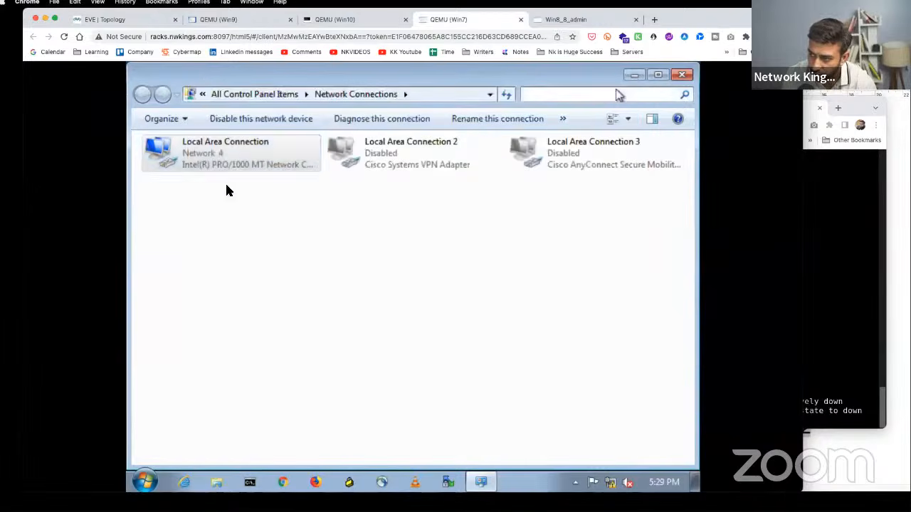
left_click(252, 482)
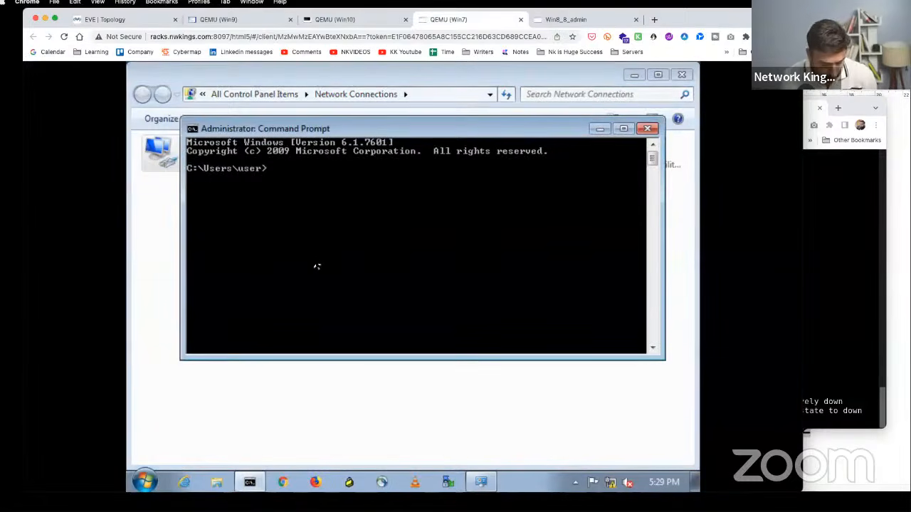
type("ipconfig")
key("Return")
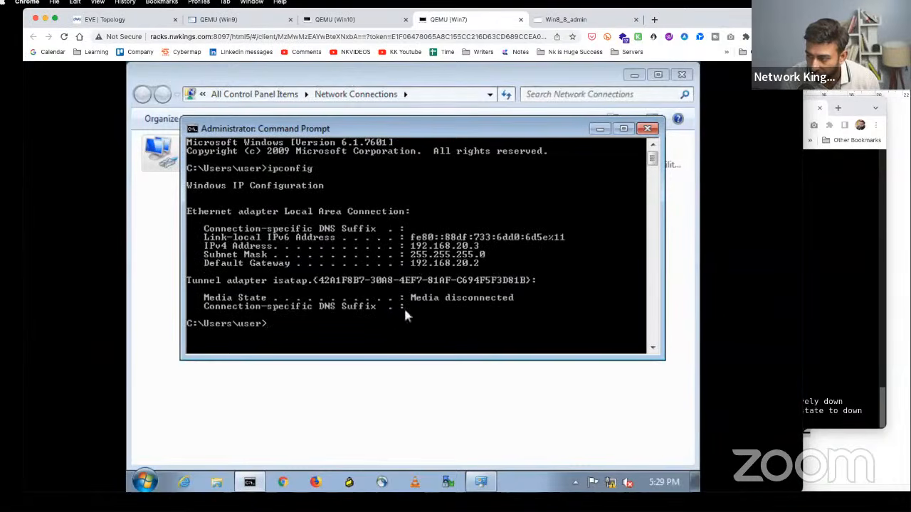
type("pi")
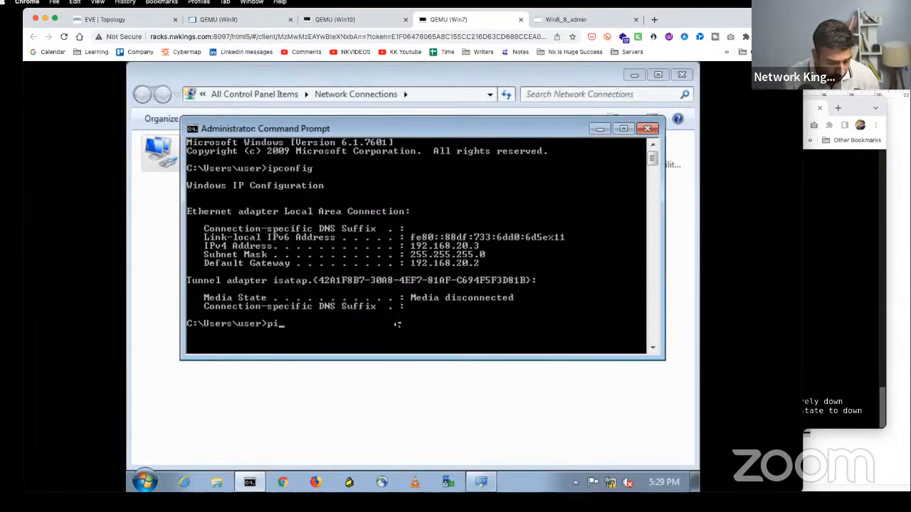
type("ng 8.8.8.8")
key("Return")
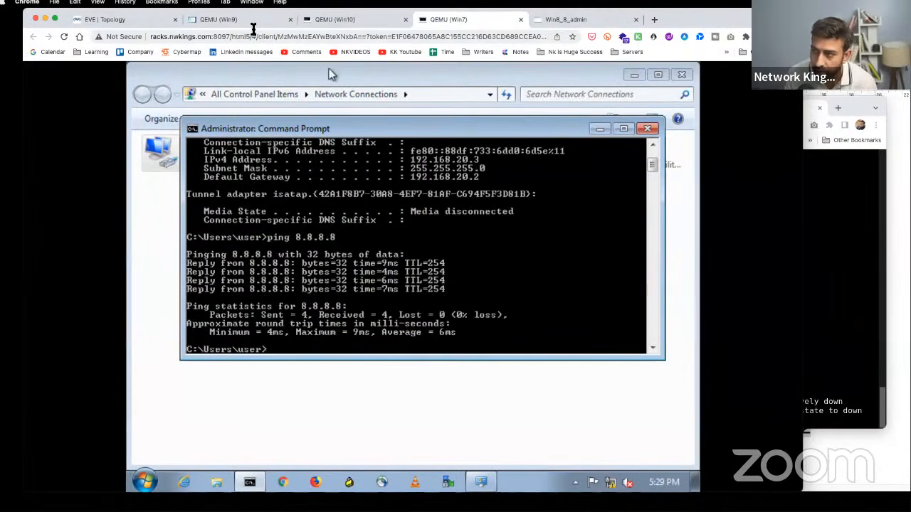
left_click(122, 21)
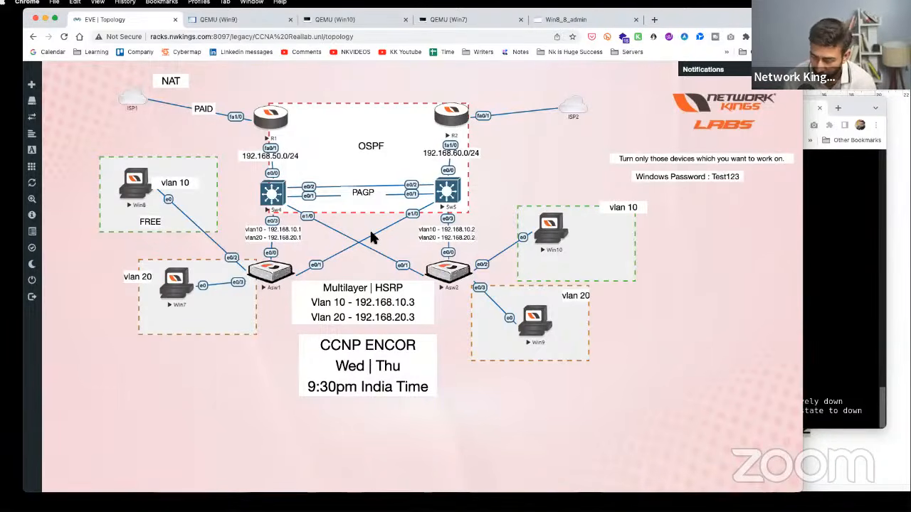
- Re-enable Sw4's e0/0–e0/3 and e1/0 interface range with no shutdown
left_click(276, 201)
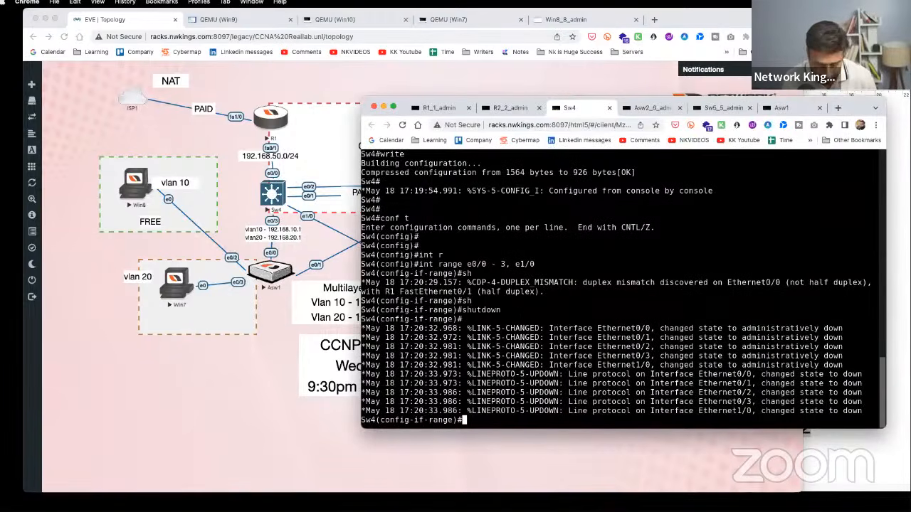
key("Return")
key("Return")
type("no sh")
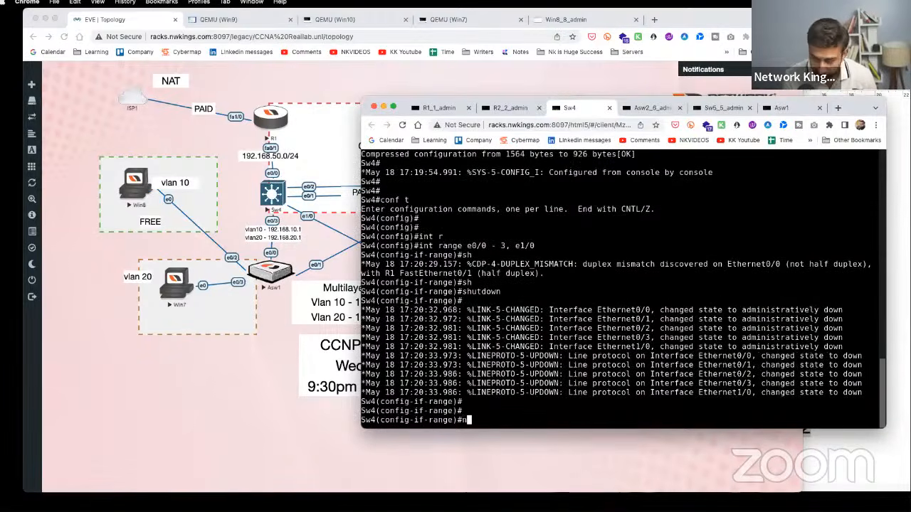
key("Tab")
key("Return")
key("Return")
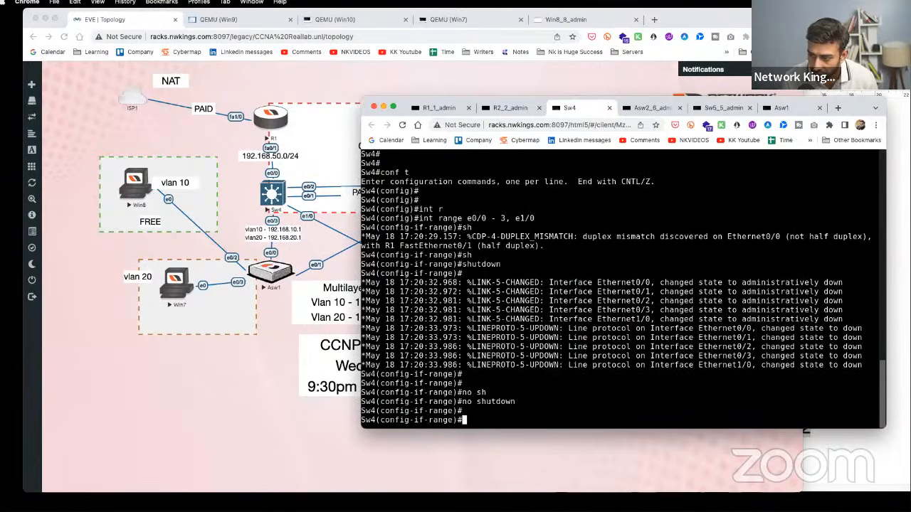
- Re-enable Asw1's e0/0 uplink with no shutdown
left_click(265, 269)
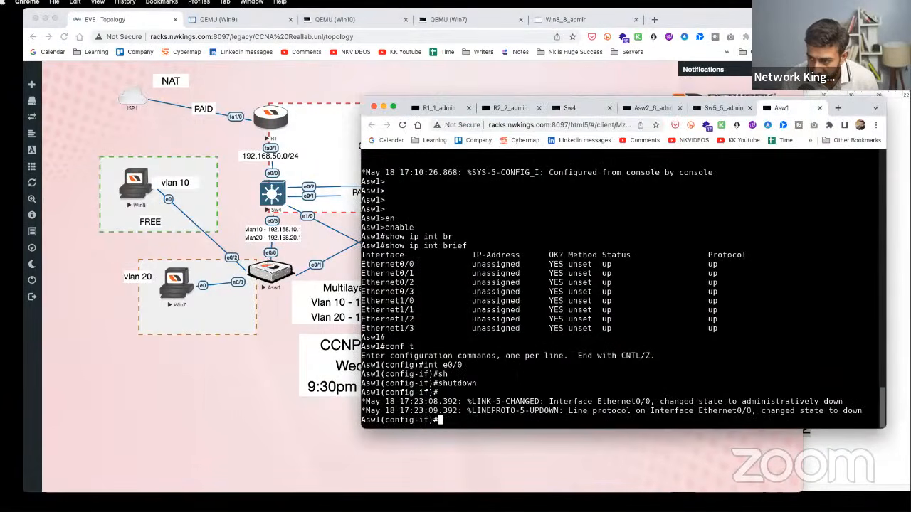
type("no sh")
key("Return")
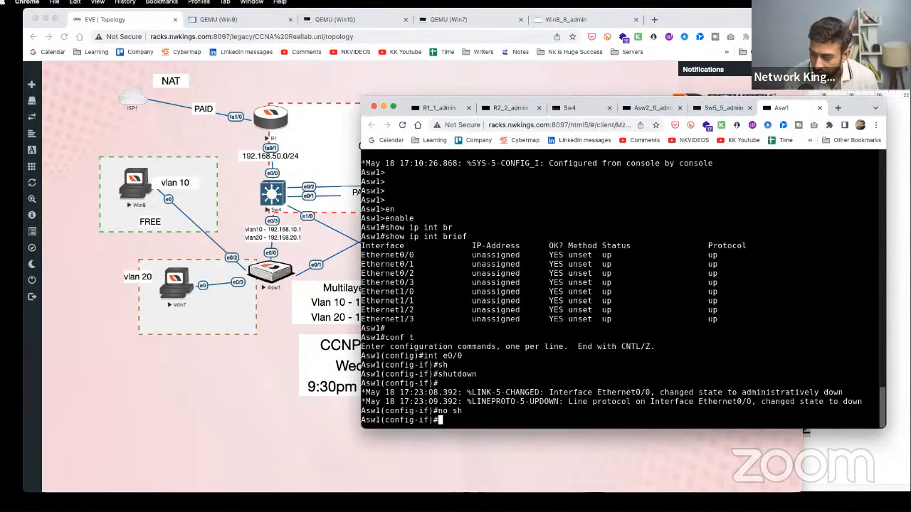
left_click(228, 200)
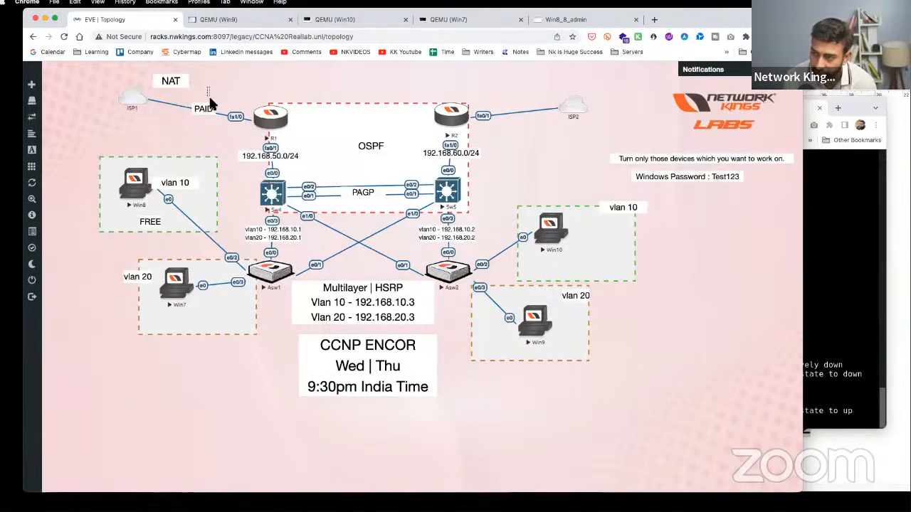
- Run tracert -d 8.8.8.8 on Win8, showing 192.168.10.2 as the first hop
left_click_drag(208, 87, 225, 130)
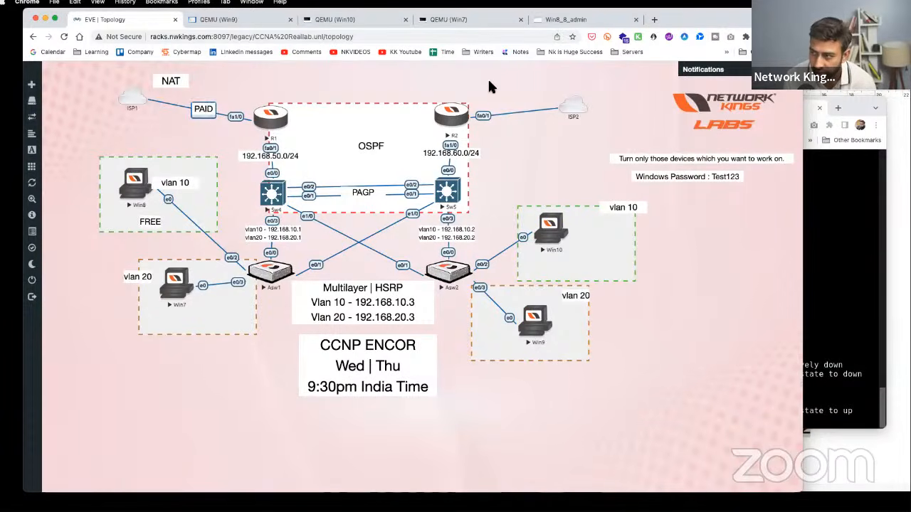
left_click_drag(494, 82, 527, 130)
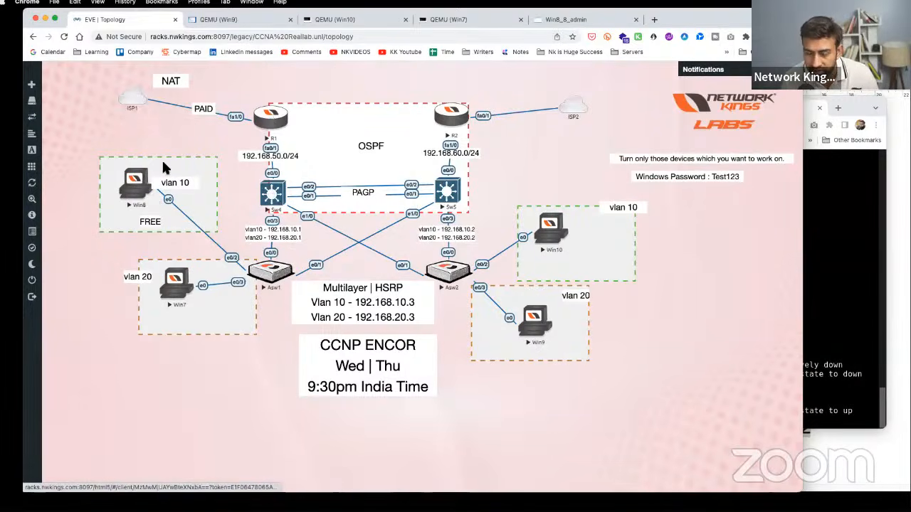
left_click(135, 190)
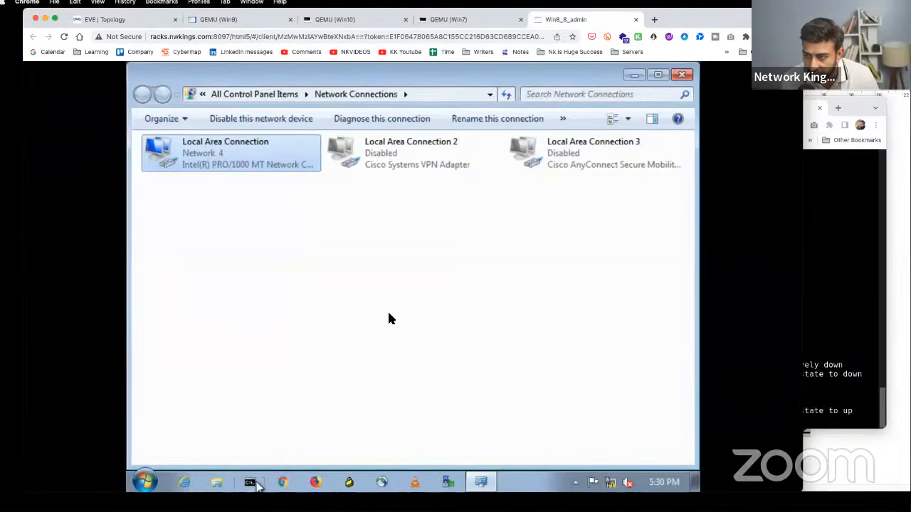
left_click(253, 484)
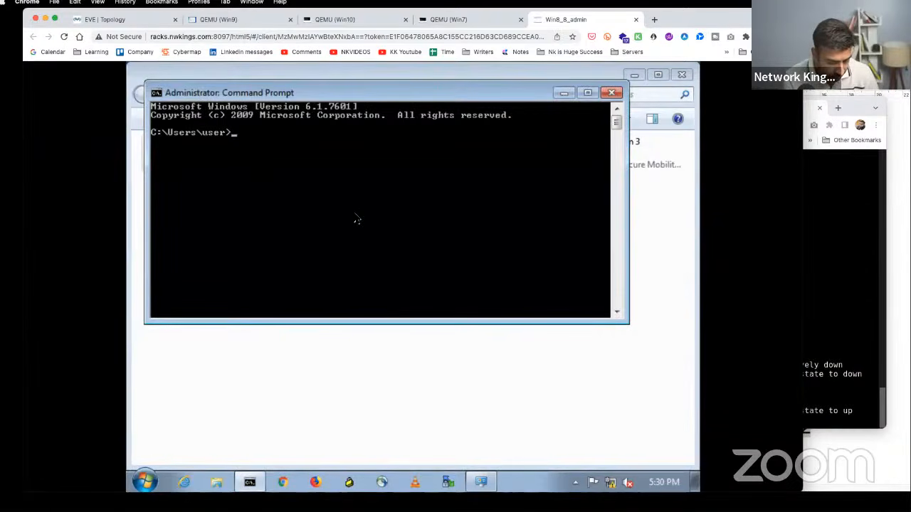
type("tracert")
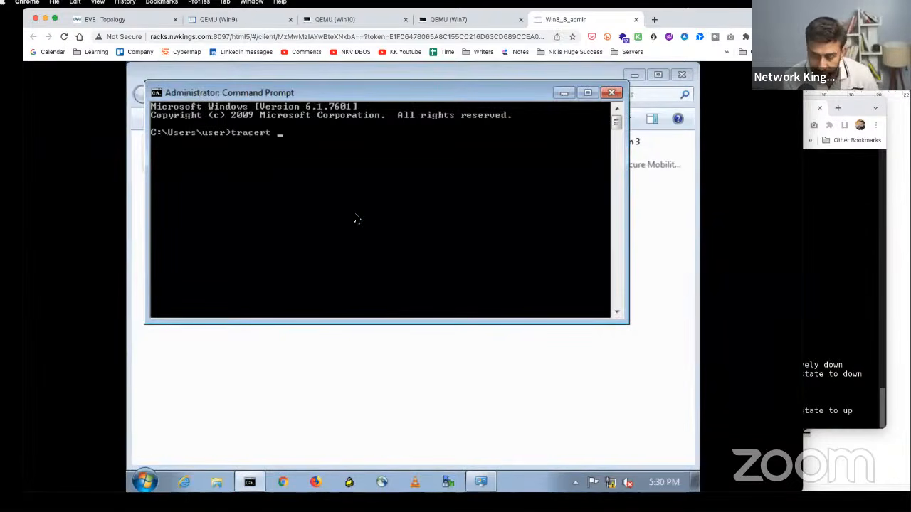
type(" 8.8.8.8")
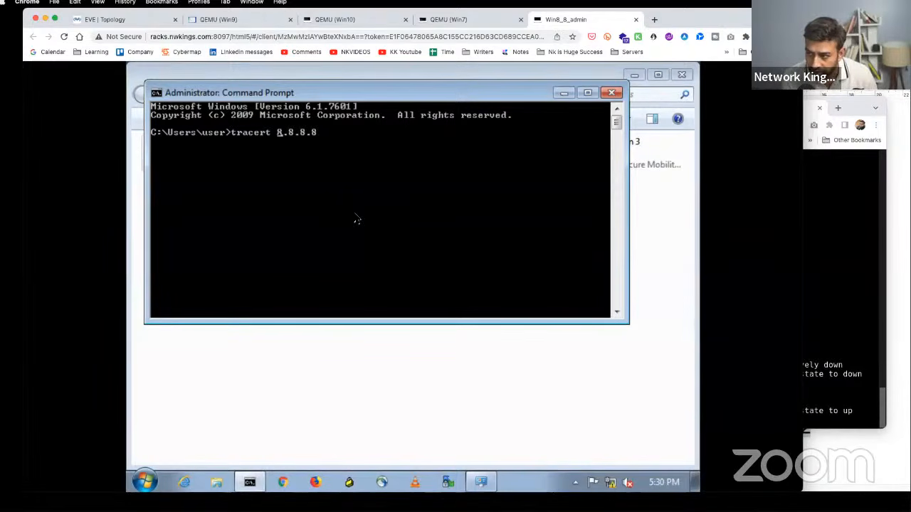
key("Left")
key("Left")
key("Left")
key("Left")
key("Left")
key("Left")
key("Left")
type("-d")
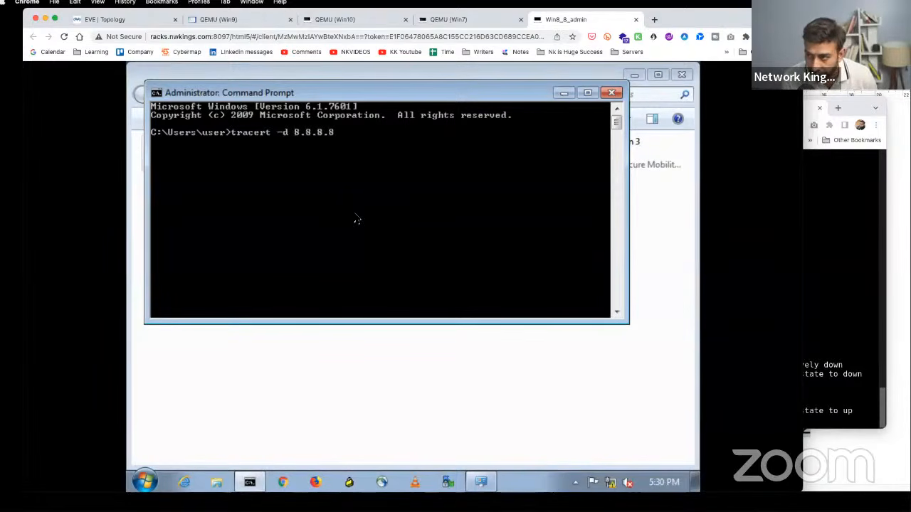
key("Return")
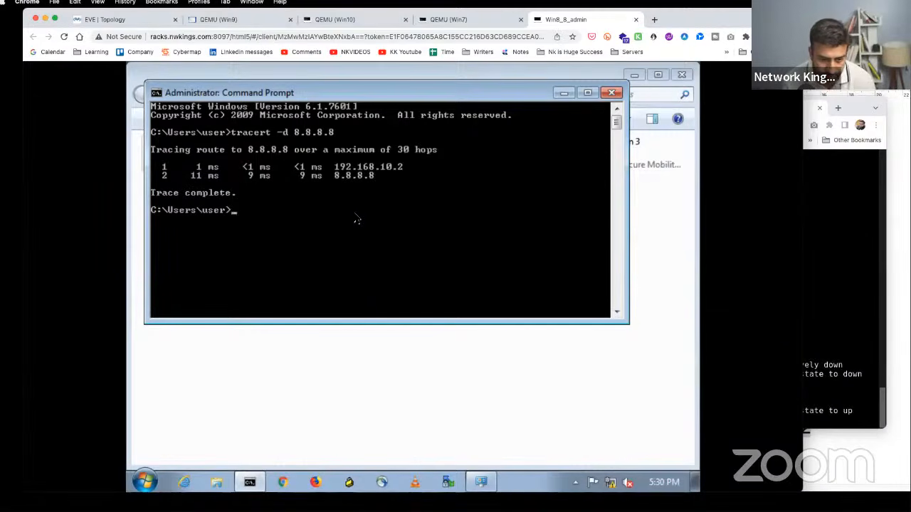
left_click(135, 20)
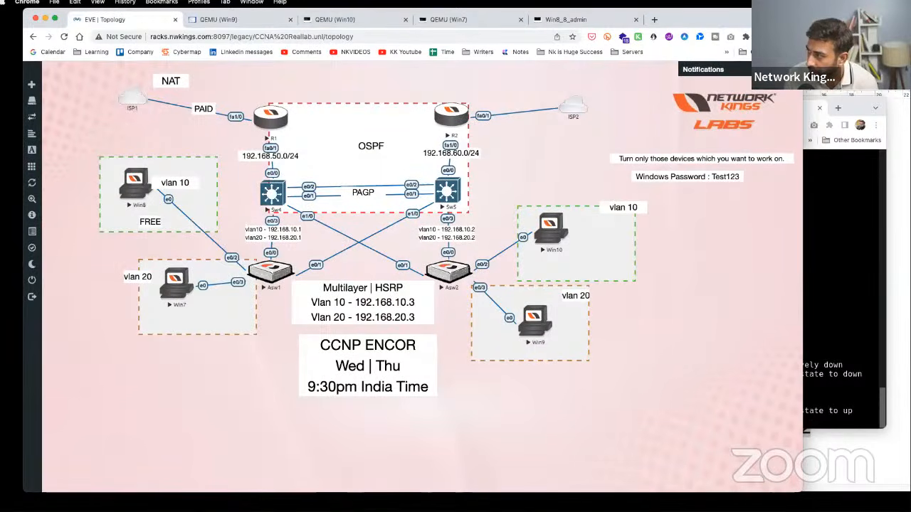
- Start the pen, clear old drawings, trace the R1–ISP1 link and highlight R2–ISP2 with a PAID note
key("alt+Tab")
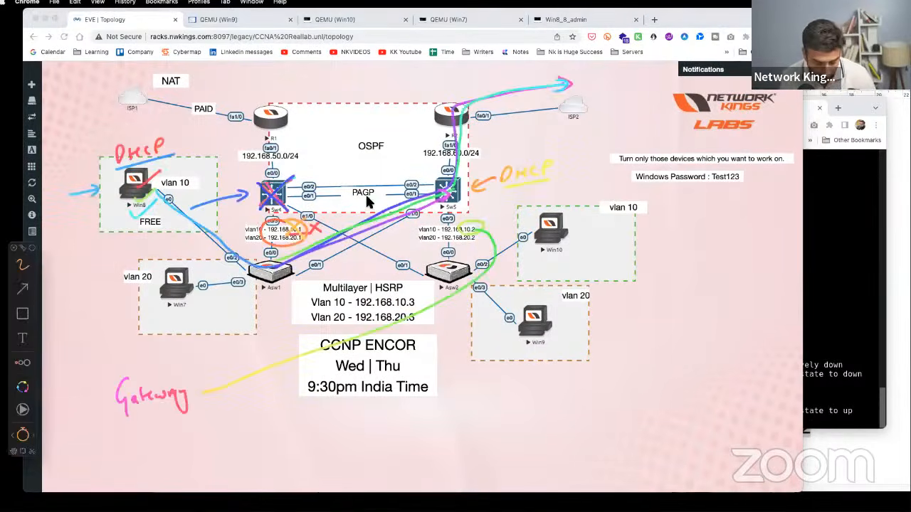
key("Delete")
left_click_drag(245, 117, 153, 102)
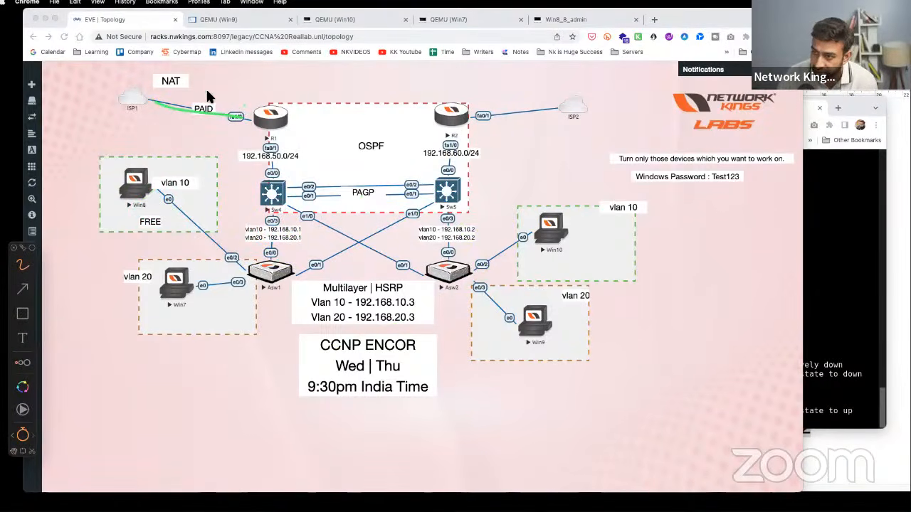
mouse_move(217, 85)
left_mouse_down()
mouse_move(213, 102)
mouse_move(245, 101)
left_mouse_up()
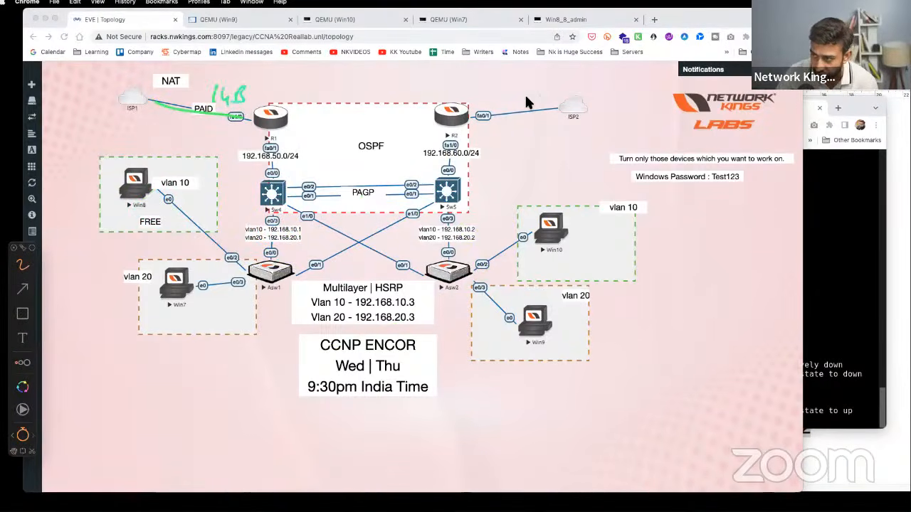
left_click_drag(480, 114, 541, 105)
mouse_move(492, 82)
left_mouse_down()
mouse_move(490, 92)
mouse_move(530, 72)
mouse_move(544, 88)
left_mouse_up()
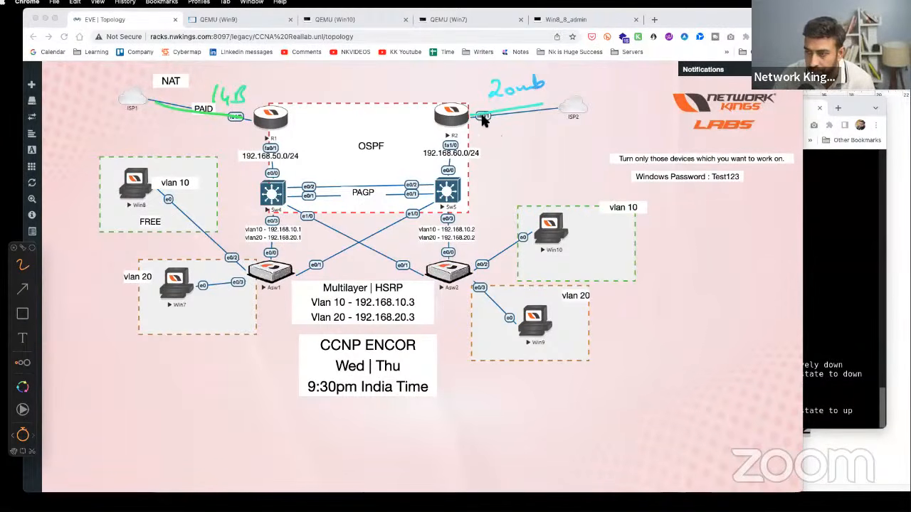
- Trace Win8's path through Asw1 and Sw4, cross out Sw4 and R1, and draw the alternate path to ISP2
mouse_move(154, 184)
left_mouse_down()
mouse_move(258, 264)
mouse_move(270, 265)
left_mouse_up()
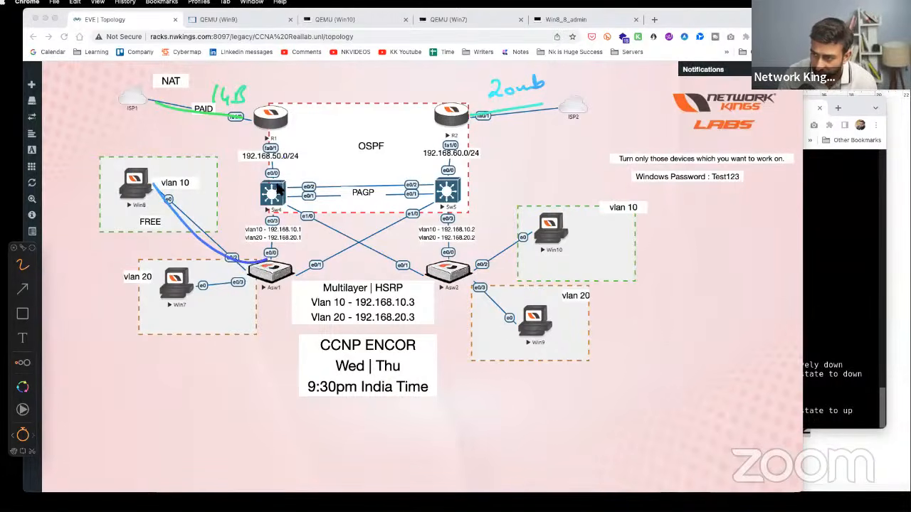
left_click_drag(274, 186, 271, 200)
mouse_move(260, 269)
left_mouse_down()
mouse_move(369, 246)
mouse_move(496, 116)
left_mouse_up()
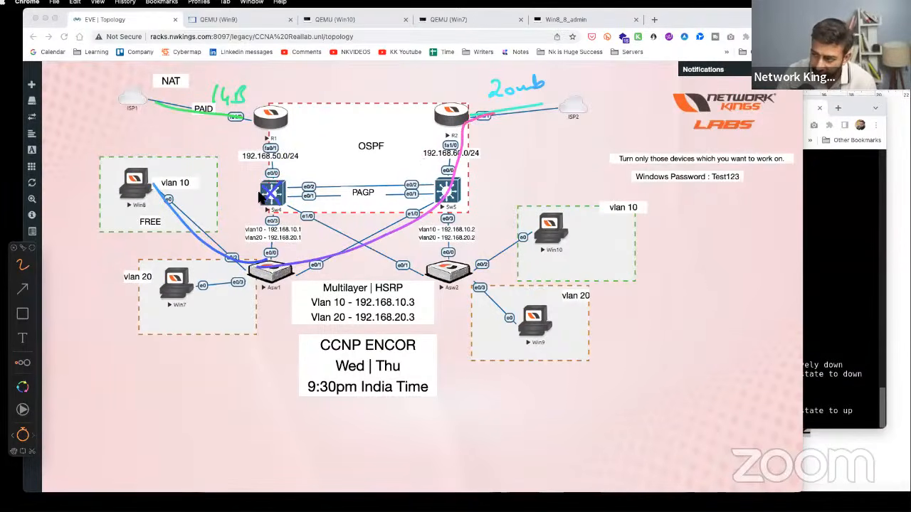
left_click_drag(263, 202, 301, 173)
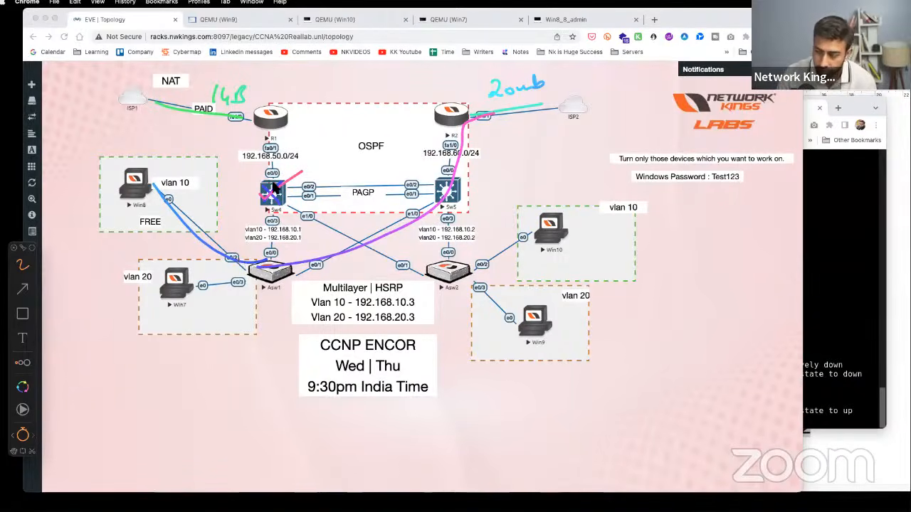
mouse_move(147, 182)
left_mouse_down()
mouse_move(198, 242)
mouse_move(263, 250)
mouse_move(287, 218)
mouse_move(287, 146)
mouse_move(252, 129)
left_mouse_up()
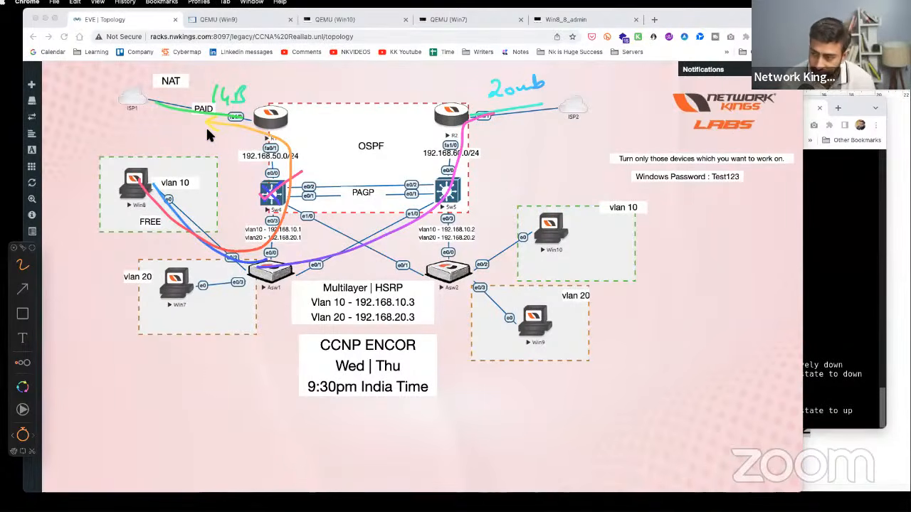
mouse_move(282, 103)
left_mouse_down()
mouse_move(264, 120)
mouse_move(276, 130)
left_mouse_up()
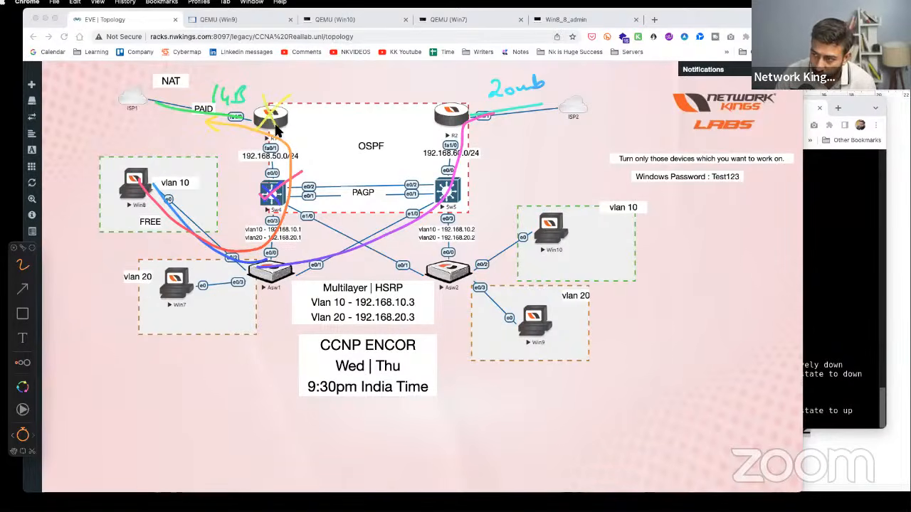
mouse_move(238, 254)
left_mouse_down()
mouse_move(369, 213)
mouse_move(540, 110)
left_mouse_up()
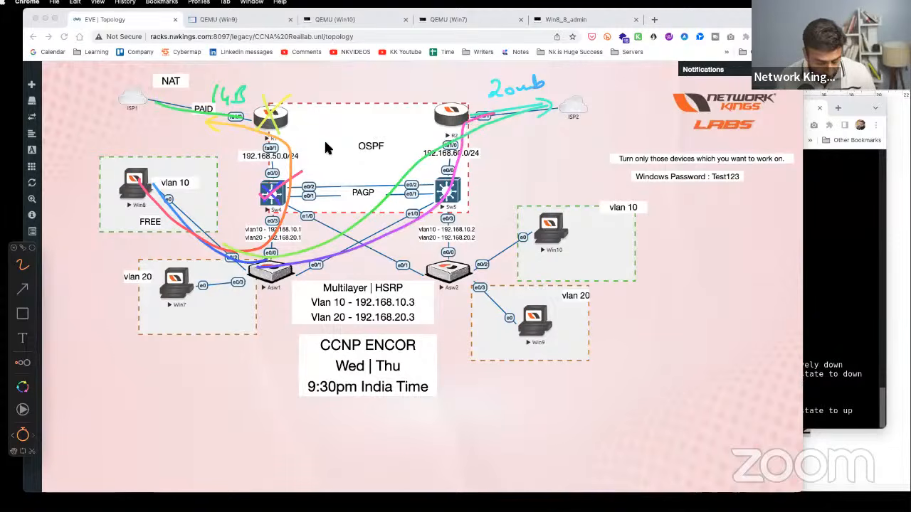
- Clear the sketch, circle the PAID link, mark ISP1's link down, and draw an R1-to-NAT tracking curve
key("Escape")
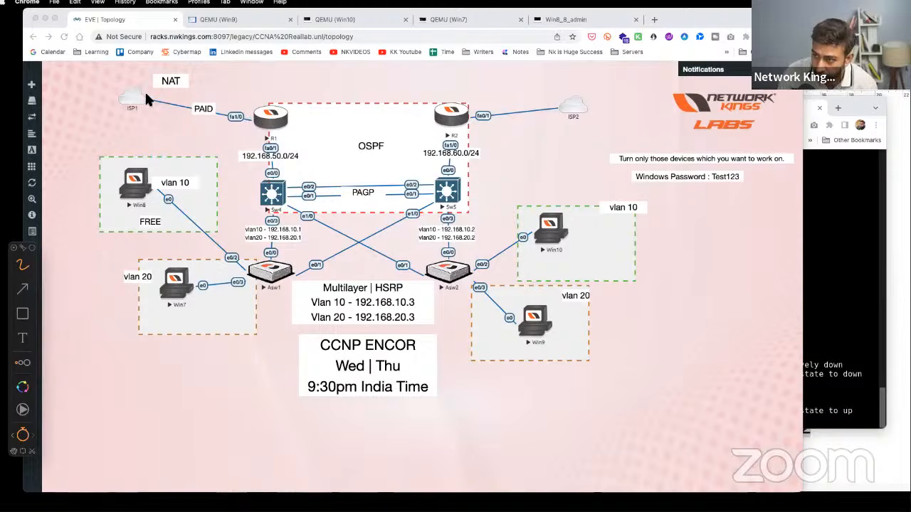
mouse_move(179, 112)
left_mouse_down()
mouse_move(201, 103)
mouse_move(230, 122)
mouse_move(230, 109)
left_mouse_up()
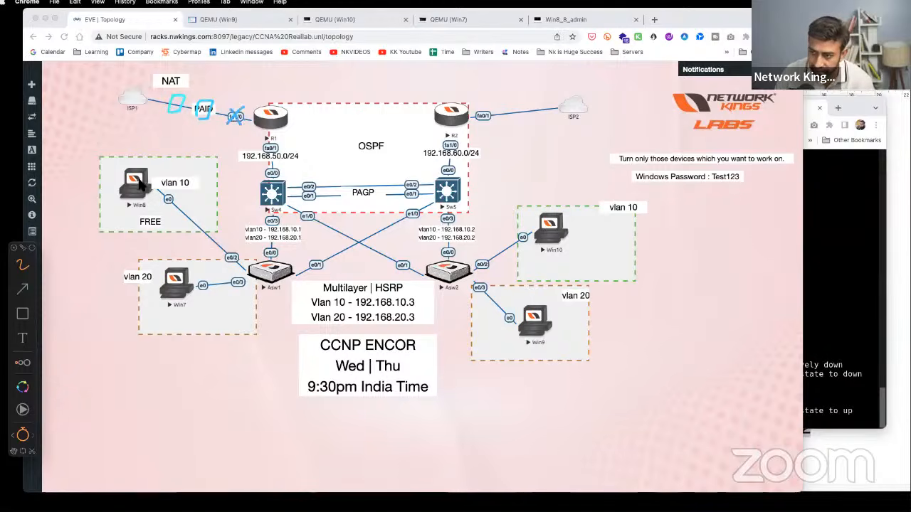
mouse_move(142, 183)
left_mouse_down()
mouse_move(231, 262)
mouse_move(301, 191)
mouse_move(438, 170)
mouse_move(548, 110)
left_mouse_up()
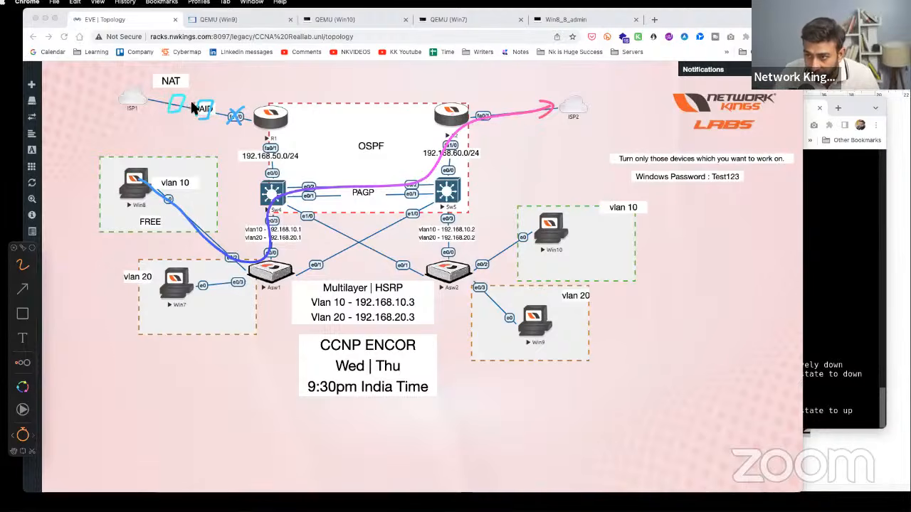
left_click_drag(184, 103, 192, 112)
left_click_drag(192, 102, 185, 112)
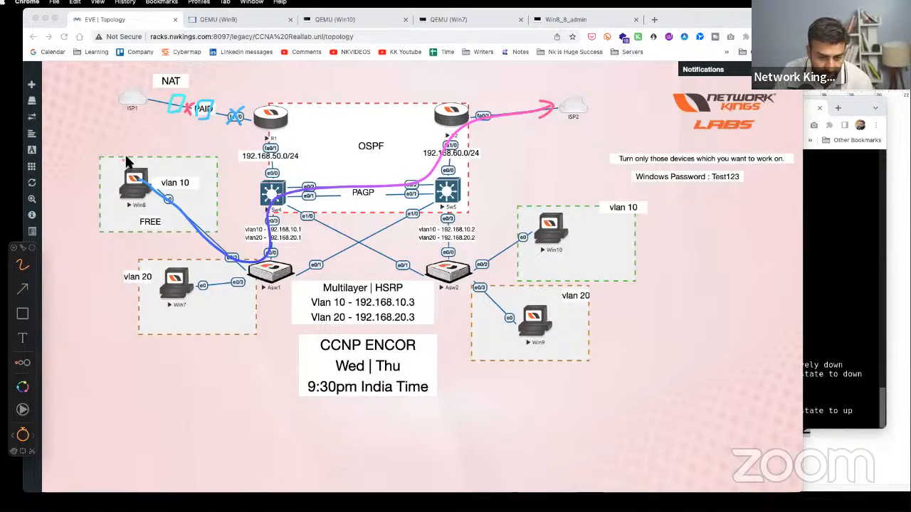
mouse_move(271, 116)
left_mouse_down()
mouse_move(262, 92)
mouse_move(151, 83)
left_mouse_up()
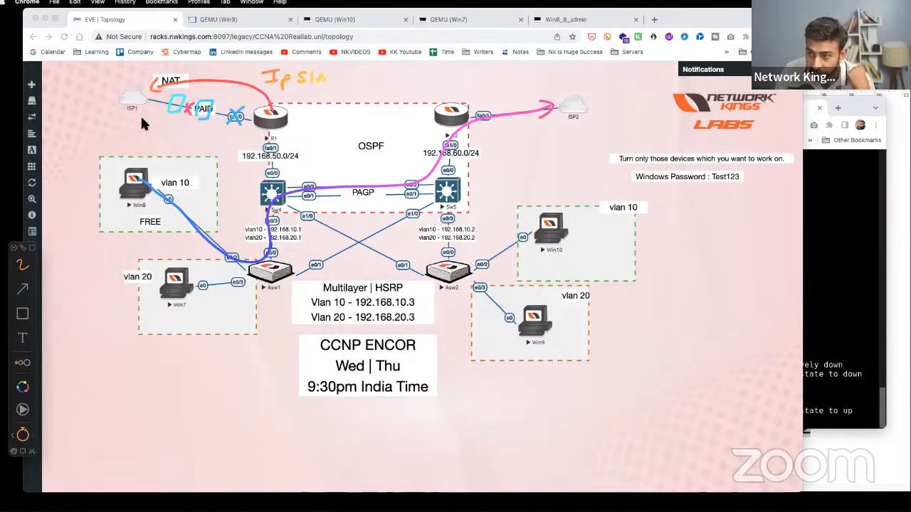
- Underline ISP1 and R1, draw the Win8-to-R2 backup path, and write REAL NETWORK lower left
left_click_drag(121, 117, 142, 114)
left_click_drag(257, 133, 270, 131)
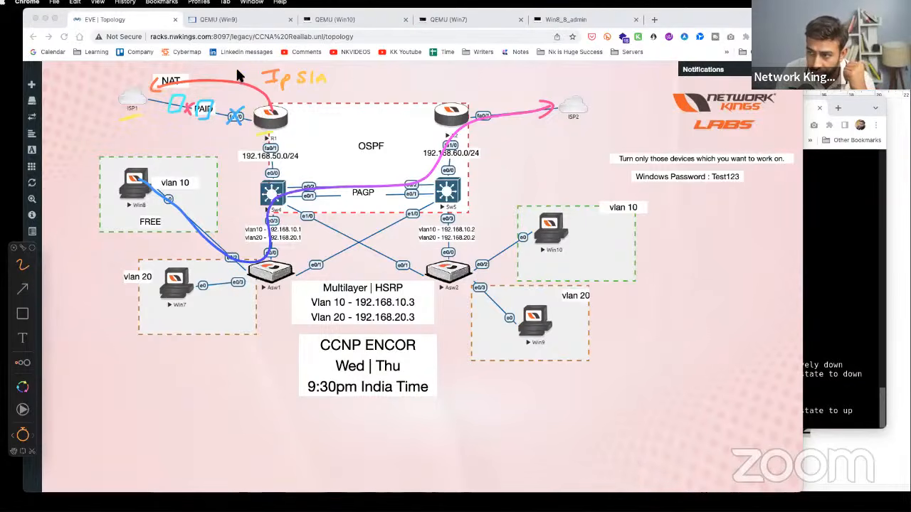
mouse_move(243, 70)
left_mouse_down()
mouse_move(224, 91)
mouse_move(238, 95)
left_mouse_up()
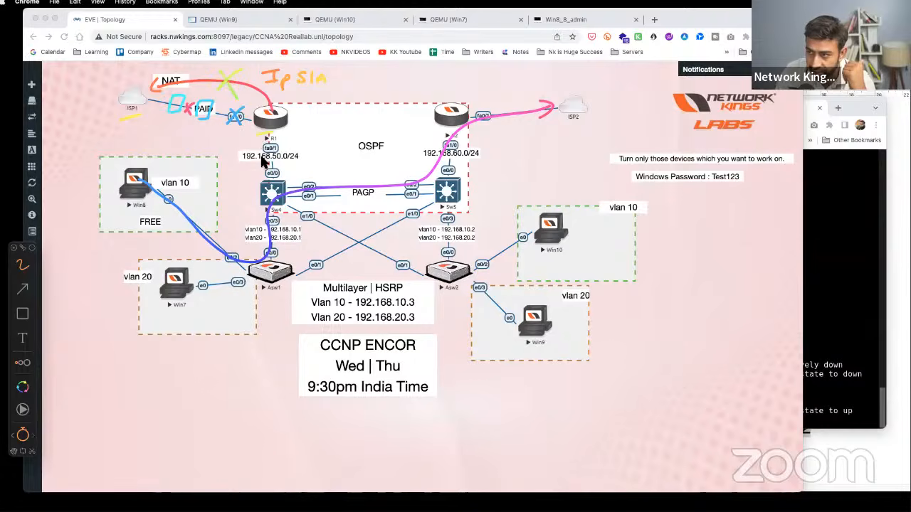
mouse_move(149, 185)
left_mouse_down()
mouse_move(316, 210)
mouse_move(561, 112)
left_mouse_up()
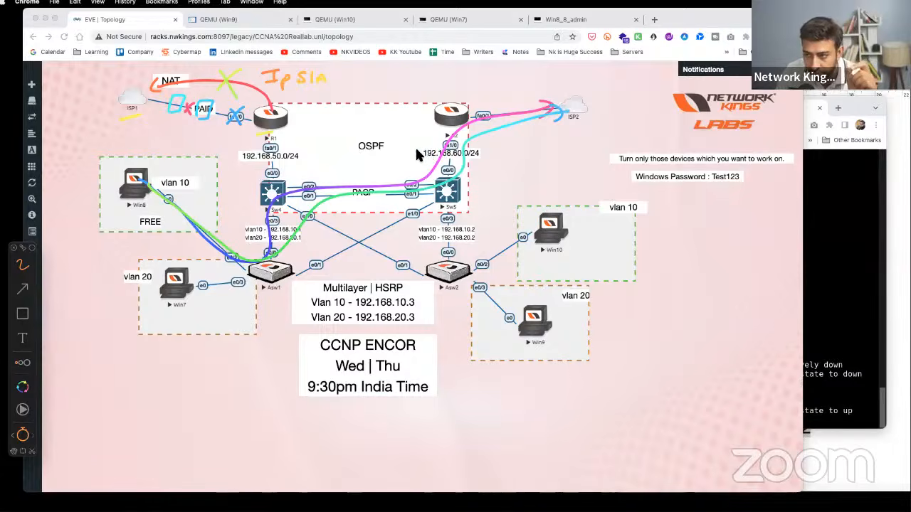
mouse_move(121, 371)
left_mouse_down()
mouse_move(138, 390)
mouse_move(183, 384)
left_mouse_up()
mouse_move(152, 435)
left_mouse_down()
mouse_move(179, 410)
mouse_move(251, 396)
left_mouse_up()
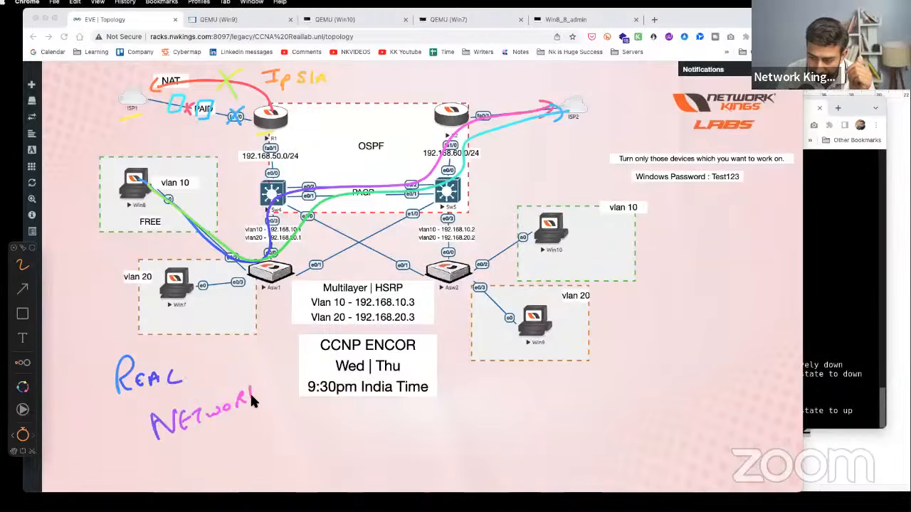
- Underline REAL NETWORKS and write OSPF, BGP and MPLS on the right with underlines and ticks
left_click_drag(171, 451, 321, 404)
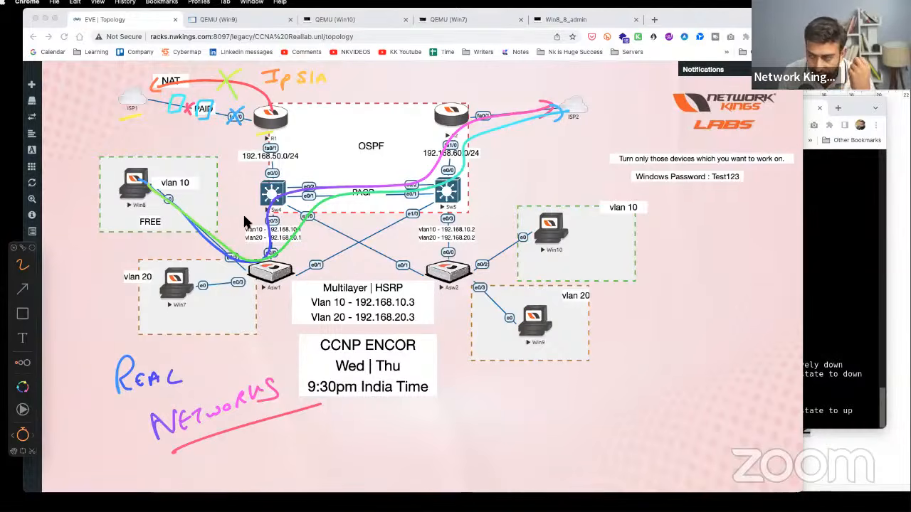
mouse_move(630, 323)
left_mouse_down()
mouse_move(645, 337)
mouse_move(664, 326)
mouse_move(694, 338)
left_mouse_up()
left_click_drag(708, 327, 708, 340)
left_click_drag(643, 375, 655, 372)
left_click_drag(683, 369, 672, 387)
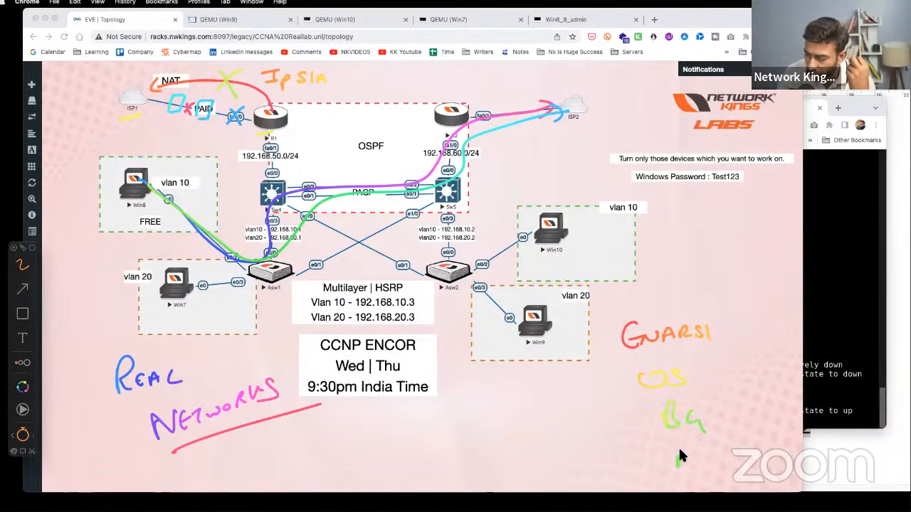
left_click_drag(707, 449, 704, 460)
left_click_drag(706, 448, 707, 457)
mouse_move(690, 363)
left_mouse_down()
mouse_move(688, 380)
mouse_move(690, 372)
left_mouse_up()
left_click_drag(701, 377, 713, 357)
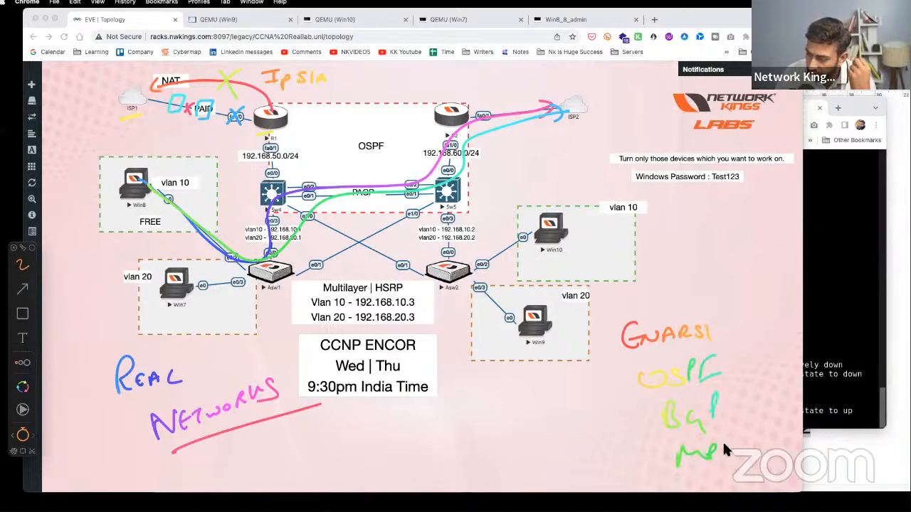
left_click_drag(721, 437, 733, 457)
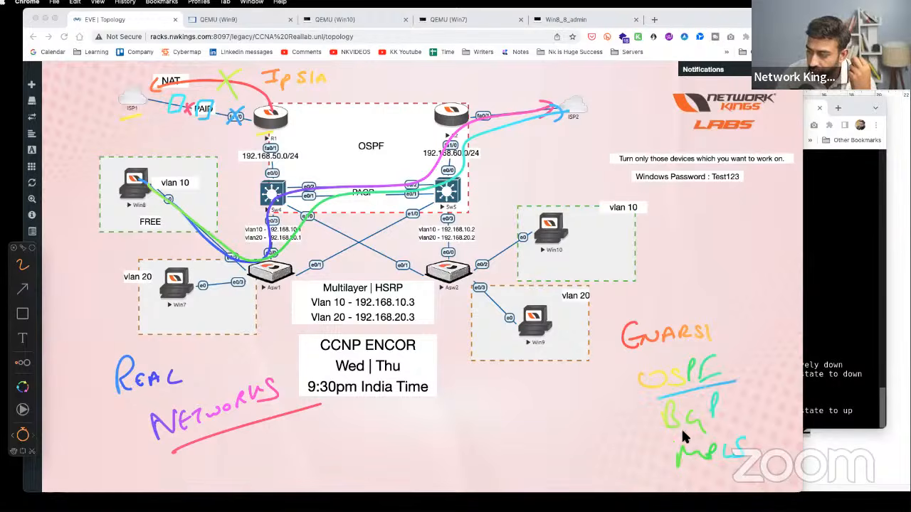
left_click_drag(681, 434, 736, 423)
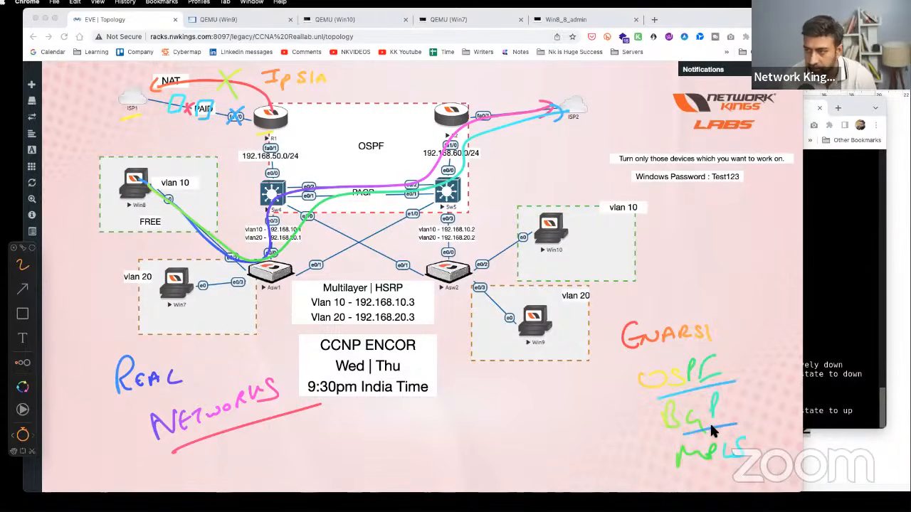
left_click_drag(612, 393, 632, 384)
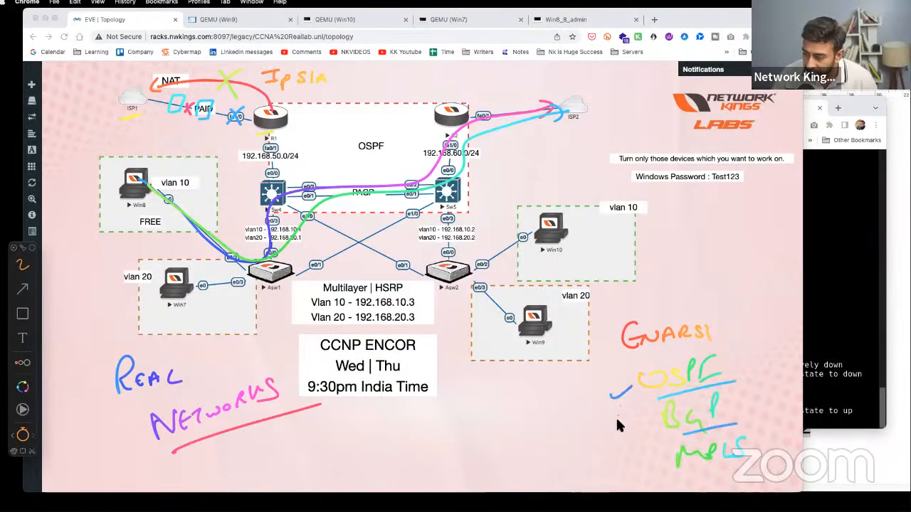
left_click_drag(650, 470, 675, 455)
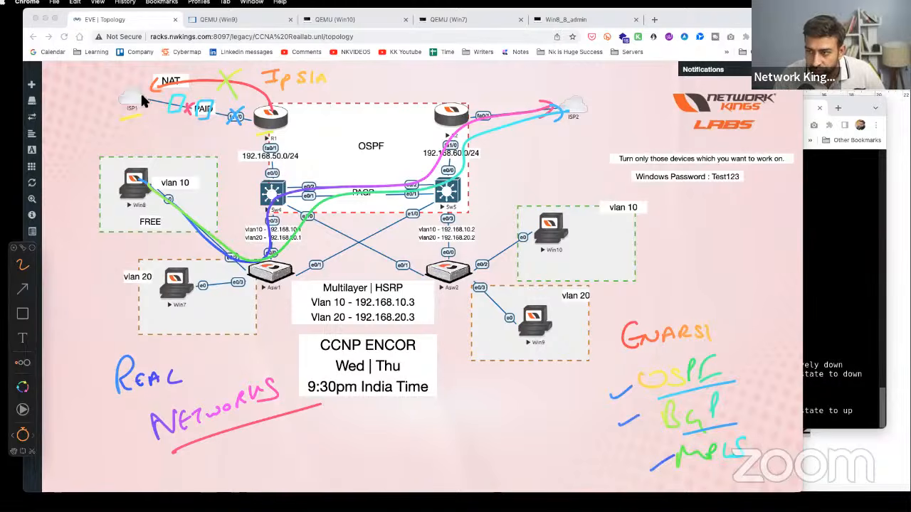
- Write Product with Samsung, Apple, LinkedIn, Google bracketed, and add a circled ISP note
mouse_move(276, 443)
left_mouse_down()
mouse_move(326, 453)
mouse_move(340, 433)
mouse_move(360, 450)
mouse_move(385, 431)
mouse_move(383, 447)
left_mouse_up()
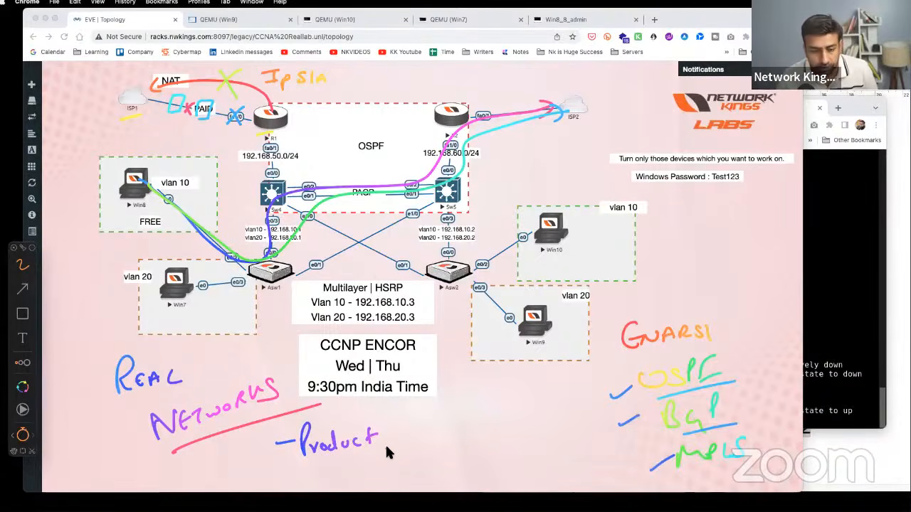
mouse_move(402, 417)
left_mouse_down()
mouse_move(389, 427)
mouse_move(437, 422)
left_mouse_up()
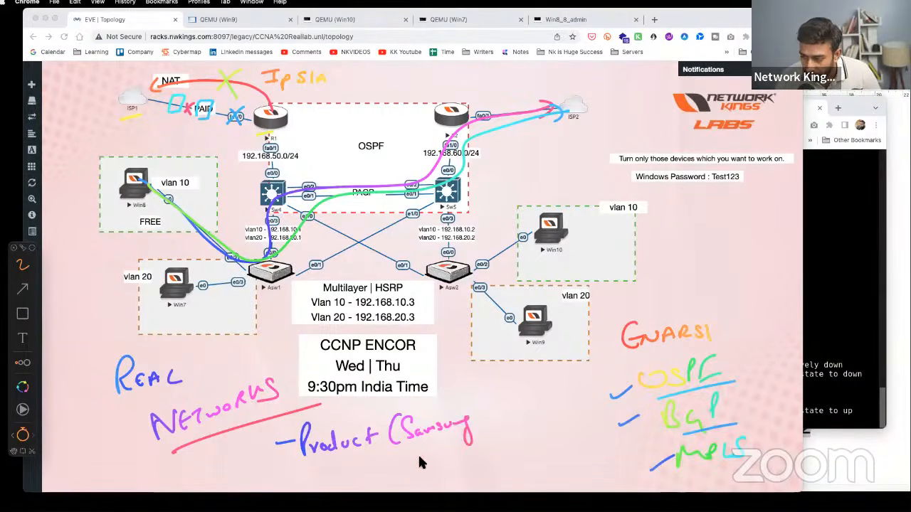
left_click_drag(420, 463, 470, 446)
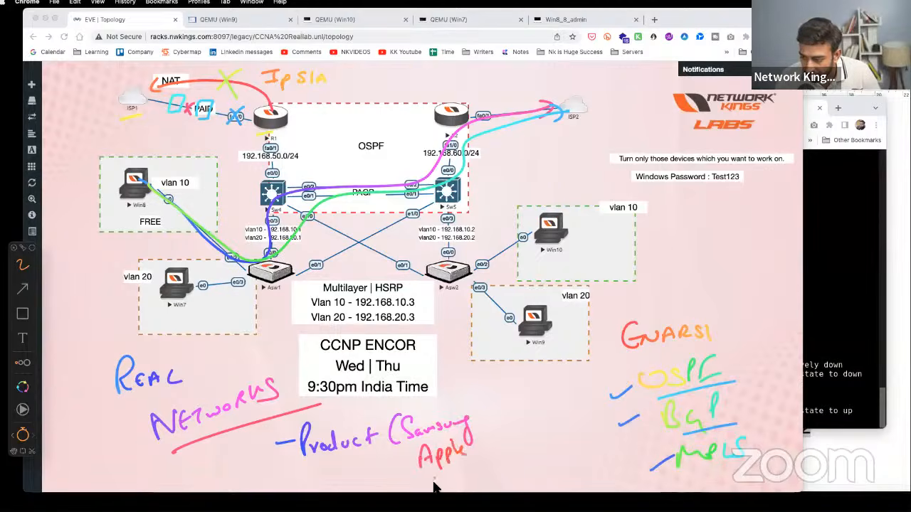
mouse_move(436, 487)
left_mouse_down()
mouse_move(467, 480)
mouse_move(491, 459)
mouse_move(527, 482)
mouse_move(564, 471)
left_mouse_up()
mouse_move(457, 388)
left_mouse_down()
mouse_move(549, 452)
mouse_move(580, 498)
left_mouse_up()
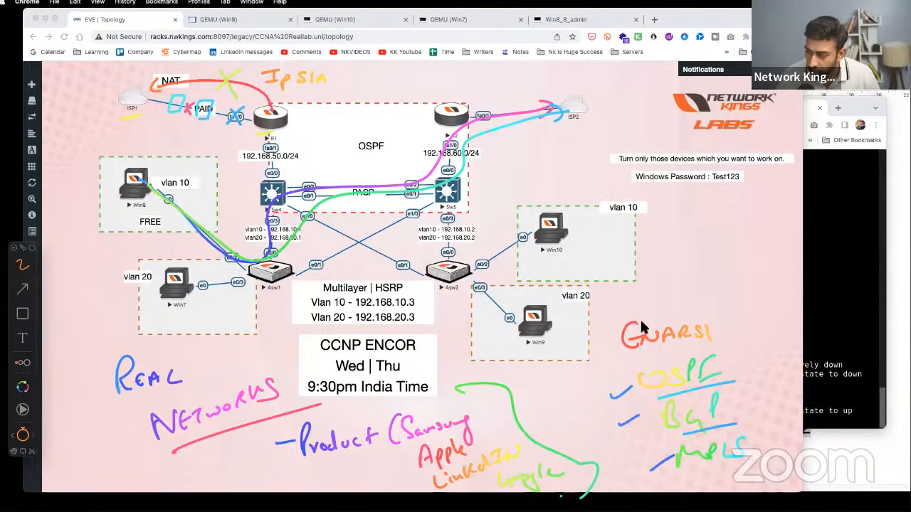
mouse_move(656, 306)
left_mouse_down()
mouse_move(683, 276)
mouse_move(701, 227)
mouse_move(736, 226)
mouse_move(743, 214)
left_mouse_up()
mouse_move(747, 202)
left_mouse_down()
mouse_move(752, 246)
mouse_move(758, 214)
left_mouse_up()
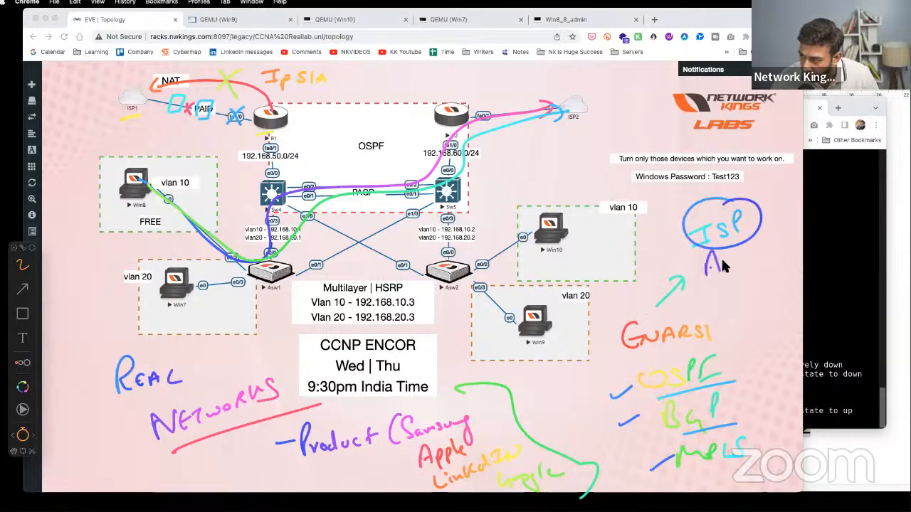
- Handwrite the ISP list: Airtel, Jio, Orange, AT&T, another name and Comcast in green
mouse_move(721, 265)
left_mouse_down()
mouse_move(736, 262)
mouse_move(760, 279)
left_mouse_up()
left_click_drag(743, 309, 800, 305)
left_click_drag(757, 332, 768, 356)
left_click_drag(756, 351, 802, 333)
left_click_drag(794, 335, 793, 353)
left_click(766, 374)
mouse_move(760, 393)
left_mouse_down()
mouse_move(811, 370)
mouse_move(819, 378)
left_mouse_up()
left_click(780, 409)
left_click_drag(796, 417, 870, 386)
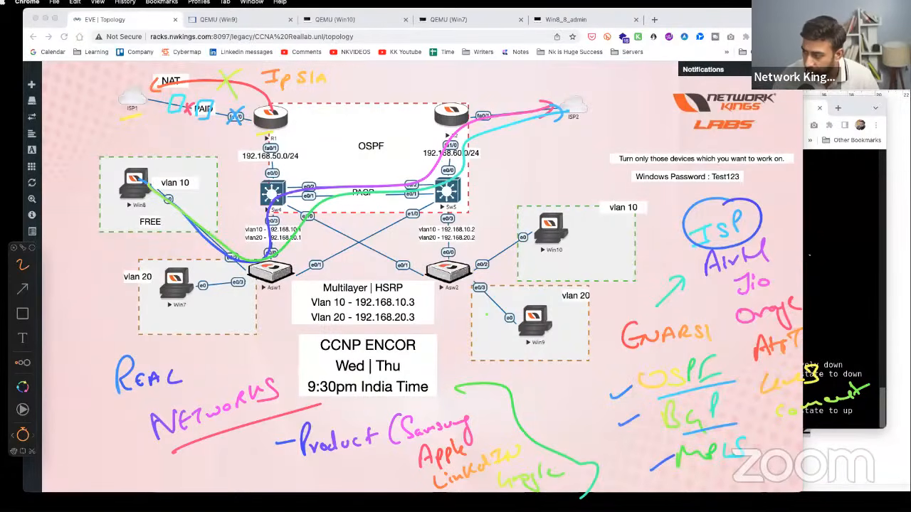
- Write TCS, WIPRO and HCL, circle them in blue, and draw a pink arrow to the product curve
mouse_move(805, 256)
left_mouse_down()
mouse_move(827, 249)
mouse_move(816, 265)
left_mouse_up()
left_click_drag(832, 251, 833, 261)
left_click_drag(845, 247, 837, 261)
mouse_move(817, 280)
left_mouse_down()
mouse_move(823, 290)
mouse_move(831, 282)
left_mouse_up()
mouse_move(838, 279)
left_mouse_down()
mouse_move(840, 286)
mouse_move(877, 267)
left_mouse_up()
mouse_move(835, 299)
left_mouse_down()
mouse_move(840, 310)
mouse_move(861, 306)
left_mouse_up()
left_click_drag(873, 291, 884, 305)
mouse_move(851, 234)
left_mouse_down()
mouse_move(811, 293)
mouse_move(846, 237)
mouse_move(743, 217)
left_mouse_up()
mouse_move(811, 262)
left_mouse_down()
mouse_move(522, 383)
mouse_move(500, 404)
mouse_move(511, 412)
left_mouse_up()
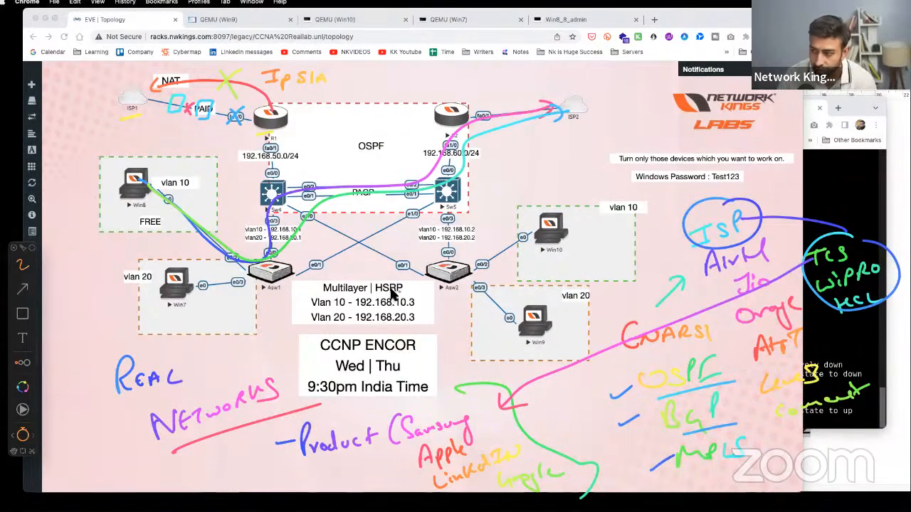
- Circle HSRP in red, IP SLA in orange and OSPF in green, add Win7 notes, and tick OSPF and ISP
mouse_move(389, 277)
left_mouse_down()
mouse_move(367, 284)
mouse_move(390, 277)
left_mouse_up()
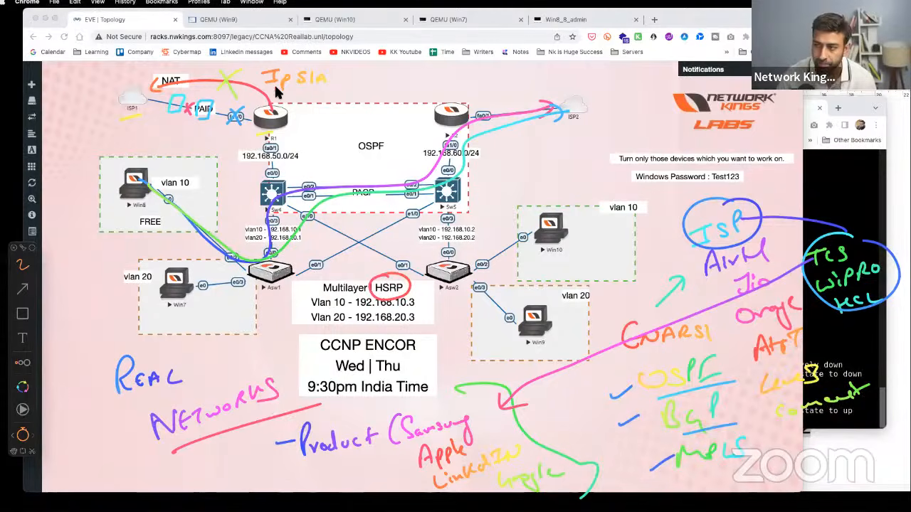
left_click_drag(298, 84, 258, 63)
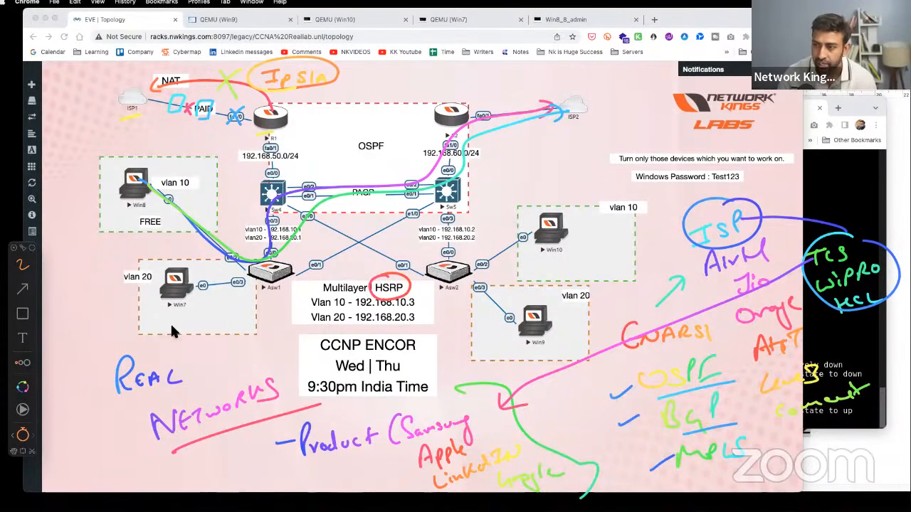
left_click_drag(191, 335, 213, 340)
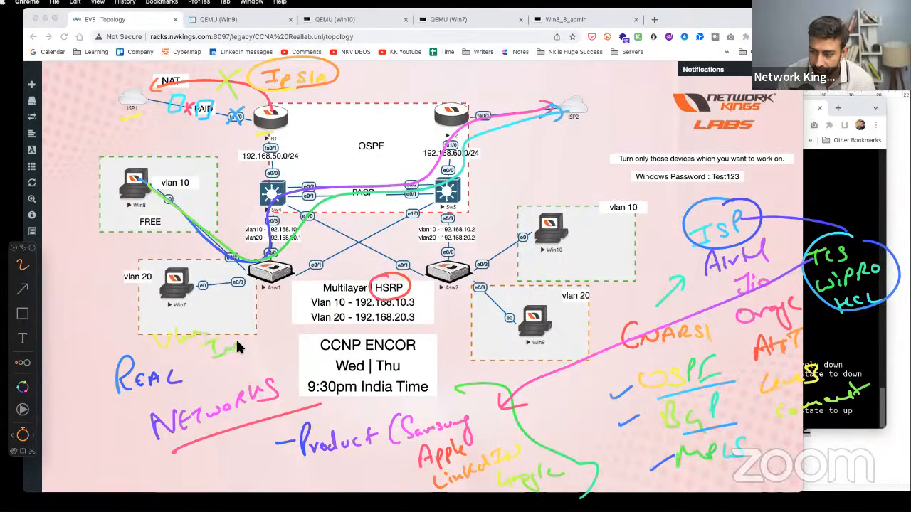
left_click_drag(258, 309, 217, 331)
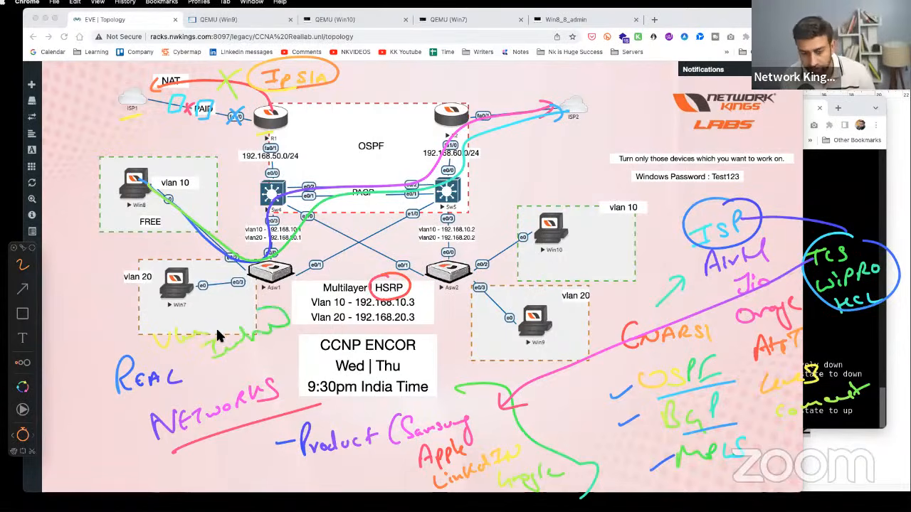
left_click_drag(383, 133, 369, 132)
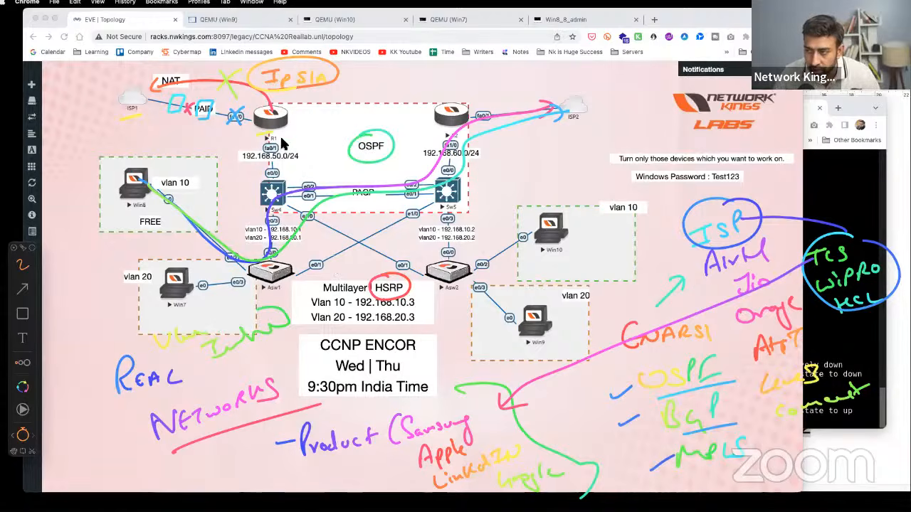
left_click_drag(352, 168, 389, 154)
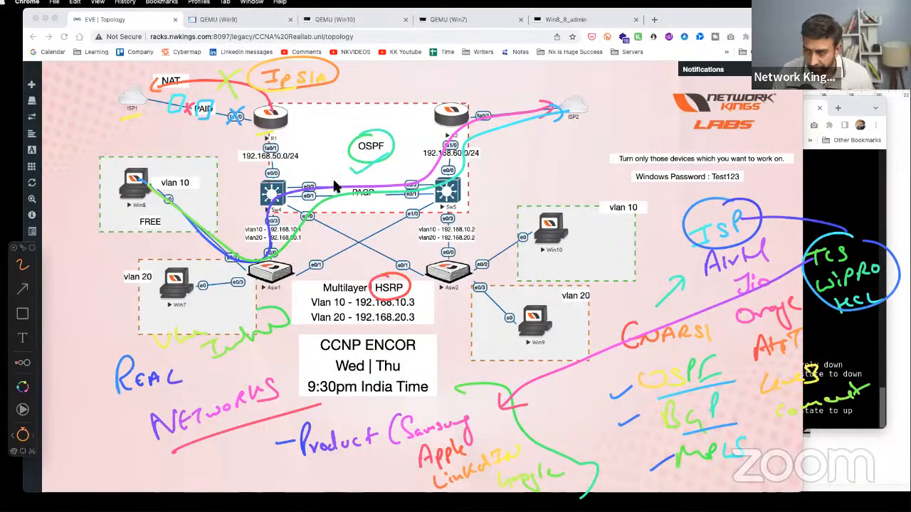
left_click_drag(760, 199, 784, 181)
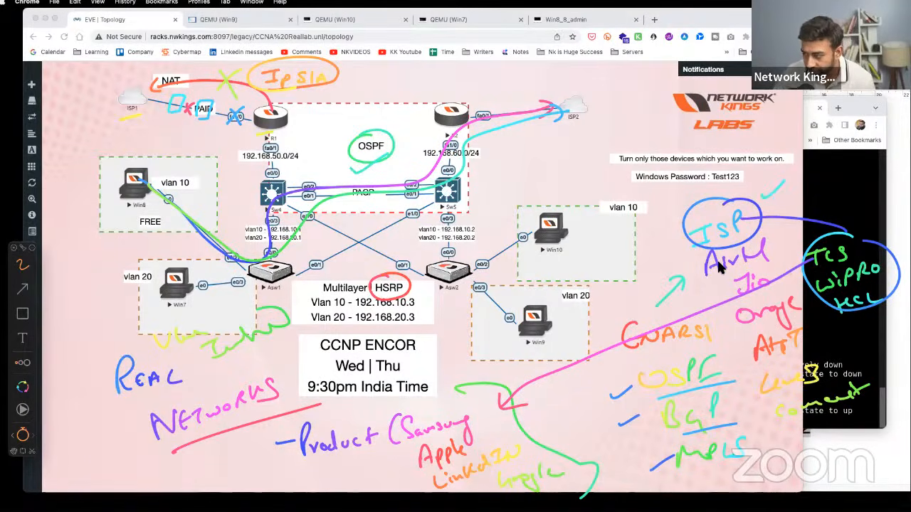
- Circle BGP in blue, ring the OSPF/BGP/MPLS notes in magenta, and add a magenta word below MPLS
mouse_move(688, 384)
left_mouse_down()
mouse_move(644, 418)
mouse_move(672, 397)
left_mouse_up()
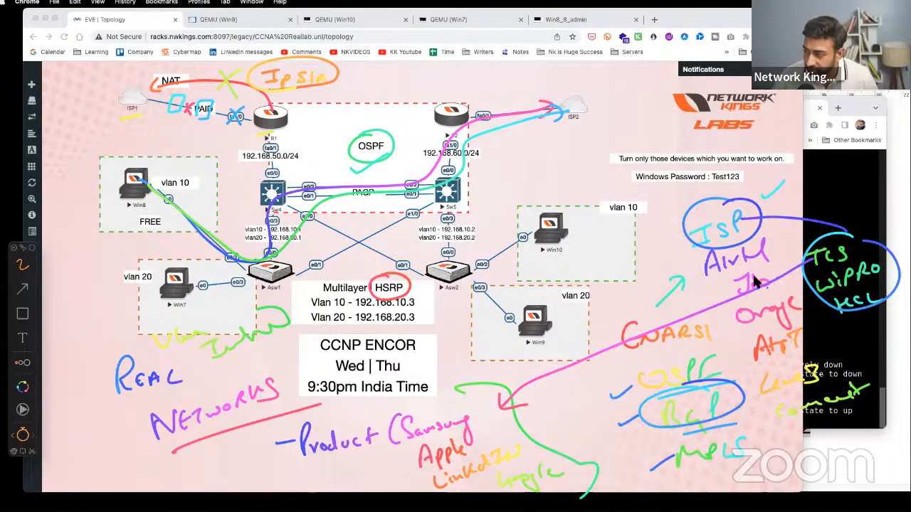
mouse_move(673, 303)
left_mouse_down()
mouse_move(683, 461)
mouse_move(665, 306)
left_mouse_up()
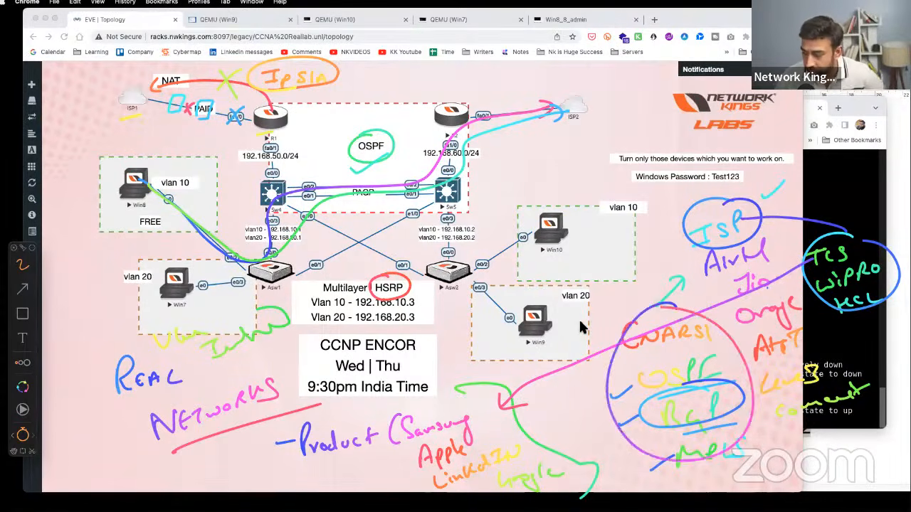
mouse_move(701, 458)
left_mouse_down()
mouse_move(697, 484)
mouse_move(774, 459)
left_mouse_up()
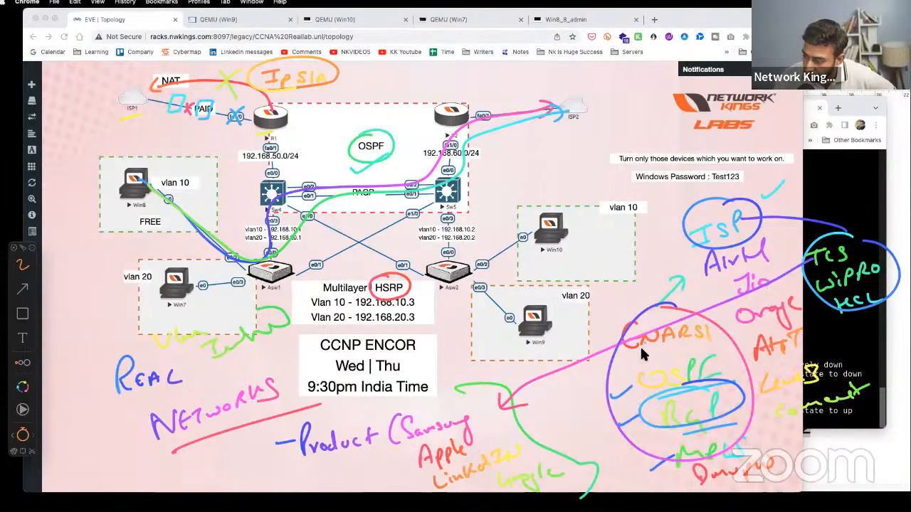
- Circle the heading in orange, write LAN above the OSPF area, and loop around the whole topology
mouse_move(694, 315)
left_mouse_down()
mouse_move(611, 320)
mouse_move(719, 324)
left_mouse_up()
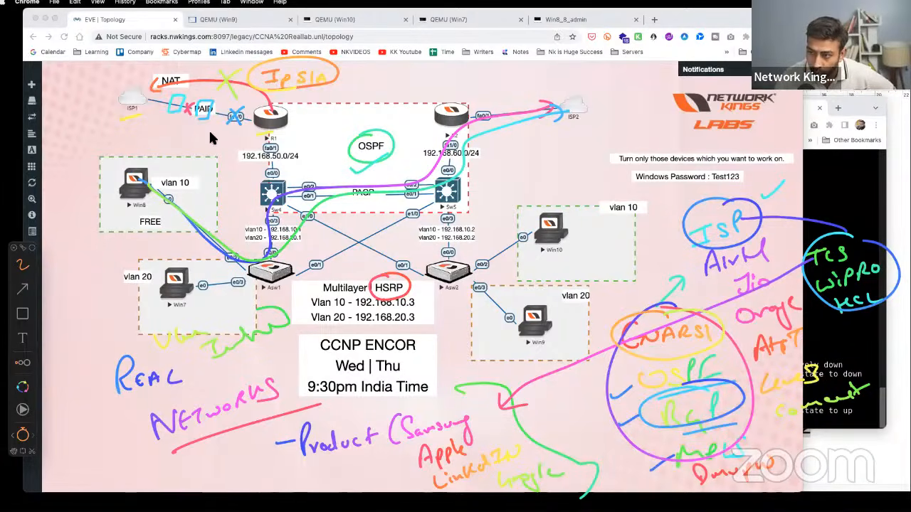
mouse_move(312, 105)
left_mouse_down()
mouse_move(308, 129)
mouse_move(376, 105)
left_mouse_up()
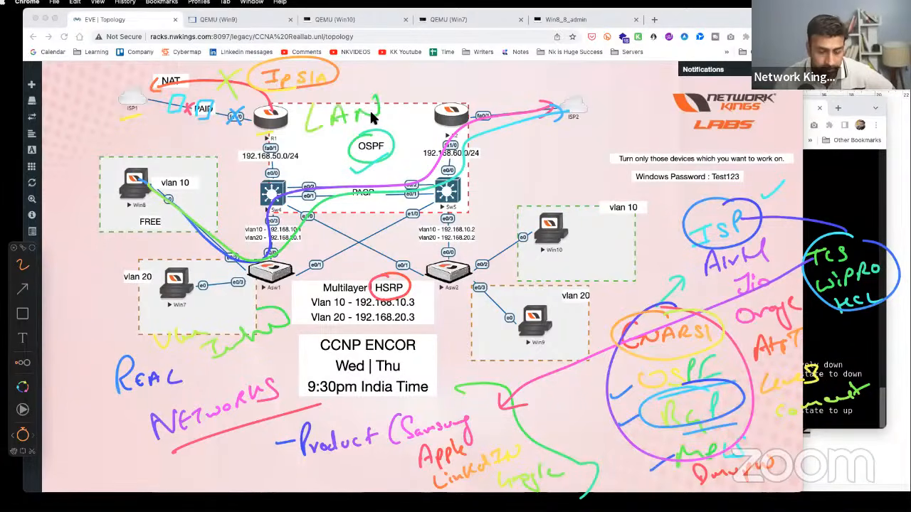
mouse_move(464, 106)
left_mouse_down()
mouse_move(459, 95)
mouse_move(91, 220)
mouse_move(671, 280)
mouse_move(286, 88)
left_mouse_up()
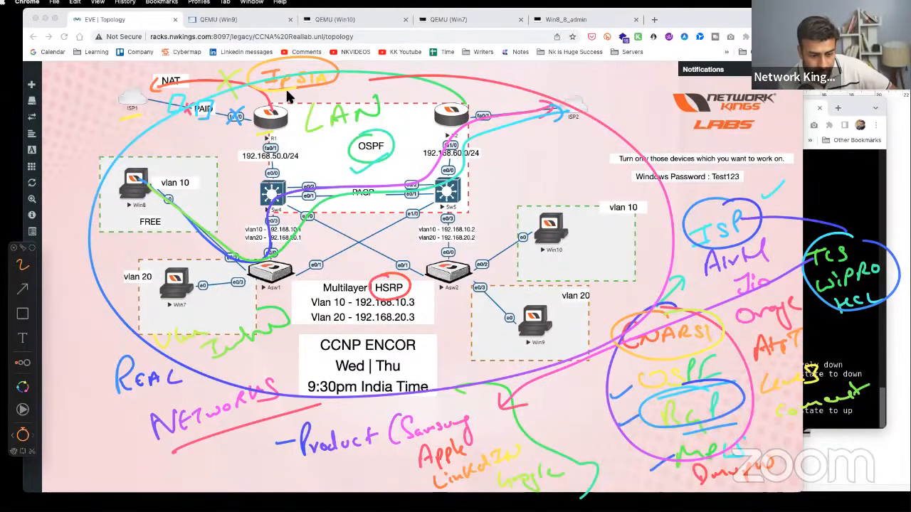
- Wipe all handwritten annotations with Escape, re-enable drawing mode, and clear leftovers with Delete
key("Escape")
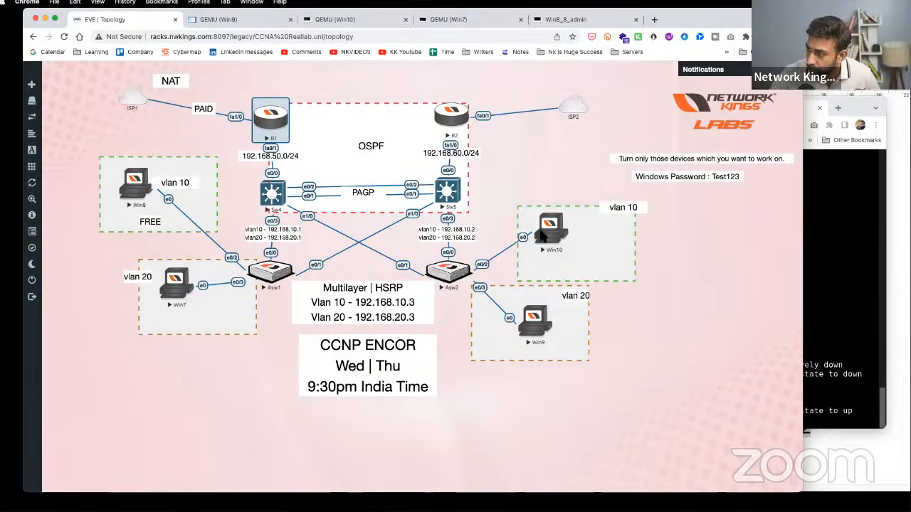
key("alt+Tab")
key("Delete")
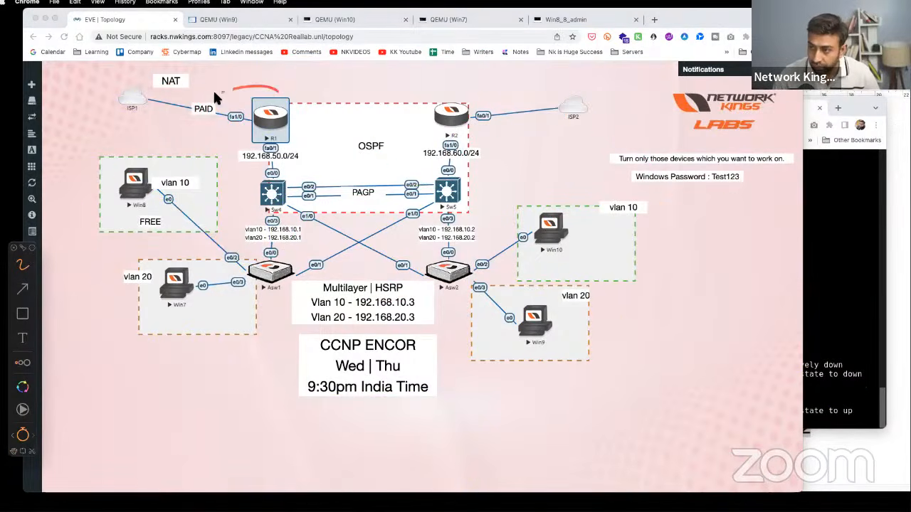
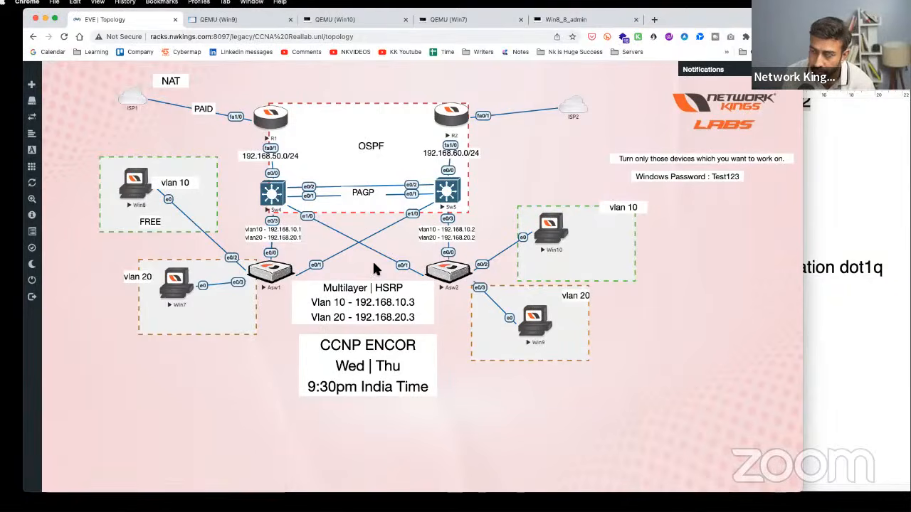
- Look over the configuration notes, then check the Win9 virtual machine's screen
left_click(802, 250)
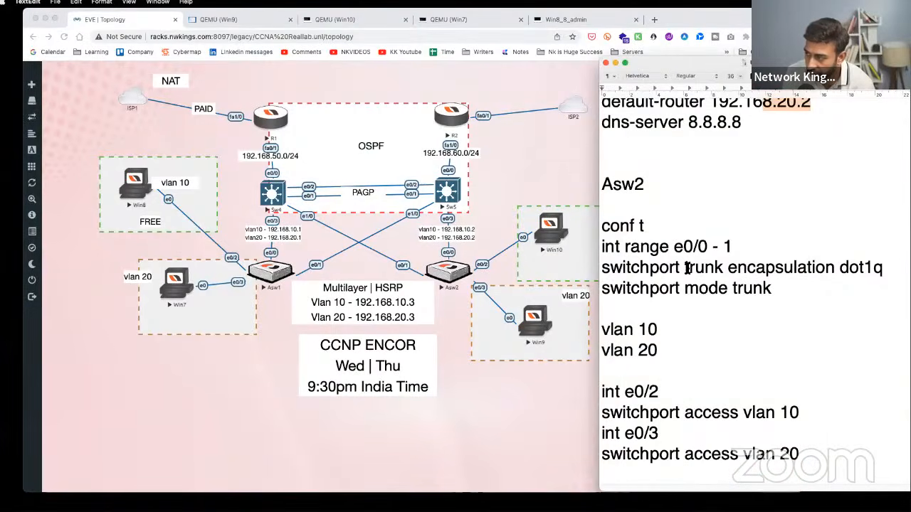
scroll(685, 271, "up", 15)
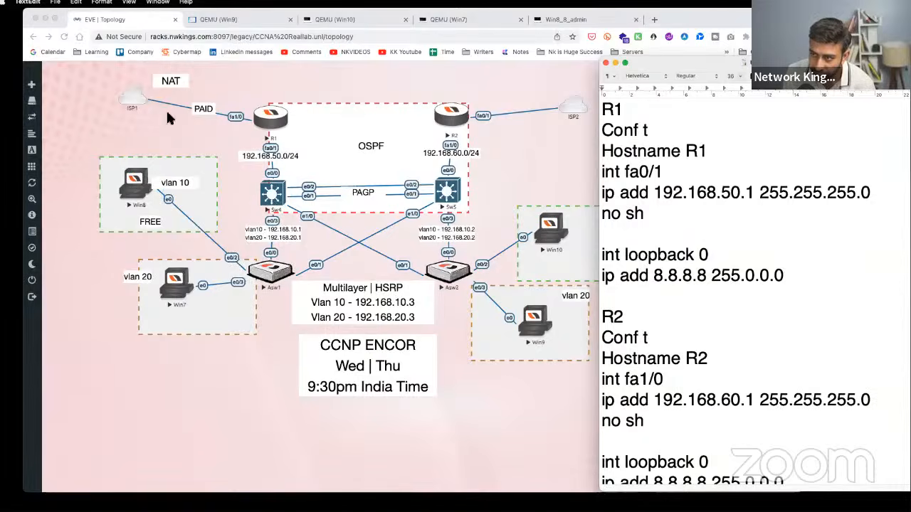
left_click(235, 20)
- Back on the EVE Topology tab, turn on the annotation overlay and wipe old strokes
left_click(132, 19)
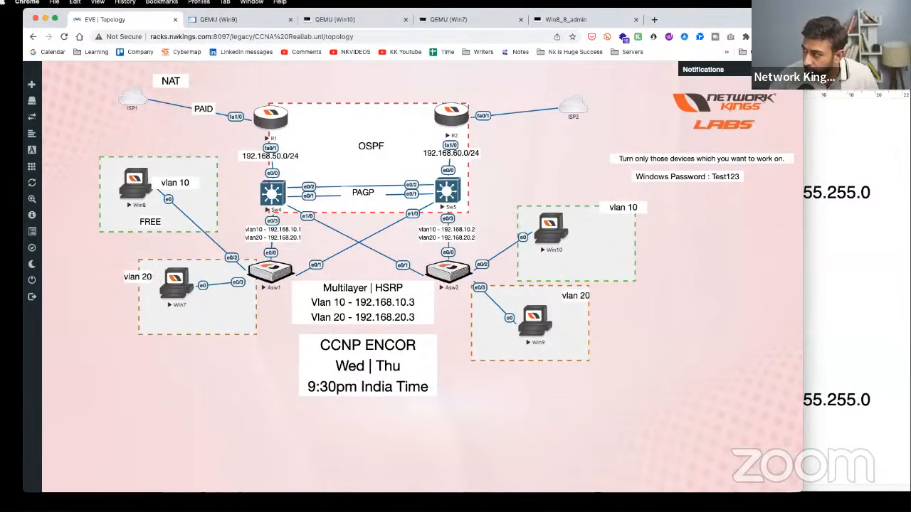
key("ctrl+alt+Tab")
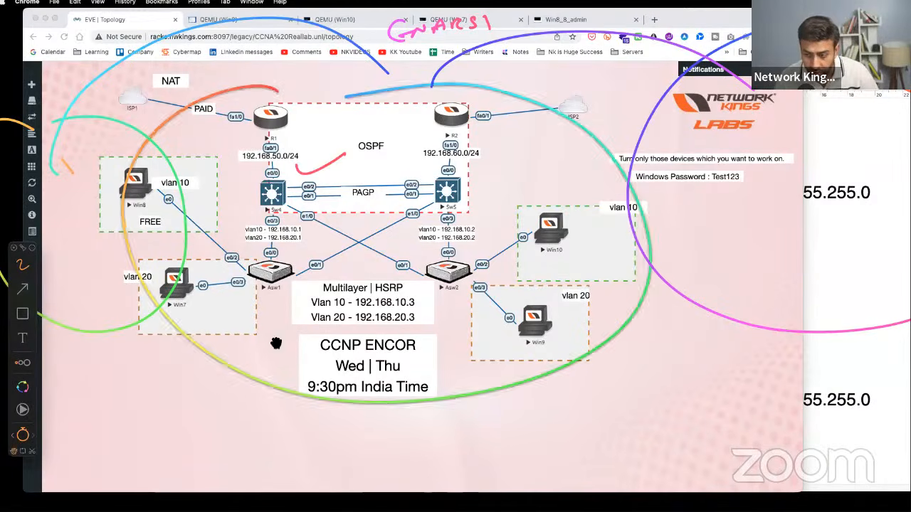
key("BackSpace")
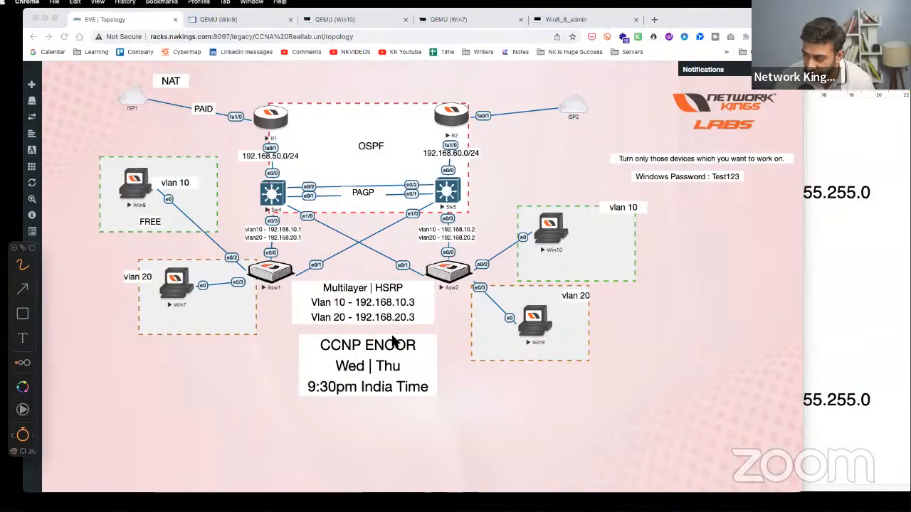
- Handwrite the topics ACL, NAT, HSRP and Etherchannel in a list with arrows
left_click_drag(98, 376, 190, 381)
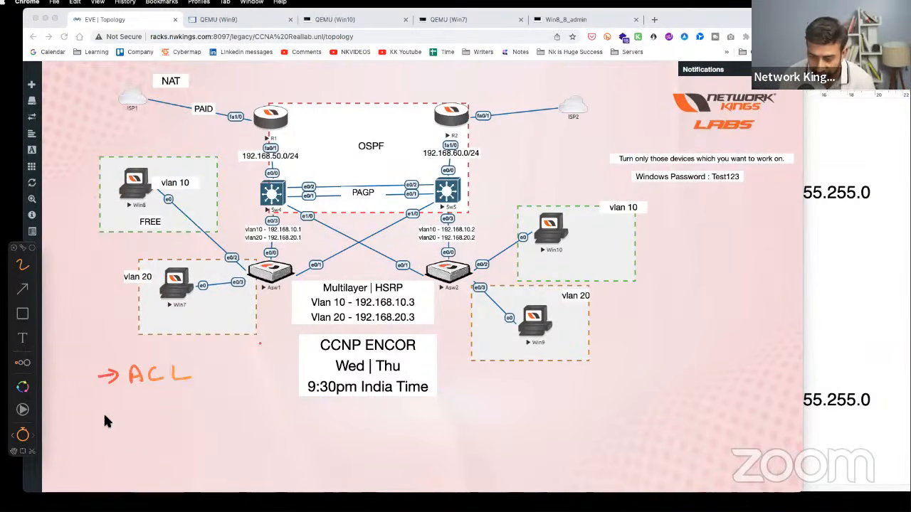
left_click_drag(165, 401, 170, 416)
left_click_drag(160, 411, 182, 419)
left_click_drag(175, 402, 189, 398)
left_click_drag(114, 452, 126, 450)
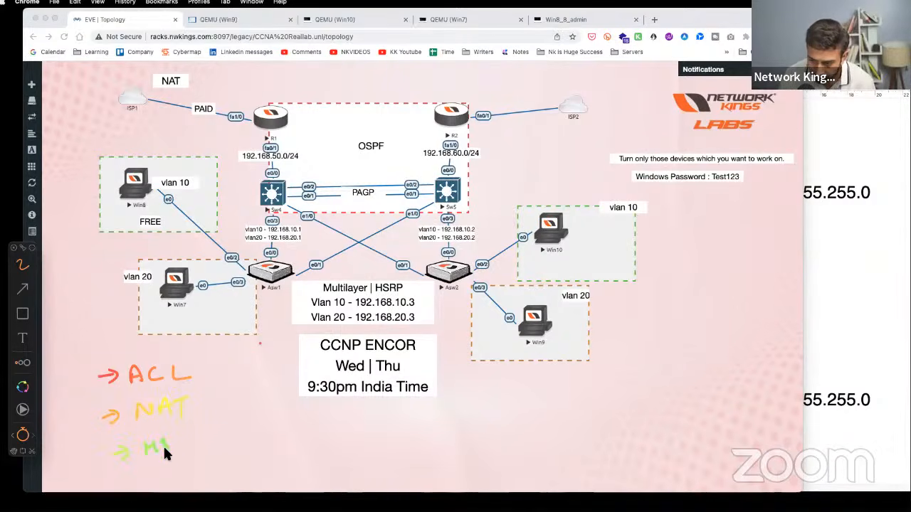
left_click_drag(179, 443, 184, 450)
left_click_drag(189, 430, 192, 446)
left_click_drag(188, 429, 191, 439)
left_click_drag(140, 481, 161, 478)
mouse_move(152, 471)
left_mouse_down()
mouse_move(151, 485)
mouse_move(182, 479)
left_mouse_up()
mouse_move(174, 471)
left_mouse_down()
mouse_move(185, 465)
mouse_move(189, 478)
left_mouse_up()
left_click_drag(190, 472, 201, 467)
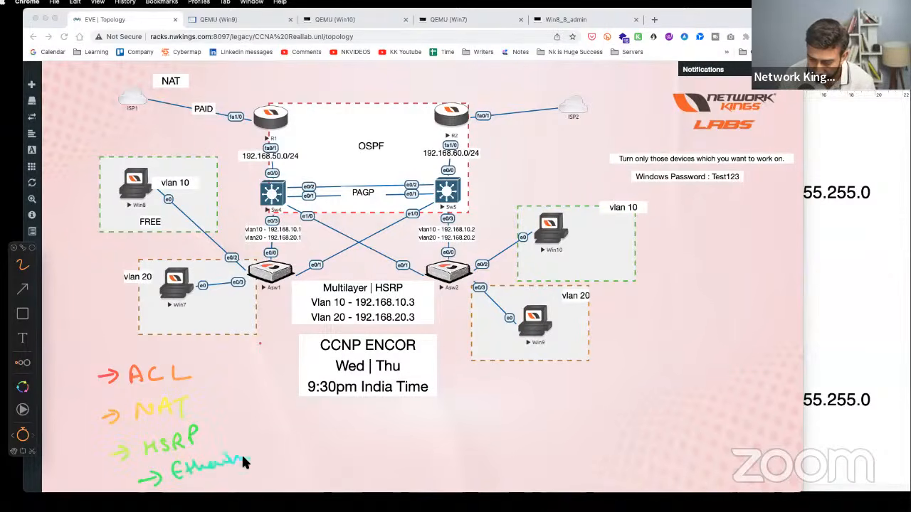
- Circle PAGP, write Vlan and Interface, underline the vlan 10 label, and loop both notes
mouse_move(366, 181)
left_mouse_down()
mouse_move(388, 198)
mouse_move(365, 181)
left_mouse_up()
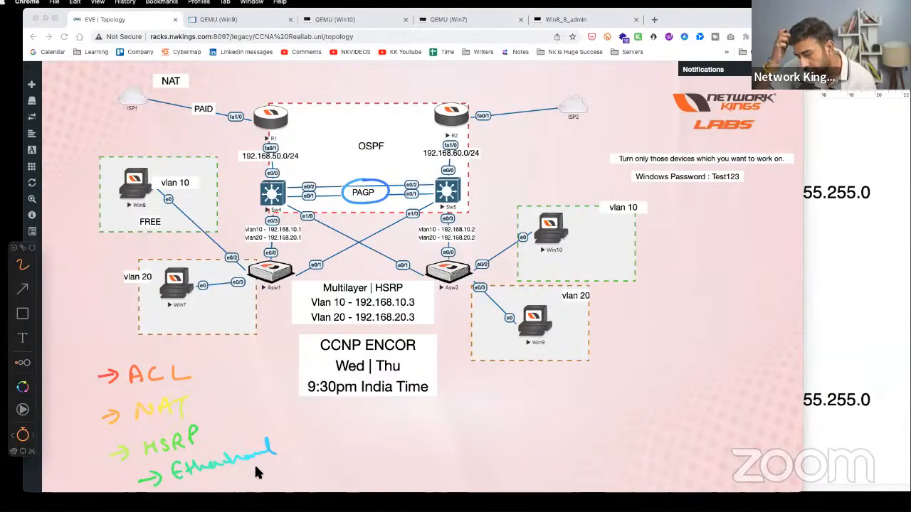
left_click_drag(322, 432, 341, 426)
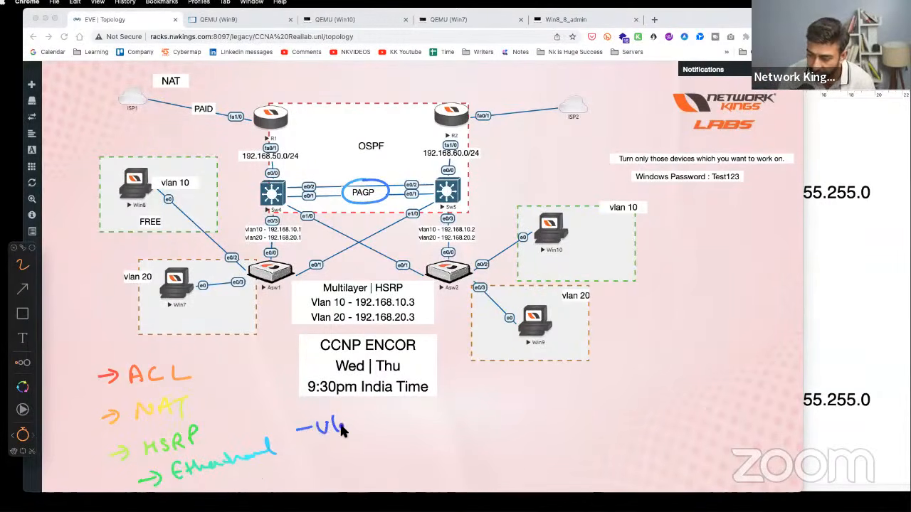
left_click_drag(308, 460, 323, 459)
left_click_drag(316, 454, 317, 466)
mouse_move(329, 450)
left_mouse_down()
mouse_move(341, 448)
mouse_move(334, 467)
left_mouse_up()
left_click_drag(328, 468, 341, 466)
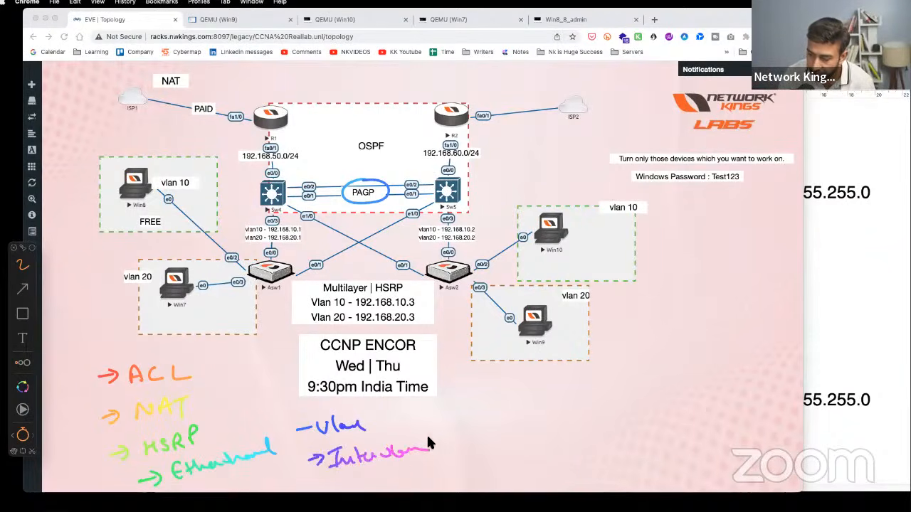
left_click_drag(164, 190, 187, 187)
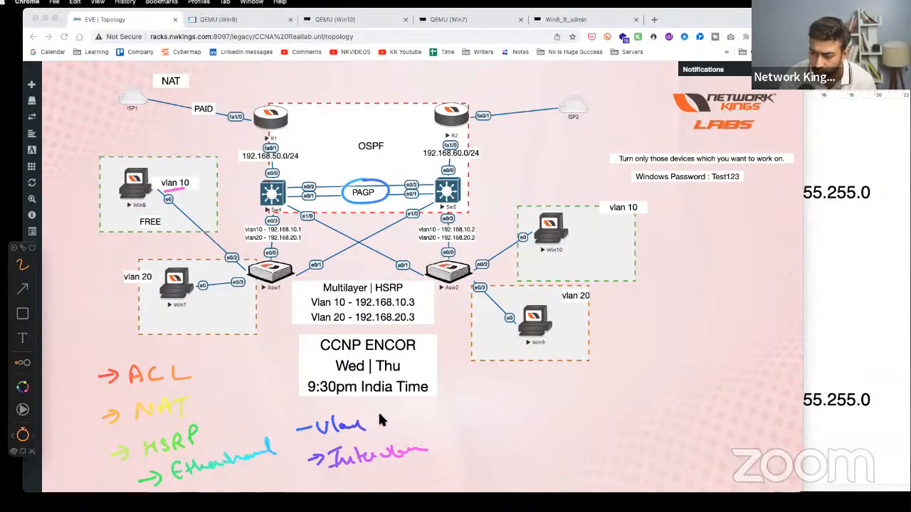
mouse_move(427, 443)
left_mouse_down()
mouse_move(315, 464)
mouse_move(384, 405)
mouse_move(475, 419)
left_mouse_up()
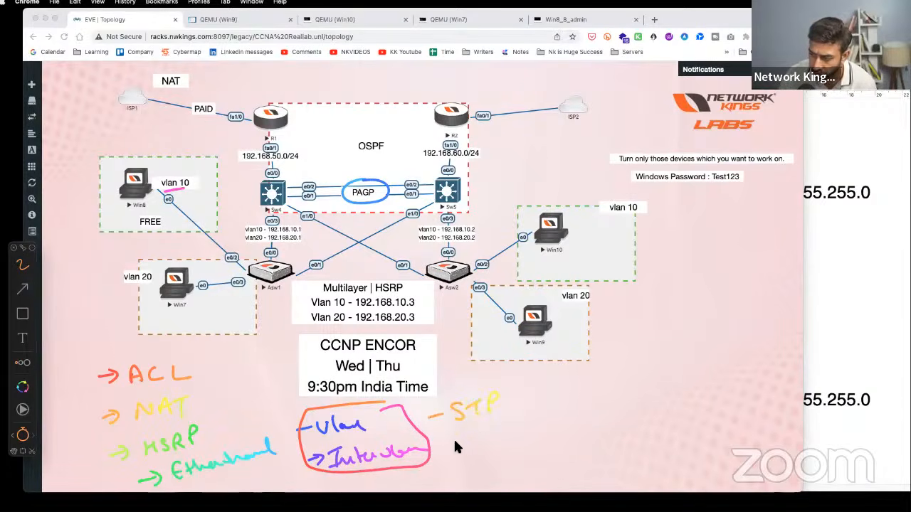
- Add STP and MSTP, mark Sw5's e0/2 and e0/1 links, and draw a divider
left_click_drag(512, 427, 511, 436)
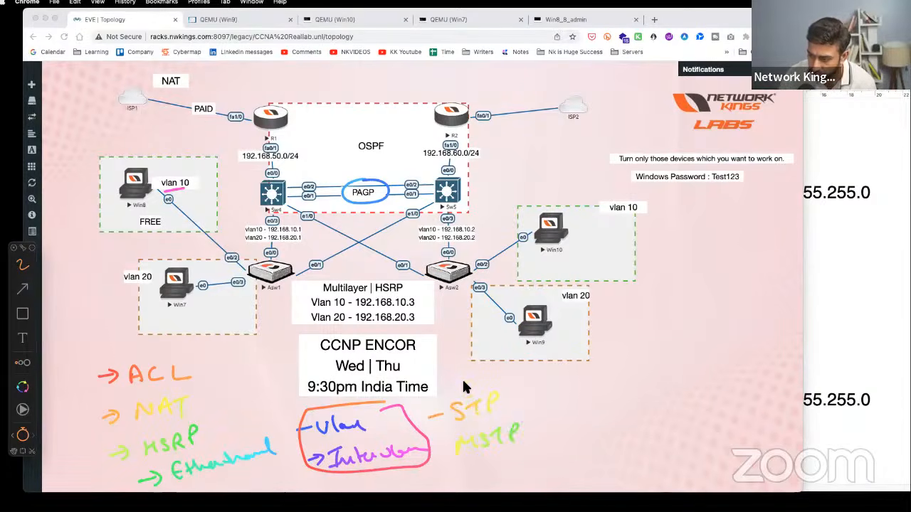
mouse_move(425, 186)
left_mouse_down()
mouse_move(443, 177)
mouse_move(435, 193)
left_mouse_up()
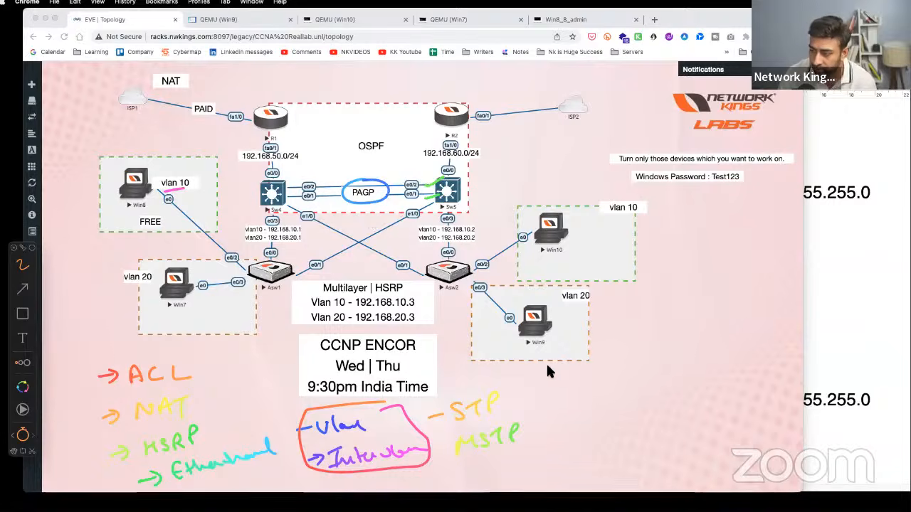
left_click_drag(549, 385, 553, 449)
- Underline the OSPF label, write OSPF and EIGRP, circle OSPF, and draw a second divider
left_click_drag(361, 156, 388, 152)
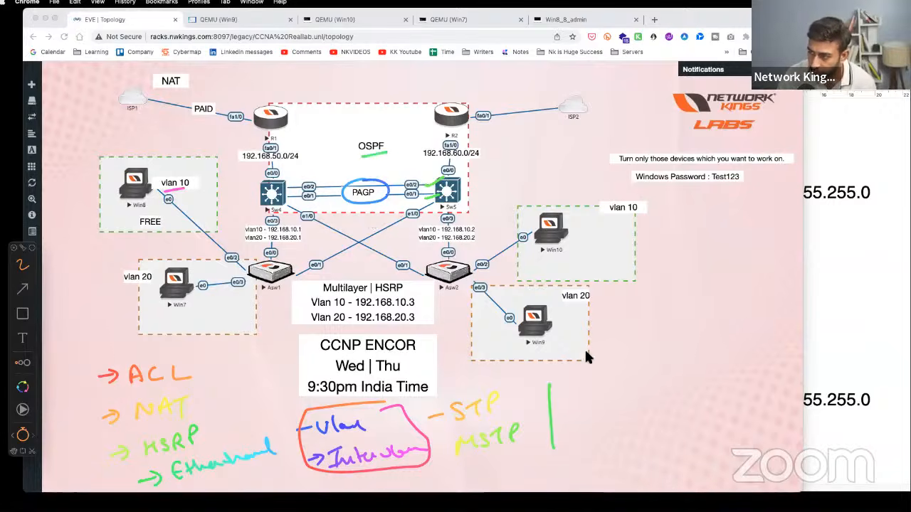
left_click_drag(570, 387, 571, 387)
left_click_drag(591, 385, 576, 396)
left_click_drag(595, 396, 604, 380)
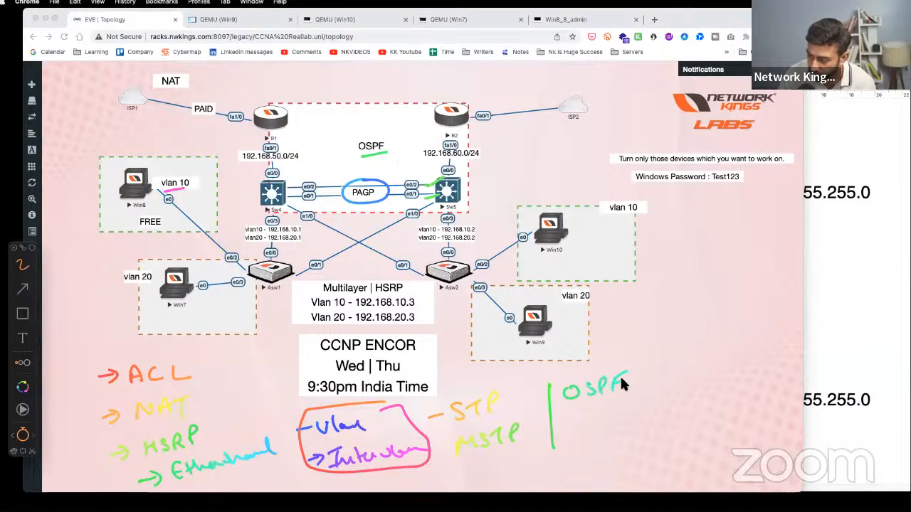
mouse_move(581, 411)
left_mouse_down()
mouse_move(578, 426)
mouse_move(635, 394)
left_mouse_up()
left_click_drag(590, 444, 583, 461)
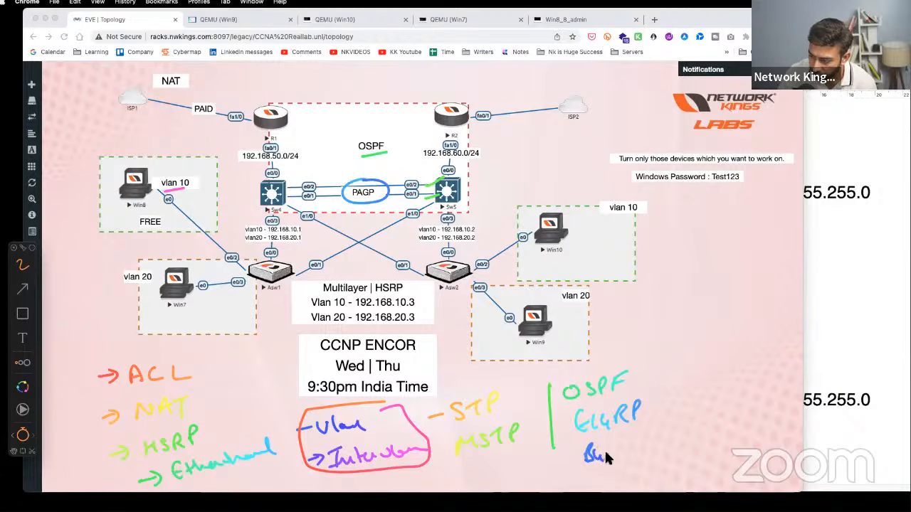
left_click_drag(593, 373, 612, 388)
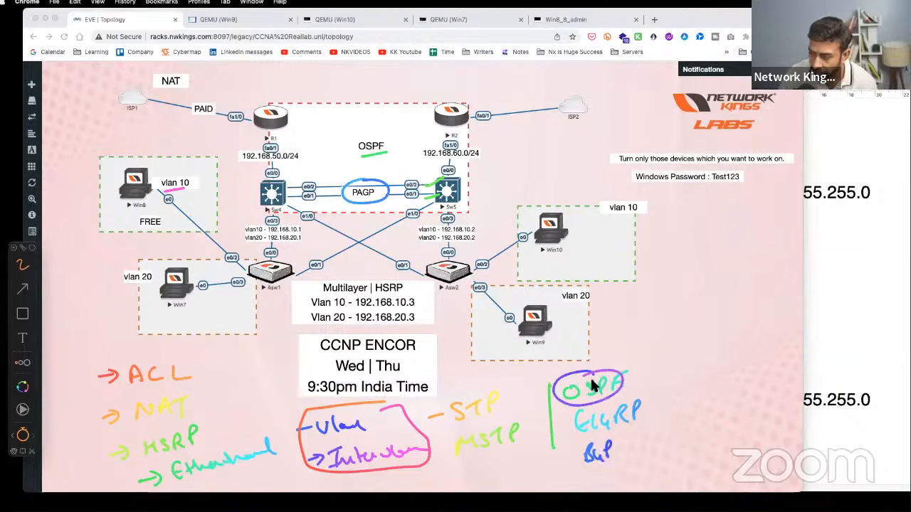
left_click_drag(652, 366, 646, 430)
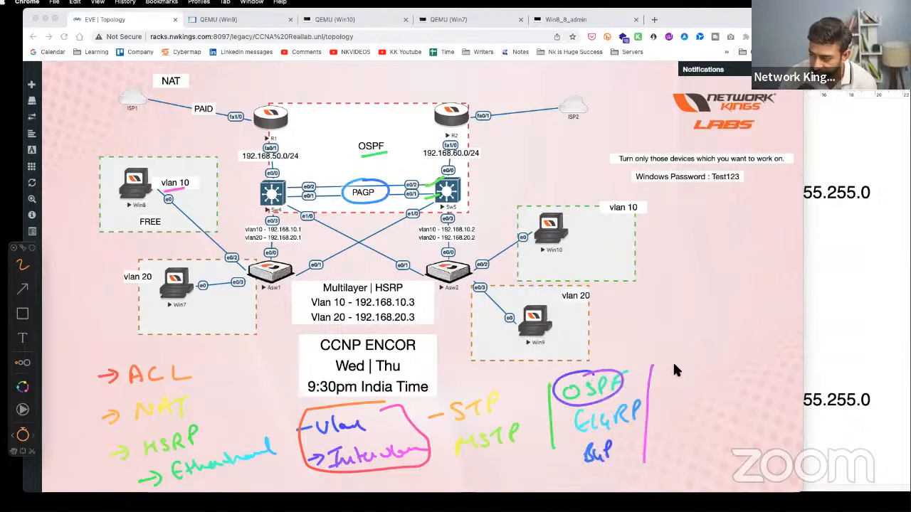
- Write IPSLA and QoS after the second divider
left_click_drag(666, 371, 684, 369)
mouse_move(676, 370)
left_mouse_down()
mouse_move(676, 383)
mouse_move(731, 362)
left_mouse_up()
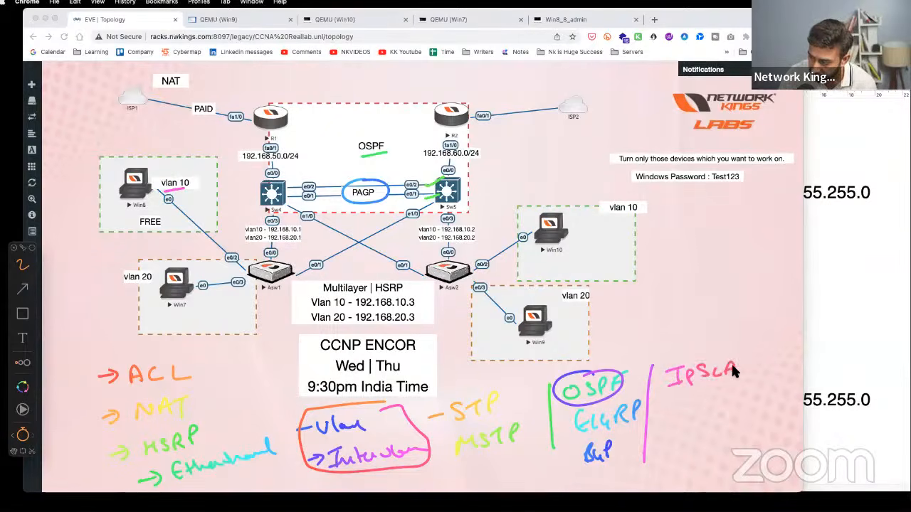
mouse_move(687, 404)
left_mouse_down()
mouse_move(685, 420)
mouse_move(698, 404)
left_mouse_up()
left_click_drag(718, 402, 709, 412)
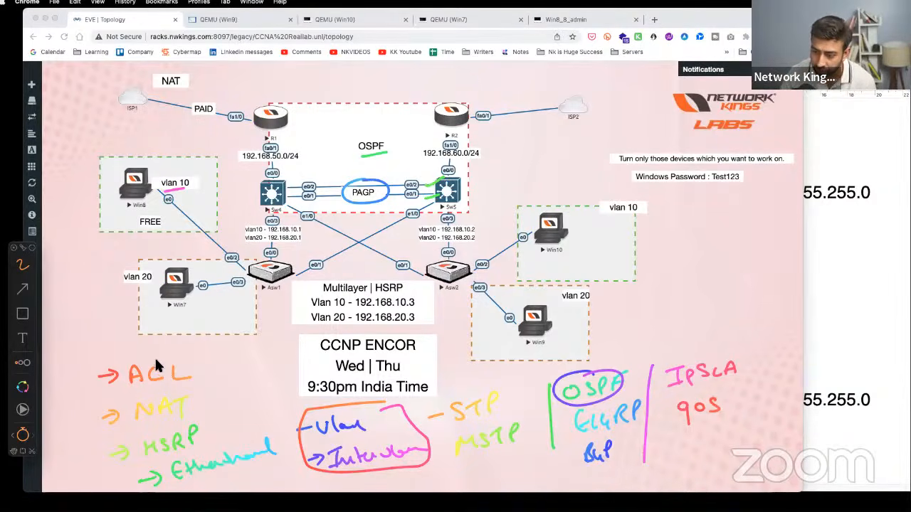
- Circle the ACL, NAT, HSRP and STP notes and tick the Vlan 10/20 HSRP addresses
left_click_drag(116, 370, 155, 355)
mouse_move(158, 394)
left_mouse_down()
mouse_move(144, 426)
mouse_move(153, 395)
left_mouse_up()
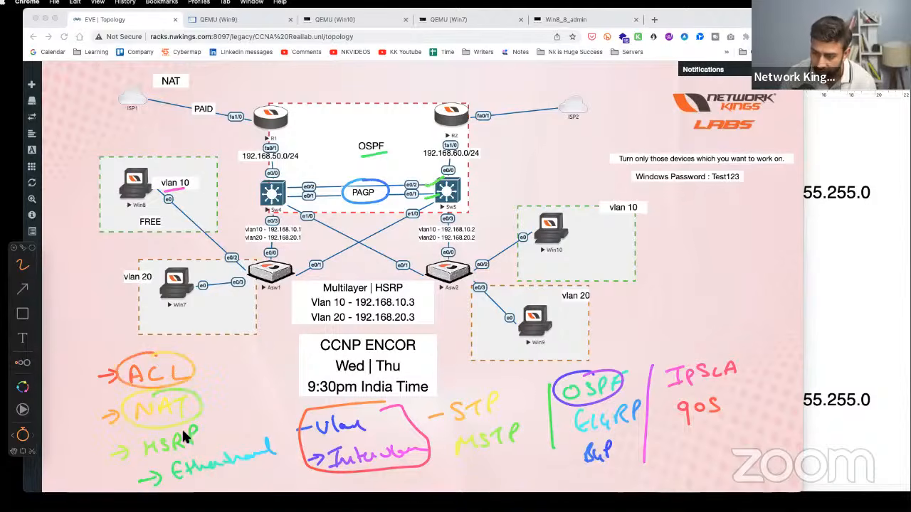
left_click_drag(181, 431, 226, 431)
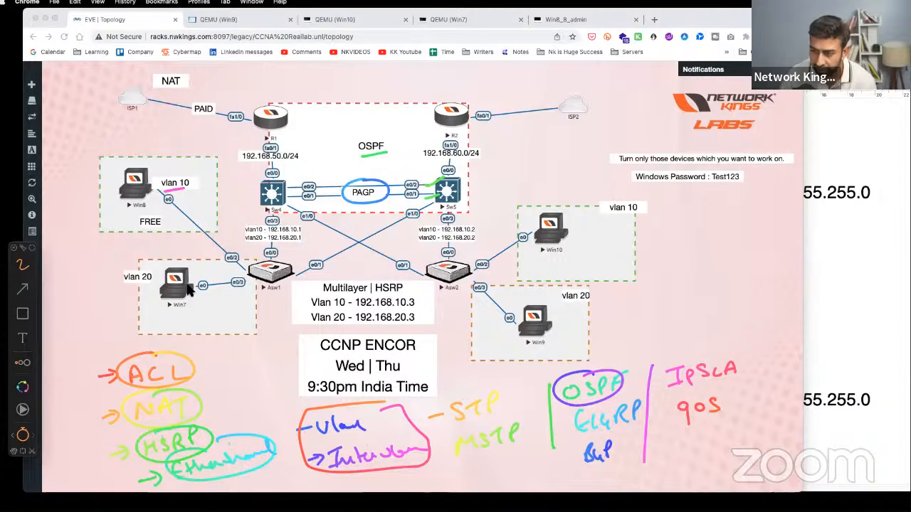
mouse_move(299, 303)
left_mouse_down()
mouse_move(314, 300)
mouse_move(307, 325)
left_mouse_up()
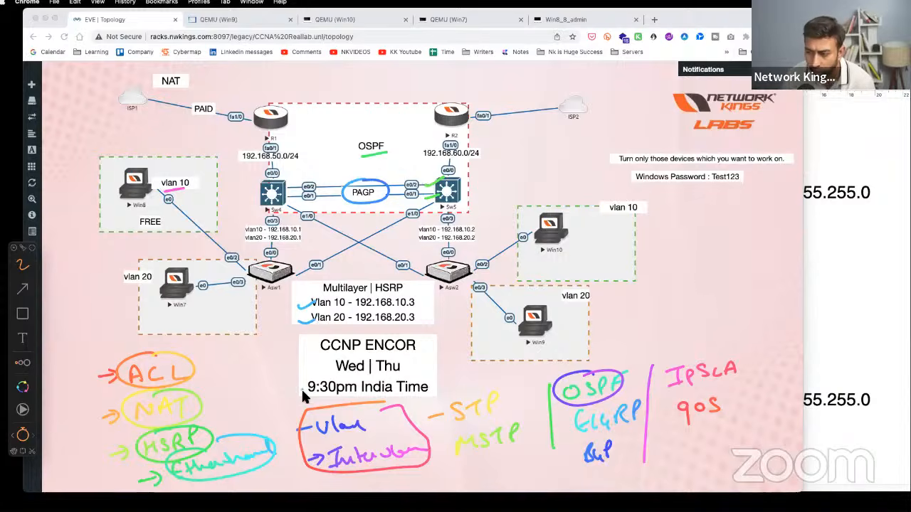
mouse_move(445, 411)
left_mouse_down()
mouse_move(501, 416)
mouse_move(484, 407)
left_mouse_up()
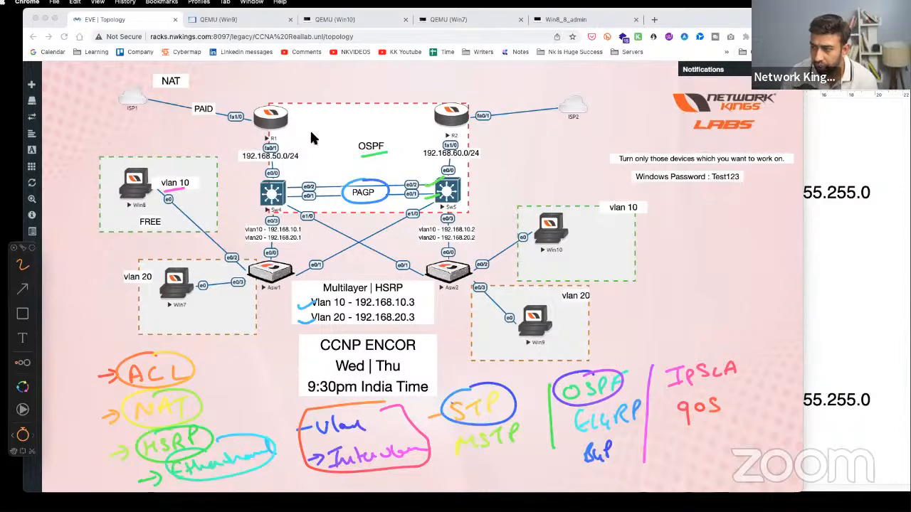
- Write IpSLA beside the NAT label, then erase all annotations
mouse_move(226, 80)
left_mouse_down()
mouse_move(228, 100)
mouse_move(255, 83)
mouse_move(258, 96)
left_mouse_up()
mouse_move(271, 77)
left_mouse_down()
mouse_move(281, 94)
mouse_move(288, 79)
mouse_move(288, 88)
left_mouse_up()
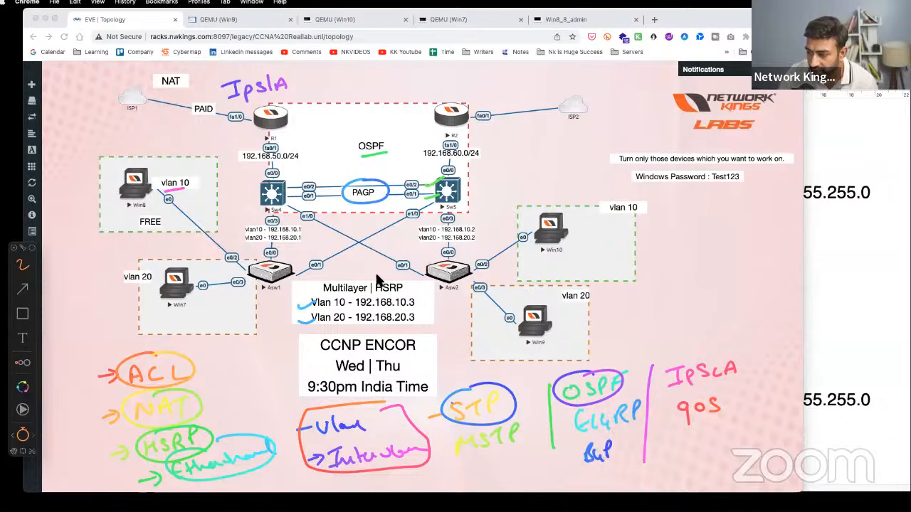
key("Escape")
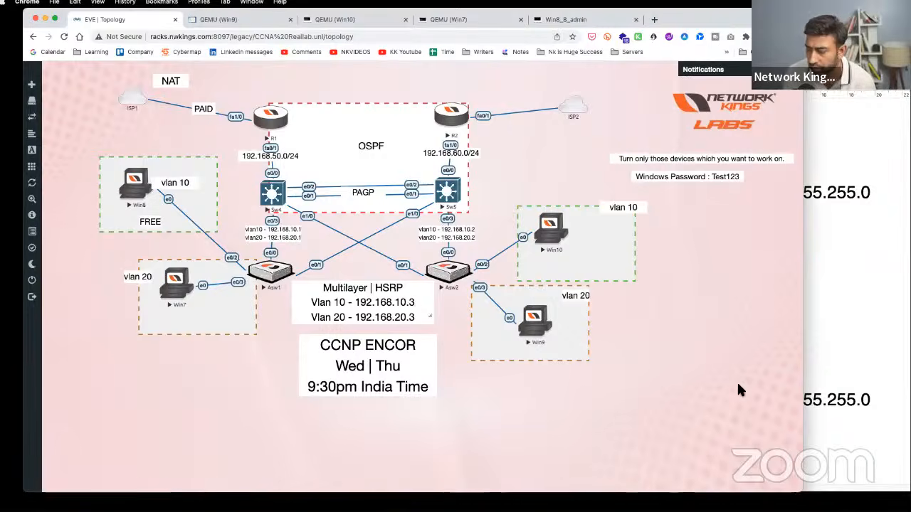
- Bring up the configuration notes, scroll to the vlan 10 section, and select the whole document
left_click(834, 358)
scroll(674, 332, "down", 10)
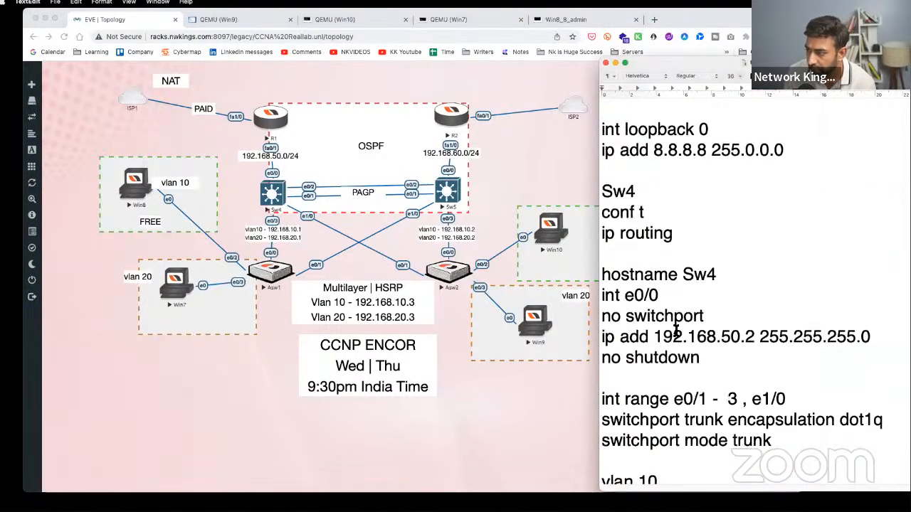
scroll(675, 332, "down", 7)
left_click(675, 331)
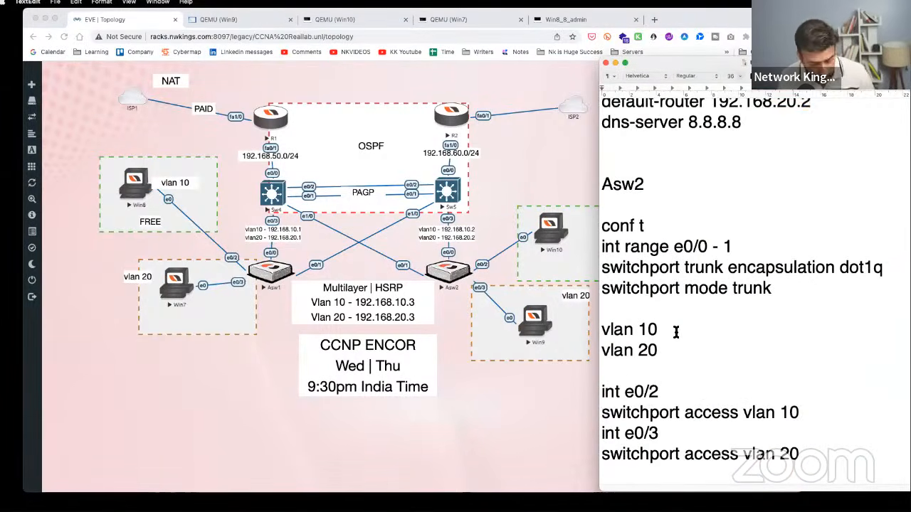
key("super+a")
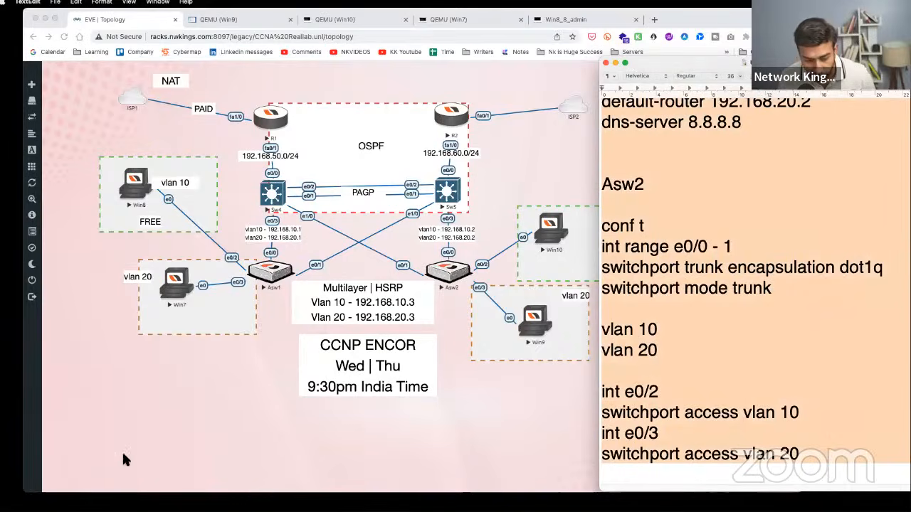
- In Craft's The Real Lab page, copy the Share to Web link, then return to EVE-NG
key("super+Tab")
scroll(534, 326, "down", 10)
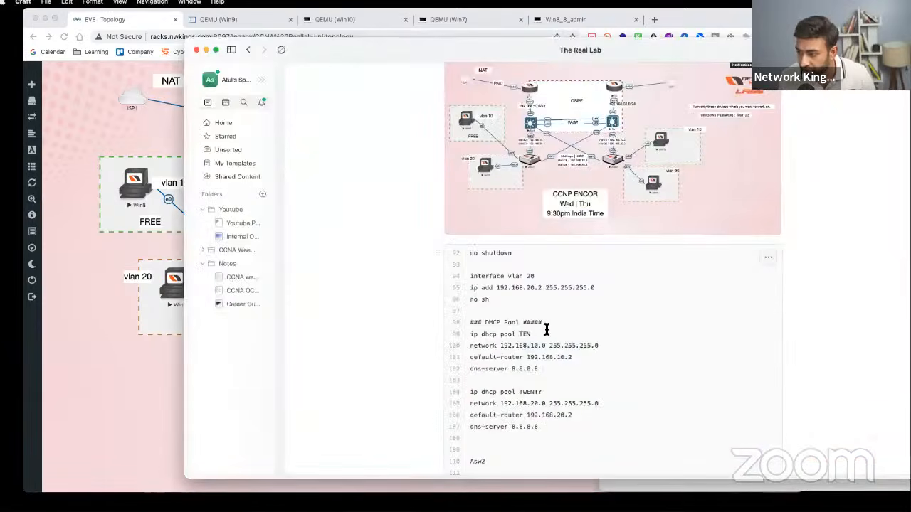
scroll(542, 332, "up", 15)
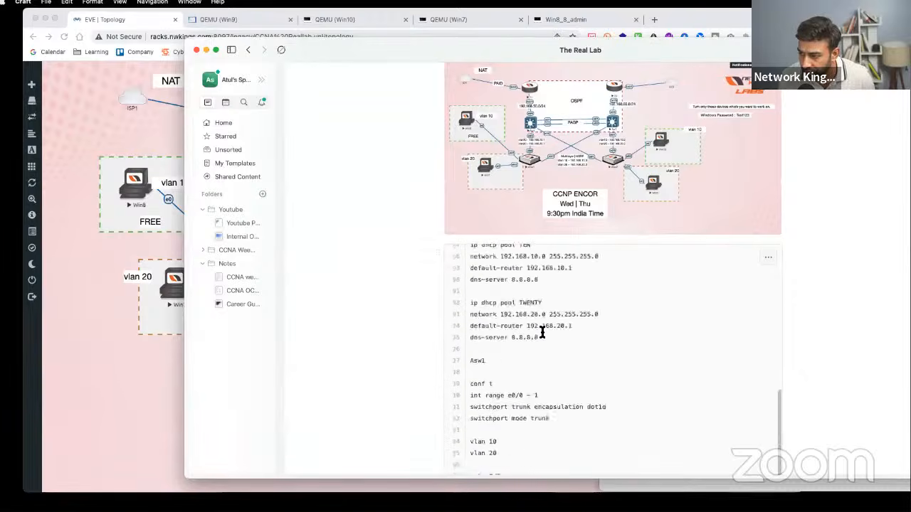
left_click(898, 50)
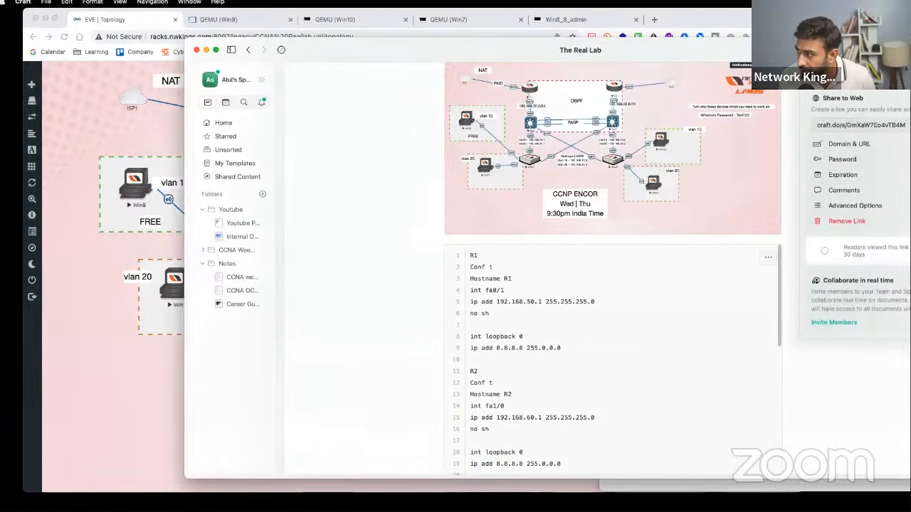
left_click(909, 125)
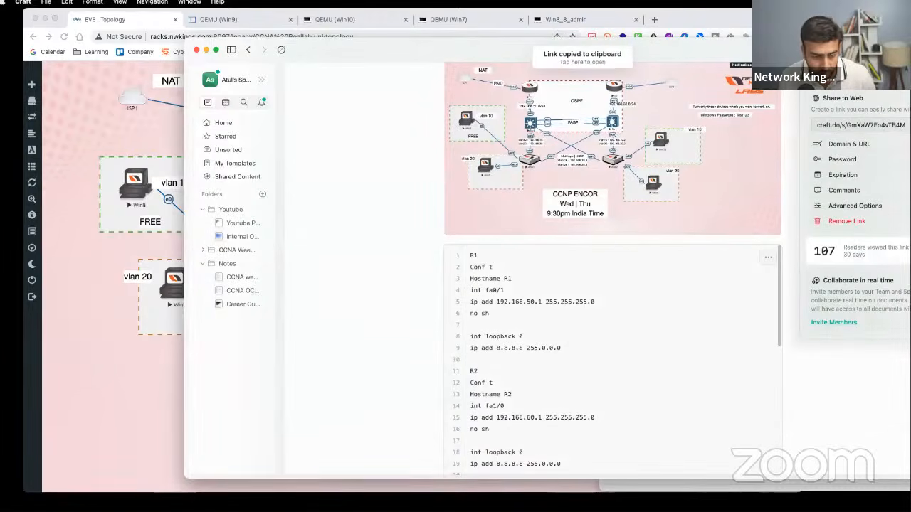
key("super+Tab")
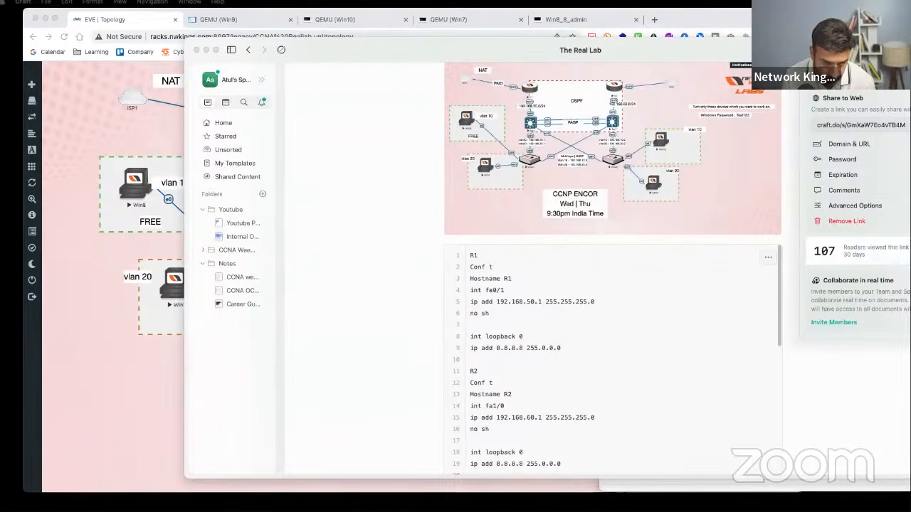
left_click(106, 316)
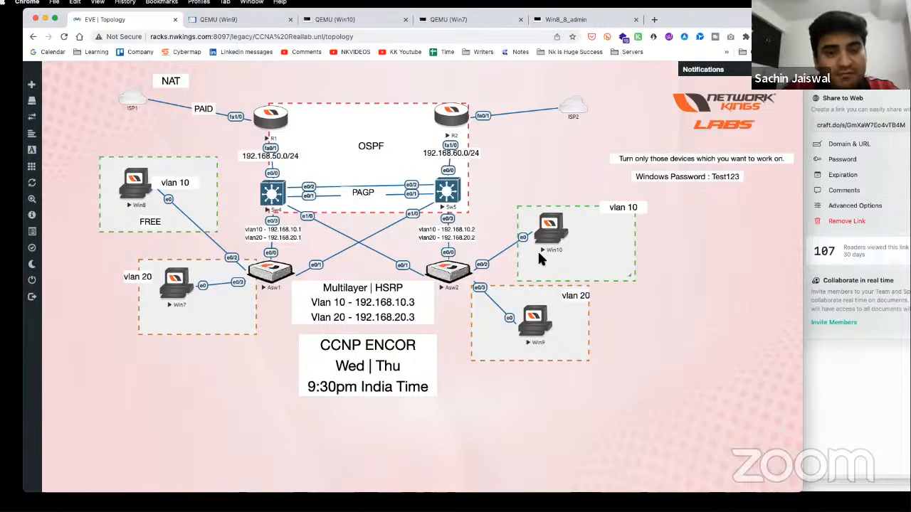
- Briefly raise the Craft notes, then bring the EVE-NG topology window back in front
left_click(824, 384)
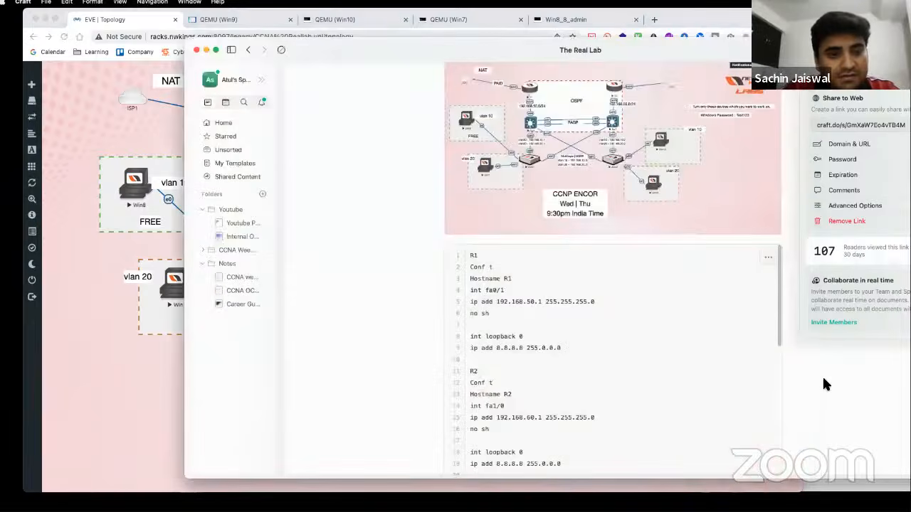
left_click(162, 361)
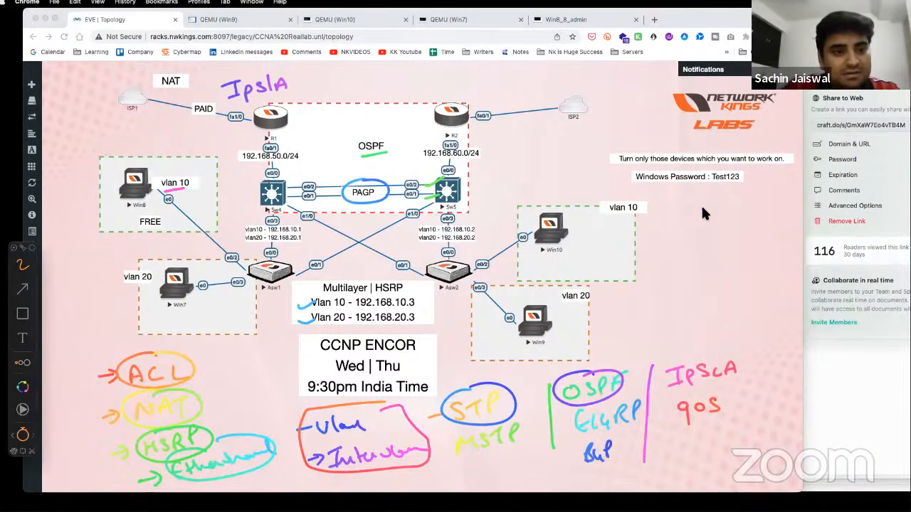
key("Delete")
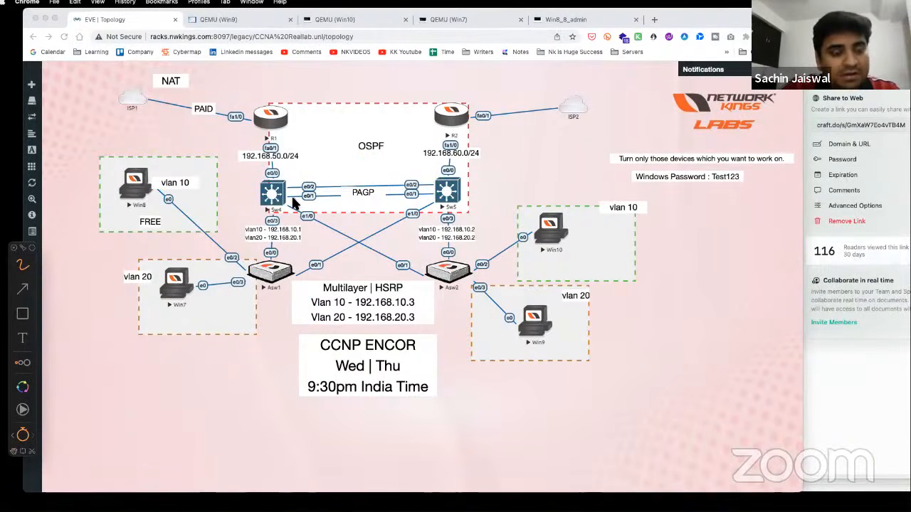
mouse_move(289, 189)
left_mouse_down()
mouse_move(278, 175)
mouse_move(243, 186)
mouse_move(288, 173)
left_mouse_up()
mouse_move(456, 172)
left_mouse_down()
mouse_move(450, 215)
mouse_move(436, 175)
left_mouse_up()
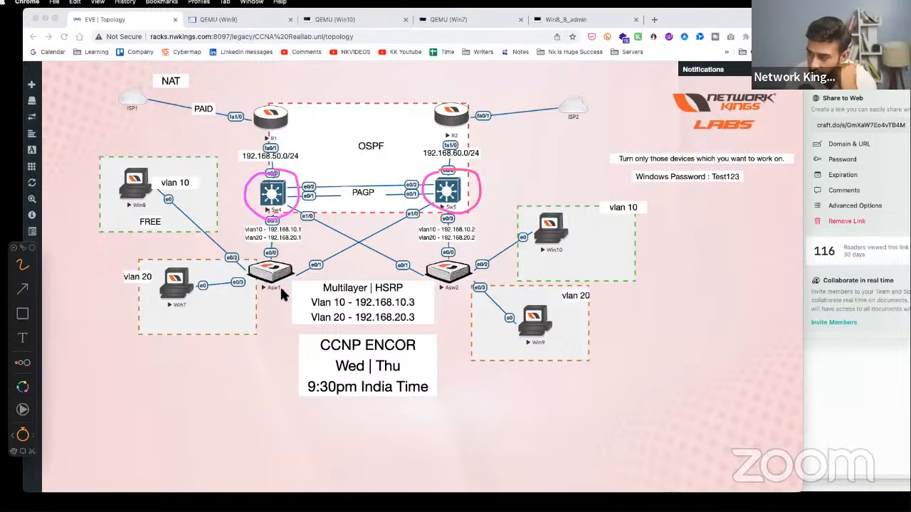
mouse_move(341, 161)
left_mouse_down()
mouse_move(342, 179)
mouse_move(349, 177)
left_mouse_up()
left_click_drag(341, 171, 367, 174)
left_click_drag(357, 170, 375, 178)
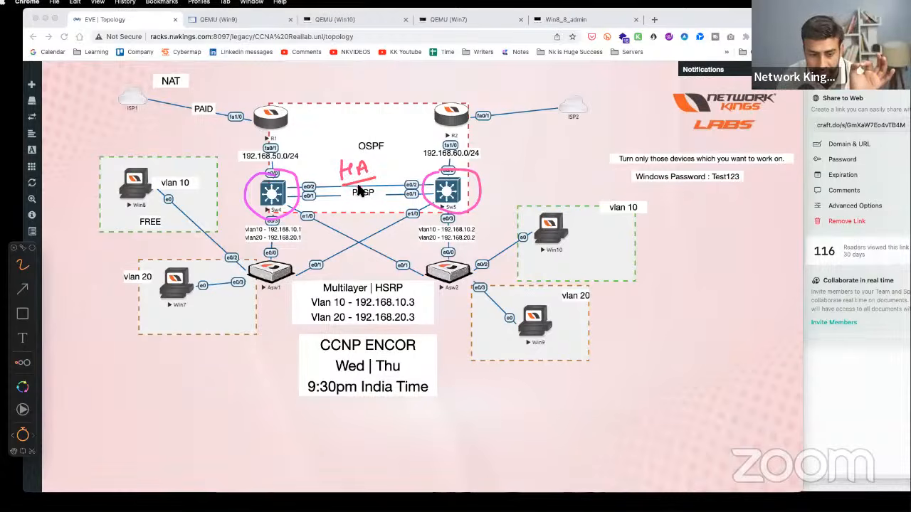
left_click_drag(271, 99, 297, 90)
left_click_drag(571, 90, 596, 83)
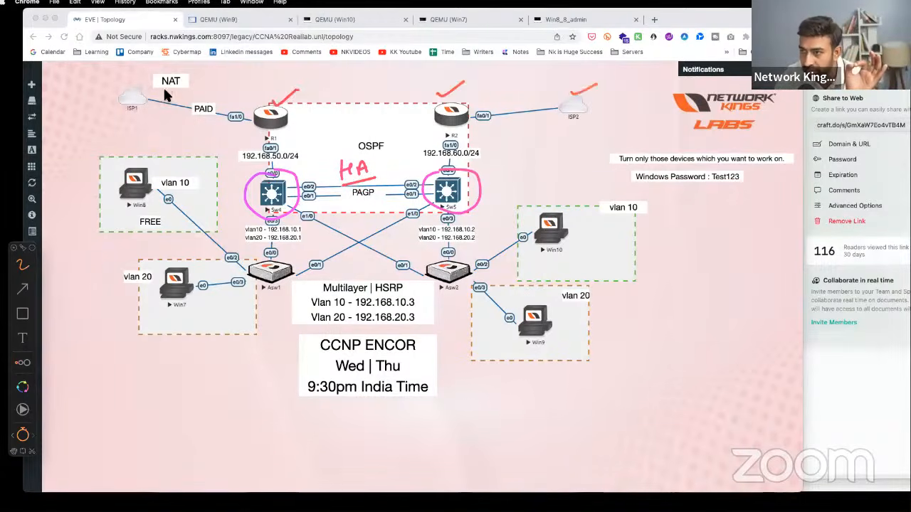
left_click_drag(169, 81, 141, 95)
left_click_drag(234, 221, 258, 206)
left_click_drag(509, 195, 474, 213)
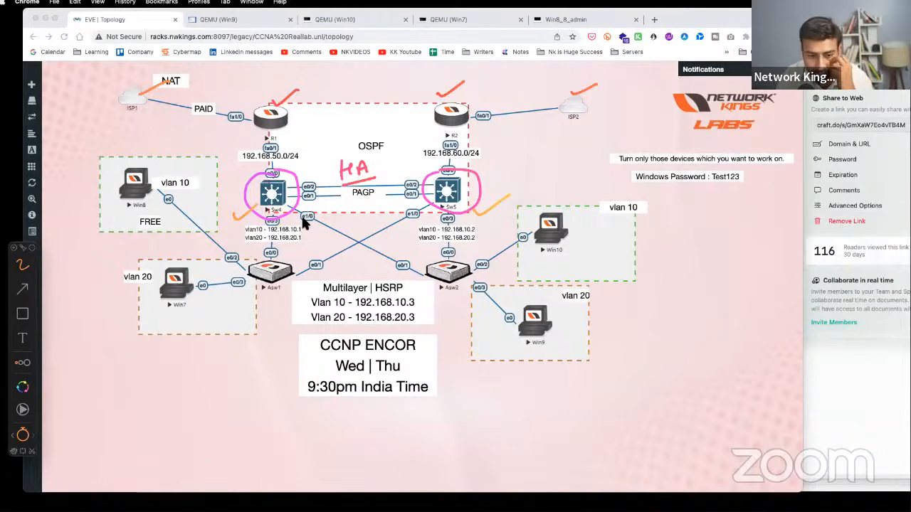
mouse_move(294, 93)
left_mouse_down()
mouse_move(259, 130)
mouse_move(286, 128)
left_mouse_up()
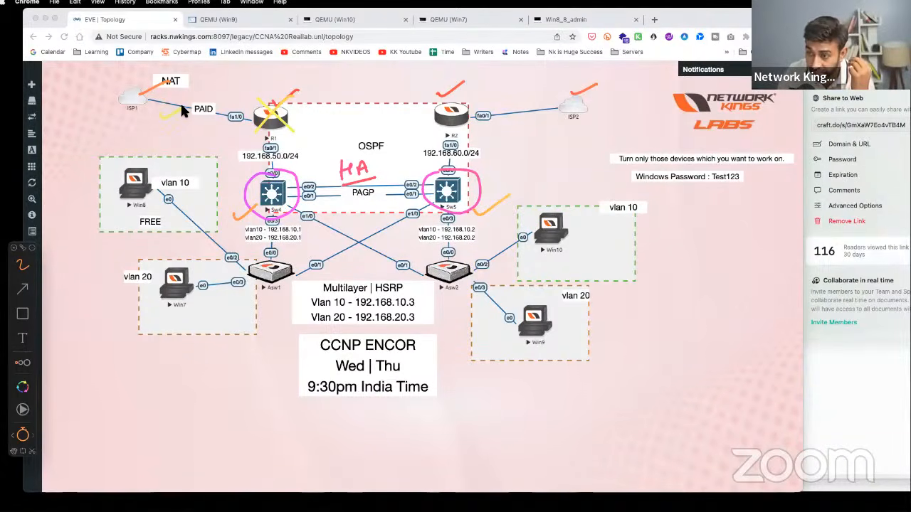
left_click_drag(505, 117, 534, 108)
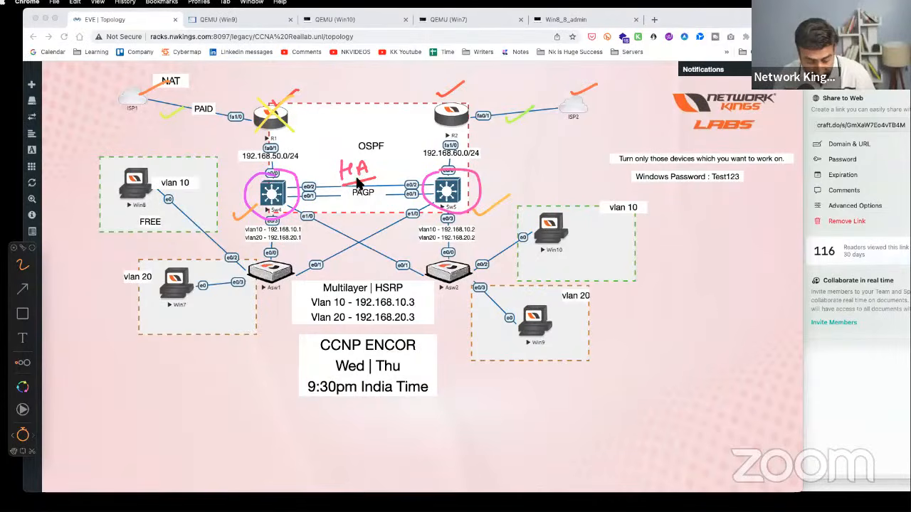
key("alt+Tab")
key("Escape")
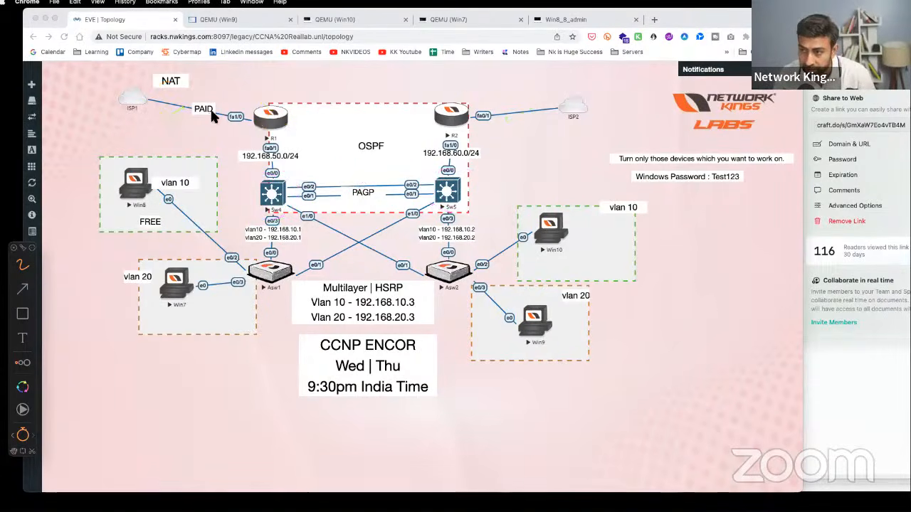
mouse_move(240, 94)
left_mouse_down()
mouse_move(217, 116)
mouse_move(232, 116)
left_mouse_up()
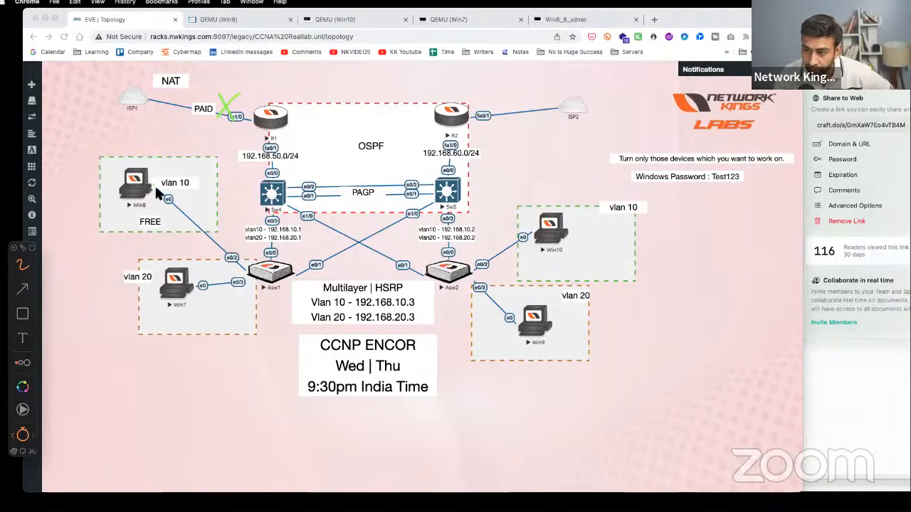
mouse_move(157, 193)
left_mouse_down()
mouse_move(321, 175)
mouse_move(560, 88)
mouse_move(597, 92)
left_mouse_up()
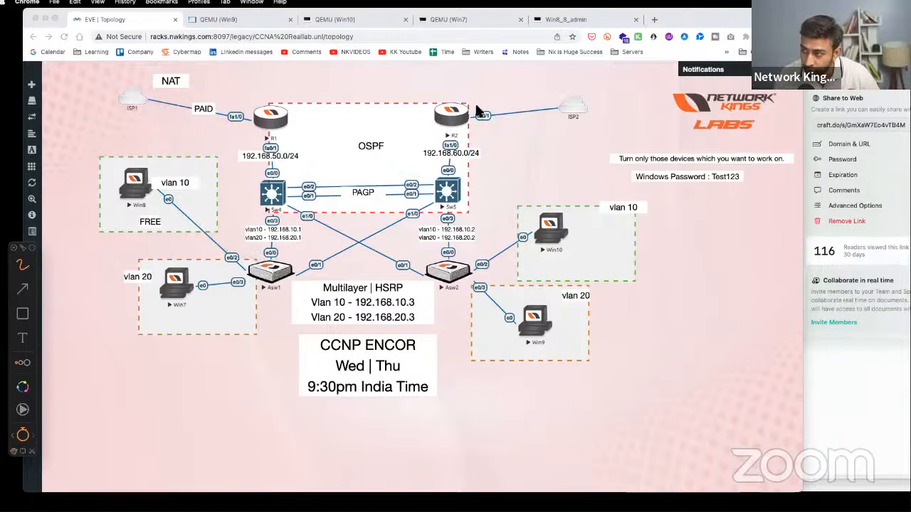
left_click_drag(254, 108, 286, 135)
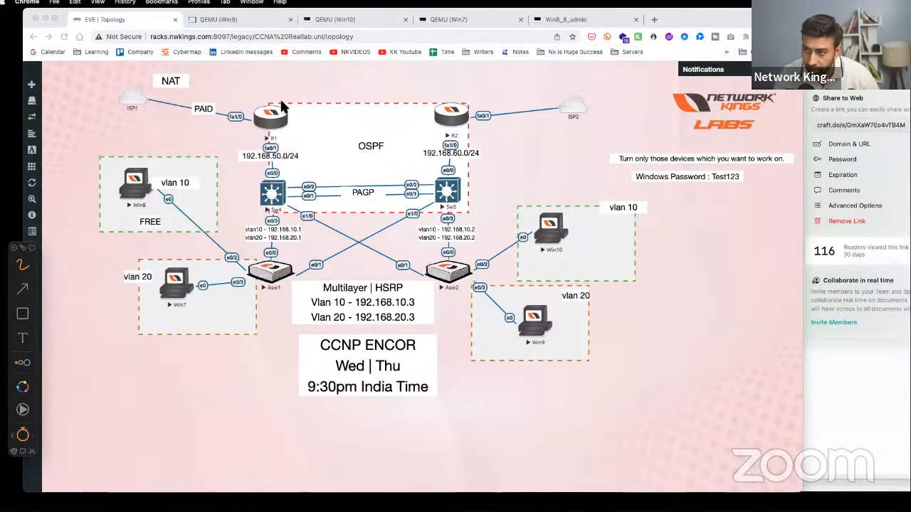
left_click_drag(281, 103, 258, 136)
mouse_move(136, 187)
left_mouse_down()
mouse_move(276, 217)
mouse_move(457, 178)
mouse_move(505, 107)
mouse_move(272, 237)
left_mouse_up()
mouse_move(286, 181)
left_mouse_down()
mouse_move(262, 208)
mouse_move(287, 210)
left_mouse_up()
mouse_move(140, 190)
left_mouse_down()
mouse_move(240, 269)
mouse_move(473, 174)
mouse_move(582, 105)
mouse_move(601, 105)
left_mouse_up()
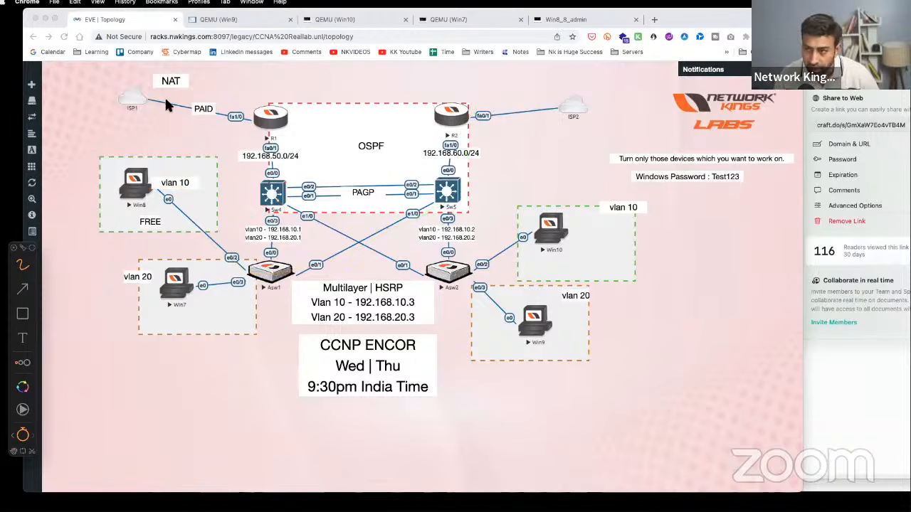
mouse_move(183, 92)
left_mouse_down()
mouse_move(173, 101)
mouse_move(190, 114)
left_mouse_up()
mouse_move(286, 105)
left_mouse_down()
mouse_move(262, 133)
mouse_move(287, 133)
left_mouse_up()
mouse_move(288, 179)
left_mouse_down()
mouse_move(262, 207)
mouse_move(292, 205)
left_mouse_up()
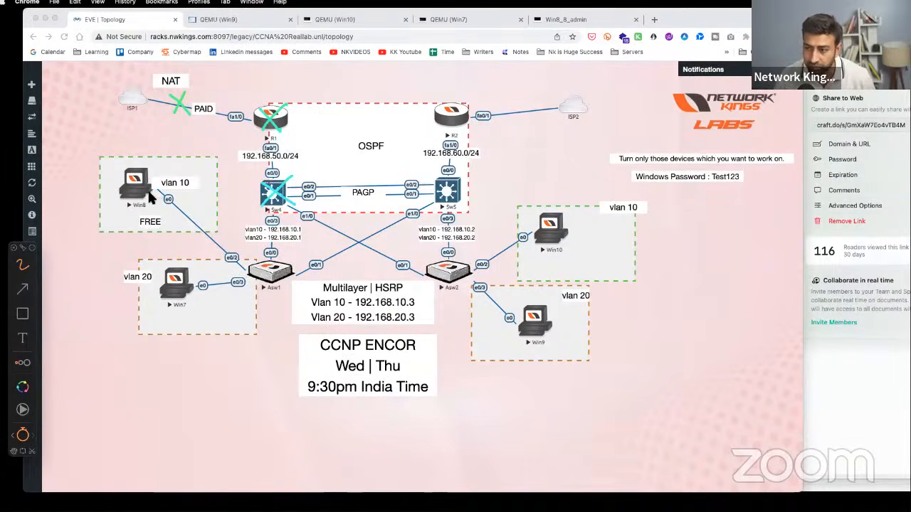
mouse_move(150, 193)
left_mouse_down()
mouse_move(311, 264)
mouse_move(448, 187)
mouse_move(540, 90)
left_mouse_up()
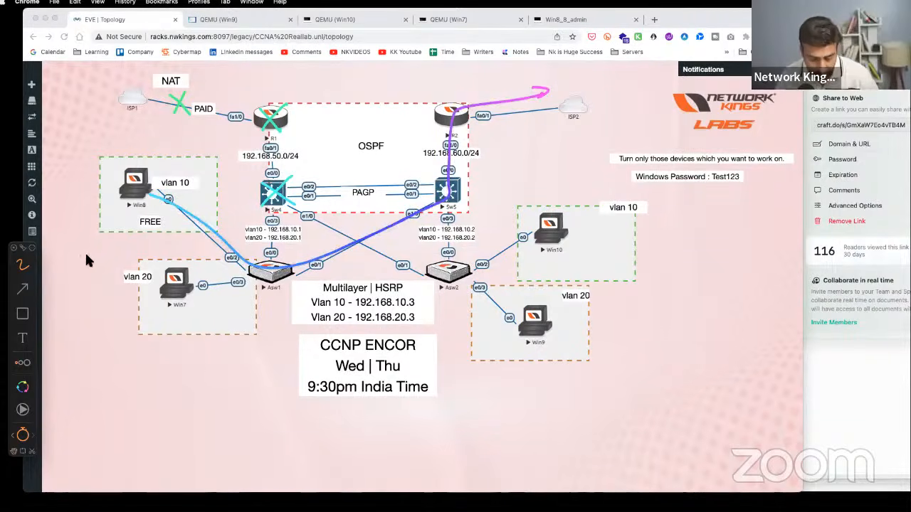
key("Escape")
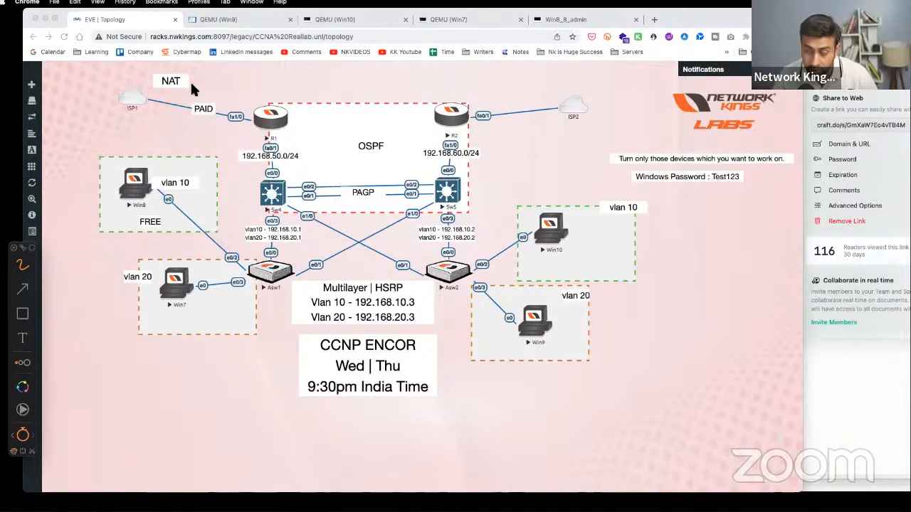
left_click_drag(231, 76, 229, 93)
left_click_drag(262, 120, 155, 102)
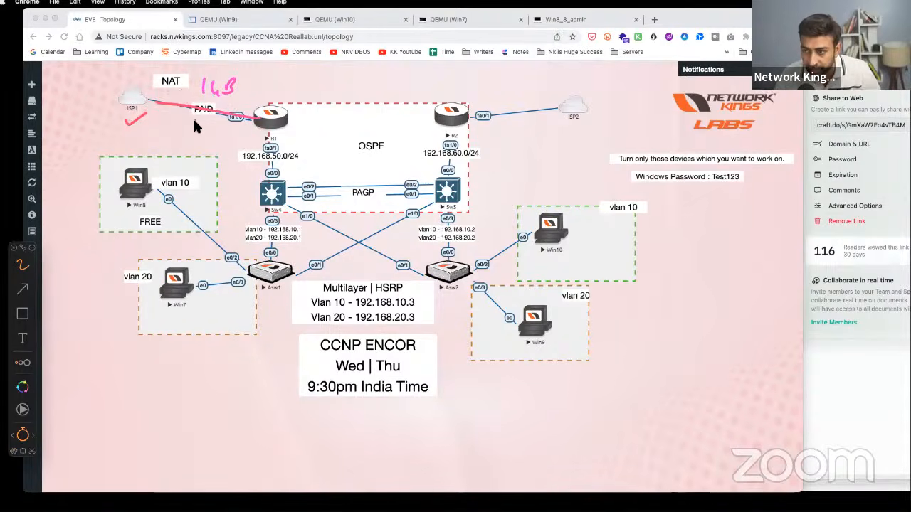
mouse_move(166, 120)
left_mouse_down()
mouse_move(215, 126)
mouse_move(203, 131)
left_mouse_up()
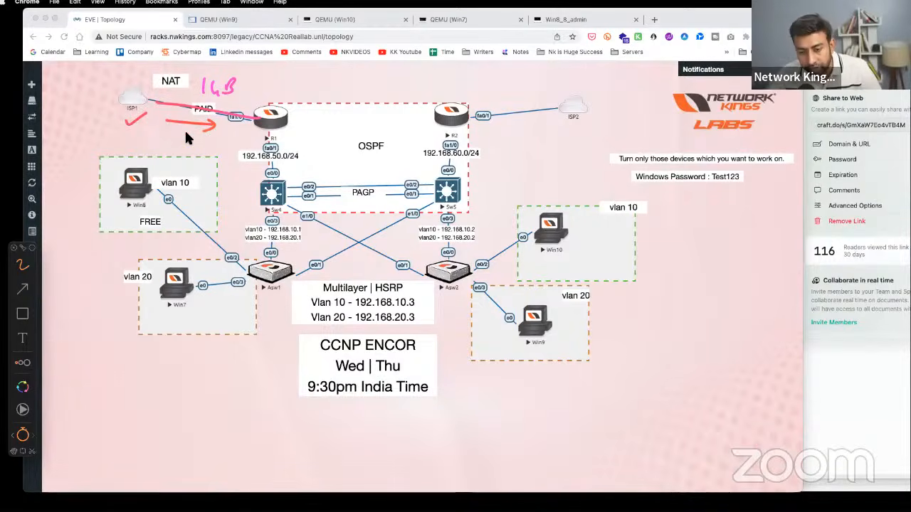
mouse_move(258, 111)
left_mouse_down()
mouse_move(269, 125)
mouse_move(205, 96)
mouse_move(135, 89)
mouse_move(147, 96)
left_mouse_up()
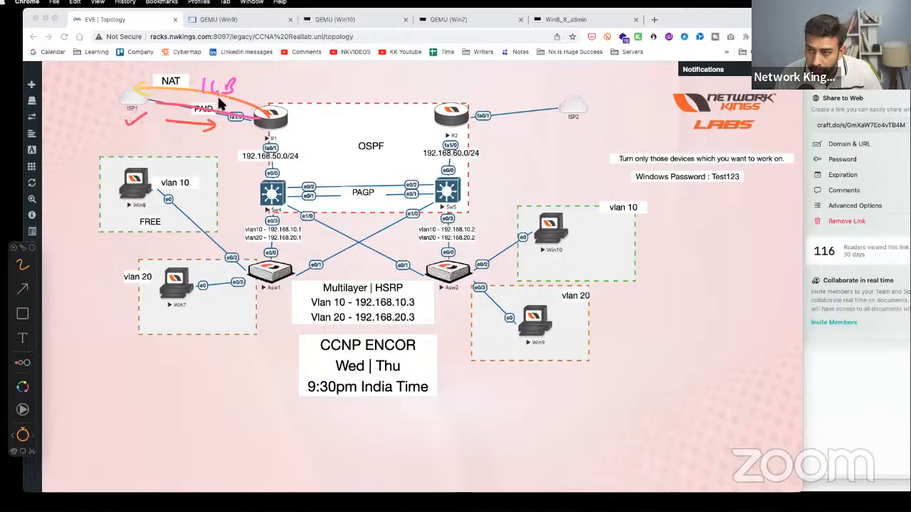
left_click_drag(253, 76, 312, 73)
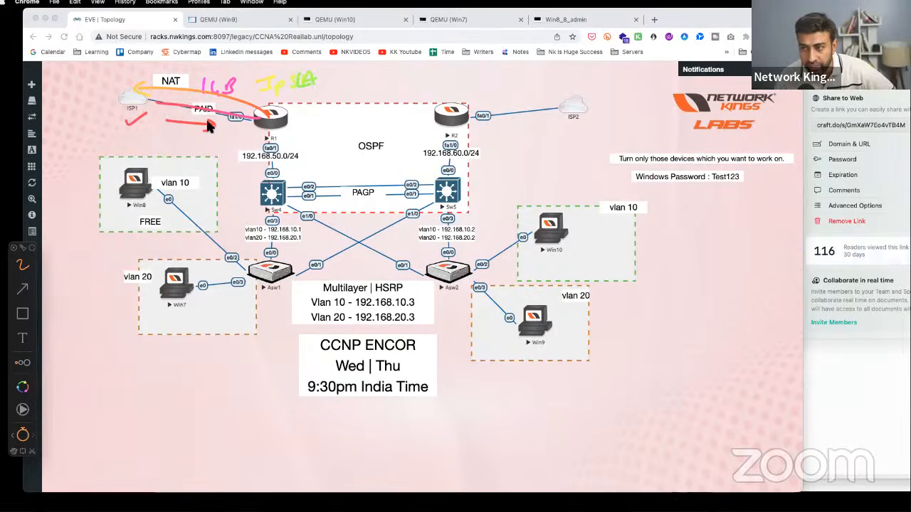
mouse_move(145, 191)
left_mouse_down()
mouse_move(207, 214)
mouse_move(285, 186)
mouse_move(448, 188)
mouse_move(503, 107)
mouse_move(560, 106)
left_mouse_up()
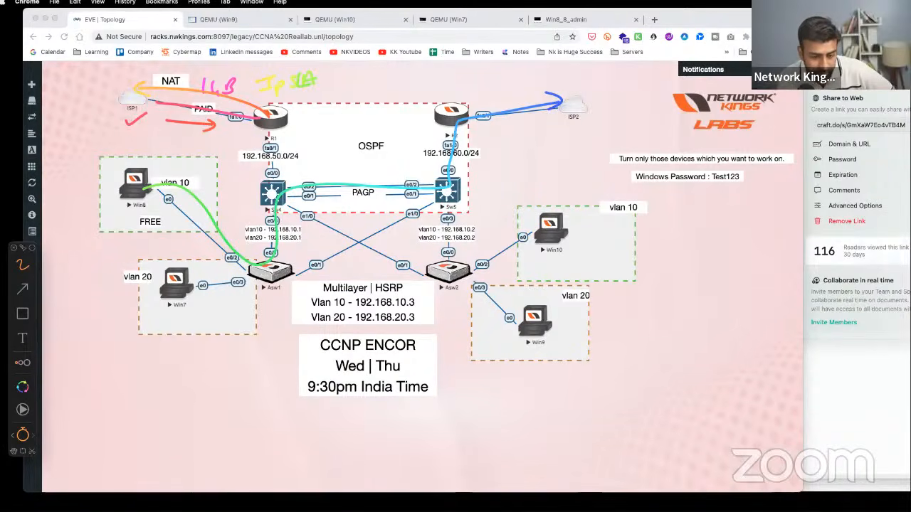
key("Escape")
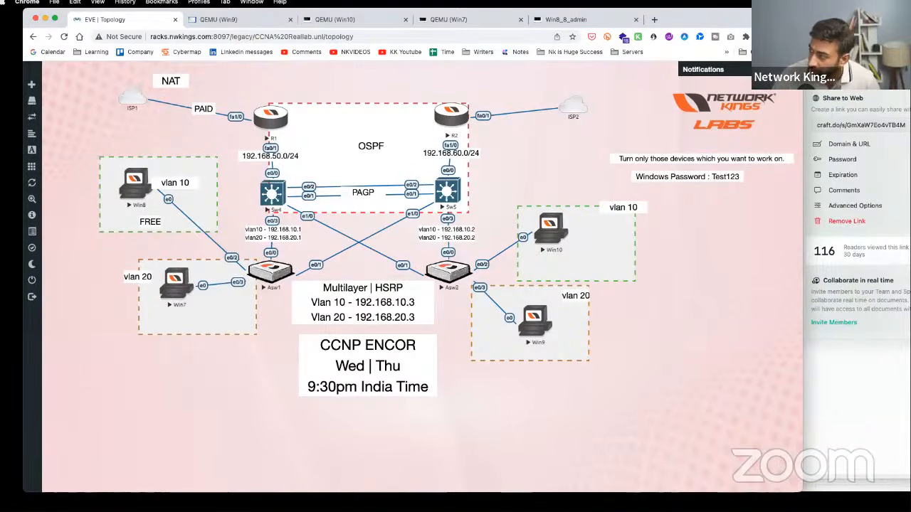
- Restore the earlier annotations and write 90% beside the topology
key("ctrl+Tab")
left_click_drag(705, 234, 704, 257)
left_click_drag(718, 240, 722, 241)
left_click_drag(732, 238, 733, 239)
left_click_drag(741, 233, 730, 252)
left_click_drag(739, 242, 740, 245)
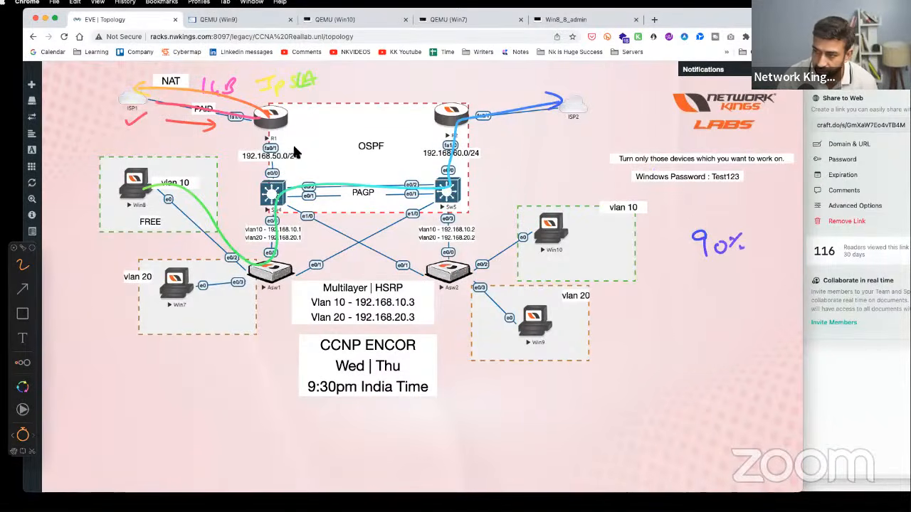
- Tick R1, Sw4 and Asw1, trace the Win7-to-Sw4 path, then clear everything and circle R1
left_click_drag(282, 137, 315, 125)
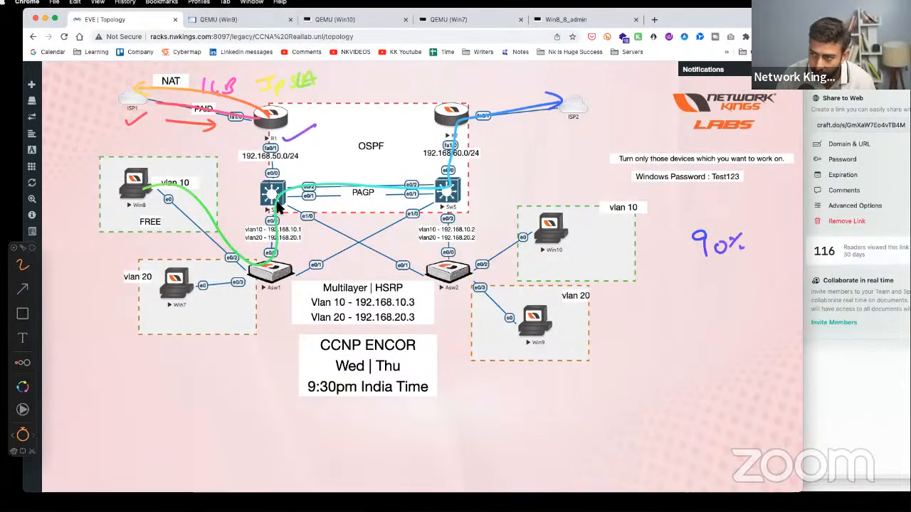
left_click_drag(270, 211, 311, 197)
left_click_drag(265, 271, 283, 280)
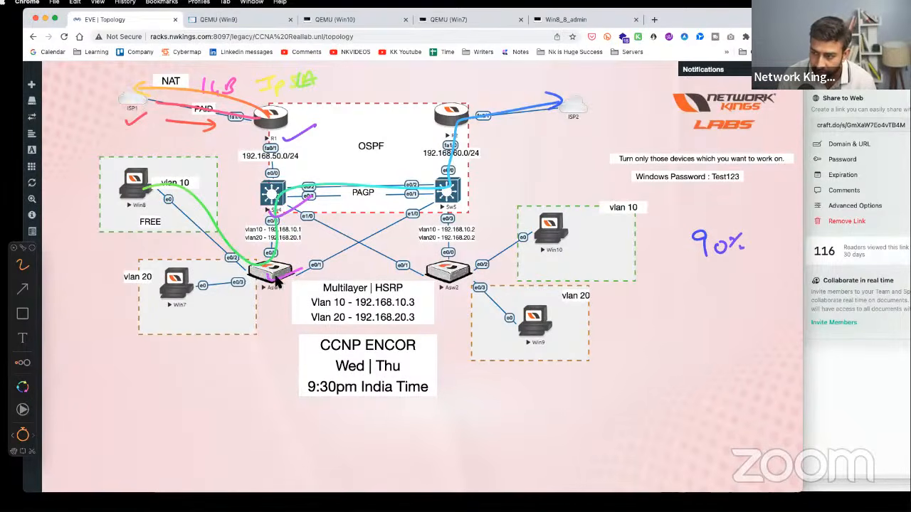
mouse_move(175, 304)
left_mouse_down()
mouse_move(277, 279)
mouse_move(278, 137)
left_mouse_up()
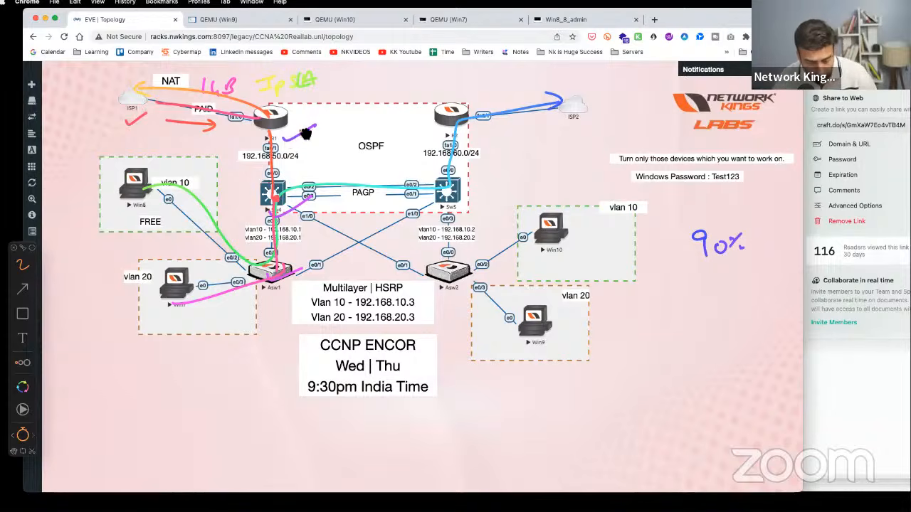
key("Escape")
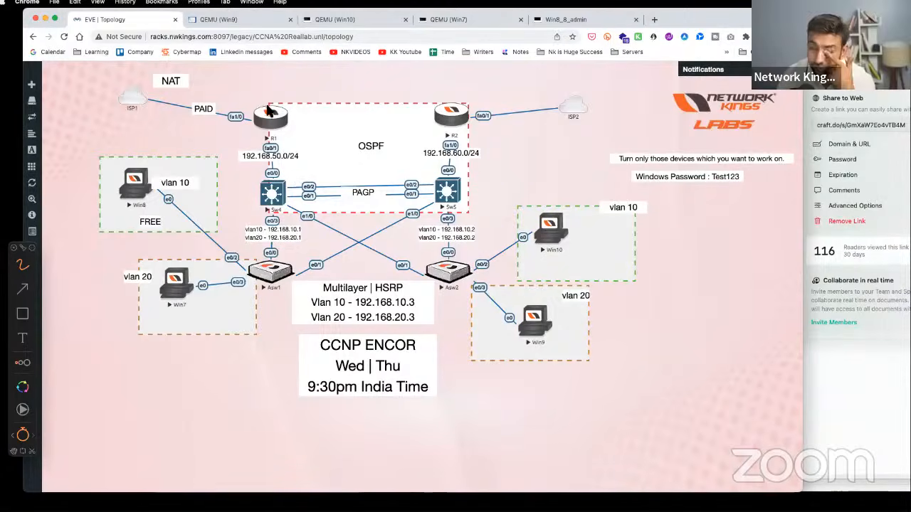
mouse_move(274, 101)
left_mouse_down()
mouse_move(262, 128)
mouse_move(272, 105)
left_mouse_up()
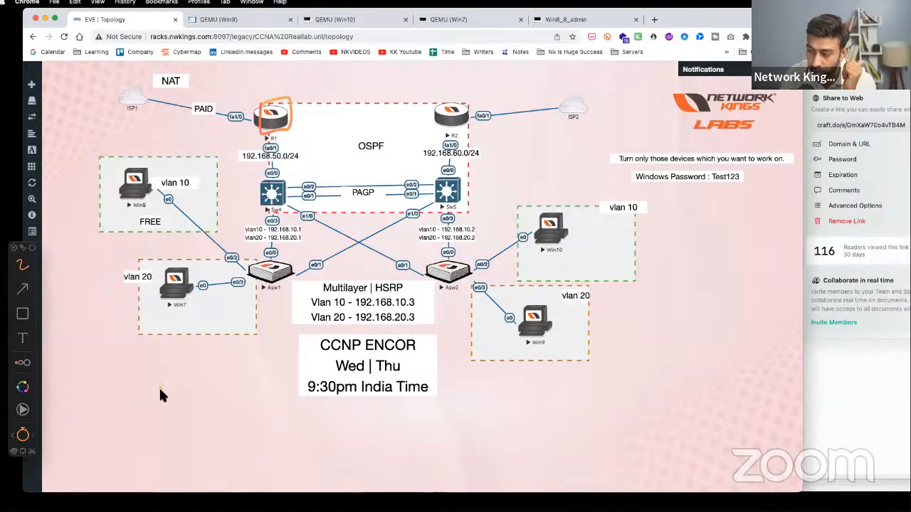
mouse_move(158, 387)
left_mouse_down()
mouse_move(175, 397)
mouse_move(207, 371)
mouse_move(211, 380)
mouse_move(245, 375)
left_mouse_up()
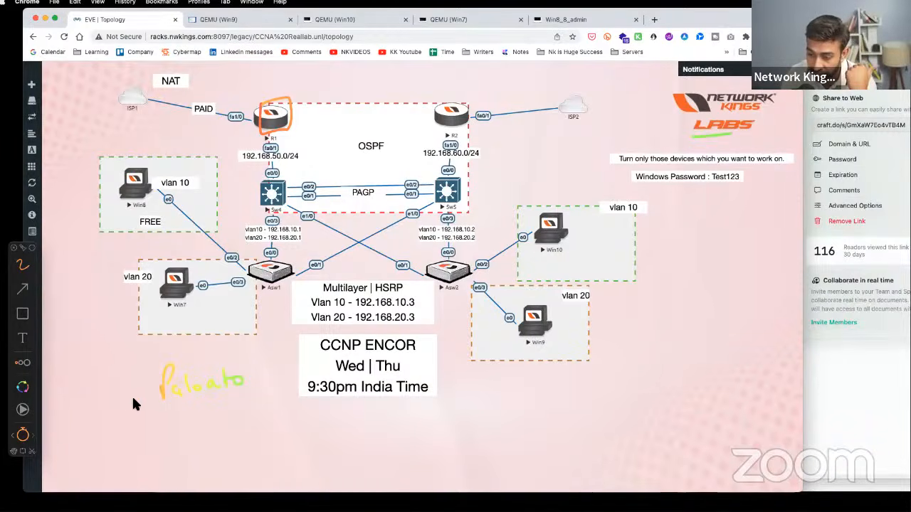
mouse_move(439, 98)
left_mouse_down()
mouse_move(442, 123)
mouse_move(439, 100)
mouse_move(454, 117)
left_mouse_up()
left_click_drag(447, 110, 471, 109)
left_click_drag(267, 107, 290, 130)
left_click_drag(287, 108, 272, 131)
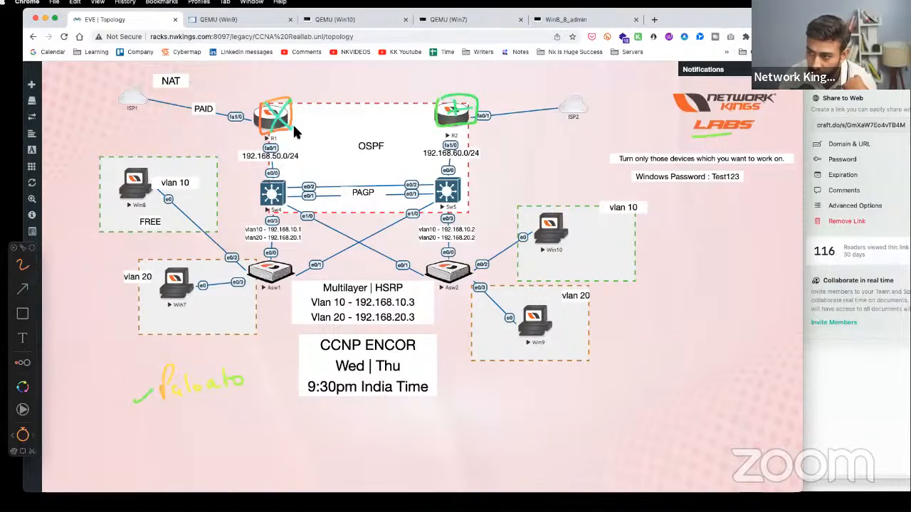
mouse_move(149, 183)
left_mouse_down()
mouse_move(288, 168)
mouse_move(483, 71)
mouse_move(612, 70)
left_mouse_up()
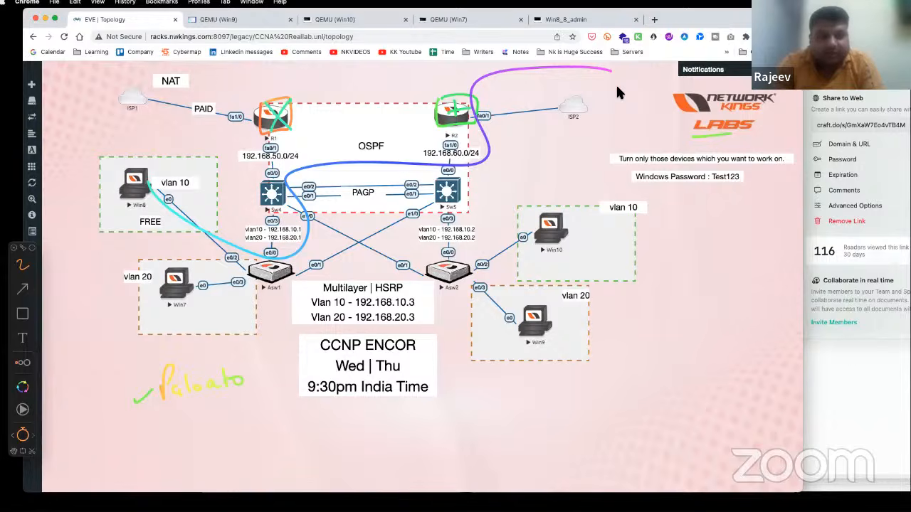
key("Escape")
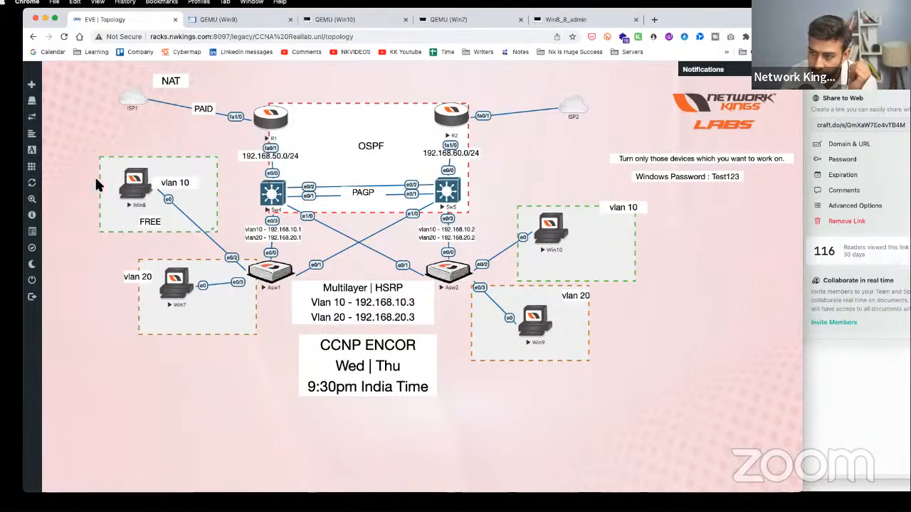
double_click(208, 109)
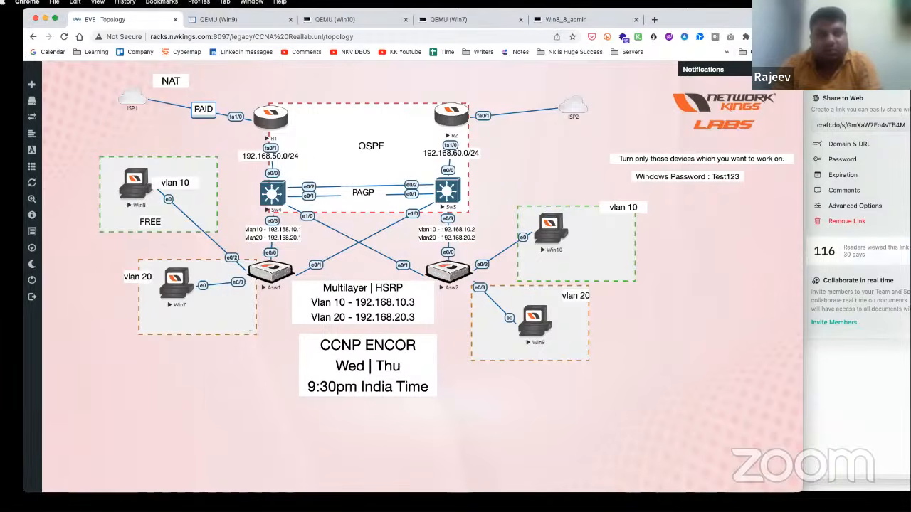
key("alt+Tab")
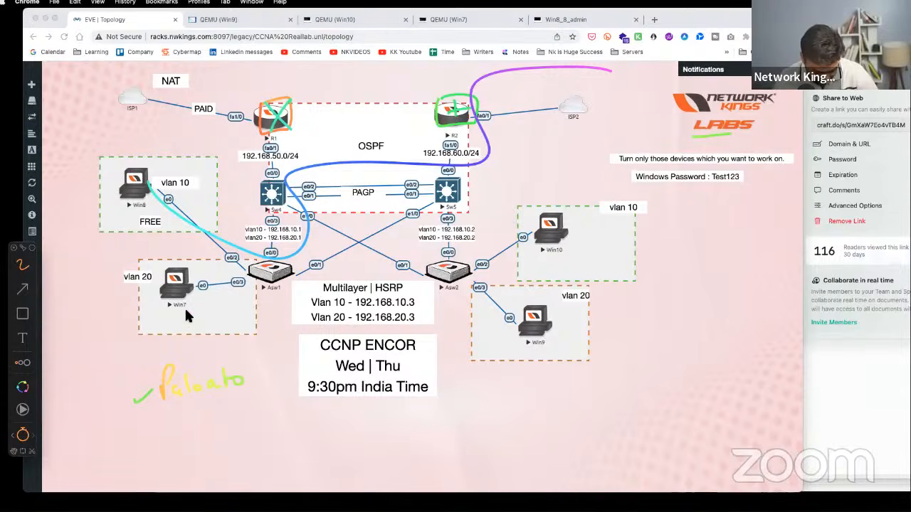
key("Escape")
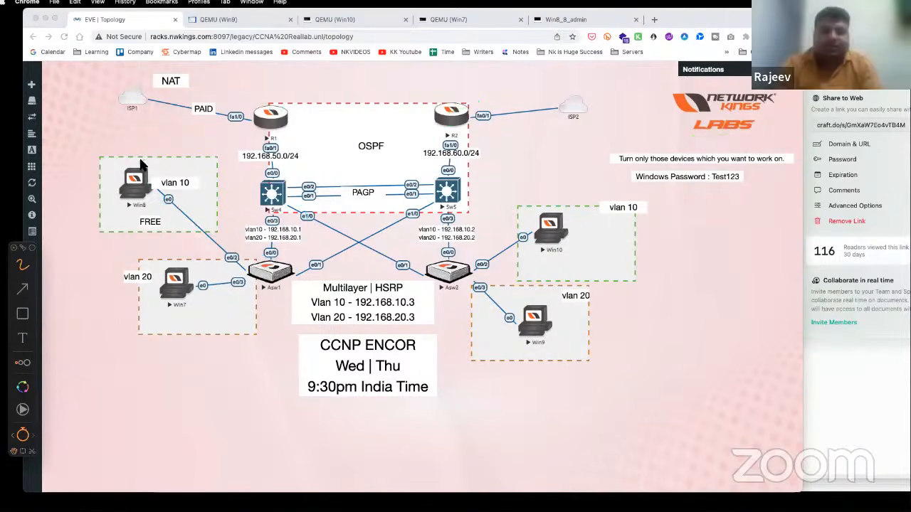
mouse_move(140, 165)
left_mouse_down()
mouse_move(105, 187)
mouse_move(205, 200)
mouse_move(160, 151)
mouse_move(215, 201)
left_mouse_up()
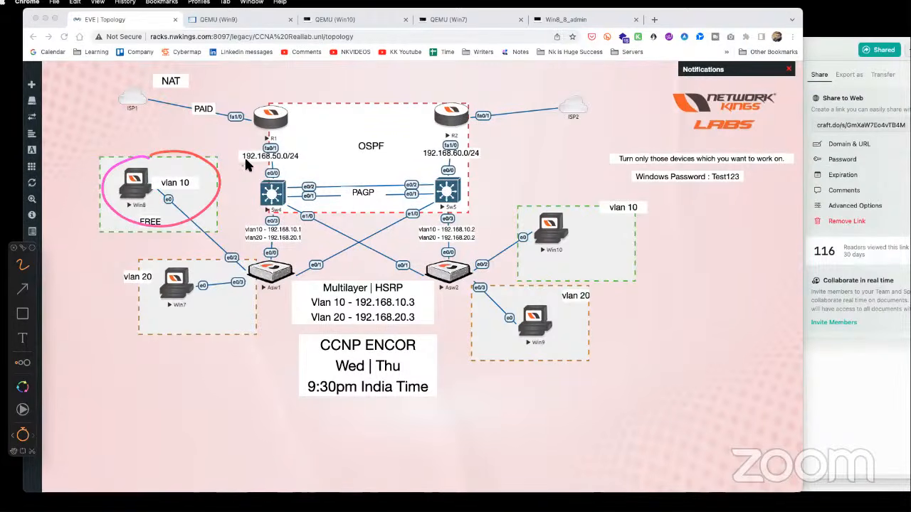
mouse_move(193, 210)
left_mouse_down()
mouse_move(241, 275)
mouse_move(288, 226)
mouse_move(278, 119)
mouse_move(176, 94)
left_mouse_up()
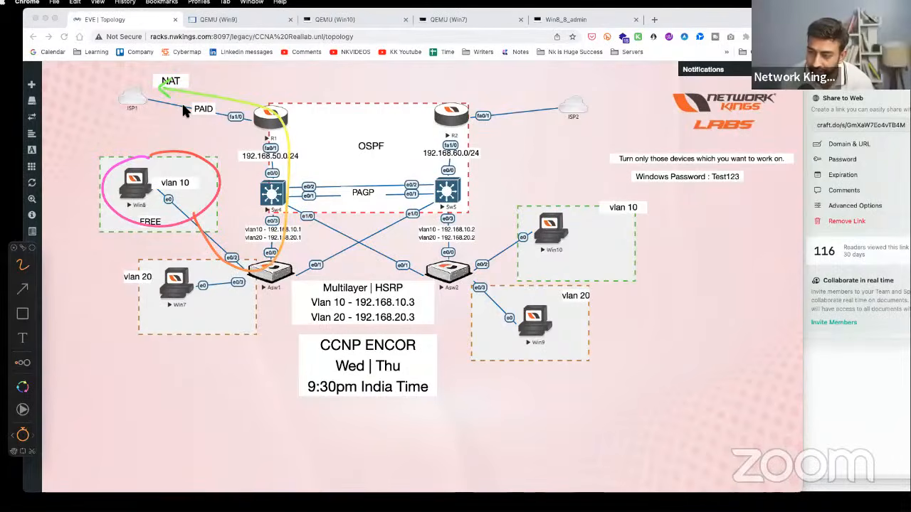
left_click_drag(200, 75, 235, 76)
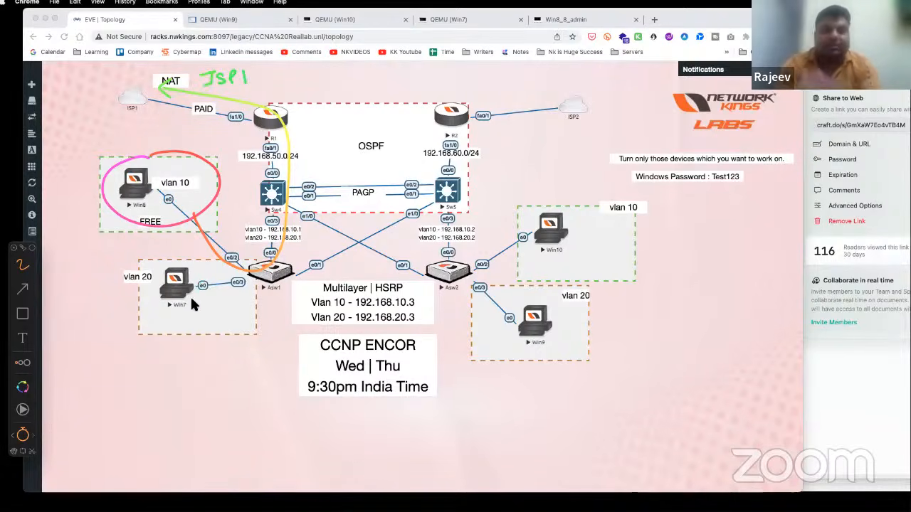
mouse_move(178, 269)
left_mouse_down()
mouse_move(153, 267)
mouse_move(196, 306)
mouse_move(242, 285)
mouse_move(283, 113)
mouse_move(223, 83)
left_mouse_up()
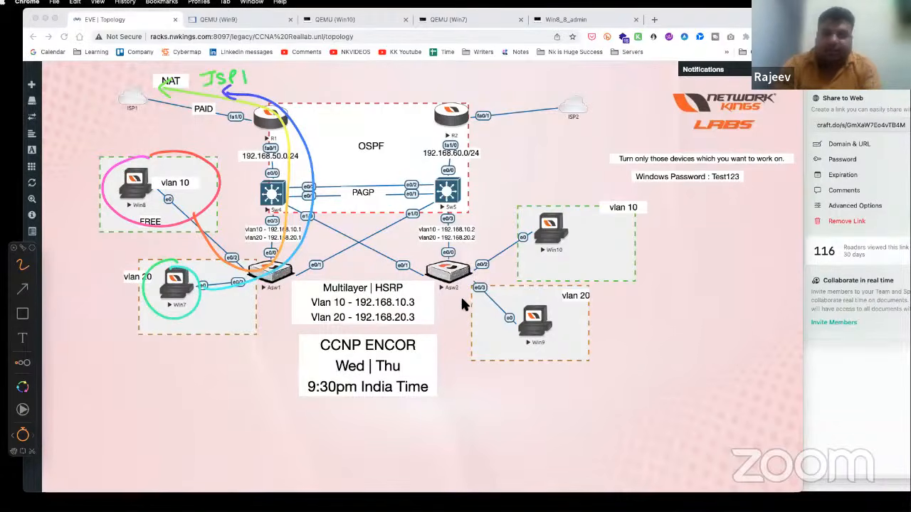
mouse_move(455, 281)
left_mouse_down()
mouse_move(457, 355)
mouse_move(461, 343)
mouse_move(467, 350)
left_mouse_up()
mouse_move(461, 343)
left_mouse_down()
mouse_move(475, 341)
mouse_move(459, 384)
mouse_move(481, 370)
mouse_move(445, 183)
mouse_move(545, 87)
mouse_move(538, 94)
left_mouse_up()
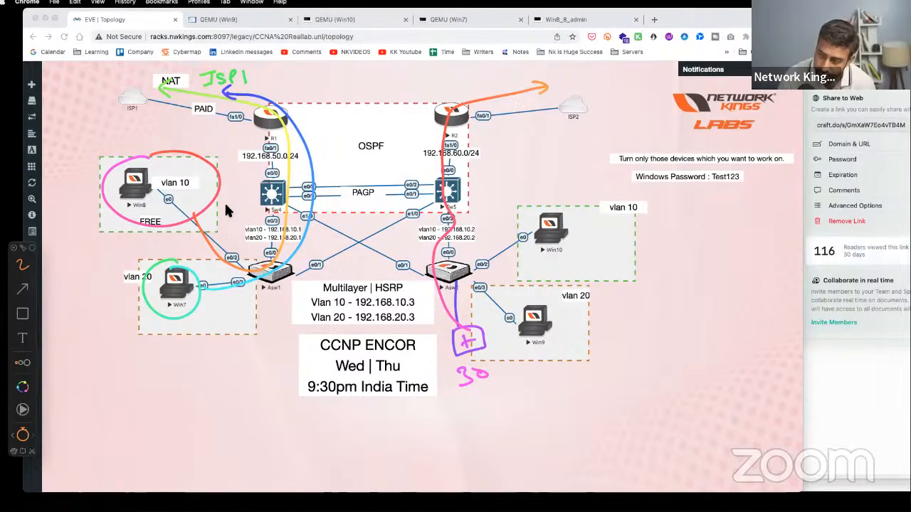
key("Escape")
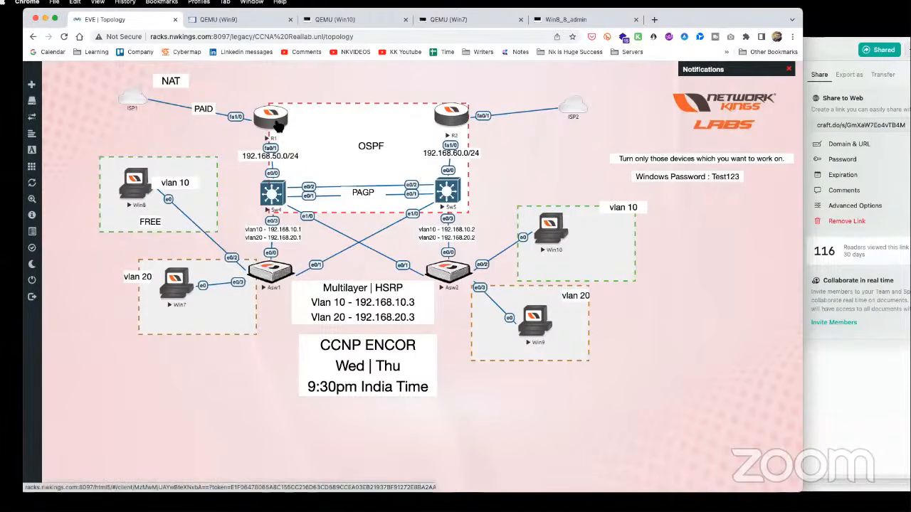
- Ping 192.168.20.3 from Win8's command prompt, then open the Asw1 console from the topology
left_click(274, 193)
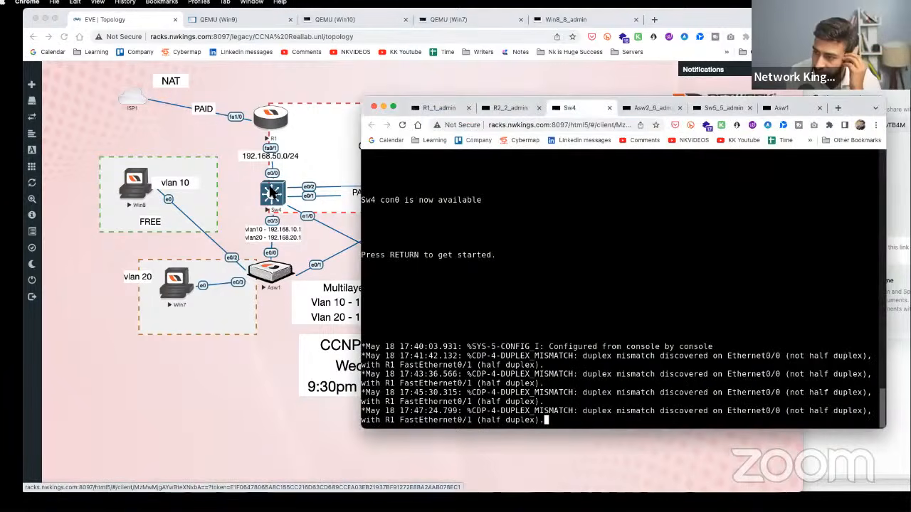
left_click(136, 184)
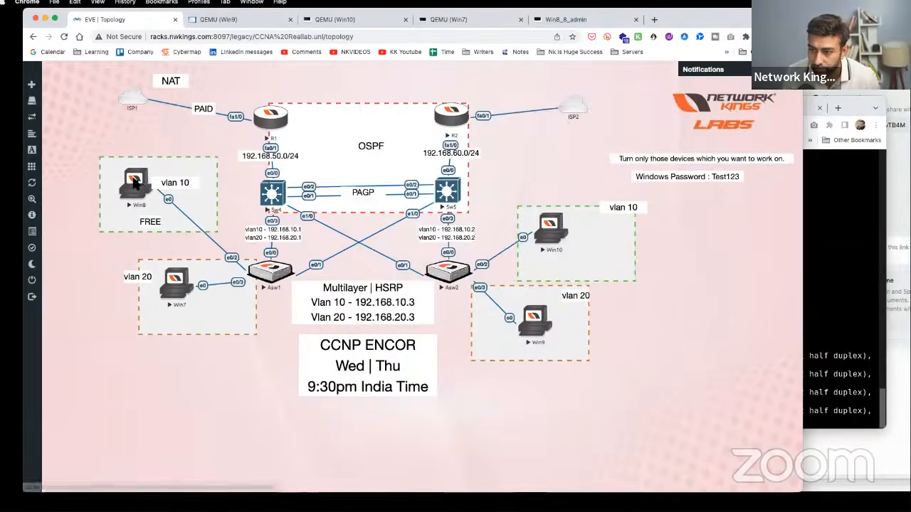
left_click(136, 184)
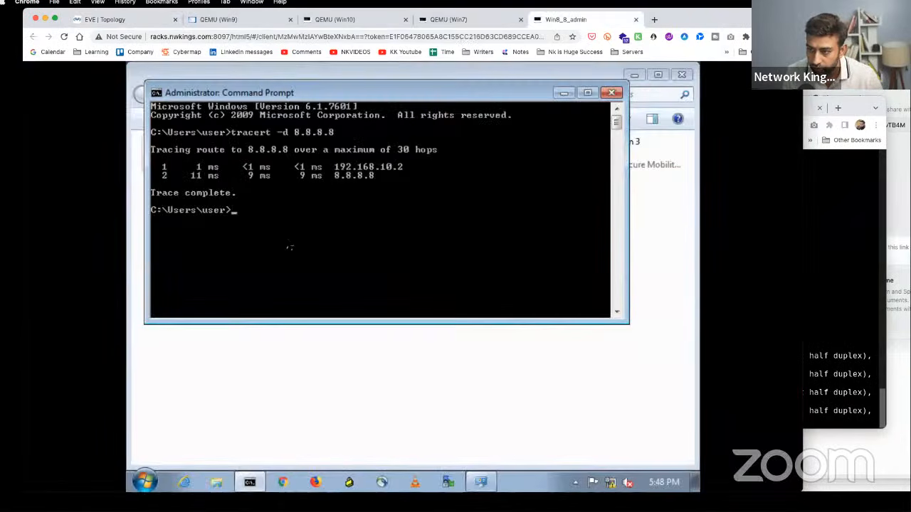
type("ping 192.")
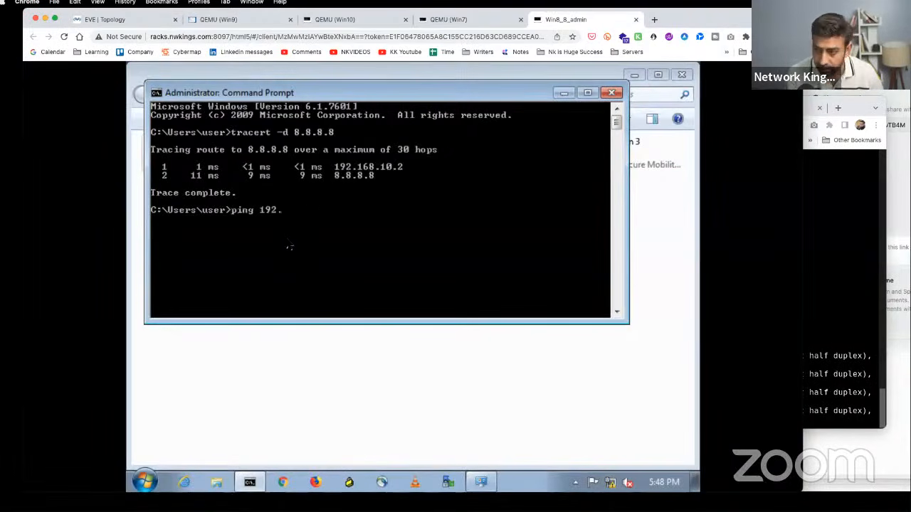
type("168.20.3")
key("Return")
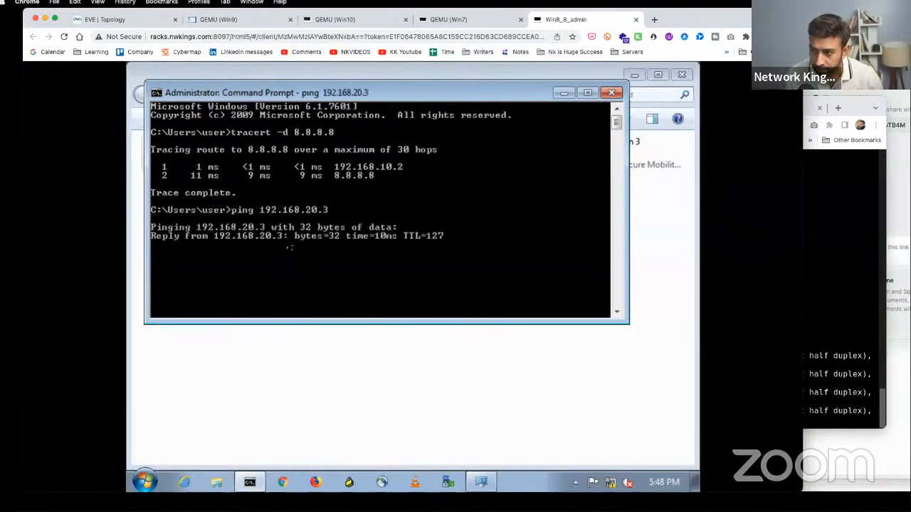
left_click(122, 21)
left_click(270, 274)
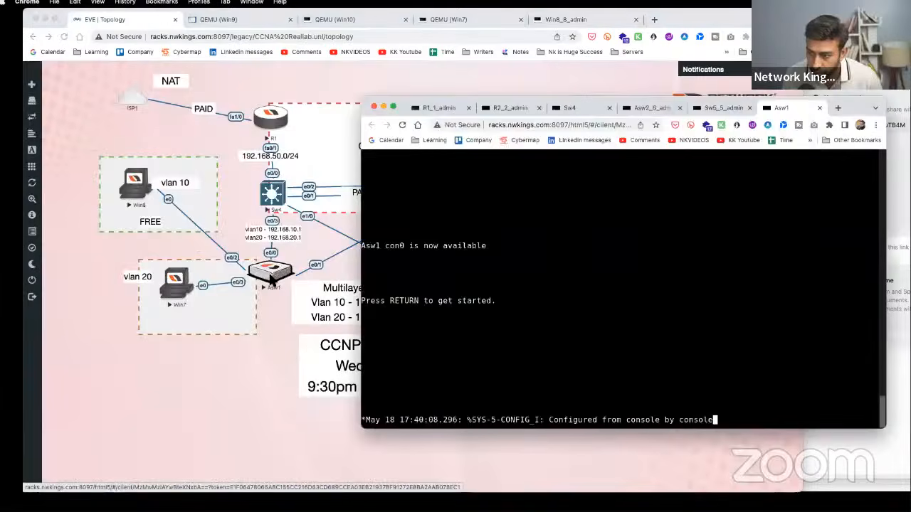
- On the Asw1 console, enter privileged and global configuration mode with en and conf t
key("Return")
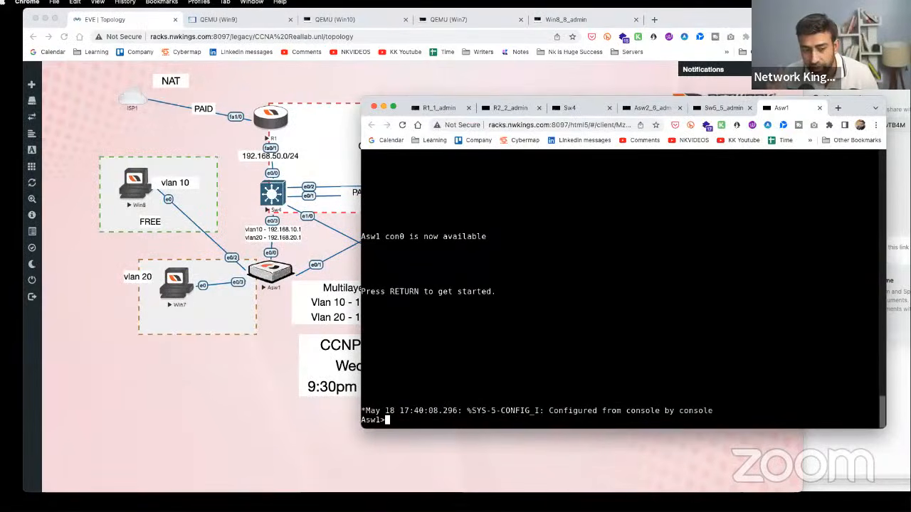
key("Return")
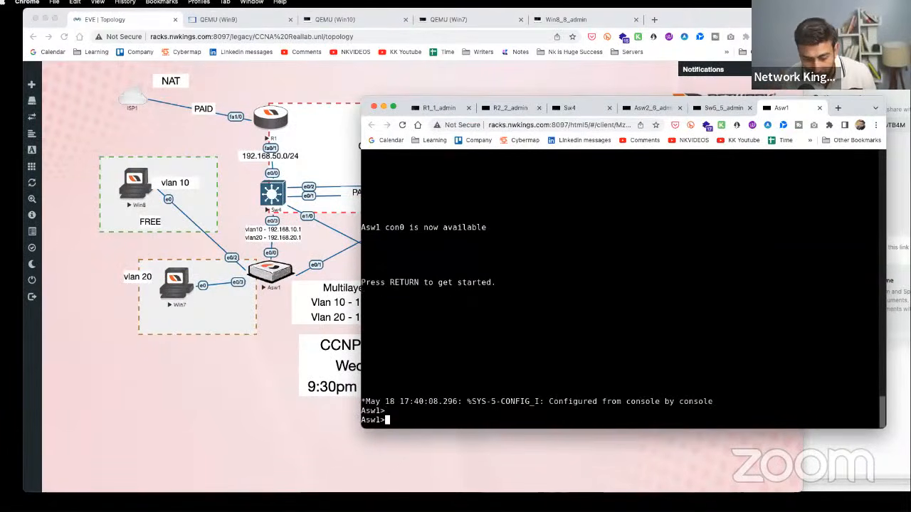
type("en")
key("Tab")
key("Return")
type("cpmf")
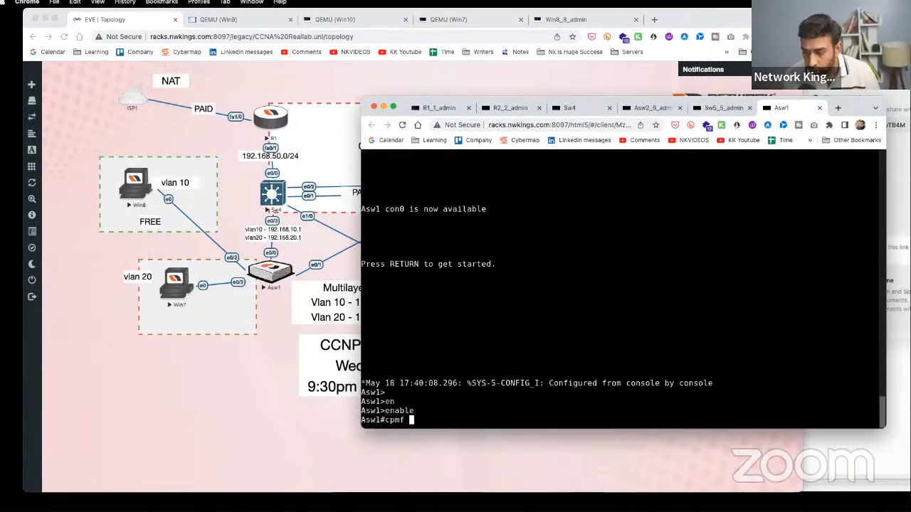
key("BackSpace")
key("BackSpace")
key("BackSpace")
type("onf t")
key("Return")
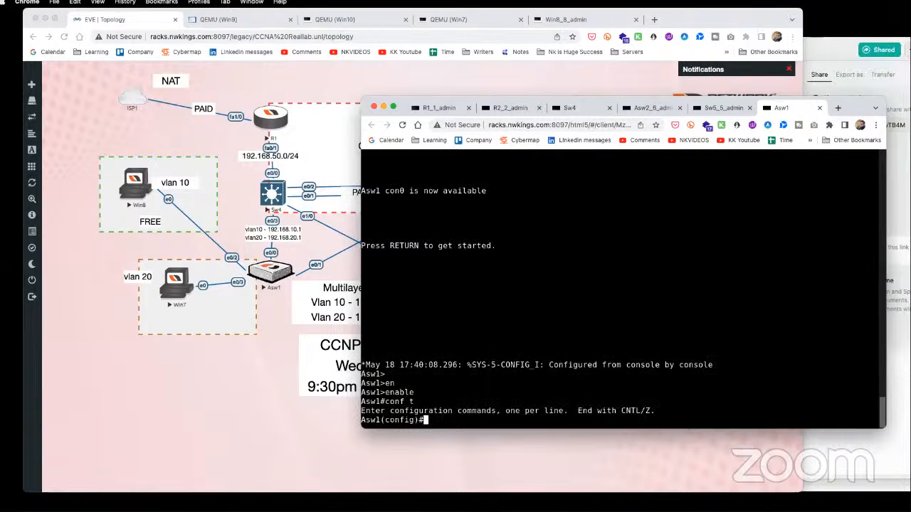
- Make Asw1 interface e0/2 a protected port with switchport protected
type("int e0/2")
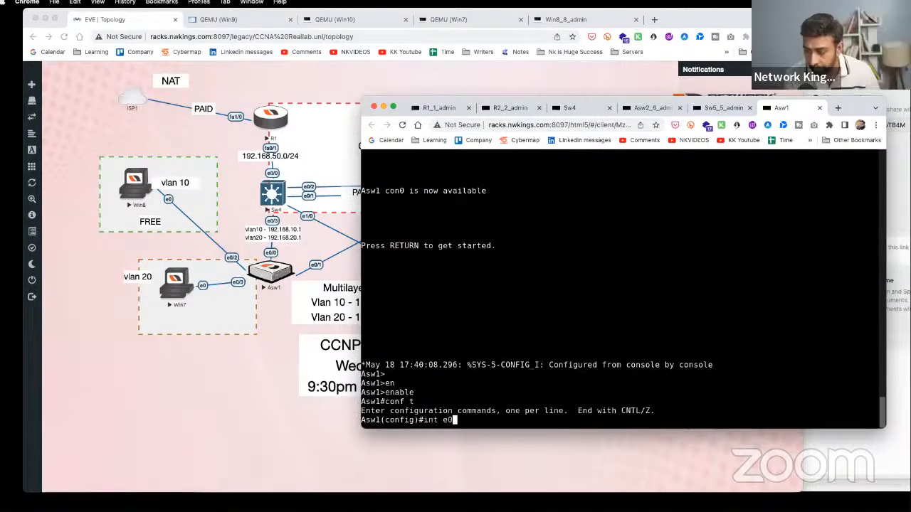
key("Return")
type("sw1(config-if)#sw")
key("Tab")
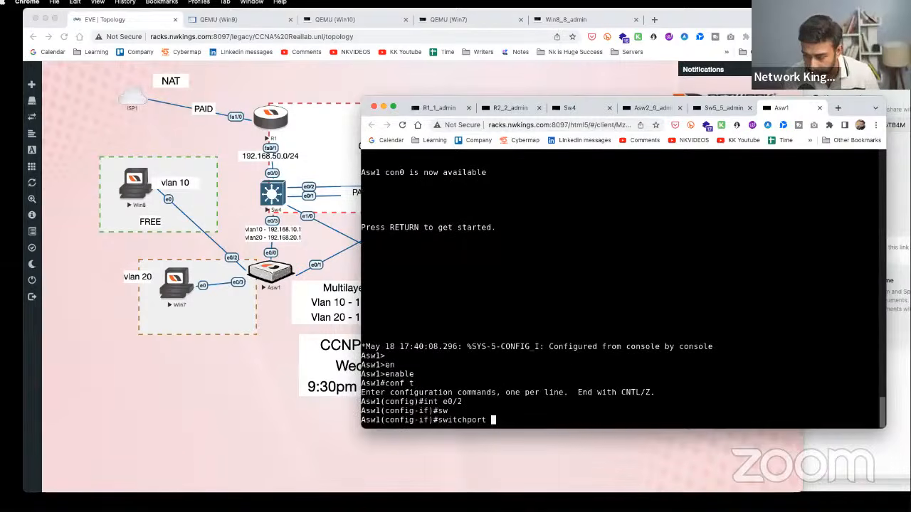
type("pro")
key("Tab")
key("Return")
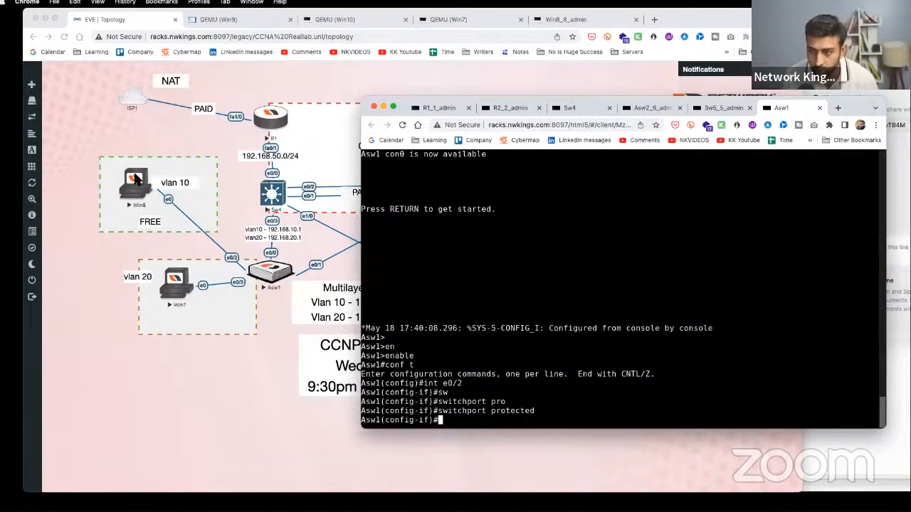
- Open the Asw2 console from the topology and enter global configuration mode
left_click(110, 254)
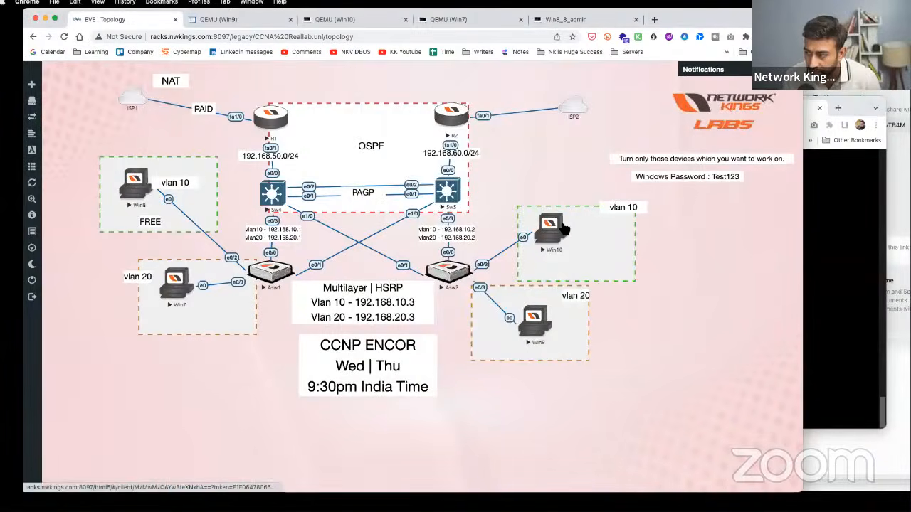
left_click(455, 274)
key("Return")
key("Return")
key("Return")
key("Return")
key("Return")
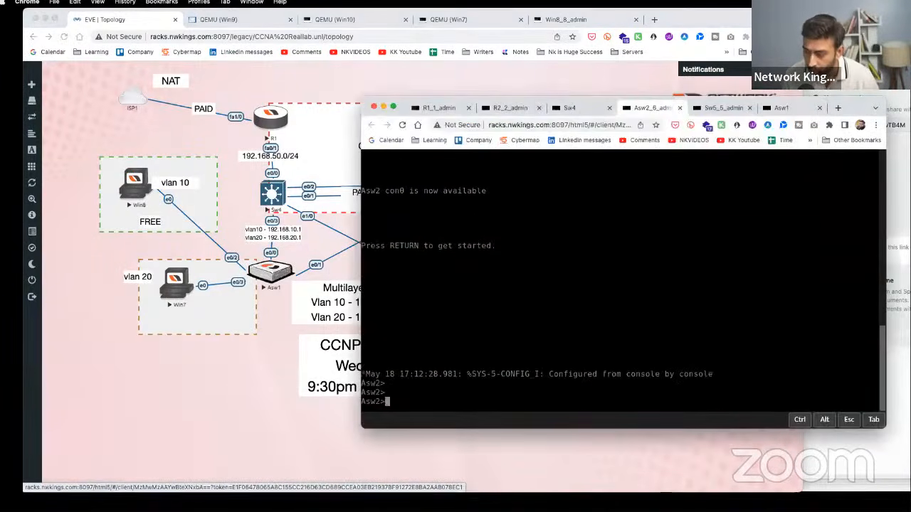
left_click(248, 363)
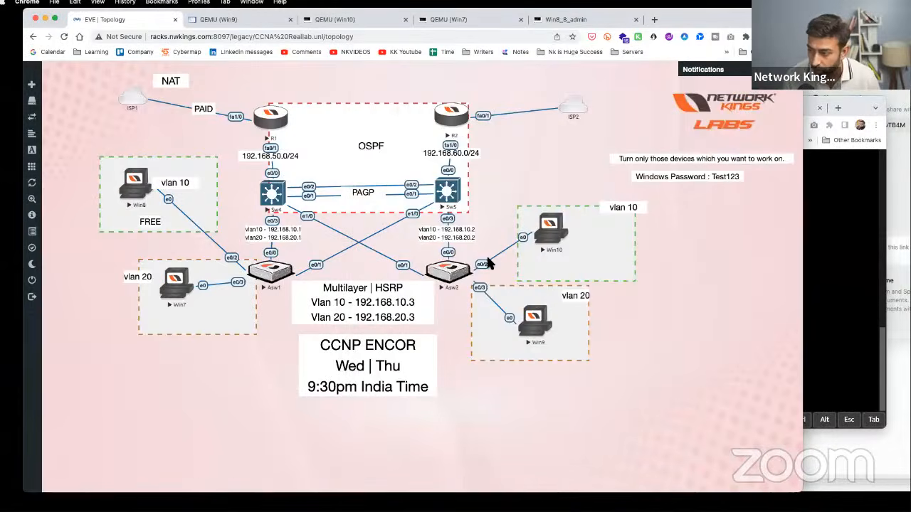
left_click(450, 271)
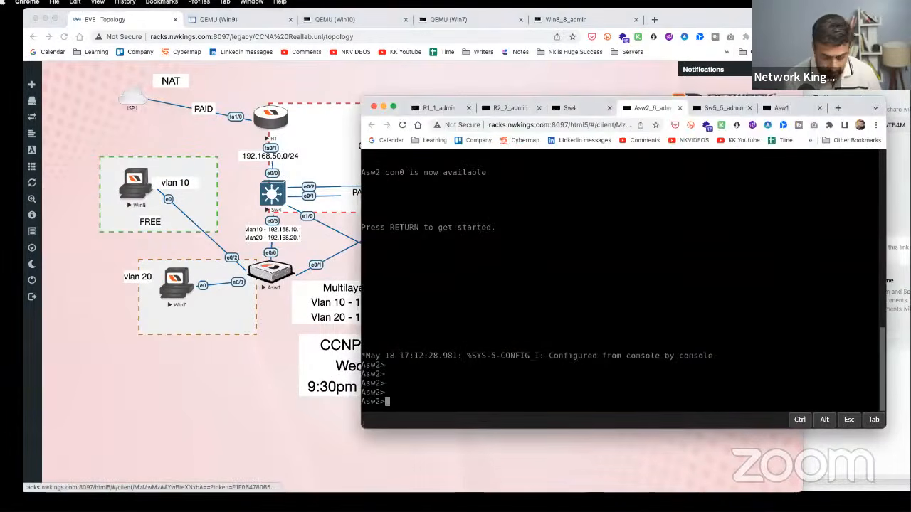
key("Return")
key("Return")
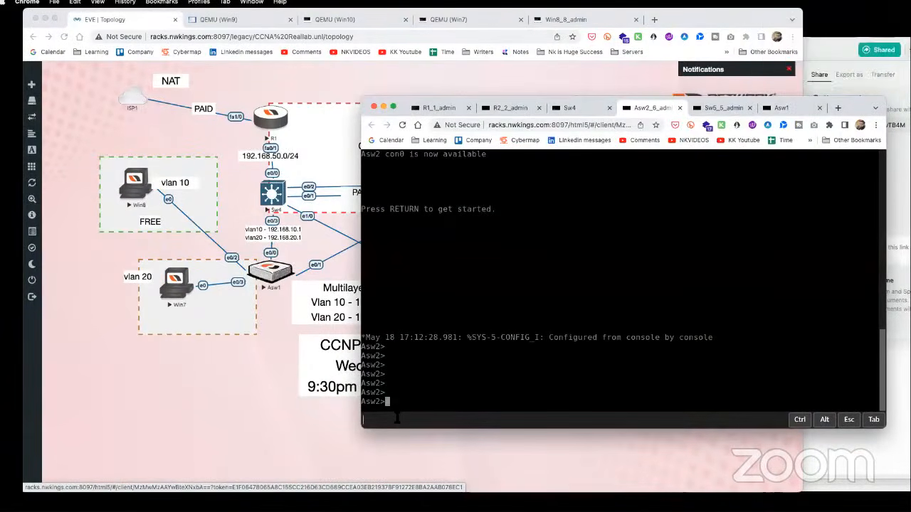
type("en")
key("Return")
type("conf t")
key("Return")
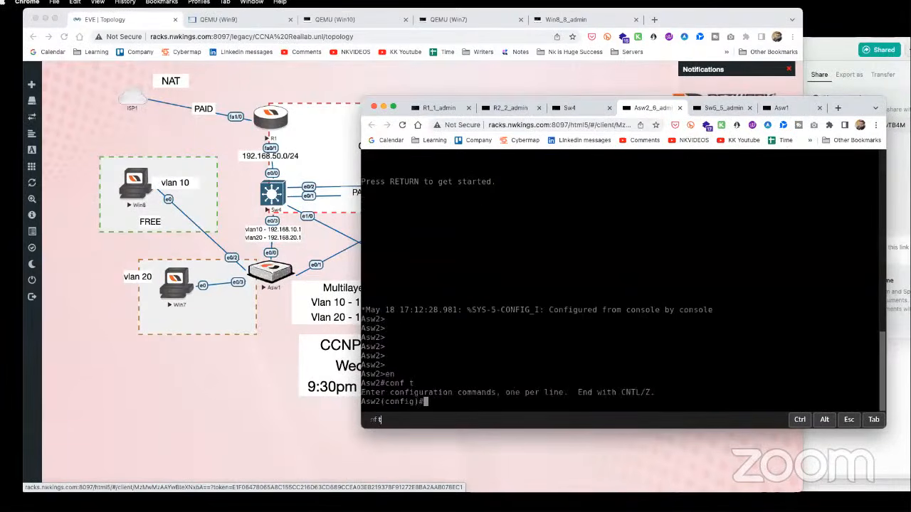
- Apply switchport protected to Asw2 interface e0/2
type("int e0/")
key("BackSpace")
key("BackSpace")
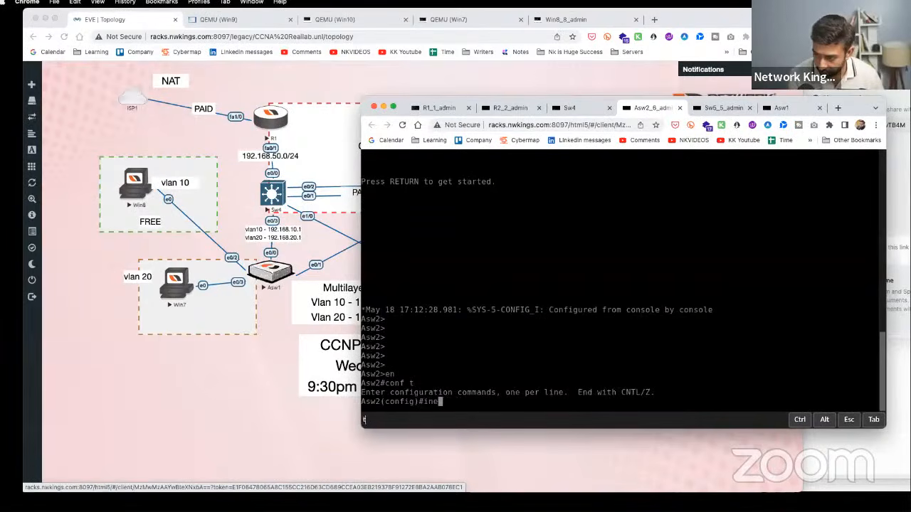
type("0/2")
key("Return")
type("sw2(config-if)#sw")
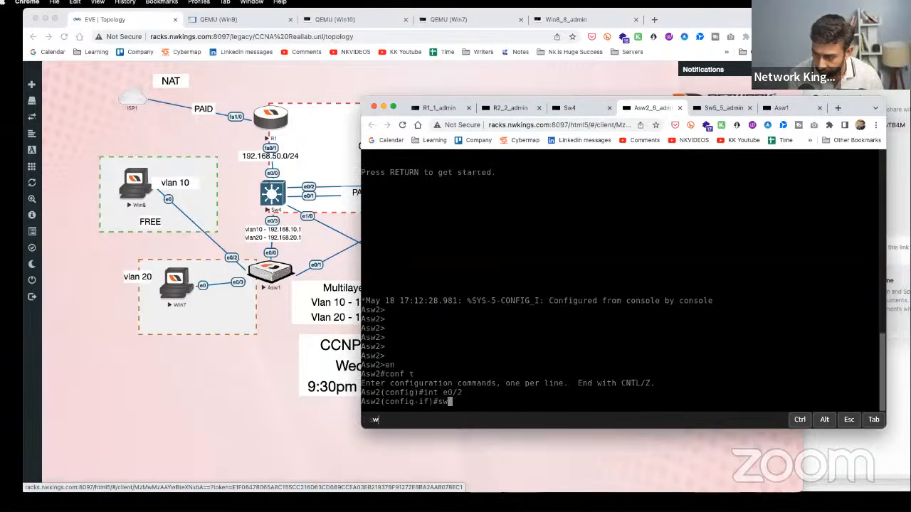
key("Tab")
type("pro")
key("Tab")
key("Return")
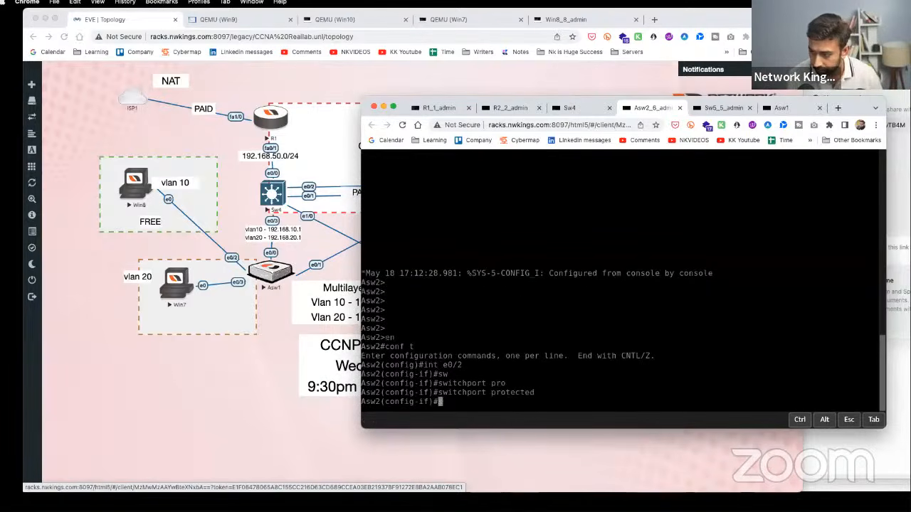
left_click(92, 251)
- Rerun ping 192.168.20.3 on Win8, stop it with Ctrl+C, and return to the topology
left_click(134, 185)
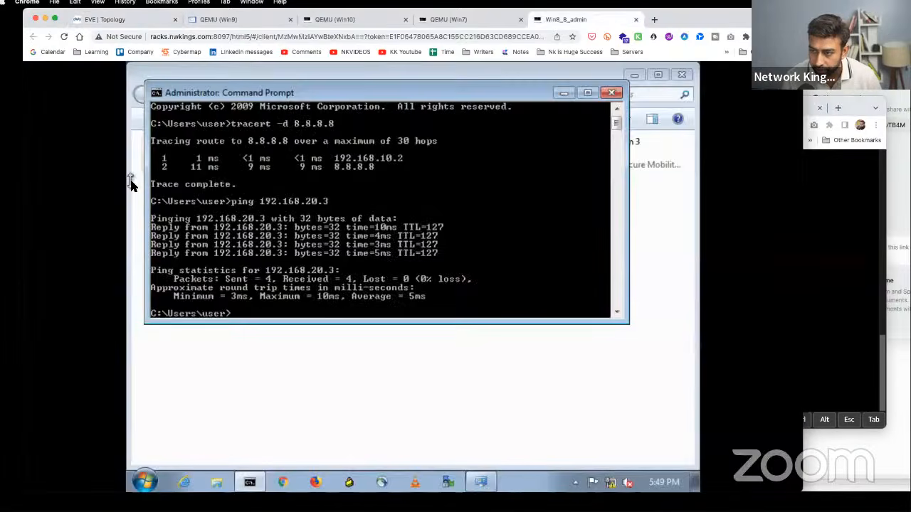
key("Up")
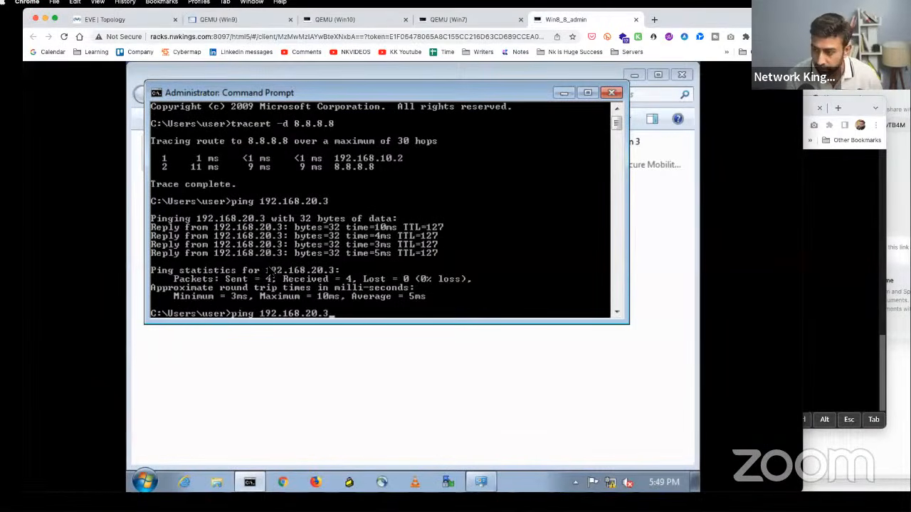
key("Return")
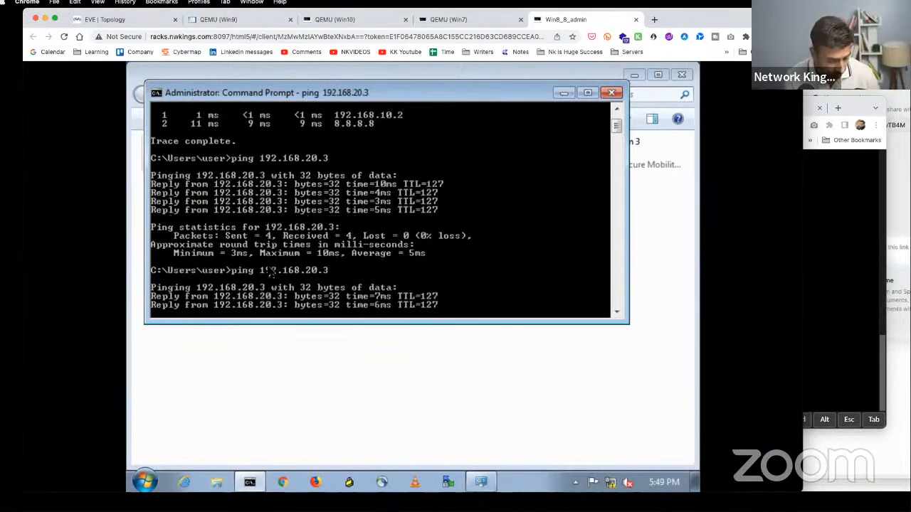
type("c")
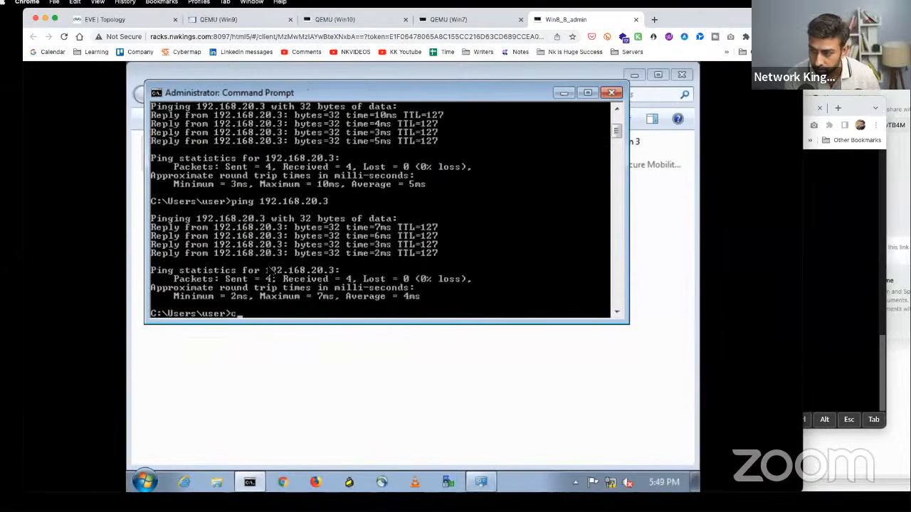
key("Return")
key("Return")
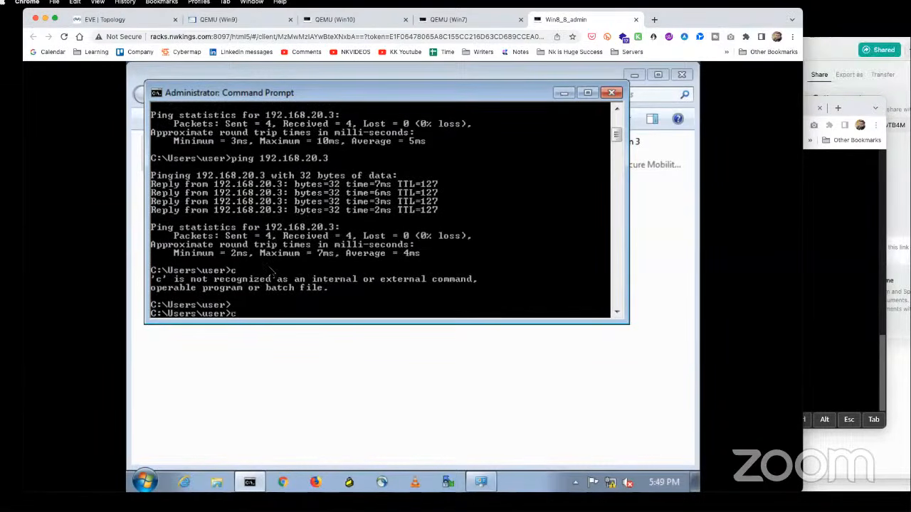
key("Up")
key("Up")
key("Return")
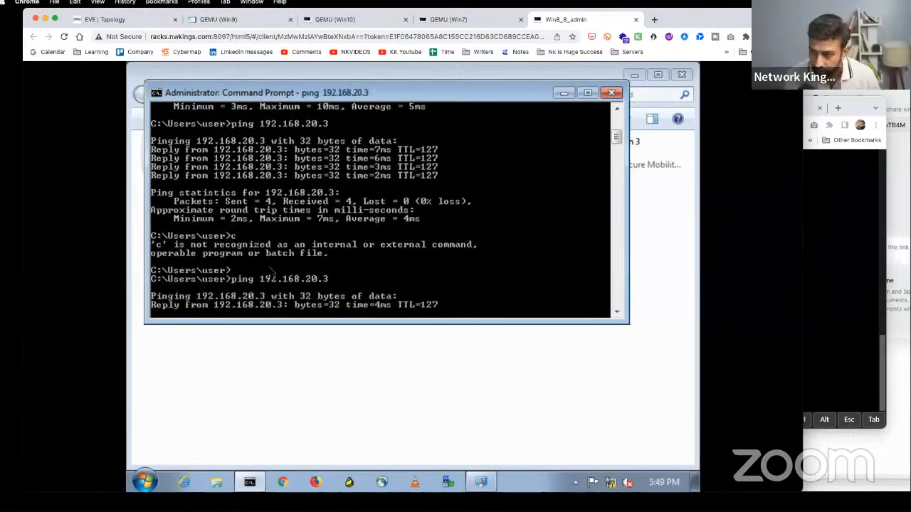
key("ctrl+c")
left_click(120, 21)
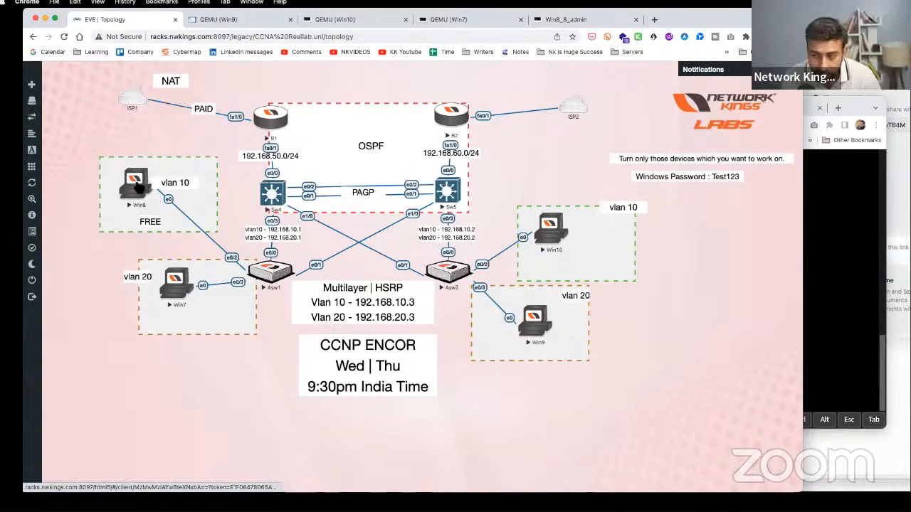
- On Asw1, set interface e0/2 to switchport mode access
left_click(276, 277)
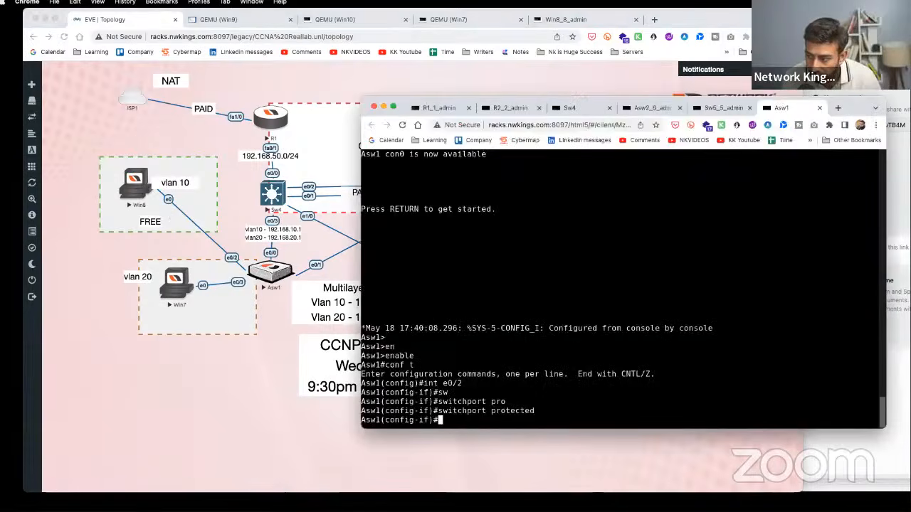
type("sw")
key("Tab")
type("mo")
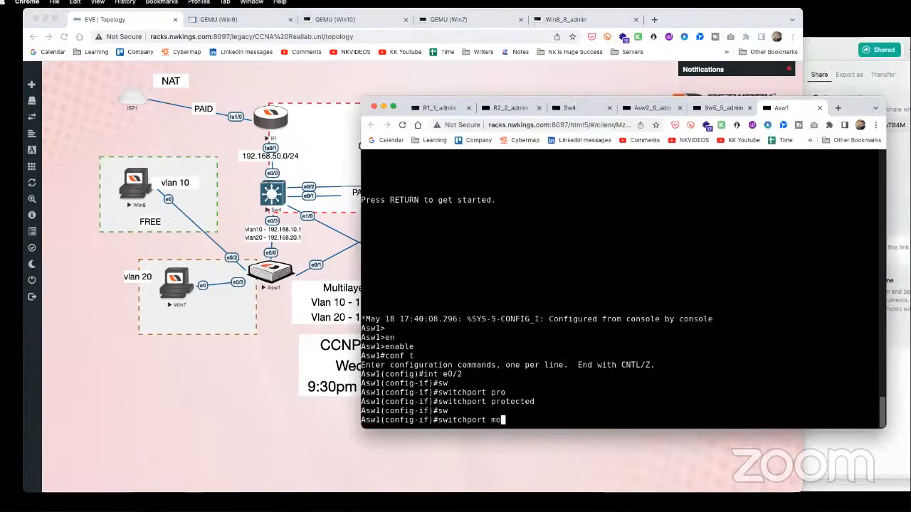
key("Tab")
type("ac")
key("Tab")
key("Return")
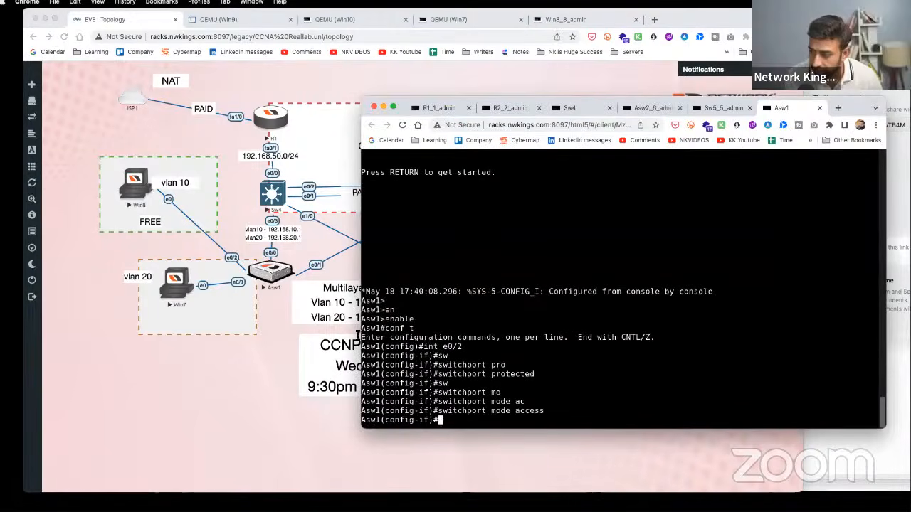
left_click(243, 376)
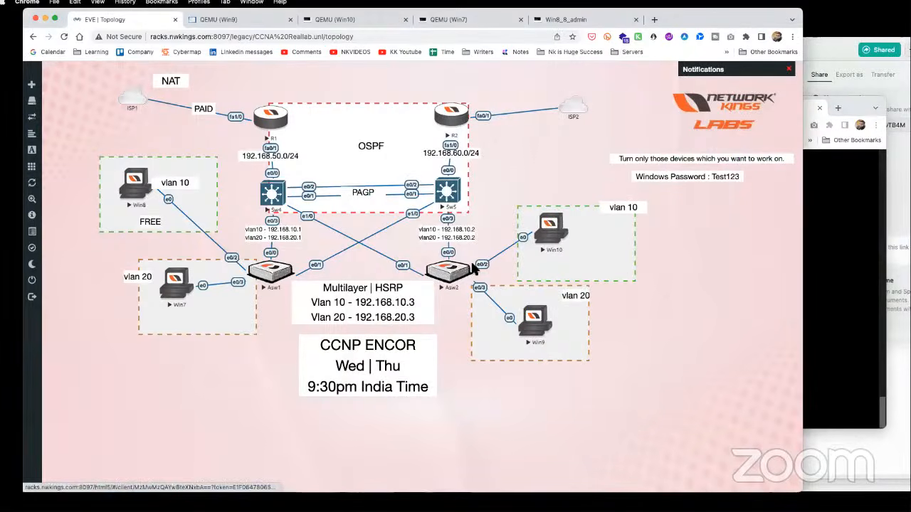
- On Asw2, set interface e0/2 to switchport mode access
left_click(457, 278)
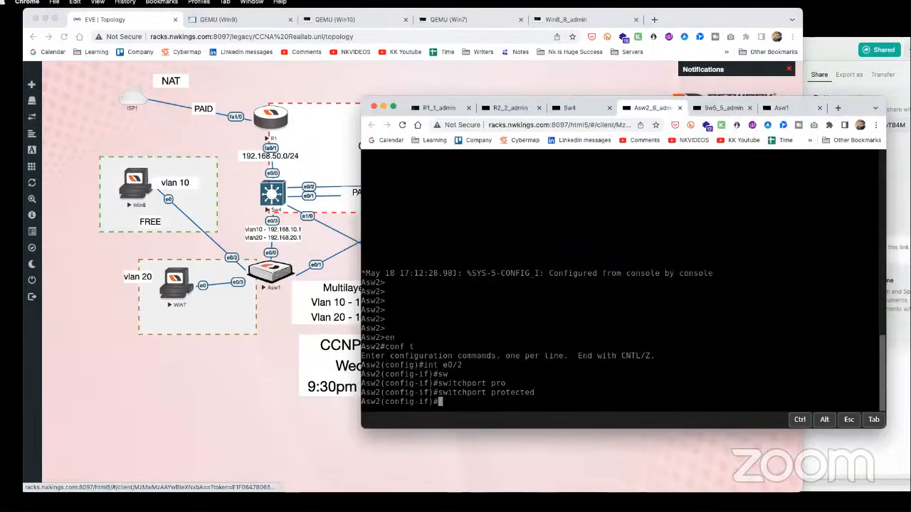
type("sw")
key("Tab")
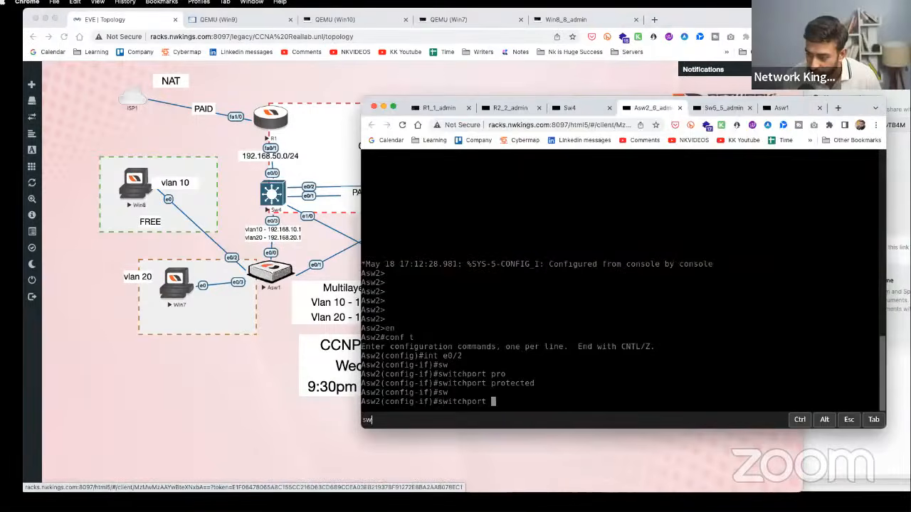
type("mode ac")
key("Tab")
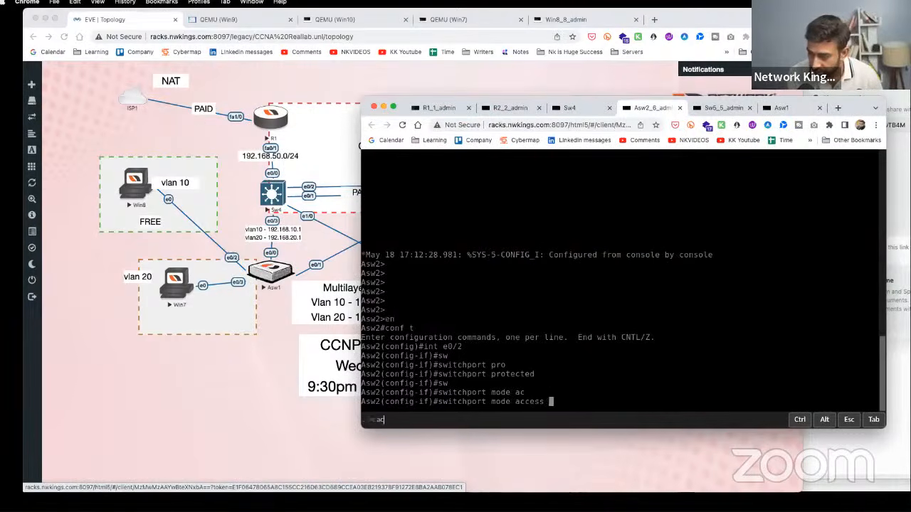
key("Return")
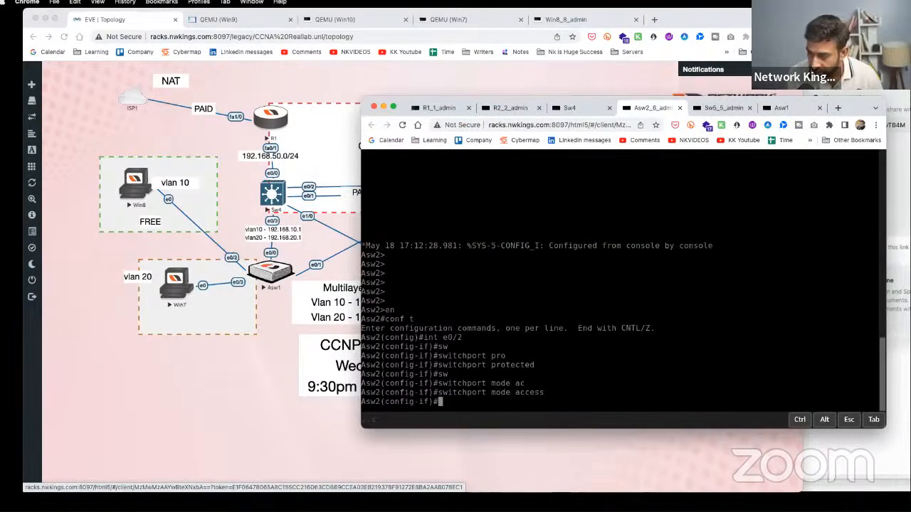
left_click(84, 369)
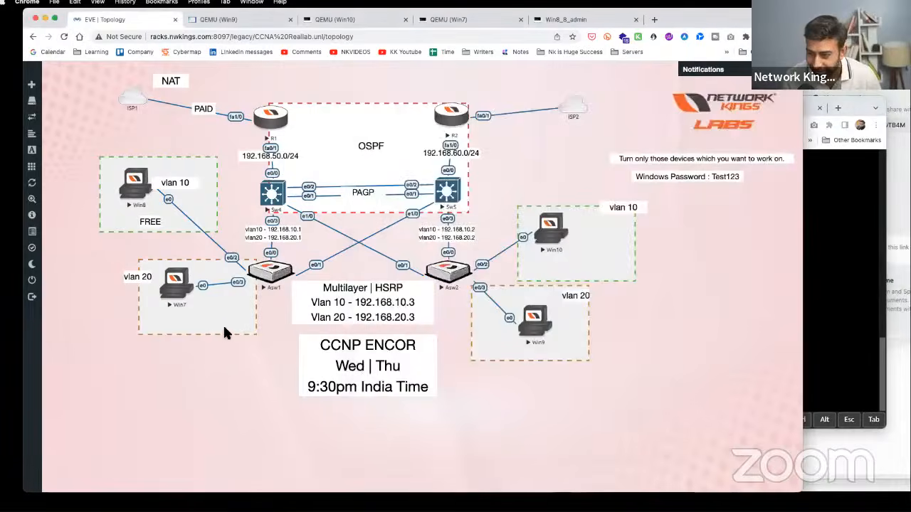
- Rerun Win8's ping to 192.168.20.3, then stop it
left_click(130, 185)
key("Return")
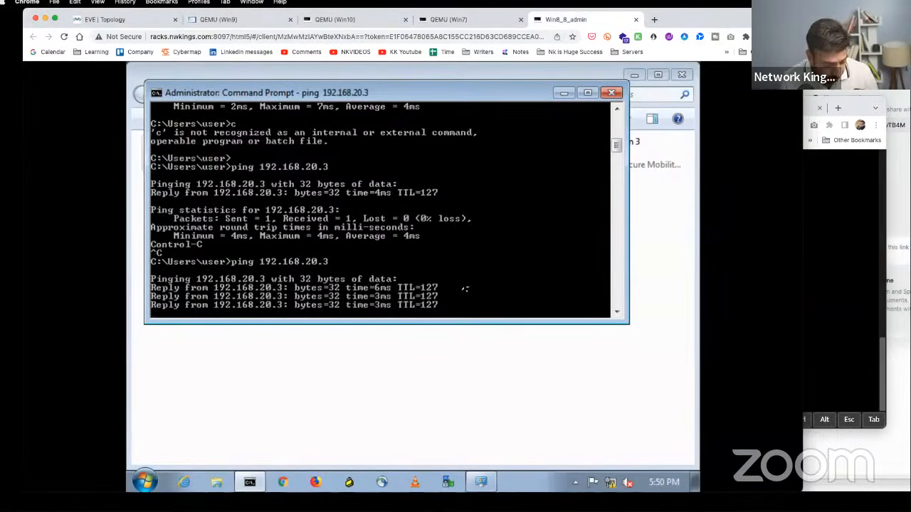
key("ctrl+c")
left_click(118, 20)
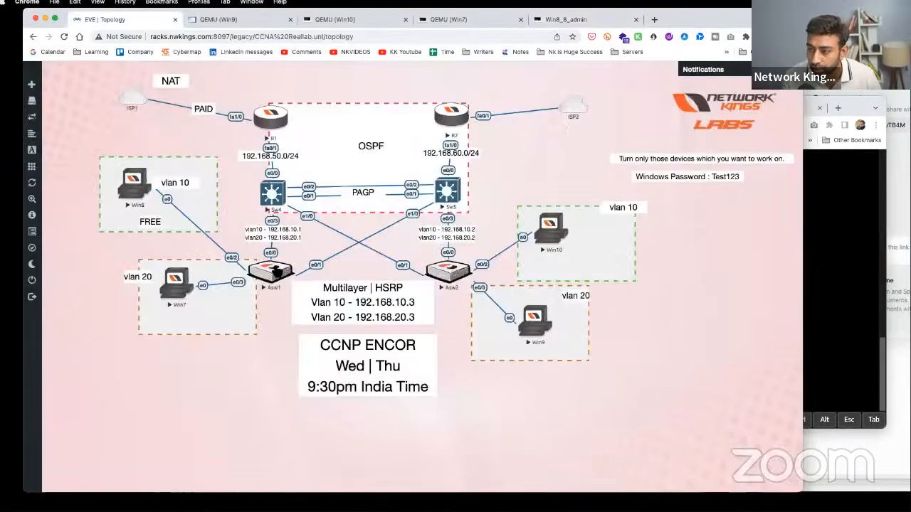
- Bounce Asw1's e0/2 with shutdown followed by no shutdown
left_click(273, 272)
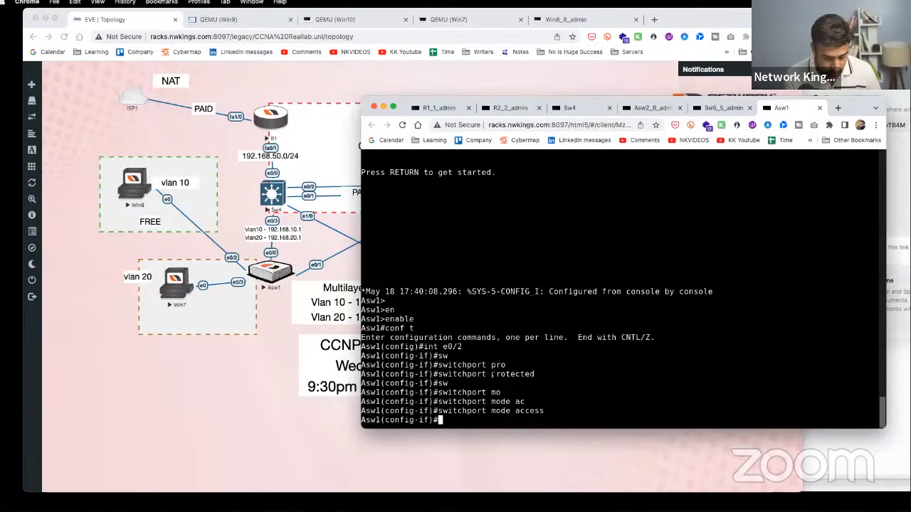
type("sh")
key("Return")
type("n")
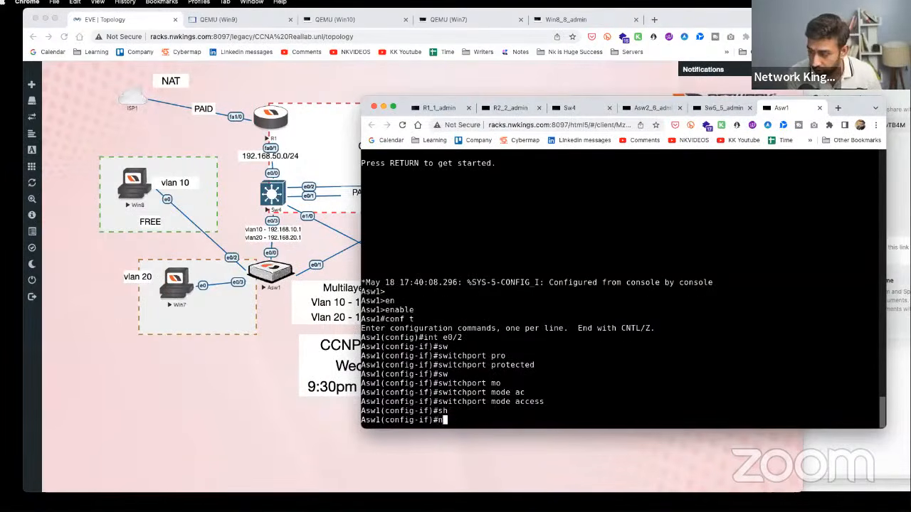
type("o sh")
key("Tab")
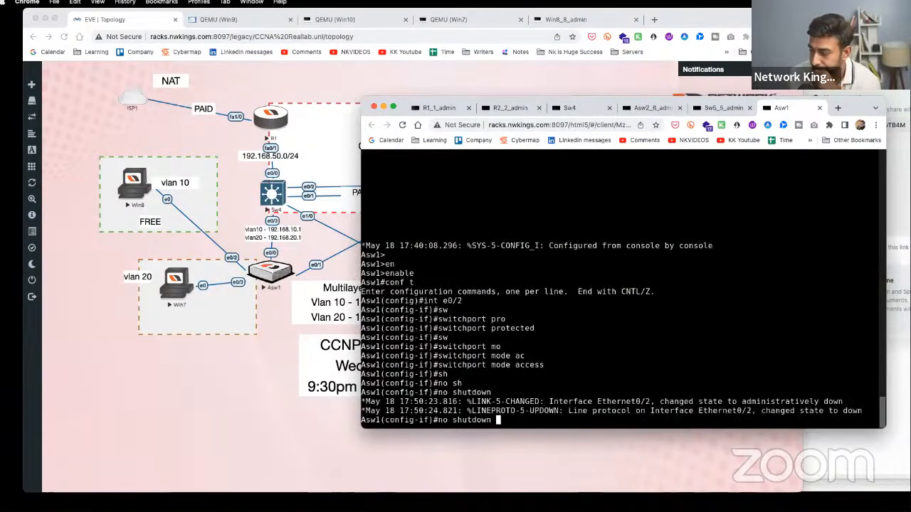
key("Return")
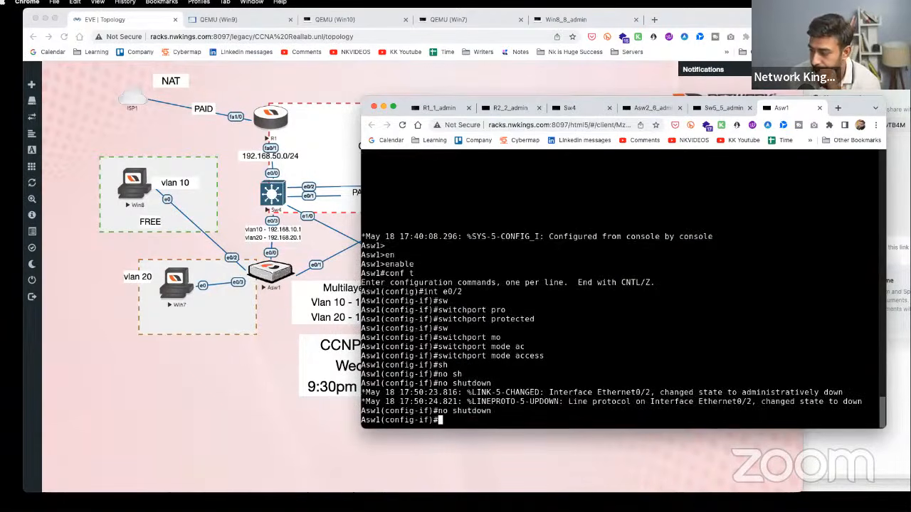
- Start a web search for 'switchport prot'
left_click(220, 19)
left_click(229, 36)
type("switc")
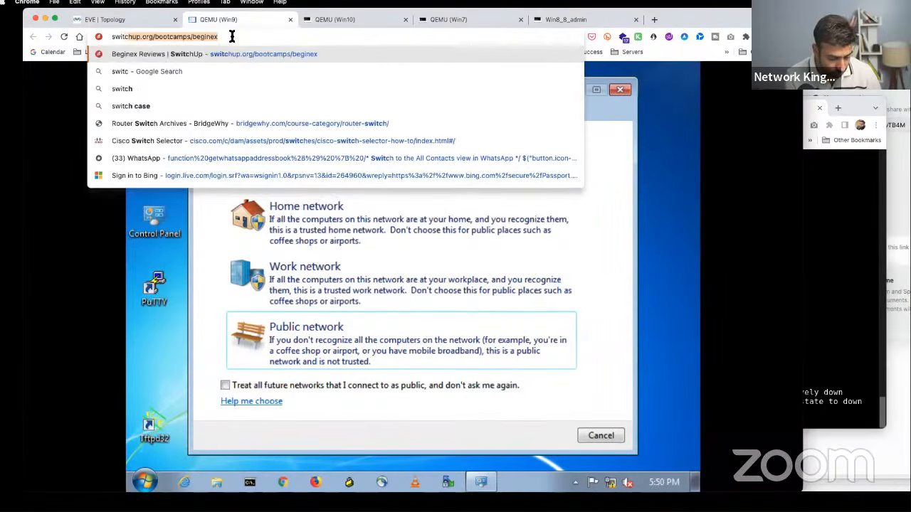
type("hport prot")
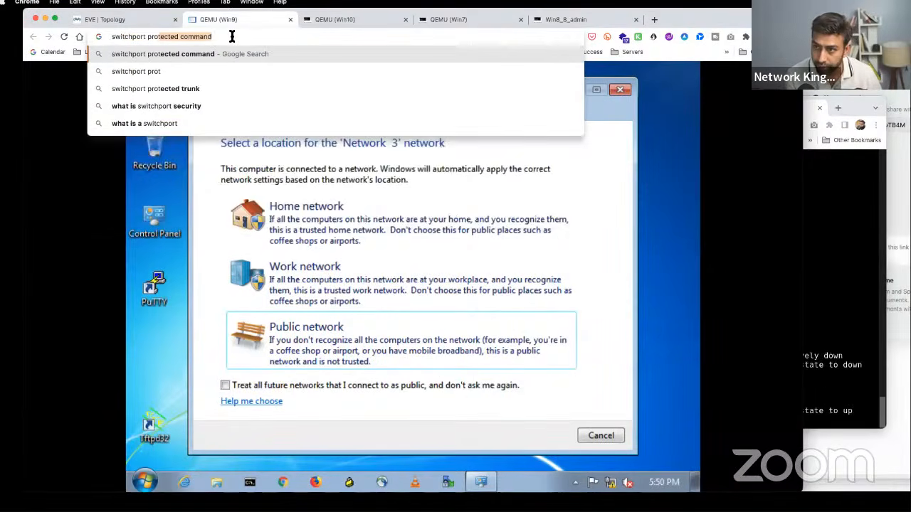
- Search 'switchport protected command' and view IpCisco's What is Protected Port diagram
key("Return")
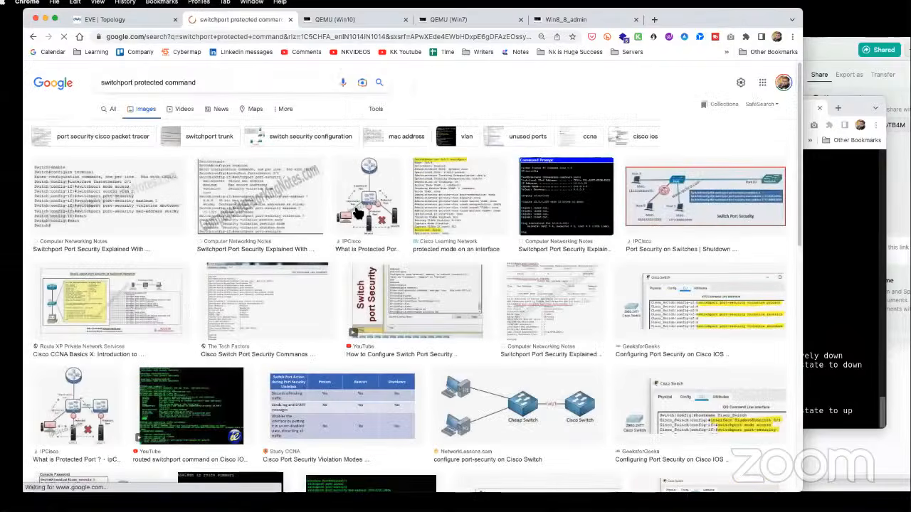
left_click(368, 196)
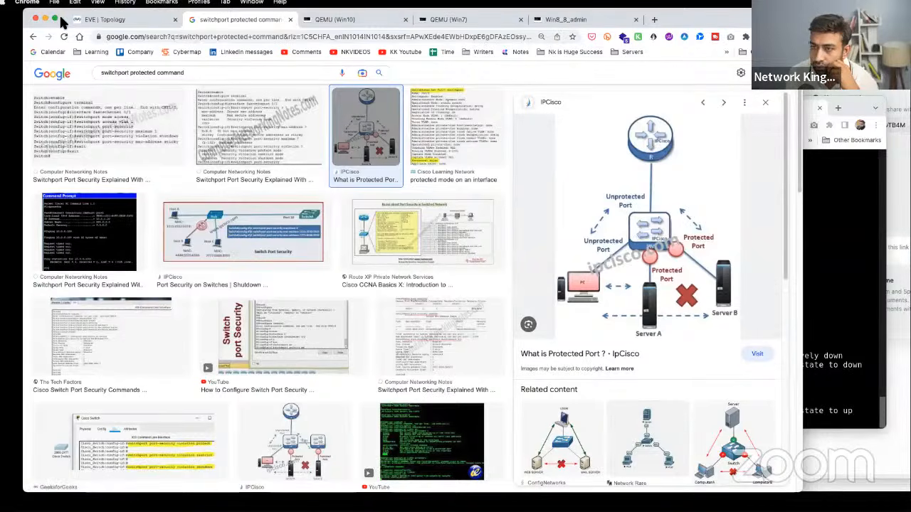
left_click(85, 20)
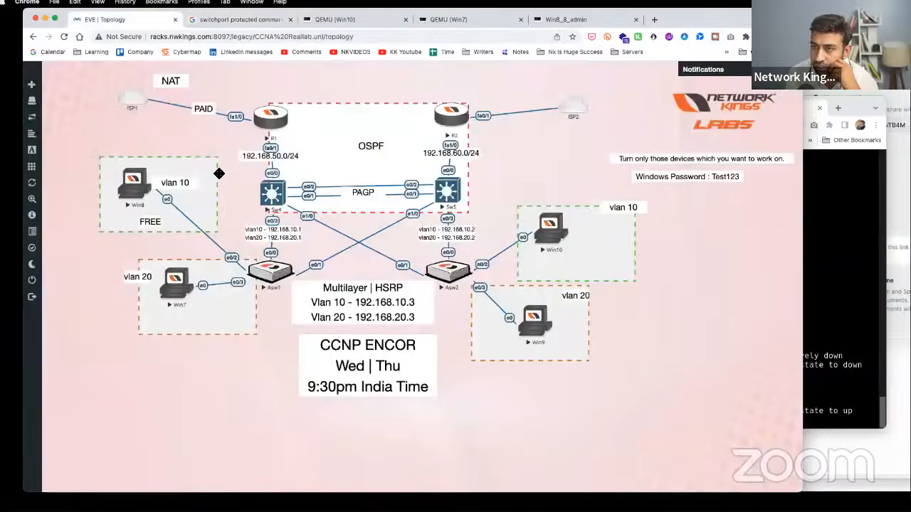
left_click(137, 184)
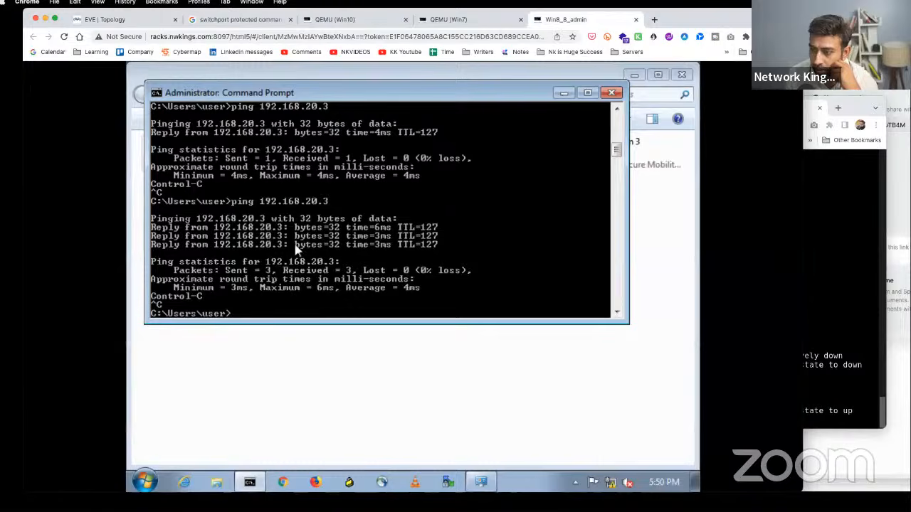
- Run ipconfig on Win10 to confirm its address is 192.168.10.4
left_click(112, 20)
left_click(552, 231)
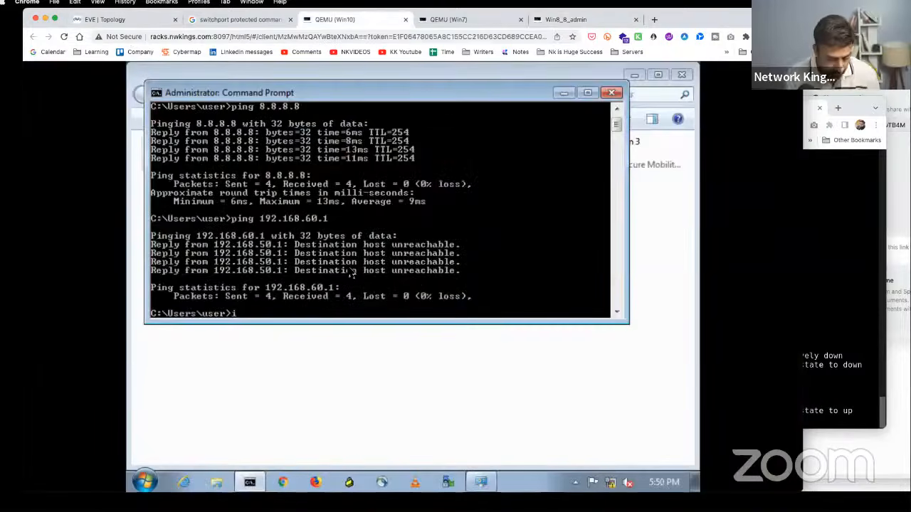
type("ipconfig")
key("Return")
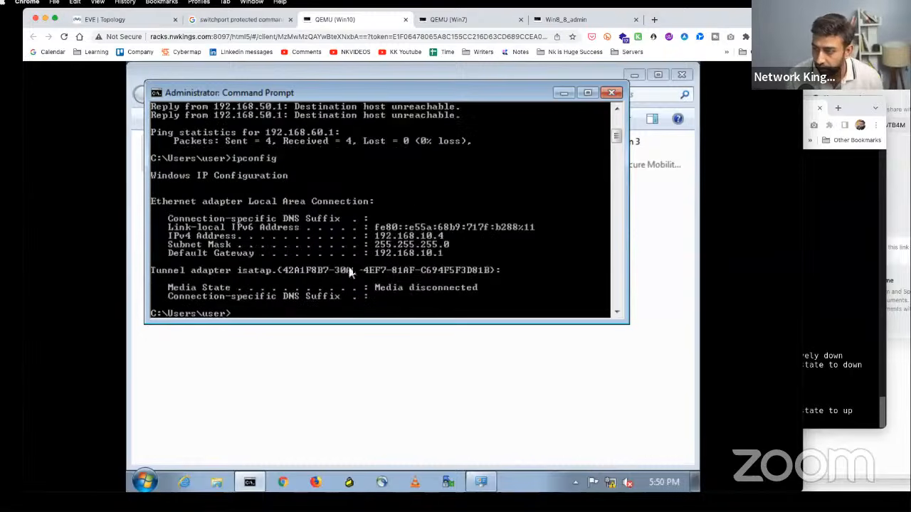
left_click(125, 22)
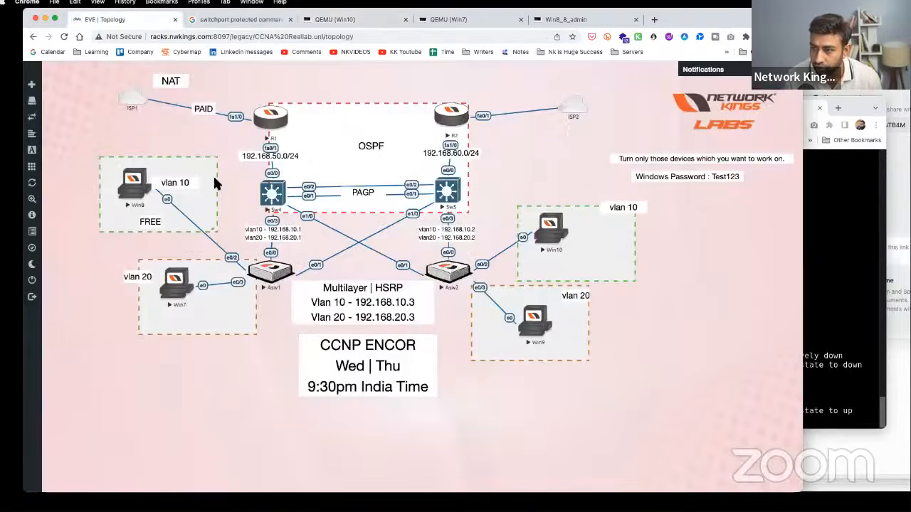
- From Win8, ping 192.168.10.4 and then 192.168.20.3, stopping each with Ctrl+C
left_click(140, 189)
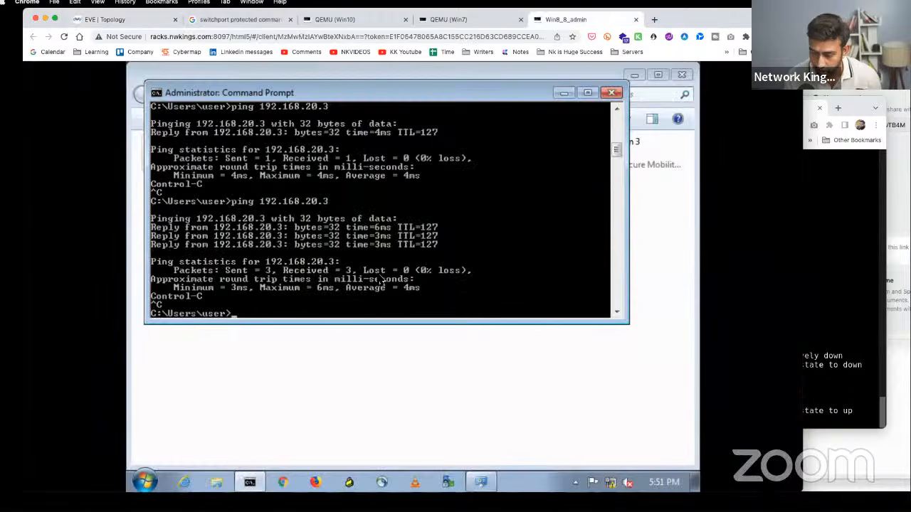
type("ping 192.168.10.4")
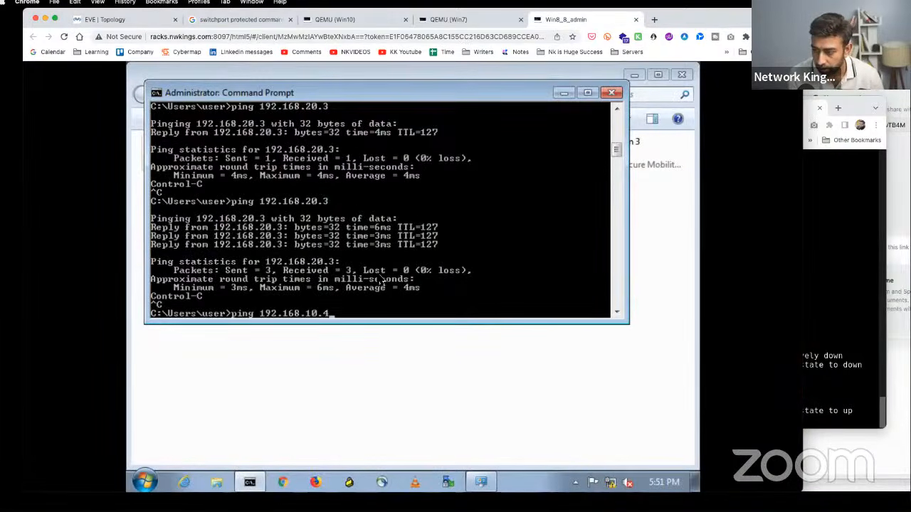
key("Return")
key("ctrl+c")
key("Up")
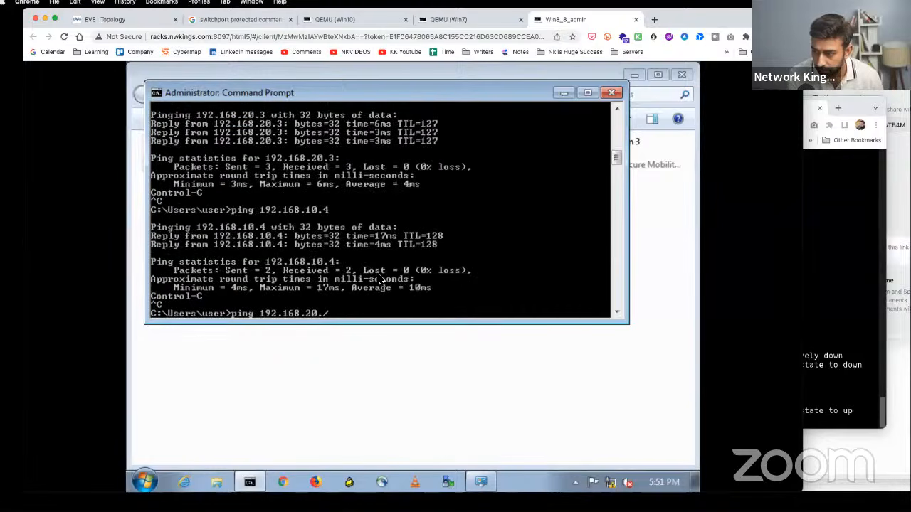
key("Return")
key("ctrl+c")
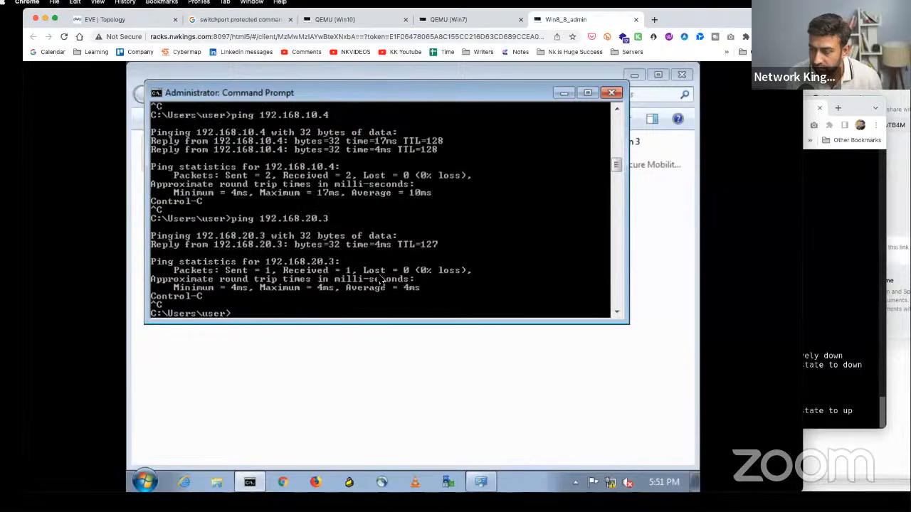
left_click(227, 20)
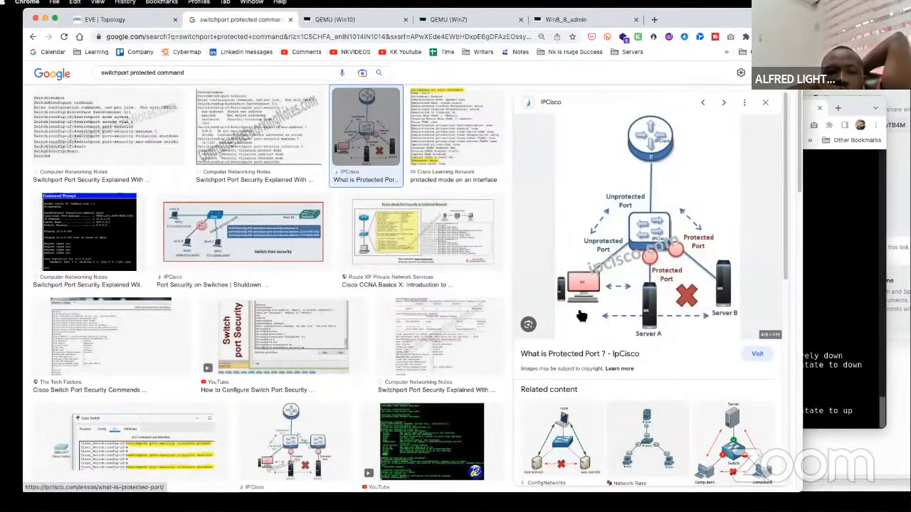
- Preview the Port Security, What is Protected Port?, and Protected Port on Cisco Catalyst Switch diagrams
left_click(263, 257)
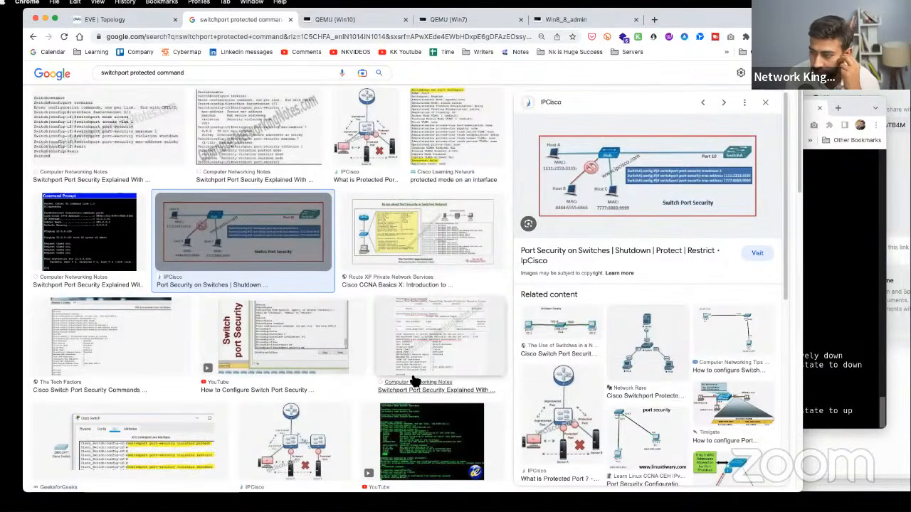
left_click(342, 416)
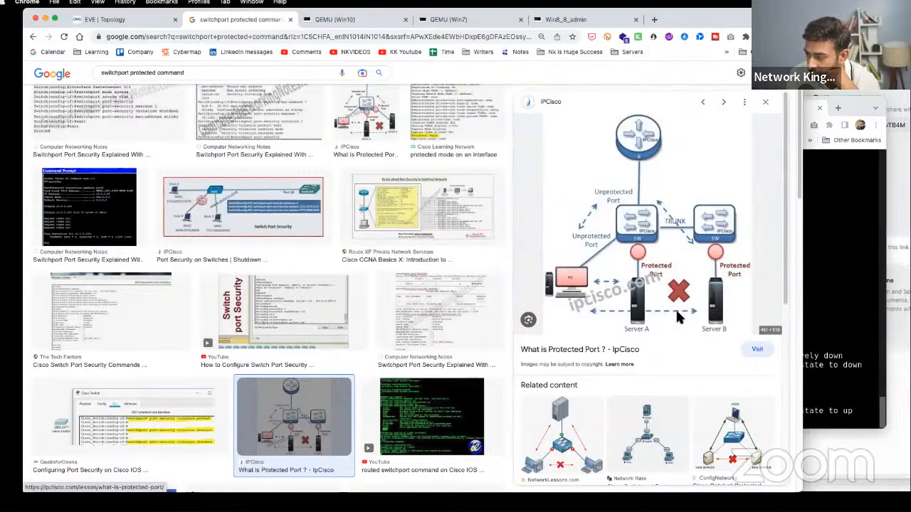
left_click(566, 456)
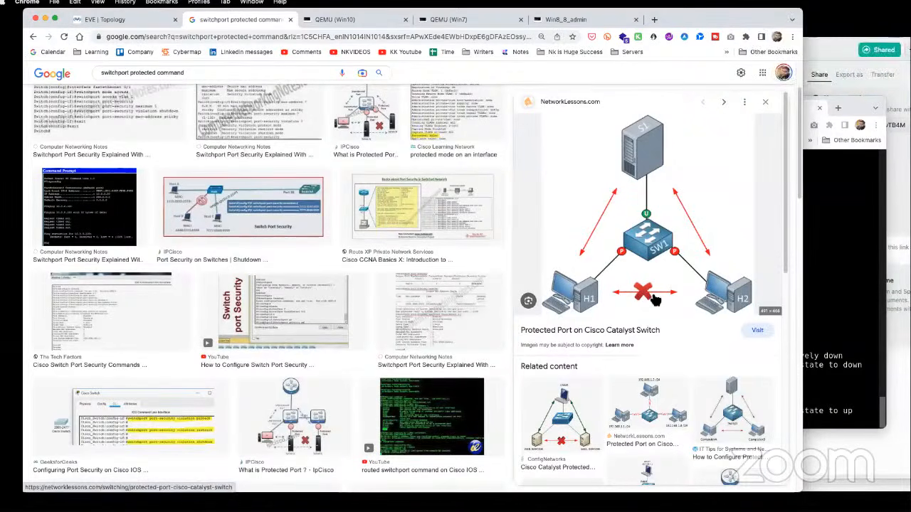
left_click(114, 24)
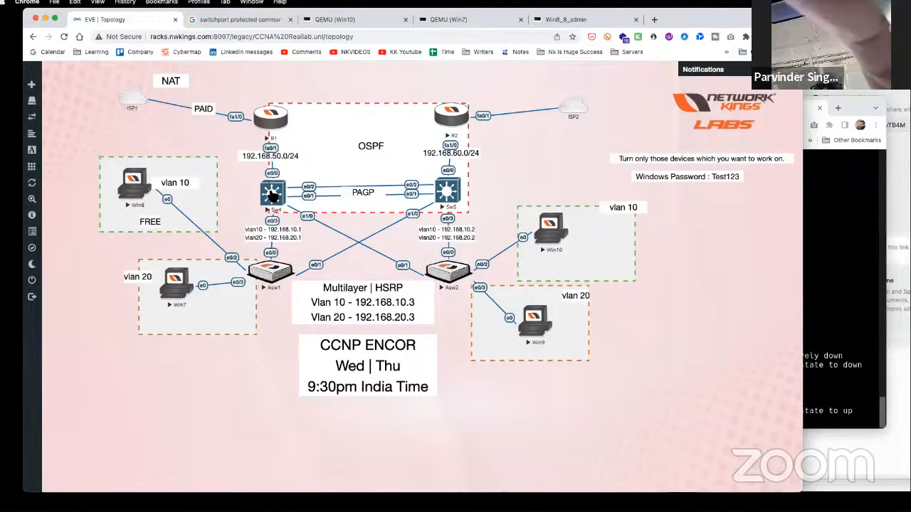
- On Sw4, enter privileged mode and global configuration mode
left_click(272, 193)
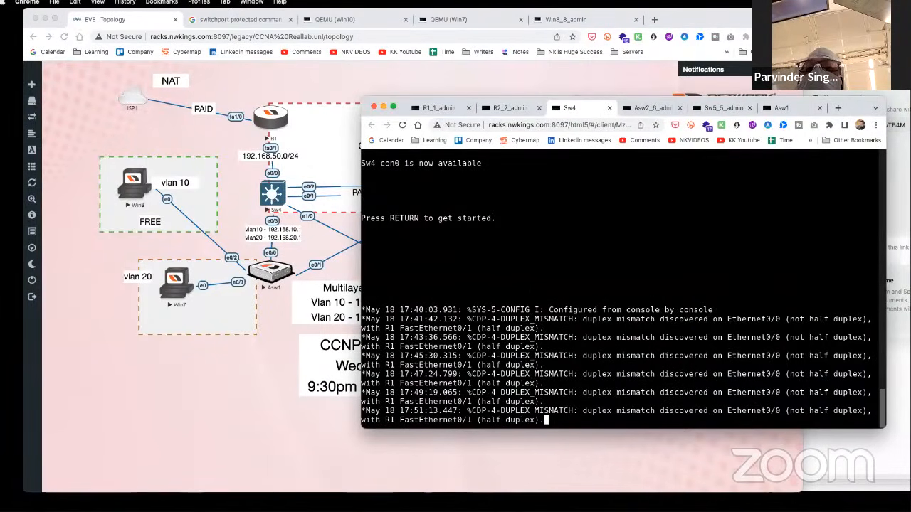
key("Return")
key("Return")
key("Return")
key("Return")
key("Return")
key("Return")
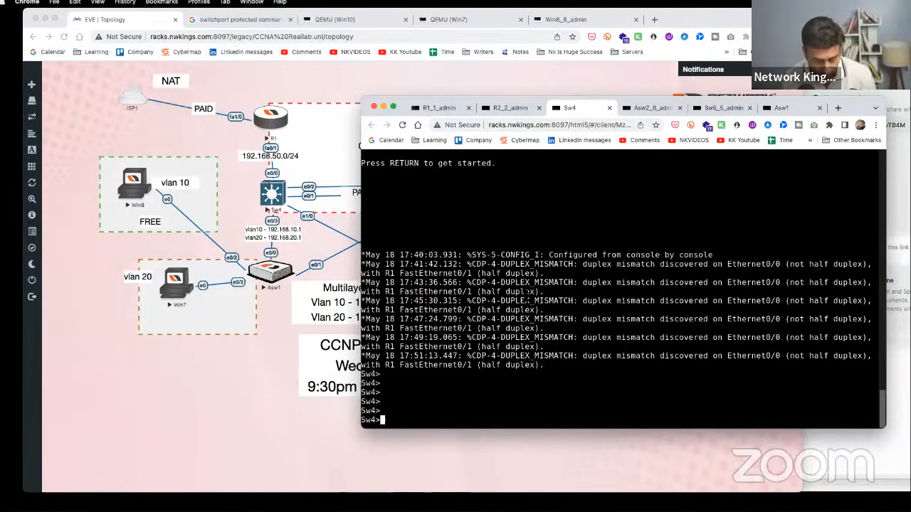
type("en")
key("Tab")
key("Return")
type("con")
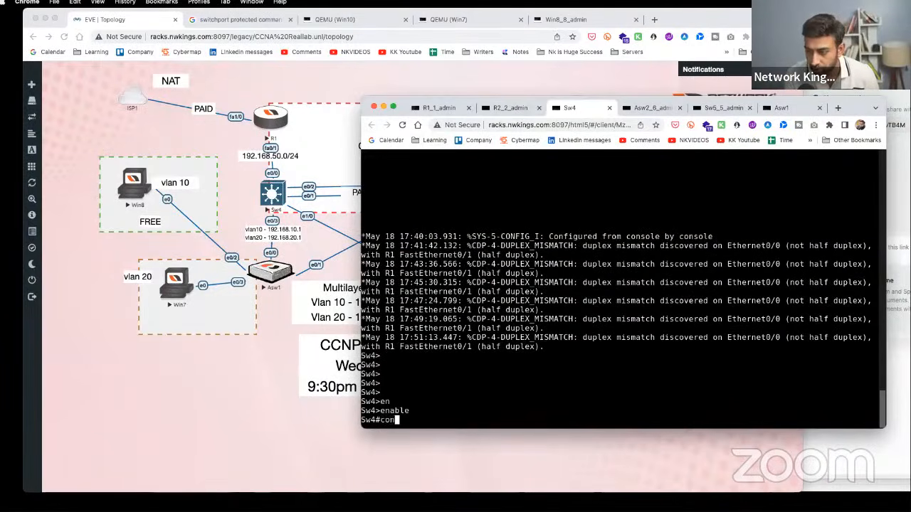
type("f t")
key("Return")
key("Return")
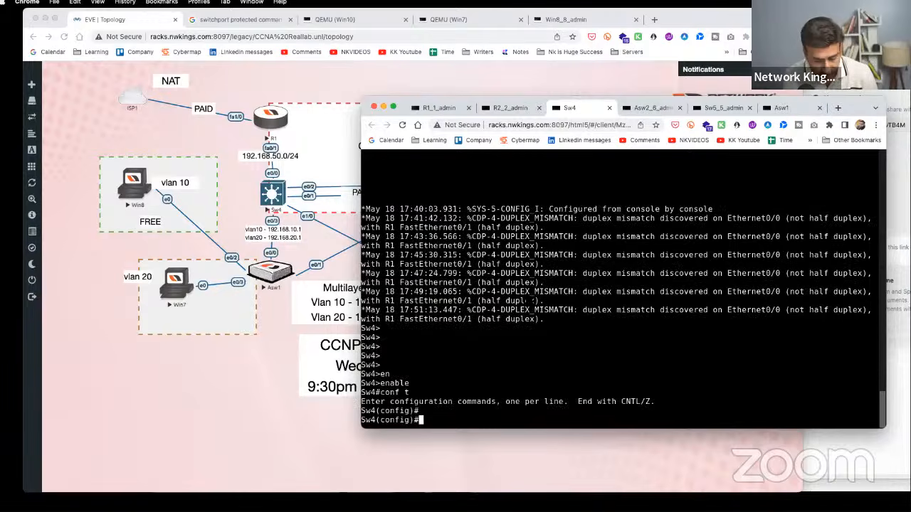
- Add 'access-list 1 deny 192.168.10.0 0.0.0.255' on Sw4
type("acc")
key("Tab")
type("li")
key("Tab")
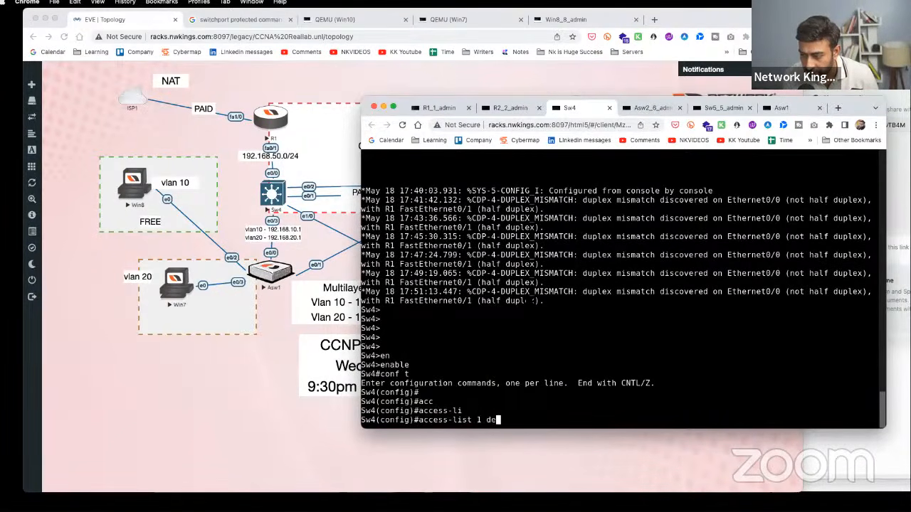
type("1 de")
key("Tab")
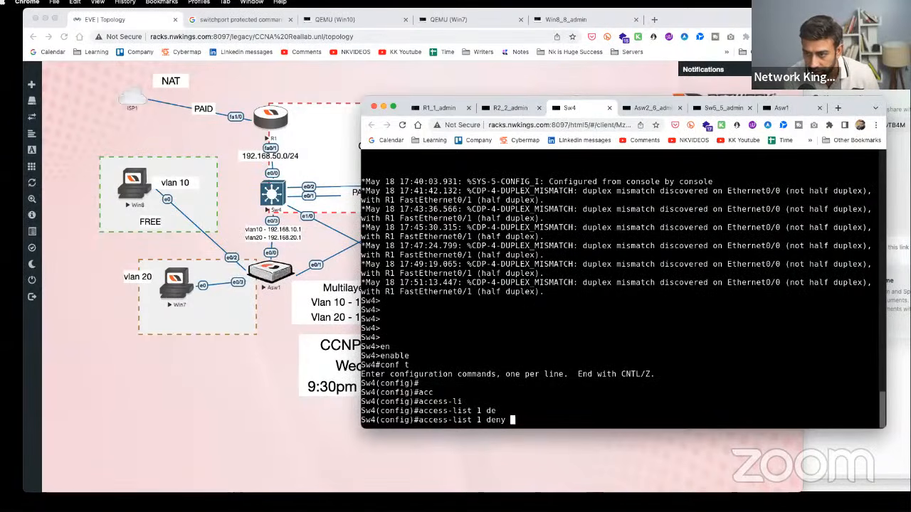
type("192.168.10.")
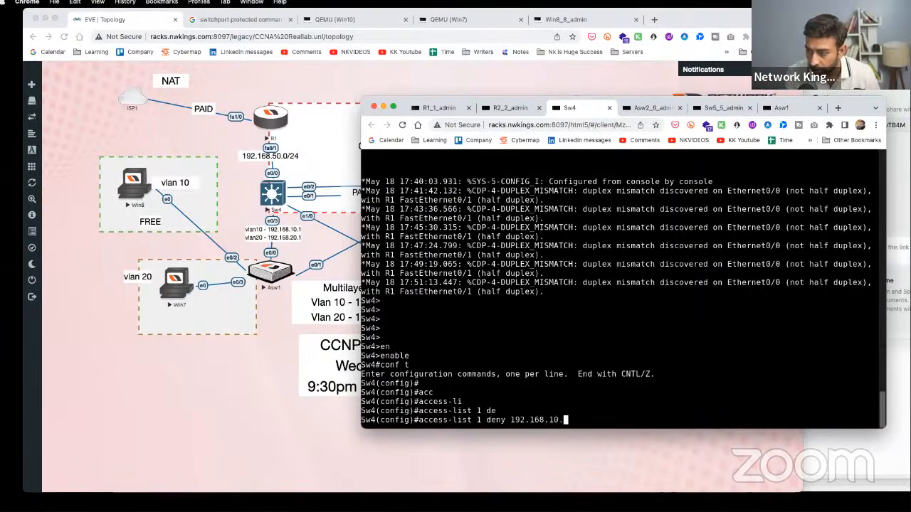
type("0 0.0.0.25")
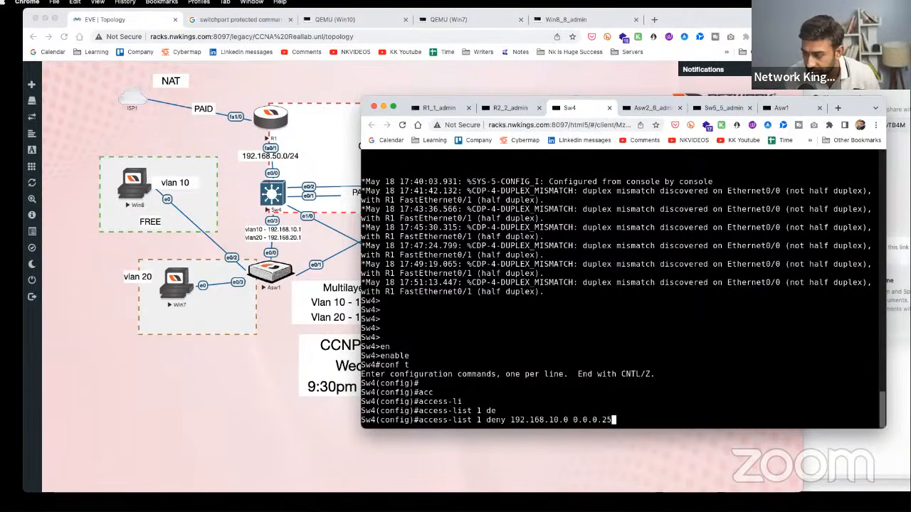
type("5")
key("Return")
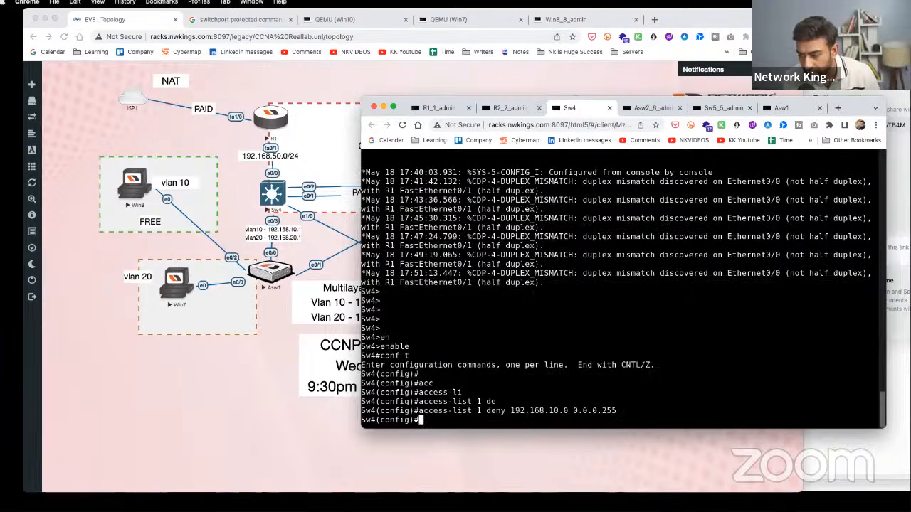
- Add 'access-list 1 permit any' on Sw4
type("ac")
key("Tab")
type("cess-l")
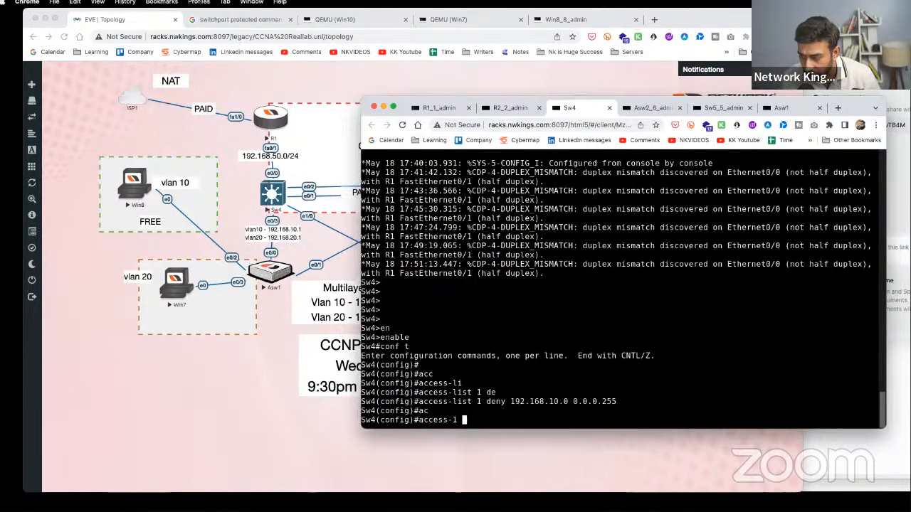
type(" per")
key("Tab")
type("a")
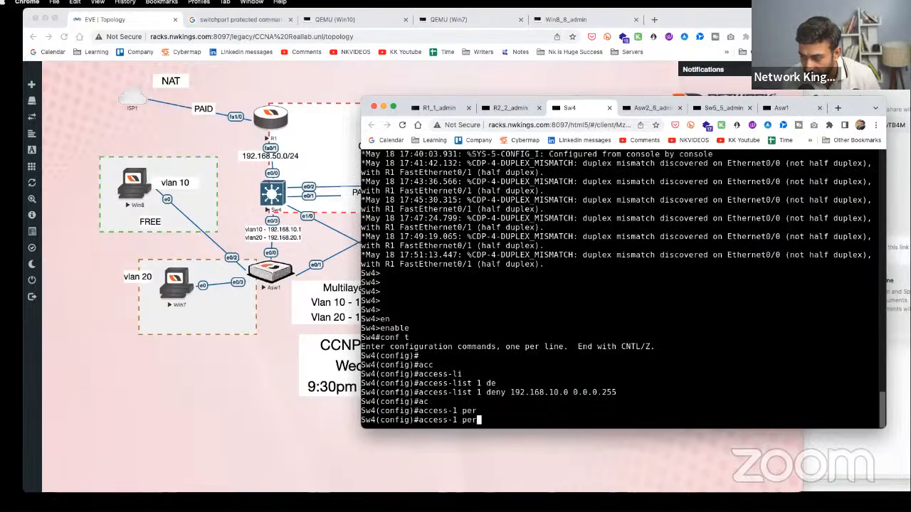
type("ccess-li")
key("Tab")
type("1")
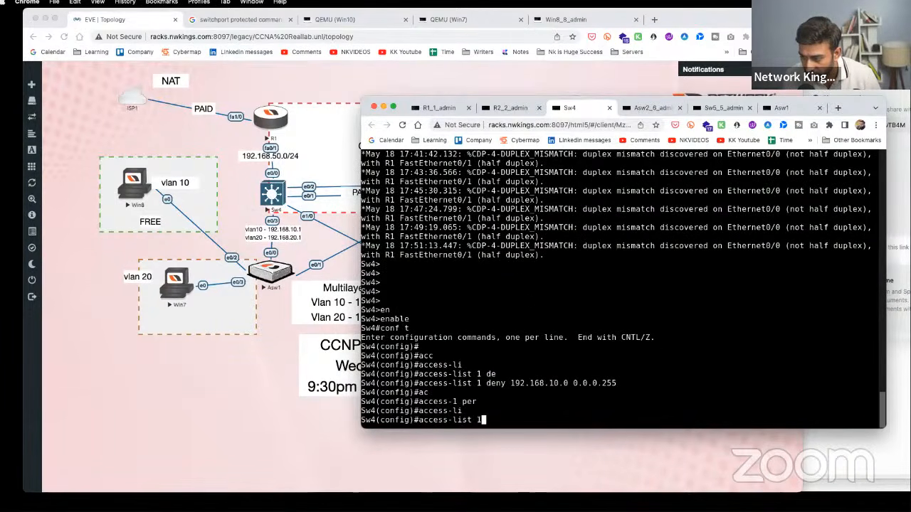
type(" per")
key("Tab")
type("an")
key("Tab")
key("Return")
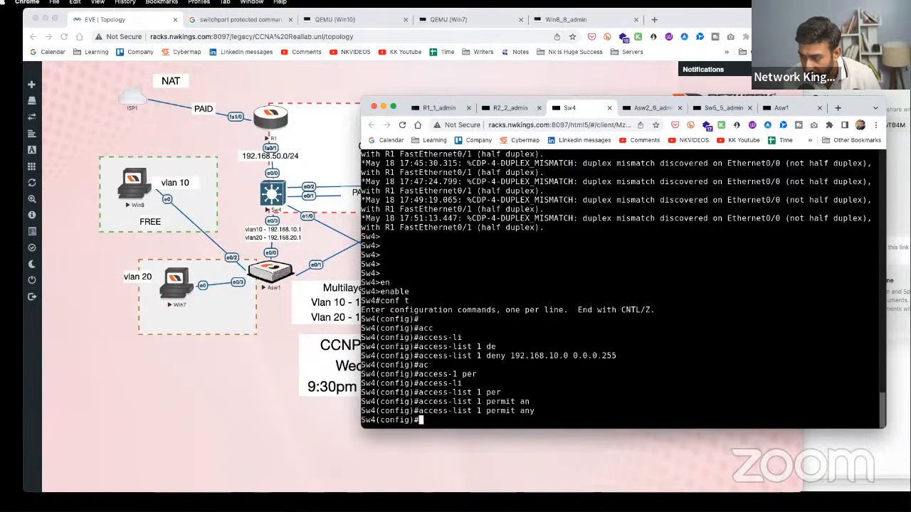
key("Return")
- Apply access list 1 inbound on interface VLAN 20 with 'ip access-group 1 in'
type("int vlan 2")
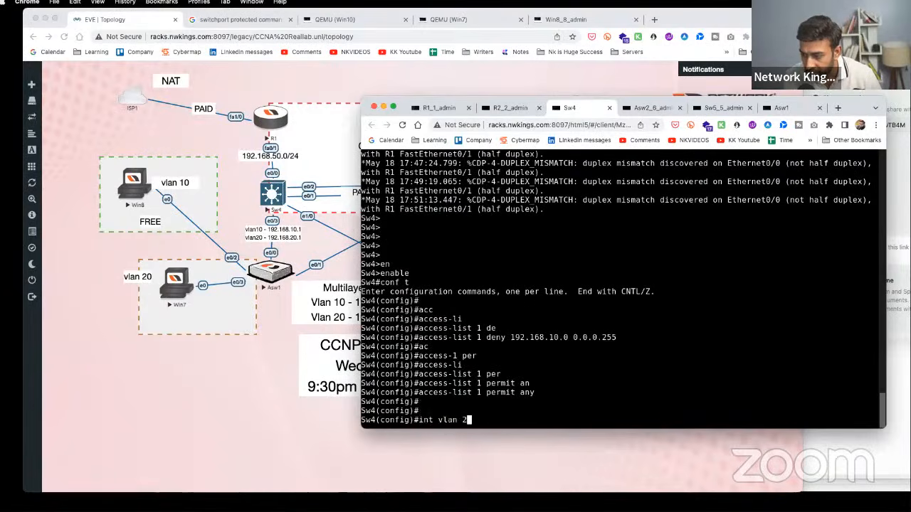
type("0")
key("Return")
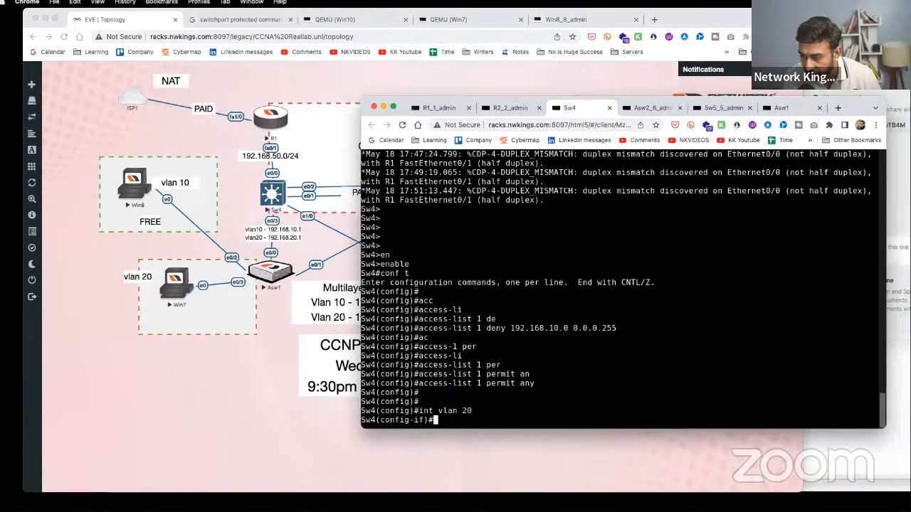
type("ip acc")
key("Tab")
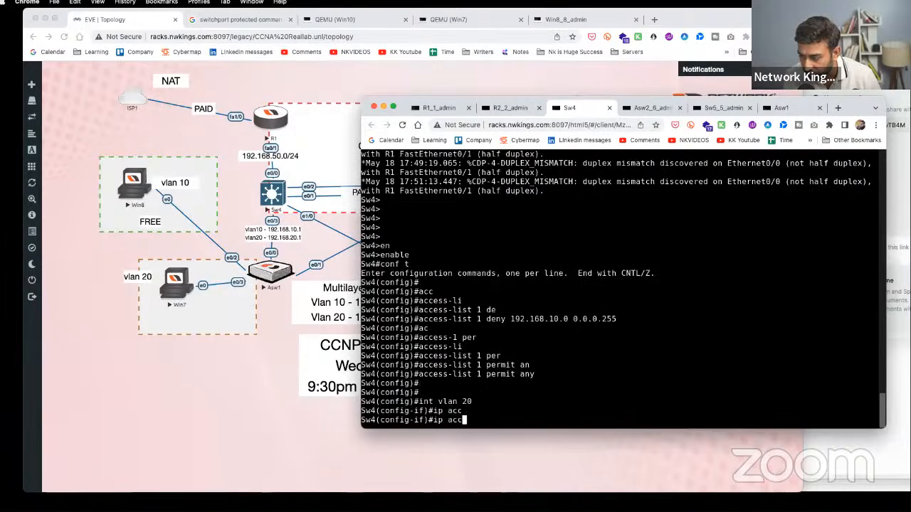
type("e")
key("Tab")
type("1 ")
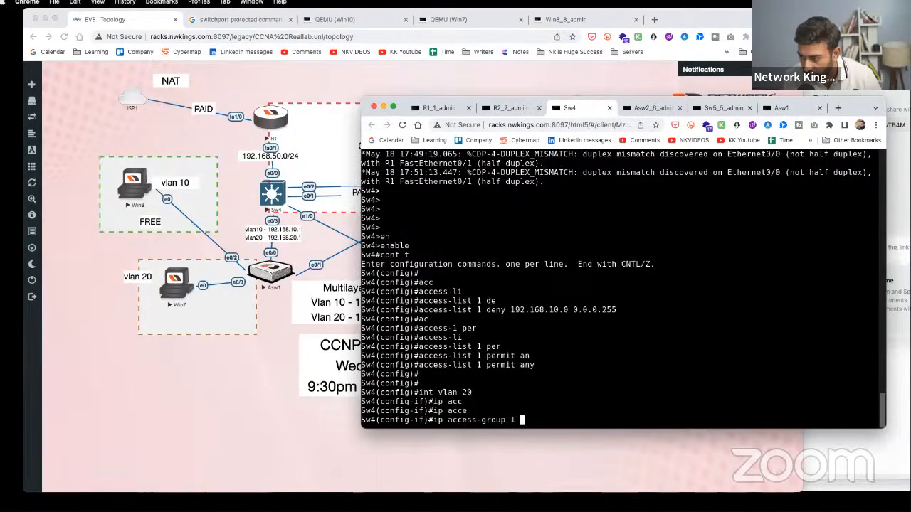
type("oi")
key("BackSpace")
key("BackSpace")
type("in")
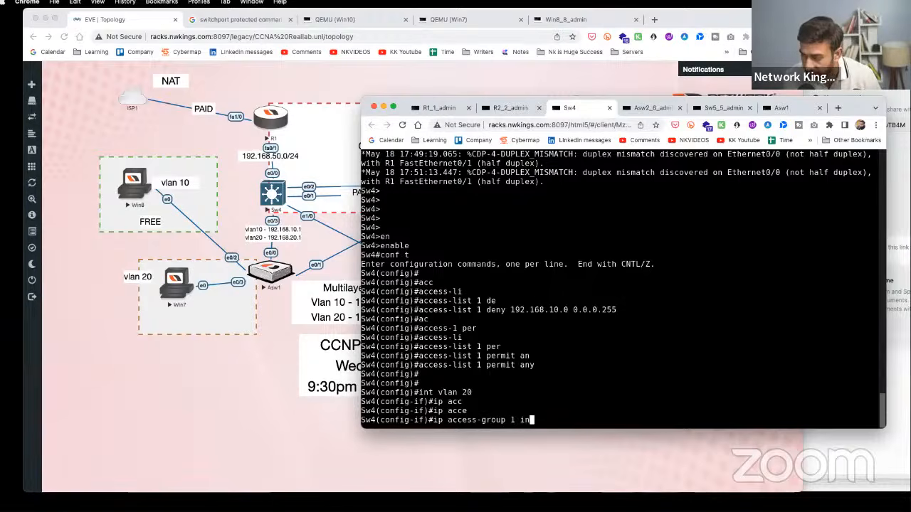
key("Return")
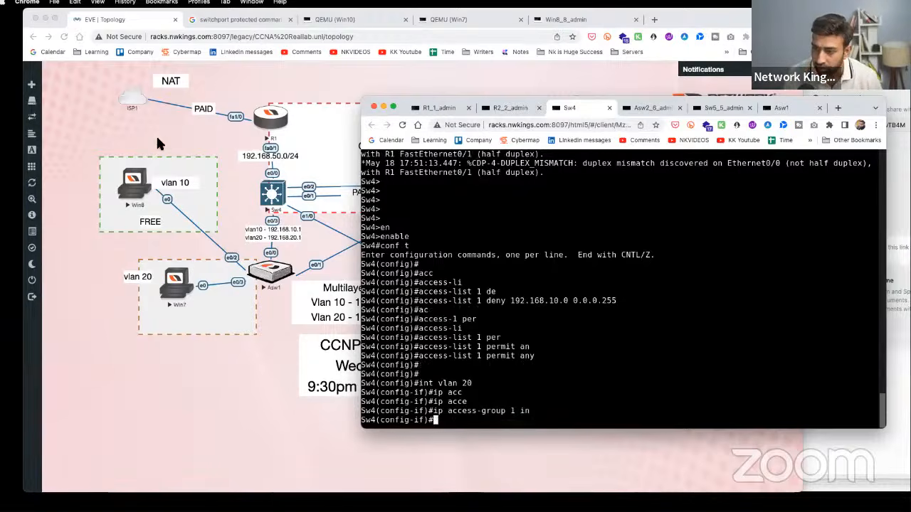
left_click(135, 181)
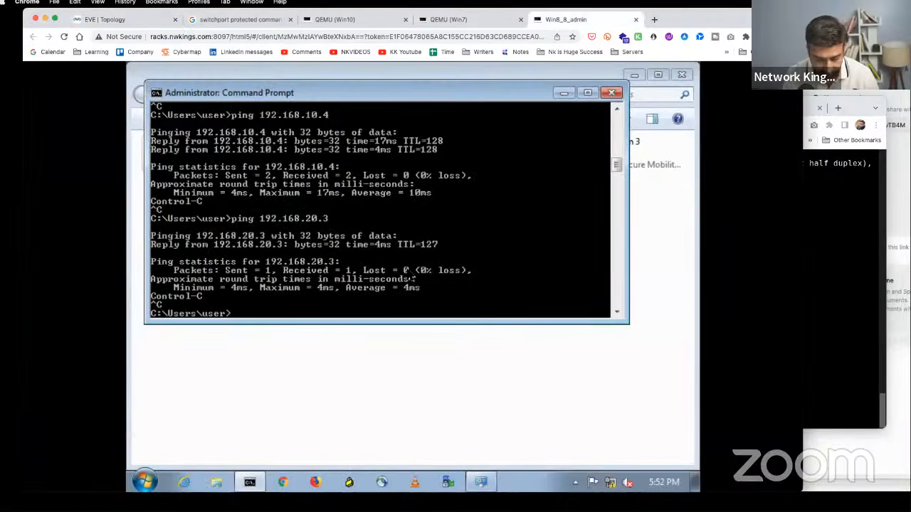
- Rerun Win8's ping to 192.168.20.3 twice; it still gets 2 of 2 replies
key("Up")
key("Return")
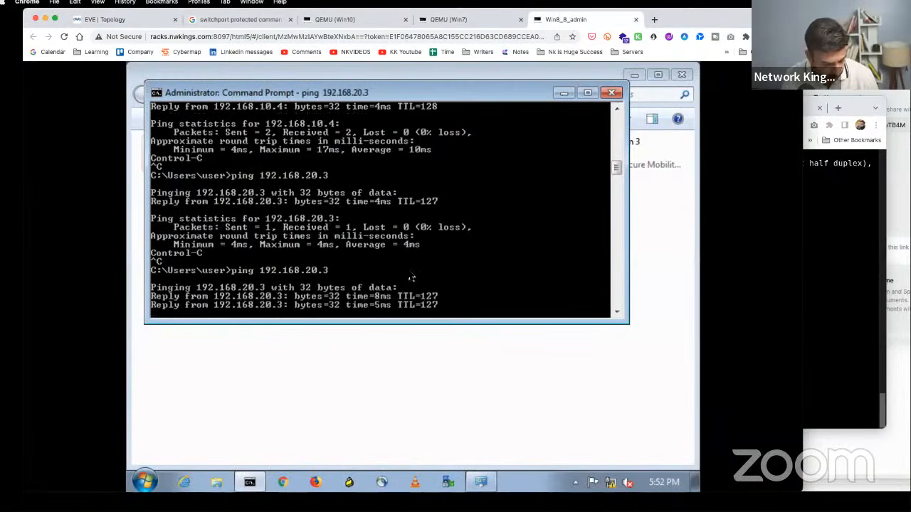
key("ctrl+c")
key("Return")
key("Return")
key("Up")
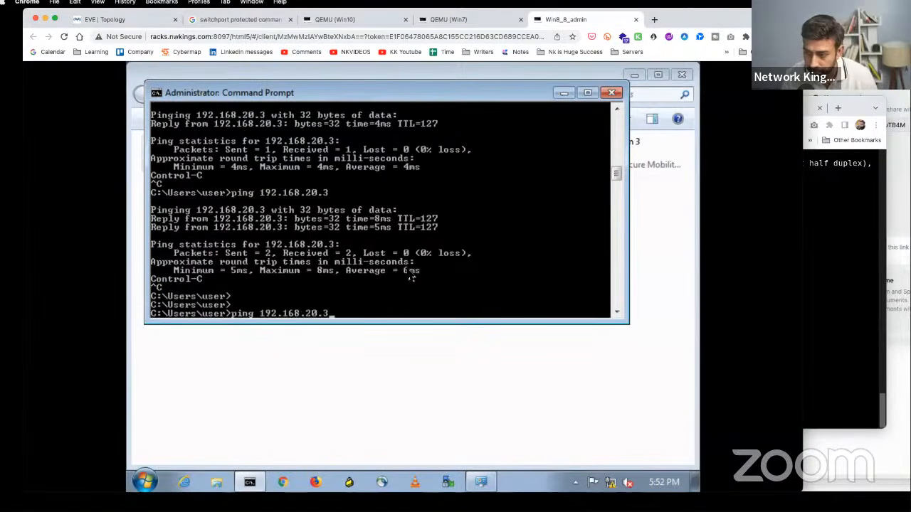
key("Return")
key("ctrl+c")
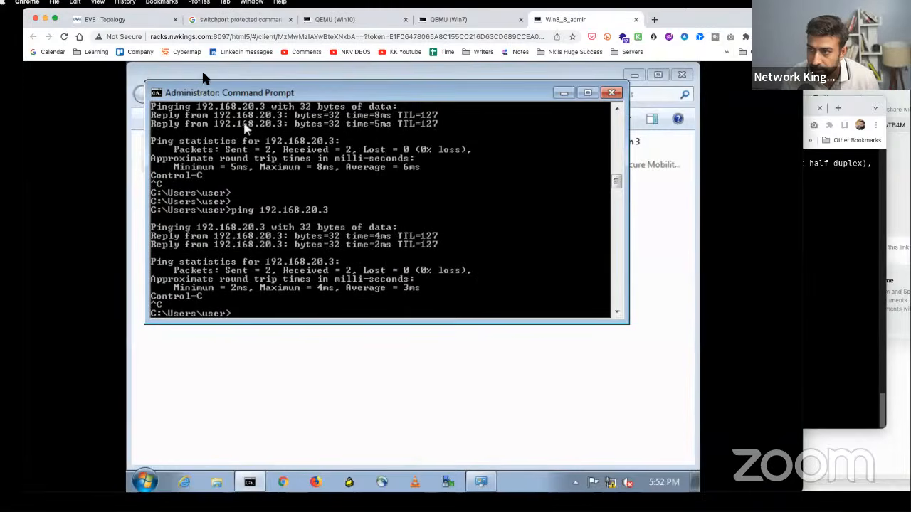
left_click(139, 20)
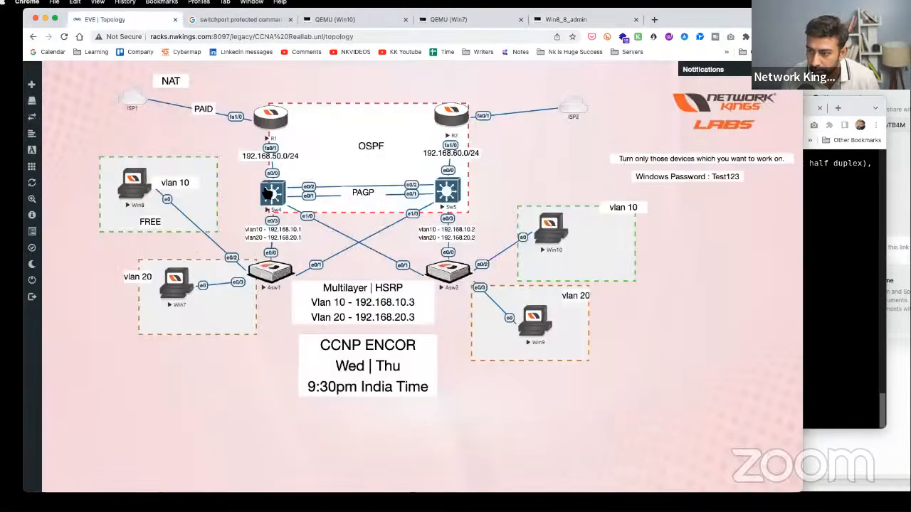
- On Sw4, exit configuration mode and run show access-lists
left_click(271, 192)
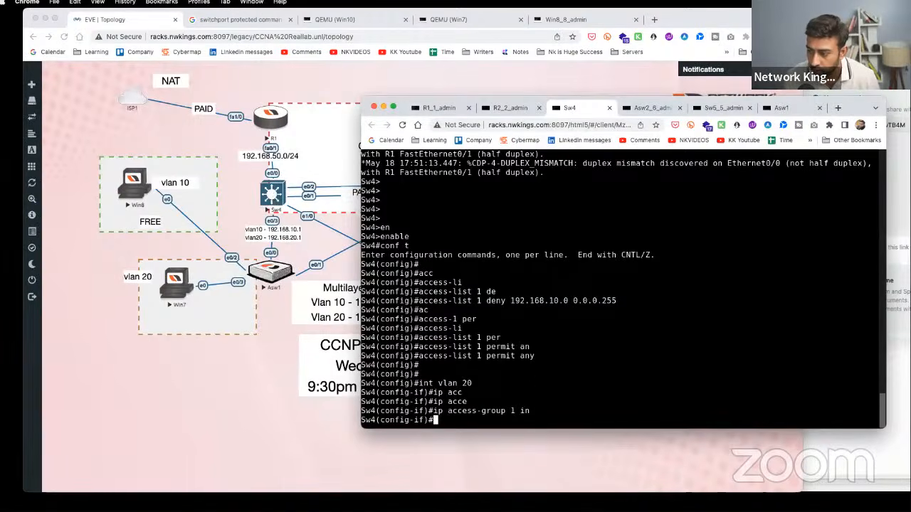
key("Return")
key("Return")
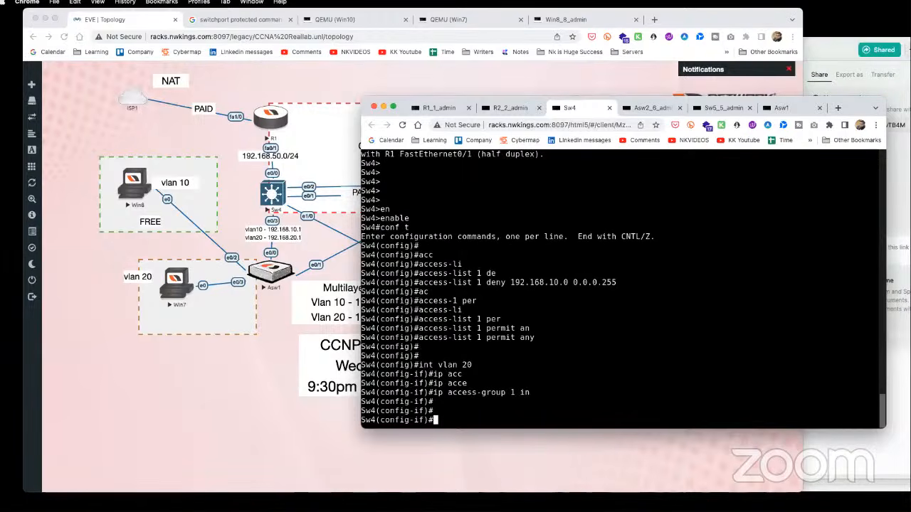
type("end")
key("Return")
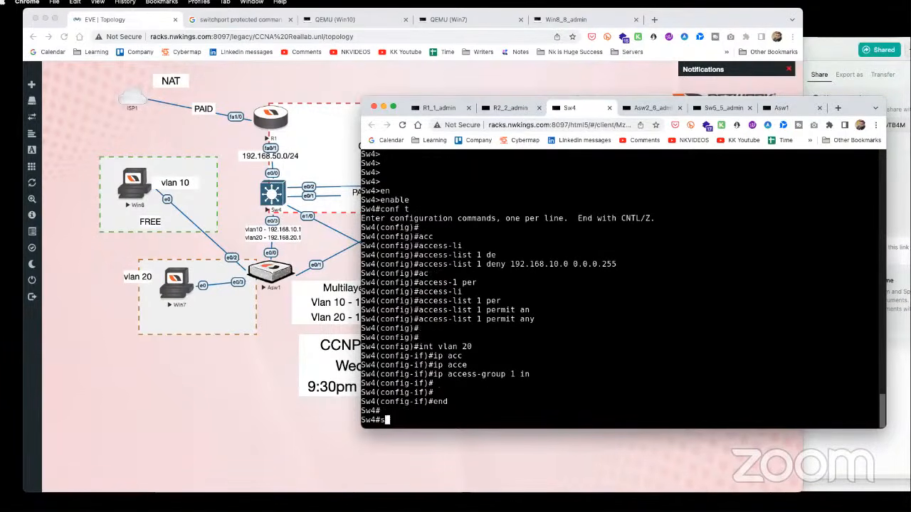
type("show acc")
key("Tab")
type("li")
key("Tab")
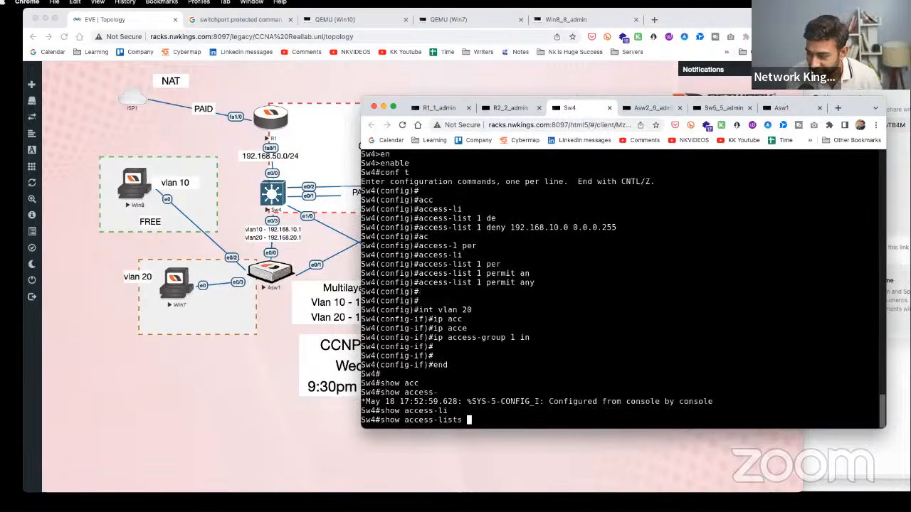
key("Return")
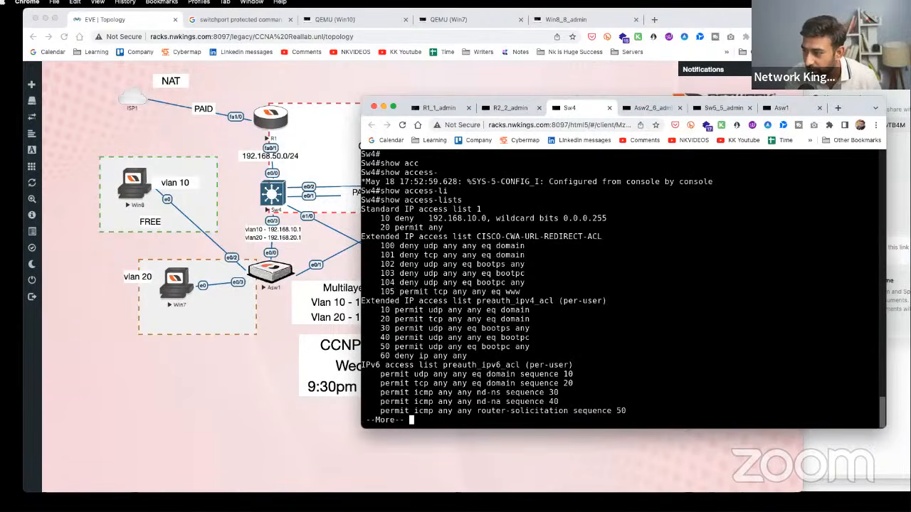
key("Return")
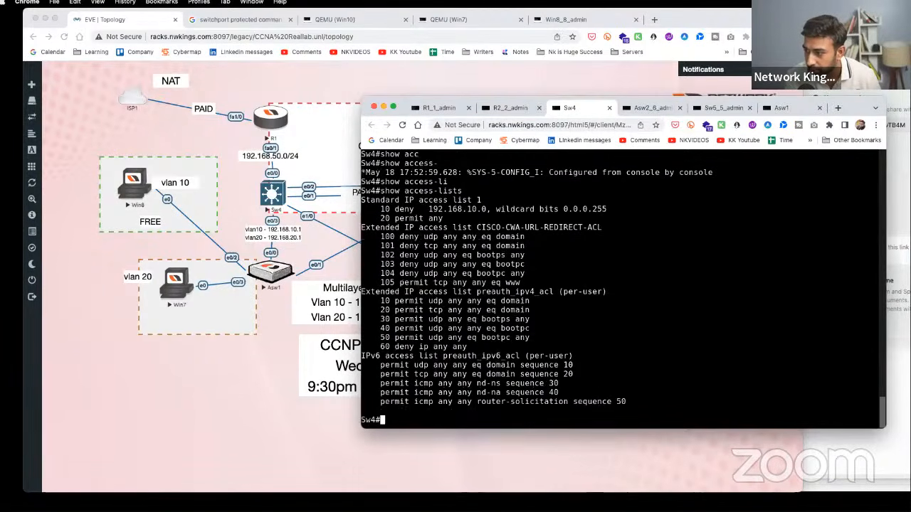
key("Return")
- Run show ip access-lists and note the 5 matches on permit any
type("show ip ")
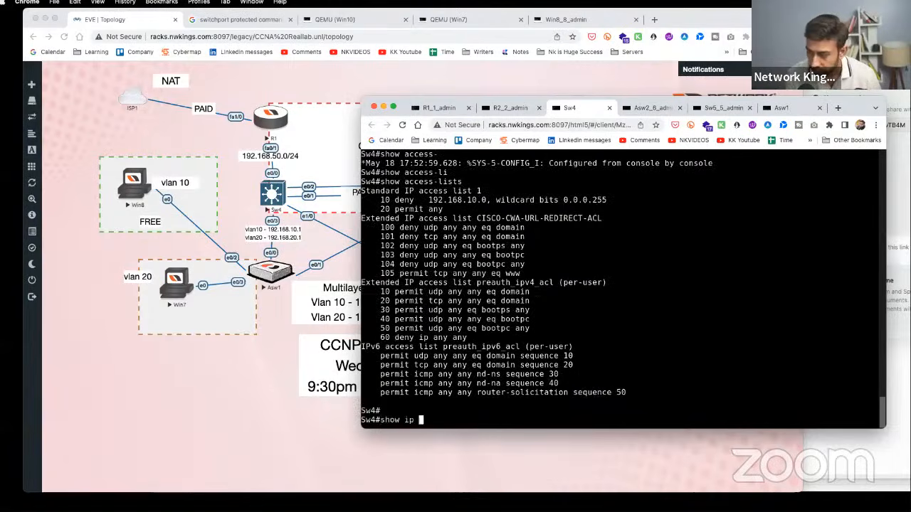
type("acces")
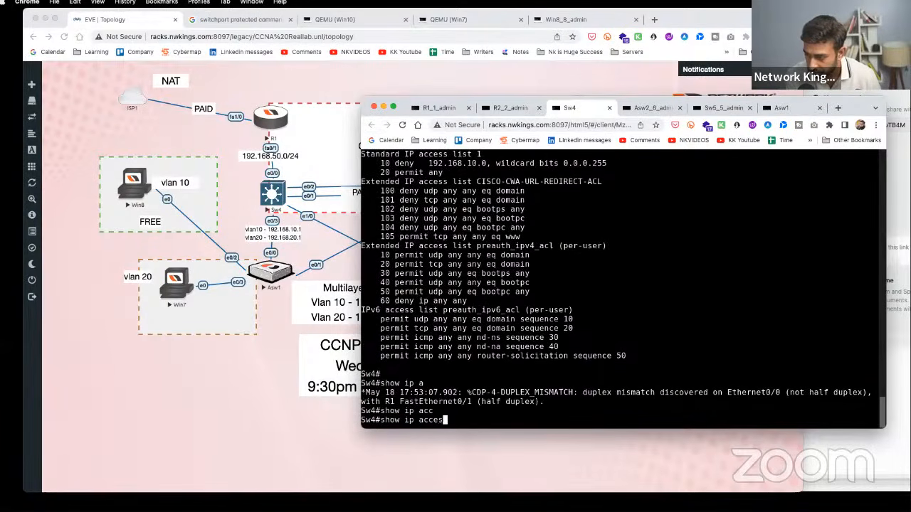
key("Tab")
key("Return")
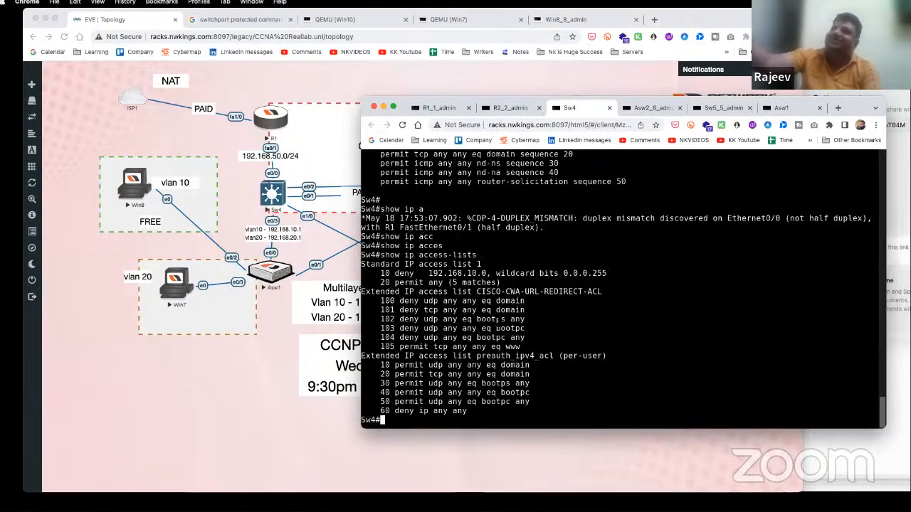
left_click_drag(429, 282, 500, 283)
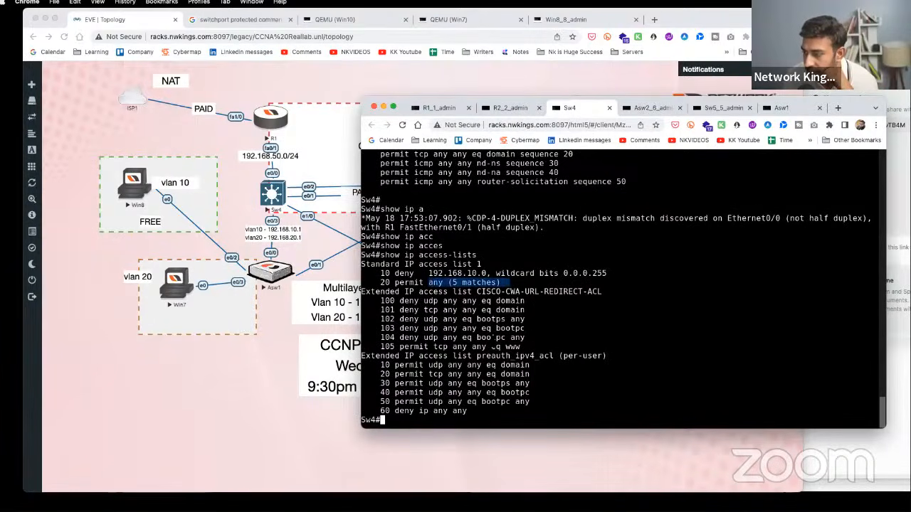
left_click(137, 187)
left_click(137, 187)
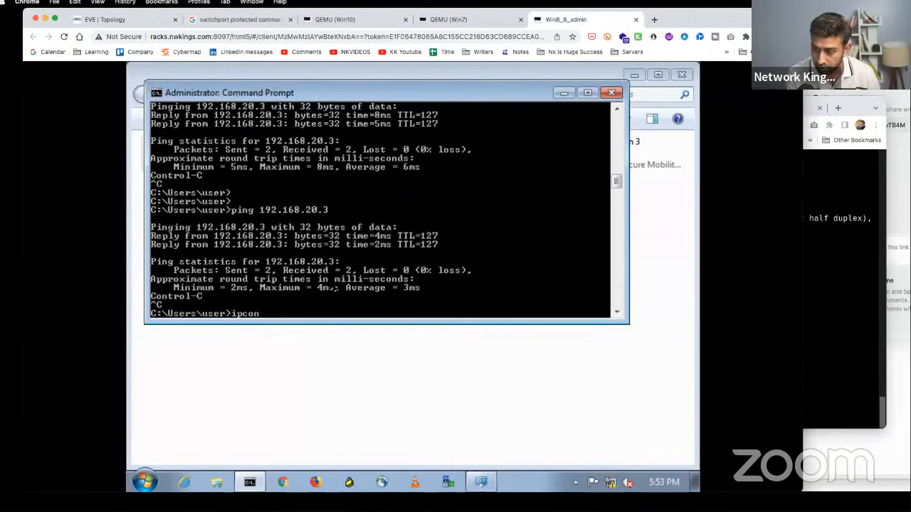
- Run ipconfig on Win8, showing 192.168.10.3 with gateway 192.168.10.2
type("ipconfig")
key("Return")
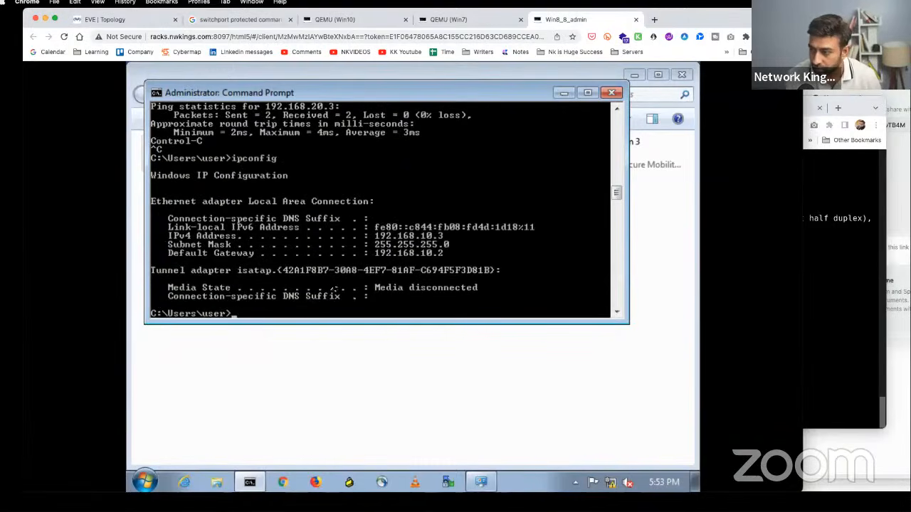
left_click(136, 19)
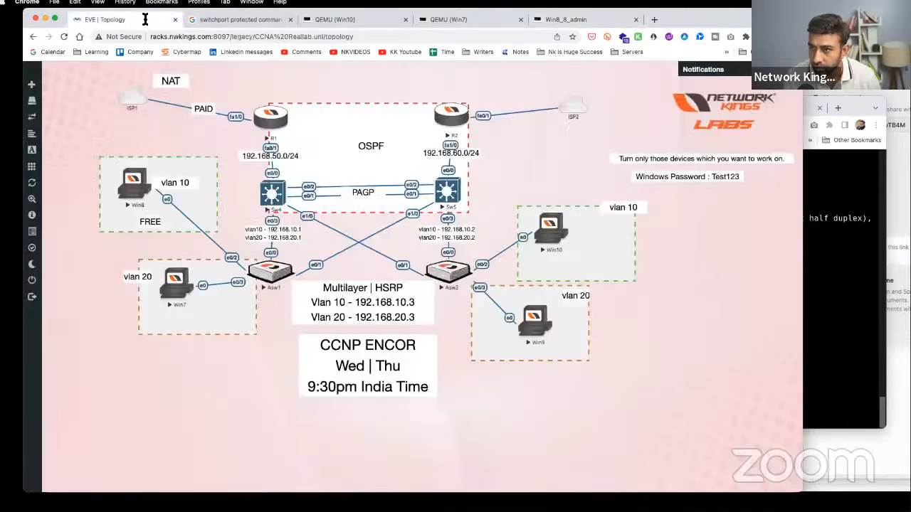
- Review list 1's 0.0.0.255 wildcard on Sw4 and enter global configuration mode
left_click(278, 201)
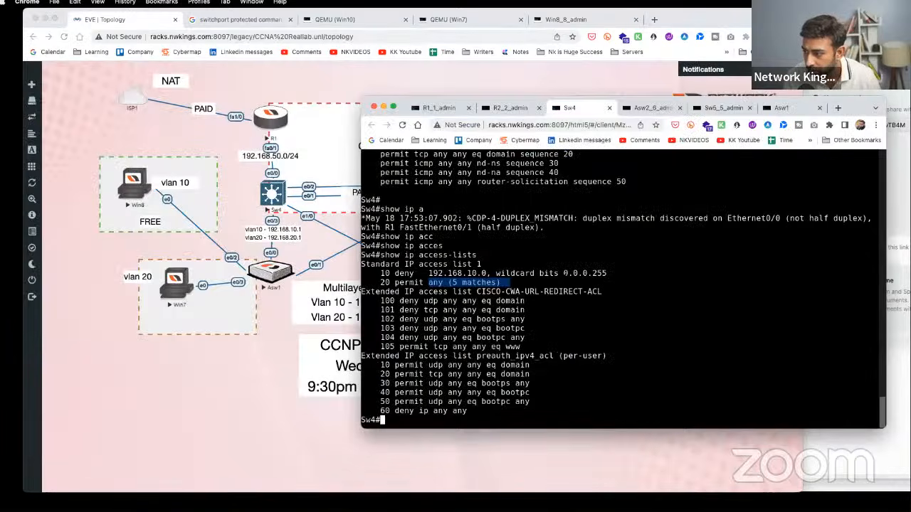
left_click_drag(565, 273, 604, 273)
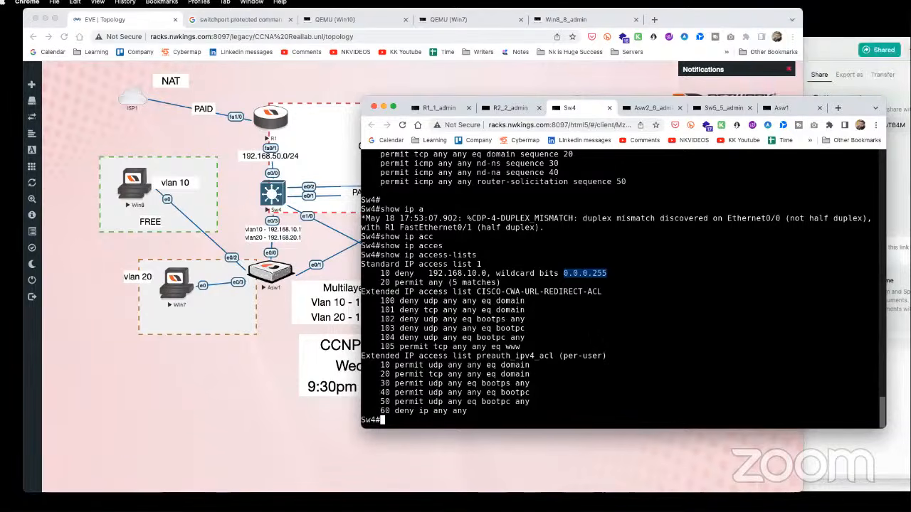
key("Return")
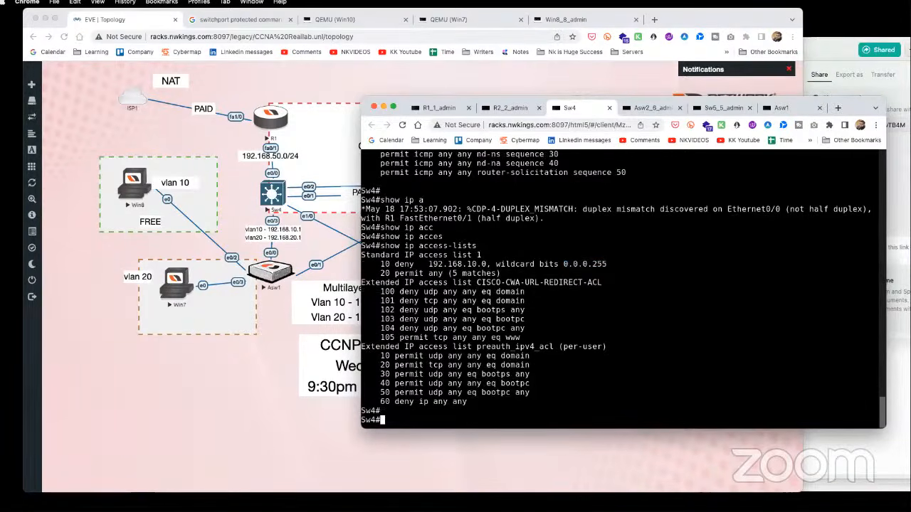
type("conf t")
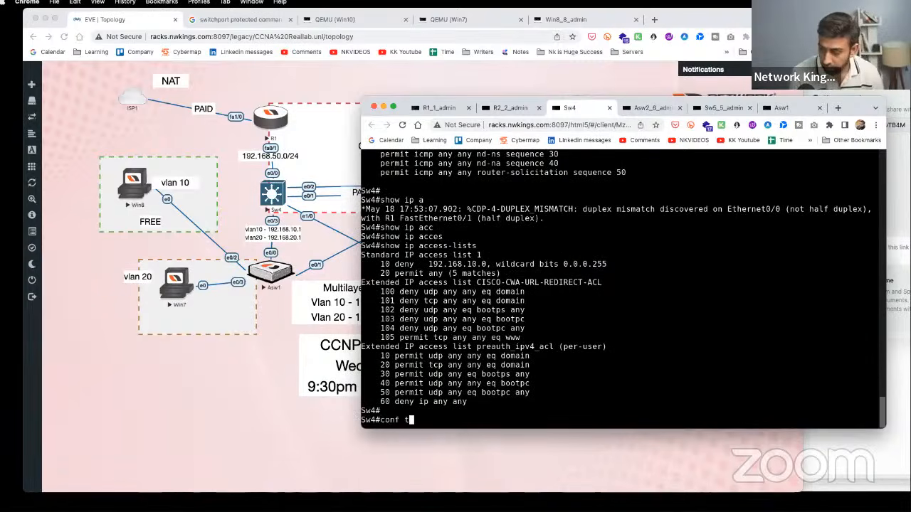
key("Return")
- Under Sw4's interface VLAN 10, enter 'ip access-group 1 out'
type("int vlan 19")
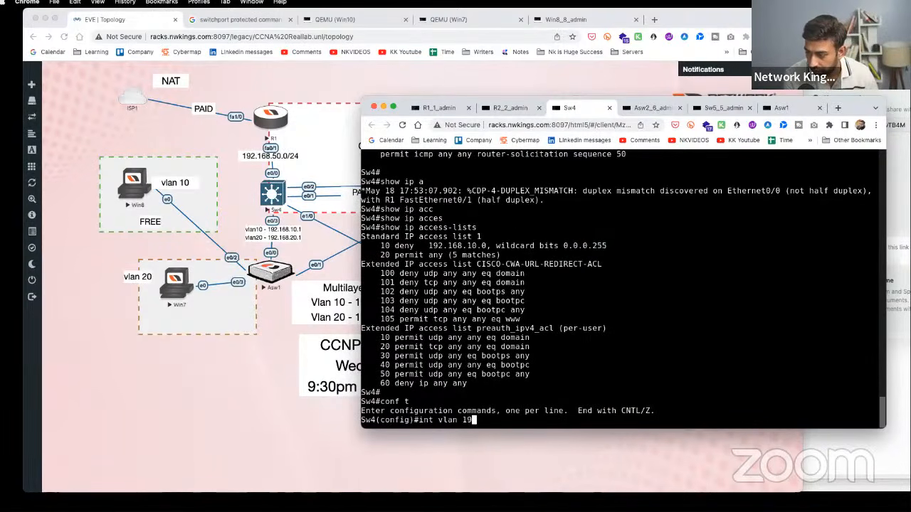
type("0")
key("Return")
type("ip acc")
key("Tab")
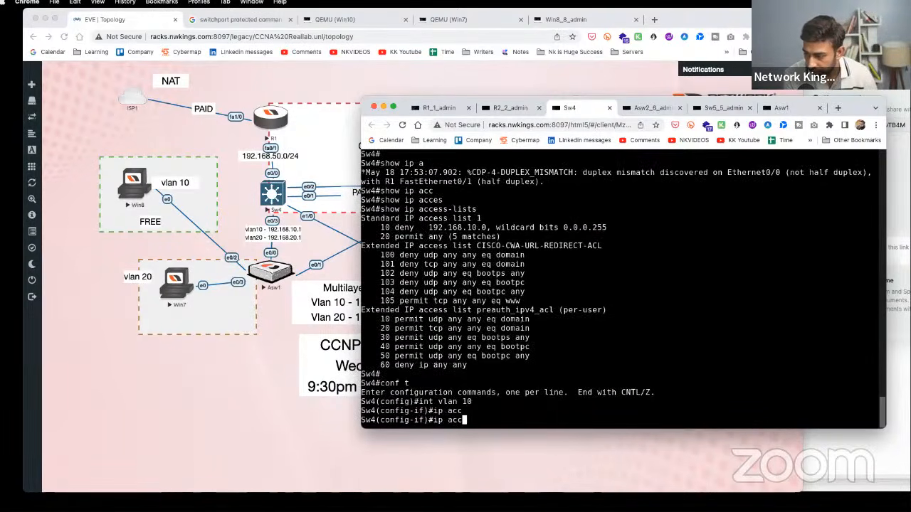
type("e")
key("Tab")
type("group ")
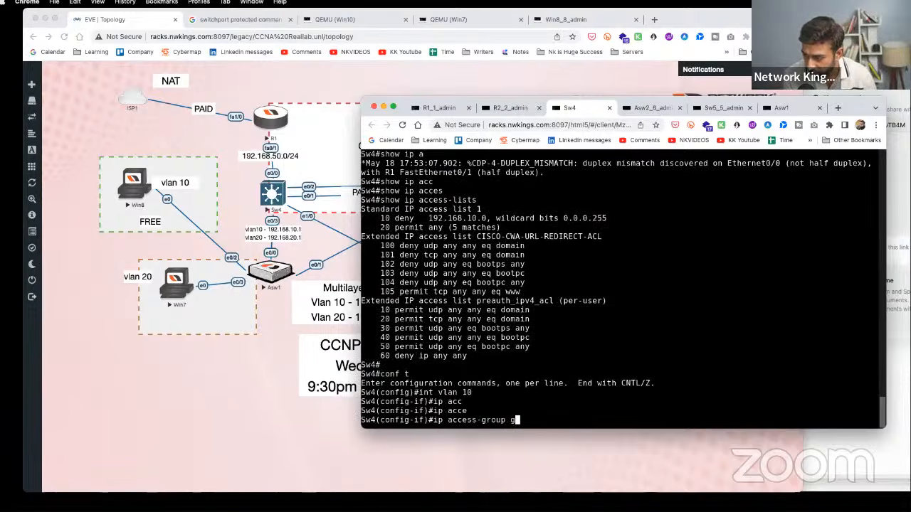
type("1 ou")
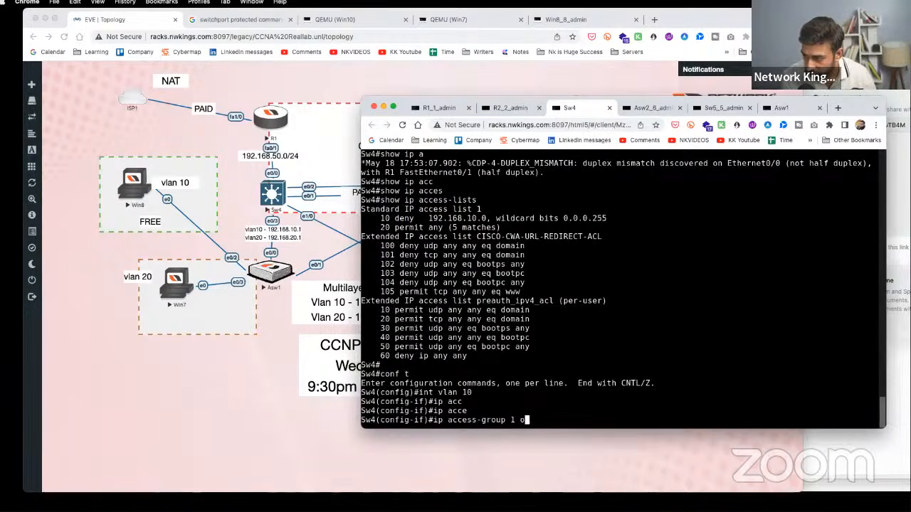
key("Tab")
key("Return")
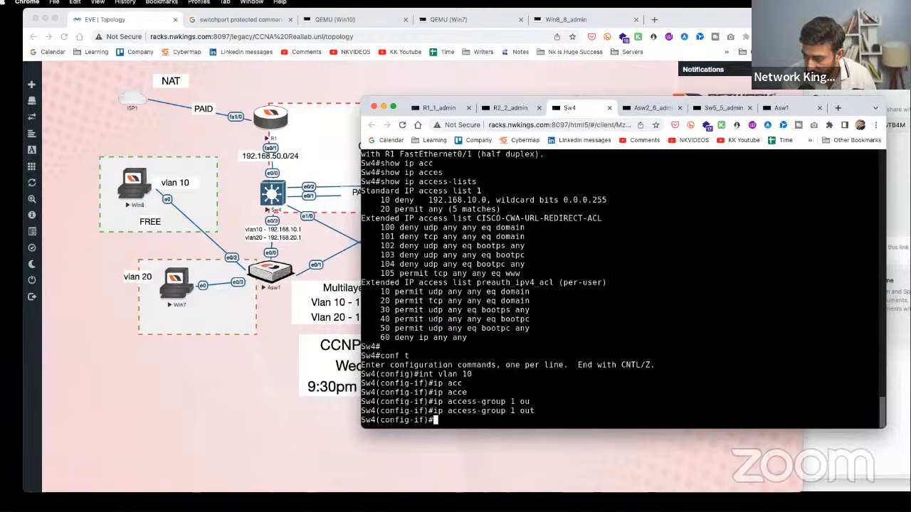
key("Return")
- On Win8, rerun the ping to 192.168.20.3 and stop it with Ctrl+C
left_click(140, 191)
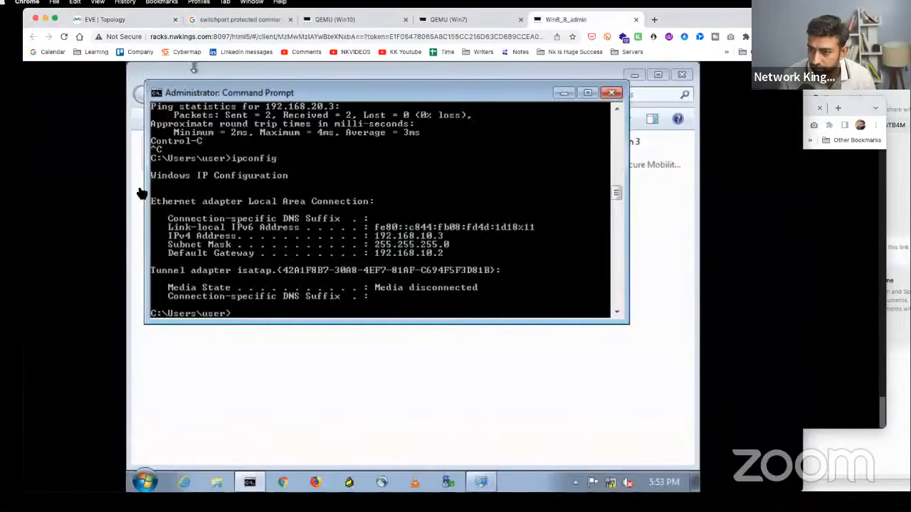
key("Up")
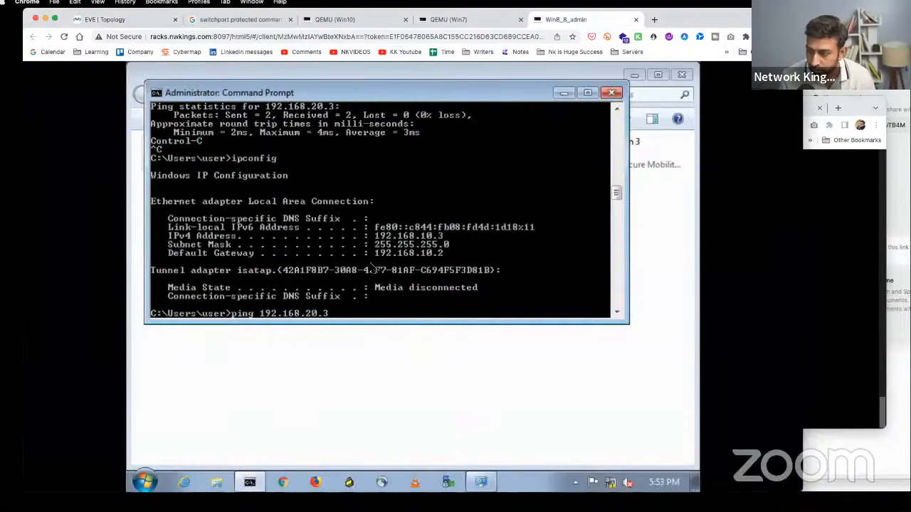
key("Return")
key("ctrl+c")
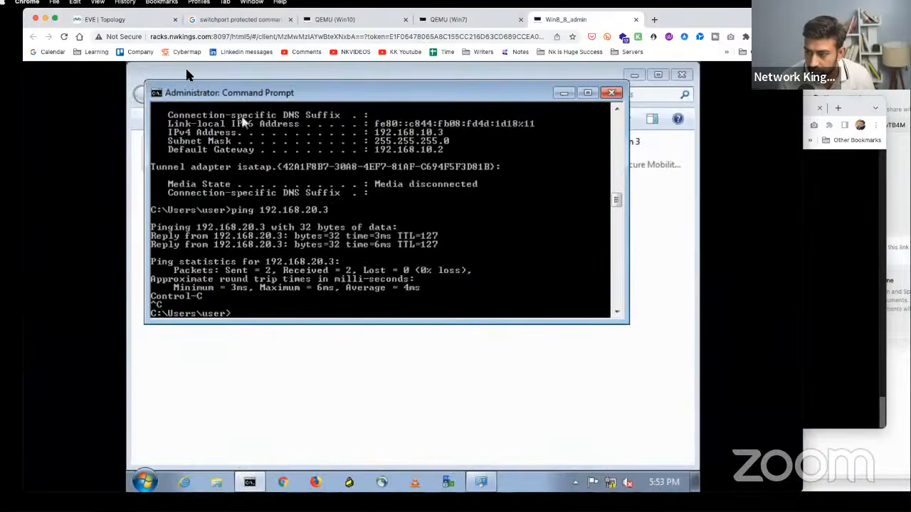
- On Sw4, leave configuration mode with end and display the routing table with show ip route
left_click(114, 20)
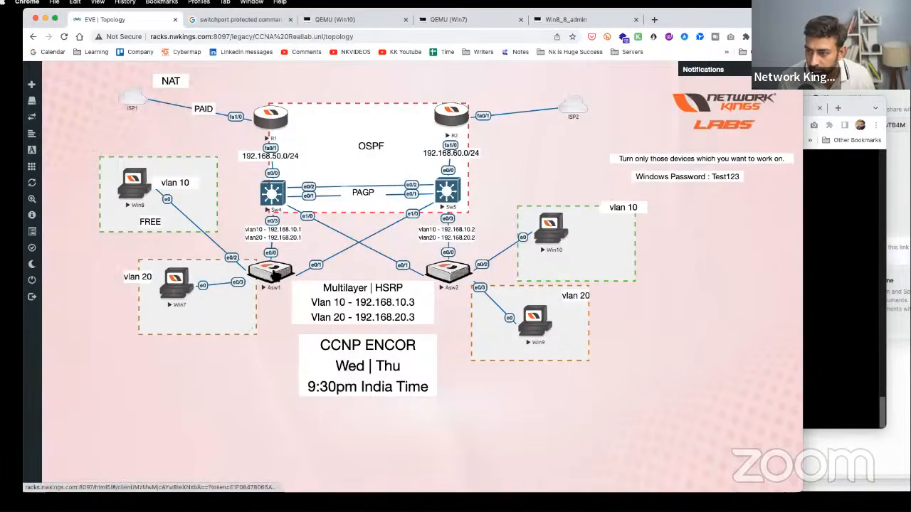
left_click(283, 196)
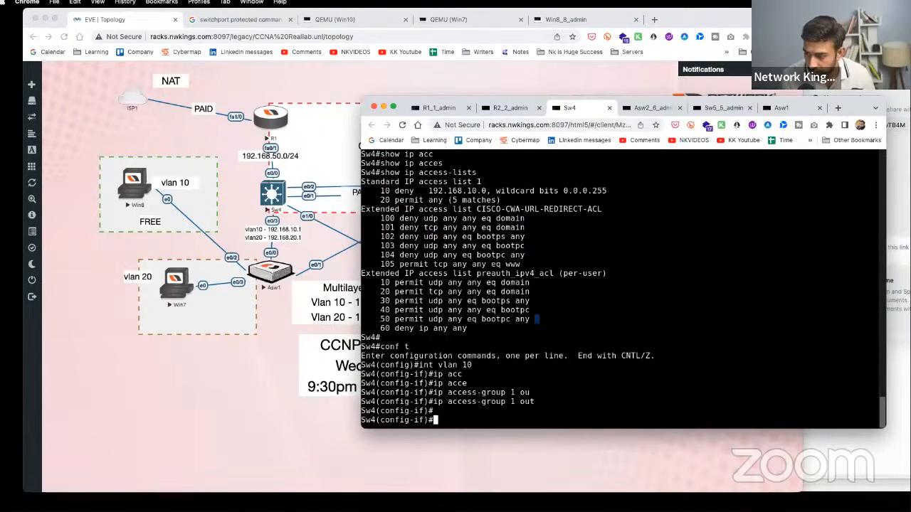
type("end")
key("Return")
type("show ip i")
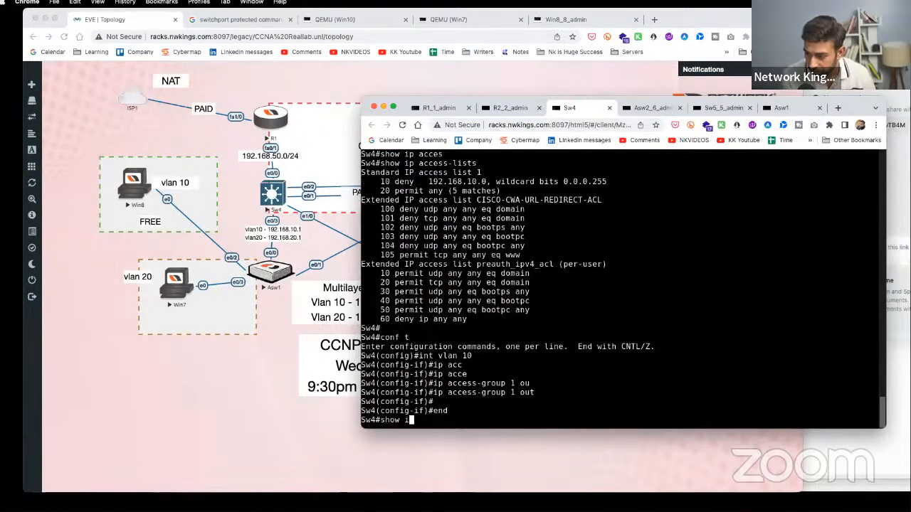
key("BackSpace")
type("route")
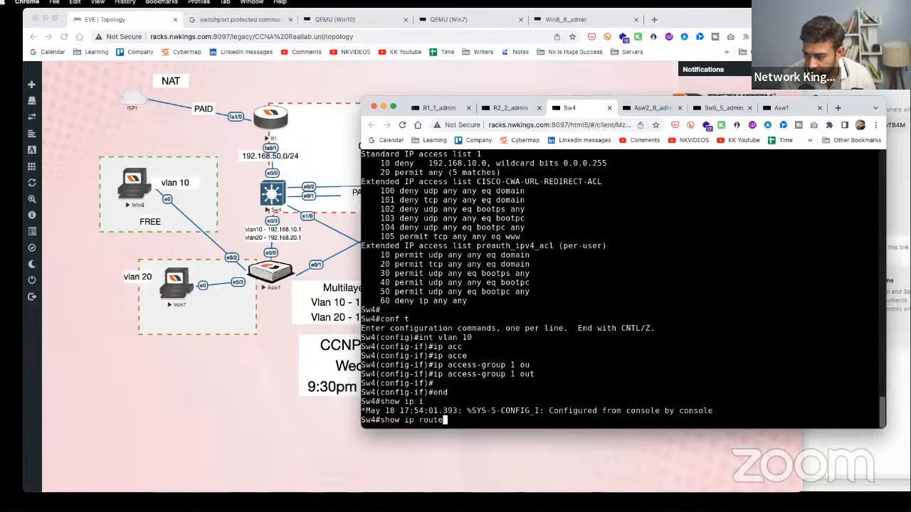
key("Return")
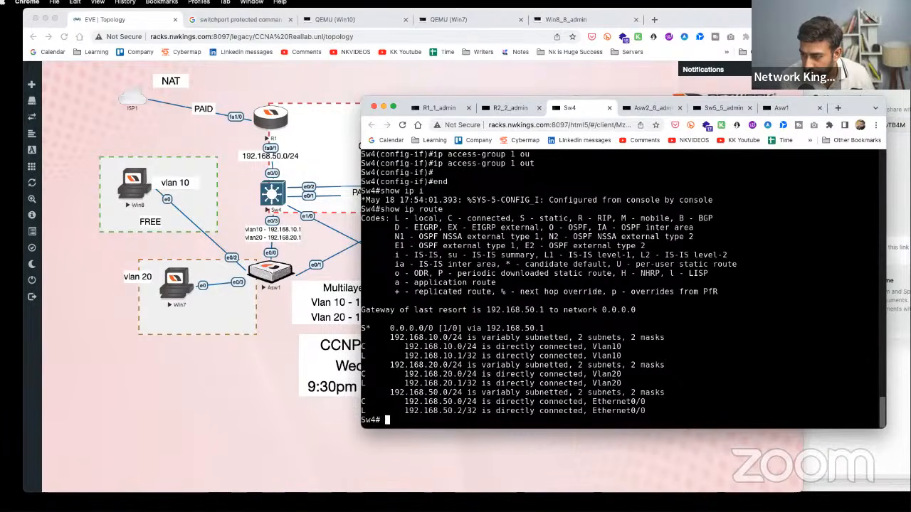
key("Return")
- Run show access-lists on Sw4 and highlight the 15 permit any matches and the deny 192.168.10.0 entry
type("show i")
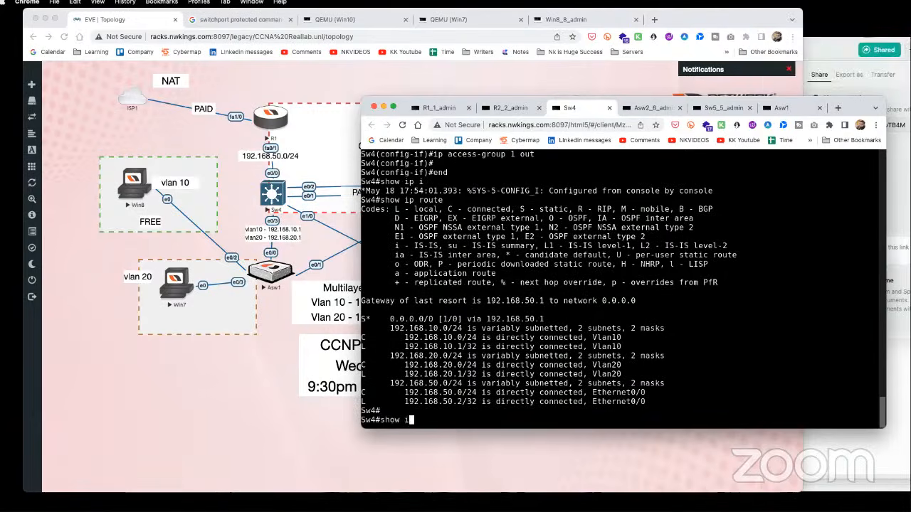
key("BackSpace")
type("acc")
key("Tab")
type("l")
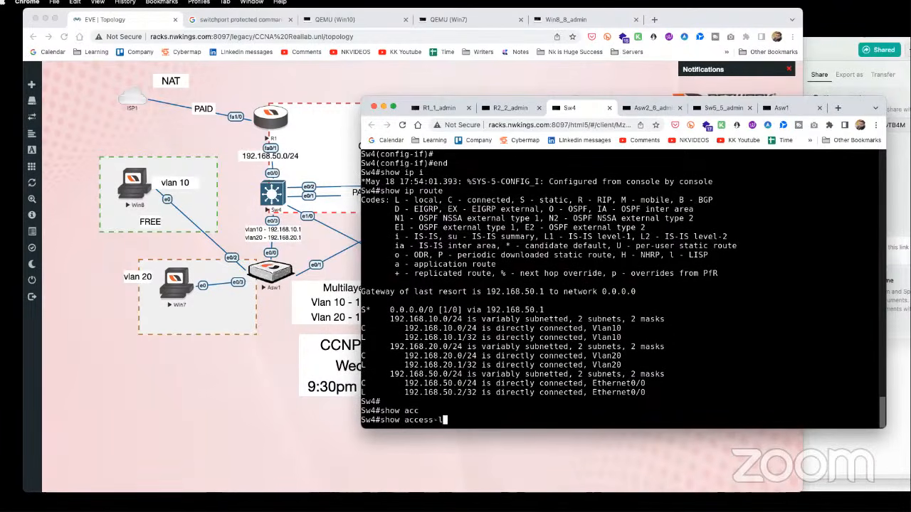
type("i")
key("Tab")
key("Return")
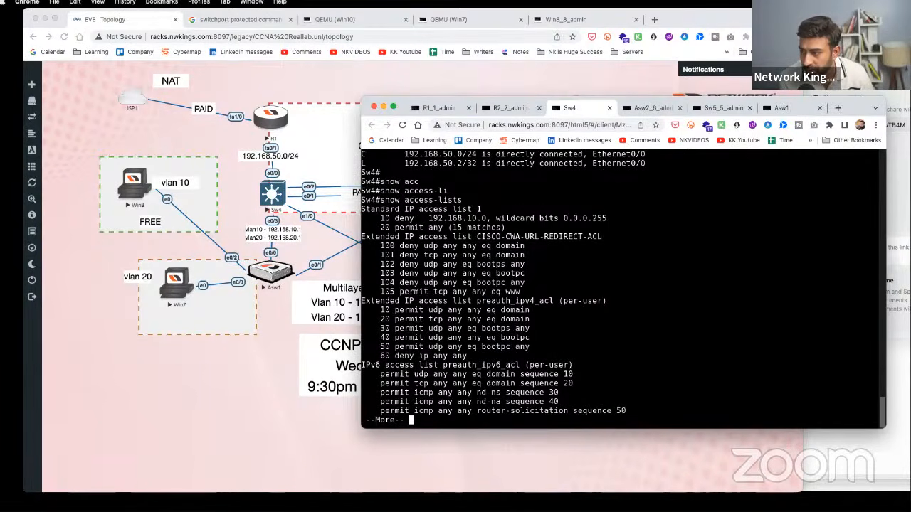
key("space")
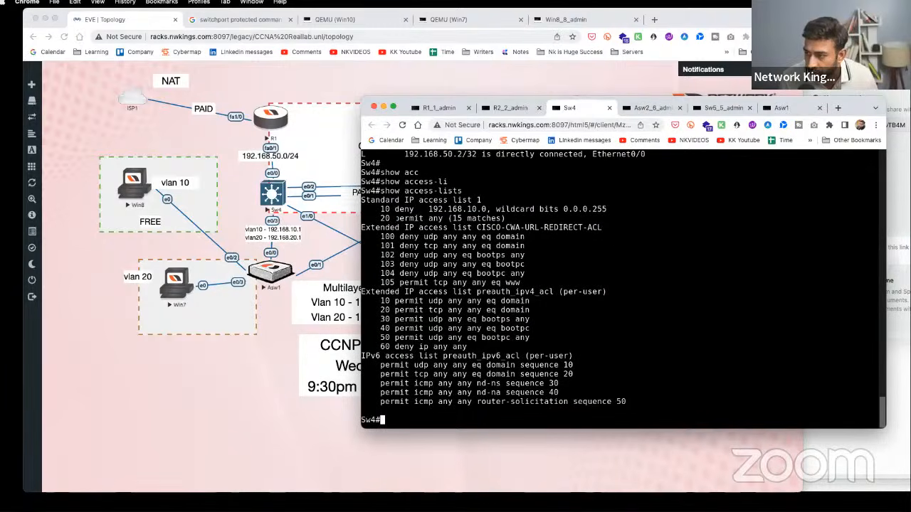
left_click_drag(395, 219, 504, 218)
left_click_drag(381, 210, 604, 209)
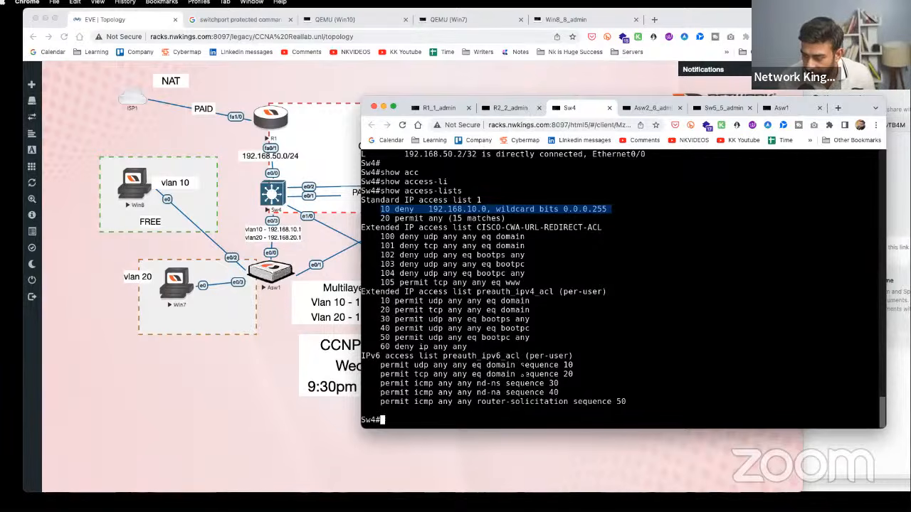
- On Sw4, apply access list 1 inbound on interface VLAN 20 with ip access-group 1 in
type("conf t")
key("Return")
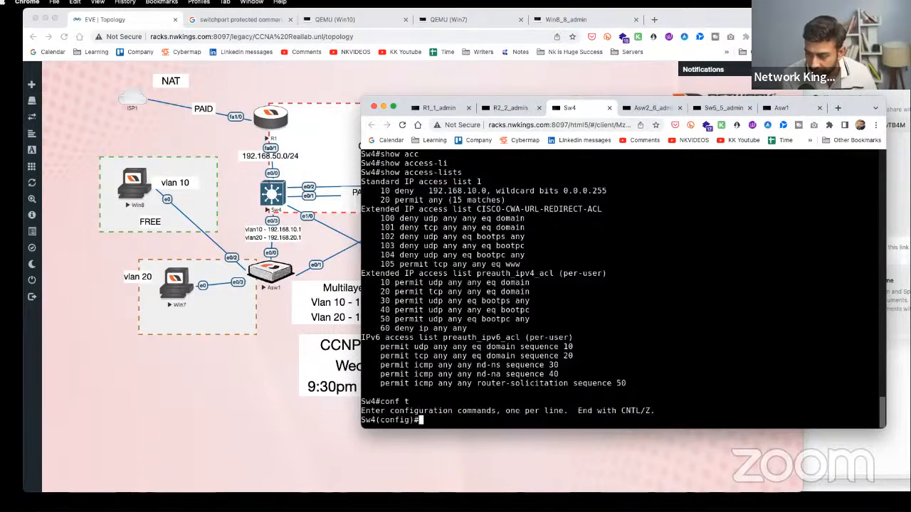
type("int vlan 20")
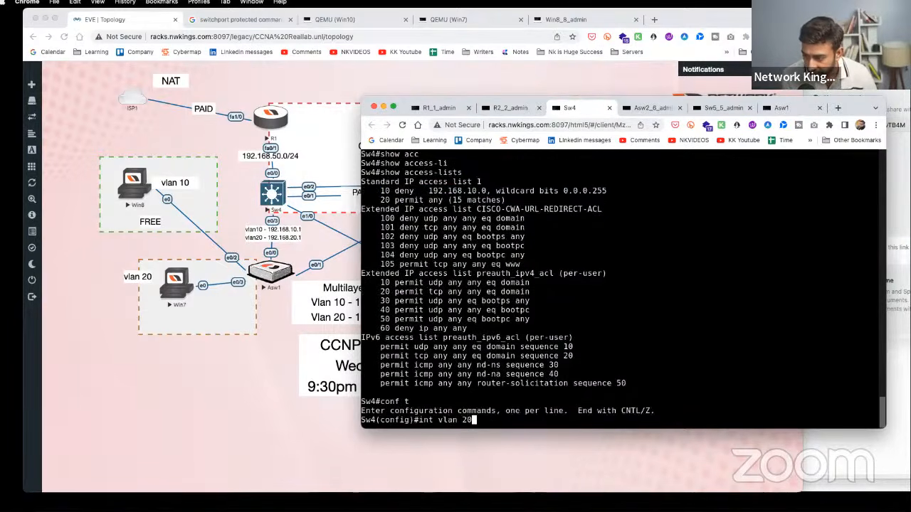
key("Return")
type("ip acc")
key("Tab")
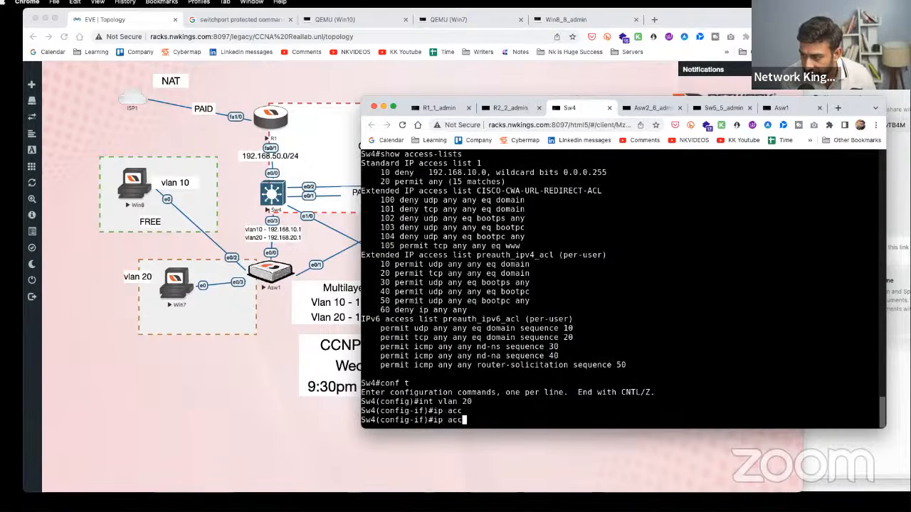
type("e")
key("Tab")
type("1 ")
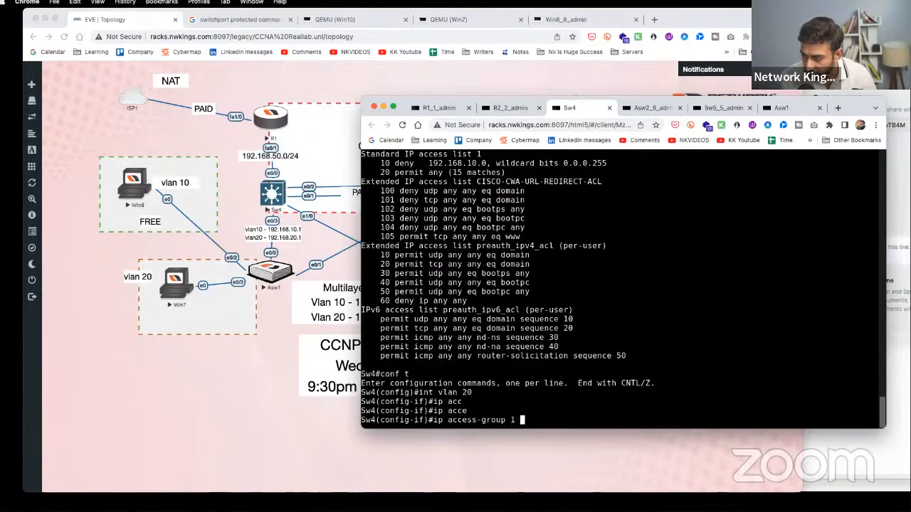
type("in")
key("Tab")
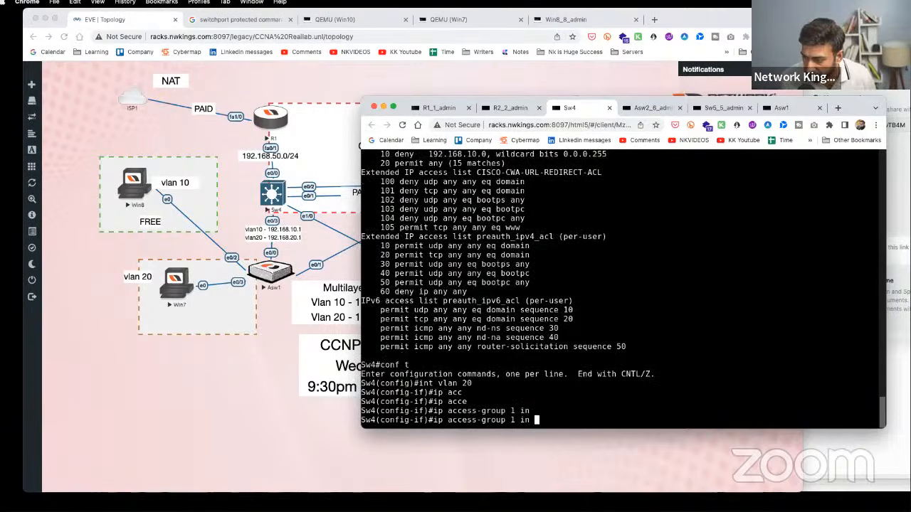
key("Return")
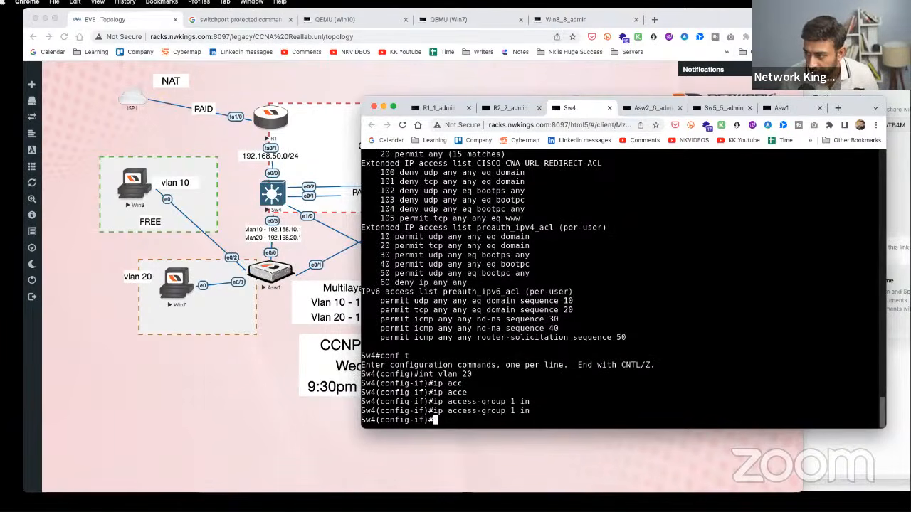
- Highlight the deny entry and the int vlan 20 / ip access-group 1 in lines, then go to Win8's console
scroll(431, 208, "up", 1)
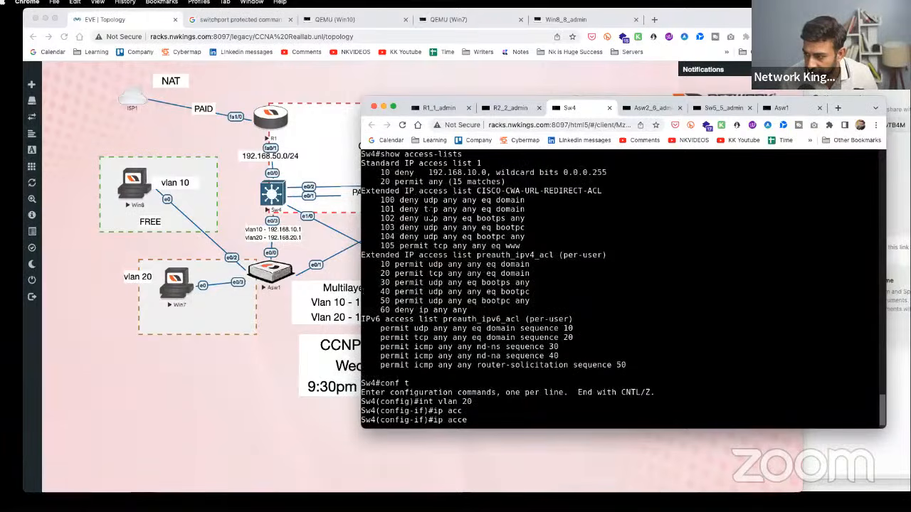
left_click_drag(410, 166, 625, 172)
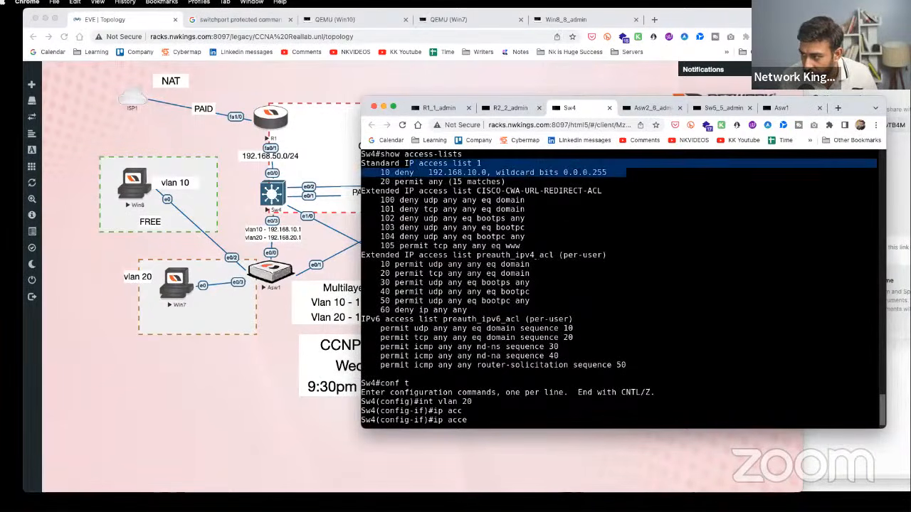
scroll(508, 297, "down", 1)
left_click_drag(416, 374, 489, 374)
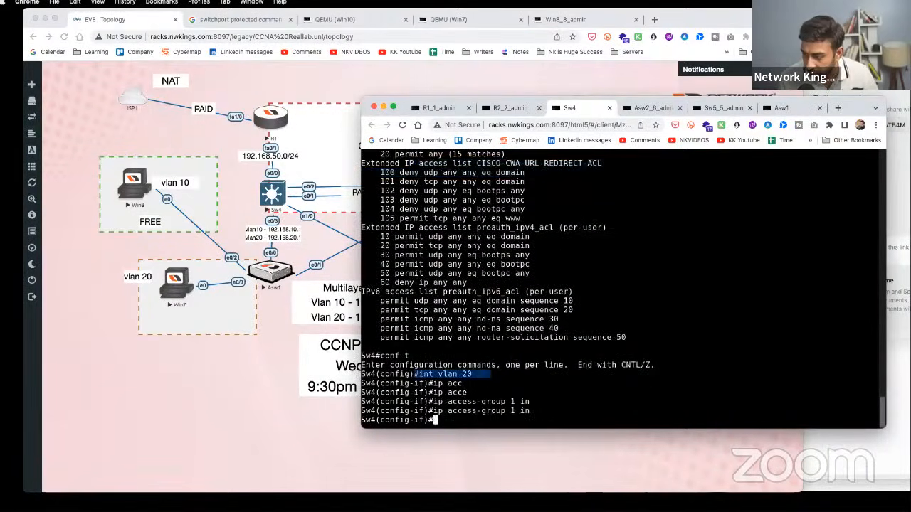
left_click_drag(549, 411, 433, 411)
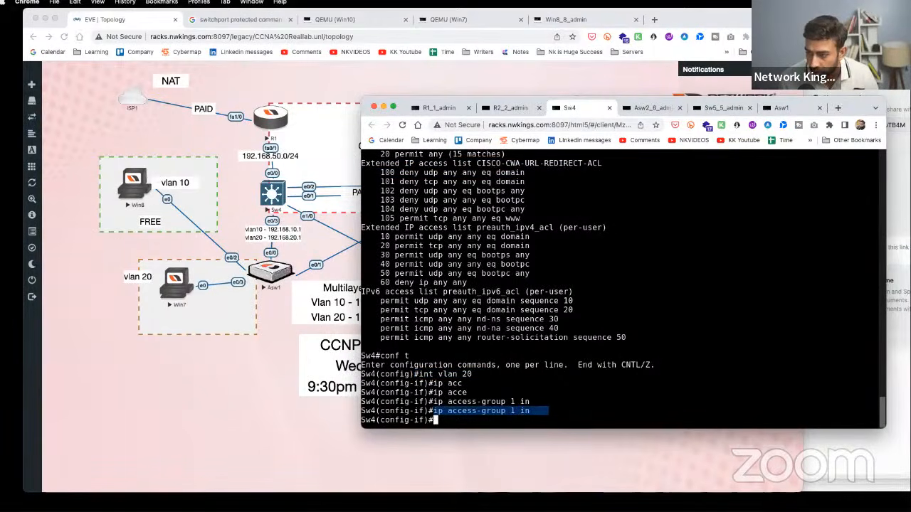
left_click(210, 305)
left_click(270, 196)
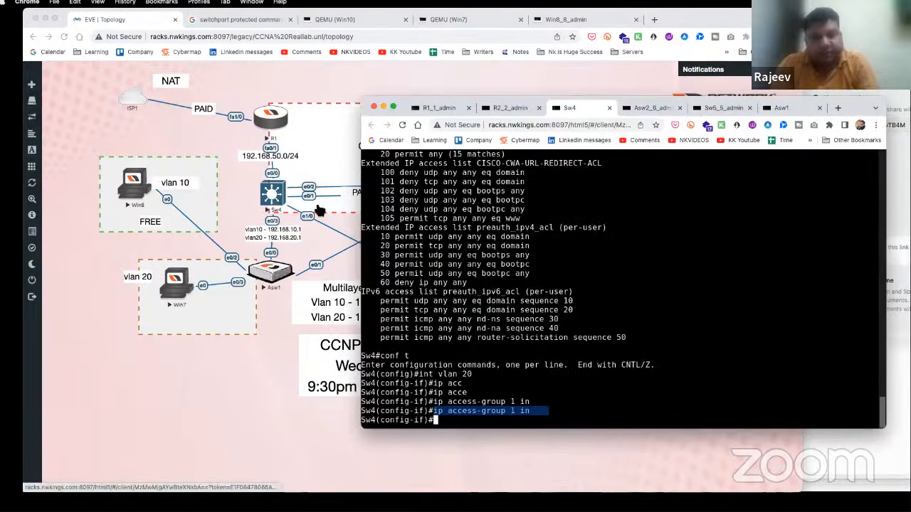
key("Return")
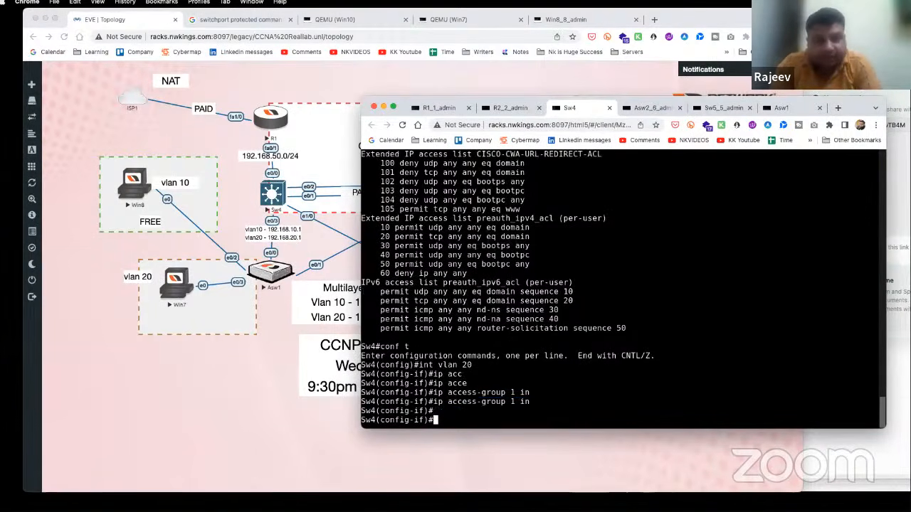
left_click(135, 177)
left_click(135, 181)
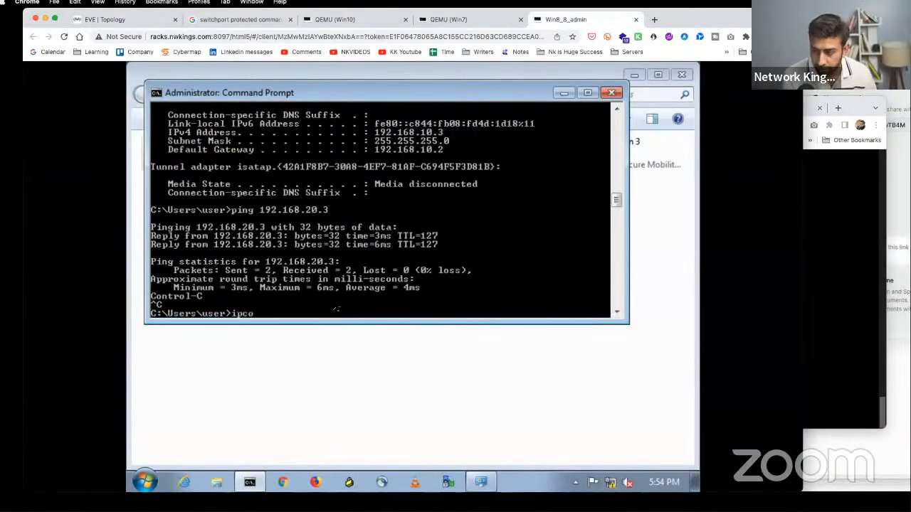
- Check Win8's IP configuration and move its command prompt window aside
key("Return")
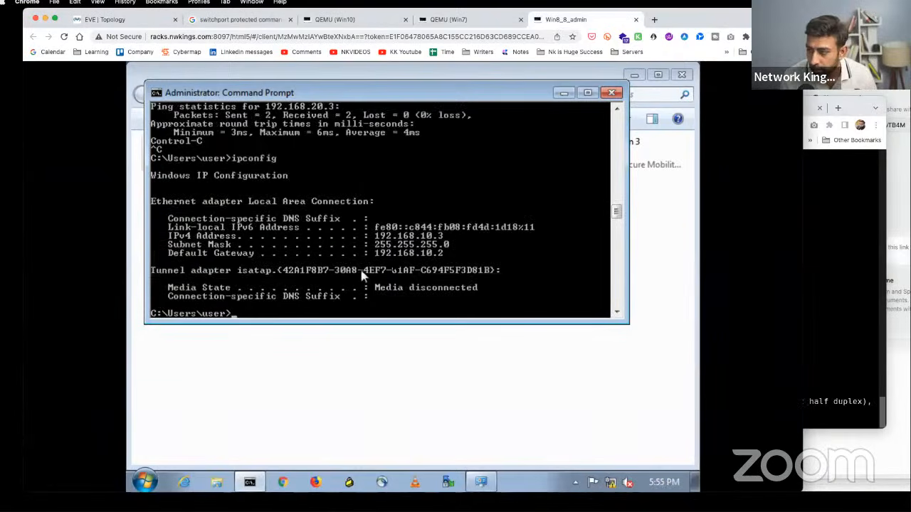
left_click(105, 19)
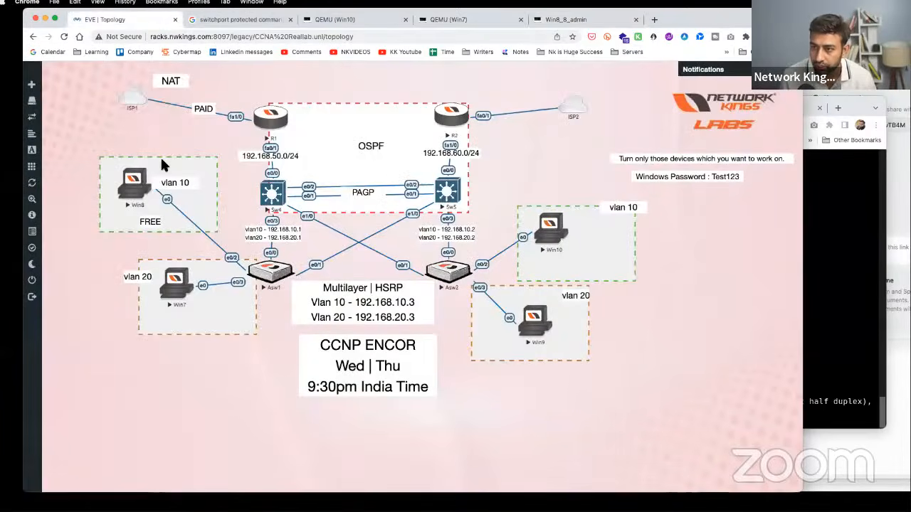
right_click(457, 197)
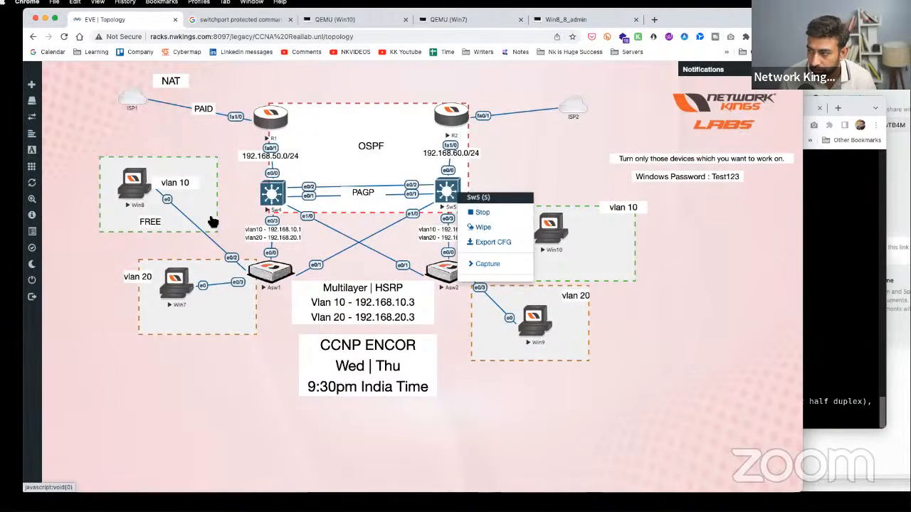
left_click(142, 188)
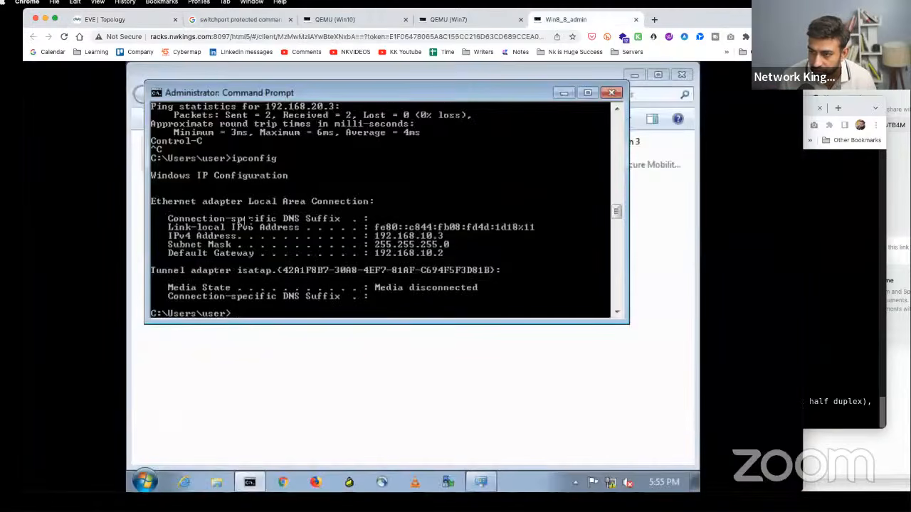
left_click_drag(244, 94, 378, 107)
left_click(98, 20)
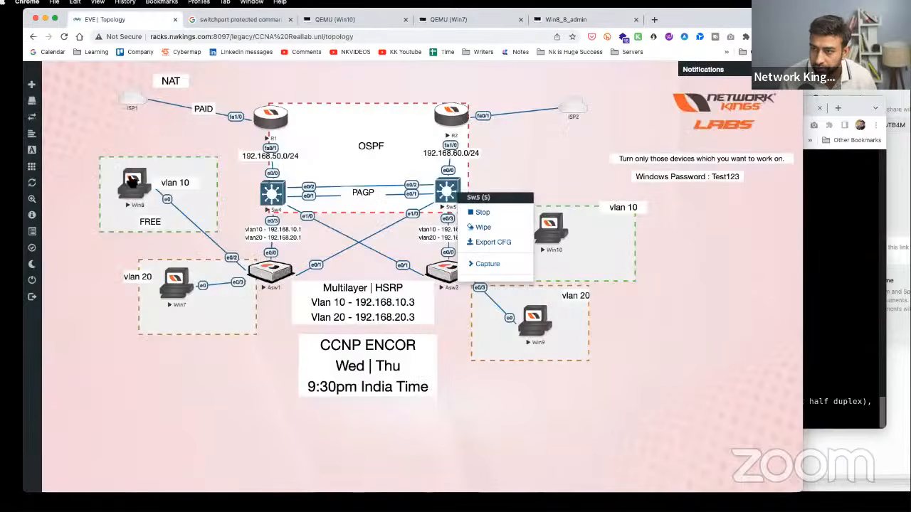
left_click(133, 181)
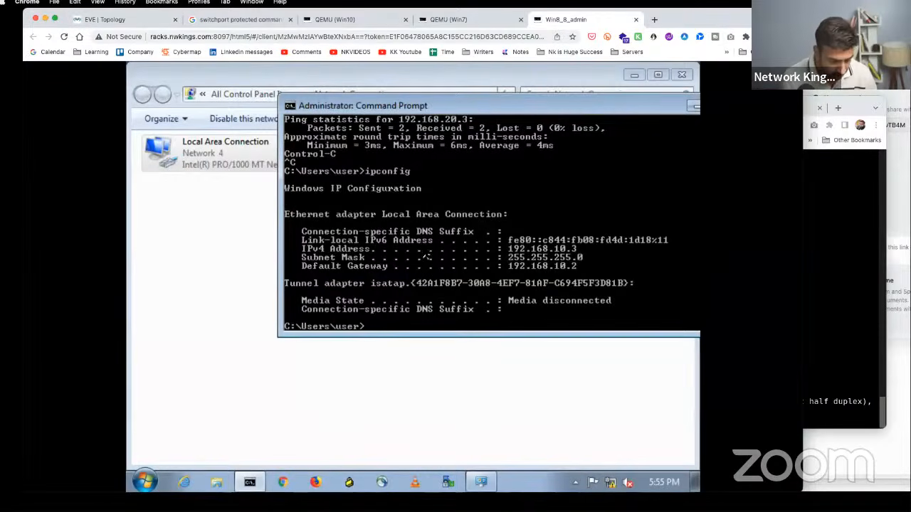
- Disable and then re-enable Win8's Local Area Connection
left_click(227, 163)
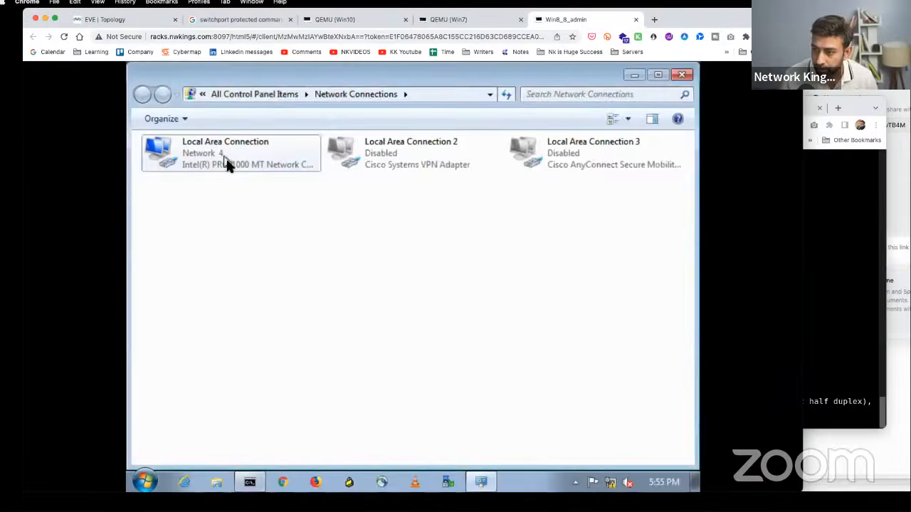
right_click(229, 164)
left_click(274, 178)
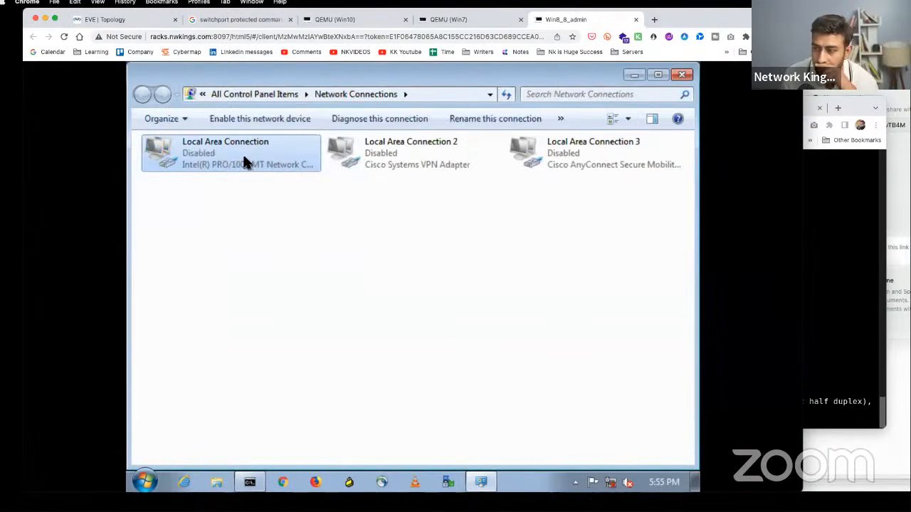
right_click(244, 163)
left_click(262, 169)
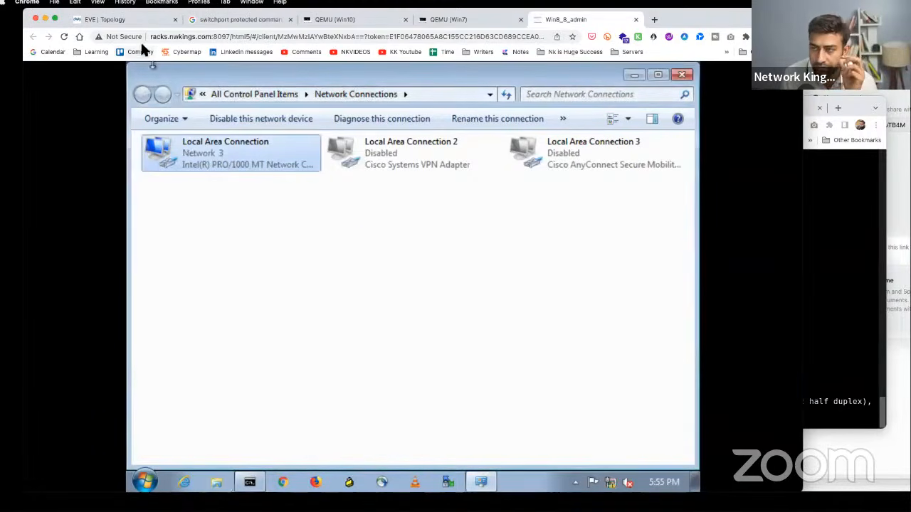
- Close the protected-port search tab and return to Win8's console
left_click(274, 21)
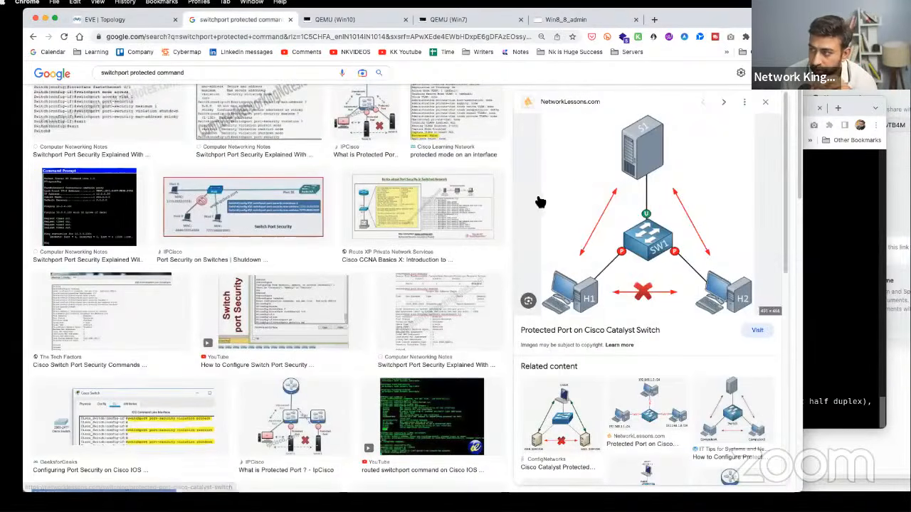
left_click(290, 19)
left_click(105, 19)
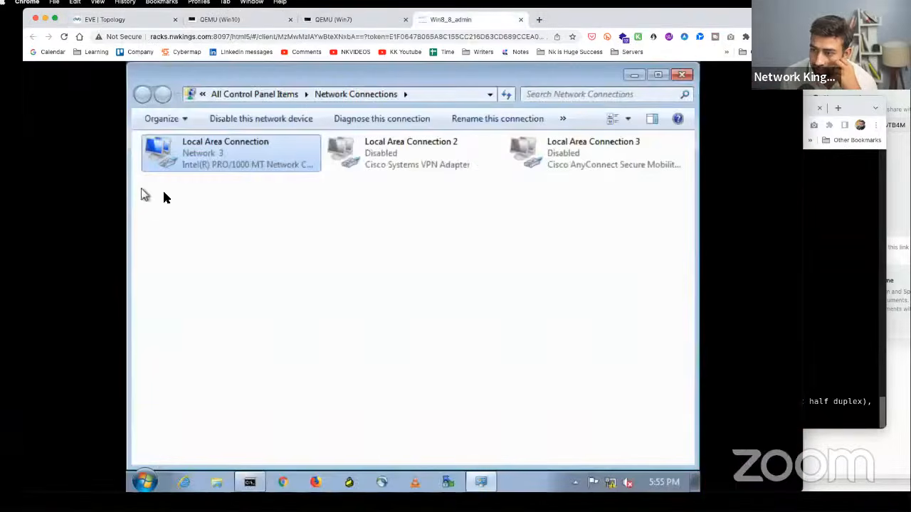
key("ctrl+shift+Tab")
- Confirm in the connection details that Win8 has 192.168.10.3 with gateway 192.168.10.1
right_click(245, 158)
left_click(282, 182)
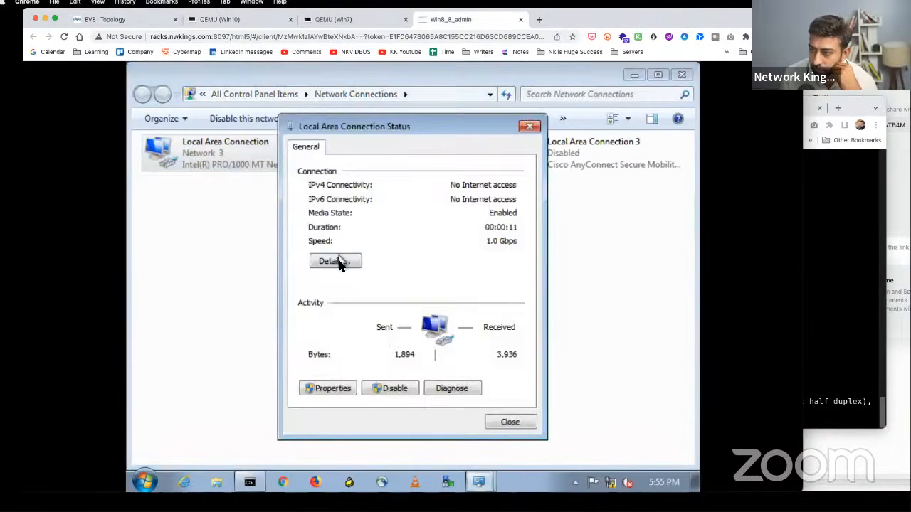
left_click(333, 260)
left_click(442, 306)
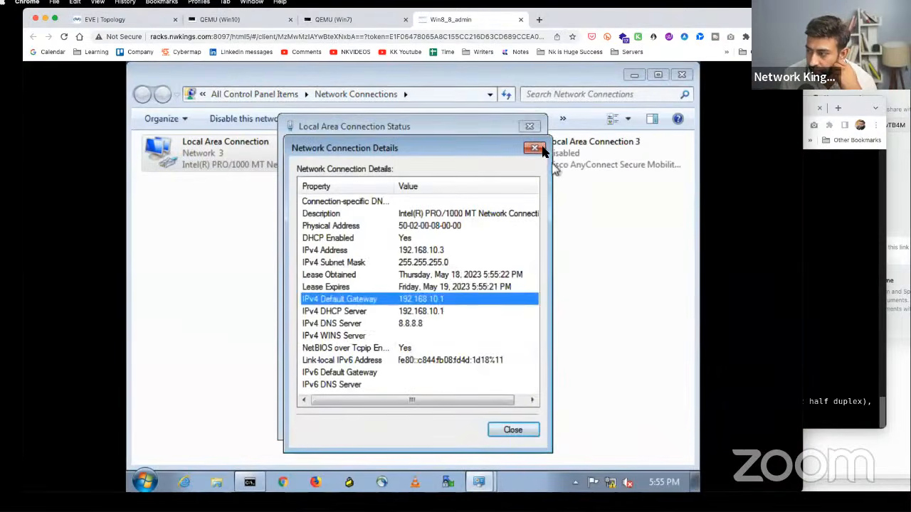
left_click(534, 147)
left_click(529, 126)
left_click(99, 20)
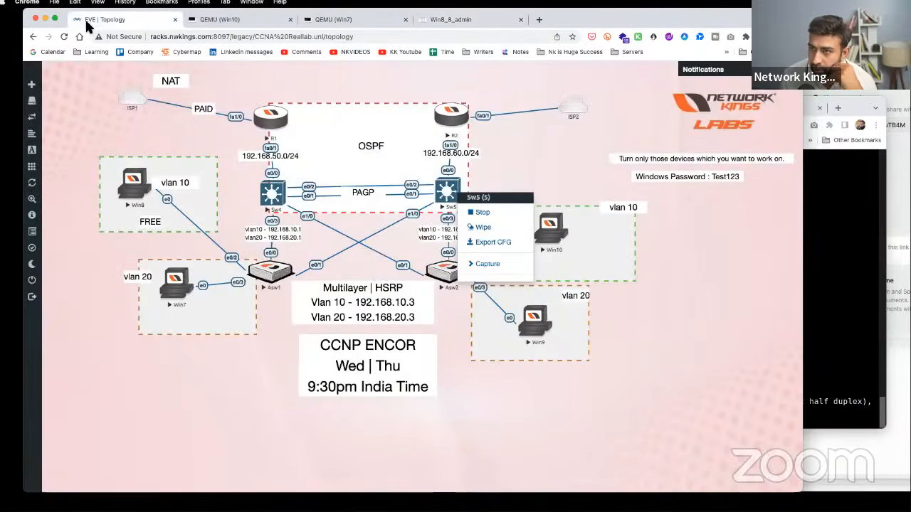
left_click(183, 281)
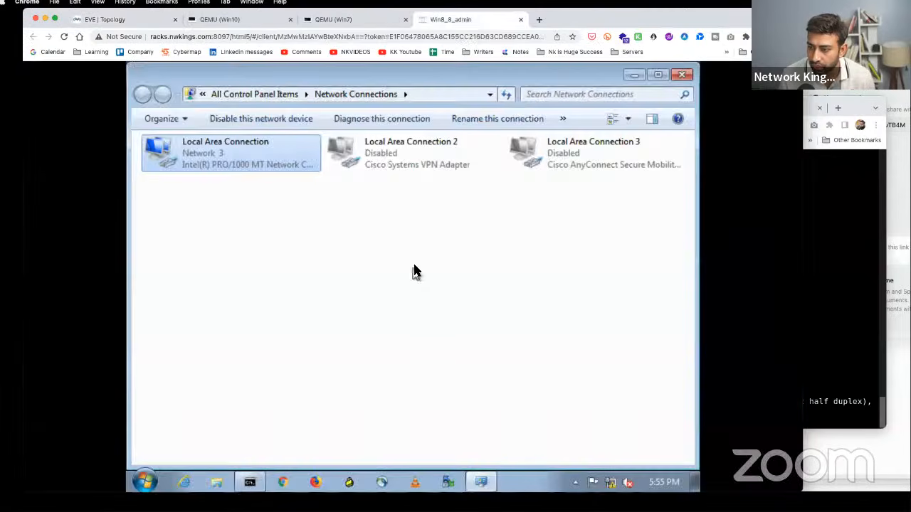
left_click(250, 482)
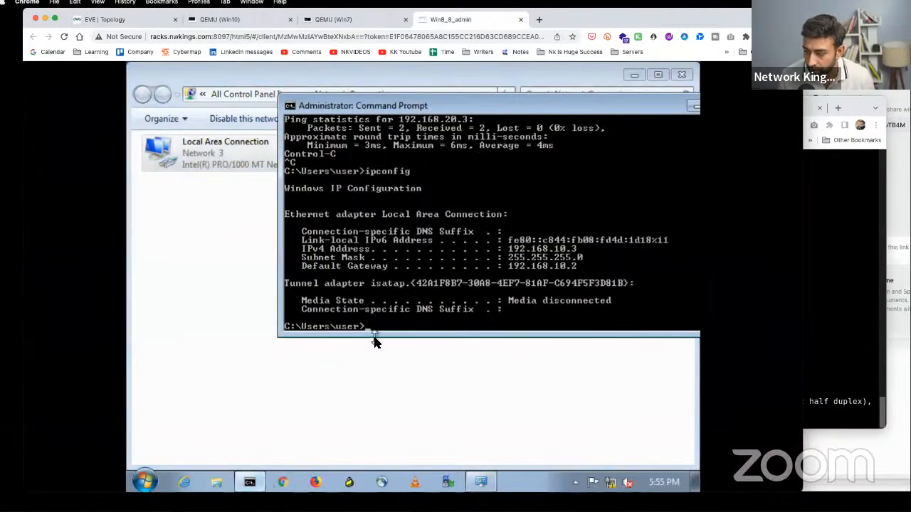
- On Win8, rerun ping 192.168.20.3, stop it with Ctrl+C, then open Win7's console
key("Up")
key("Up")
key("Return")
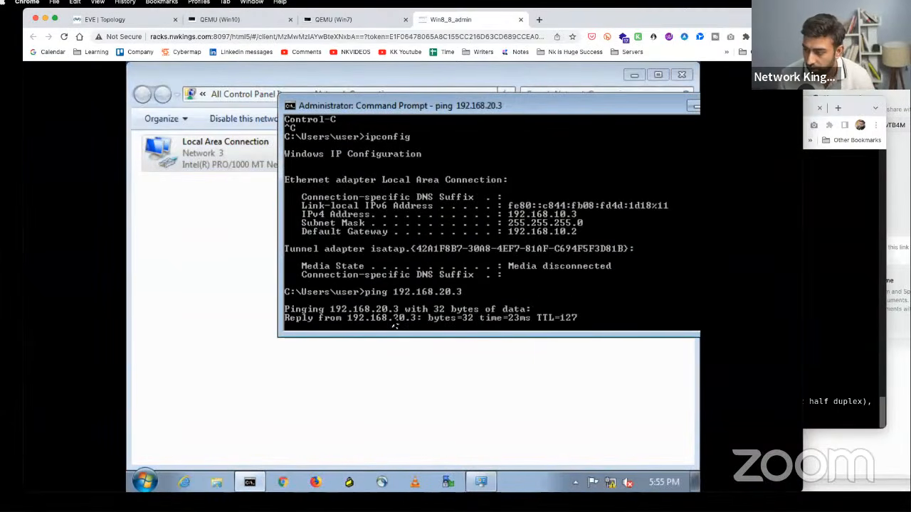
key("ctrl+c")
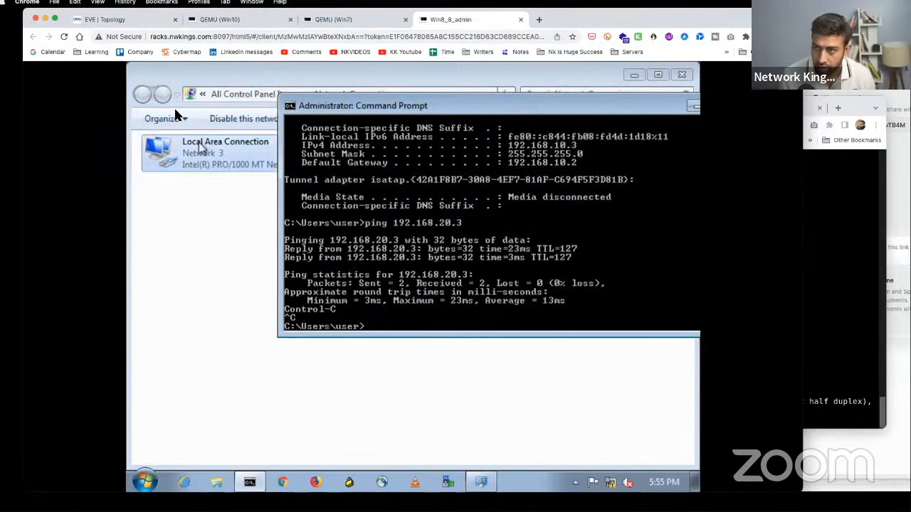
left_click(107, 21)
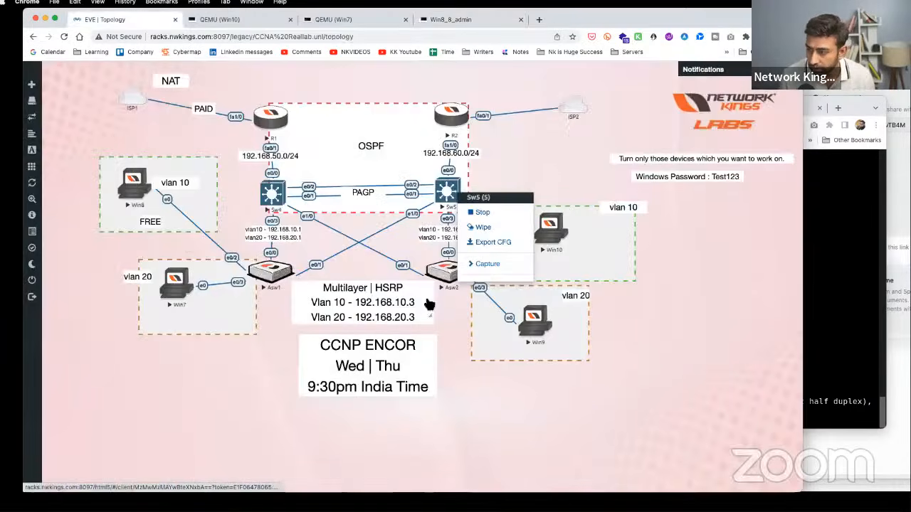
left_click(174, 278)
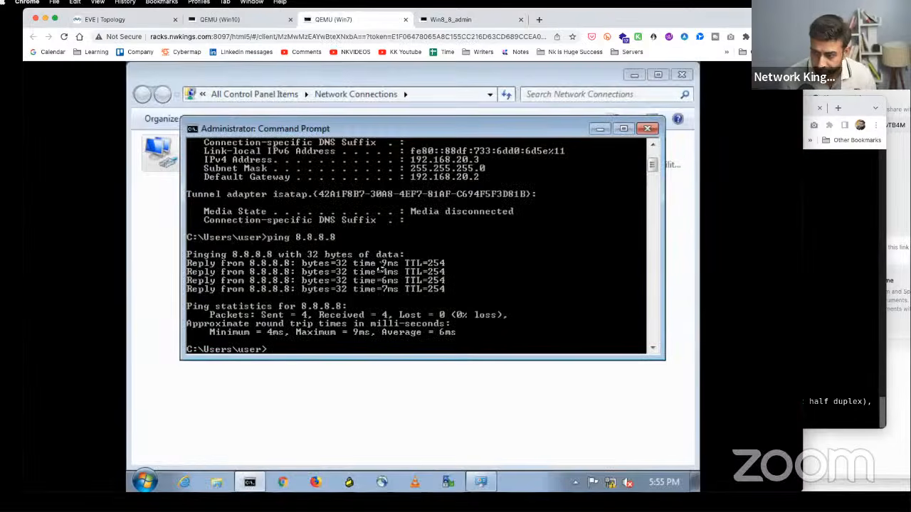
- Run ipconfig on Win7 showing gateway 192.168.20.2, then stop switch Sw5 from the topology
type("ipconfi")
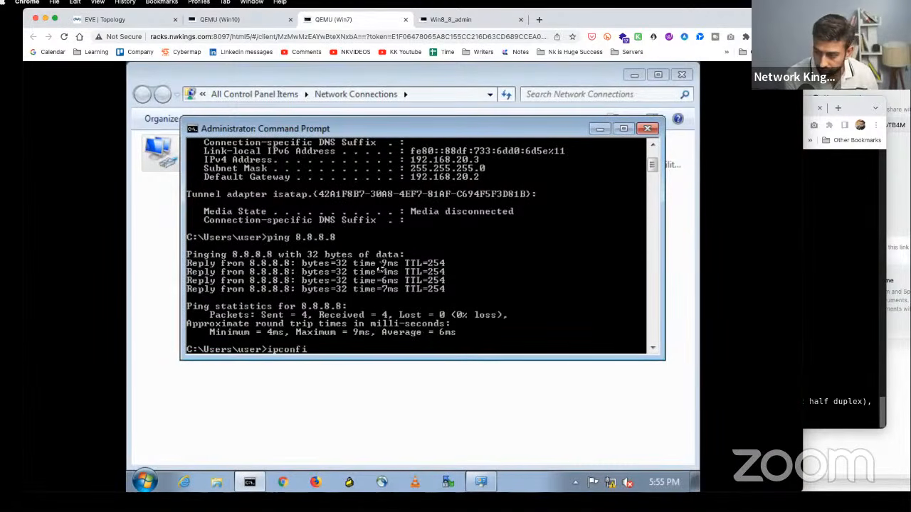
type("g")
key("Return")
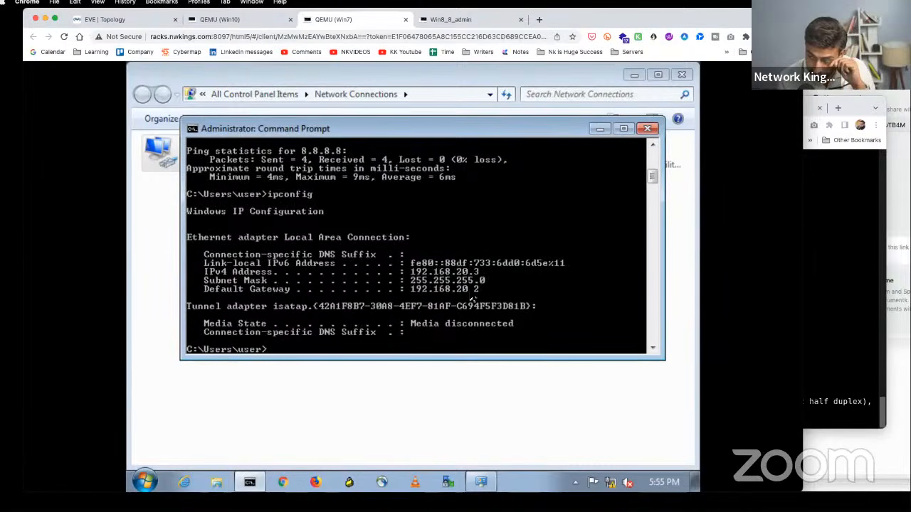
left_click(141, 21)
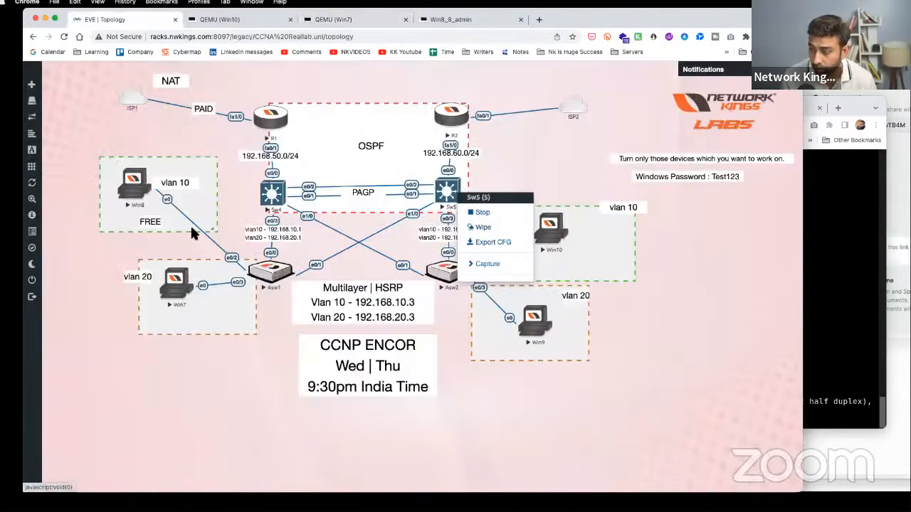
left_click(117, 265)
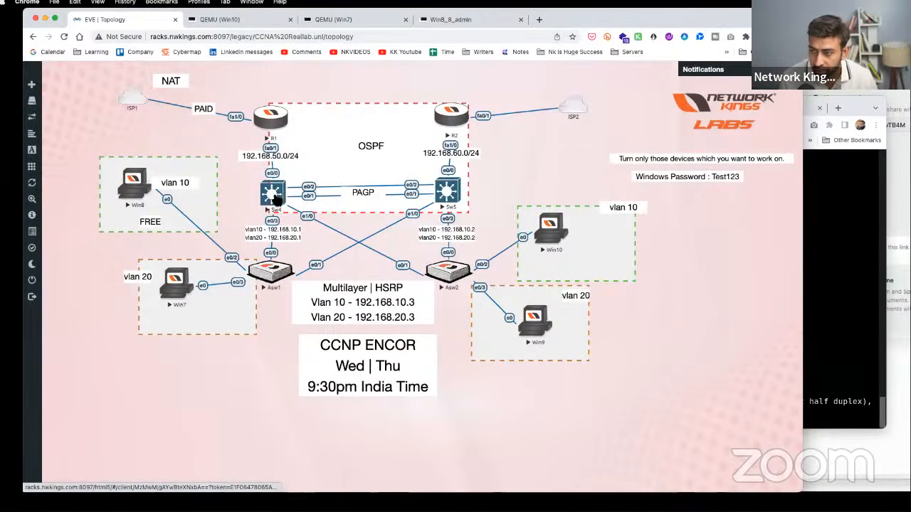
right_click(447, 190)
left_click(477, 213)
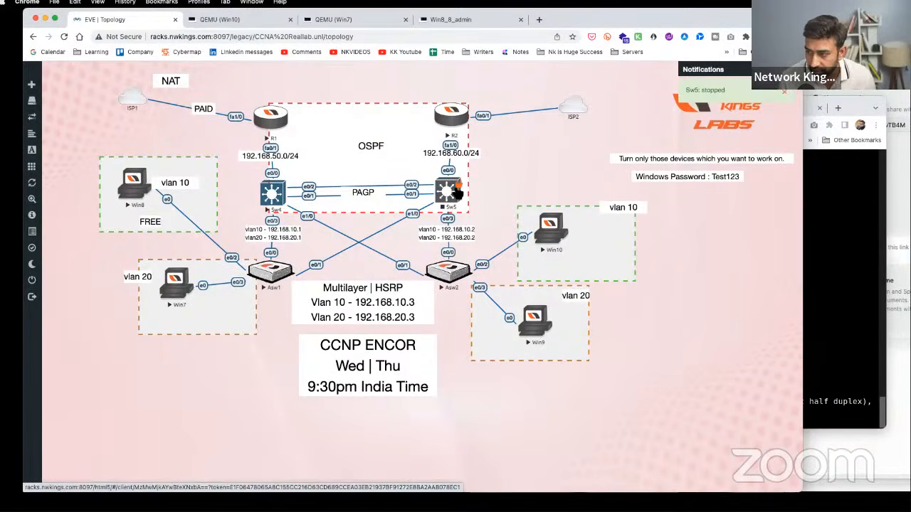
left_click(178, 284)
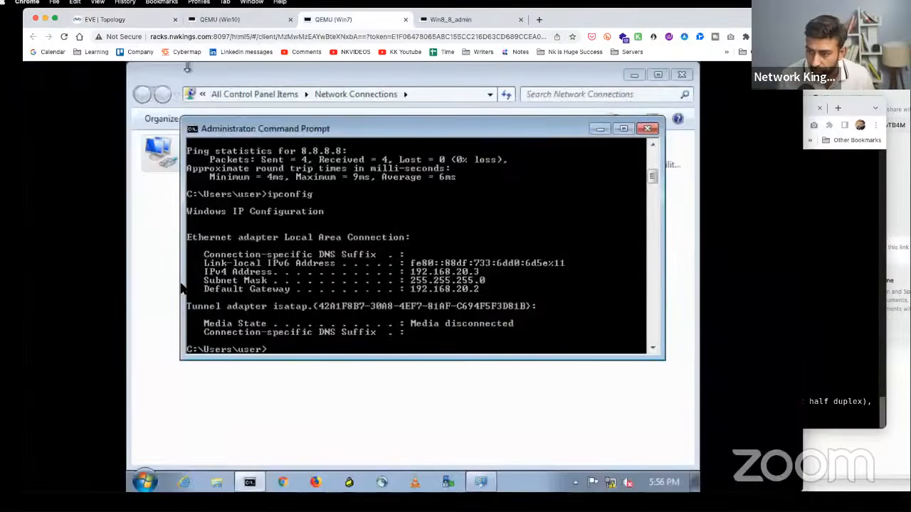
- Disable and then re-enable Win7's Local Area Connection
left_click(175, 171)
right_click(176, 169)
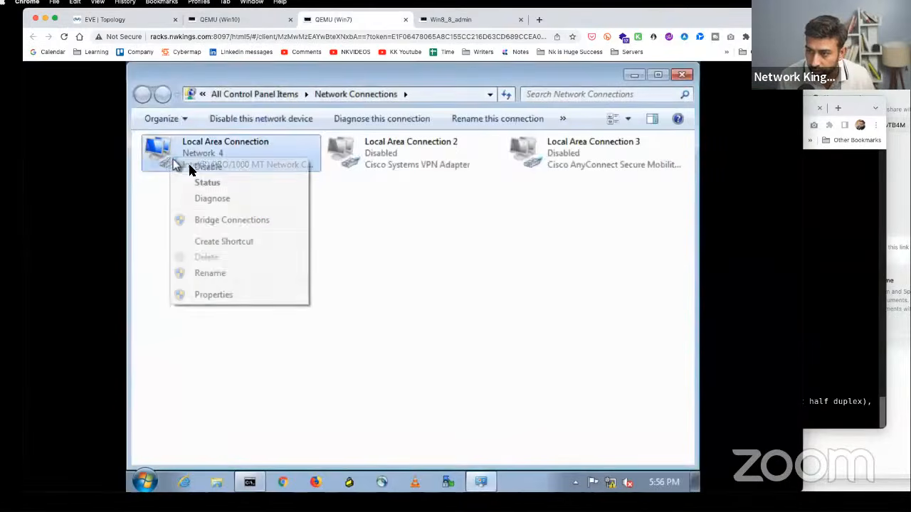
left_click(195, 170)
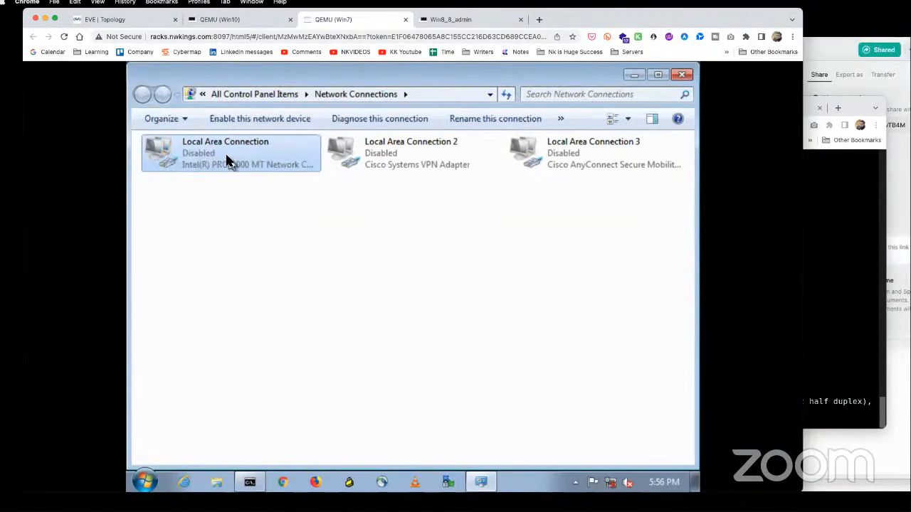
right_click(228, 159)
left_click(235, 165)
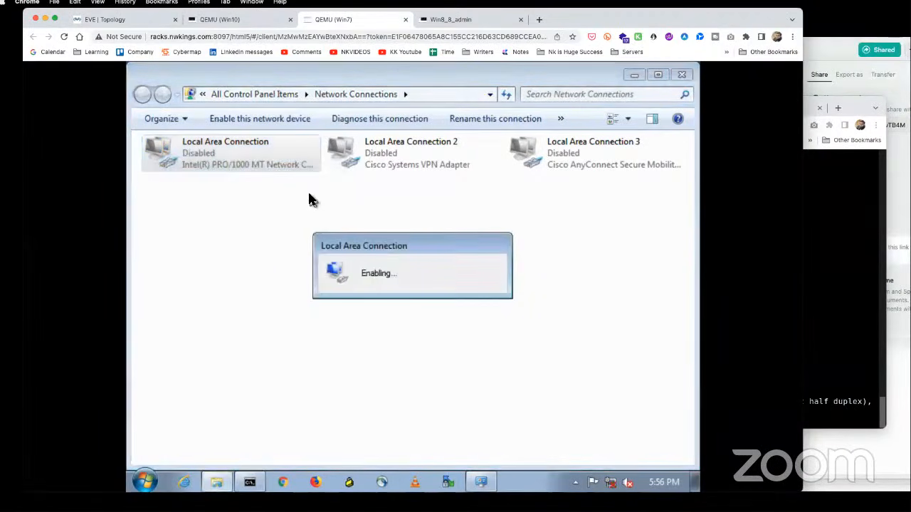
left_click(259, 211)
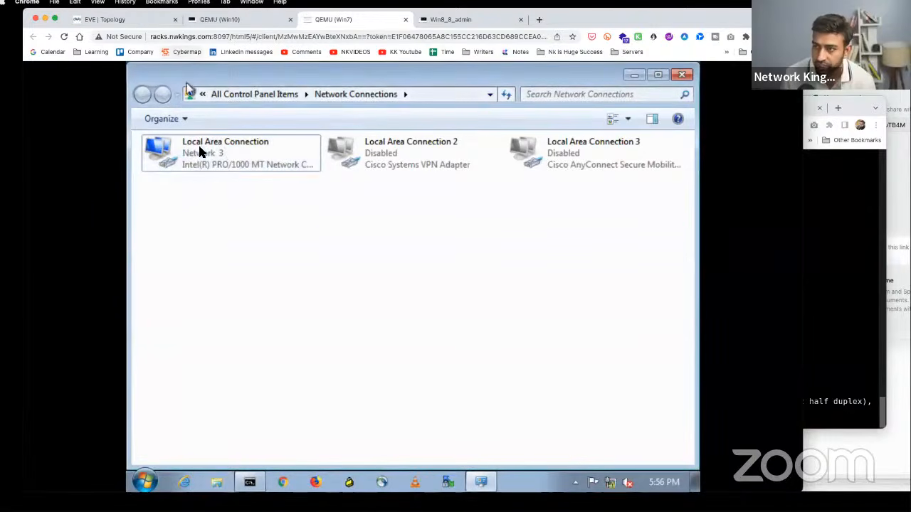
left_click(106, 20)
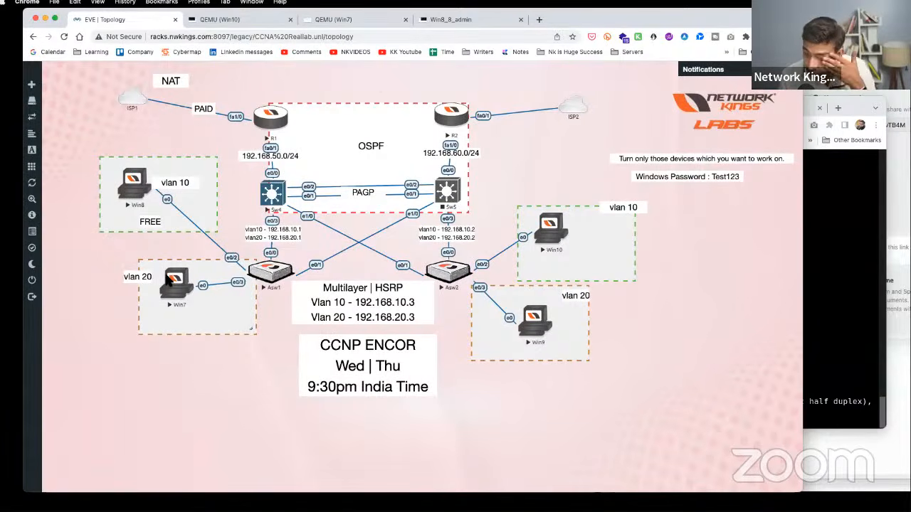
left_click(181, 278)
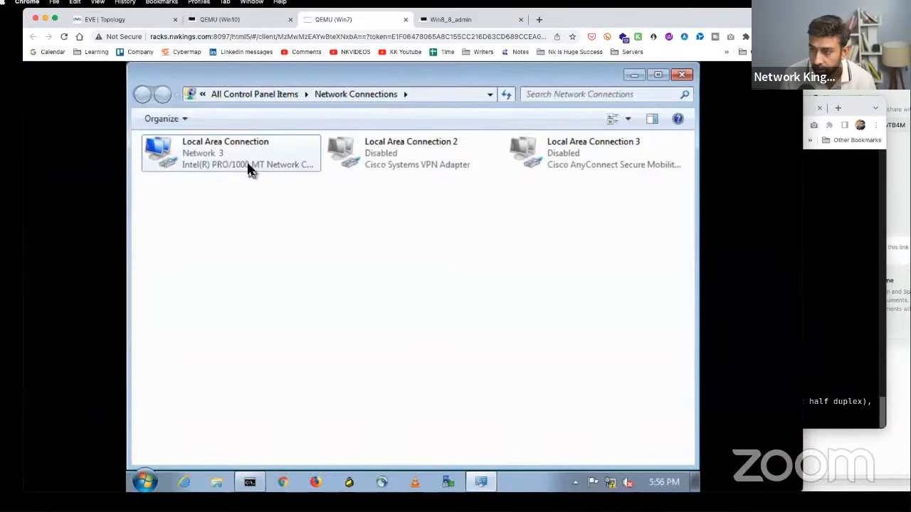
- Check Win7's connection details showing 192.168.20.3 with gateway 192.168.20.1
left_click(249, 167)
right_click(249, 167)
left_click(270, 187)
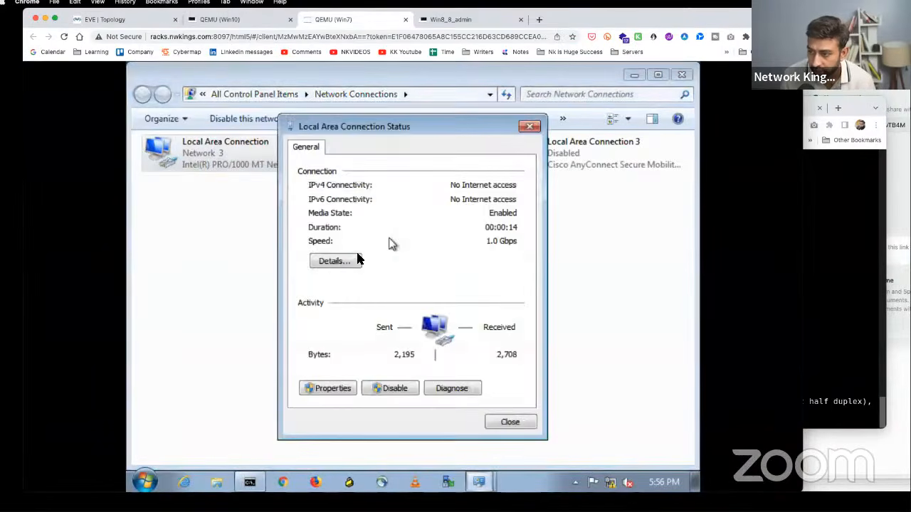
left_click(349, 263)
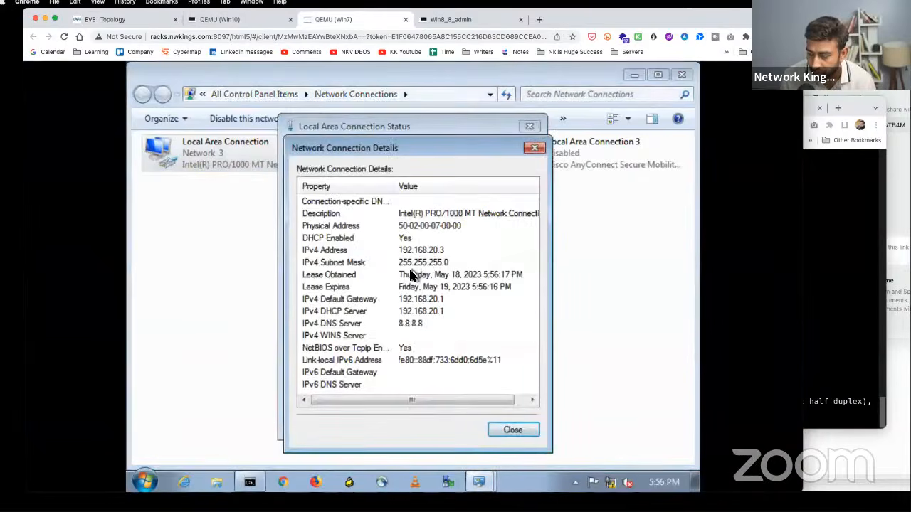
left_click(535, 148)
left_click(529, 127)
left_click(97, 20)
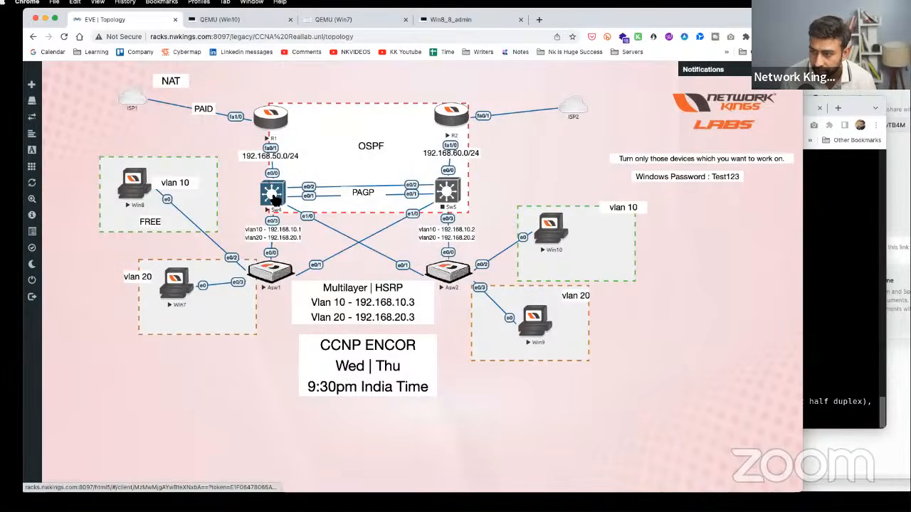
- On Win8, rerun the ping to 192.168.20.3 twice, stopping it once with Ctrl+C
left_click(138, 183)
key("Up")
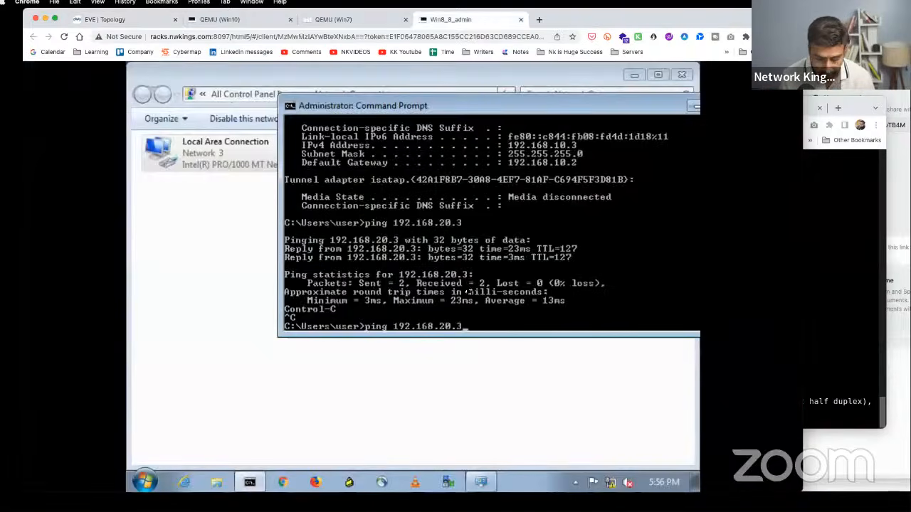
key("Return")
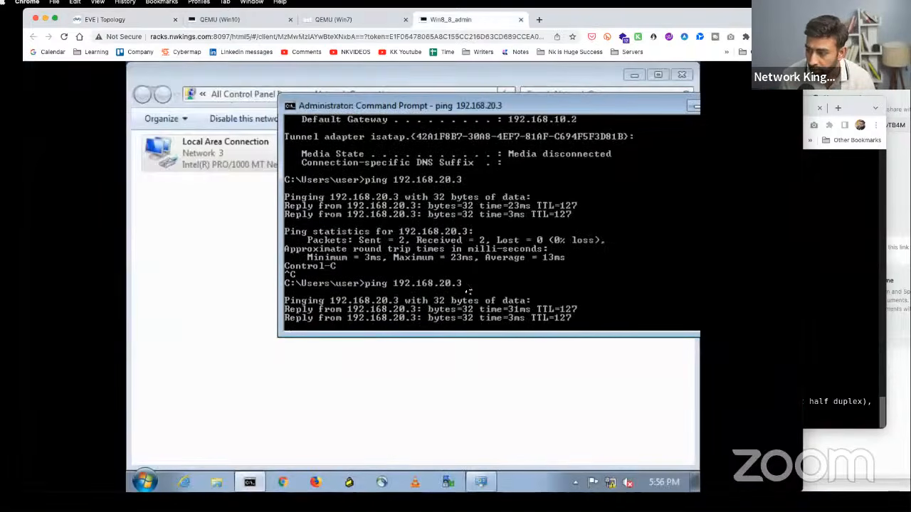
key("ctrl+c")
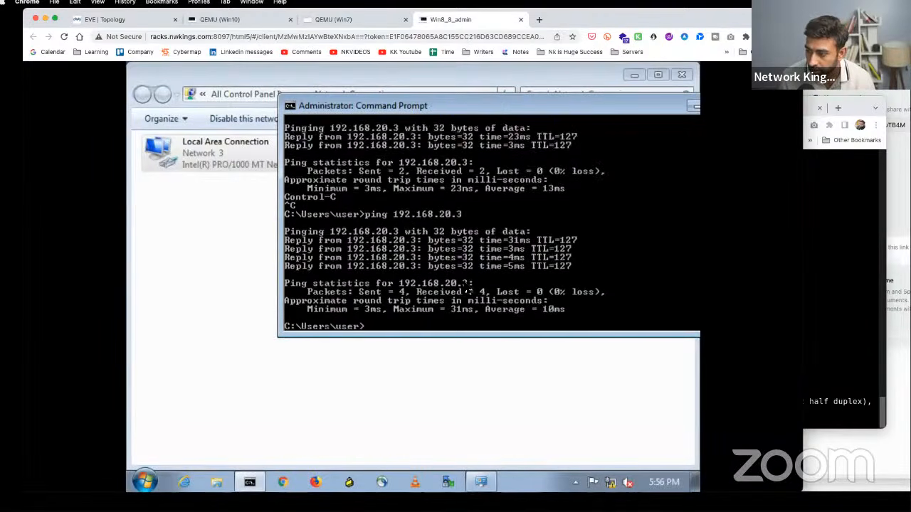
key("Up")
key("Return")
- On Sw4, run show access-lists (permit any at 288 matches) and show arp
left_click(146, 23)
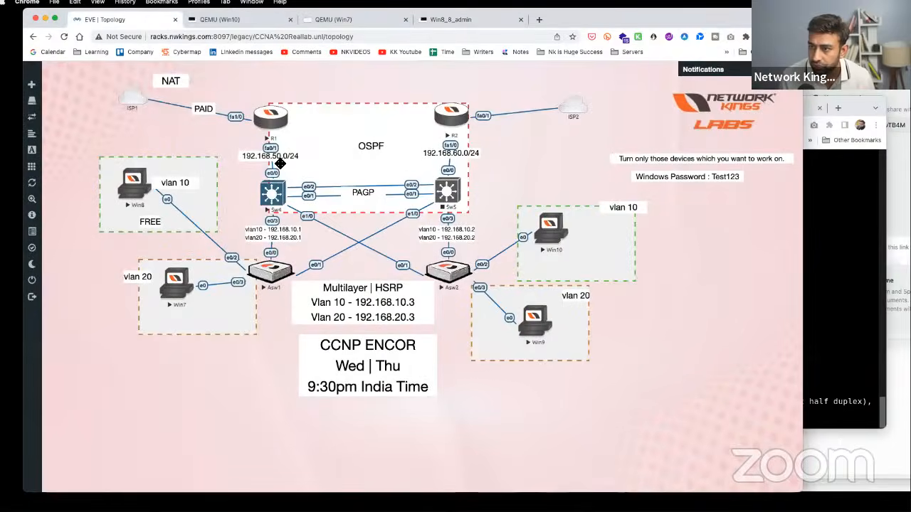
left_click(282, 180)
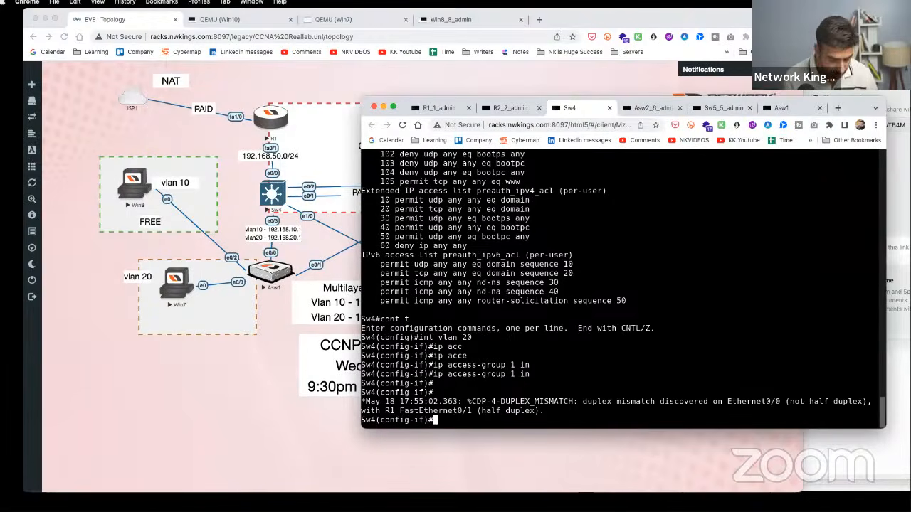
type("end")
key("Return")
key("Return")
key("Return")
key("Return")
type("show access-lists")
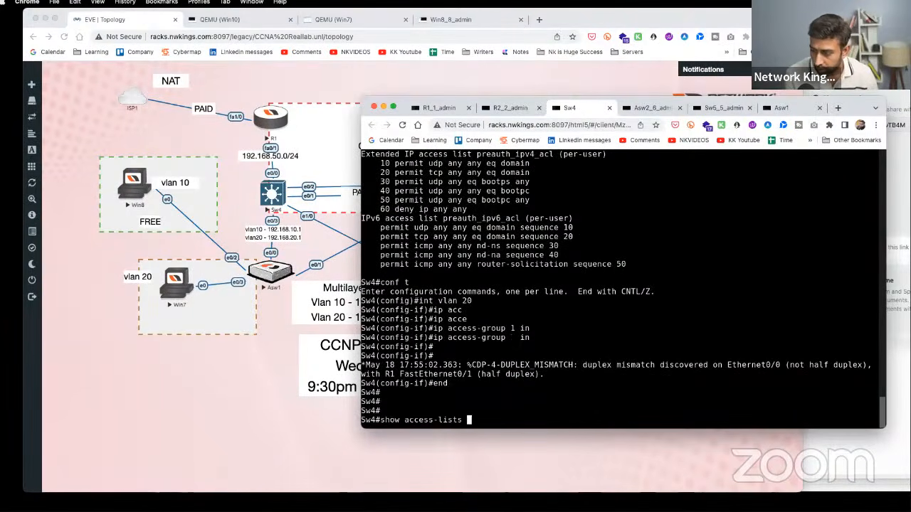
key("Return")
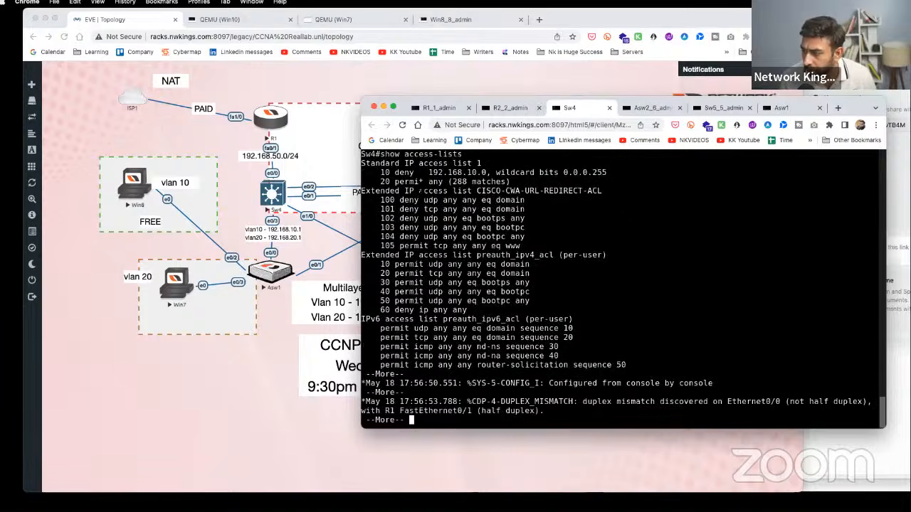
left_click_drag(376, 182, 505, 183)
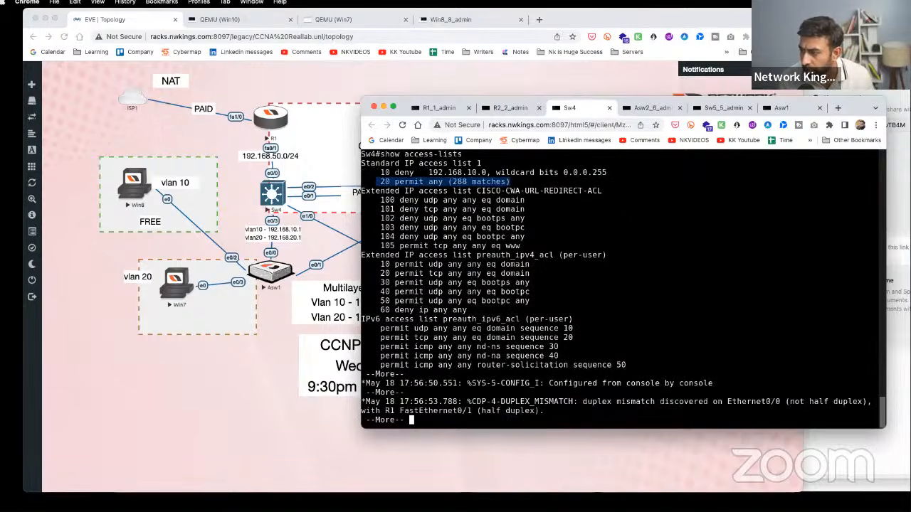
key("space")
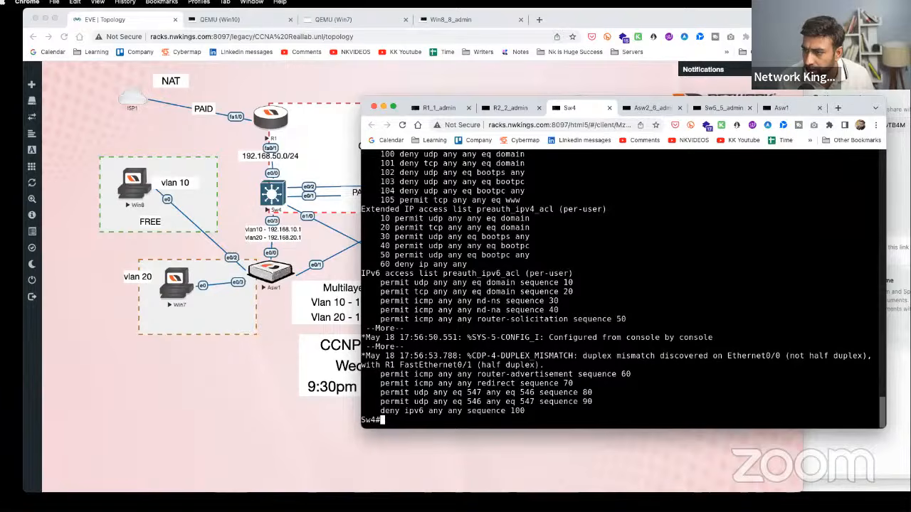
key("Return")
key("Return")
key("Return")
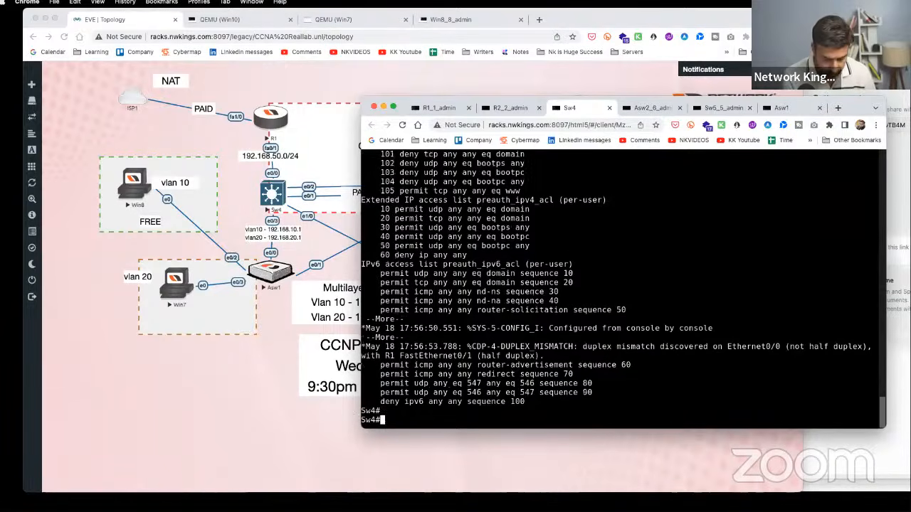
type("show arp")
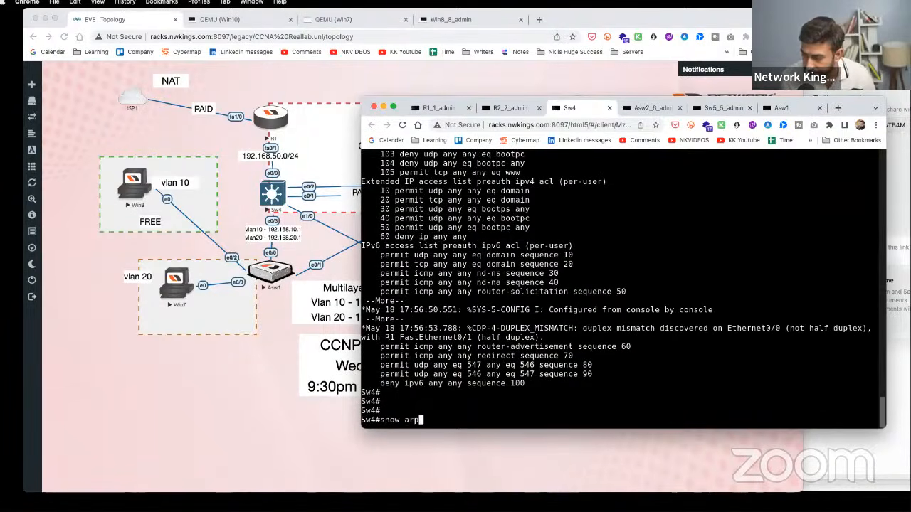
key("Return")
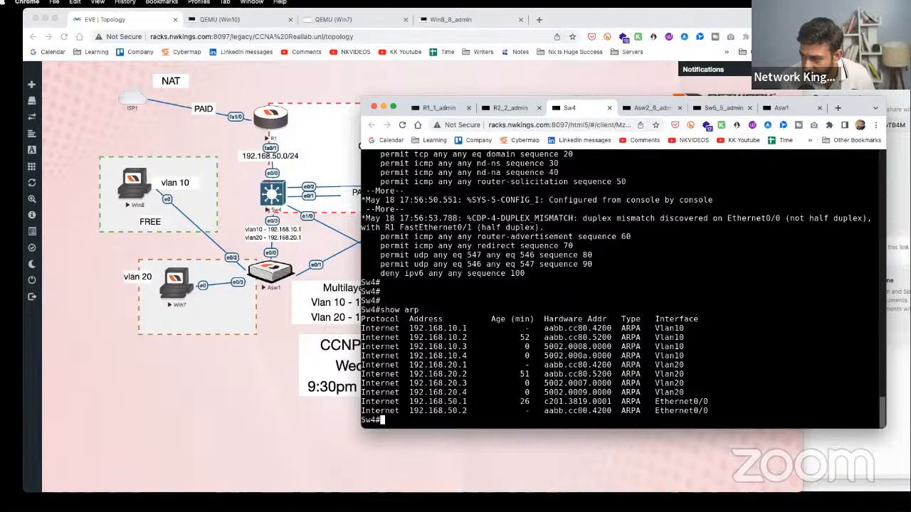
- Run ipconfig on Win8 to confirm its 192.168.10.3 address
left_click(135, 183)
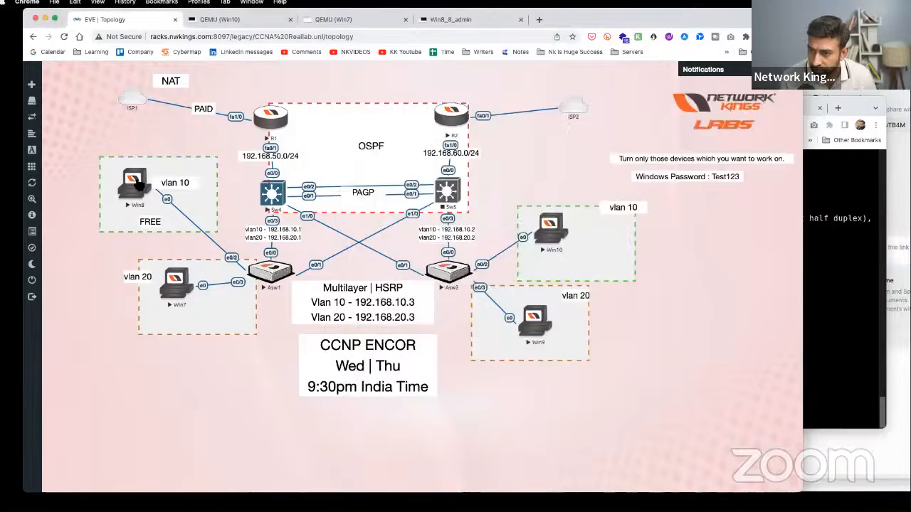
left_click(139, 184)
type("i")
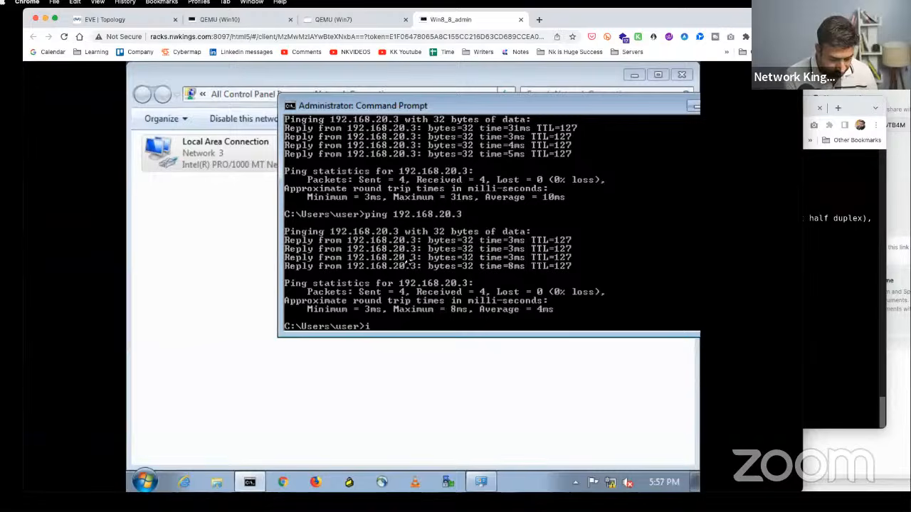
type("pconfig")
key("Return")
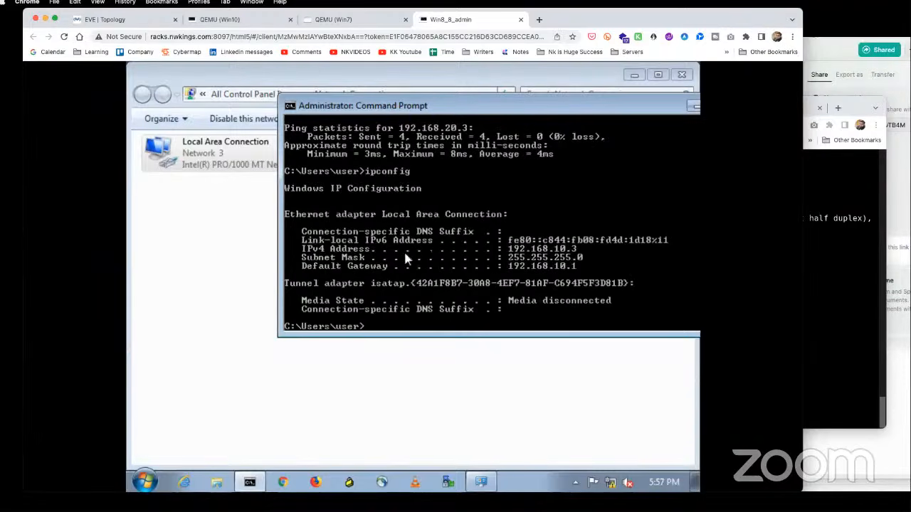
left_click(111, 20)
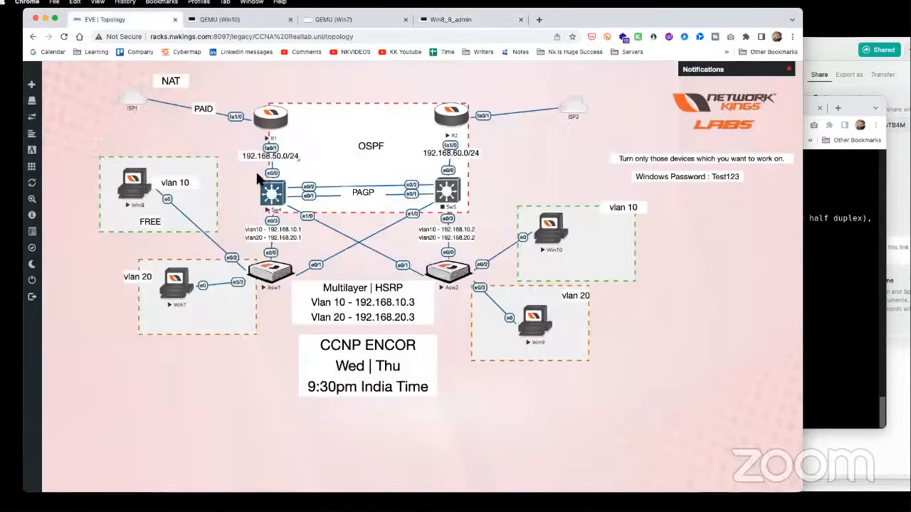
- On Sw4's console, enter global configuration mode with conf t
left_click(271, 190)
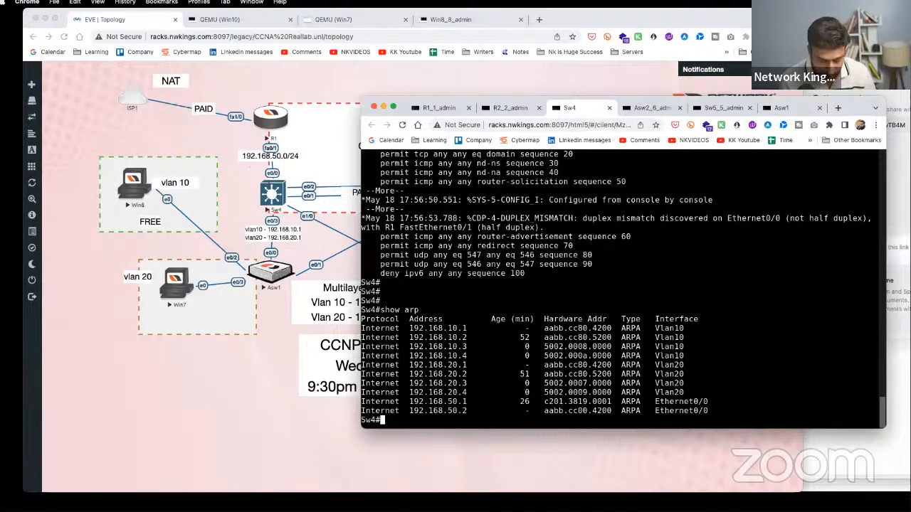
key("Return")
key("Return")
type("conf t")
key("Return")
- Type the partial entry access-list 10 deny host using Tab completion
type("acc")
key("Tab")
type("ess-l")
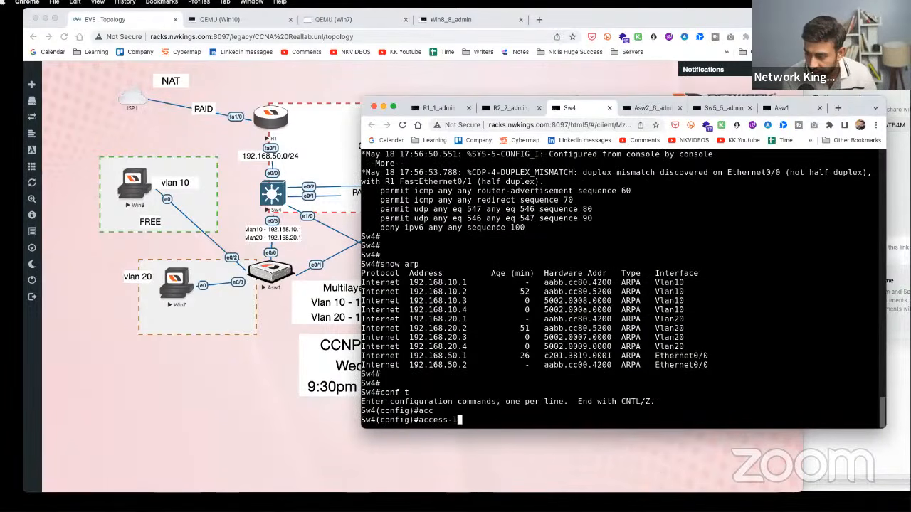
type("0 de")
key("Tab")
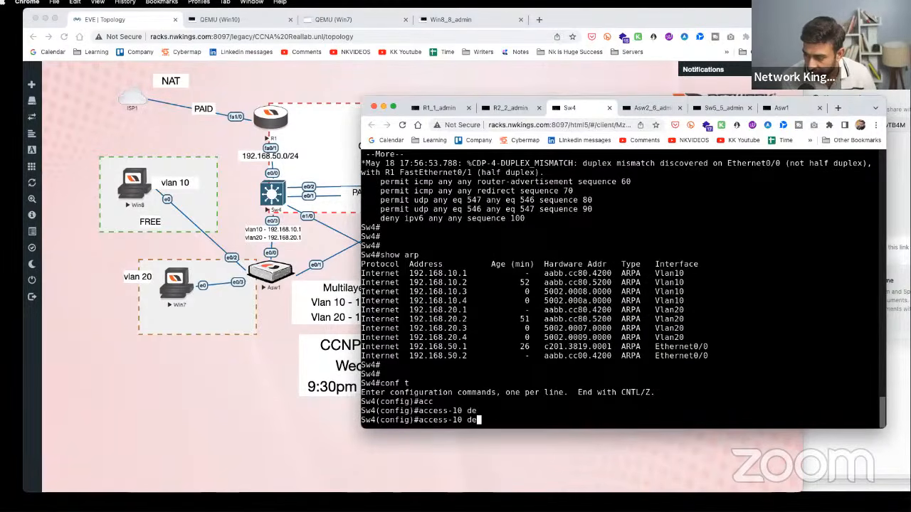
key("BackSpace")
key("BackSpace")
key("BackSpace")
key("BackSpace")
type("i")
key("Tab")
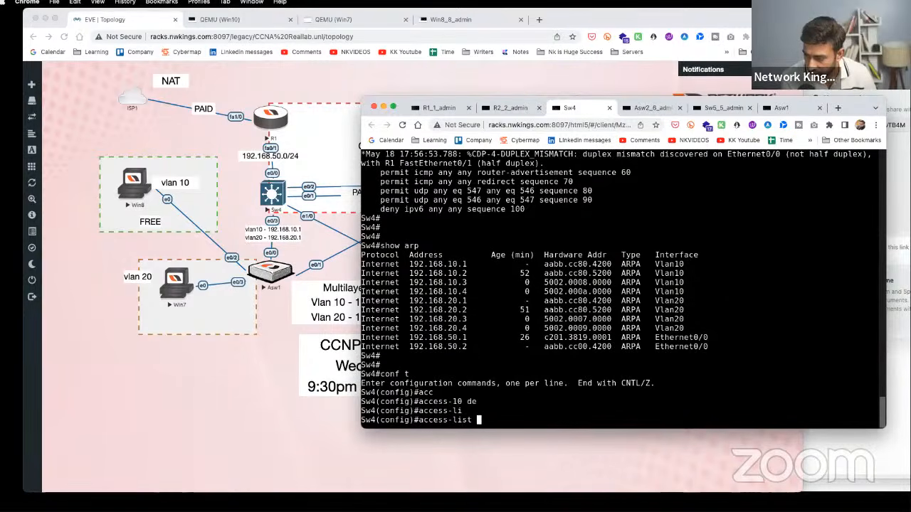
type("de")
key("Tab")
type("n")
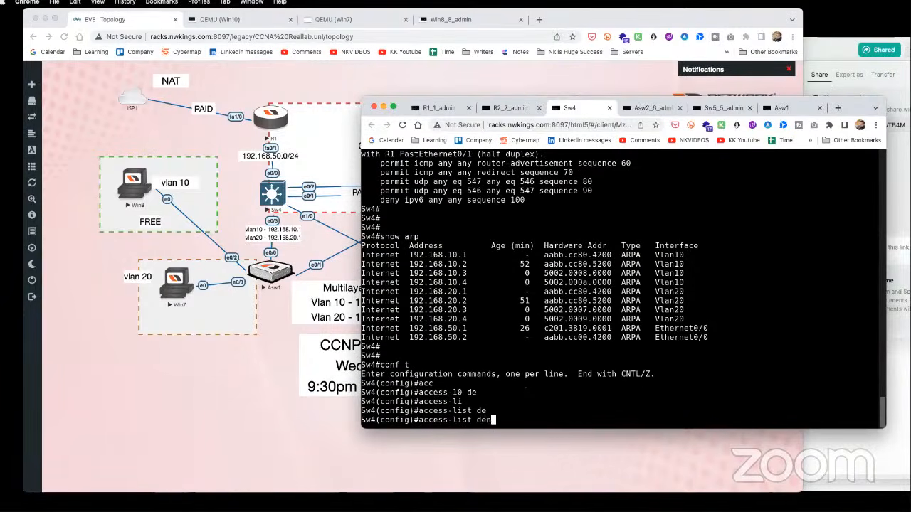
key("Tab")
key("BackSpace")
key("BackSpace")
key("BackSpace")
type("10 ")
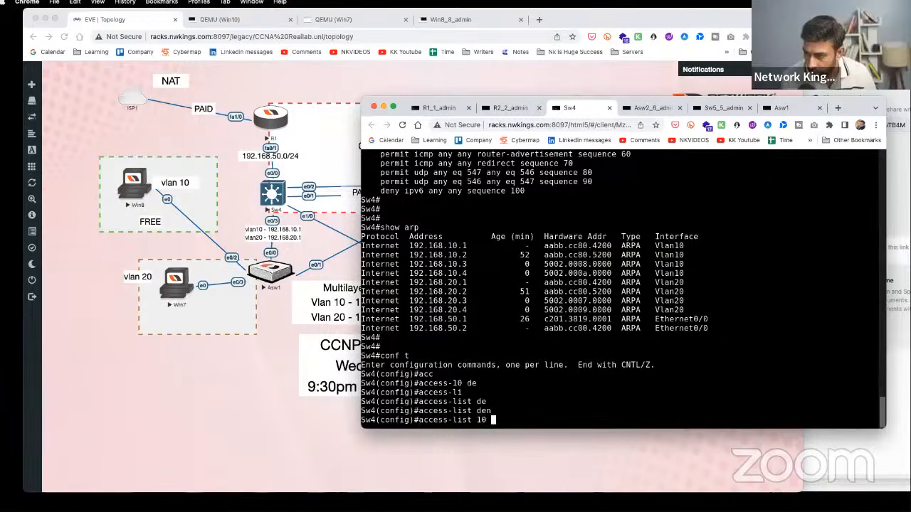
type("de")
key("Tab")
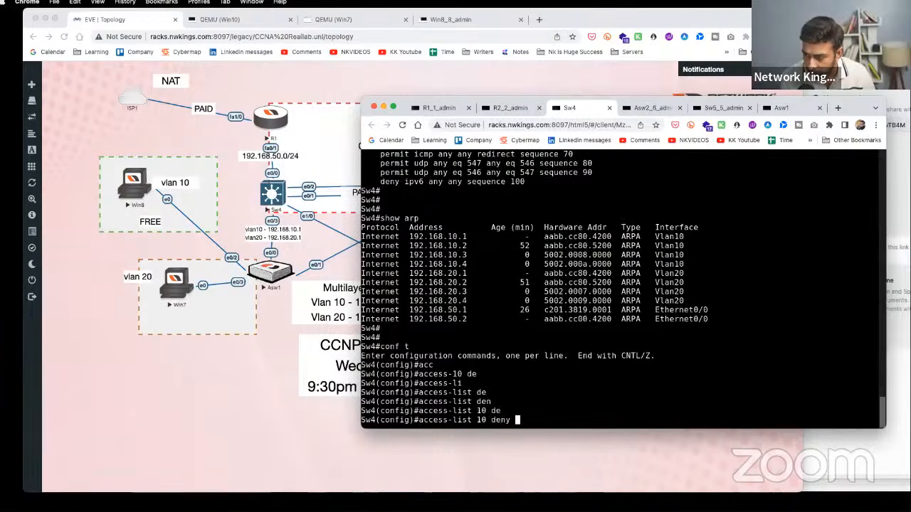
type("ho")
key("Tab")
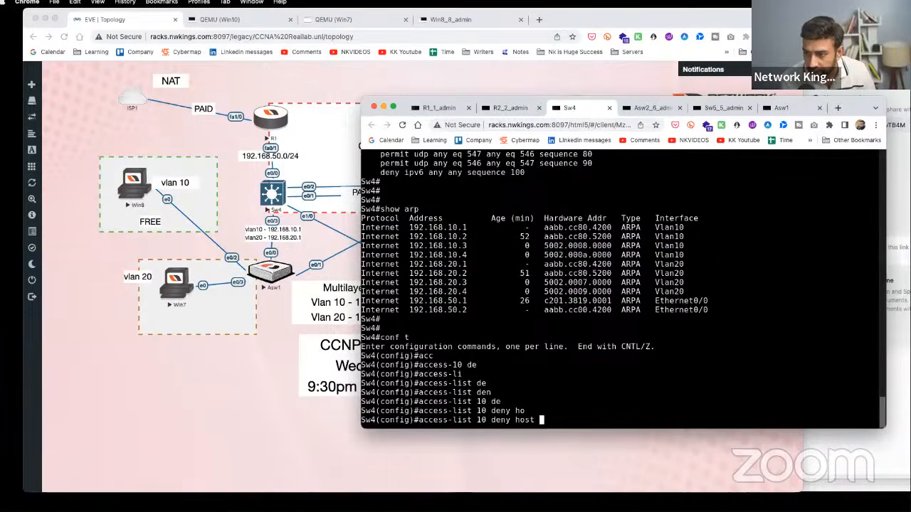
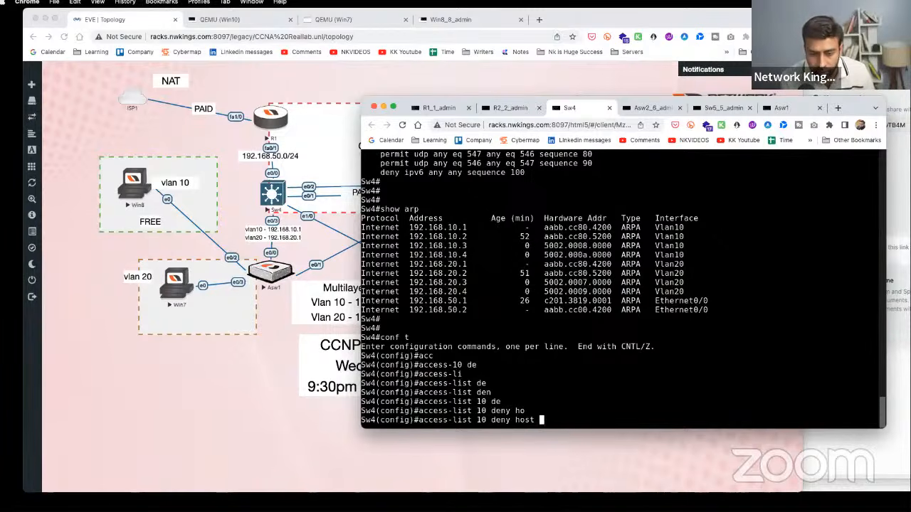
- After checking Win8's address, finish the rule access-list 10 deny host 192.168.10.3 on Sw4
type("192.168.")
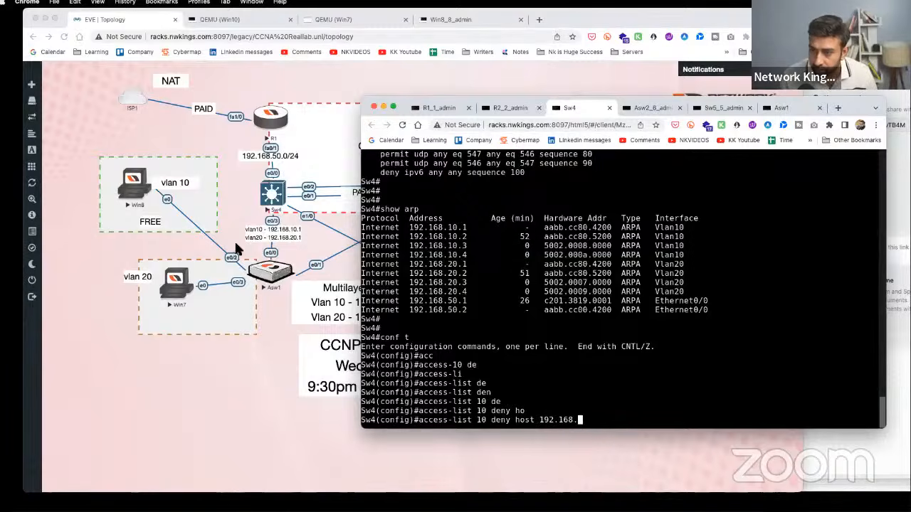
left_click(135, 182)
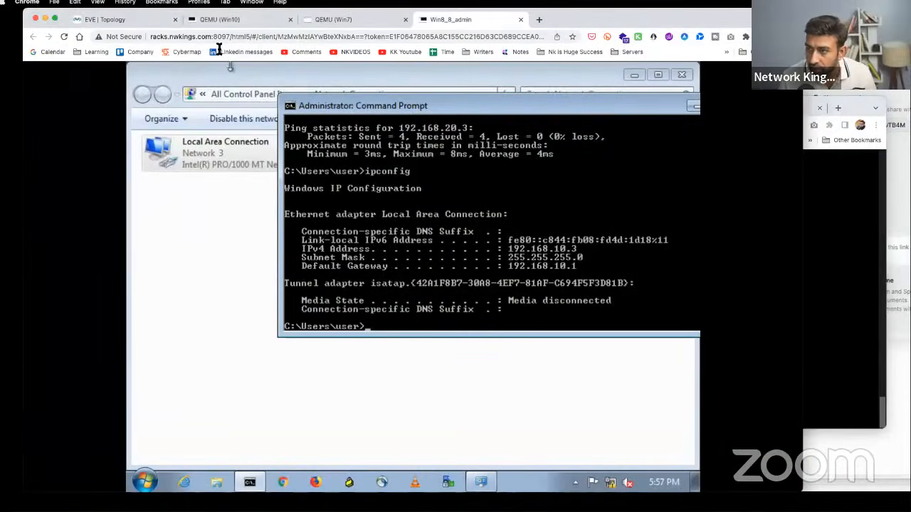
left_click(142, 22)
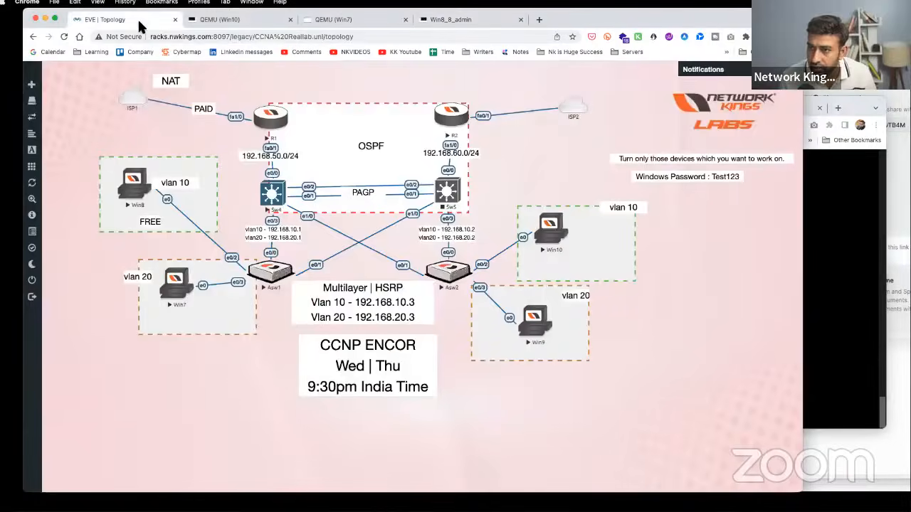
left_click(279, 201)
type("10.3")
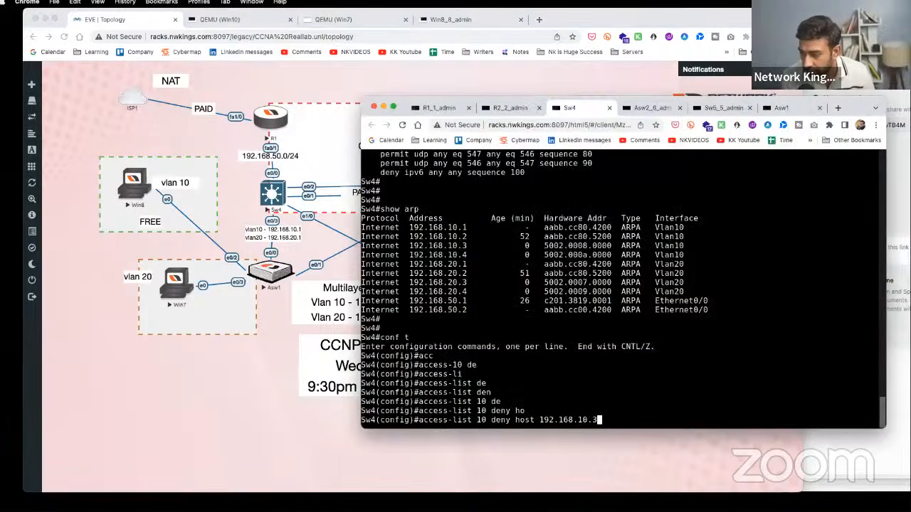
key("Return")
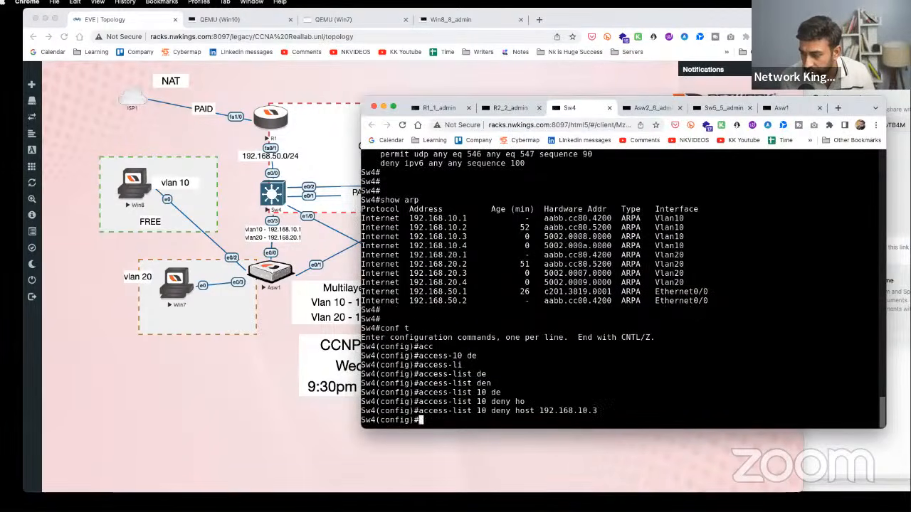
- Add access-list 10 permit any on Sw4
type("acc")
key("Tab")
type("10 perm")
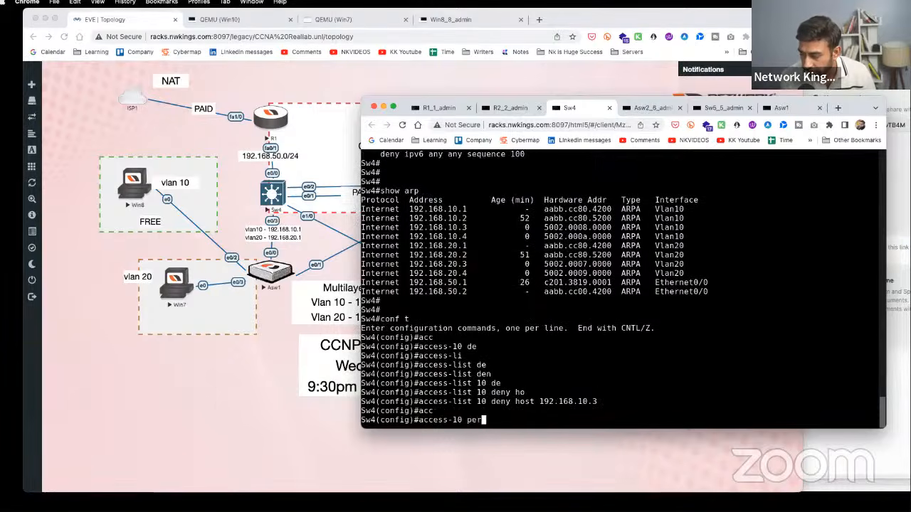
key("Tab")
key("BackSpace")
key("BackSpace")
key("BackSpace")
key("BackSpace")
key("BackSpace")
key("BackSpace")
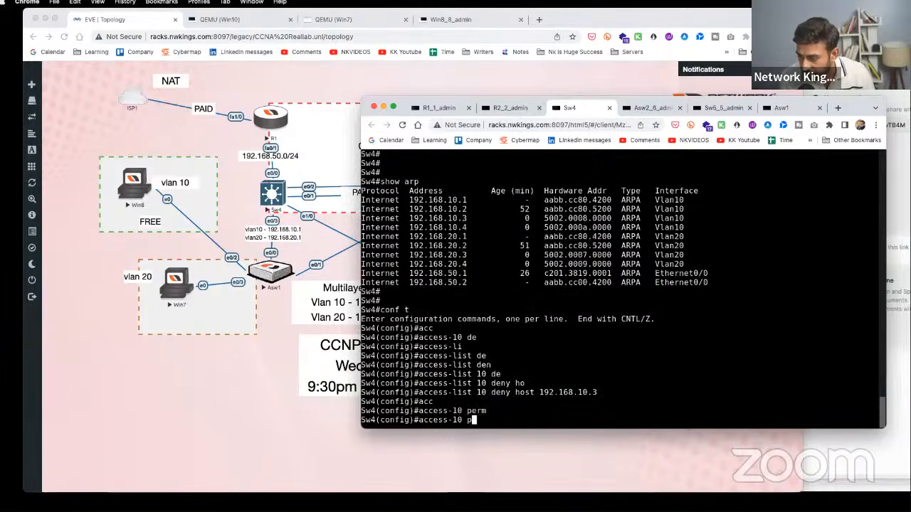
type("o")
key("Tab")
type("i")
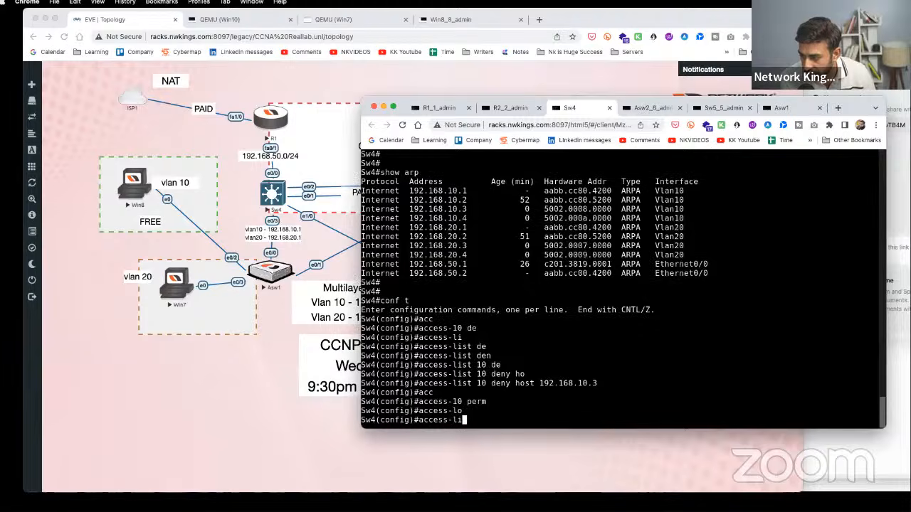
key("Tab")
type("10 per")
key("Tab")
type("an")
key("Tab")
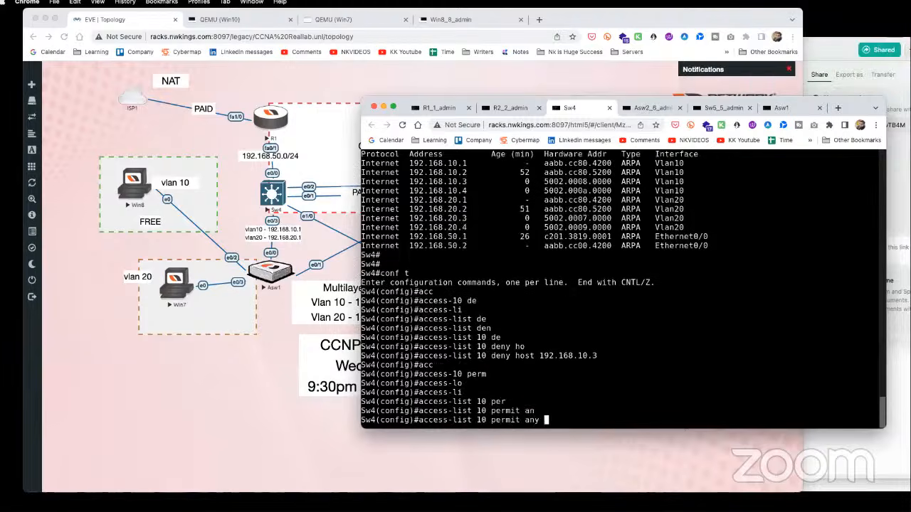
key("Return")
key("Return")
- Apply access list 10 inbound on interface VLAN 20 with ip access-group 10 in
key("Return")
type("int vlan 20")
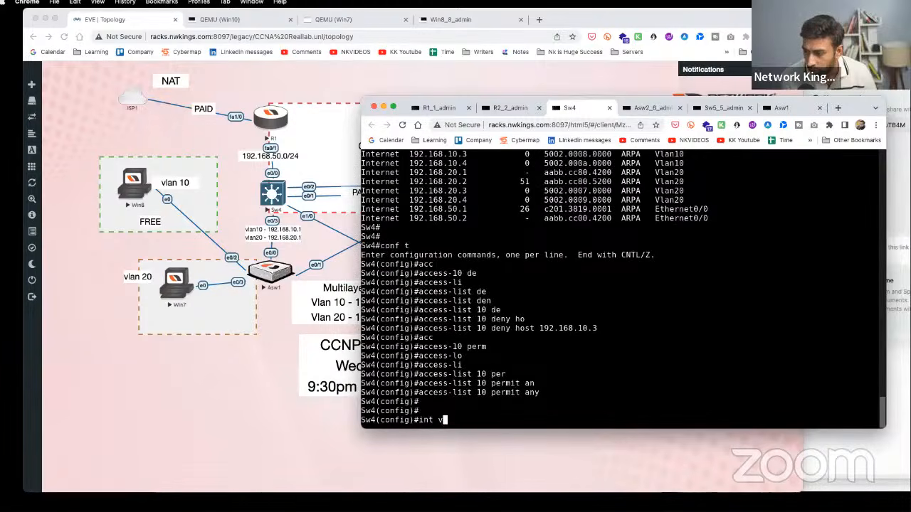
key("Return")
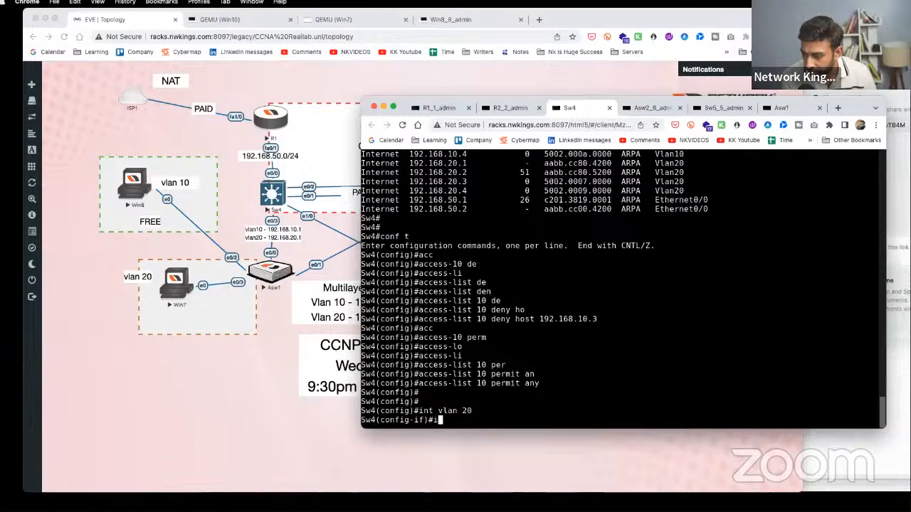
type("ip acc")
key("Tab")
type("es")
key("Tab")
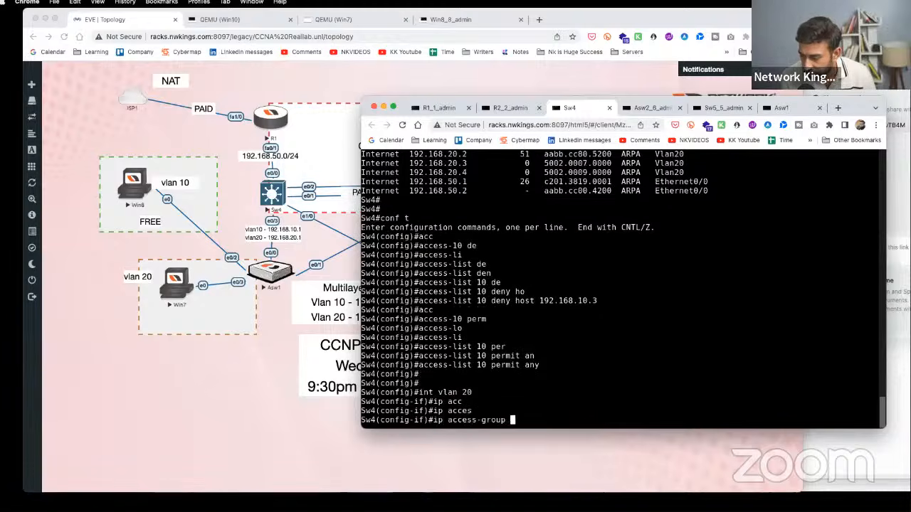
type("10 in")
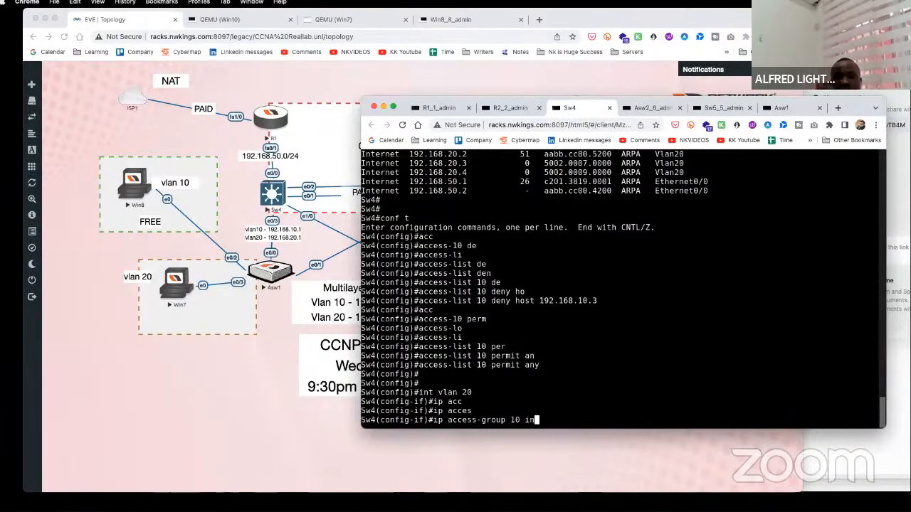
key("Return")
key("Return")
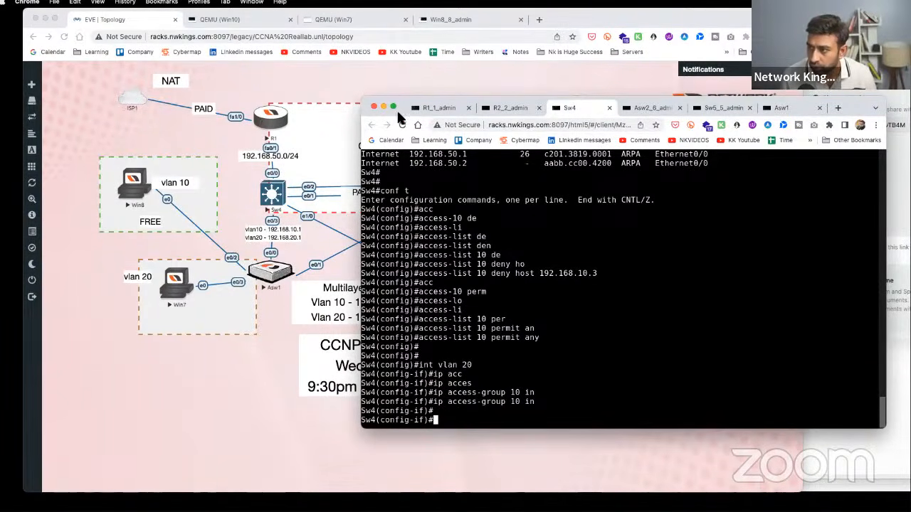
left_click(144, 191)
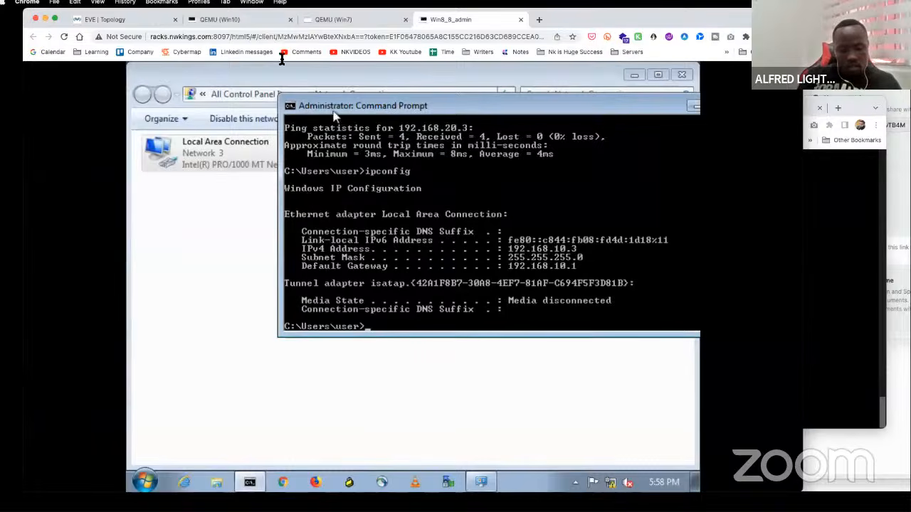
- Ping 192.168.20.3 from Win8 to confirm it still replies, then stop the ping
left_click(109, 20)
left_click(141, 193)
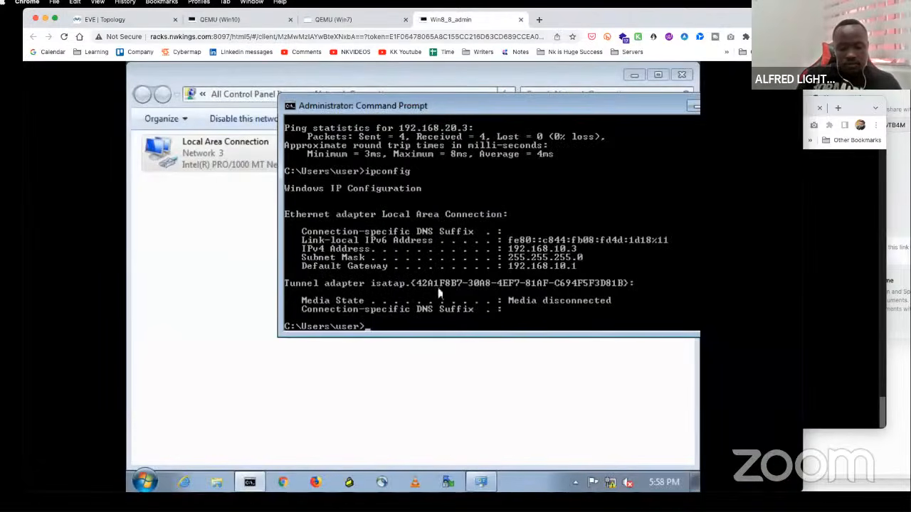
type("ping 192.168.20.3")
key("Return")
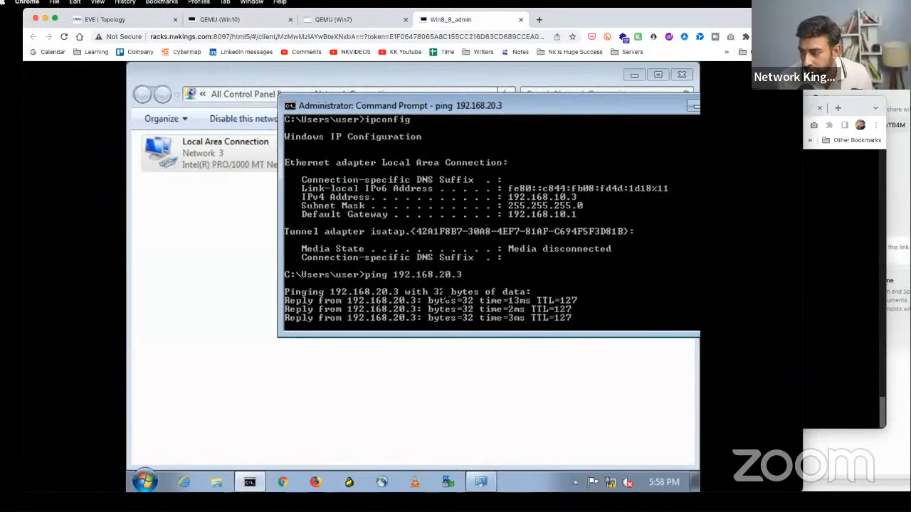
key("ctrl+c")
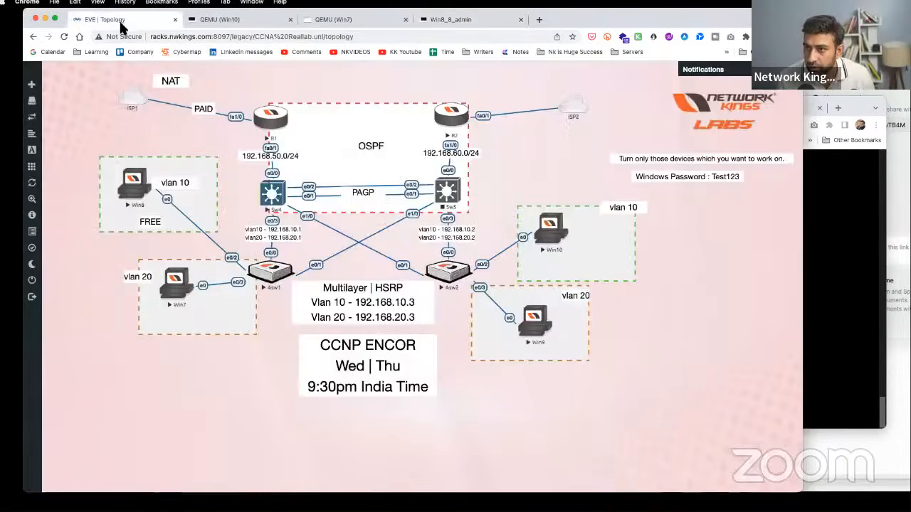
left_click(121, 21)
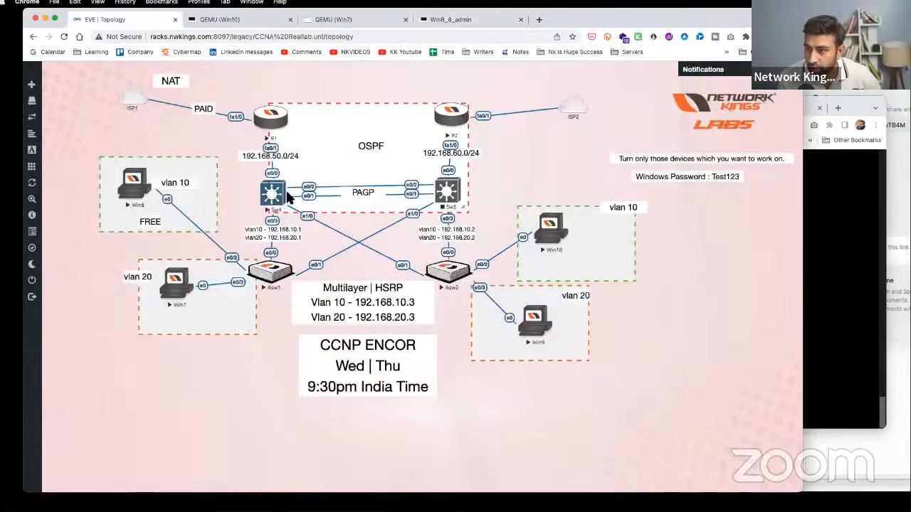
- Exit configuration mode on Sw4 and run show ip access-lists
left_click(281, 194)
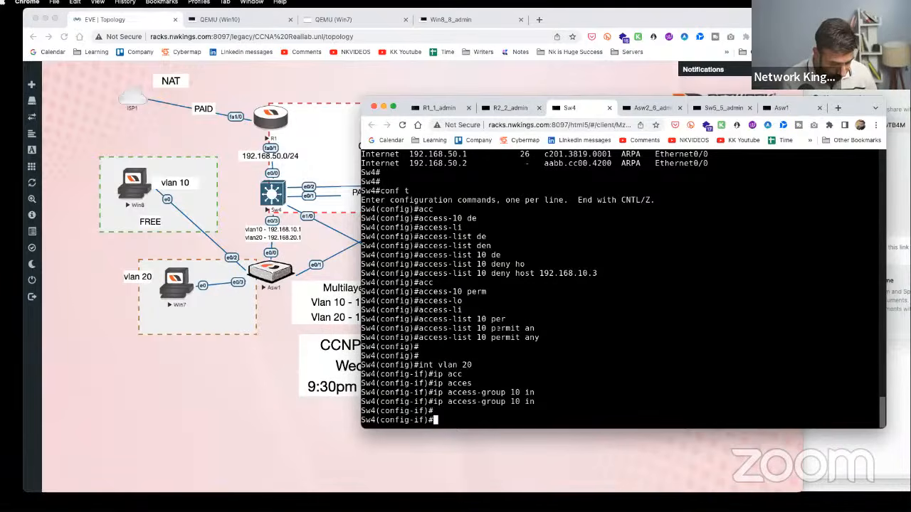
type("end")
key("Return")
key("Return")
key("Return")
type("show ip")
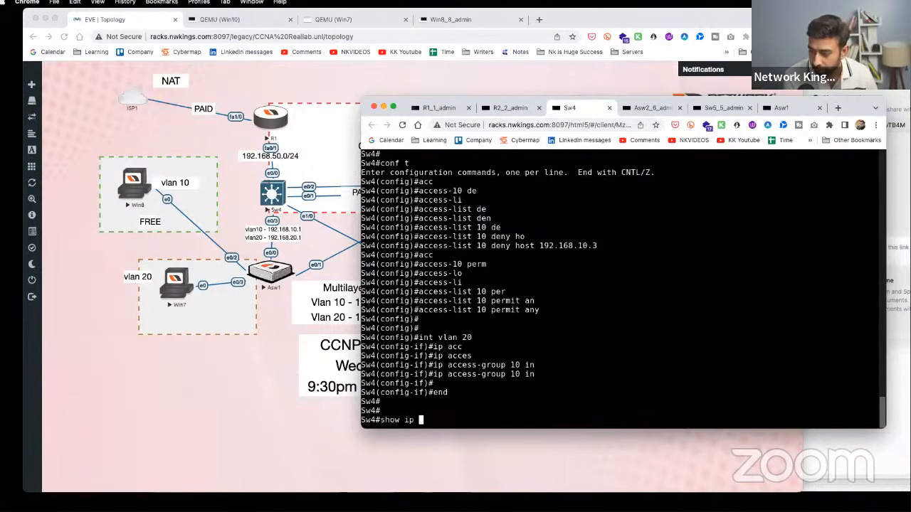
key("BackSpace")
key("BackSpace")
type("ip acc")
key("Tab")
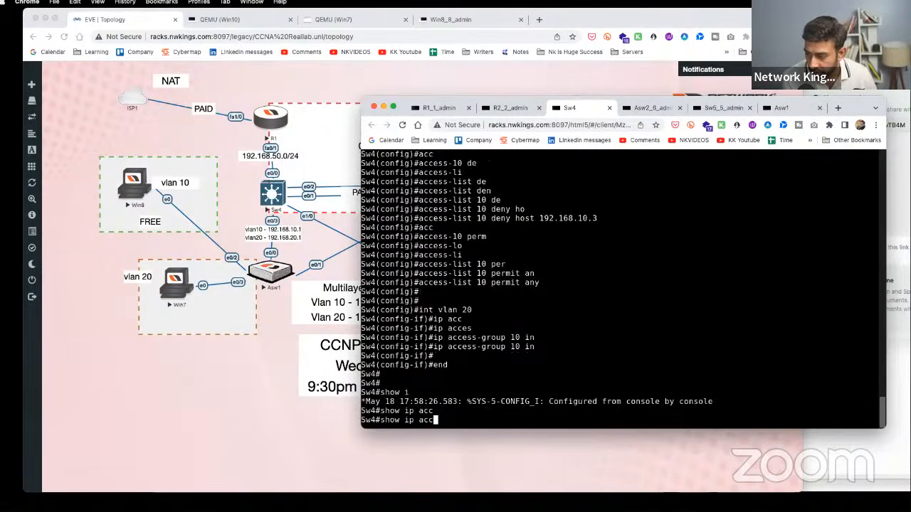
type("es")
key("Tab")
key("Return")
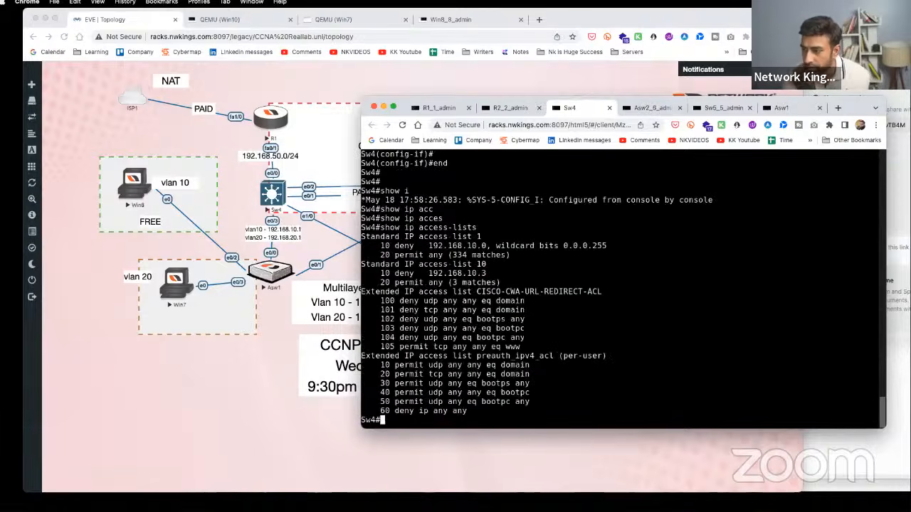
- Highlight list 10's denied 192.168.10.3 entry and the permit any match count
left_click_drag(506, 273, 454, 273)
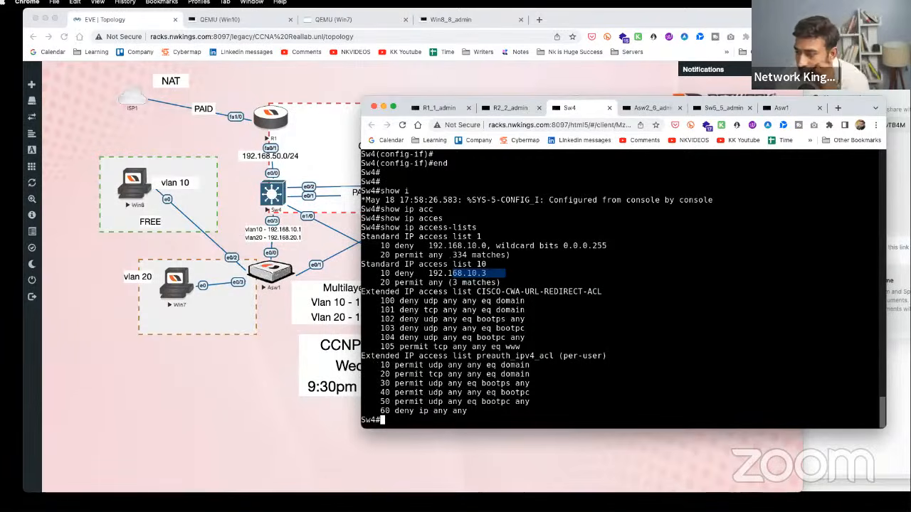
left_click_drag(433, 282, 505, 283)
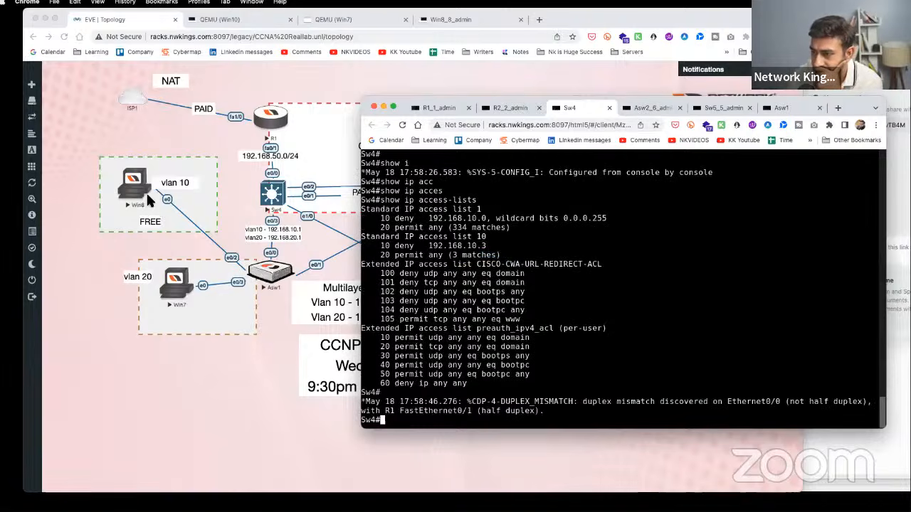
left_click(279, 199)
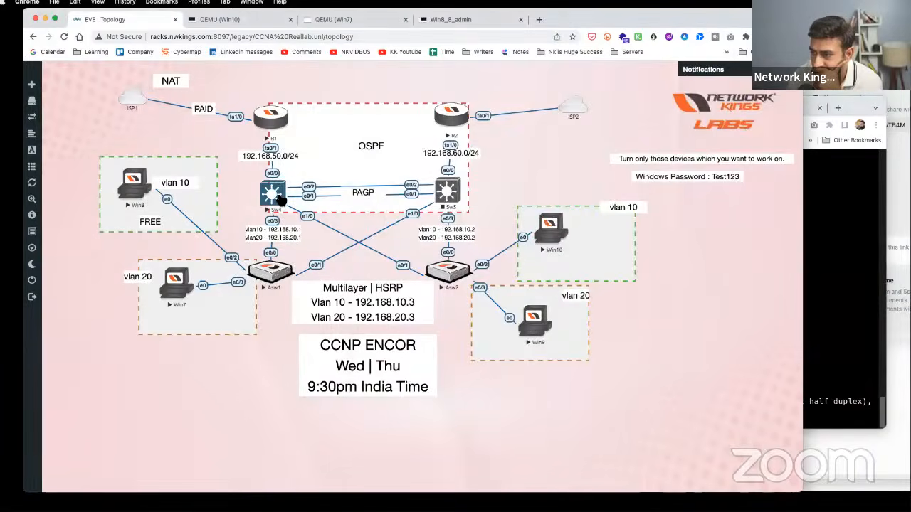
left_click(279, 199)
- Show Sw4's routing table and save its running configuration with write
type("show ip route")
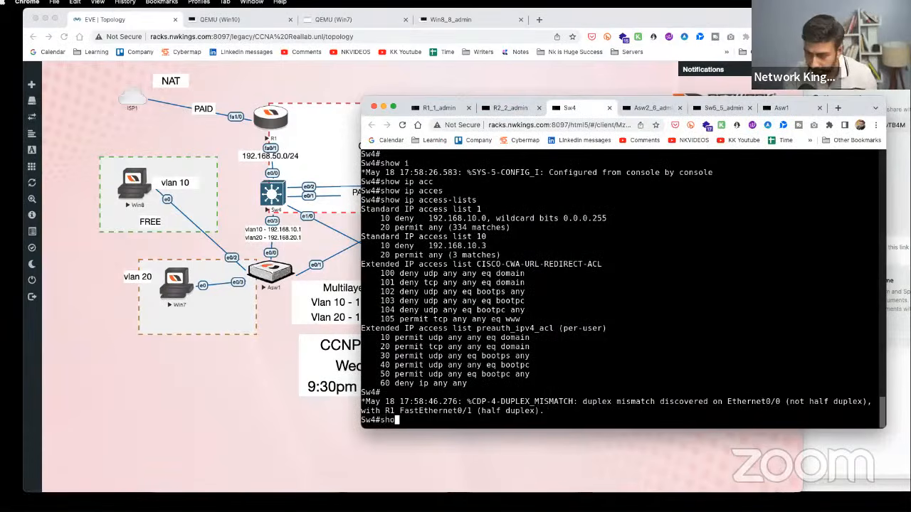
key("Return")
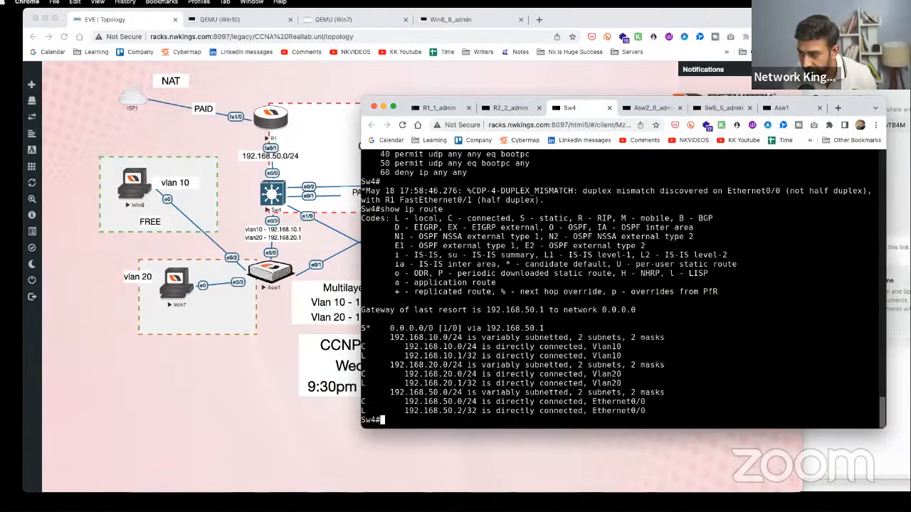
key("Return")
key("Return")
type("wr")
key("Tab")
key("Return")
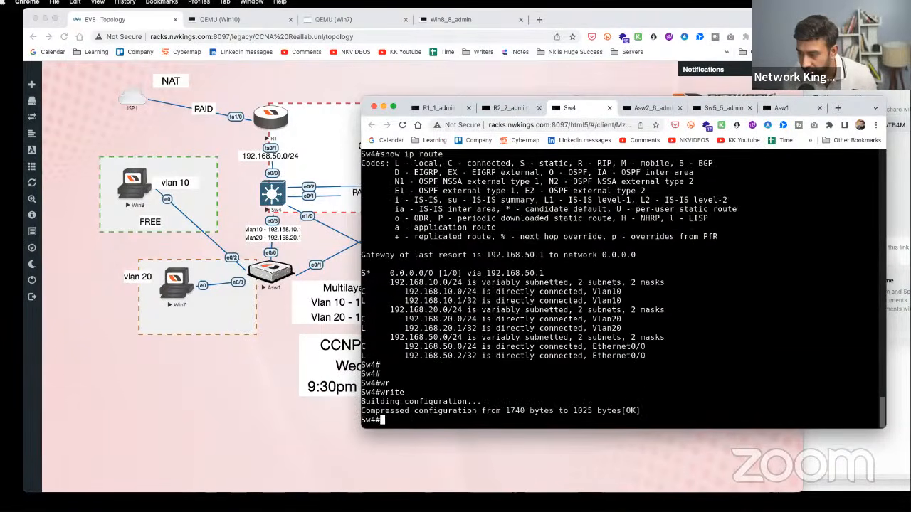
- Display Sw4's full CEF table and highlight the 192.168.20.1 and 192.168.20.2 Vlan20 entries
type("show i")
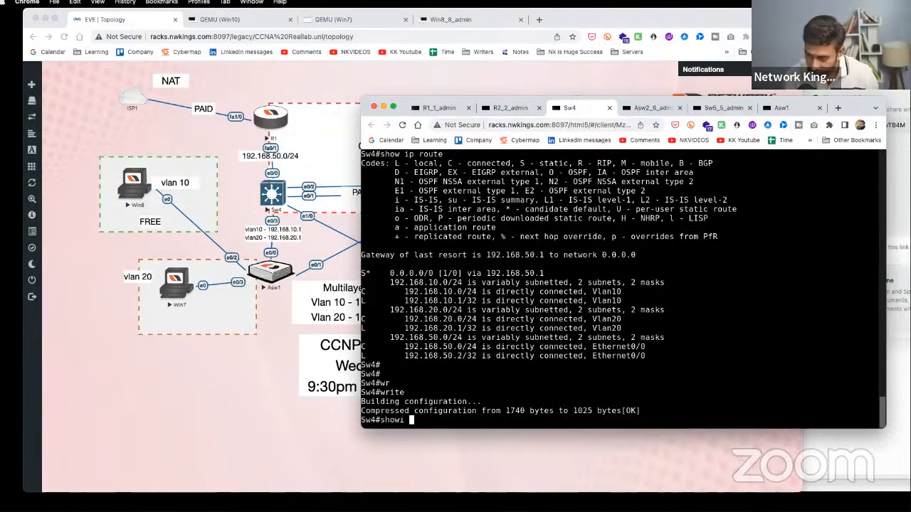
type("p cef")
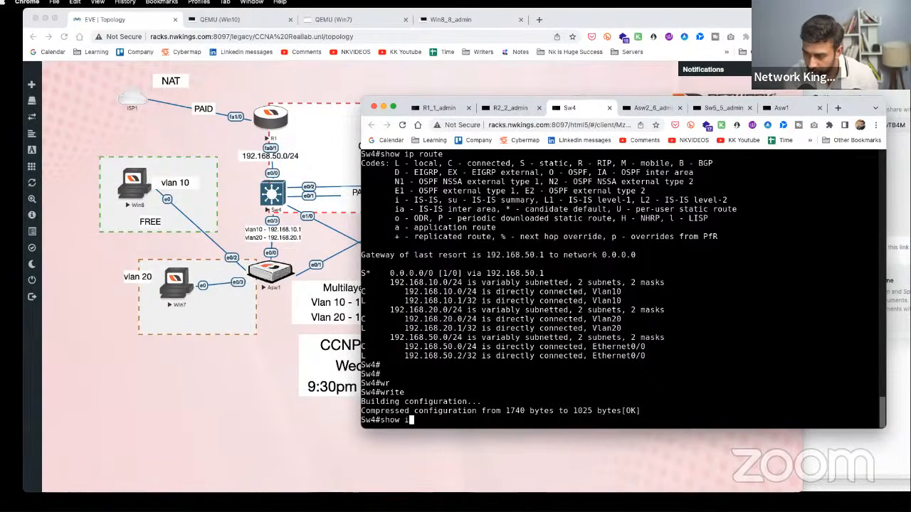
key("Tab")
key("Return")
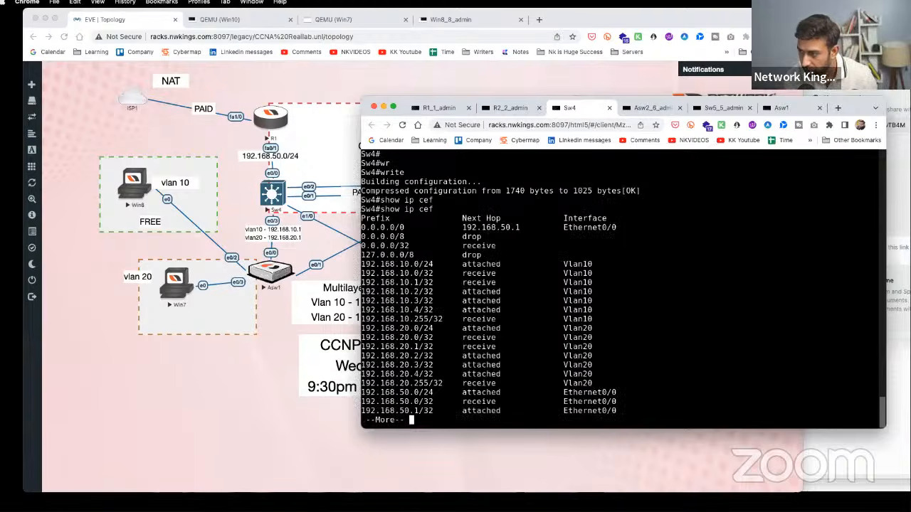
key("Return")
key("Return")
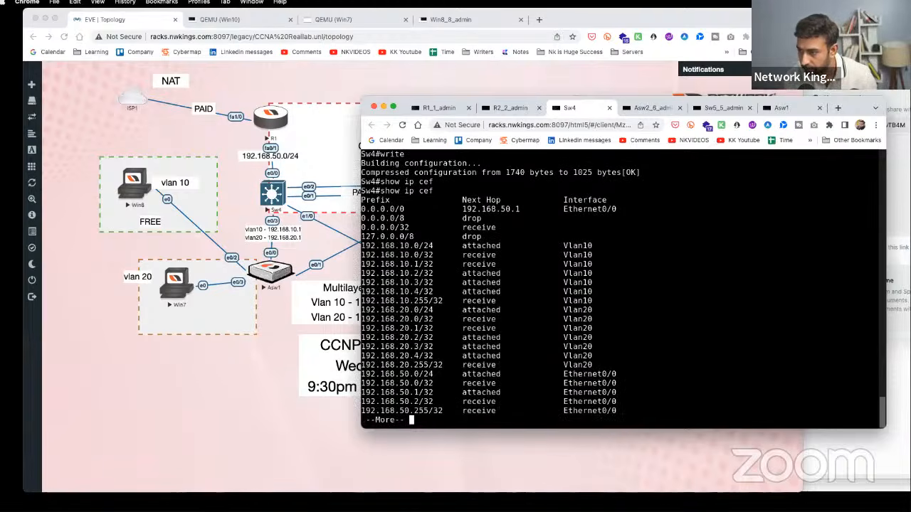
key("space")
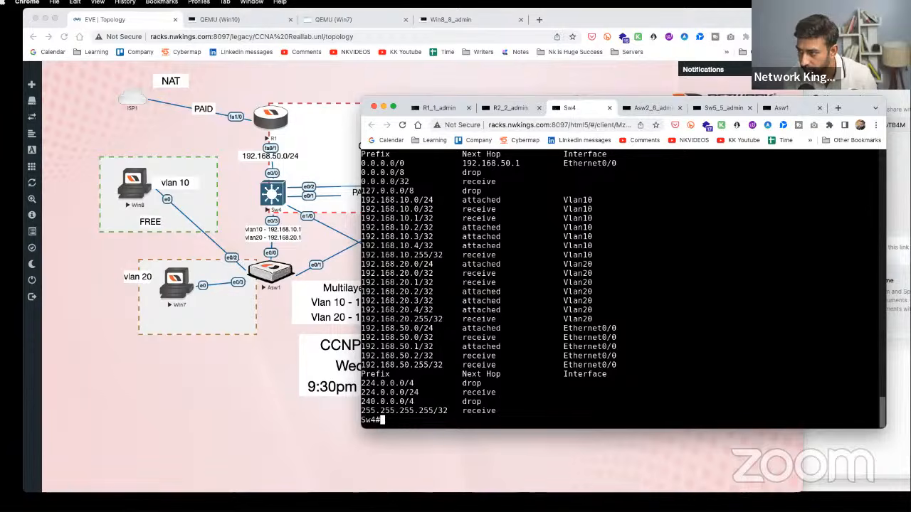
key("Return")
key("Return")
key("Return")
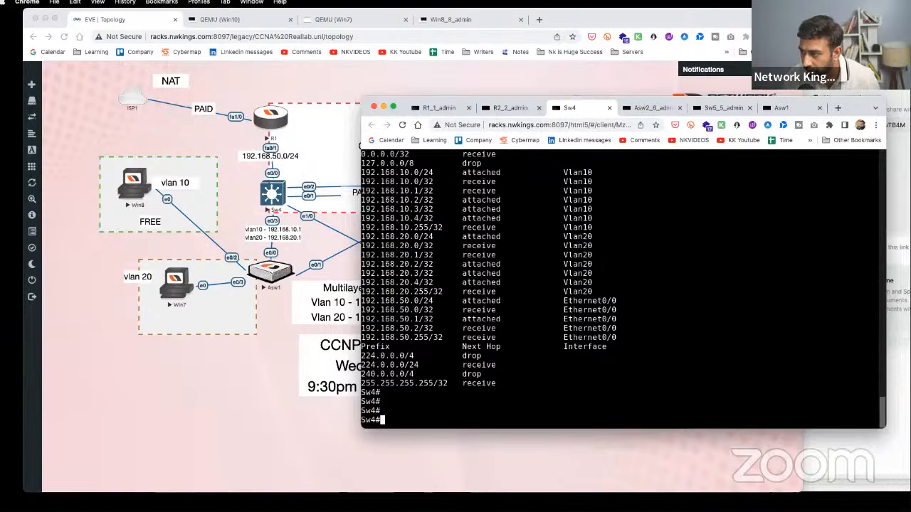
left_click_drag(360, 254, 602, 264)
left_click(269, 334)
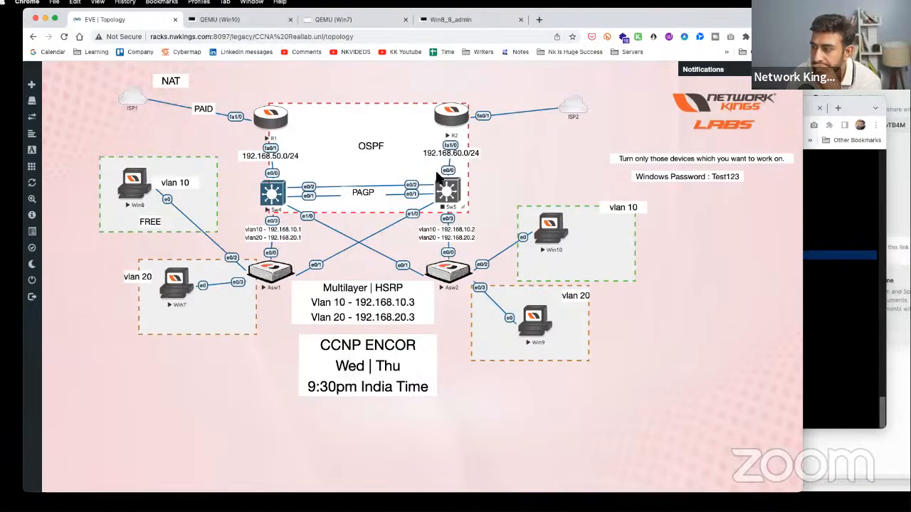
- Rerun ipconfig on Win8, showing 192.168.10.3 with gateway 192.168.10.1
left_click(276, 199)
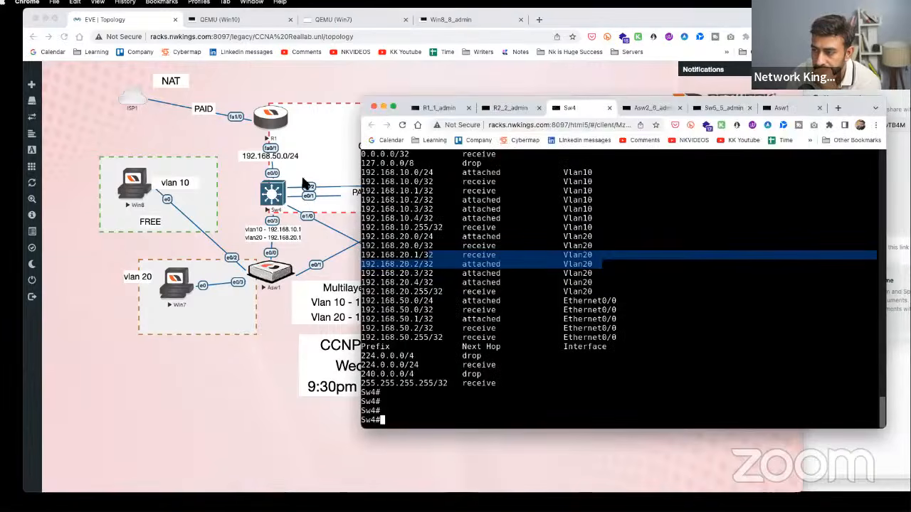
left_click(162, 192)
left_click(143, 186)
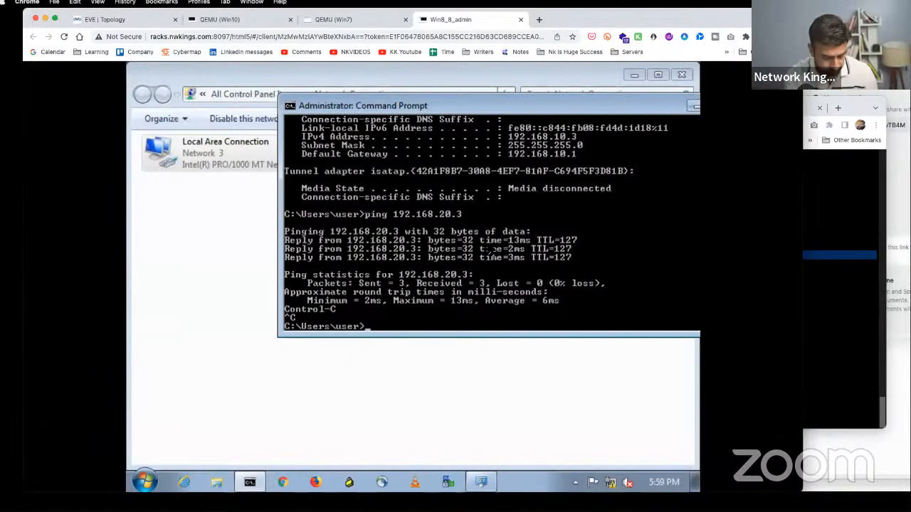
type("ipconfig")
key("Return")
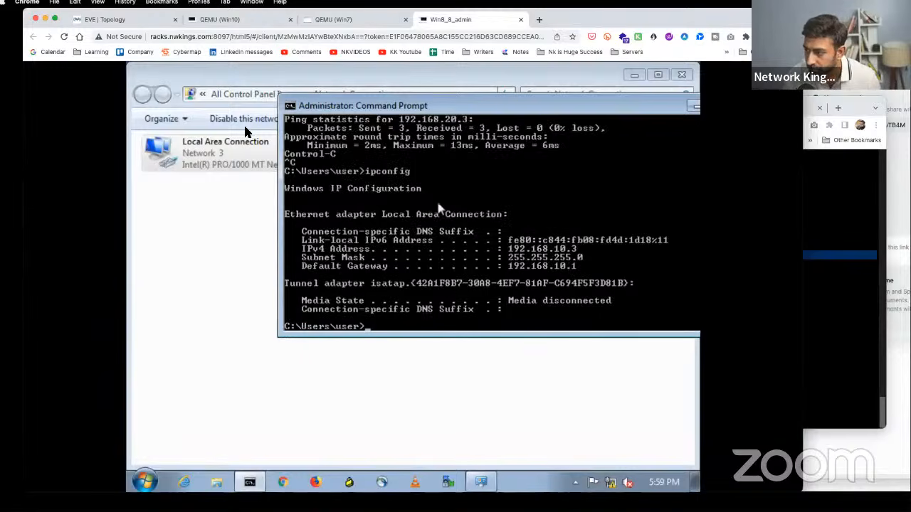
left_click(136, 21)
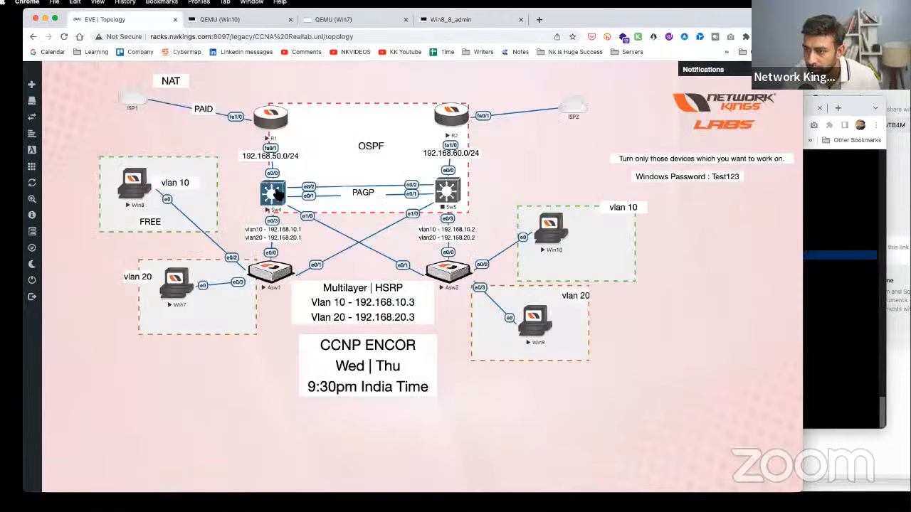
left_click(273, 194)
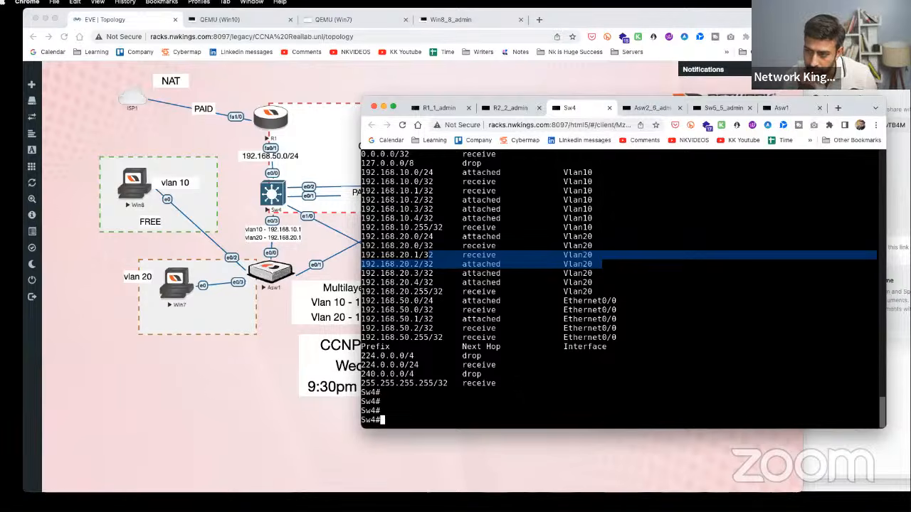
- Apply access list 10 inbound on Sw4's interface e0/3 with ip access-group 10 in
type("onf t")
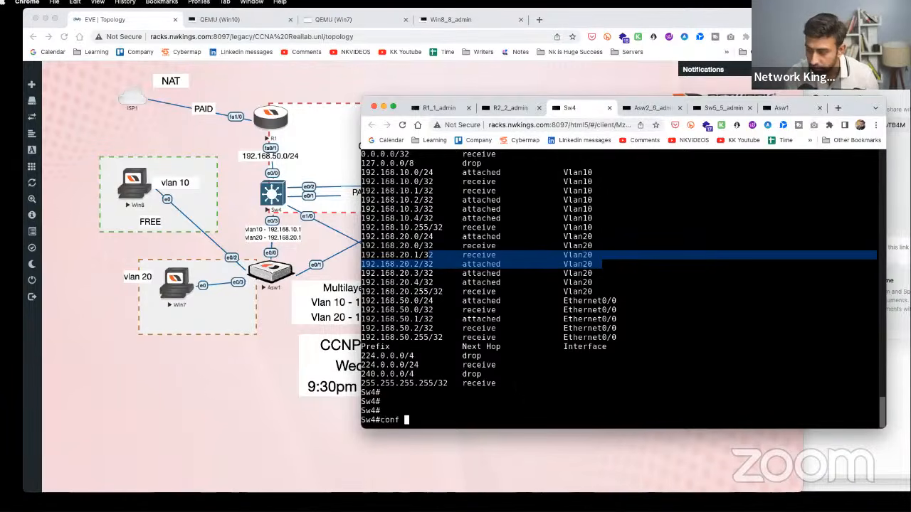
key("Return")
type("int e0/3")
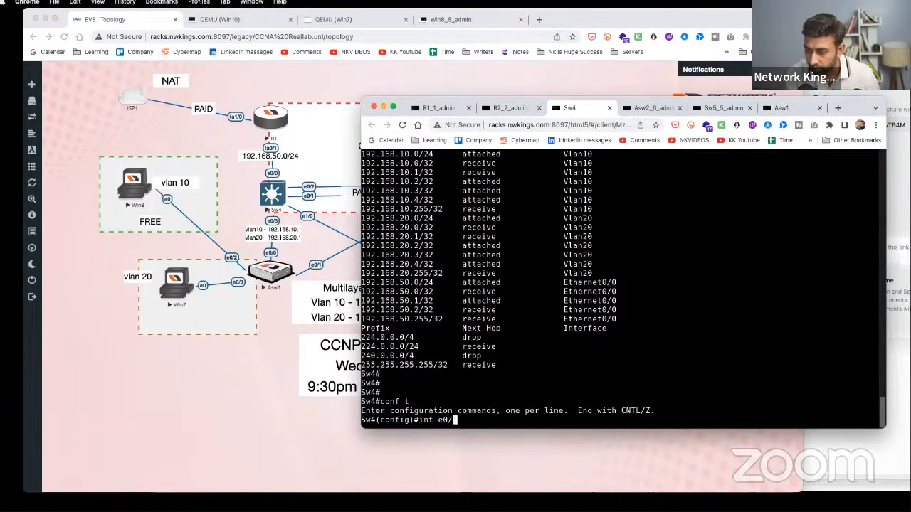
key("Return")
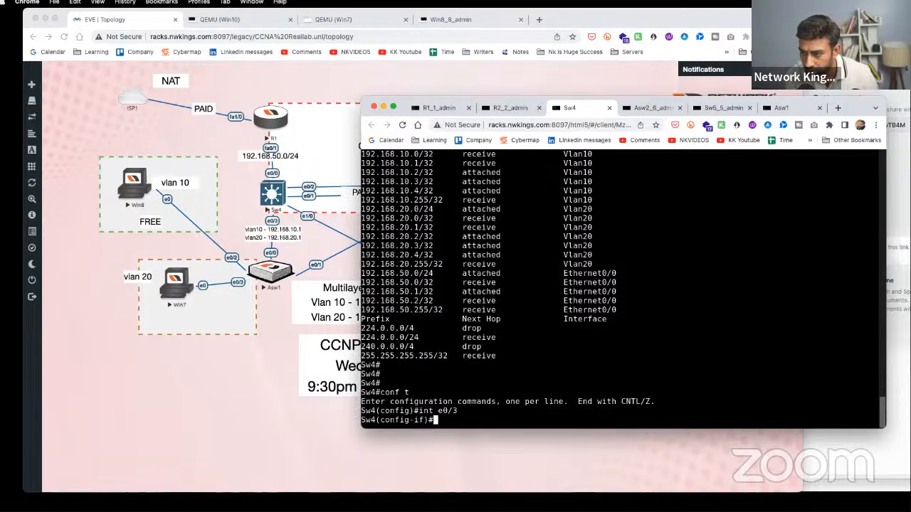
type("ac")
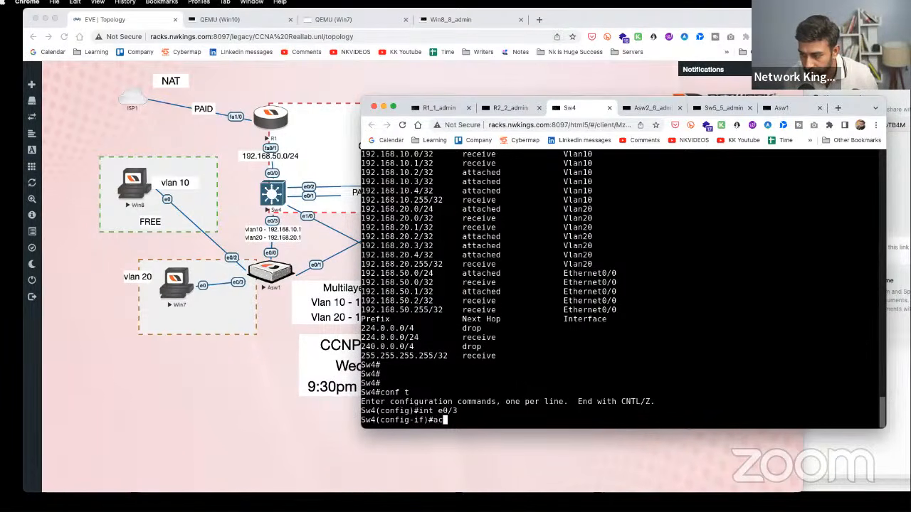
type("c")
key("Tab")
type("li")
key("Tab")
key("Tab")
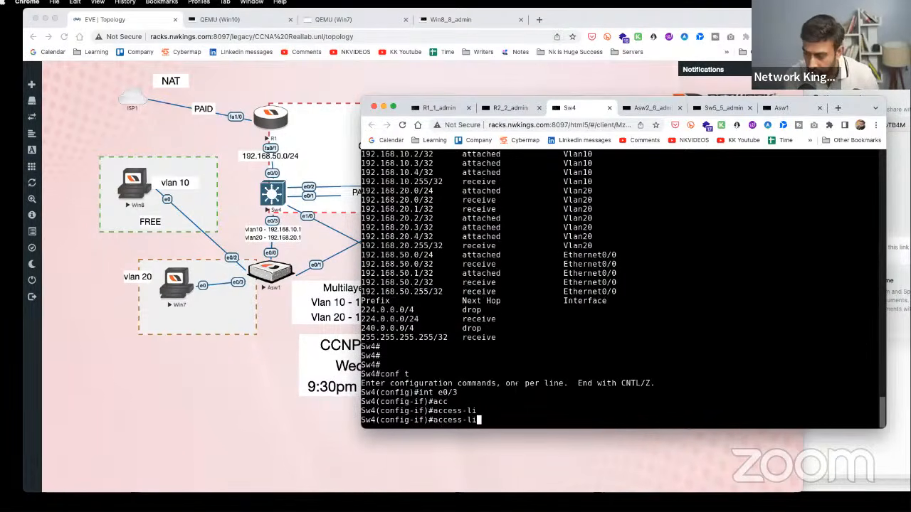
key("BackSpace")
key("BackSpace")
key("BackSpace")
key("BackSpace")
key("BackSpace")
key("BackSpace")
key("BackSpace")
key("BackSpace")
key("BackSpace")
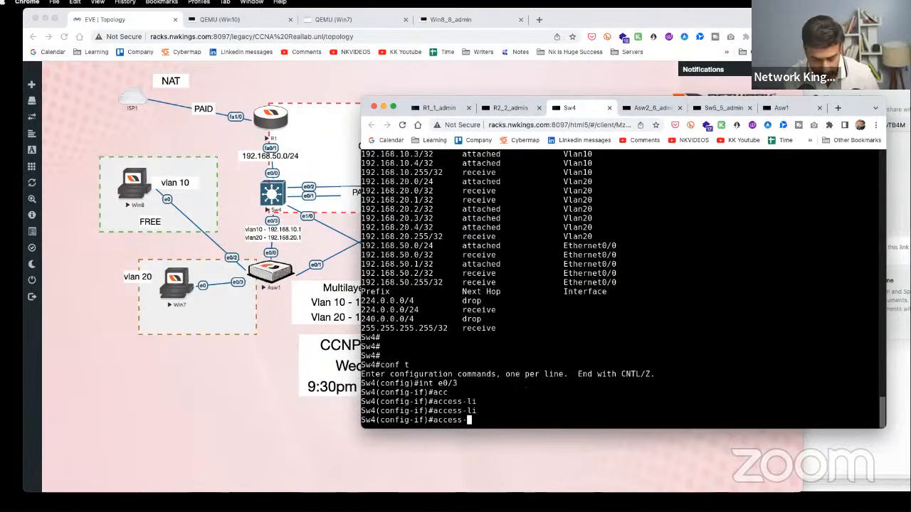
type("ip acc")
key("Tab")
type("10 in")
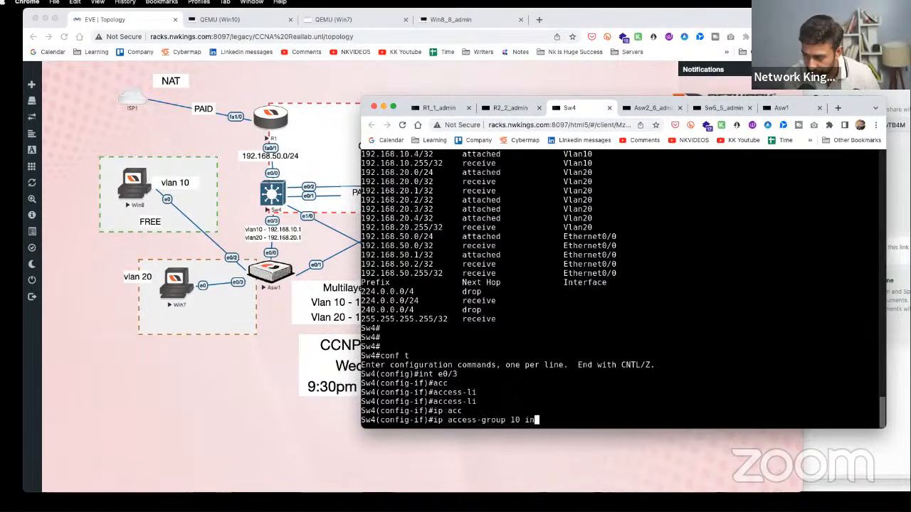
key("Tab")
key("Return")
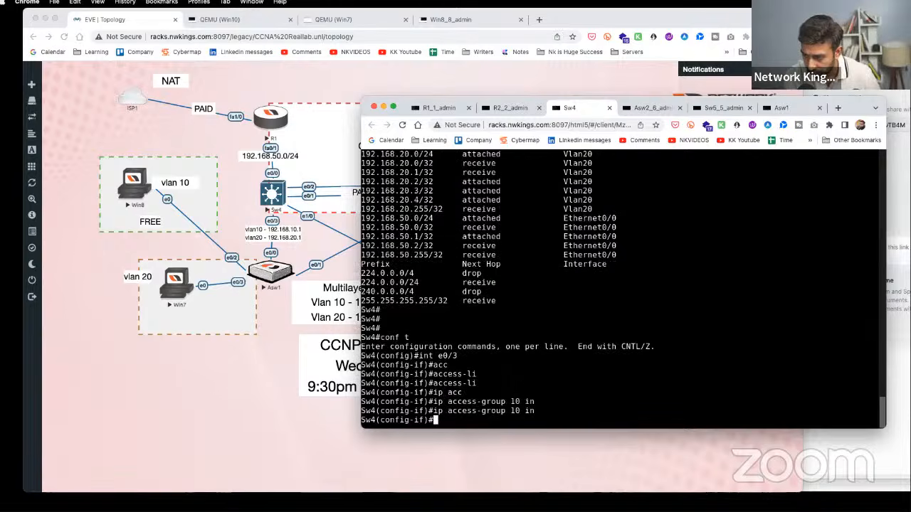
- From Win8, ping 192.168.20.3 and then the gateway 192.168.10.1
left_click(150, 191)
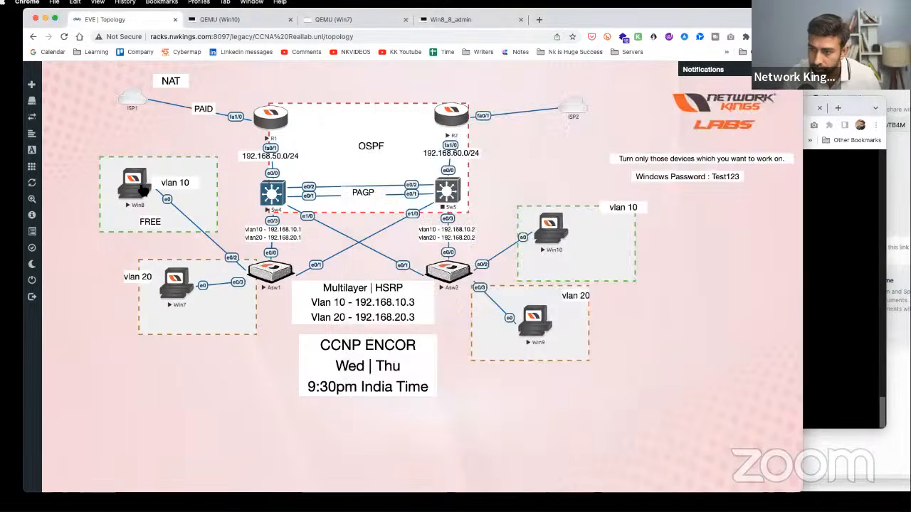
type("ping 192.168.20.3")
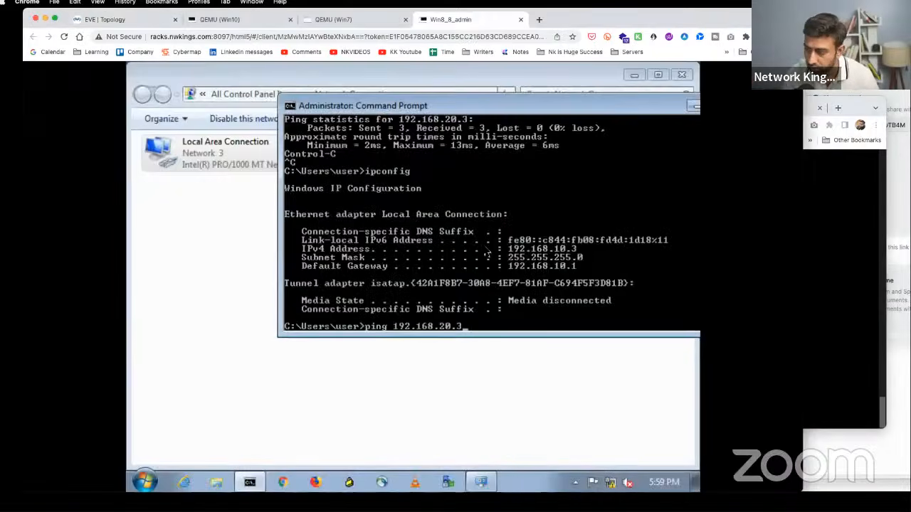
key("Return")
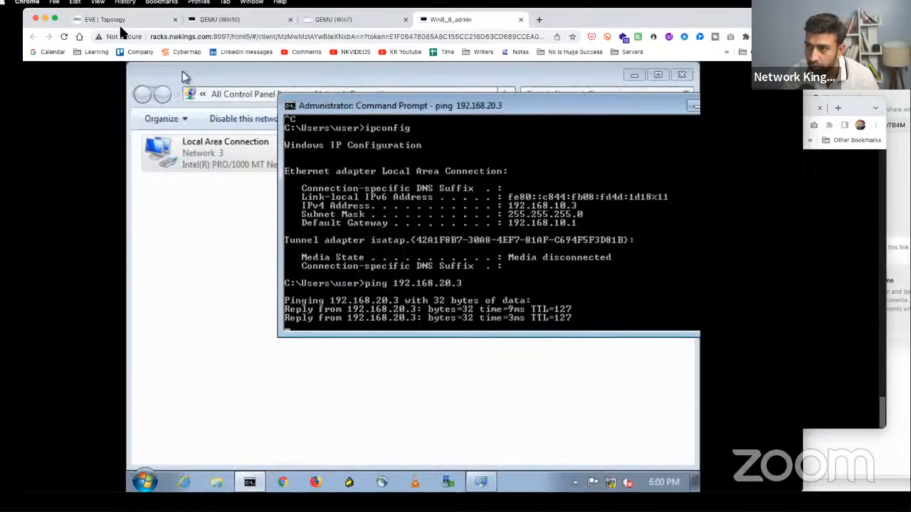
left_click(112, 21)
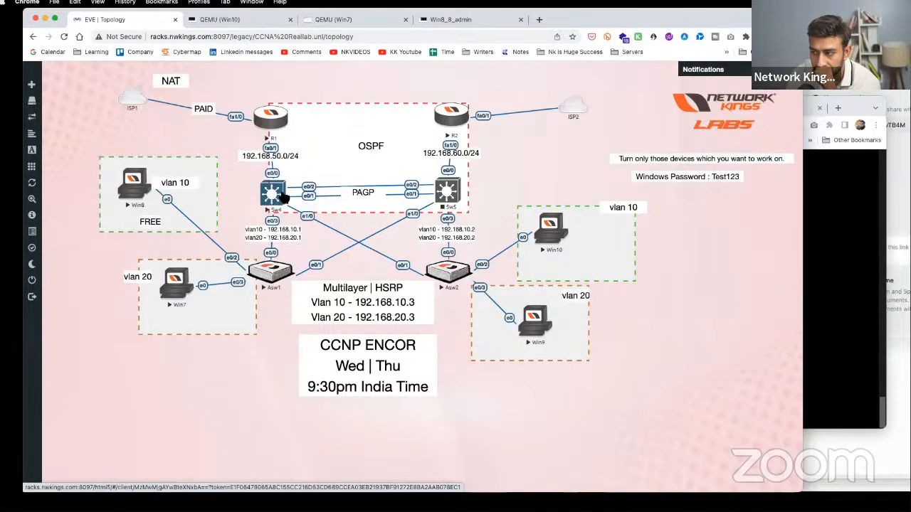
left_click(283, 198)
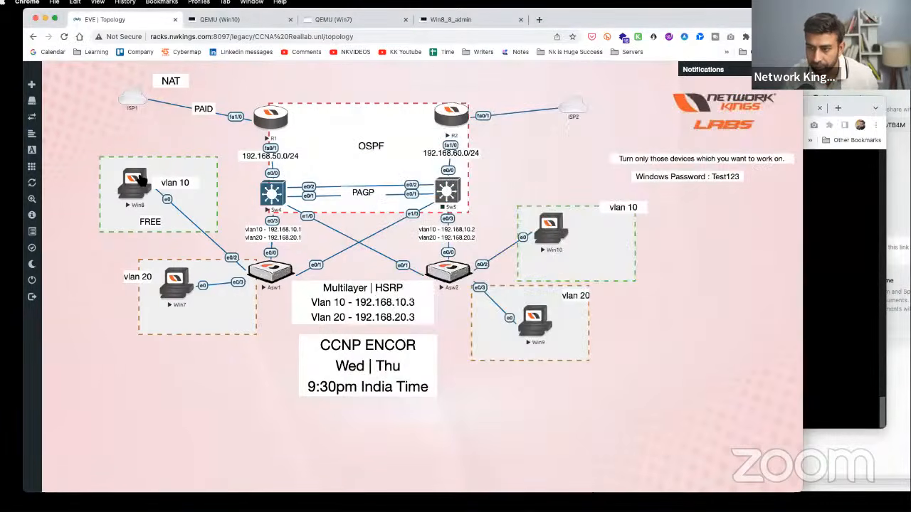
left_click(139, 179)
left_click(139, 182)
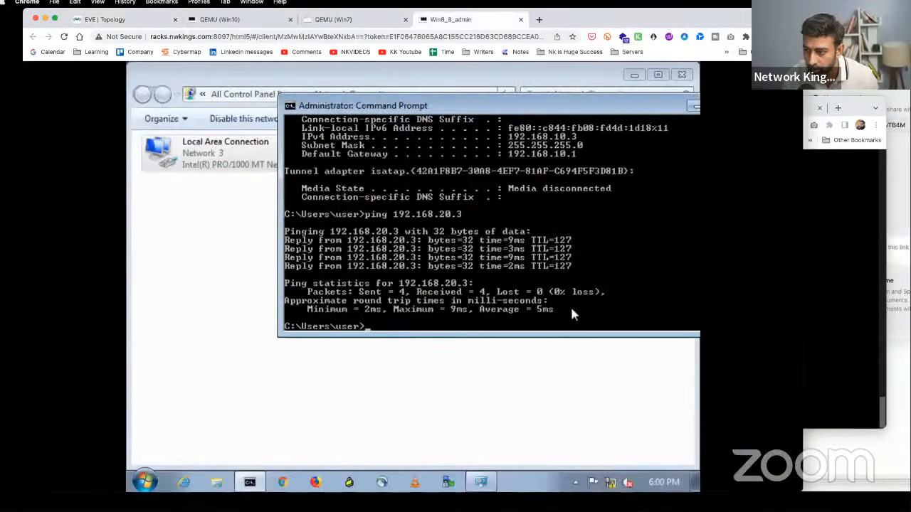
type("ping 19")
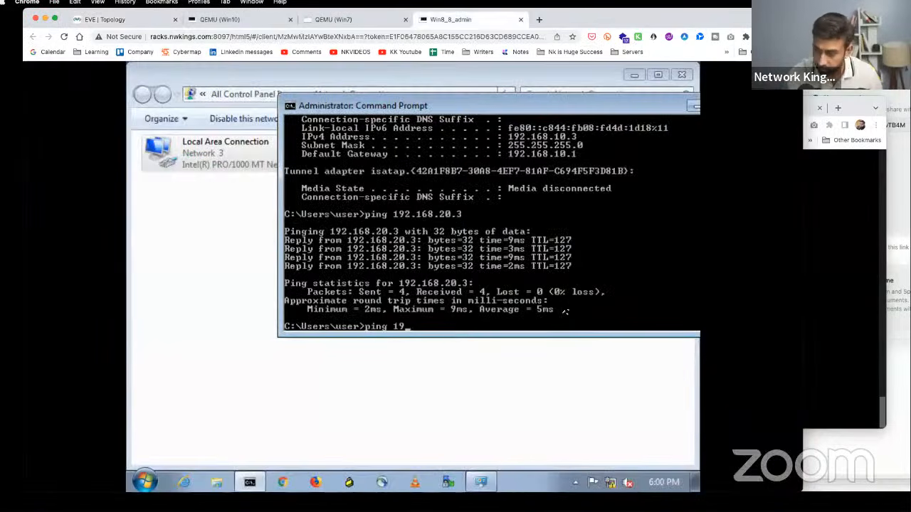
type("2.168.10.1")
key("Return")
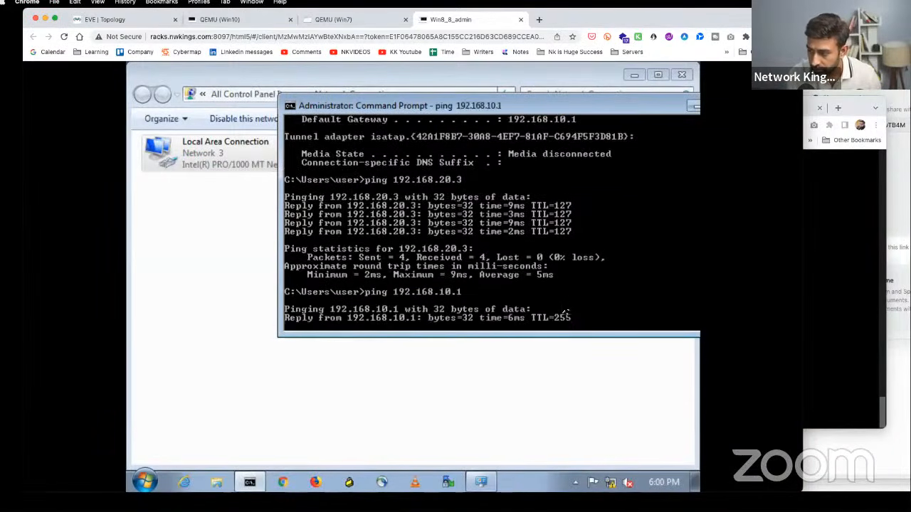
key("ctrl+c")
left_click(150, 20)
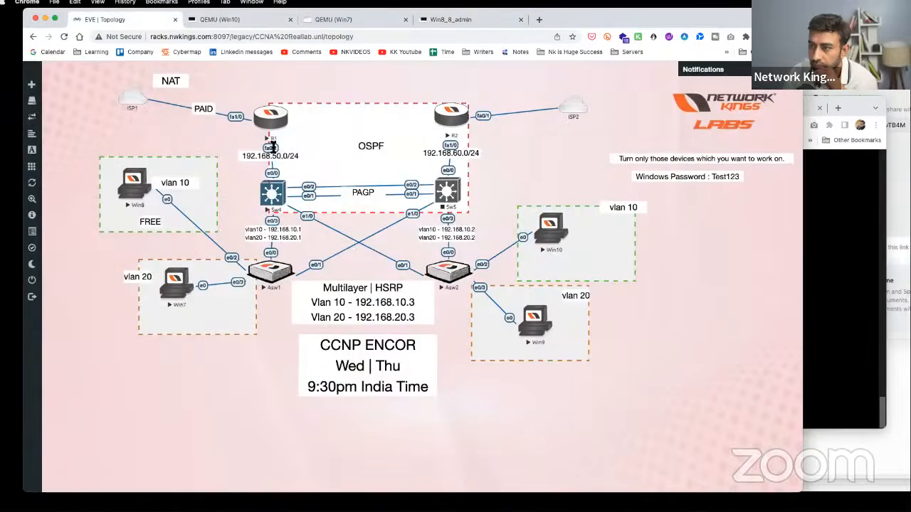
- On Sw4, apply ip access-group 10 in to interface VLAN 10
left_click(281, 201)
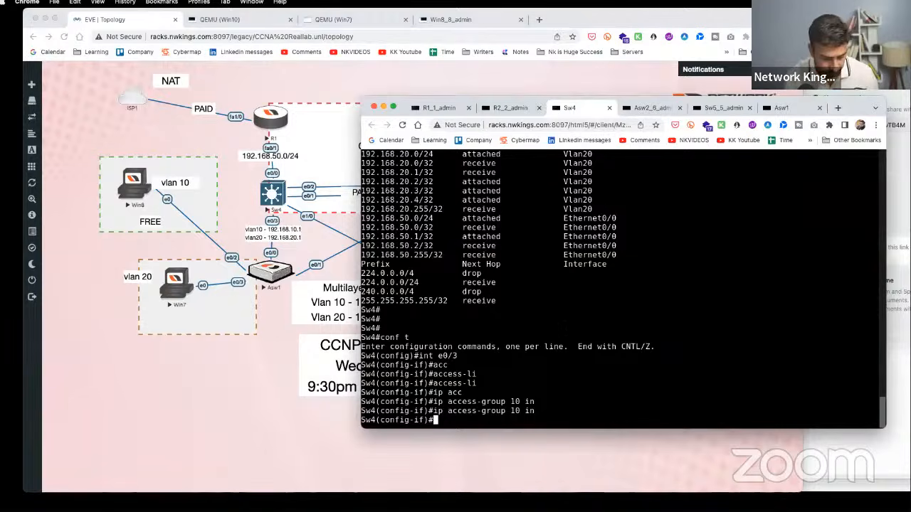
key("Return")
type("int vlan 10")
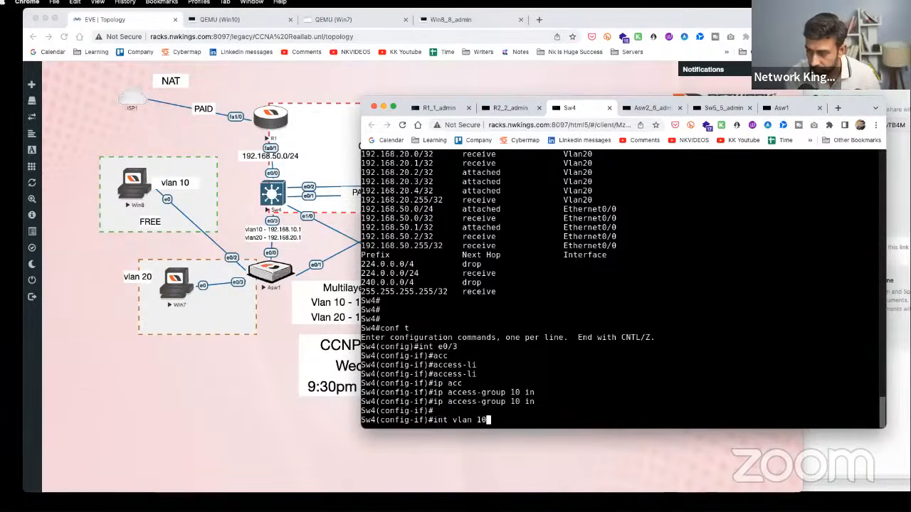
key("Return")
type("o")
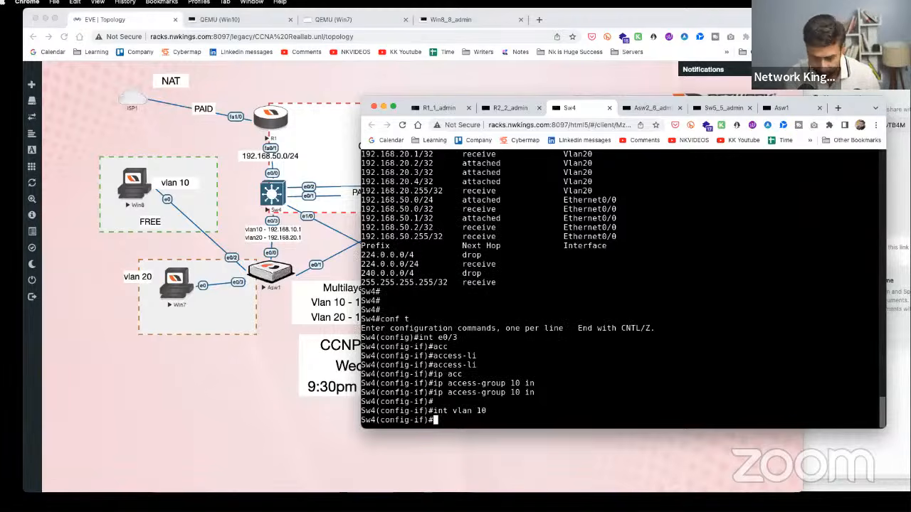
key("BackSpace")
type("ip acc")
key("Tab")
type("e")
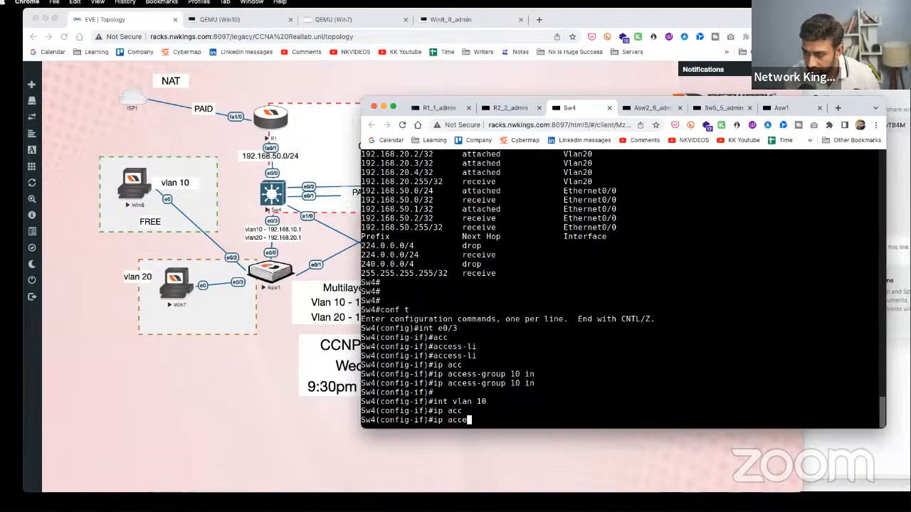
key("Tab")
type("1")
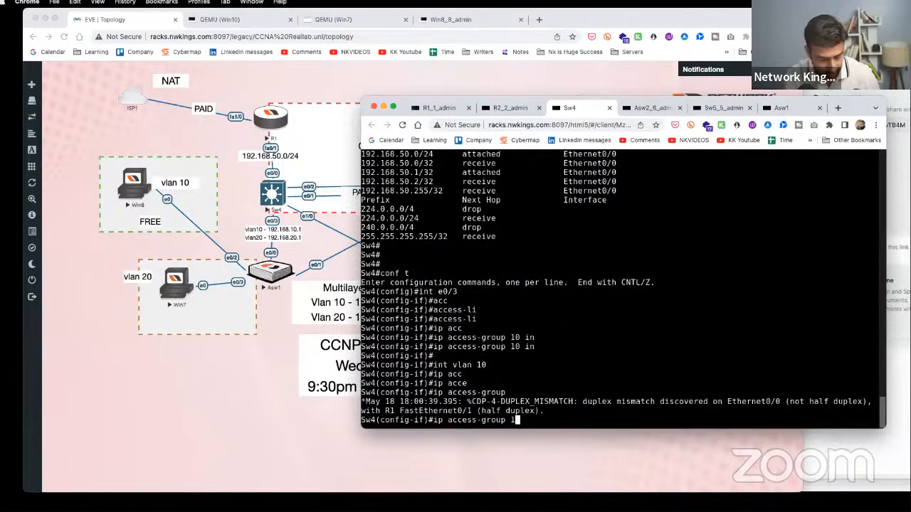
type("0 in")
key("Return")
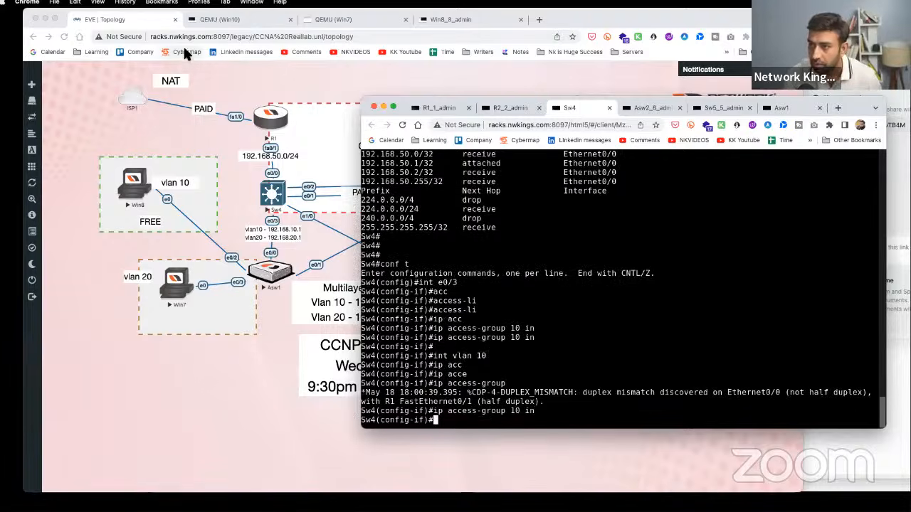
- With the filter in place, rerun Win8's pings to 192.168.10.1 and 192.168.20.3
left_click(142, 191)
left_click(142, 191)
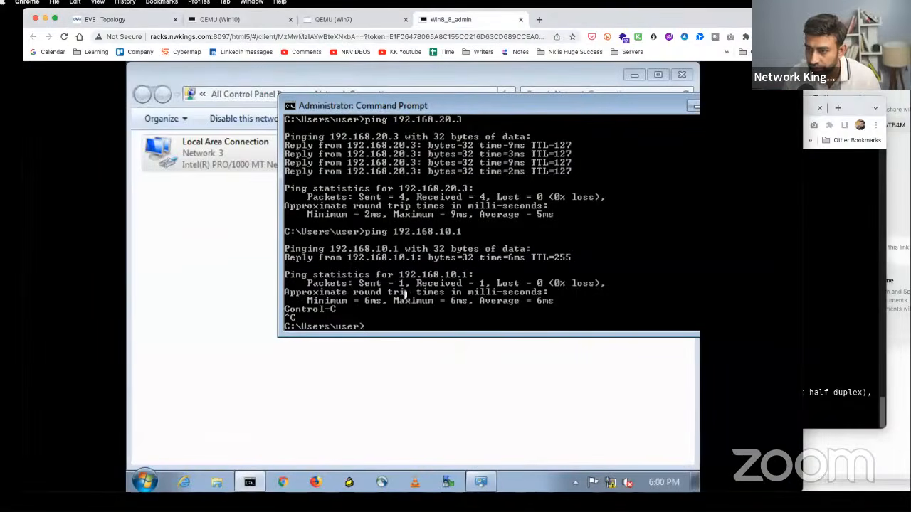
key("Up")
key("Return")
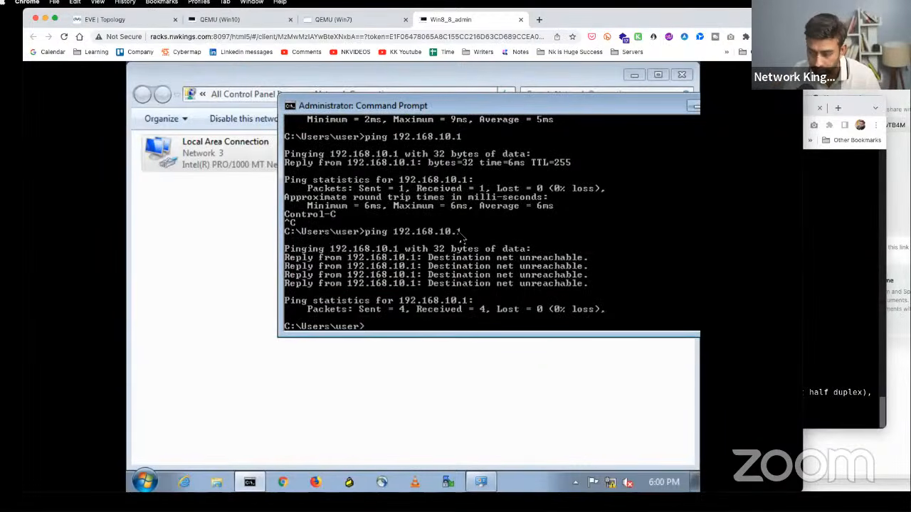
type("ping 192.168.20.3")
key("Return")
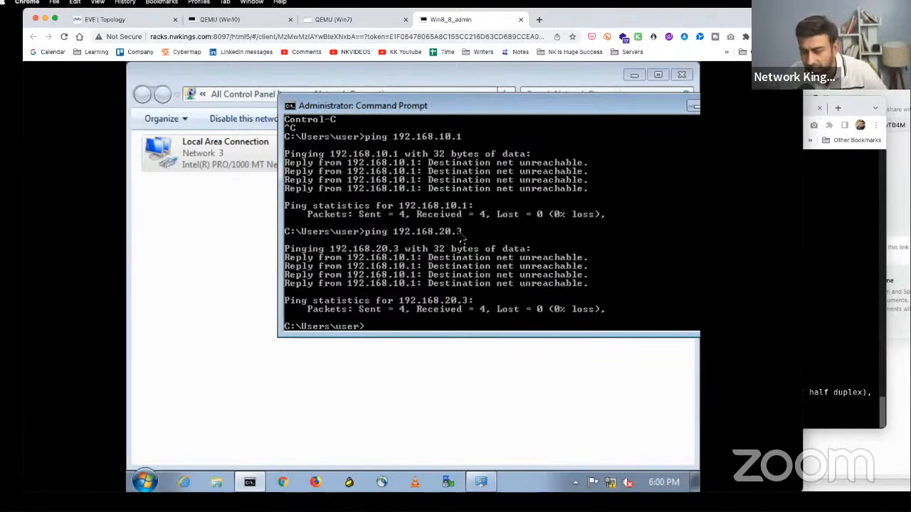
left_click(114, 19)
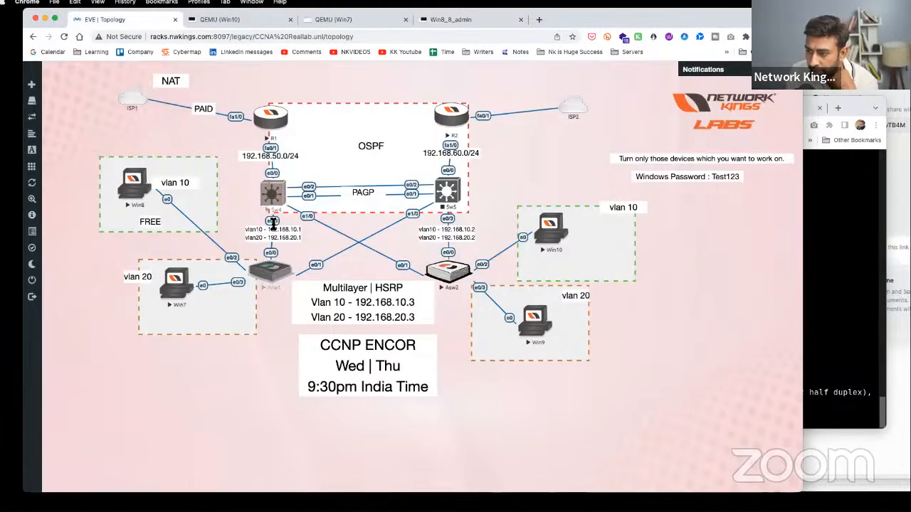
- On Sw4, reissue access-group 10 in and retype int vlan 10
key("super+grave")
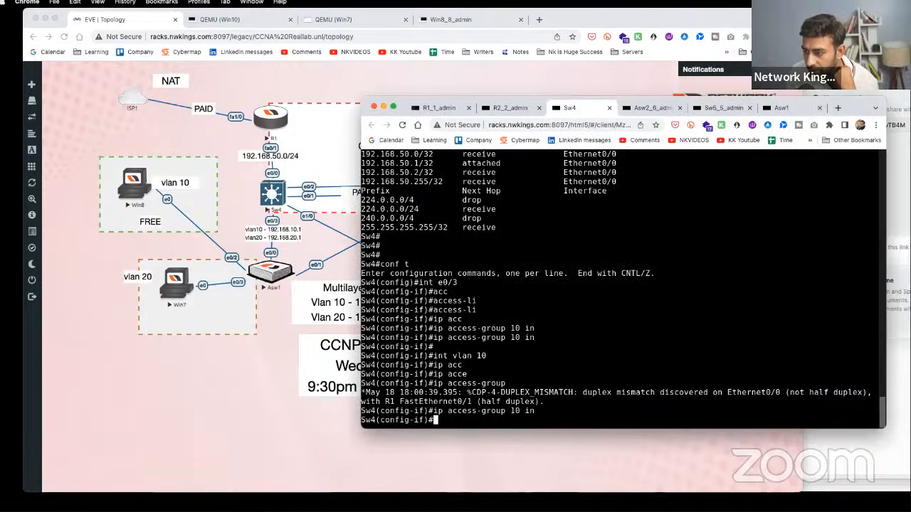
left_click_drag(496, 356, 370, 356)
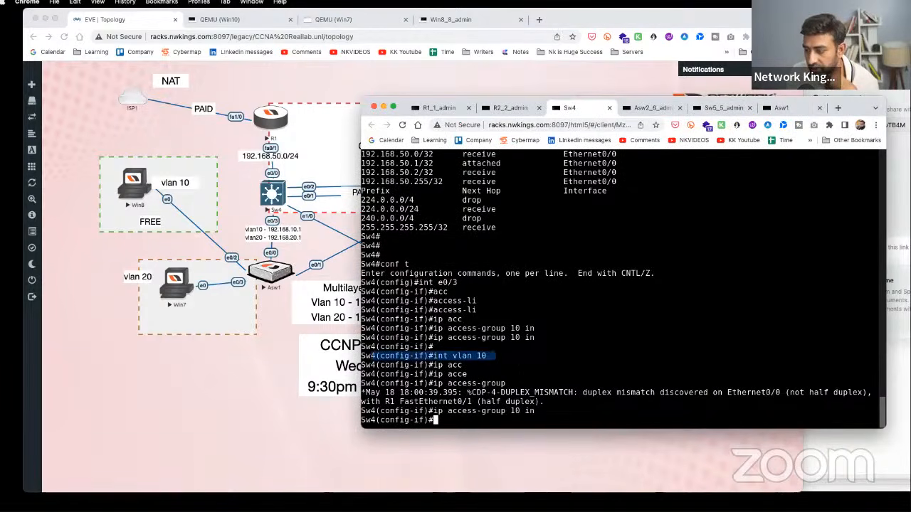
scroll(427, 348, "up", 2)
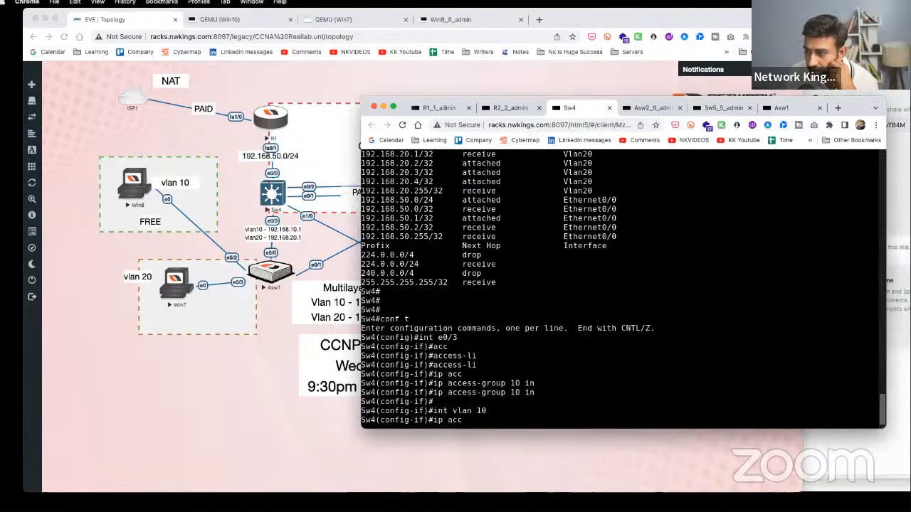
key("Tab")
type("e")
key("Tab")
type("10 in")
key("Return")
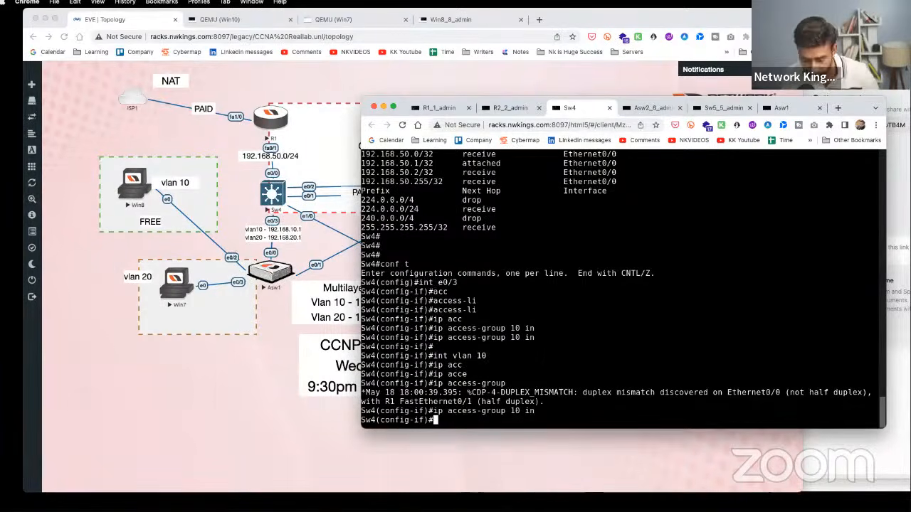
key("Return")
type("int vlan 10")
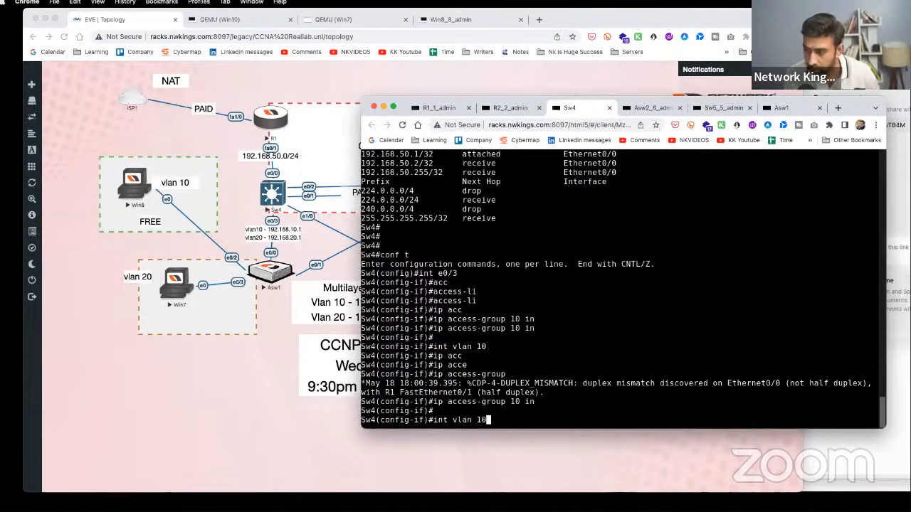
left_click(242, 394)
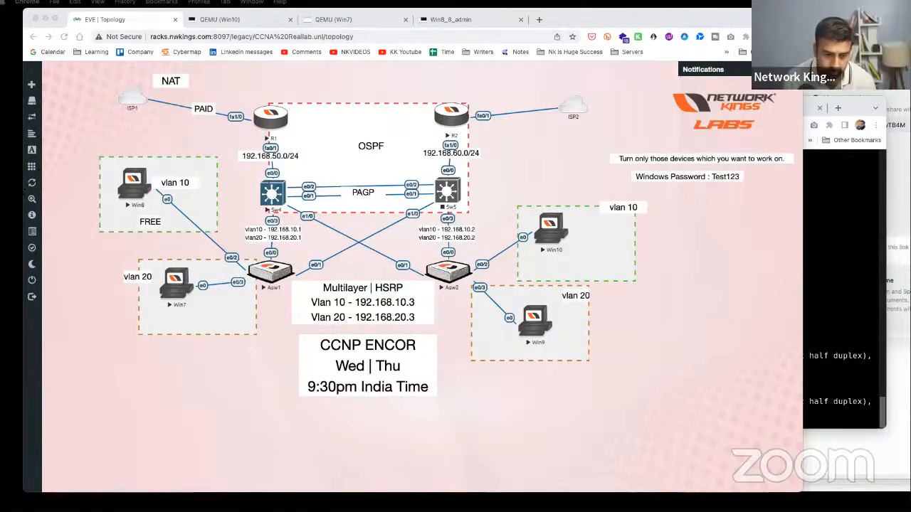
- Select all topology nodes and labels, then drag the '31 Days before ENCOR exam' PDF over the topology
left_click(526, 71)
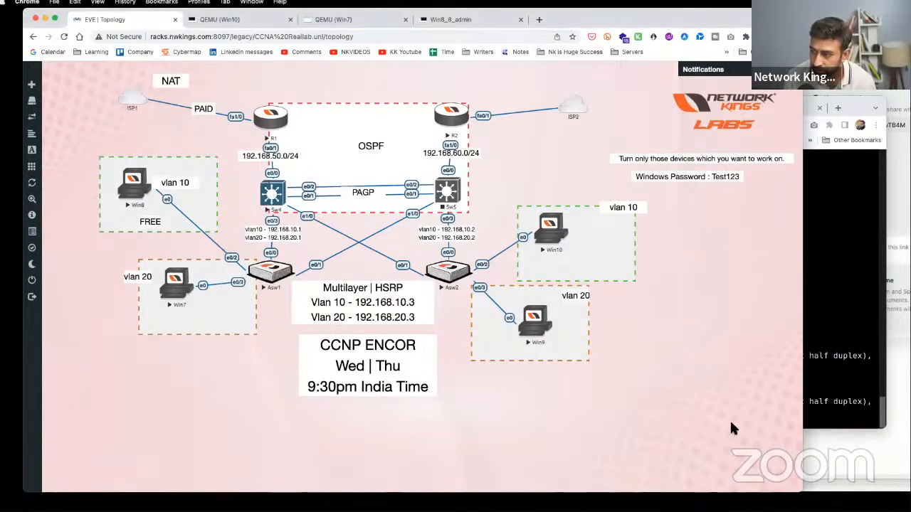
left_click_drag(730, 424, 107, 67)
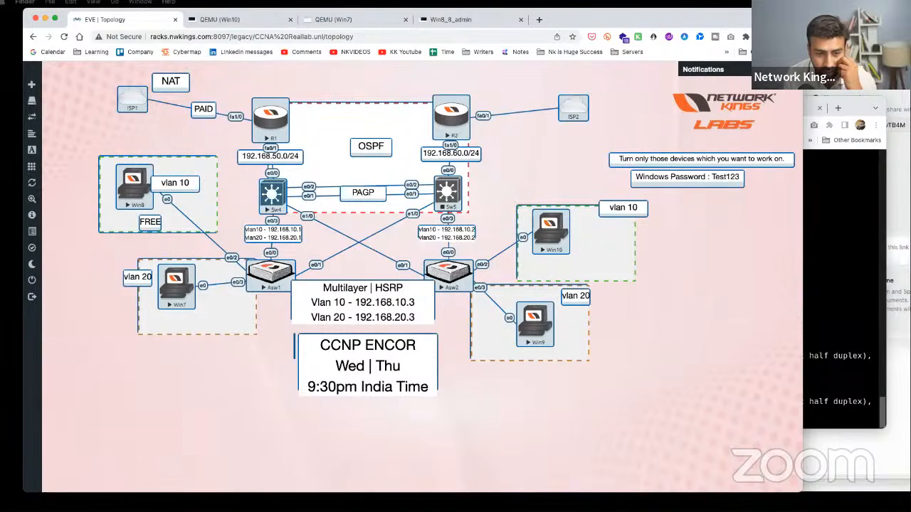
left_click_drag(0, 113, 451, 11)
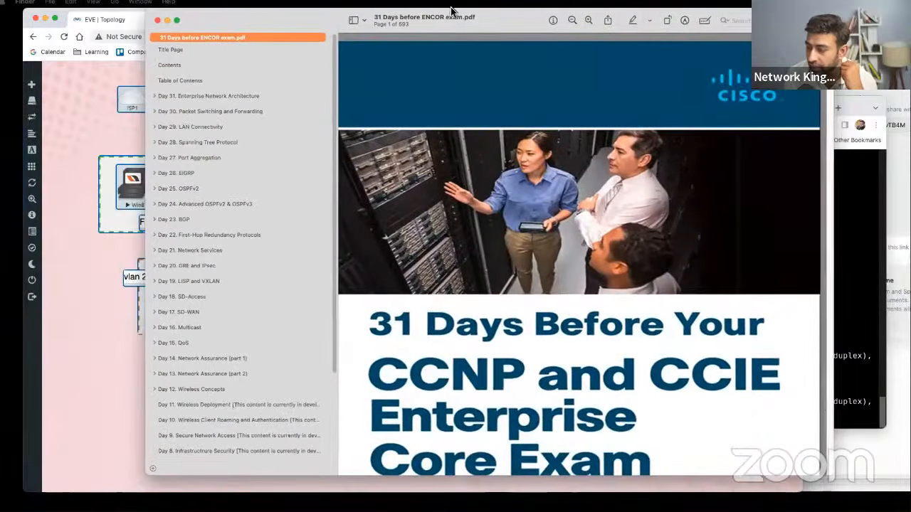
scroll(543, 287, "down", 5)
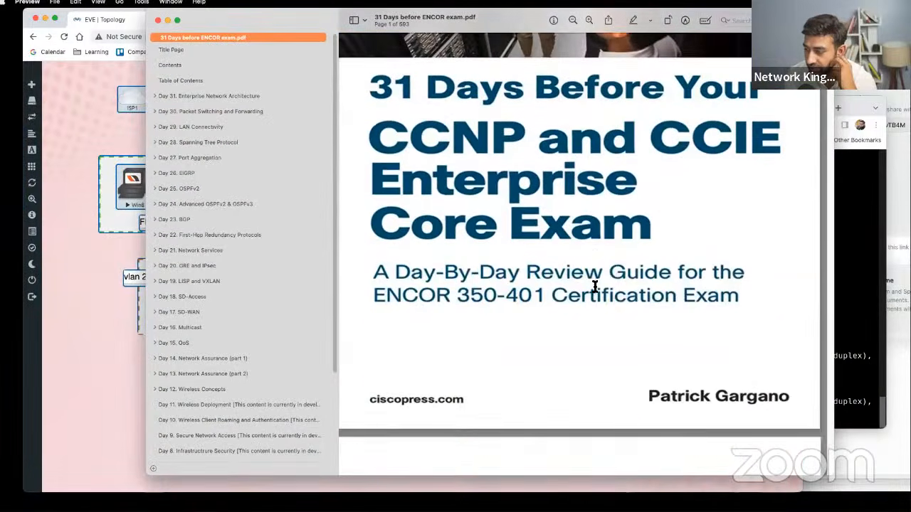
scroll(595, 287, "up", 1)
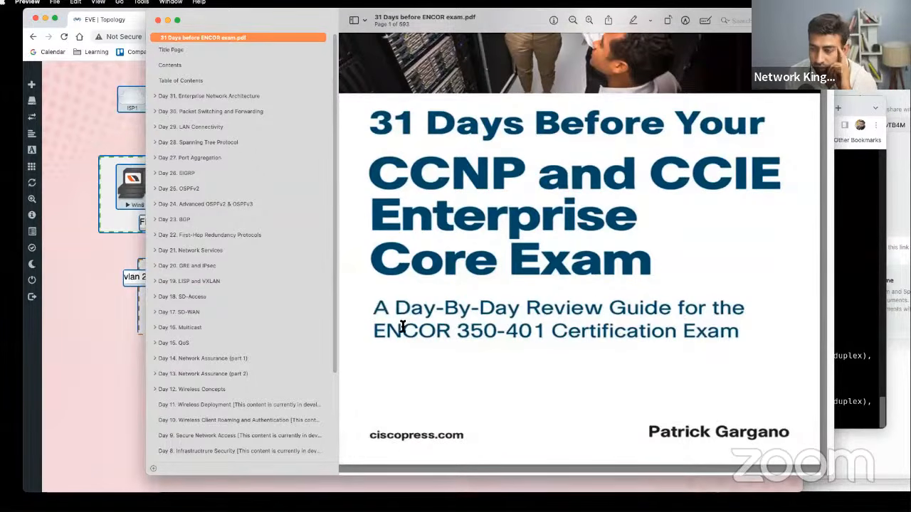
scroll(209, 236, "down", 1)
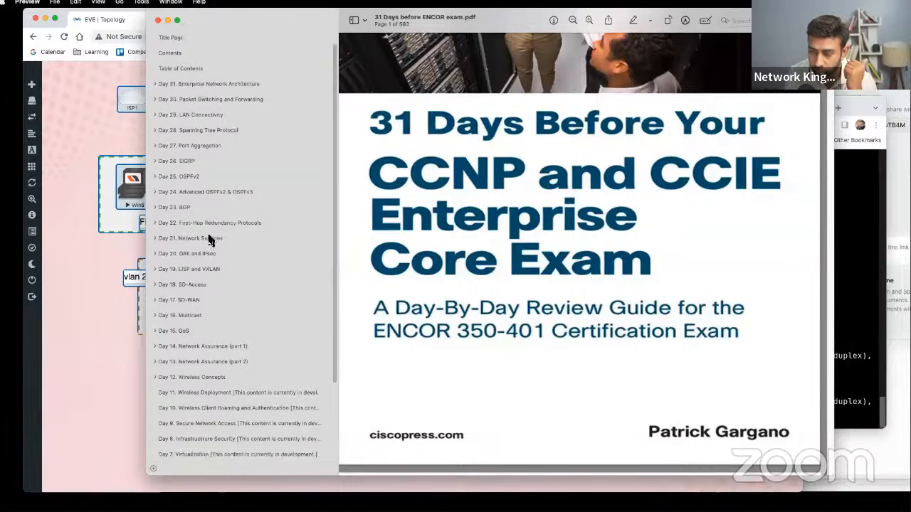
scroll(210, 236, "up", 1)
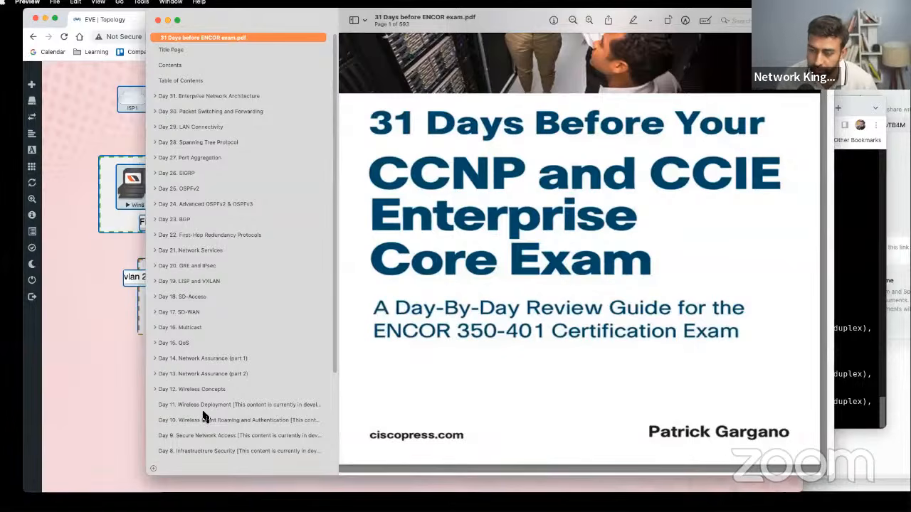
left_click(187, 99)
- Browse the Day 30, Day 28 and Day 27 chapters, briefly expanding Day 27's subsections
left_click(196, 113)
left_click(197, 143)
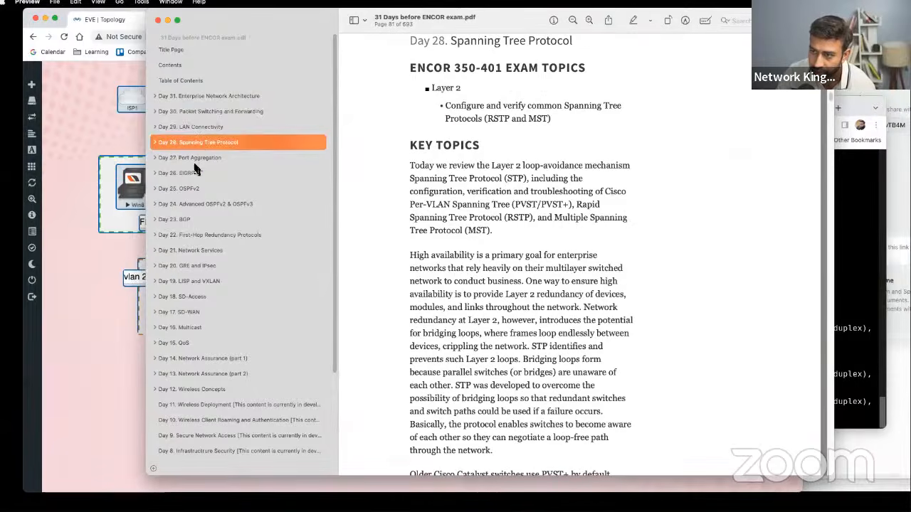
left_click(195, 163)
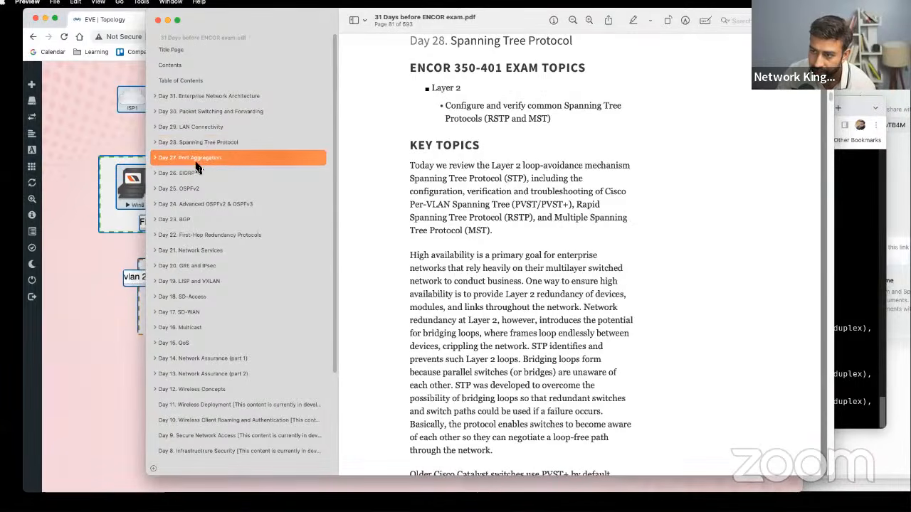
left_click(155, 158)
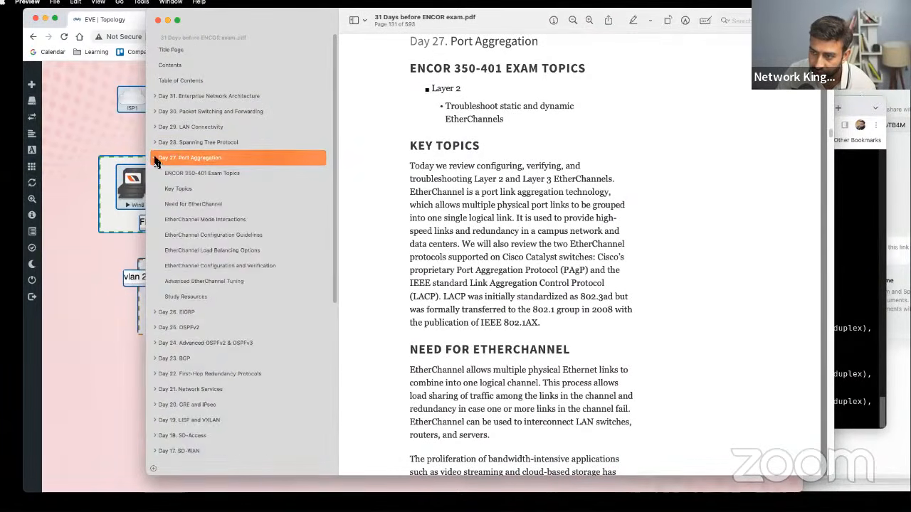
left_click(155, 159)
- Step through Day 26 EIGRP, Day 25 OSPFv2, Day 24 OSPF, Day 23 BGP and Day 22 FHRP
left_click(179, 174)
left_click(199, 191)
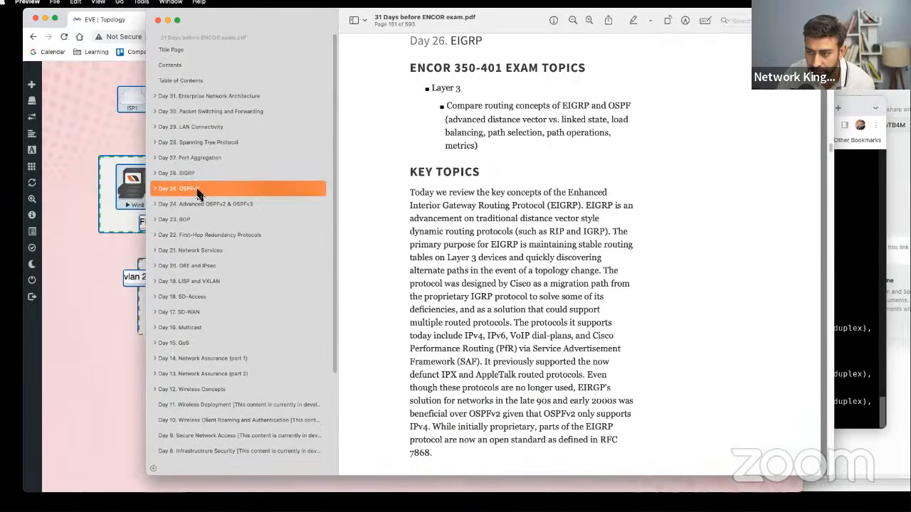
left_click(195, 204)
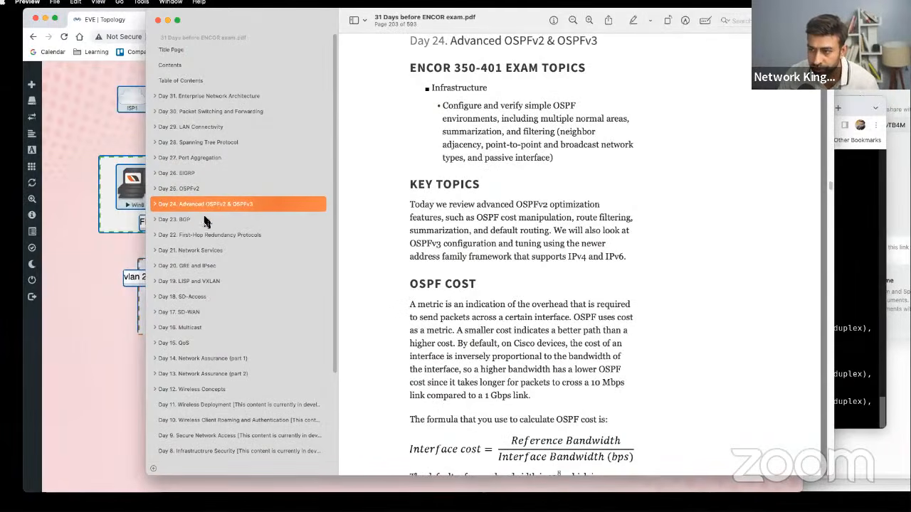
left_click(189, 221)
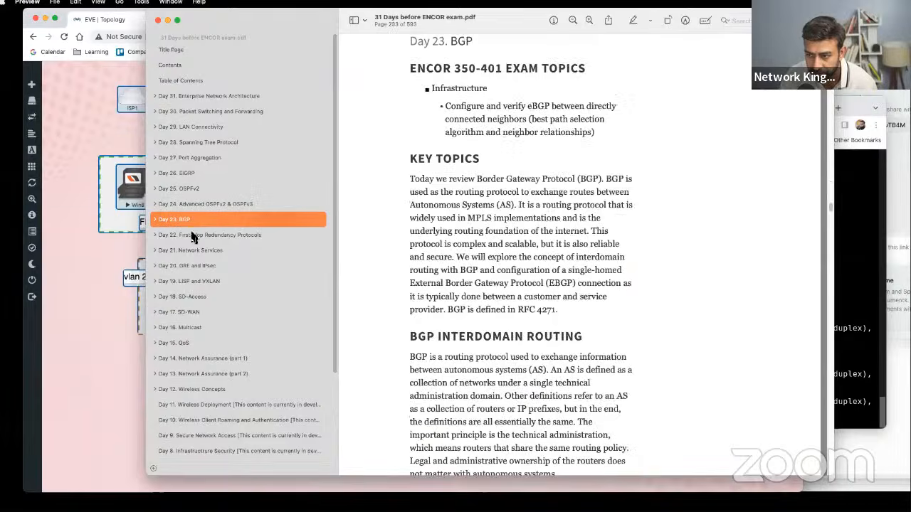
left_click(191, 237)
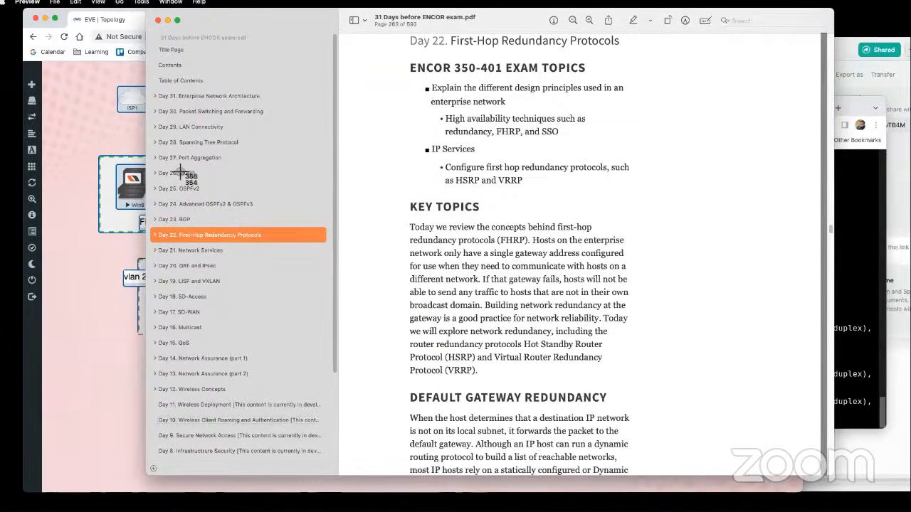
- Jump ahead to the Day 12 Wireless Concepts and Day 11 Wireless Deployment chapters
left_click(154, 389)
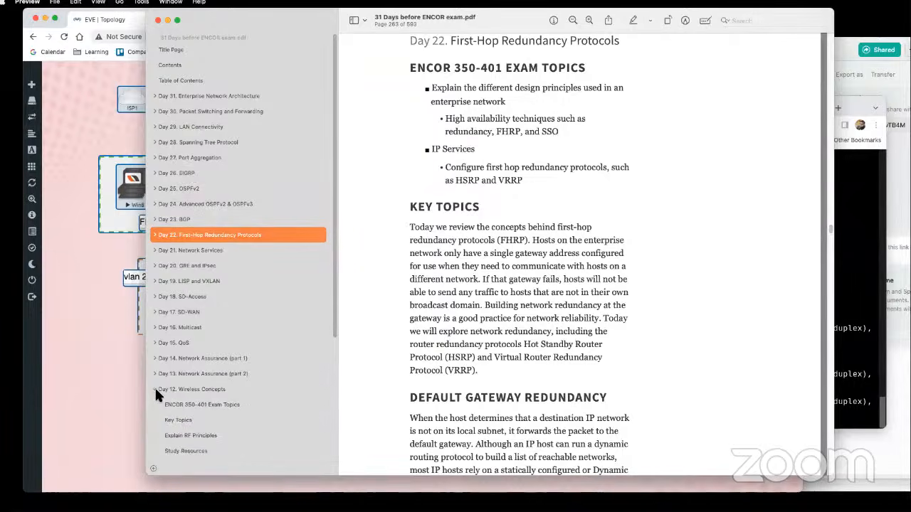
left_click(154, 390)
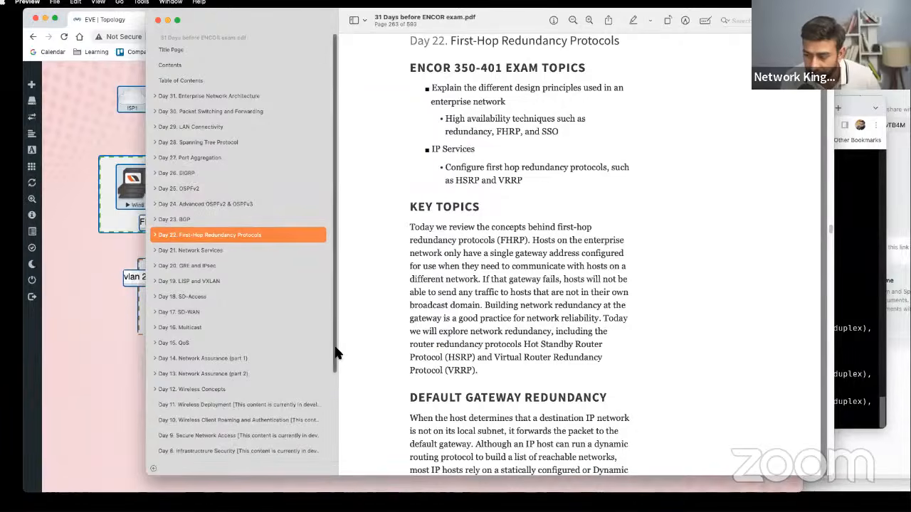
left_click_drag(335, 346, 330, 442)
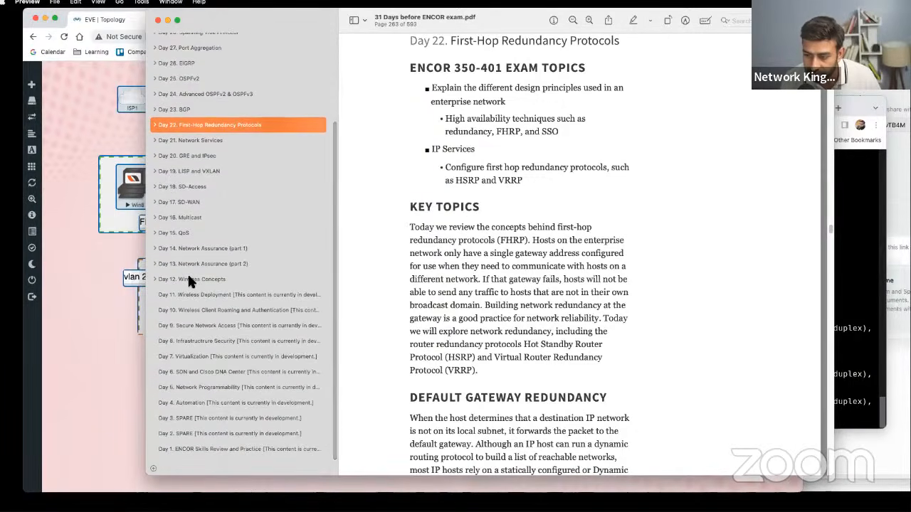
left_click(188, 279)
left_click(213, 294)
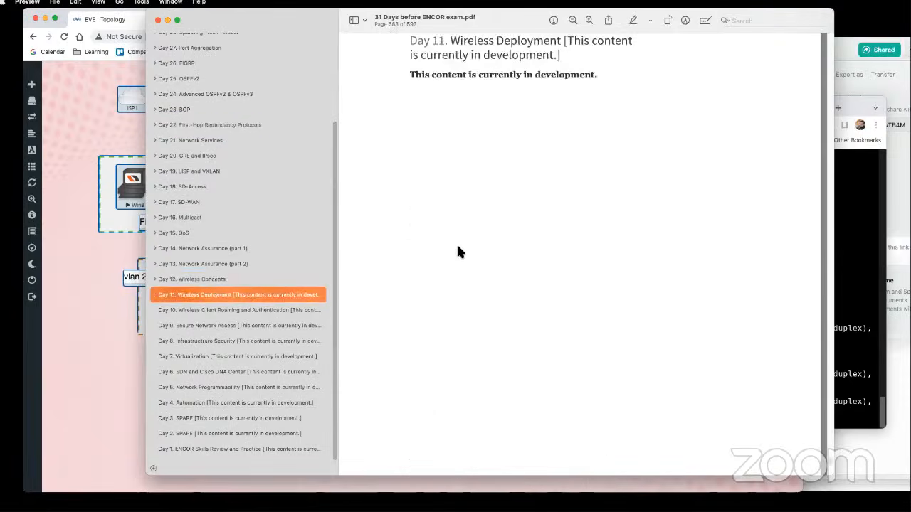
scroll(459, 252, "down", 10)
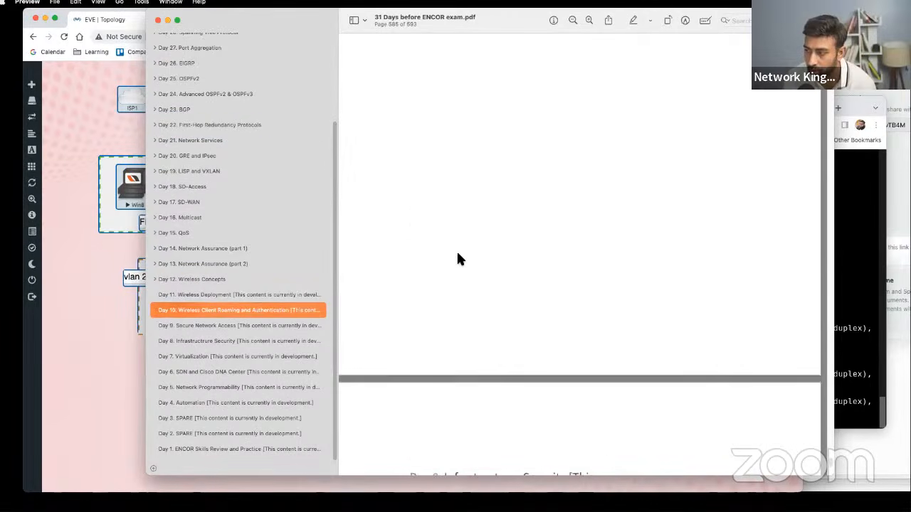
scroll(458, 259, "down", 10)
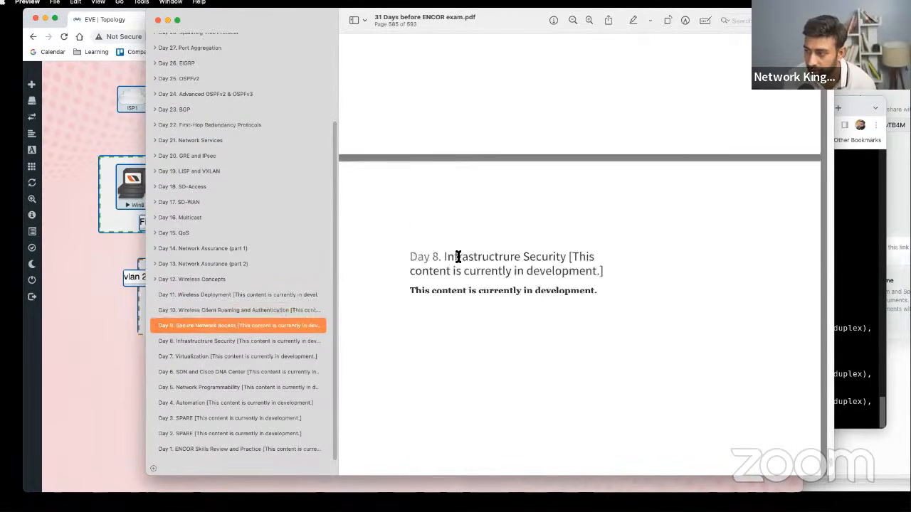
- Work back through Day 17 SD-WAN, Day 18 SD-Access and Day 19 LISP/VXLAN to Day 20 GRE and IPsec
left_click(203, 201)
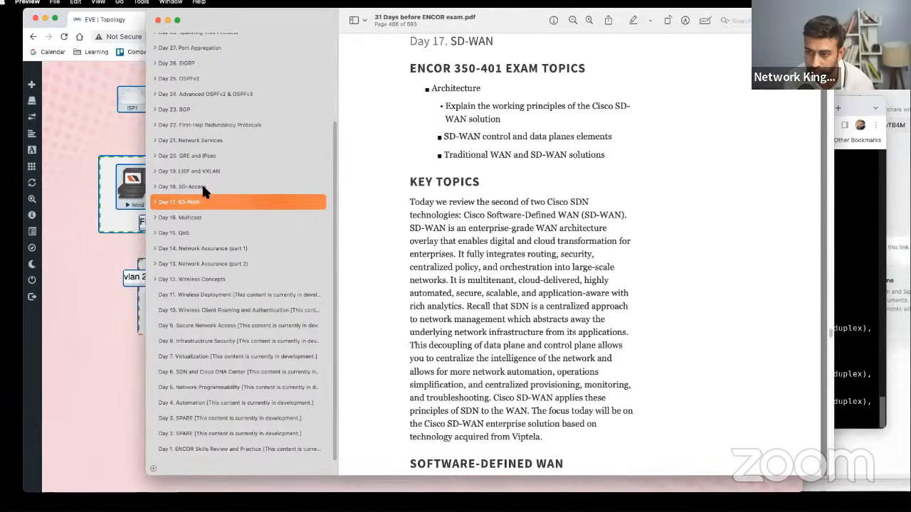
left_click(202, 185)
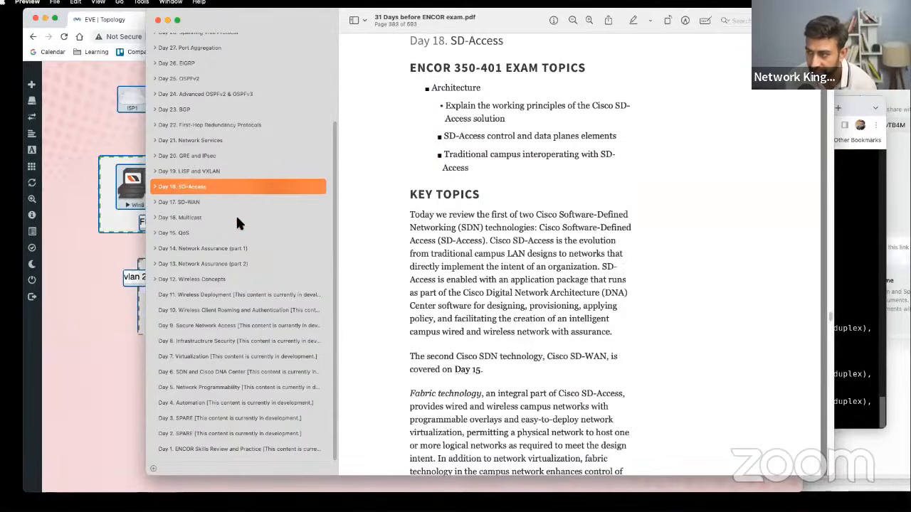
left_click(209, 171)
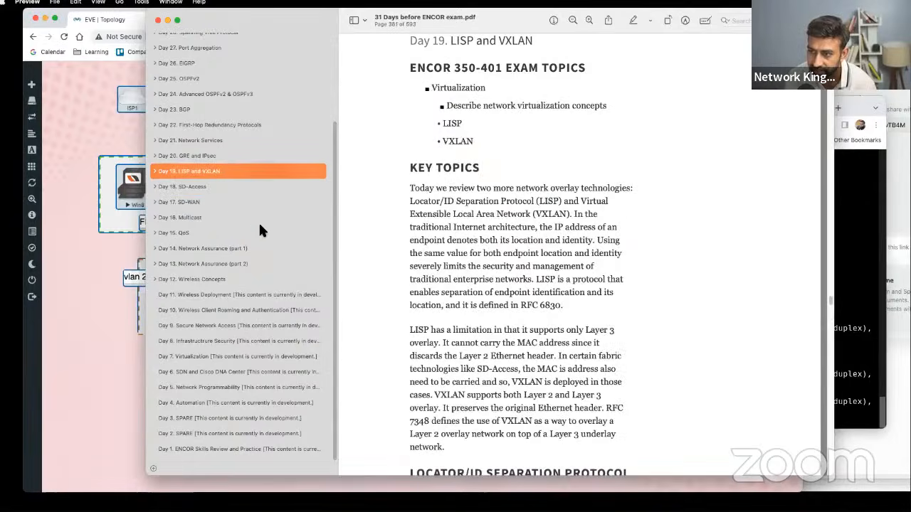
left_click(191, 153)
scroll(207, 175, "up", 5)
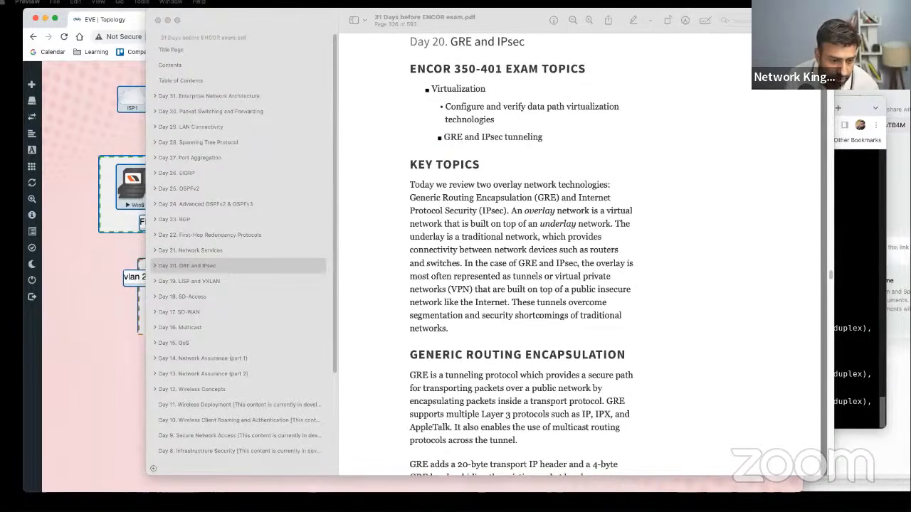
left_click(240, 404)
- Scroll past the ENCOR PDF's Day 8 page, then bring the EVE-NG CCNA topology forward
scroll(456, 327, "down", 5)
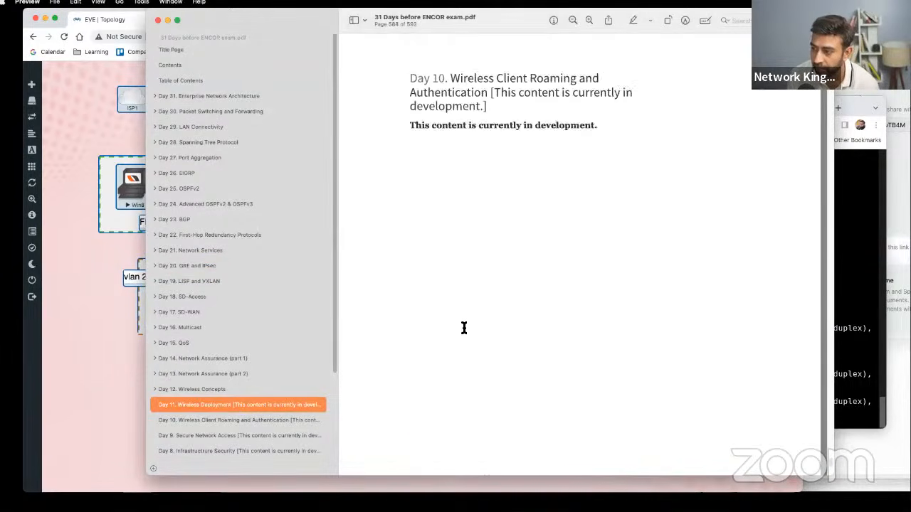
scroll(463, 328, "down", 5)
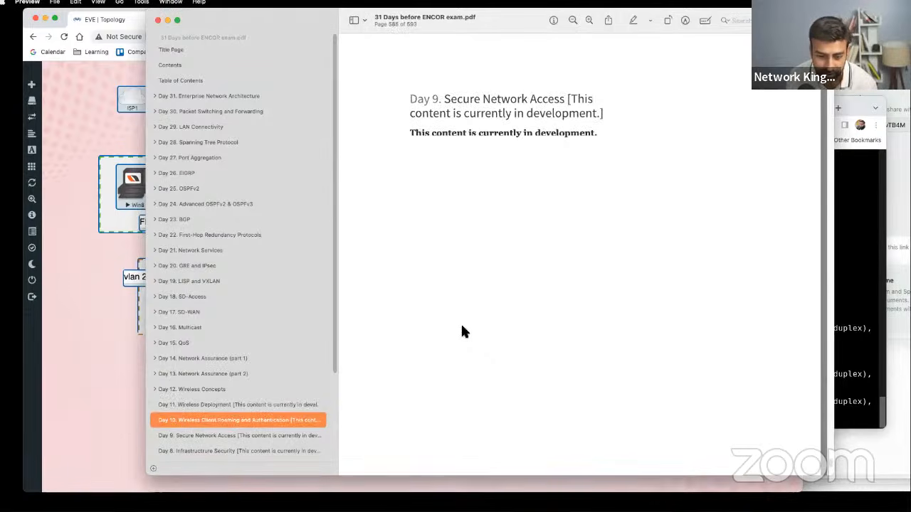
scroll(462, 329, "down", 5)
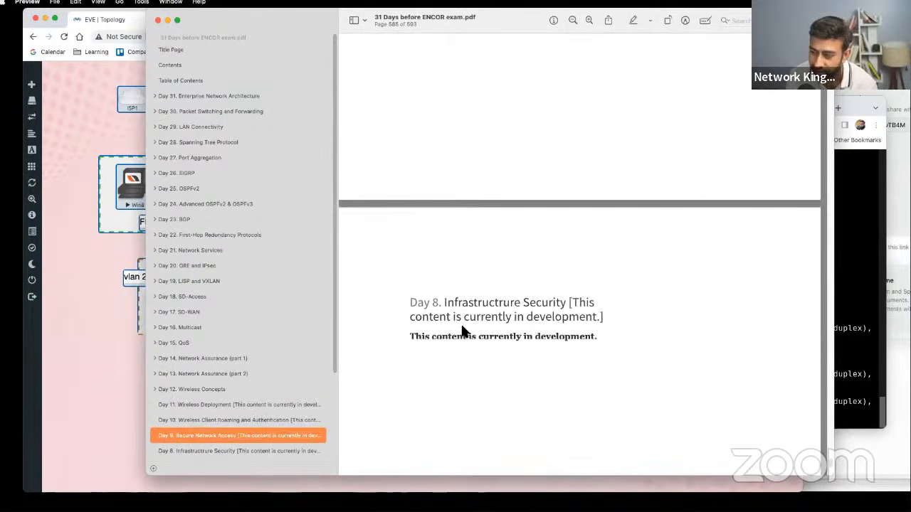
scroll(461, 332, "down", 3)
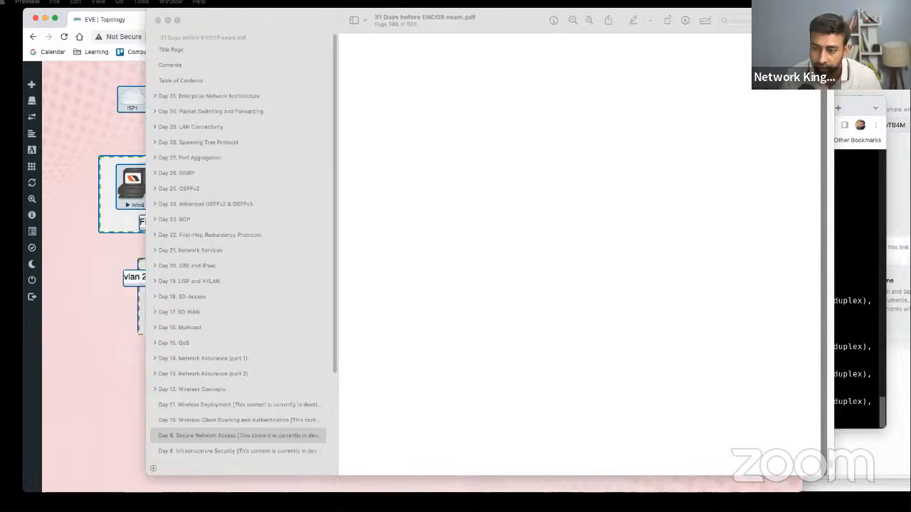
left_click(95, 279)
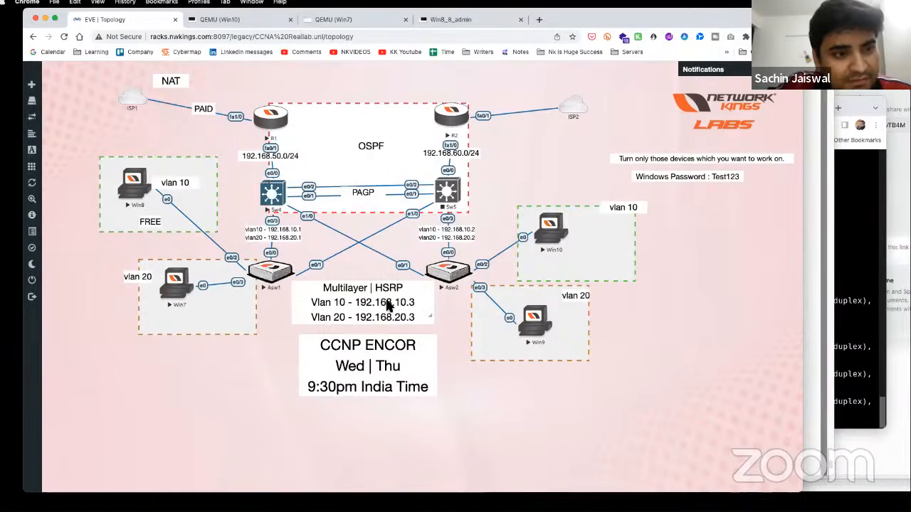
- Nudge the Multilayer HSRP label, select every device and label, then attempt to close the lab
left_click_drag(371, 309, 367, 309)
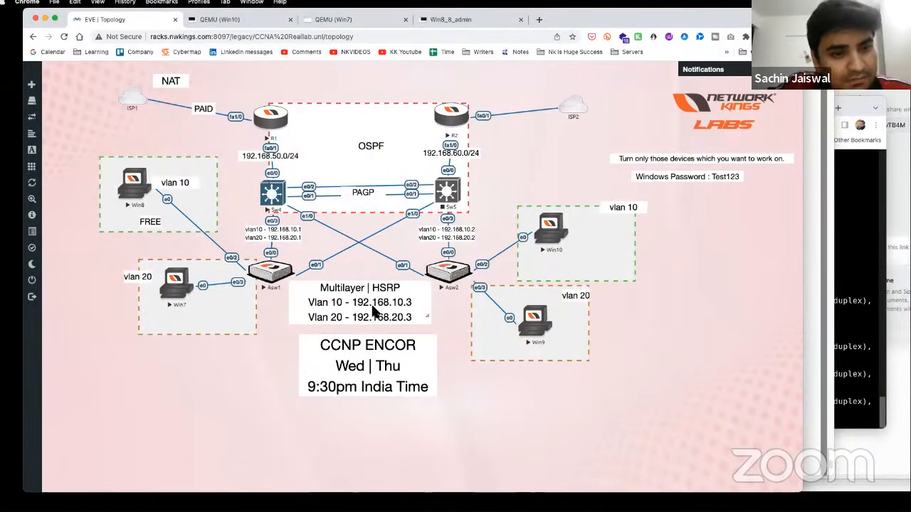
left_click_drag(87, 136, 221, 237)
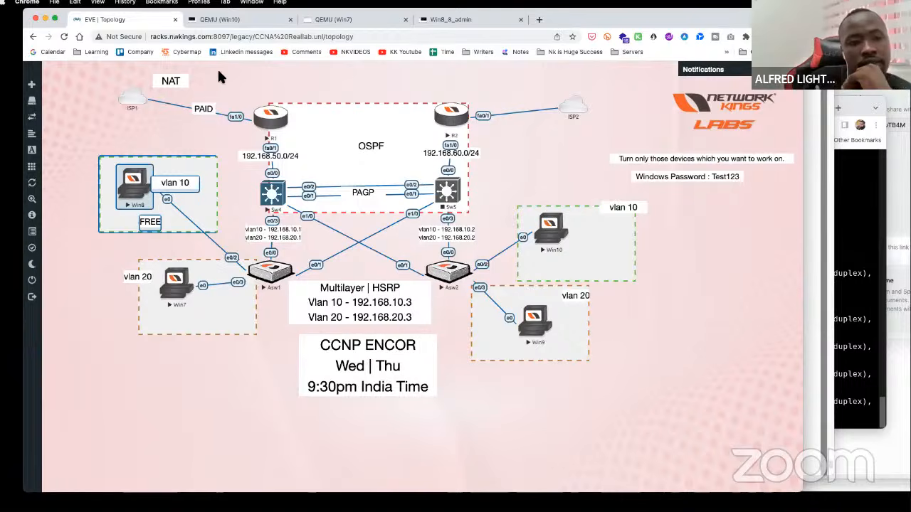
left_click(109, 68)
left_click_drag(109, 68, 590, 398)
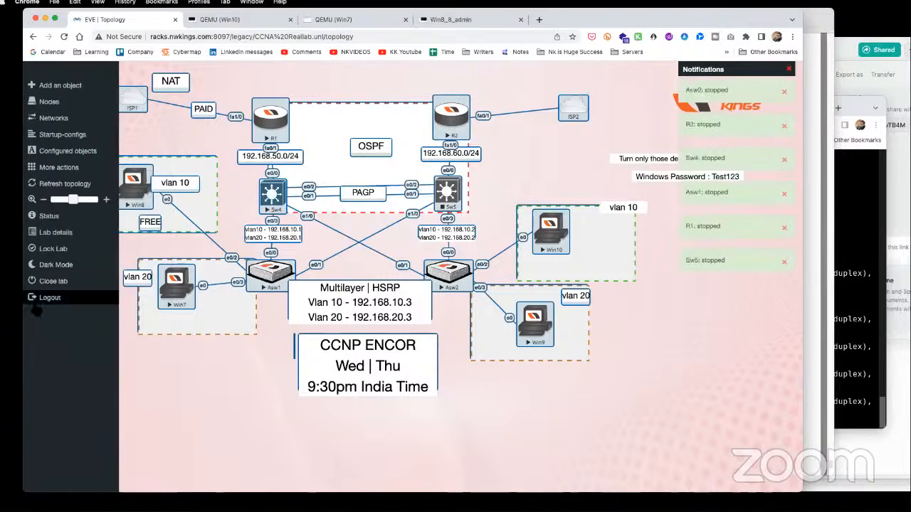
left_click(59, 281)
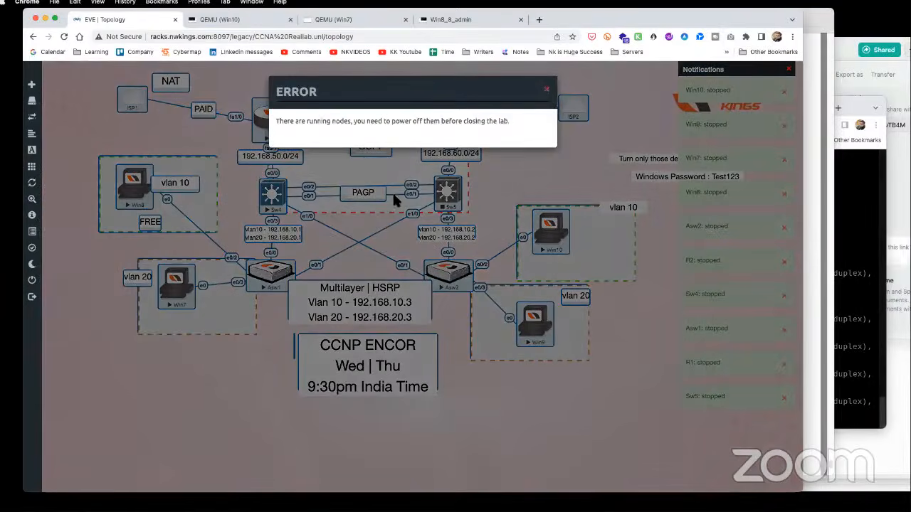
left_click(548, 90)
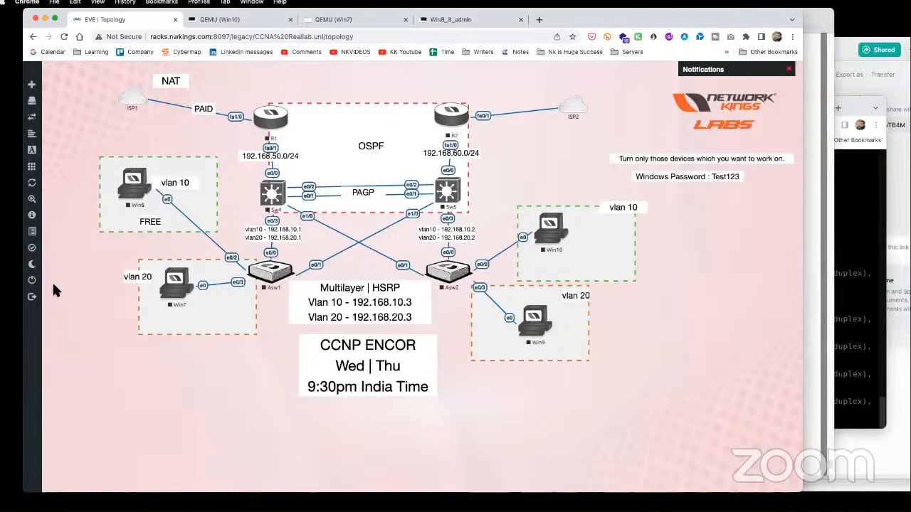
- Close the running-nodes error, leaving the CCNA topology with every node stopped
left_click(24, 298)
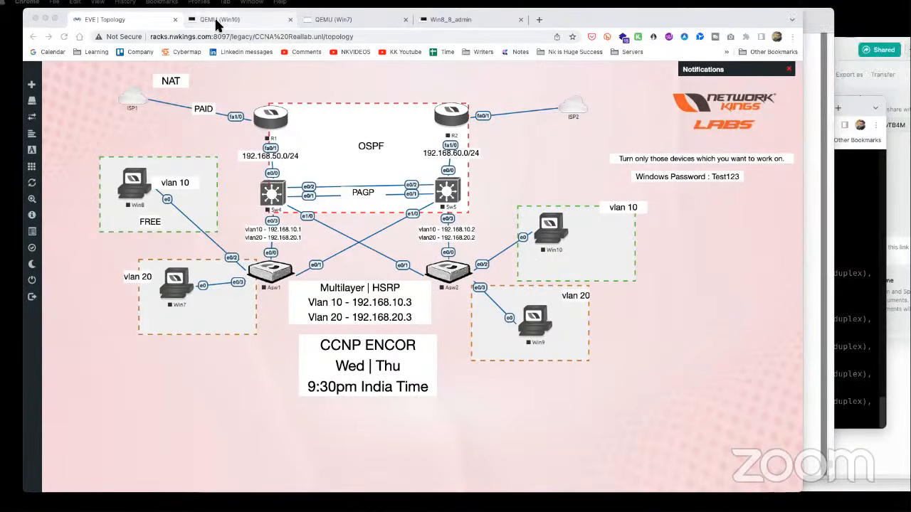
- Activate the lab topology window, then bring the 31 Days before ENCOR PDF to the front
left_click(357, 93)
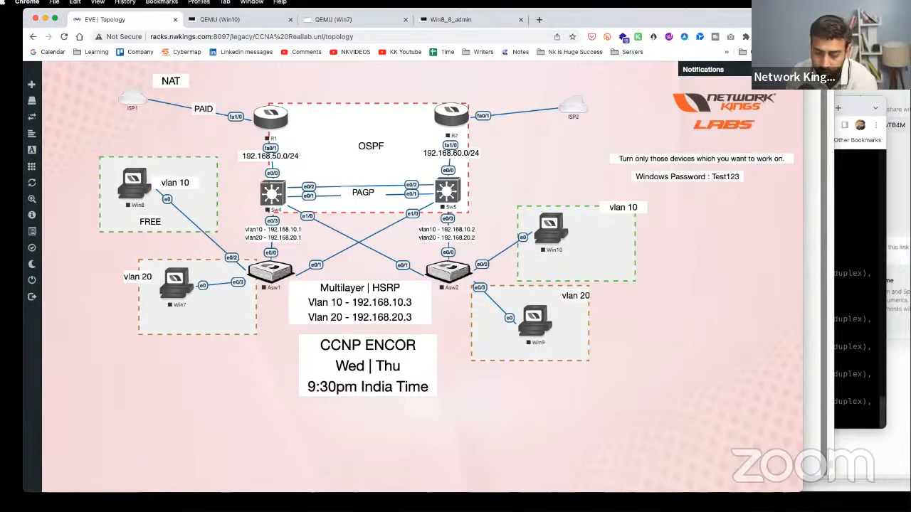
left_click(813, 365)
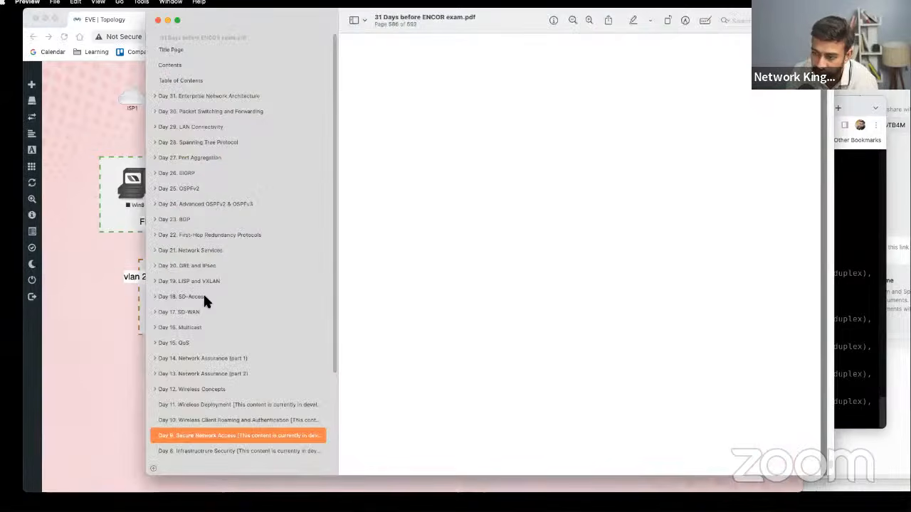
- Visit the Day 11 and Day 13 chapters, then settle on Day 12 Wireless Concepts, page 563
left_click(190, 389)
left_click(222, 405)
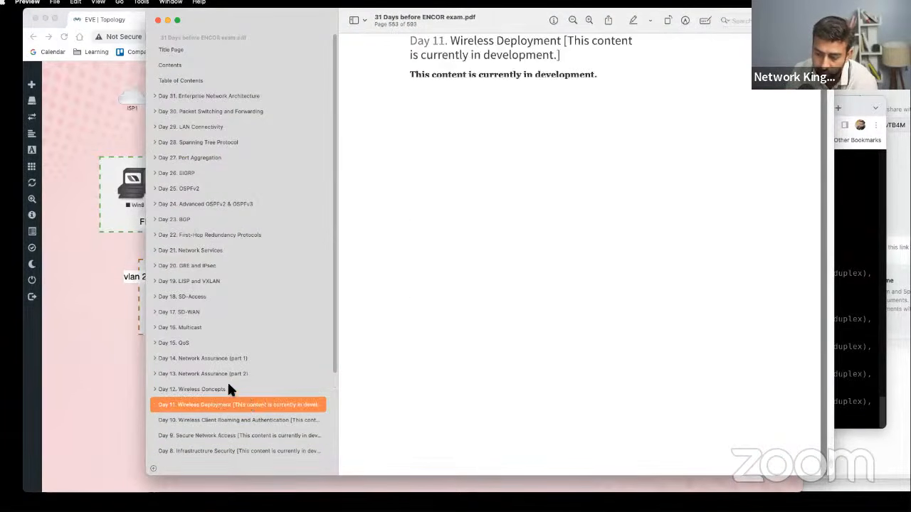
left_click(176, 388)
left_click(183, 374)
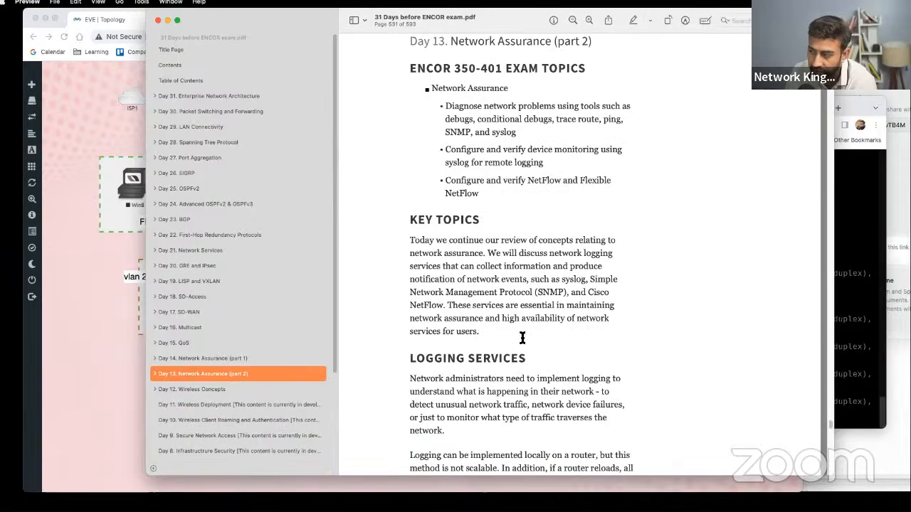
scroll(498, 338, "down", 5)
scroll(520, 331, "down", 15)
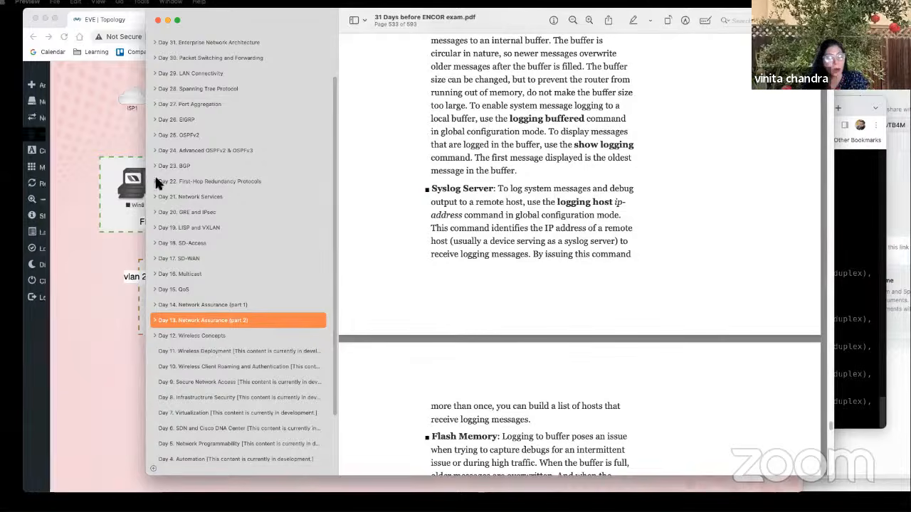
left_click(232, 336)
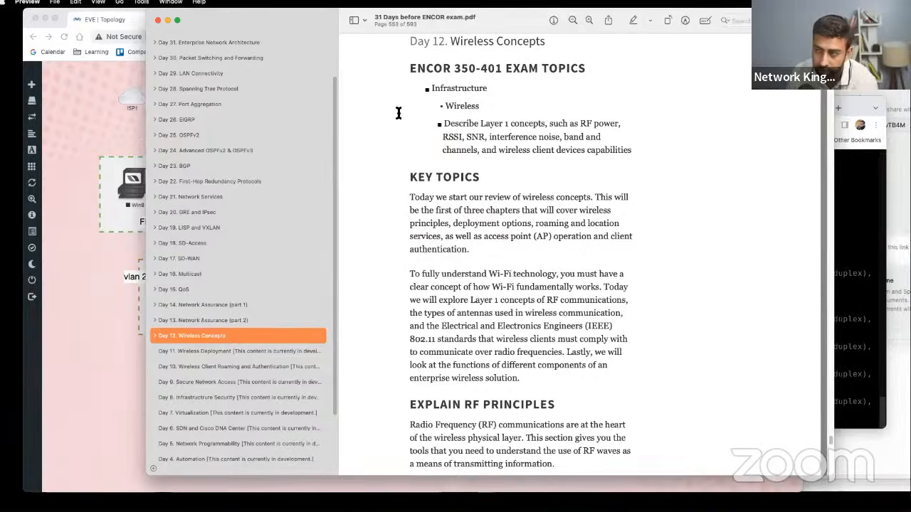
- Check the book's title page and Day 12 chapter, then return to the EVE-NG topology in Chrome
scroll(207, 71, "up", 3)
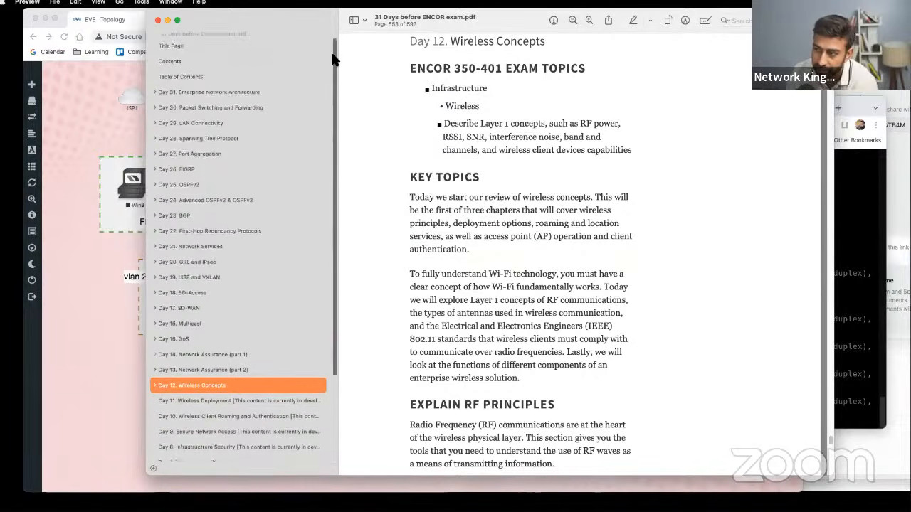
left_click(203, 47)
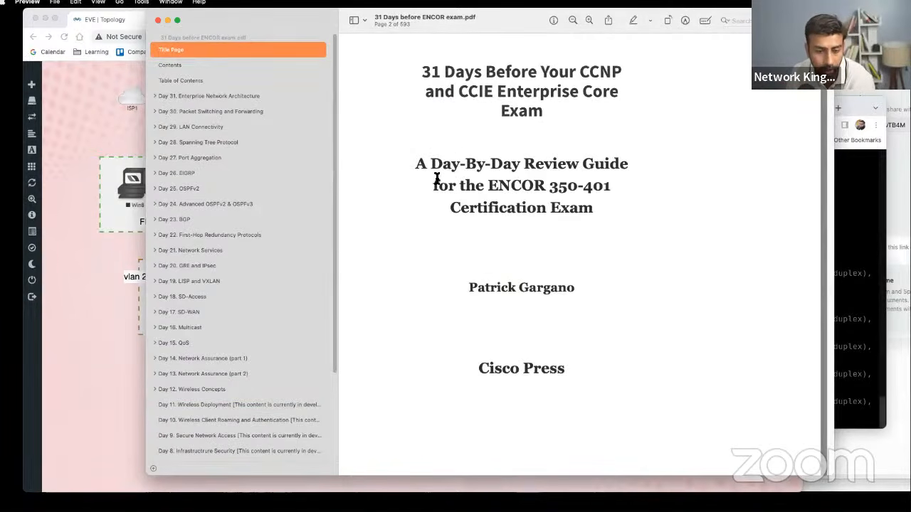
left_click(210, 391)
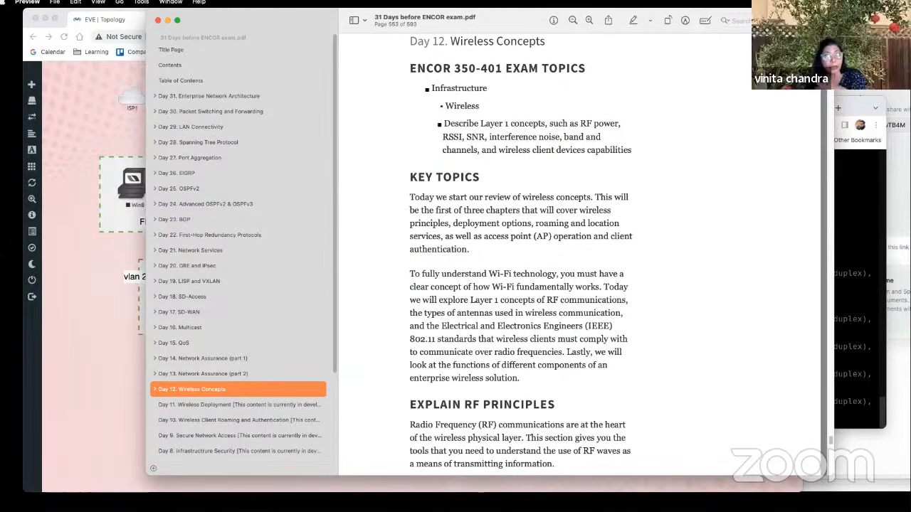
scroll(232, 356, "down", 3)
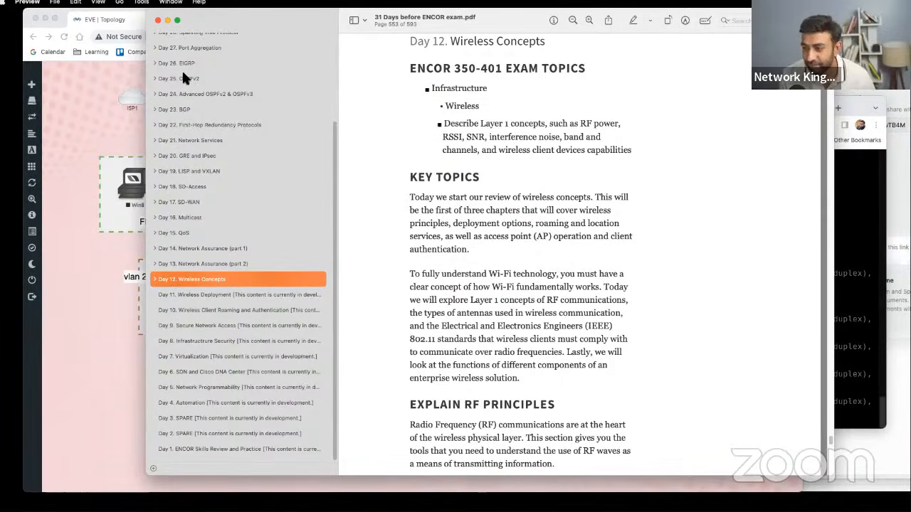
left_click(167, 22)
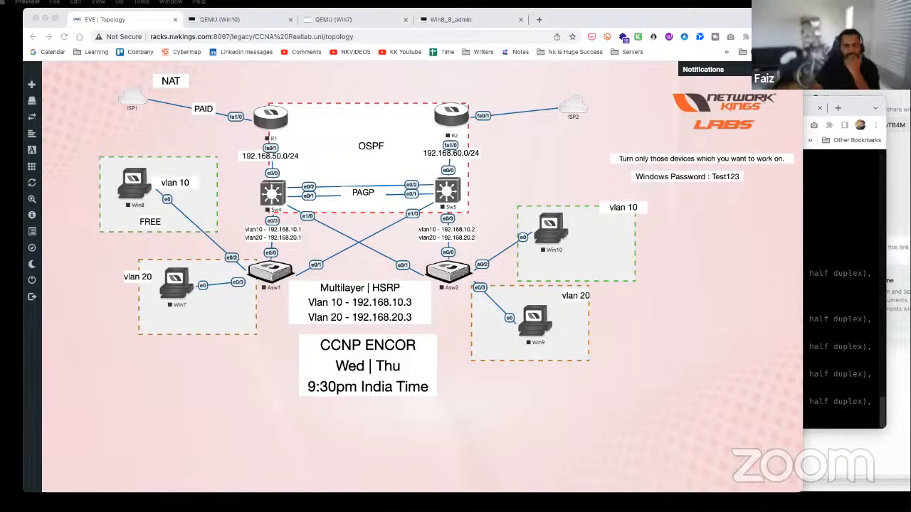
- Switch to Craft and bring The Real Lab notes document over the EVE-NG topology
left_click(898, 146)
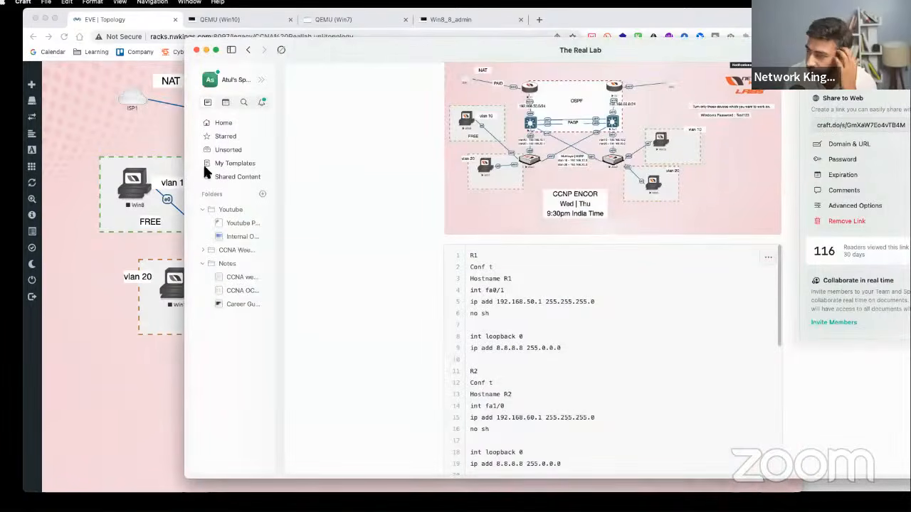
left_click(181, 132)
- Dismiss the Share to Web popover and go to the Craft workspace Home page
left_click(857, 404)
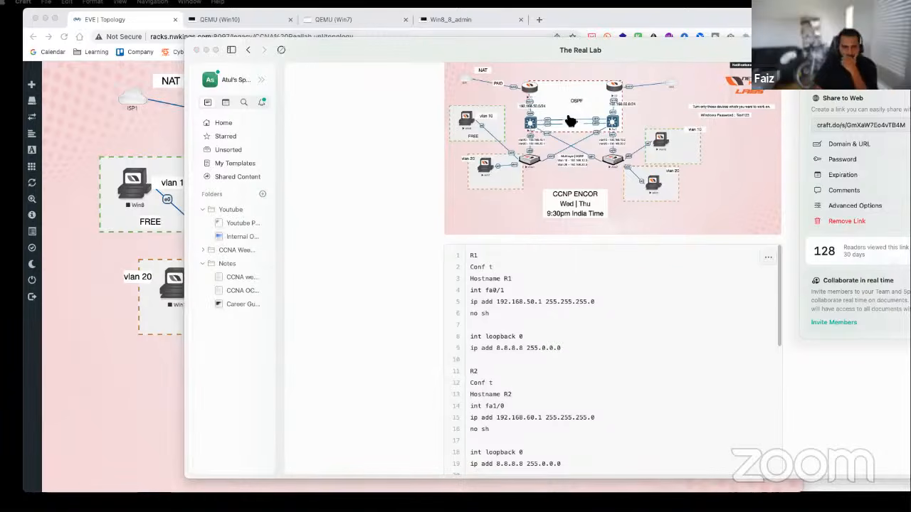
left_click(211, 124)
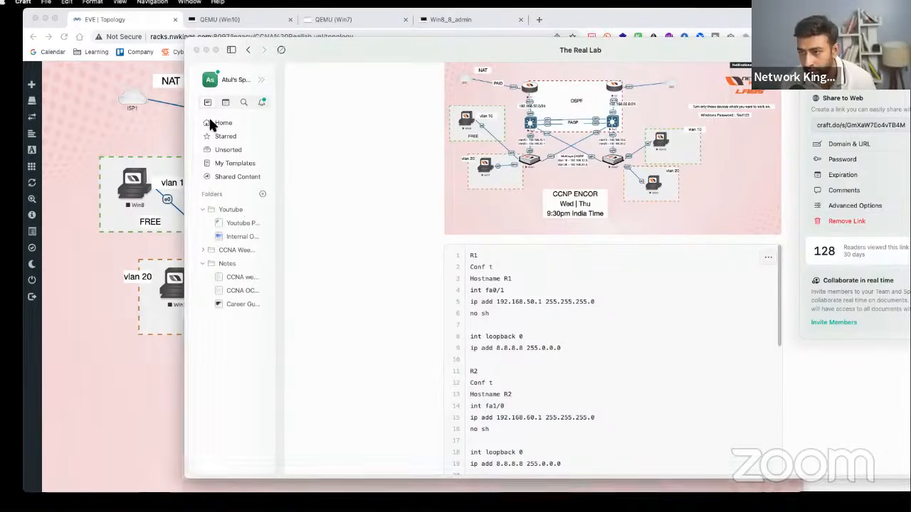
left_click(224, 124)
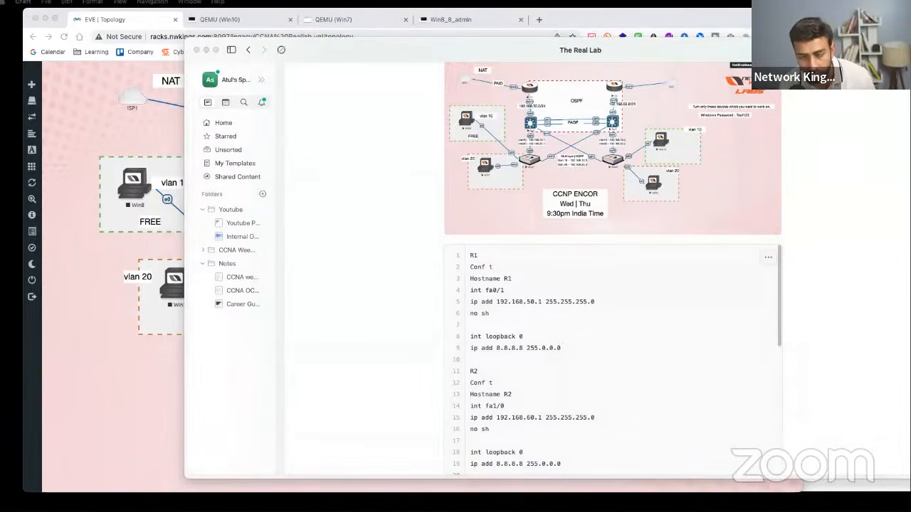
left_click(225, 125)
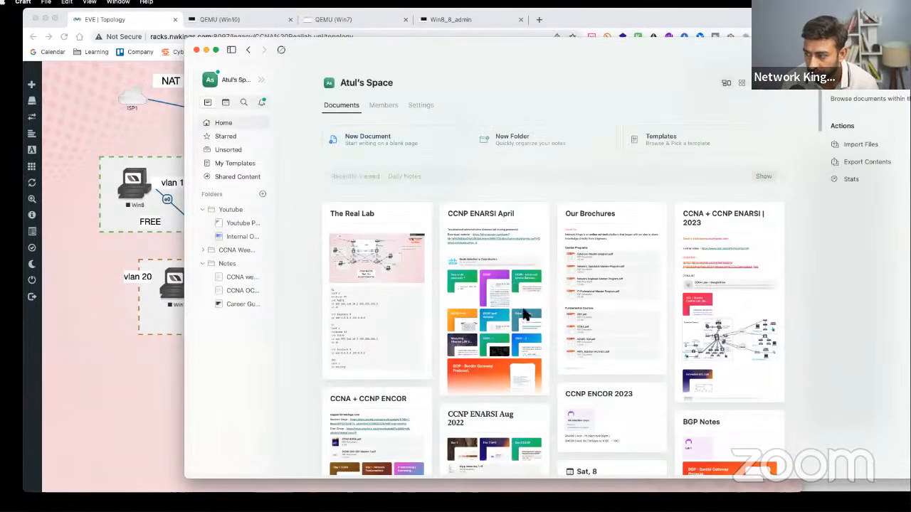
scroll(524, 314, "down", 5)
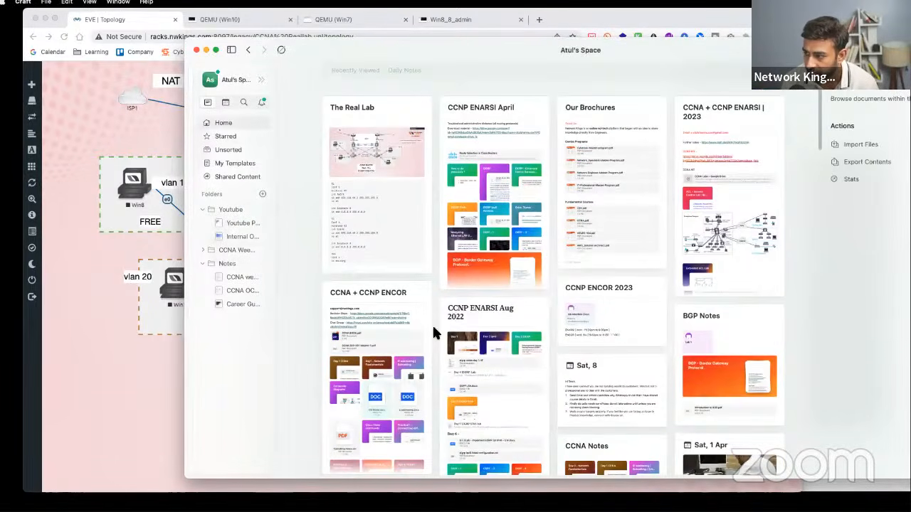
- Open CCNA Notes from the space grid, then its Vlan - Virtual local Area Network page
scroll(433, 329, "down", 10)
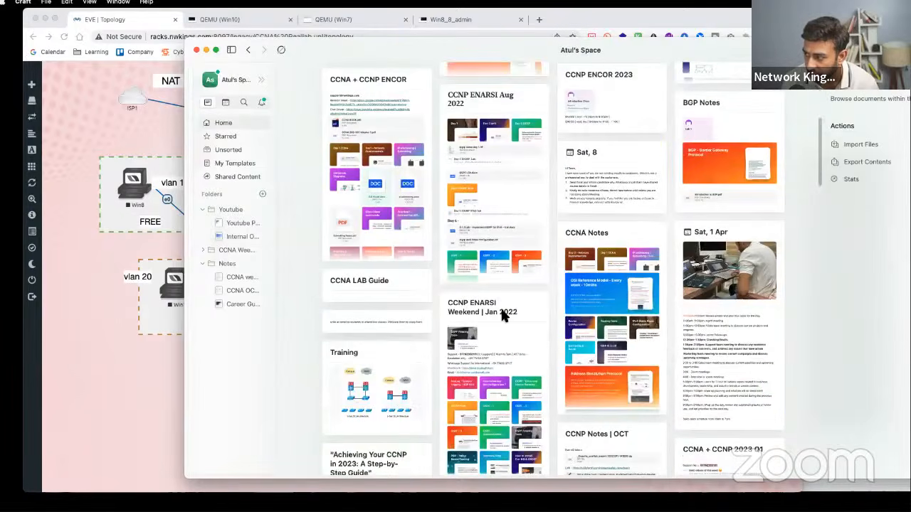
scroll(502, 311, "down", 1)
left_click(615, 308)
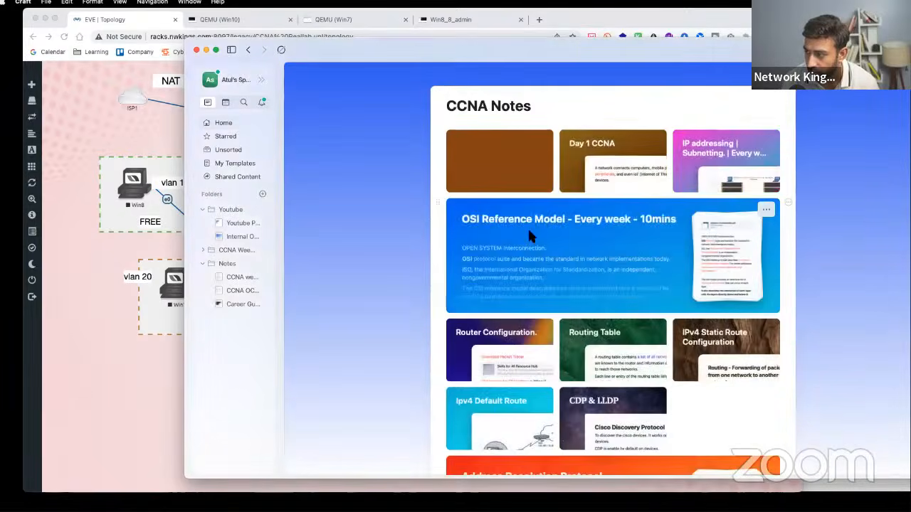
scroll(527, 228, "down", 8)
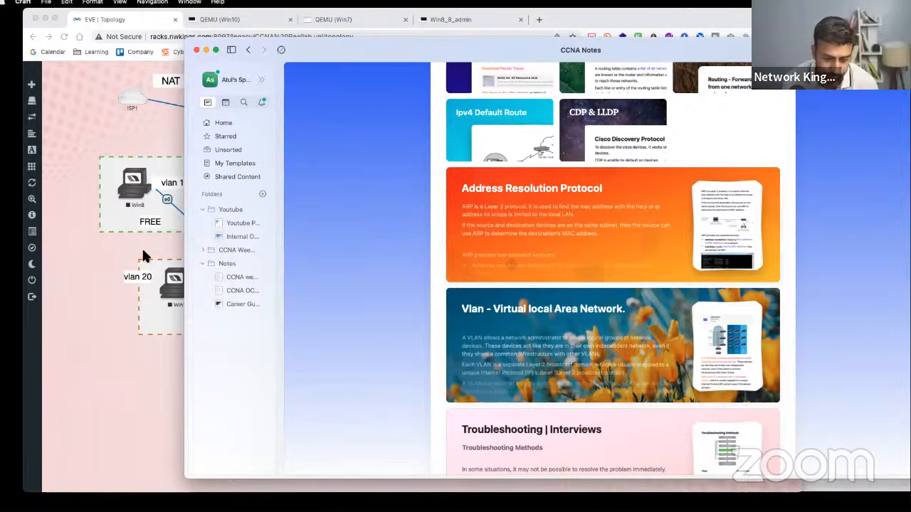
scroll(433, 286, "down", 2)
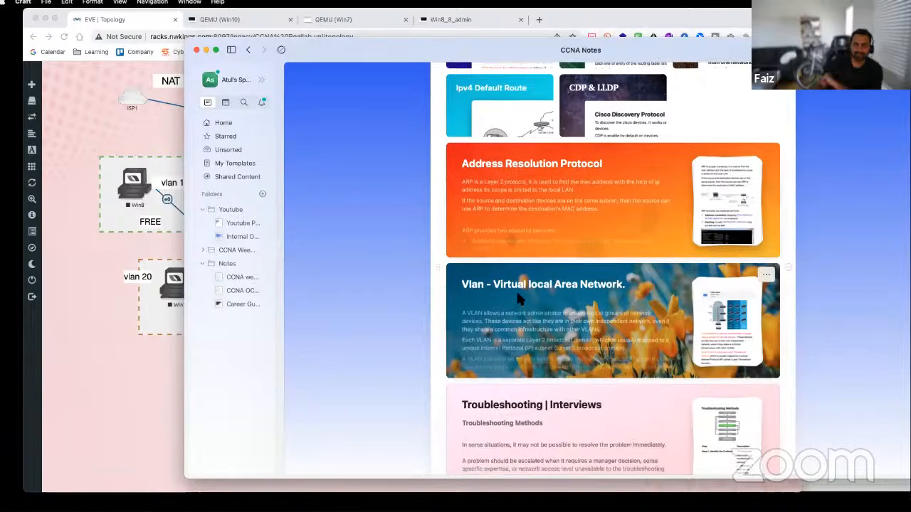
scroll(523, 306, "down", 5)
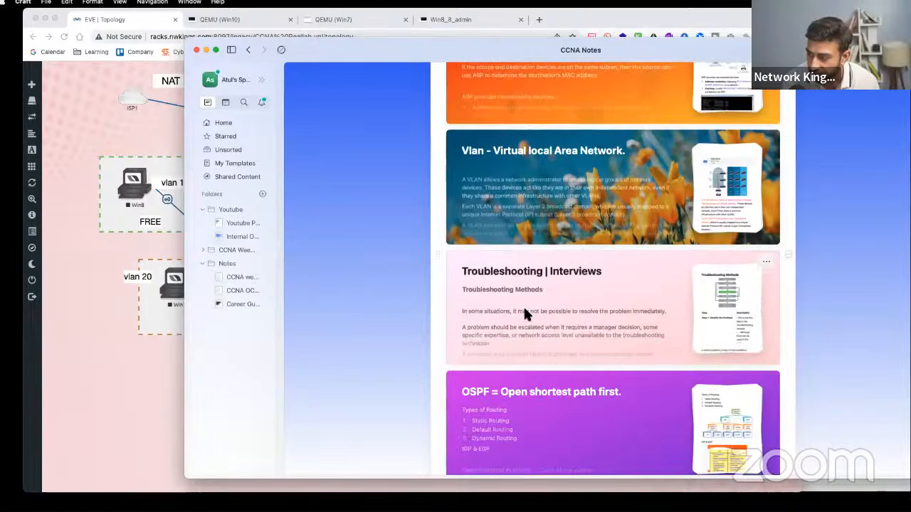
left_click(552, 198)
scroll(579, 340, "down", 10)
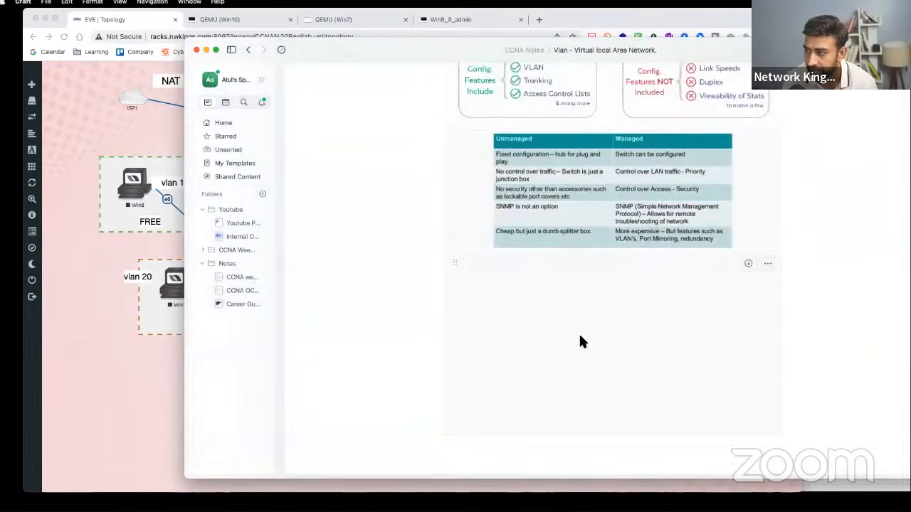
scroll(578, 342, "down", 5)
- Go back to the CCNA Notes overview in Craft and bring the EVE-NG topology window forward
scroll(579, 342, "up", 15)
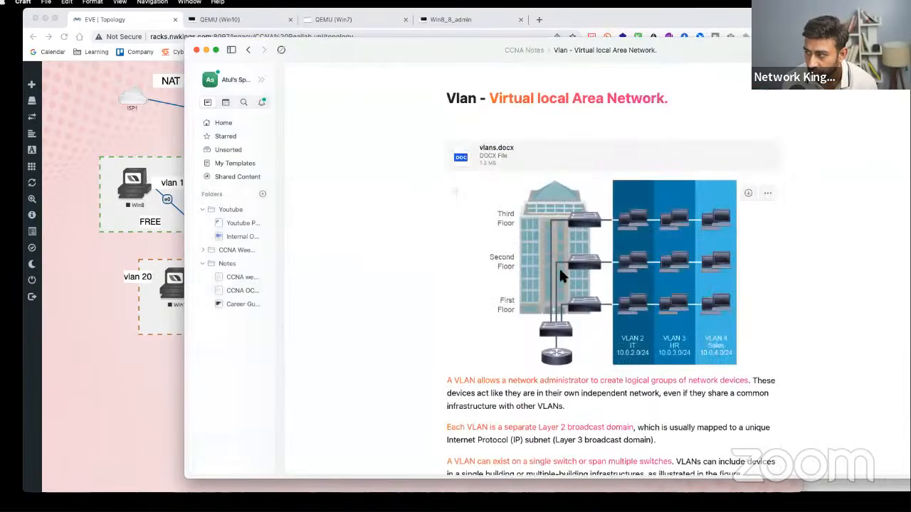
left_click(525, 49)
scroll(531, 298, "down", 10)
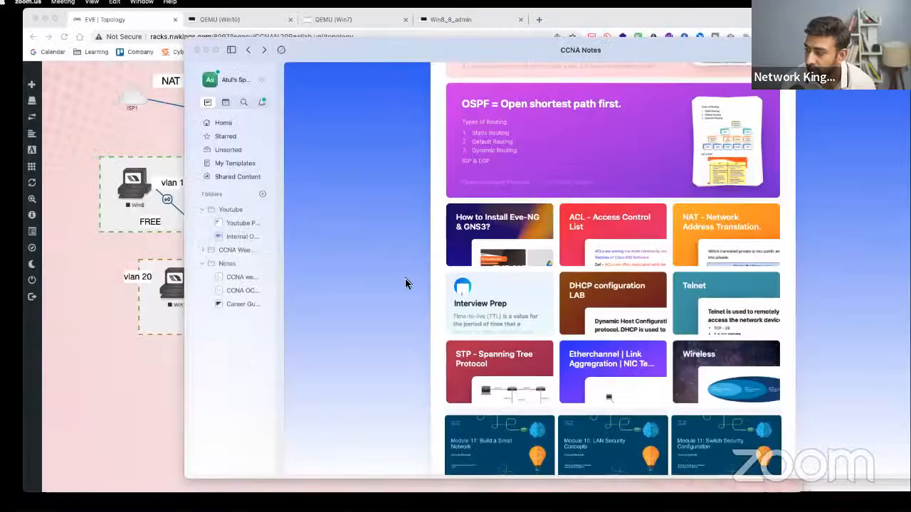
left_click(144, 319)
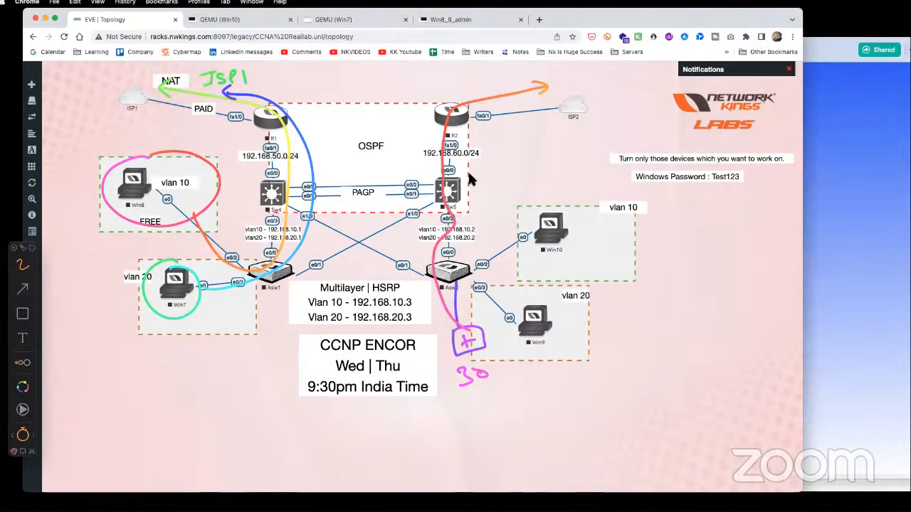
- Clear old drawings, circle Win8 (vlan 10) and Win7 (vlan 20), and label Sw4 as SVI
key("Delete")
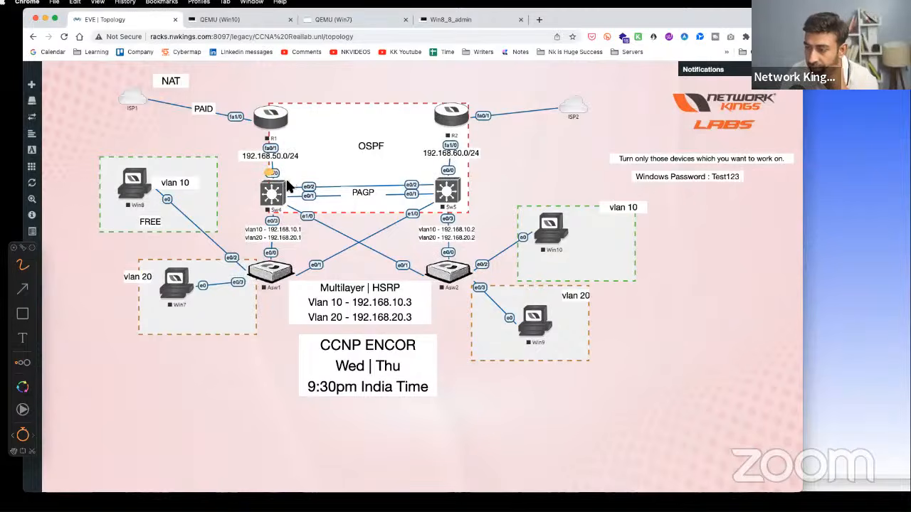
mouse_move(147, 161)
left_mouse_down()
mouse_move(125, 163)
mouse_move(171, 205)
mouse_move(148, 160)
left_mouse_up()
mouse_move(131, 264)
left_mouse_down()
mouse_move(186, 300)
mouse_move(171, 263)
left_mouse_up()
left_click_drag(255, 204, 284, 188)
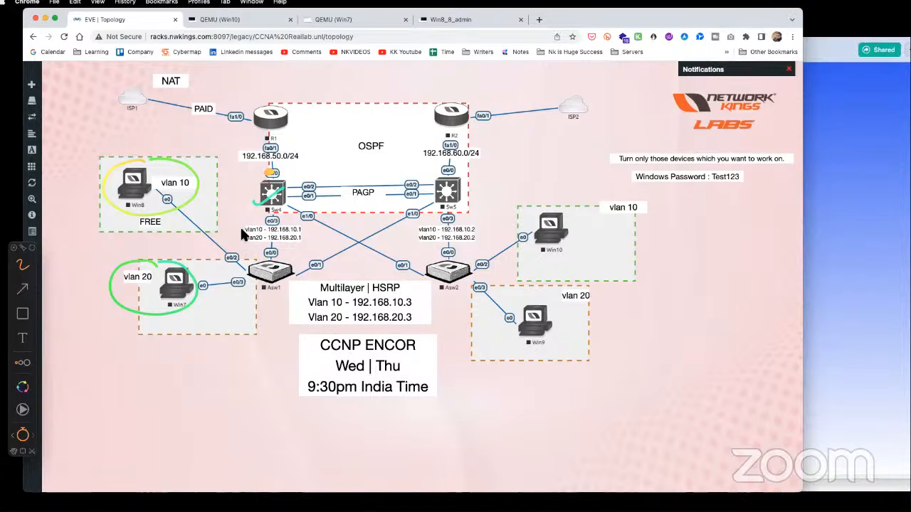
left_click_drag(244, 189, 218, 218)
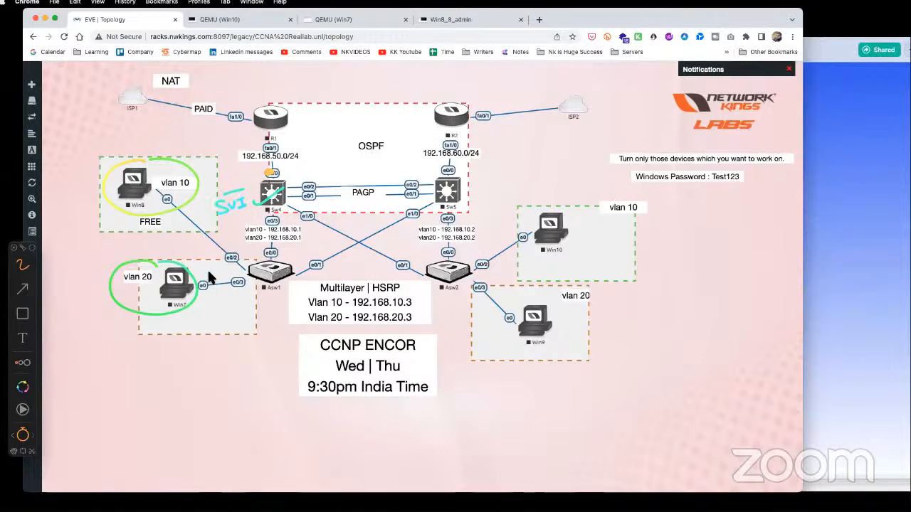
- Trace the Win8 and Win7 host paths through Asw1 up to Sw4, ticking their links
left_click_drag(171, 195, 192, 184)
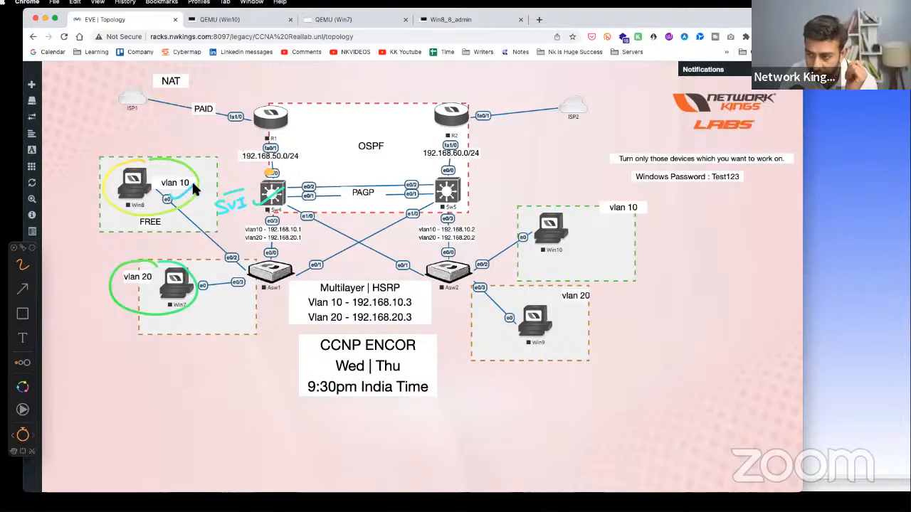
mouse_move(162, 286)
left_mouse_down()
mouse_move(282, 259)
mouse_move(284, 208)
left_mouse_up()
mouse_move(181, 207)
left_mouse_down()
mouse_move(191, 217)
mouse_move(274, 207)
left_mouse_up()
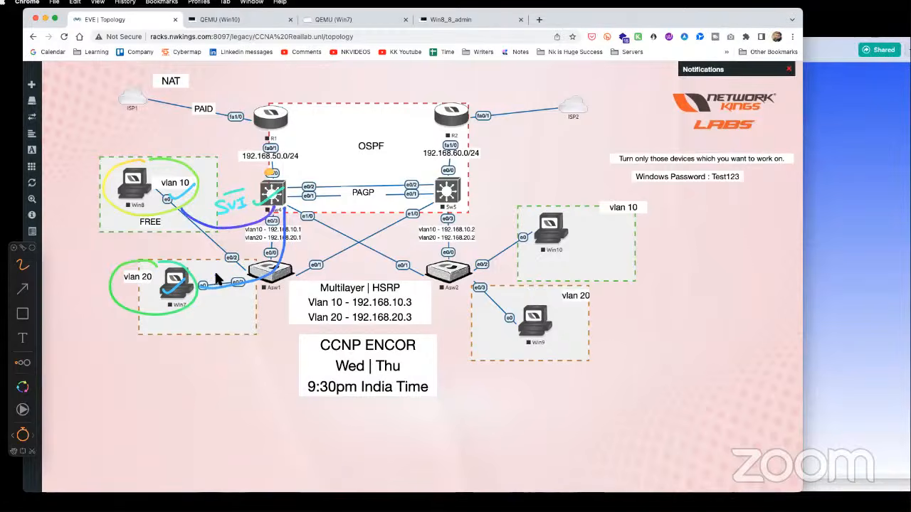
left_click_drag(198, 235, 217, 229)
left_click_drag(199, 286, 217, 280)
left_click_drag(271, 262, 279, 210)
- Label the Sw4–Asw1 link TRUNK with an arrow, retrace both host paths, then clear all drawings
mouse_move(242, 246)
left_mouse_down()
mouse_move(304, 239)
mouse_move(297, 252)
mouse_move(304, 252)
left_mouse_up()
left_click_drag(305, 242, 313, 252)
left_click_drag(315, 243, 348, 251)
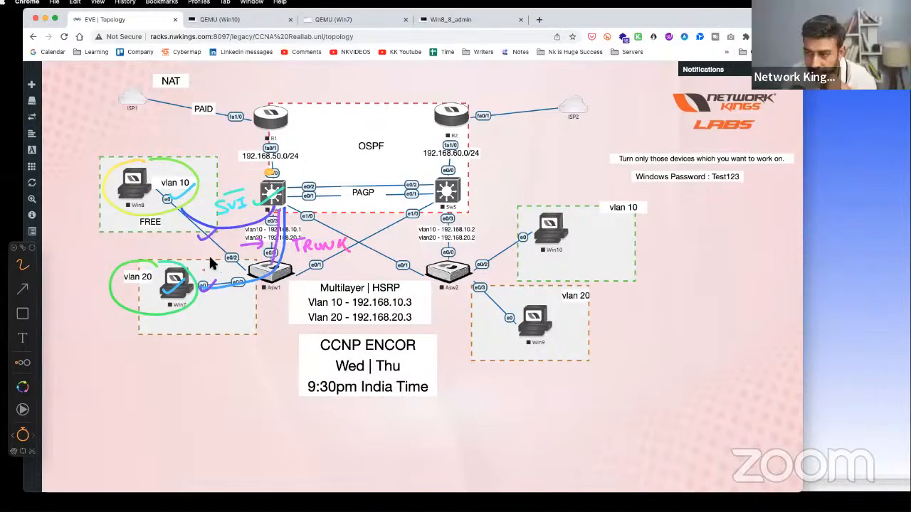
mouse_move(171, 201)
left_mouse_down()
mouse_move(260, 261)
mouse_move(282, 206)
left_mouse_up()
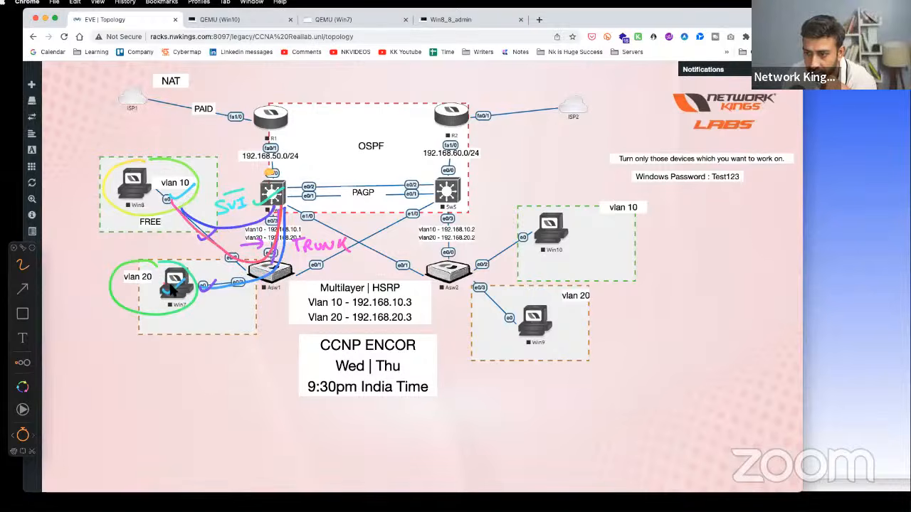
mouse_move(169, 286)
left_mouse_down()
mouse_move(259, 269)
mouse_move(281, 208)
left_mouse_up()
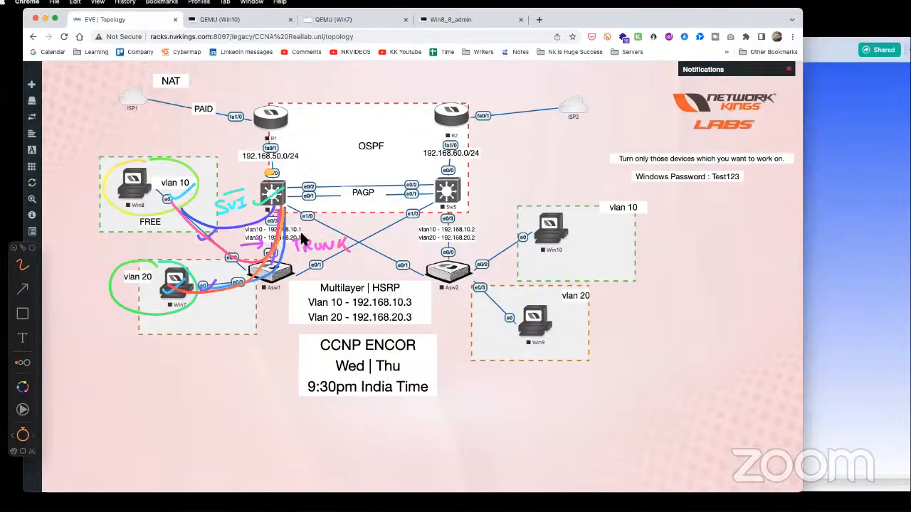
key("BackSpace")
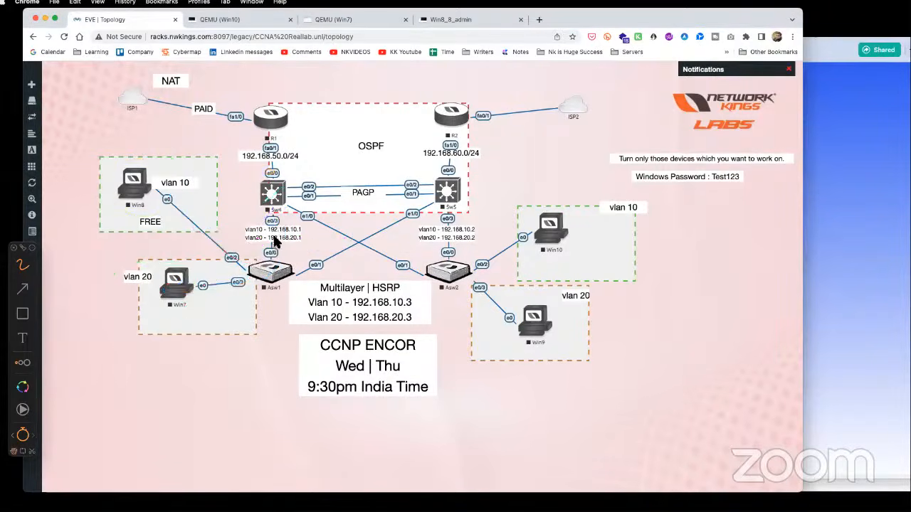
- Cross out Sw4–Asw1, label Asw1–Sw5 '10,20', and trace Sw5 across PAGP to Sw4 and R1
left_click_drag(273, 212, 272, 254)
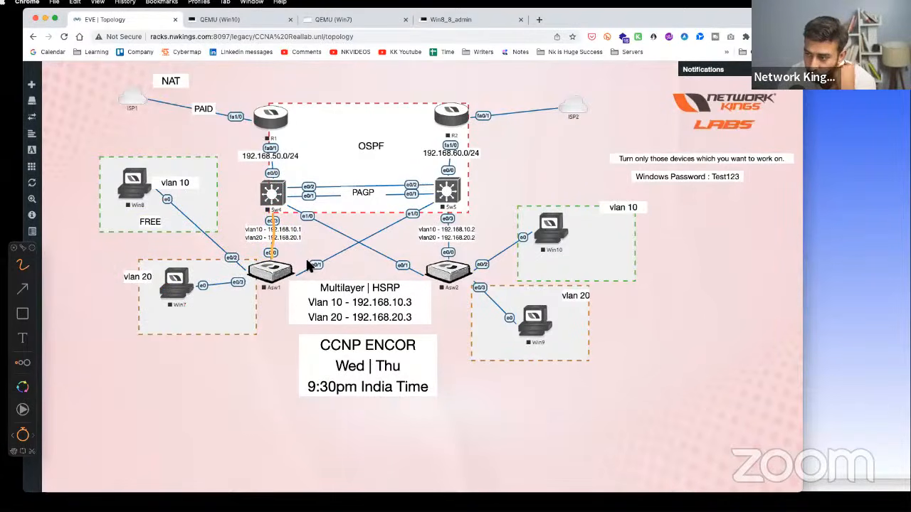
mouse_move(309, 266)
left_mouse_down()
mouse_move(382, 242)
mouse_move(436, 202)
left_mouse_up()
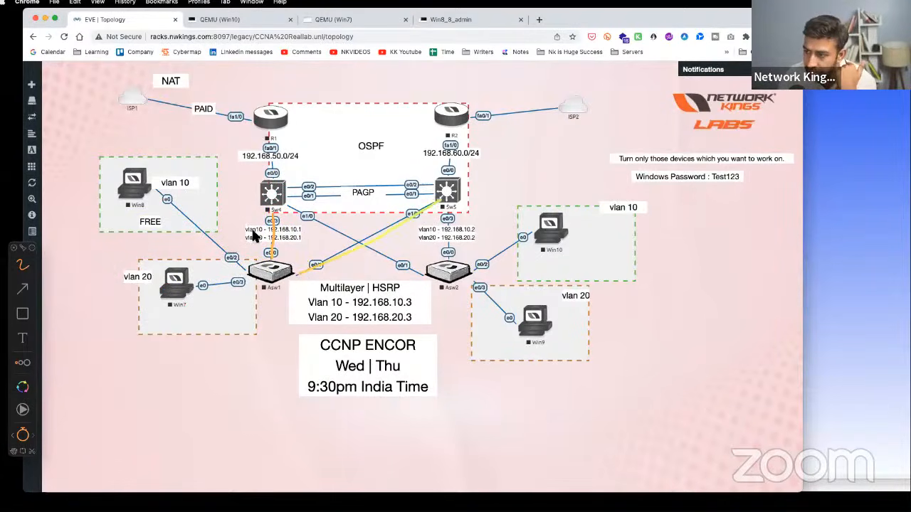
left_click_drag(261, 227, 273, 241)
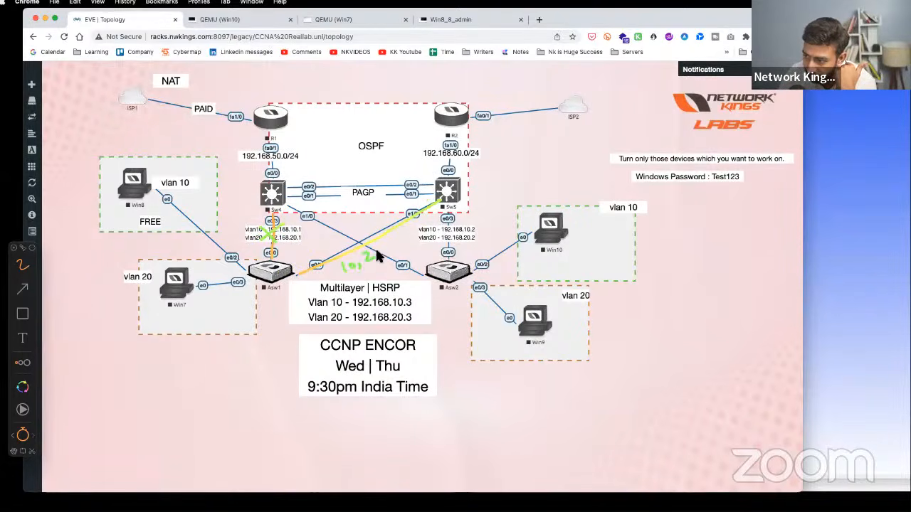
left_click_drag(378, 251, 382, 249)
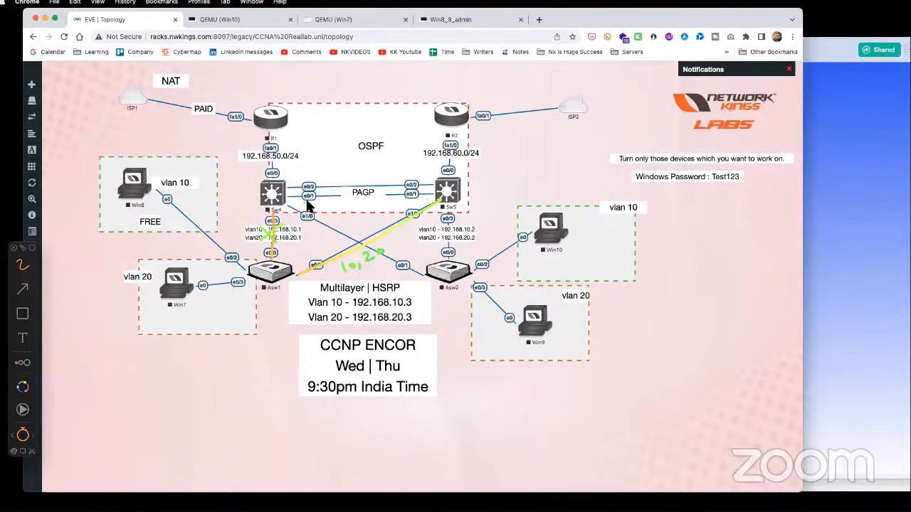
mouse_move(445, 187)
left_mouse_down()
mouse_move(274, 177)
mouse_move(276, 130)
left_mouse_up()
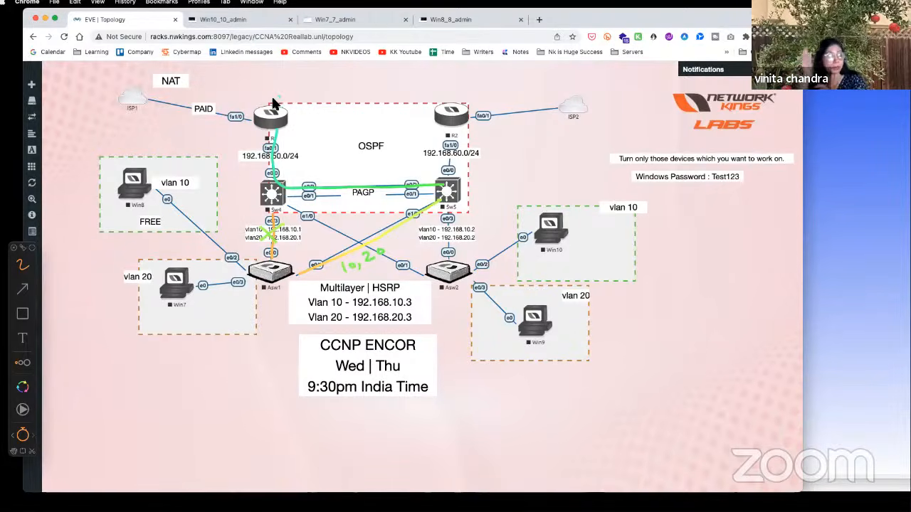
left_click_drag(276, 99, 267, 121)
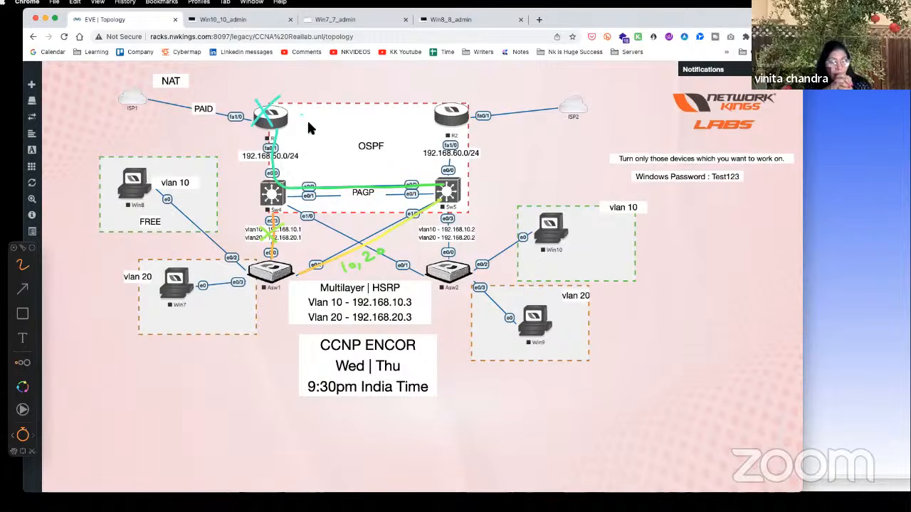
- Tick R2 and ISP2, write an 'A', trace R2 fa0/1 to ISP2, then clear all annotations
left_click_drag(442, 103, 466, 91)
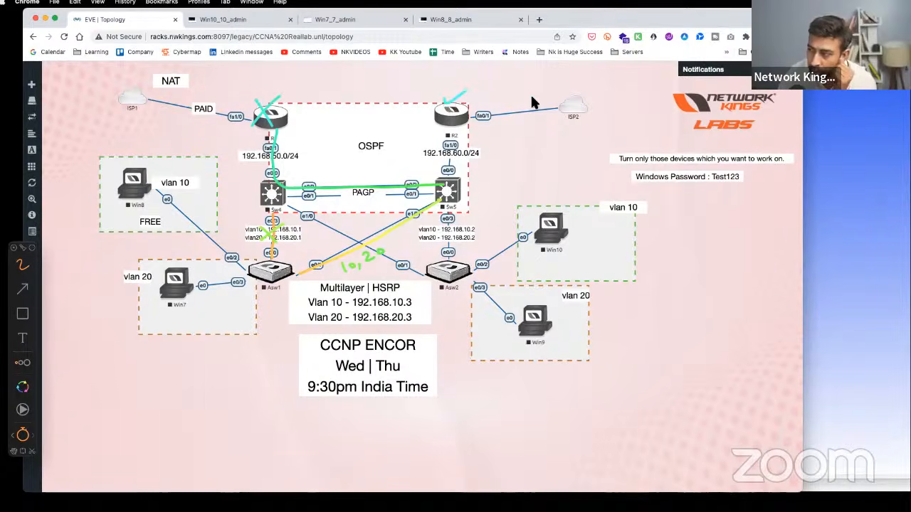
left_click_drag(534, 102, 559, 107)
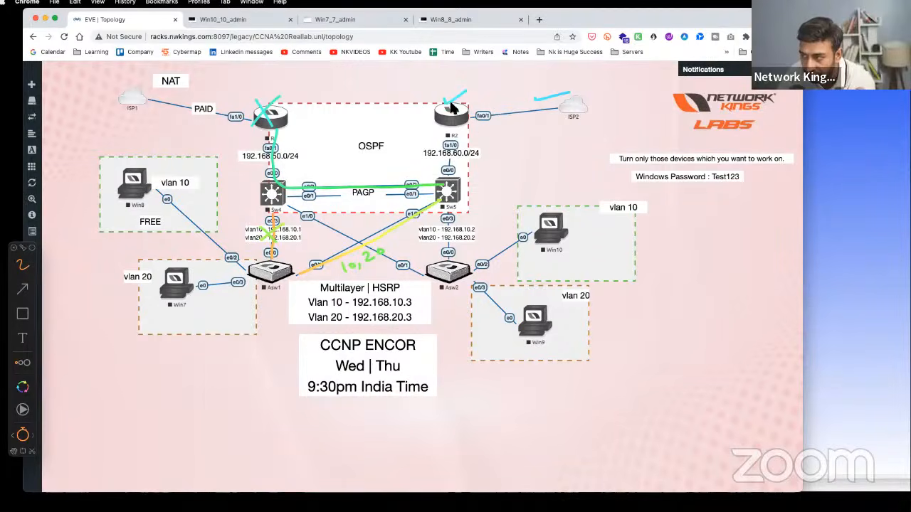
left_click_drag(497, 98, 504, 88)
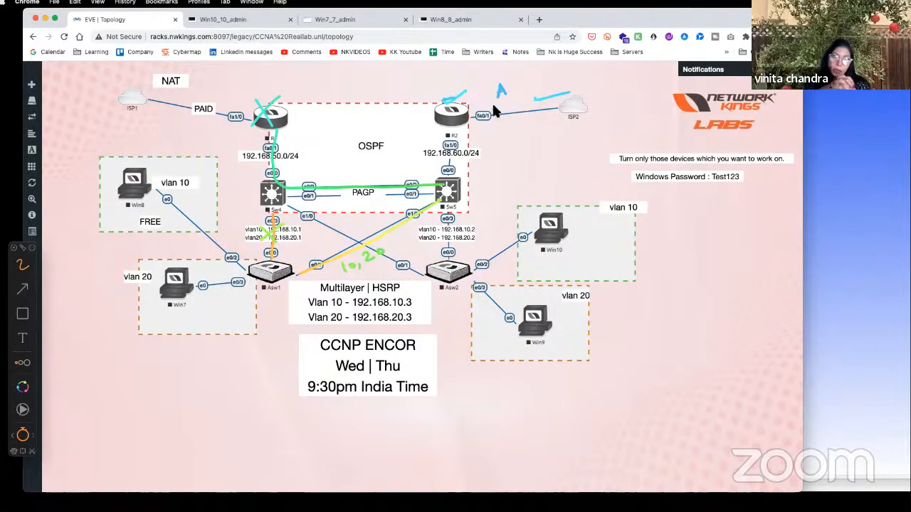
left_click_drag(467, 122, 568, 104)
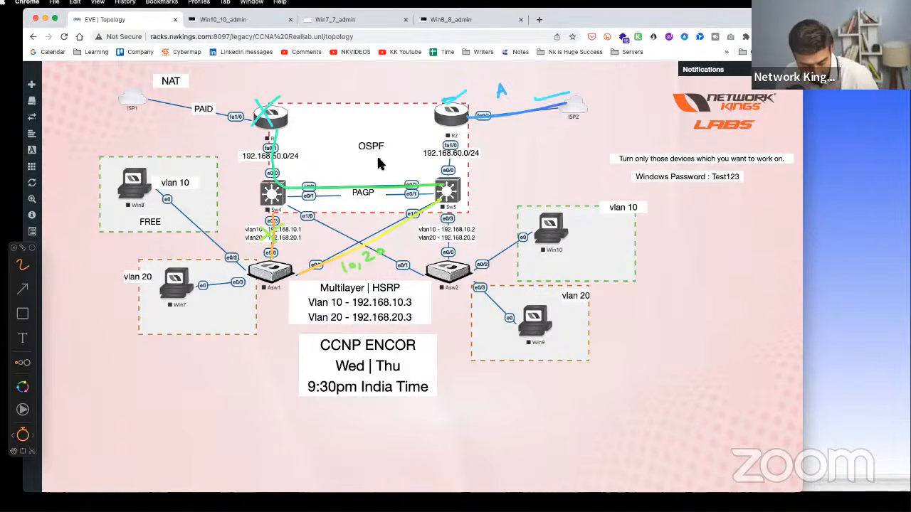
key("Escape")
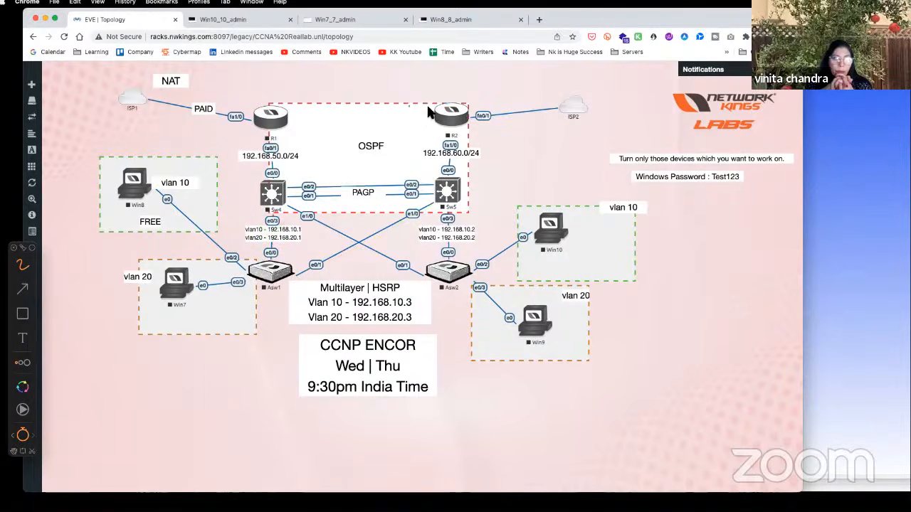
- Check R2, circle routers R1 and R2, and handwrite 'Multicloud' in the lower-left of the diagram
left_click_drag(448, 105, 478, 93)
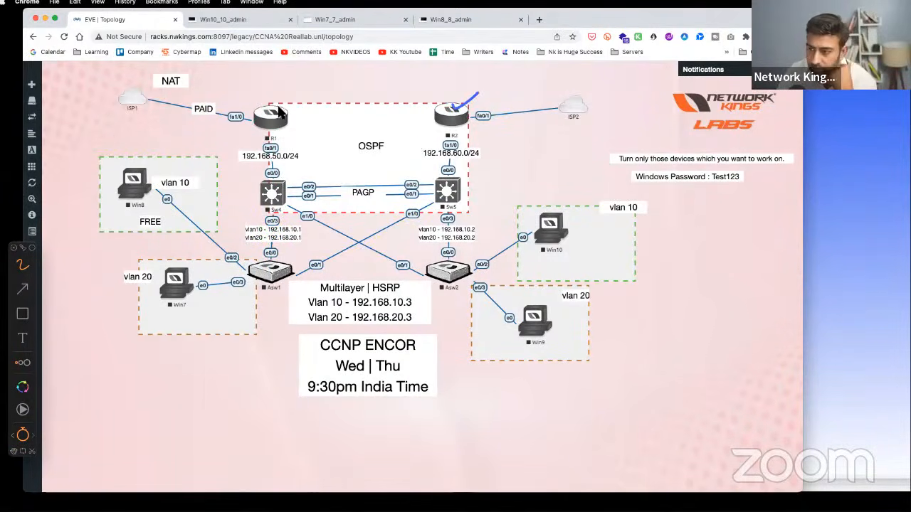
left_click_drag(277, 114, 266, 127)
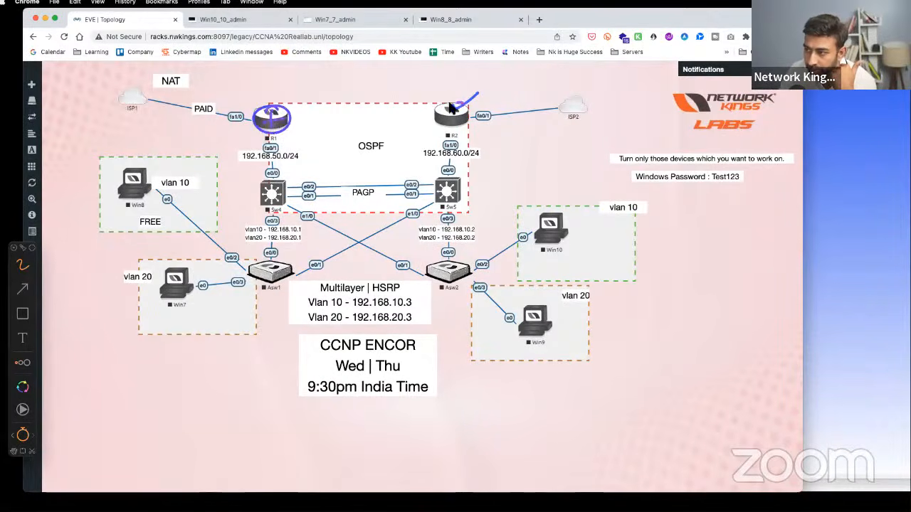
left_click_drag(455, 107, 456, 123)
left_click_drag(129, 377, 140, 387)
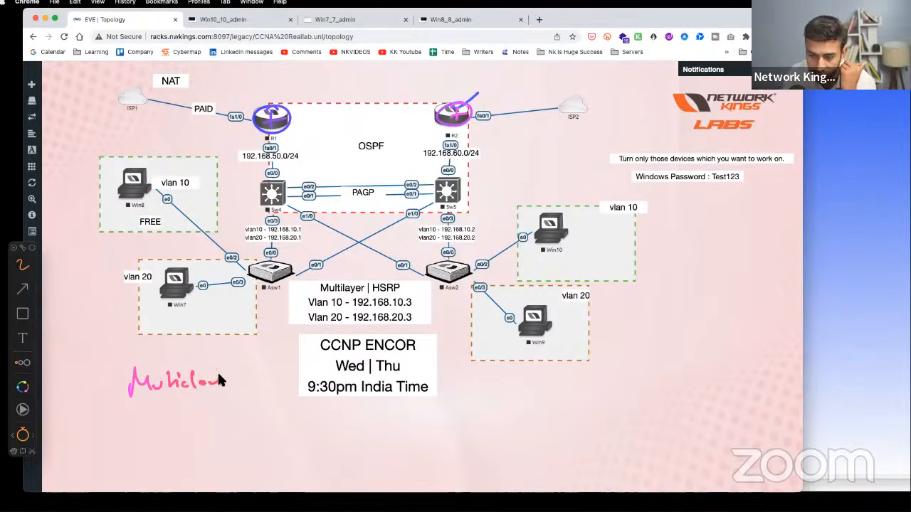
- Trace R1 to ISP1, sketch clouds around ISP1 and ISP2, then clear all drawings
left_click_drag(263, 121, 168, 105)
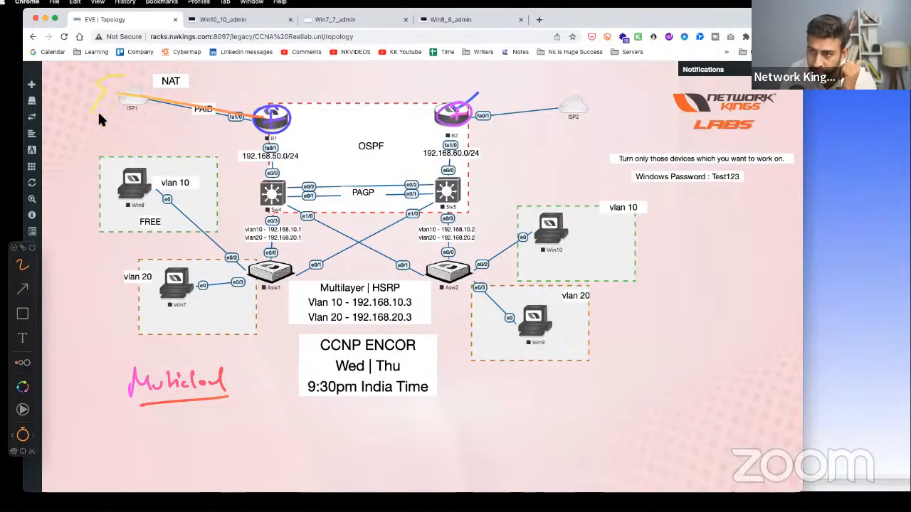
mouse_move(99, 113)
left_mouse_down()
mouse_move(171, 78)
mouse_move(154, 84)
left_mouse_up()
mouse_move(591, 76)
left_mouse_down()
mouse_move(567, 110)
mouse_move(630, 86)
left_mouse_up()
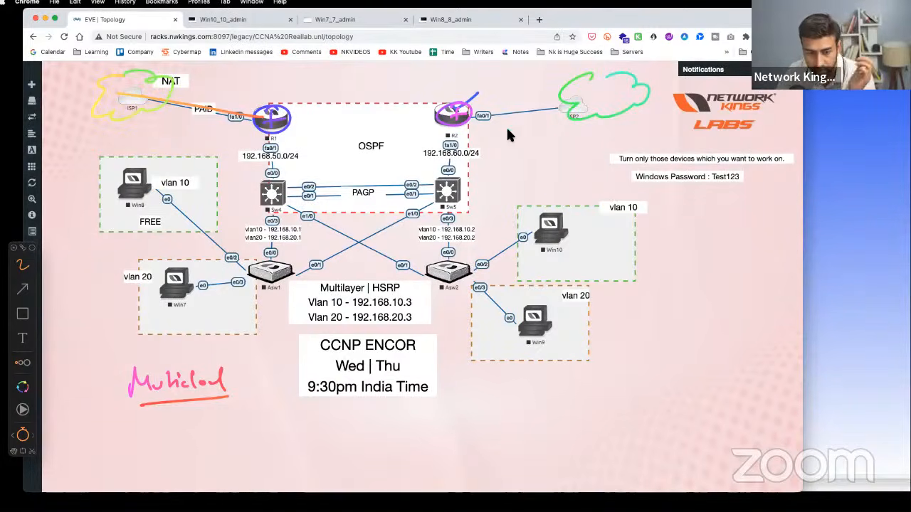
key("Escape")
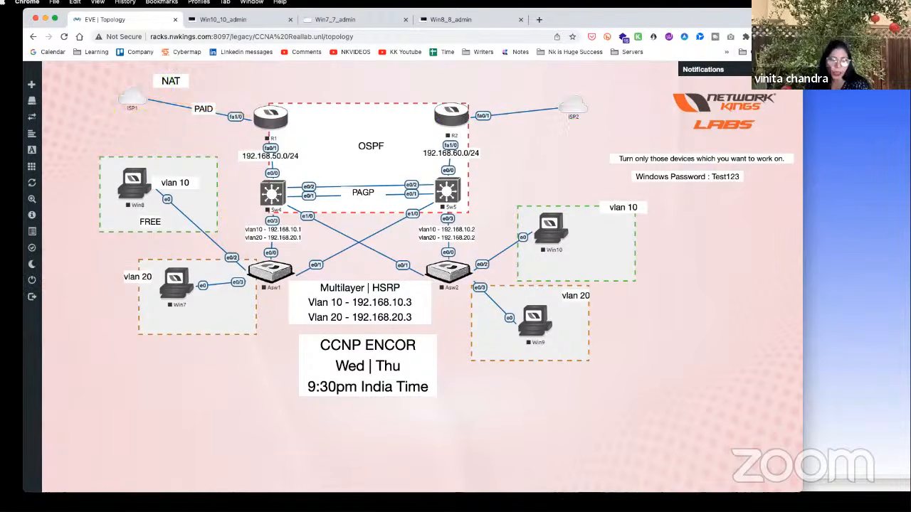
- In a new tab, search Google for aviatrix and open the official aviatrix.com site
left_click(538, 22)
type("av")
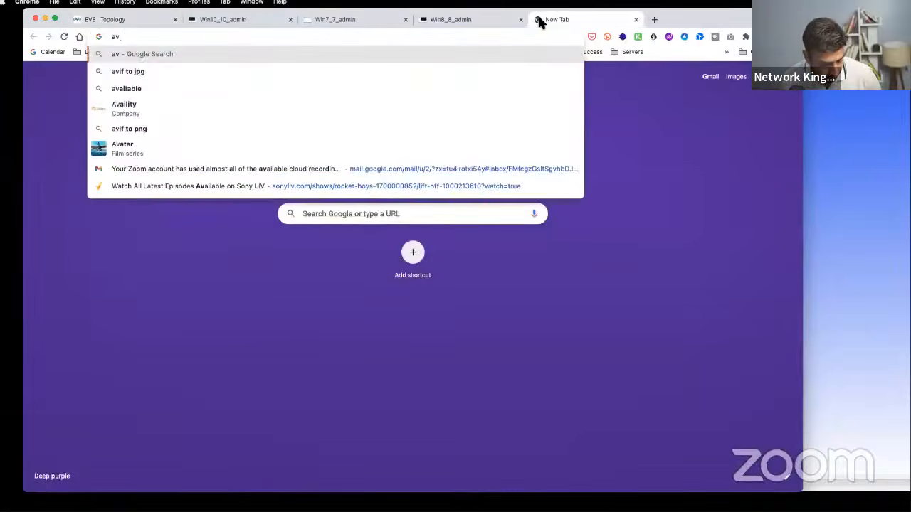
type("itriax")
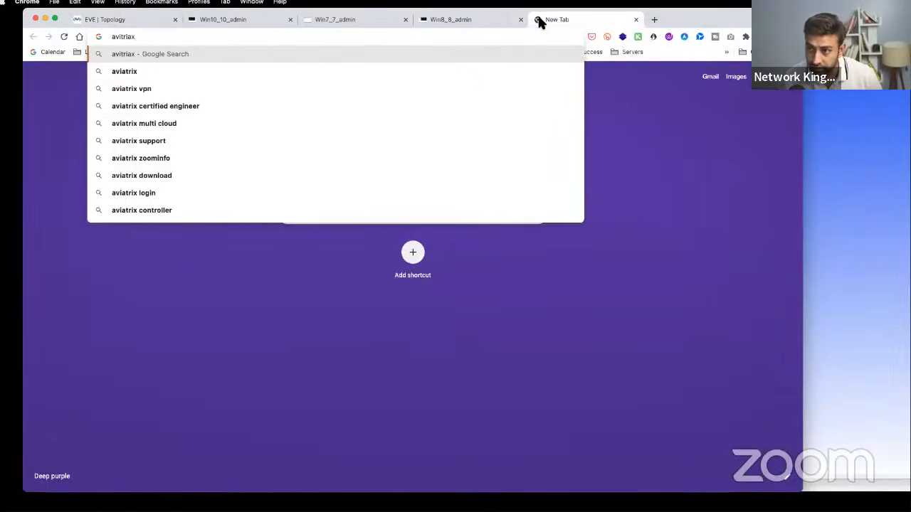
key("Down")
key("Return")
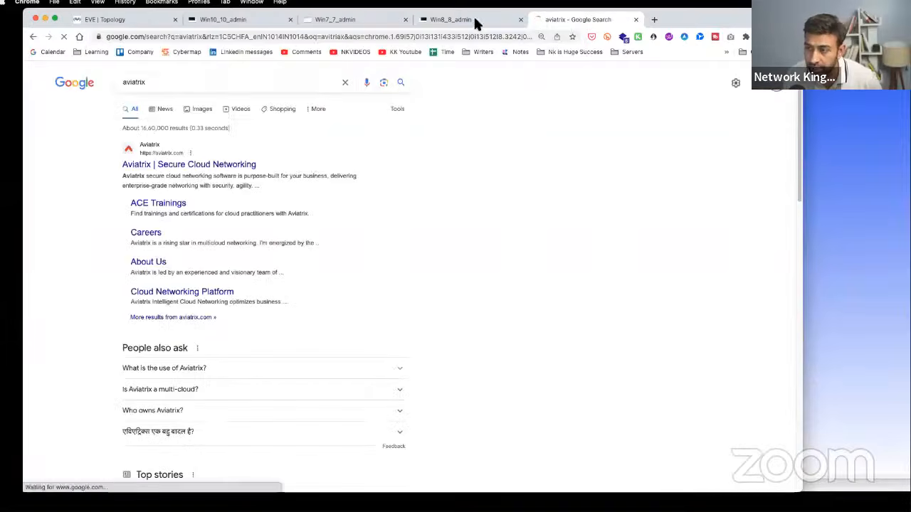
left_click(306, 163)
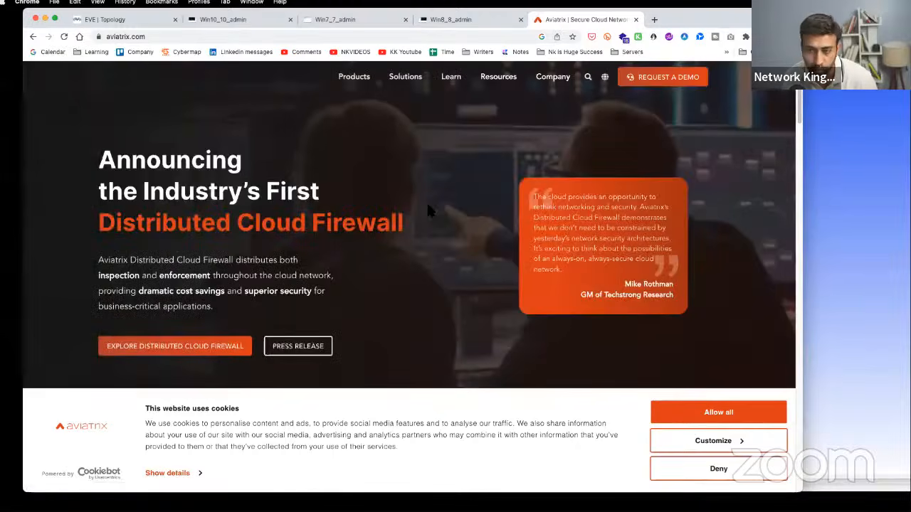
- Open Aviatrix's Secure Cloud Networking products page, allow all cookies, and start another blank tab
left_click(370, 79)
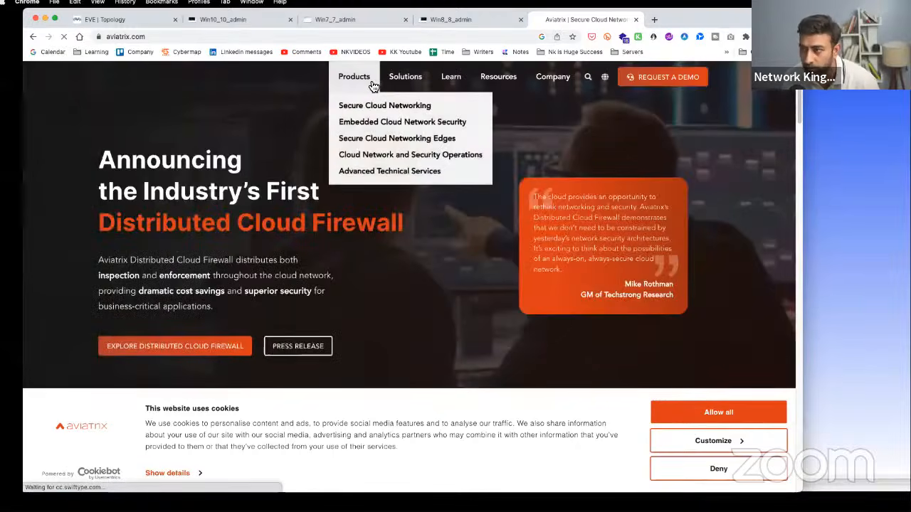
left_click(372, 105)
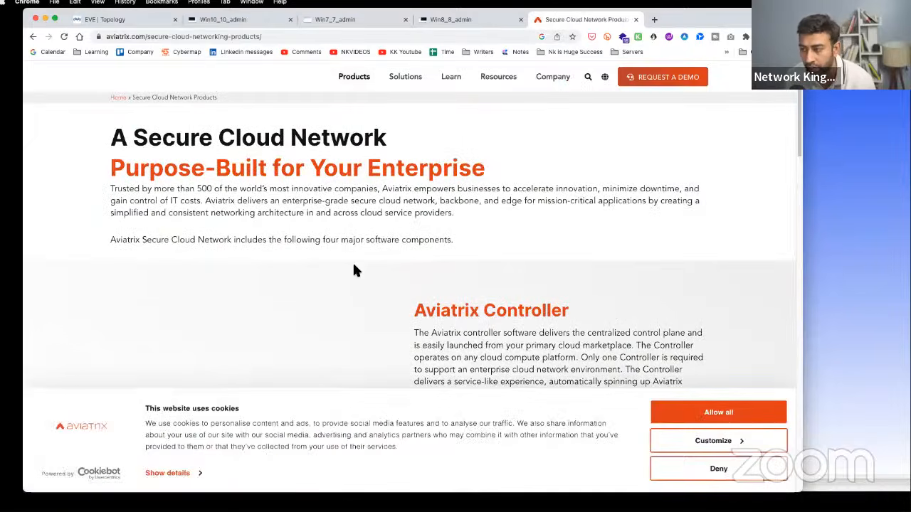
scroll(354, 265, "down", 1)
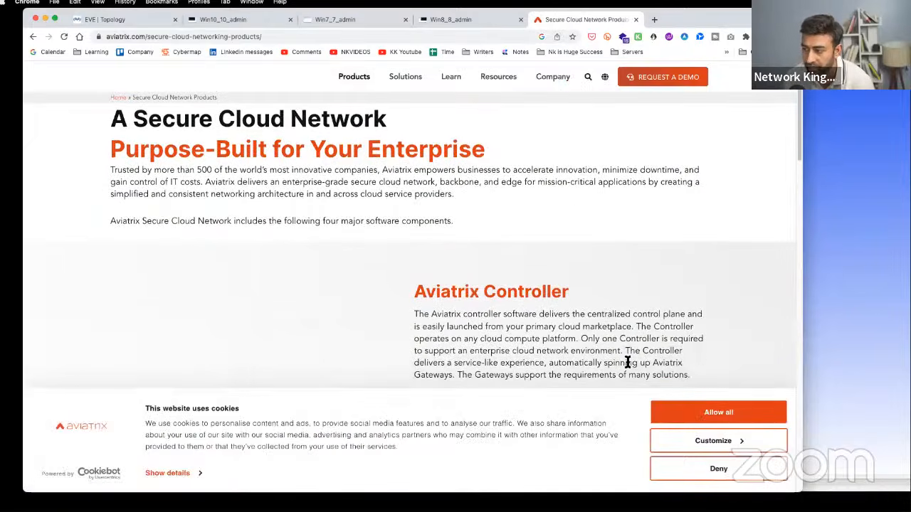
left_click(732, 413)
scroll(418, 270, "down", 10)
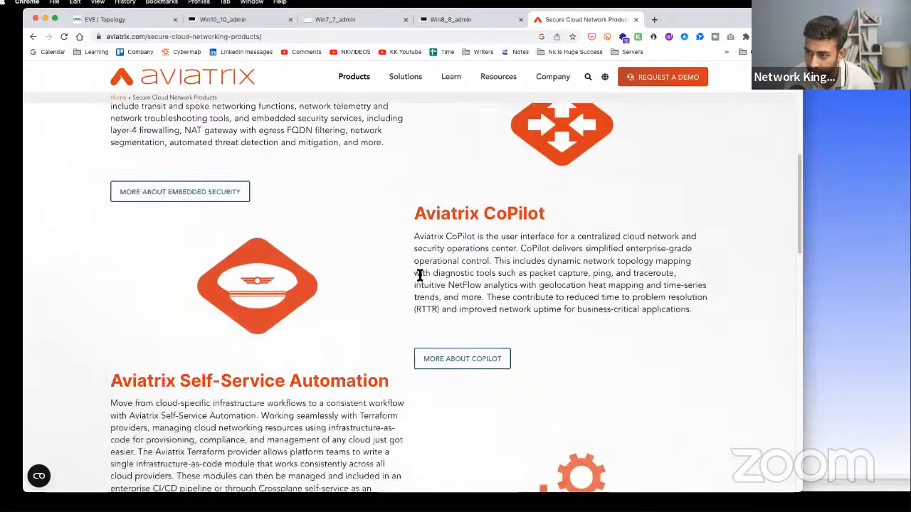
scroll(419, 274, "down", 15)
scroll(418, 278, "up", 20)
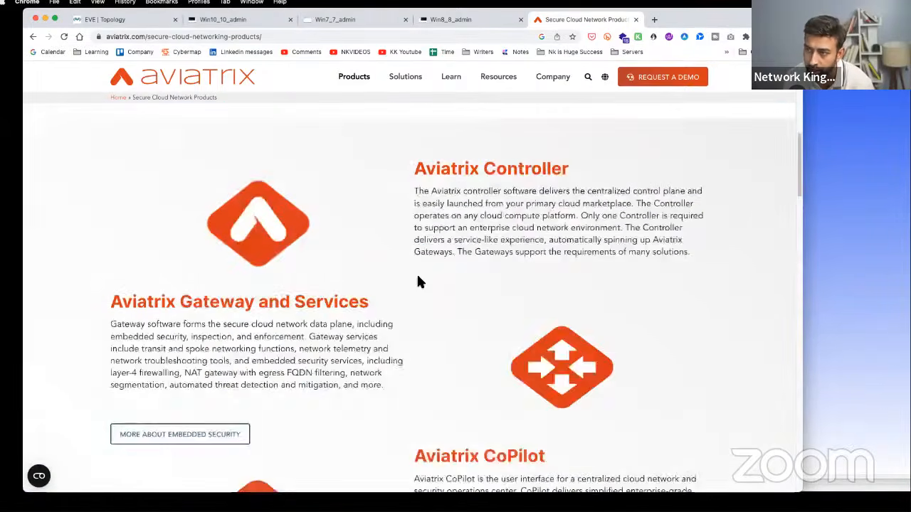
scroll(418, 282, "up", 8)
mouse_move(380, 95)
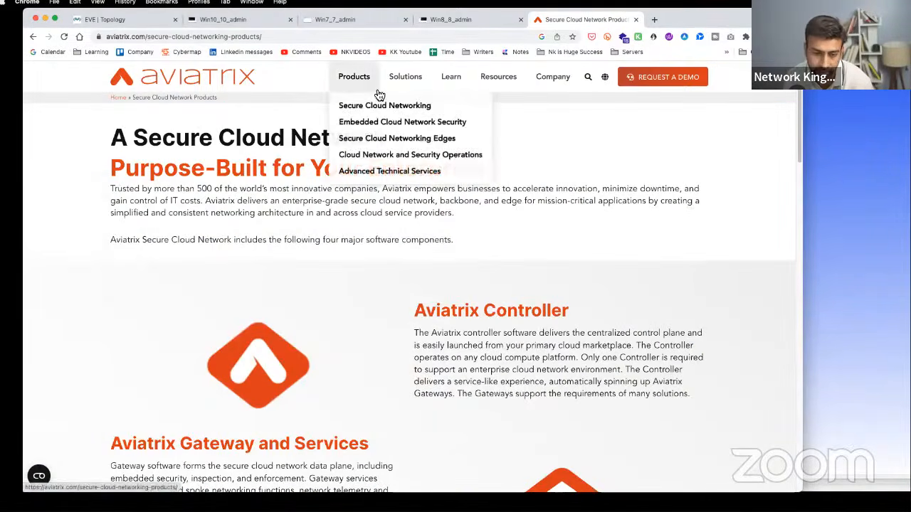
left_click(652, 20)
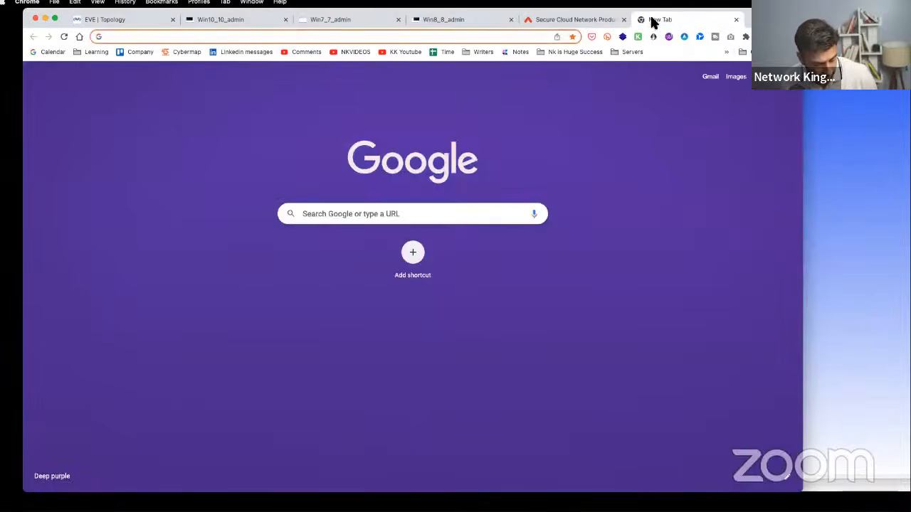
- Search Google for 'zscaler' and open Zscaler's Gartner Market Guide for Zero Trust Network Access page
type("x")
key("BackSpace")
type("zscaler")
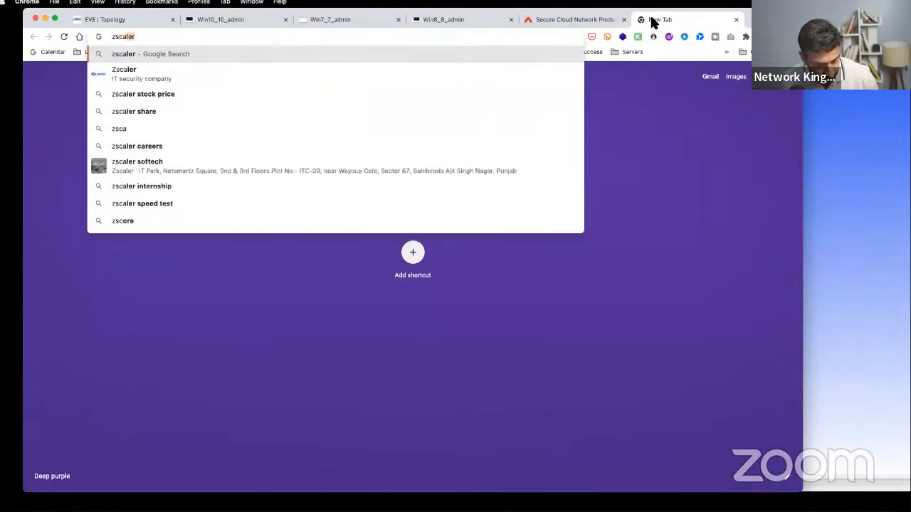
key("Return")
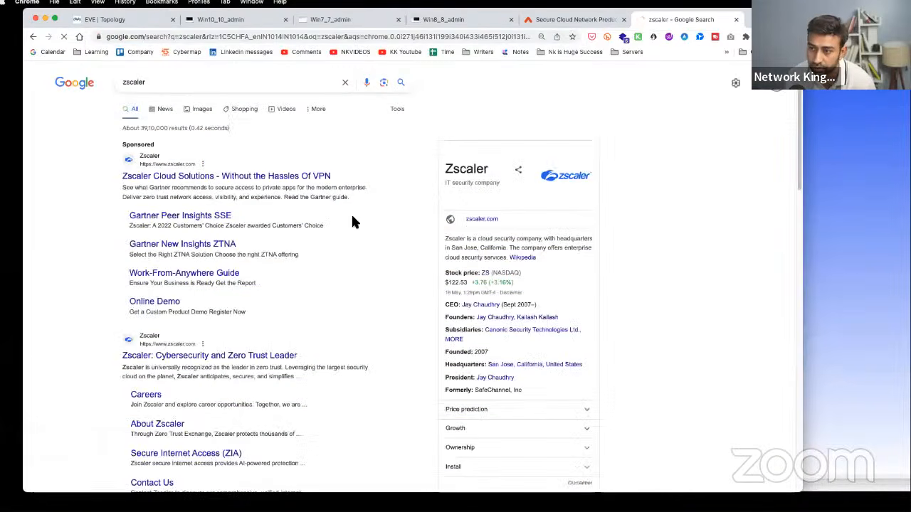
left_click(261, 180)
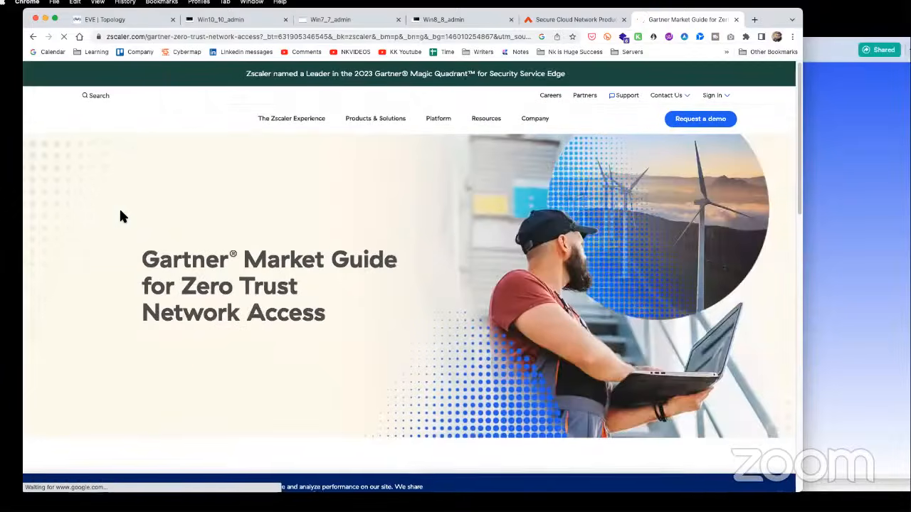
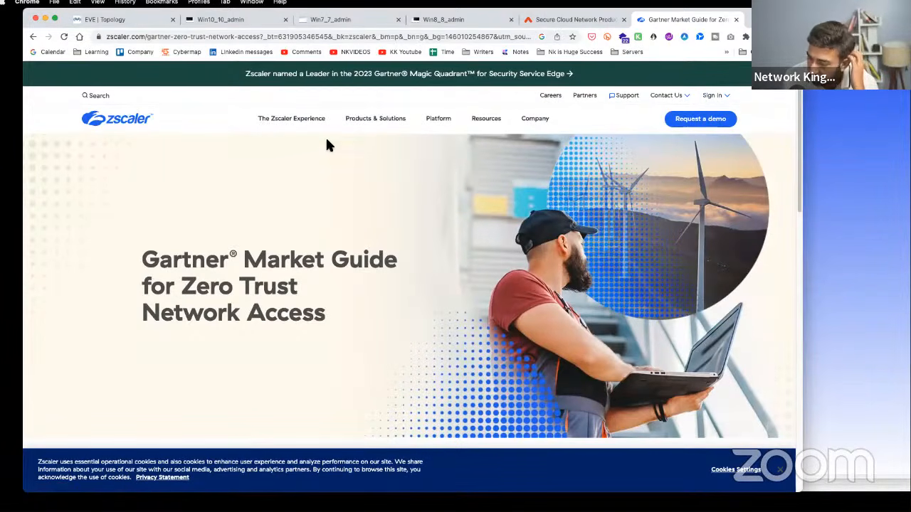
- Scroll through the Gartner ZTNA market guide page, highlighting its introductory sentence
scroll(367, 240, "down", 8)
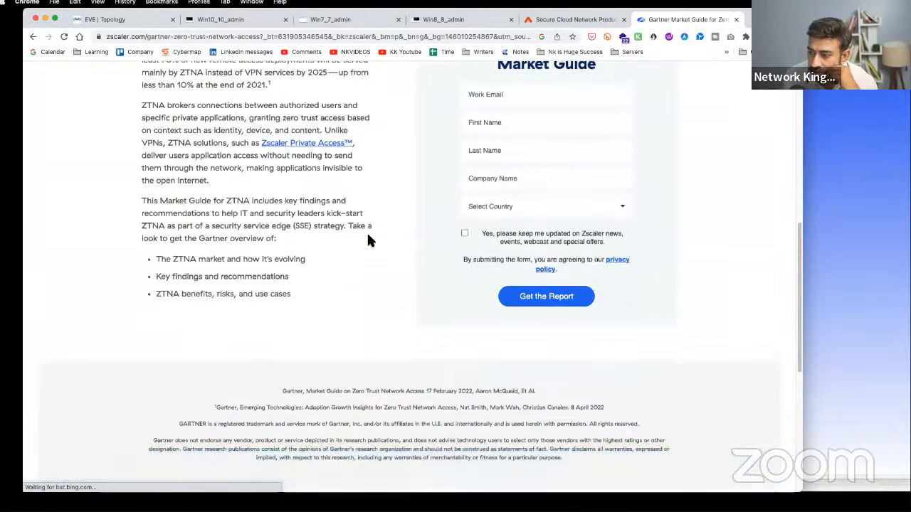
scroll(368, 240, "down", 2)
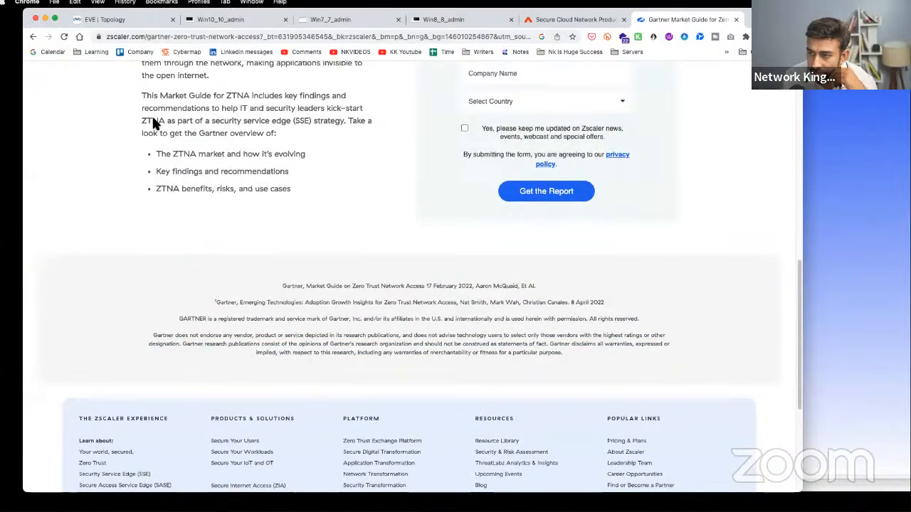
left_click_drag(140, 95, 273, 97)
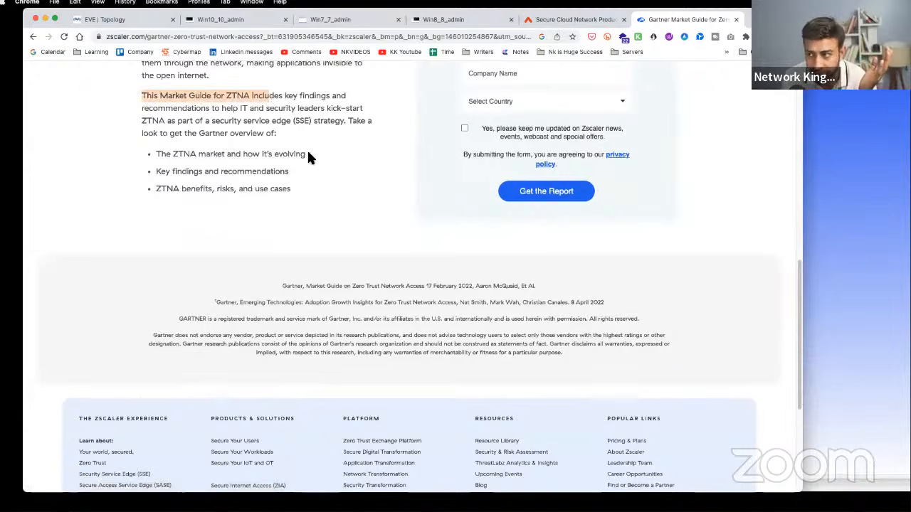
scroll(308, 153, "down", 5)
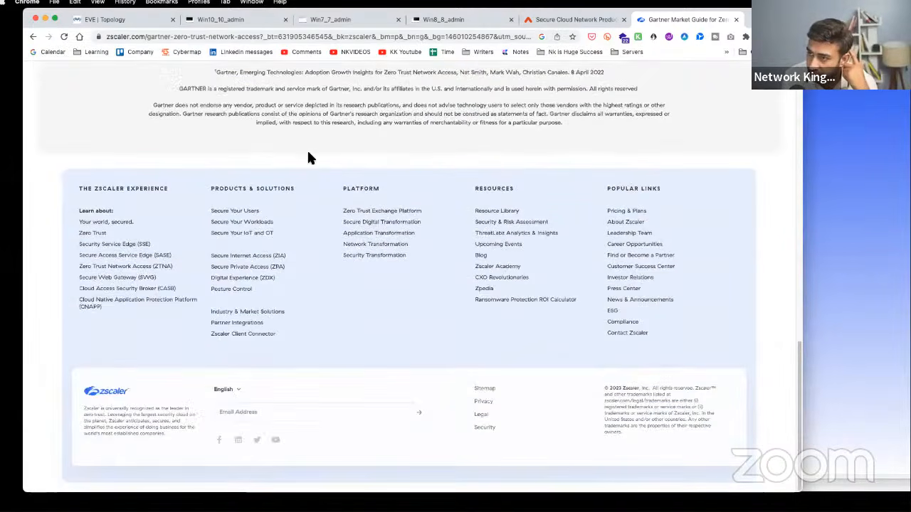
scroll(308, 153, "up", 15)
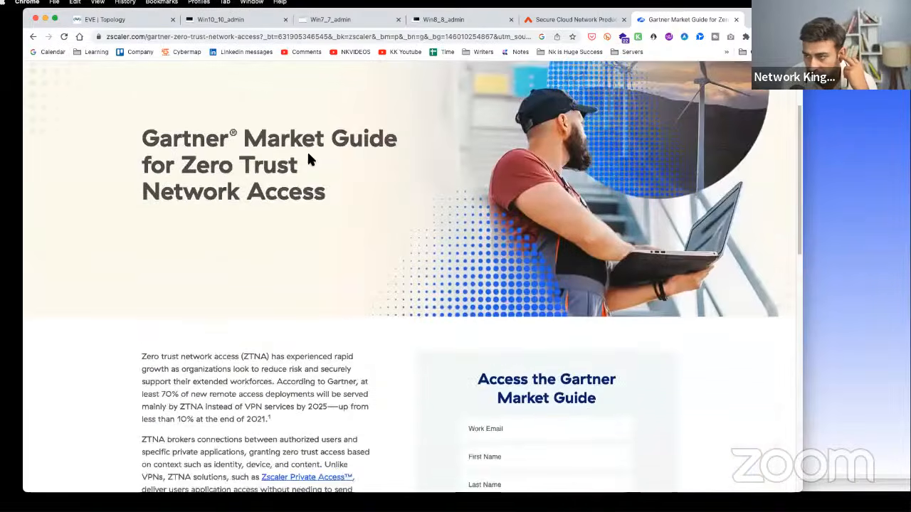
scroll(308, 160, "up", 3)
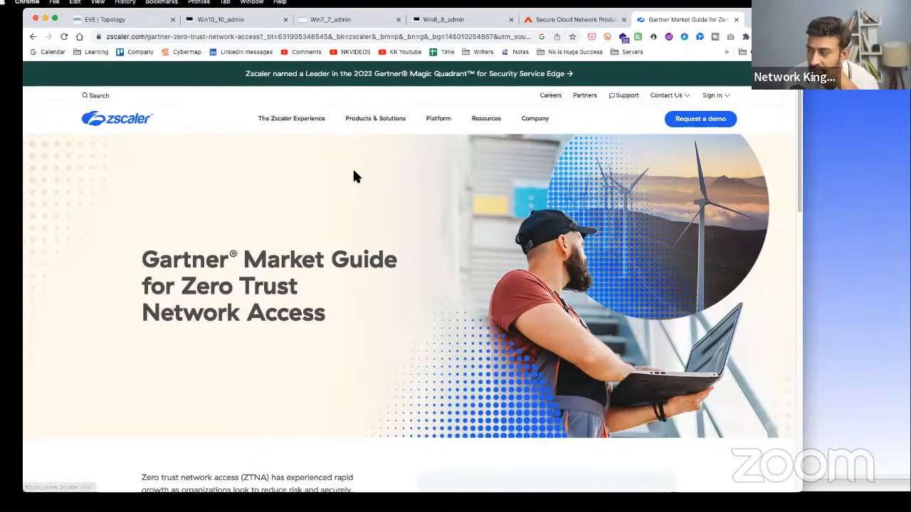
- Close the Gartner, Aviatrix, Win8_8_admin and Win7_7_admin tabs and return to EVE | Topology
left_click(735, 19)
left_click(635, 19)
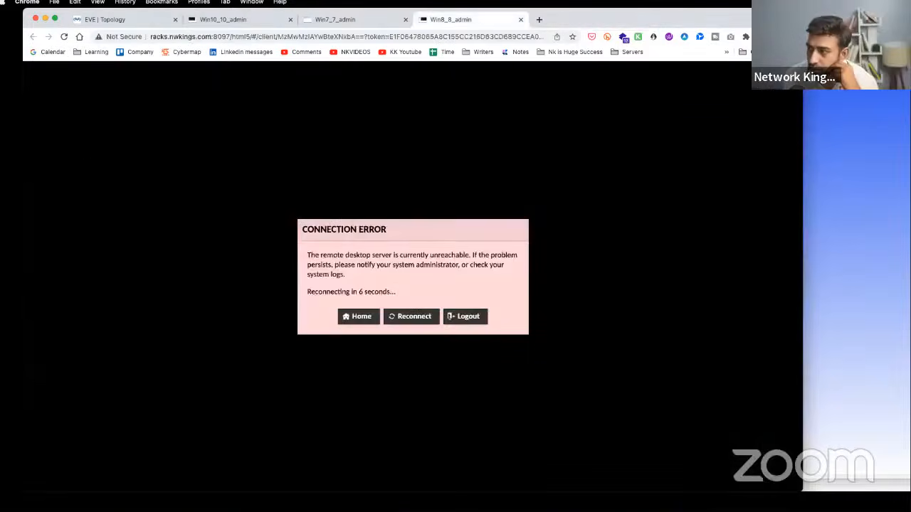
left_click(520, 19)
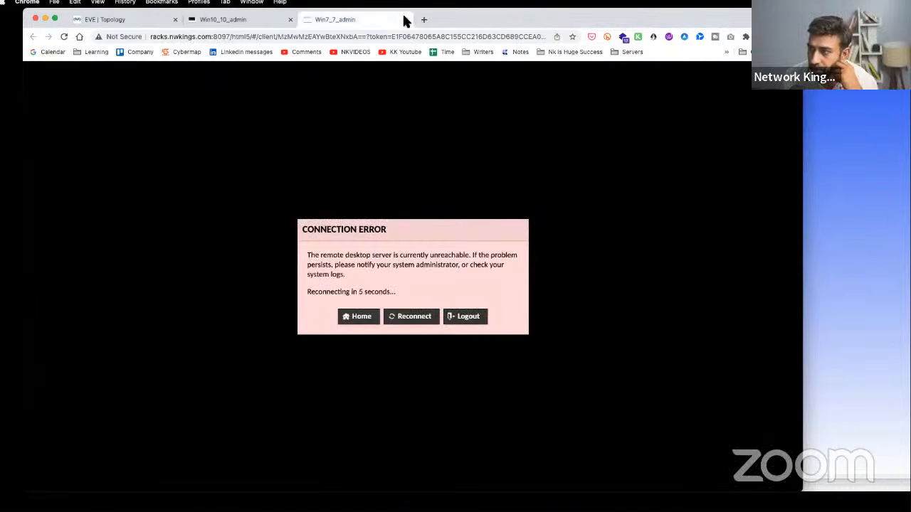
left_click(405, 19)
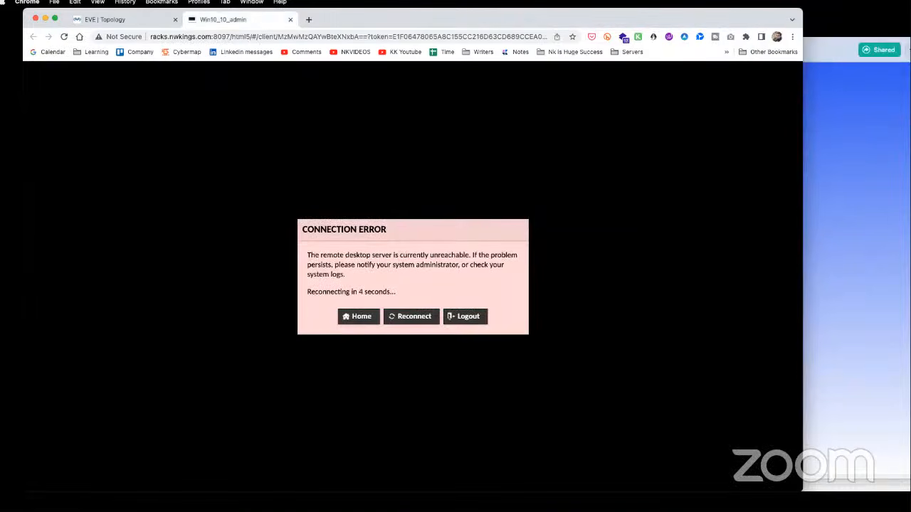
left_click(114, 19)
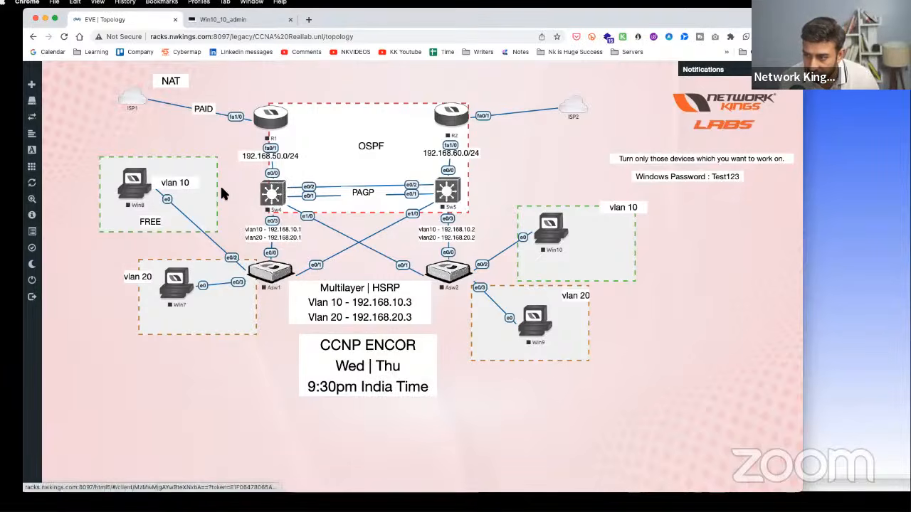
- Inspect the Sw4 and Asw1 node settings without changes, then start handwriting 3750 below the topology
right_click(265, 197)
left_click(292, 304)
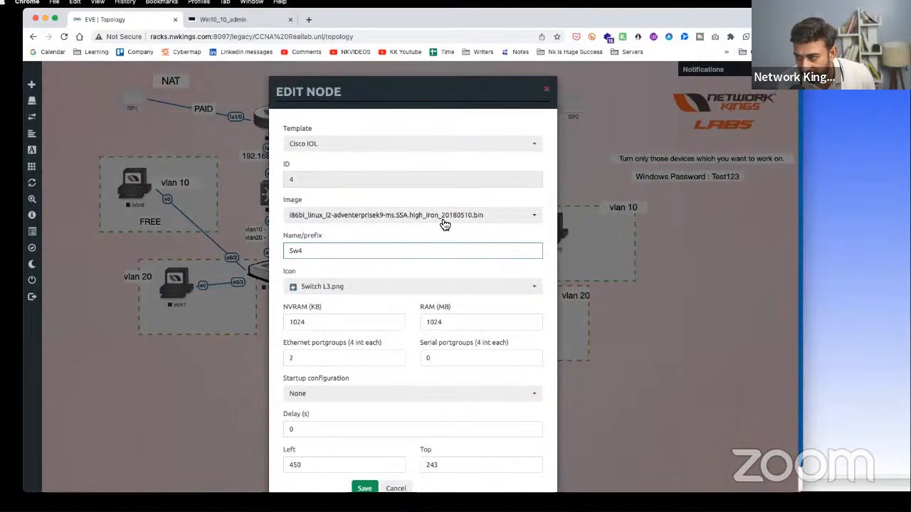
left_click(546, 89)
right_click(270, 276)
left_click(306, 377)
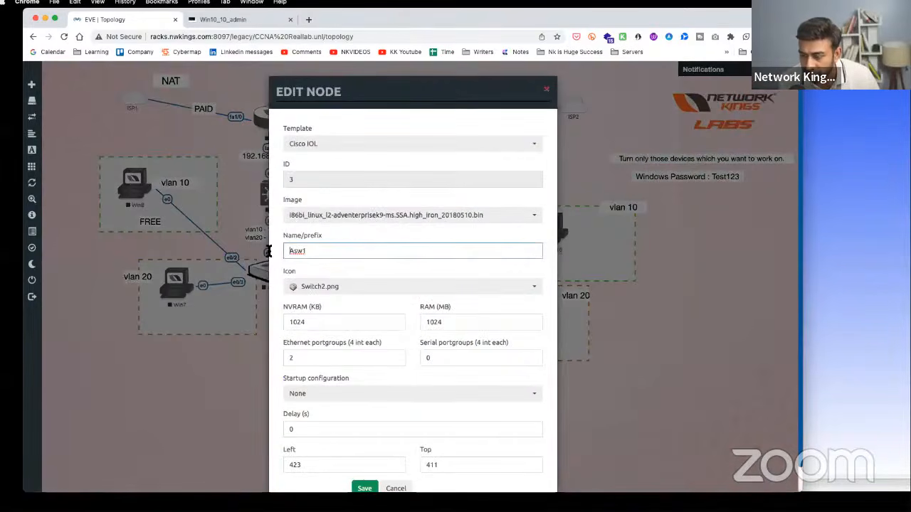
left_click(234, 218)
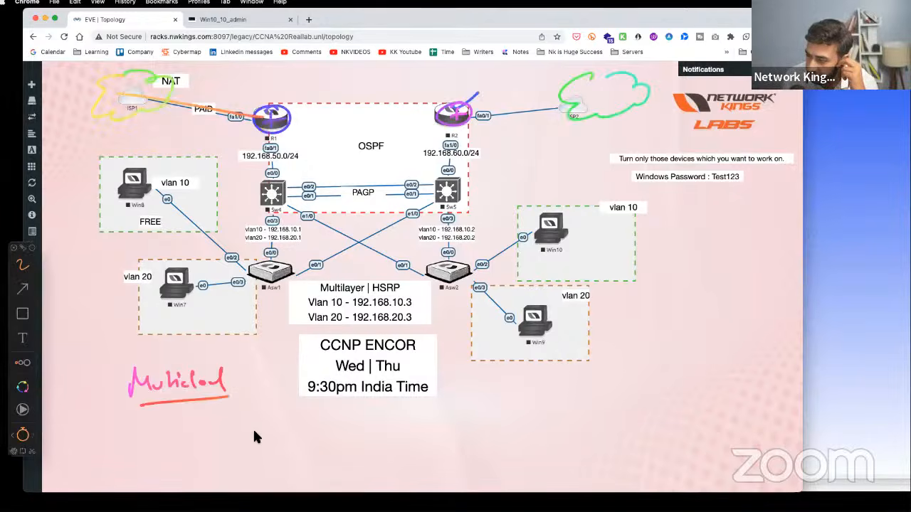
mouse_move(252, 428)
left_mouse_down()
mouse_move(260, 448)
mouse_move(284, 434)
mouse_move(306, 456)
mouse_move(329, 426)
mouse_move(349, 439)
left_mouse_up()
- Finish and underline 3750, tick it and circle its 5, then erase all annotations
mouse_move(230, 469)
left_mouse_down()
mouse_move(446, 460)
mouse_move(280, 415)
mouse_move(238, 468)
left_mouse_up()
left_click_drag(477, 421, 514, 397)
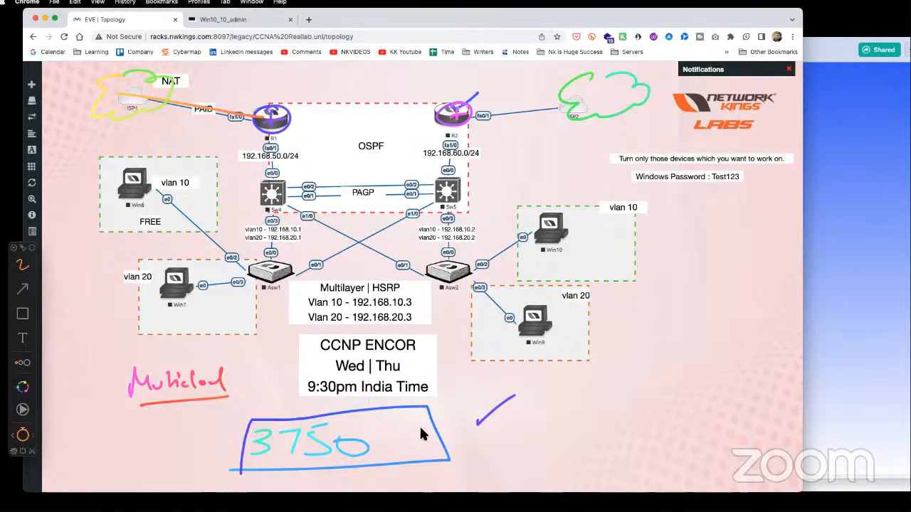
left_click_drag(331, 420, 322, 448)
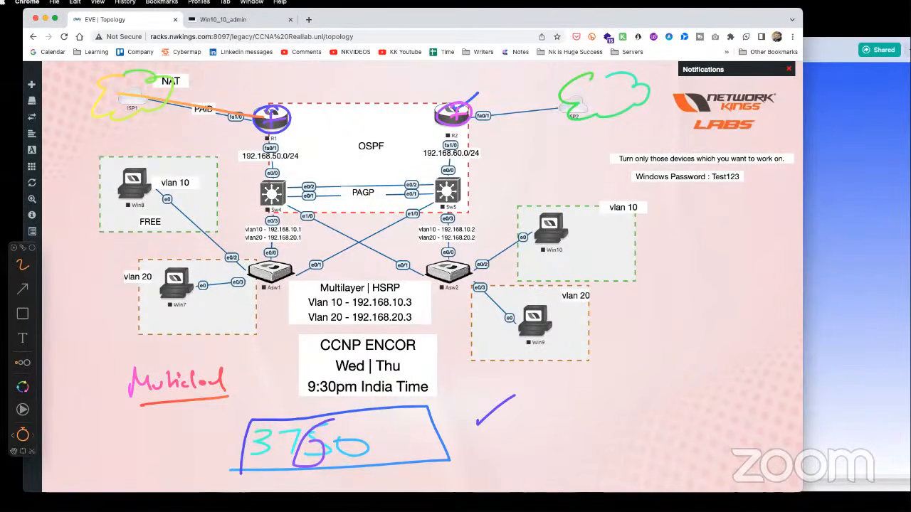
key("Escape")
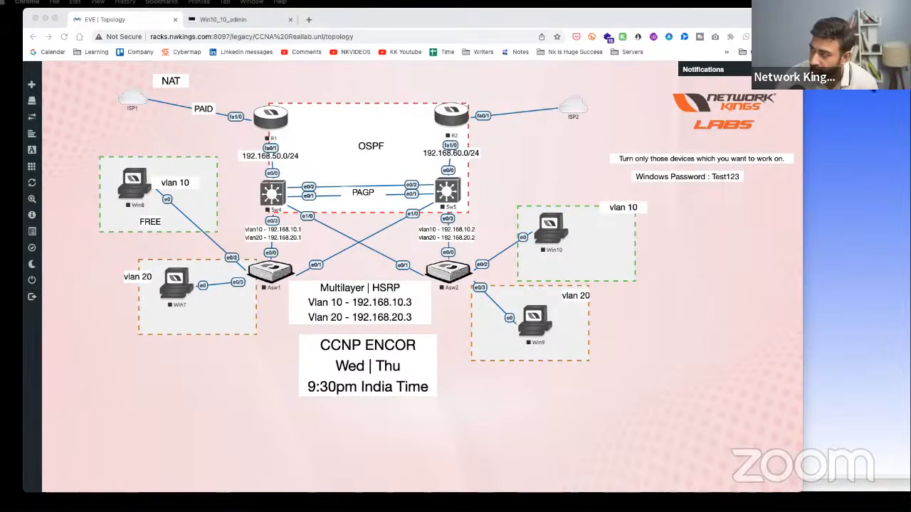
key("alt+Tab")
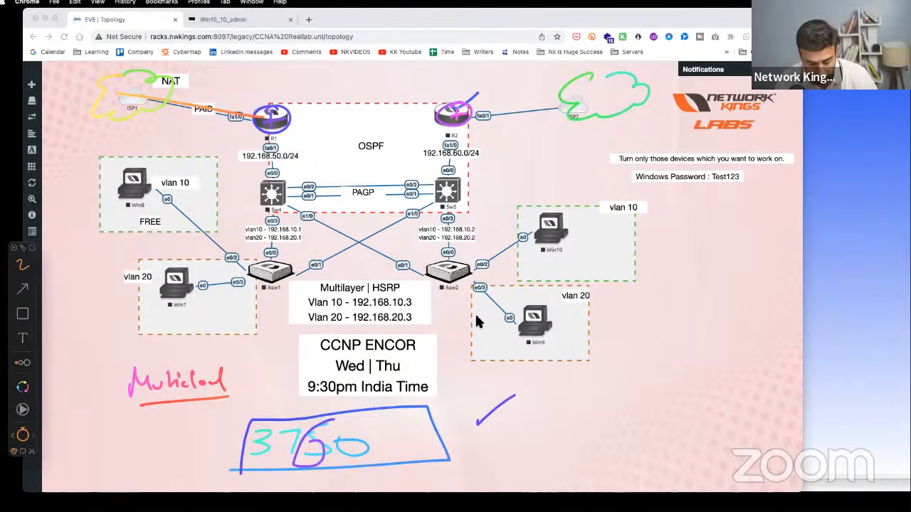
key("Delete")
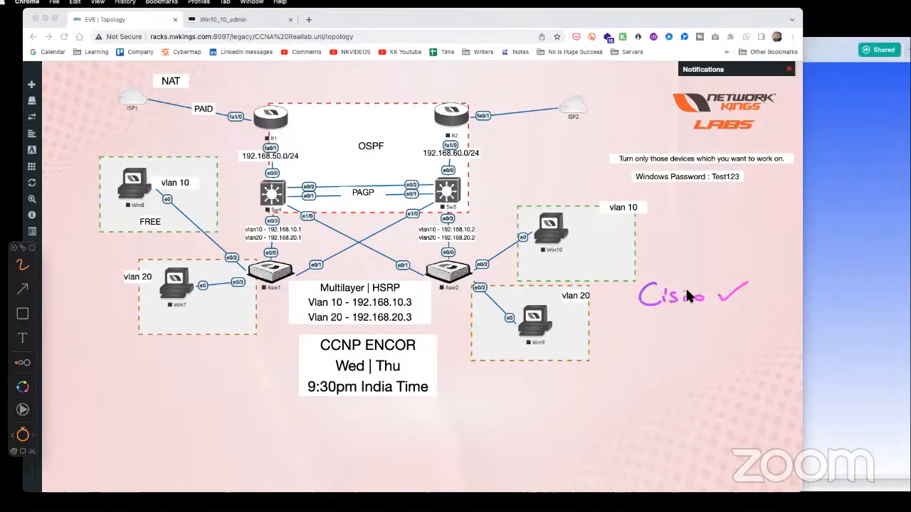
- Underline the handwritten Cisco and write CCNP and PaloAlto beneath CCNA
left_click_drag(645, 316, 726, 310)
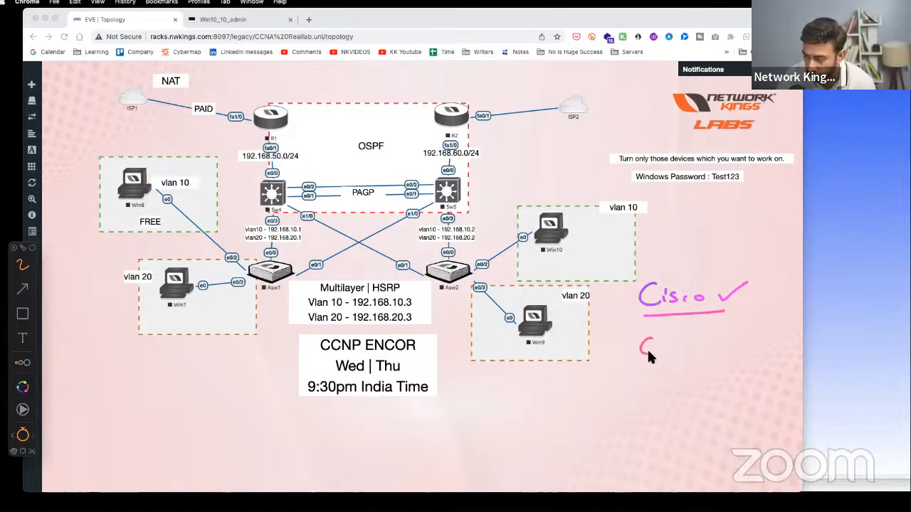
left_click_drag(651, 367, 650, 377)
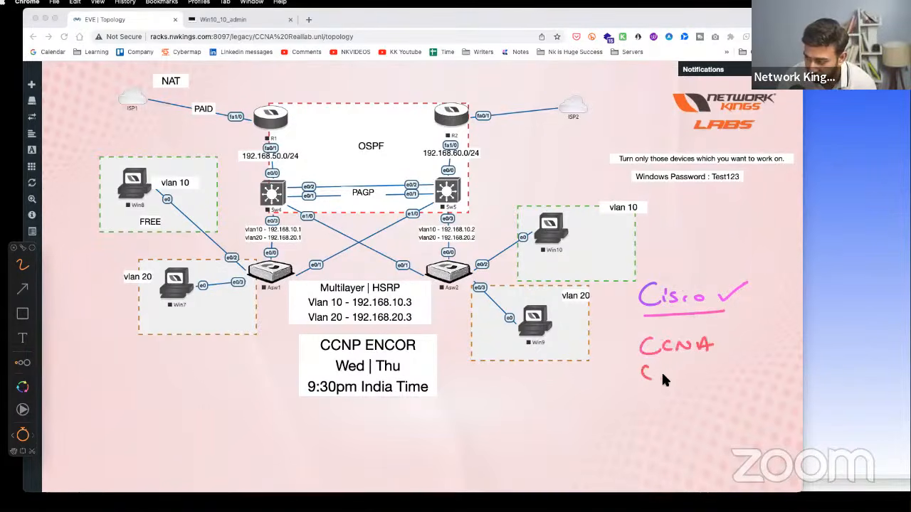
left_click_drag(708, 376, 709, 369)
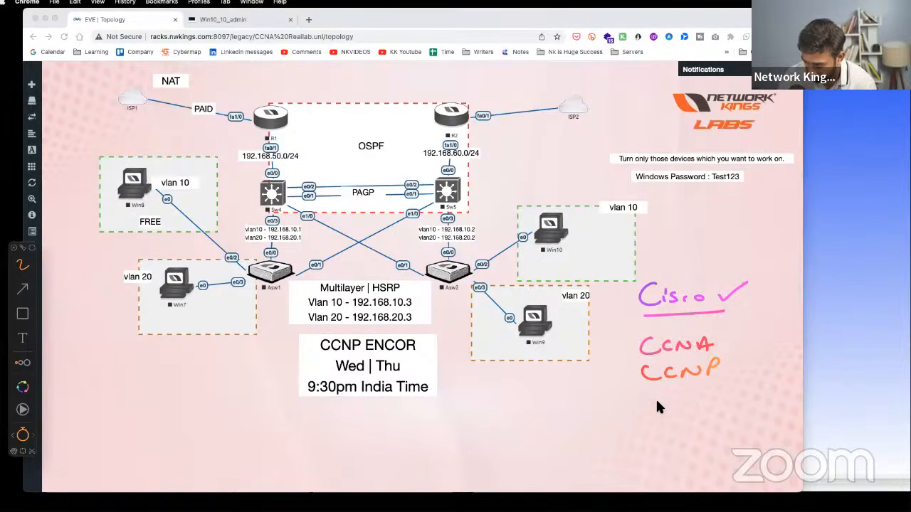
left_click_drag(667, 401, 704, 400)
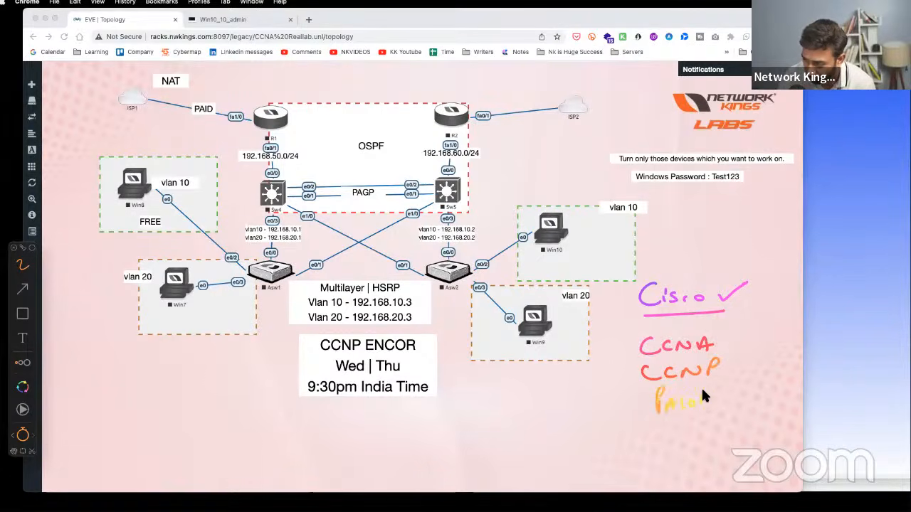
- Box the CCNA, CCNP, PaloAlto list in green and add a blue-circled NSE beside it
mouse_move(746, 329)
left_mouse_down()
mouse_move(742, 406)
mouse_move(623, 354)
mouse_move(744, 327)
left_mouse_up()
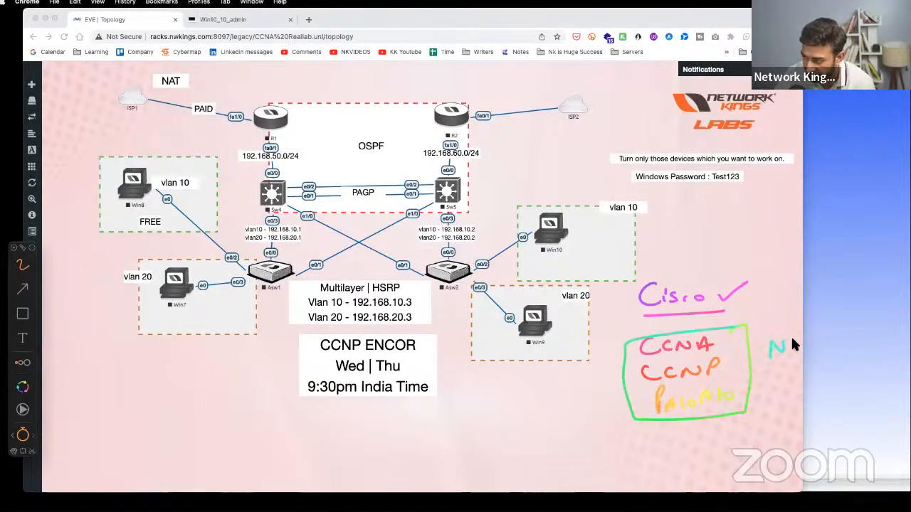
left_click_drag(797, 339, 789, 351)
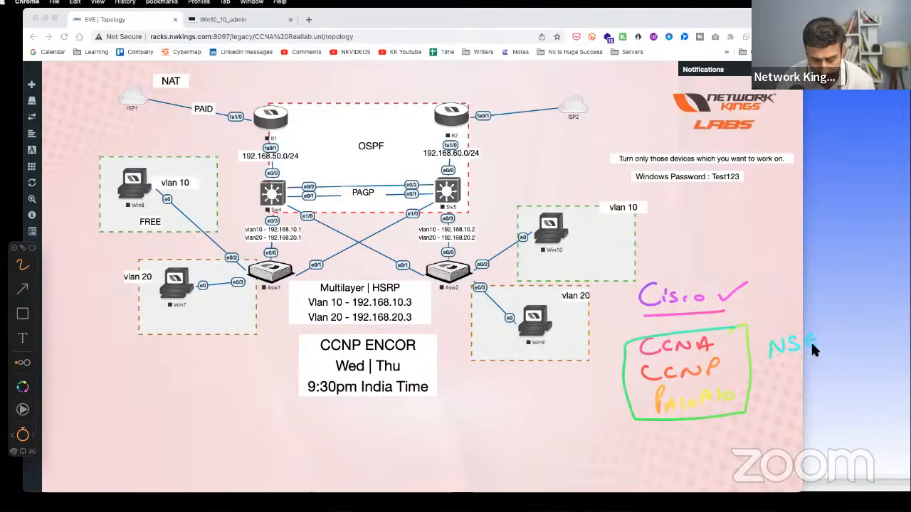
mouse_move(810, 340)
left_mouse_down()
mouse_move(792, 324)
mouse_move(757, 353)
mouse_move(820, 325)
left_mouse_up()
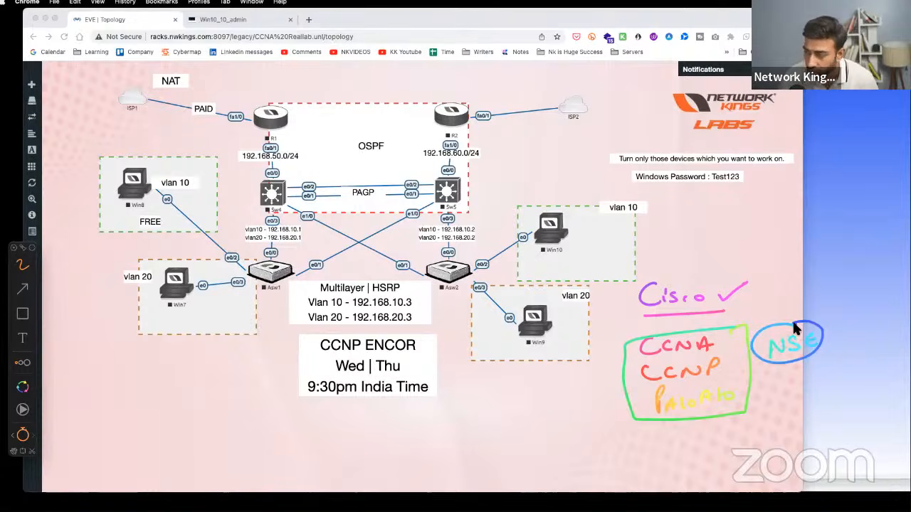
- Handwrite and box NSE in the lower left, with an arrow toward CSE
left_click_drag(110, 399, 122, 382)
mouse_move(137, 382)
left_mouse_down()
mouse_move(132, 396)
mouse_move(156, 390)
left_mouse_up()
left_click_drag(97, 405, 157, 367)
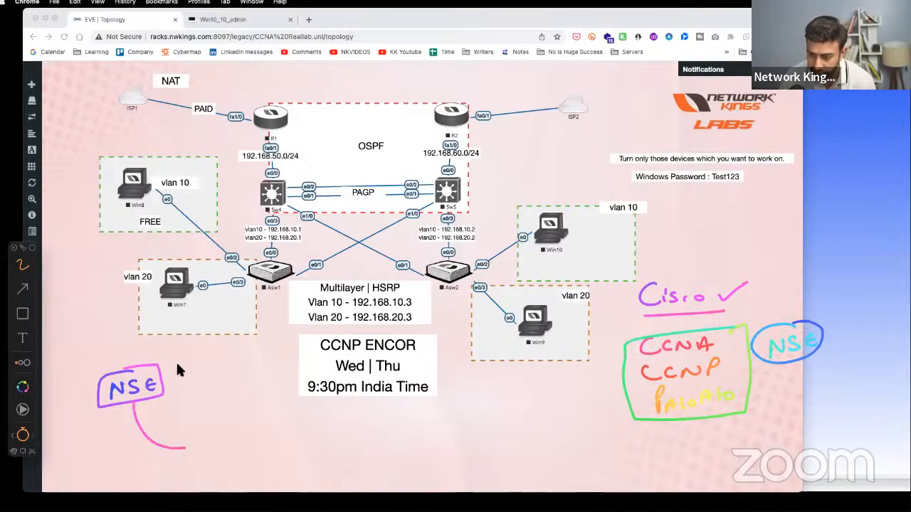
left_click_drag(168, 376, 220, 370)
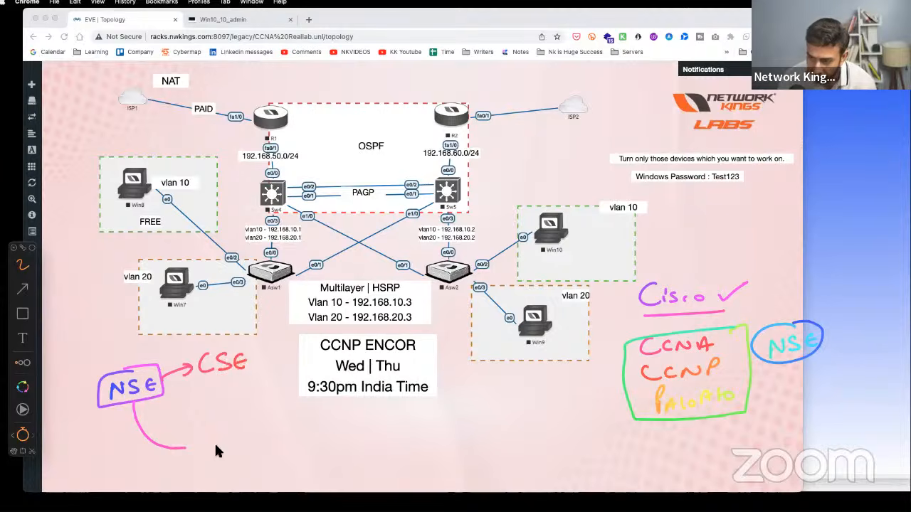
- Draw arrows from NSE to a yellow-underlined Pentest and VAPT, and tick the list in purple
mouse_move(183, 444)
left_mouse_down()
mouse_move(191, 456)
mouse_move(282, 447)
left_mouse_up()
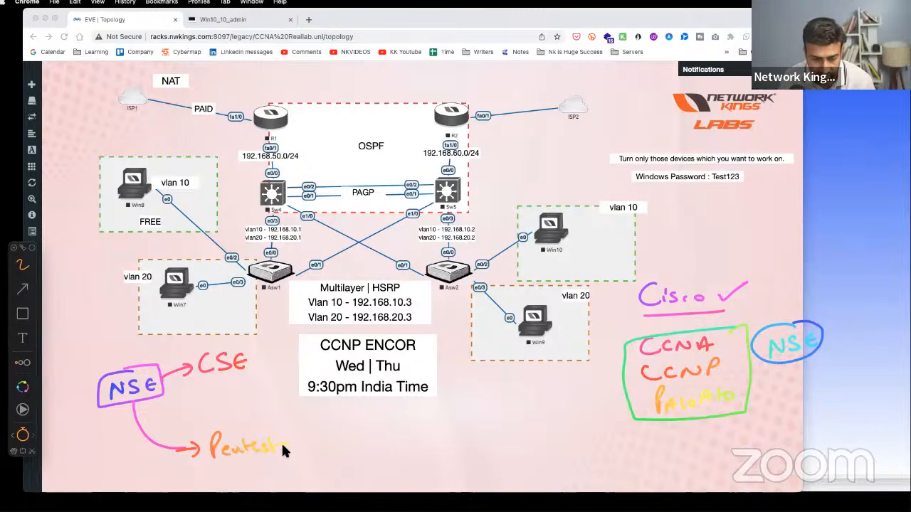
left_click_drag(215, 464, 278, 461)
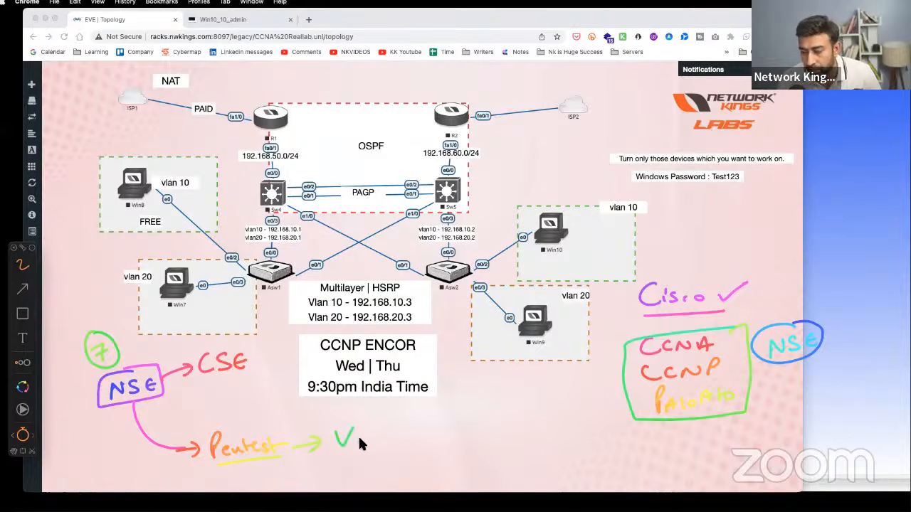
mouse_move(365, 442)
left_mouse_down()
mouse_move(383, 431)
mouse_move(365, 459)
mouse_move(357, 419)
left_mouse_up()
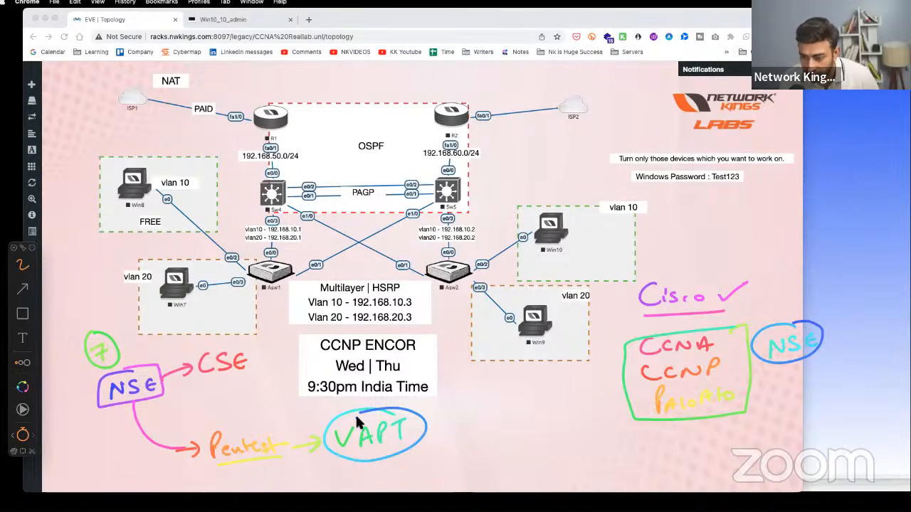
left_click_drag(114, 415, 138, 400)
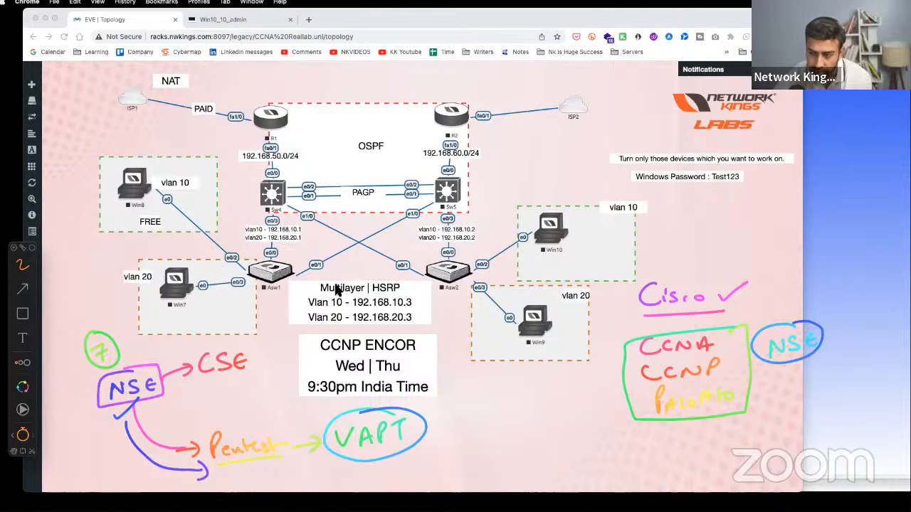
left_click_drag(591, 385, 622, 370)
- Add another purple tick, circle Pentest, circle PaloAlto in yellow, and circle the NSE box in green
left_click_drag(596, 404, 619, 396)
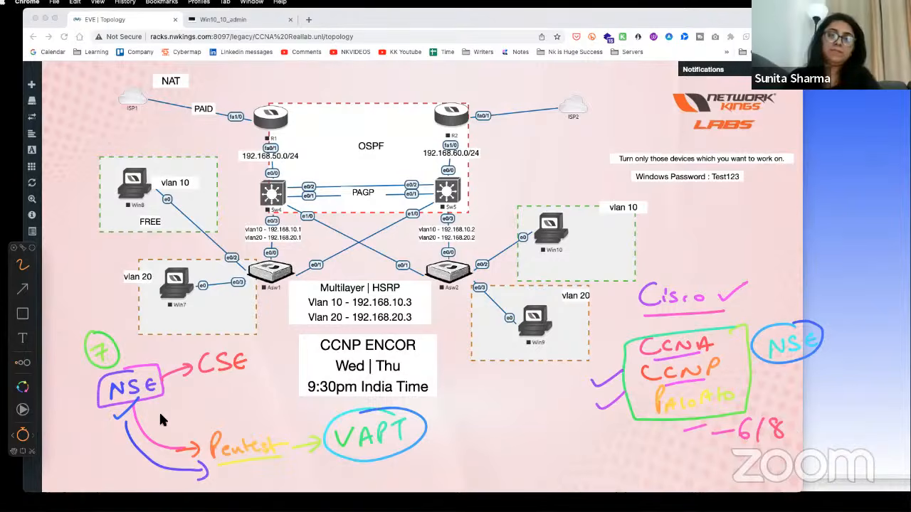
left_click_drag(202, 430, 194, 430)
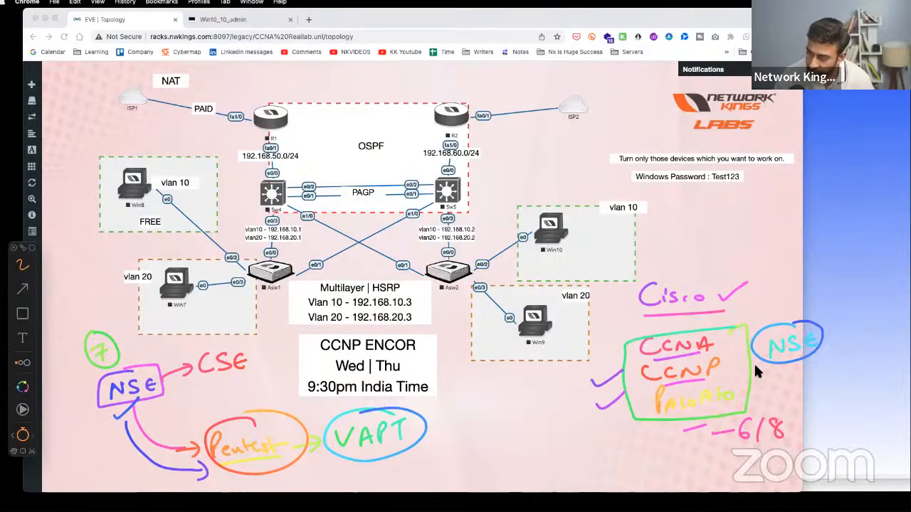
left_click_drag(649, 400, 680, 380)
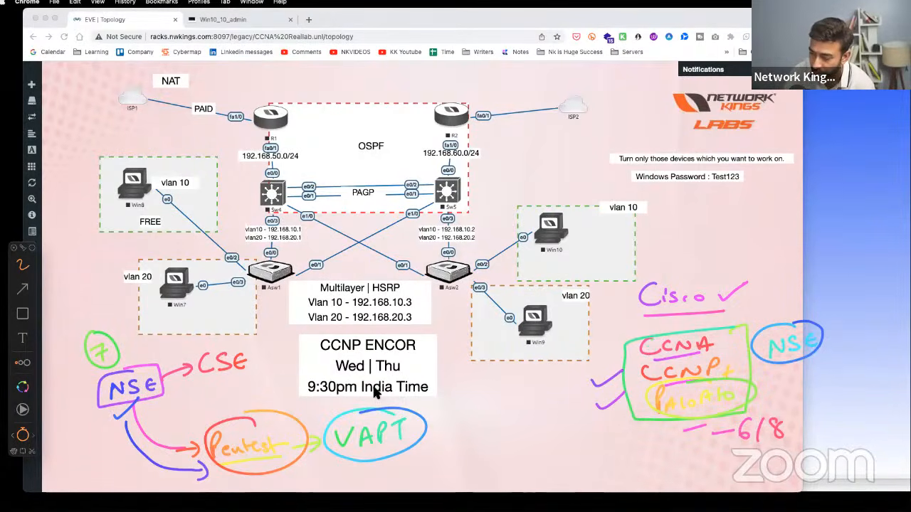
mouse_move(125, 365)
left_mouse_down()
mouse_move(164, 389)
mouse_move(117, 363)
left_mouse_up()
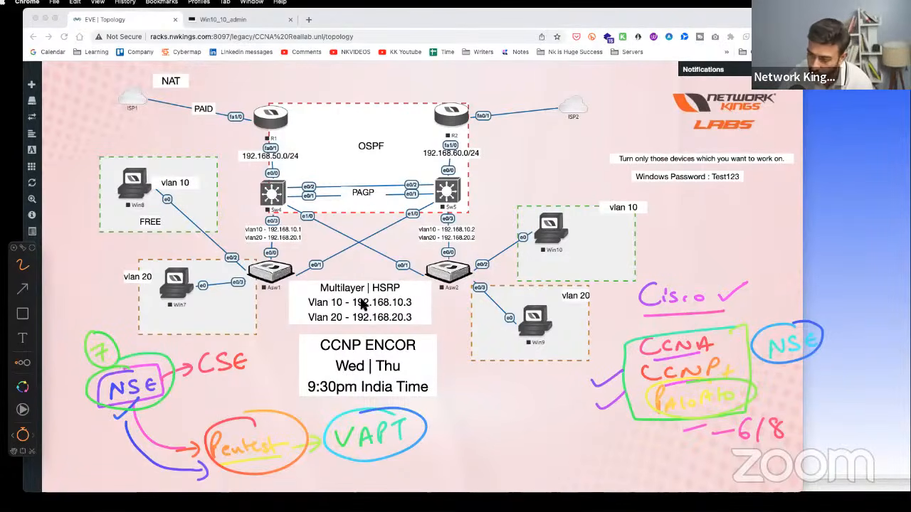
- Underline ENCOR in green, then wipe every handwritten annotation with Escape
left_click_drag(362, 351, 418, 348)
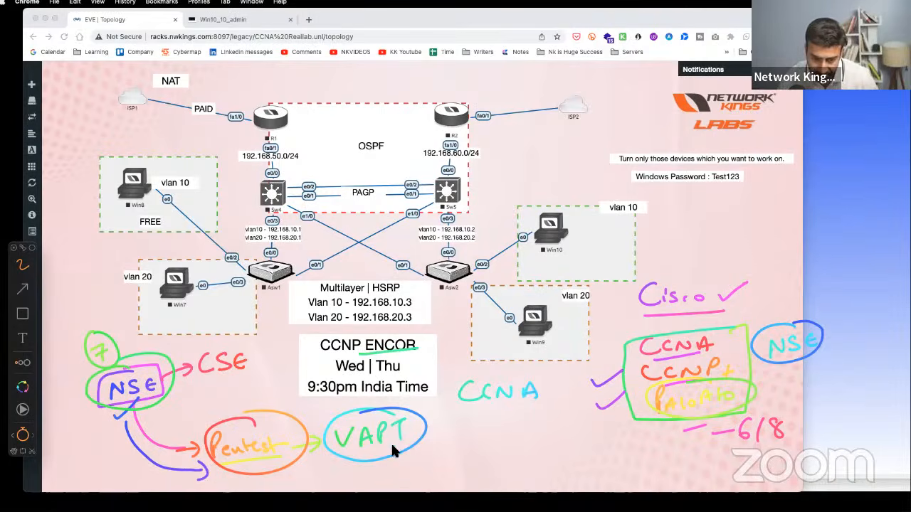
key("Escape")
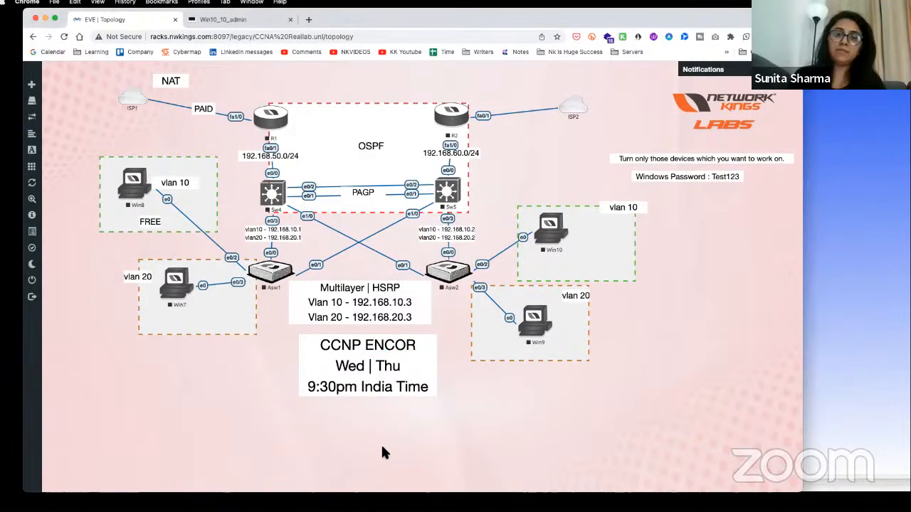